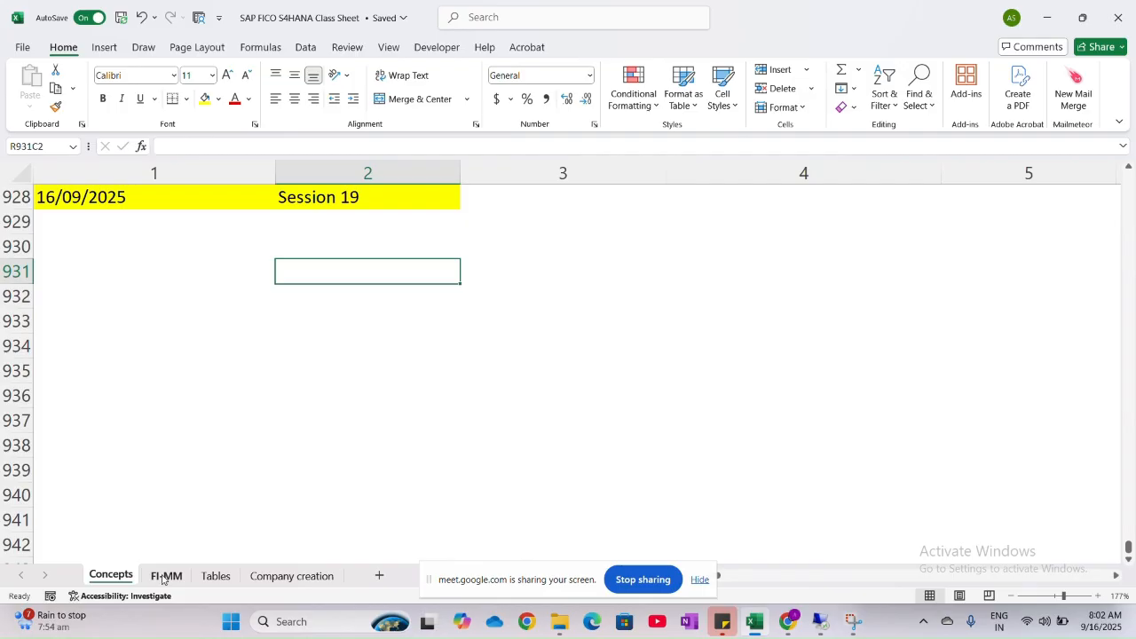
Delete the separator line in row 54 of the FI-MM sheet, below the material type attributes entry.
{"action": "scroll", "coordinate": [186, 322], "scroll_direction": "up", "scroll_amount": 3}
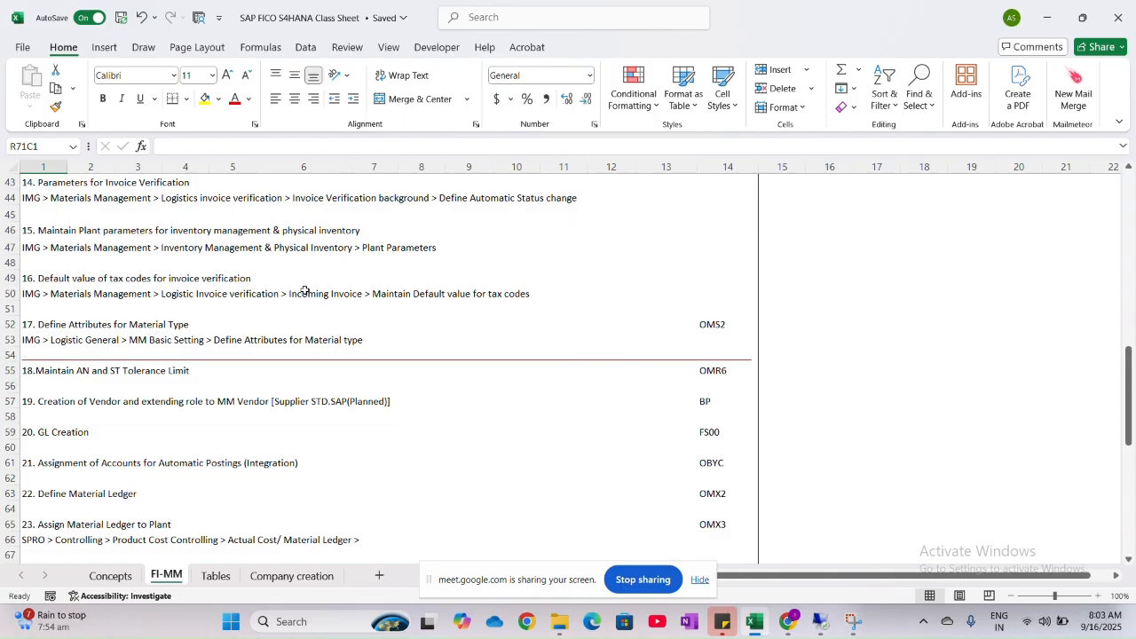
{"action": "left_click", "coordinate": [28, 354]}
{"action": "double_click", "coordinate": [28, 354]}
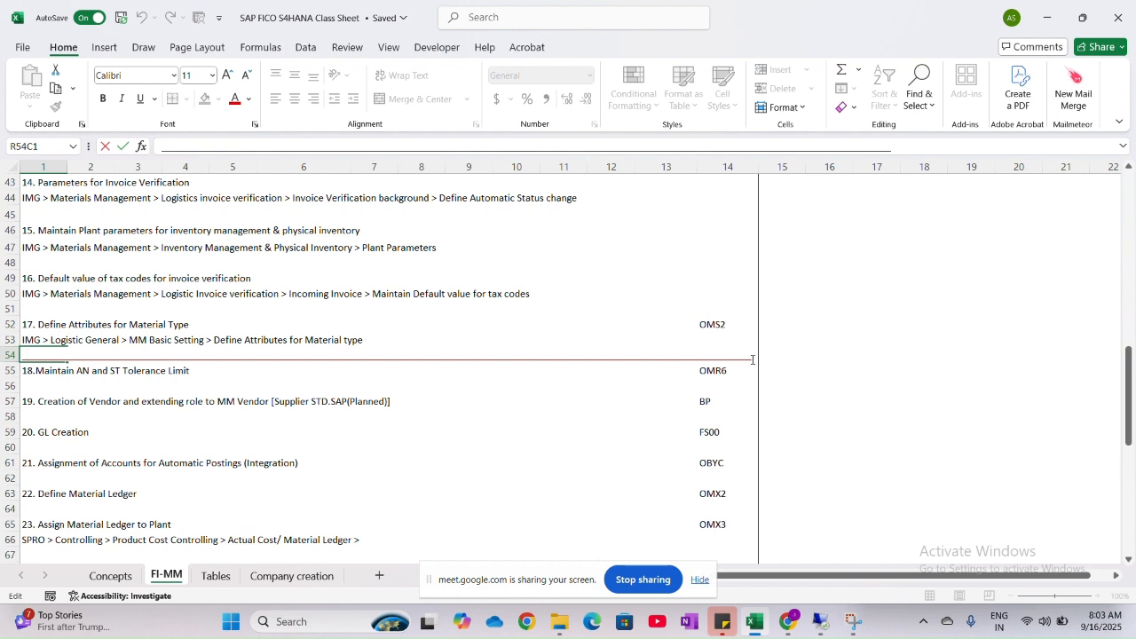
{"action": "double_click", "coordinate": [752, 359]}
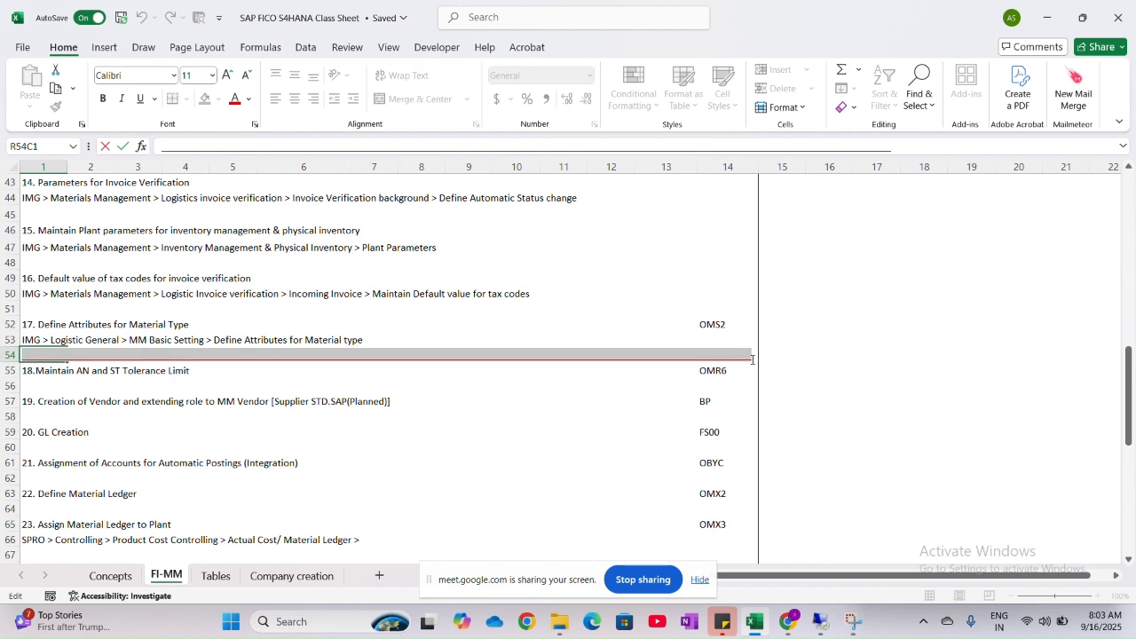
{"action": "key", "text": "BackSpace"}
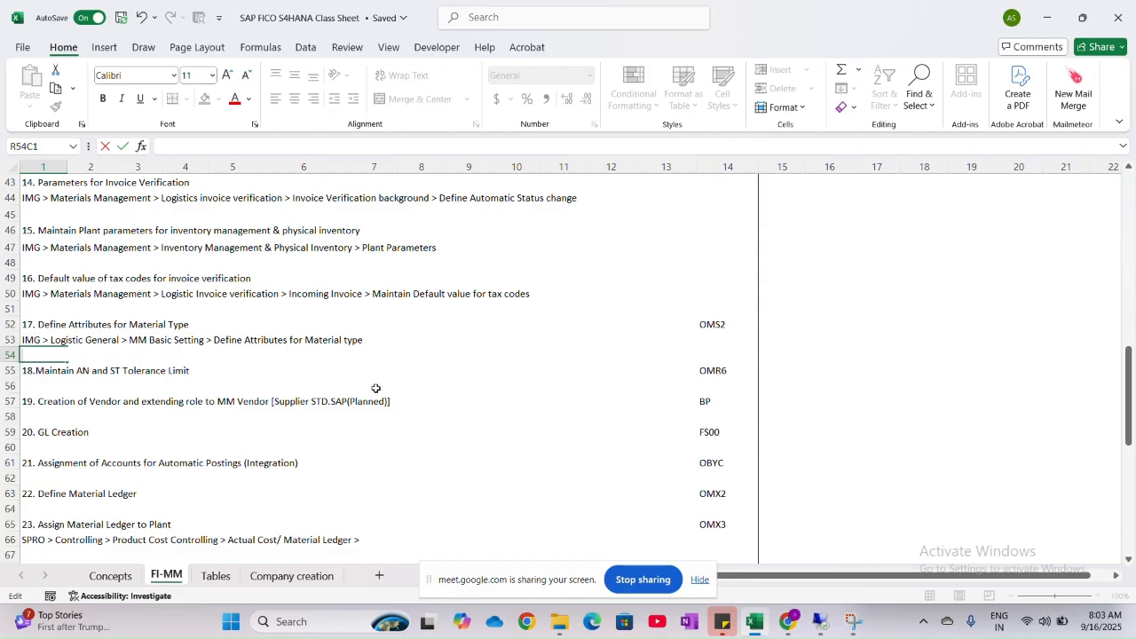
Switch to the SAP remote session and open transaction OMS2.
{"action": "key", "text": "alt+Tab"}
{"action": "key", "text": "alt+Tab"}
{"action": "key", "text": "alt+Tab"}
{"action": "key", "text": "alt+Tab"}
{"action": "key", "text": "alt+Tab"}
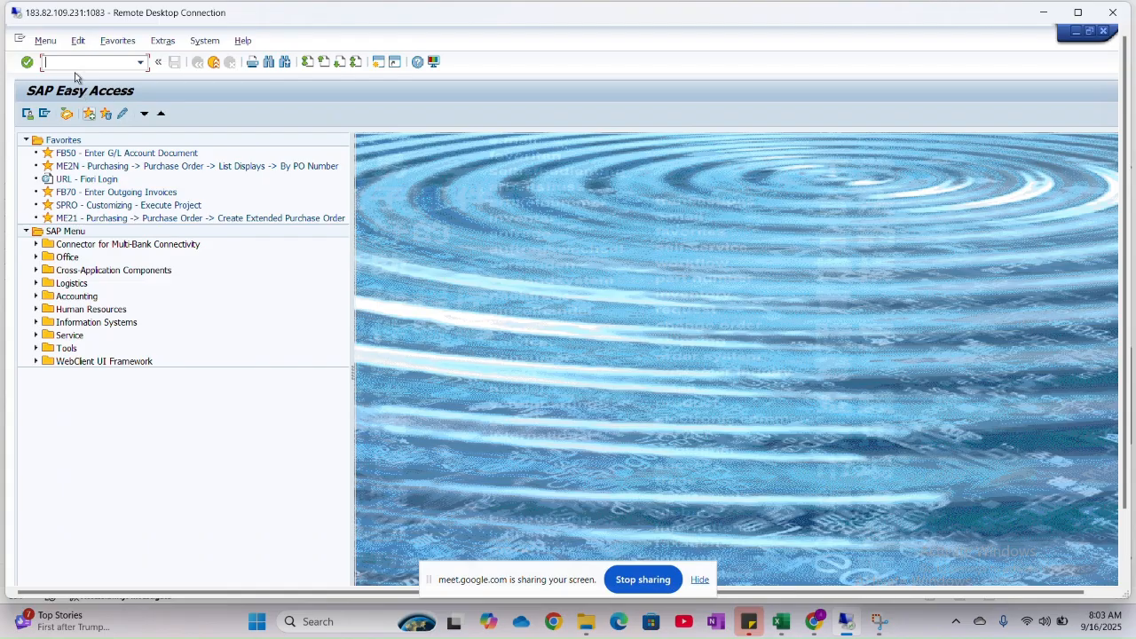
{"action": "type", "text": "oms2"}
{"action": "key", "text": "Return"}
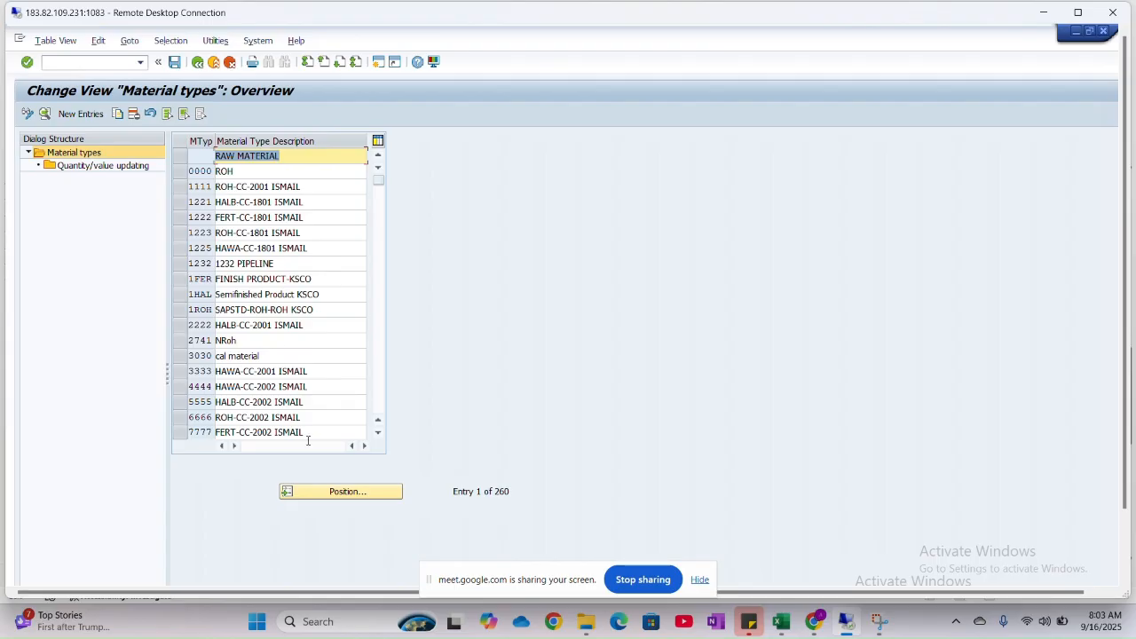
Find material type HAWA in the list, select it and display its quantity/value updating settings.
{"action": "left_click", "coordinate": [340, 492]}
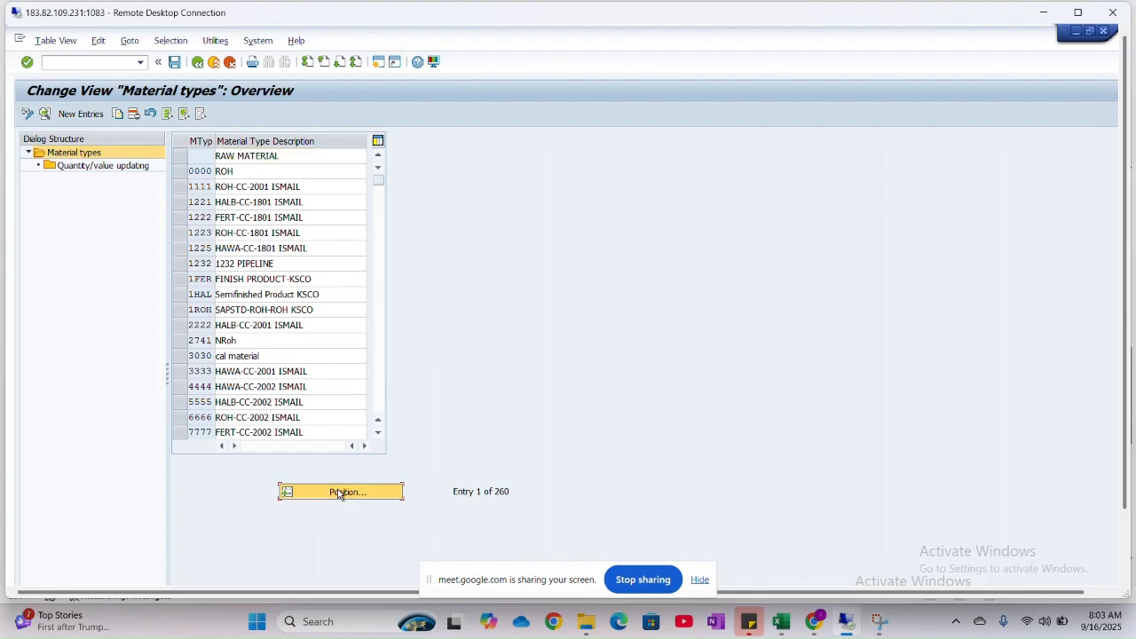
{"action": "type", "text": "HAWA"}
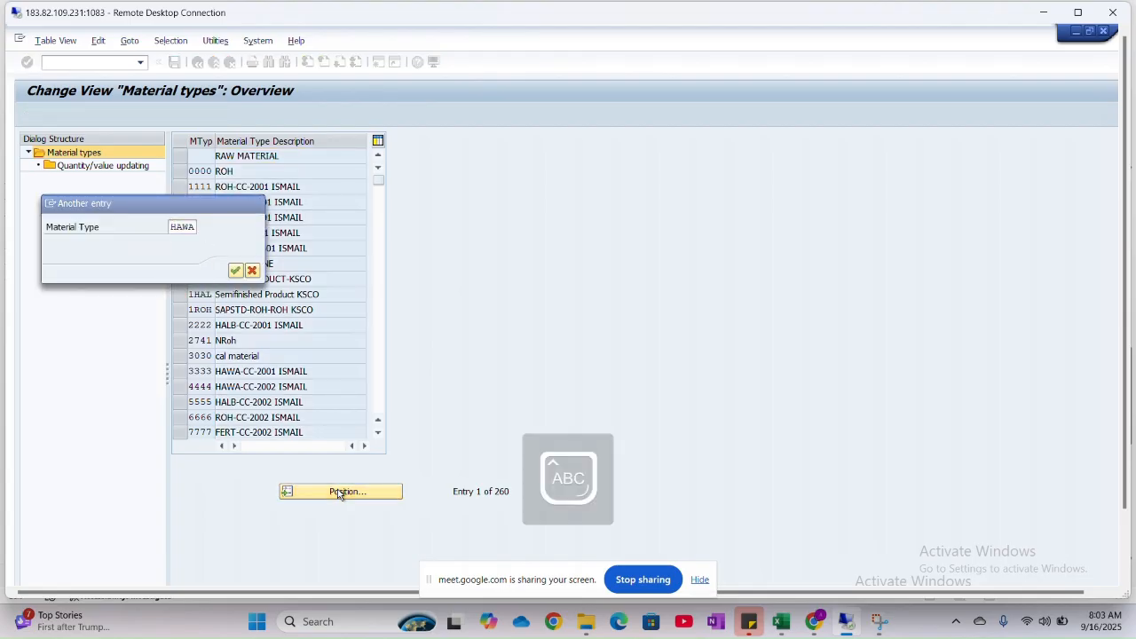
{"action": "key", "text": "Return"}
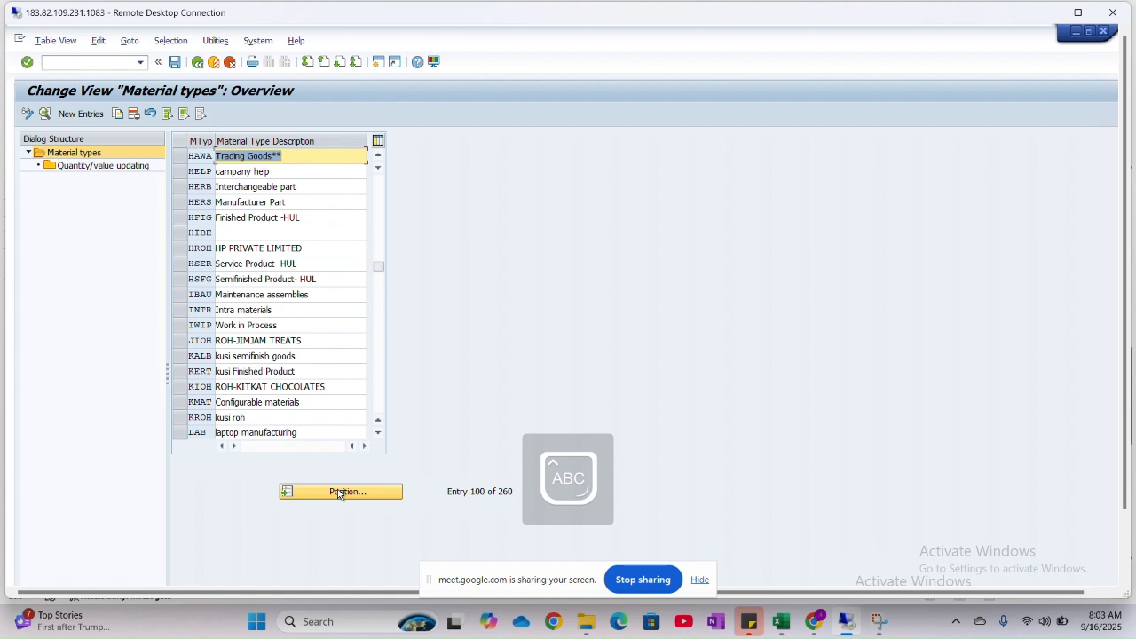
{"action": "left_click", "coordinate": [182, 156]}
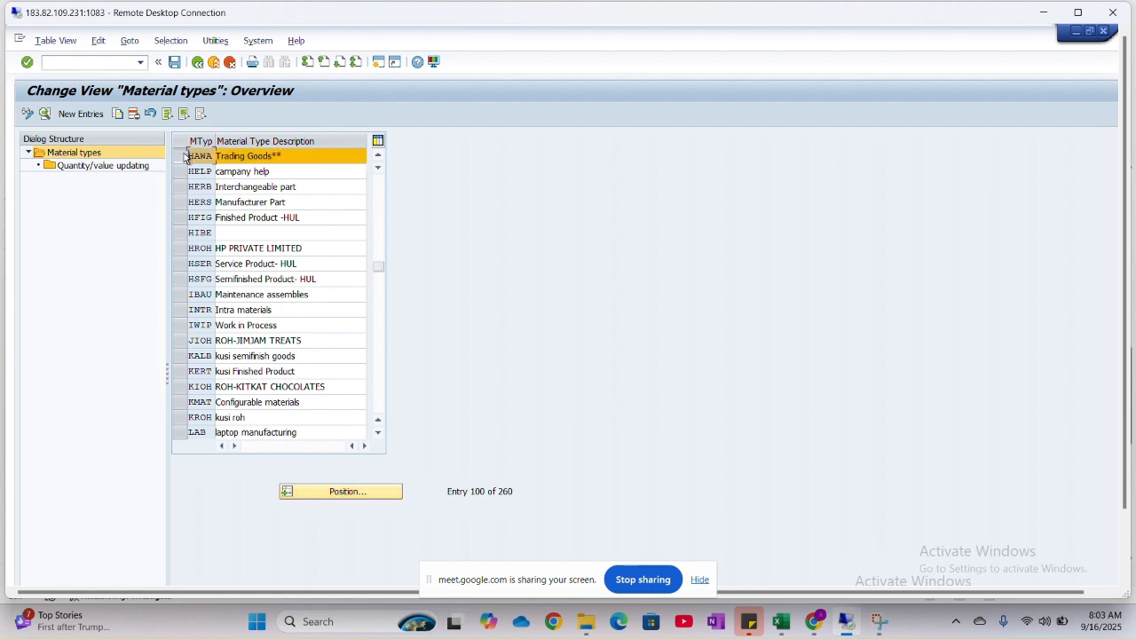
{"action": "left_click", "coordinate": [119, 169]}
{"action": "double_click", "coordinate": [118, 169]}
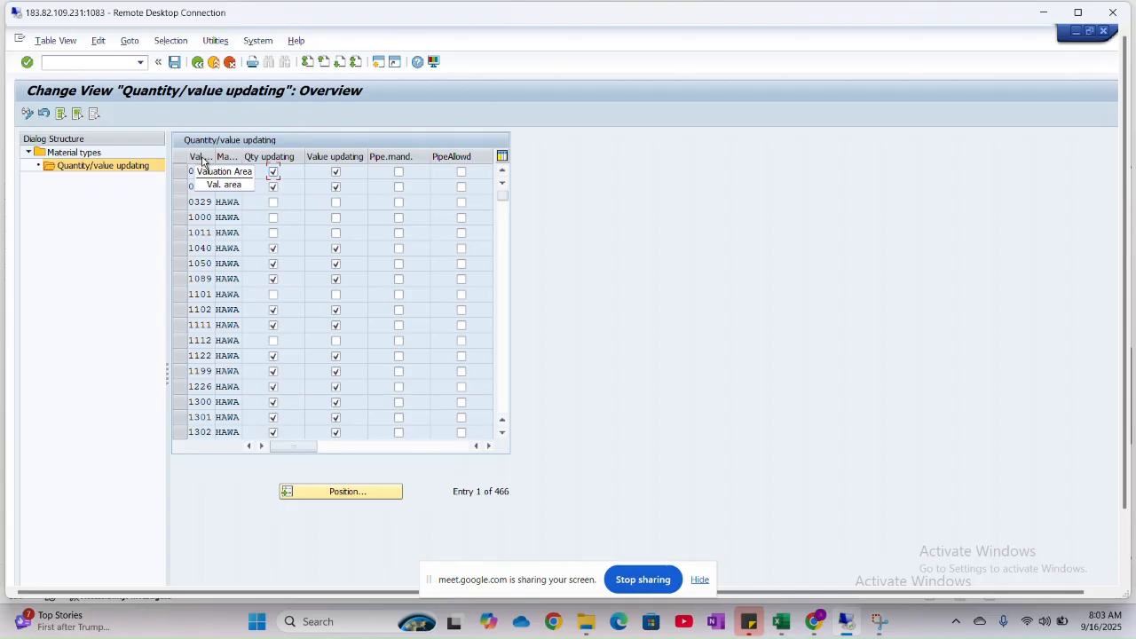
Position the HAWA quantity/value updating list at valuation area HNM1.
{"action": "left_click", "coordinate": [373, 497]}
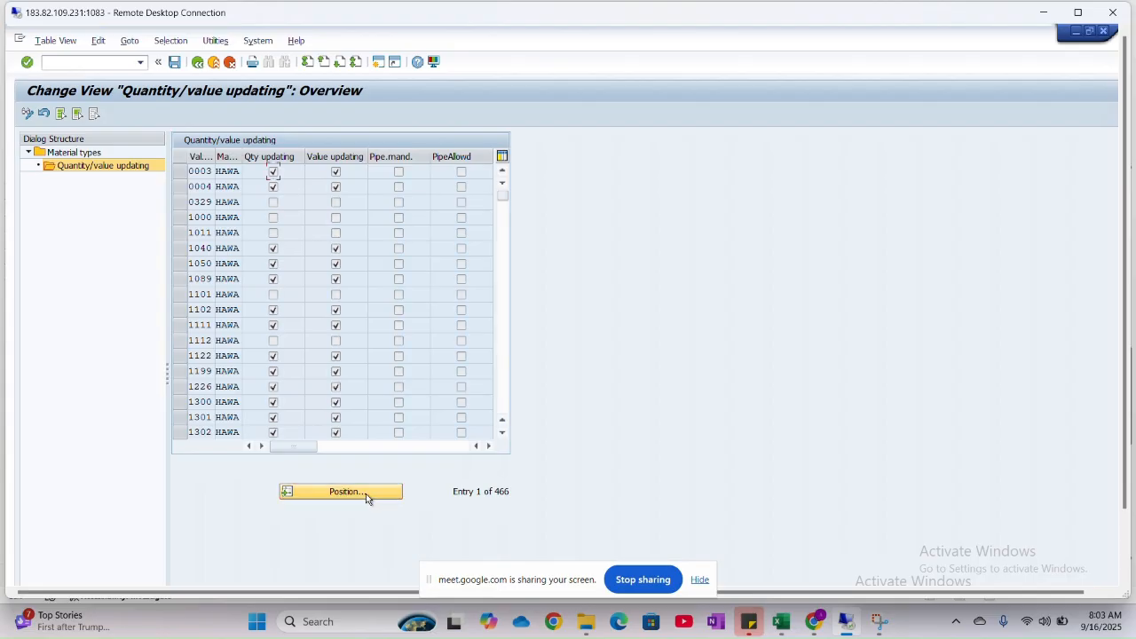
{"action": "left_click", "coordinate": [365, 494]}
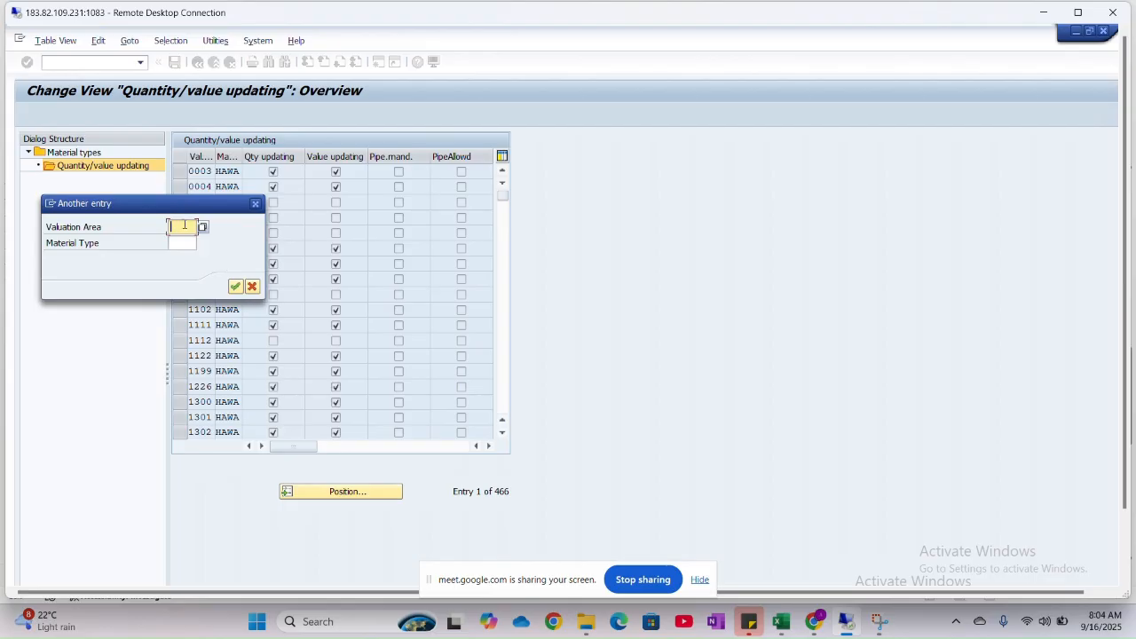
{"action": "type", "text": "JG01"}
{"action": "key", "text": "BackSpace"}
{"action": "key", "text": "BackSpace"}
{"action": "key", "text": "BackSpace"}
{"action": "key", "text": "BackSpace"}
{"action": "type", "text": "HNM1"}
{"action": "left_click", "coordinate": [236, 287]}
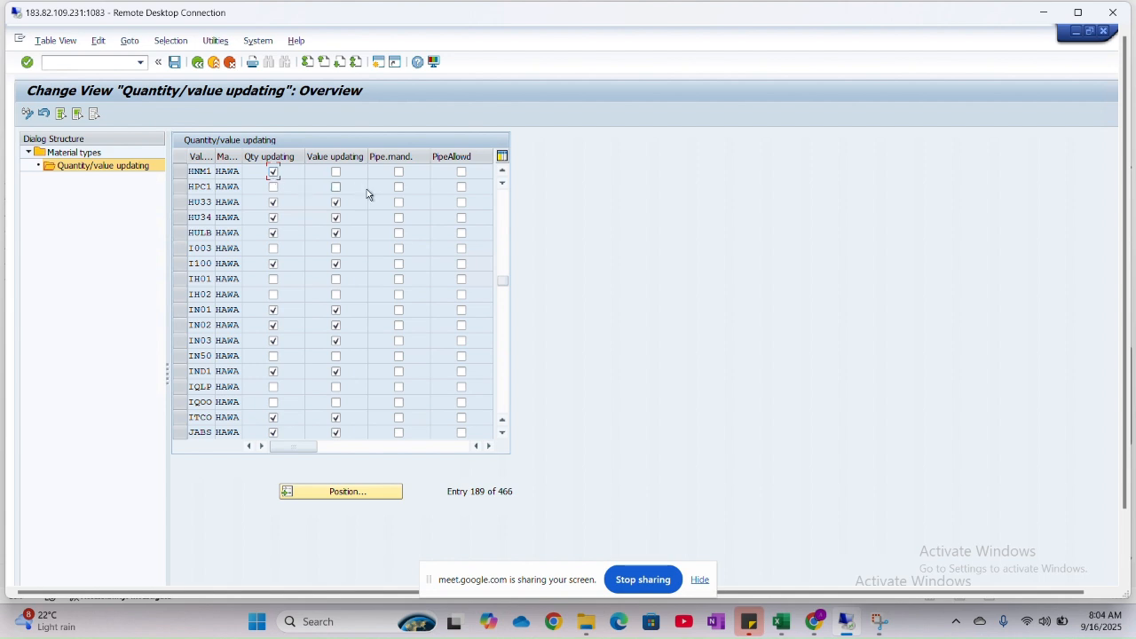
Enable value updating for HNM1 under HAWA and return to the material types overview.
{"action": "left_click", "coordinate": [338, 175]}
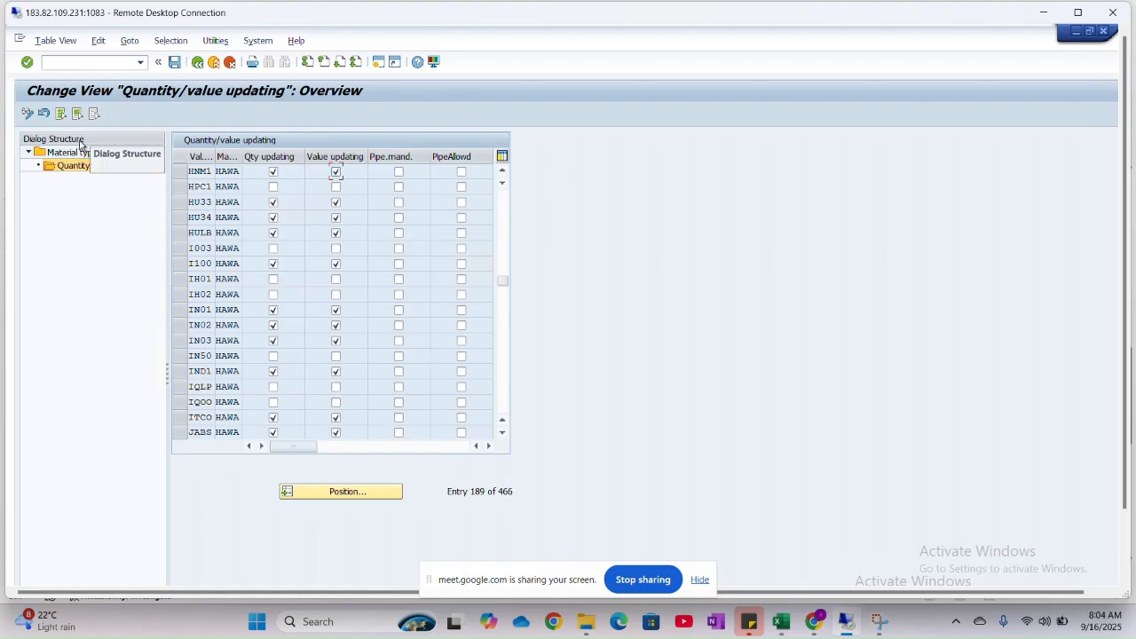
{"action": "left_click", "coordinate": [69, 155]}
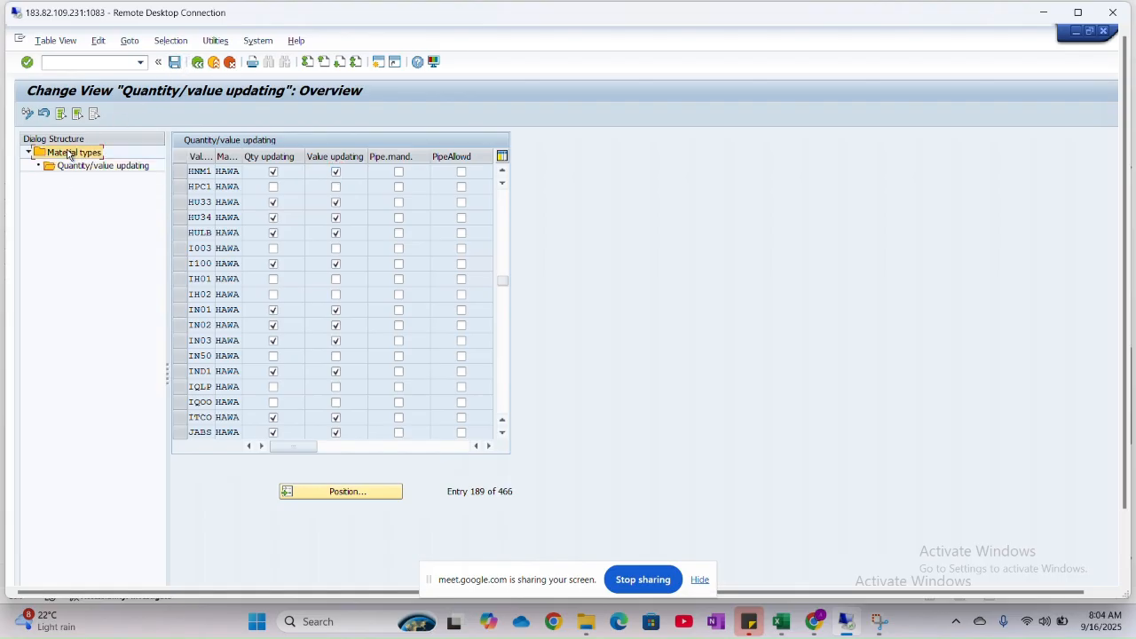
{"action": "double_click", "coordinate": [69, 152]}
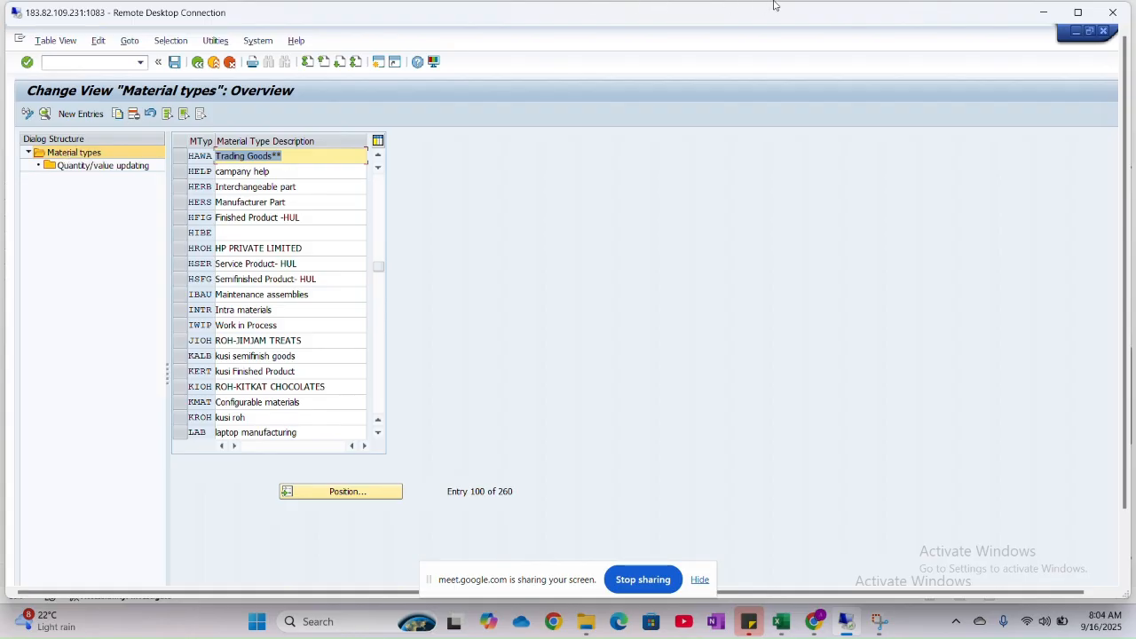
Switch to the Excel class workbook and review the list of material categories on the Concepts sheet.
{"action": "key", "text": "alt+Tab"}
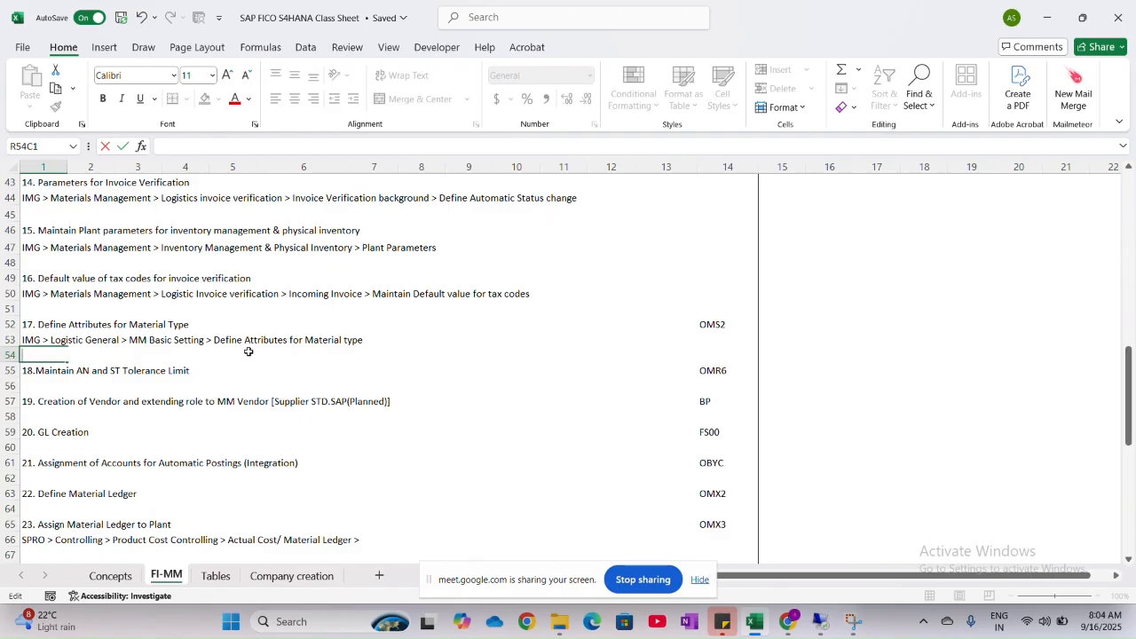
{"action": "left_click", "coordinate": [126, 580]}
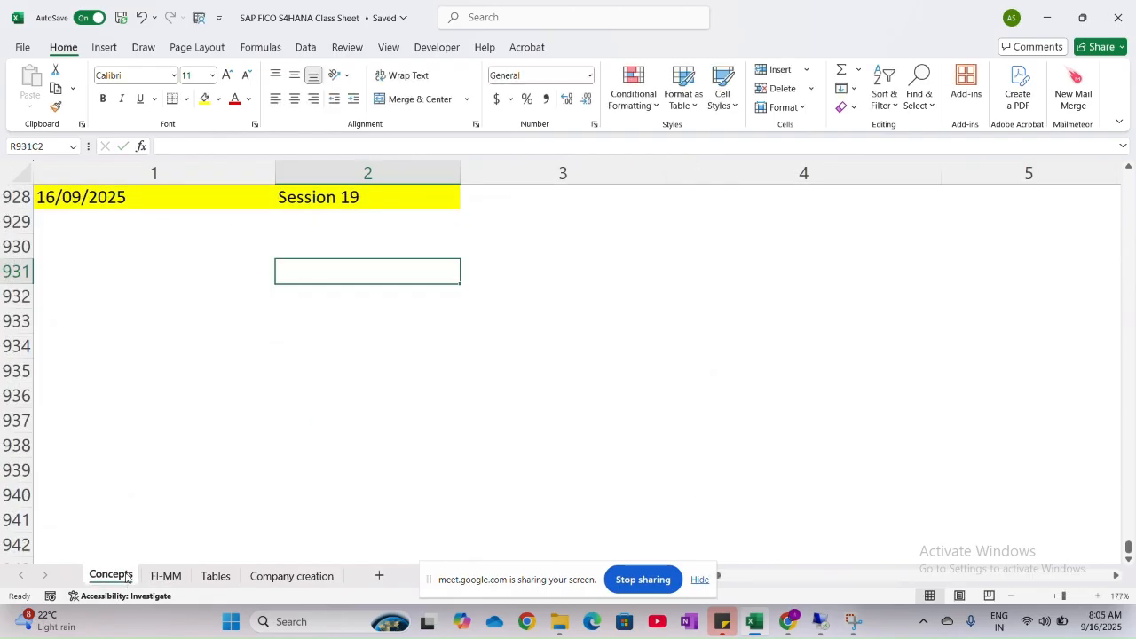
{"action": "scroll", "coordinate": [179, 391], "scroll_direction": "up", "scroll_amount": 14}
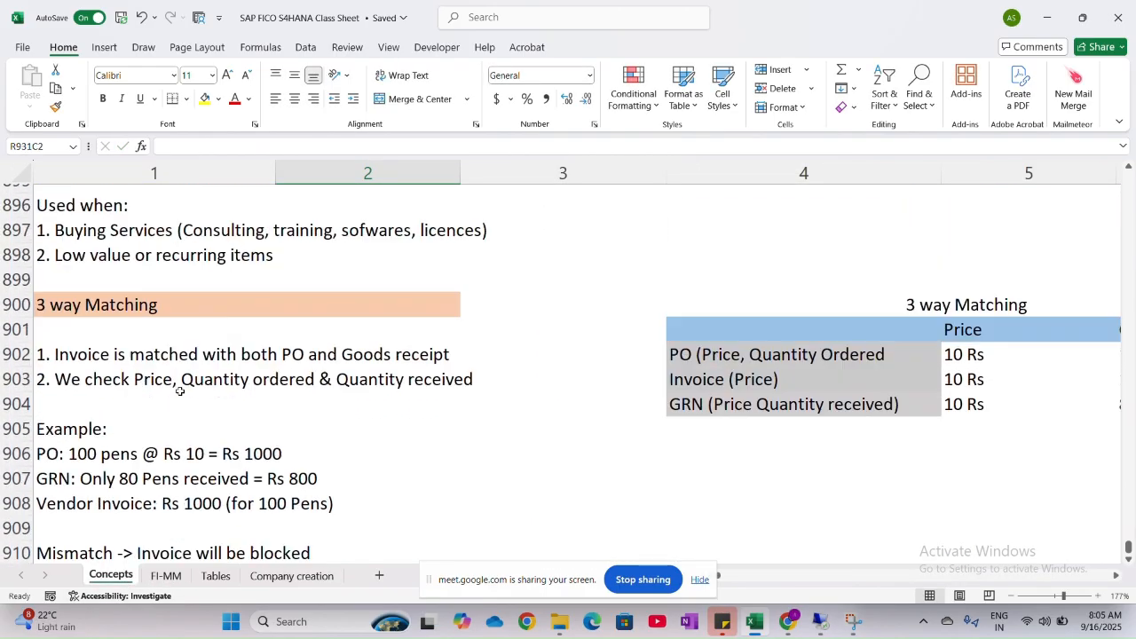
{"action": "scroll", "coordinate": [179, 391], "scroll_direction": "up", "scroll_amount": 13}
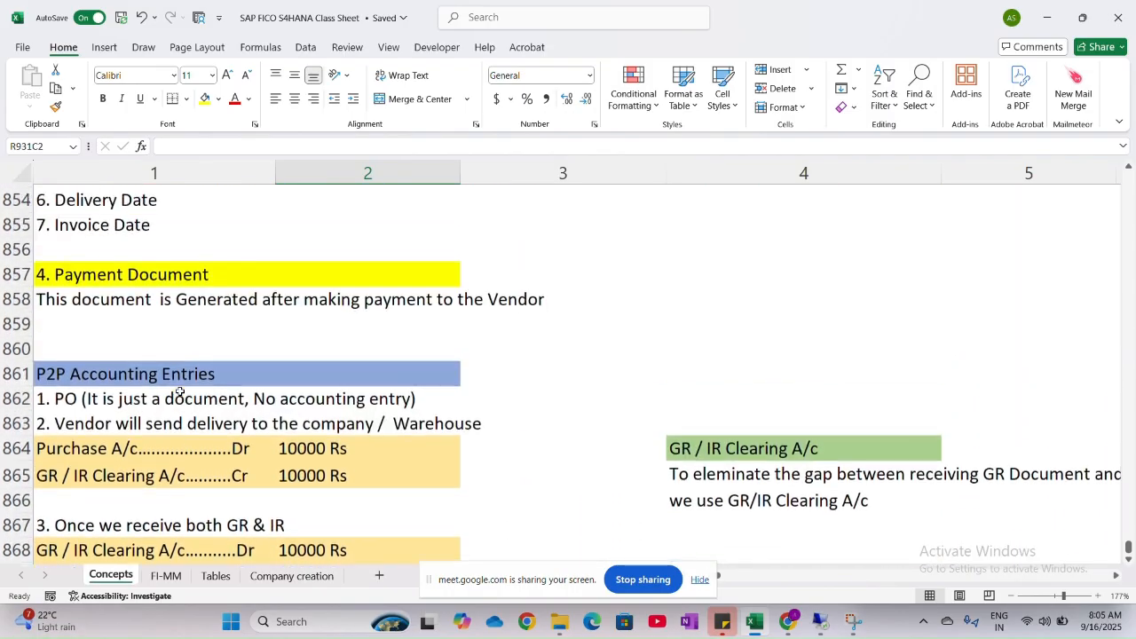
{"action": "scroll", "coordinate": [179, 391], "scroll_direction": "up", "scroll_amount": 7}
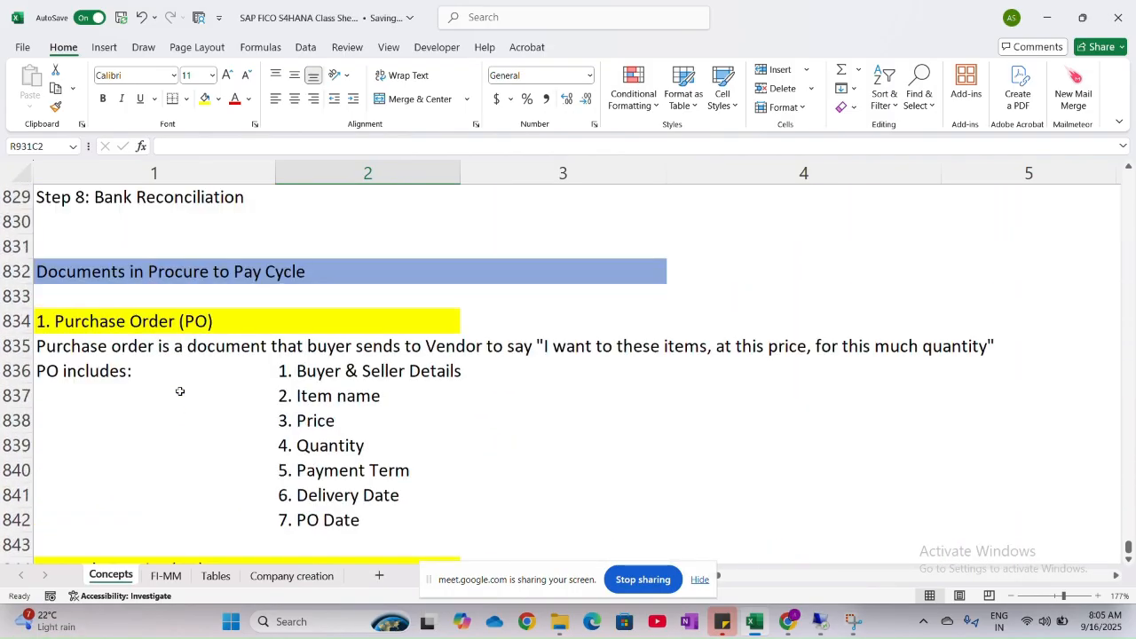
{"action": "scroll", "coordinate": [179, 391], "scroll_direction": "up", "scroll_amount": 10}
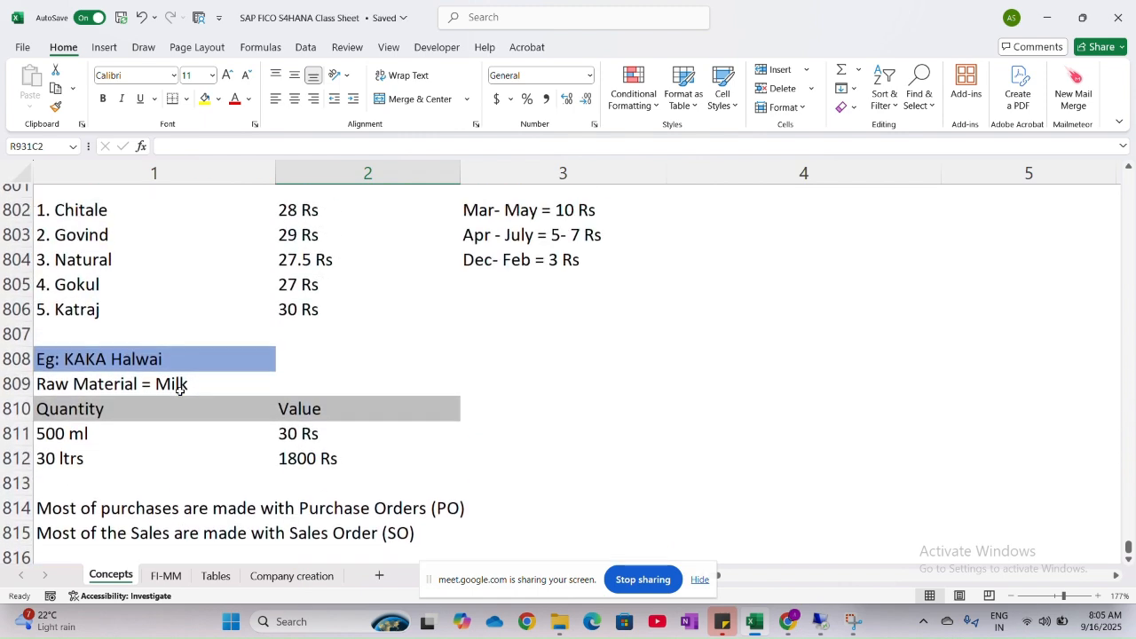
{"action": "scroll", "coordinate": [179, 391], "scroll_direction": "up", "scroll_amount": 7}
{"action": "scroll", "coordinate": [177, 392], "scroll_direction": "down", "scroll_amount": 2}
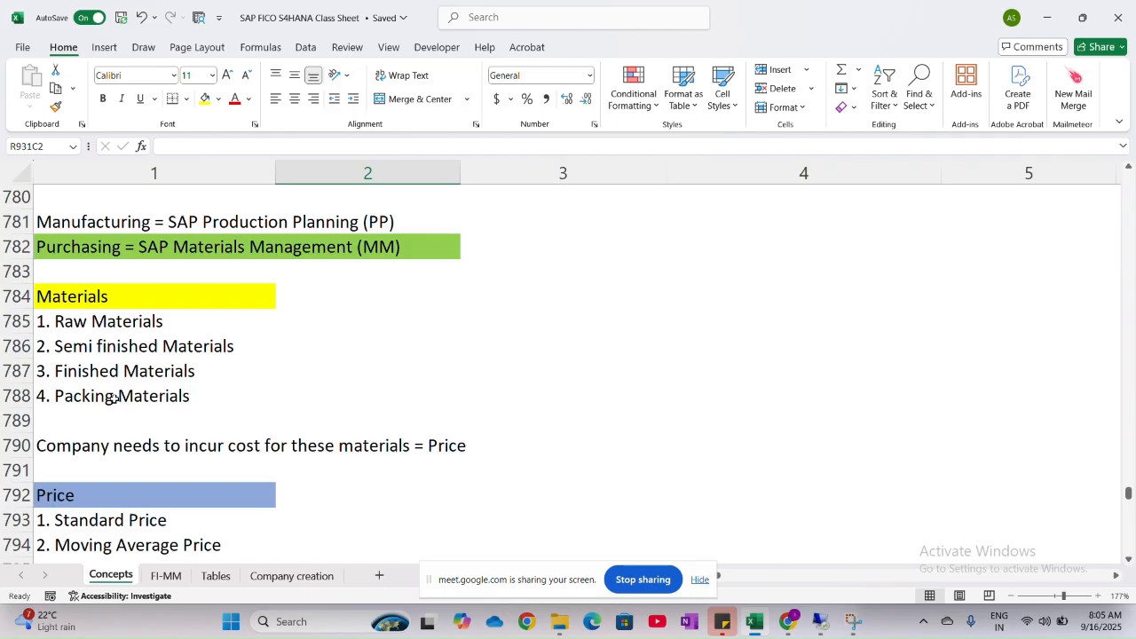
Return to the SAP session, find and select material type ROH, and display its quantity/value updating settings.
{"action": "key", "text": "alt+Tab"}
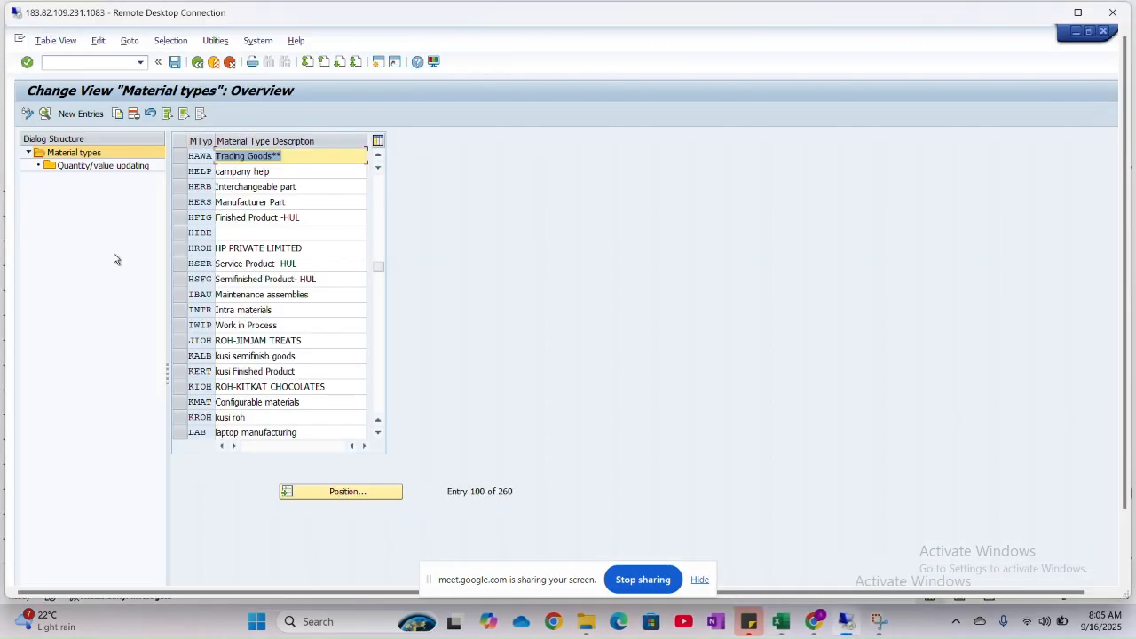
{"action": "left_click", "coordinate": [321, 497]}
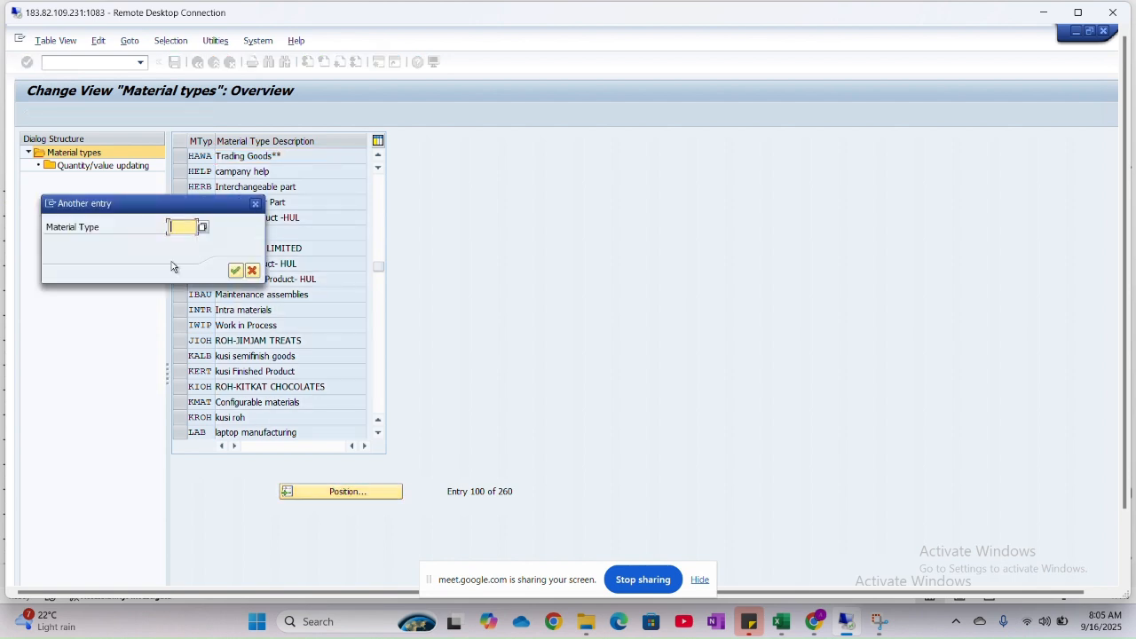
{"action": "type", "text": "ROH"}
{"action": "key", "text": "Return"}
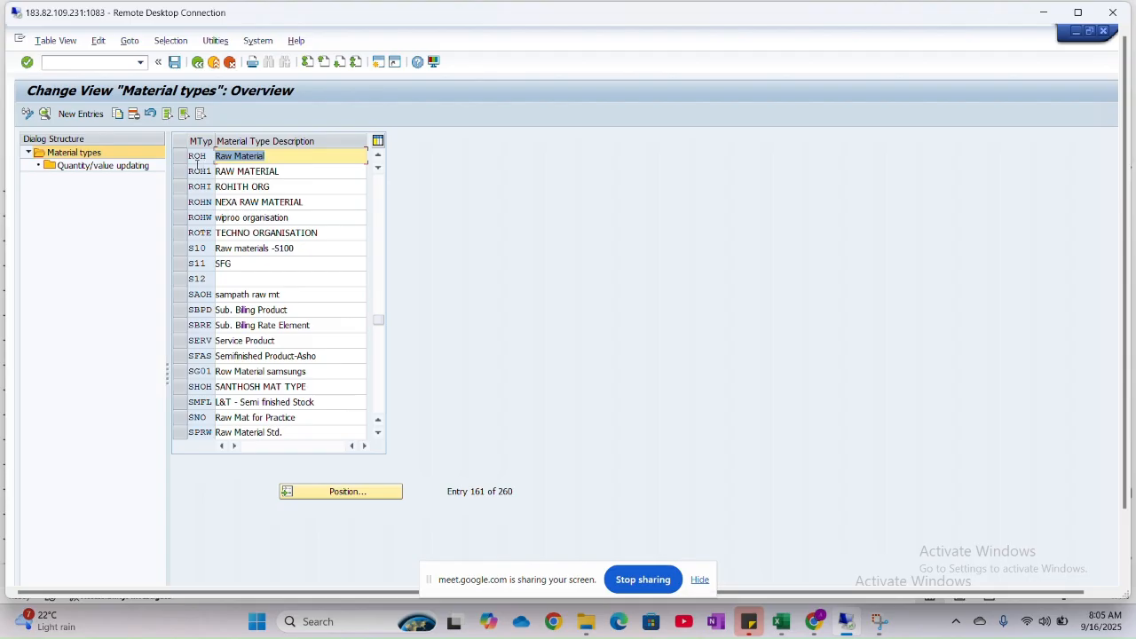
{"action": "left_click", "coordinate": [178, 161]}
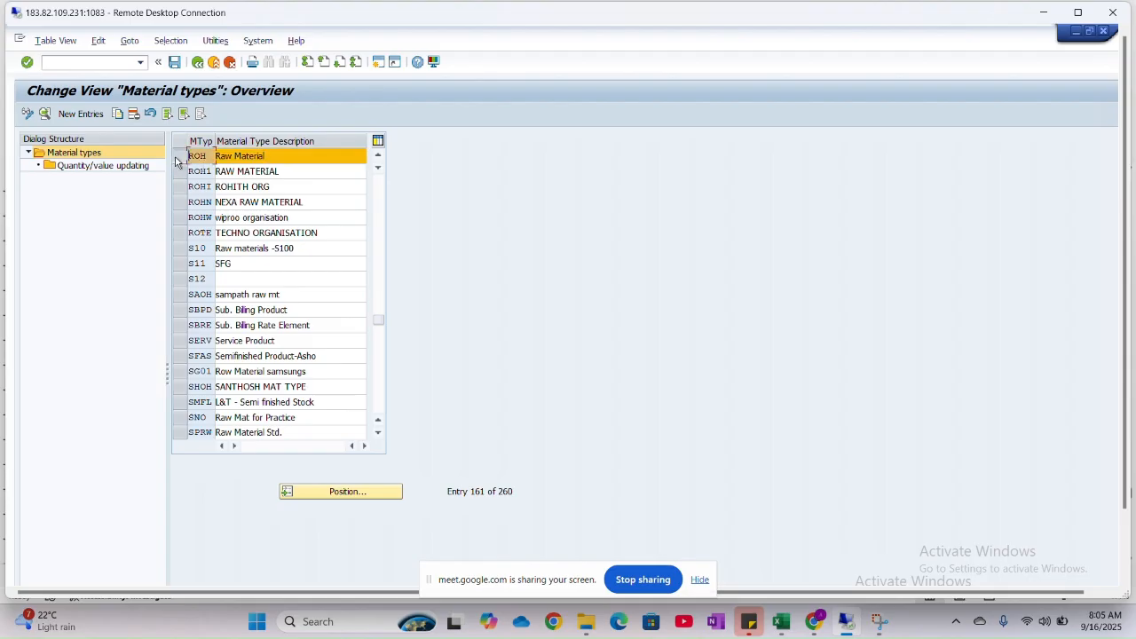
{"action": "double_click", "coordinate": [102, 168]}
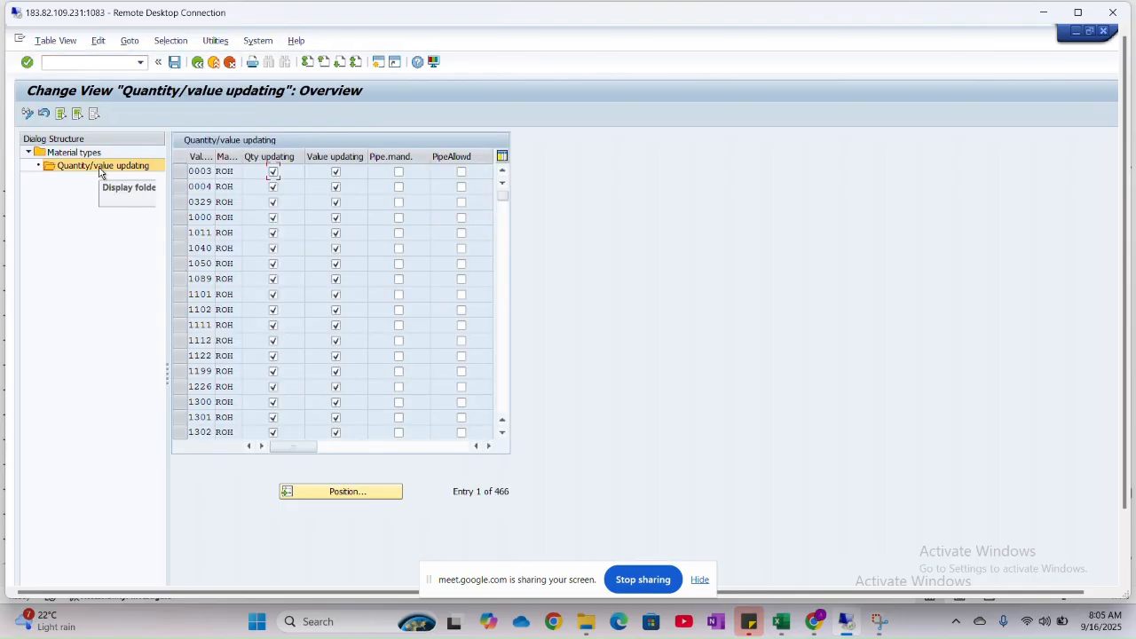
Locate valuation area HNM1 under ROH, enable quantity and value updating for it, and return to the material types overview.
{"action": "left_click", "coordinate": [329, 493]}
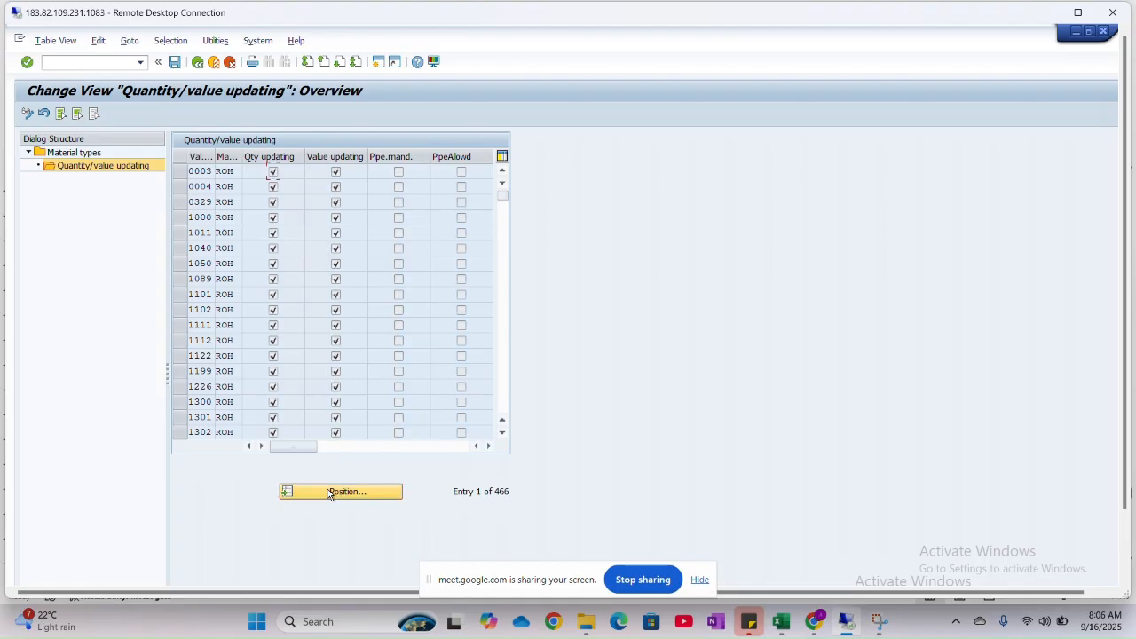
{"action": "left_click", "coordinate": [330, 493]}
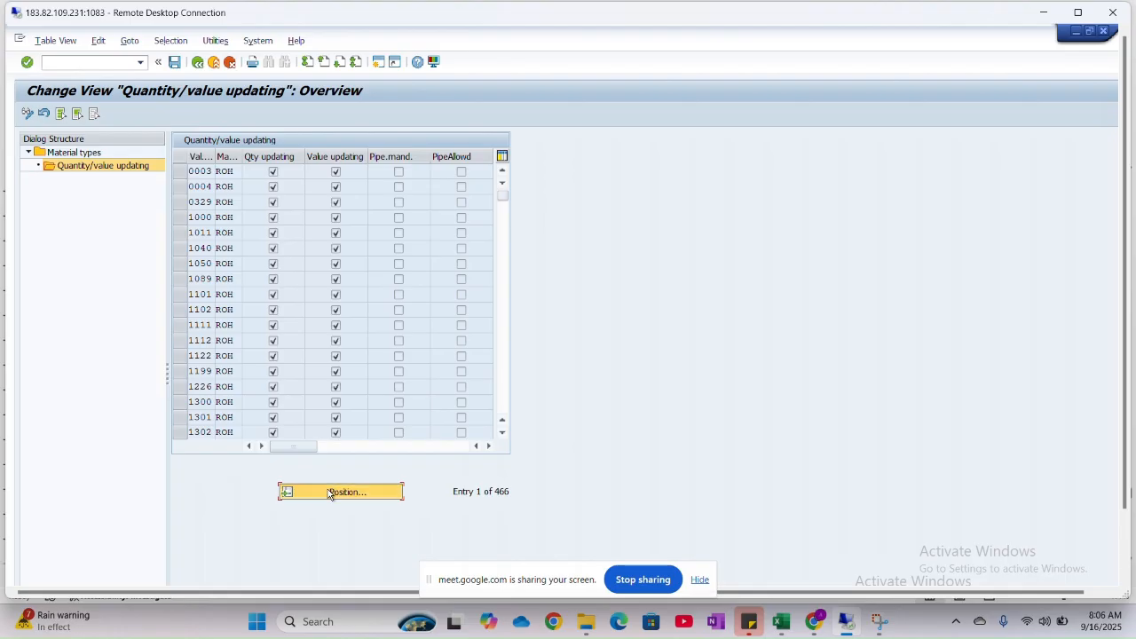
{"action": "type", "text": "HNM1"}
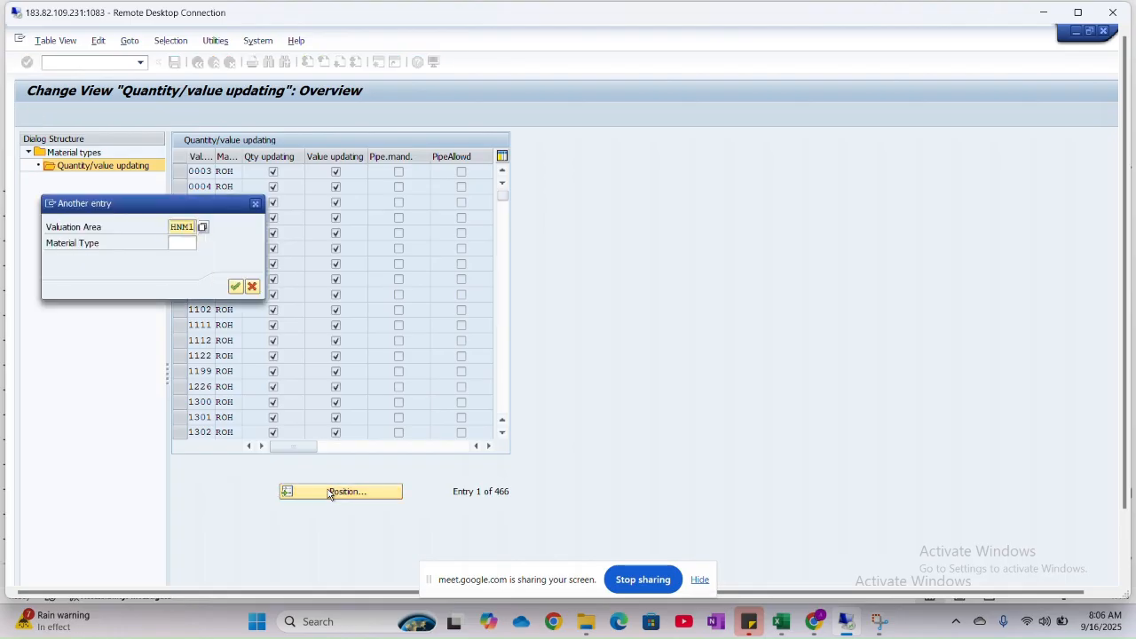
{"action": "key", "text": "Return"}
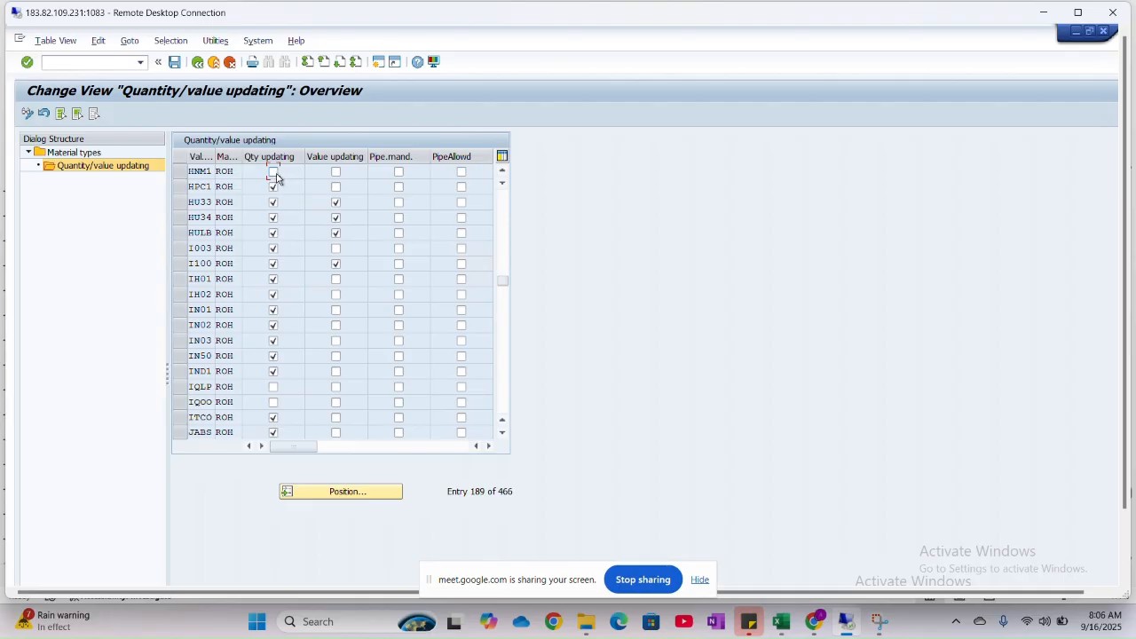
{"action": "left_click", "coordinate": [336, 176]}
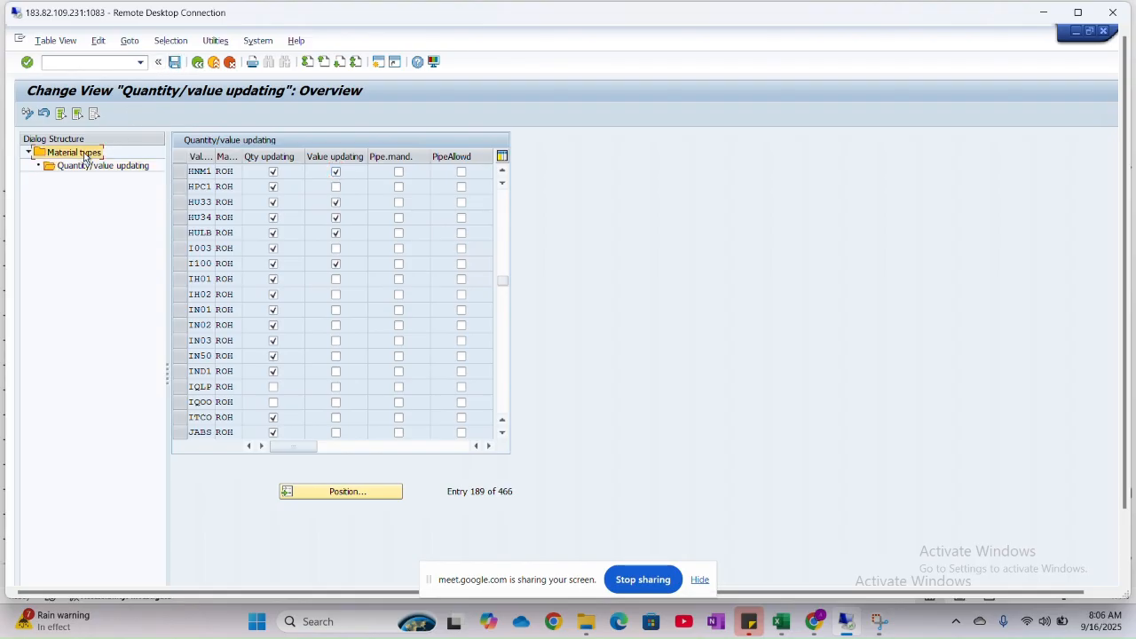
{"action": "double_click", "coordinate": [85, 154]}
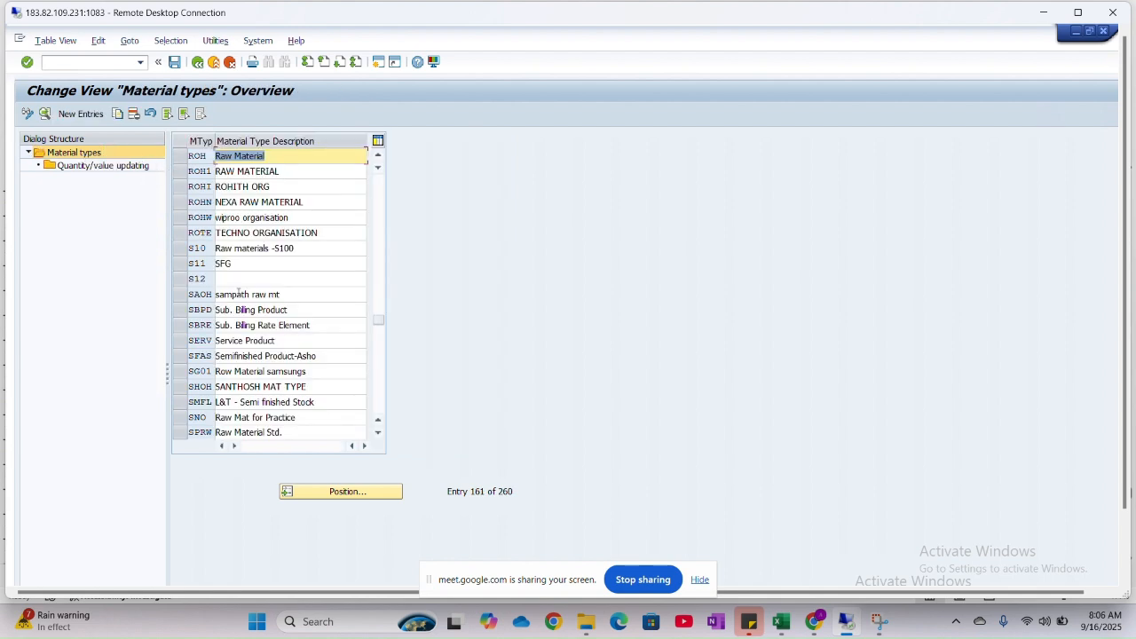
Request positioning to another material type entry, switch to the Excel class workbook and copy the four material categories under Materials.
{"action": "left_click", "coordinate": [311, 496]}
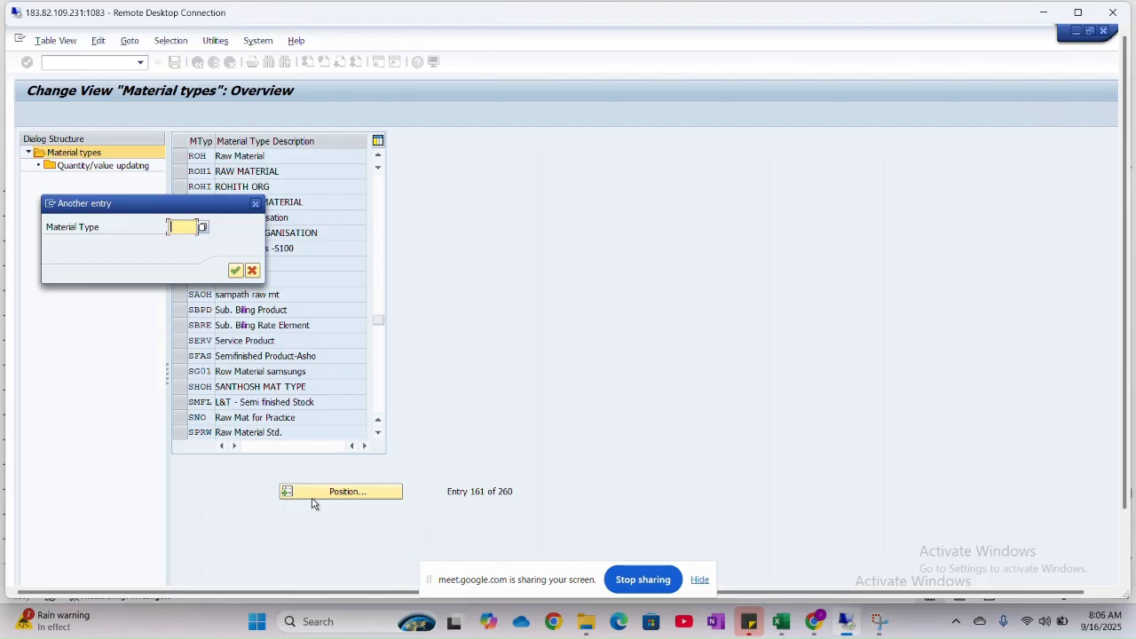
{"action": "key", "text": "alt+Tab"}
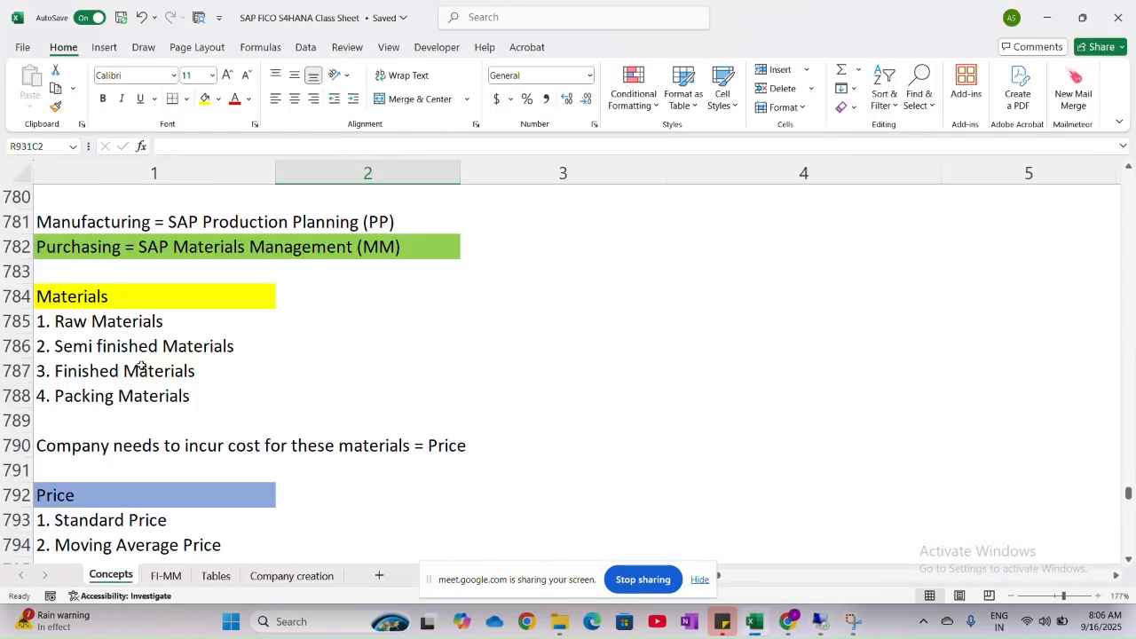
{"action": "left_click", "coordinate": [142, 327]}
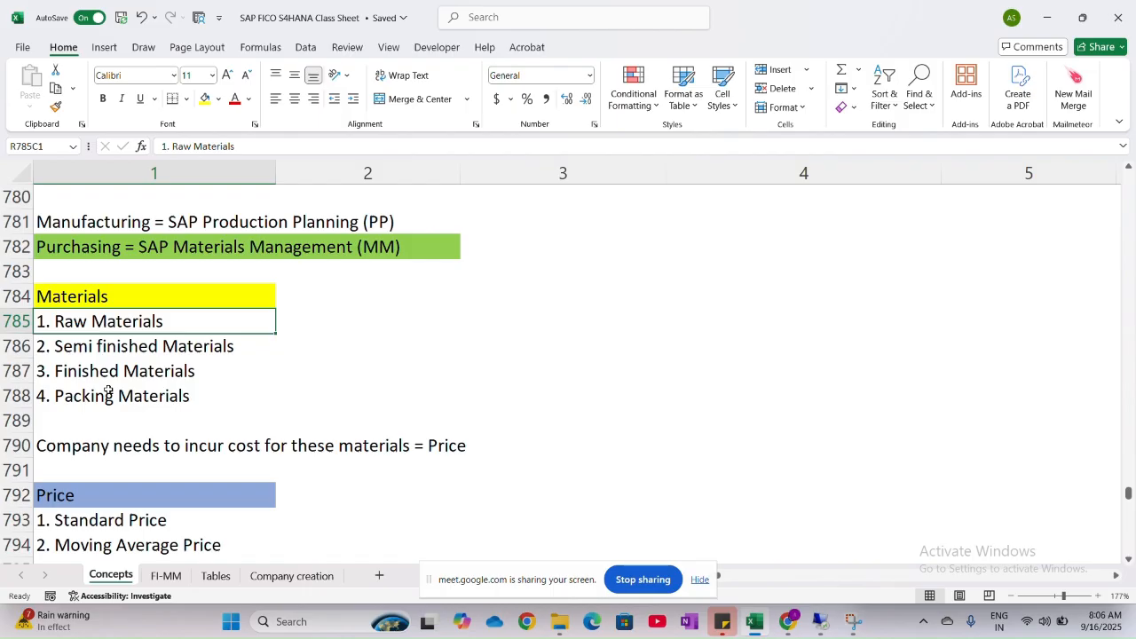
{"action": "left_click_drag", "start_coordinate": [106, 399], "coordinate": [100, 324]}
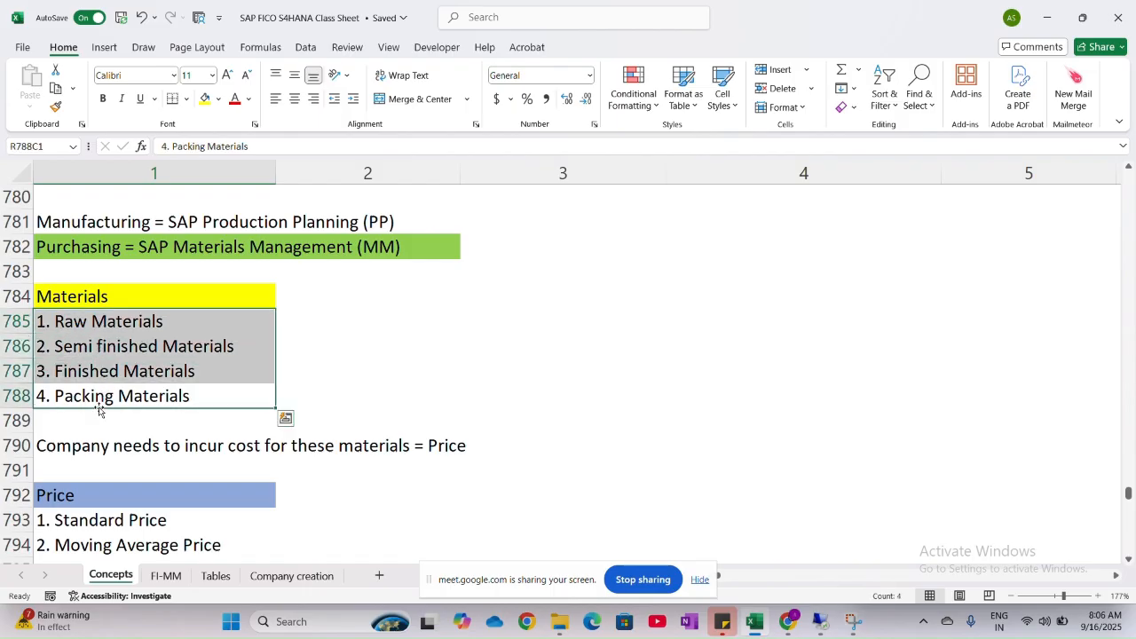
{"action": "mouse_move", "coordinate": [99, 411]}
{"action": "left_mouse_down"}
{"action": "mouse_move", "coordinate": [195, 398]}
{"action": "mouse_move", "coordinate": [287, 406]}
{"action": "mouse_move", "coordinate": [102, 383]}
{"action": "mouse_move", "coordinate": [102, 399]}
{"action": "left_mouse_up"}
{"action": "key", "text": "ctrl+c"}
Paste the copied material categories into column 1 starting at row 930, below the Session 19 heading.
{"action": "scroll", "coordinate": [247, 394], "scroll_direction": "down", "scroll_amount": 9}
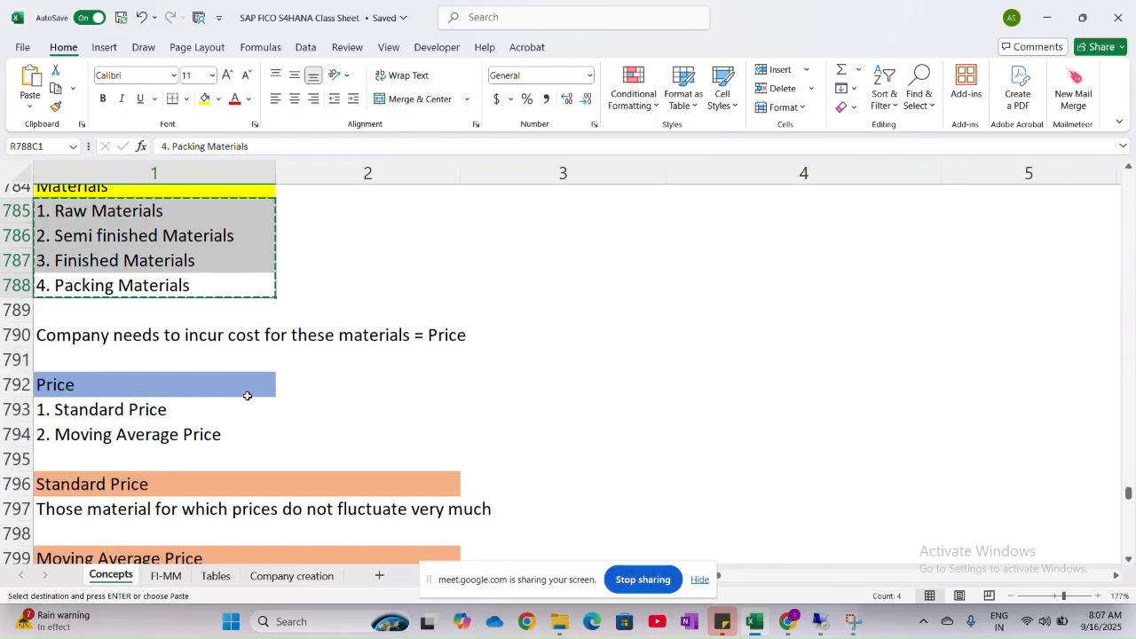
{"action": "scroll", "coordinate": [247, 395], "scroll_direction": "down", "scroll_amount": 20}
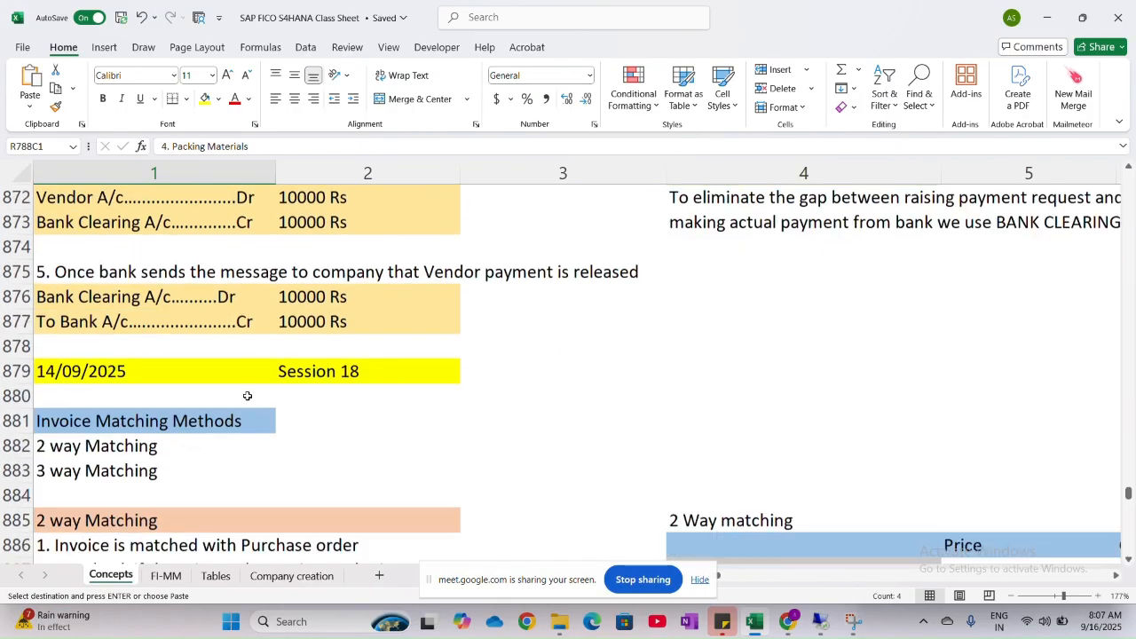
{"action": "scroll", "coordinate": [247, 395], "scroll_direction": "down", "scroll_amount": 16}
{"action": "scroll", "coordinate": [247, 395], "scroll_direction": "up", "scroll_amount": 2}
{"action": "scroll", "coordinate": [247, 395], "scroll_direction": "up", "scroll_amount": 1}
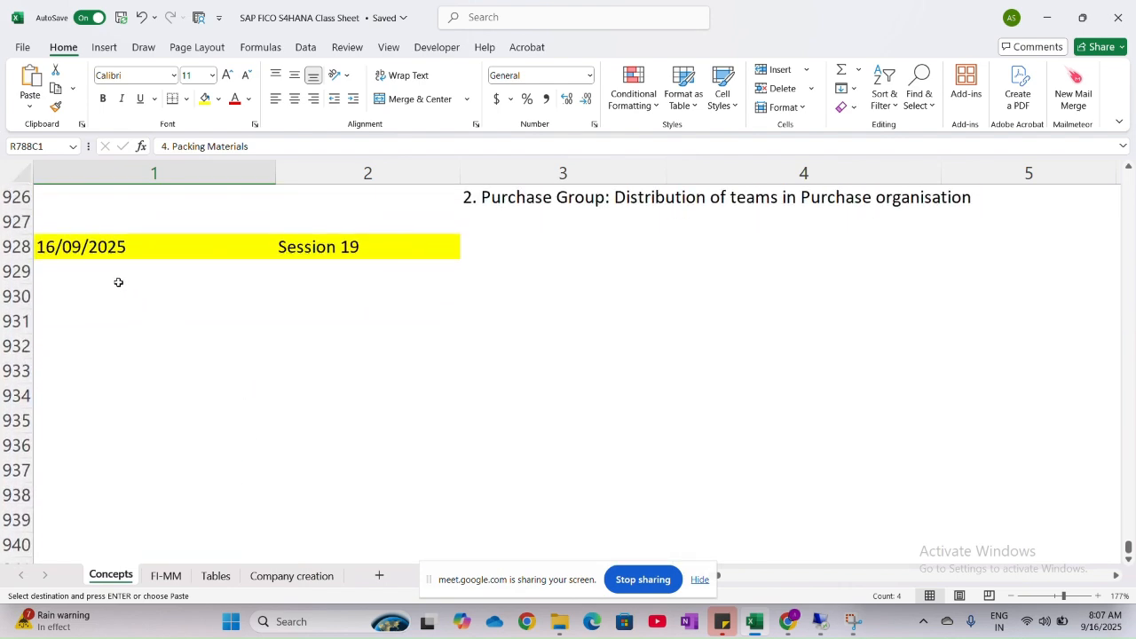
{"action": "left_click", "coordinate": [240, 302]}
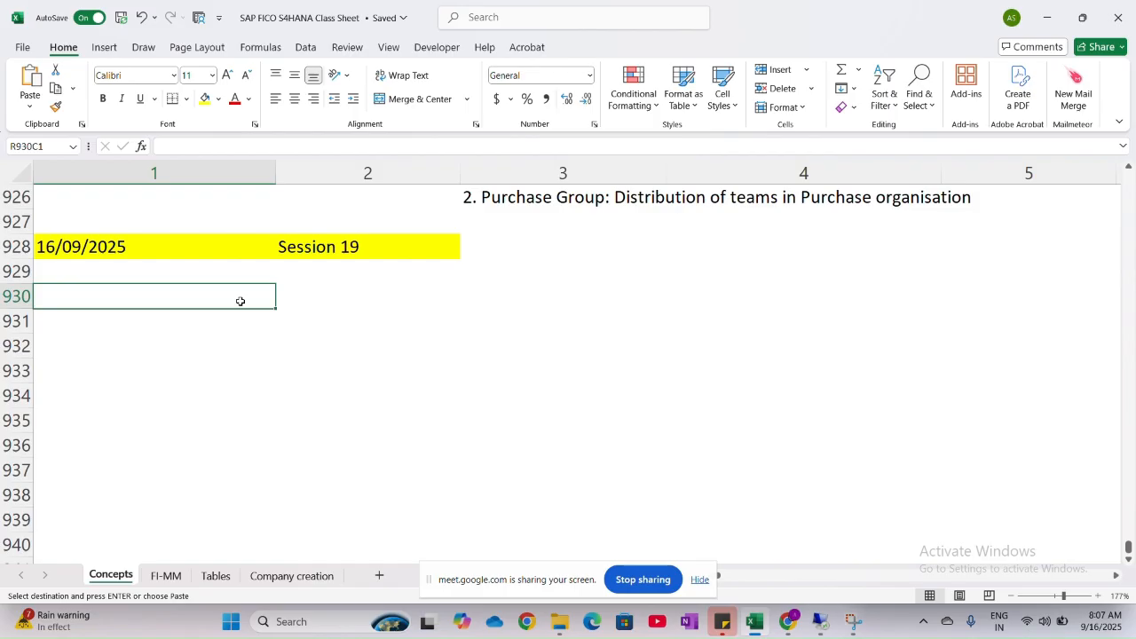
{"action": "key", "text": "ctrl+v"}
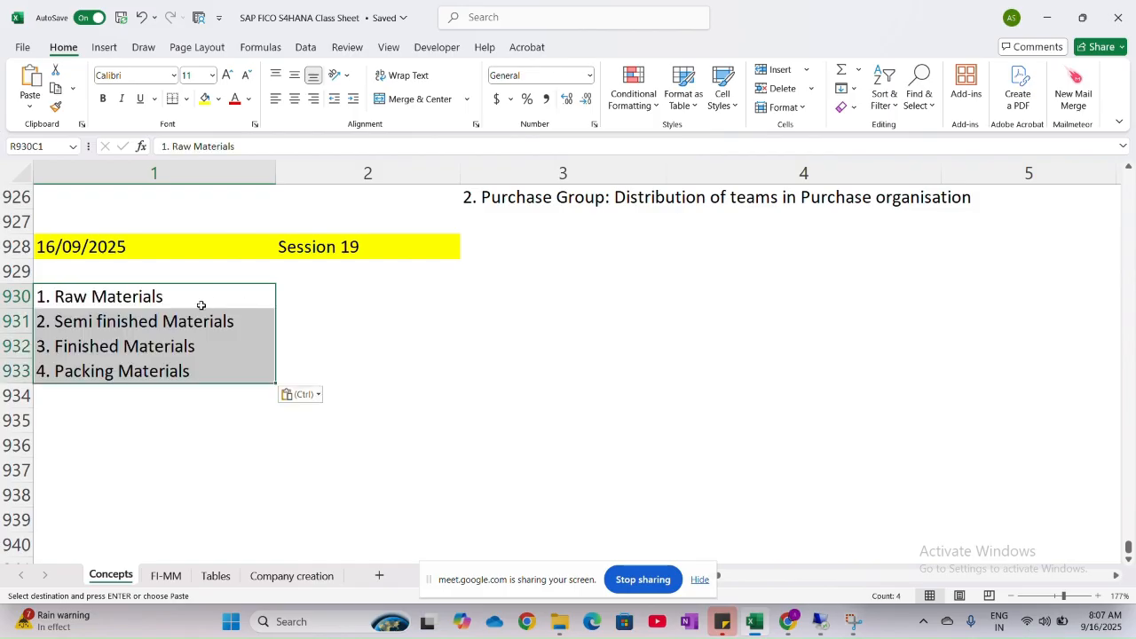
Add the heading "Material Type" in column 2 of row 929, above the cells beside the pasted list.
{"action": "left_click", "coordinate": [325, 274]}
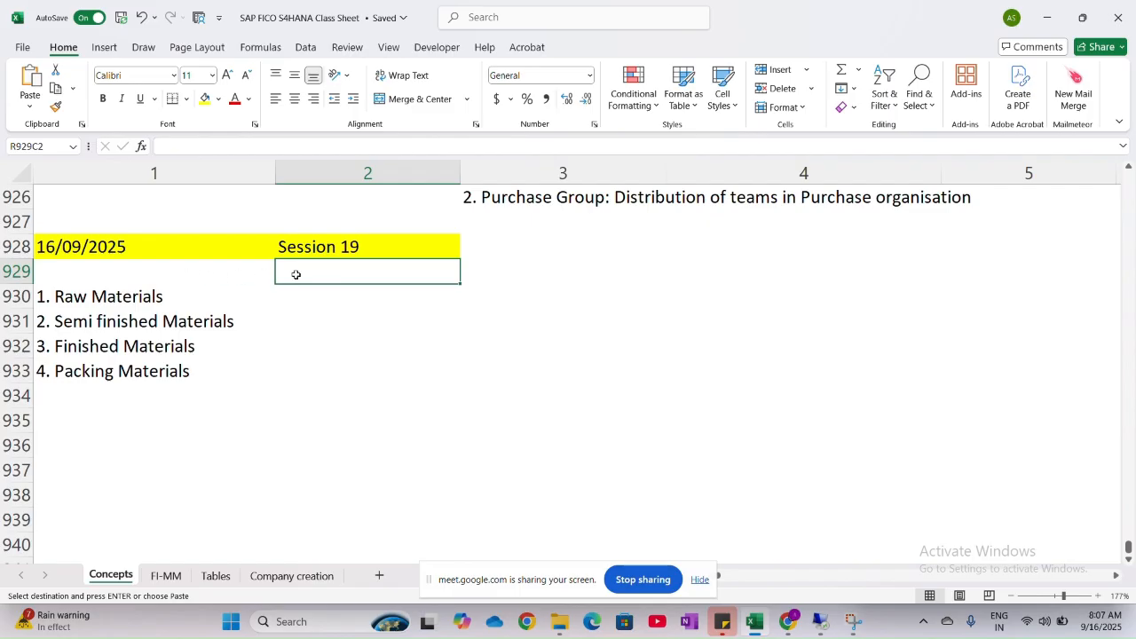
{"action": "type", "text": "Material"}
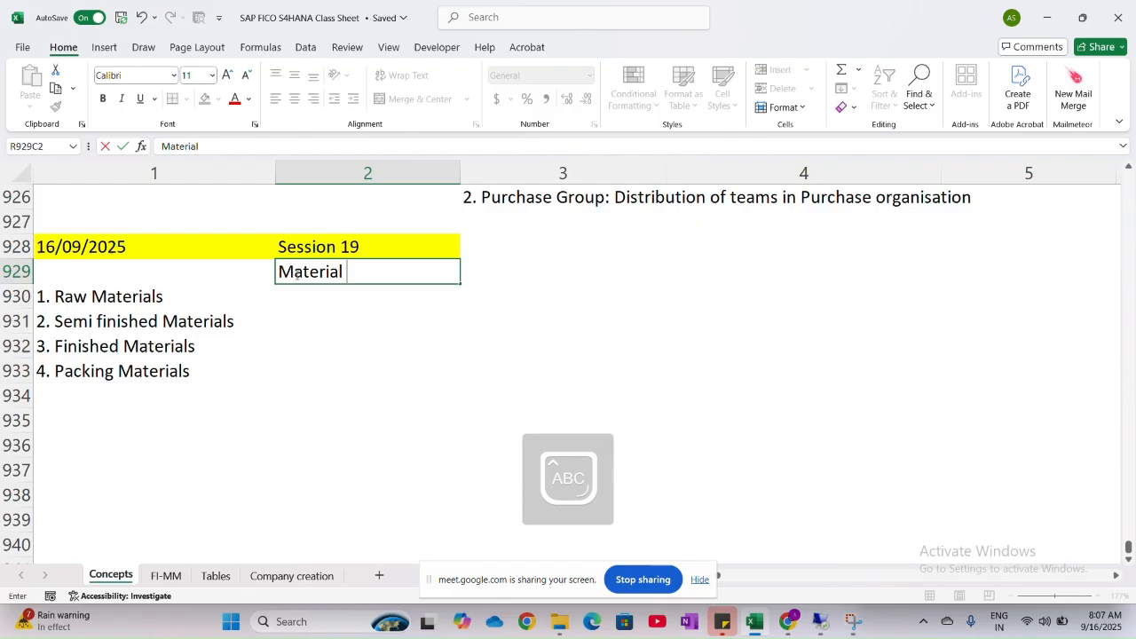
{"action": "type", "text": " Type"}
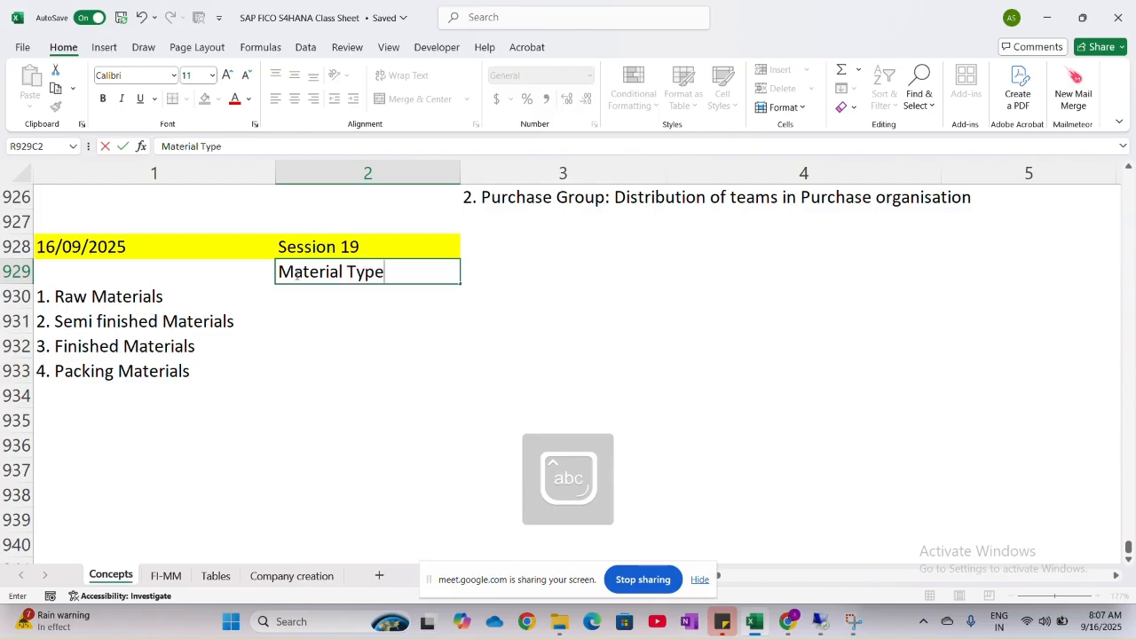
{"action": "key", "text": "Tab"}
{"action": "left_click", "coordinate": [295, 273]}
{"action": "key", "text": "Down"}
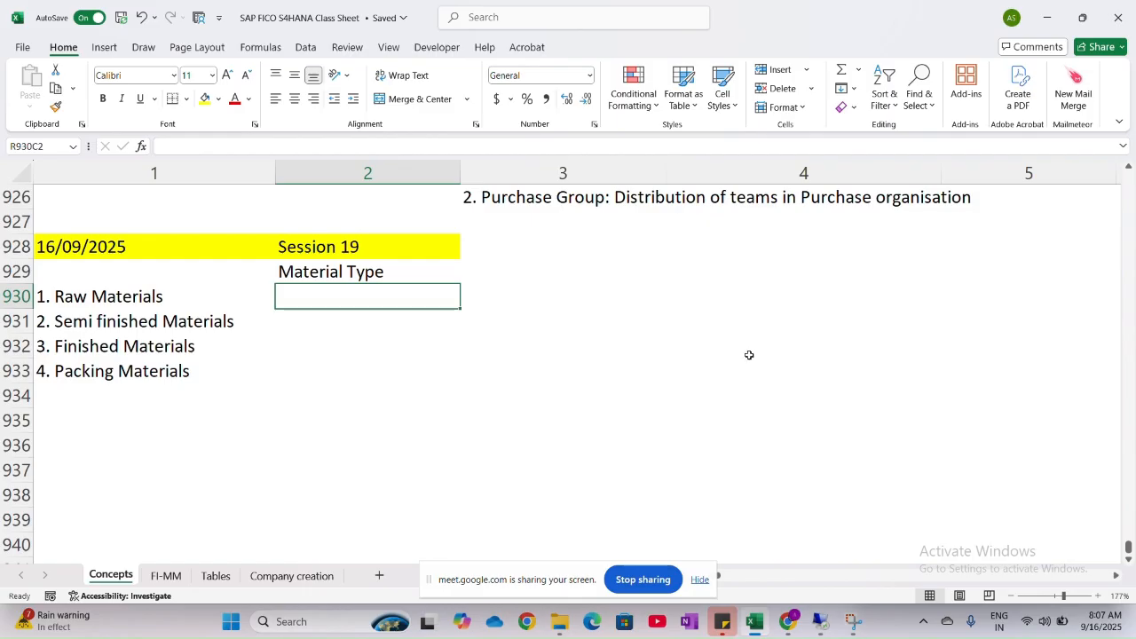
Enter the codes ROH, HALB, FERT and VERP beside raw, semi finished, finished and packing materials respectively.
{"action": "key", "text": "Caps_Lock"}
{"action": "type", "text": "ROH"}
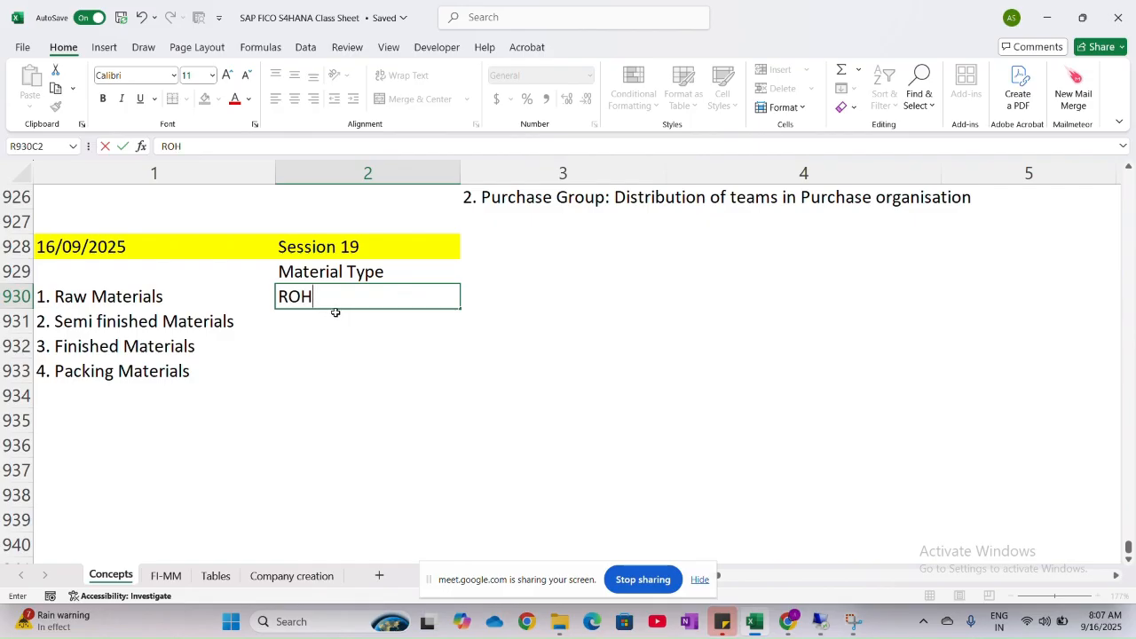
{"action": "key", "text": "Return"}
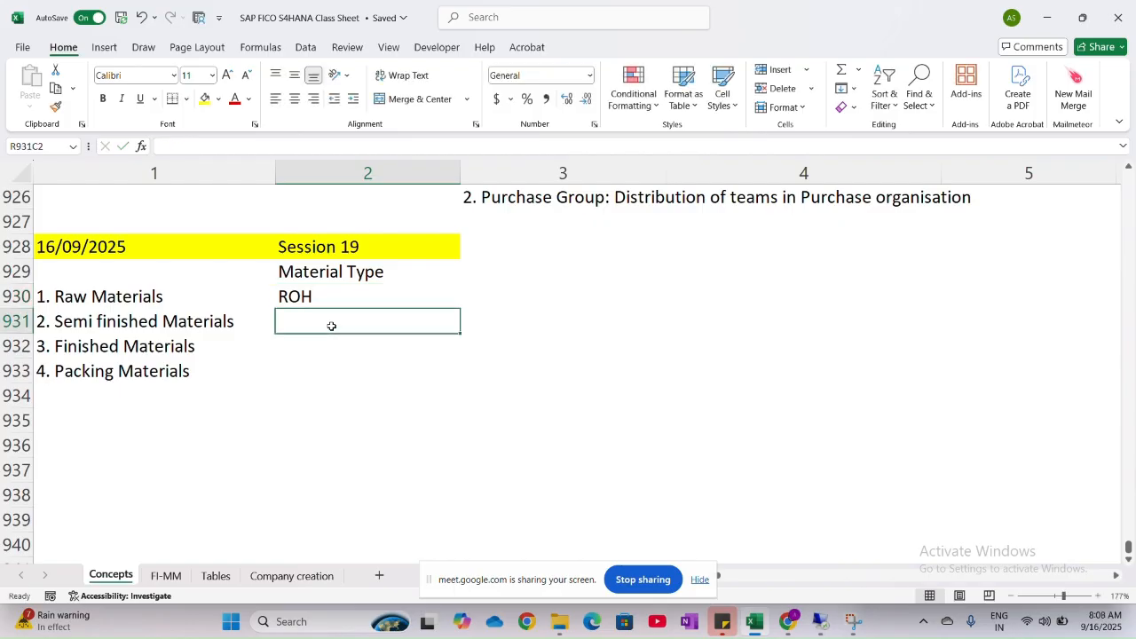
{"action": "type", "text": "HALB"}
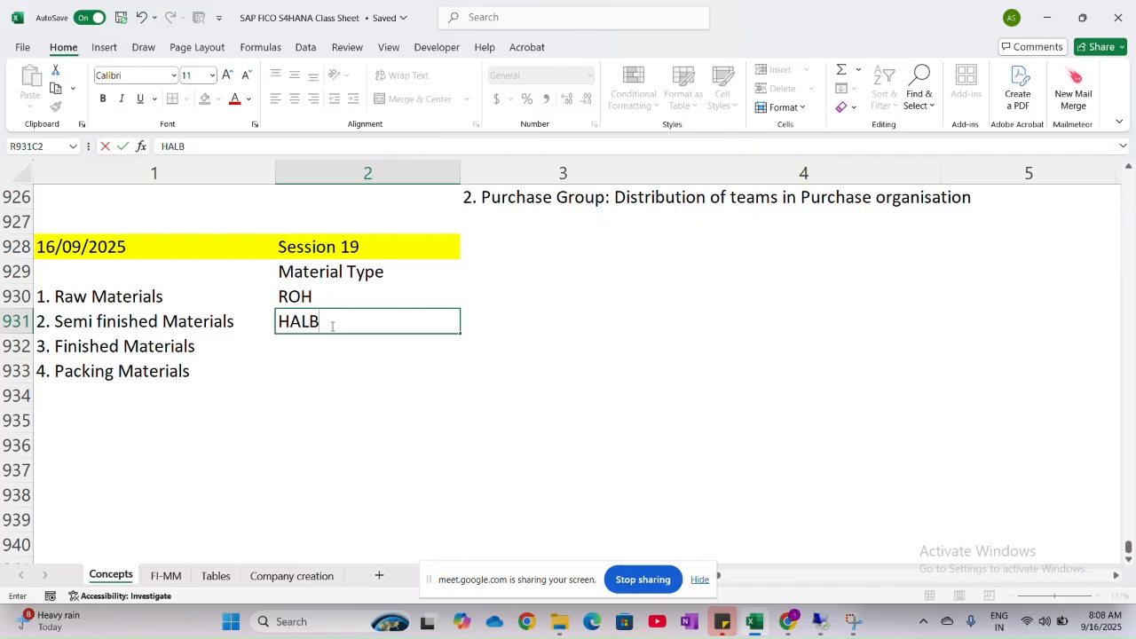
{"action": "left_click", "coordinate": [330, 343]}
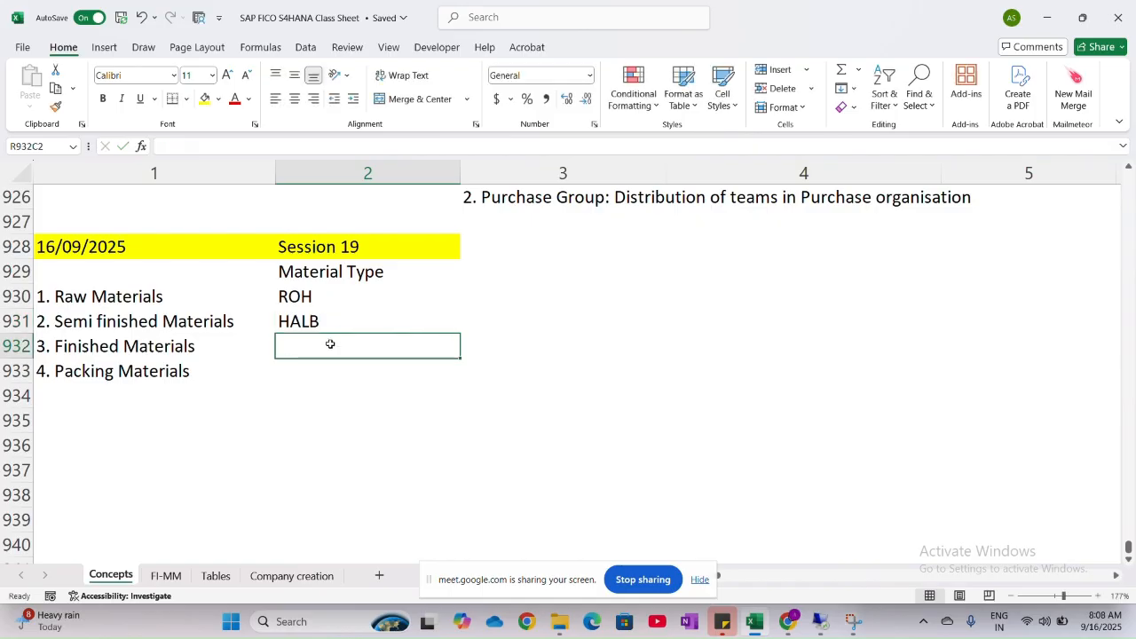
{"action": "type", "text": "FERT"}
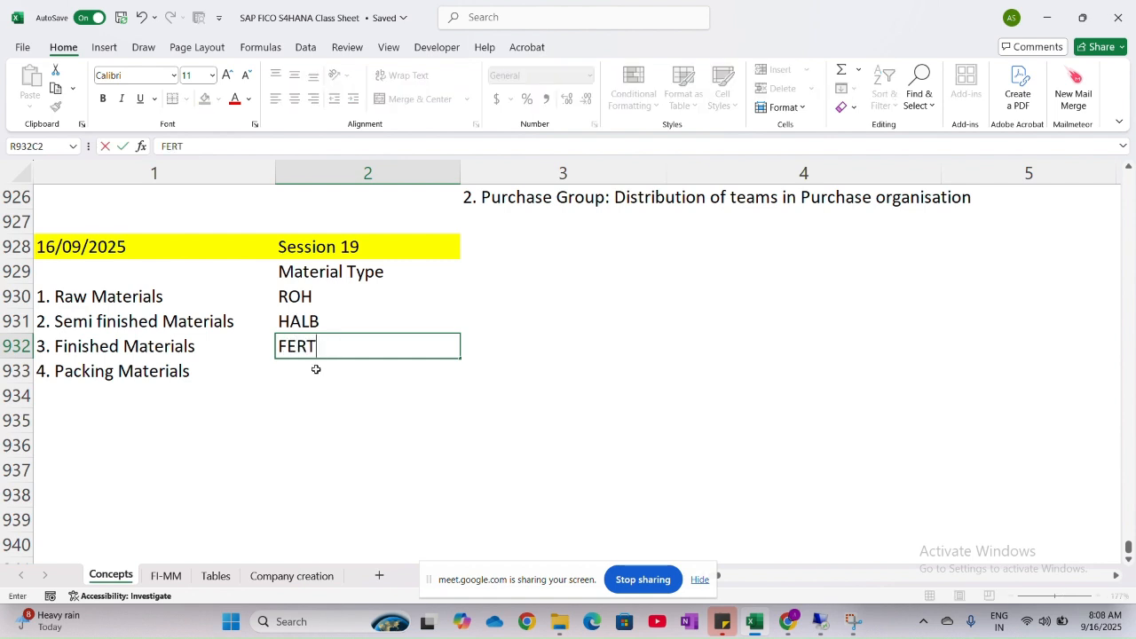
{"action": "left_click", "coordinate": [315, 372]}
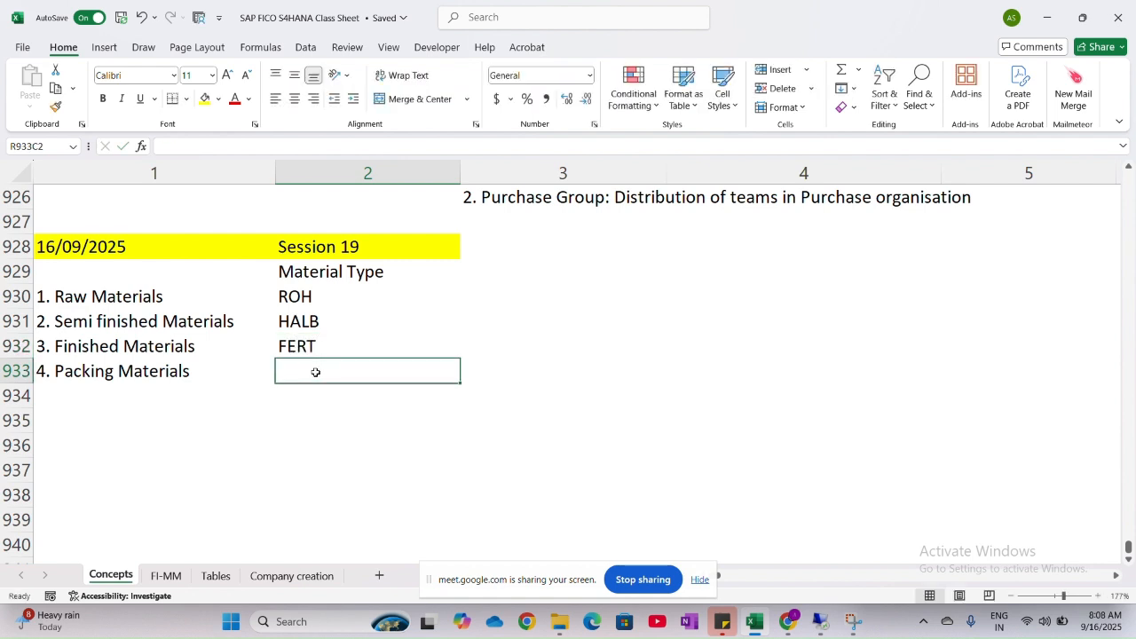
{"action": "type", "text": "VERP"}
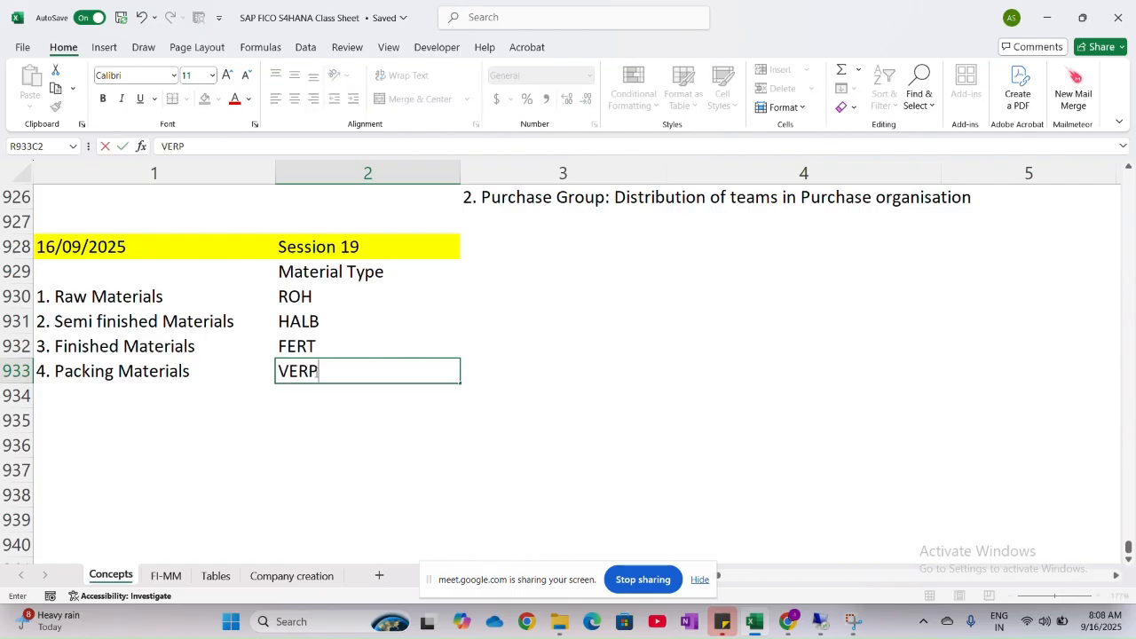
{"action": "left_click", "coordinate": [351, 269]}
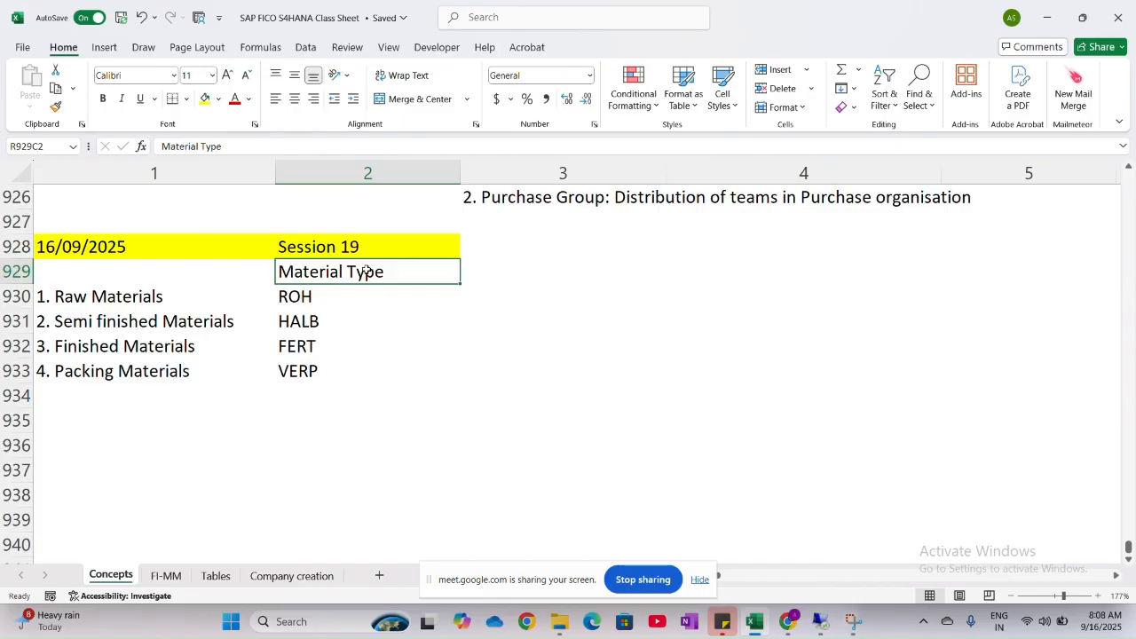
Rearrange the table so the Material Type heading and codes occupy column 1 and the material categories occupy column 2.
{"action": "left_click_drag", "start_coordinate": [367, 271], "coordinate": [368, 362]}
{"action": "key", "text": "ctrl+c"}
{"action": "left_click", "coordinate": [100, 421]}
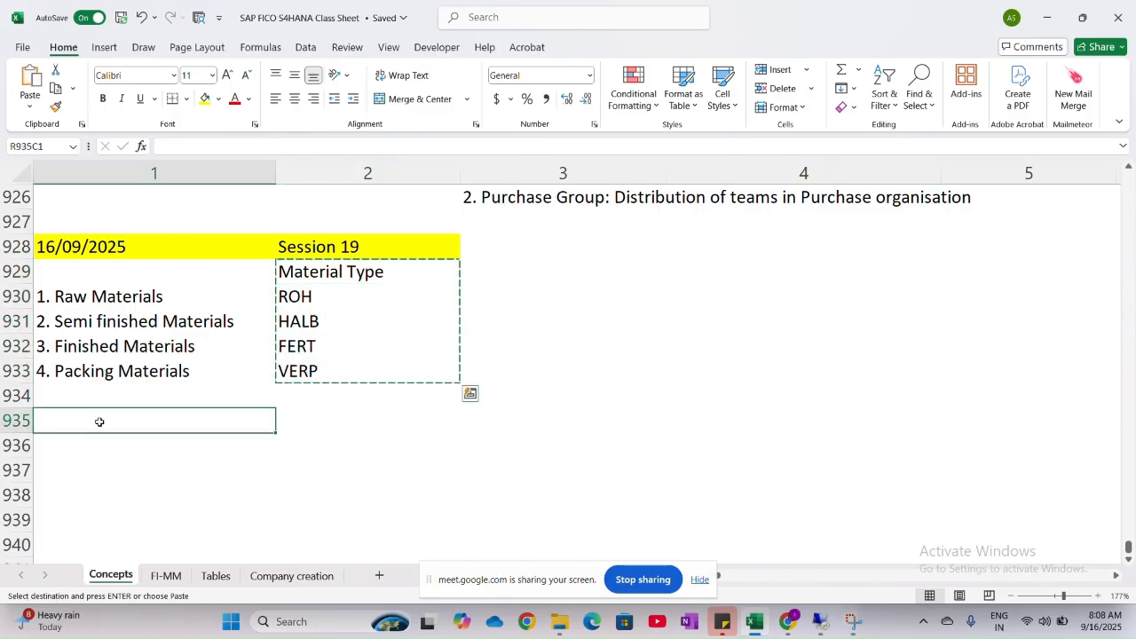
{"action": "key", "text": "ctrl+v"}
{"action": "left_click", "coordinate": [114, 297]}
{"action": "left_click_drag", "start_coordinate": [113, 297], "coordinate": [346, 384]}
{"action": "left_click", "coordinate": [545, 350]}
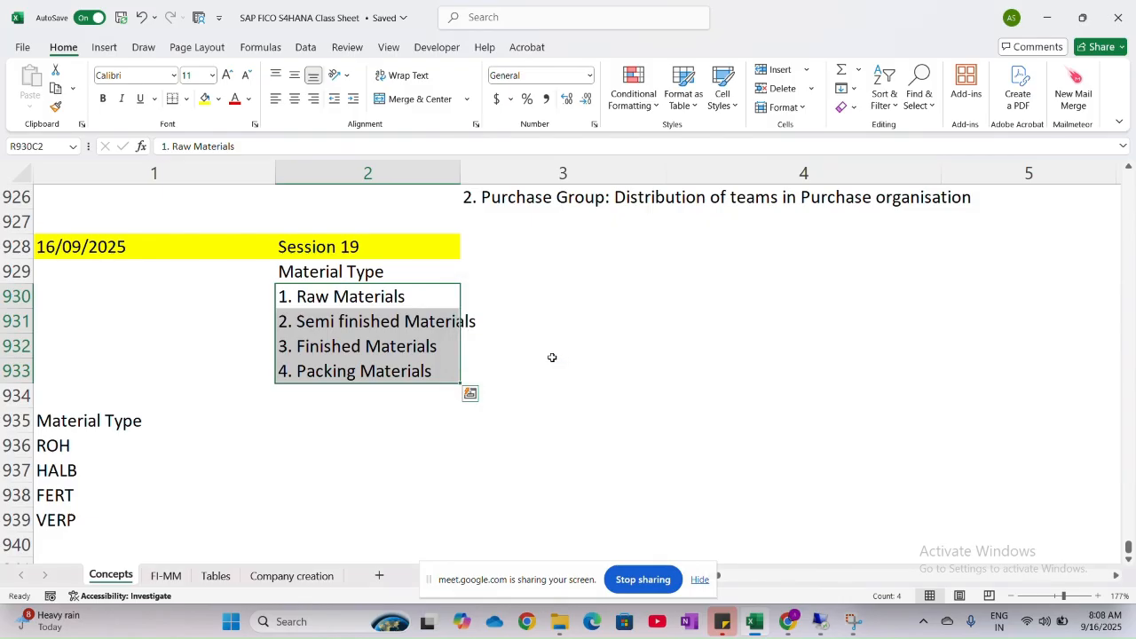
{"action": "left_click_drag", "start_coordinate": [68, 420], "coordinate": [65, 520]}
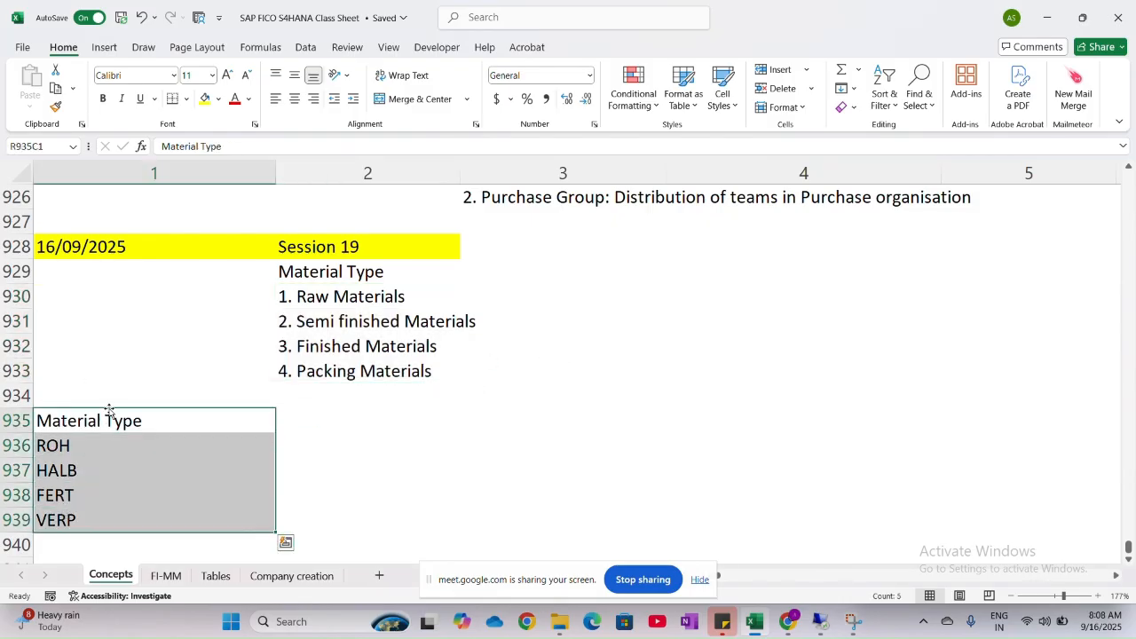
{"action": "left_click_drag", "start_coordinate": [108, 408], "coordinate": [142, 271]}
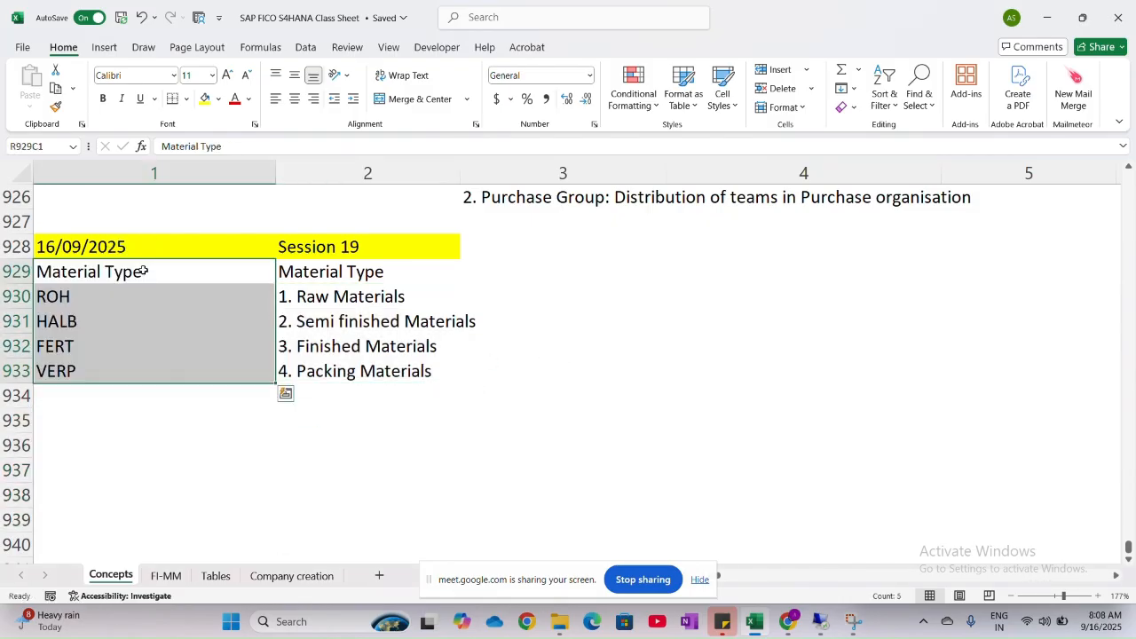
Change the heading above the material categories in column 2 to "Description".
{"action": "triple_click", "coordinate": [318, 271]}
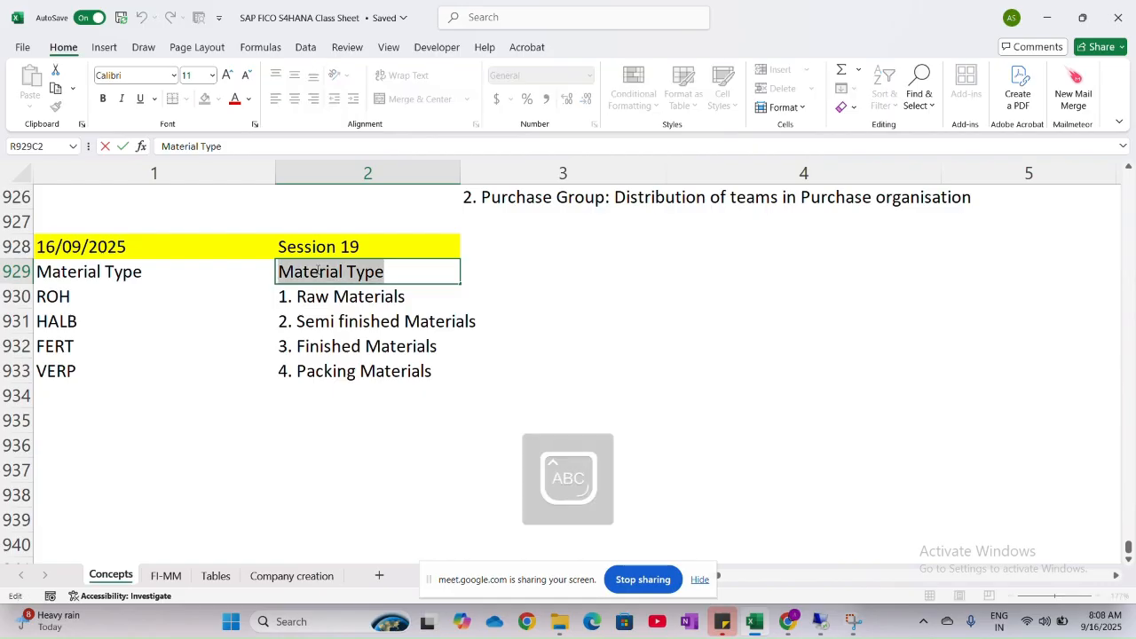
{"action": "type", "text": "Deescription"}
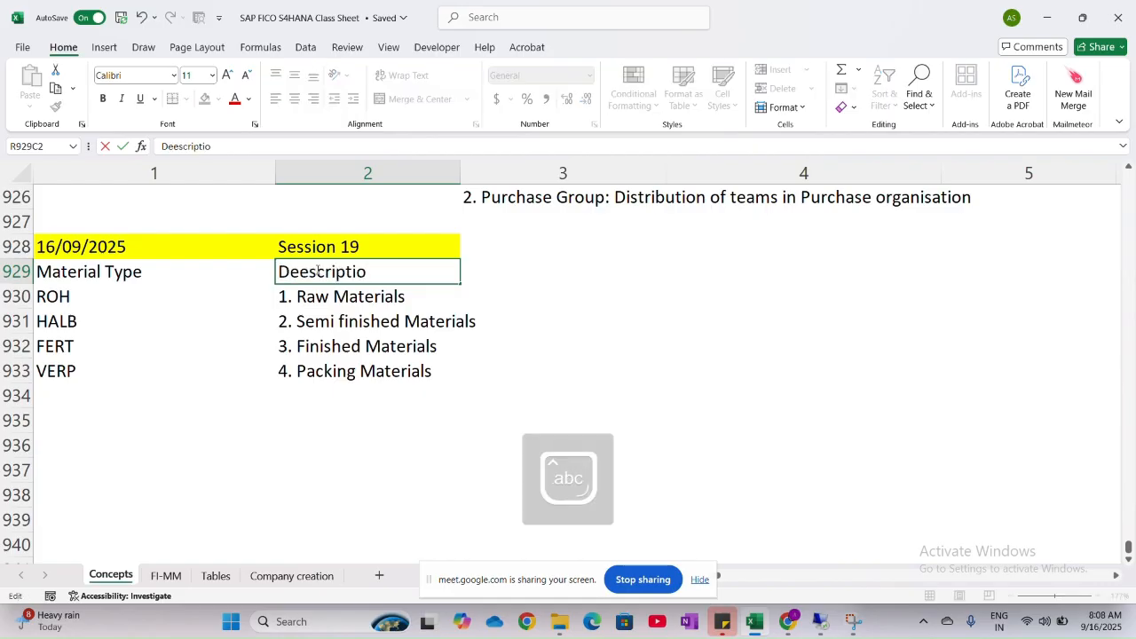
{"action": "key", "text": "BackSpace"}
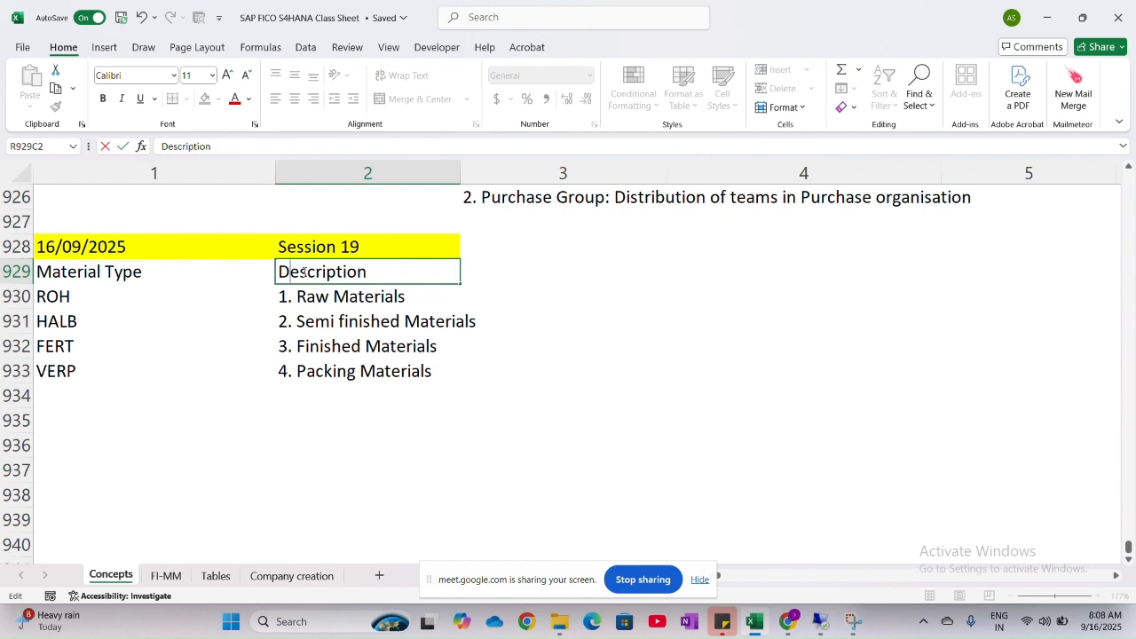
{"action": "left_click", "coordinate": [125, 275]}
Insert a blank row between the Session 19 heading and the table headings, and remove its fill colour.
{"action": "left_click", "coordinate": [16, 272]}
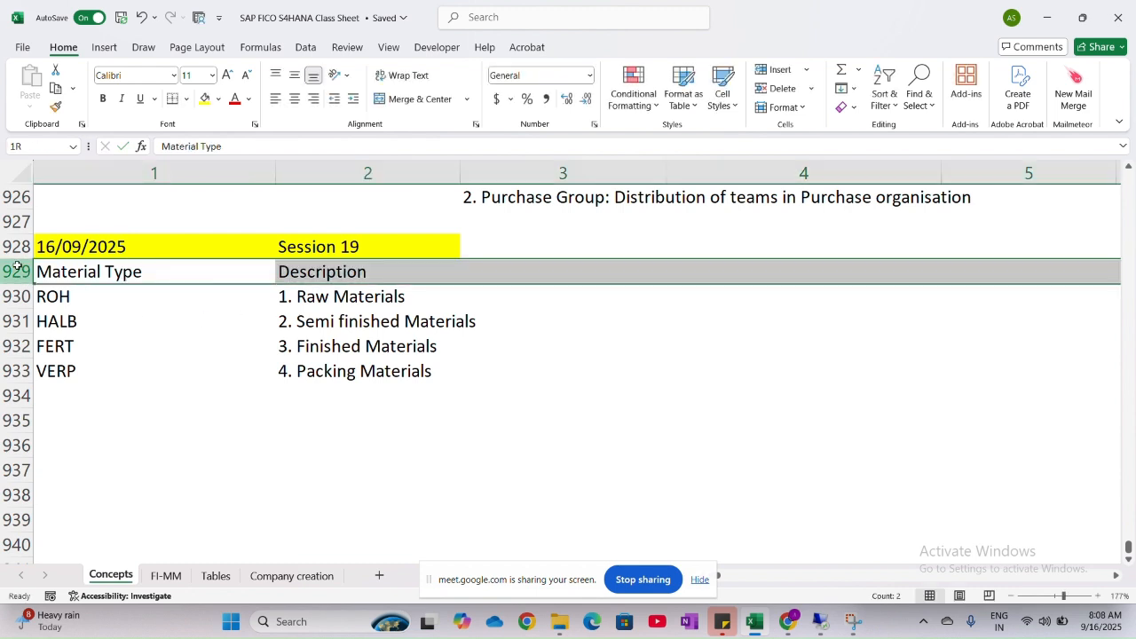
{"action": "key", "text": "ctrl+shift+plus"}
{"action": "key", "text": "ctrl+z"}
{"action": "key", "text": "ctrl+shift+plus"}
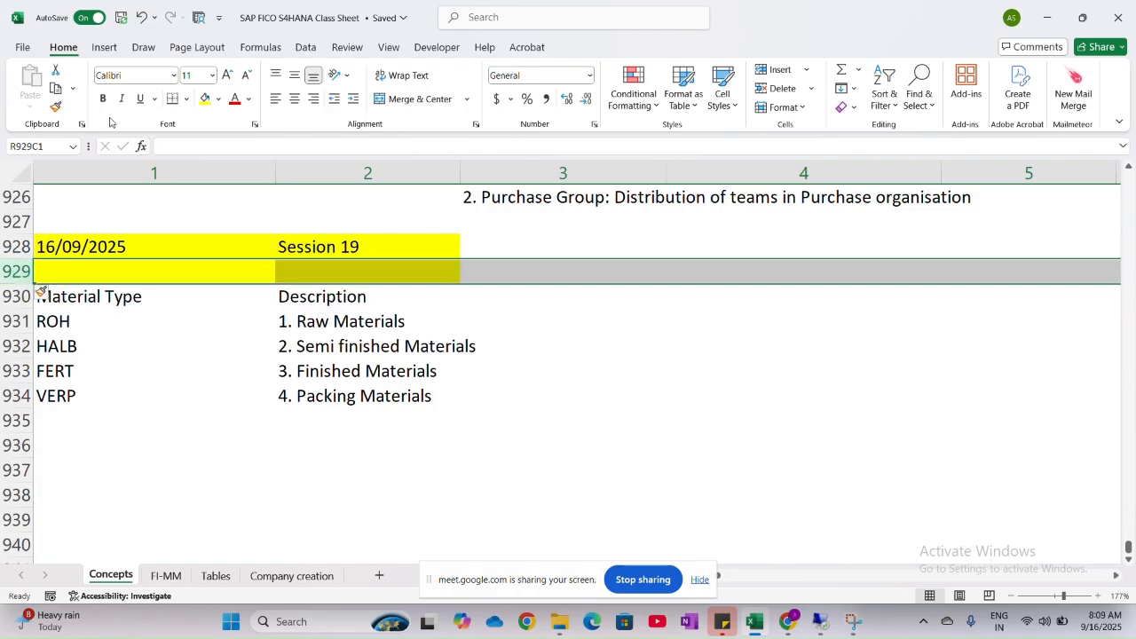
{"action": "left_click", "coordinate": [218, 99]}
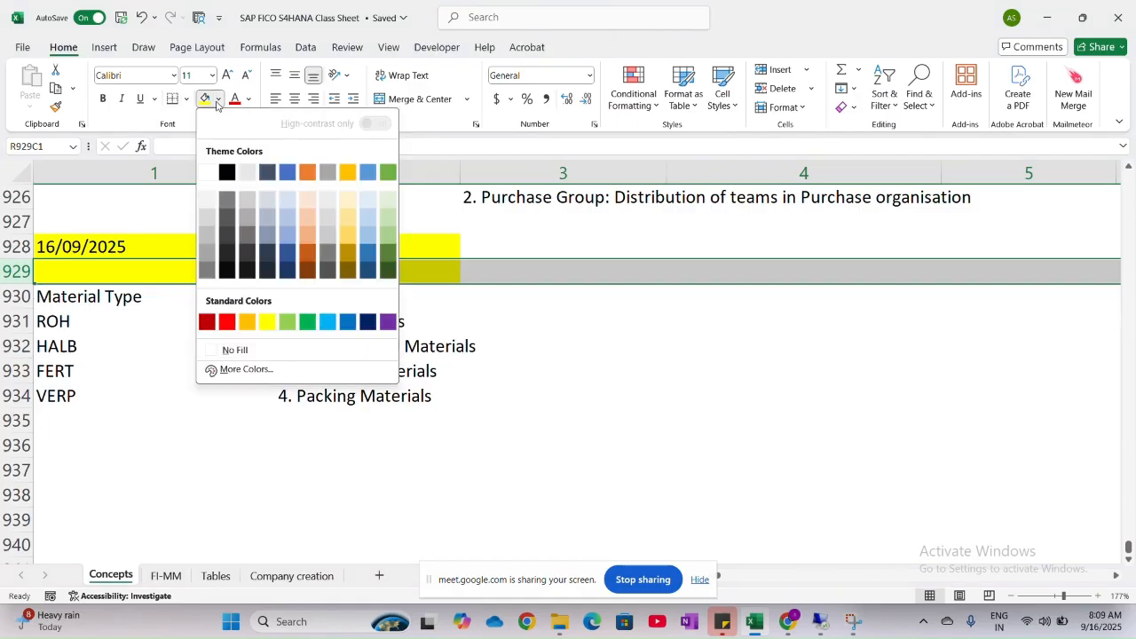
{"action": "left_click", "coordinate": [253, 355]}
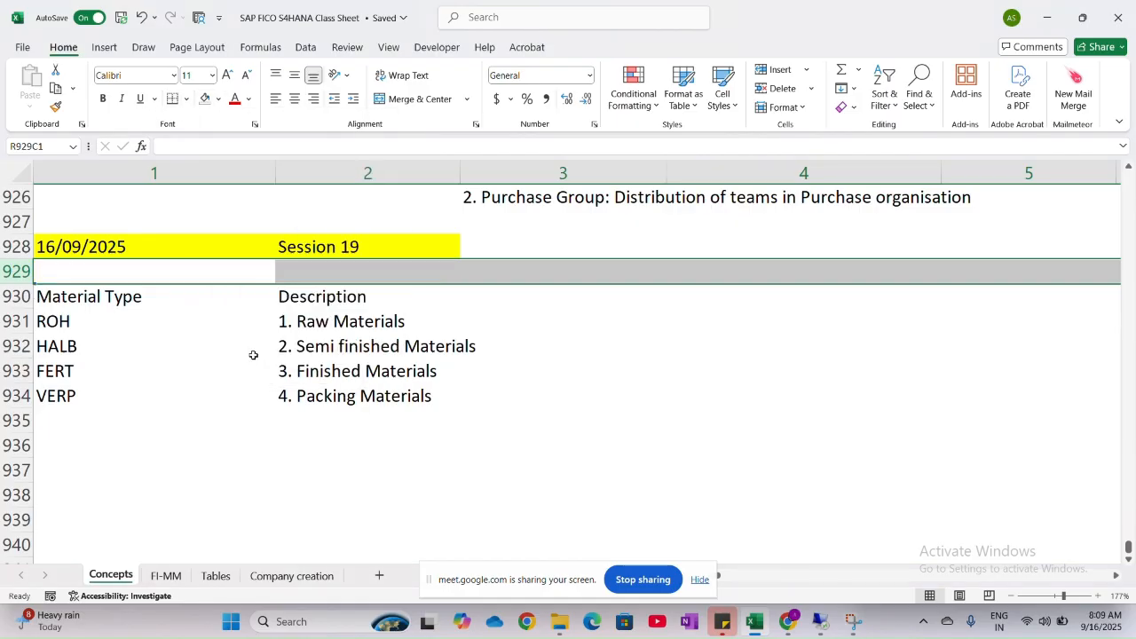
Fill the Material Type and Description heading cells with light blue.
{"action": "left_click", "coordinate": [155, 305]}
{"action": "left_click_drag", "start_coordinate": [255, 297], "coordinate": [408, 298]}
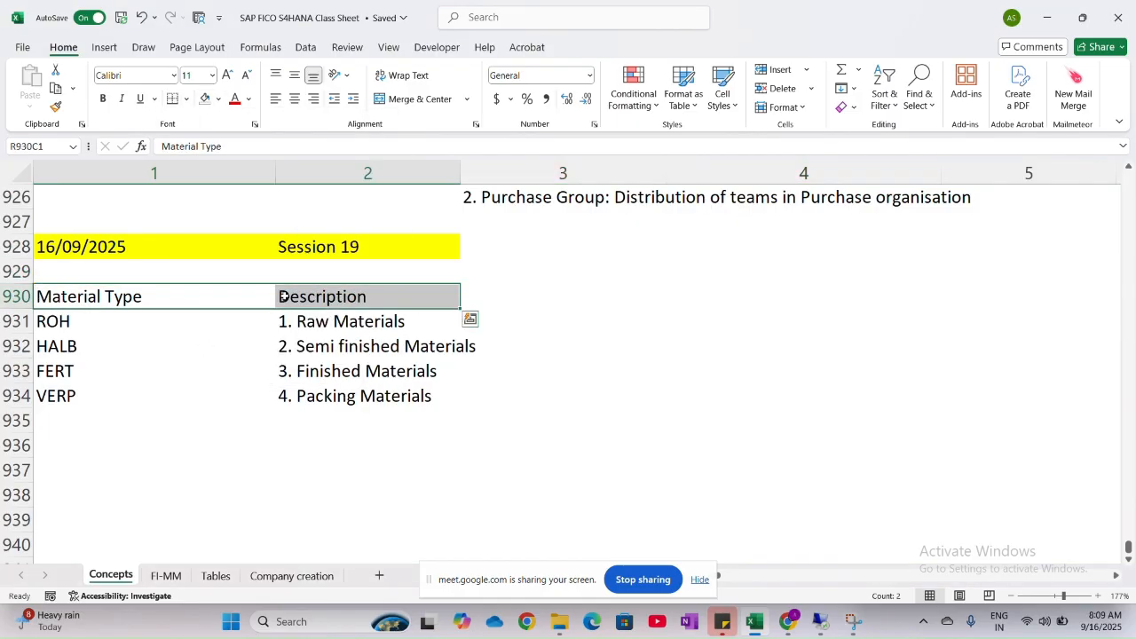
{"action": "left_click", "coordinate": [219, 99]}
{"action": "left_click", "coordinate": [283, 217]}
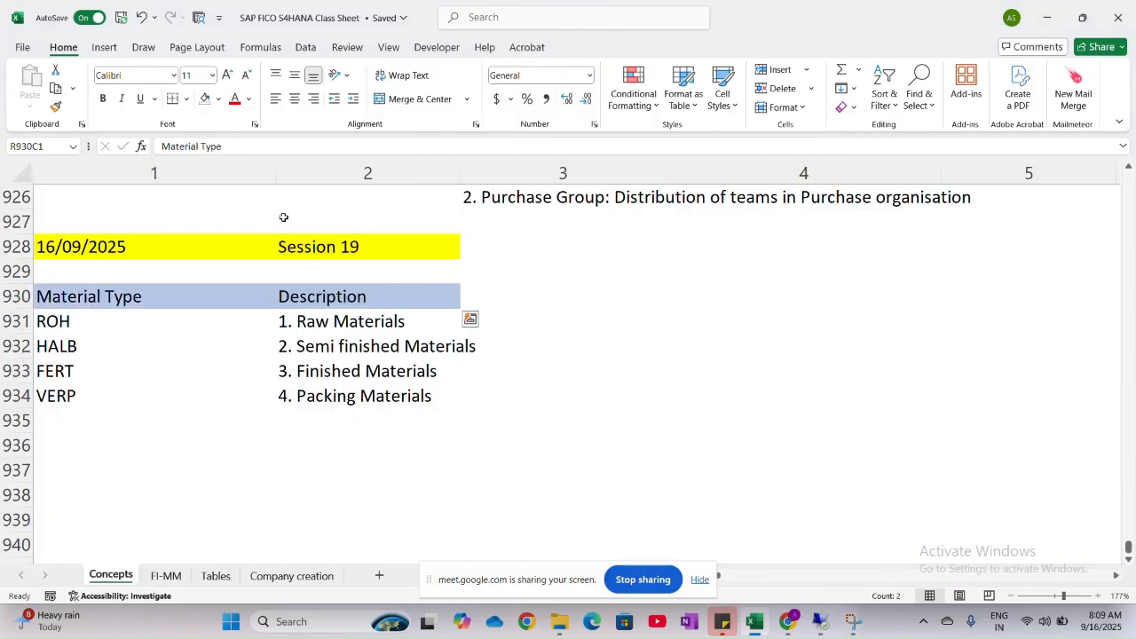
{"action": "left_click", "coordinate": [216, 347]}
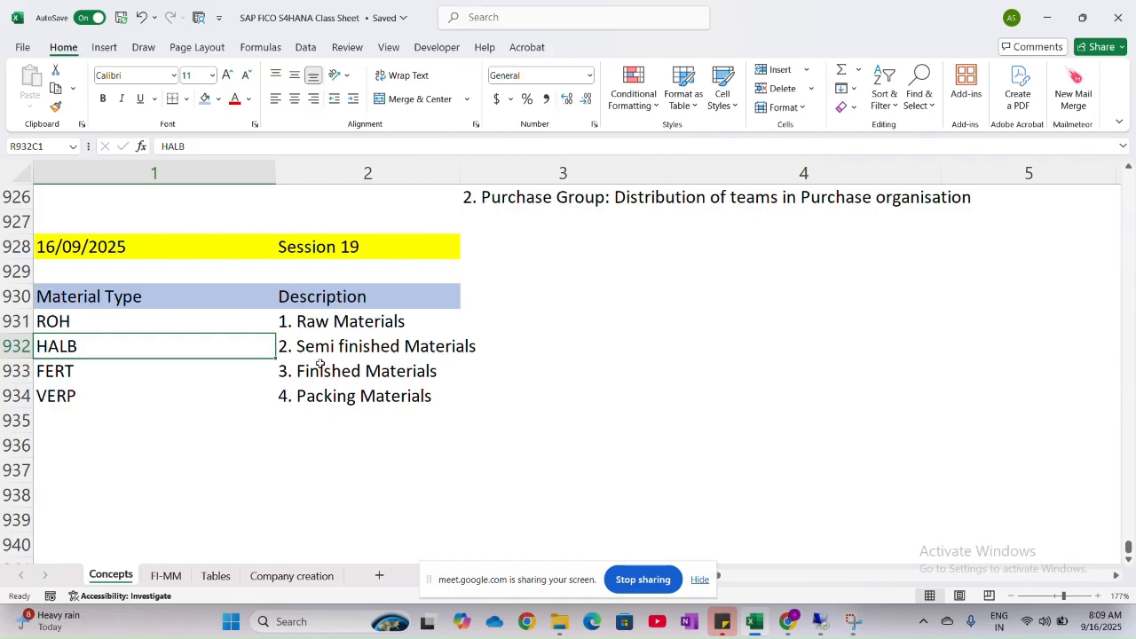
Switch to the SAP remote session, then locate and select material type HALB in the material types list.
{"action": "key", "text": "alt+Tab"}
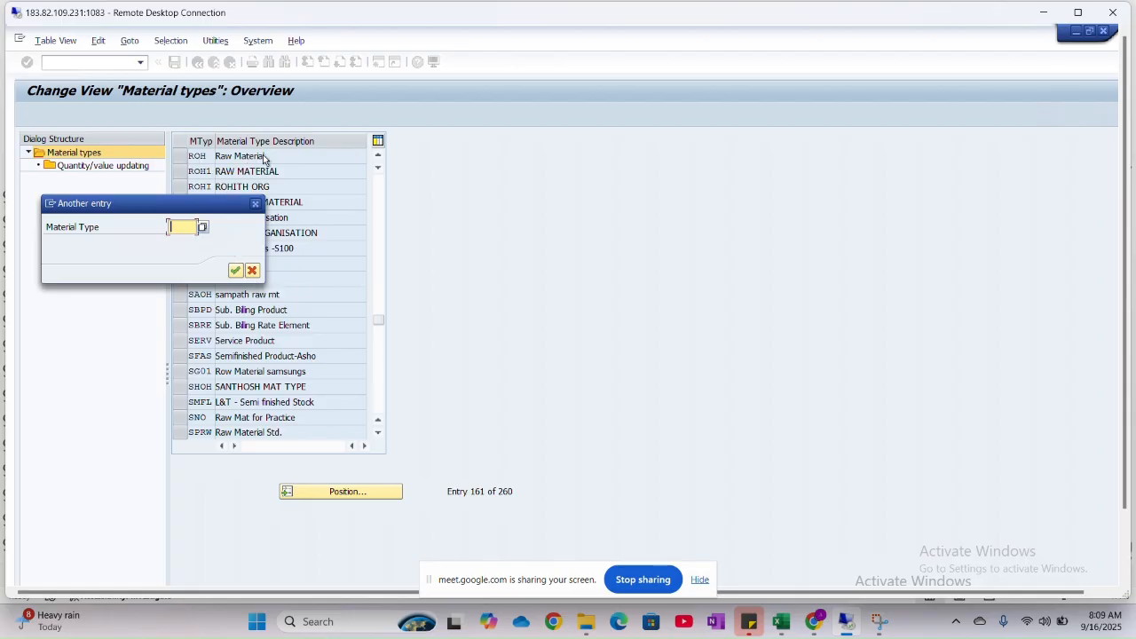
{"action": "key", "text": "alt+Tab"}
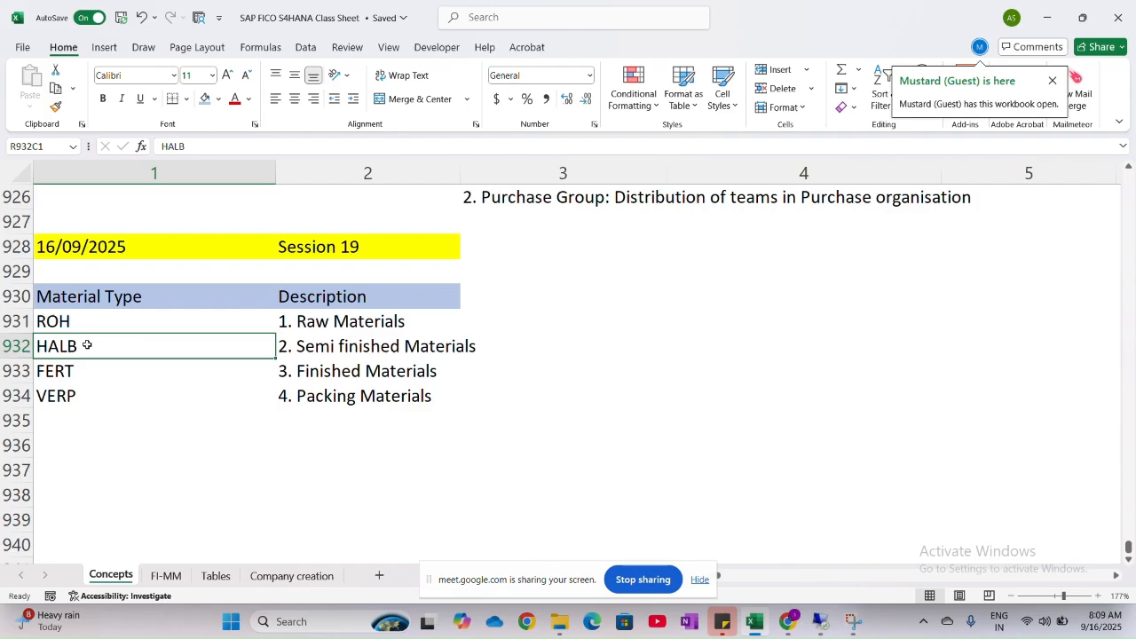
{"action": "key", "text": "alt+Tab"}
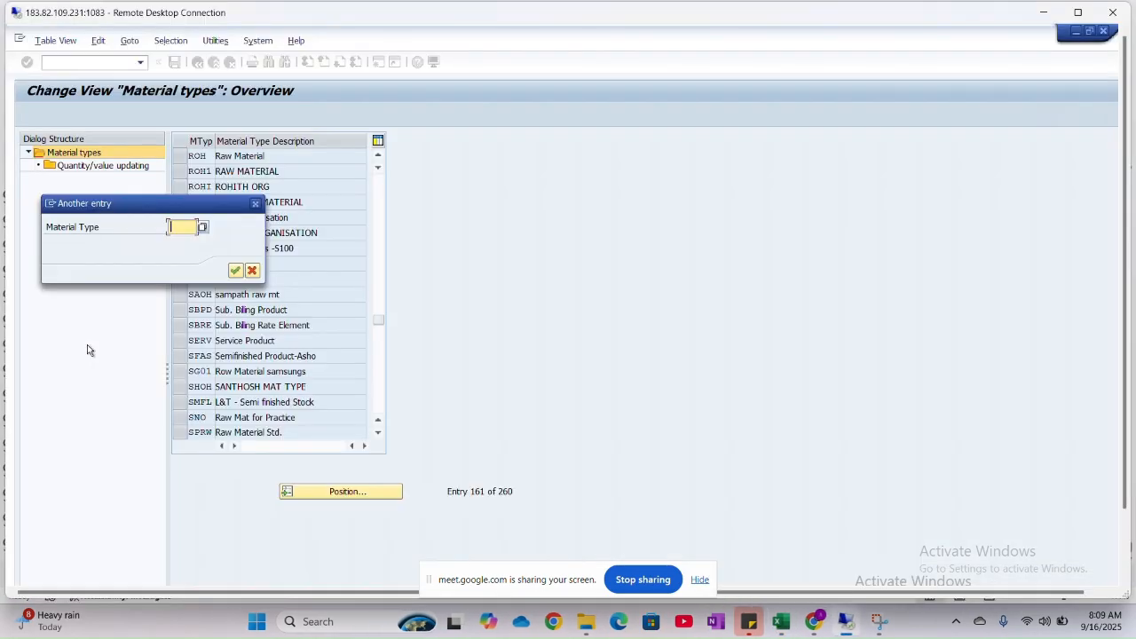
{"action": "key", "text": "Caps_Lock"}
{"action": "type", "text": "HALB"}
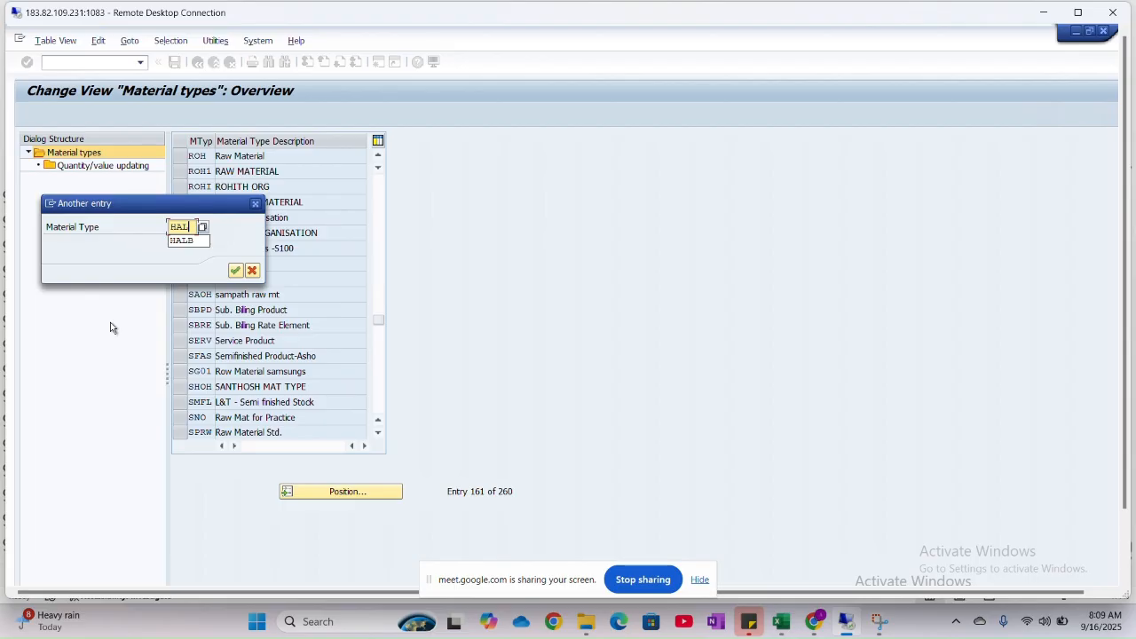
{"action": "type", "text": "B"}
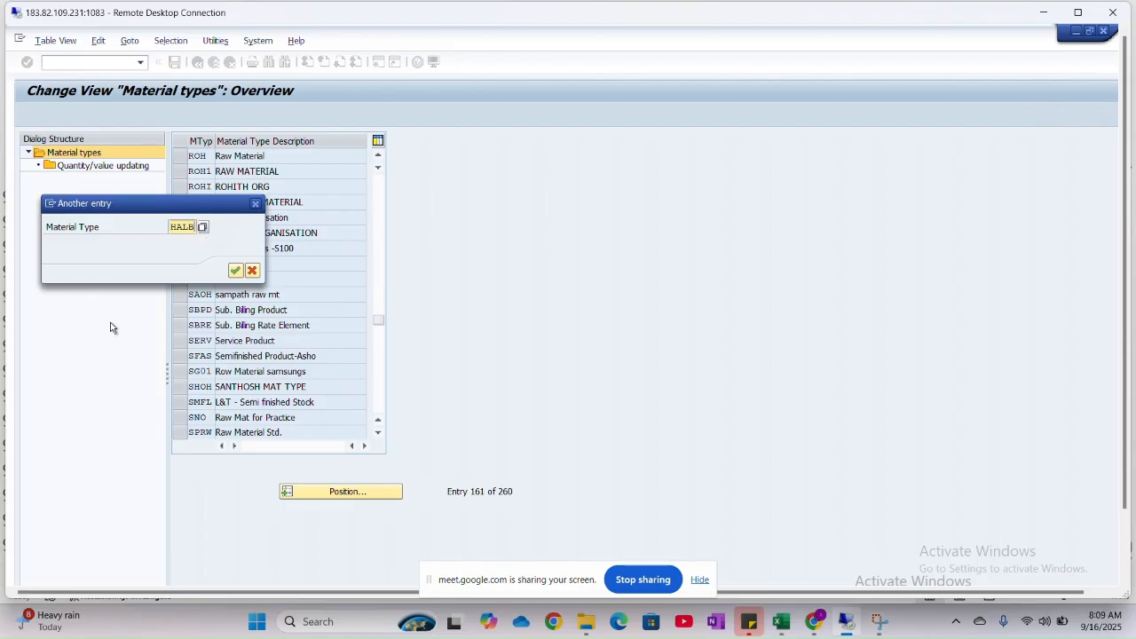
{"action": "key", "text": "Return"}
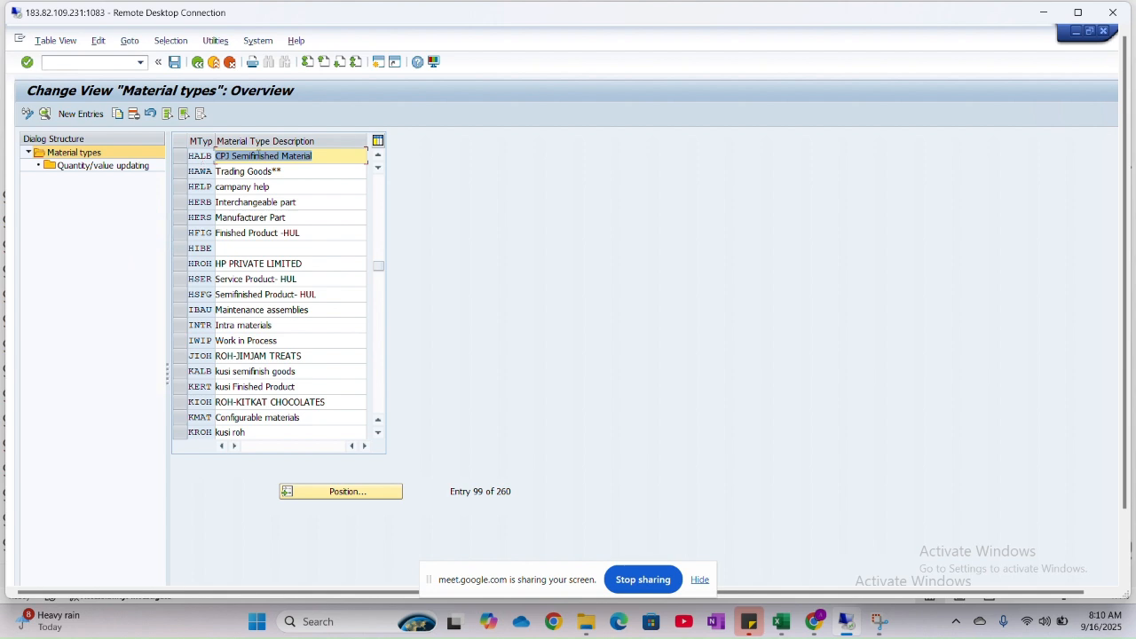
{"action": "left_click", "coordinate": [179, 158]}
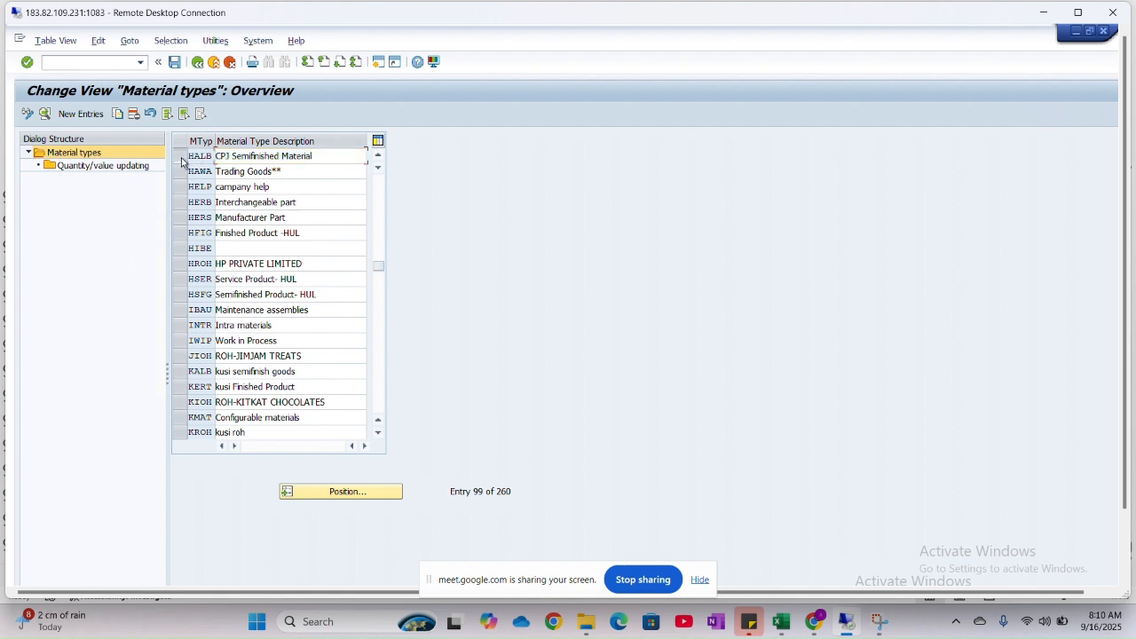
Enable quantity updating and value updating for valuation area HNM1 under material type HALB.
{"action": "left_click", "coordinate": [105, 167]}
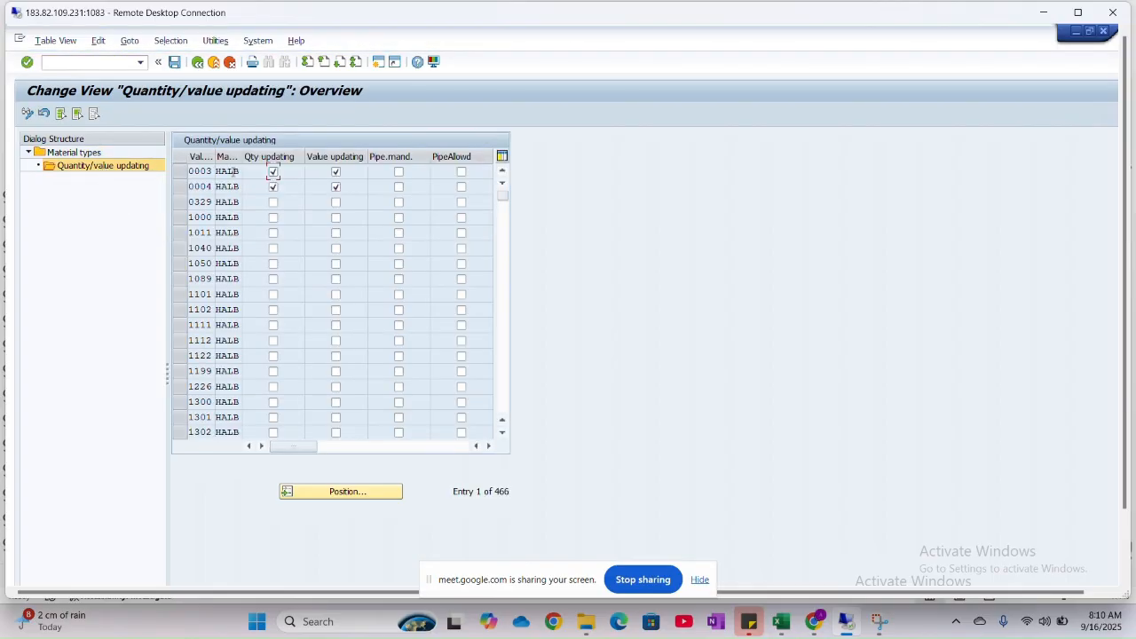
{"action": "left_click", "coordinate": [368, 493]}
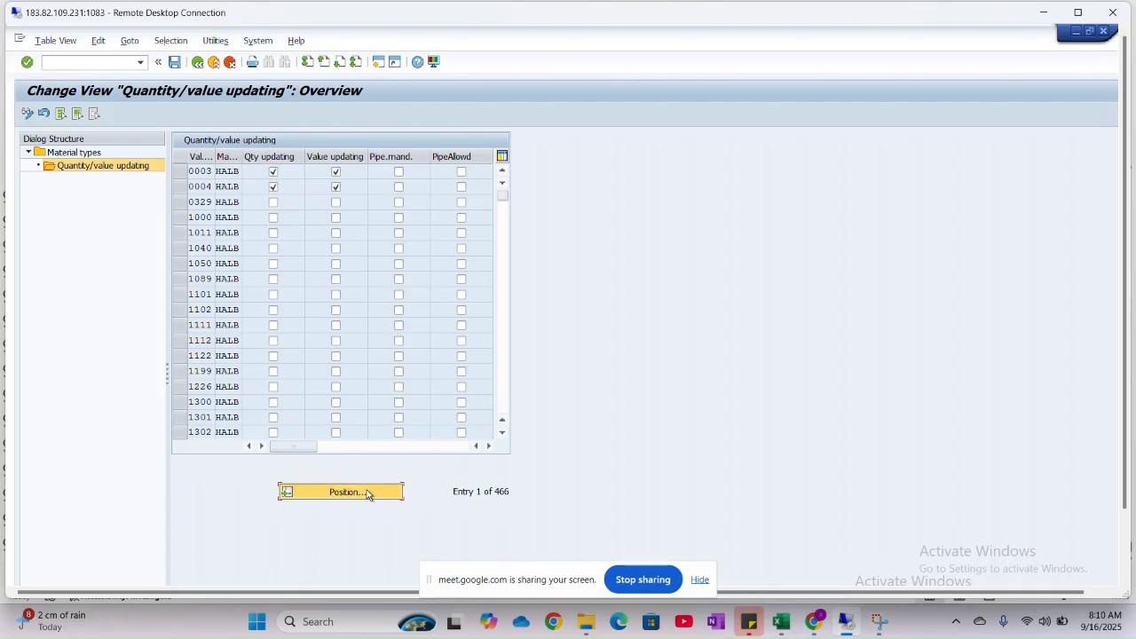
{"action": "left_click", "coordinate": [368, 492]}
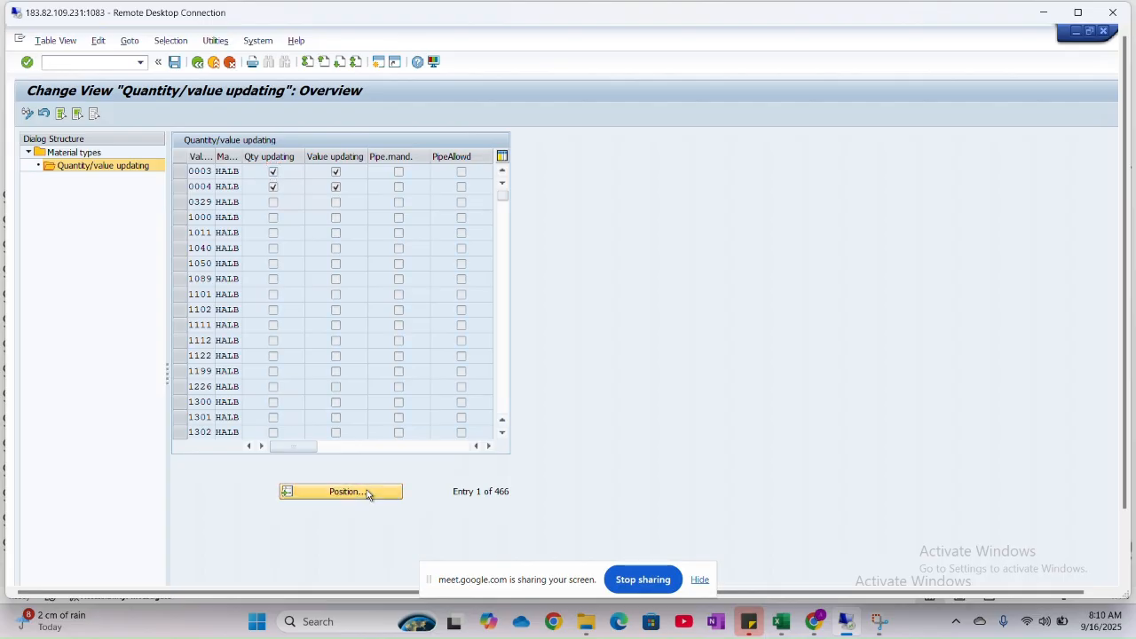
{"action": "type", "text": "HNM1"}
{"action": "key", "text": "Return"}
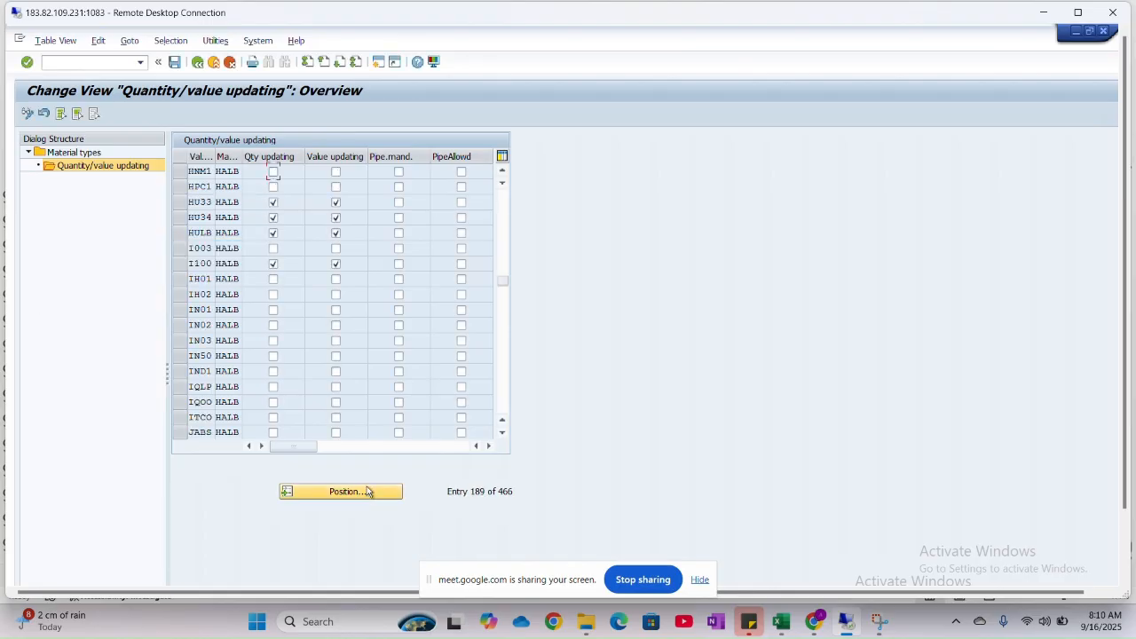
{"action": "left_click", "coordinate": [272, 172]}
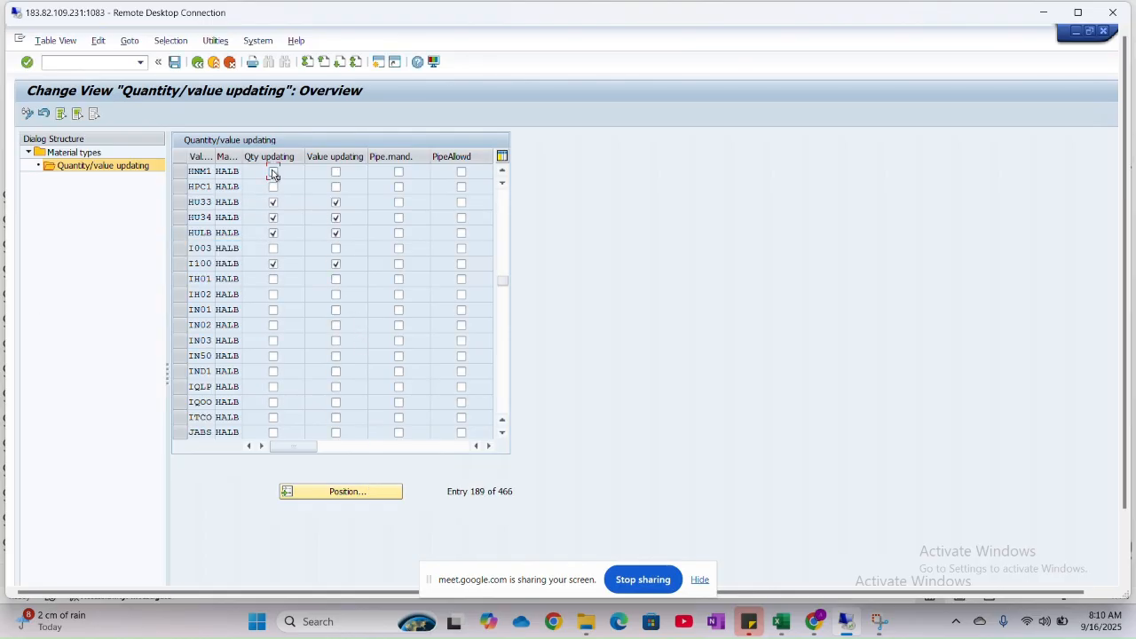
{"action": "left_click", "coordinate": [335, 174]}
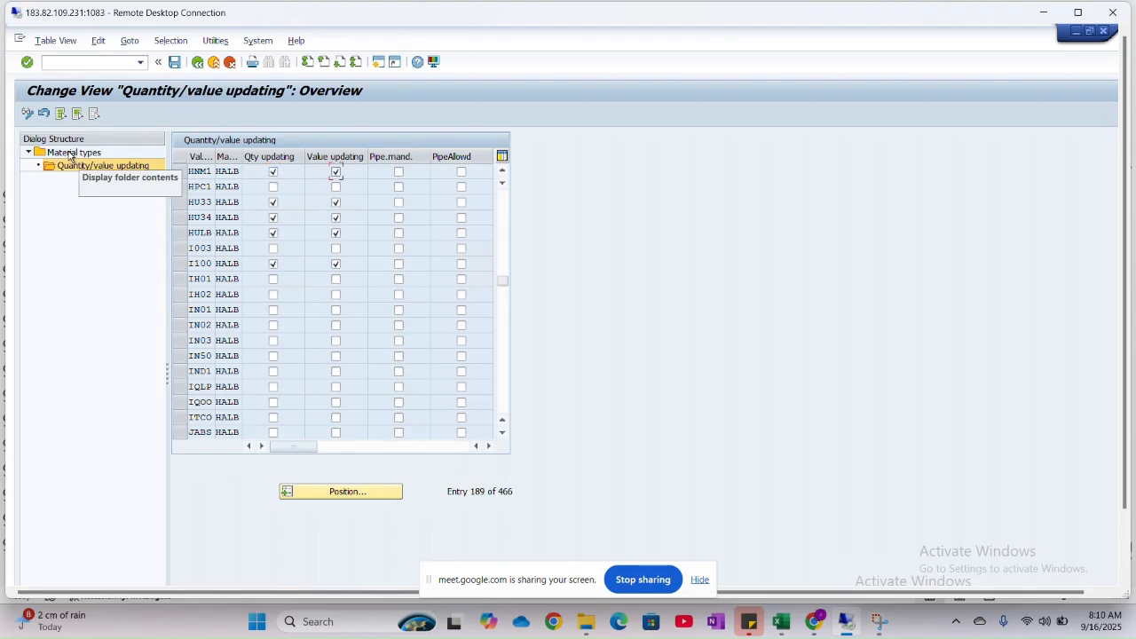
Return to the material types list, then locate and select material type FERT.
{"action": "left_click", "coordinate": [71, 153]}
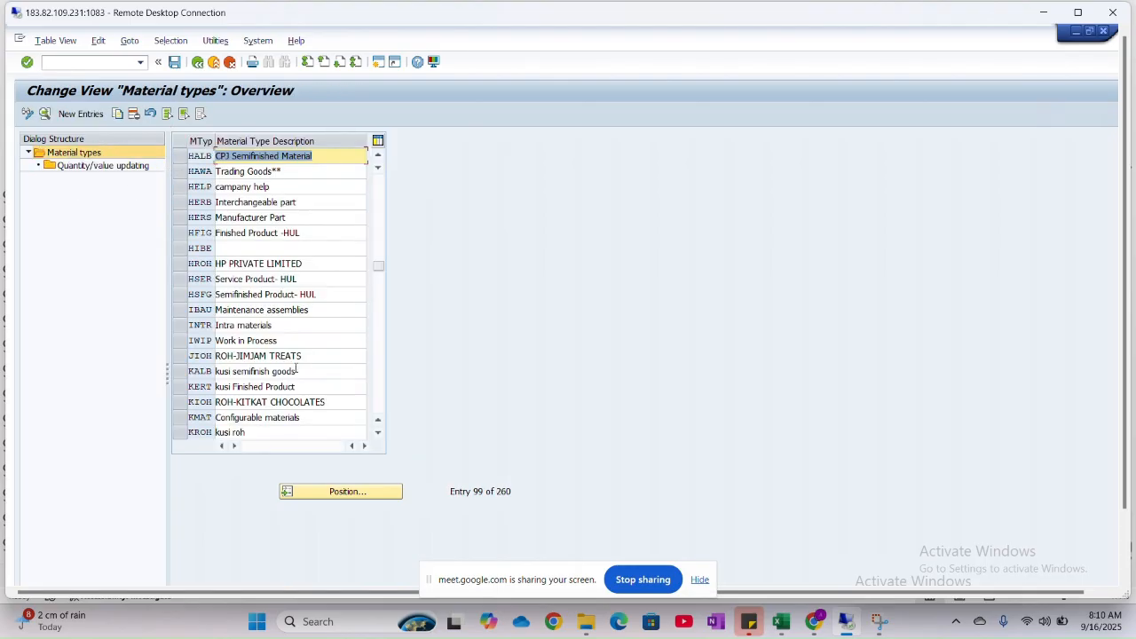
{"action": "left_click", "coordinate": [312, 496]}
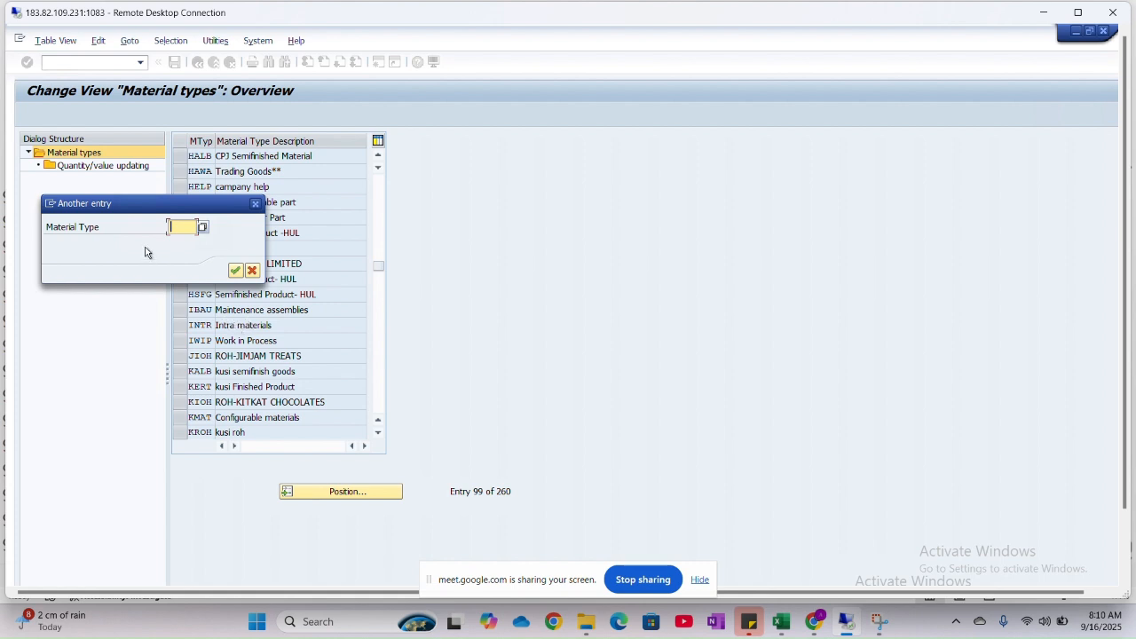
{"action": "type", "text": "FERT"}
{"action": "key", "text": "Return"}
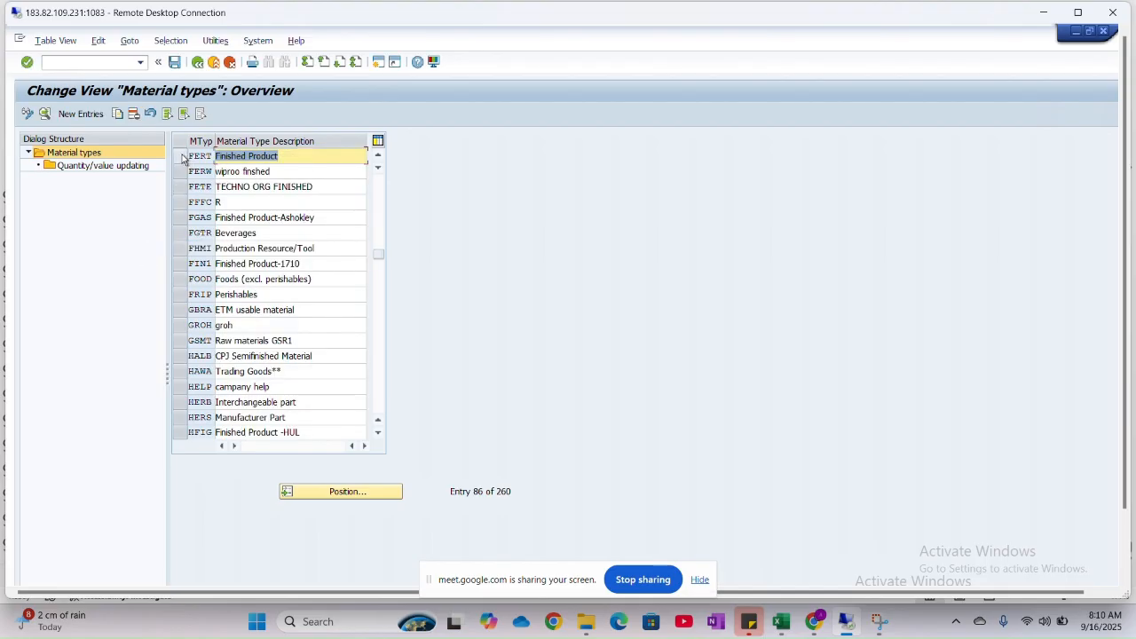
{"action": "left_click", "coordinate": [379, 157]}
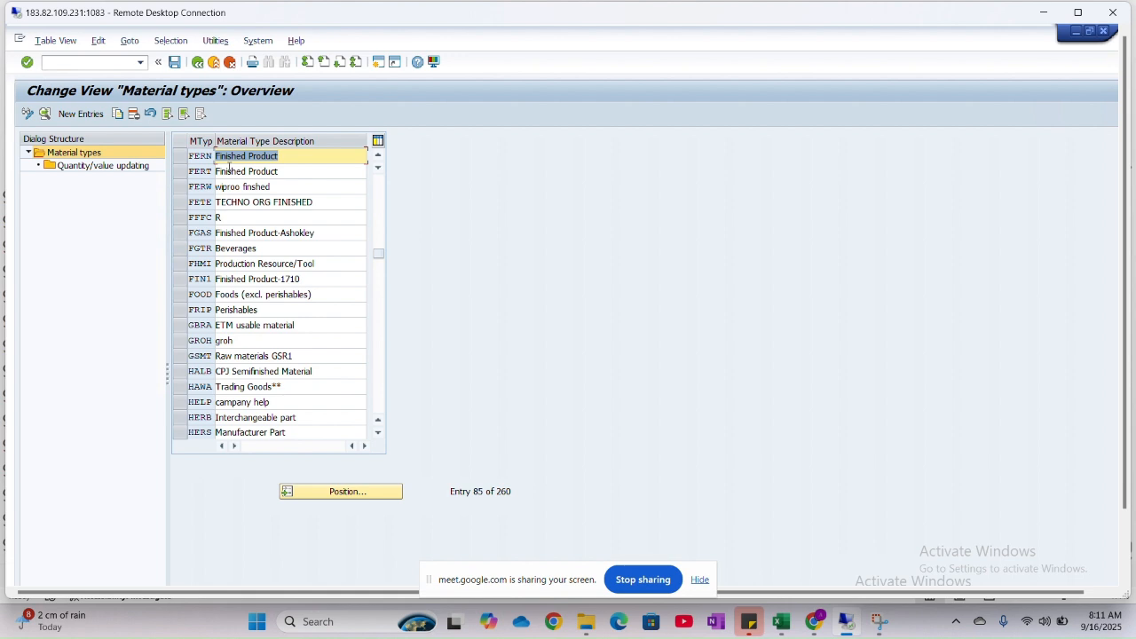
{"action": "left_click", "coordinate": [181, 174]}
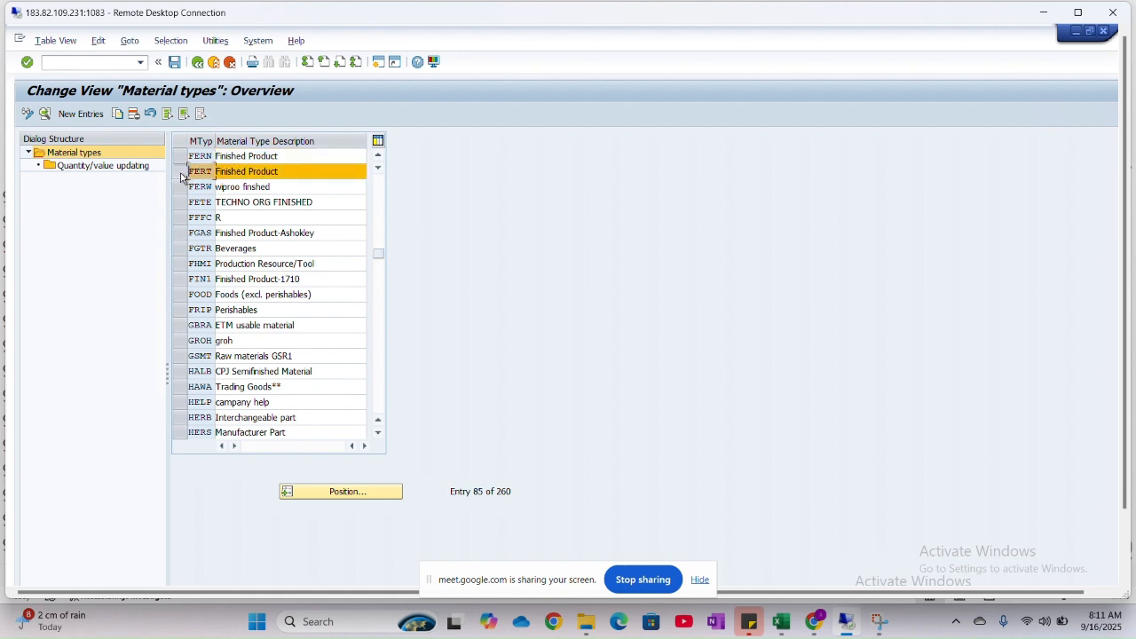
Enable quantity updating and value updating for valuation area HNM1 under material type FERT.
{"action": "left_click", "coordinate": [88, 167]}
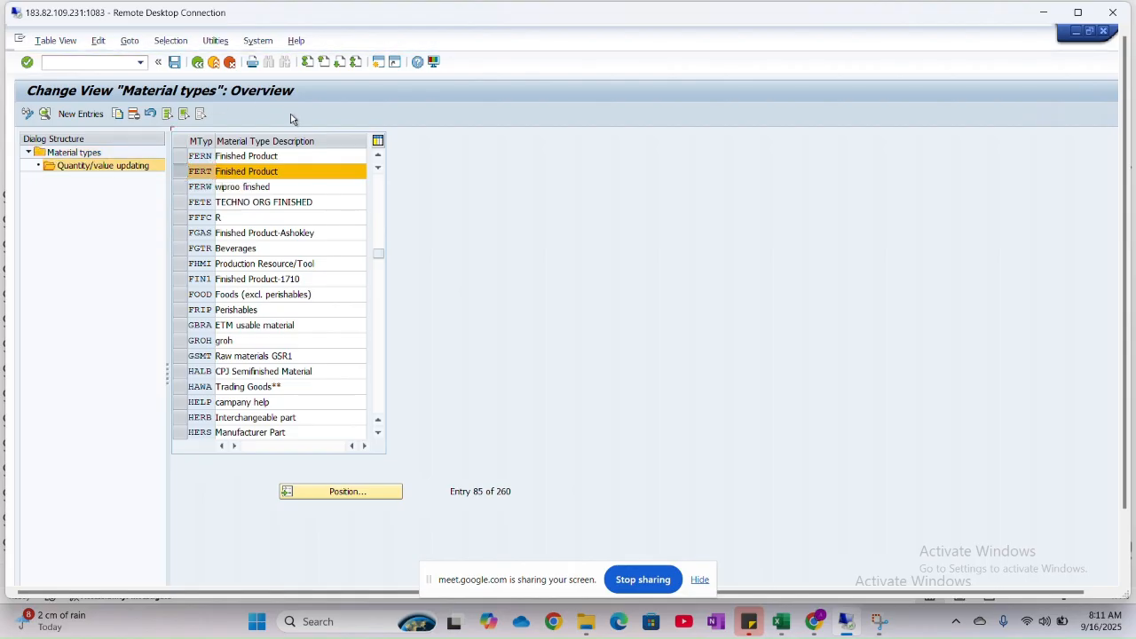
{"action": "left_click", "coordinate": [335, 171]}
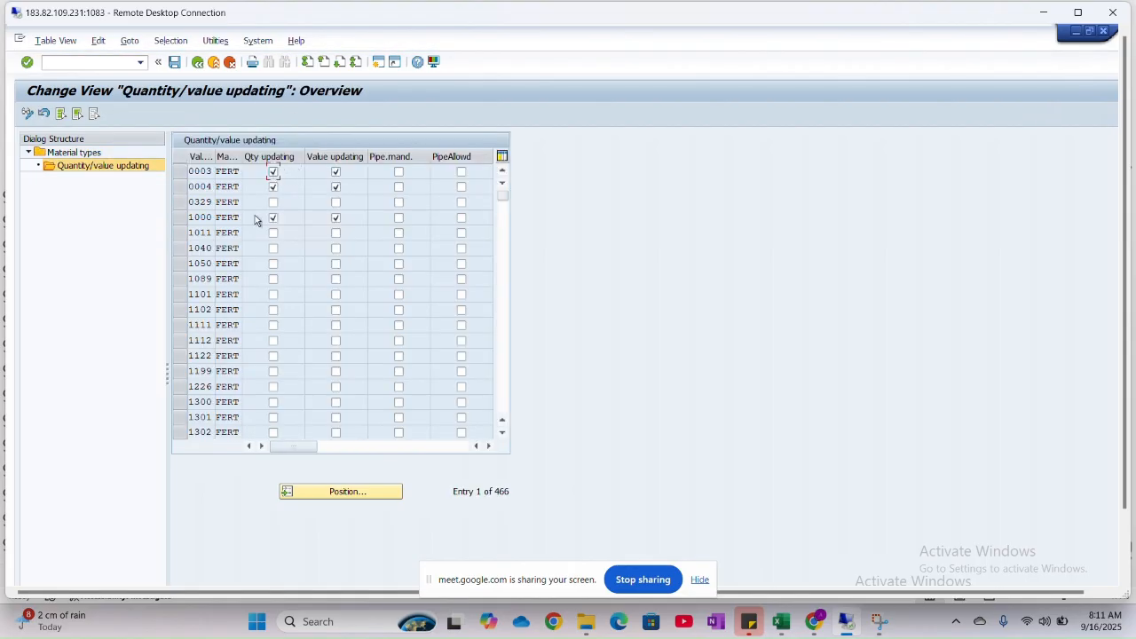
{"action": "left_click", "coordinate": [317, 498]}
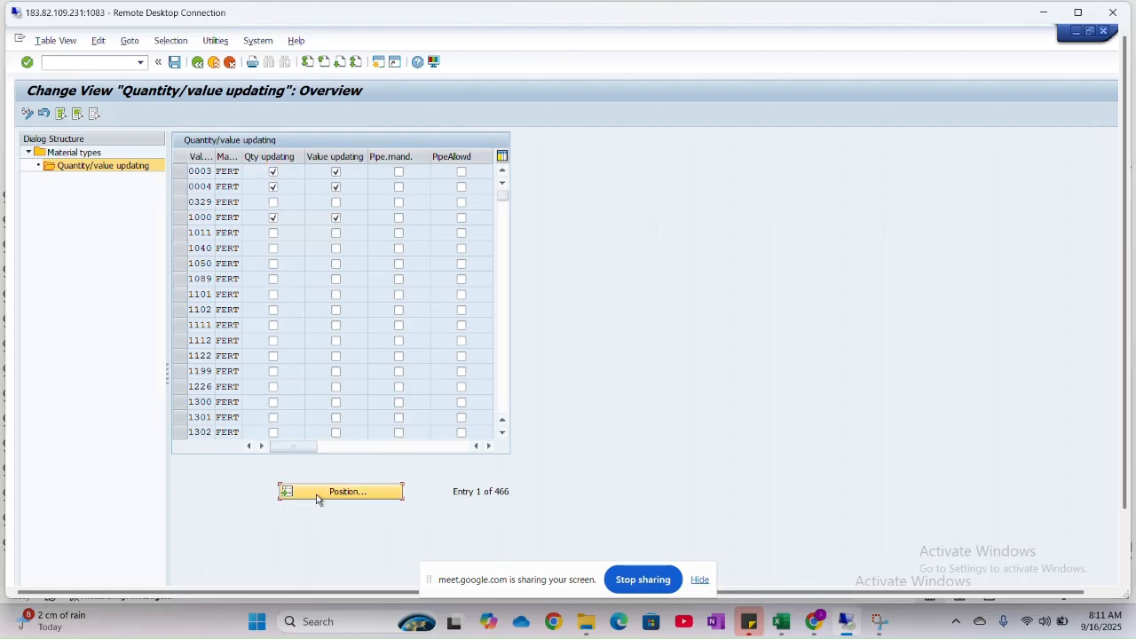
{"action": "left_click", "coordinate": [317, 498]}
{"action": "type", "text": "H"}
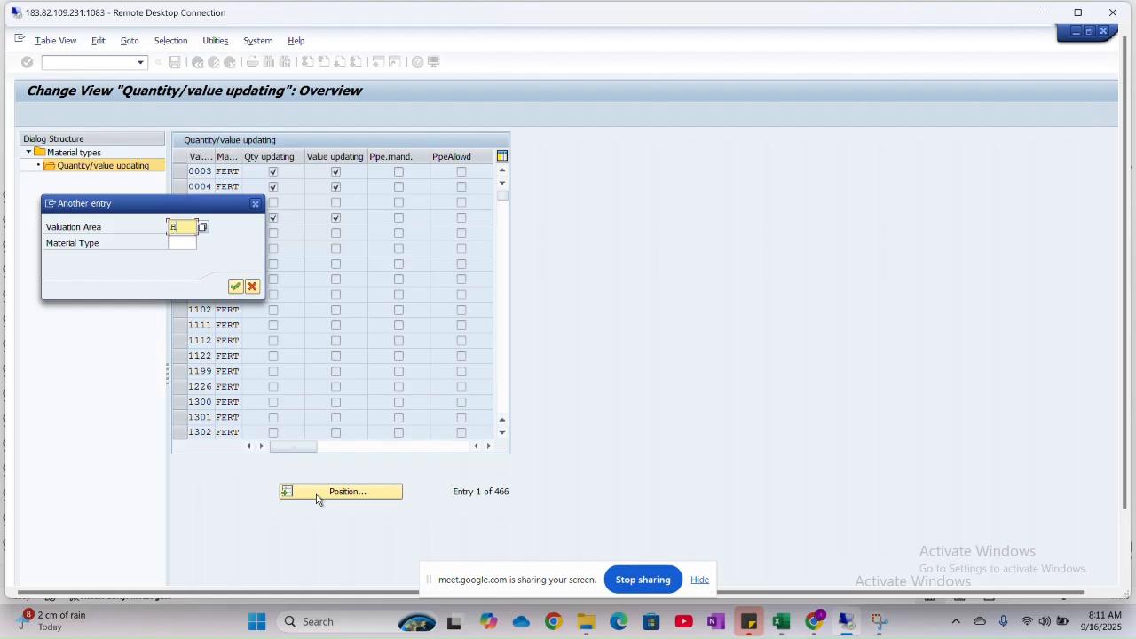
{"action": "type", "text": "NM1"}
{"action": "key", "text": "Return"}
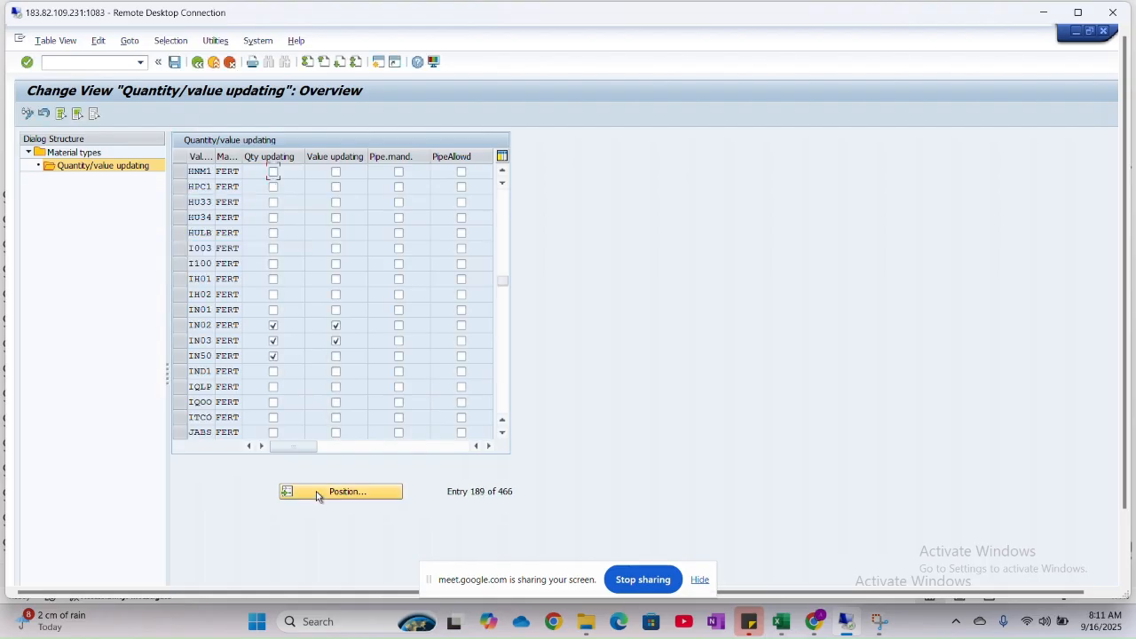
{"action": "left_click", "coordinate": [274, 173]}
{"action": "left_click", "coordinate": [332, 174]}
{"action": "left_click", "coordinate": [334, 174]}
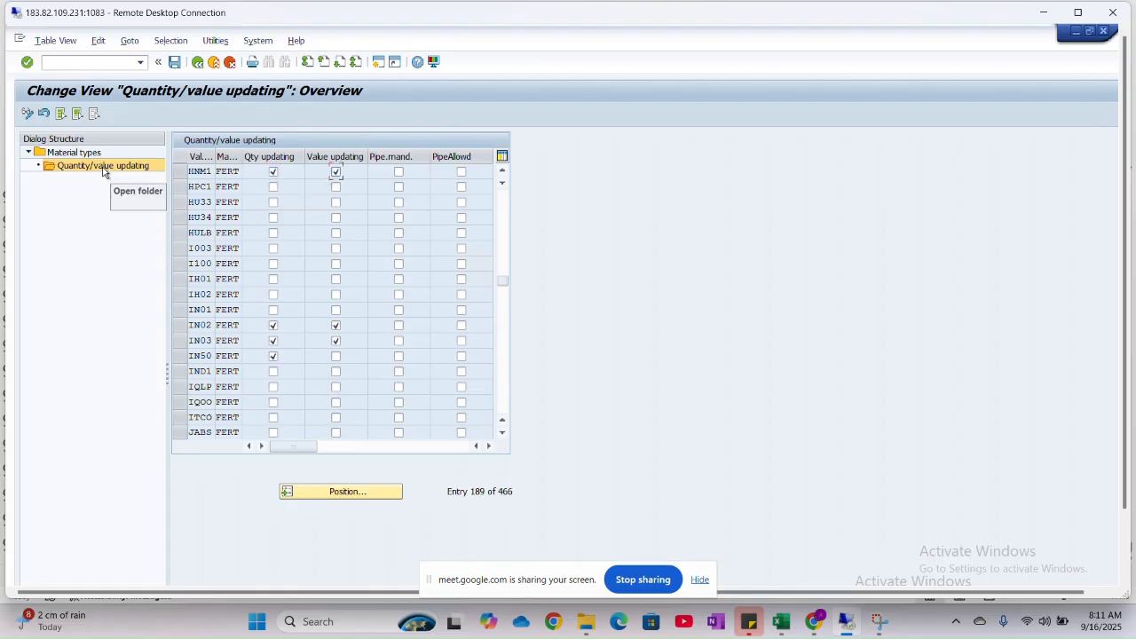
Return to the material types list, then locate and select material type VERP.
{"action": "left_click", "coordinate": [78, 153]}
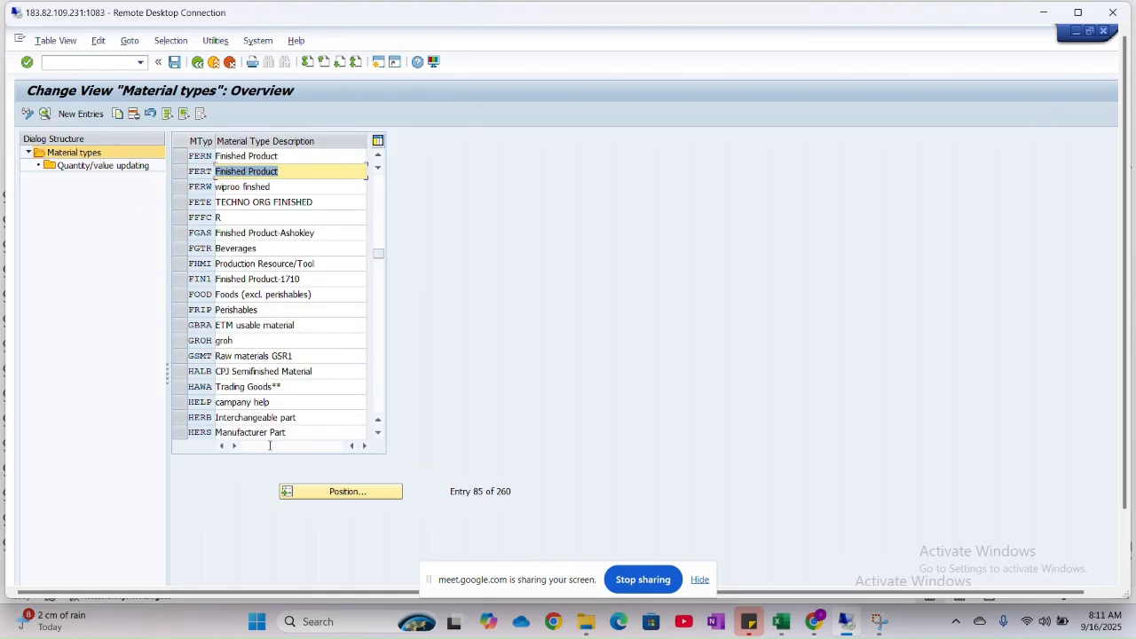
{"action": "left_click", "coordinate": [352, 494]}
{"action": "type", "text": "V"}
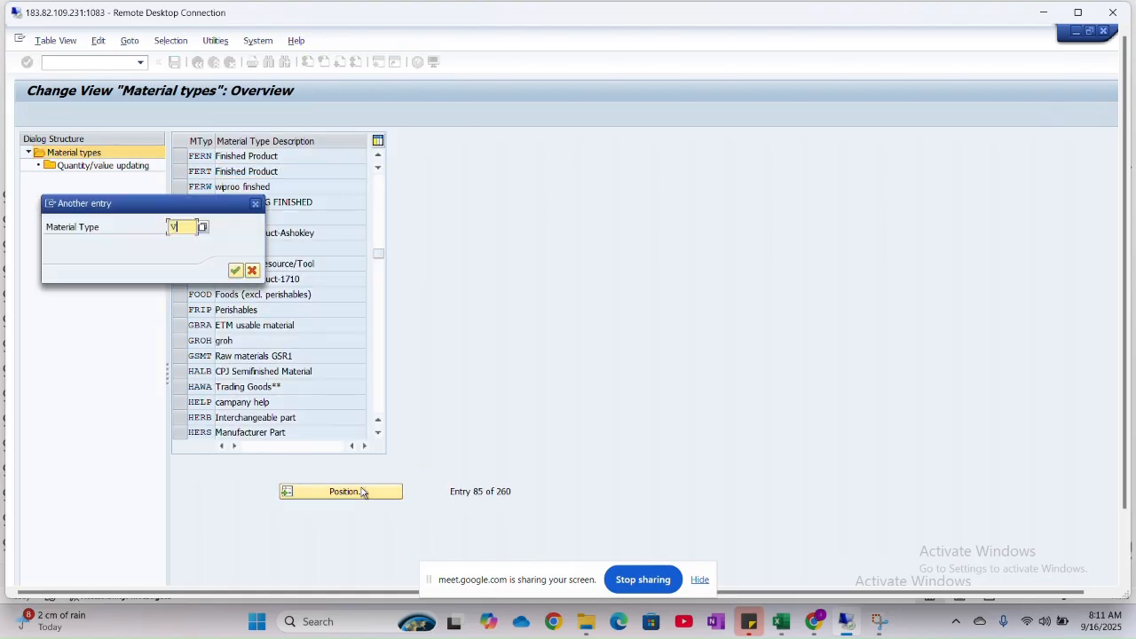
{"action": "type", "text": "ERP"}
{"action": "key", "text": "Return"}
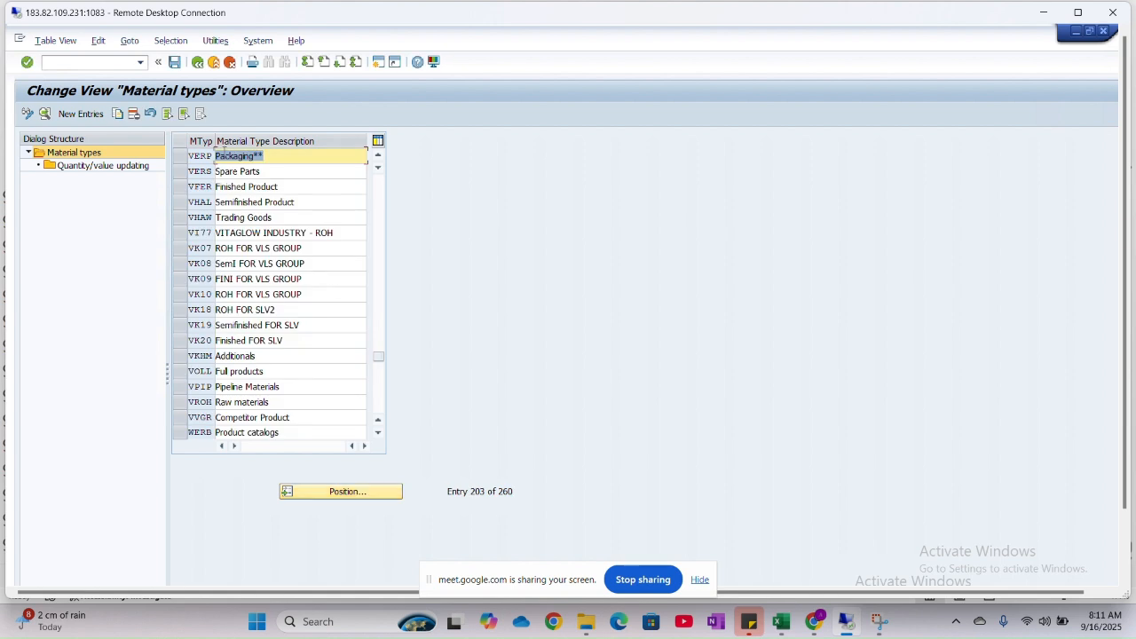
{"action": "left_click", "coordinate": [176, 160]}
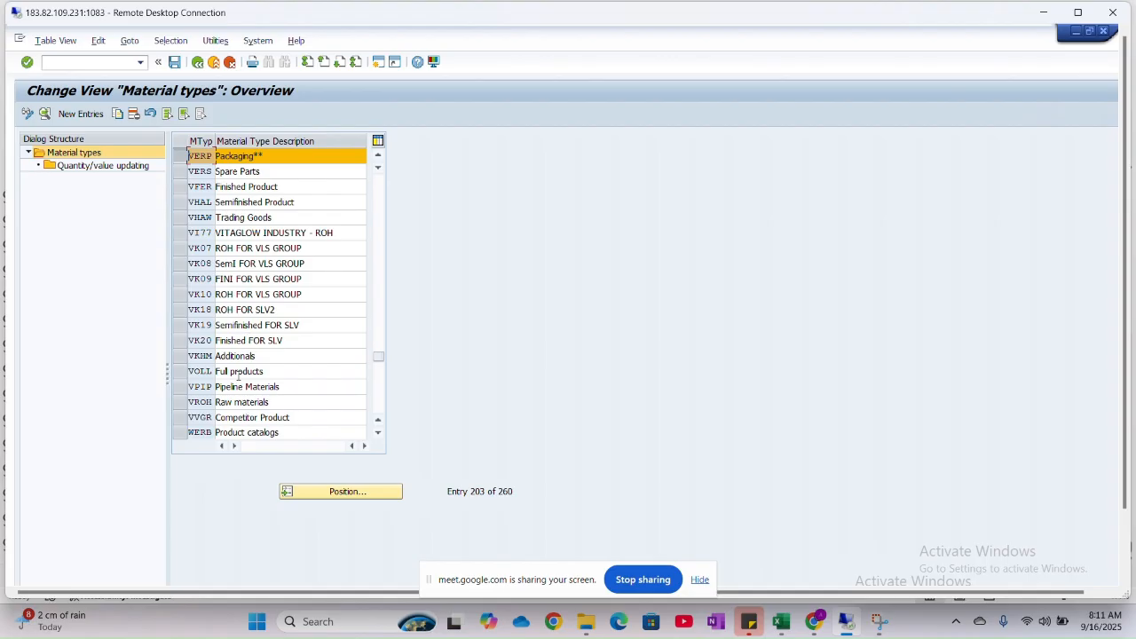
Enable quantity and value updating for valuation area HNM1 under VERP, and save the changes to the proposed customizing request.
{"action": "left_click", "coordinate": [87, 167]}
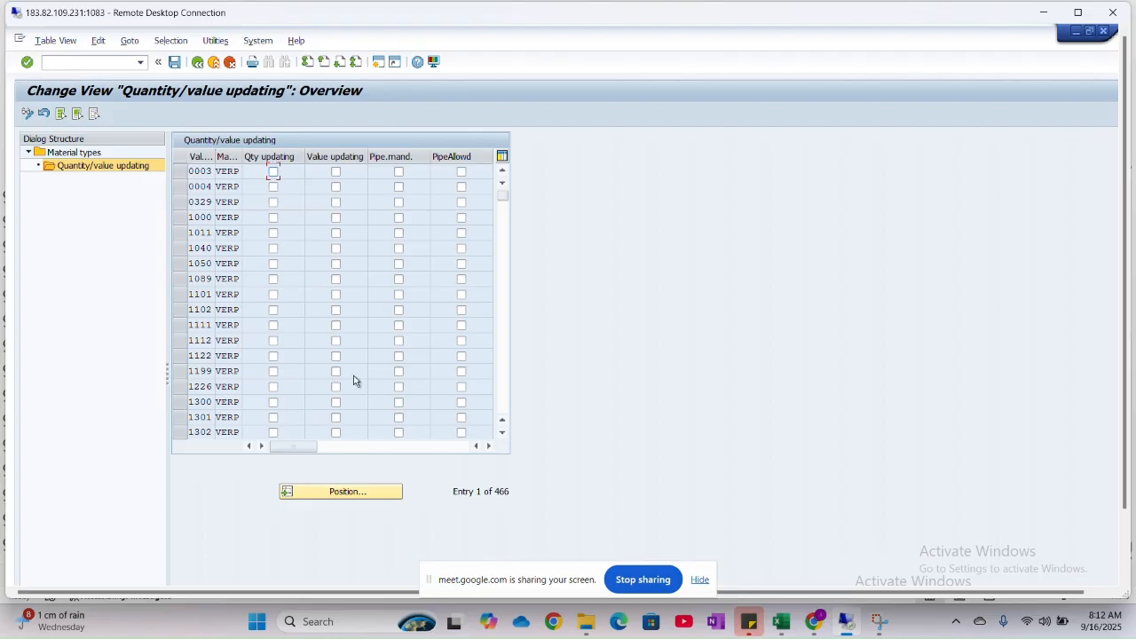
{"action": "left_click", "coordinate": [344, 493]}
{"action": "type", "text": "HNM1"}
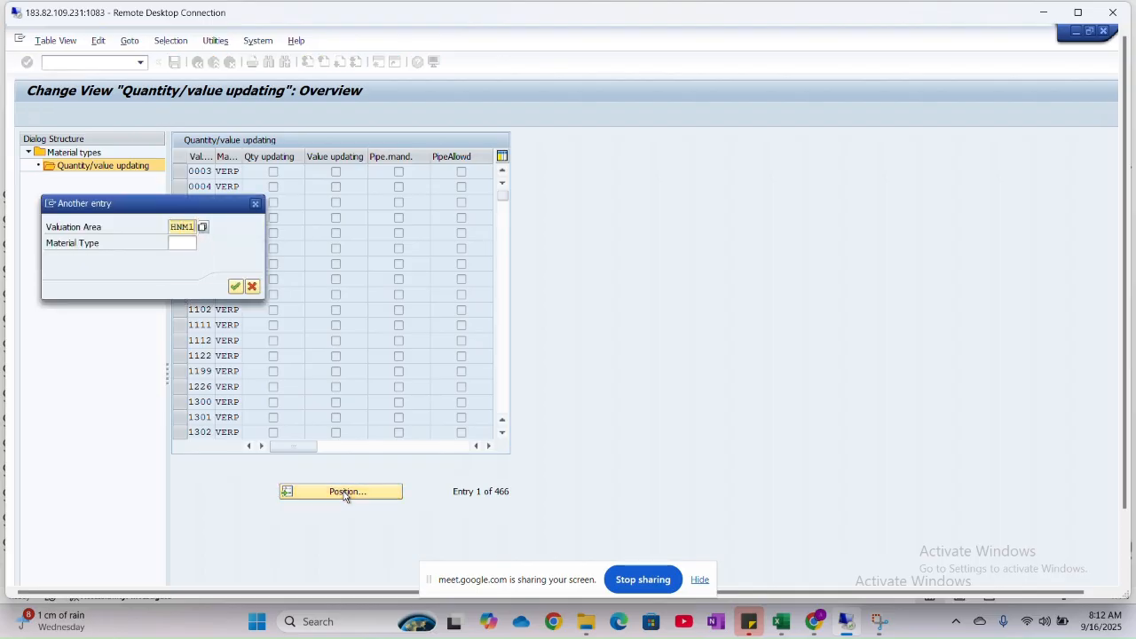
{"action": "key", "text": "Return"}
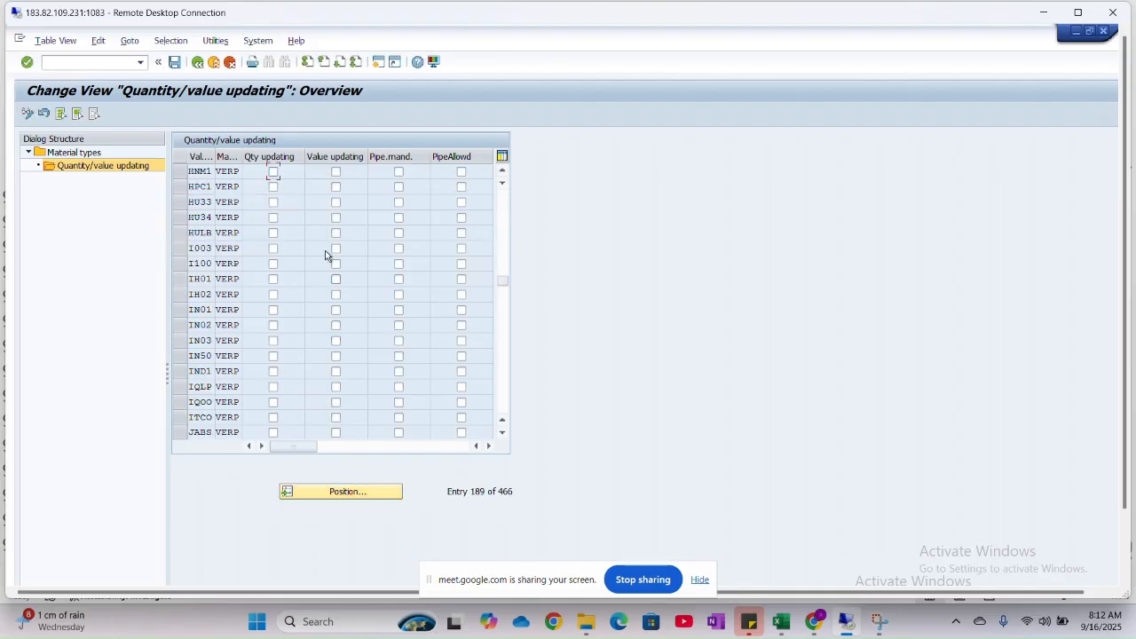
{"action": "left_click", "coordinate": [273, 173]}
{"action": "left_click", "coordinate": [175, 62]}
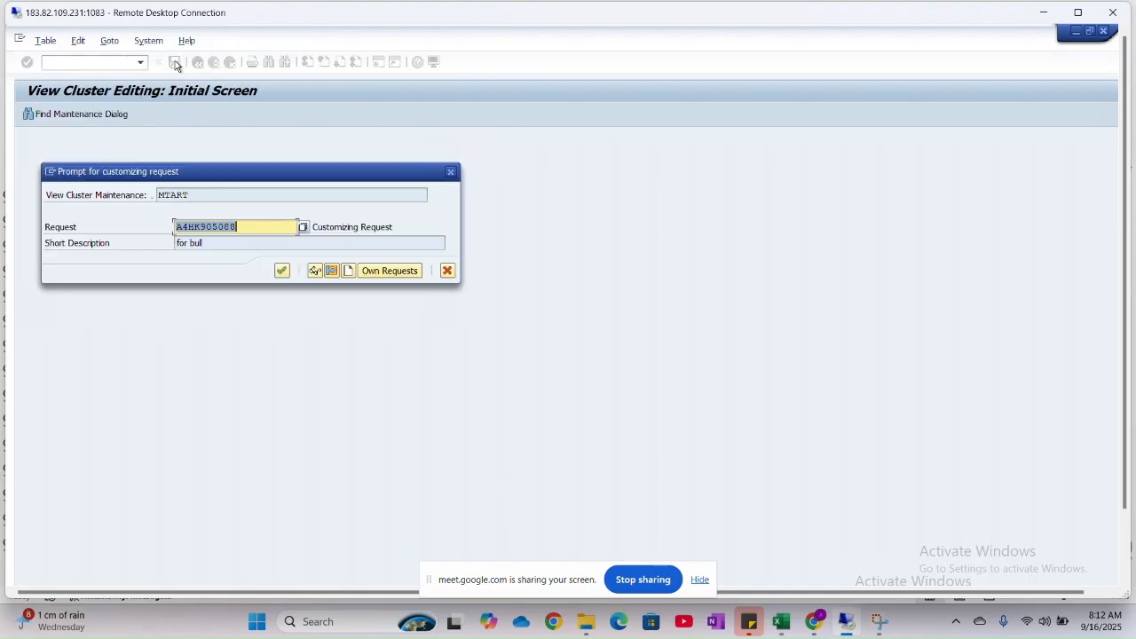
{"action": "left_click", "coordinate": [281, 272]}
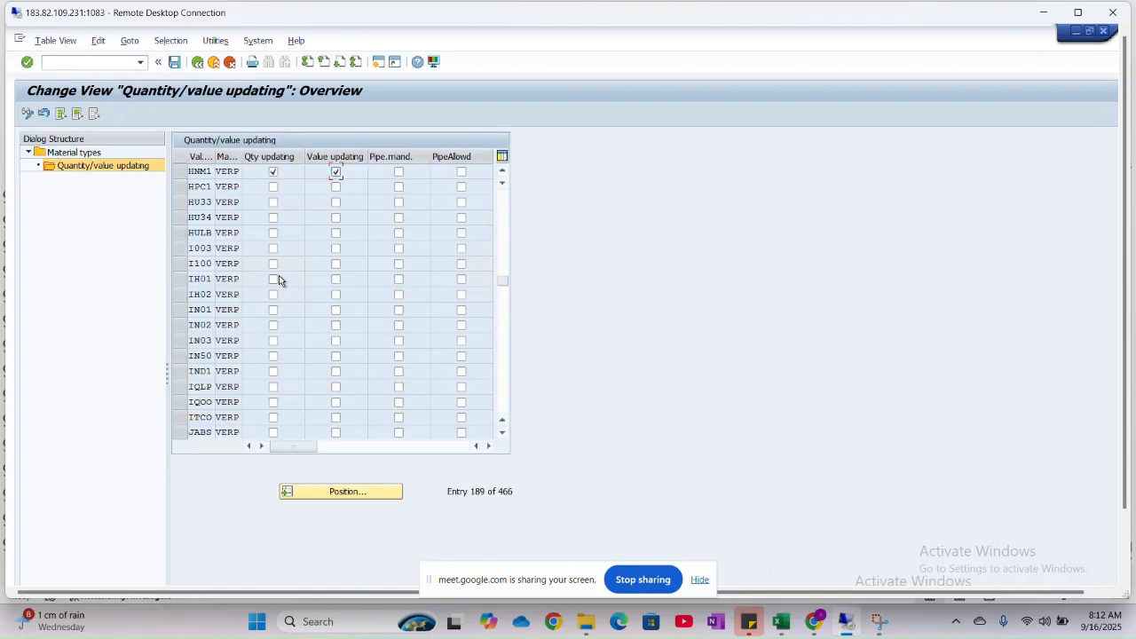
Switch to the class workbook in Excel and open the FI-MM sheet with the list of configuration steps.
{"action": "key", "text": "alt+Tab"}
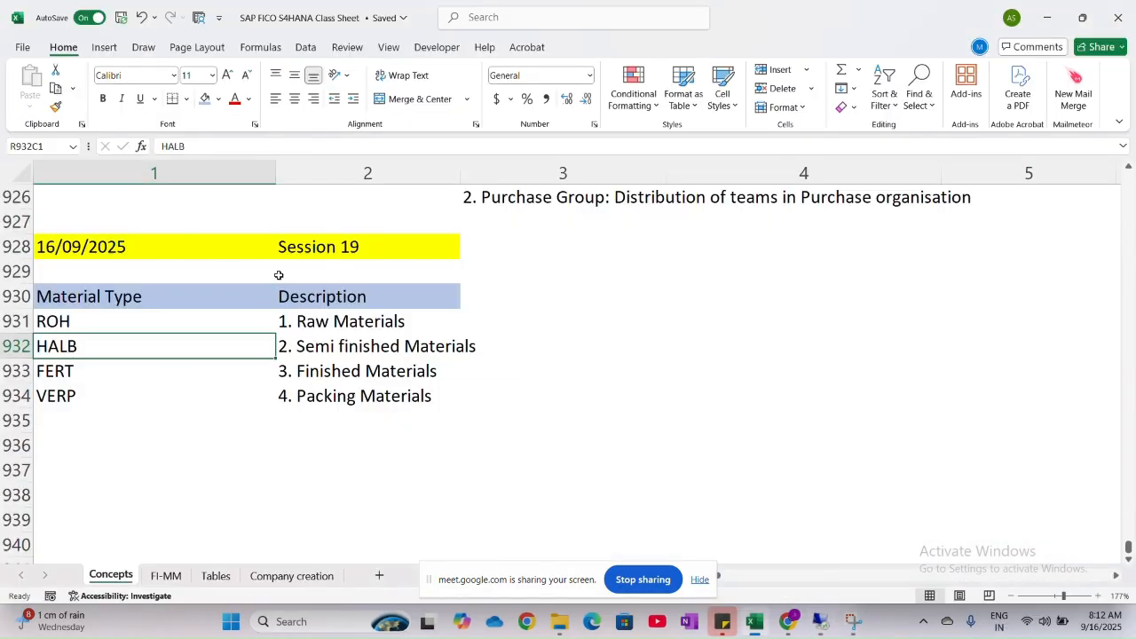
{"action": "left_click", "coordinate": [274, 581]}
{"action": "left_click", "coordinate": [169, 576]}
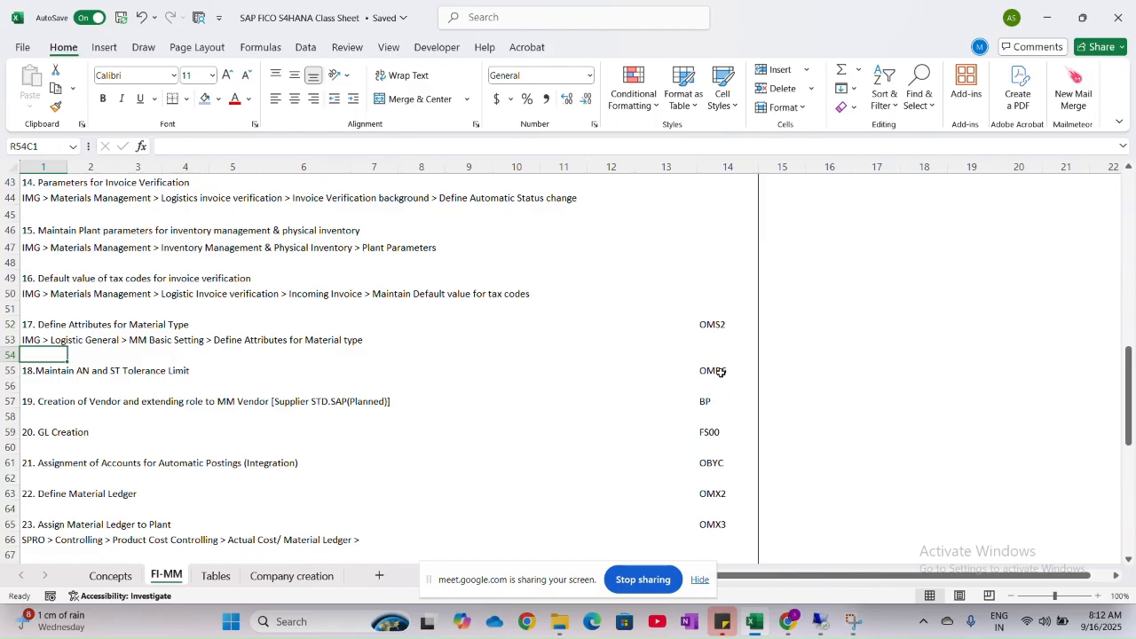
Check the next item in the workbook's configuration list, then switch back to SAP and open the tolerance limits transaction OMR6.
{"action": "scroll", "coordinate": [403, 410], "scroll_direction": "down", "scroll_amount": 3}
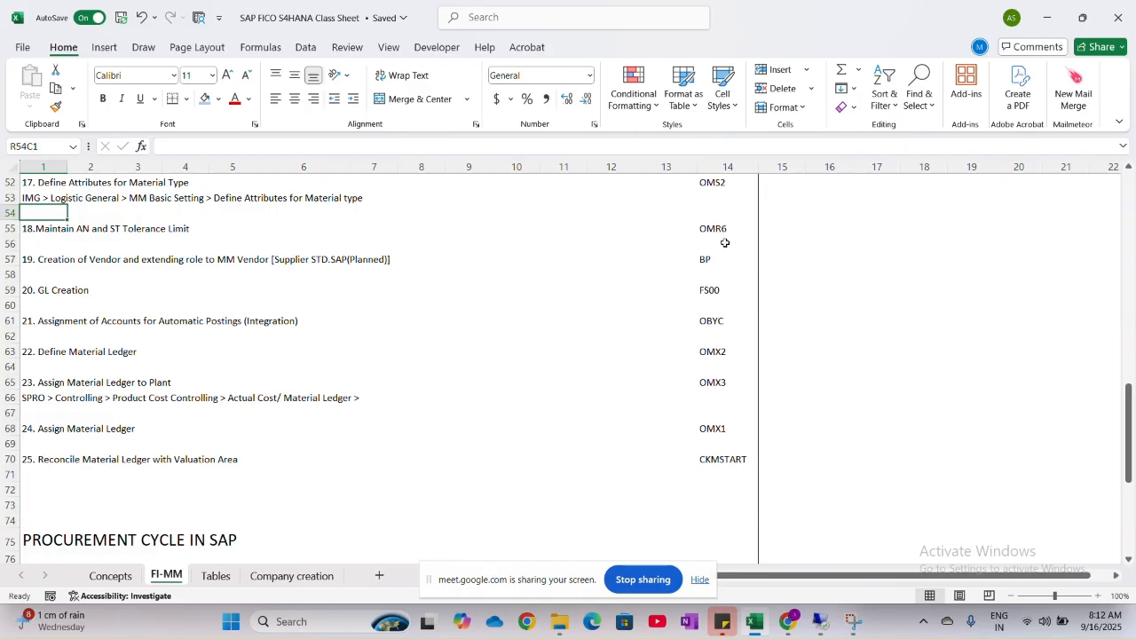
{"action": "key", "text": "alt+Tab"}
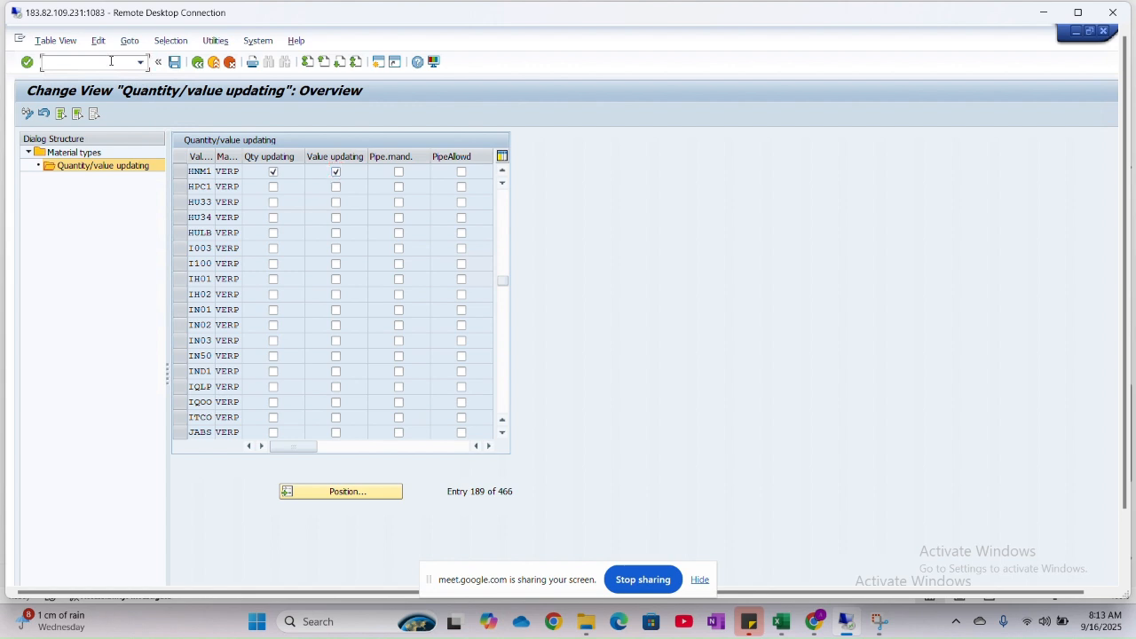
{"action": "type", "text": "/"}
{"action": "type", "text": "OMR6"}
{"action": "key", "text": "Return"}
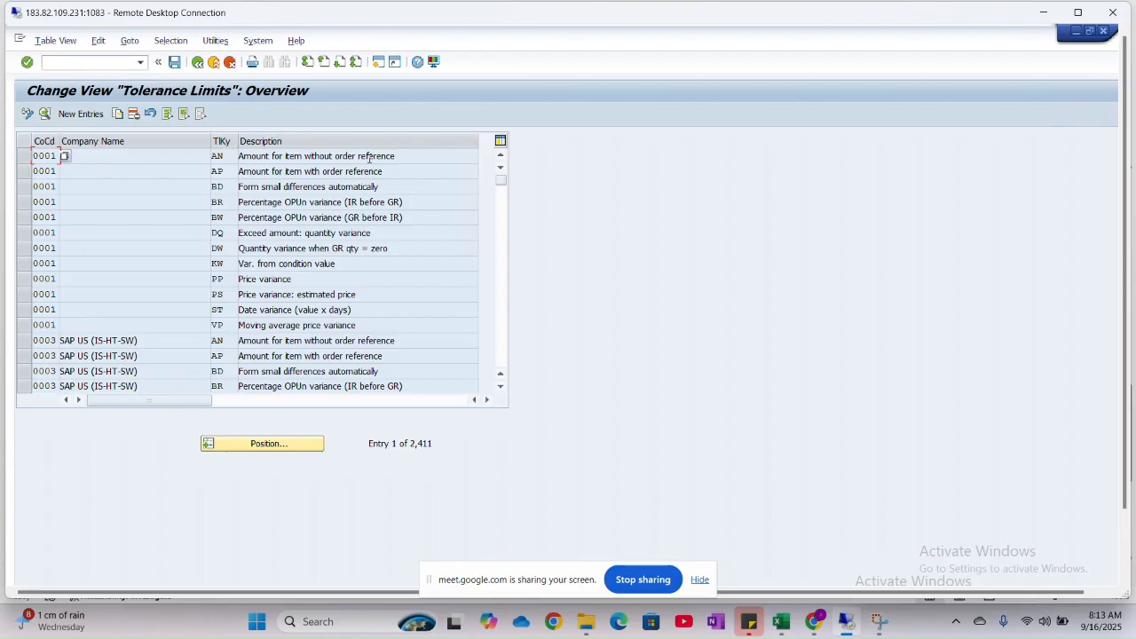
Try to position the tolerance limits list on tolerance key ST without specifying a company code.
{"action": "left_click", "coordinate": [300, 443]}
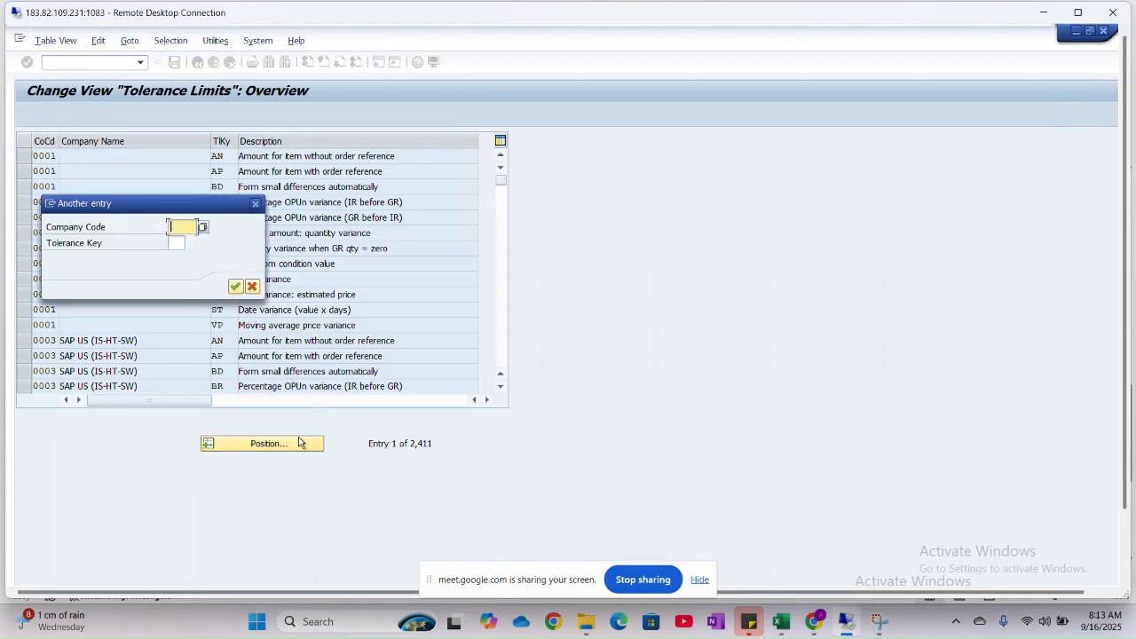
{"action": "left_click", "coordinate": [177, 243]}
{"action": "type", "text": "ST"}
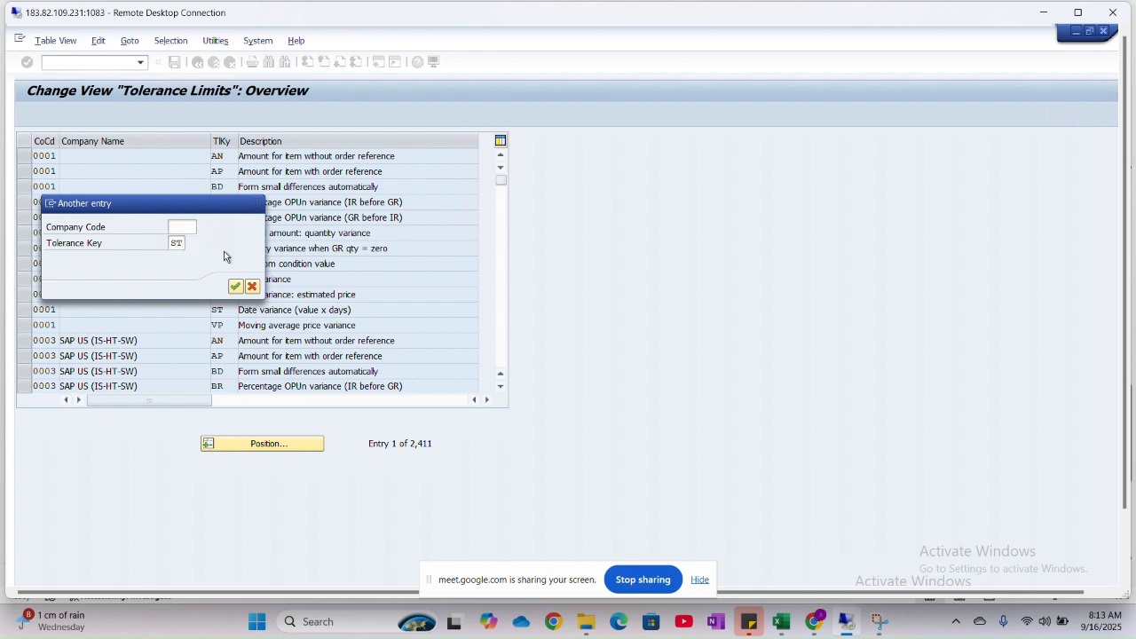
{"action": "key", "text": "Return"}
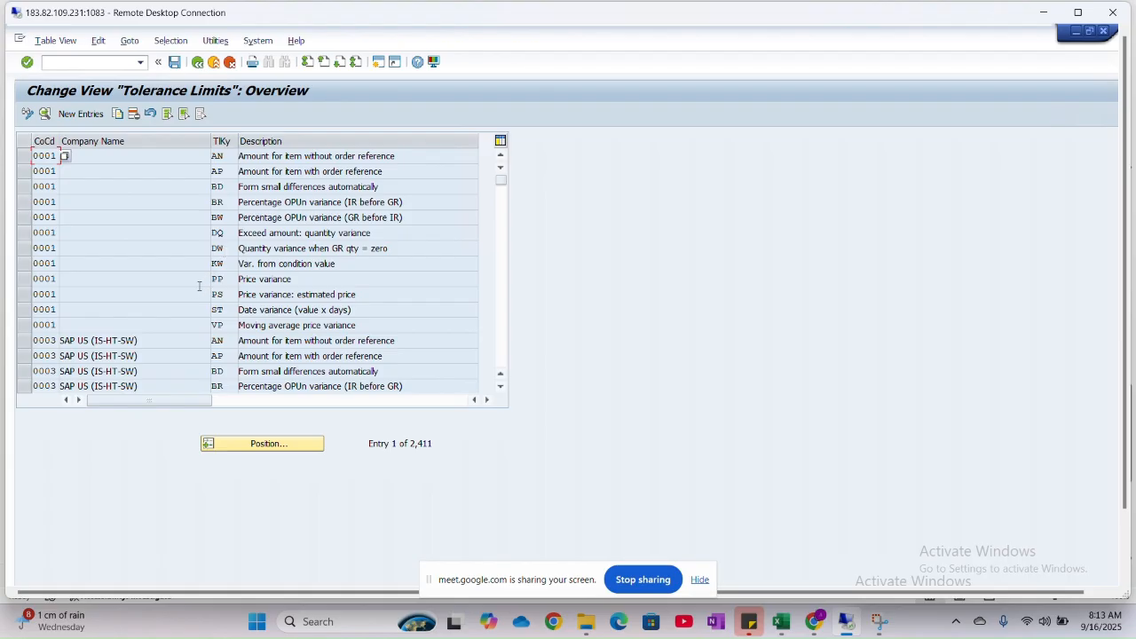
Examine the tolerance keys and descriptions listed for company codes 0001 and 0003.
{"action": "left_click", "coordinate": [501, 388]}
{"action": "left_click", "coordinate": [501, 388]}
{"action": "left_click", "coordinate": [501, 388]}
{"action": "left_click", "coordinate": [501, 388]}
{"action": "left_click", "coordinate": [501, 388]}
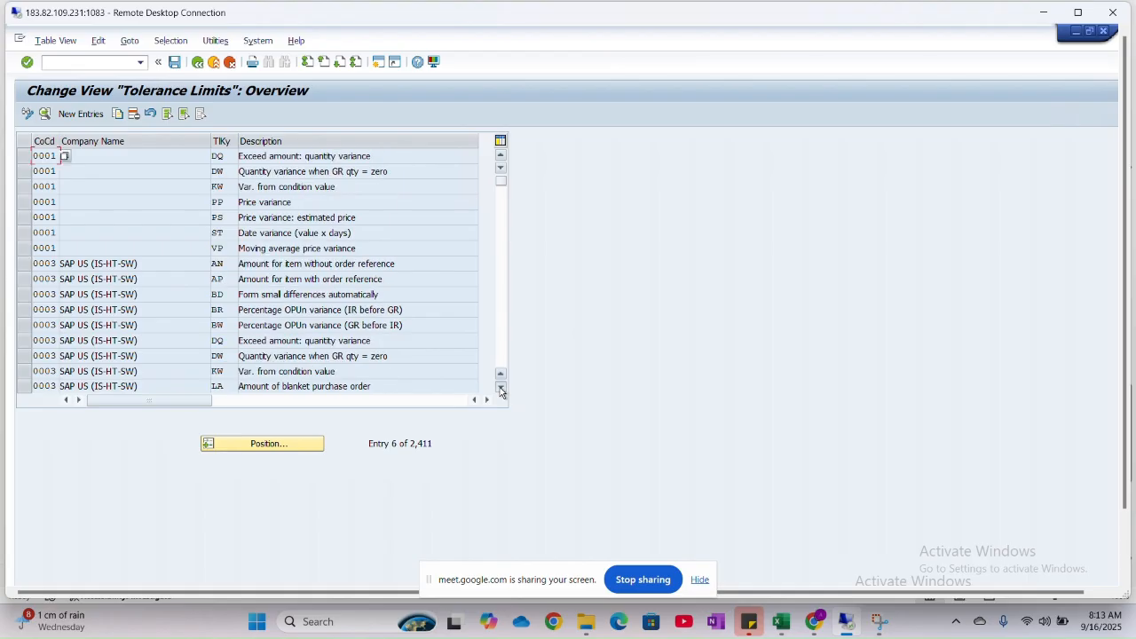
{"action": "left_click", "coordinate": [501, 388]}
{"action": "left_click", "coordinate": [502, 388]}
{"action": "left_click", "coordinate": [501, 388]}
{"action": "left_click", "coordinate": [502, 388]}
{"action": "left_click", "coordinate": [501, 388]}
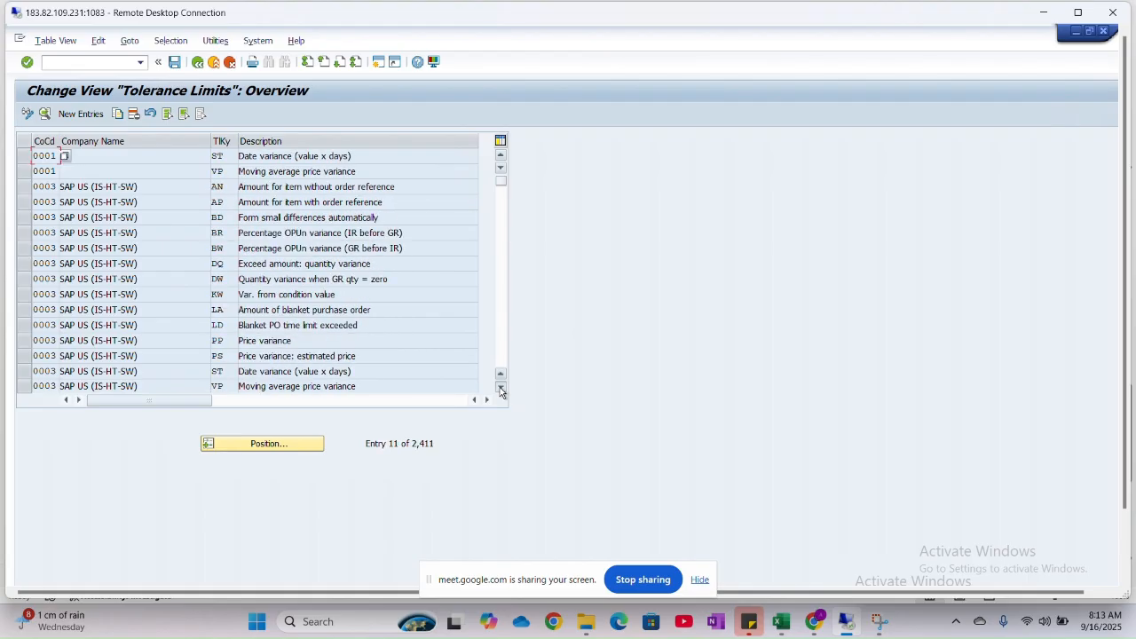
{"action": "left_click", "coordinate": [501, 388]}
{"action": "left_click", "coordinate": [501, 388]}
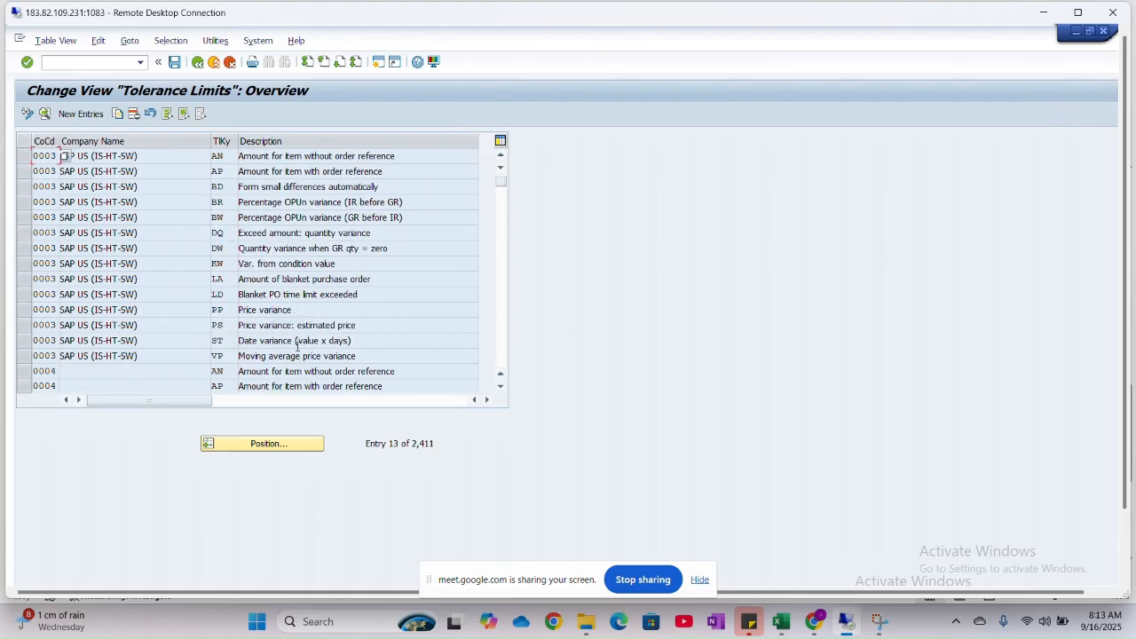
{"action": "left_click", "coordinate": [252, 341]}
{"action": "scroll", "coordinate": [140, 303], "scroll_direction": "up", "scroll_amount": 4}
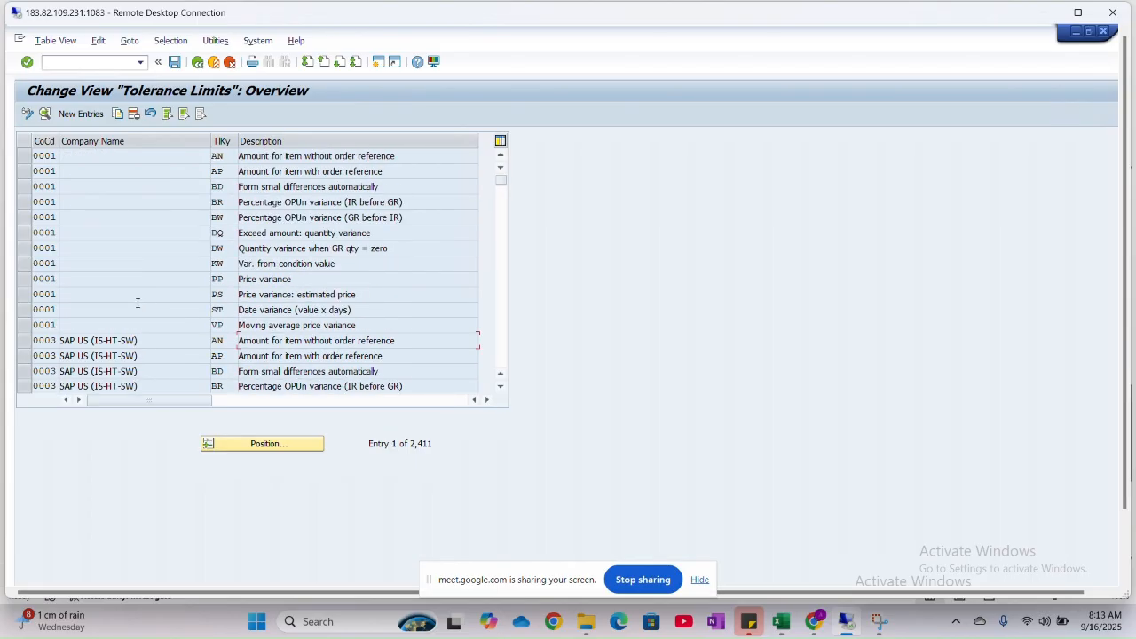
Select the ST and AN tolerance limits of company code 0001 and start copying them as new entries.
{"action": "left_click", "coordinate": [27, 310]}
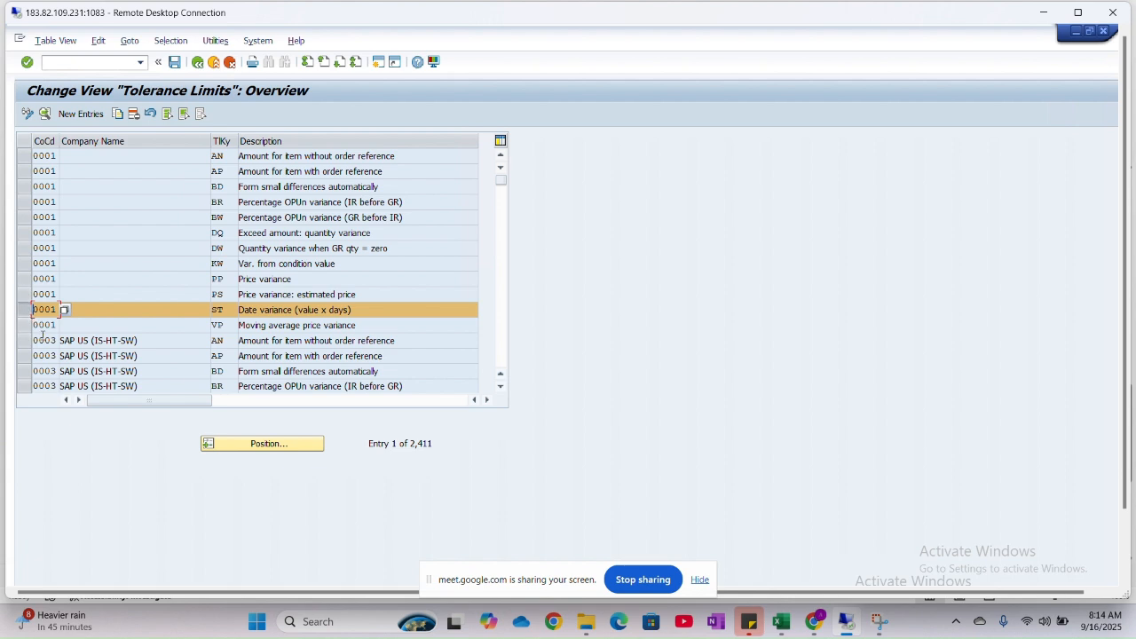
{"action": "left_click", "coordinate": [23, 158]}
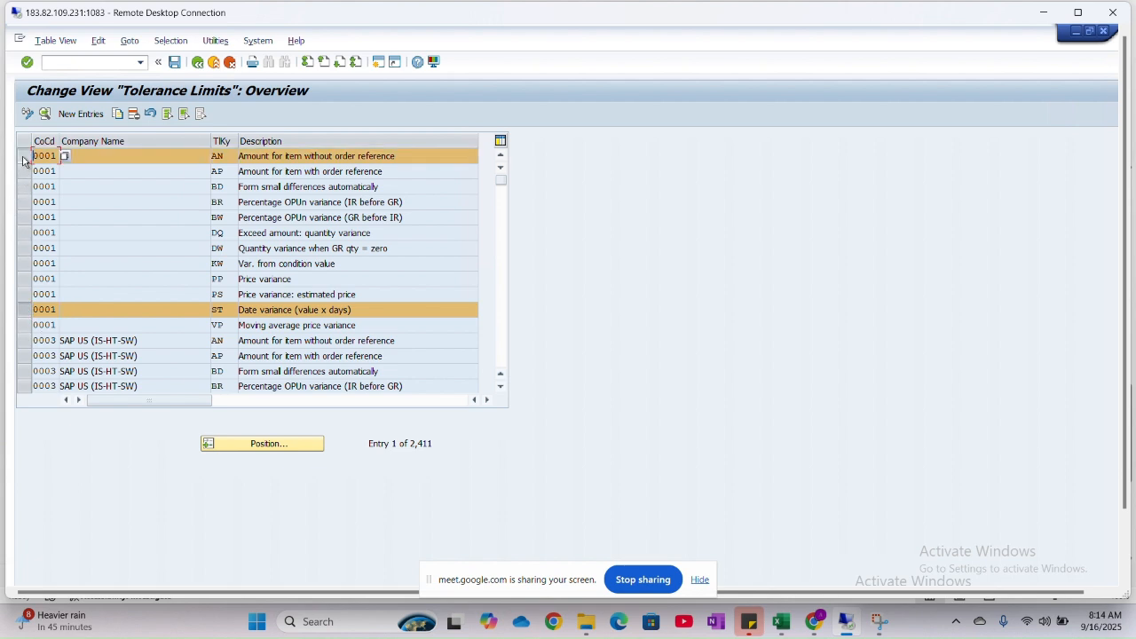
{"action": "left_click", "coordinate": [118, 115]}
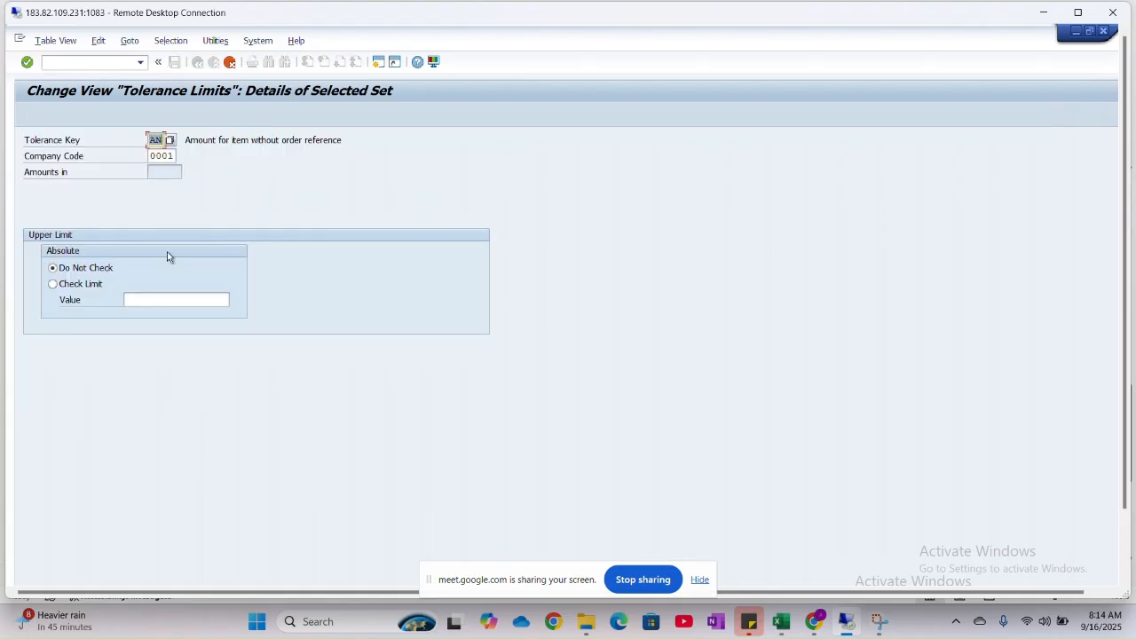
Set the company code of the copied AN tolerance limit to HNMO and accept the entry.
{"action": "left_click", "coordinate": [175, 156]}
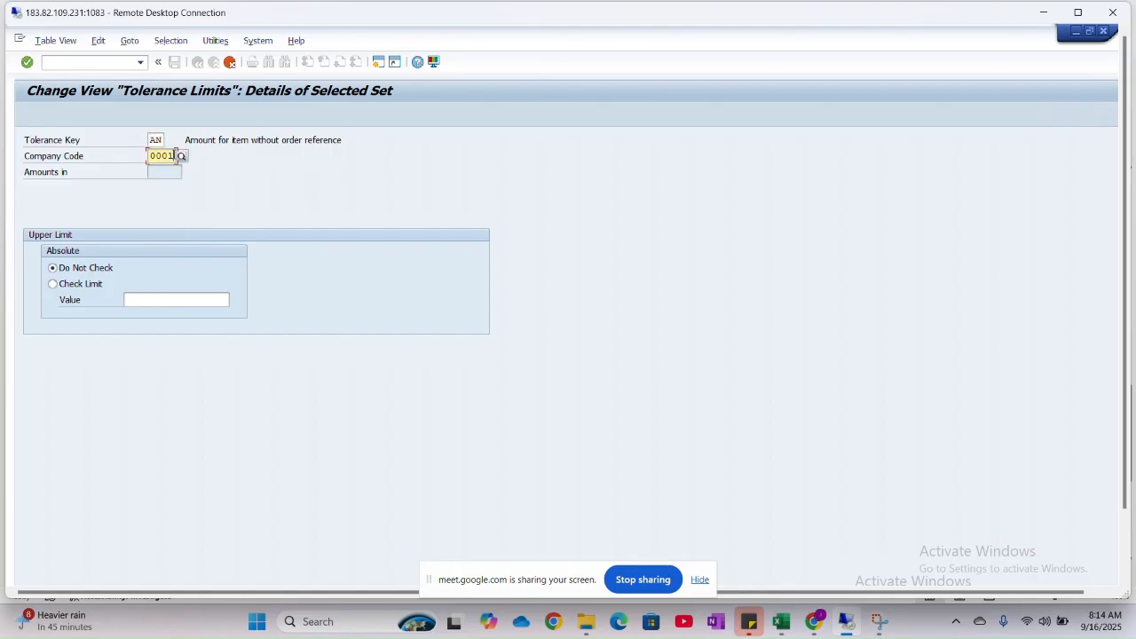
{"action": "left_click", "coordinate": [155, 140]}
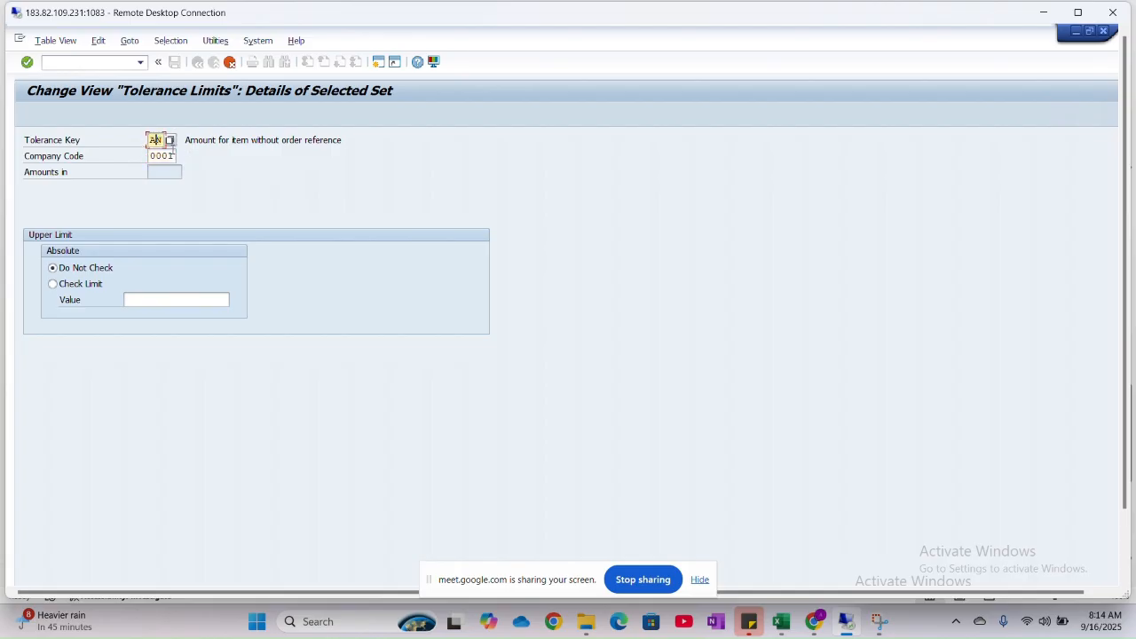
{"action": "left_click", "coordinate": [175, 156]}
{"action": "key", "text": "BackSpace"}
{"action": "key", "text": "BackSpace"}
{"action": "key", "text": "BackSpace"}
{"action": "key", "text": "BackSpace"}
{"action": "type", "text": "HNMO"}
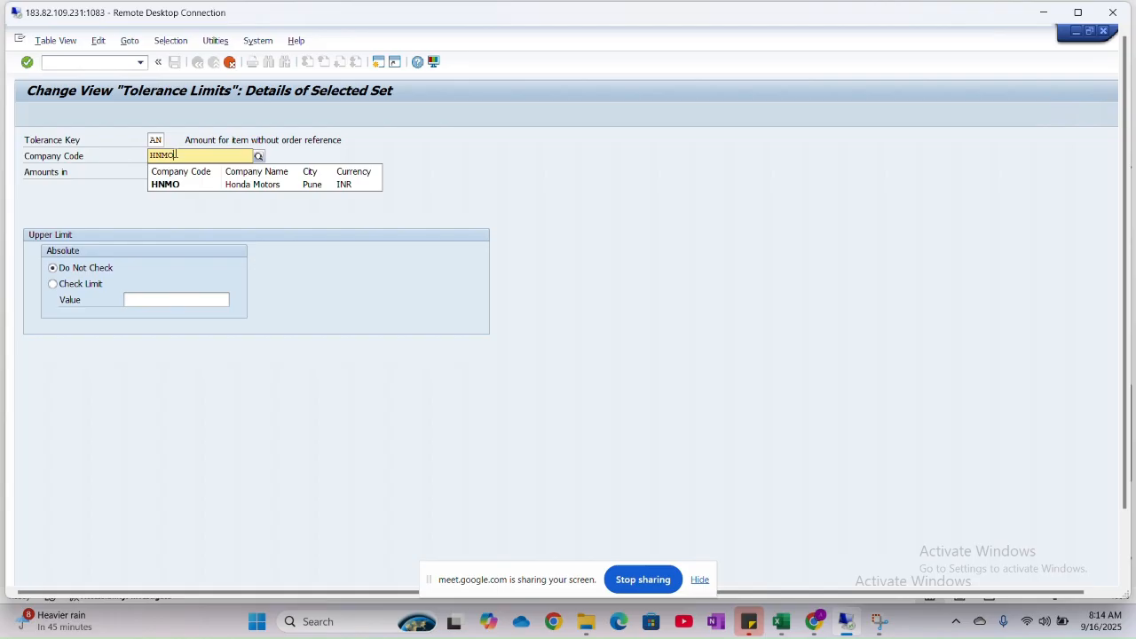
{"action": "key", "text": "Return"}
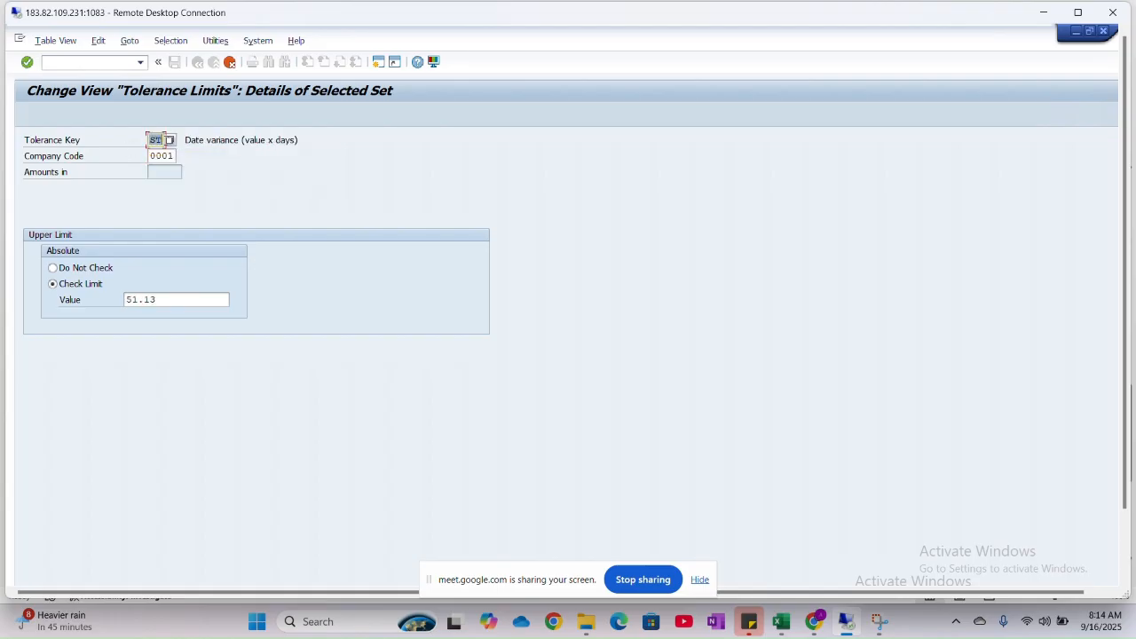
Set the copied ST tolerance limit's company code to HNMO and save both entries to the proposed customizing request.
{"action": "left_click", "coordinate": [176, 156]}
{"action": "double_click", "coordinate": [176, 156]}
{"action": "type", "text": "HNMO"}
{"action": "key", "text": "Return"}
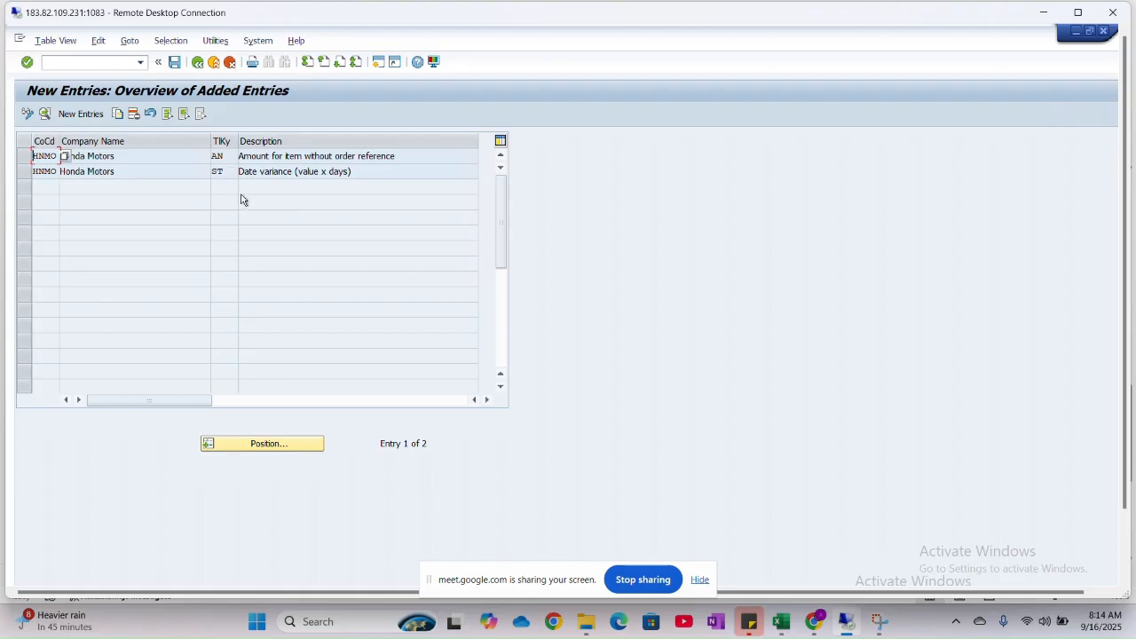
{"action": "left_click", "coordinate": [175, 62]}
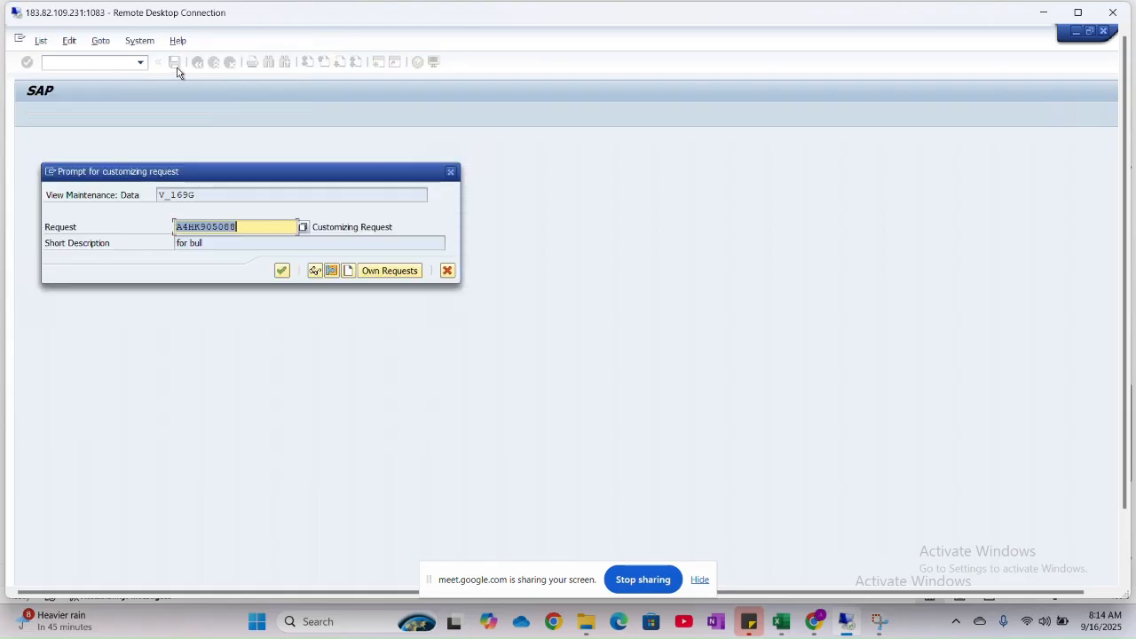
{"action": "left_click", "coordinate": [281, 271]}
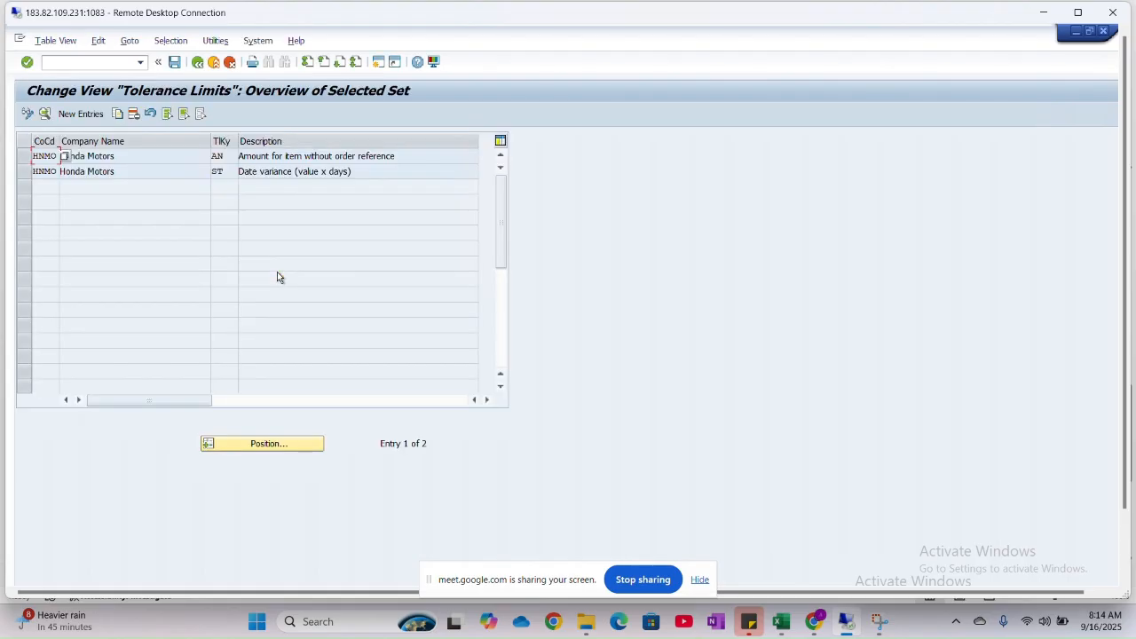
Check the next configuration item in the Excel workbook, then return to SAP and open the business partner transaction BP.
{"action": "key", "text": "alt+Tab"}
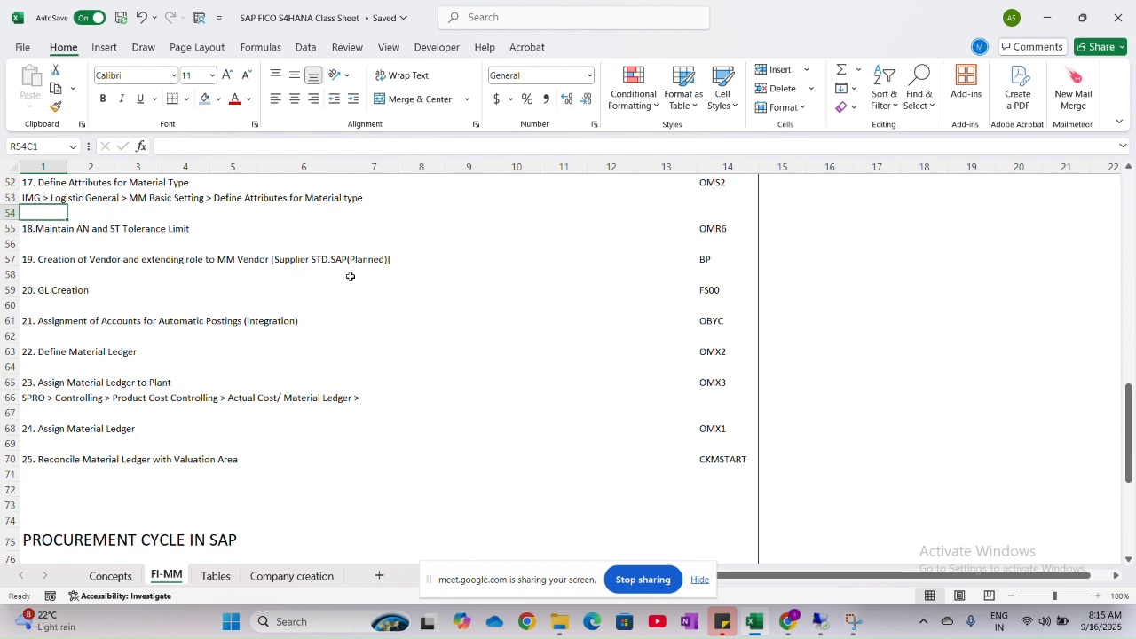
{"action": "key", "text": "alt+Tab"}
{"action": "key", "text": "alt+Tab"}
{"action": "key", "text": "alt+Tab"}
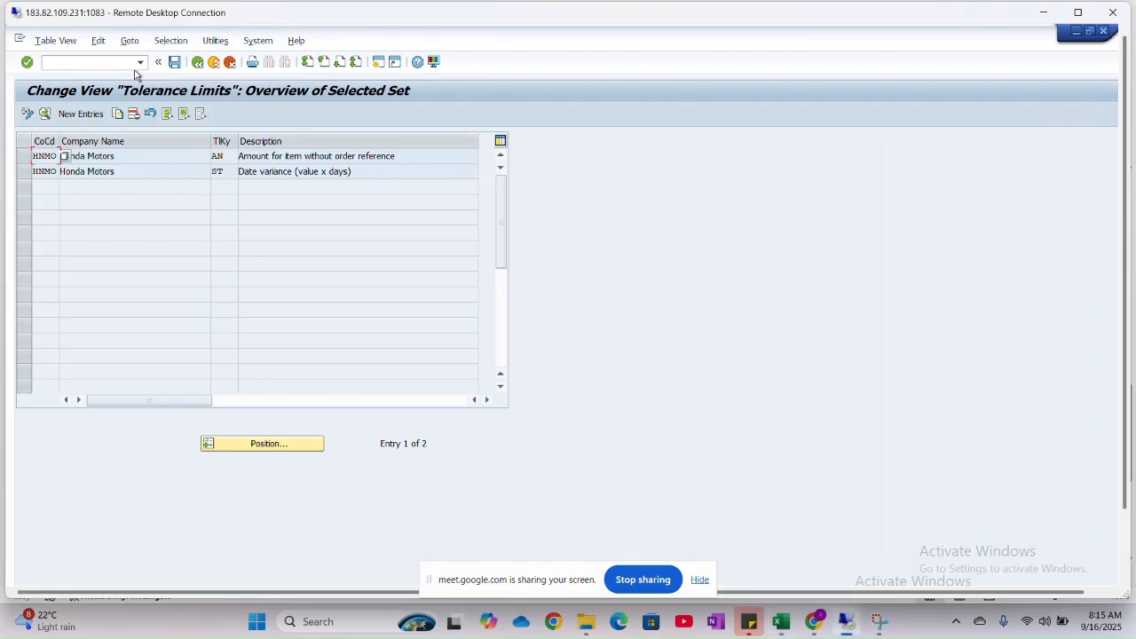
{"action": "left_click", "coordinate": [93, 59]}
{"action": "type", "text": "/nbp"}
{"action": "key", "text": "Return"}
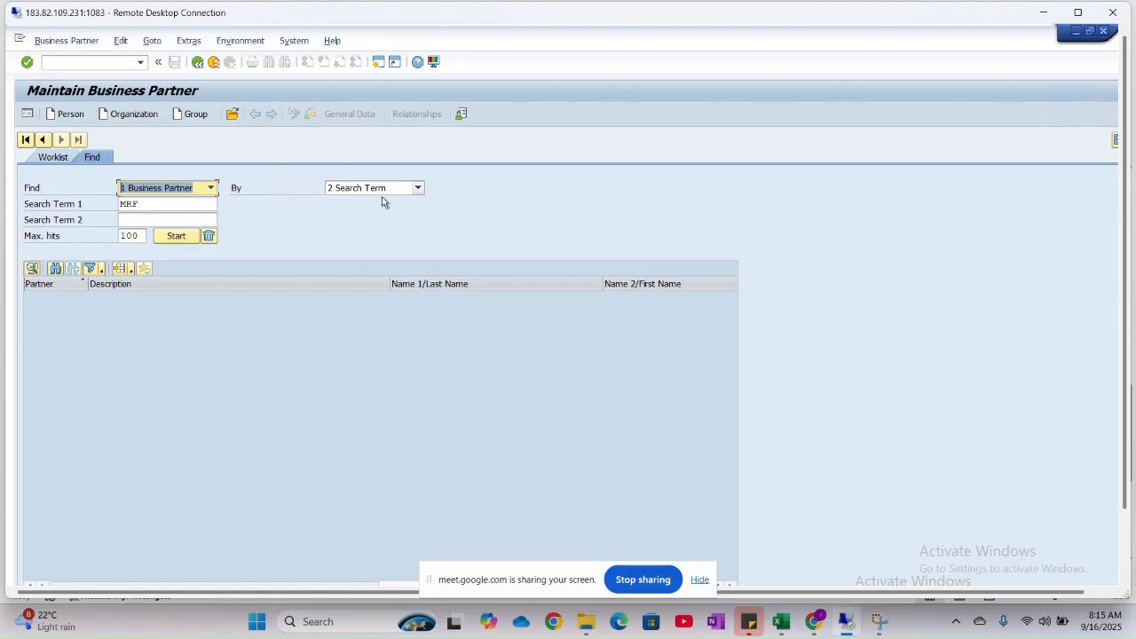
Set the business partner search to Supplier Number and look up the suppliers of company code HNMO.
{"action": "left_click", "coordinate": [422, 189]}
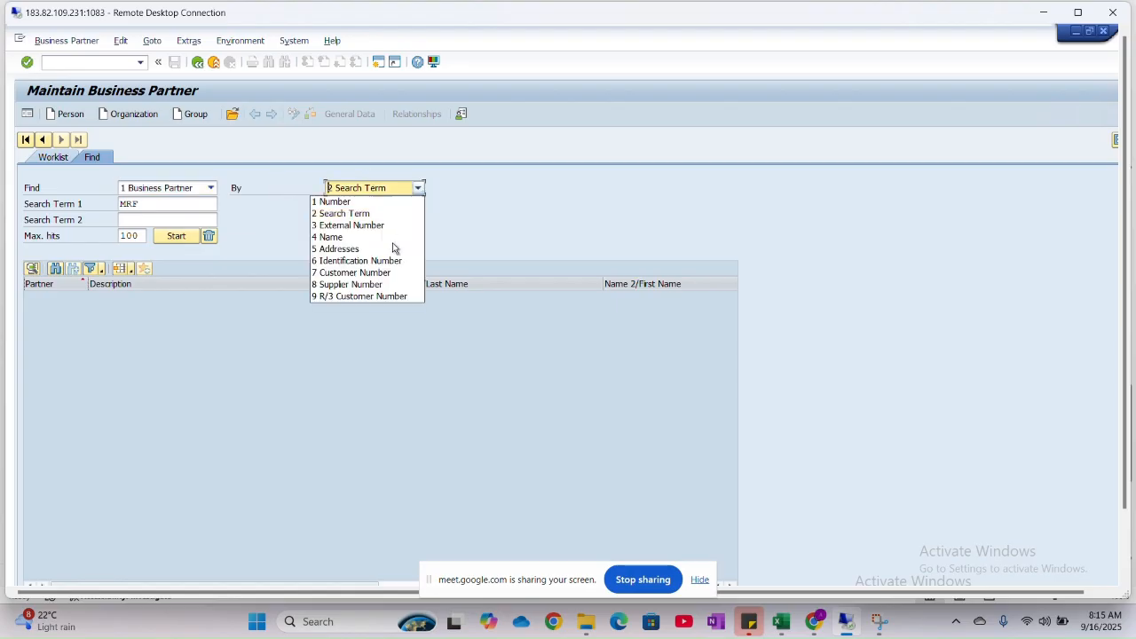
{"action": "left_click", "coordinate": [368, 285]}
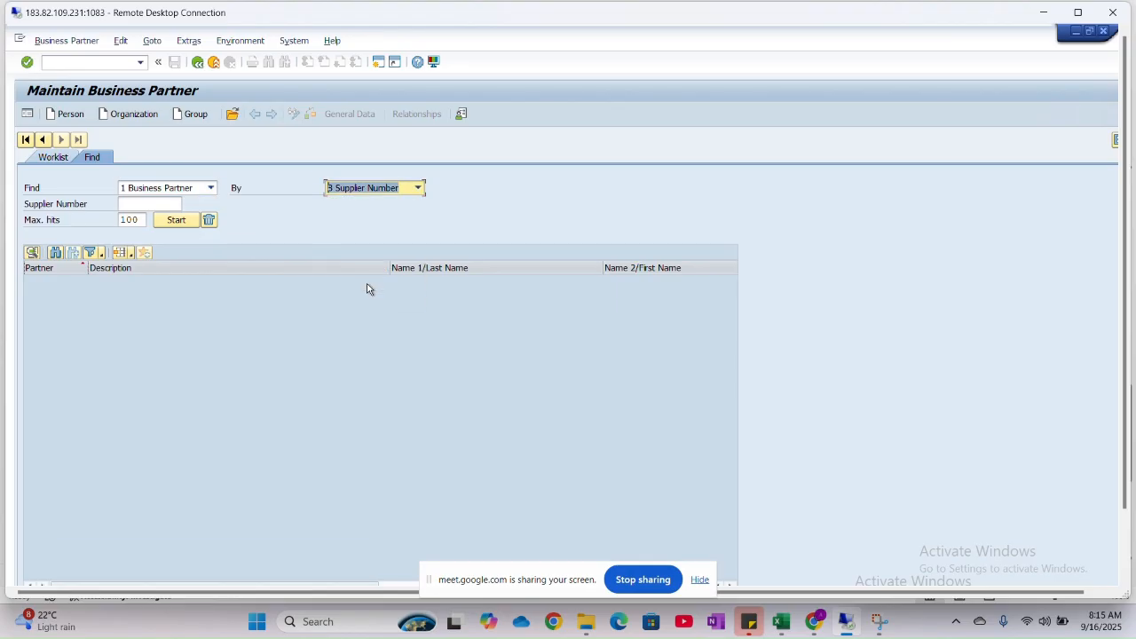
{"action": "left_click", "coordinate": [149, 206]}
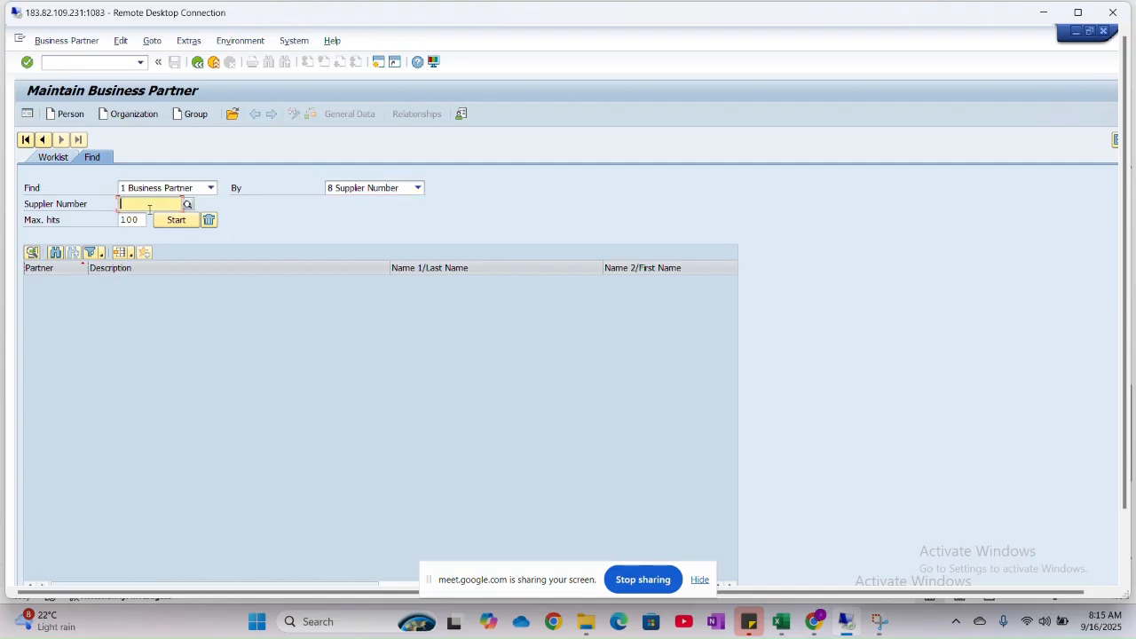
{"action": "left_click", "coordinate": [187, 205]}
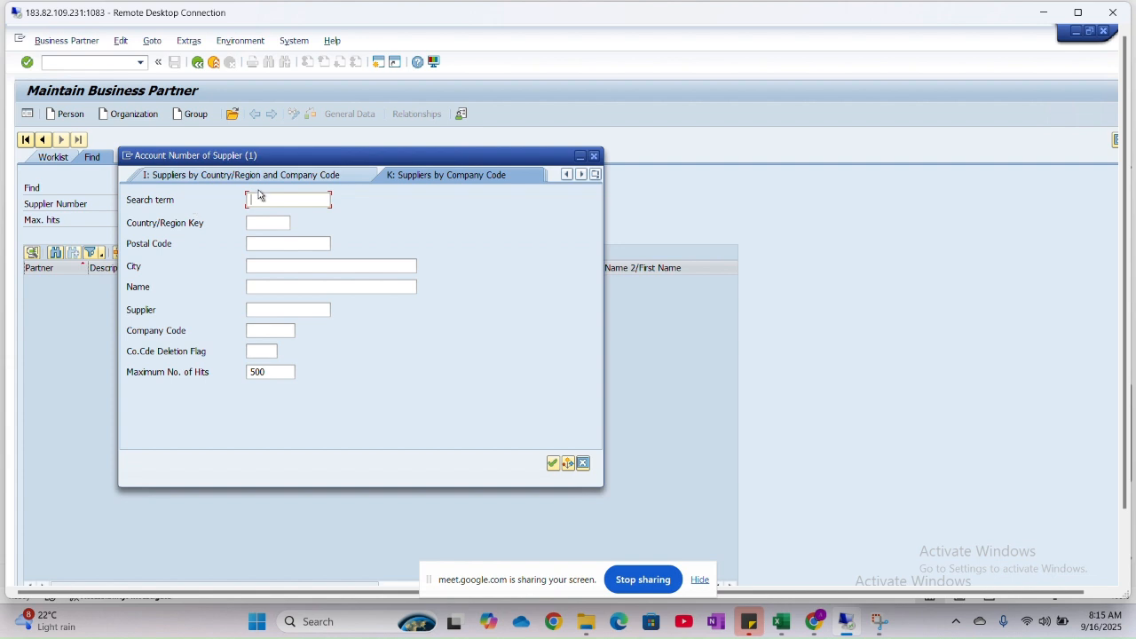
{"action": "left_click", "coordinate": [278, 330]}
{"action": "type", "text": "HNMO"}
{"action": "key", "text": "Return"}
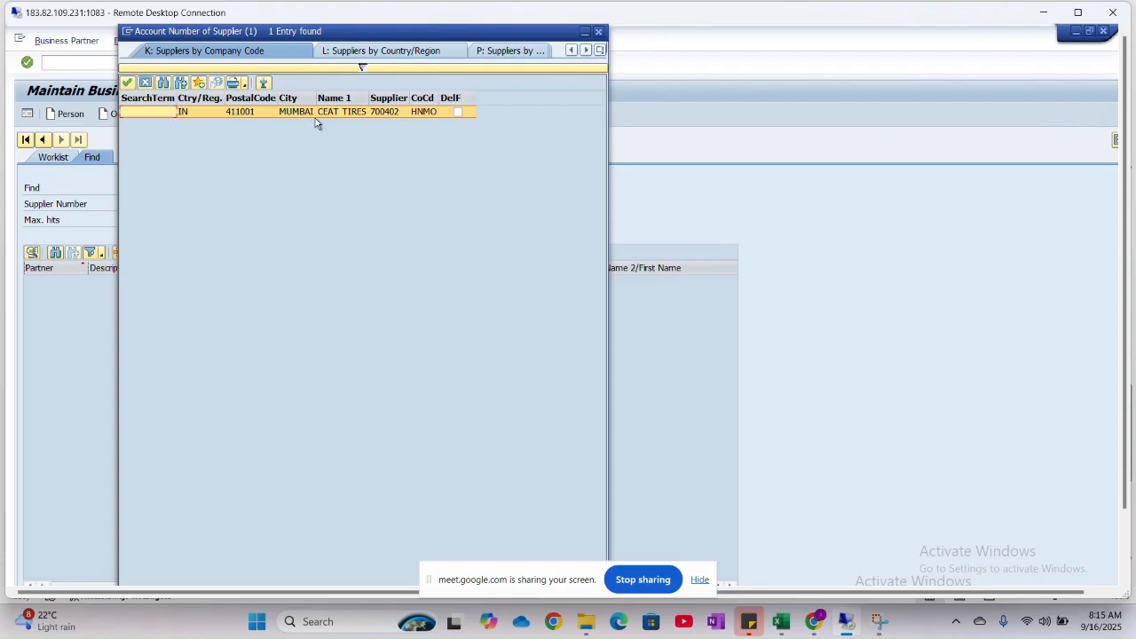
Choose supplier CEAT Tires, run the business partner search with its number, and open the matching record.
{"action": "double_click", "coordinate": [383, 113]}
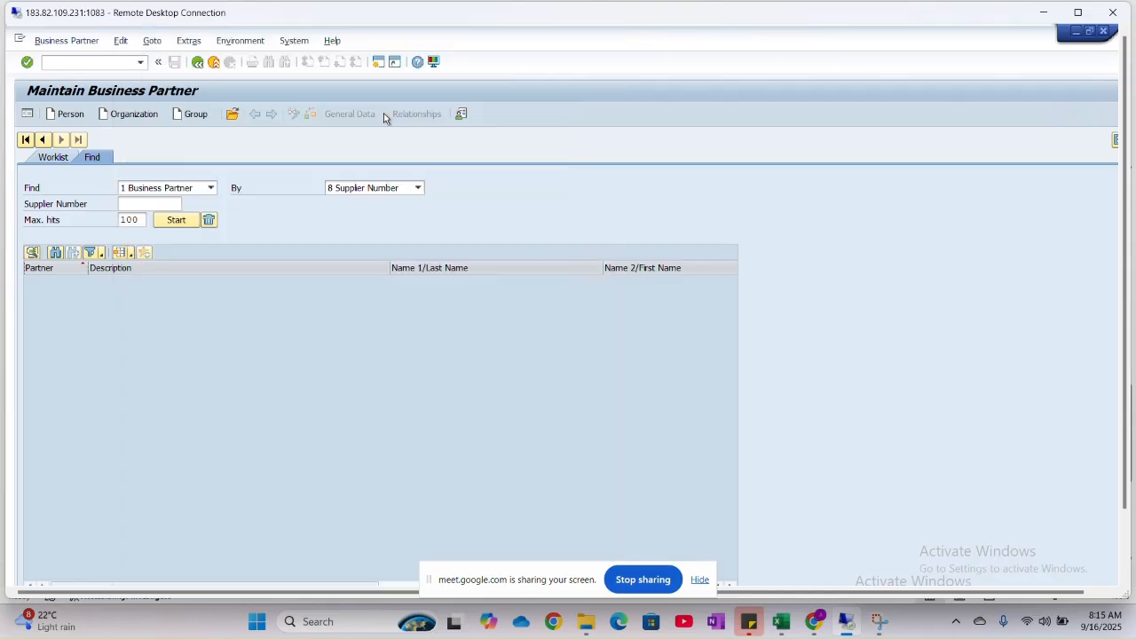
{"action": "left_click", "coordinate": [182, 221]}
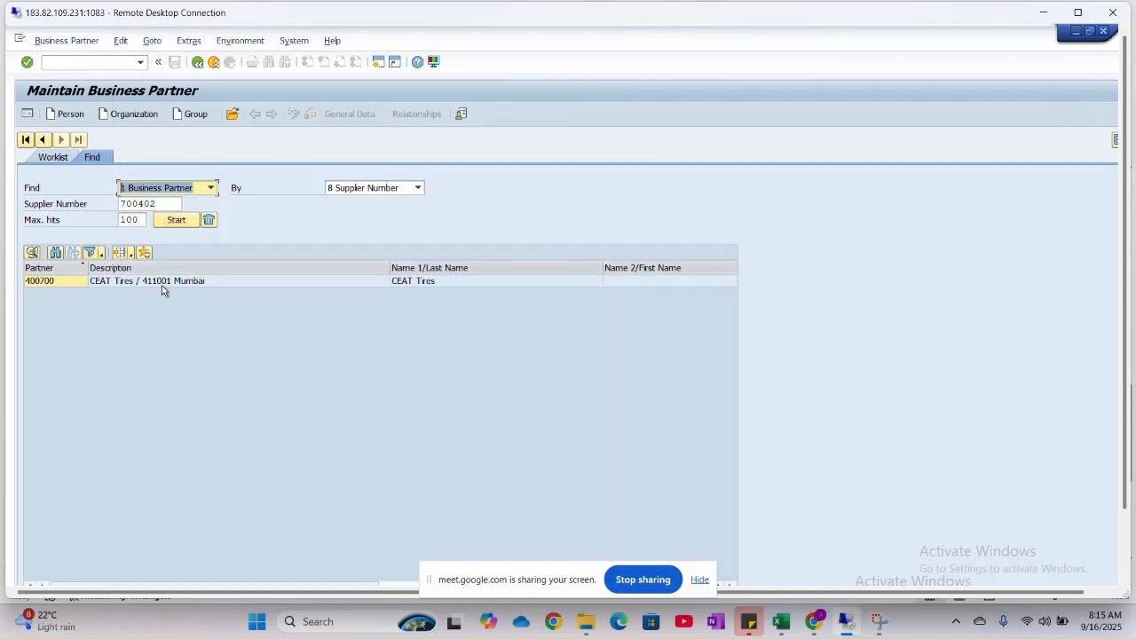
{"action": "double_click", "coordinate": [161, 284]}
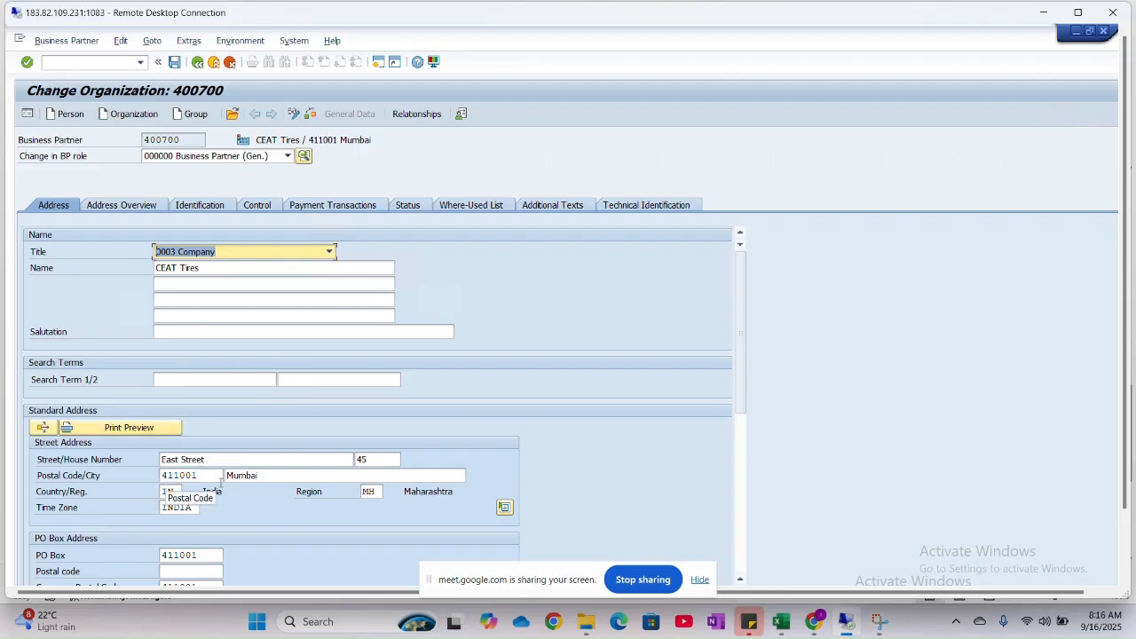
Switch CEAT Tires' business partner role to FLVN00 Supplier-Fin.Accounting (Maintained).
{"action": "scroll", "coordinate": [220, 483], "scroll_direction": "down", "scroll_amount": 5}
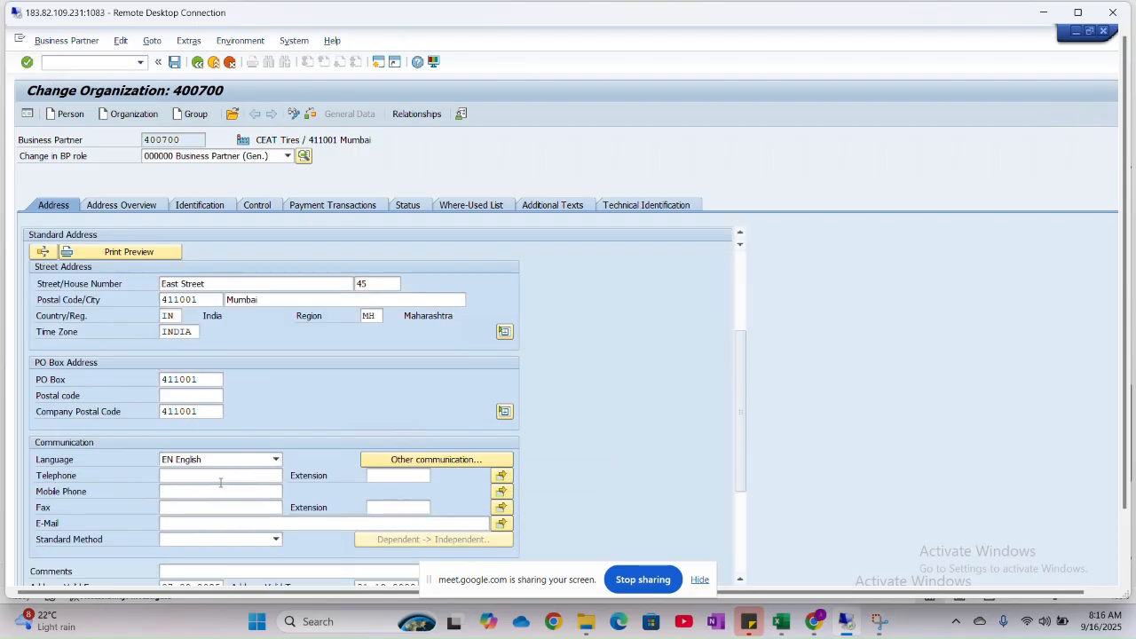
{"action": "left_click", "coordinate": [285, 156]}
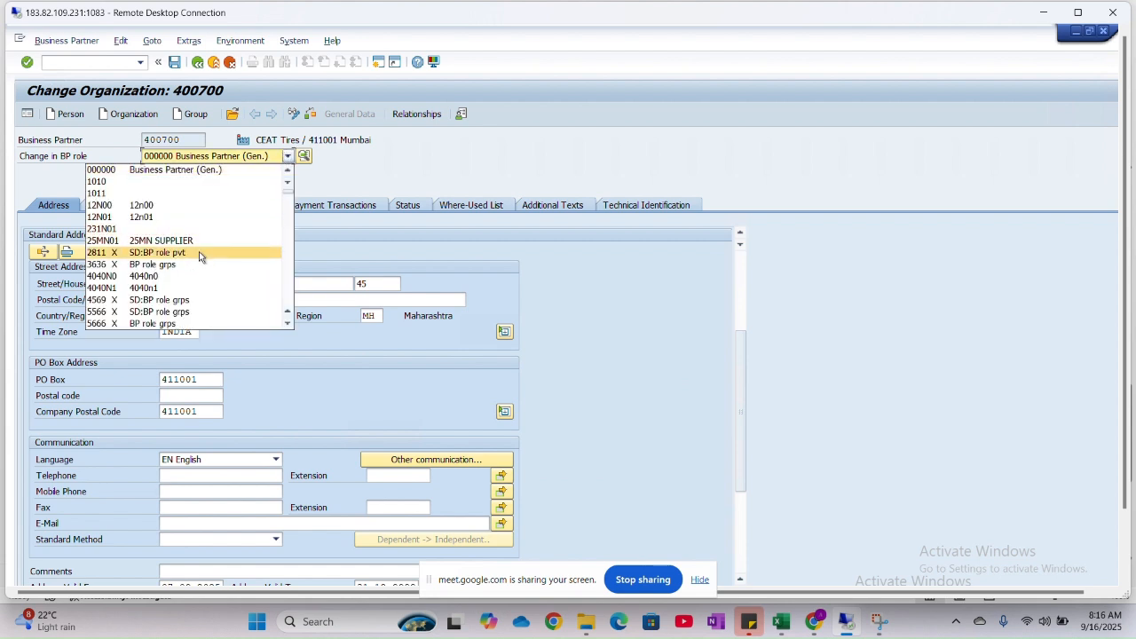
{"action": "key", "text": "f"}
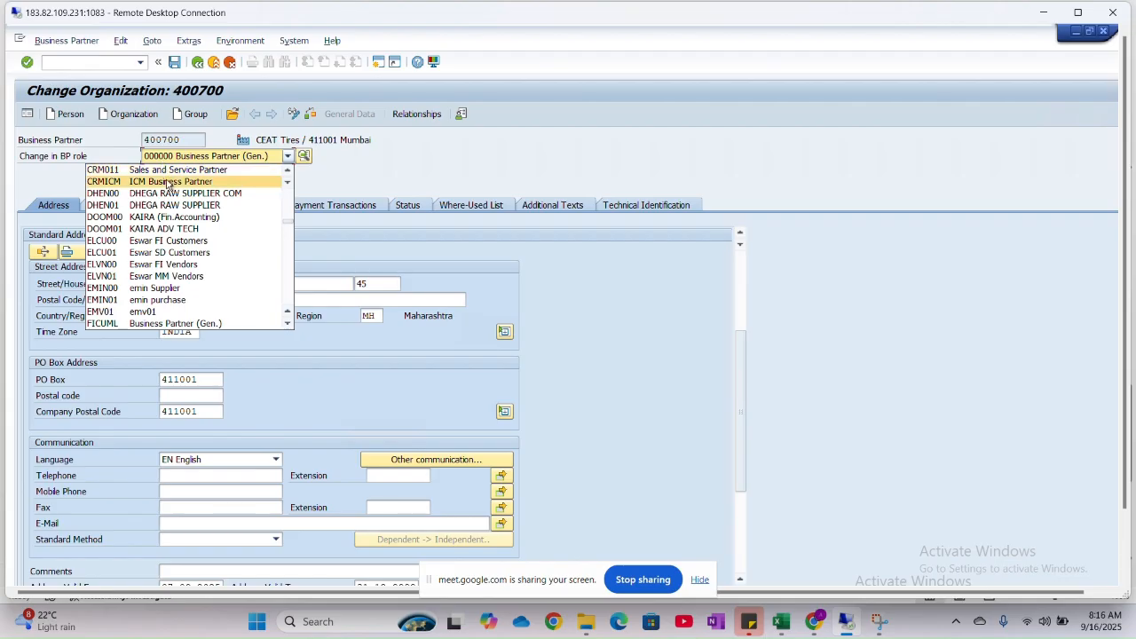
{"action": "scroll", "coordinate": [153, 283], "scroll_direction": "down", "scroll_amount": 1}
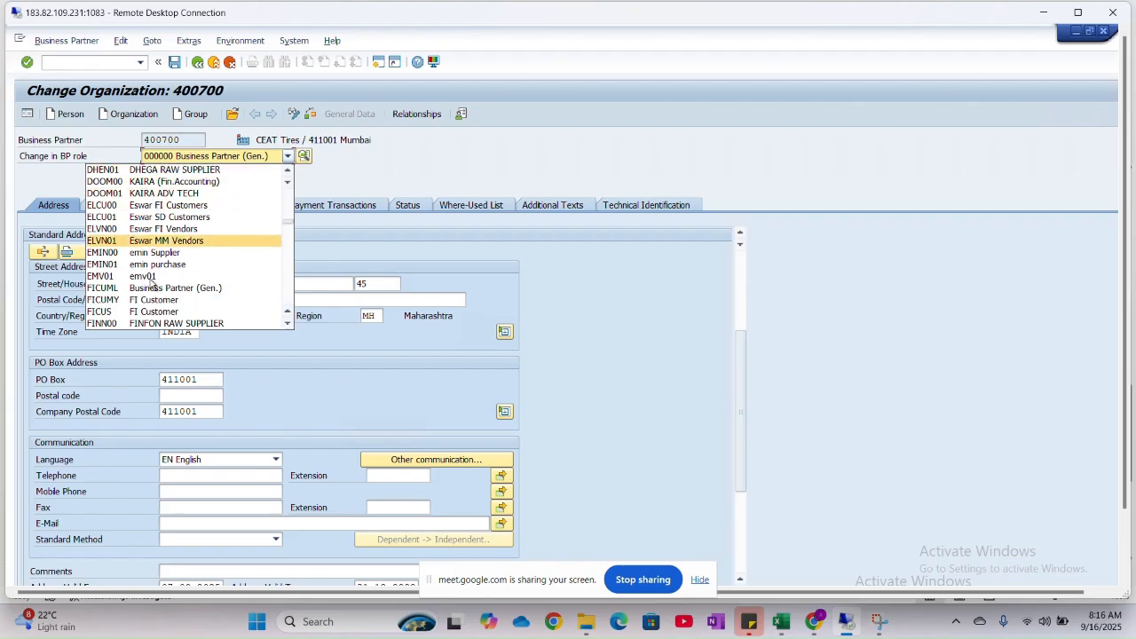
{"action": "scroll", "coordinate": [152, 284], "scroll_direction": "down", "scroll_amount": 1}
{"action": "scroll", "coordinate": [153, 284], "scroll_direction": "down", "scroll_amount": 1}
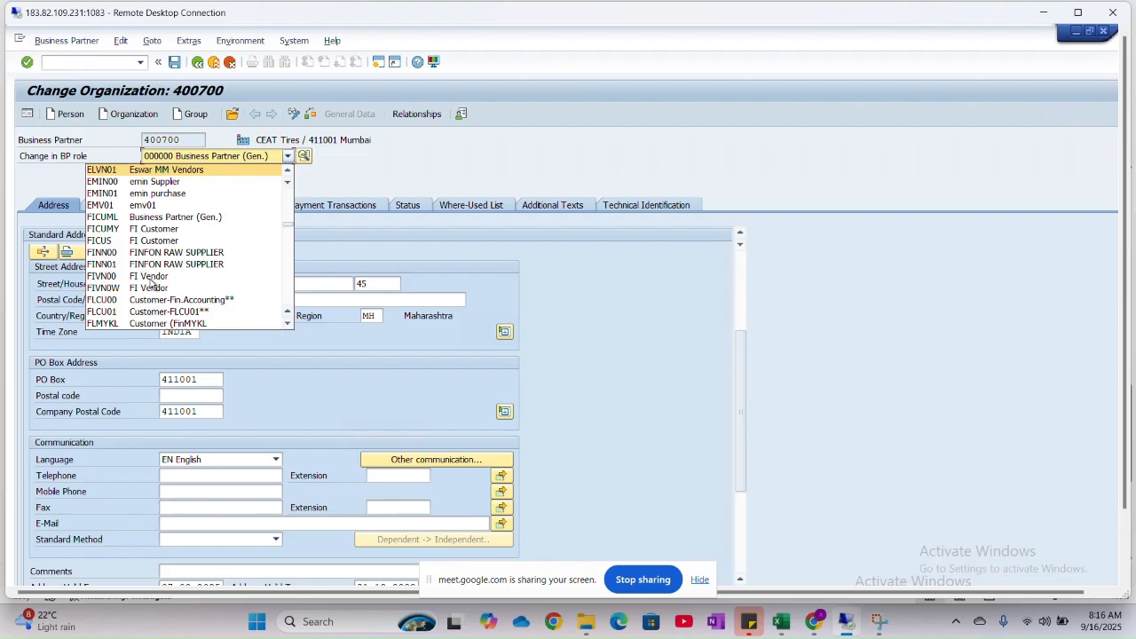
{"action": "scroll", "coordinate": [152, 285], "scroll_direction": "down", "scroll_amount": 1}
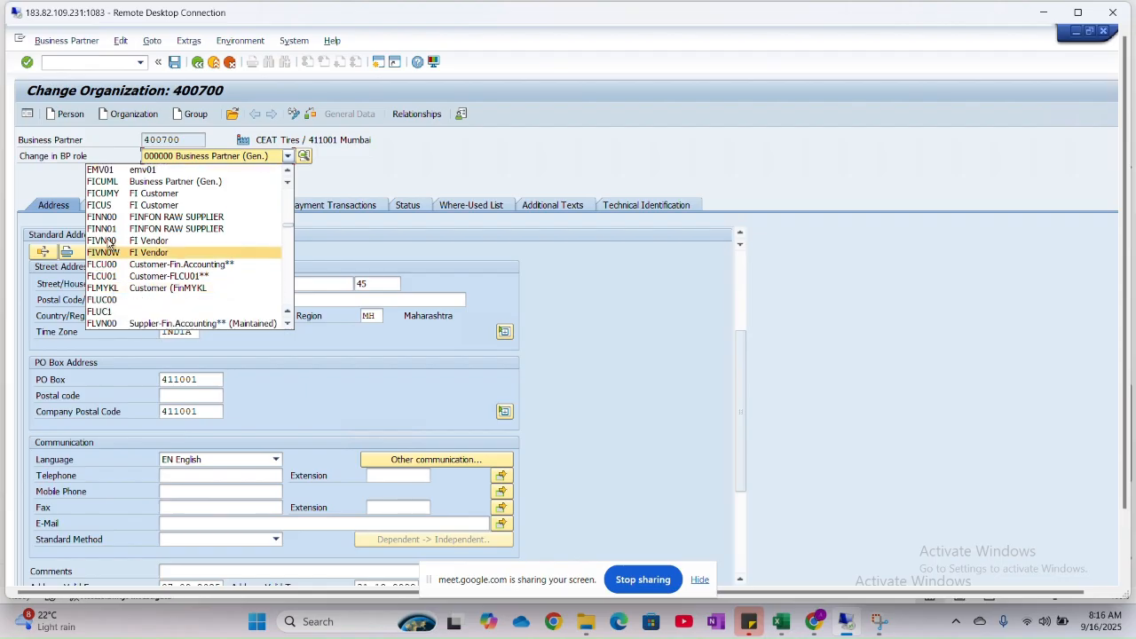
{"action": "scroll", "coordinate": [155, 296], "scroll_direction": "down", "scroll_amount": 1}
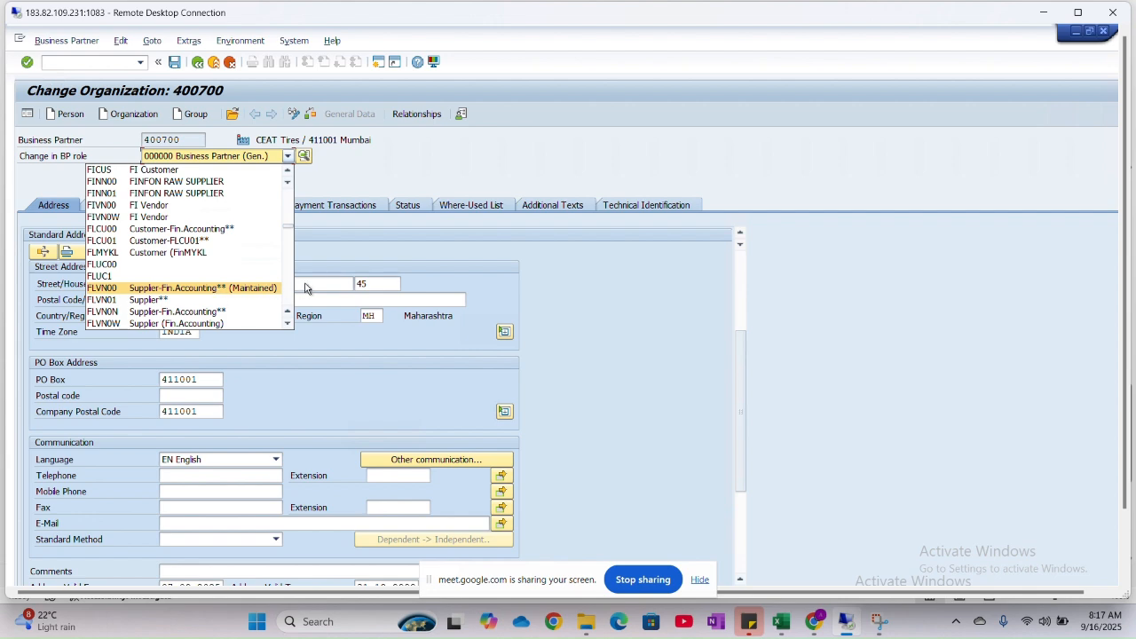
{"action": "scroll", "coordinate": [426, 198], "scroll_direction": "up", "scroll_amount": 15}
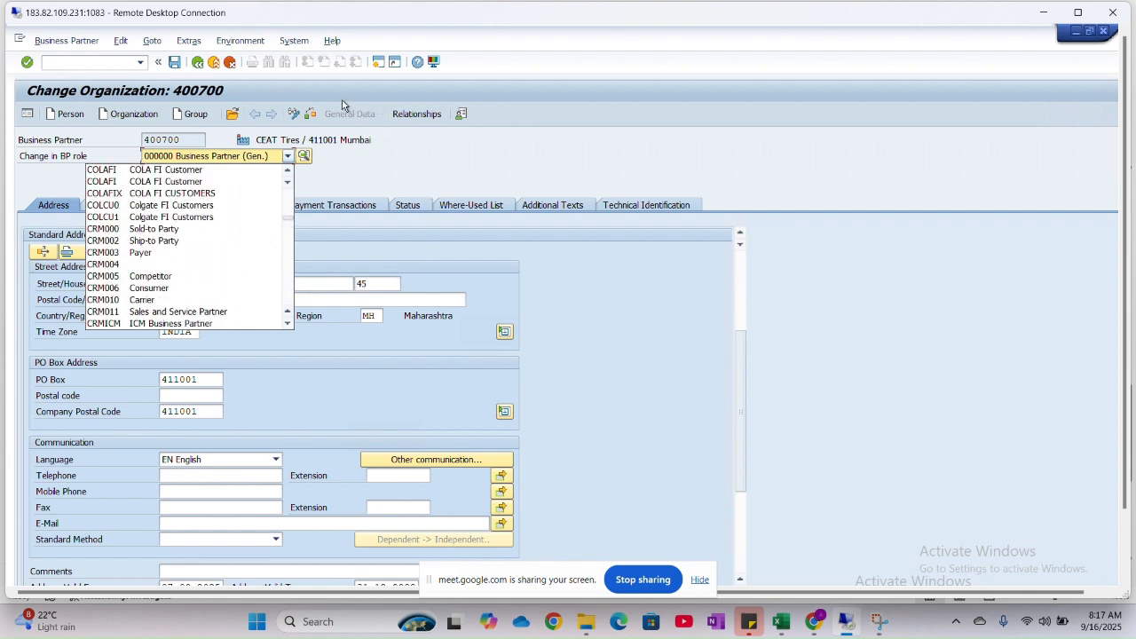
{"action": "scroll", "coordinate": [324, 142], "scroll_direction": "up", "scroll_amount": 15}
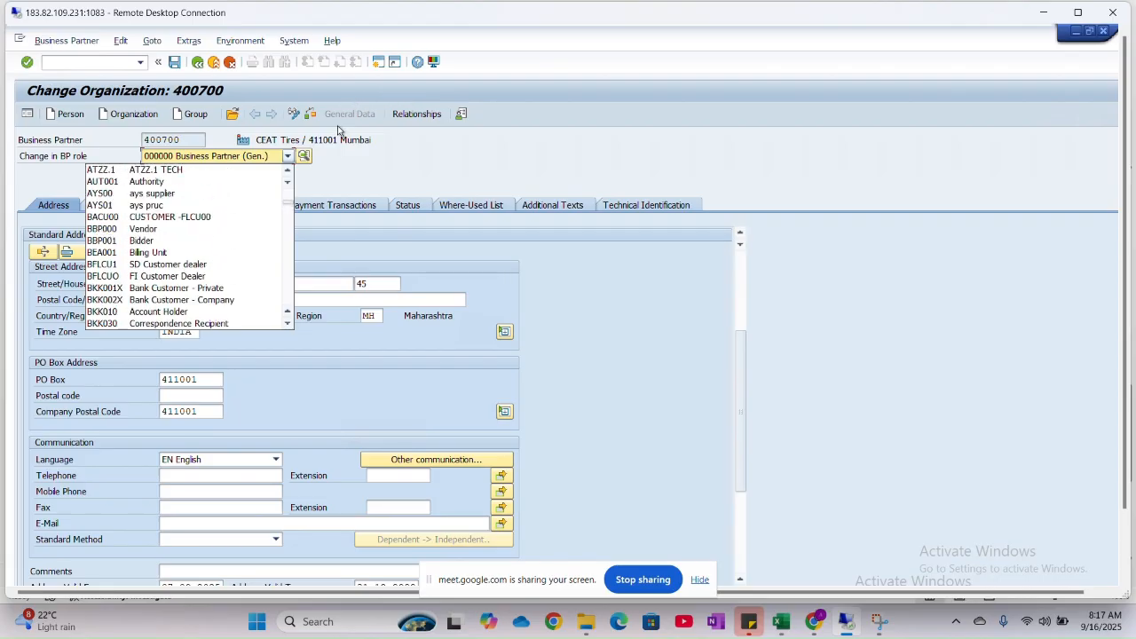
{"action": "scroll", "coordinate": [382, 142], "scroll_direction": "up", "scroll_amount": 1}
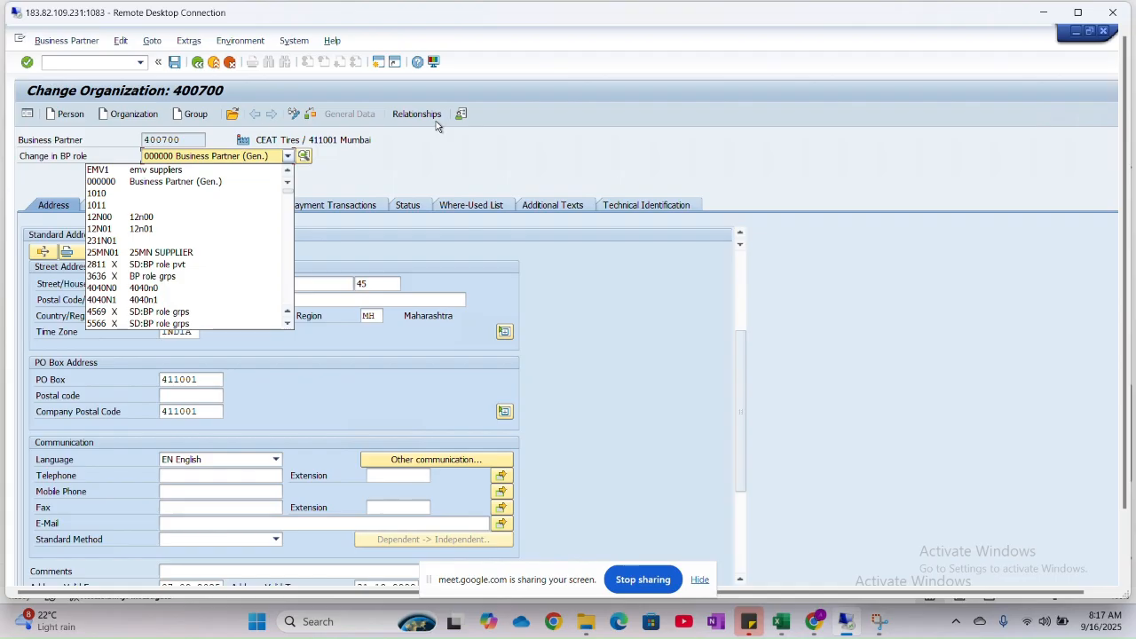
{"action": "scroll", "coordinate": [176, 228], "scroll_direction": "down", "scroll_amount": 2}
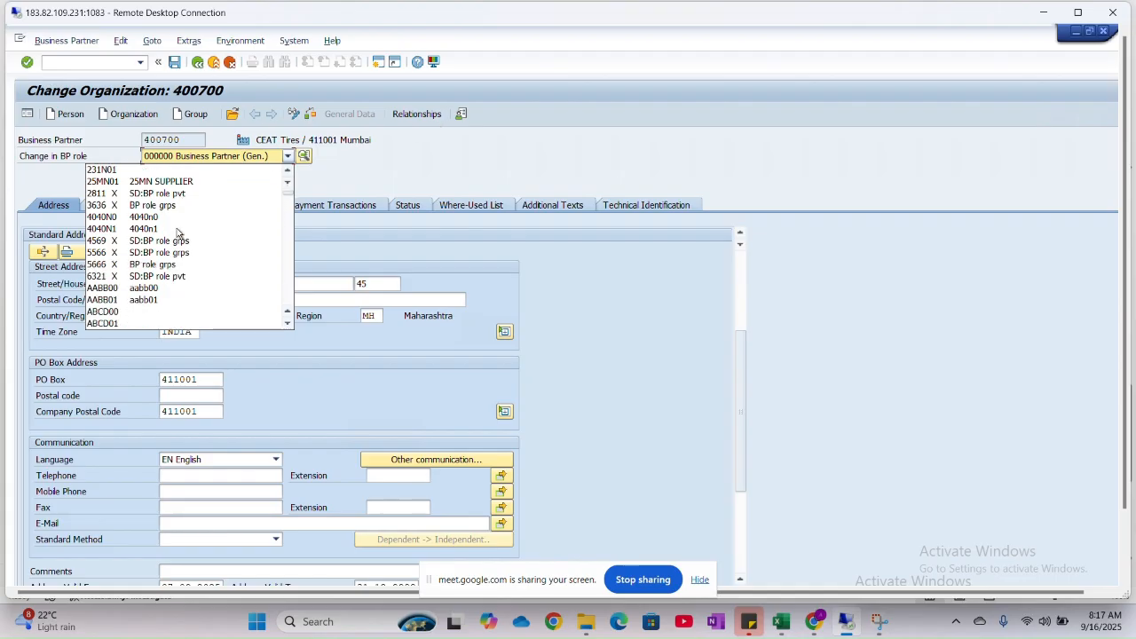
{"action": "scroll", "coordinate": [177, 233], "scroll_direction": "down", "scroll_amount": 5}
{"action": "scroll", "coordinate": [177, 233], "scroll_direction": "down", "scroll_amount": 3}
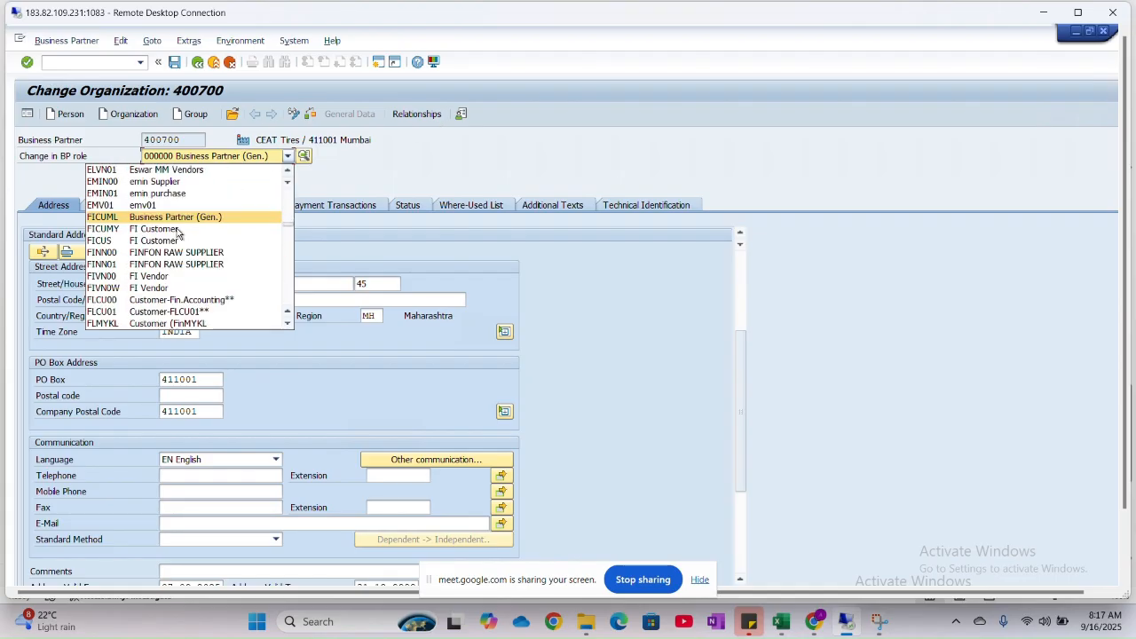
{"action": "scroll", "coordinate": [176, 233], "scroll_direction": "down", "scroll_amount": 1}
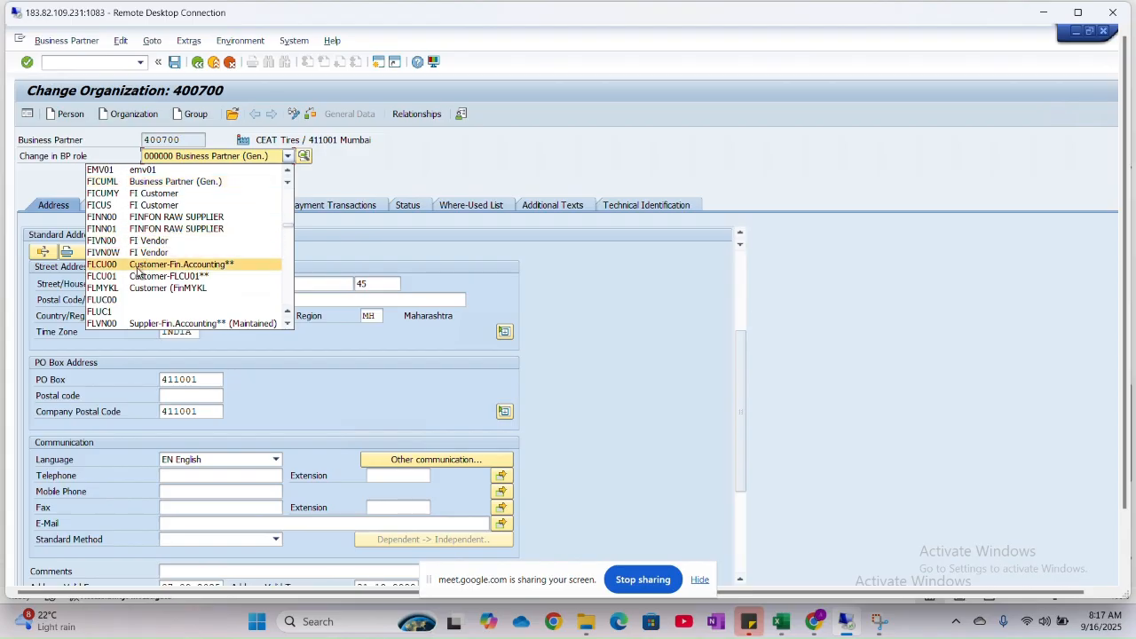
{"action": "scroll", "coordinate": [137, 272], "scroll_direction": "down", "scroll_amount": 1}
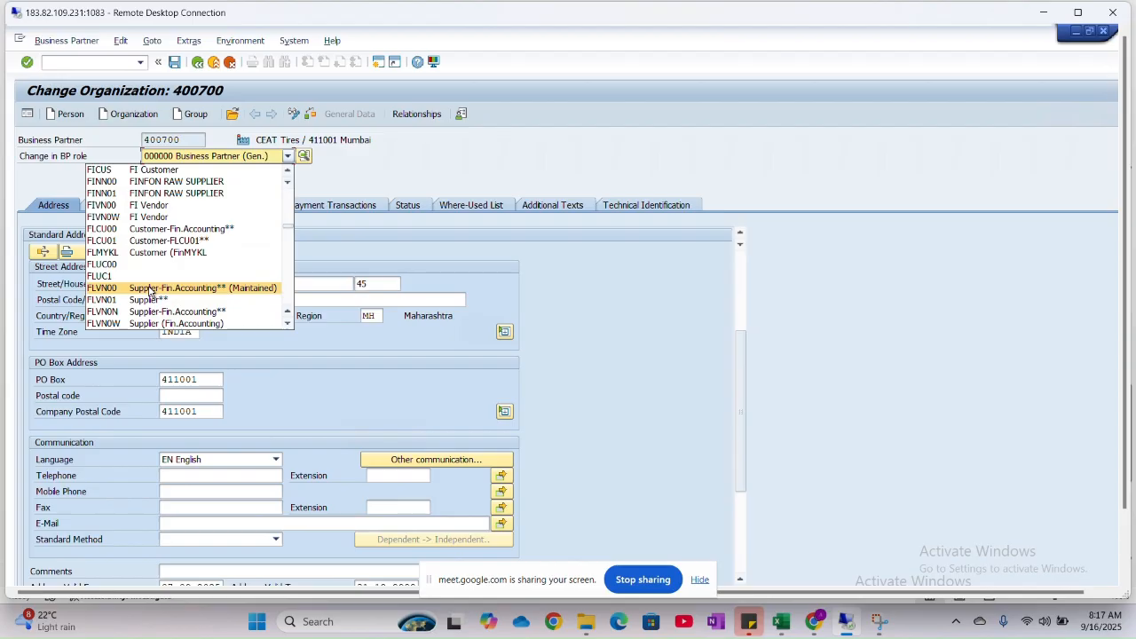
{"action": "scroll", "coordinate": [362, 173], "scroll_direction": "up", "scroll_amount": 15}
{"action": "scroll", "coordinate": [368, 127], "scroll_direction": "up", "scroll_amount": 9}
{"action": "scroll", "coordinate": [159, 295], "scroll_direction": "down", "scroll_amount": 5}
{"action": "scroll", "coordinate": [160, 295], "scroll_direction": "down", "scroll_amount": 18}
{"action": "scroll", "coordinate": [159, 296], "scroll_direction": "down", "scroll_amount": 3}
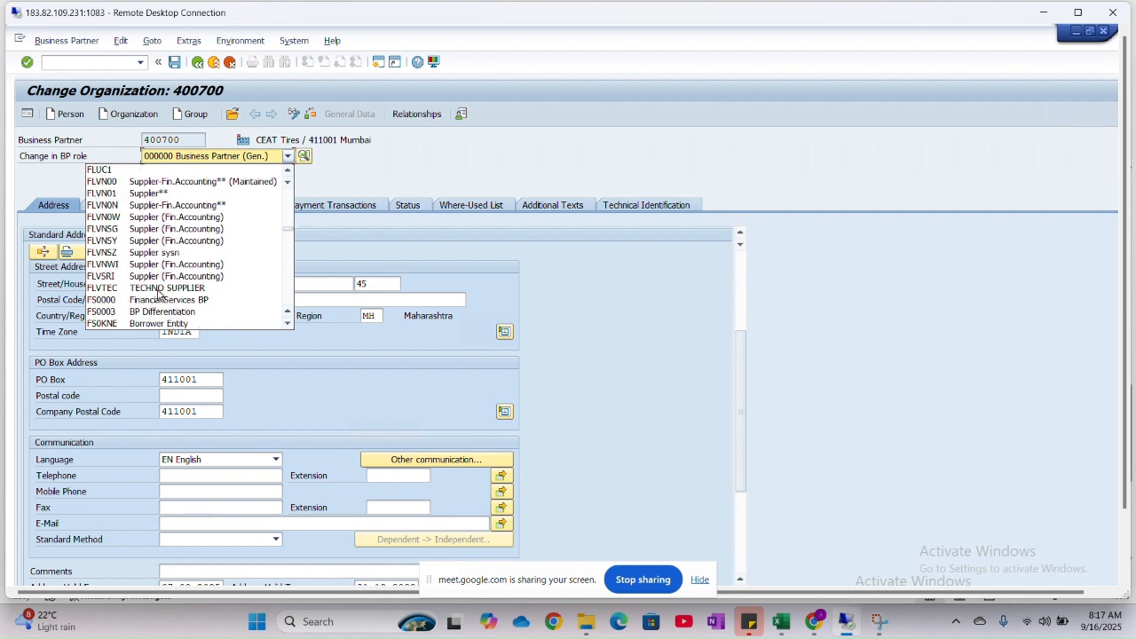
{"action": "left_click", "coordinate": [139, 184]}
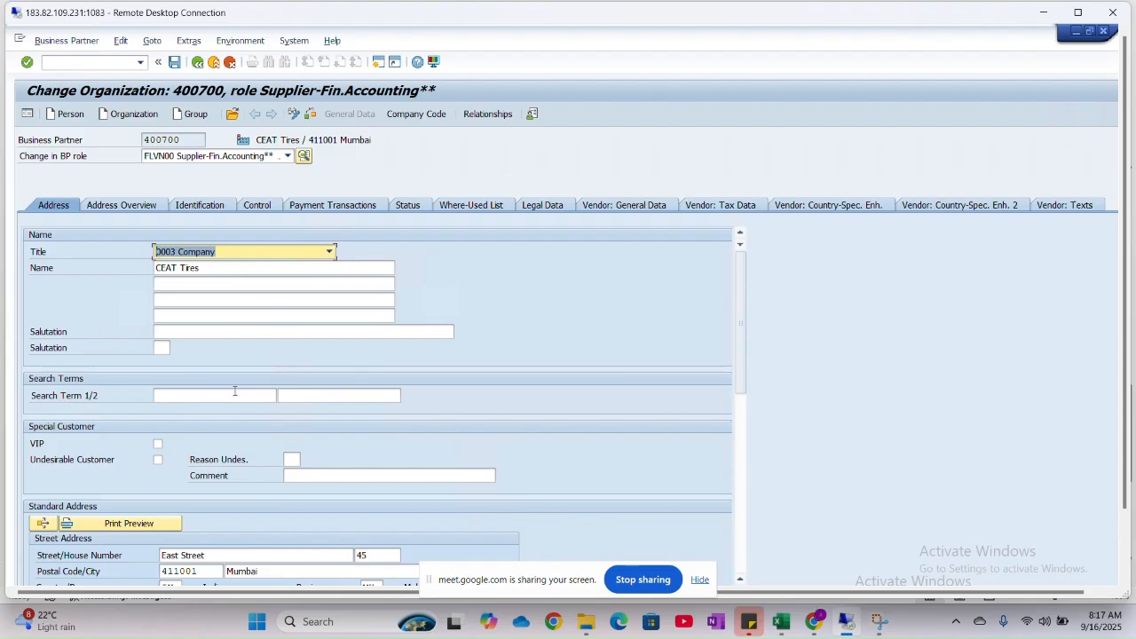
Review the supplier's address and communication data in the FLVN00 role, then open its company code data.
{"action": "scroll", "coordinate": [234, 390], "scroll_direction": "down", "scroll_amount": 4}
{"action": "scroll", "coordinate": [234, 395], "scroll_direction": "down", "scroll_amount": 2}
{"action": "scroll", "coordinate": [234, 390], "scroll_direction": "down", "scroll_amount": 2}
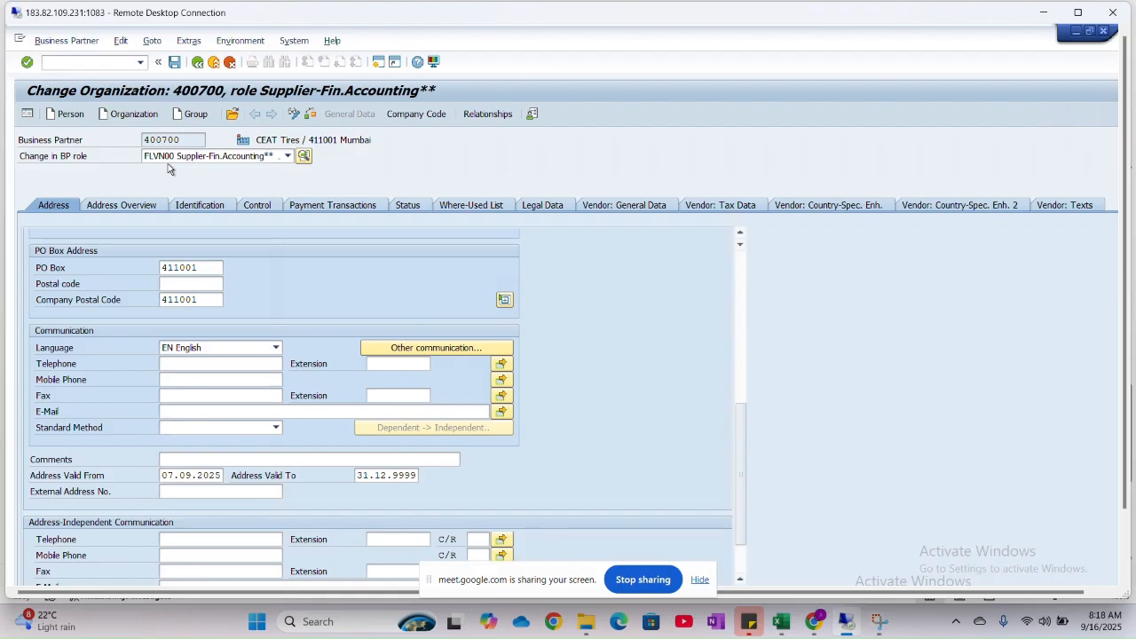
{"action": "left_click", "coordinate": [421, 115]}
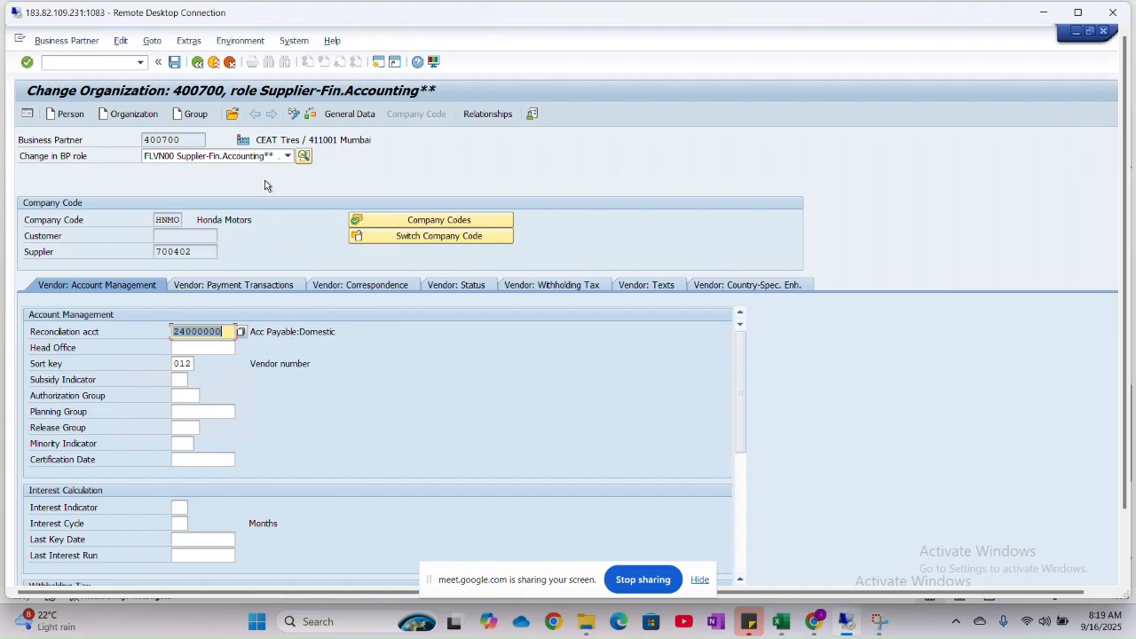
Check the MM vendor role extension item in the Excel workbook, then return to the business partner record in SAP.
{"action": "left_click", "coordinate": [292, 155]}
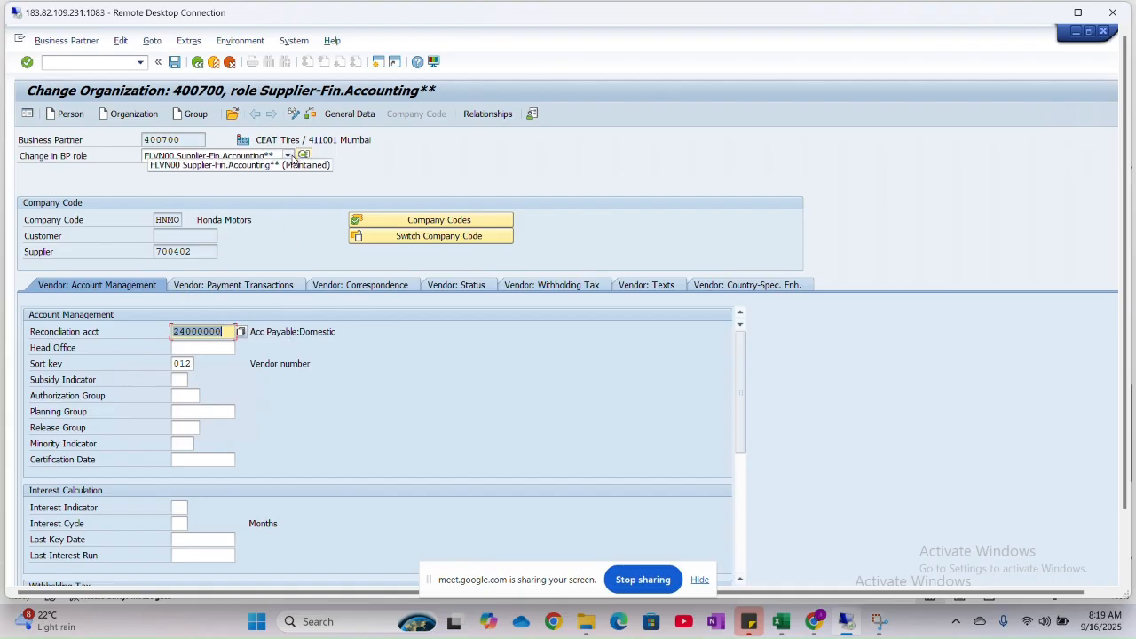
{"action": "key", "text": "alt+Tab"}
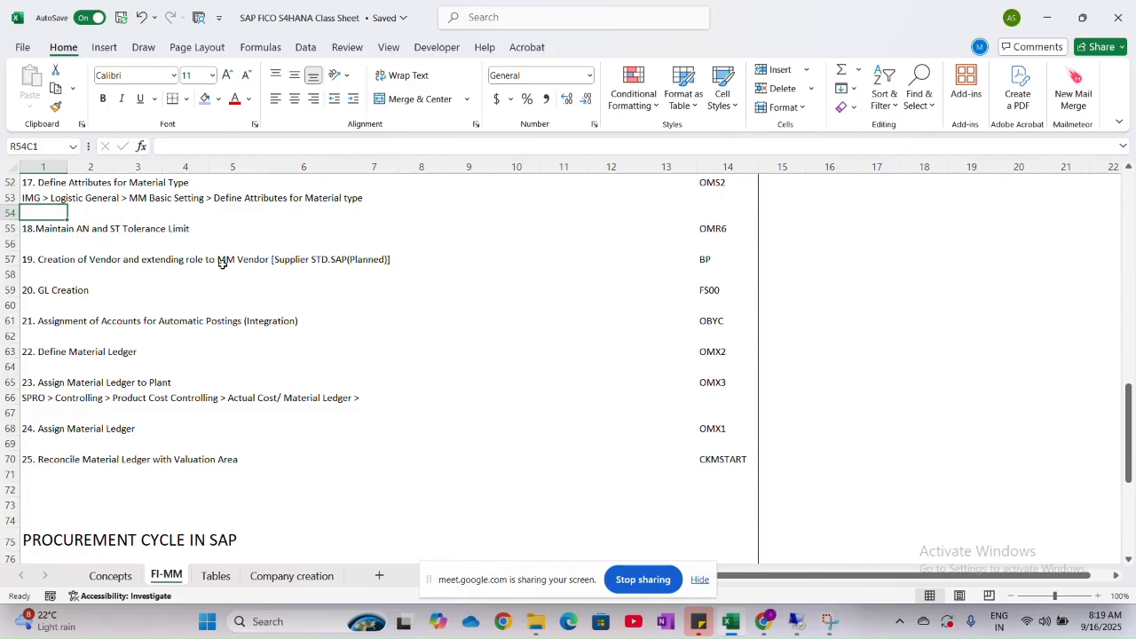
{"action": "key", "text": "alt+Tab"}
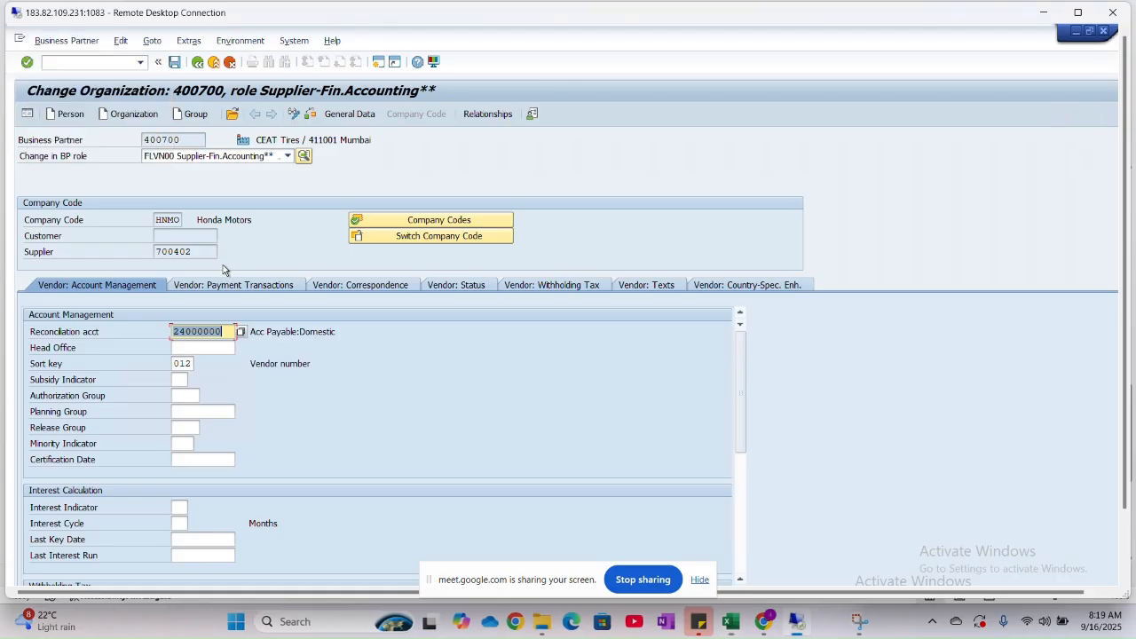
Open transaction FBL3N in a new SAP session and list all G/L account line items for company code HNMO.
{"action": "left_click", "coordinate": [378, 61]}
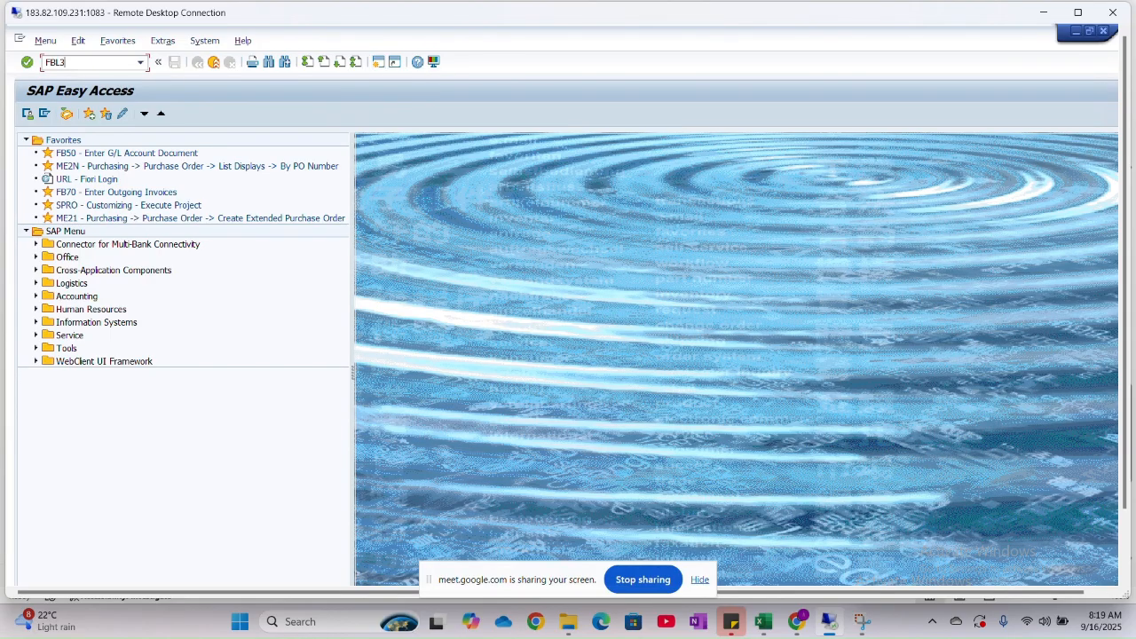
{"action": "key", "text": "Return"}
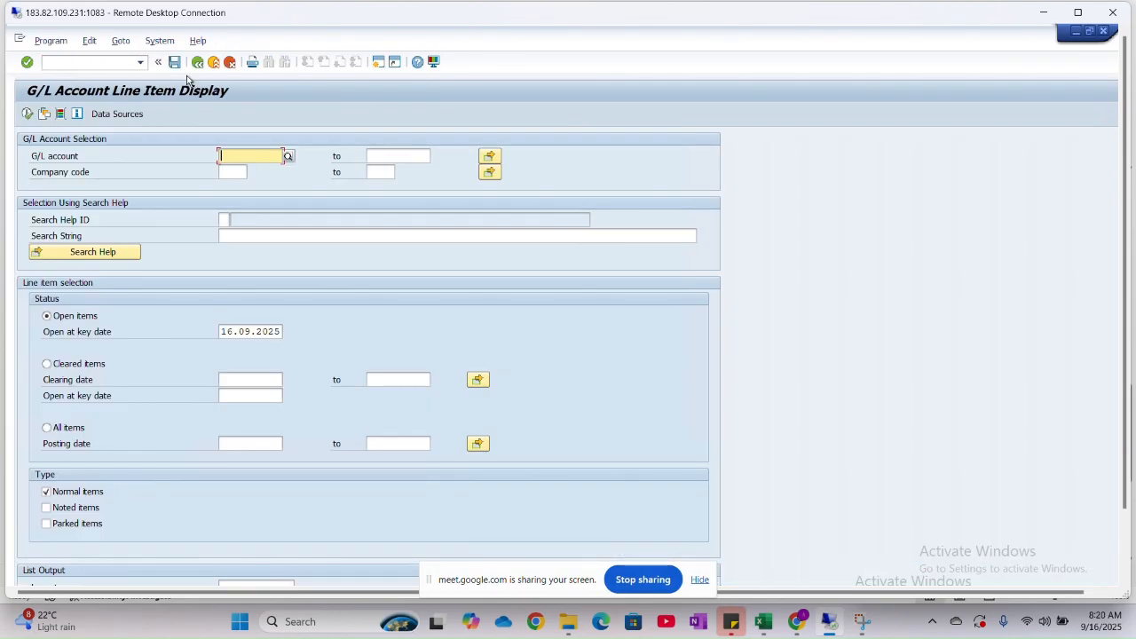
{"action": "left_click", "coordinate": [245, 173]}
{"action": "type", "text": "HNMO"}
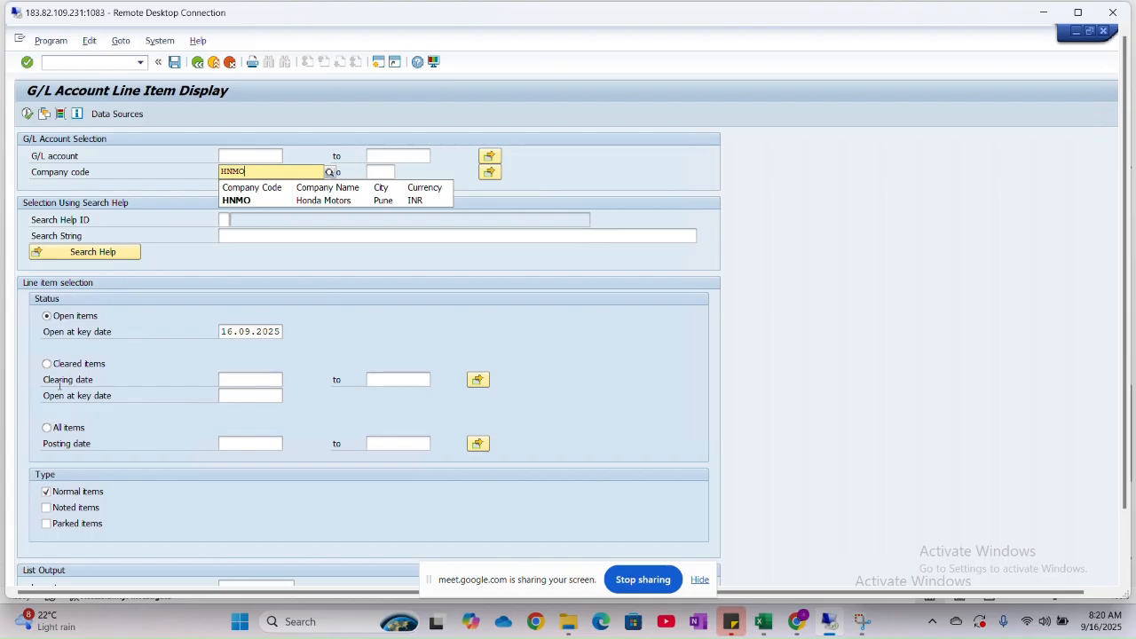
{"action": "left_click", "coordinate": [64, 431]}
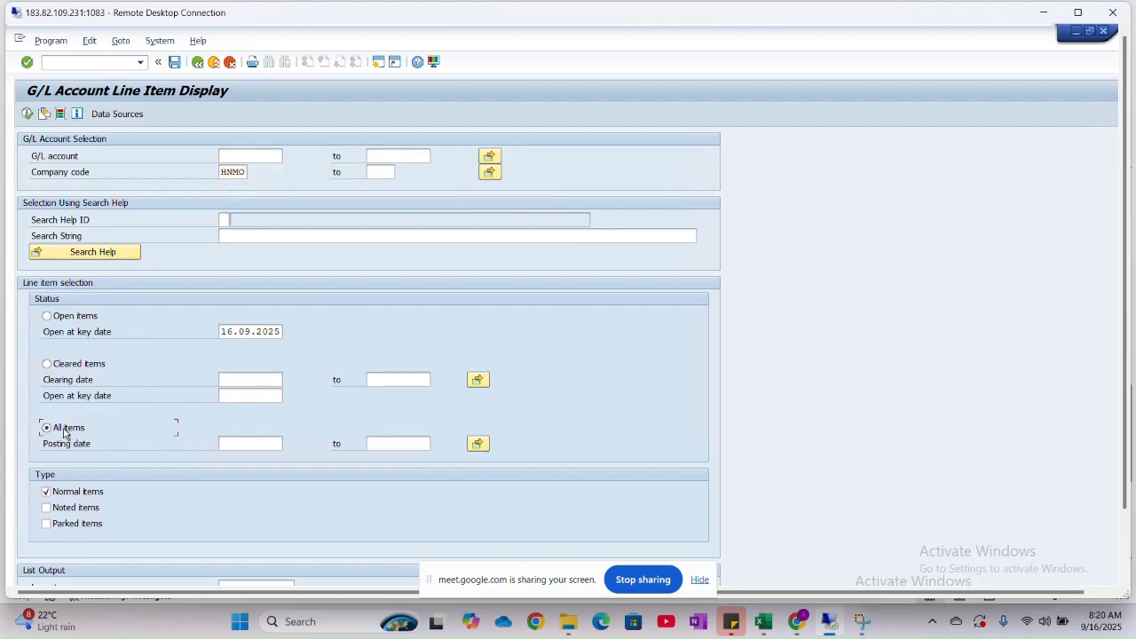
{"action": "scroll", "coordinate": [64, 432], "scroll_direction": "down", "scroll_amount": 1}
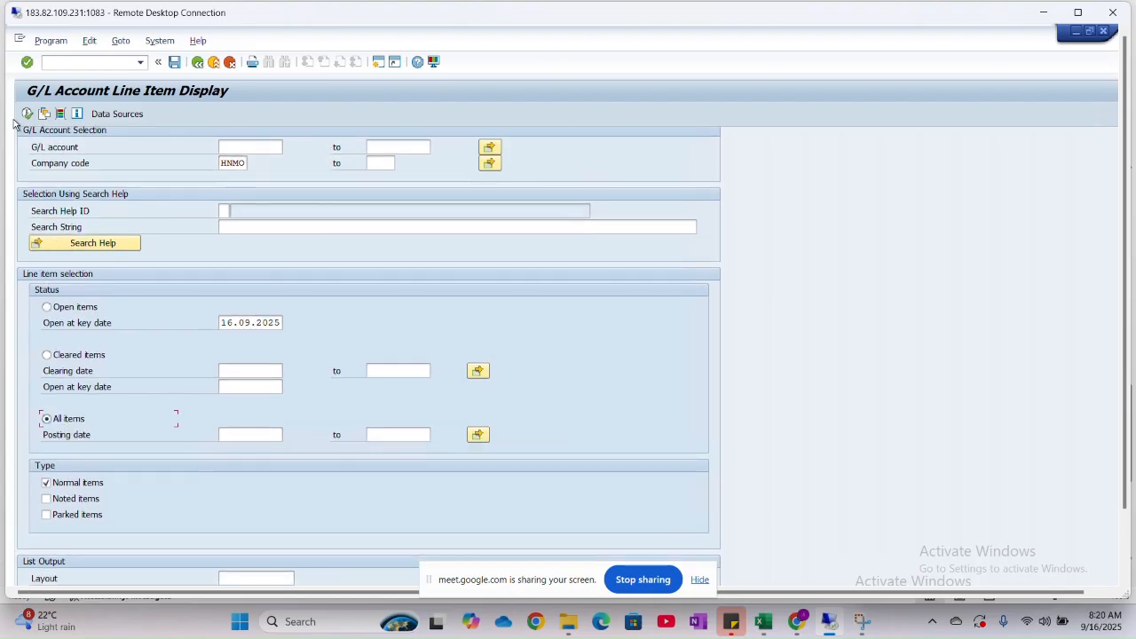
{"action": "left_click", "coordinate": [26, 113]}
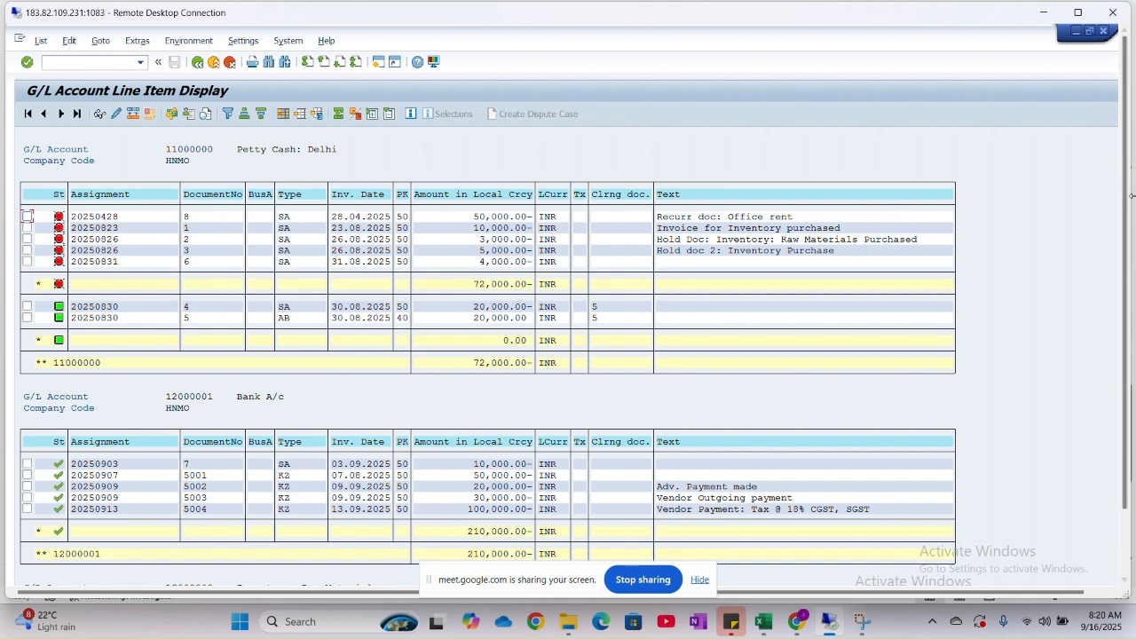
Maximize the remote desktop window and examine the HNMO line items from petty cash and bank through inventory, input tax, payables and rent.
{"action": "scroll", "coordinate": [1127, 205], "scroll_direction": "down", "scroll_amount": 3}
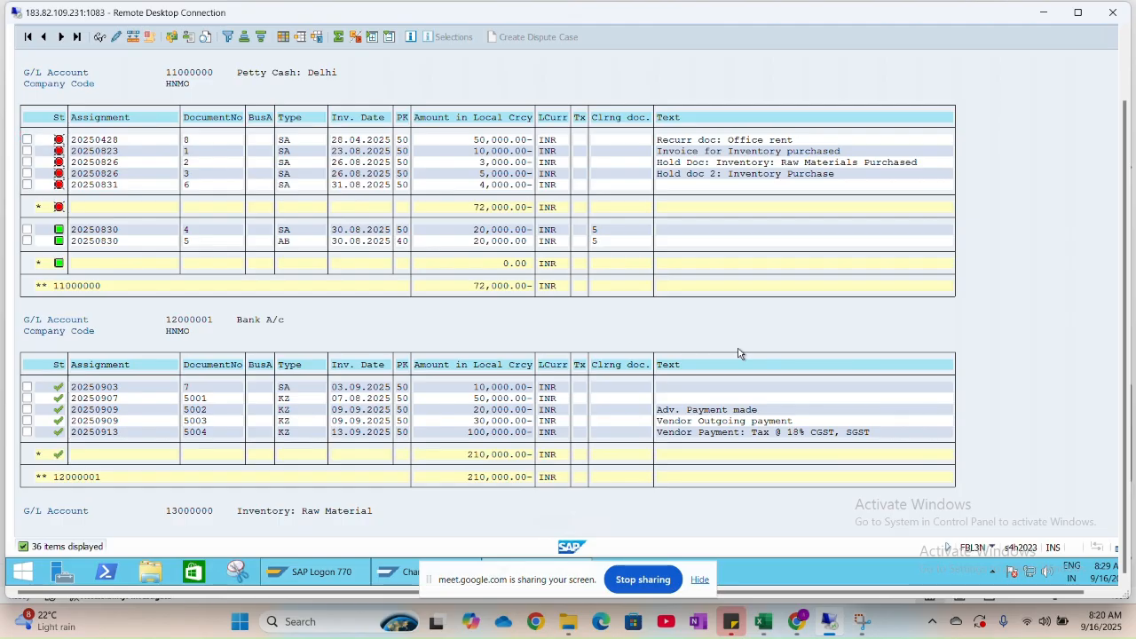
{"action": "scroll", "coordinate": [737, 354], "scroll_direction": "down", "scroll_amount": 2}
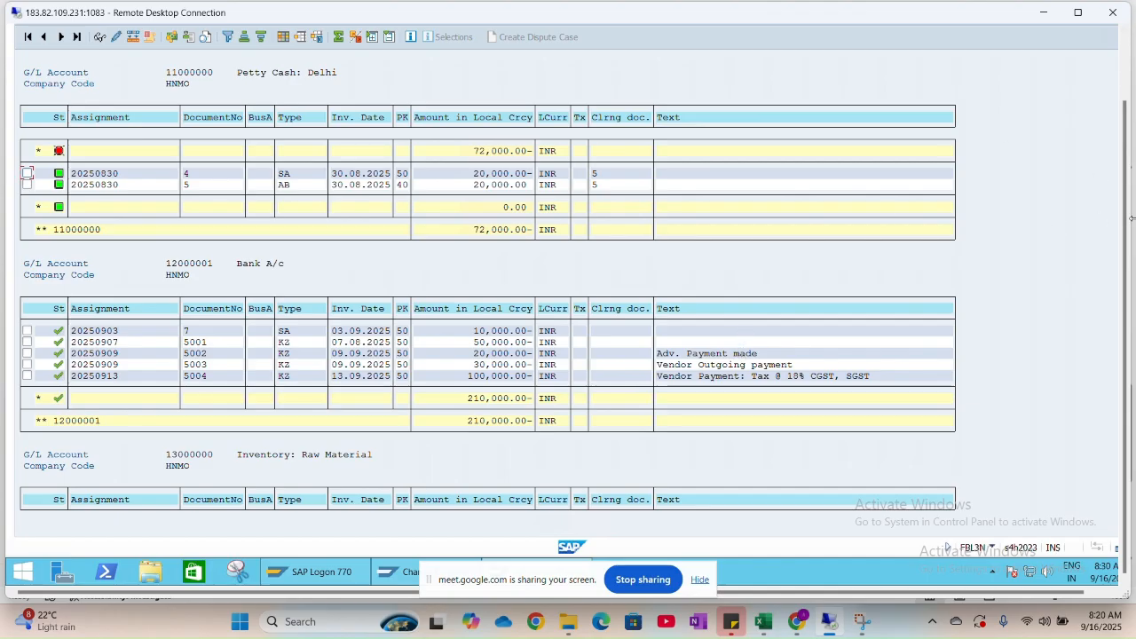
{"action": "left_click_drag", "start_coordinate": [1126, 224], "coordinate": [1125, 147]}
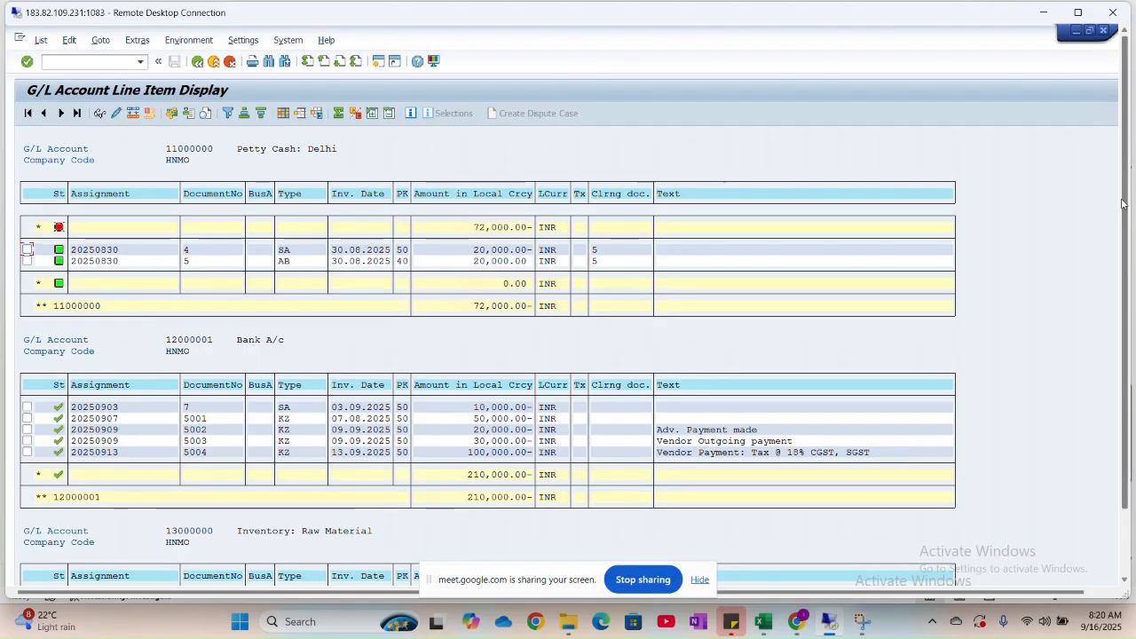
{"action": "scroll", "coordinate": [1122, 202], "scroll_direction": "down", "scroll_amount": 3}
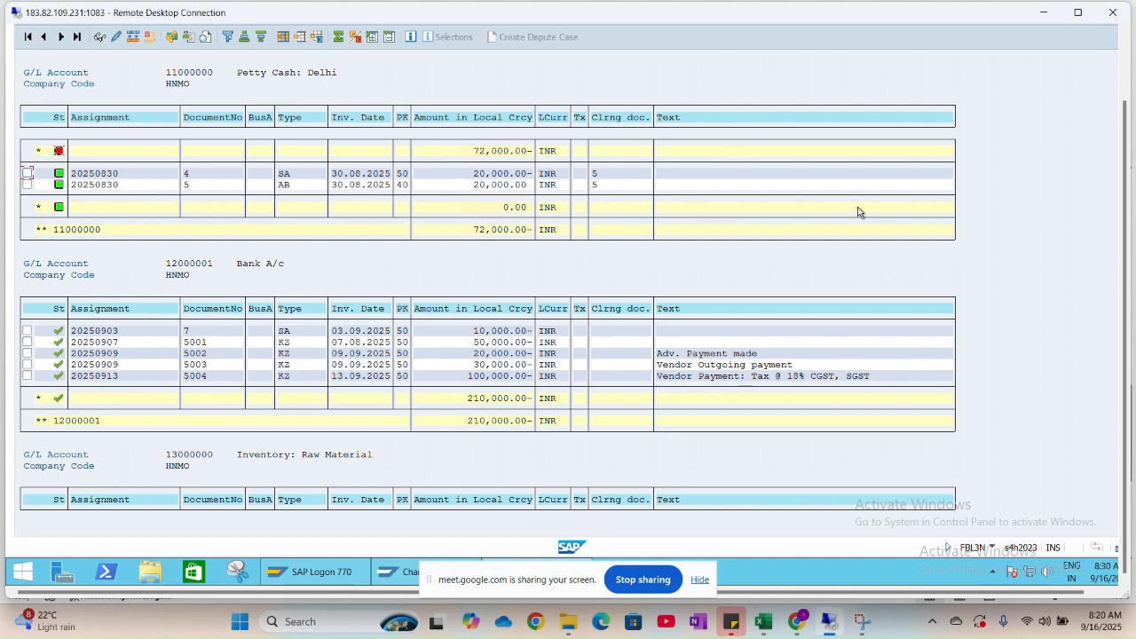
{"action": "left_click", "coordinate": [1076, 11]}
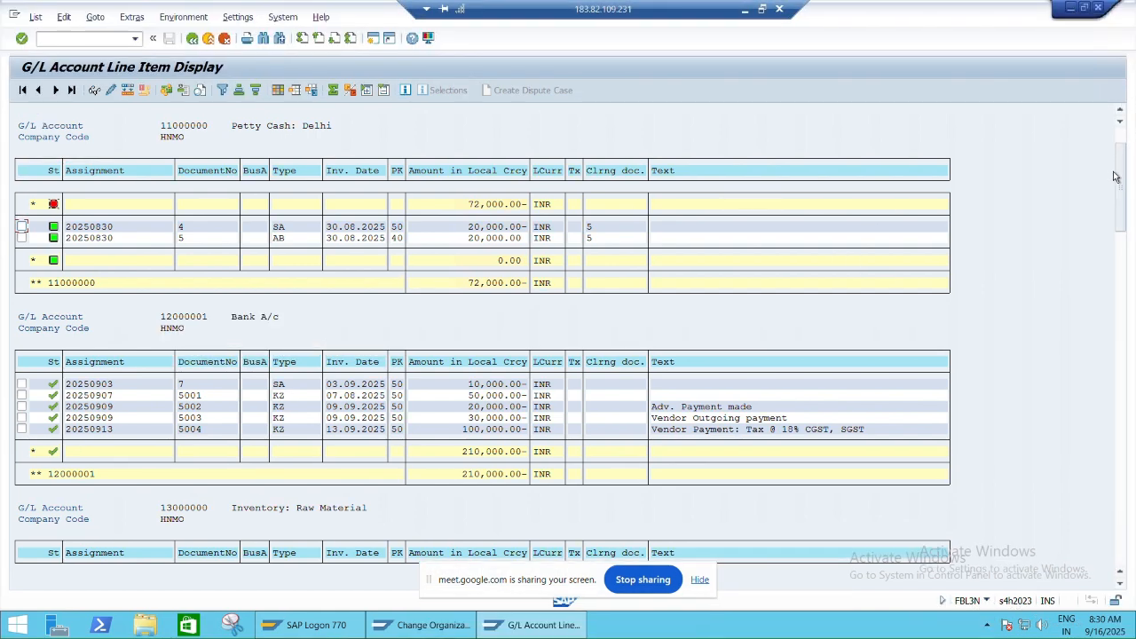
{"action": "left_click_drag", "start_coordinate": [1122, 211], "coordinate": [1124, 263]}
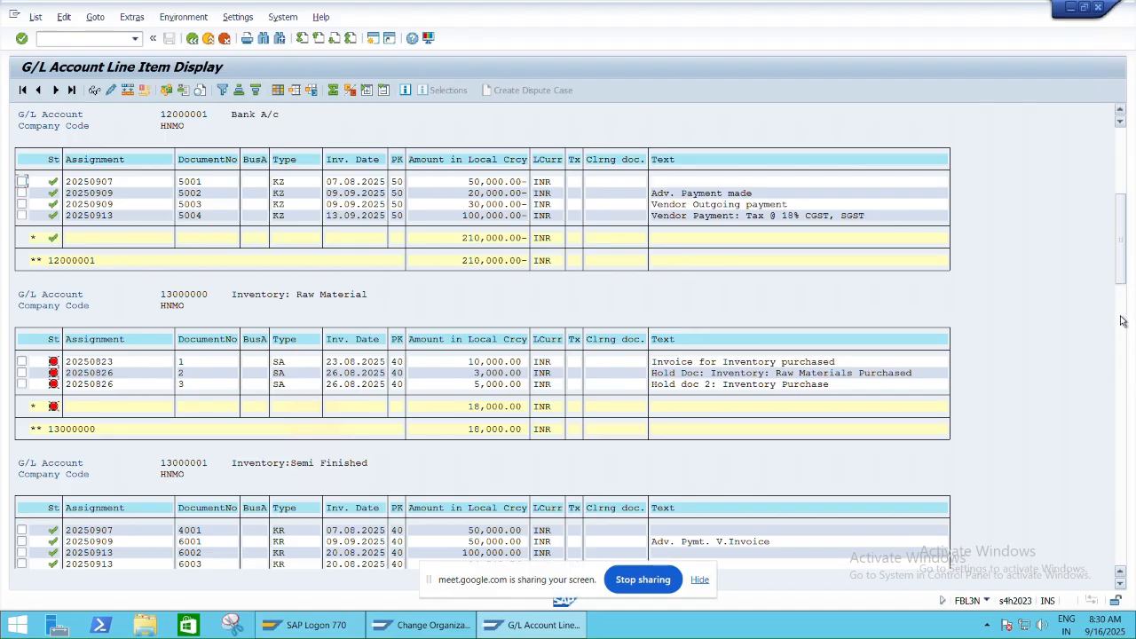
{"action": "left_click_drag", "start_coordinate": [1121, 250], "coordinate": [1121, 437]}
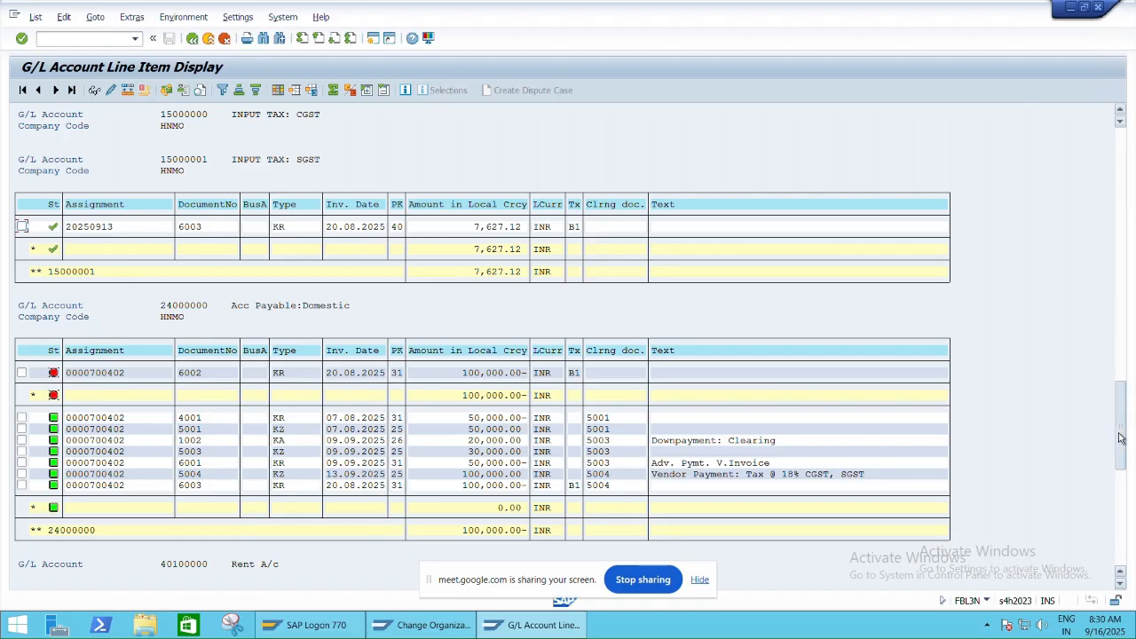
{"action": "left_click_drag", "start_coordinate": [1120, 437], "coordinate": [1118, 489]}
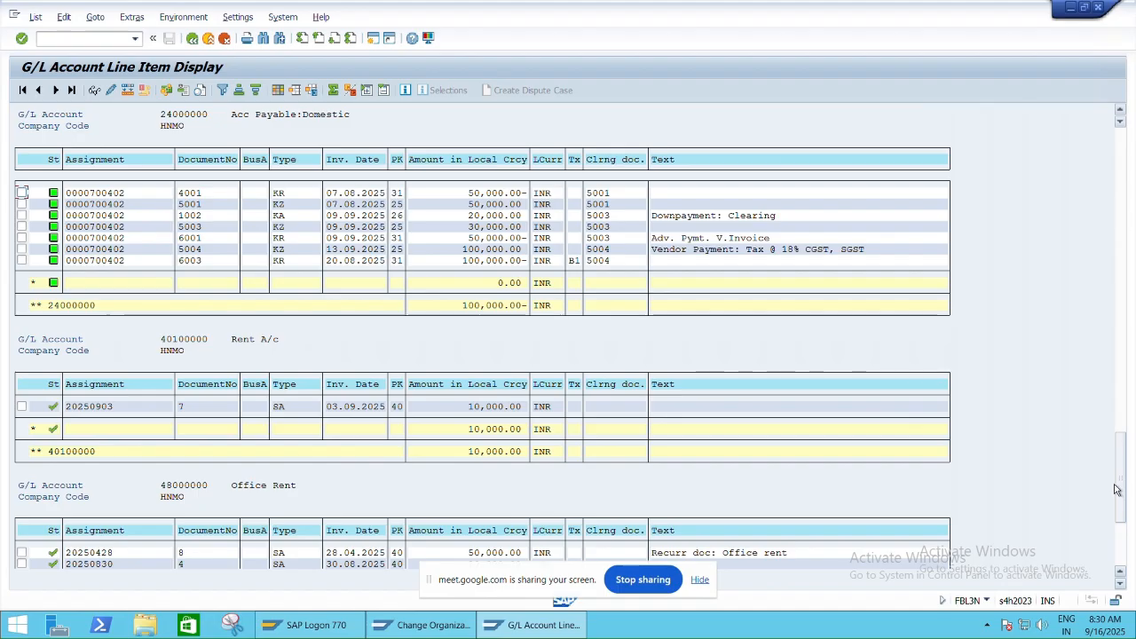
Open transaction F-53 for outgoing payments and set the invoice date to 09.09.2025.
{"action": "left_click_drag", "start_coordinate": [1116, 489], "coordinate": [1121, 423]}
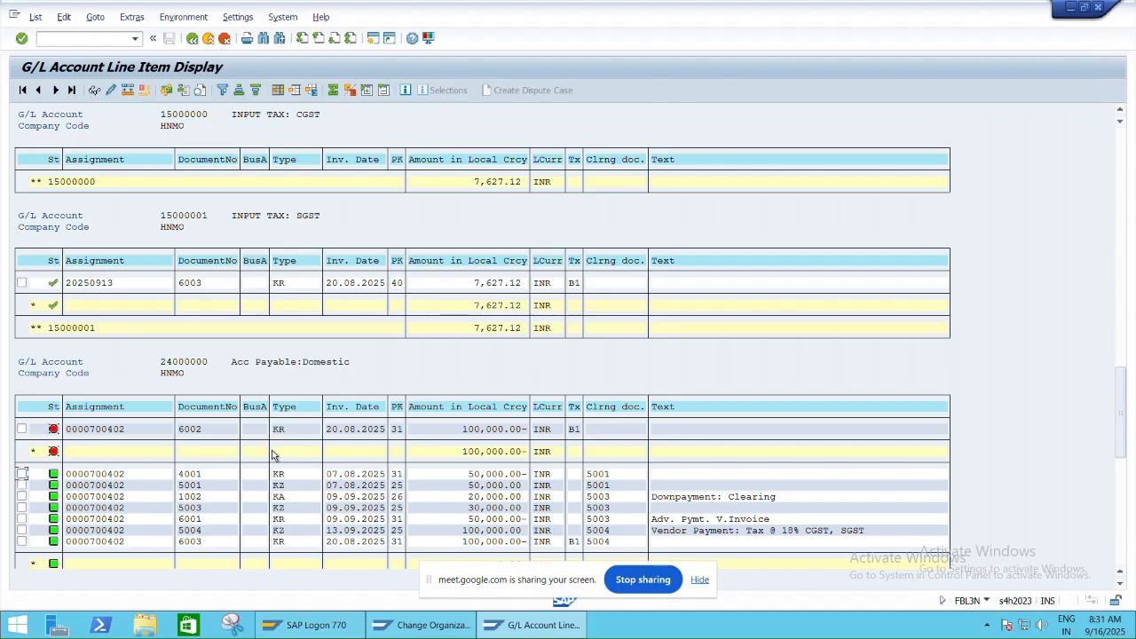
{"action": "left_click", "coordinate": [69, 38]}
{"action": "type", "text": "/NF-53"}
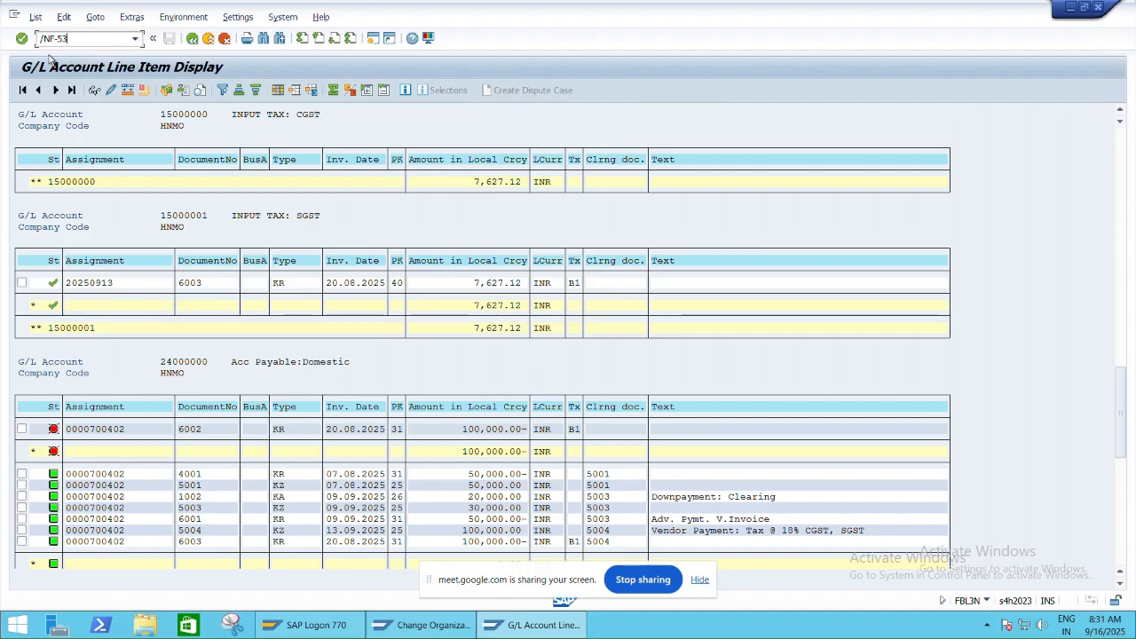
{"action": "key", "text": "Return"}
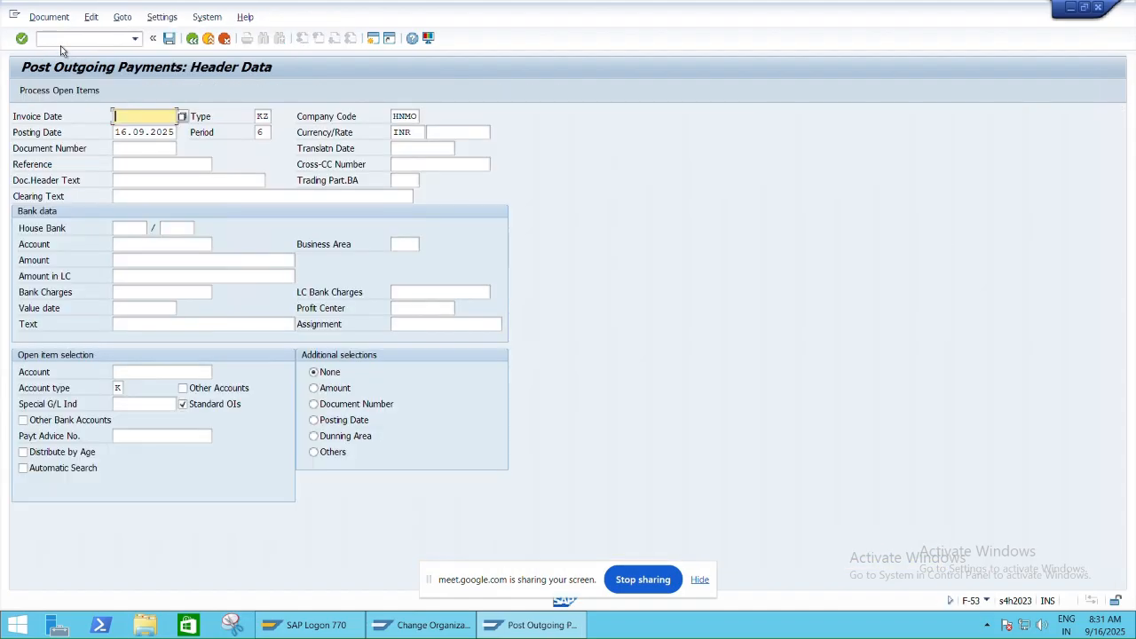
{"action": "left_click", "coordinate": [151, 113]}
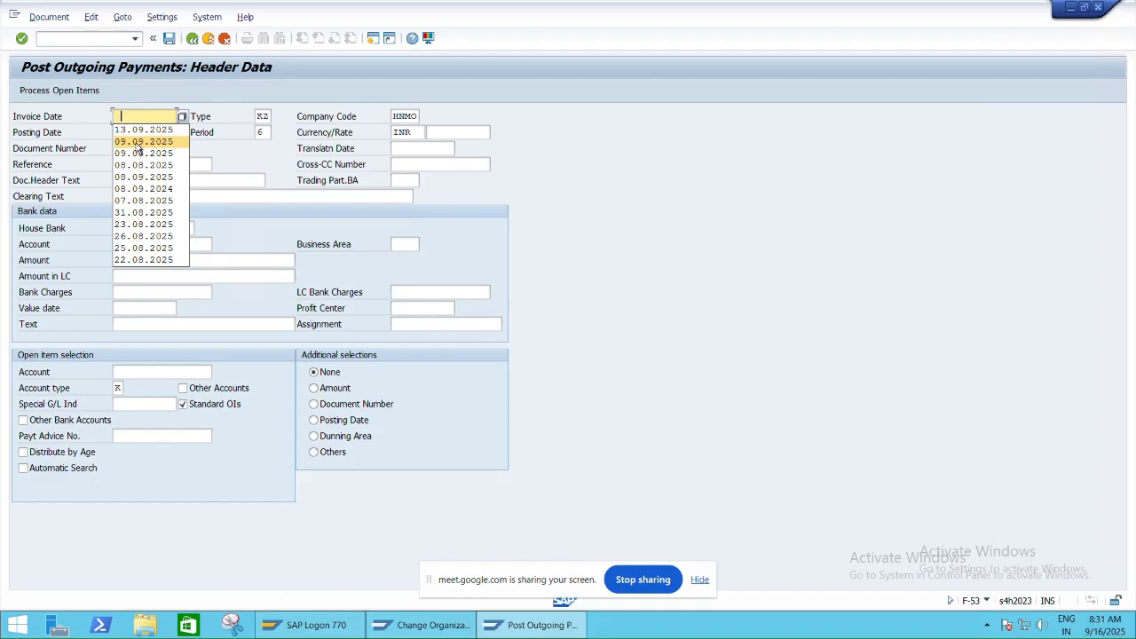
{"action": "left_click", "coordinate": [139, 142]}
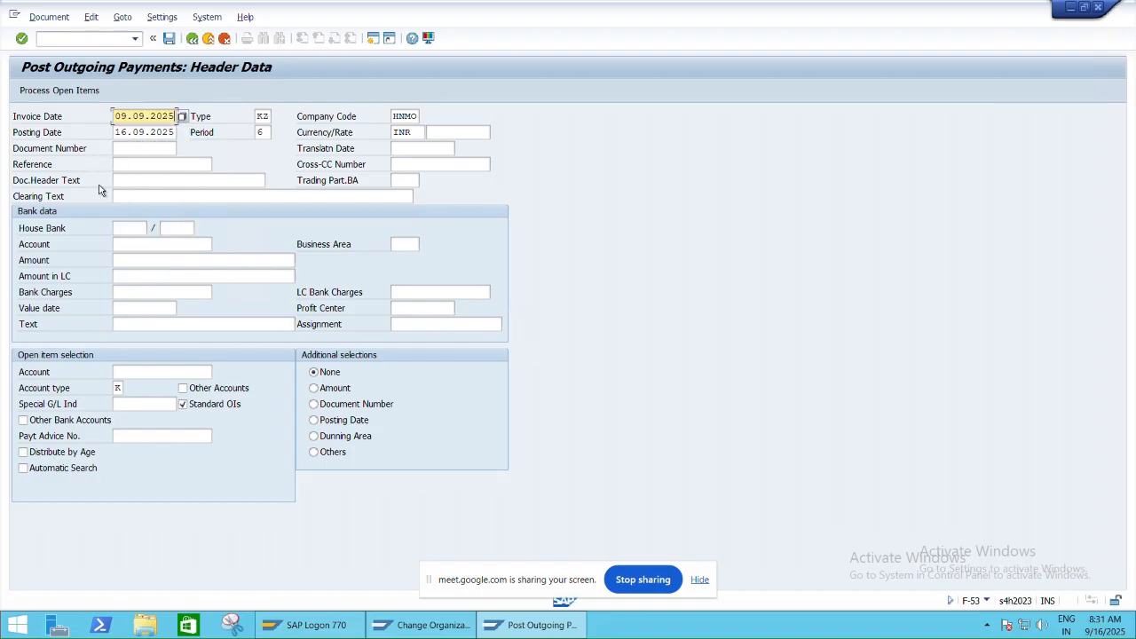
Enter "Adv Payment to Vendor" as the clearing text and reuse it as the bank data text.
{"action": "left_click", "coordinate": [129, 196]}
{"action": "type", "text": "Ad"}
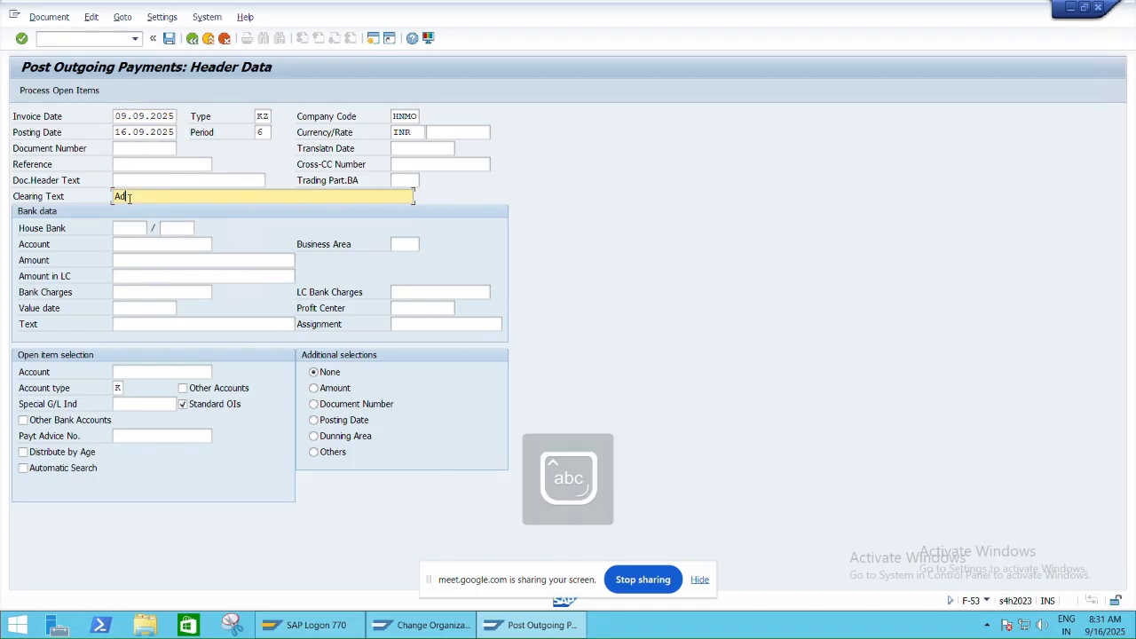
{"action": "type", "text": "v Payment to Vendor"}
{"action": "key", "text": "ctrl+a"}
{"action": "key", "text": "ctrl+c"}
{"action": "left_click", "coordinate": [130, 197]}
{"action": "left_click", "coordinate": [153, 324]}
{"action": "key", "text": "ctrl+v"}
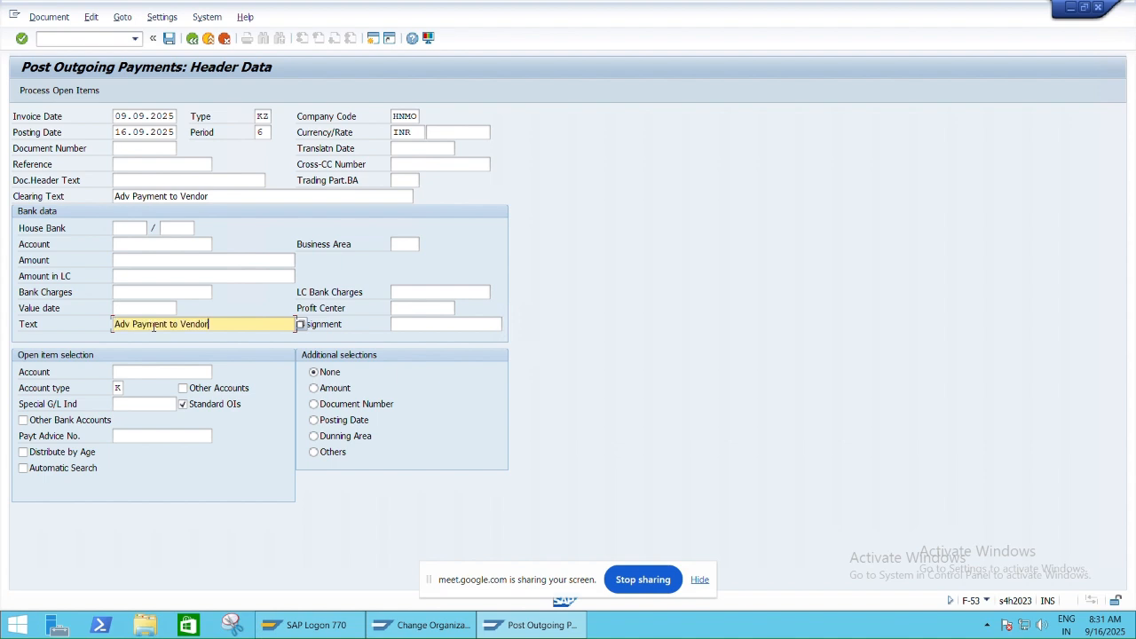
List the G/L accounts of company code HNMO for the payment's bank data account.
{"action": "left_click", "coordinate": [135, 244]}
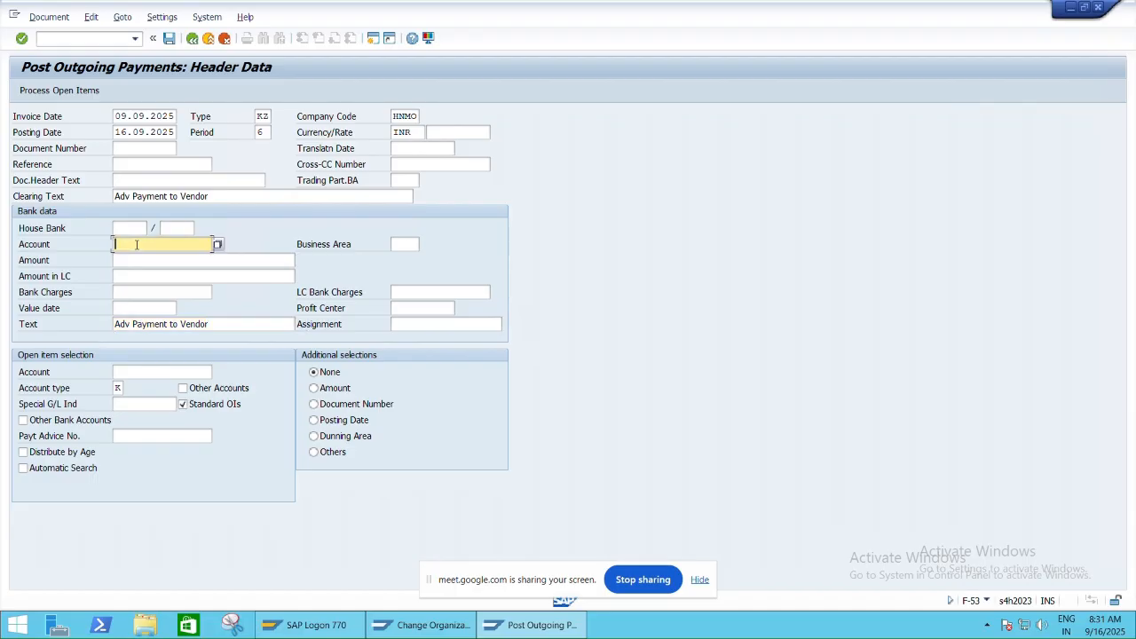
{"action": "left_click", "coordinate": [218, 245]}
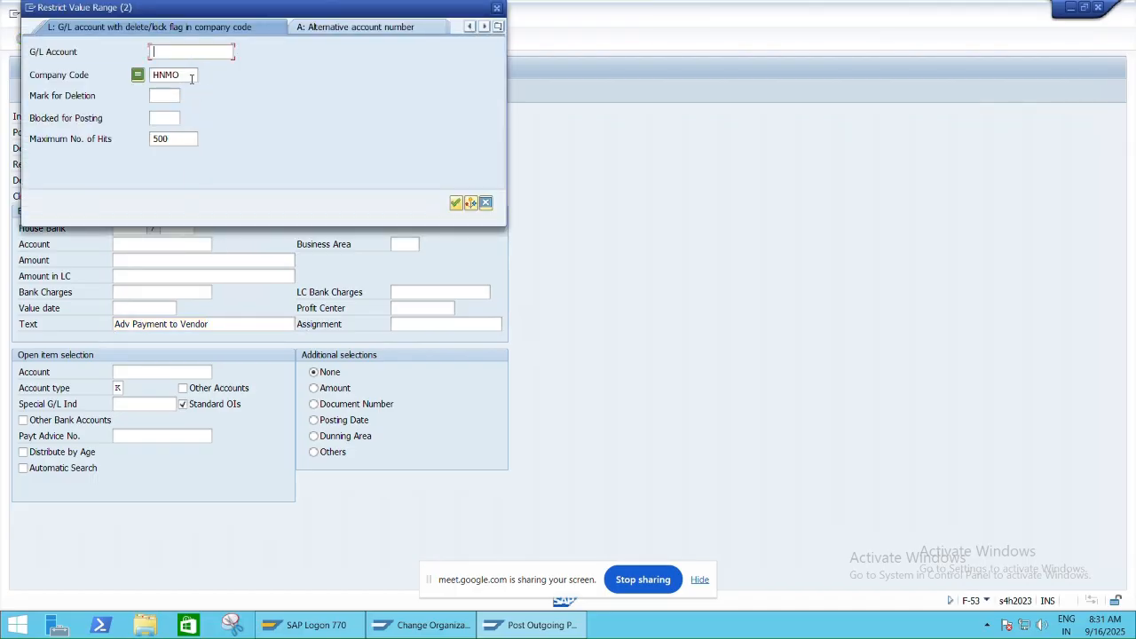
{"action": "left_click", "coordinate": [190, 76]}
{"action": "key", "text": "Return"}
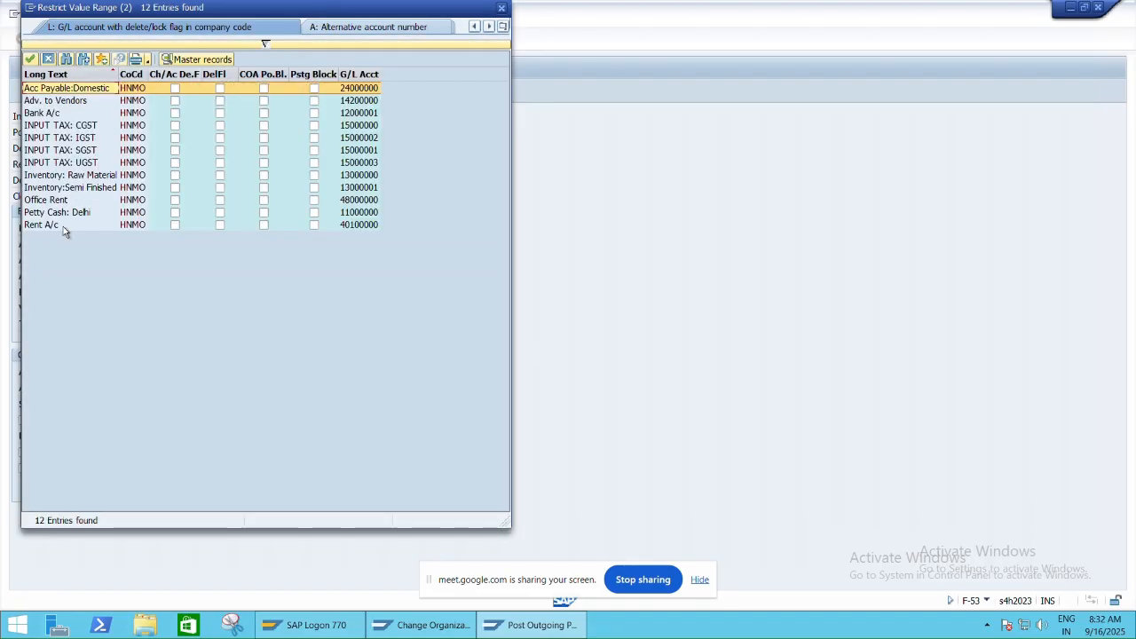
Open an additional SAP session from the business partner record, then return to the G/L account list of the outgoing payment.
{"action": "key", "text": "alt+Tab"}
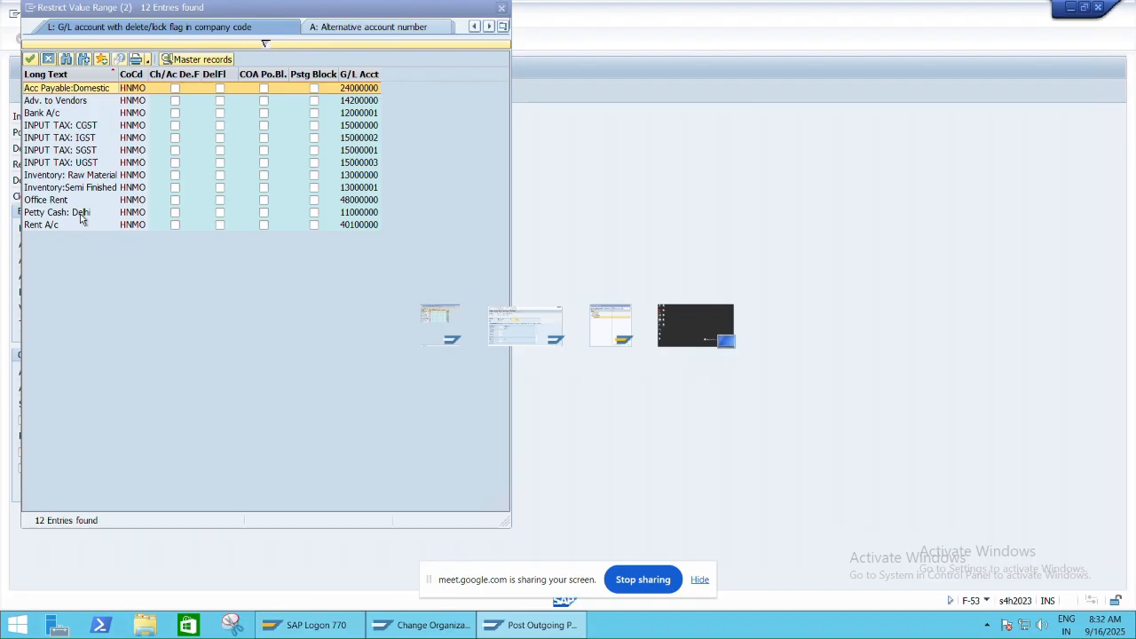
{"action": "key", "text": "alt+Tab"}
{"action": "key", "text": "alt+Tab"}
{"action": "key", "text": "alt+Tab"}
{"action": "key", "text": "alt+Tab"}
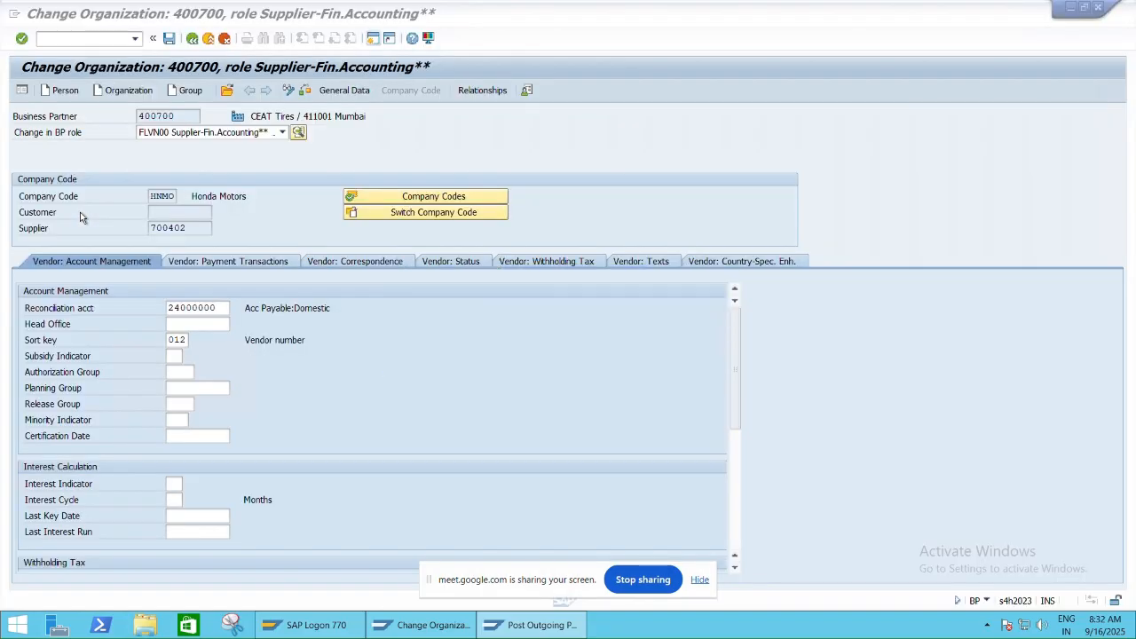
{"action": "left_click", "coordinate": [371, 41]}
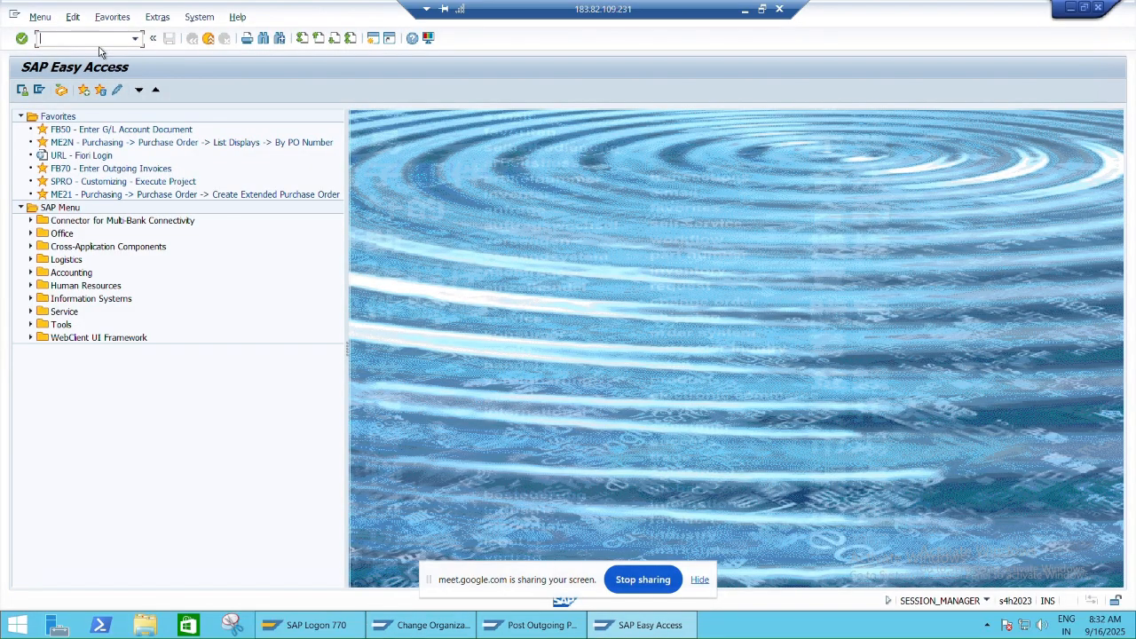
{"action": "key", "text": "alt+Tab"}
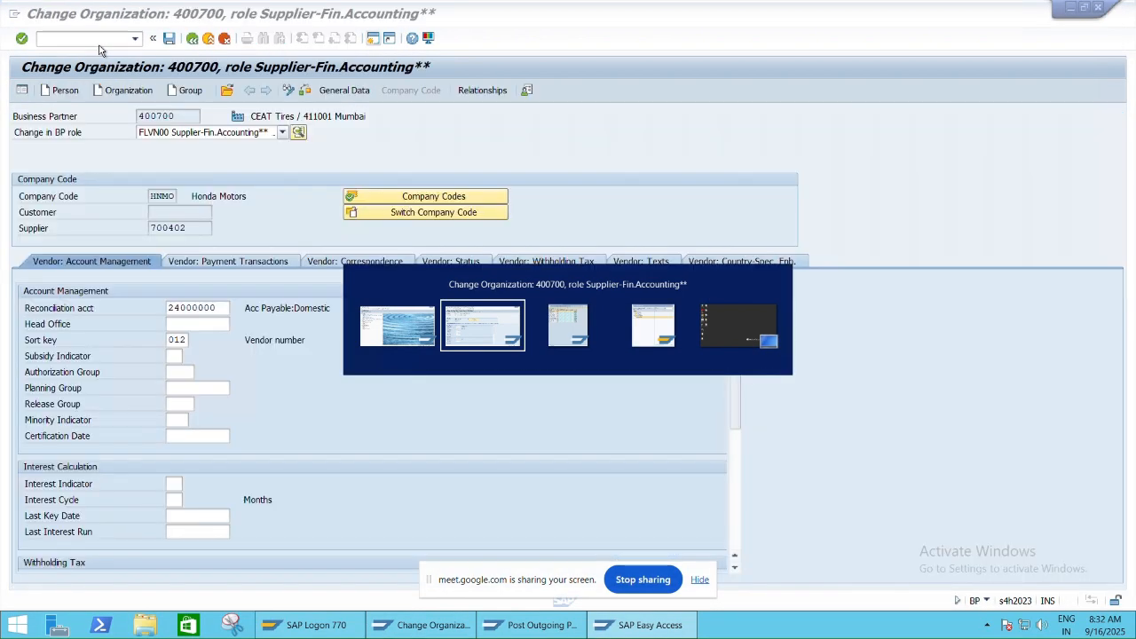
{"action": "key", "text": "alt+Tab"}
{"action": "key", "text": "alt+Tab"}
{"action": "key", "text": "alt+Tab"}
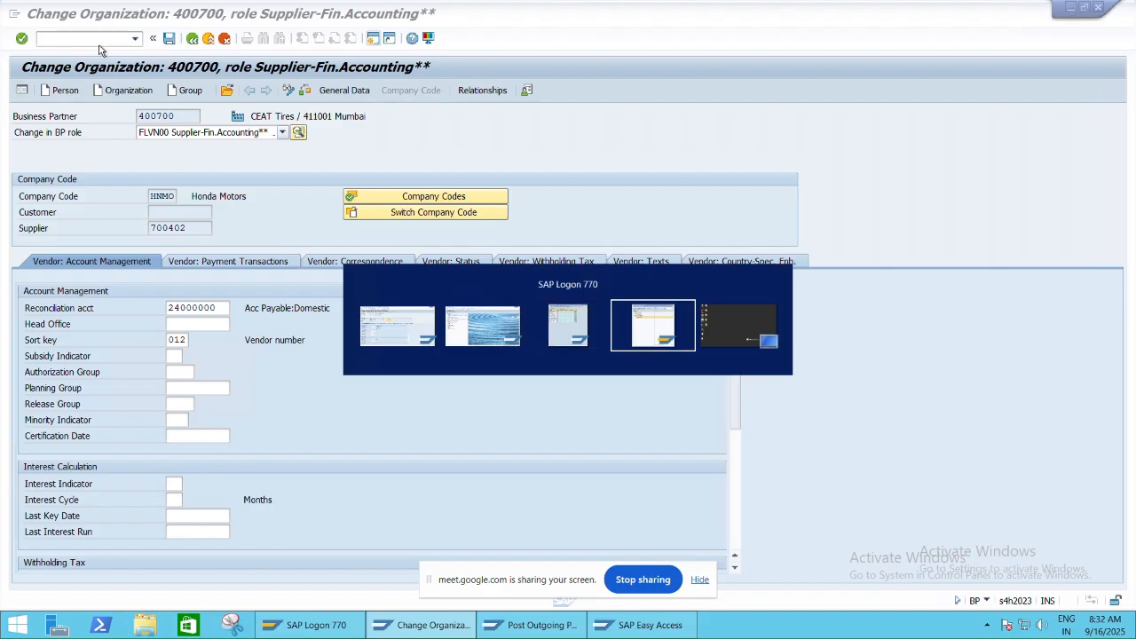
{"action": "key", "text": "alt+Tab"}
{"action": "key", "text": "alt+Tab"}
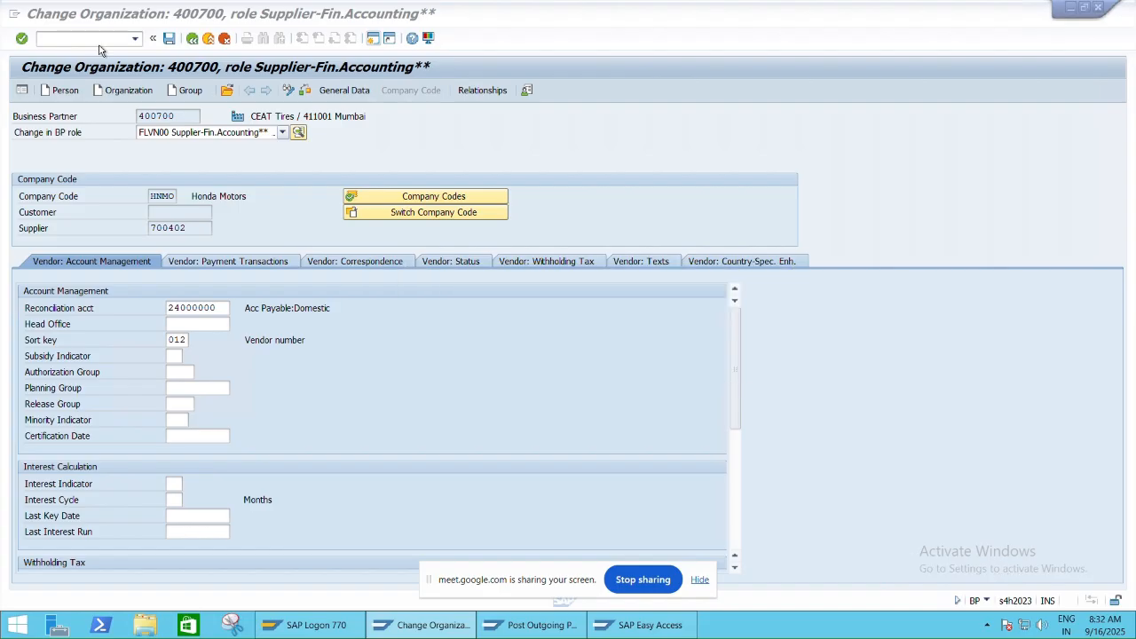
{"action": "key", "text": "alt+Tab"}
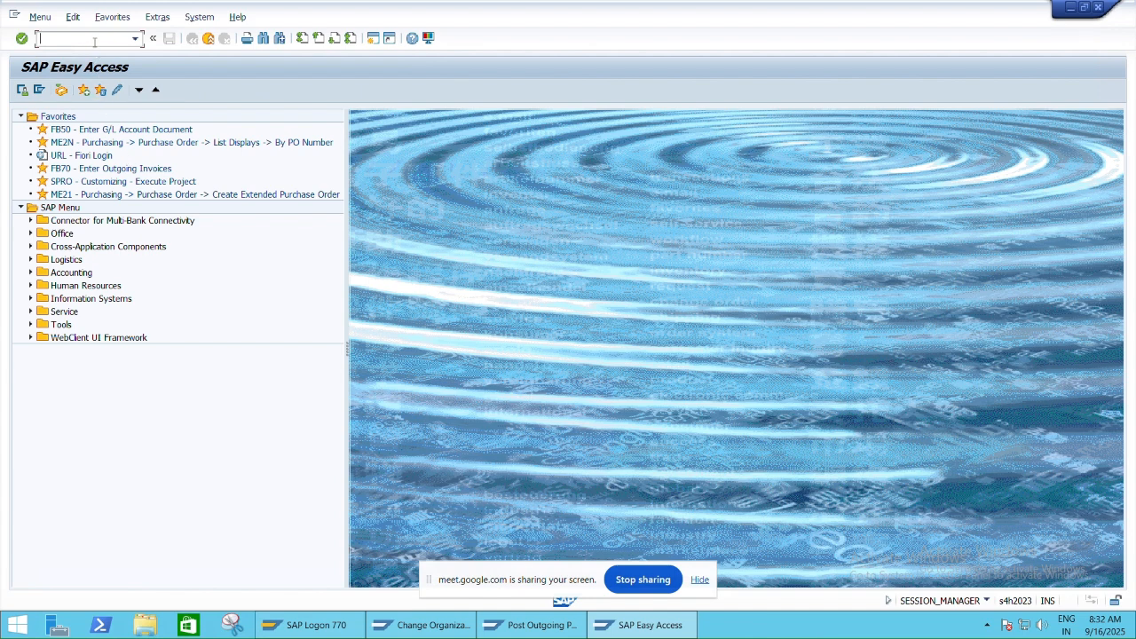
{"action": "key", "text": "alt+Tab"}
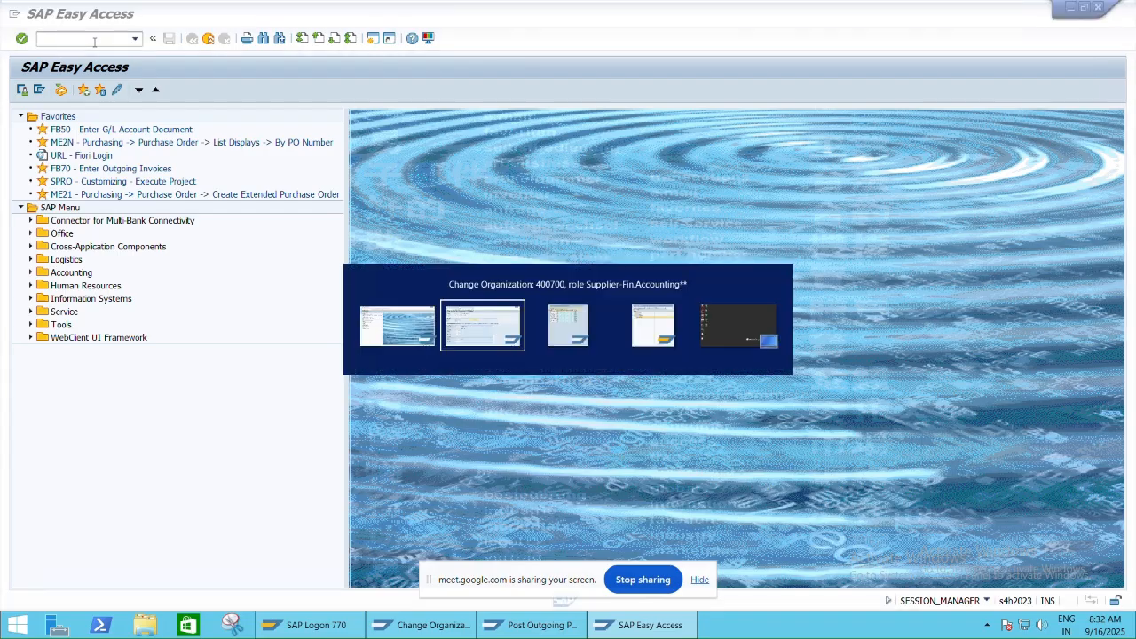
{"action": "key", "text": "alt+Tab"}
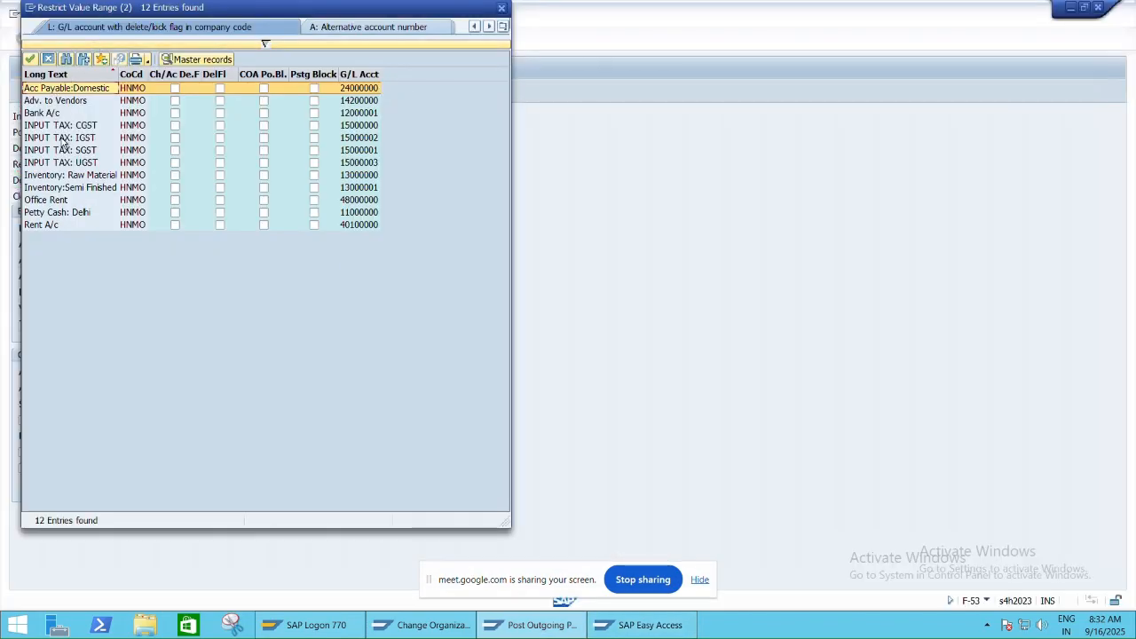
Choose Petty Cash: Delhi as the payment account and set the amount to 100000.
{"action": "double_click", "coordinate": [51, 213]}
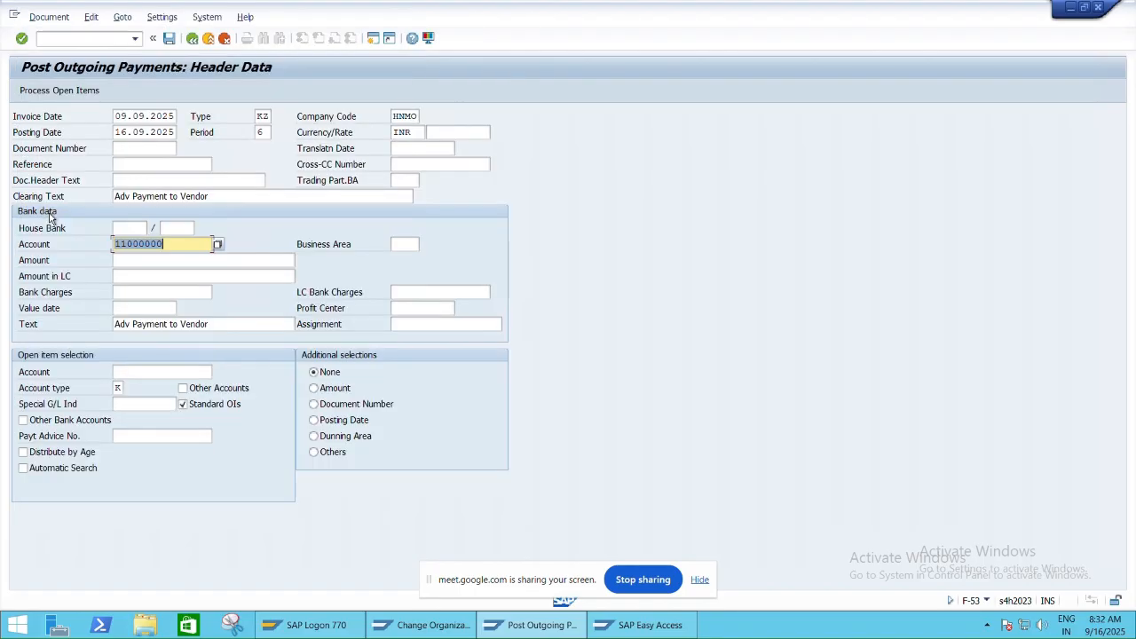
{"action": "left_click", "coordinate": [165, 261]}
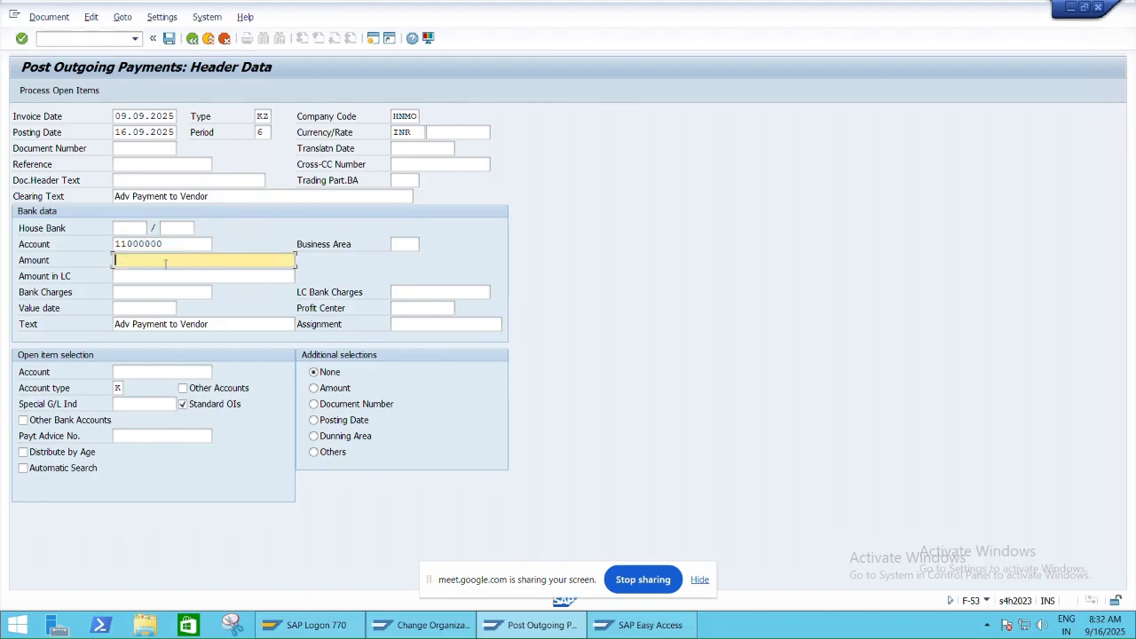
{"action": "type", "text": "10000"}
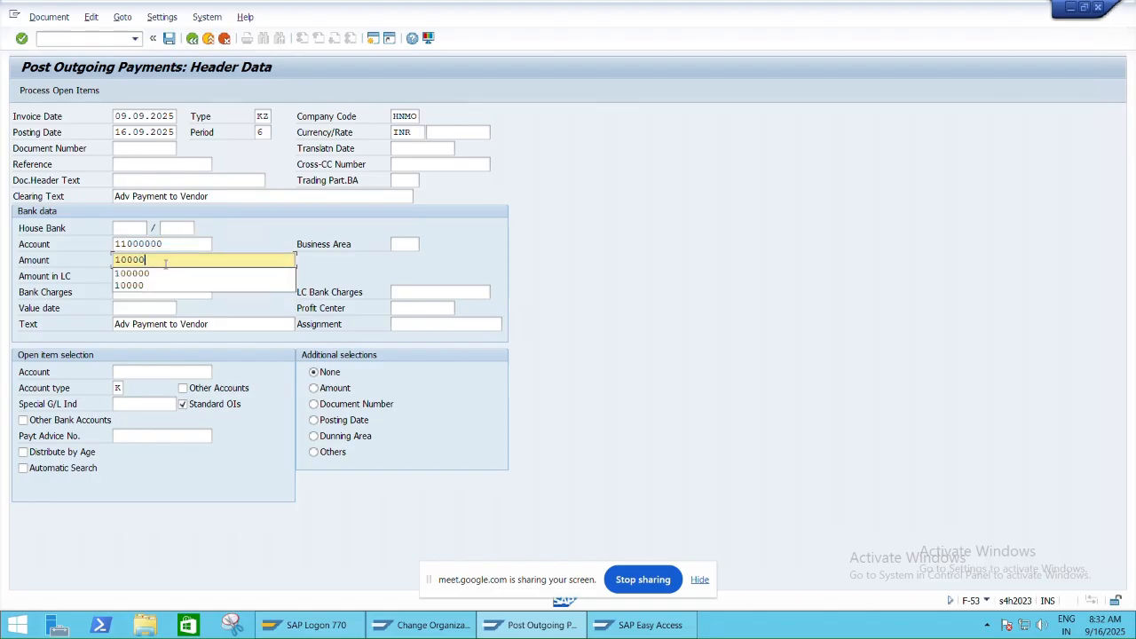
{"action": "key", "text": "Return"}
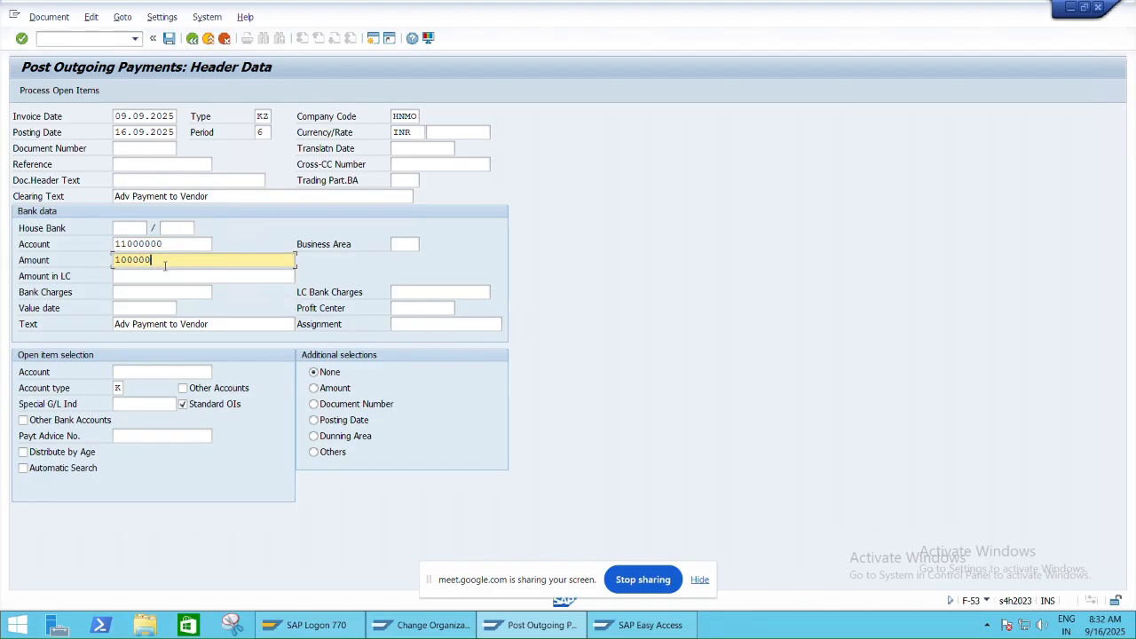
Look up the suppliers of company code HNMO and choose CEAT Tires as the open item account.
{"action": "left_click", "coordinate": [131, 374]}
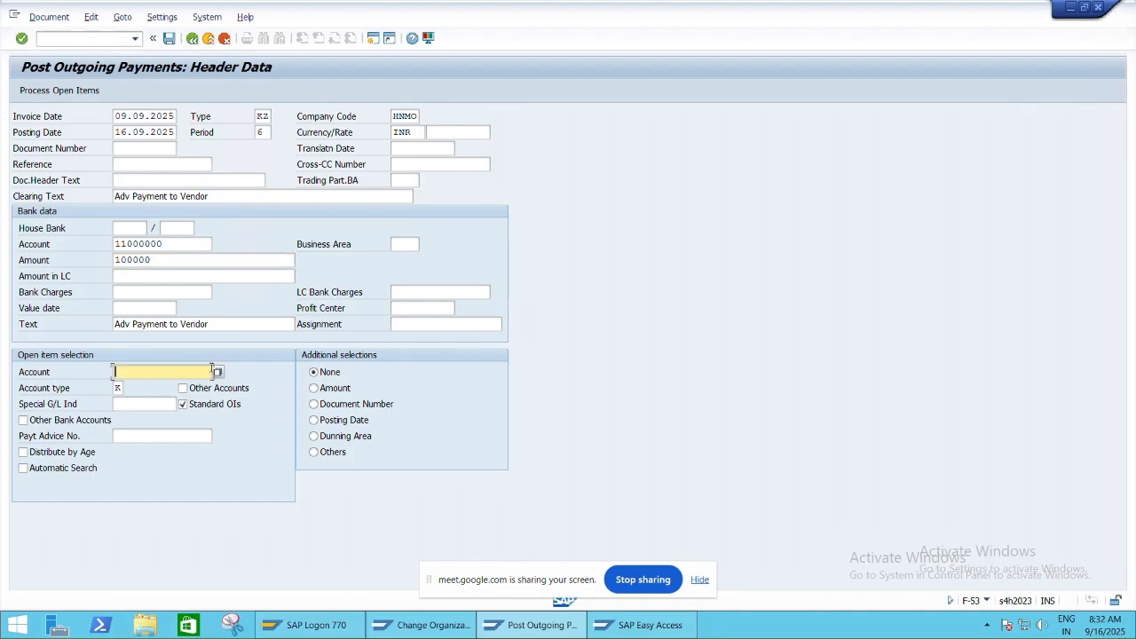
{"action": "left_click", "coordinate": [217, 372]}
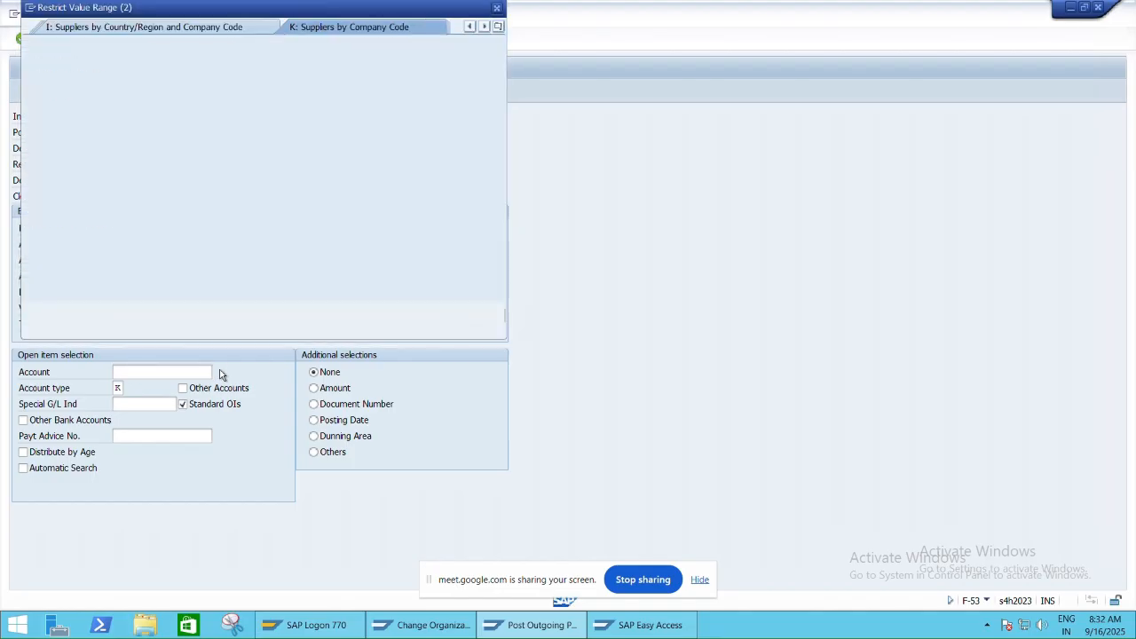
{"action": "left_click", "coordinate": [189, 182]}
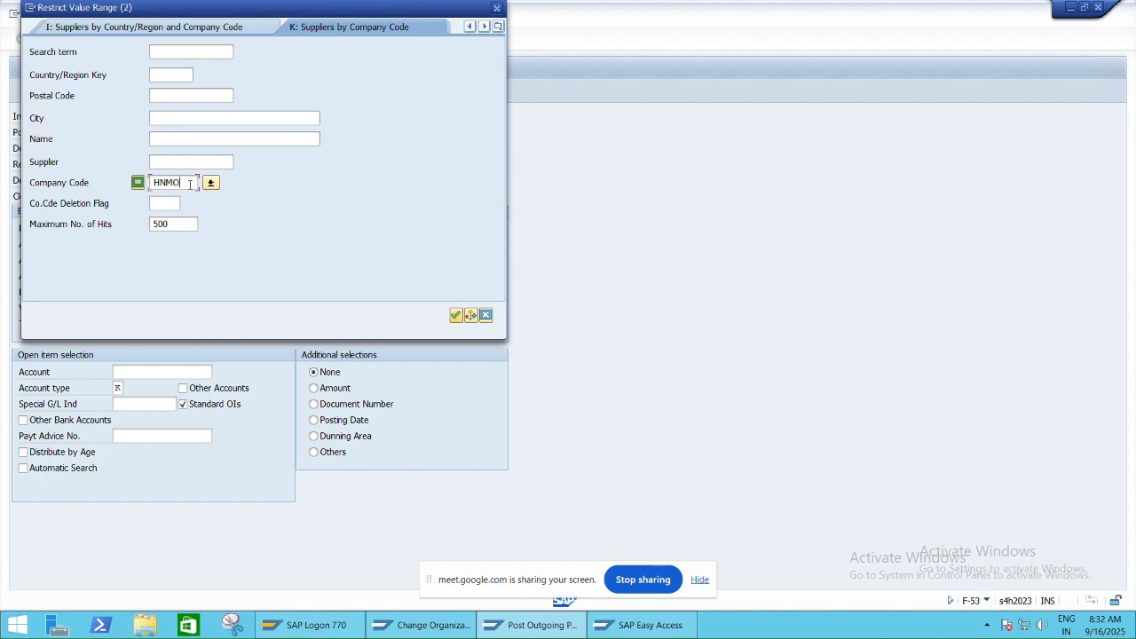
{"action": "key", "text": "Return"}
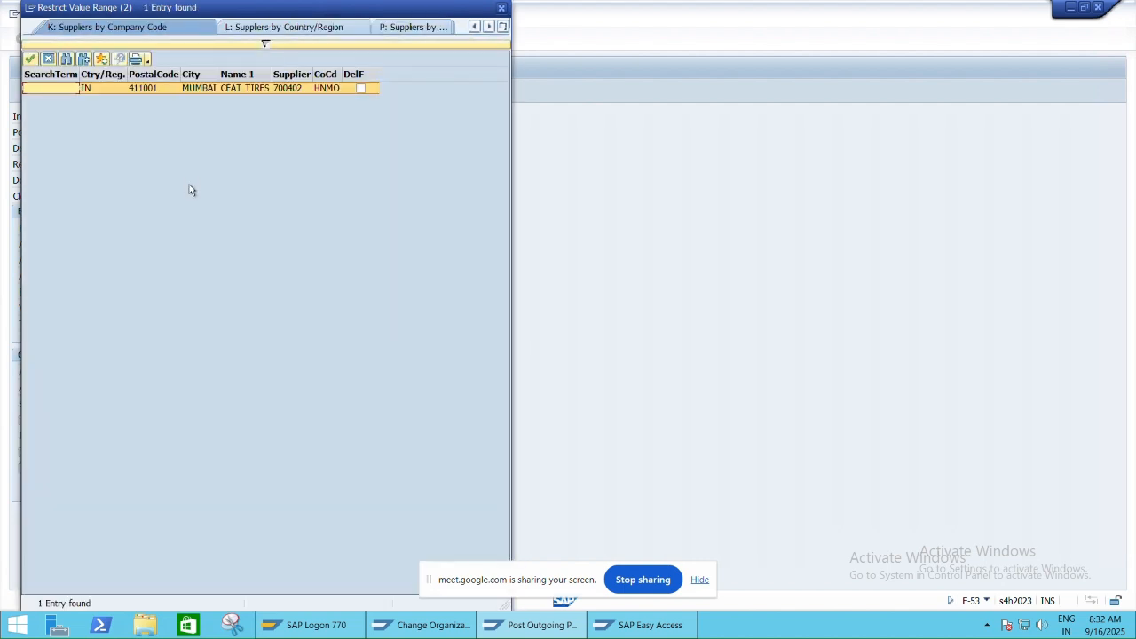
{"action": "left_click_drag", "start_coordinate": [349, 12], "coordinate": [295, 12]}
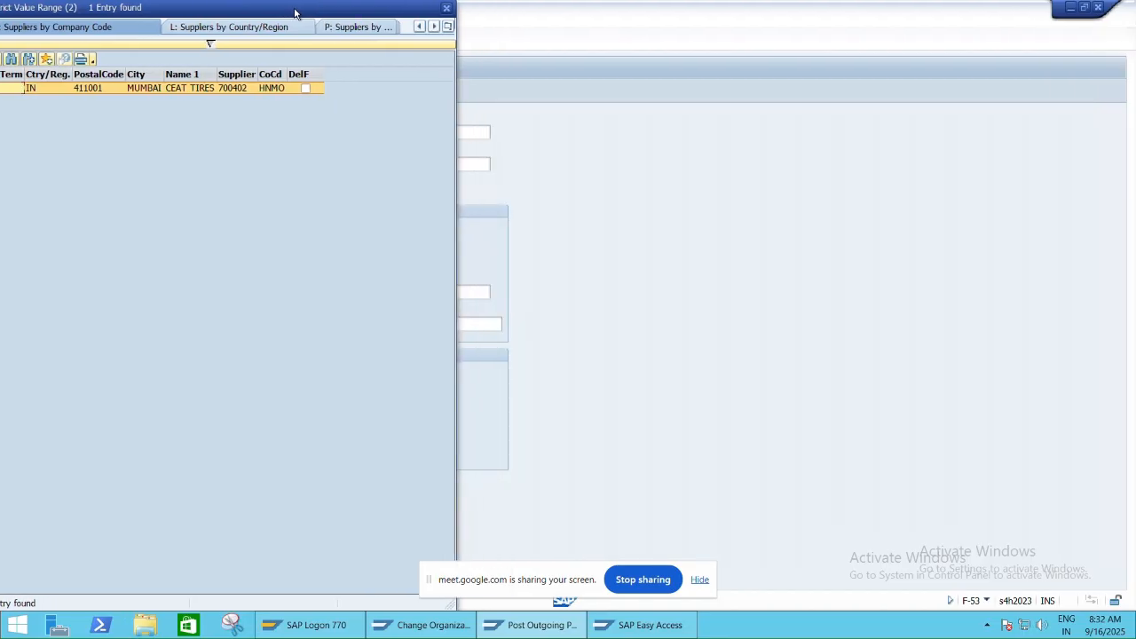
{"action": "double_click", "coordinate": [189, 92]}
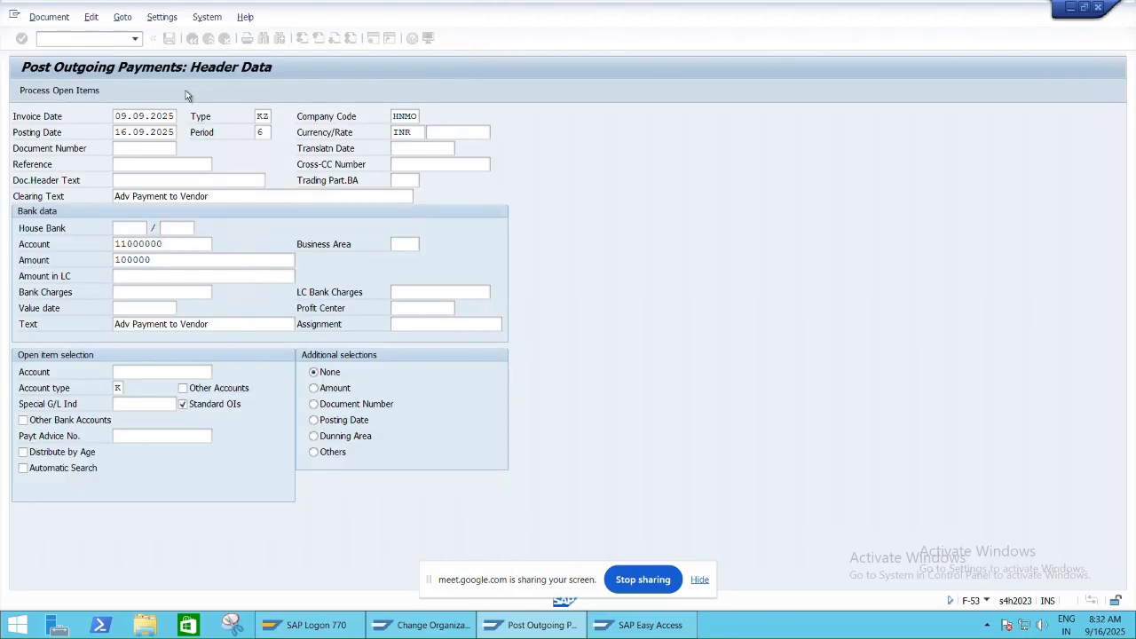
Process the supplier's open items and post the outgoing payment.
{"action": "left_click", "coordinate": [44, 96]}
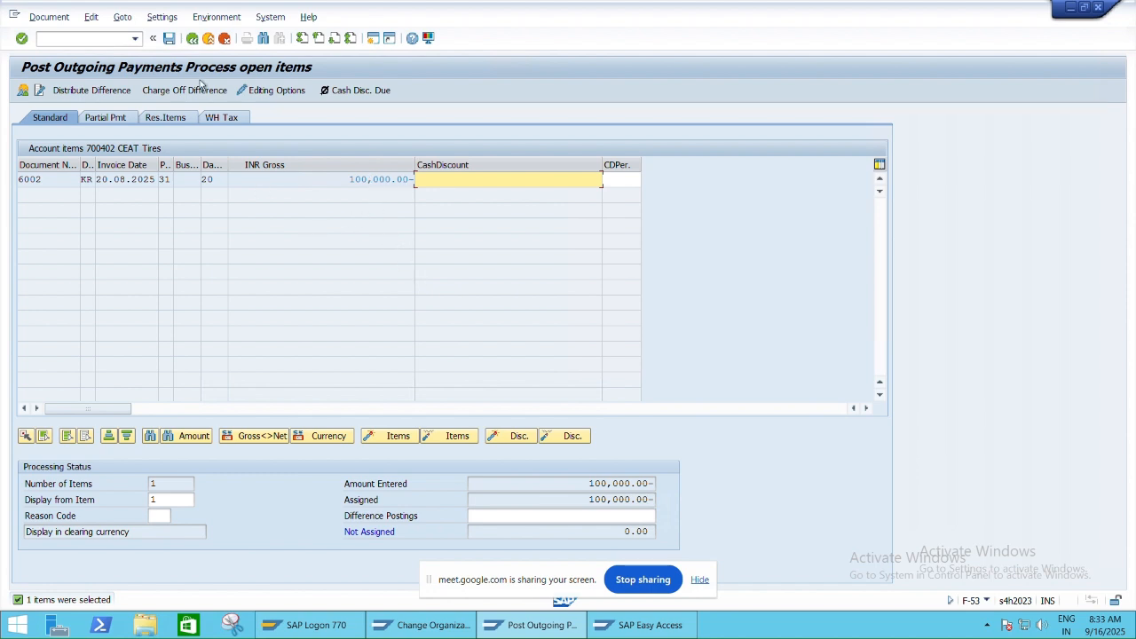
{"action": "left_click", "coordinate": [167, 39]}
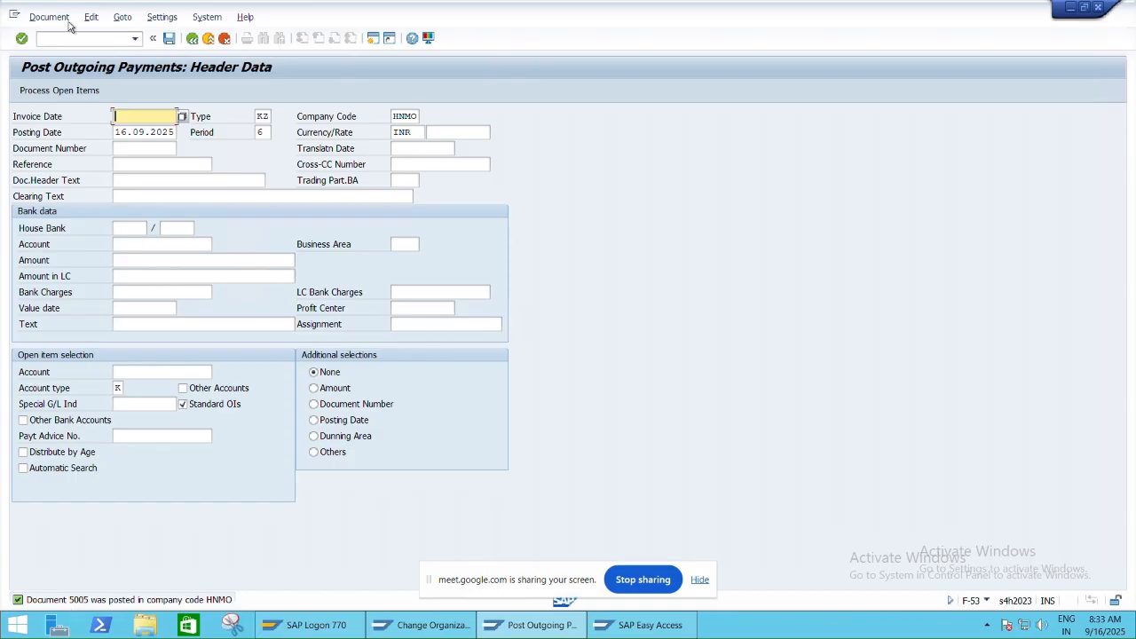
In the additional session, run FBL3N to display all G/L account line items of company code HNMO.
{"action": "key", "text": "alt+Tab"}
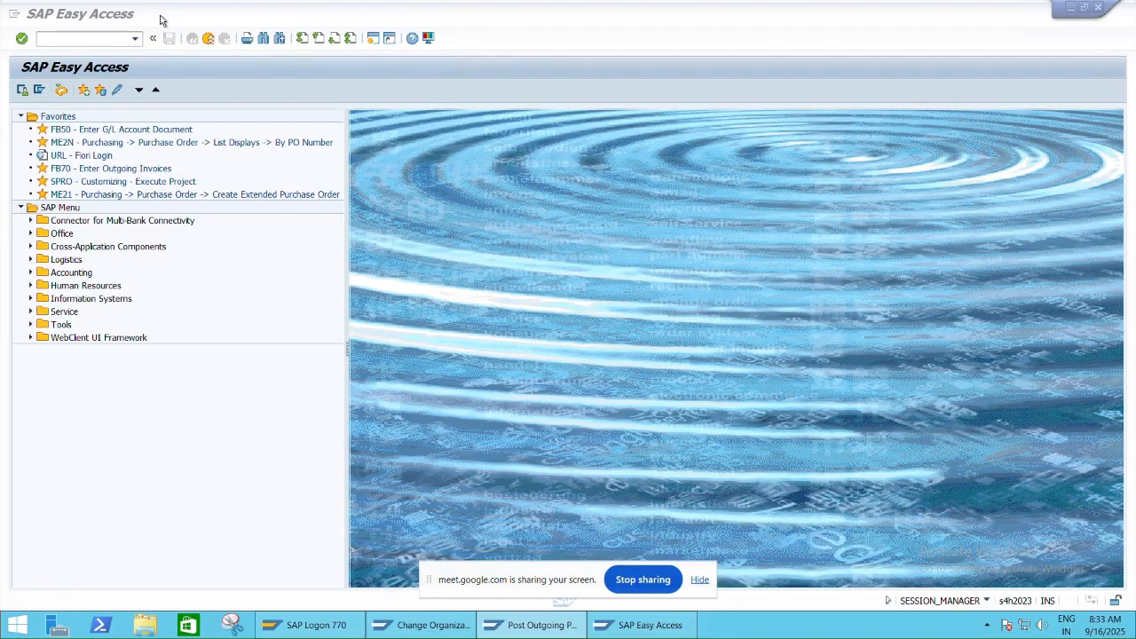
{"action": "type", "text": "fbl3n"}
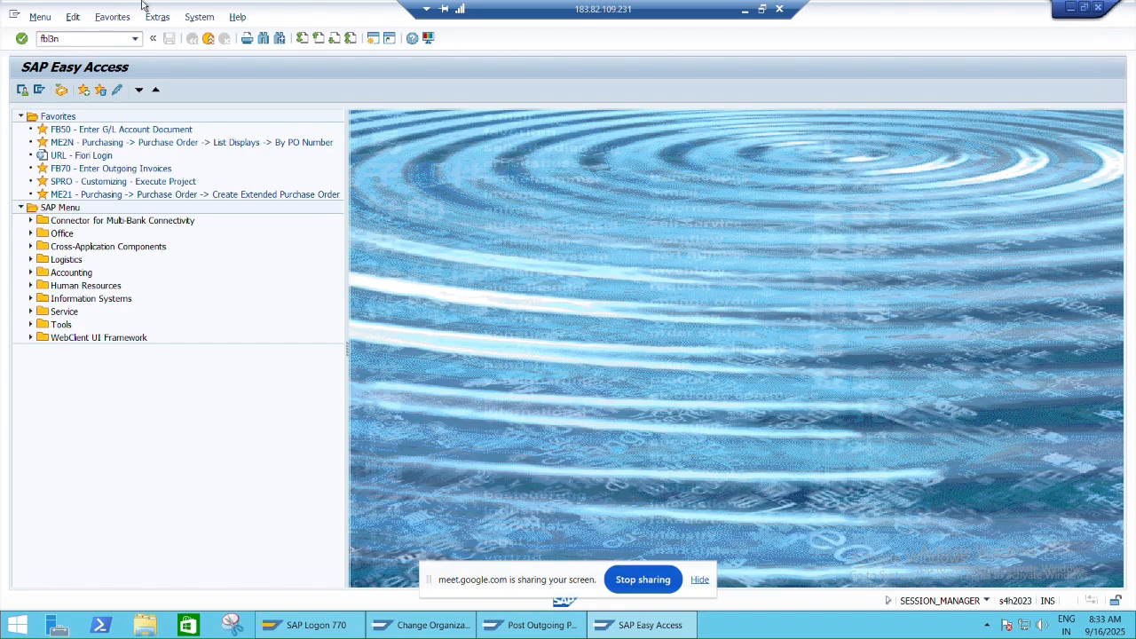
{"action": "key", "text": "Return"}
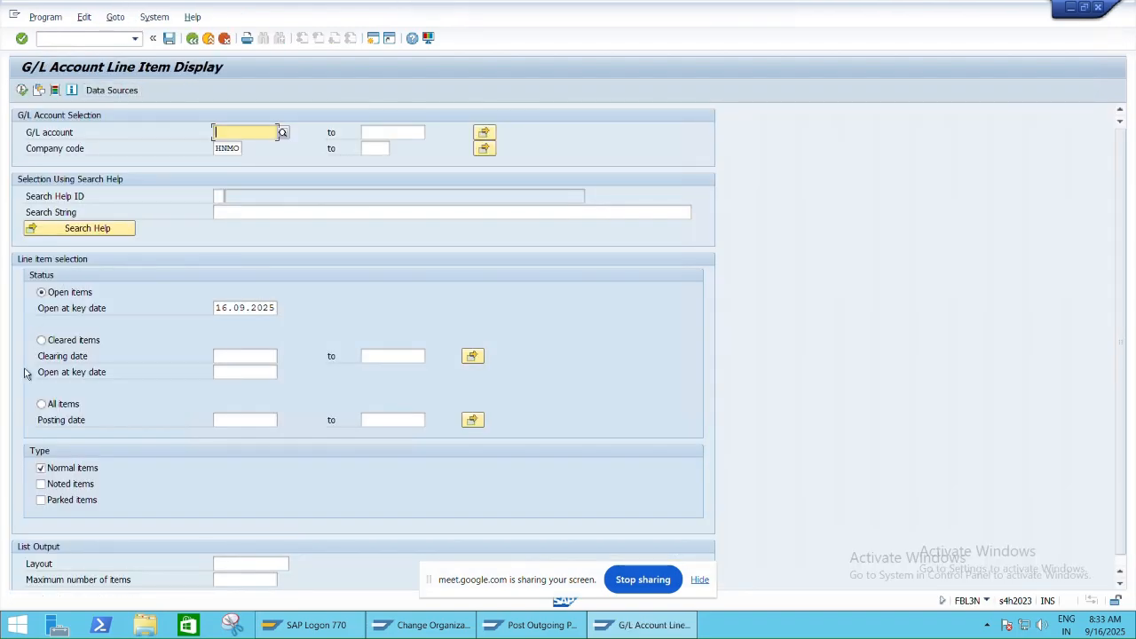
{"action": "left_click", "coordinate": [42, 405]}
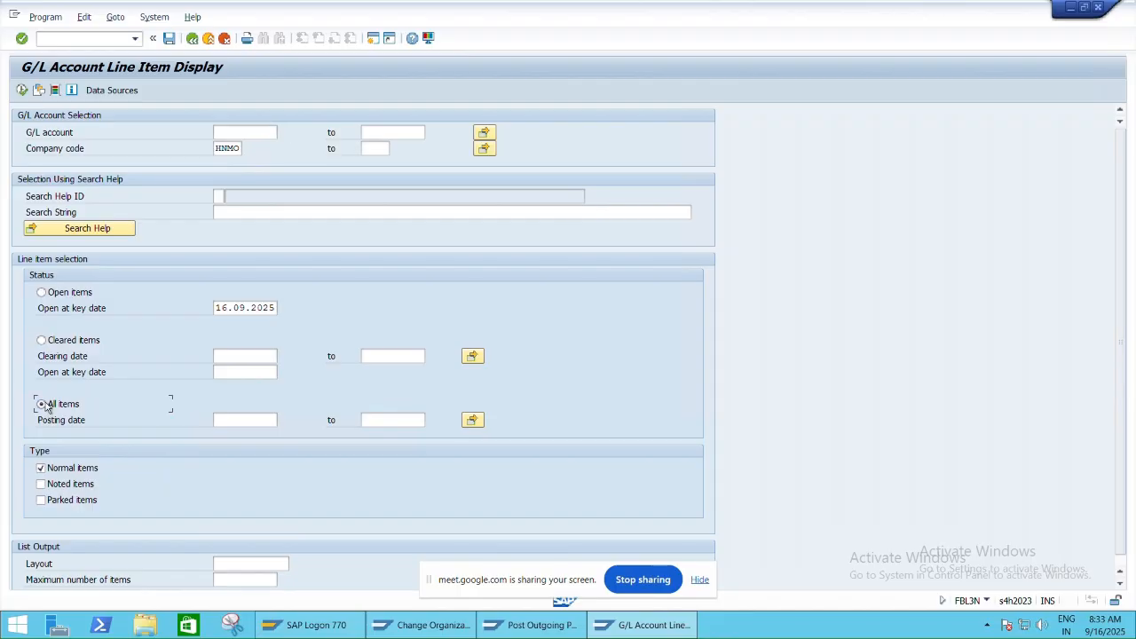
{"action": "left_click", "coordinate": [22, 90]}
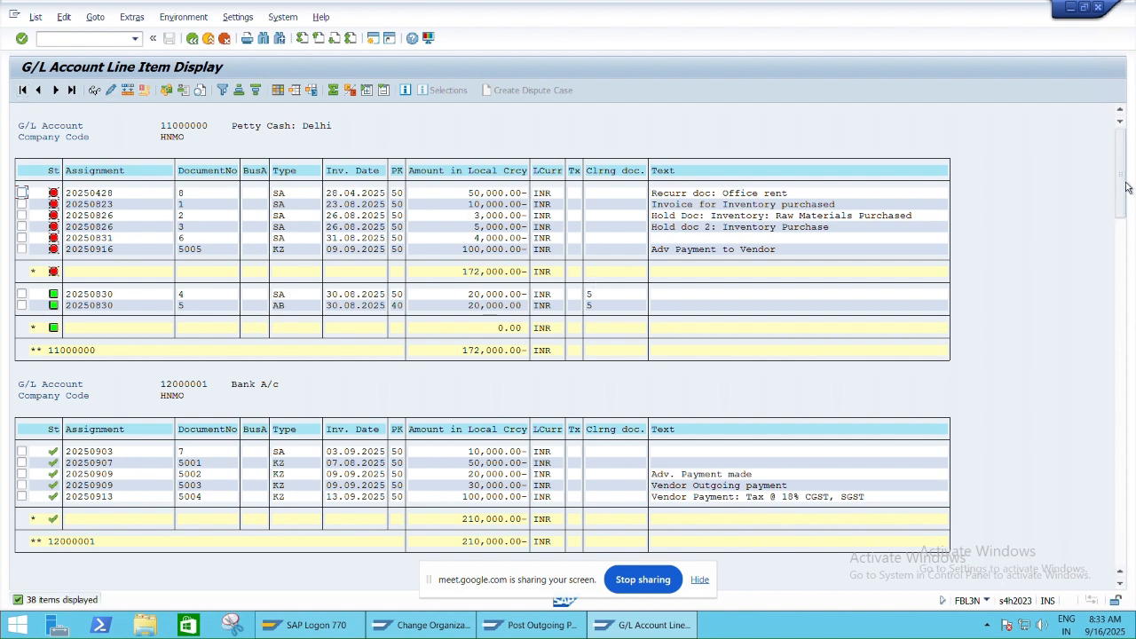
Review the G/L line items from Petty Cash: Delhi through inventory and input tax to Acc Payable:Domestic.
{"action": "left_click_drag", "start_coordinate": [1125, 187], "coordinate": [1124, 297]}
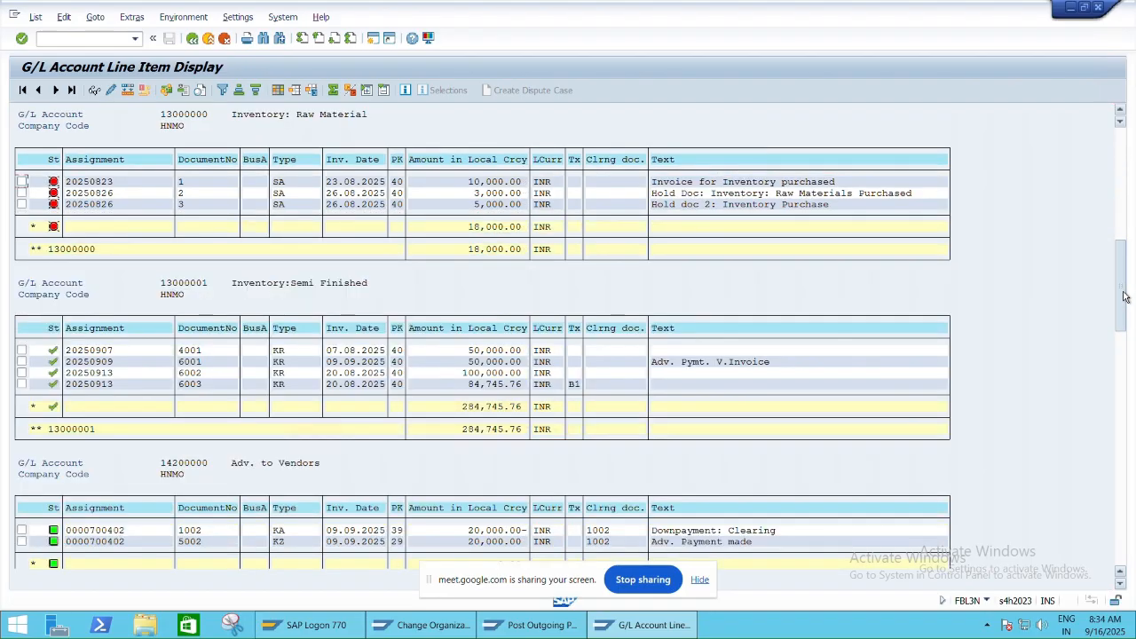
{"action": "left_click_drag", "start_coordinate": [1125, 297], "coordinate": [1129, 538]}
{"action": "key", "text": "super+Right"}
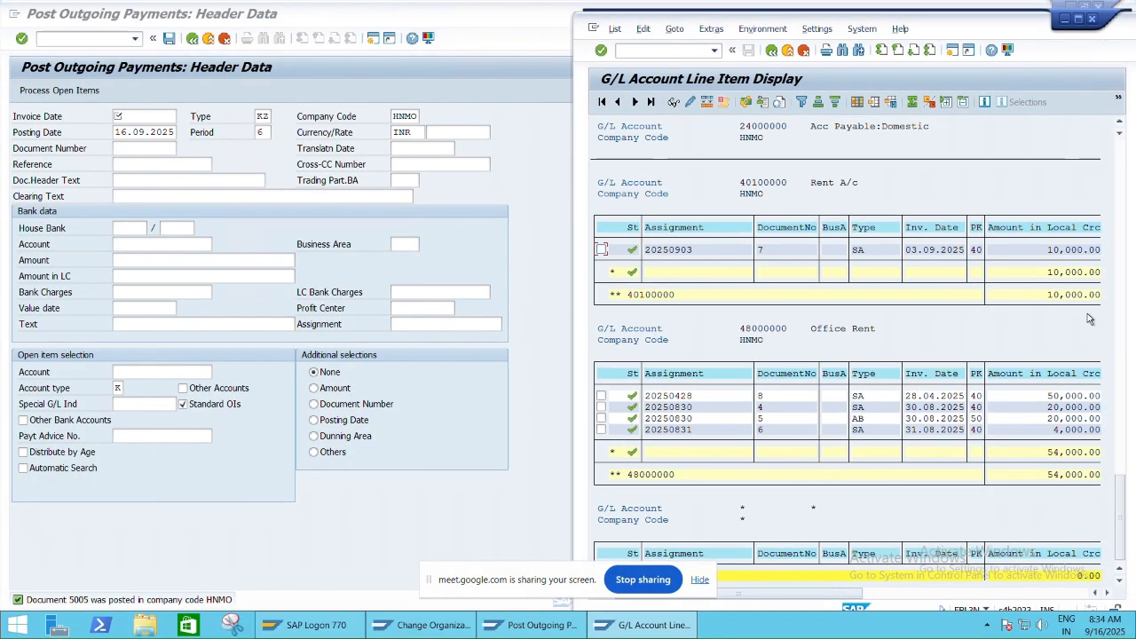
{"action": "left_click", "coordinate": [1075, 19]}
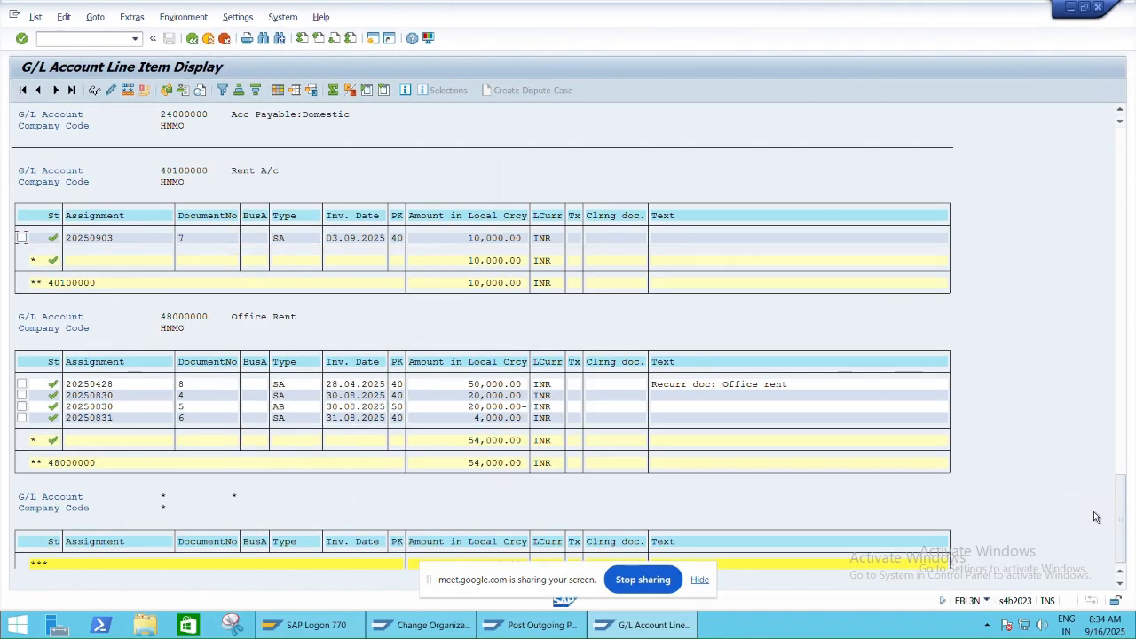
{"action": "left_click_drag", "start_coordinate": [1118, 520], "coordinate": [1120, 268]}
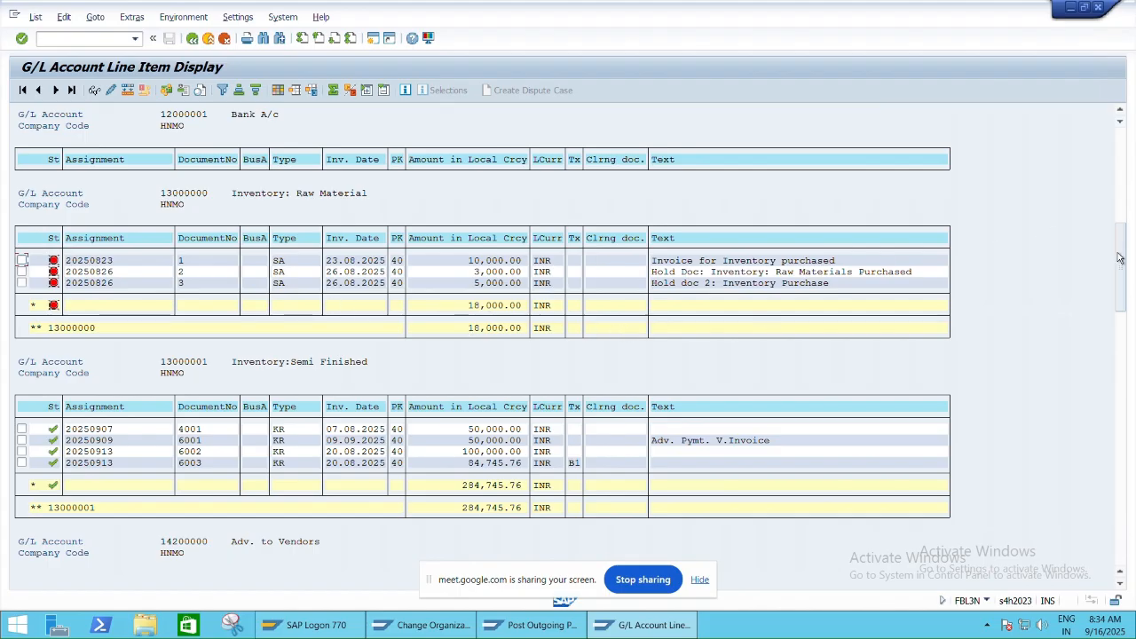
{"action": "left_click_drag", "start_coordinate": [1120, 267], "coordinate": [1119, 373]}
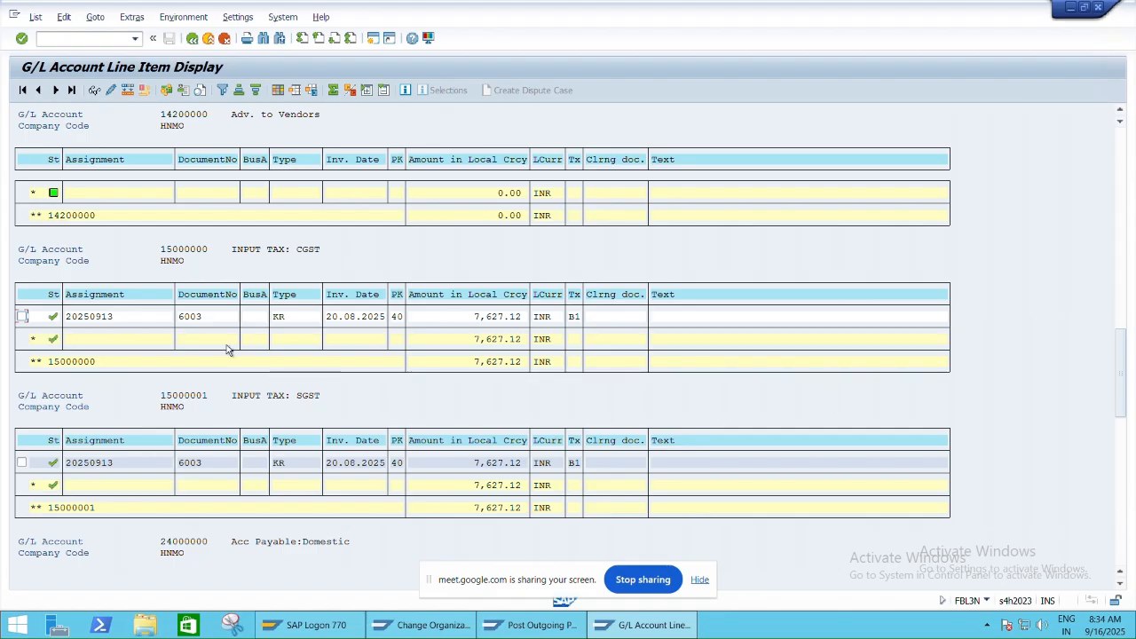
{"action": "left_click_drag", "start_coordinate": [1122, 393], "coordinate": [1128, 486]}
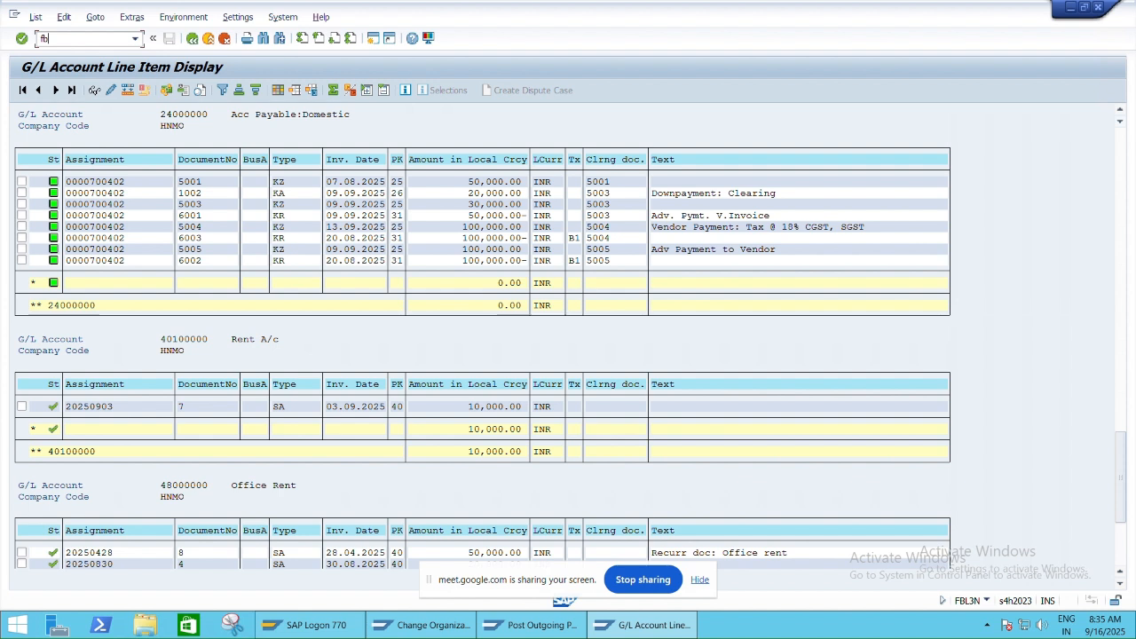
Run FBL1N to display all vendor line items of company code HNMO.
{"action": "key", "text": "Return"}
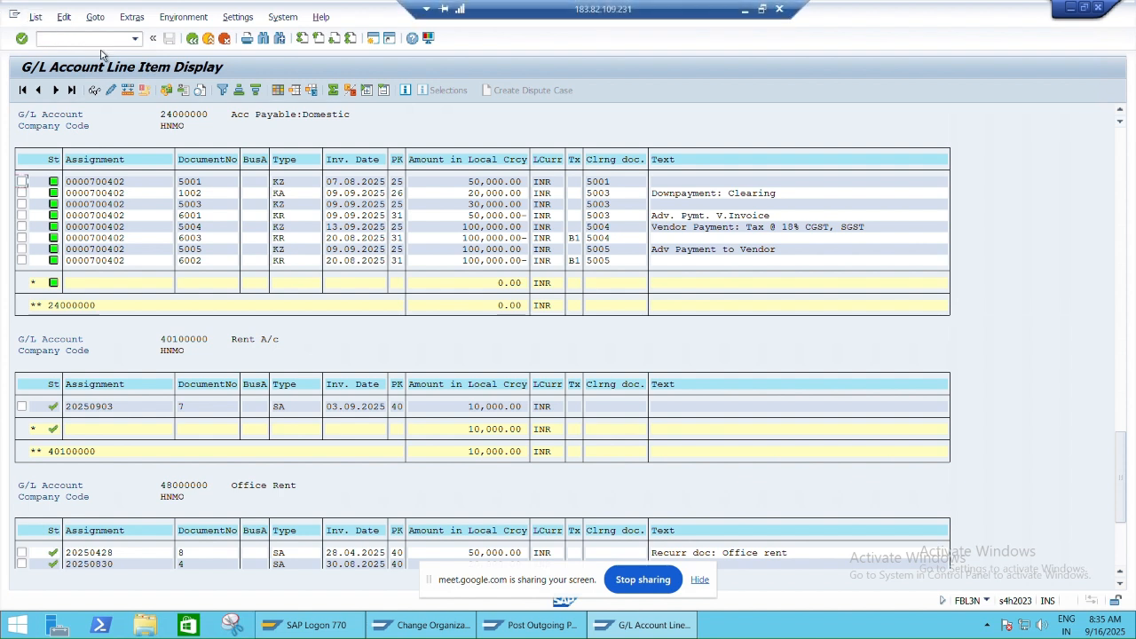
{"action": "key", "text": "Caps_Lock"}
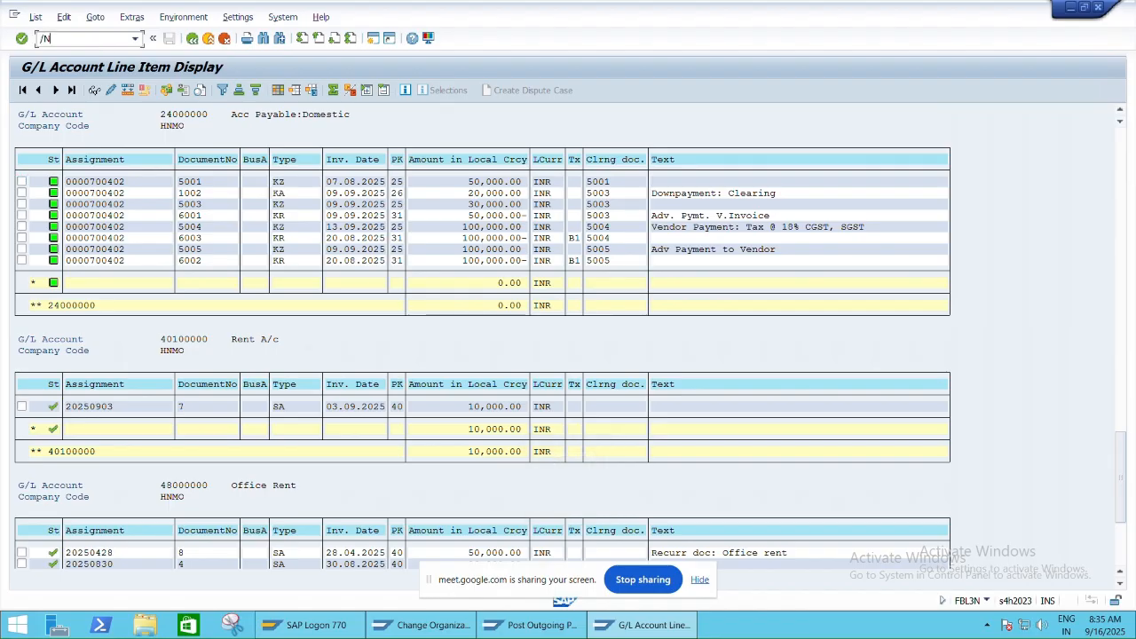
{"action": "type", "text": "N"}
{"action": "key", "text": "Return"}
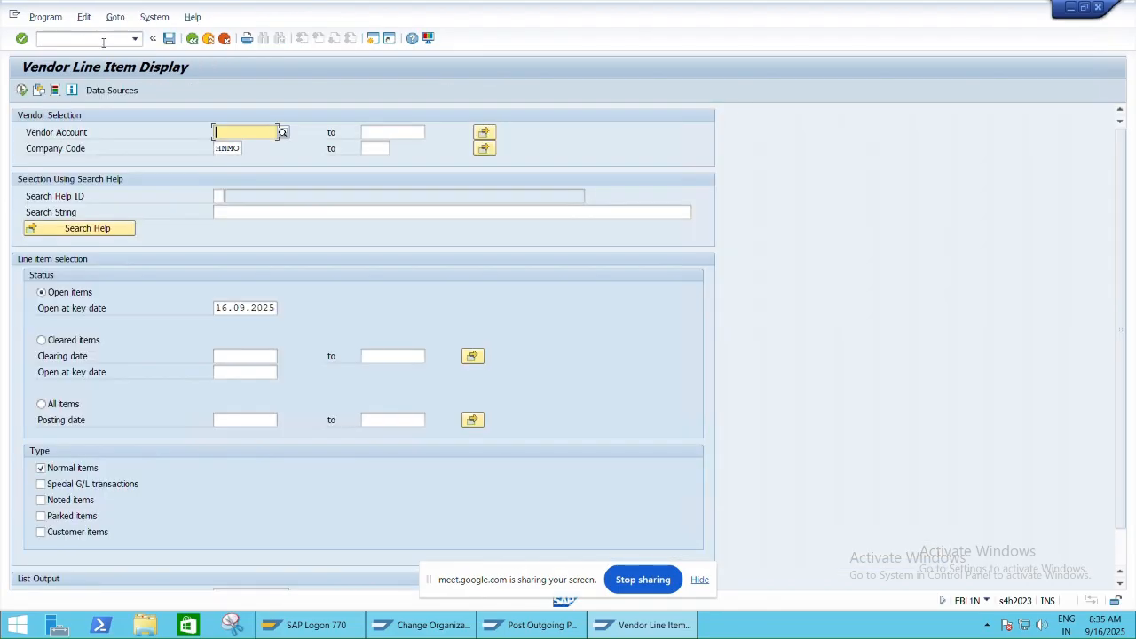
{"action": "left_click", "coordinate": [51, 405]}
{"action": "left_click", "coordinate": [17, 92]}
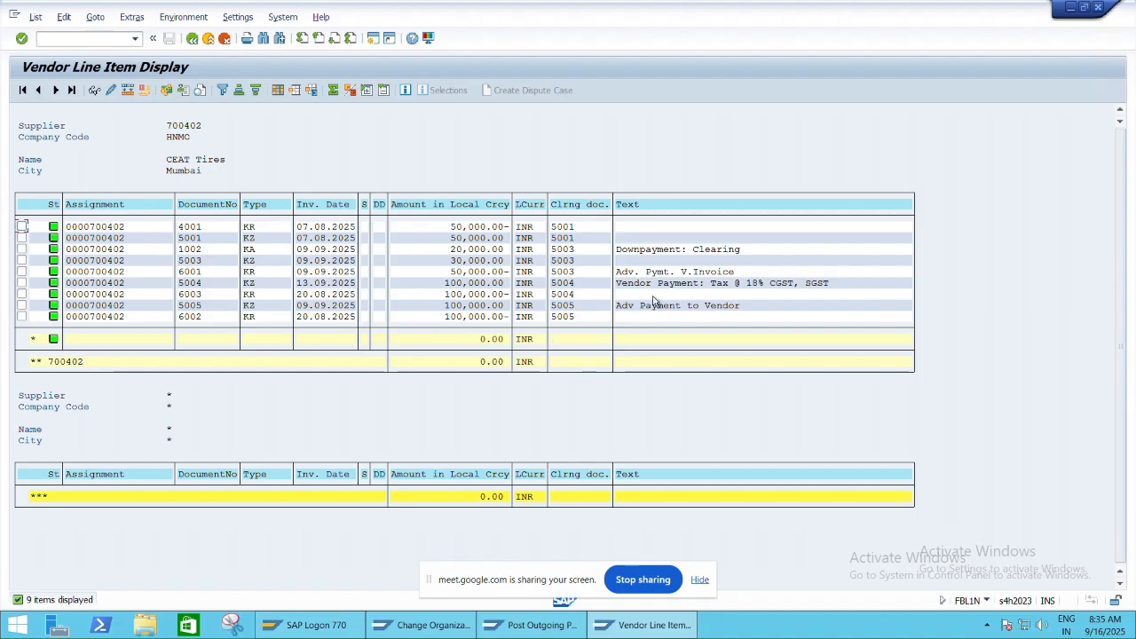
Return to the CEAT Tires business partner, switch it to role FLVN01 Supplier and open its purchasing data.
{"action": "key", "text": "alt+Tab"}
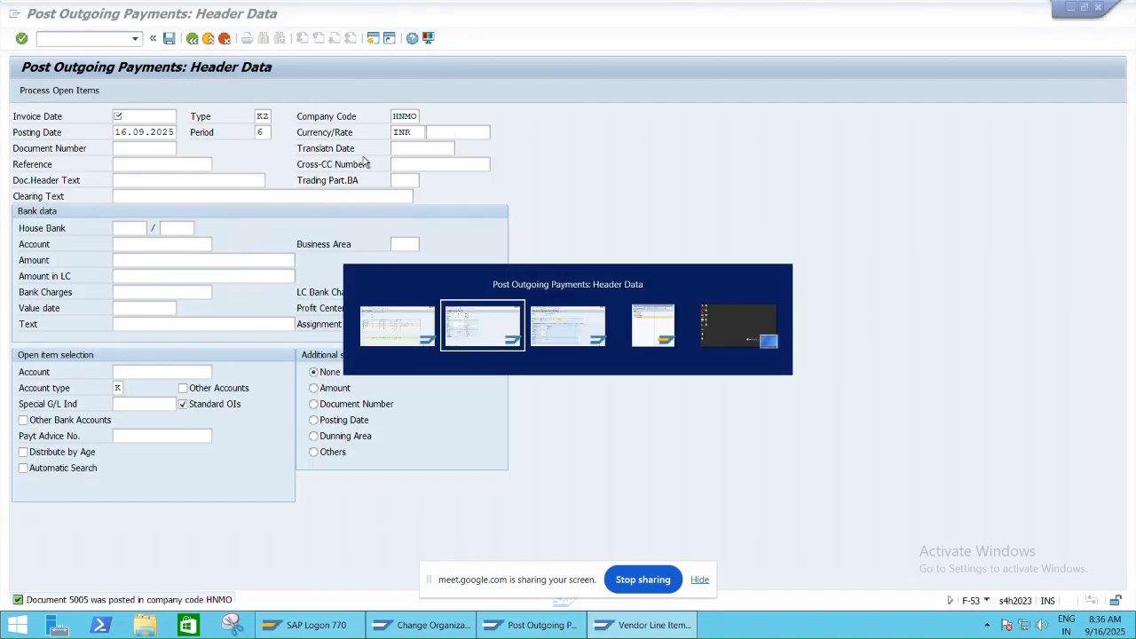
{"action": "key", "text": "alt+Tab"}
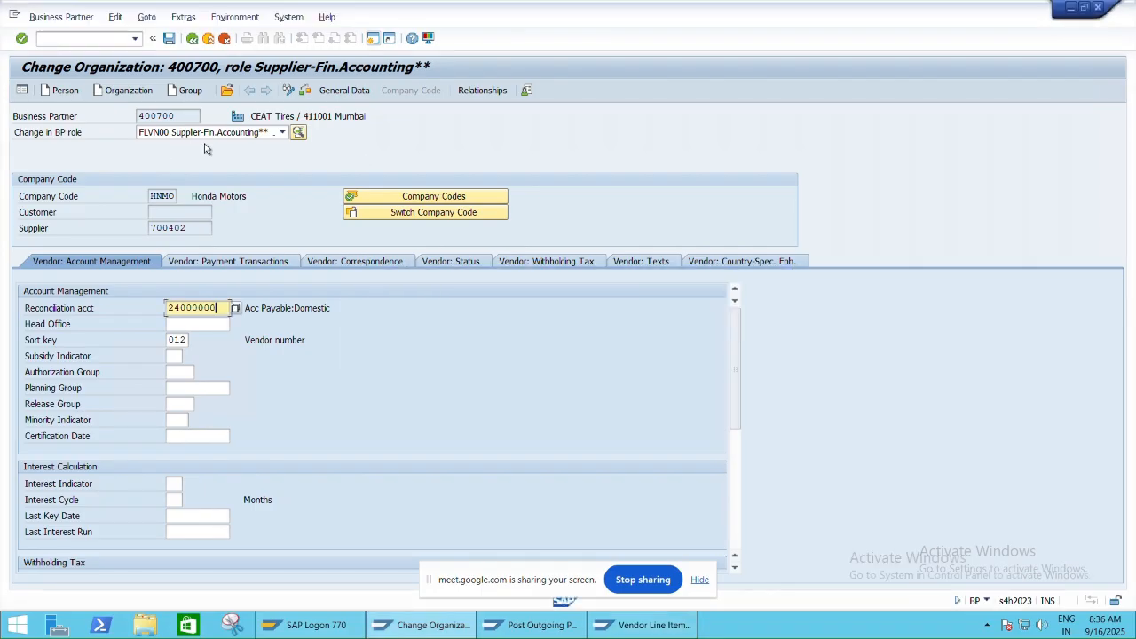
{"action": "left_click", "coordinate": [282, 133]}
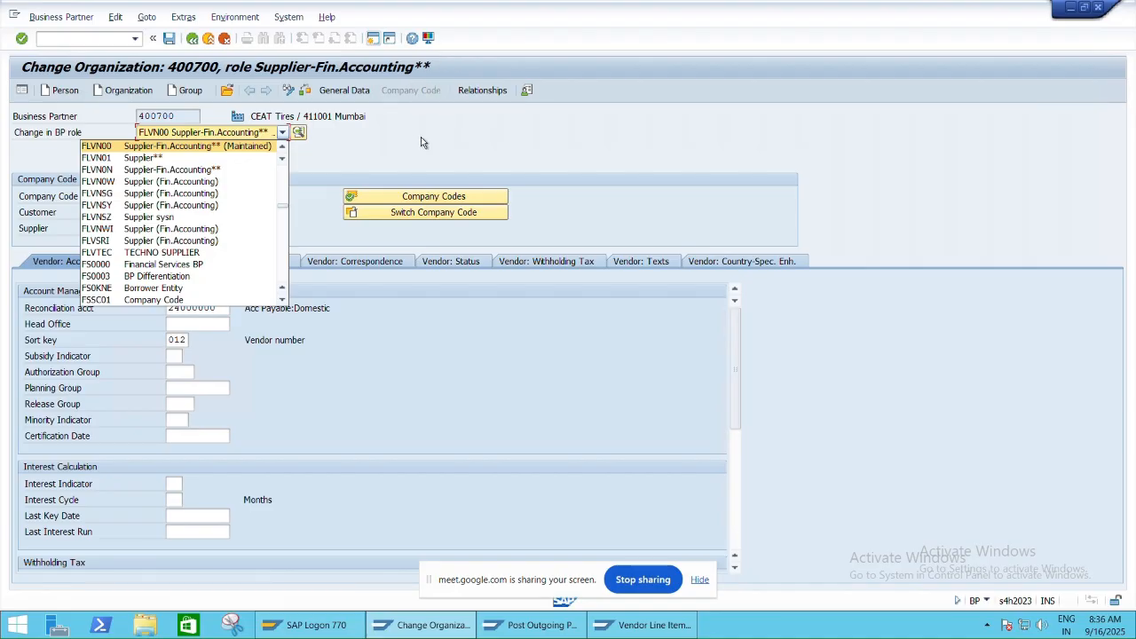
{"action": "left_click", "coordinate": [116, 154]}
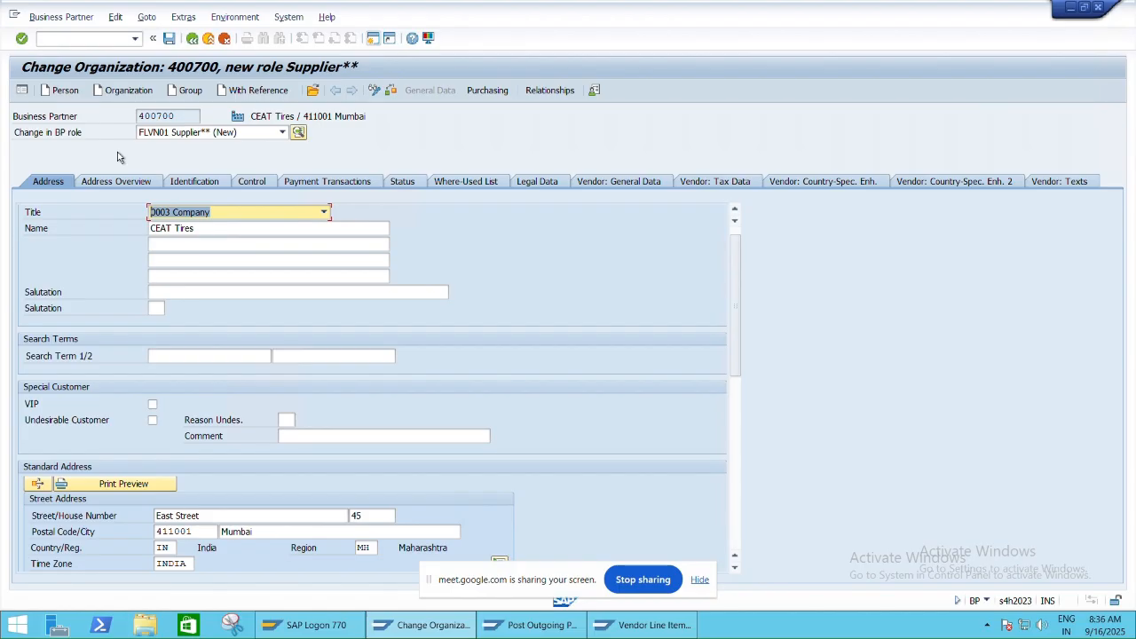
{"action": "left_click", "coordinate": [493, 94]}
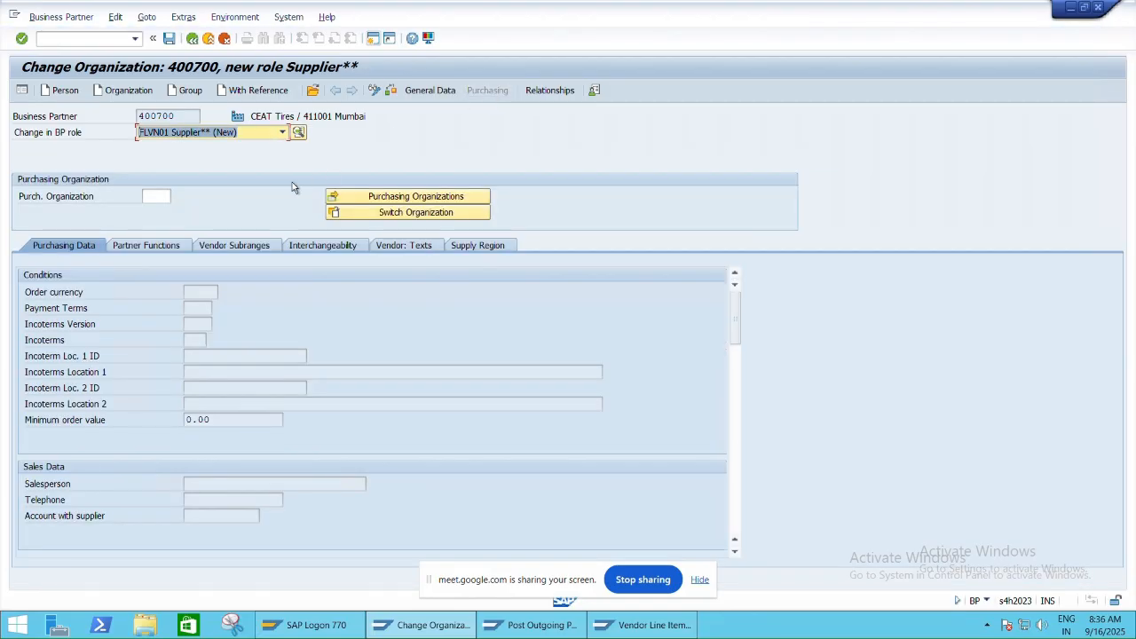
Assign purchasing organization HNM1 to the new supplier role.
{"action": "left_click", "coordinate": [155, 196]}
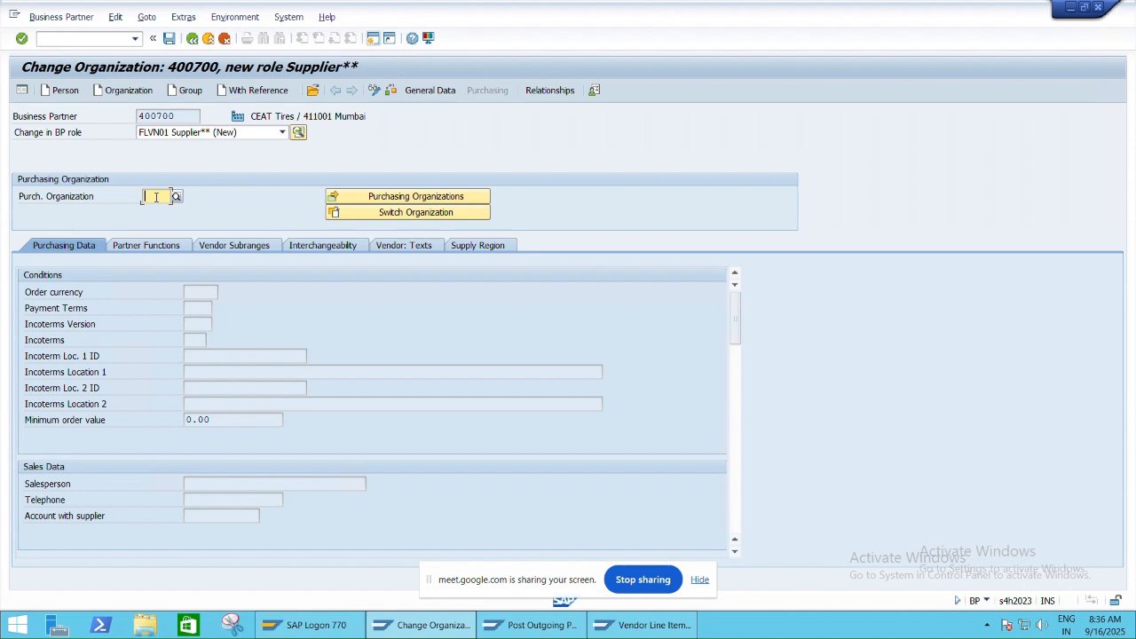
{"action": "type", "text": "HNM"}
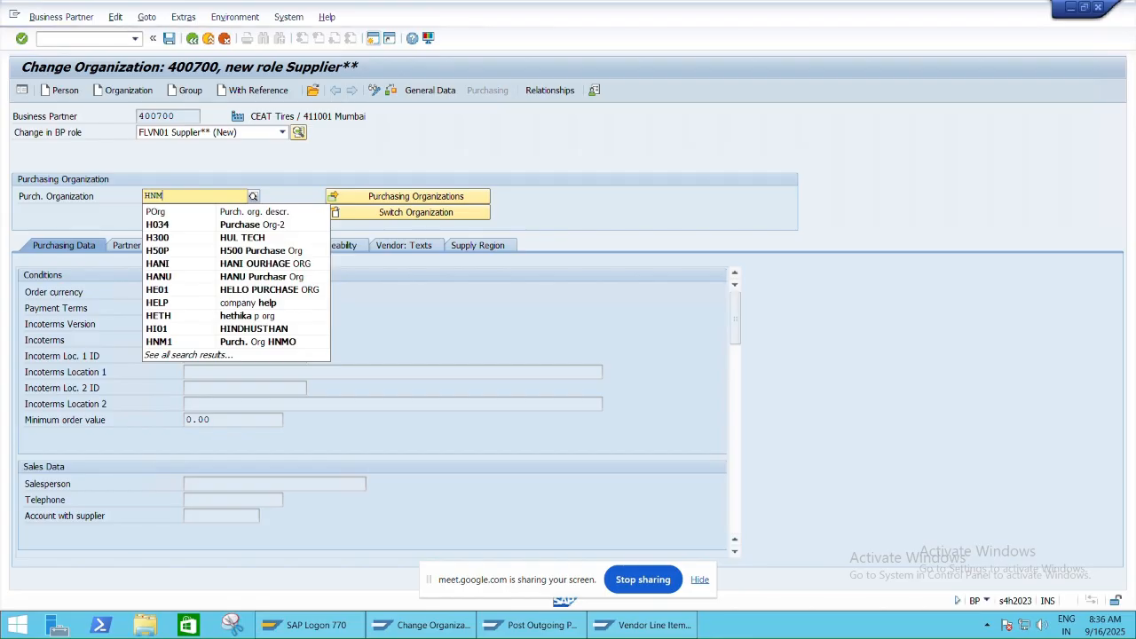
{"action": "type", "text": "1"}
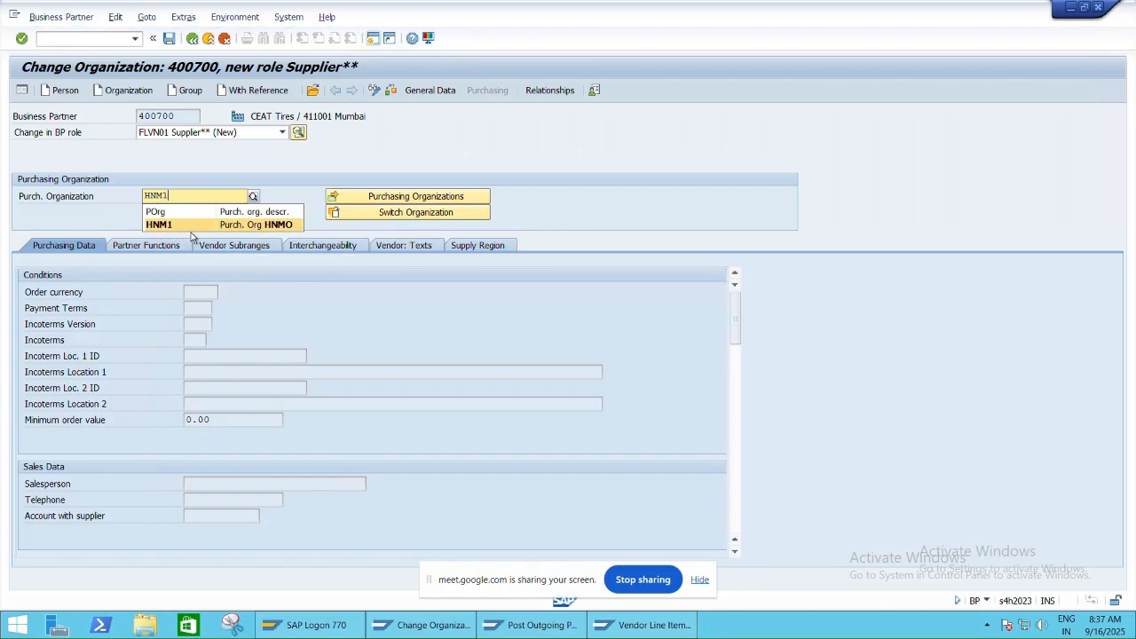
{"action": "left_click", "coordinate": [264, 225]}
{"action": "key", "text": "Return"}
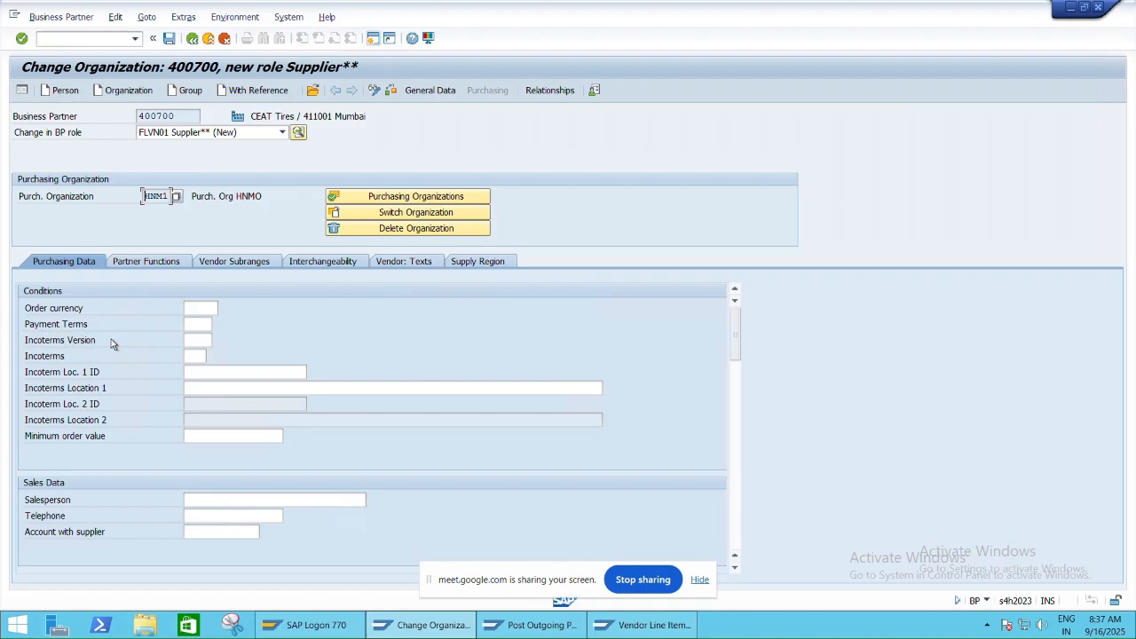
Set the purchasing payment terms to 0001, Payable immediately Due net, from the list of values.
{"action": "left_click", "coordinate": [201, 324]}
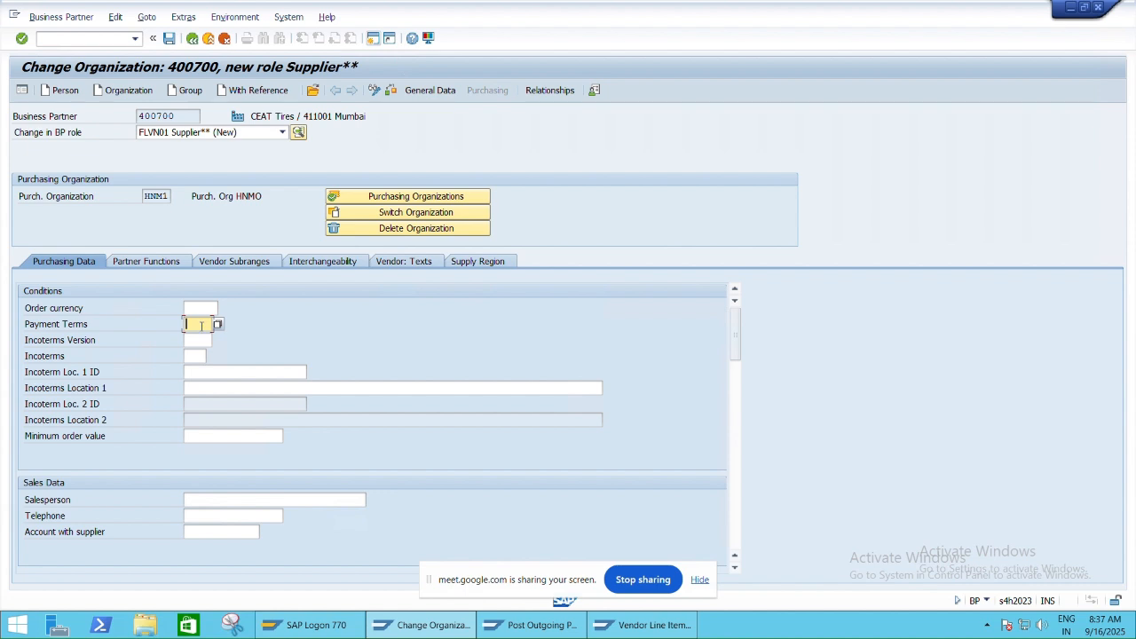
{"action": "left_click", "coordinate": [218, 325]}
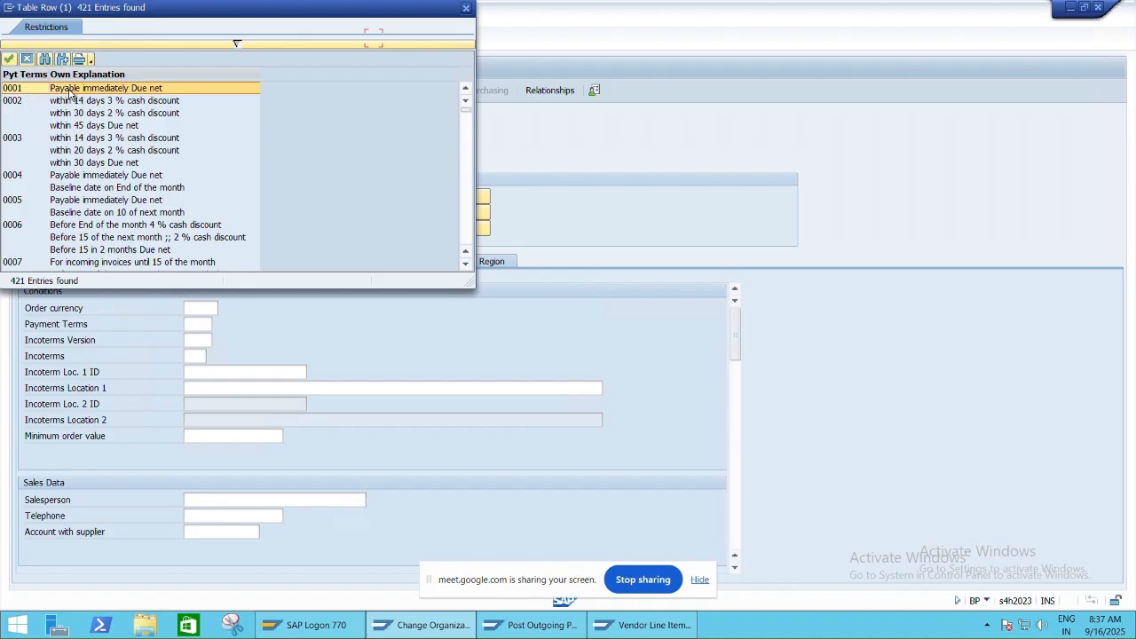
{"action": "left_click", "coordinate": [145, 92]}
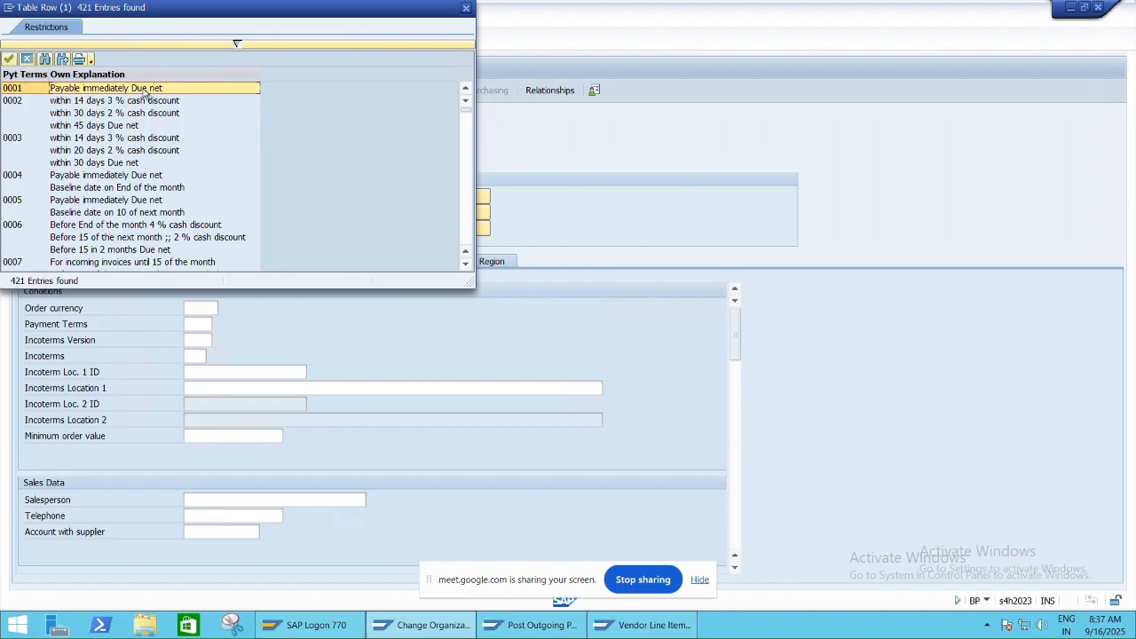
{"action": "double_click", "coordinate": [145, 93]}
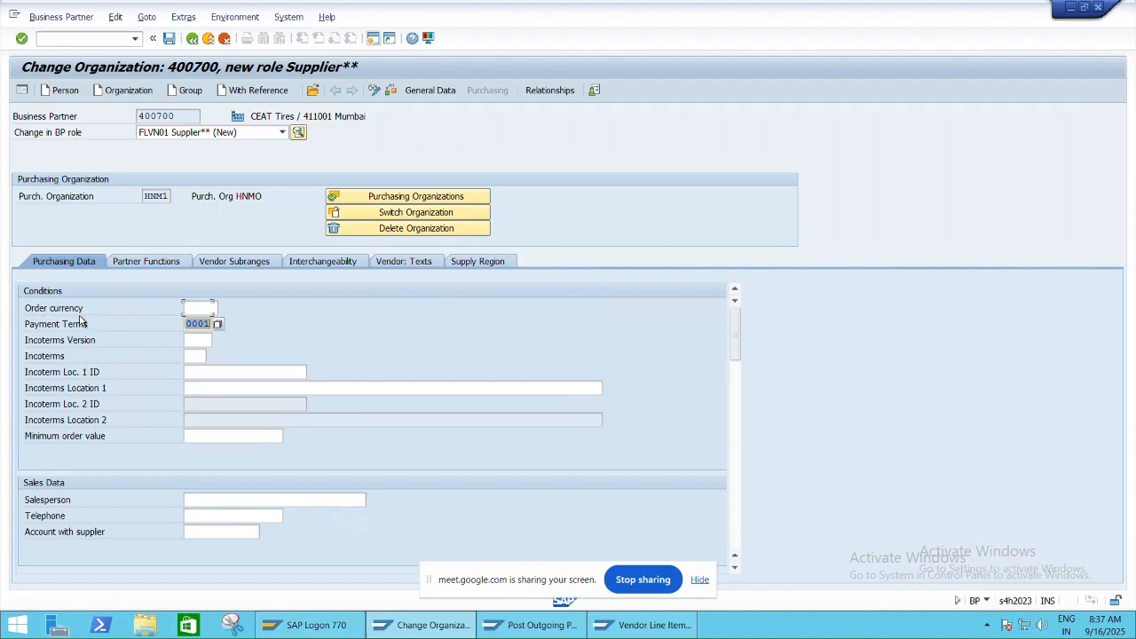
Toggle GR-Based Invoice Verif. on and back off in the purchasing control data.
{"action": "scroll", "coordinate": [79, 322], "scroll_direction": "down", "scroll_amount": 3}
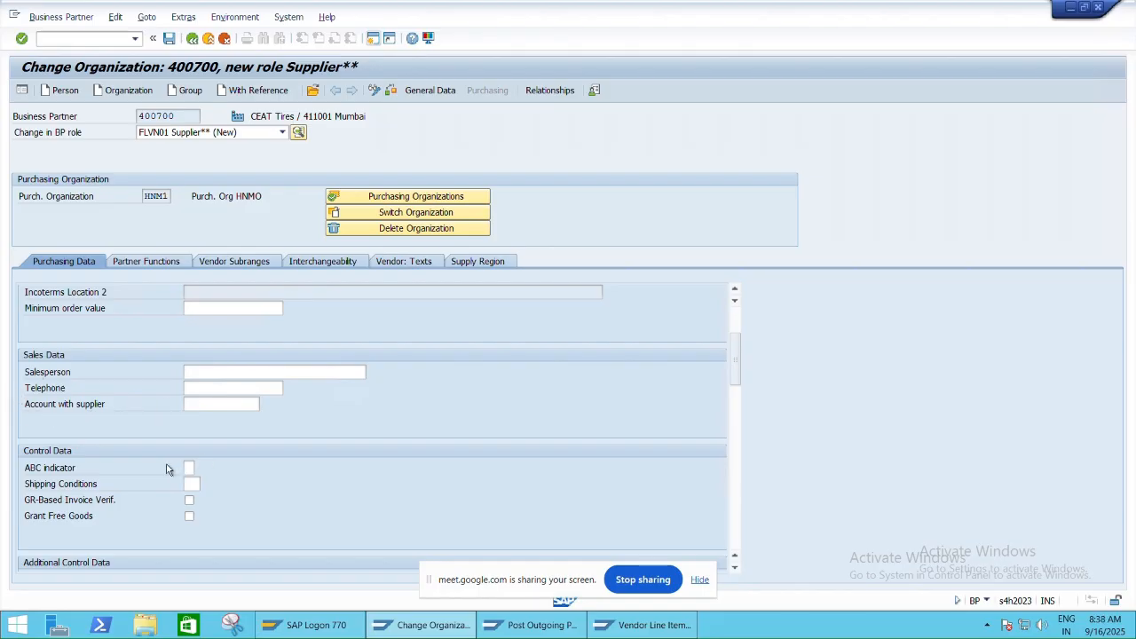
{"action": "scroll", "coordinate": [171, 464], "scroll_direction": "down", "scroll_amount": 2}
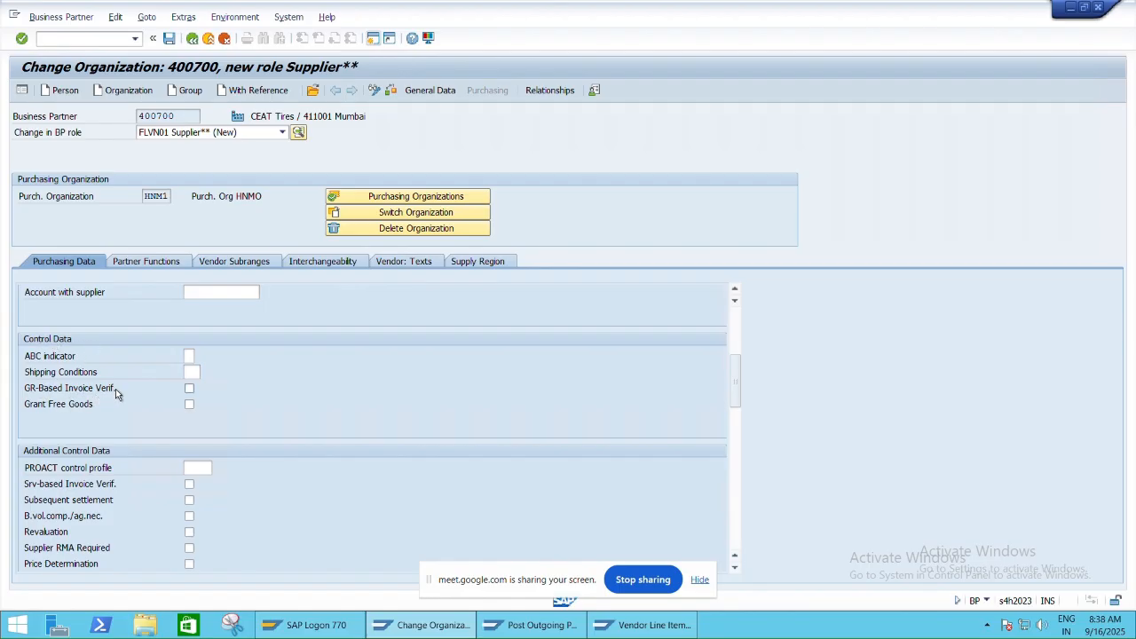
{"action": "left_click", "coordinate": [190, 389]}
{"action": "left_click", "coordinate": [190, 390]}
Enter HN1 as the purchasing group in the default values for material.
{"action": "scroll", "coordinate": [103, 387], "scroll_direction": "down", "scroll_amount": 3}
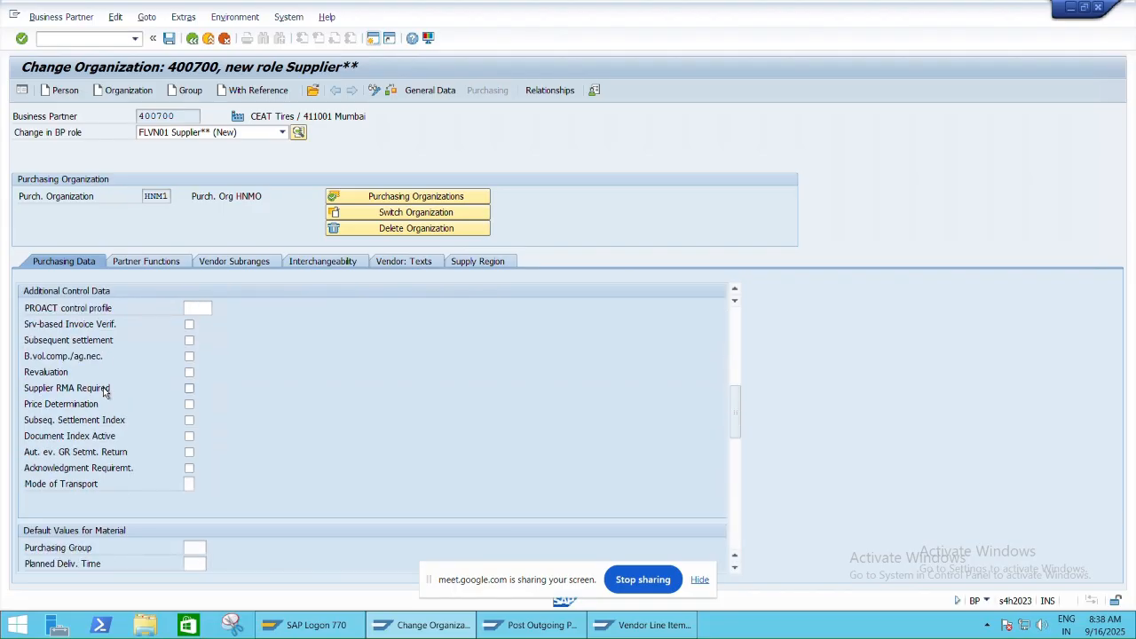
{"action": "left_click", "coordinate": [199, 547]}
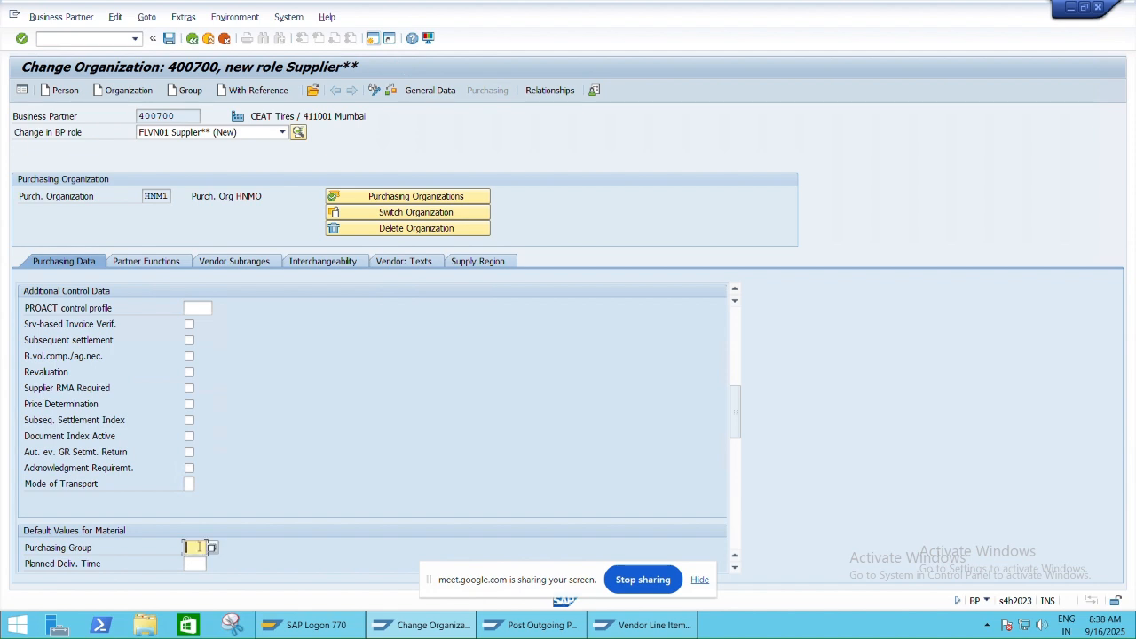
{"action": "type", "text": "JG1"}
{"action": "key", "text": "BackSpace"}
{"action": "key", "text": "BackSpace"}
{"action": "key", "text": "BackSpace"}
{"action": "type", "text": "8"}
{"action": "type", "text": "N1"}
Find HN1, Purch. Group HNMO, in the list of values and pick it as the default purchasing group.
{"action": "left_click", "coordinate": [211, 548]}
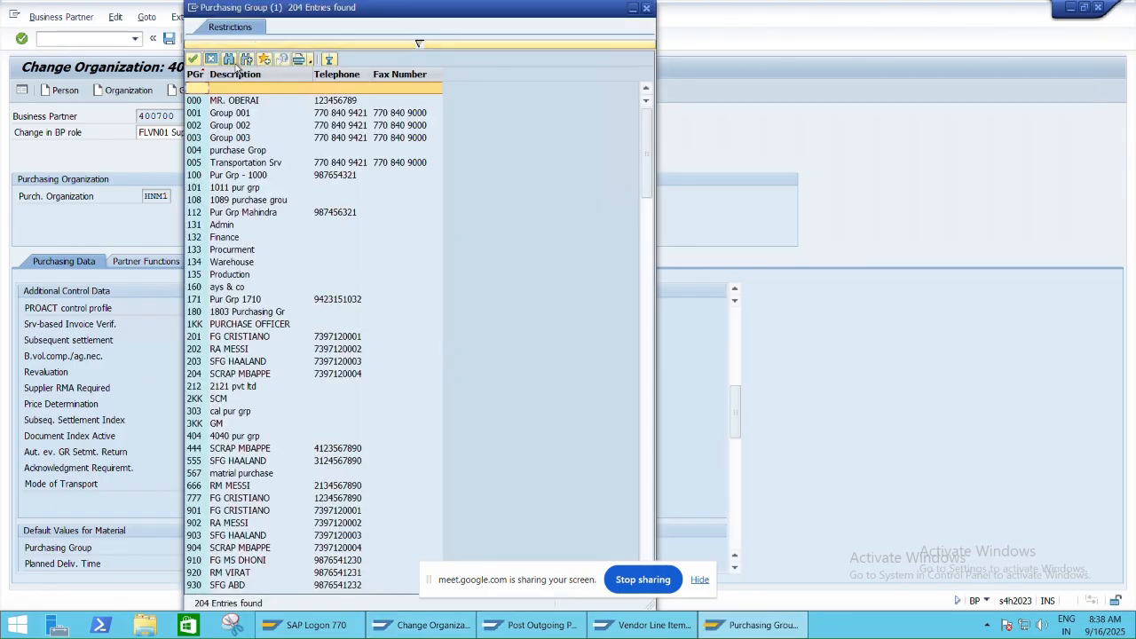
{"action": "left_click", "coordinate": [229, 60]}
{"action": "type", "text": "hnm"}
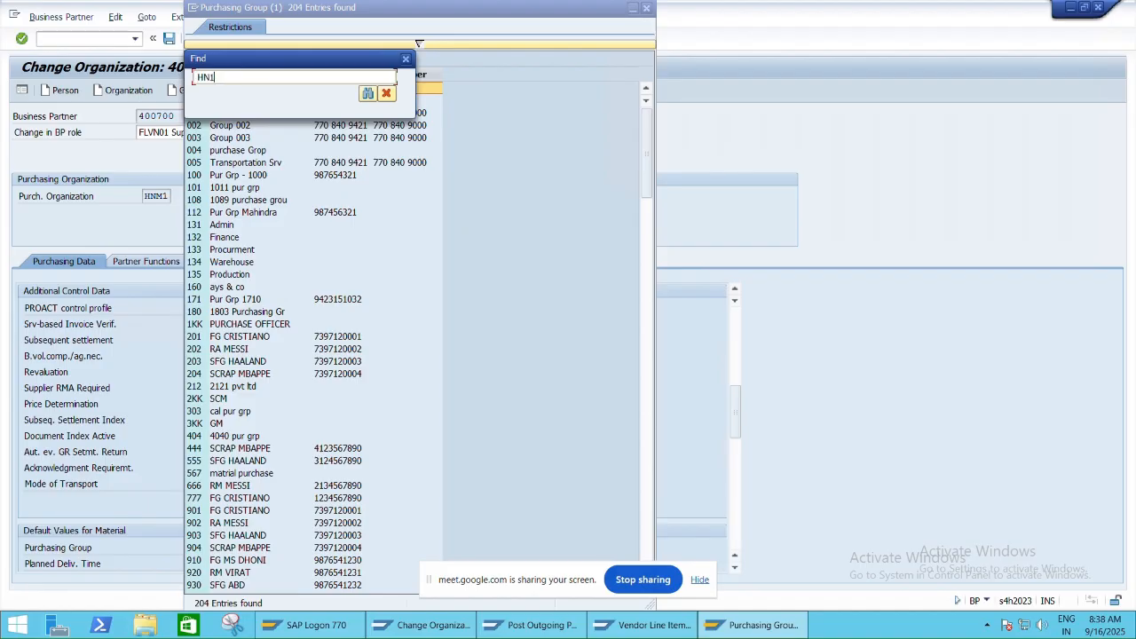
{"action": "key", "text": "Return"}
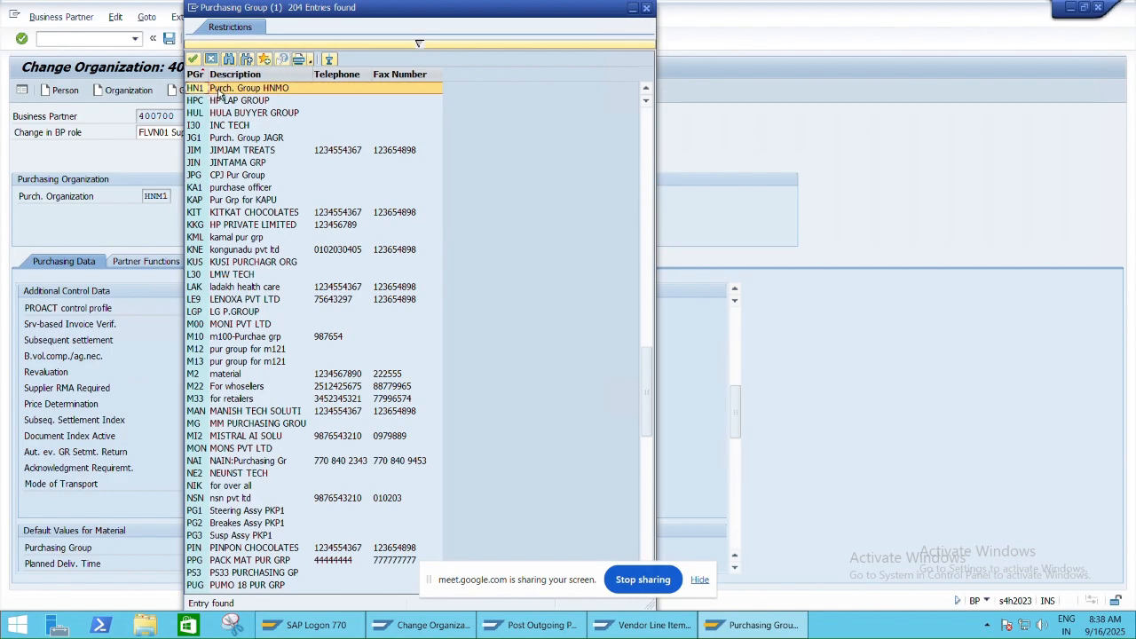
{"action": "left_click", "coordinate": [283, 92]}
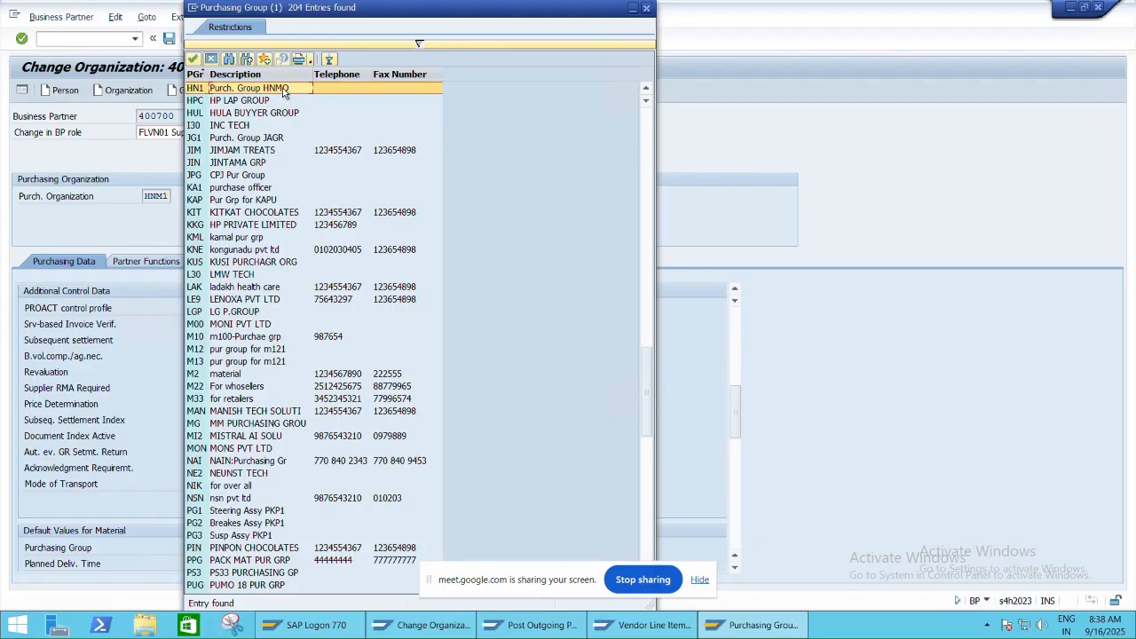
{"action": "double_click", "coordinate": [283, 93]}
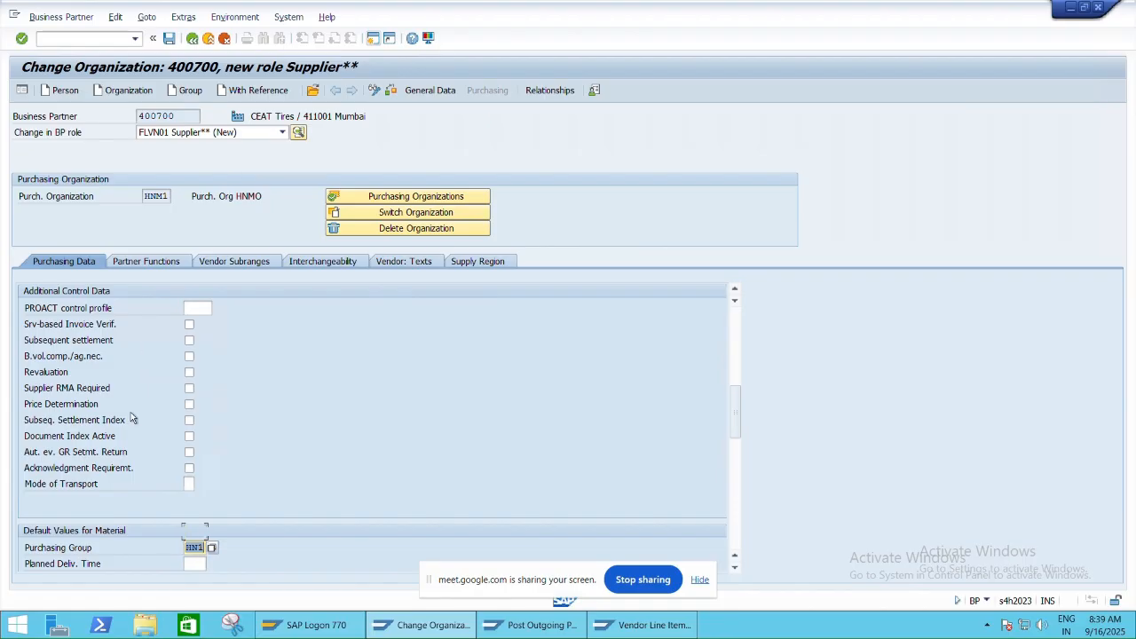
Clear GR-Based Invoice Verif. in the control data, save the new supplier role and leave the business partner.
{"action": "scroll", "coordinate": [130, 414], "scroll_direction": "down", "scroll_amount": 1}
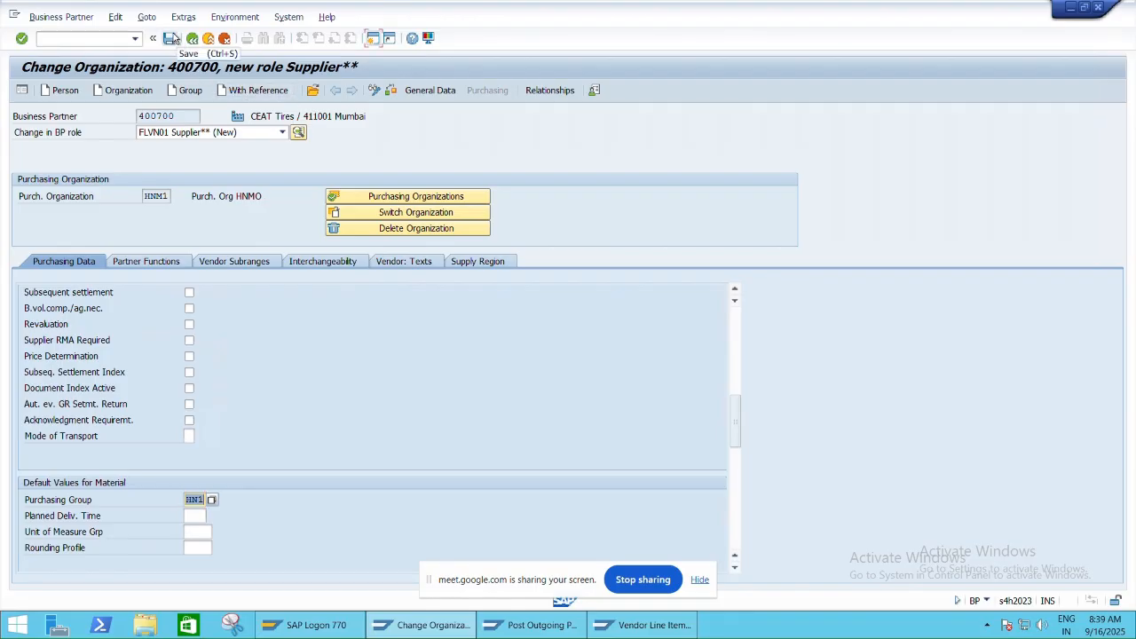
{"action": "scroll", "coordinate": [175, 414], "scroll_direction": "up", "scroll_amount": 4}
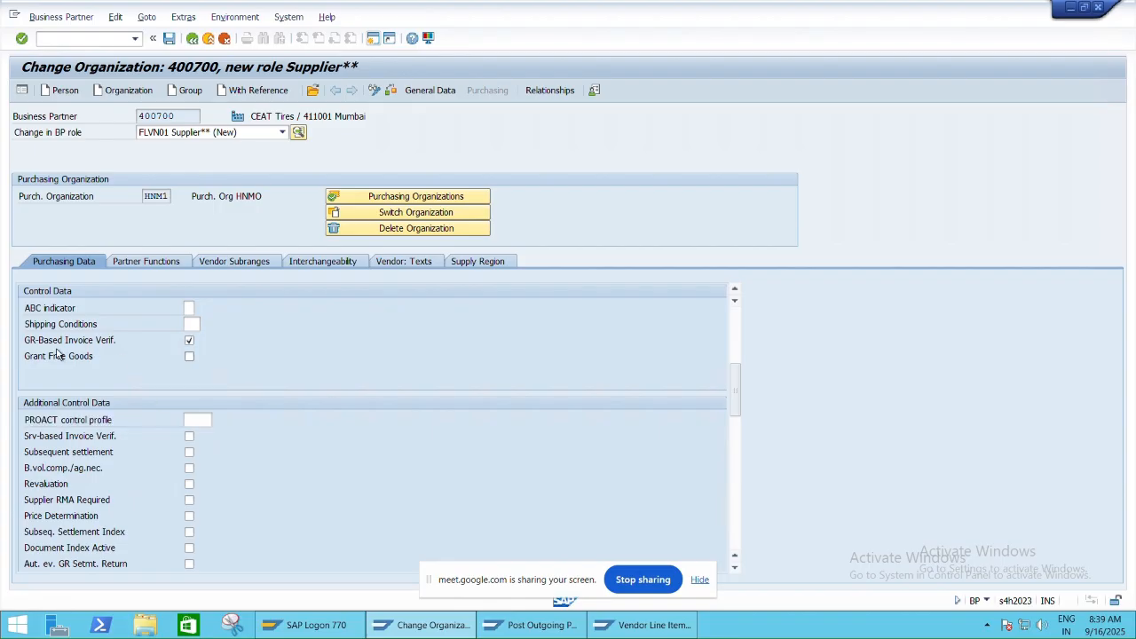
{"action": "left_click", "coordinate": [189, 341]}
{"action": "left_click", "coordinate": [168, 40]}
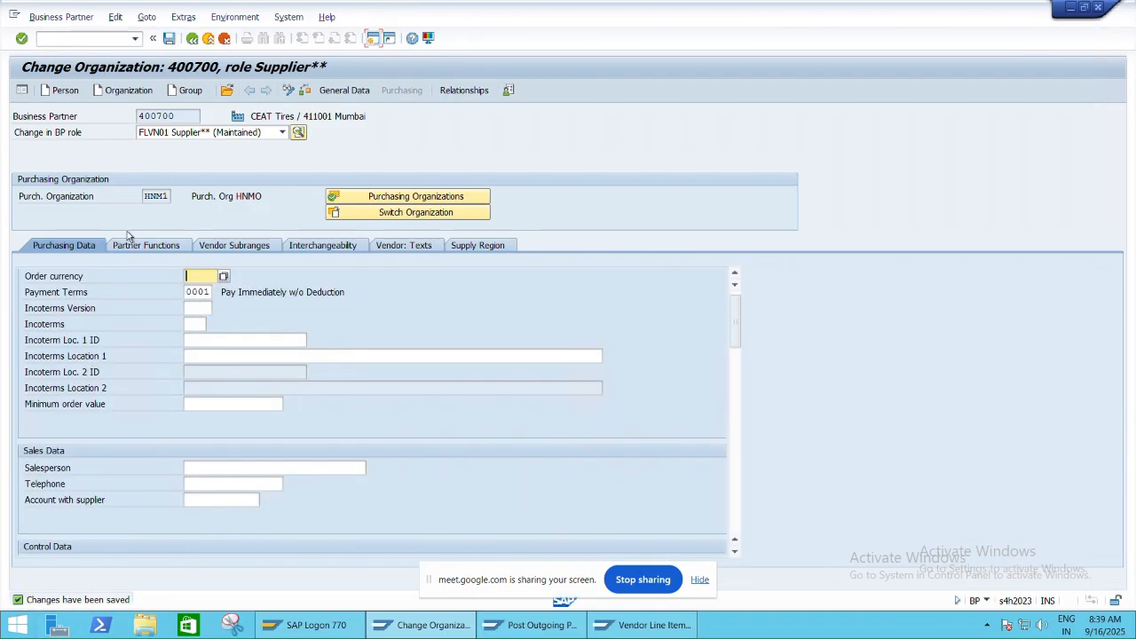
{"action": "left_click", "coordinate": [193, 39]}
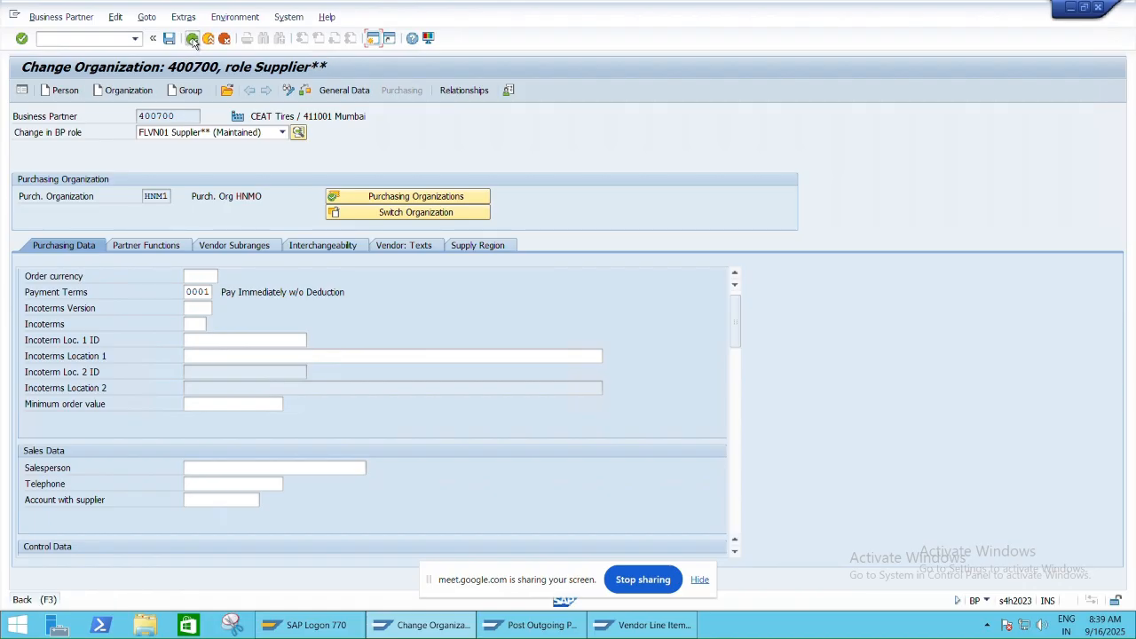
Switch to the class sheet in Excel to check the next FI-MM configuration item.
{"action": "key", "text": "alt+Tab"}
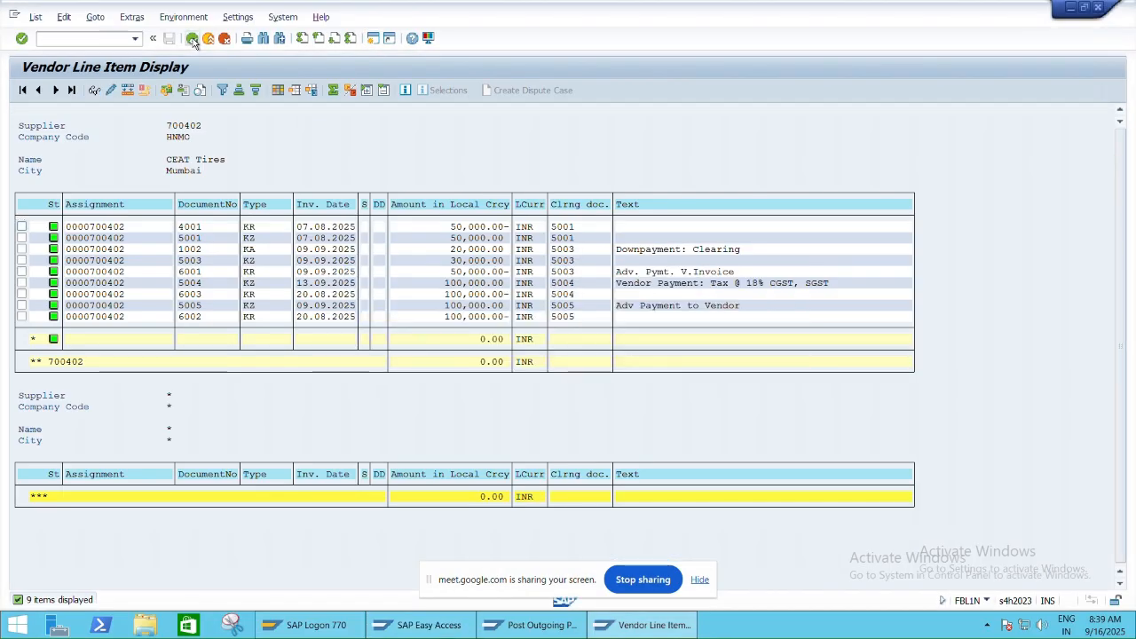
{"action": "key", "text": "alt+Tab"}
{"action": "mouse_move", "coordinate": [604, 5]}
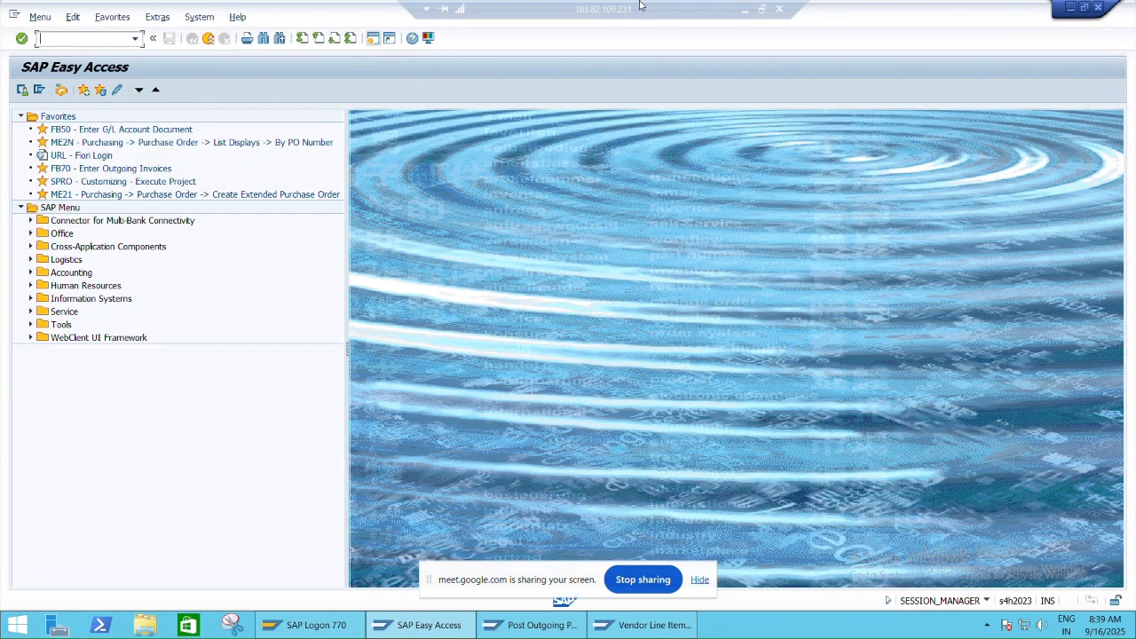
{"action": "left_click", "coordinate": [750, 8]}
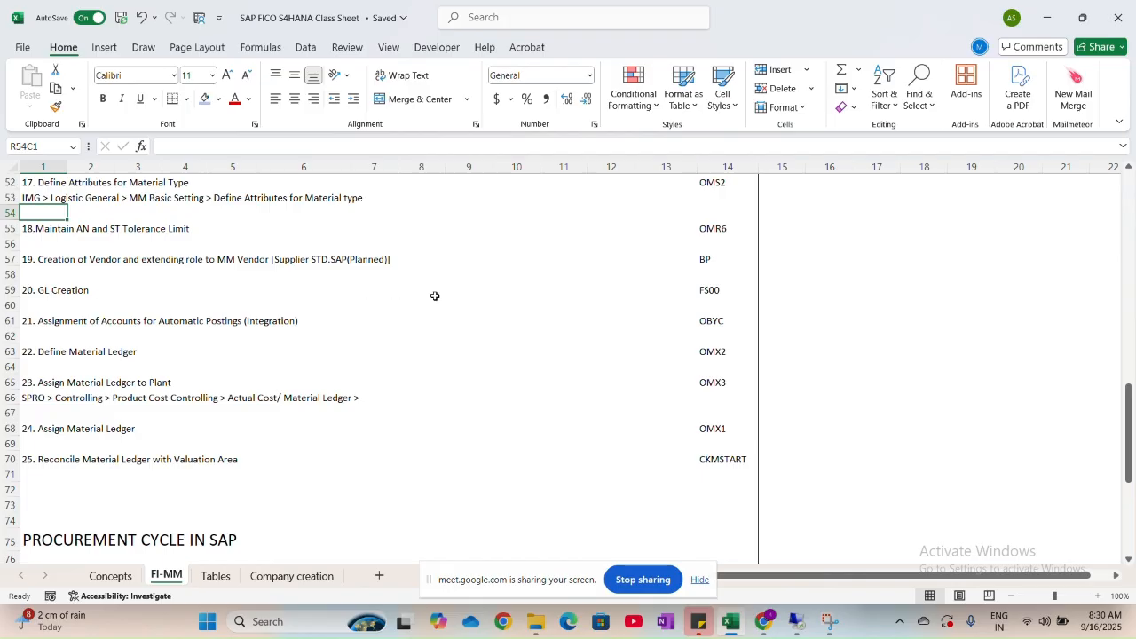
Switch back to SAP, open central G/L account editing with transaction FS00 and confirm company code HNMO.
{"action": "key", "text": "alt+Tab"}
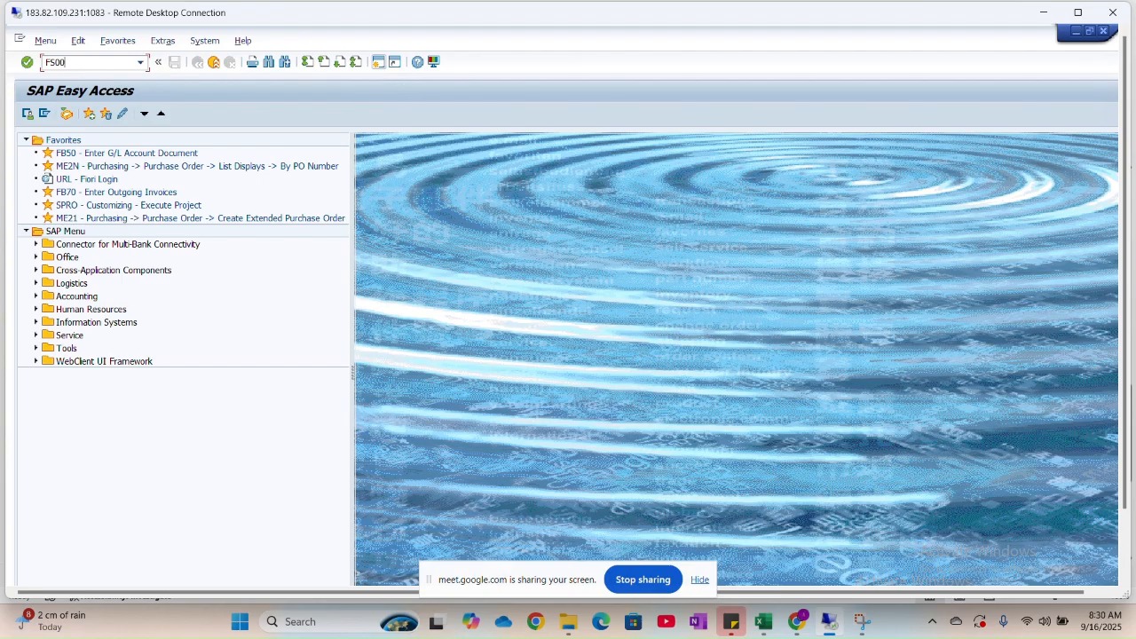
{"action": "key", "text": "Return"}
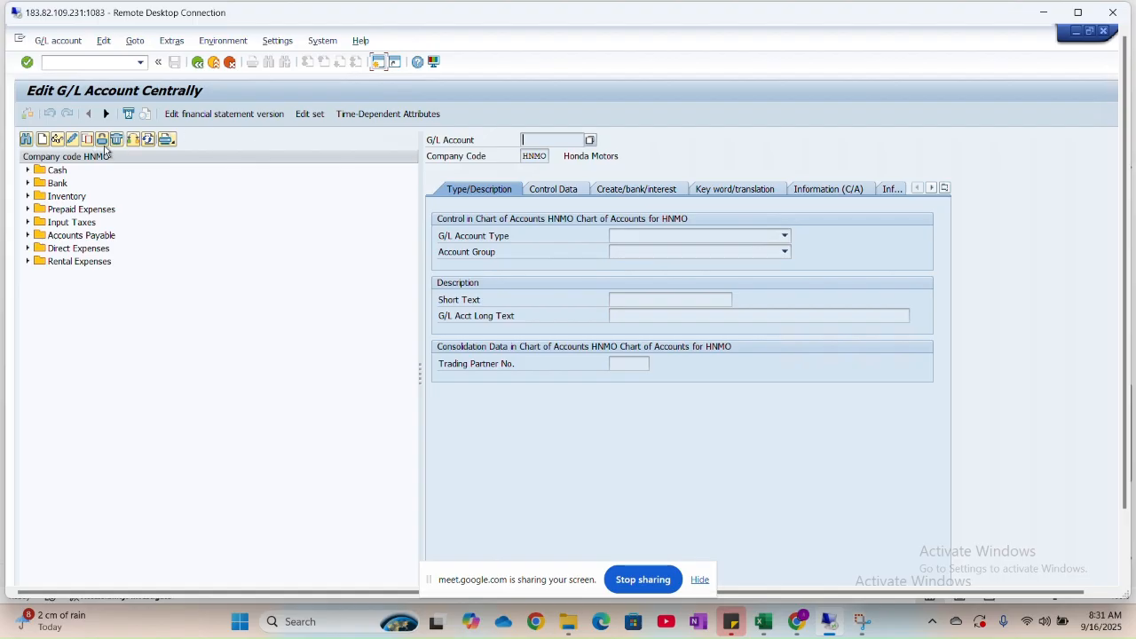
{"action": "left_click", "coordinate": [134, 143]}
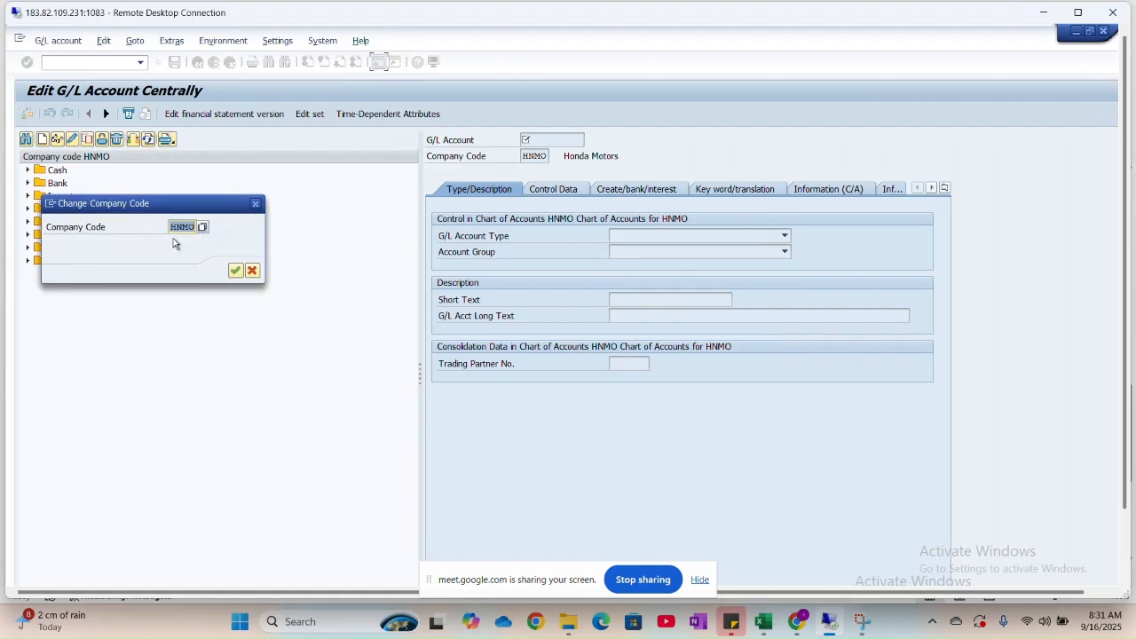
{"action": "left_click", "coordinate": [237, 276]}
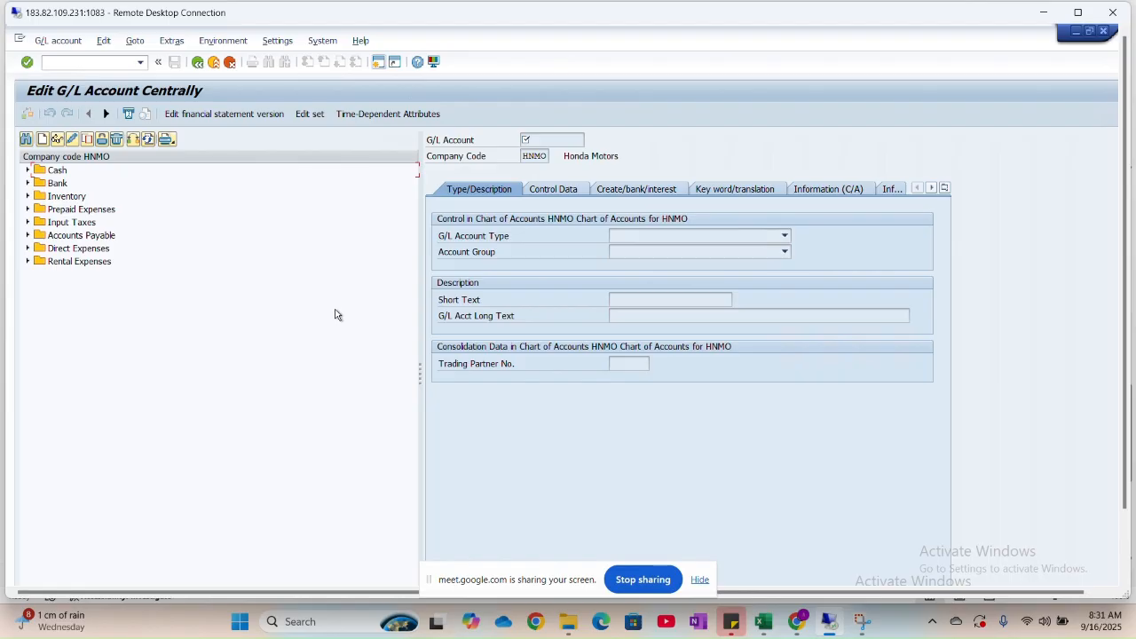
Switch to Excel and, in the Concepts sheet's vendor delivery entry in row 864, replace Purchase with Inventory in the debit line.
{"action": "left_click", "coordinate": [772, 623]}
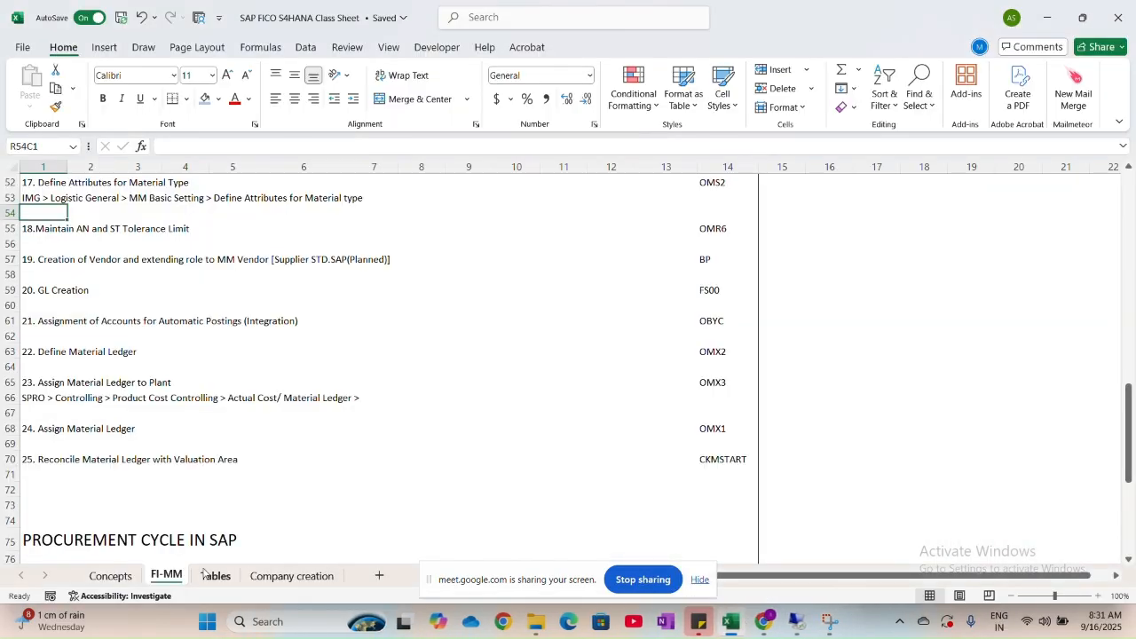
{"action": "left_click", "coordinate": [113, 575]}
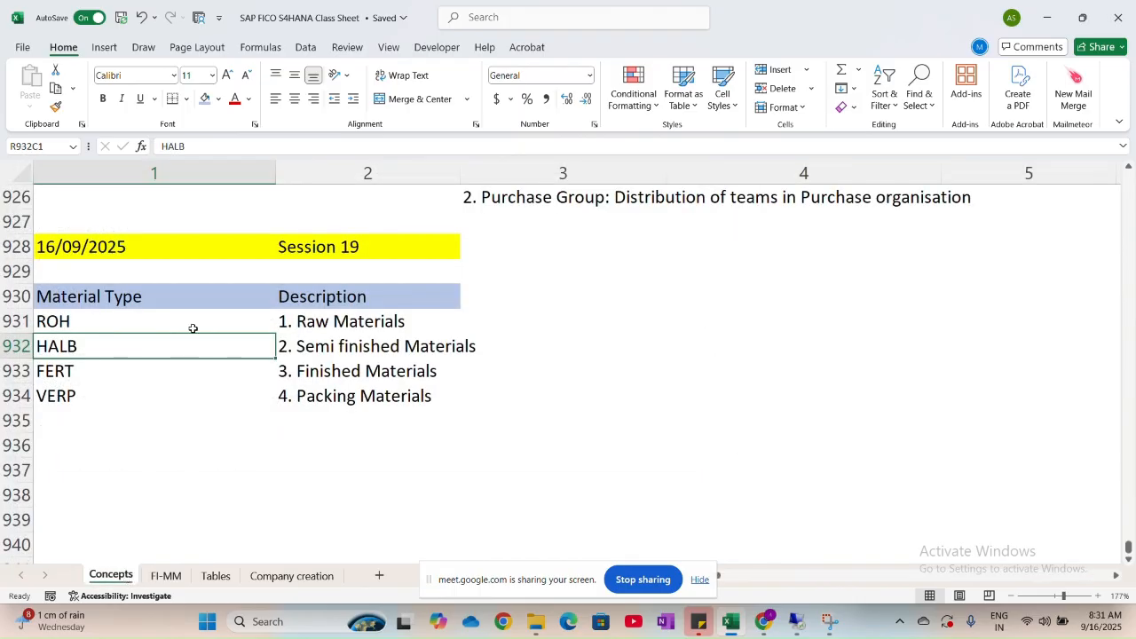
{"action": "scroll", "coordinate": [192, 328], "scroll_direction": "up", "scroll_amount": 5}
{"action": "scroll", "coordinate": [192, 327], "scroll_direction": "up", "scroll_amount": 18}
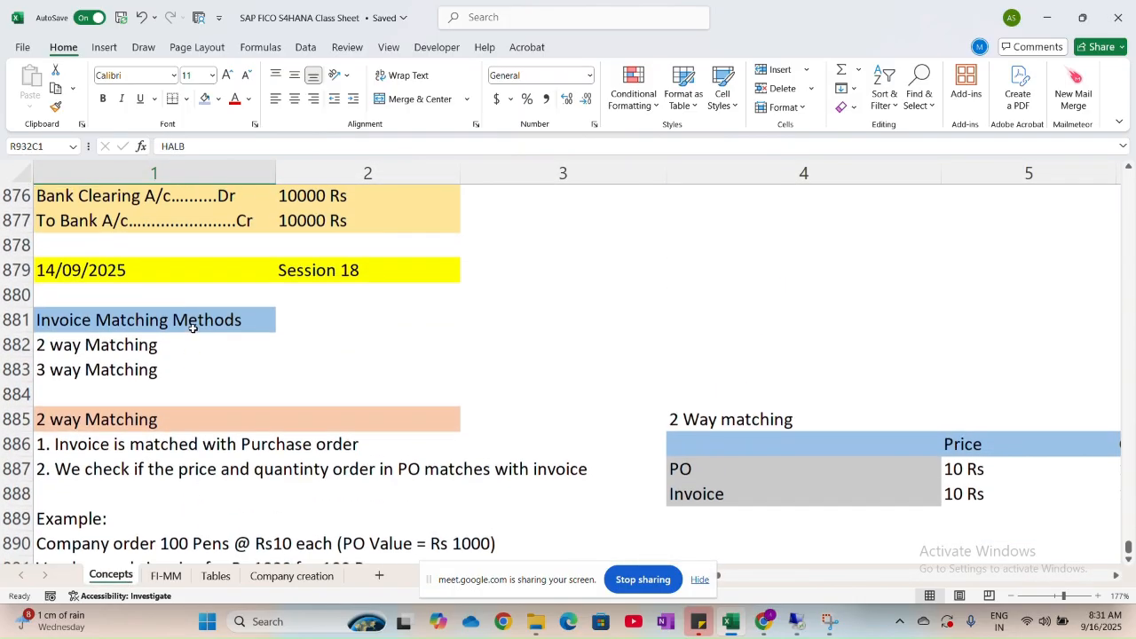
{"action": "scroll", "coordinate": [192, 328], "scroll_direction": "up", "scroll_amount": 1}
{"action": "scroll", "coordinate": [191, 325], "scroll_direction": "down", "scroll_amount": 1}
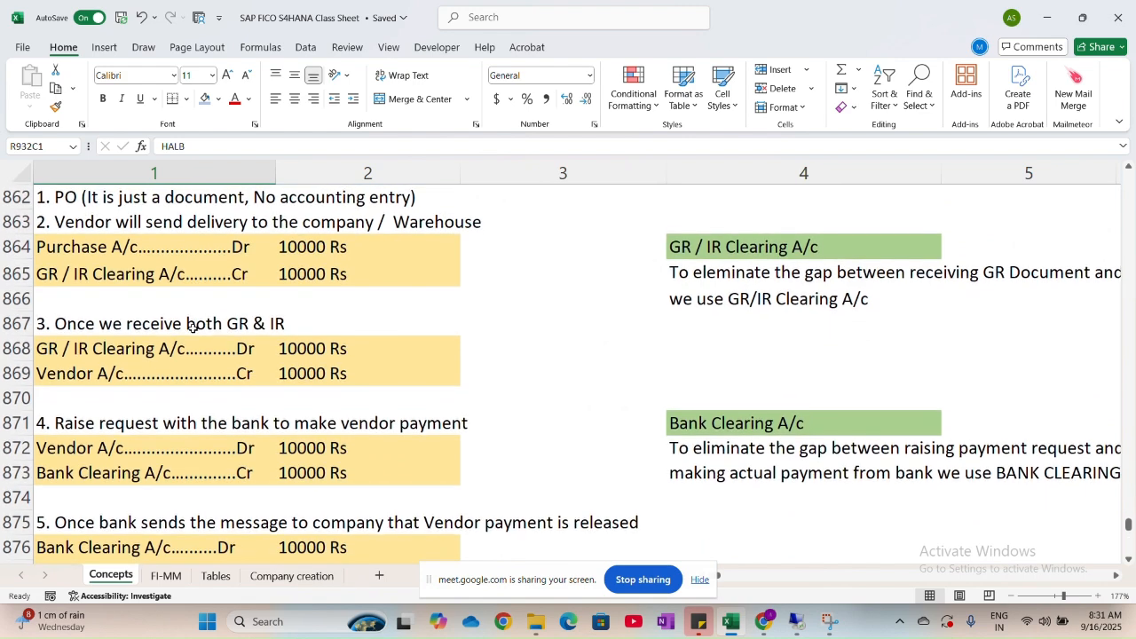
{"action": "left_click", "coordinate": [73, 241]}
{"action": "double_click", "coordinate": [73, 243]}
{"action": "double_click", "coordinate": [72, 246]}
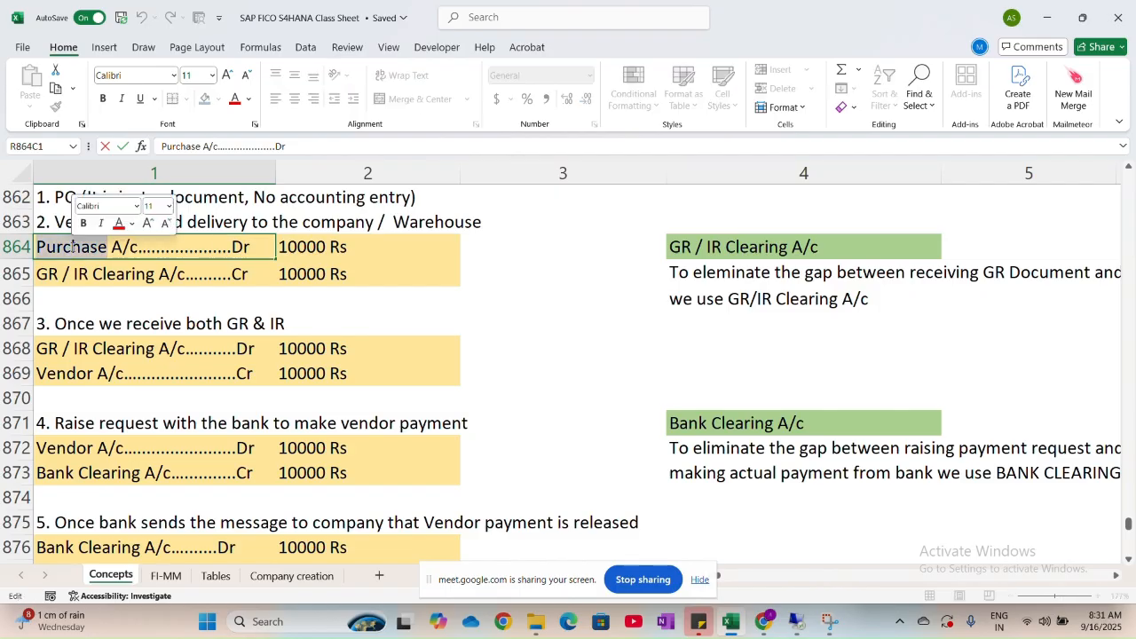
{"action": "type", "text": "Inven"}
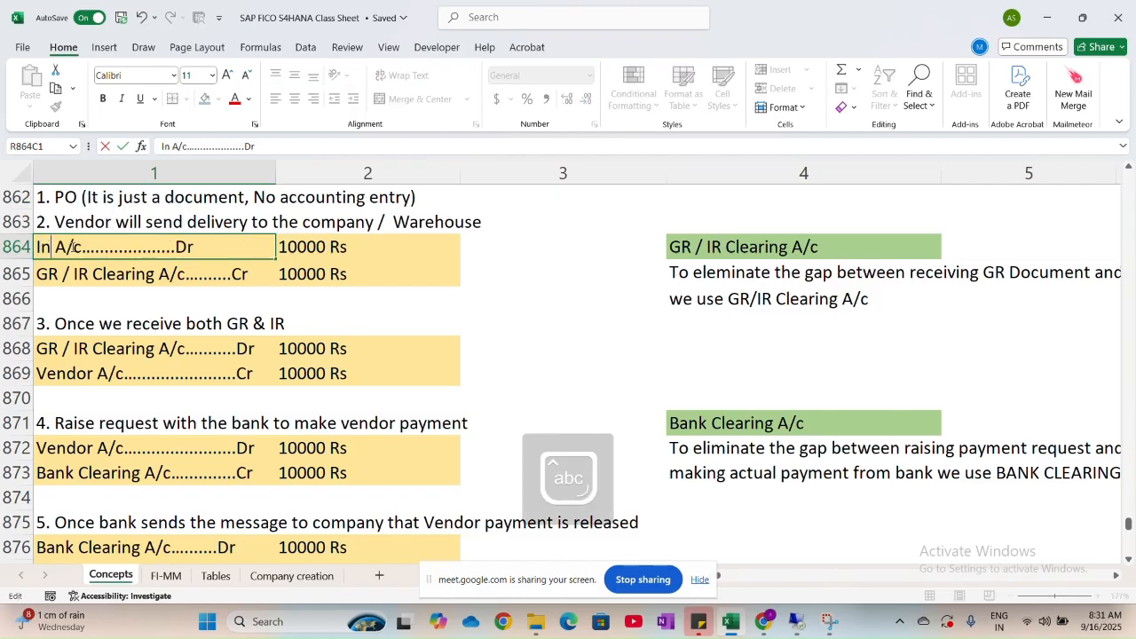
{"action": "type", "text": "tory"}
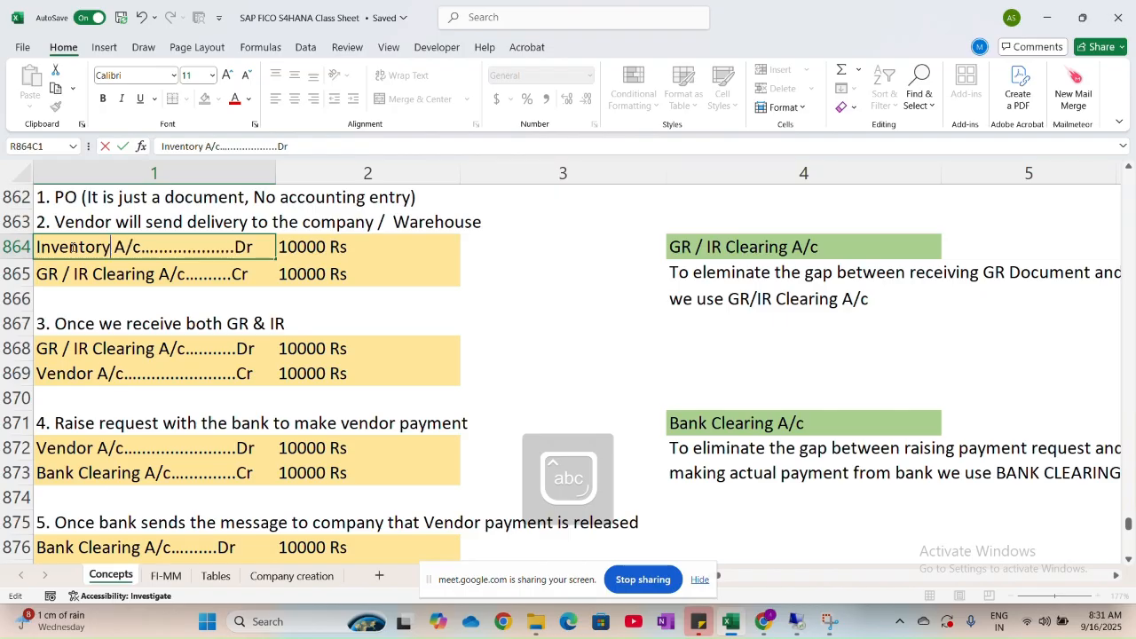
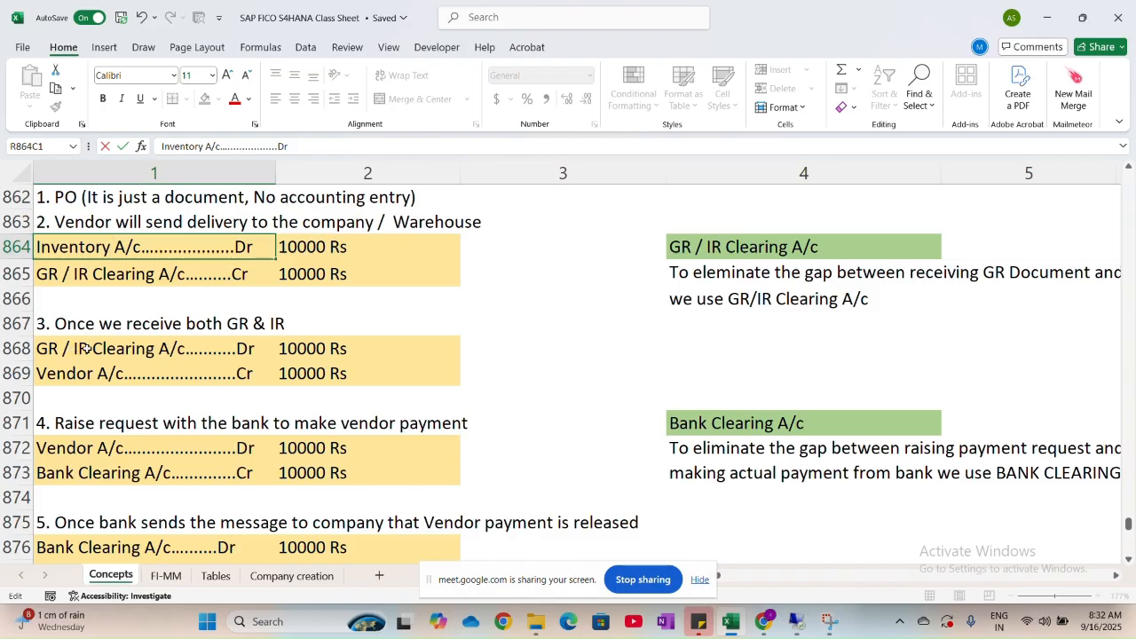
Examine the procurement journal entries for the inventory, GR/IR clearing, vendor, bank clearing and bank accounts.
{"action": "scroll", "coordinate": [116, 348], "scroll_direction": "down", "scroll_amount": 1}
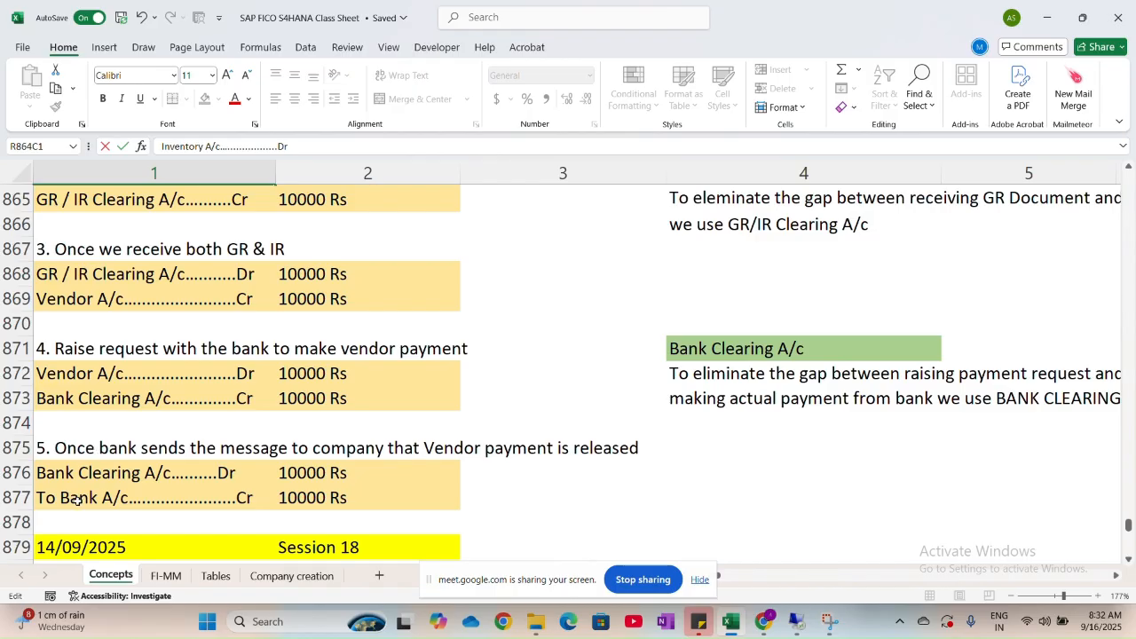
{"action": "scroll", "coordinate": [90, 306], "scroll_direction": "up", "scroll_amount": 1}
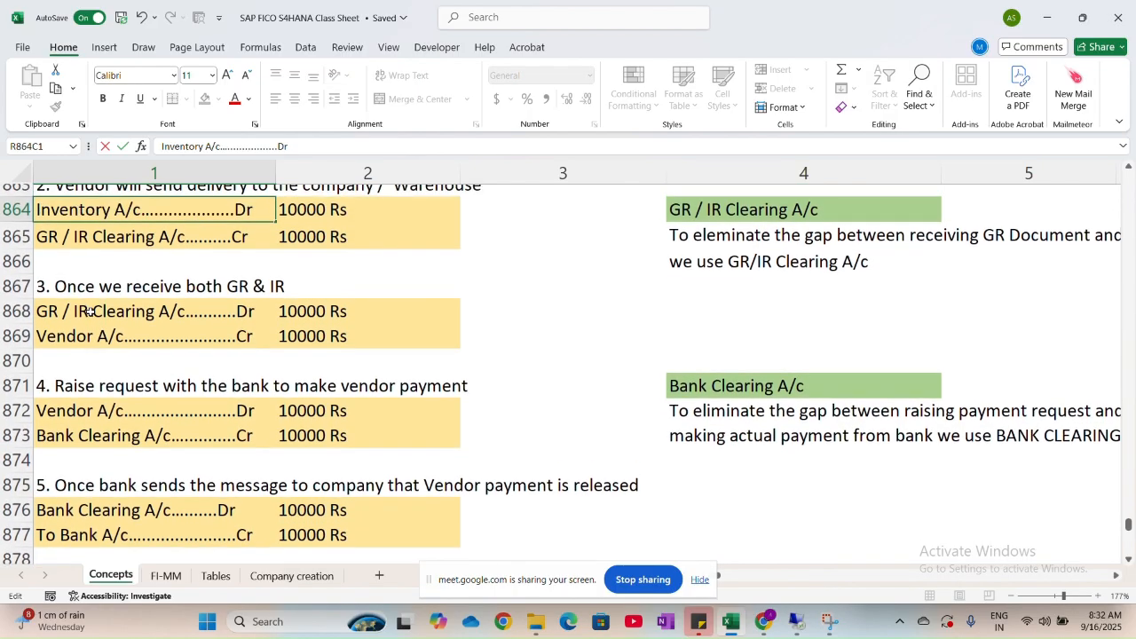
{"action": "left_click", "coordinate": [76, 249]}
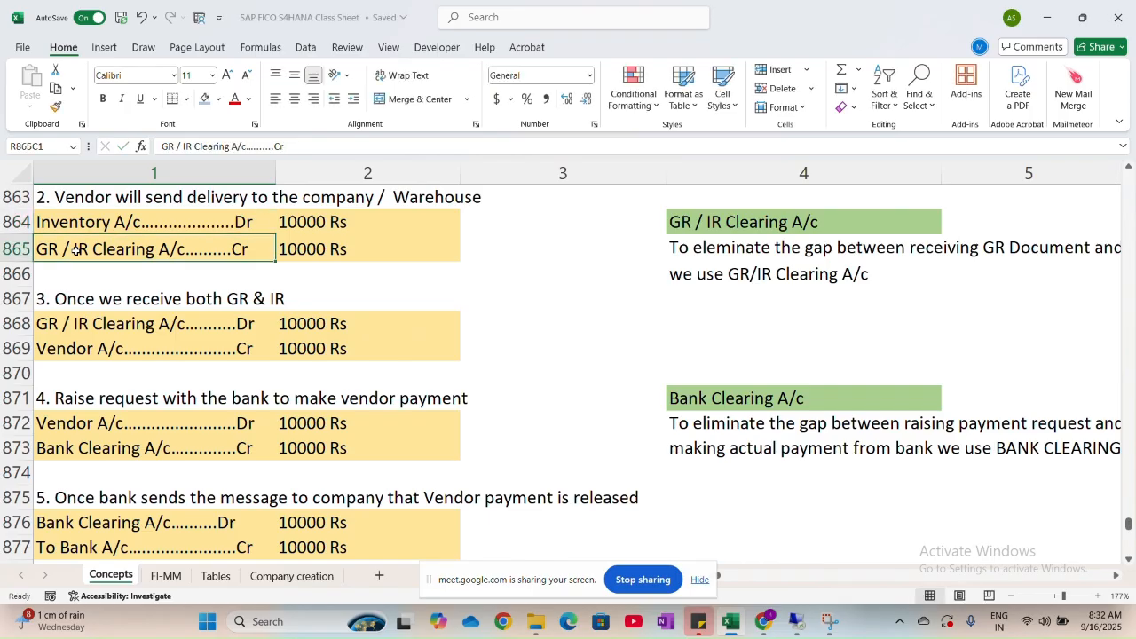
{"action": "left_click", "coordinate": [79, 222]}
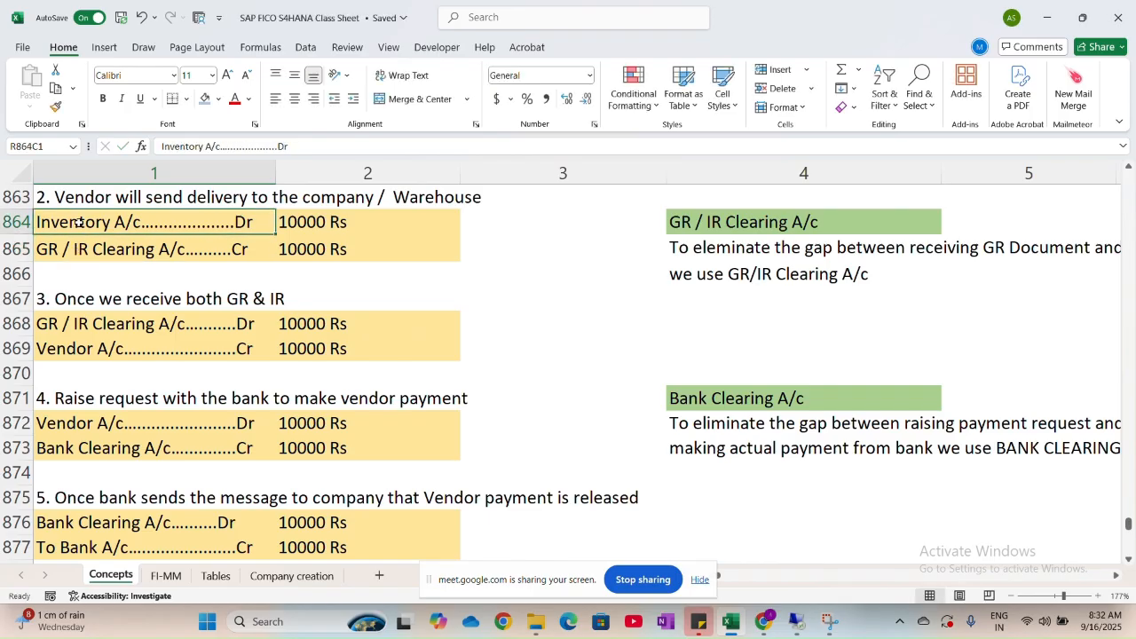
{"action": "left_click", "coordinate": [90, 249]}
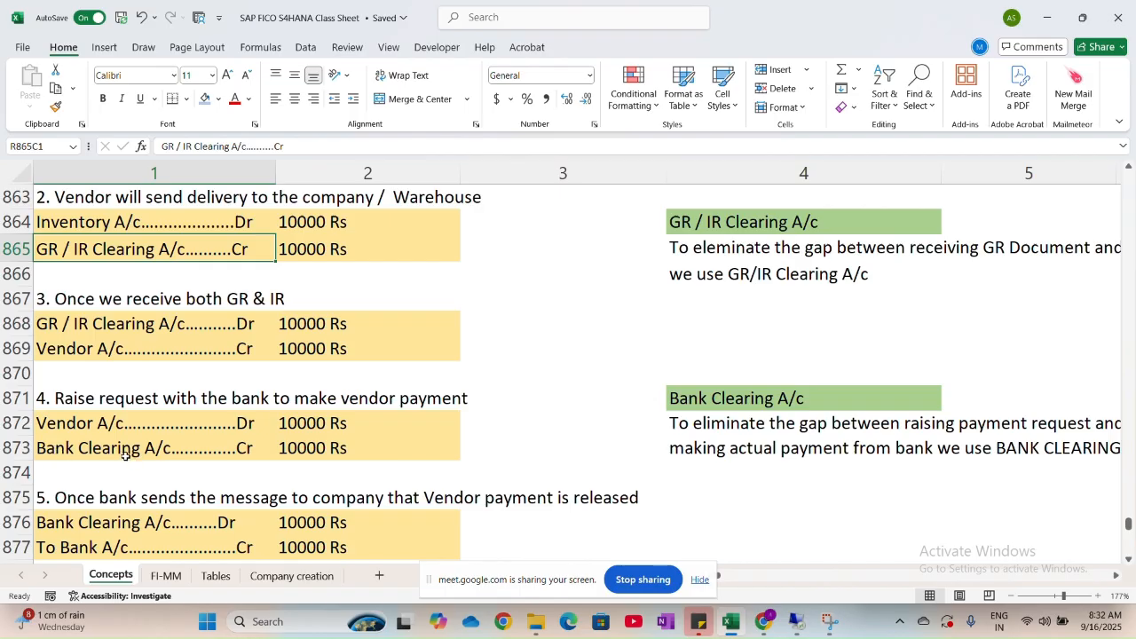
{"action": "left_click", "coordinate": [84, 545]}
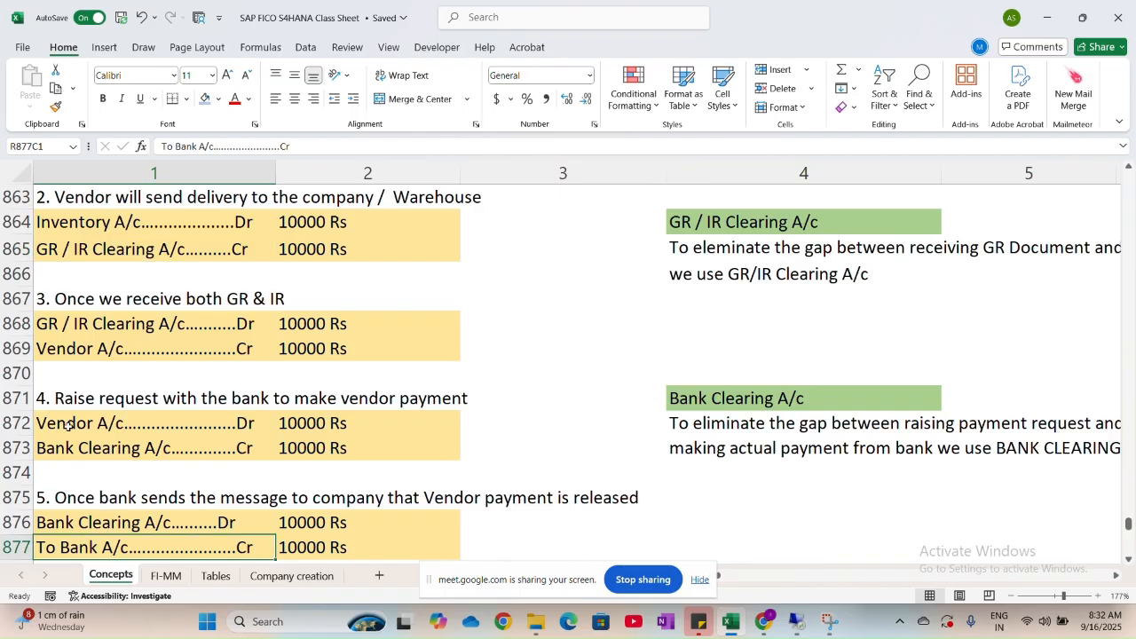
{"action": "left_click", "coordinate": [66, 353]}
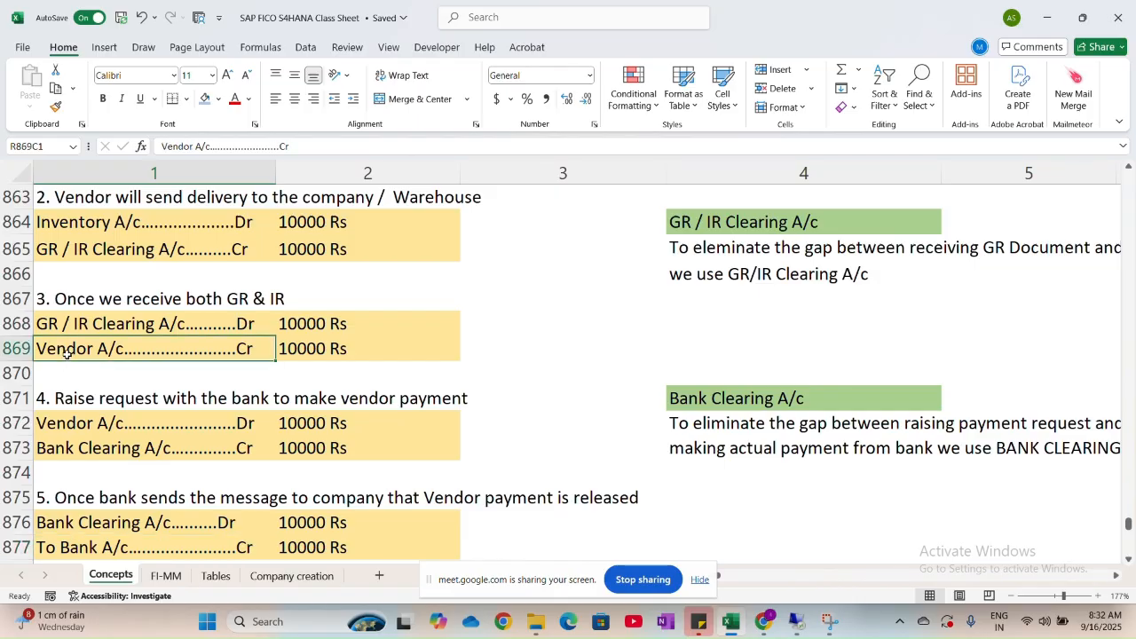
{"action": "left_click", "coordinate": [70, 327]}
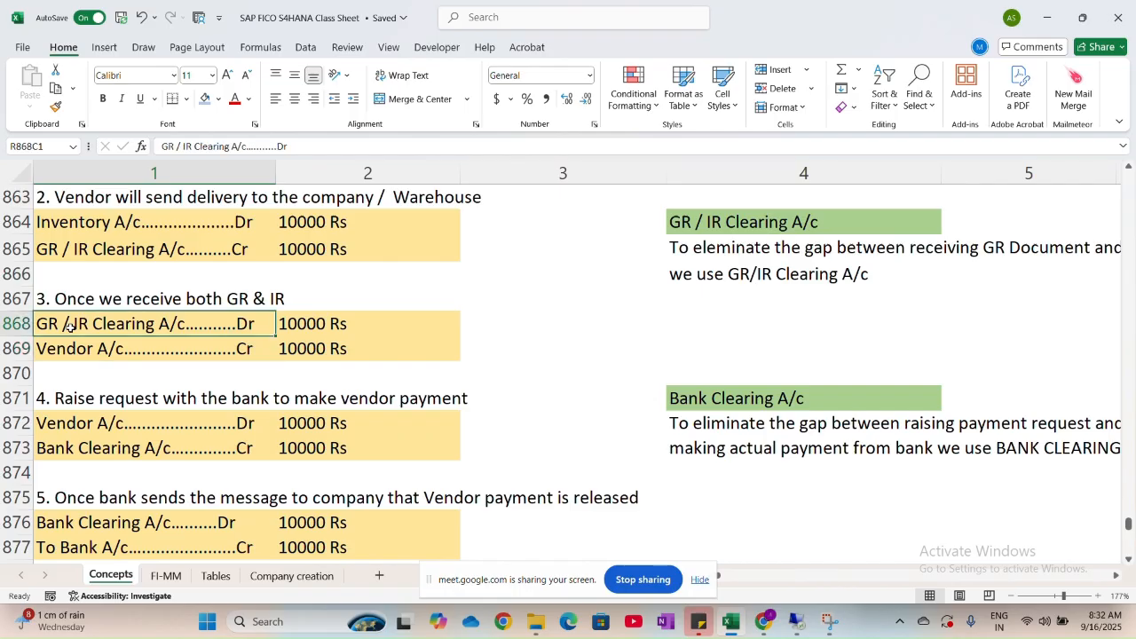
{"action": "key", "text": "alt+Tab"}
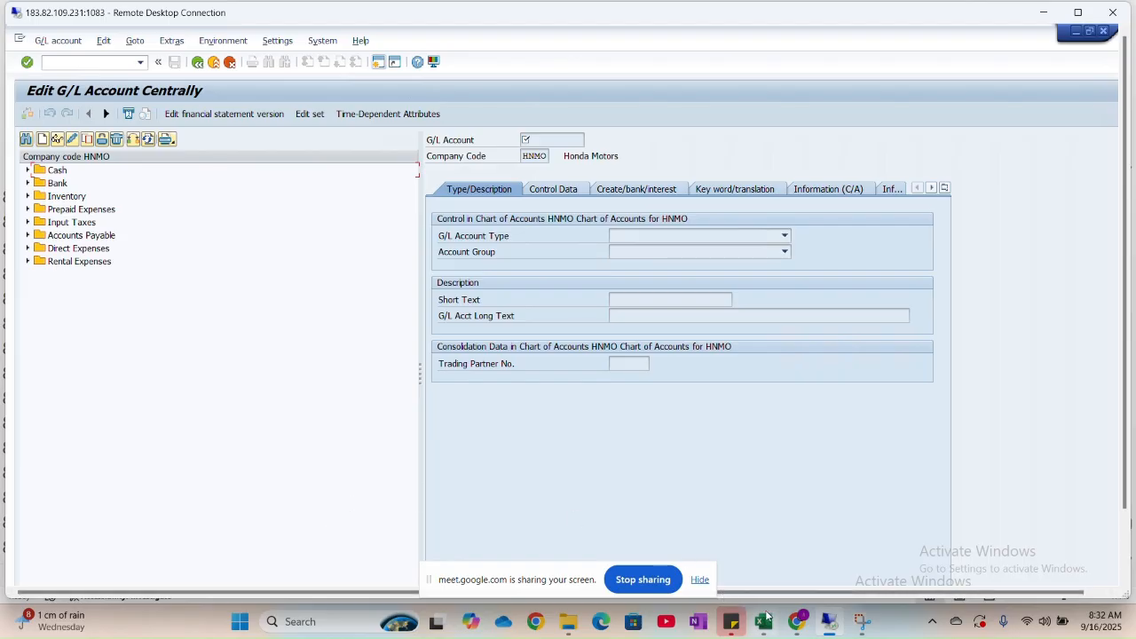
{"action": "mouse_move", "coordinate": [766, 615]}
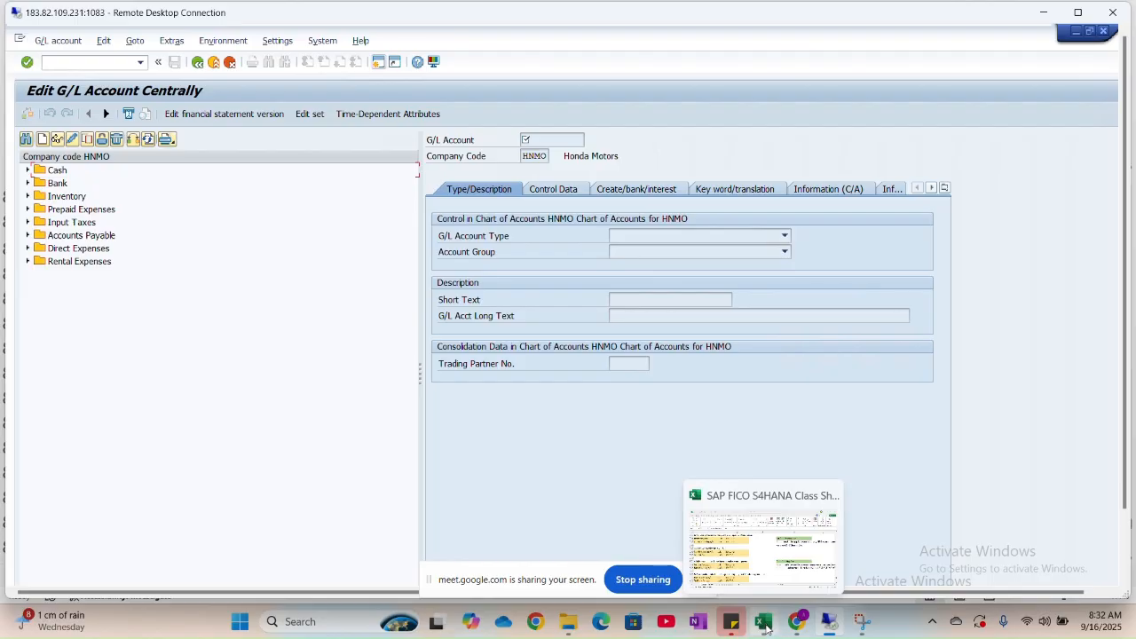
{"action": "left_click", "coordinate": [769, 575]}
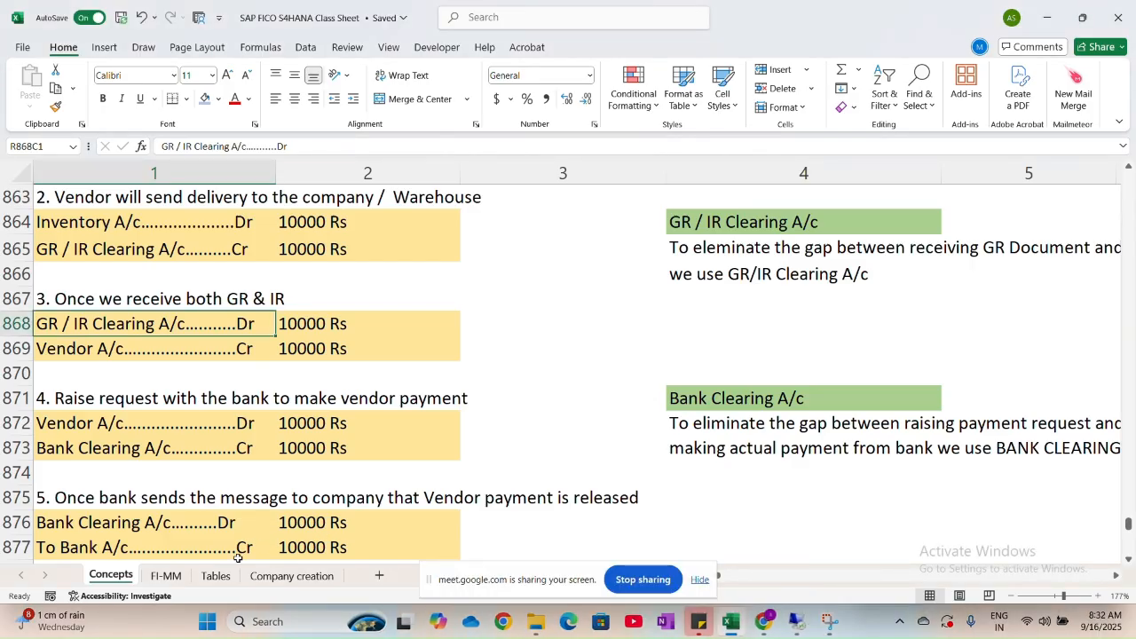
In the Tables sheet, examine the liabilities chart of accounts down to the Provisions group and its Provisions for Doubtful Debts account.
{"action": "left_click", "coordinate": [224, 576]}
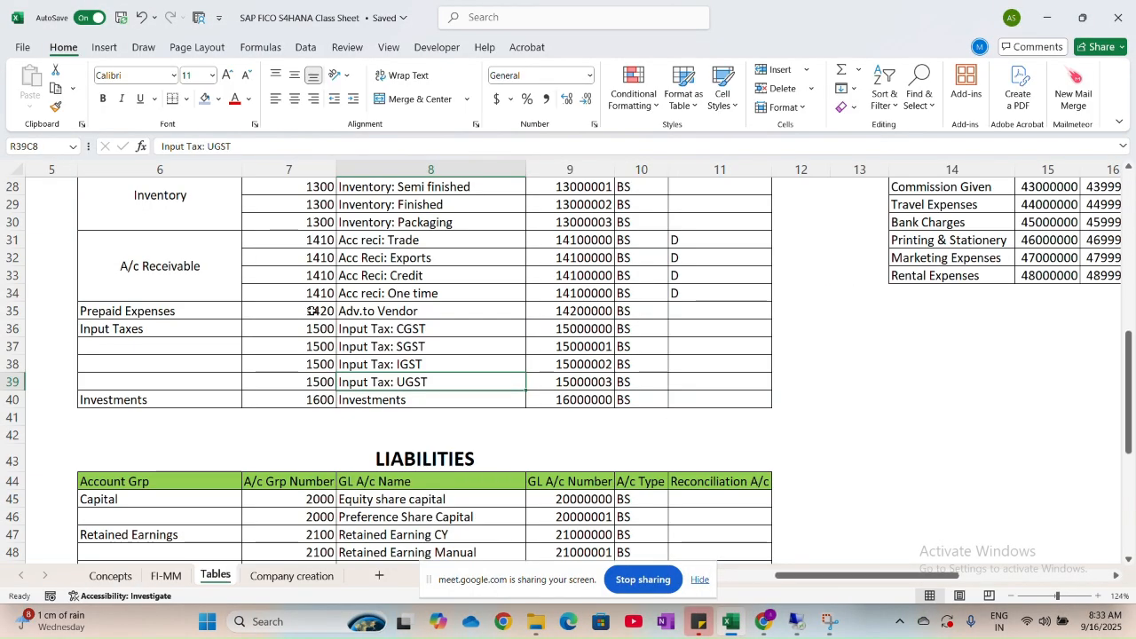
{"action": "scroll", "coordinate": [312, 310], "scroll_direction": "down", "scroll_amount": 1}
{"action": "scroll", "coordinate": [313, 308], "scroll_direction": "down", "scroll_amount": 7}
{"action": "scroll", "coordinate": [313, 307], "scroll_direction": "up", "scroll_amount": 2}
{"action": "scroll", "coordinate": [313, 306], "scroll_direction": "up", "scroll_amount": 1}
{"action": "scroll", "coordinate": [313, 306], "scroll_direction": "right", "scroll_amount": 1}
{"action": "scroll", "coordinate": [312, 306], "scroll_direction": "down", "scroll_amount": 2}
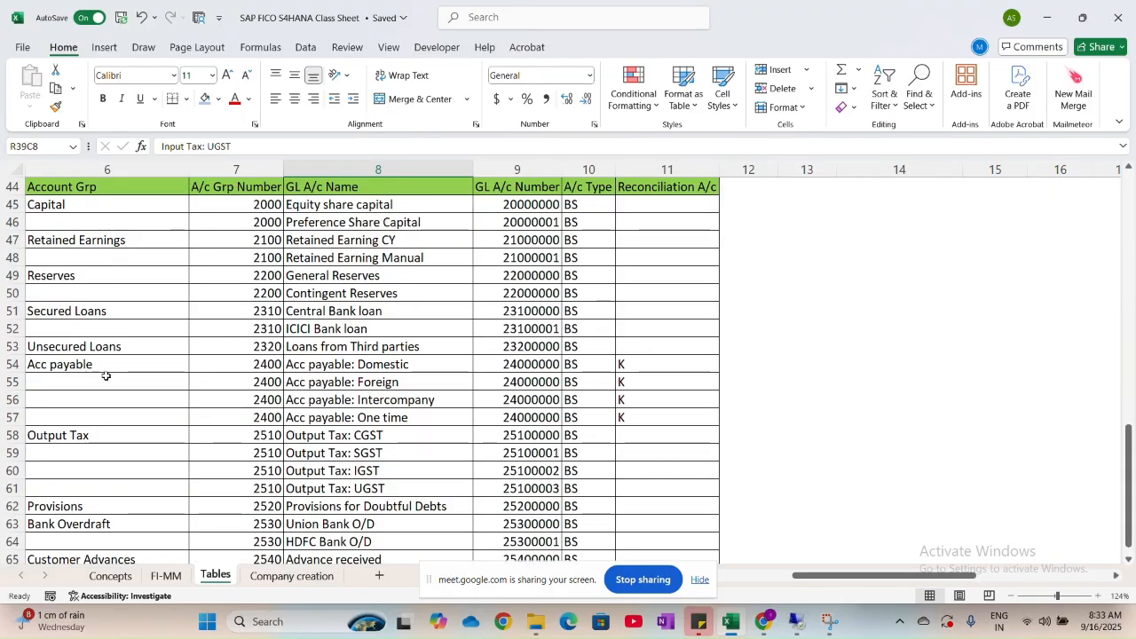
{"action": "scroll", "coordinate": [104, 403], "scroll_direction": "down", "scroll_amount": 2}
{"action": "scroll", "coordinate": [104, 403], "scroll_direction": "down", "scroll_amount": 2}
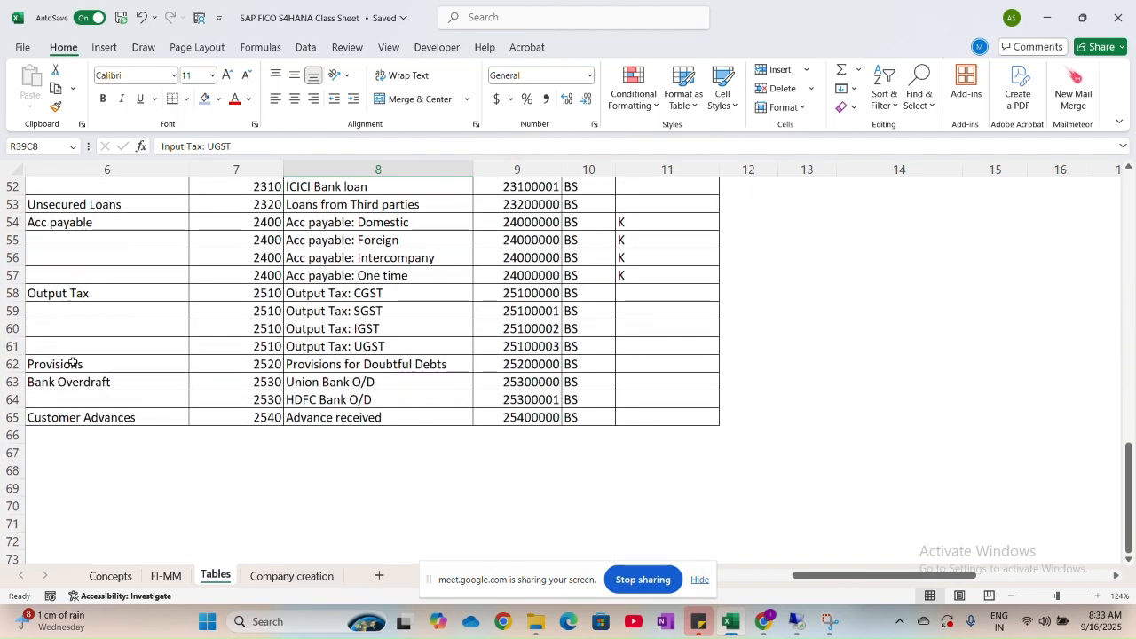
{"action": "left_click", "coordinate": [73, 362]}
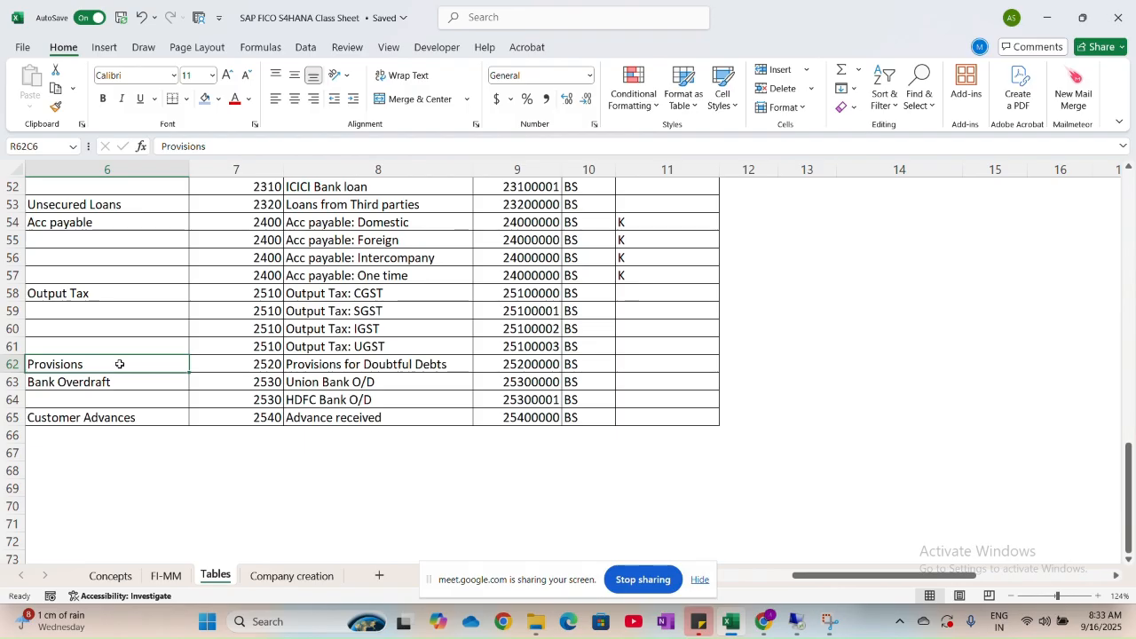
{"action": "left_click", "coordinate": [402, 366]}
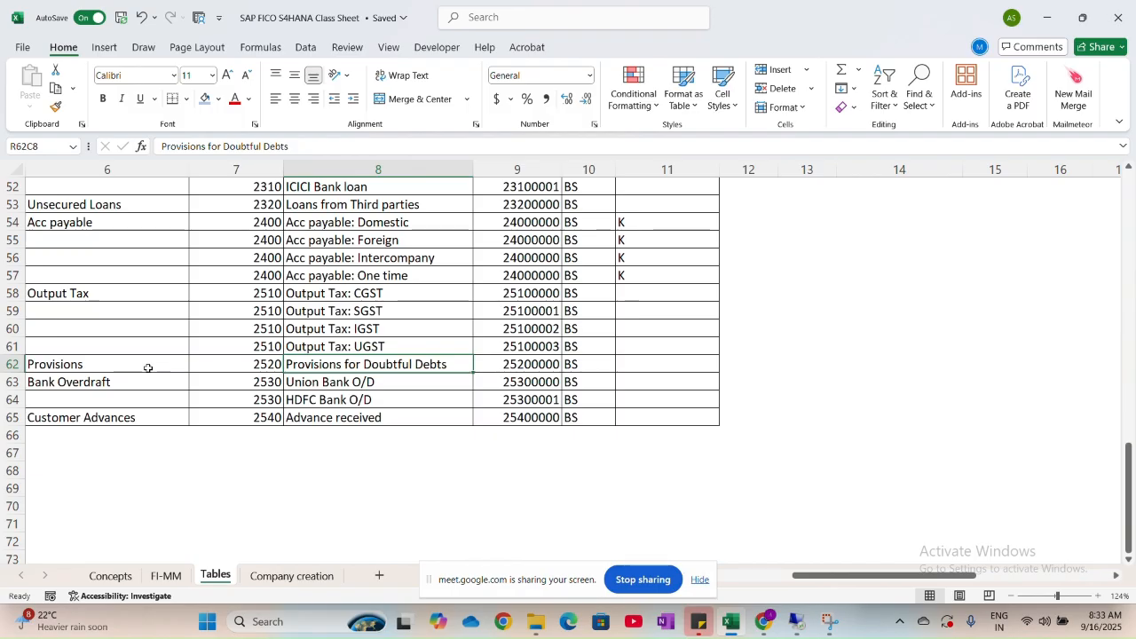
Insert a new row directly below Provisions for Doubtful Debts and enter GR/IR Clearing as its G/L account name.
{"action": "left_click", "coordinate": [7, 382]}
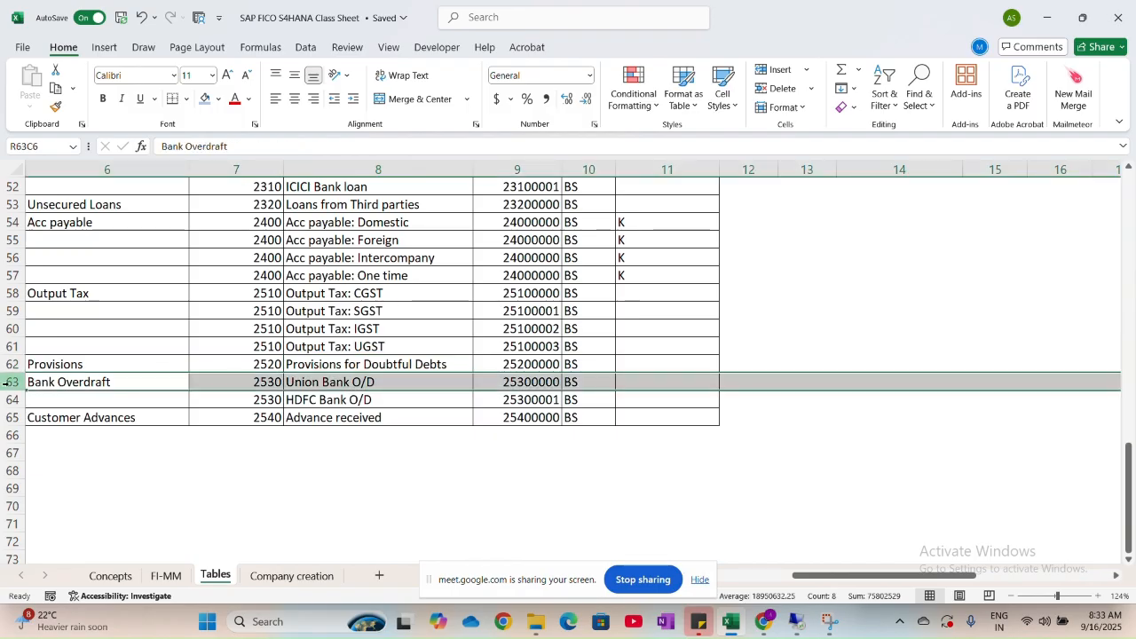
{"action": "key", "text": "ctrl+shift+plus"}
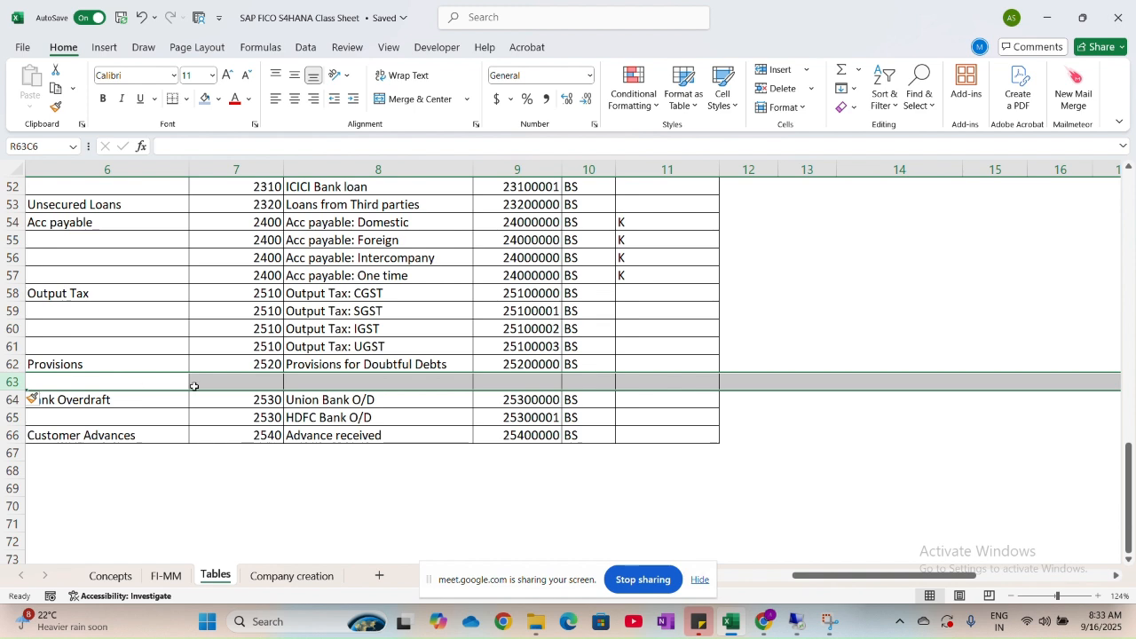
{"action": "left_click", "coordinate": [335, 386]}
{"action": "type", "text": "GR"}
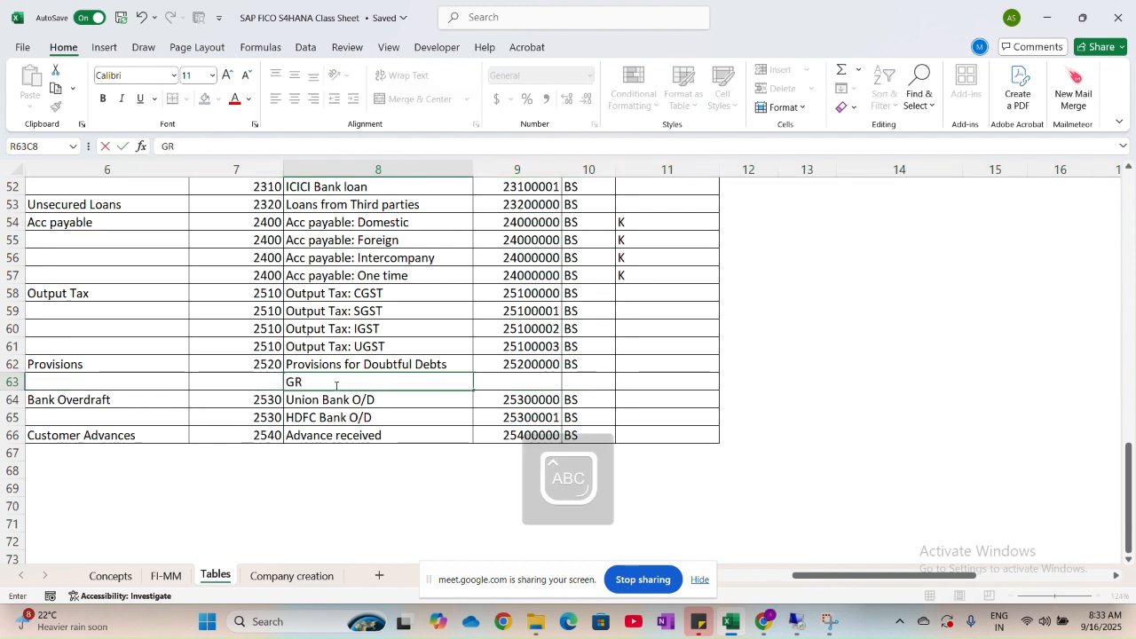
{"action": "type", "text": "/IR CLearing A"}
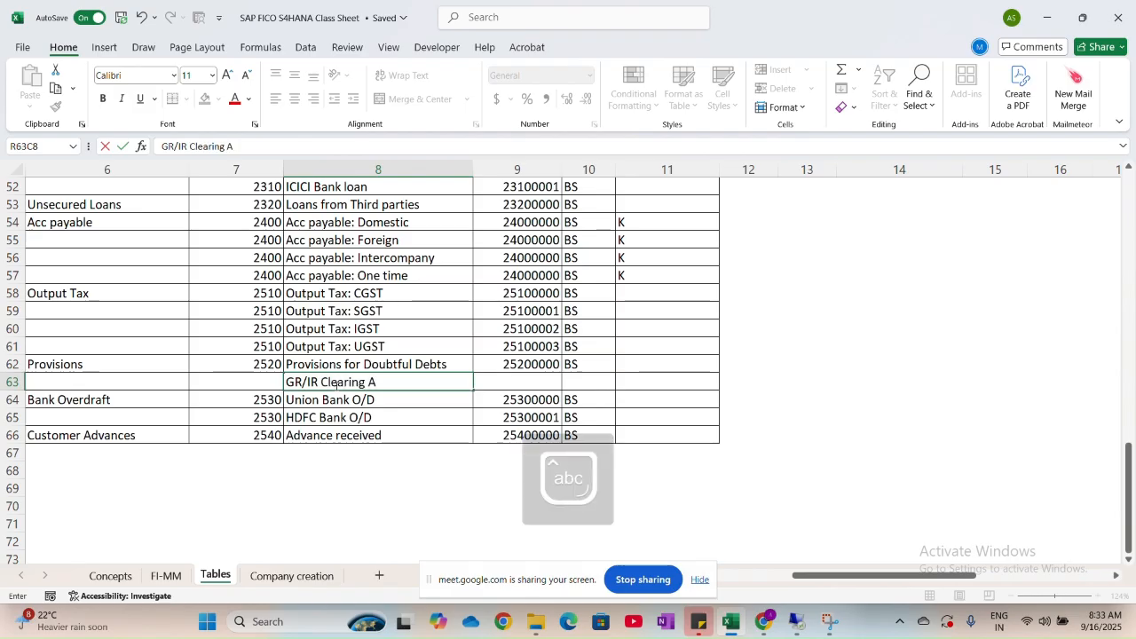
{"action": "key", "text": "BackSpace"}
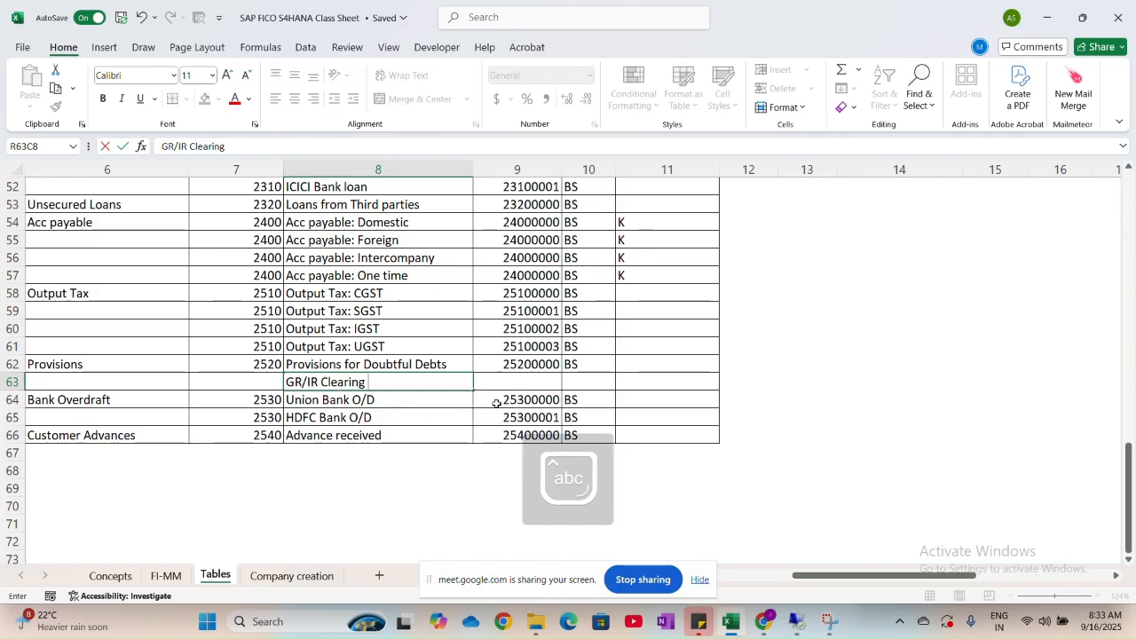
Give the GR/IR Clearing row G/L account number 25200001 and account type BS.
{"action": "left_click", "coordinate": [520, 384]}
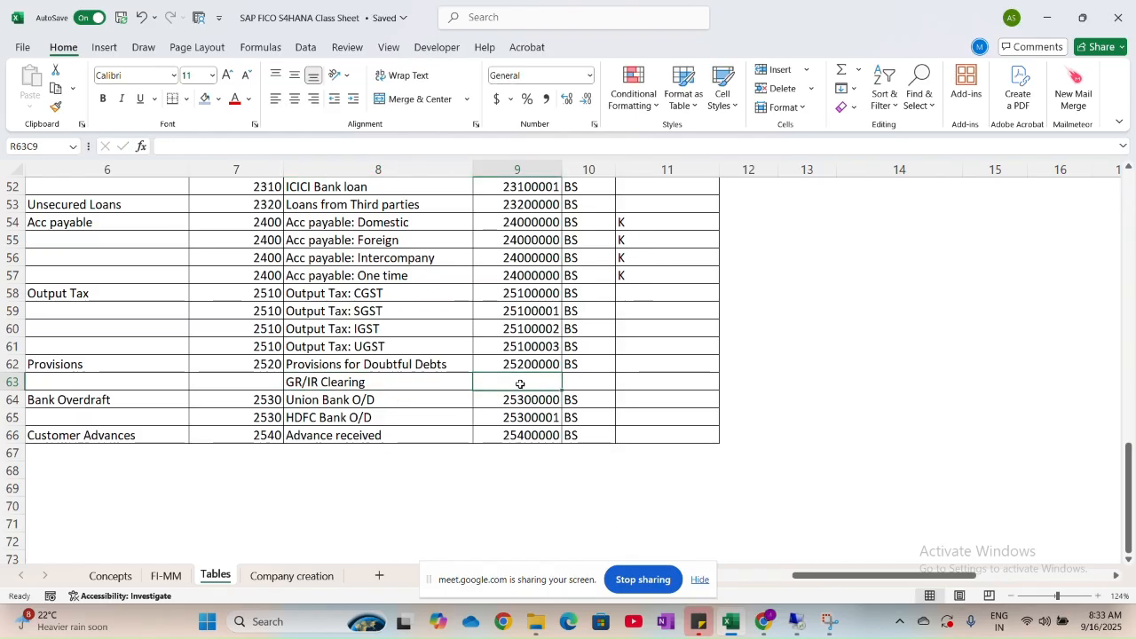
{"action": "type", "text": "25"}
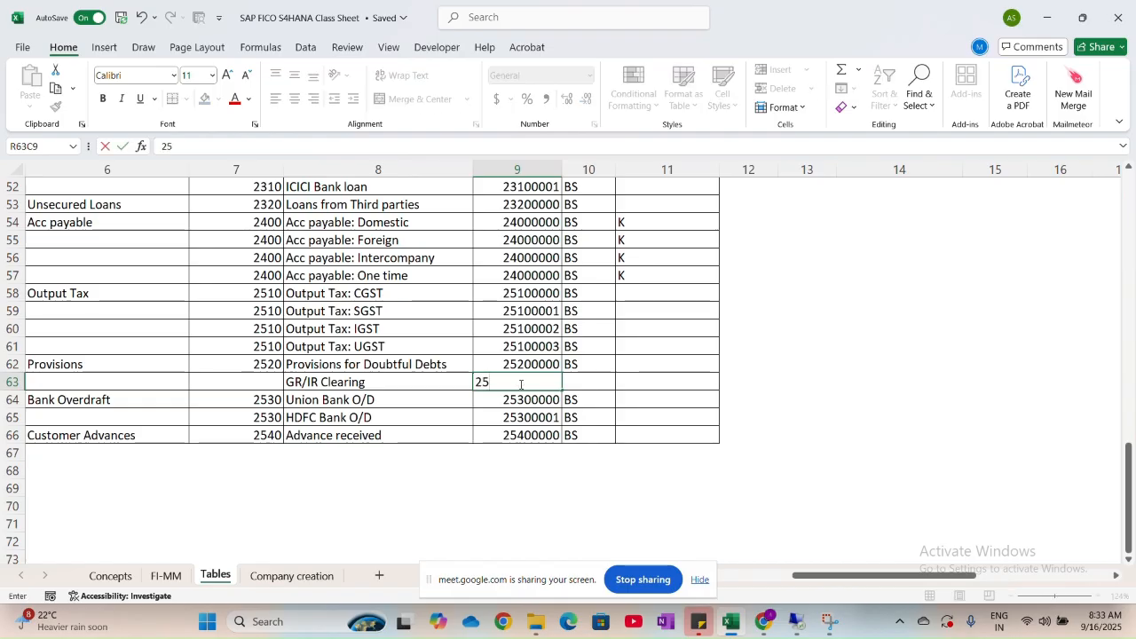
{"action": "type", "text": "200001"}
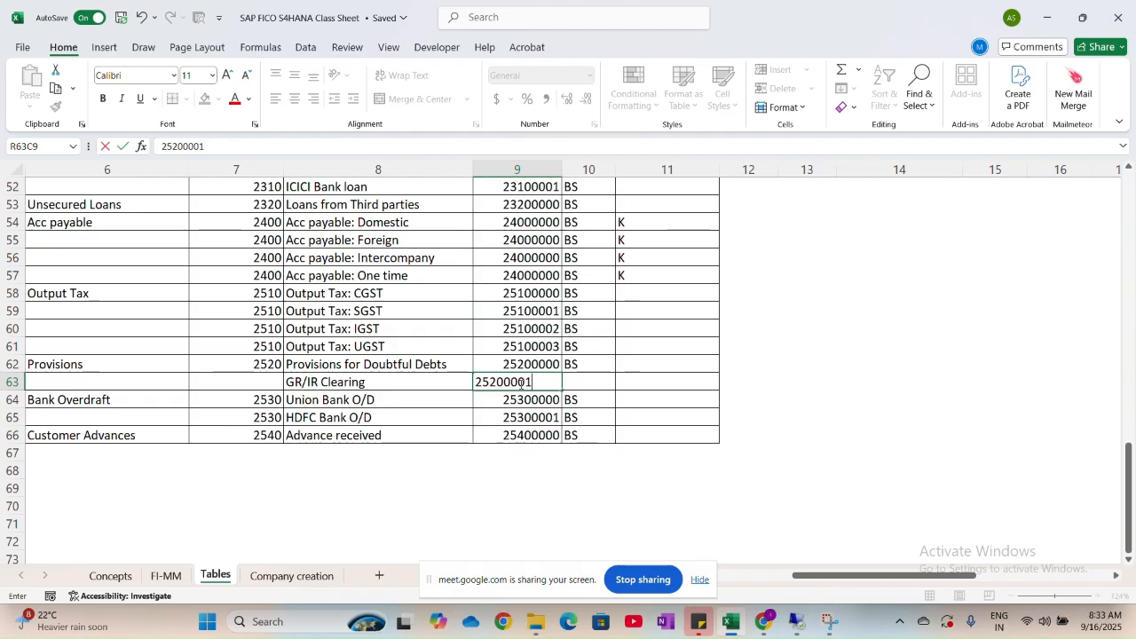
{"action": "left_click", "coordinate": [607, 384]}
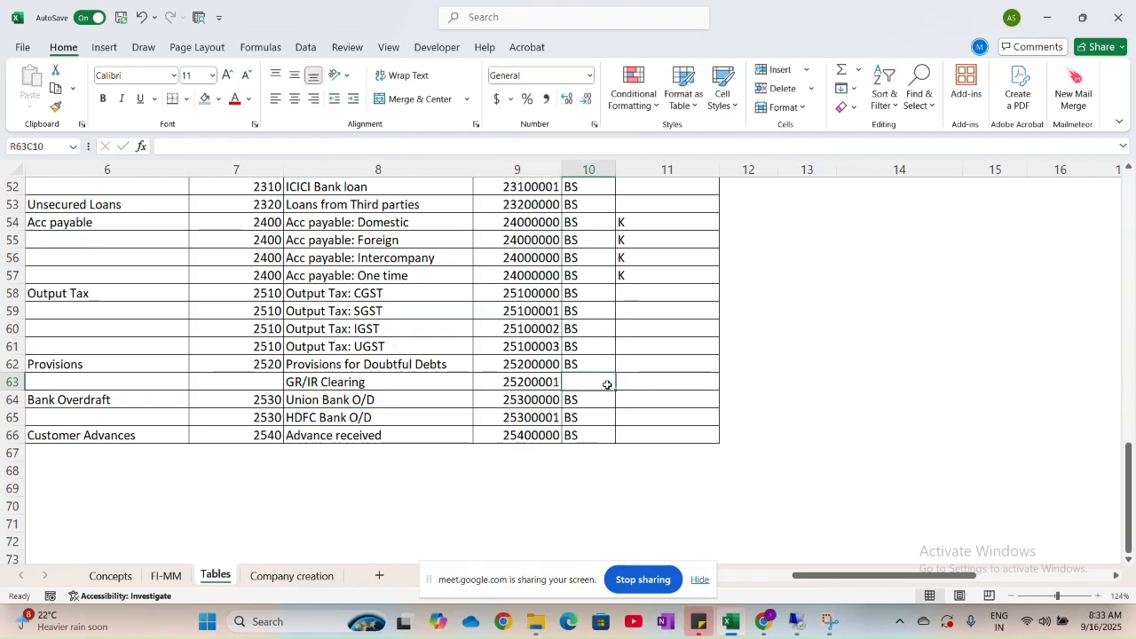
{"action": "type", "text": "b"}
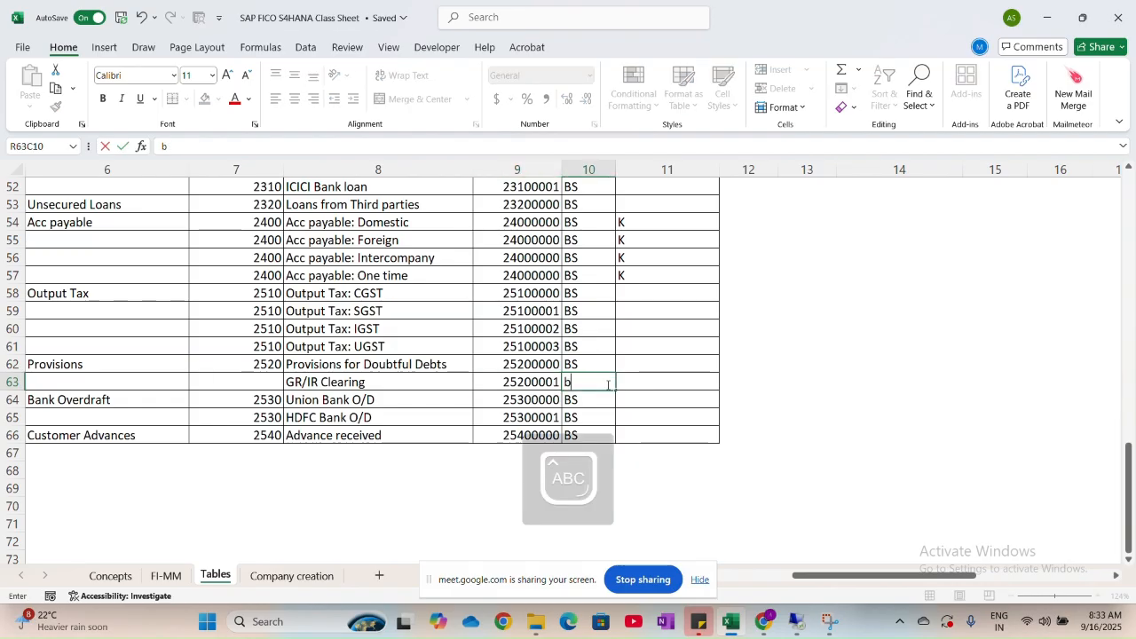
{"action": "type", "text": "B/s"}
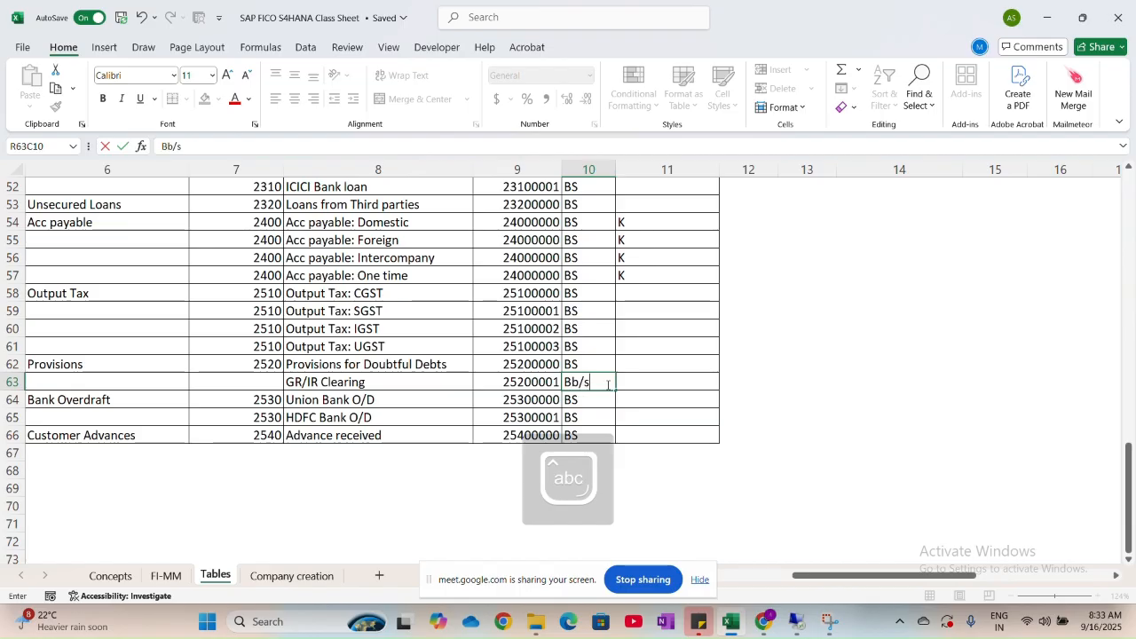
{"action": "key", "text": "BackSpace"}
{"action": "key", "text": "BackSpace"}
{"action": "key", "text": "BackSpace"}
{"action": "type", "text": "/"}
{"action": "key", "text": "Caps_Lock"}
{"action": "type", "text": "S"}
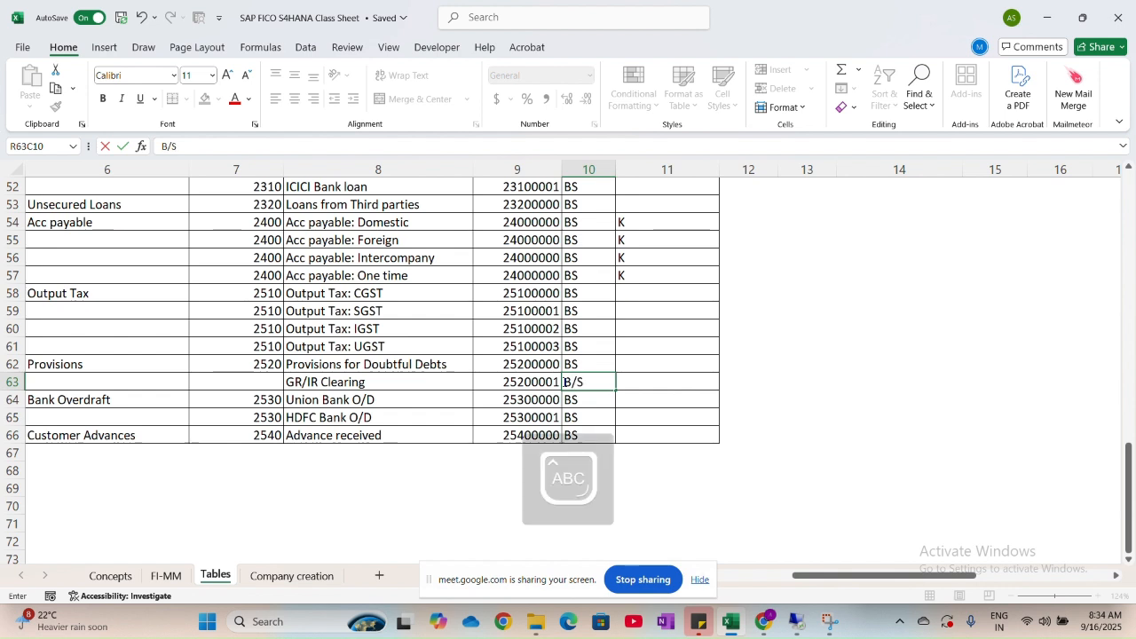
{"action": "key", "text": "BackSpace"}
{"action": "key", "text": "BackSpace"}
{"action": "type", "text": "S"}
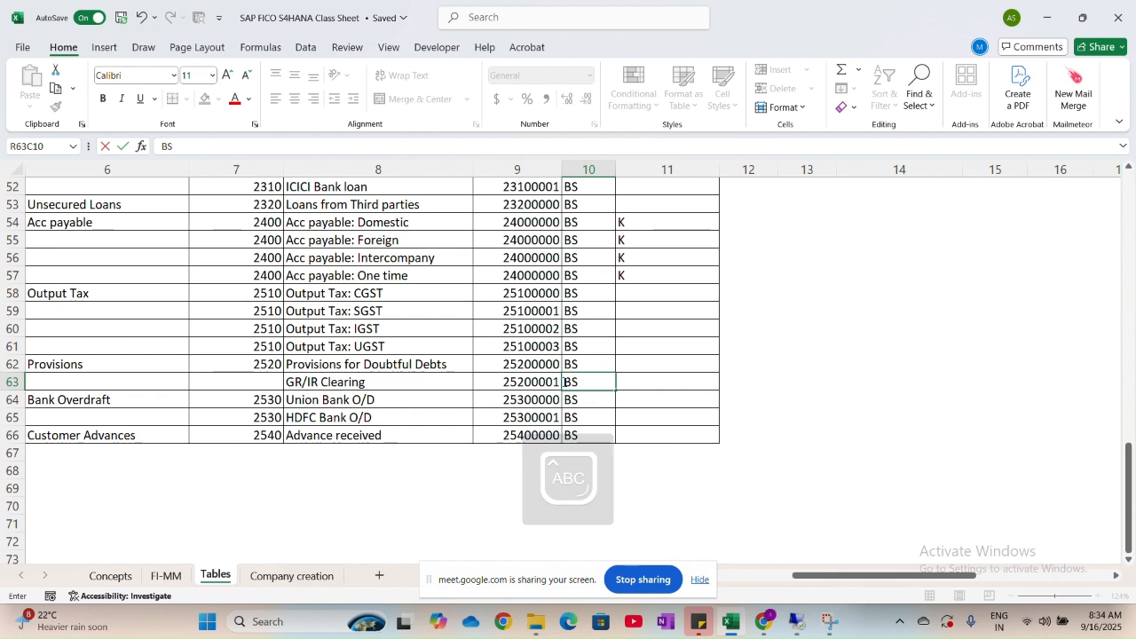
{"action": "left_click", "coordinate": [388, 382]}
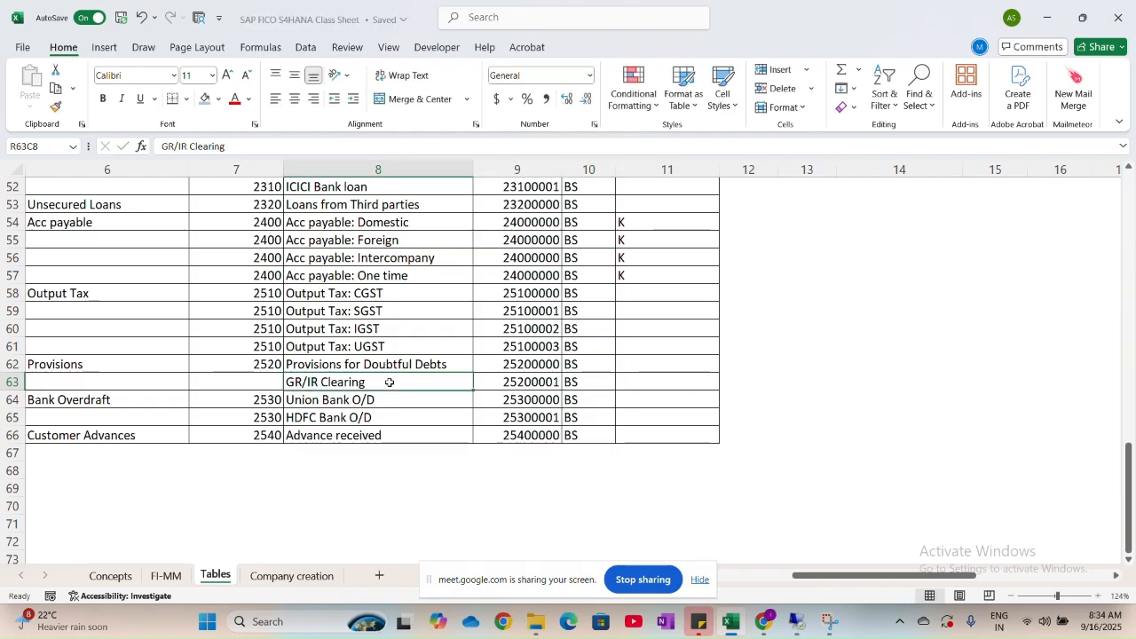
Switch to SAP and start creating G/L account 25200001 in company code HNMO.
{"action": "key", "text": "alt+Tab"}
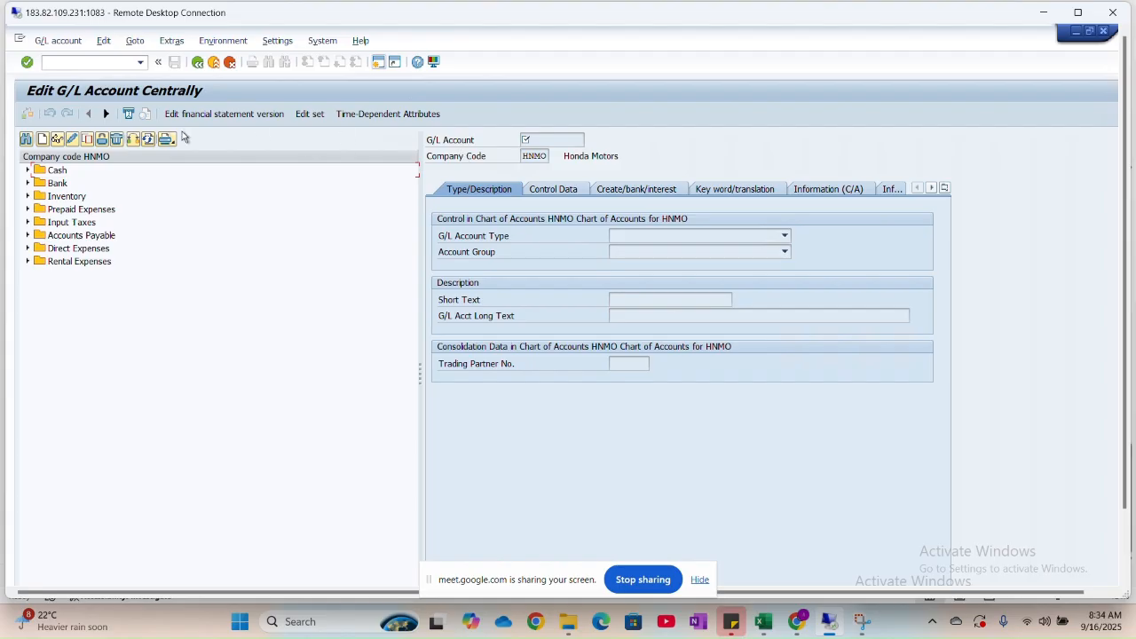
{"action": "left_click", "coordinate": [40, 145]}
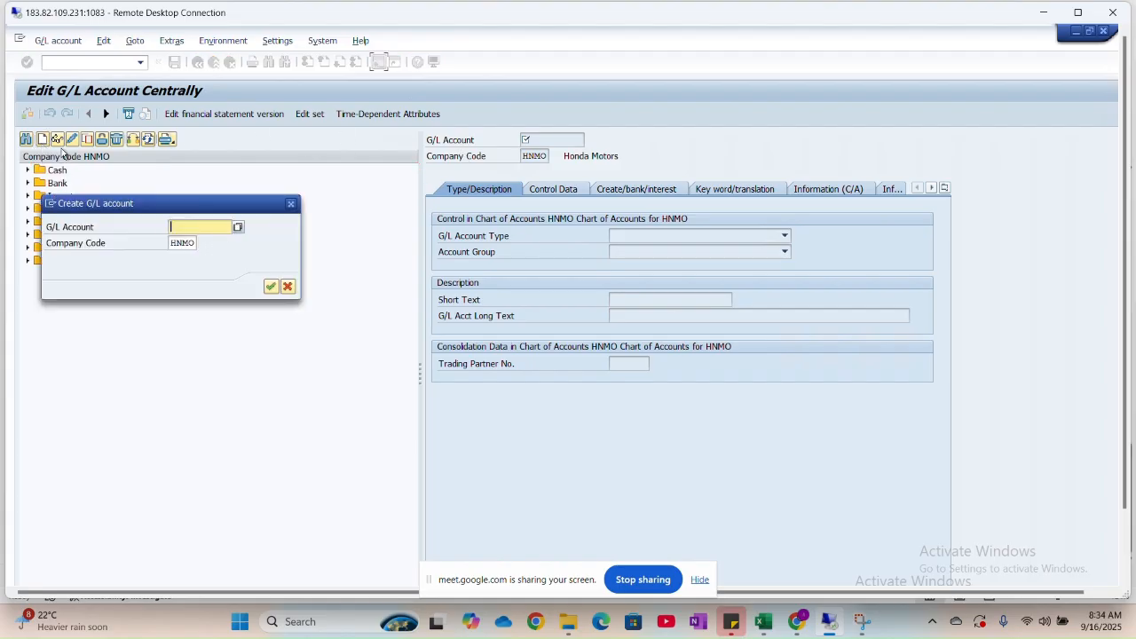
{"action": "type", "text": "25200001"}
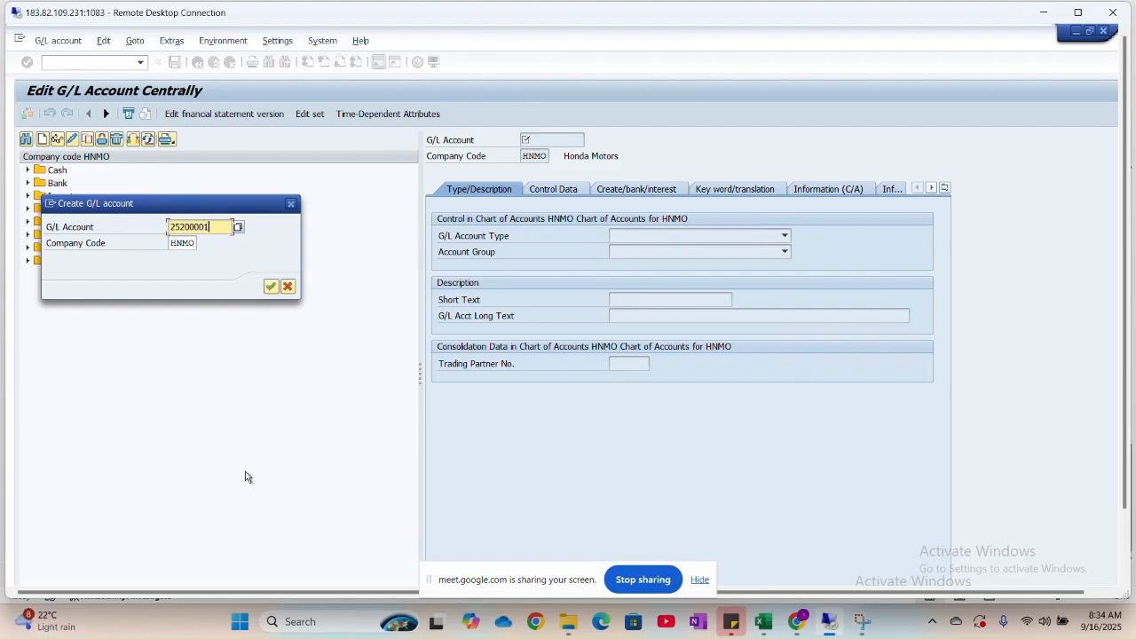
{"action": "key", "text": "alt+Tab"}
{"action": "key", "text": "alt+Tab"}
{"action": "left_click", "coordinate": [271, 288]}
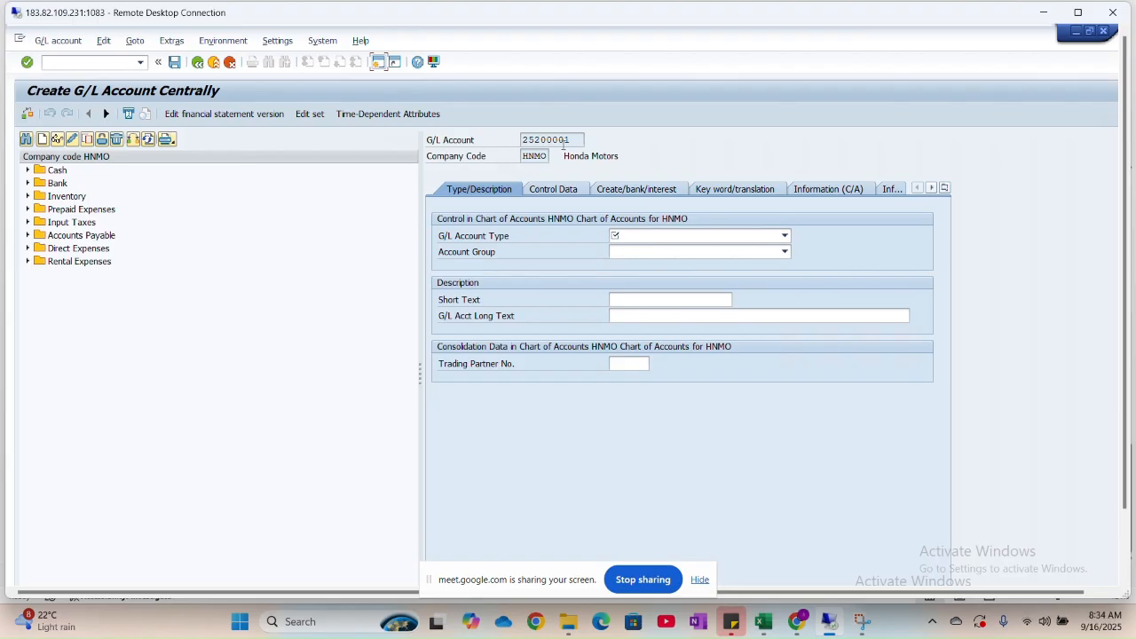
Classify the new G/L account as a Balance Sheet Account in account group 2520 Provisions.
{"action": "left_click", "coordinate": [786, 236]}
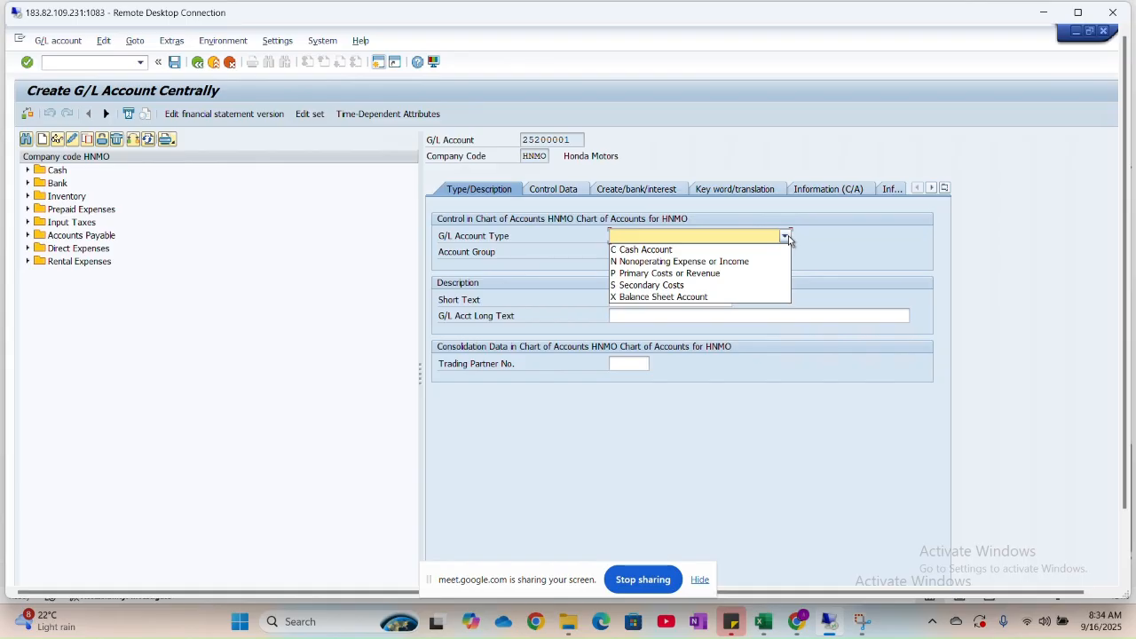
{"action": "left_click", "coordinate": [701, 296]}
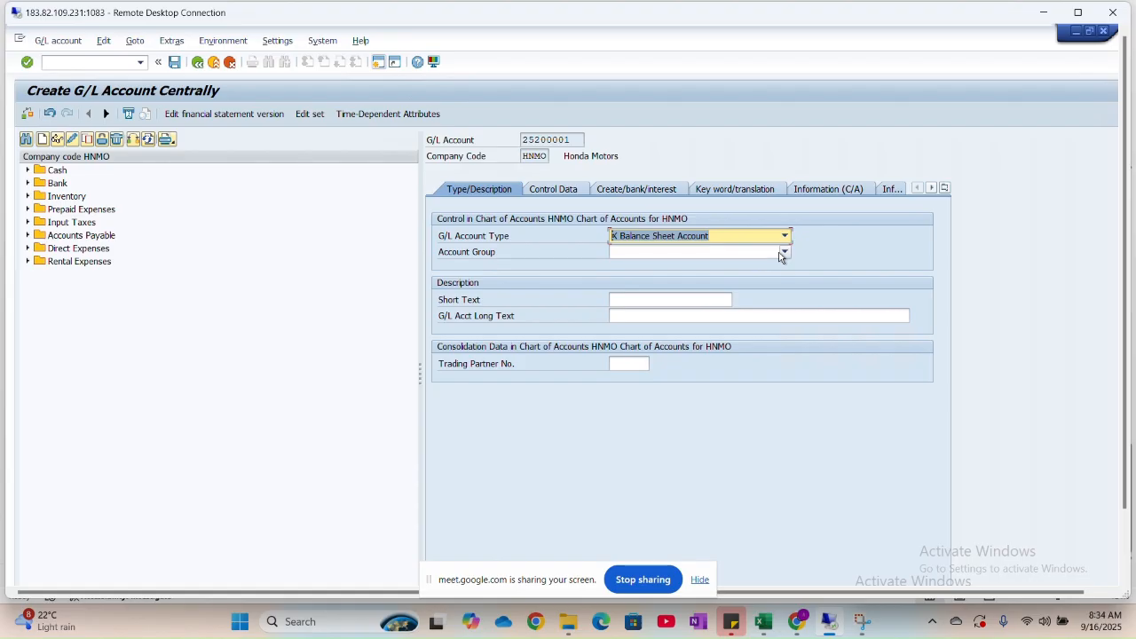
{"action": "left_click", "coordinate": [783, 253]}
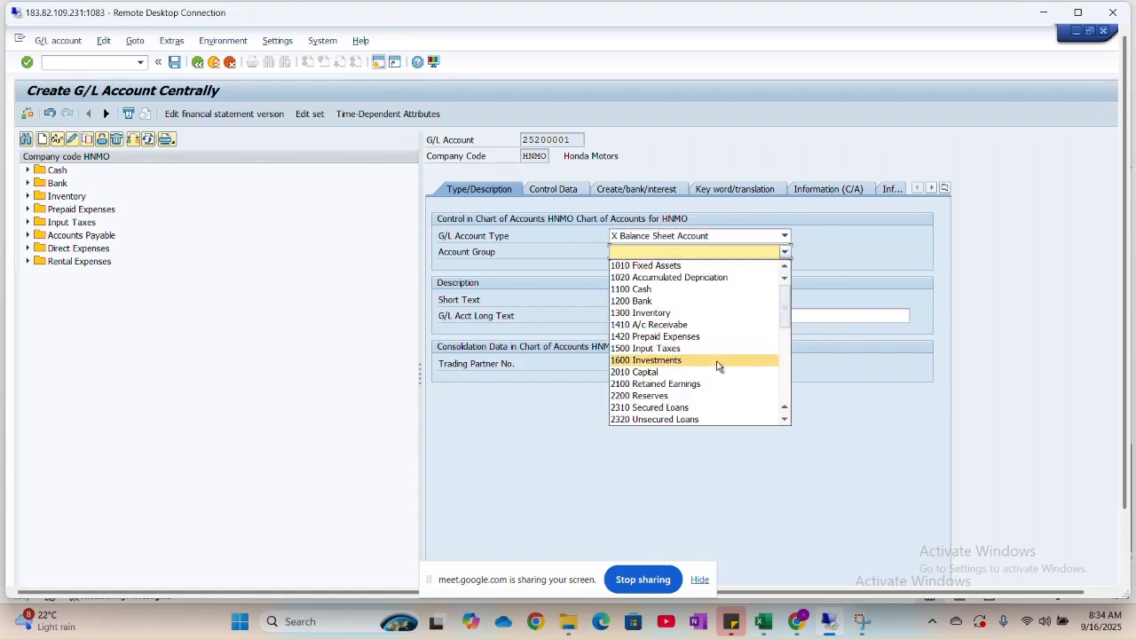
{"action": "scroll", "coordinate": [718, 365], "scroll_direction": "down", "scroll_amount": 2}
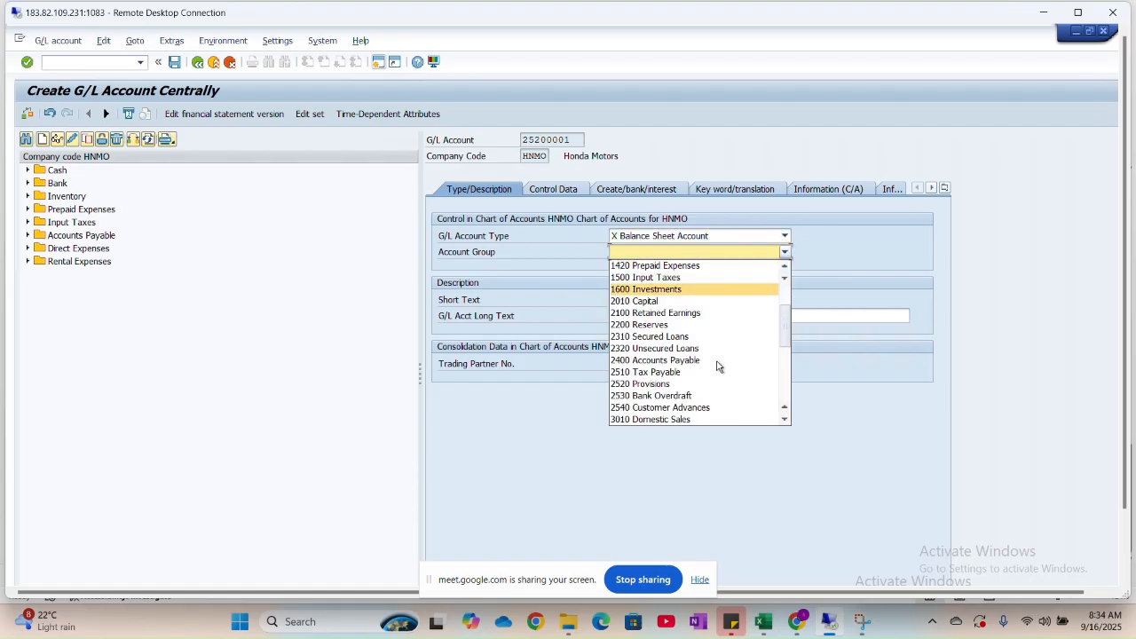
{"action": "scroll", "coordinate": [718, 366], "scroll_direction": "down", "scroll_amount": 1}
{"action": "scroll", "coordinate": [718, 365], "scroll_direction": "down", "scroll_amount": 2}
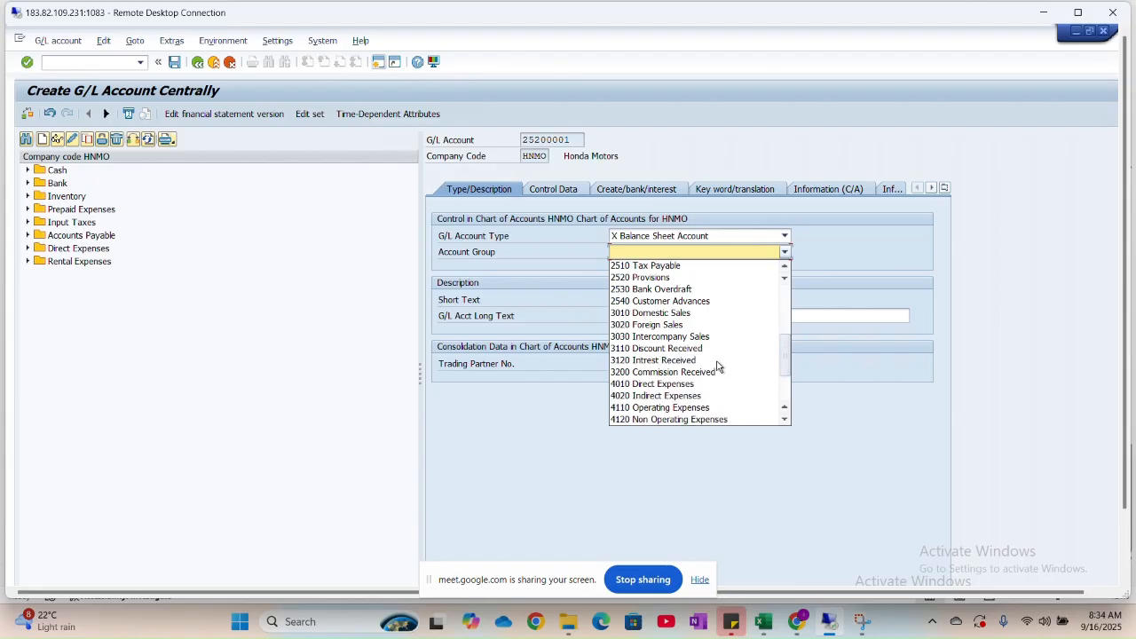
{"action": "scroll", "coordinate": [718, 366], "scroll_direction": "down", "scroll_amount": 1}
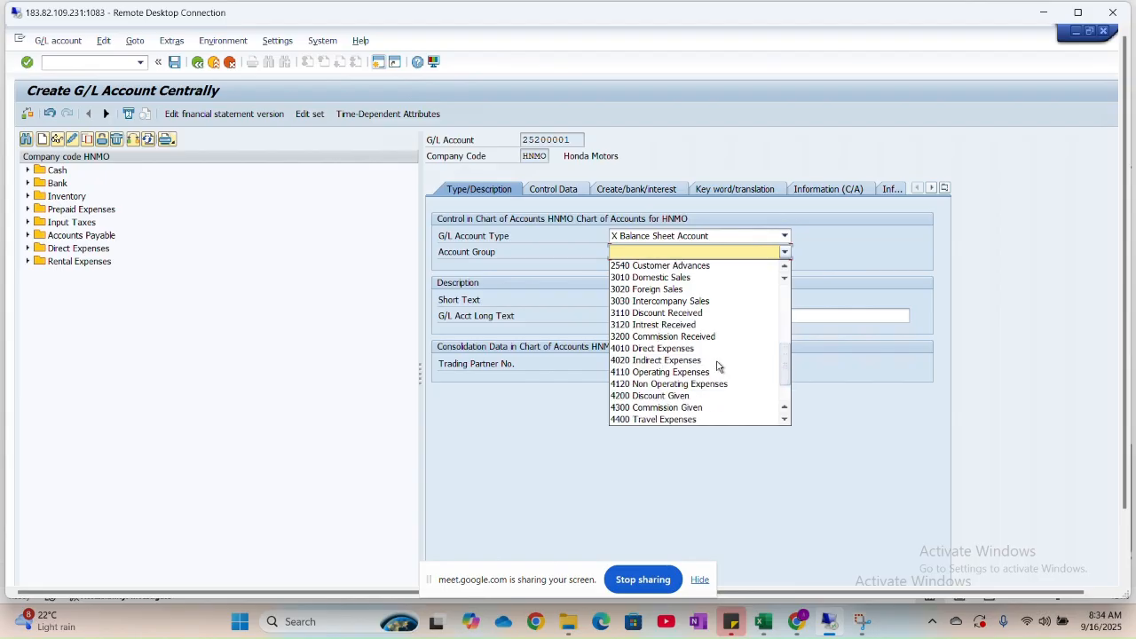
{"action": "scroll", "coordinate": [718, 366], "scroll_direction": "up", "scroll_amount": 1}
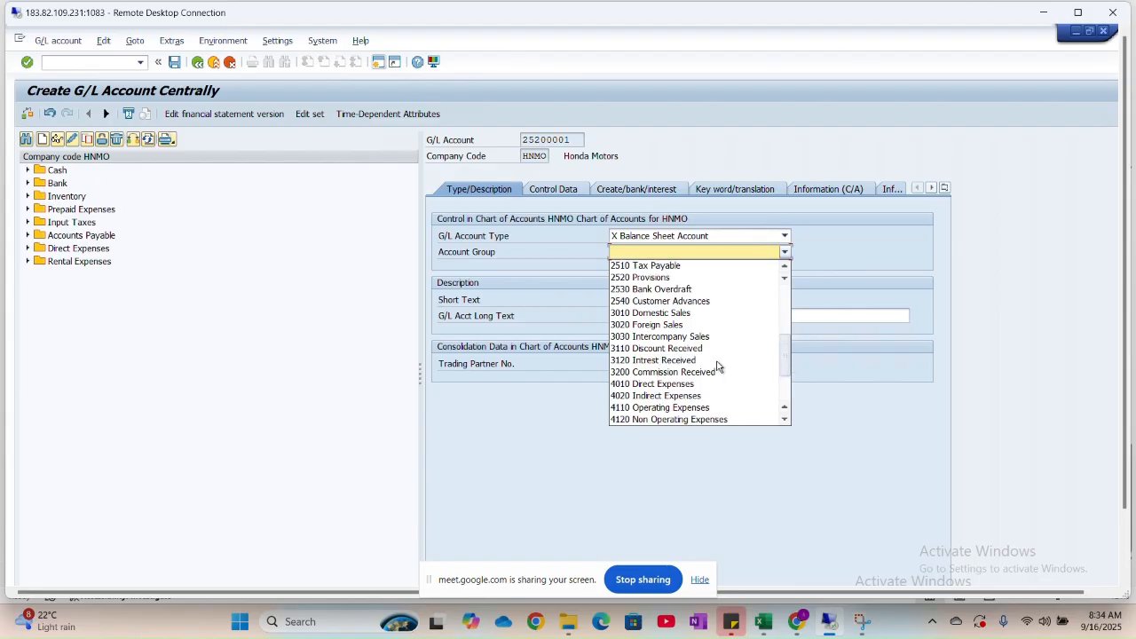
{"action": "left_click", "coordinate": [675, 278]}
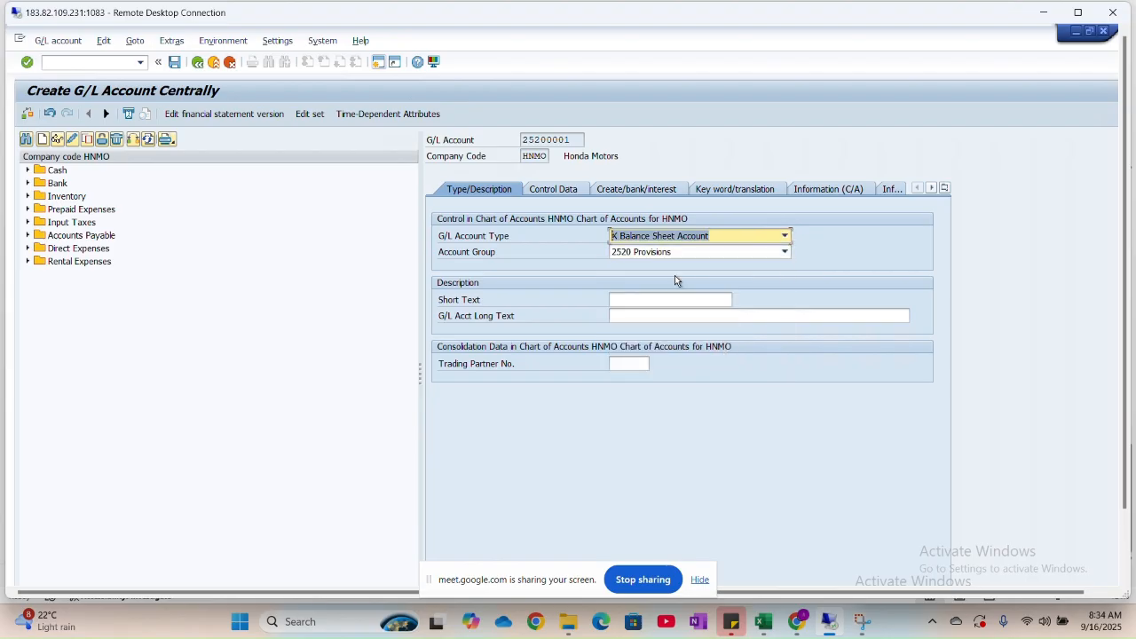
Enter GR/IR Clearing A/c as both the short text and the long text of the new G/L account.
{"action": "left_click", "coordinate": [657, 298]}
{"action": "key", "text": "Caps_Lock"}
{"action": "key", "text": "Caps_Lock"}
{"action": "type", "text": "GR/ R"}
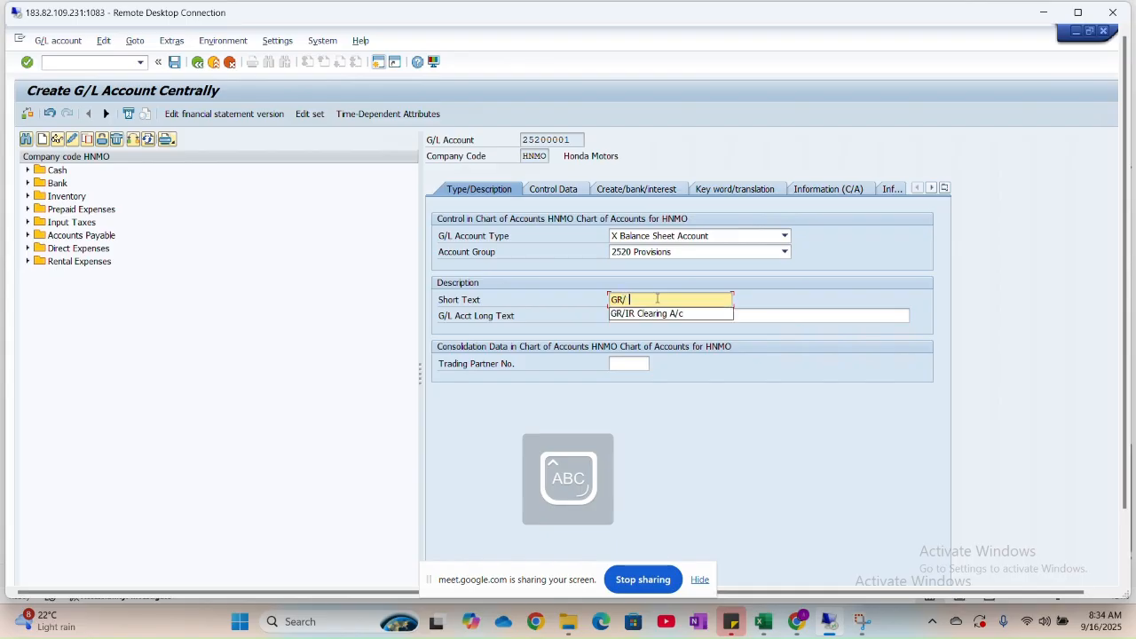
{"action": "key", "text": "BackSpace"}
{"action": "key", "text": "BackSpace"}
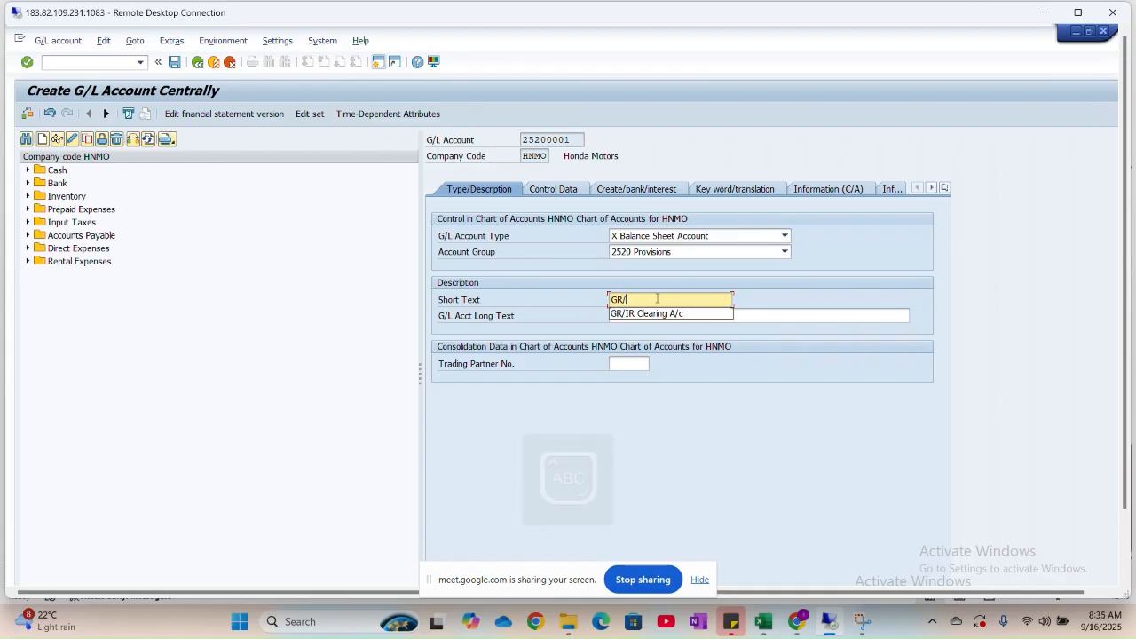
{"action": "left_click", "coordinate": [654, 314]}
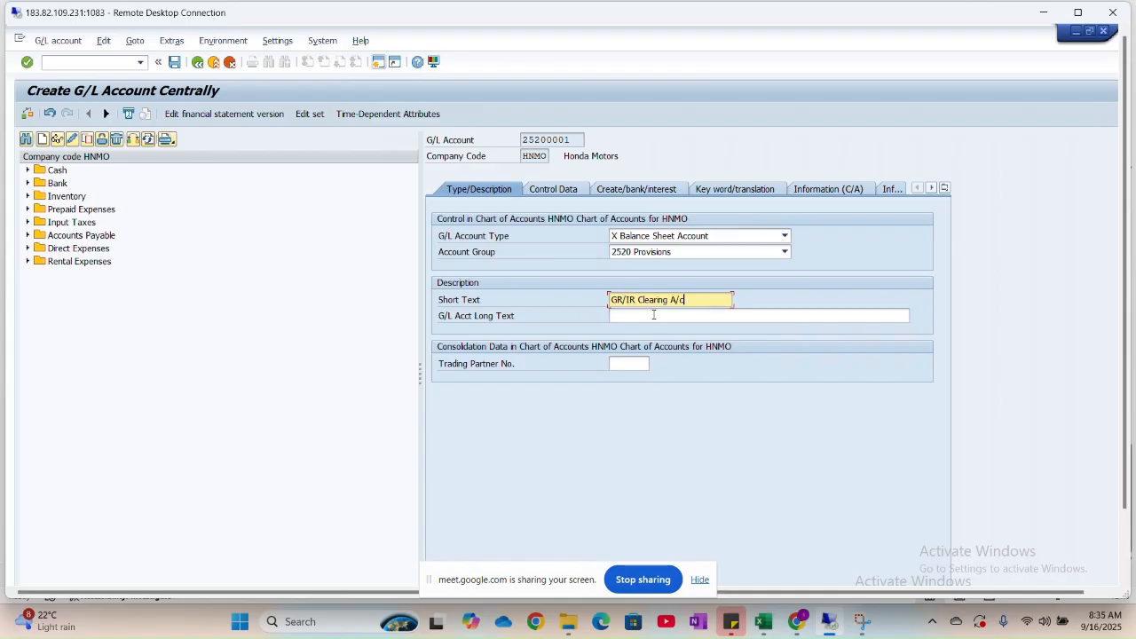
{"action": "left_click", "coordinate": [654, 314]}
{"action": "type", "text": "GR/IR Clearing A/c"}
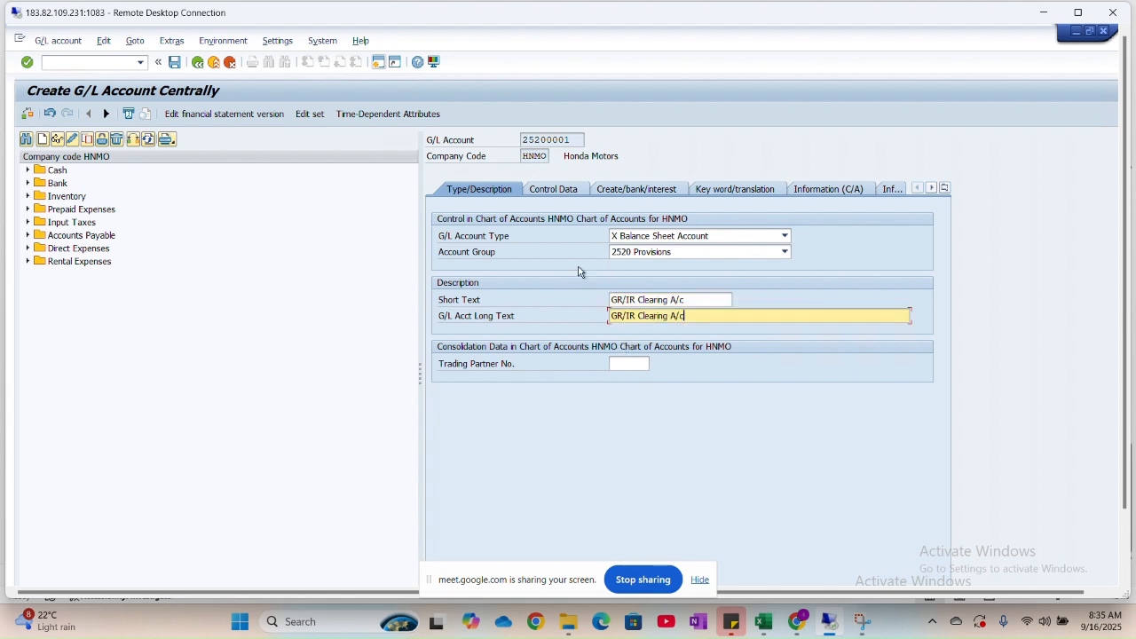
Enable Open Item Management in the control data of the new GR/IR clearing account.
{"action": "left_click", "coordinate": [561, 197]}
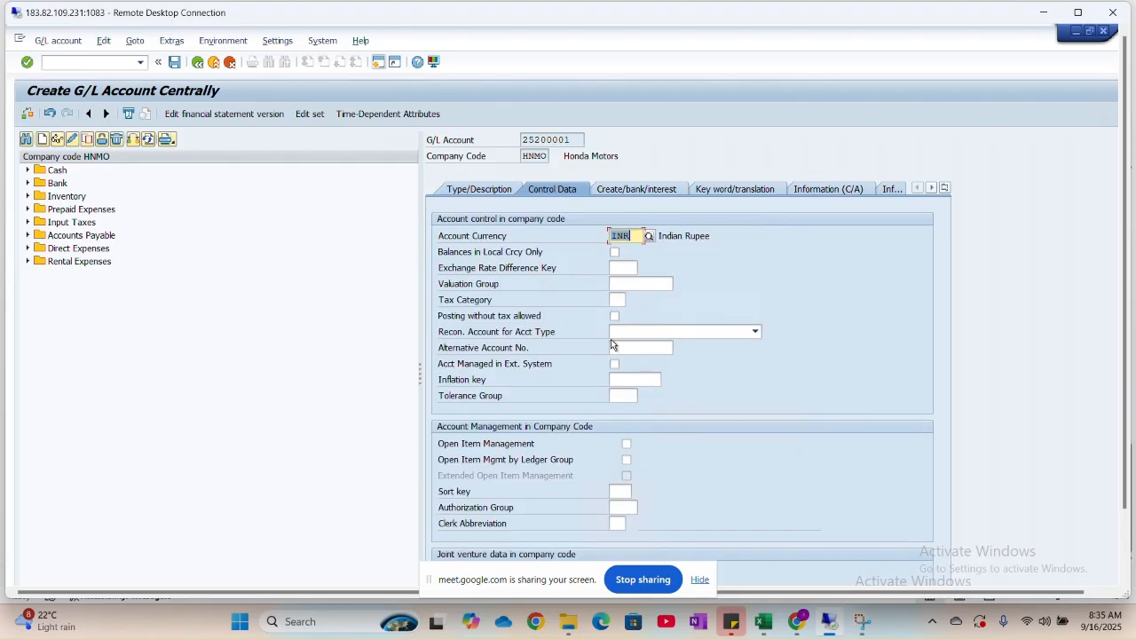
{"action": "left_click", "coordinate": [626, 444]}
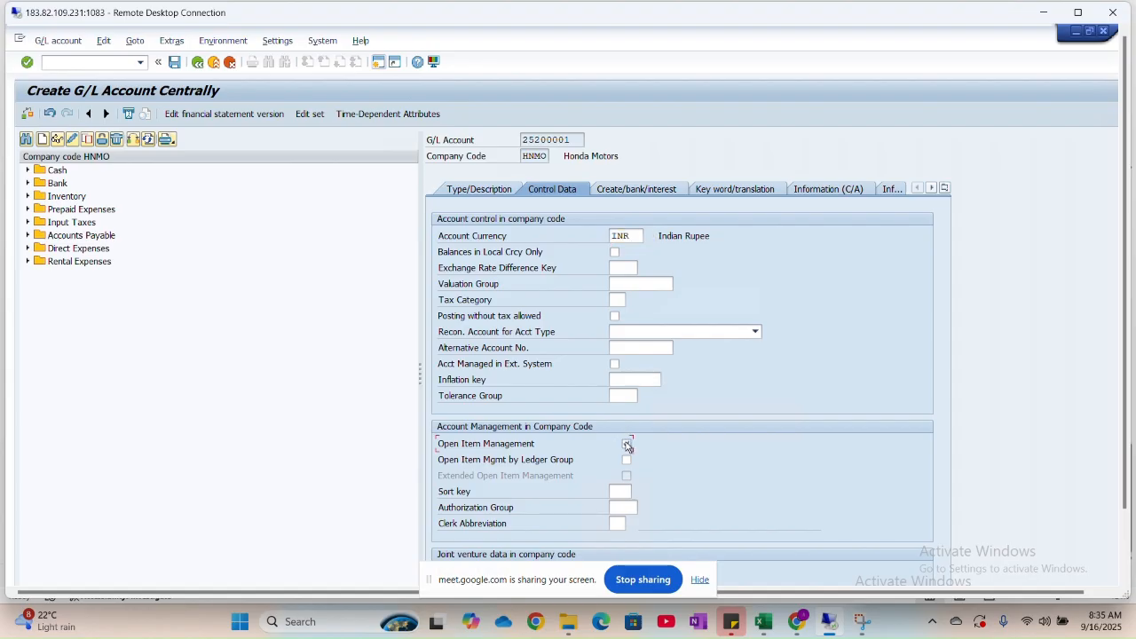
{"action": "left_click", "coordinate": [627, 445]}
{"action": "left_click", "coordinate": [1072, 13]}
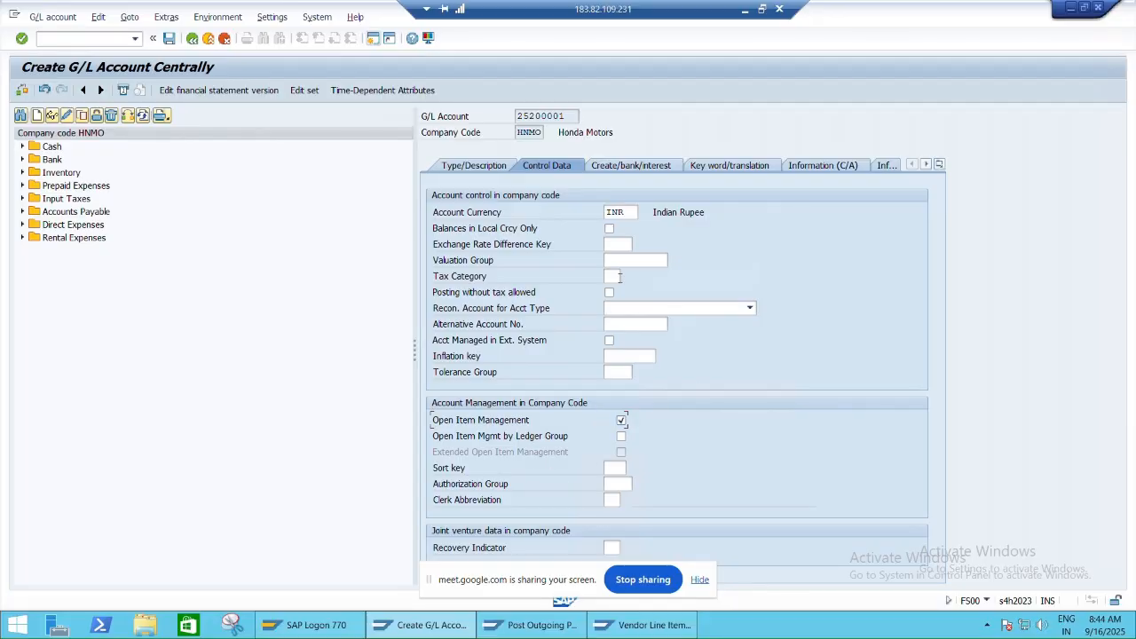
Assign field status group G001 to the new GR/IR clearing account.
{"action": "left_click", "coordinate": [636, 165]}
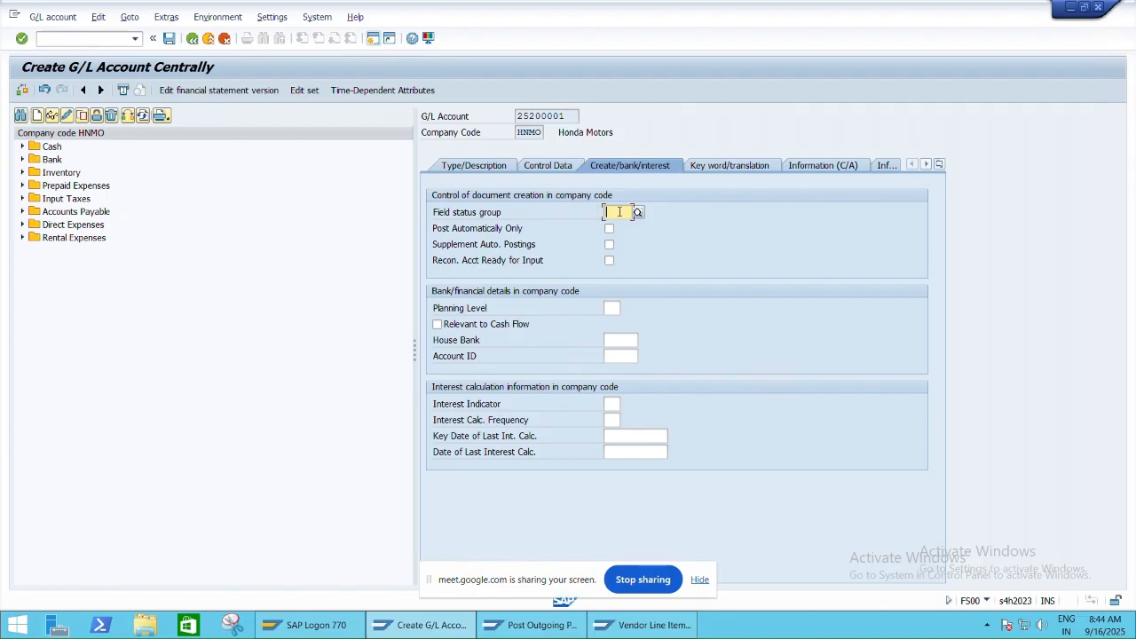
{"action": "left_click", "coordinate": [620, 212]}
{"action": "type", "text": "G001"}
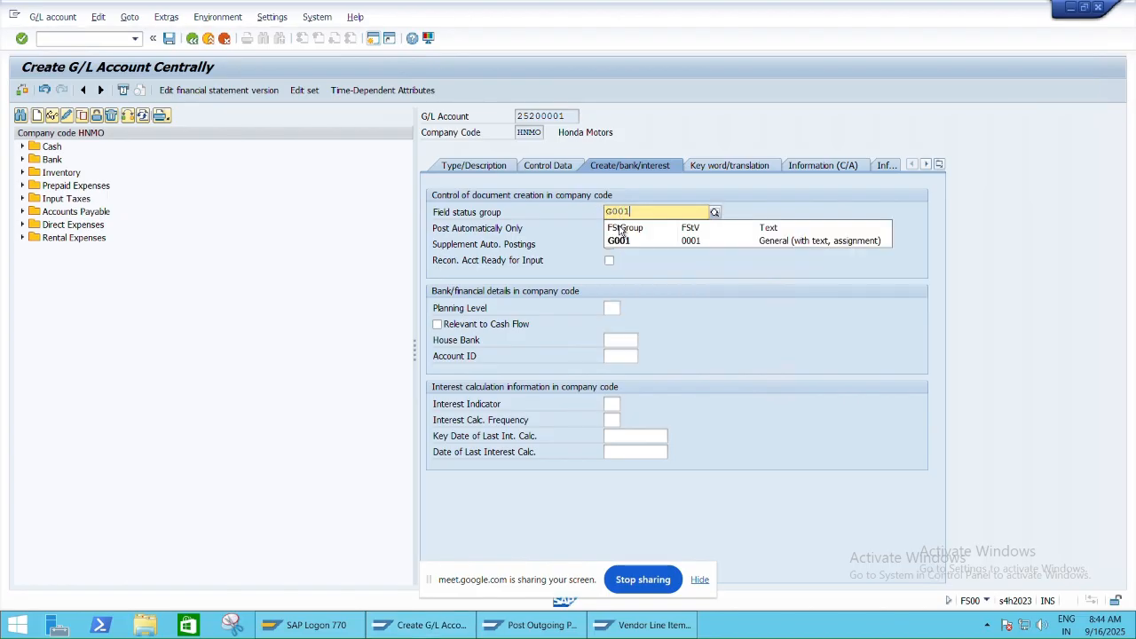
{"action": "left_click", "coordinate": [619, 240]}
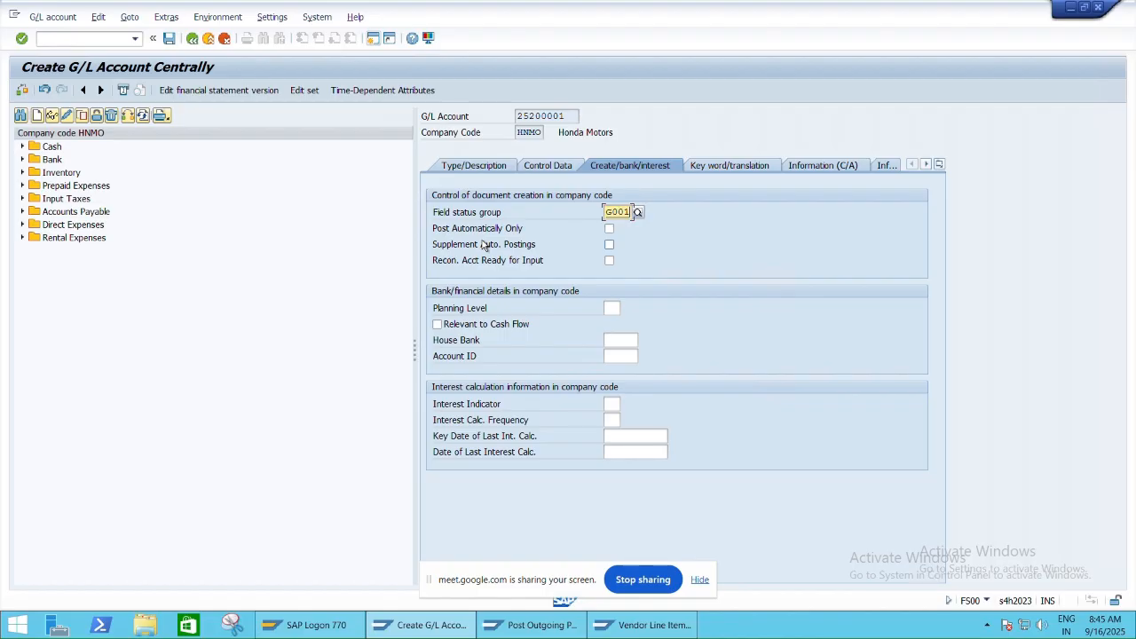
Switch to the Excel class sheet and review the GR/IR clearing lines in the P2P accounting entries on the Concepts sheet.
{"action": "key", "text": "alt+Tab"}
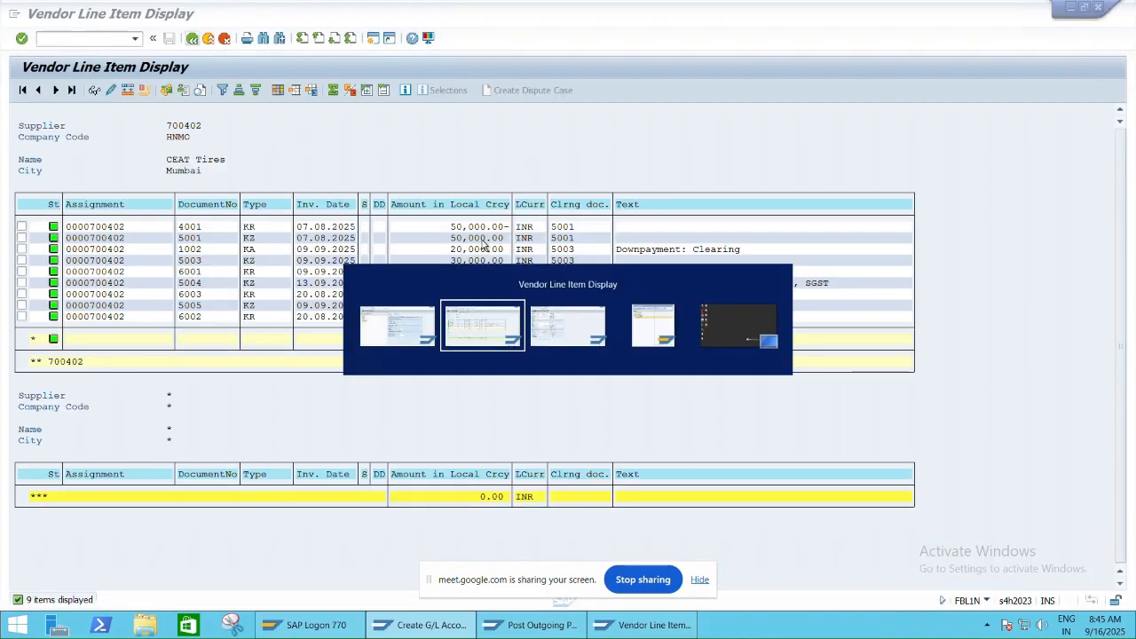
{"action": "key", "text": "alt+Tab"}
{"action": "key", "text": "alt+Tab"}
{"action": "key", "text": "alt+Tab"}
{"action": "key", "text": "alt+Tab"}
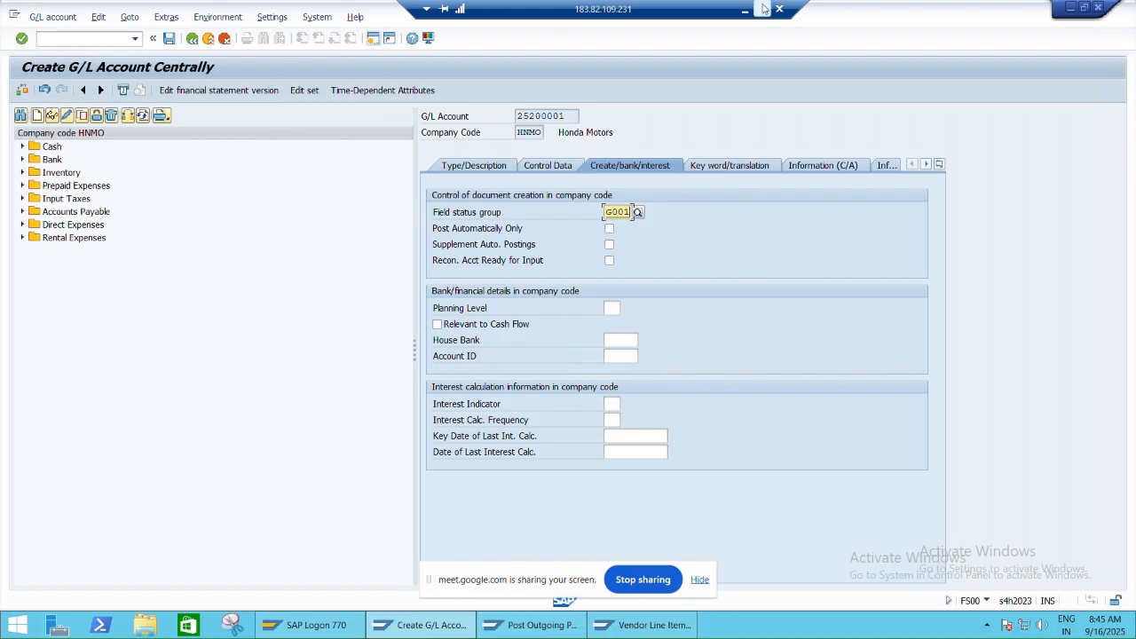
{"action": "left_click", "coordinate": [763, 8]}
{"action": "key", "text": "alt+Tab"}
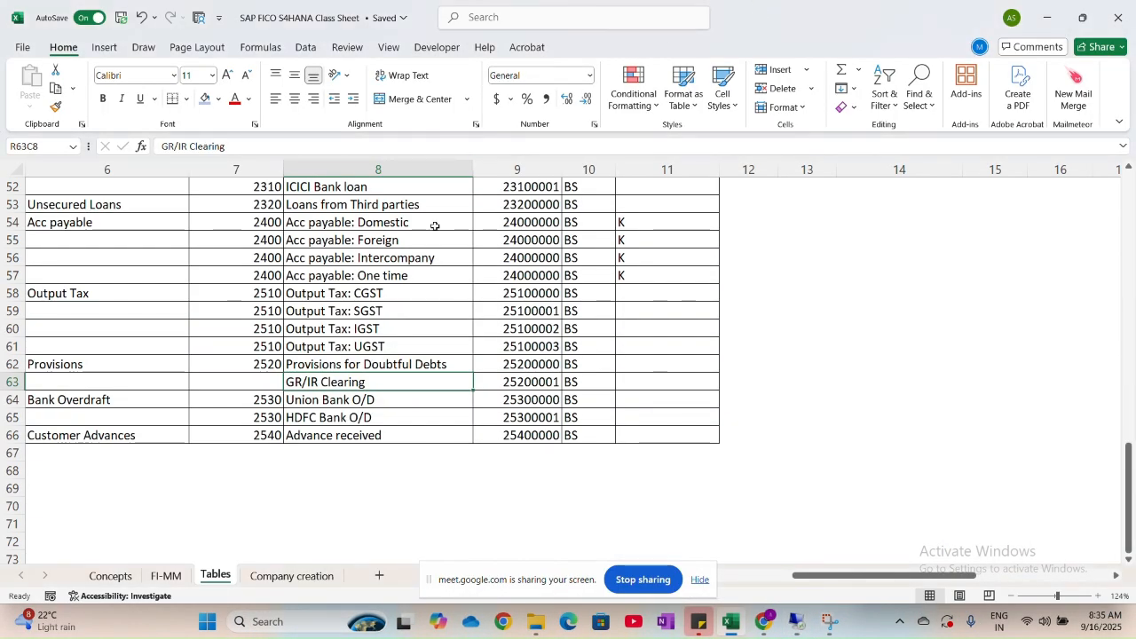
{"action": "left_click", "coordinate": [124, 582]}
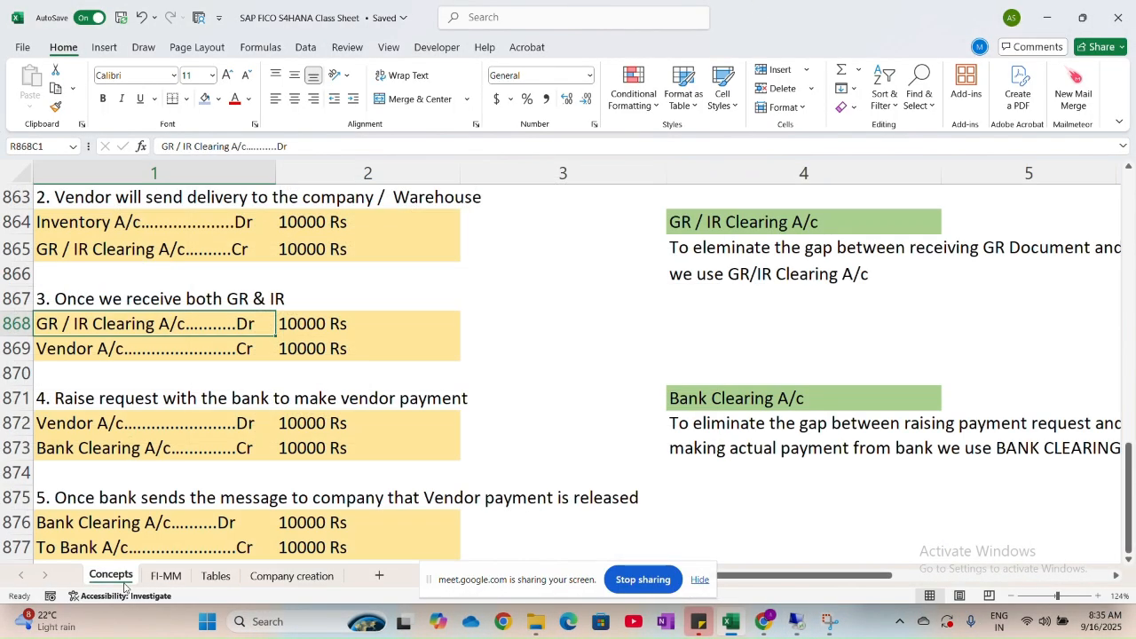
{"action": "scroll", "coordinate": [192, 393], "scroll_direction": "up", "scroll_amount": 2}
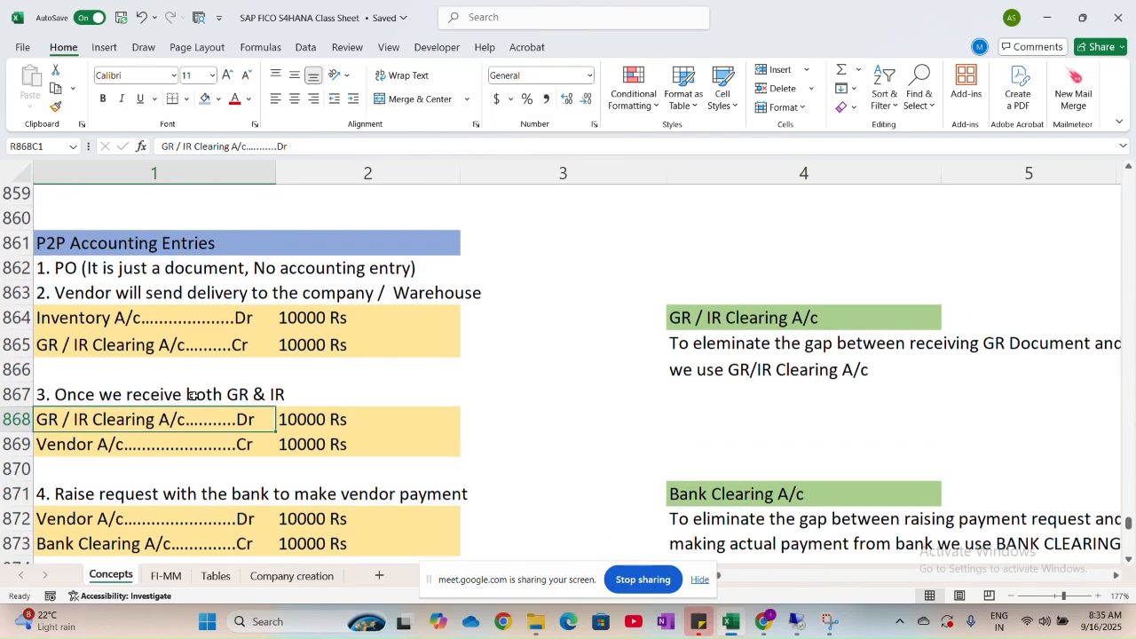
{"action": "left_click", "coordinate": [115, 359]}
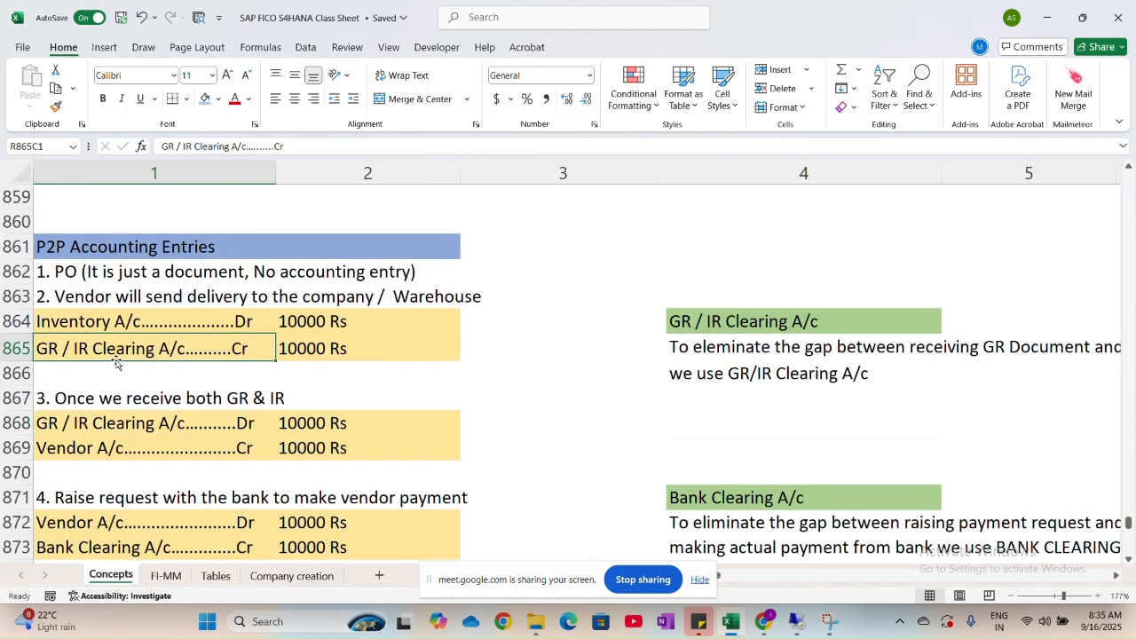
{"action": "left_click", "coordinate": [95, 422]}
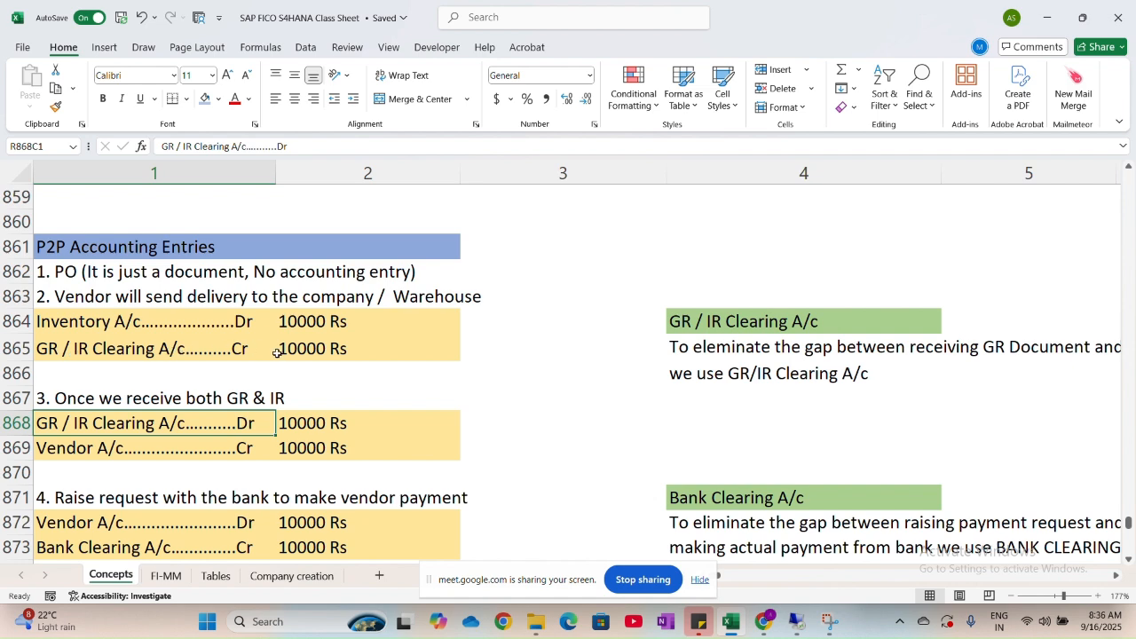
Return to SAP, set the new G/L account to Post Automatically Only and save it.
{"action": "key", "text": "alt+Tab"}
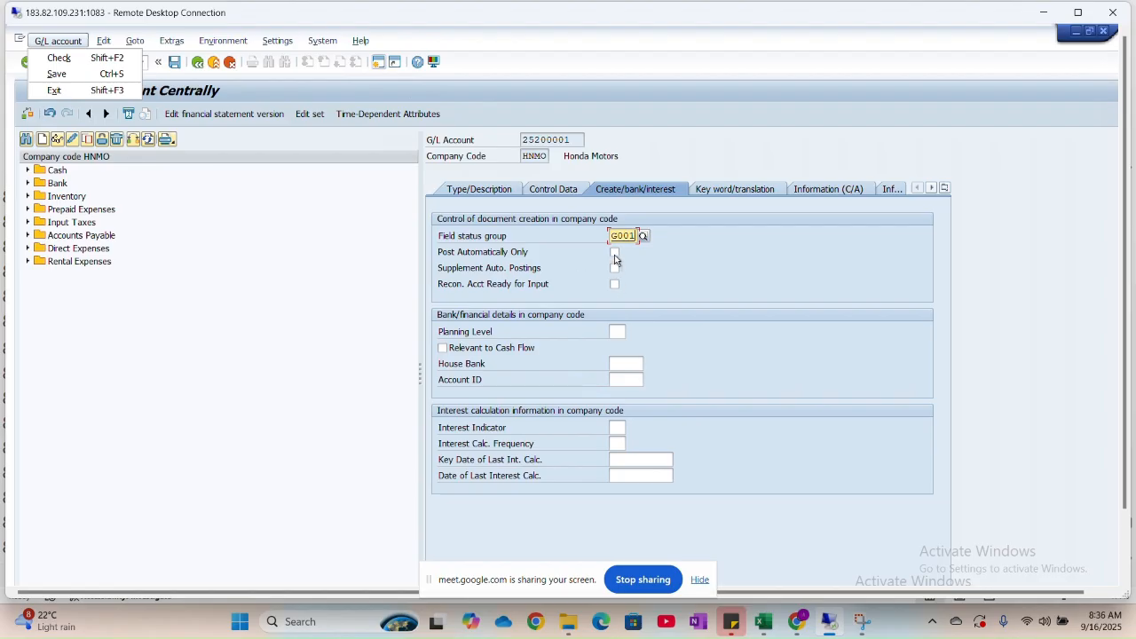
{"action": "left_click", "coordinate": [615, 257]}
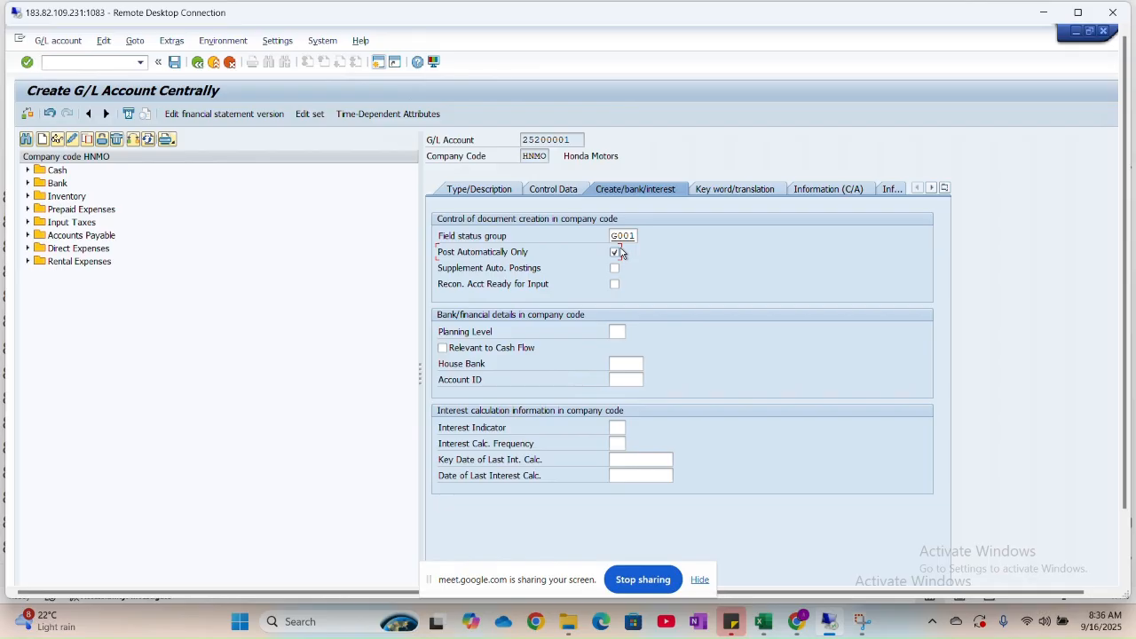
{"action": "left_click", "coordinate": [614, 252]}
{"action": "left_click", "coordinate": [613, 252]}
{"action": "left_click", "coordinate": [175, 63]}
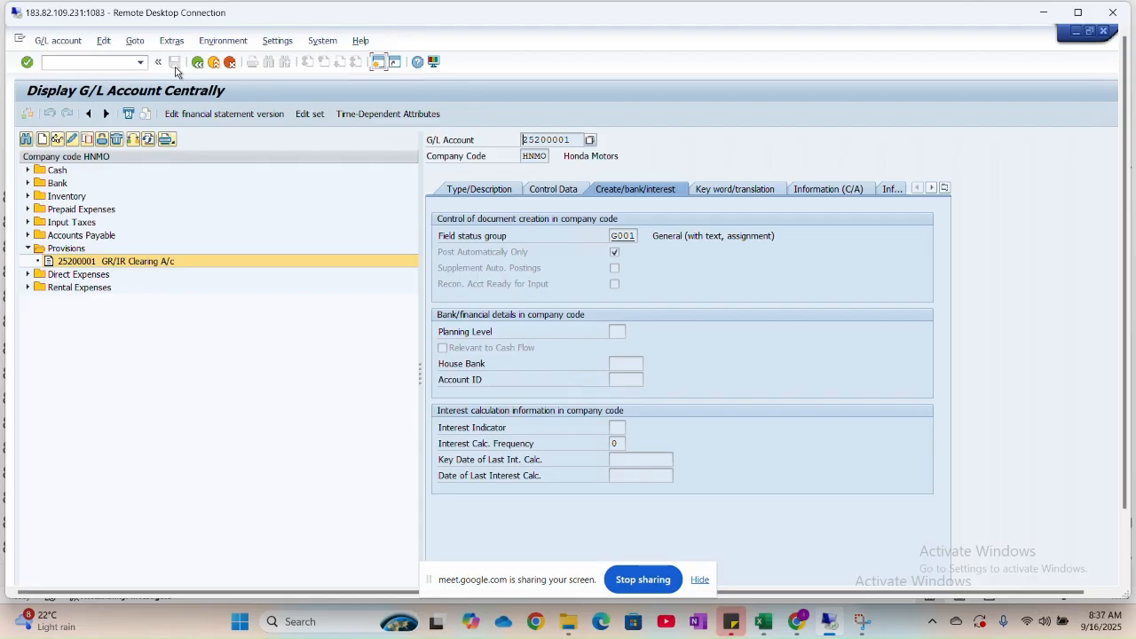
Put the saved GR/IR clearing account into change mode and set its field status group to G045.
{"action": "left_click", "coordinate": [553, 189]}
{"action": "left_click", "coordinate": [626, 190]}
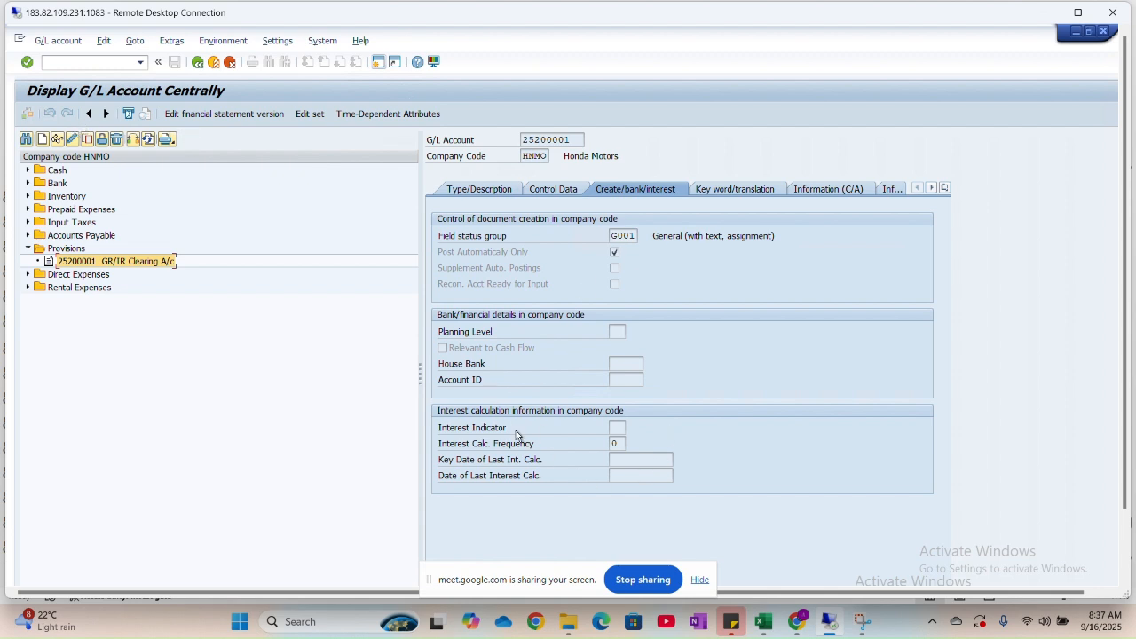
{"action": "left_click", "coordinate": [73, 140]}
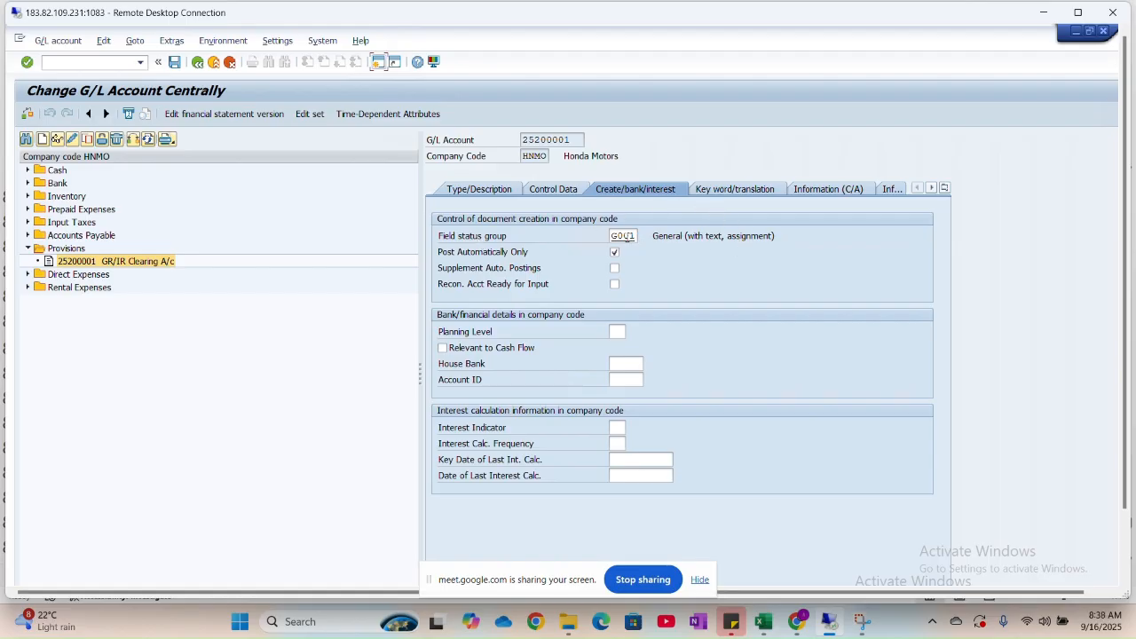
{"action": "left_click", "coordinate": [634, 235]}
{"action": "key", "text": "BackSpace"}
{"action": "key", "text": "BackSpace"}
{"action": "type", "text": "45"}
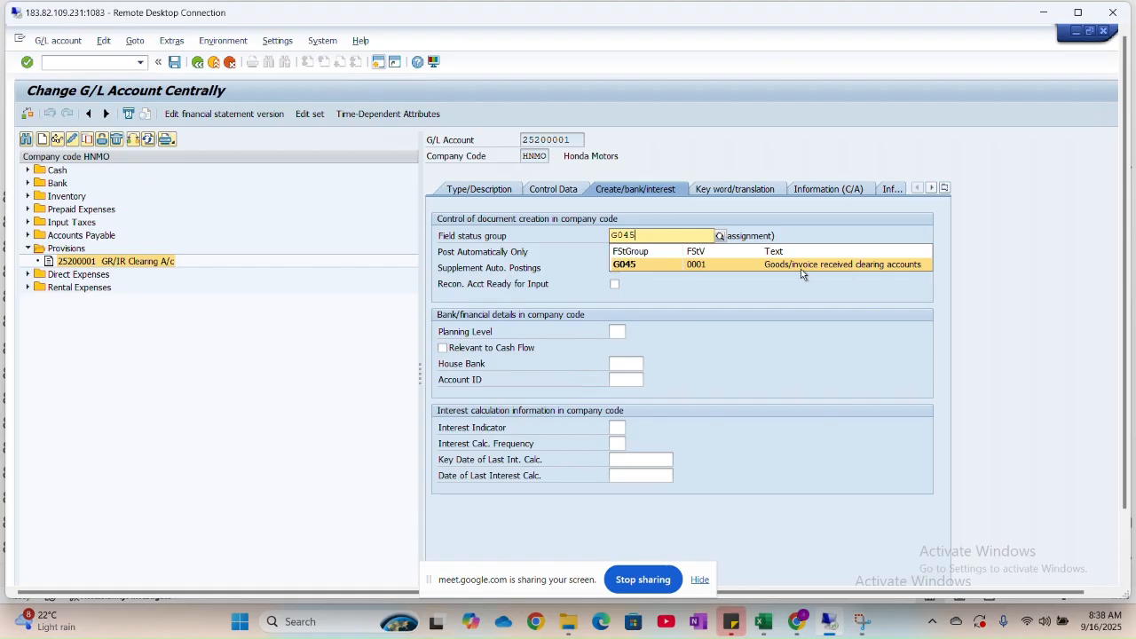
{"action": "left_click", "coordinate": [696, 266]}
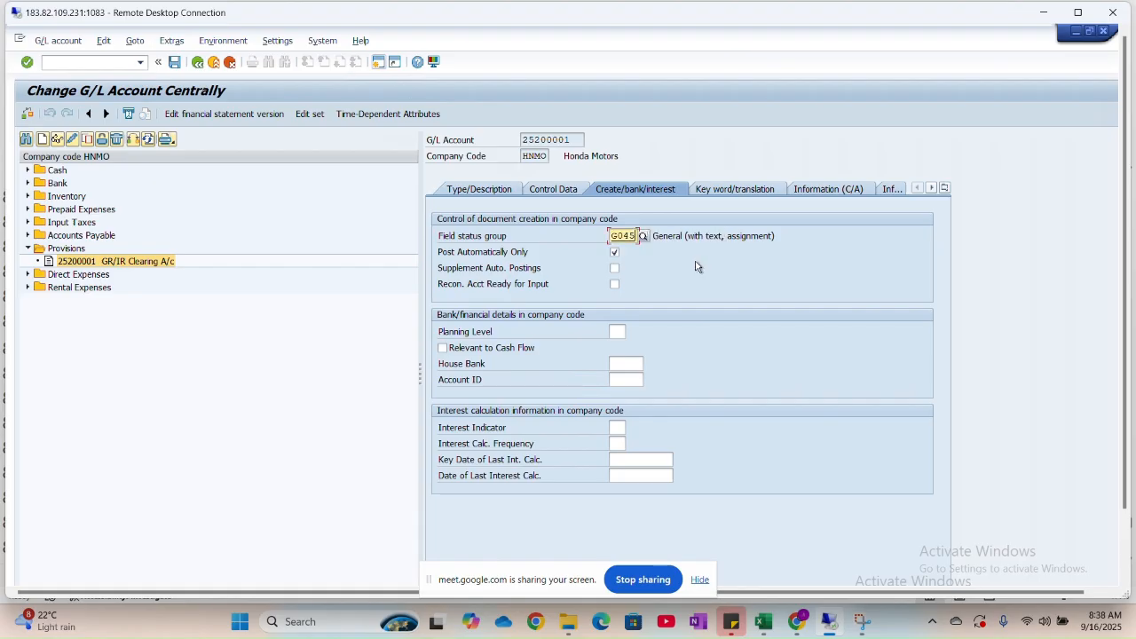
Set the tax category to * (all tax types allowed), and enable Posting without tax allowed and Balances in Local Crcy Only.
{"action": "left_click", "coordinate": [543, 191]}
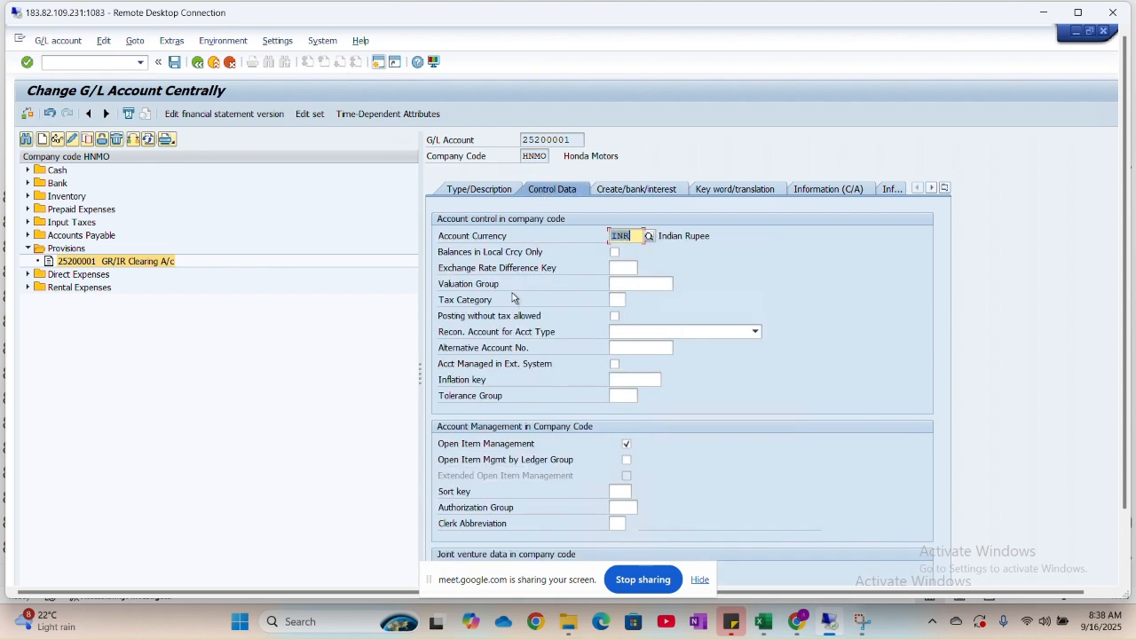
{"action": "left_click", "coordinate": [618, 300]}
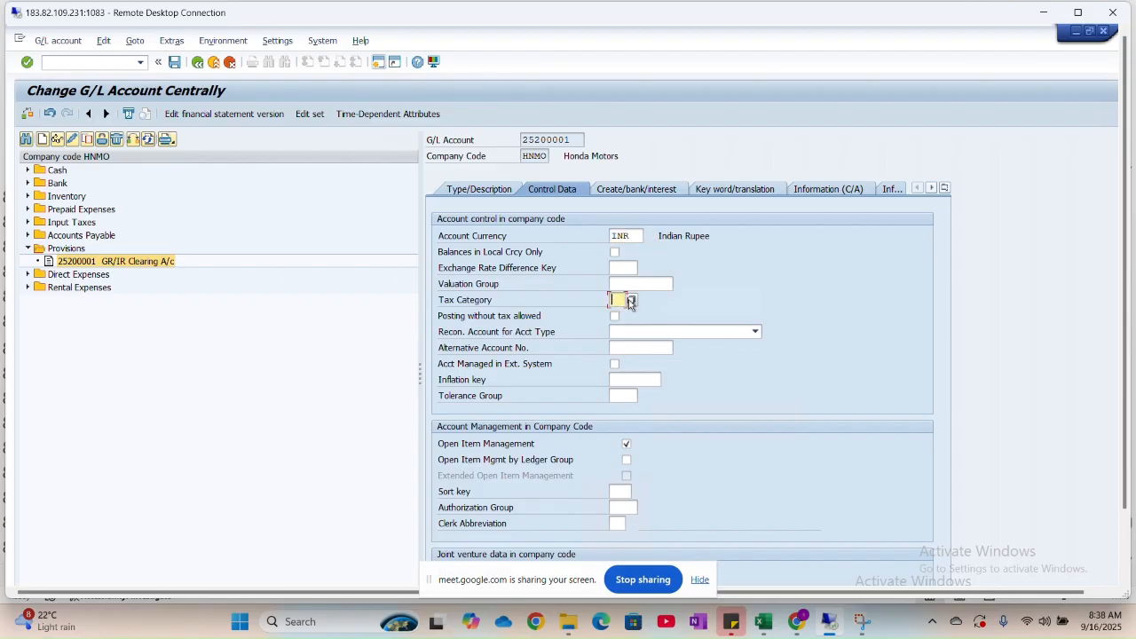
{"action": "left_click", "coordinate": [631, 300]}
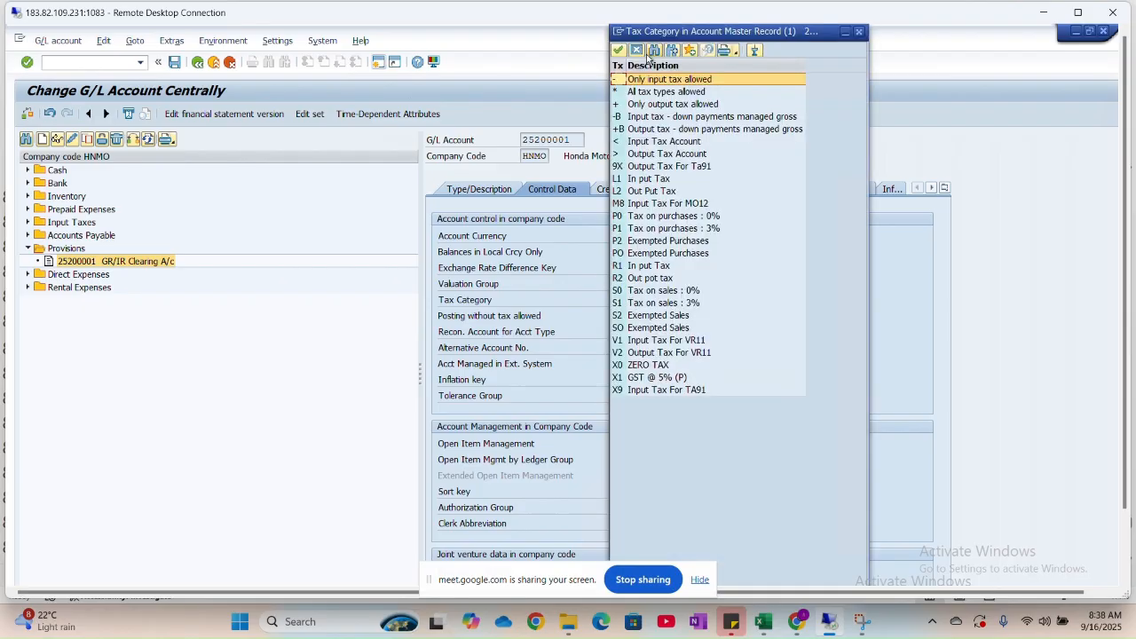
{"action": "double_click", "coordinate": [642, 93]}
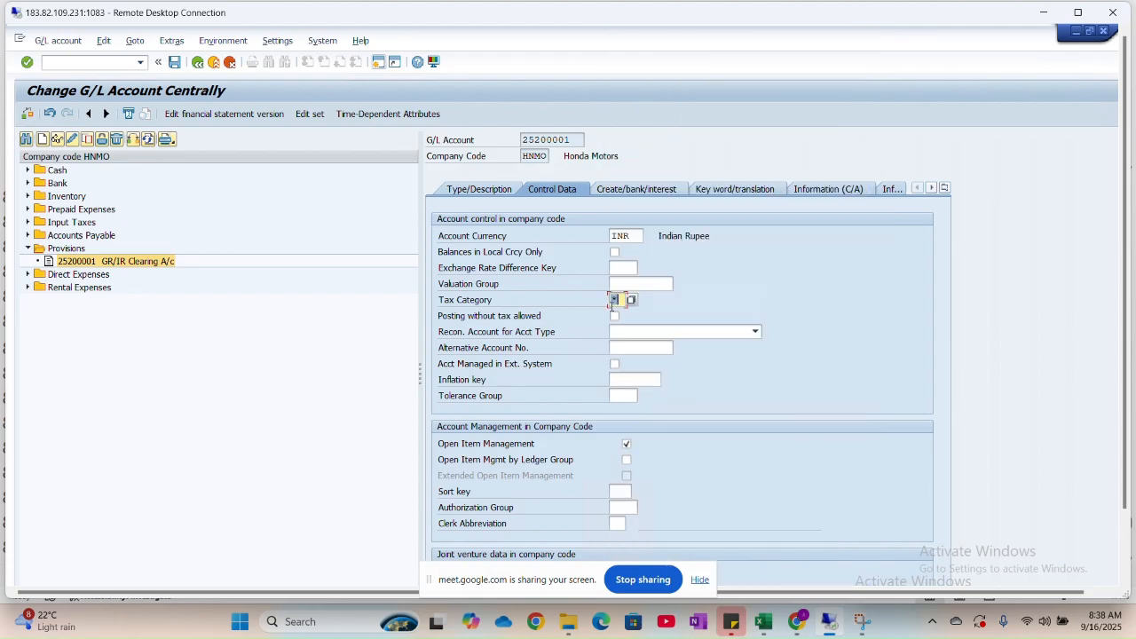
{"action": "left_click", "coordinate": [615, 317]}
{"action": "left_click", "coordinate": [615, 252]}
Set the sort key to 001 Posting date and save the GR/IR clearing account.
{"action": "left_click", "coordinate": [619, 492]}
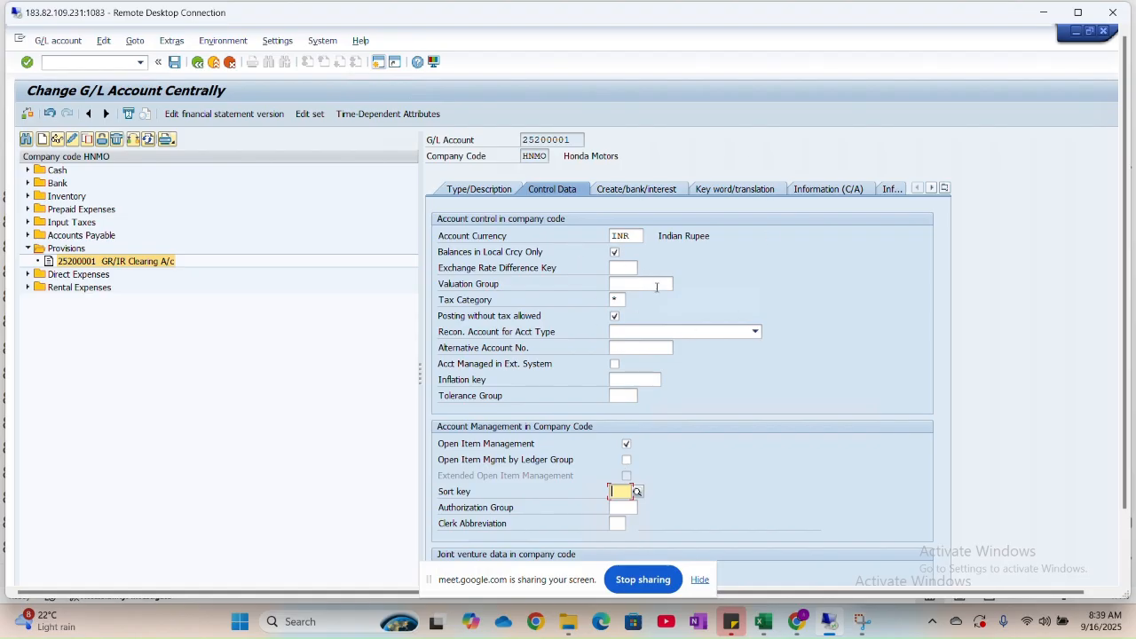
{"action": "type", "text": "00"}
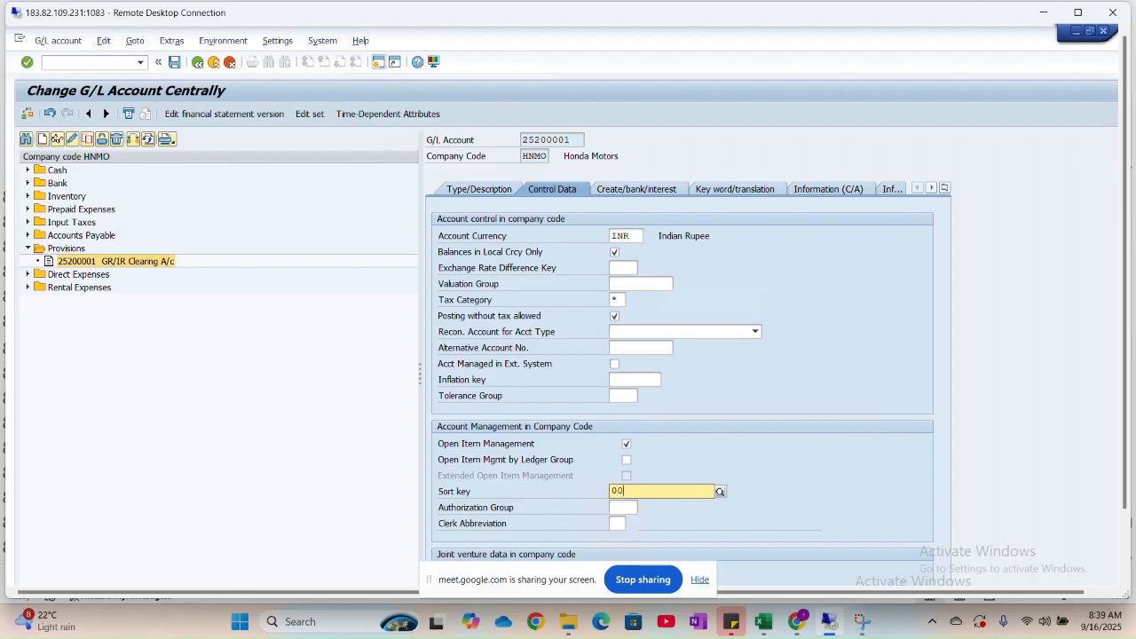
{"action": "type", "text": "1"}
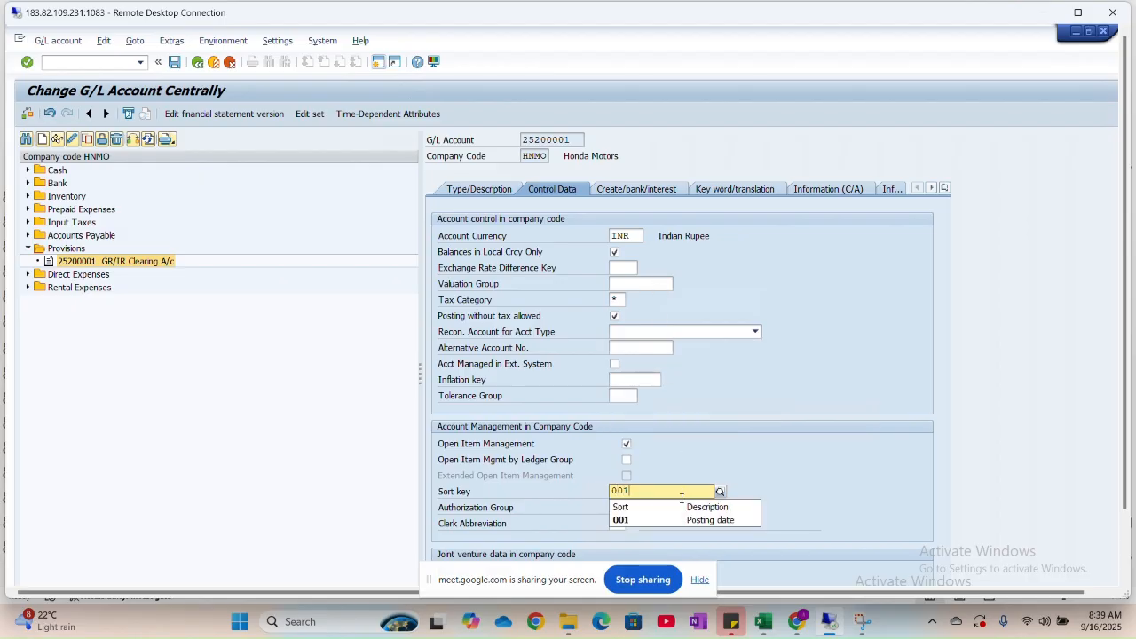
{"action": "left_click", "coordinate": [672, 519]}
{"action": "key", "text": "ctrl+s"}
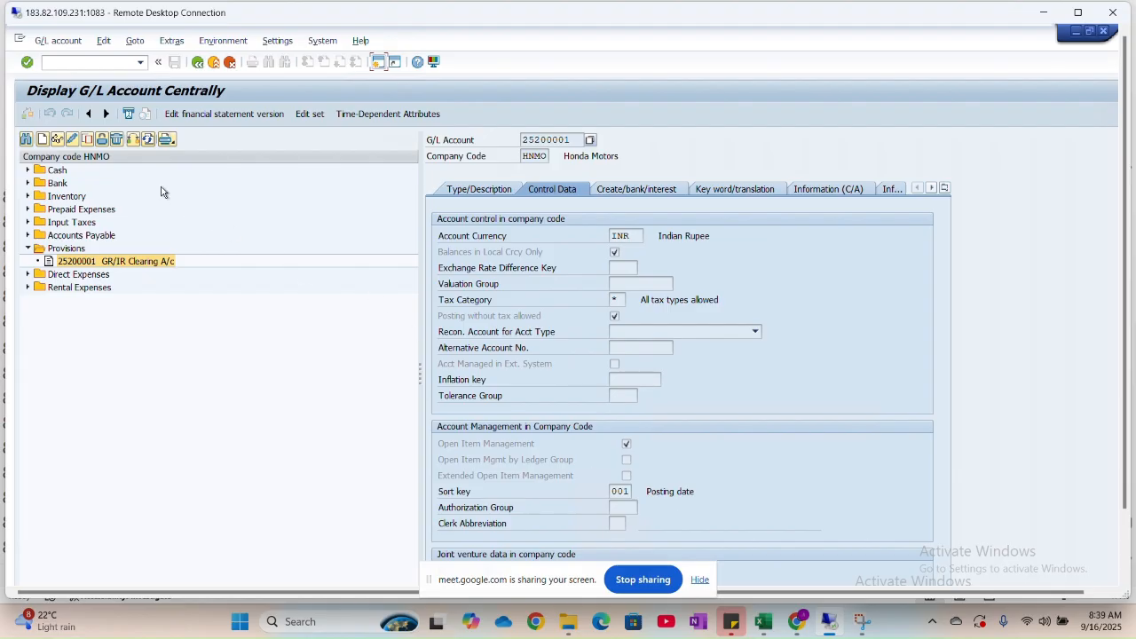
Change the account list to company code JAGR and open its GR/IR Clearing A/c under Provisions to compare the control data.
{"action": "left_click", "coordinate": [132, 140]}
{"action": "type", "text": "JAG"}
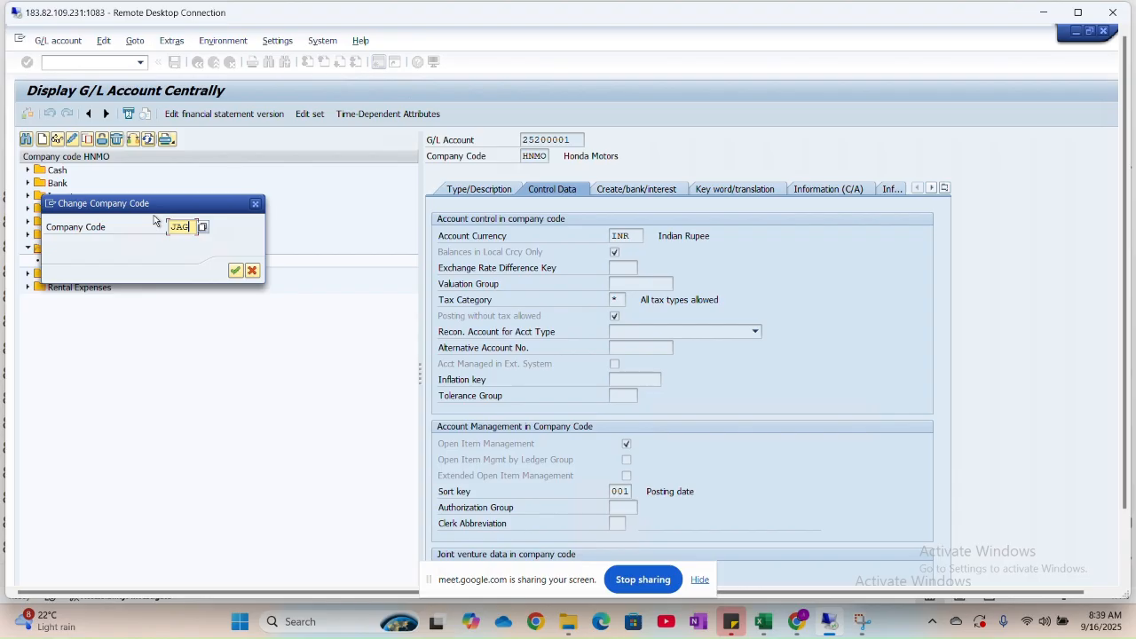
{"action": "type", "text": "R"}
{"action": "key", "text": "Return"}
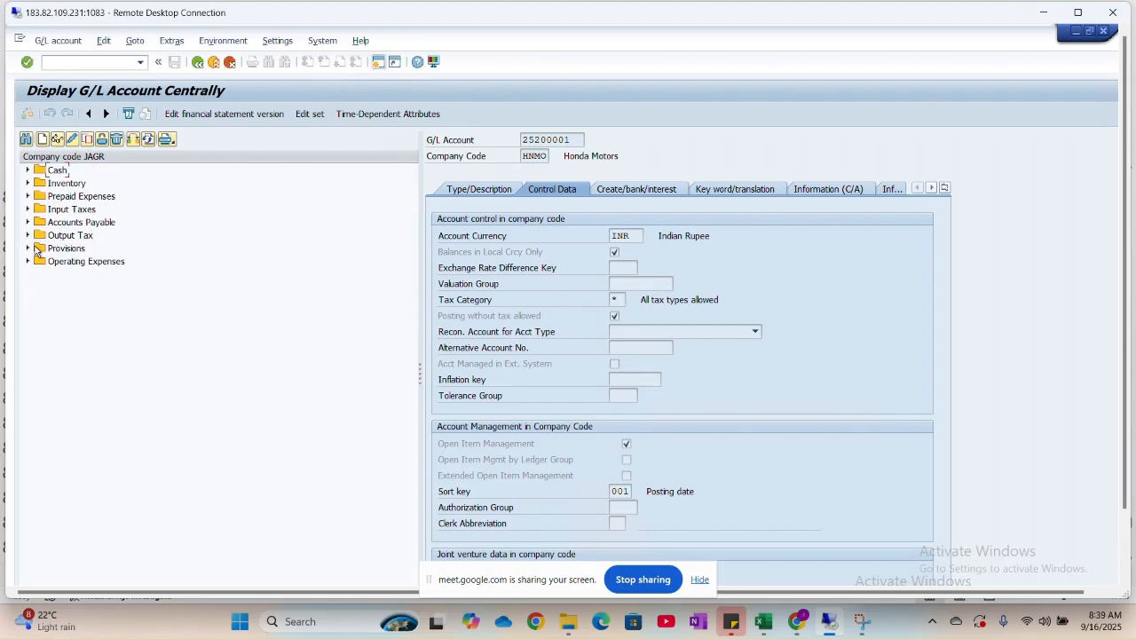
{"action": "left_click", "coordinate": [28, 248]}
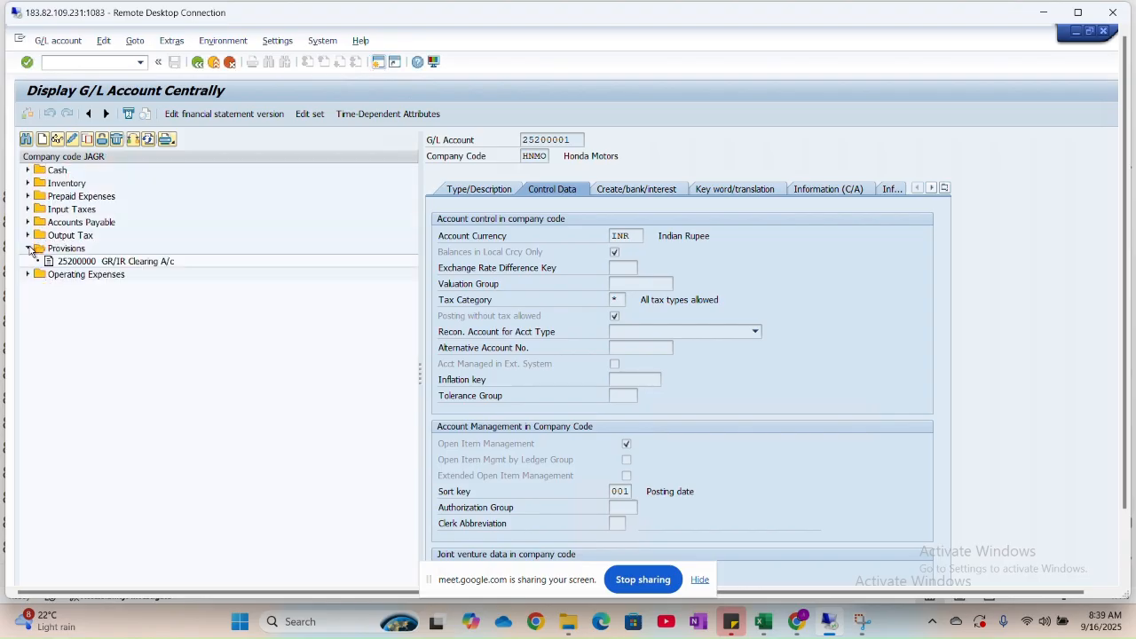
{"action": "double_click", "coordinate": [80, 262]}
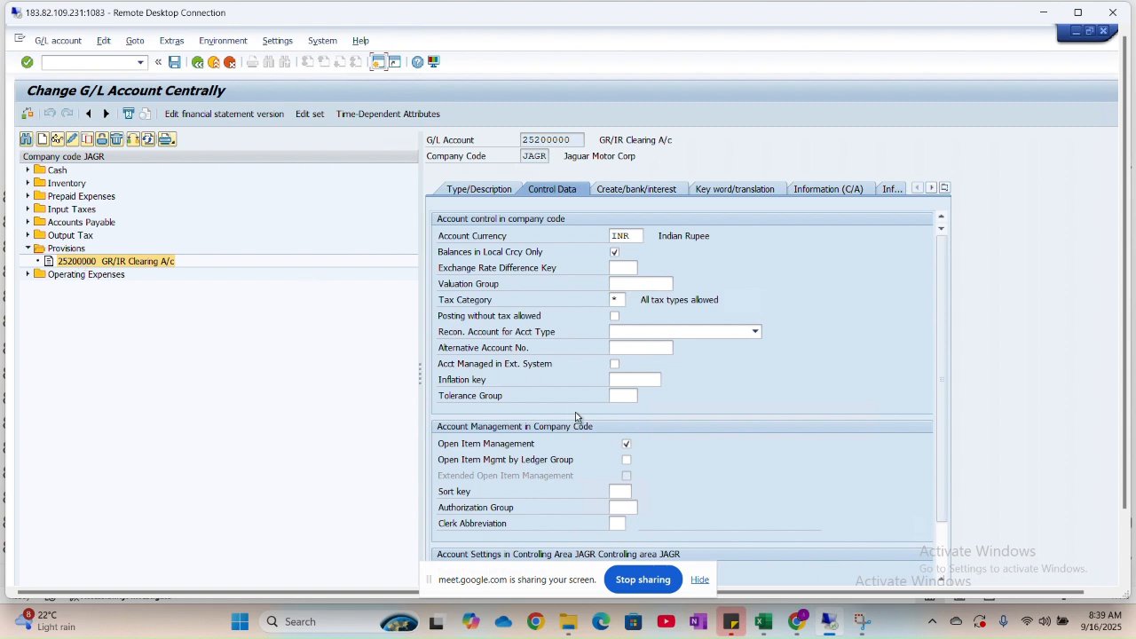
Change the account list back to company code HNMO and reopen its GR/IR Clearing A/c 25200001 under Provisions.
{"action": "left_click", "coordinate": [134, 140]}
{"action": "left_click", "coordinate": [174, 227]}
{"action": "type", "text": "ENMO"}
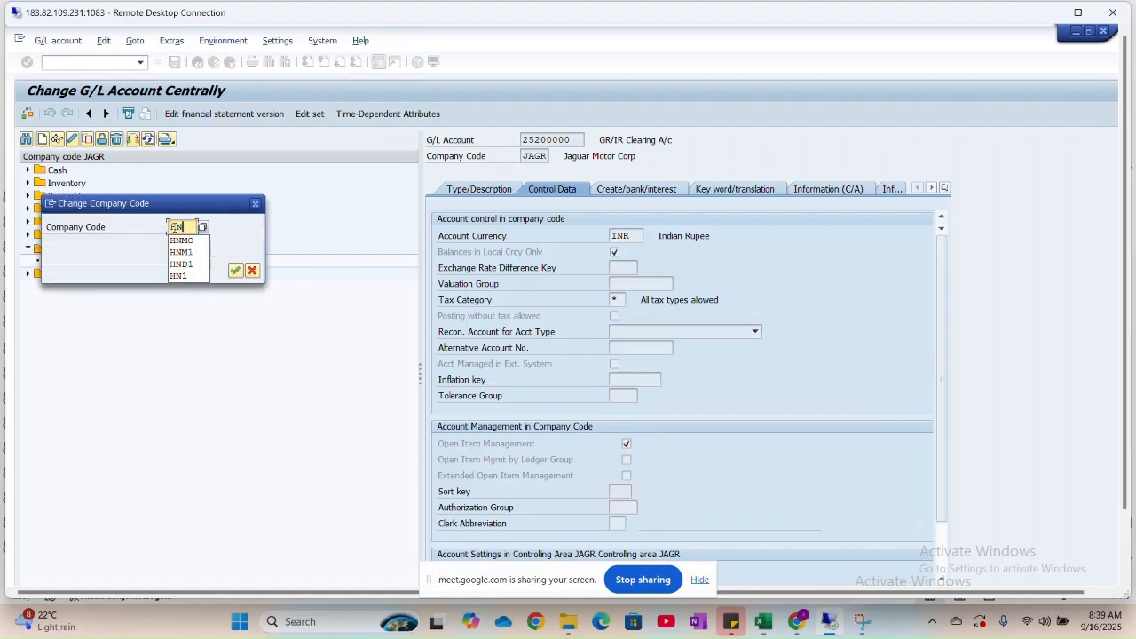
{"action": "key", "text": "Return"}
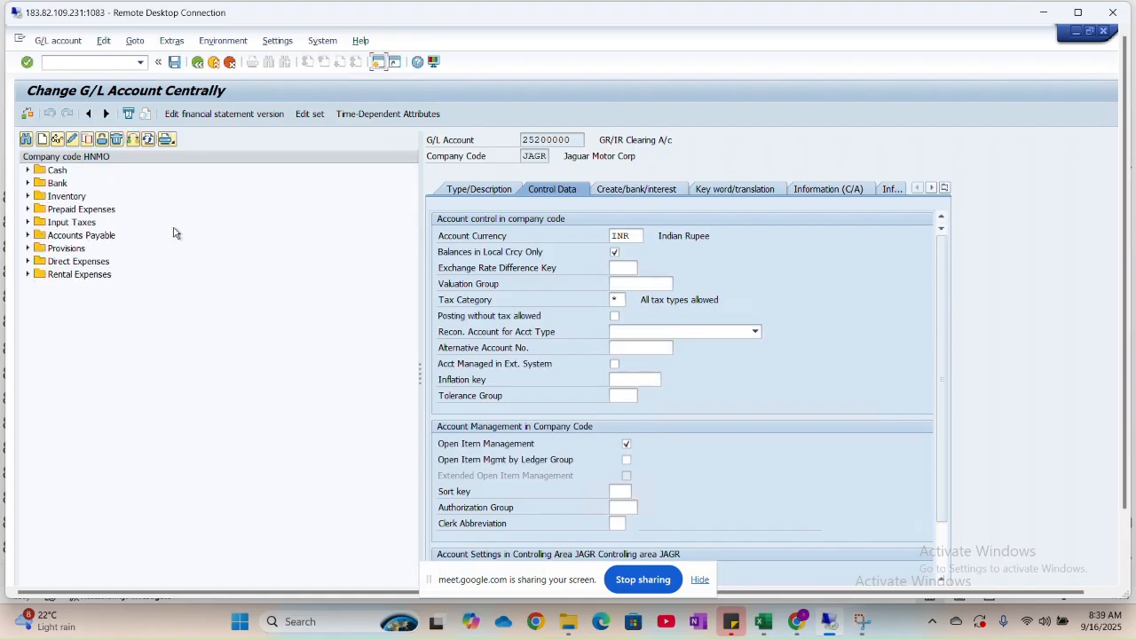
{"action": "left_click", "coordinate": [28, 249]}
{"action": "double_click", "coordinate": [79, 262]}
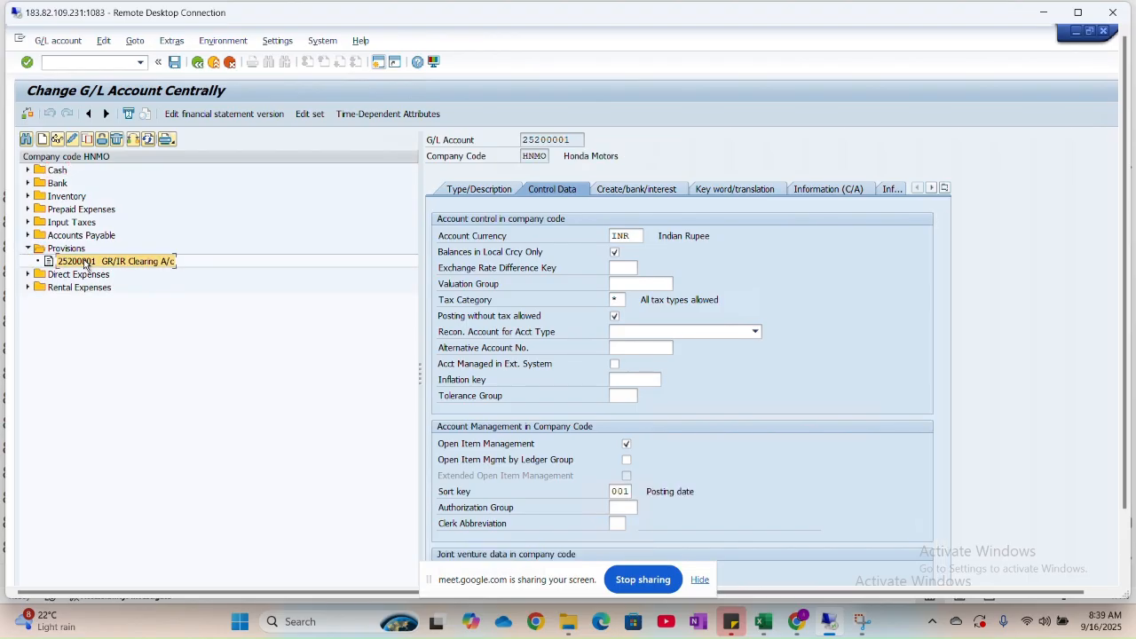
Review the type and description, control data and document creation settings of HNMO's GR/IR clearing account.
{"action": "left_click", "coordinate": [478, 191]}
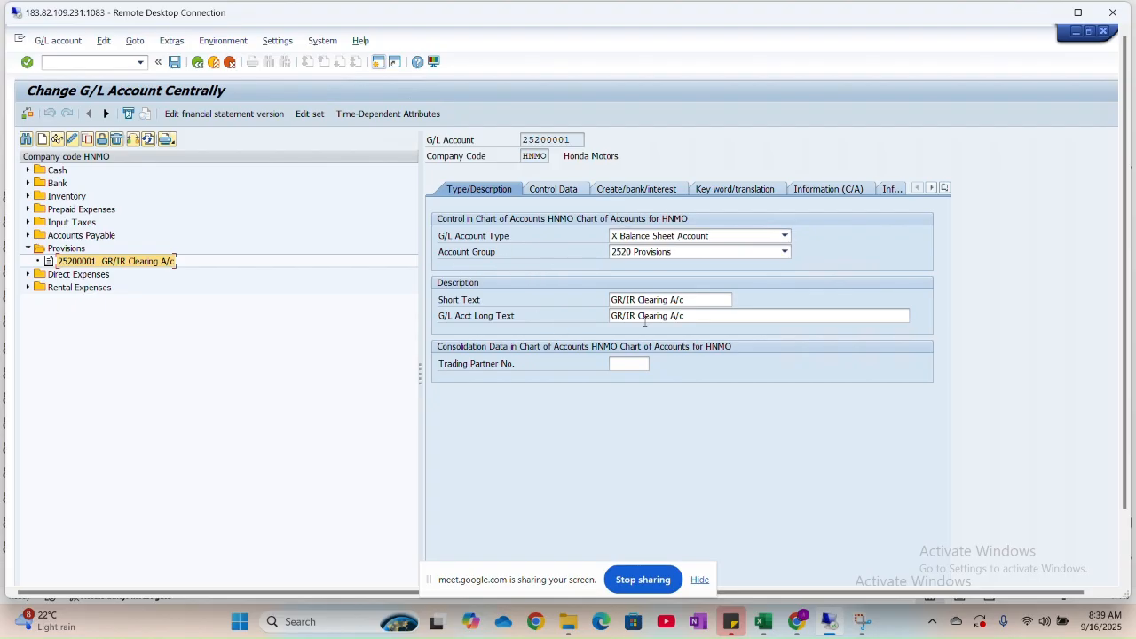
{"action": "left_click", "coordinate": [550, 189]}
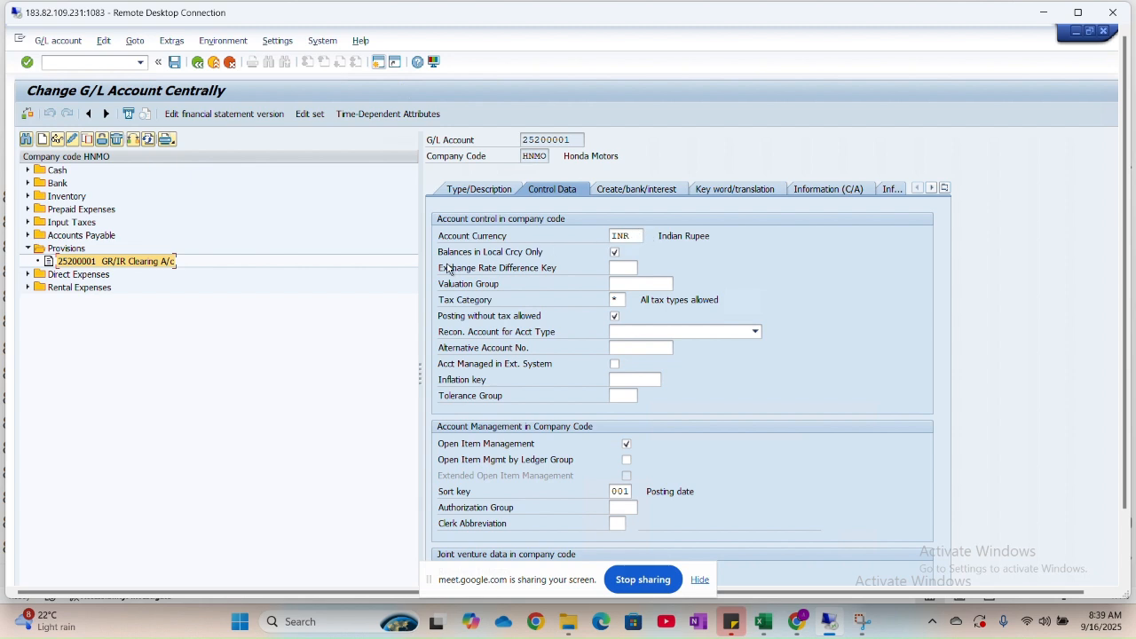
{"action": "left_click", "coordinate": [614, 252]}
{"action": "left_click", "coordinate": [634, 191]}
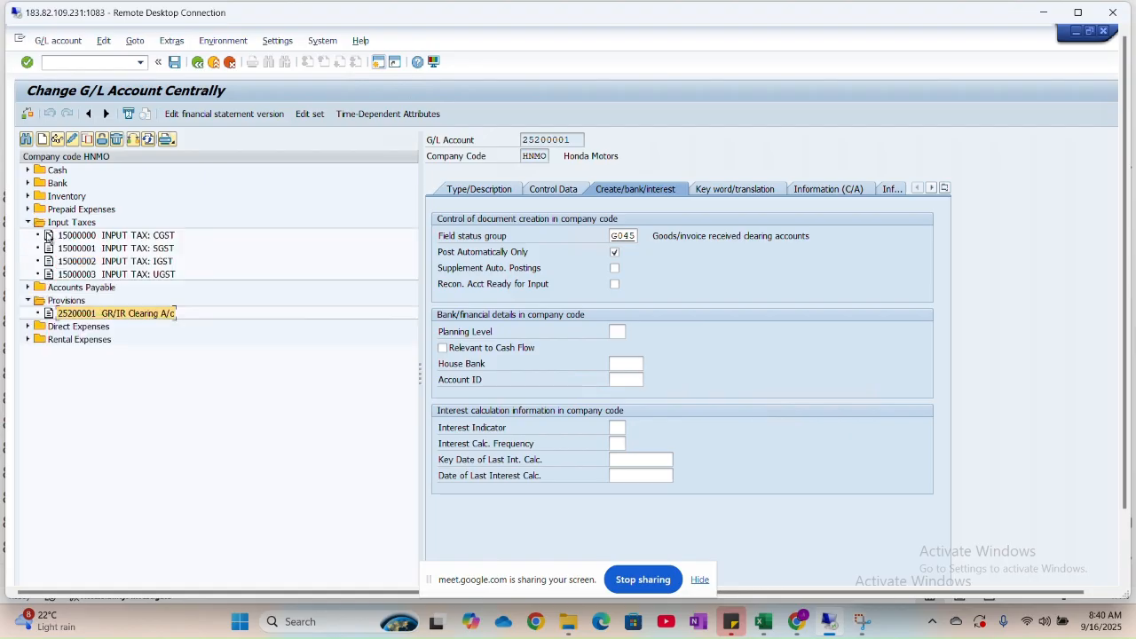
{"action": "left_click", "coordinate": [28, 222]}
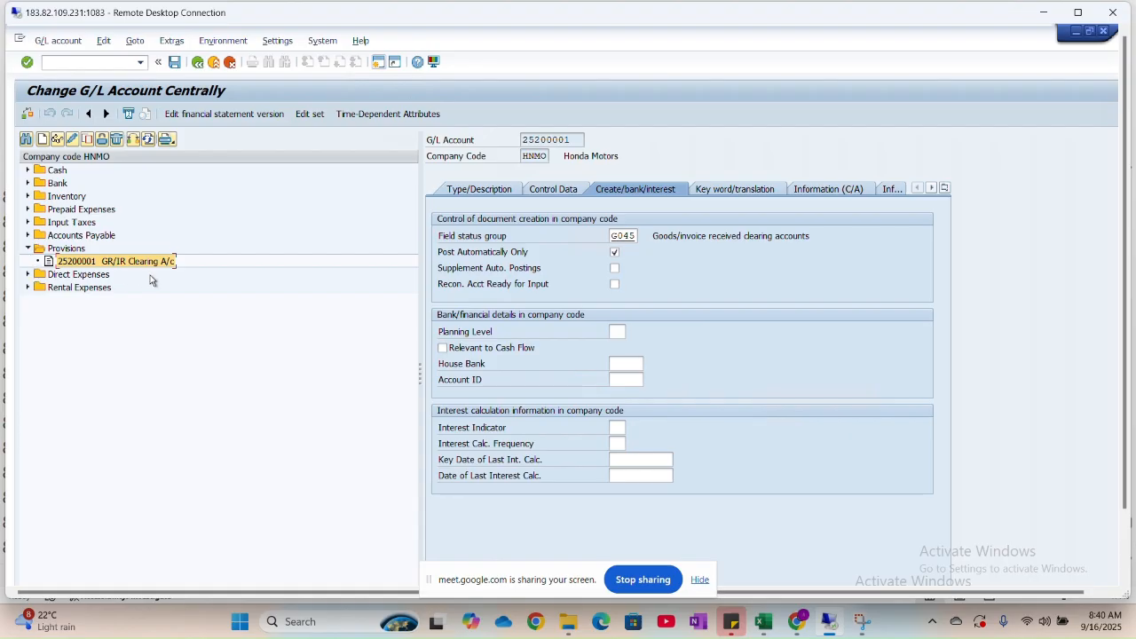
Expand the Inventory and Bank account groups to review their G/L accounts, including the semi-finished inventory account.
{"action": "left_click", "coordinate": [28, 196]}
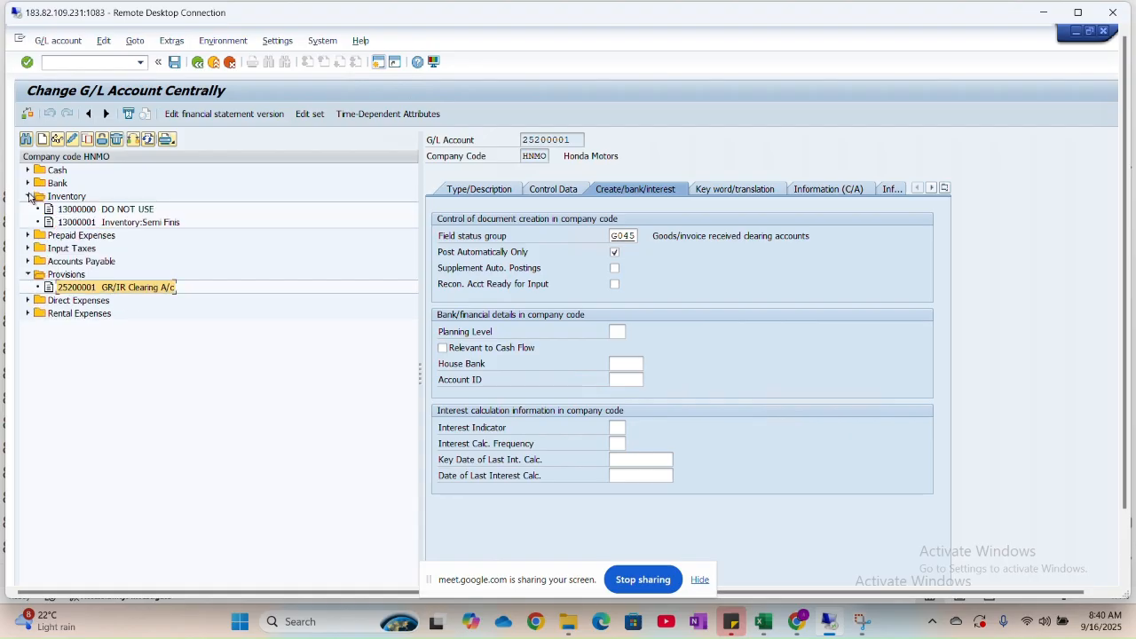
{"action": "left_click", "coordinate": [100, 224]}
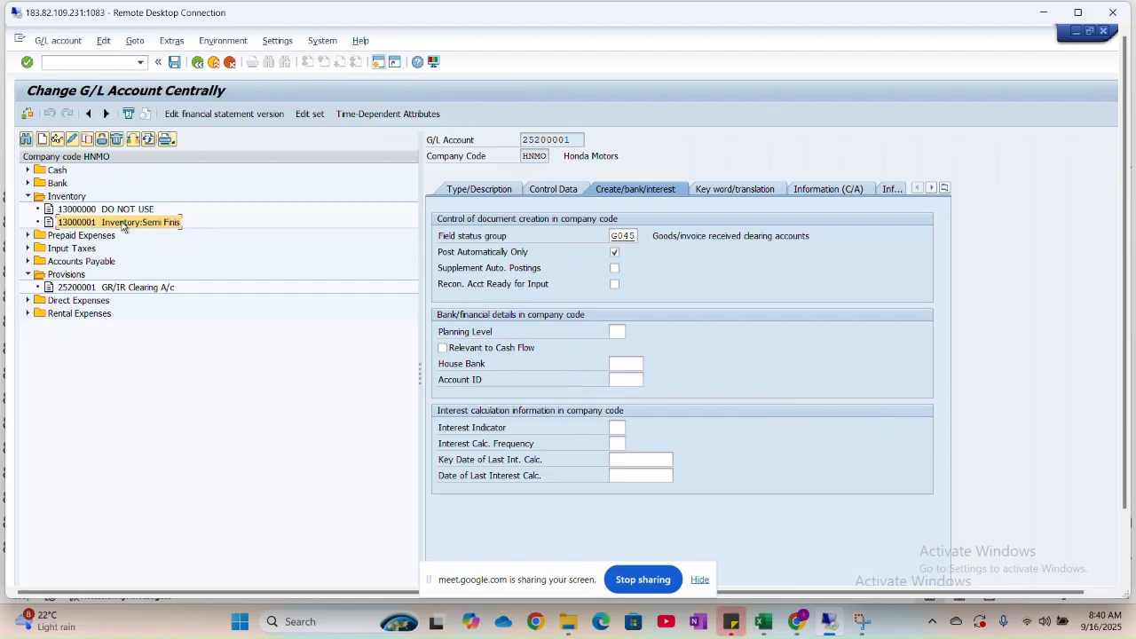
{"action": "left_click", "coordinate": [28, 183]}
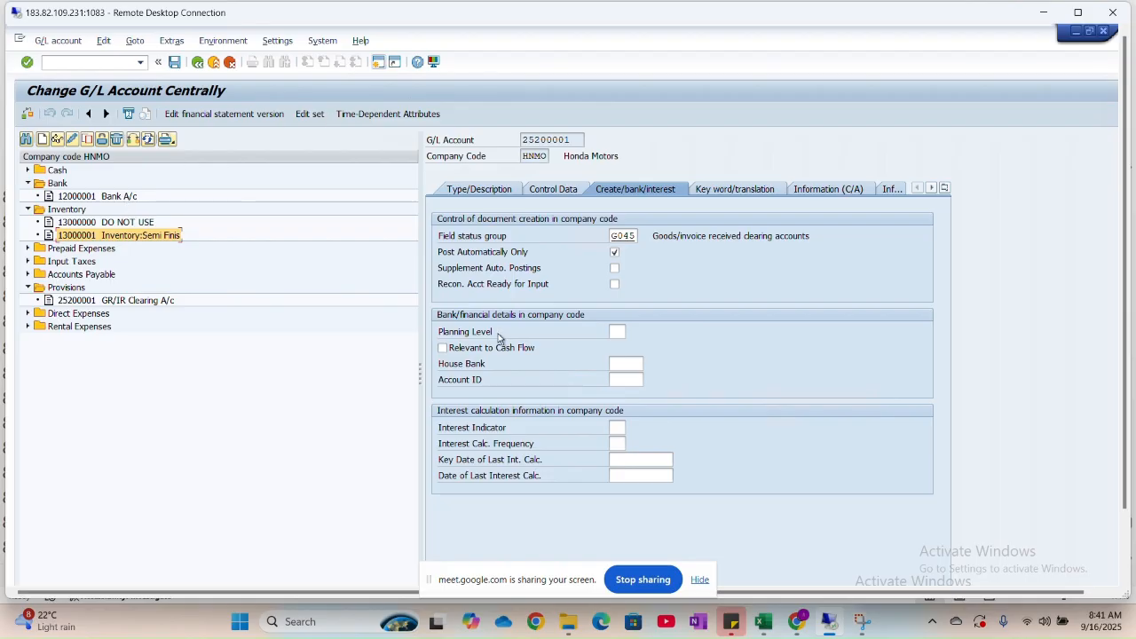
Switch to the Excel class sheet, review the P2P accounting entries, and look up the automatic postings transaction code on the FI-MM sheet.
{"action": "key", "text": "alt+Tab"}
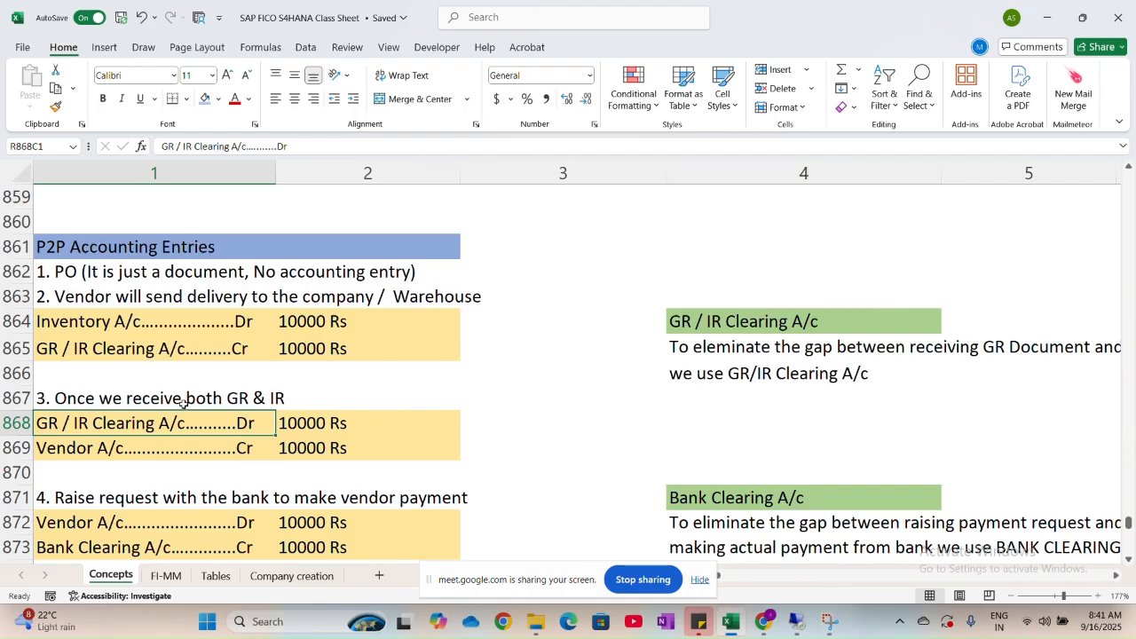
{"action": "scroll", "coordinate": [183, 402], "scroll_direction": "down", "scroll_amount": 2}
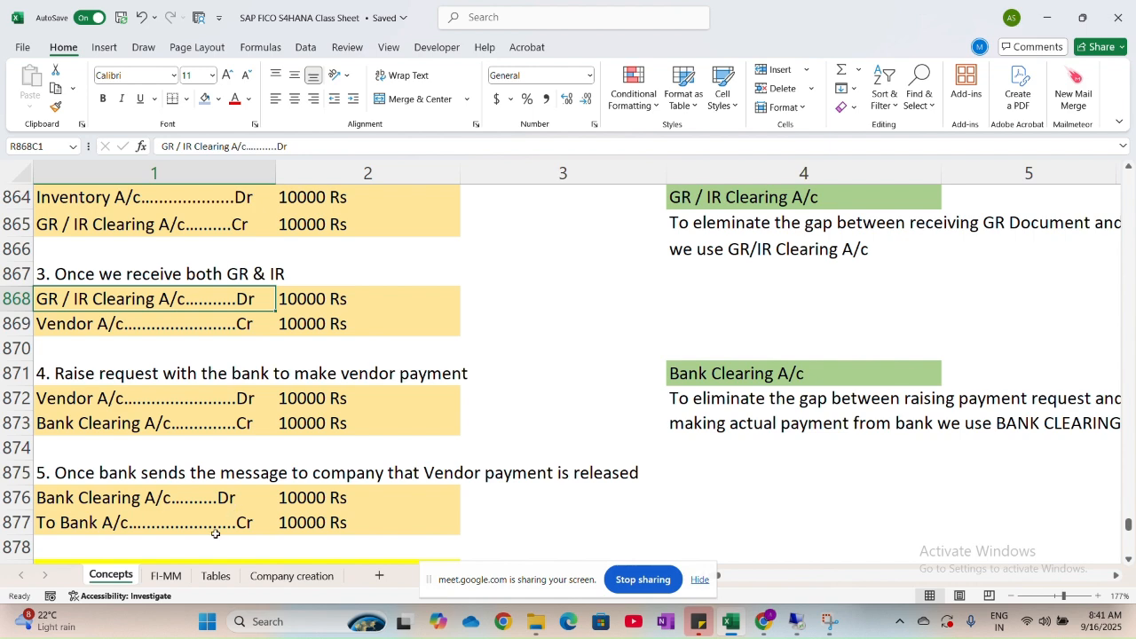
{"action": "left_click", "coordinate": [176, 577]}
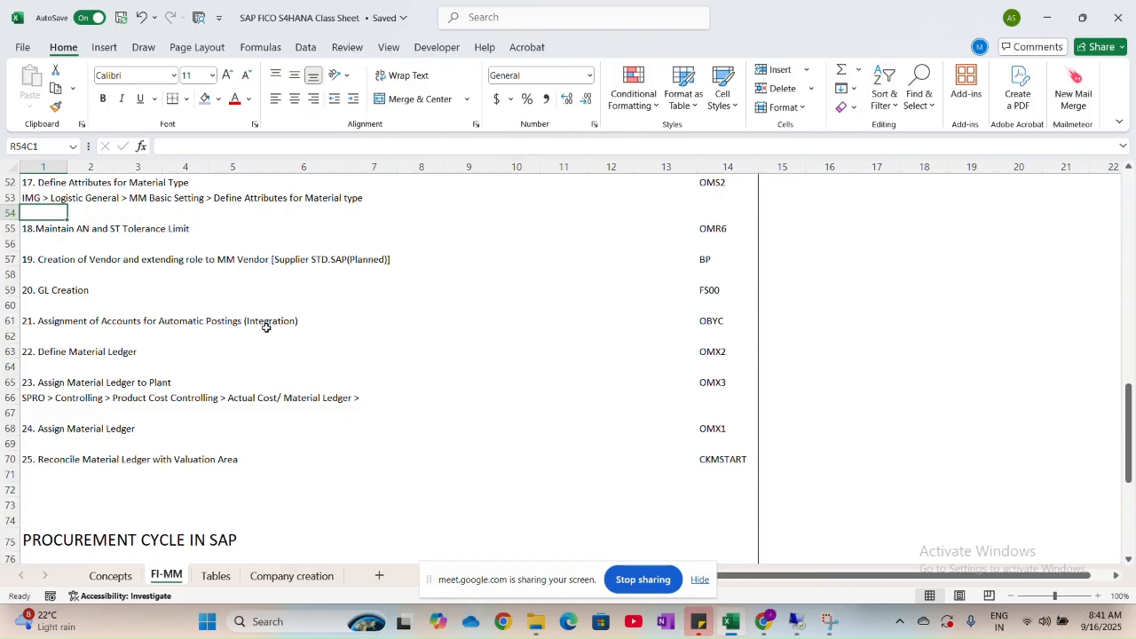
{"action": "left_click", "coordinate": [706, 322]}
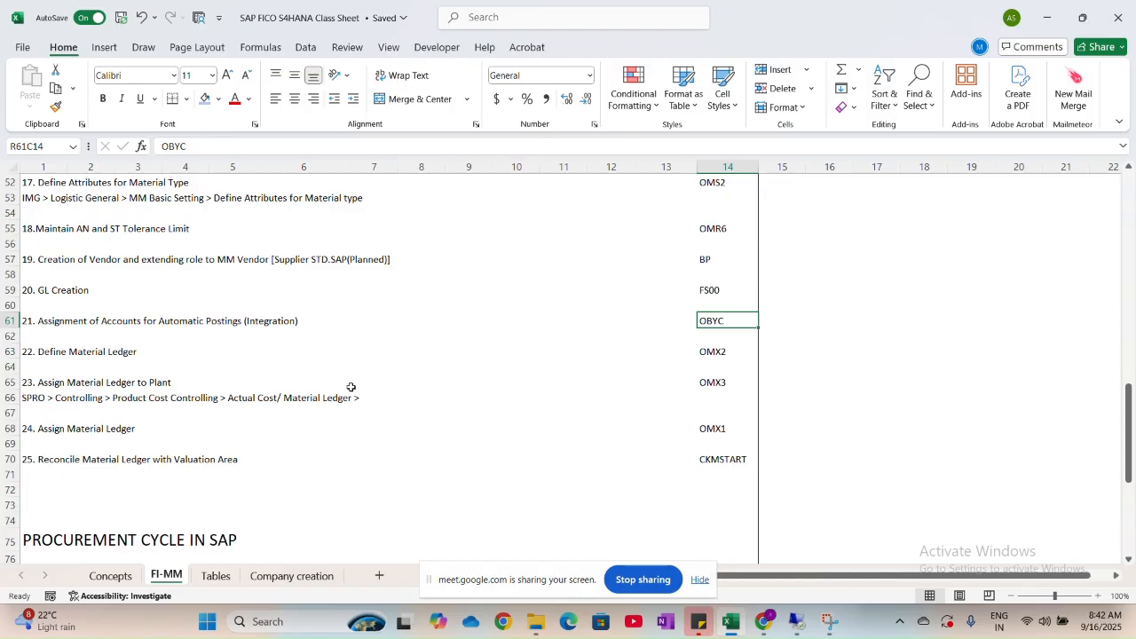
Switch to the SAP remote session and start transaction OBYC.
{"action": "key", "text": "alt+Tab"}
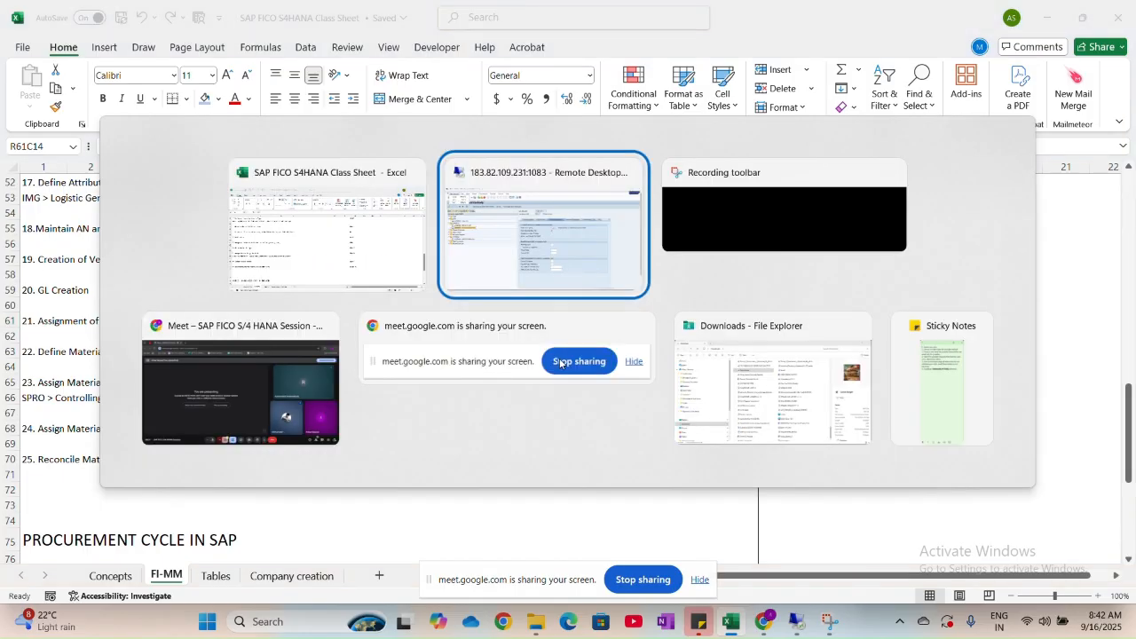
{"action": "left_click", "coordinate": [68, 63]}
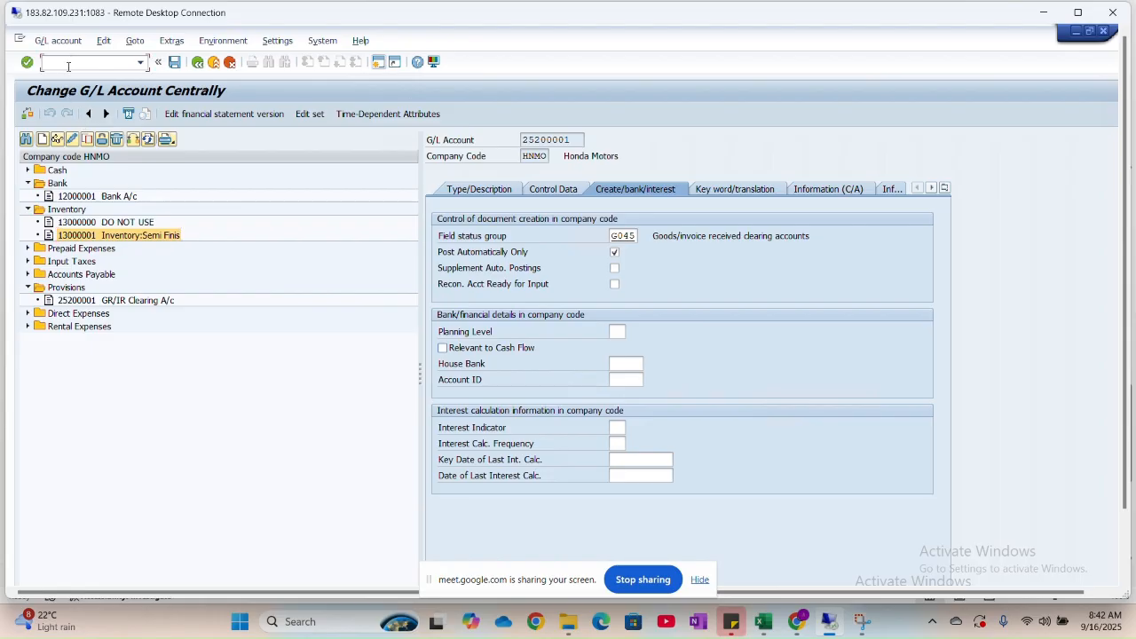
{"action": "type", "text": "/NOBYC"}
{"action": "key", "text": "Return"}
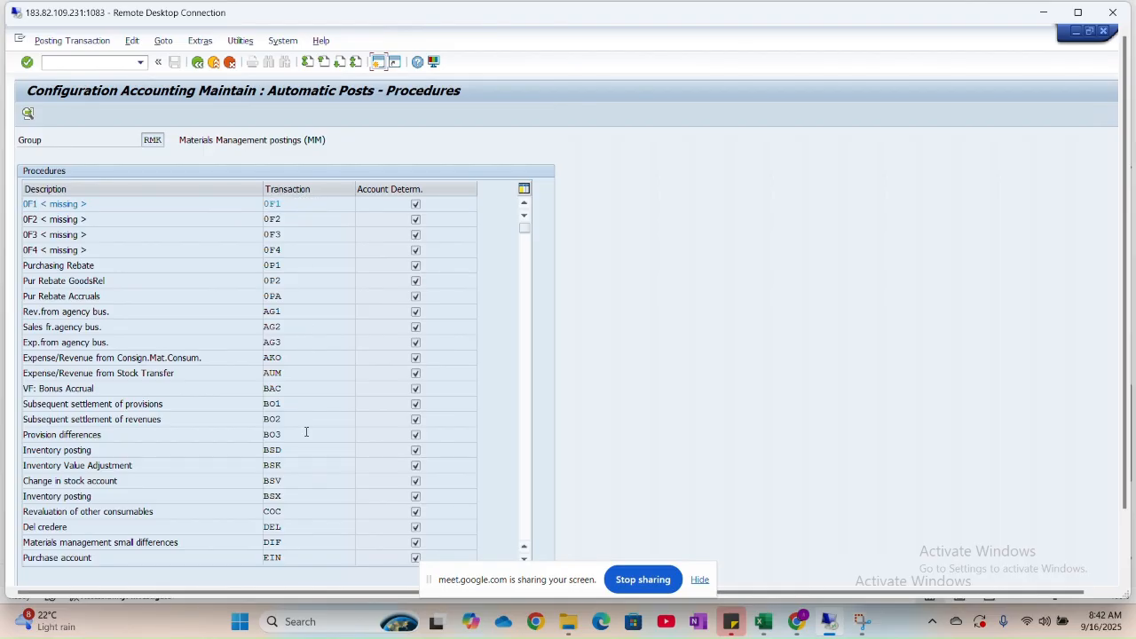
Switch to Excel and copy the Inventory and GR/IR Clearing entry with its amounts from rows 864-865 to row 937 of the Concepts sheet.
{"action": "key", "text": "alt+Tab"}
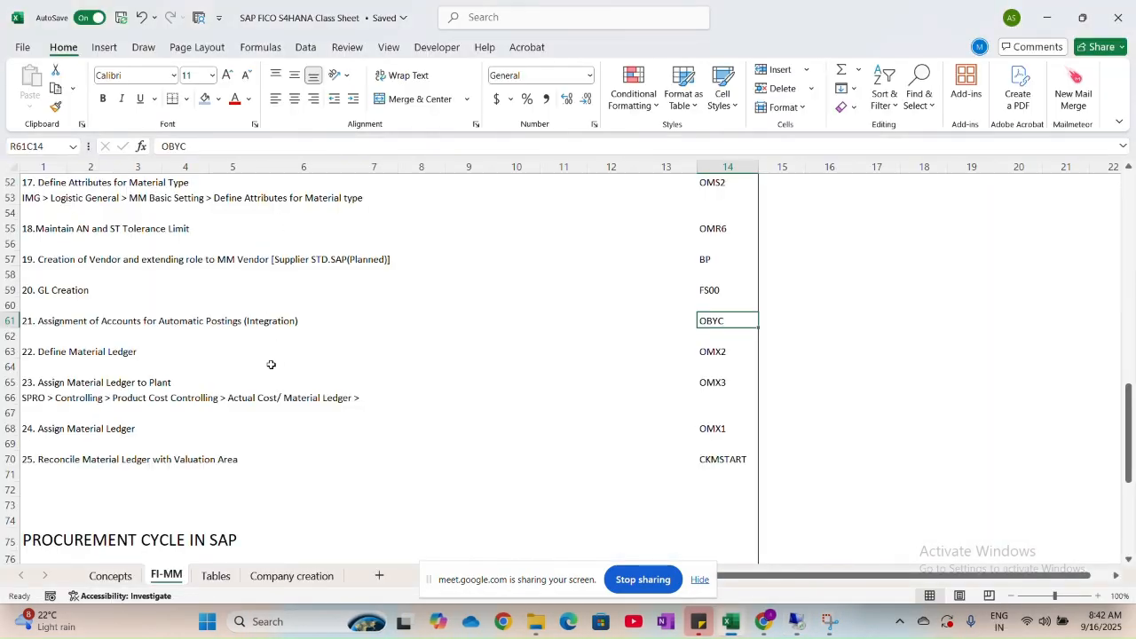
{"action": "left_click", "coordinate": [133, 575]}
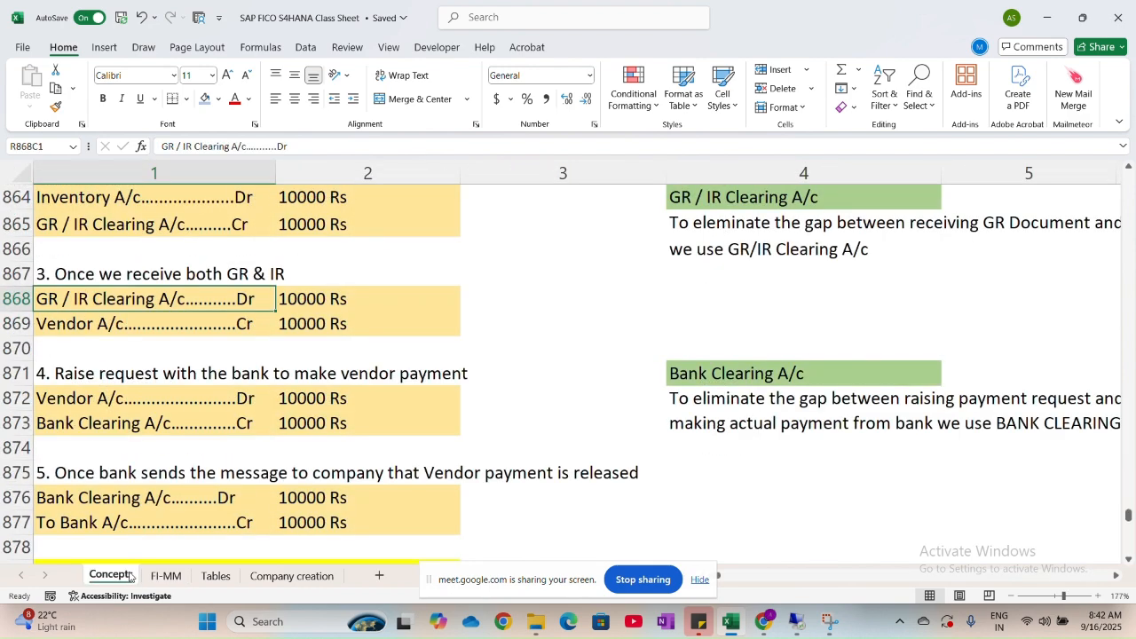
{"action": "scroll", "coordinate": [147, 380], "scroll_direction": "up", "scroll_amount": 2}
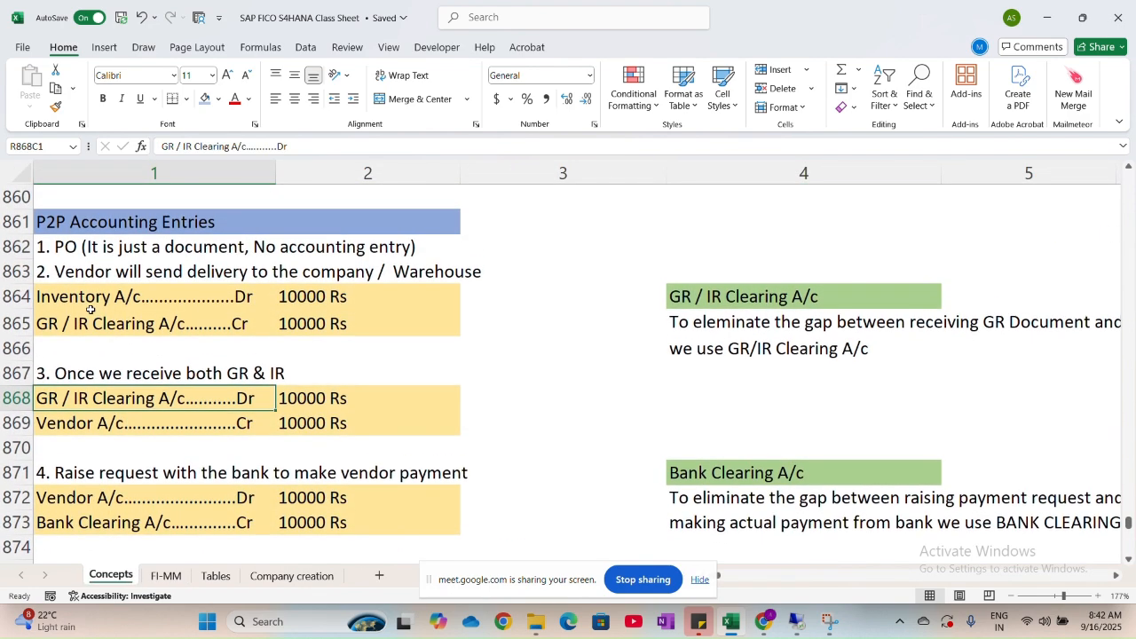
{"action": "left_click_drag", "start_coordinate": [82, 302], "coordinate": [400, 320]}
{"action": "key", "text": "ctrl+c"}
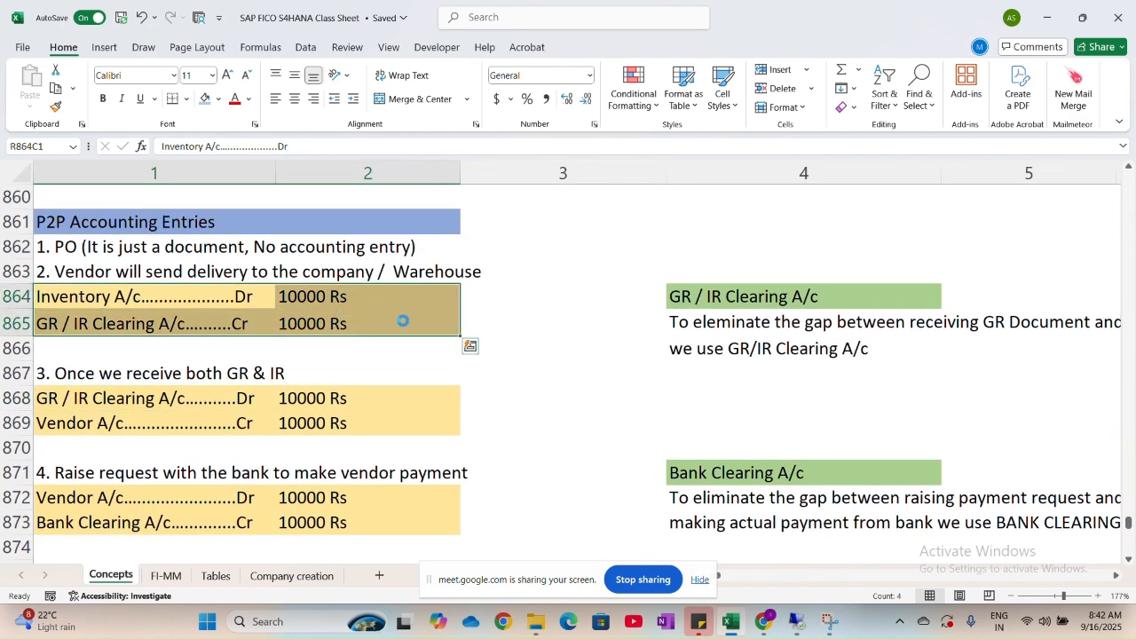
{"action": "scroll", "coordinate": [403, 320], "scroll_direction": "down", "scroll_amount": 13}
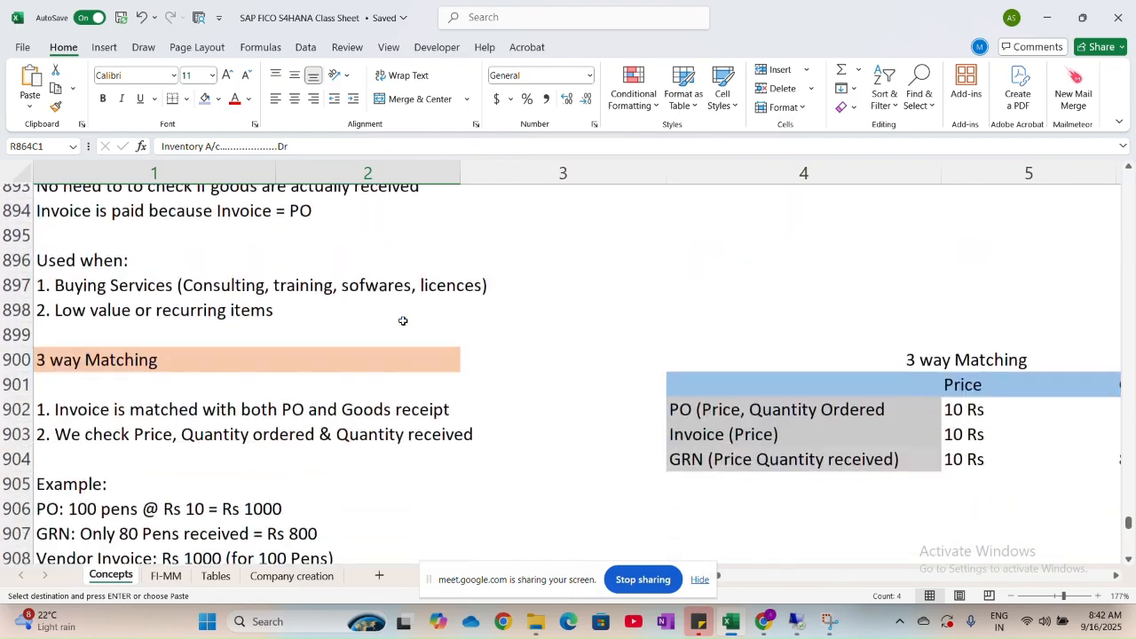
{"action": "scroll", "coordinate": [403, 321], "scroll_direction": "down", "scroll_amount": 10}
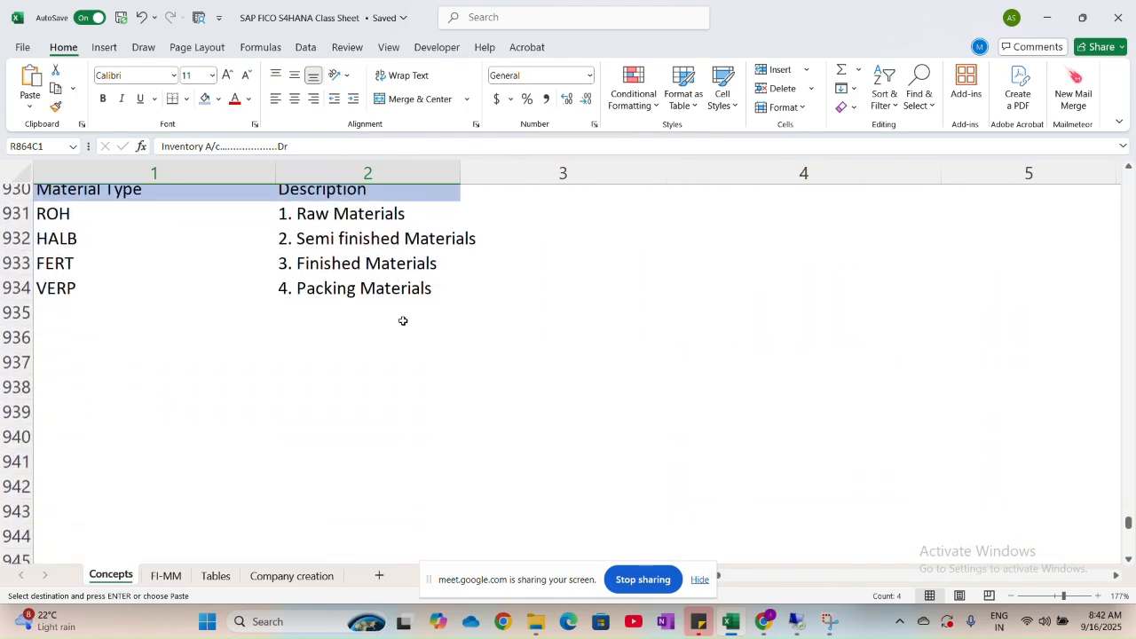
{"action": "left_click", "coordinate": [132, 370]}
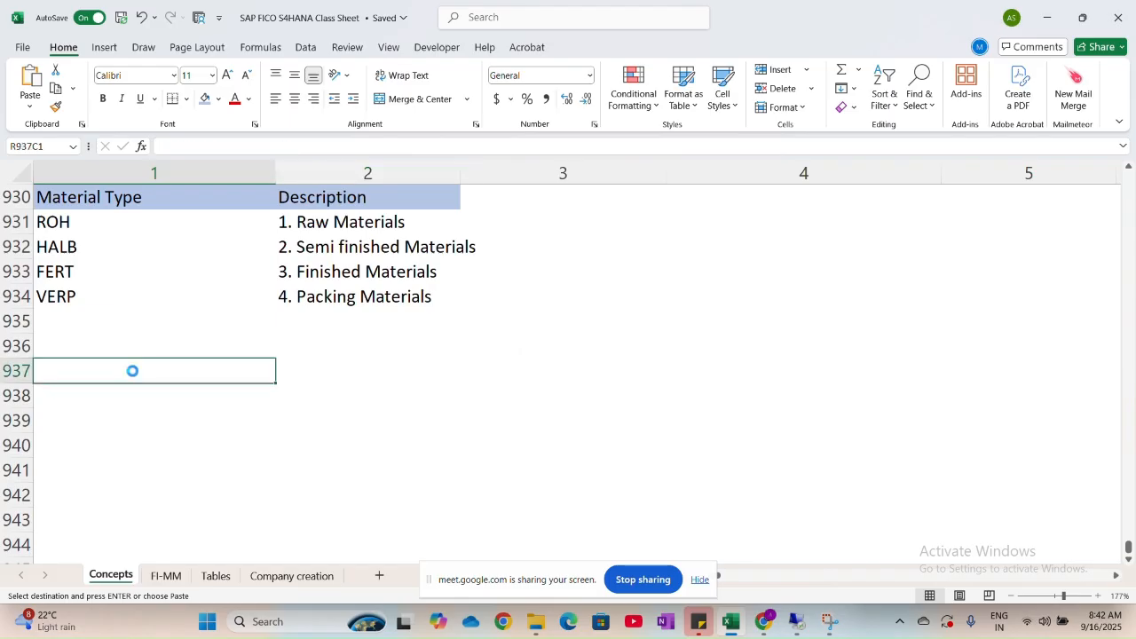
{"action": "key", "text": "ctrl+v"}
{"action": "left_click", "coordinate": [228, 430]}
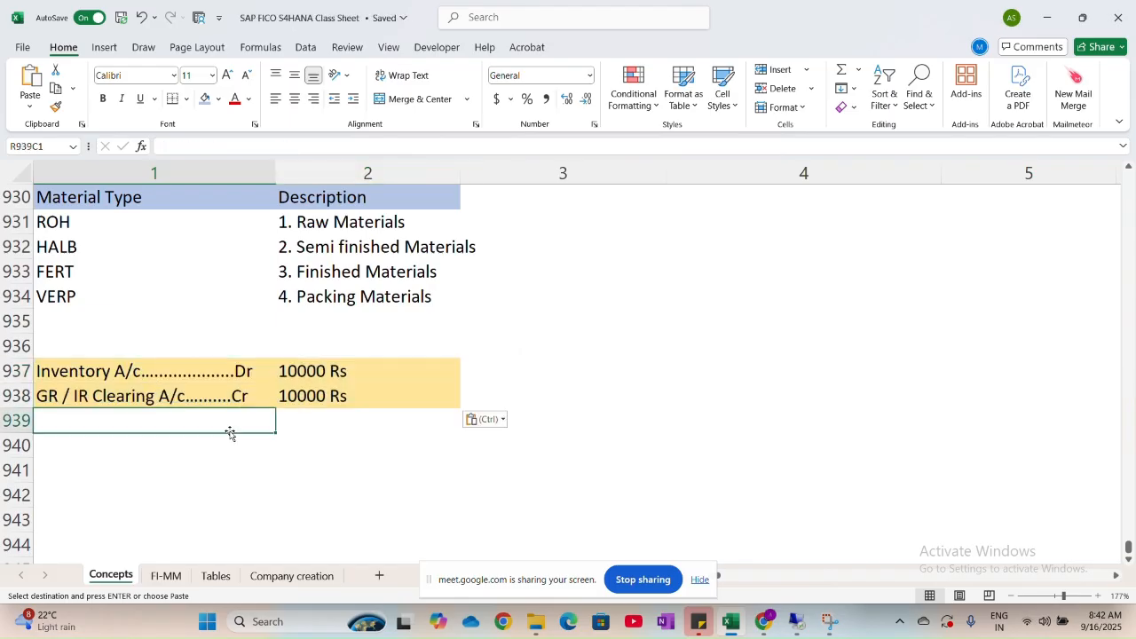
Enter BSX beside the copied Inventory line and WRX beside the GR/IR Clearing line, in column 3.
{"action": "left_click", "coordinate": [127, 373]}
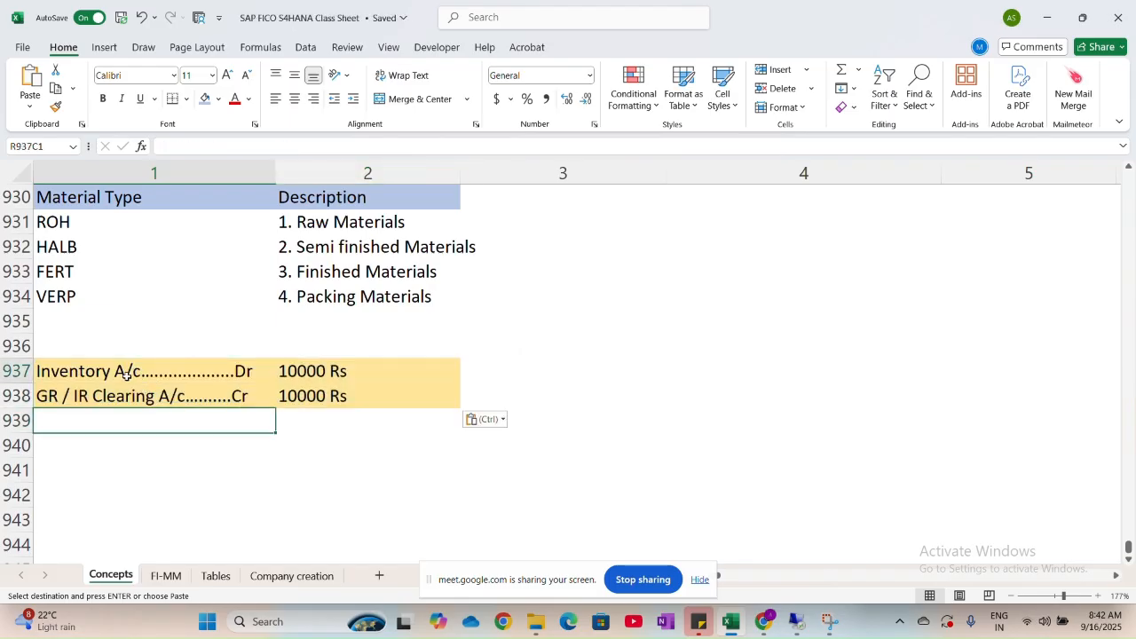
{"action": "left_click", "coordinate": [495, 369]}
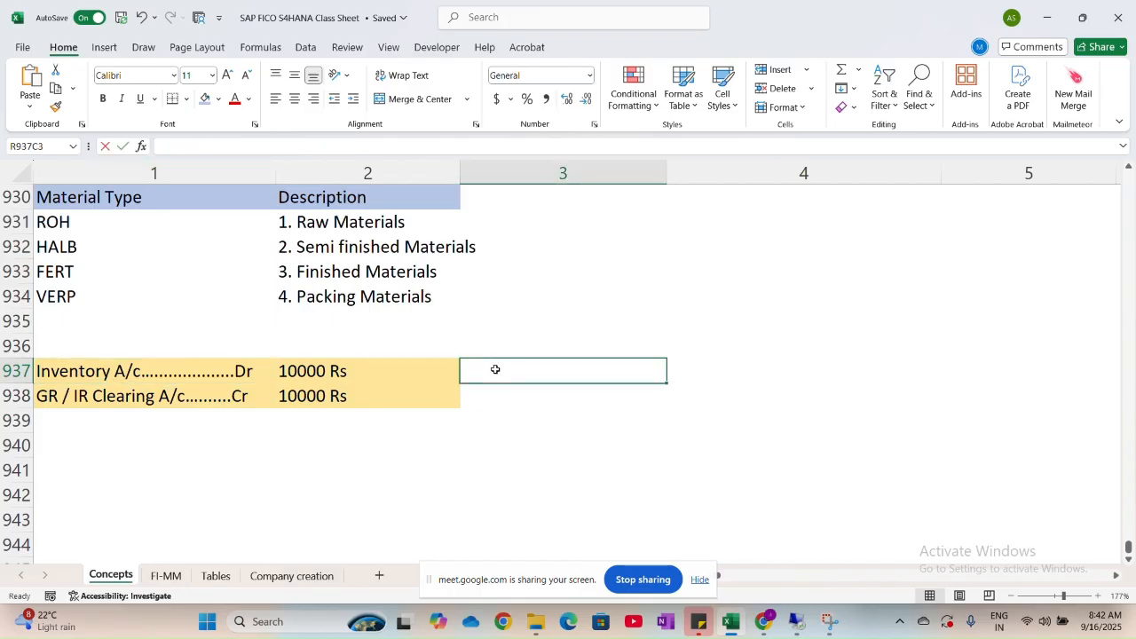
{"action": "type", "text": "BSX"}
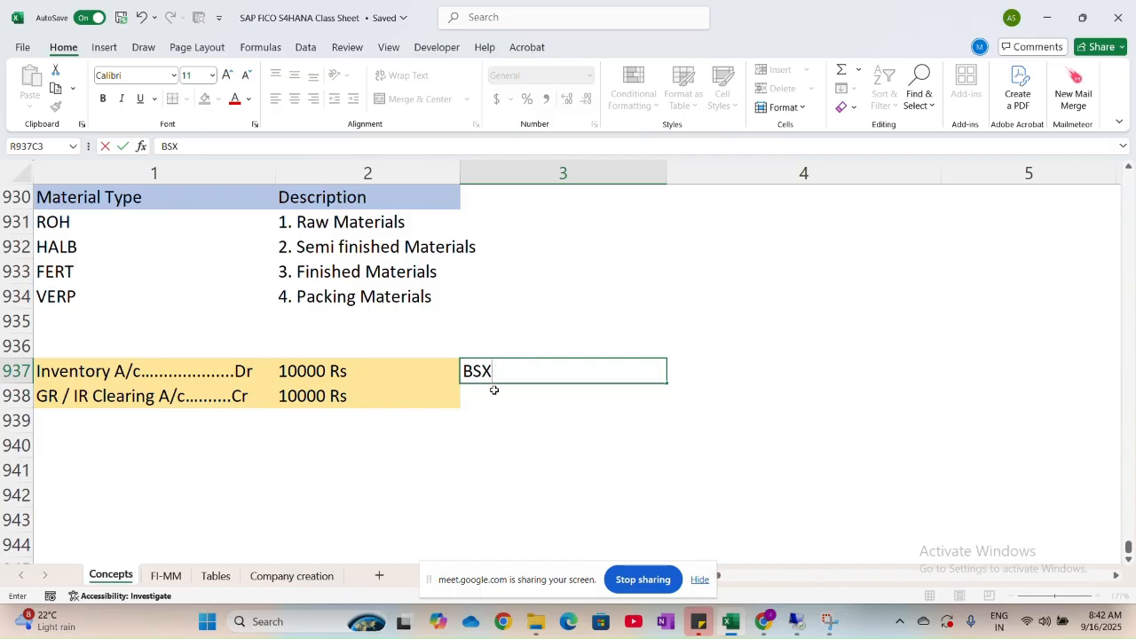
{"action": "key", "text": "Return"}
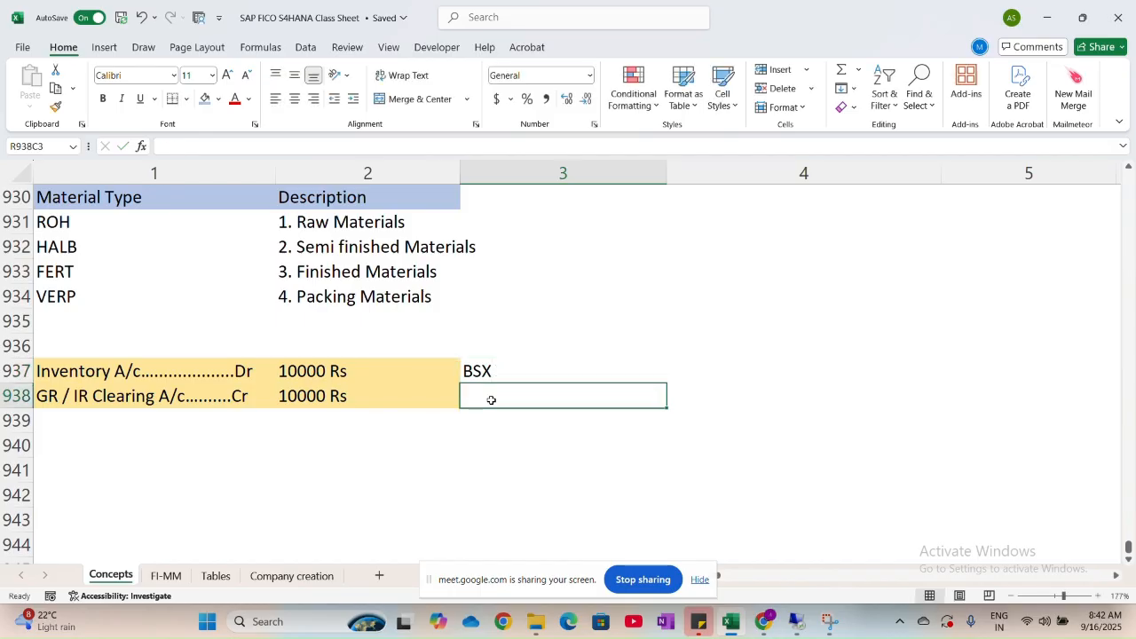
{"action": "type", "text": "WRX"}
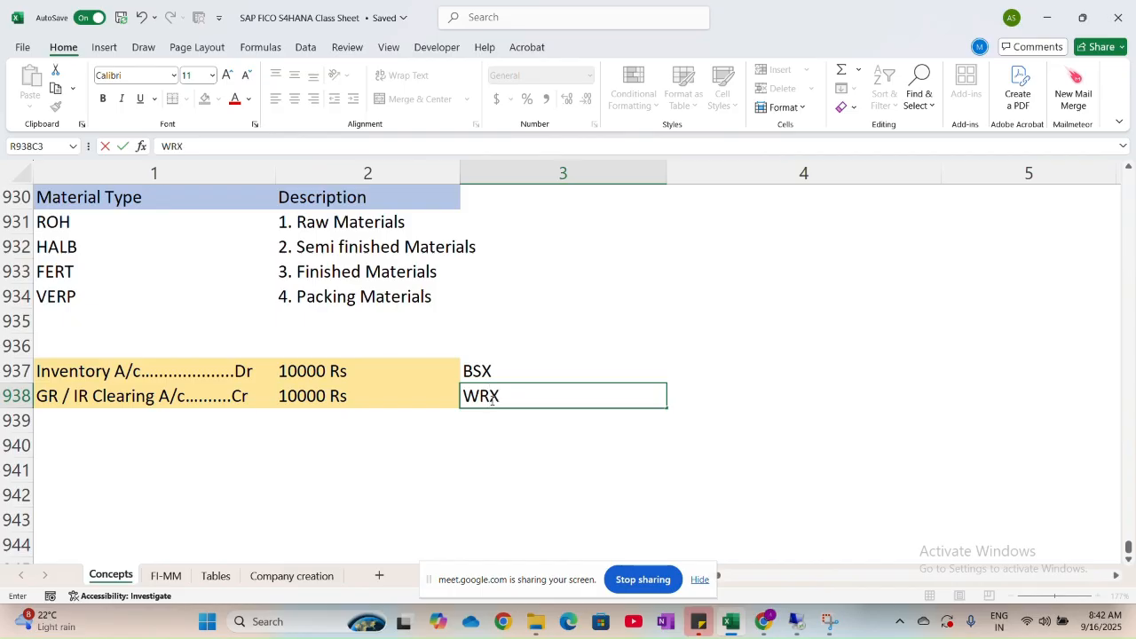
{"action": "key", "text": "Return"}
Add the heading "Transaction Key" in row 936 above the BSX and WRX codes.
{"action": "left_click", "coordinate": [488, 350]}
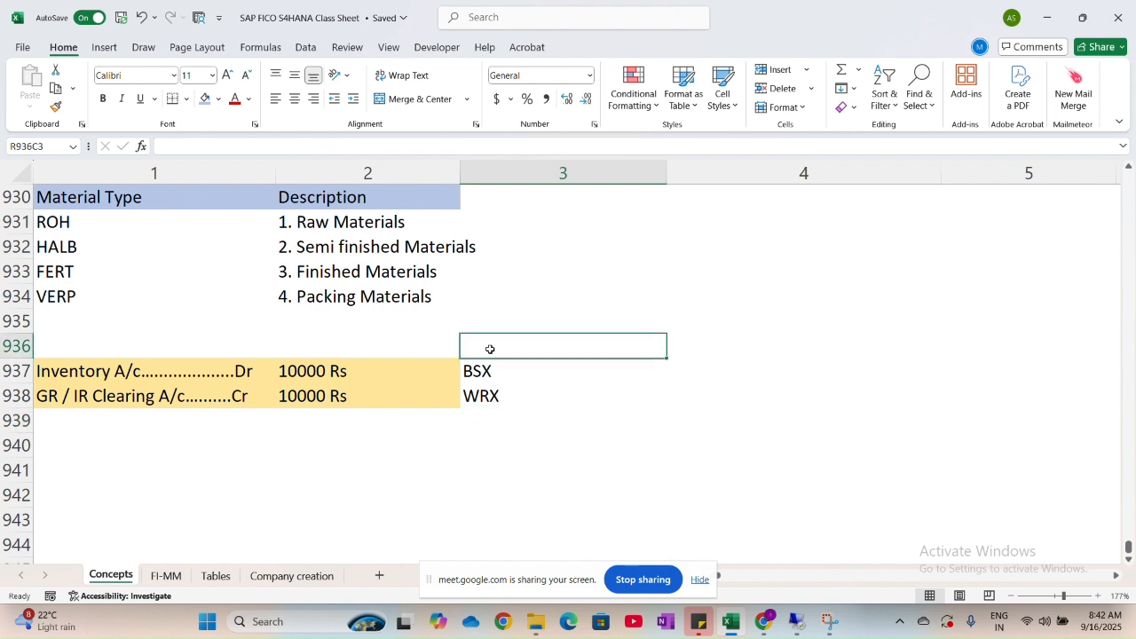
{"action": "type", "text": "T"}
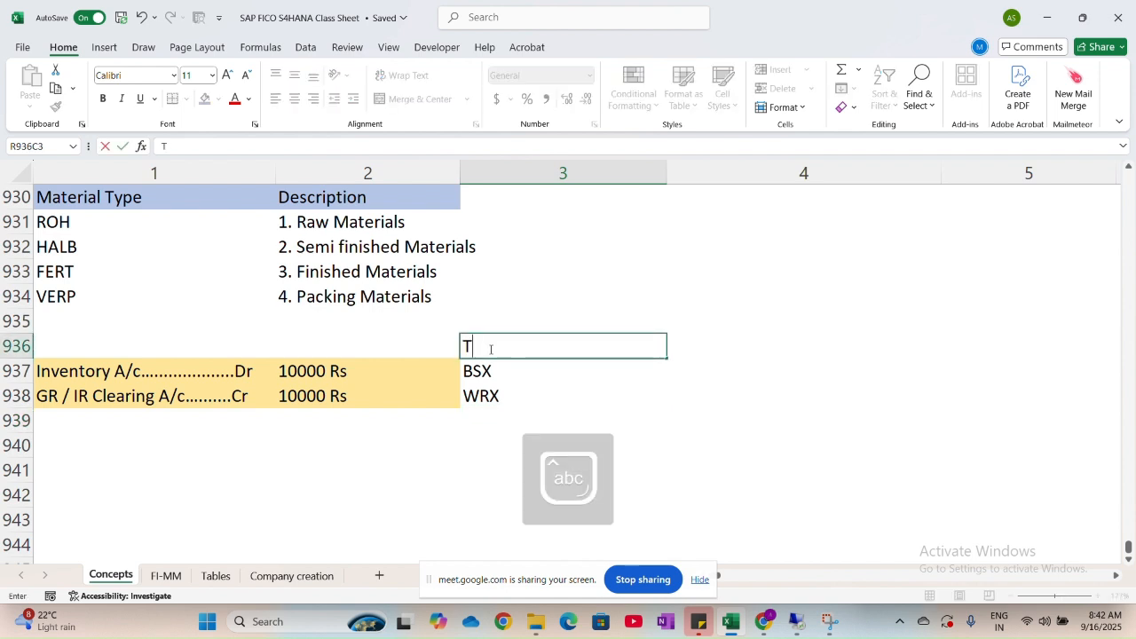
{"action": "type", "text": "ransactio"}
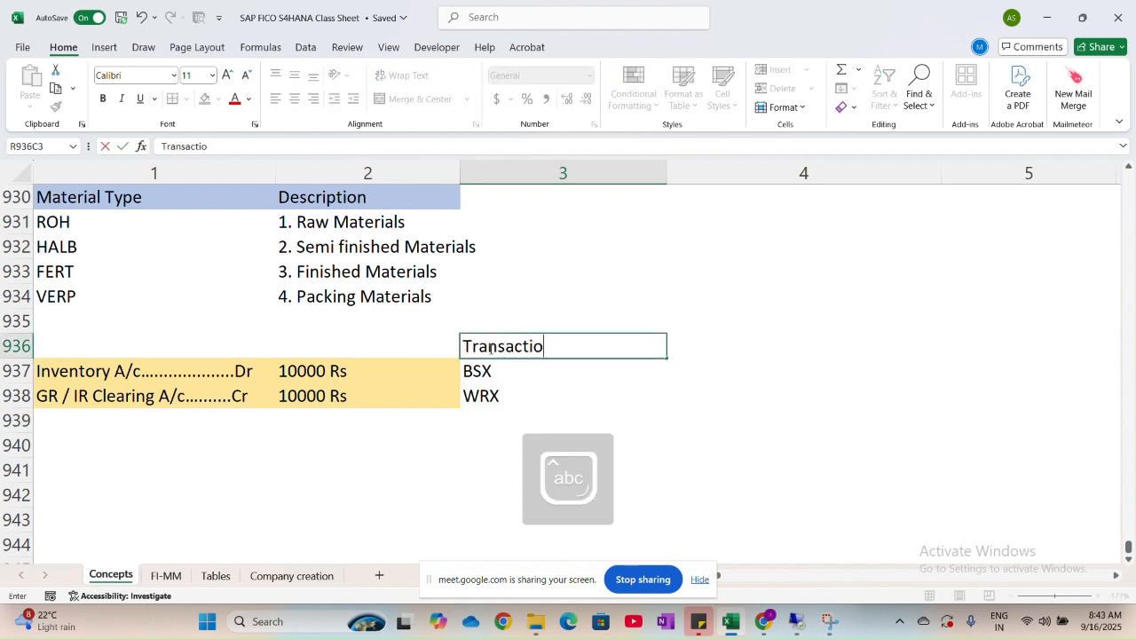
{"action": "type", "text": "n Key"}
{"action": "left_click", "coordinate": [498, 376]}
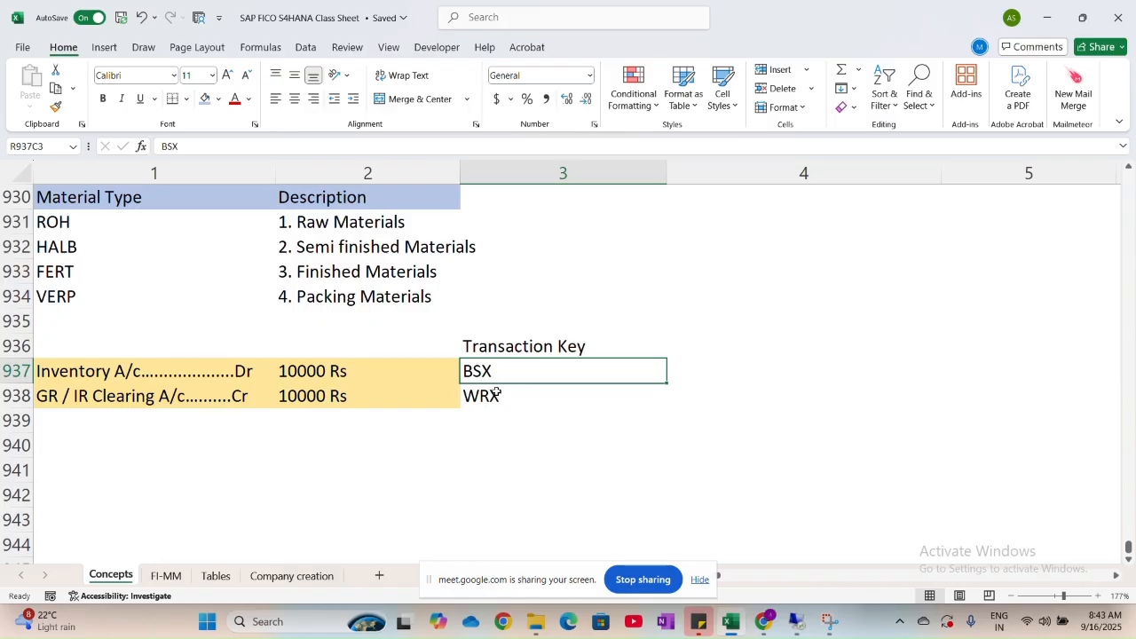
{"action": "left_click", "coordinate": [494, 397]}
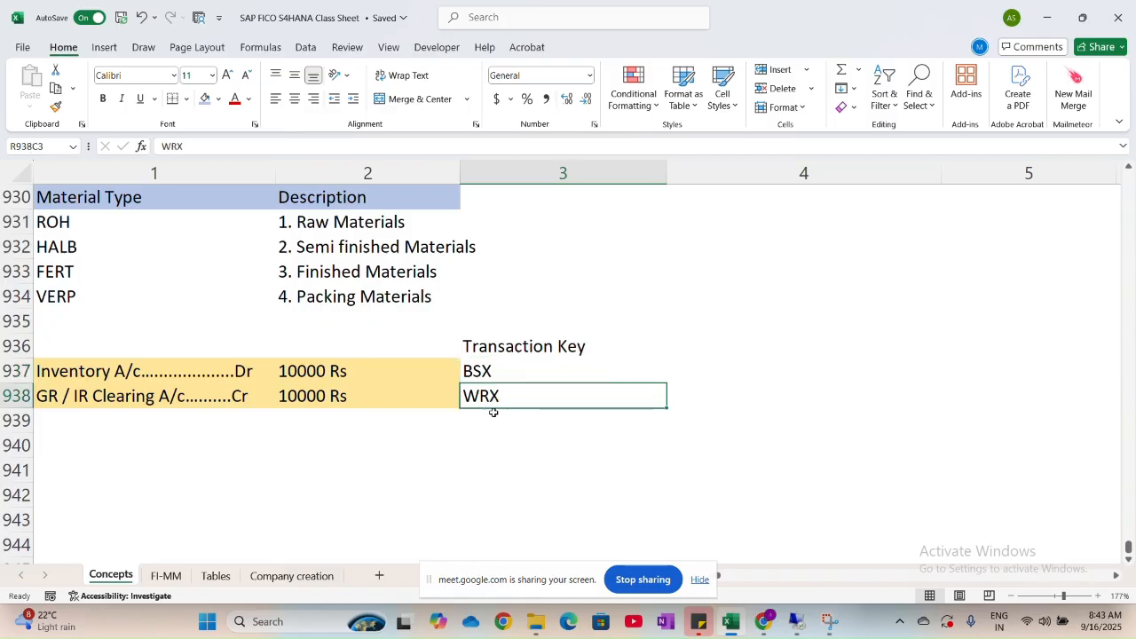
Switch to SAP, open the BSX inventory posting accounts for chart of accounts HNMO, and check their account determination rules.
{"action": "key", "text": "alt+Tab"}
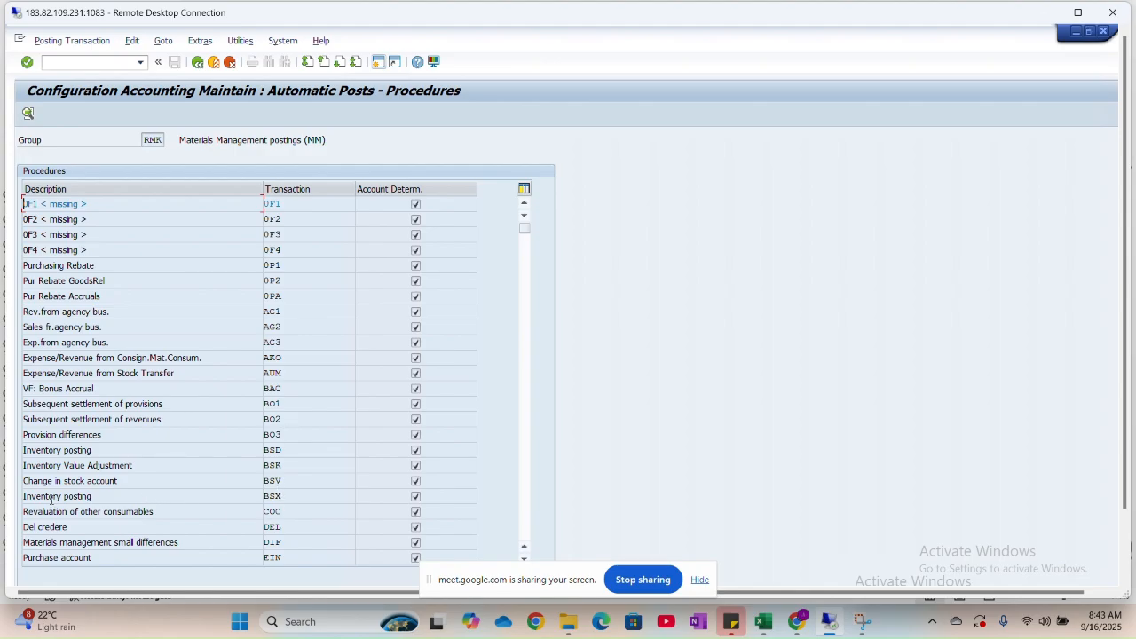
{"action": "double_click", "coordinate": [271, 495]}
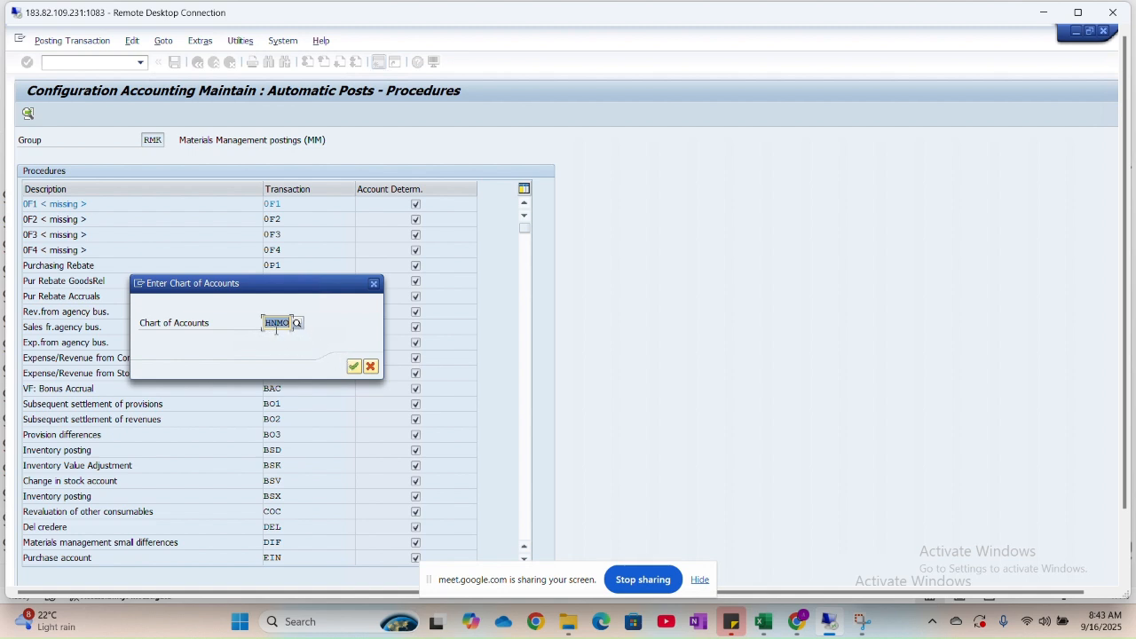
{"action": "left_click", "coordinate": [353, 366]}
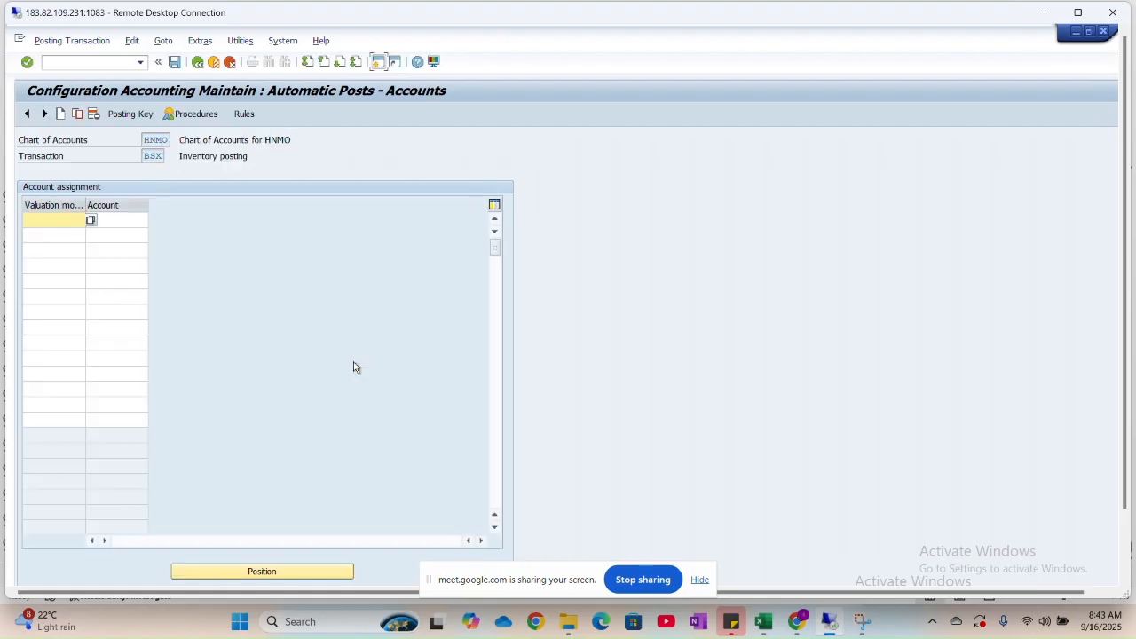
{"action": "left_click", "coordinate": [241, 118]}
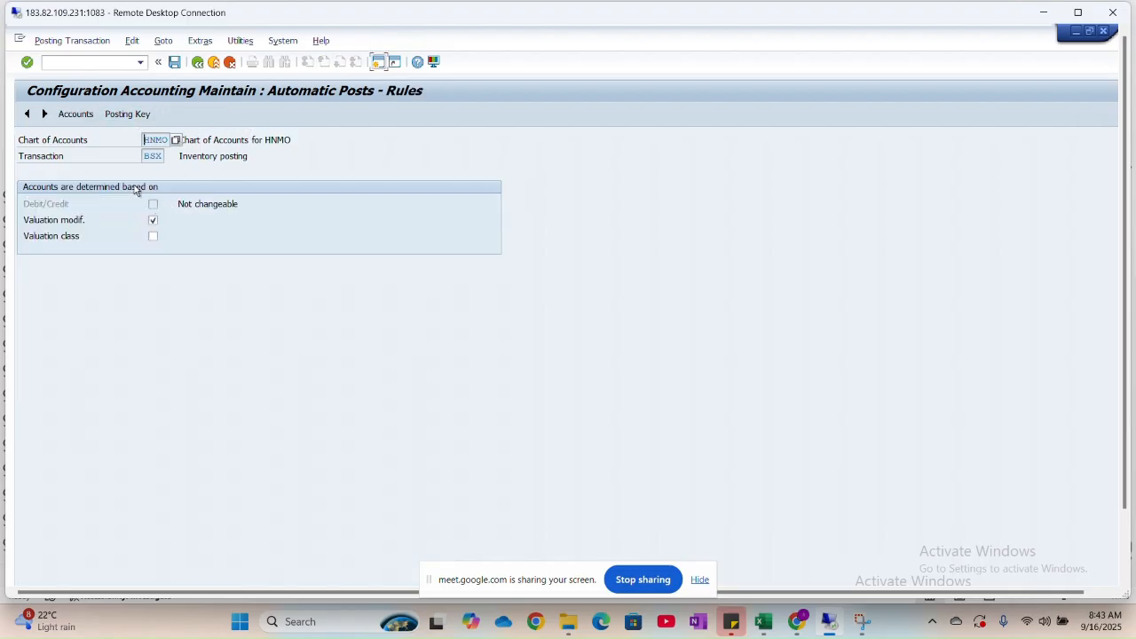
{"action": "left_click", "coordinate": [76, 115]}
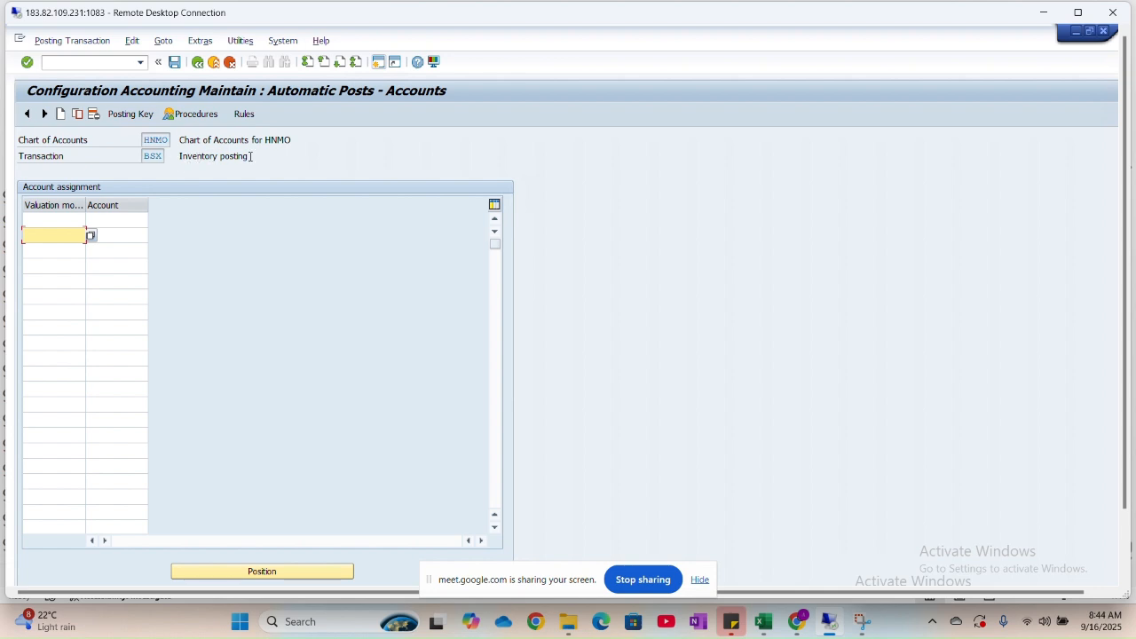
Assign G/L account 13000001, Inventory: Semi Finished, to the first BSX row, choosing it from the accounts of company code HNMO.
{"action": "left_click", "coordinate": [131, 223]}
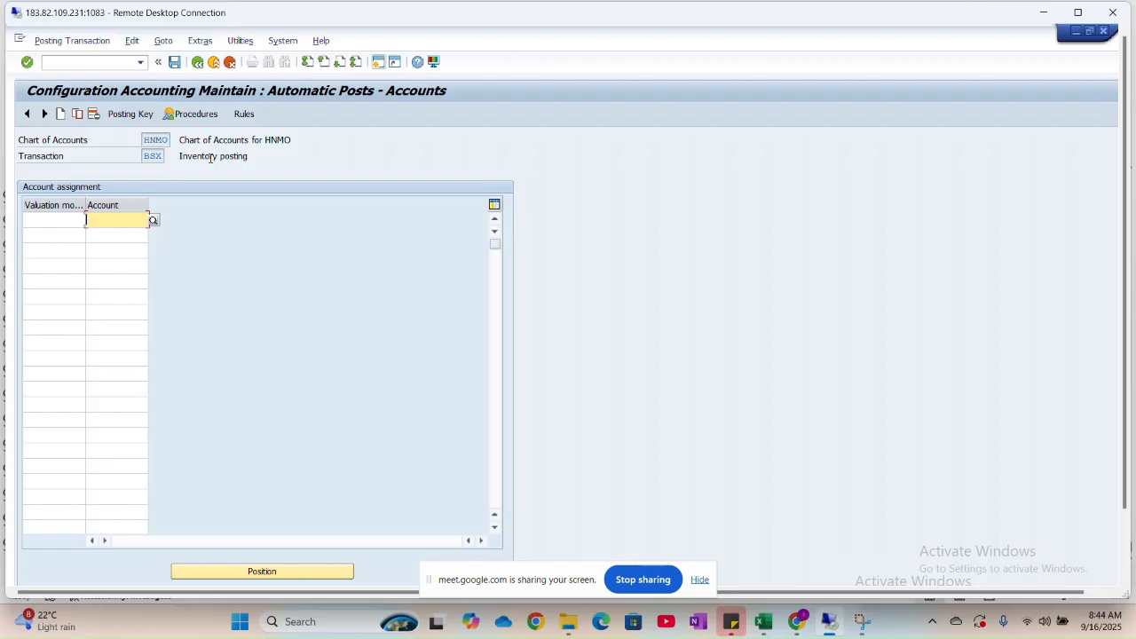
{"action": "left_click", "coordinate": [152, 221]}
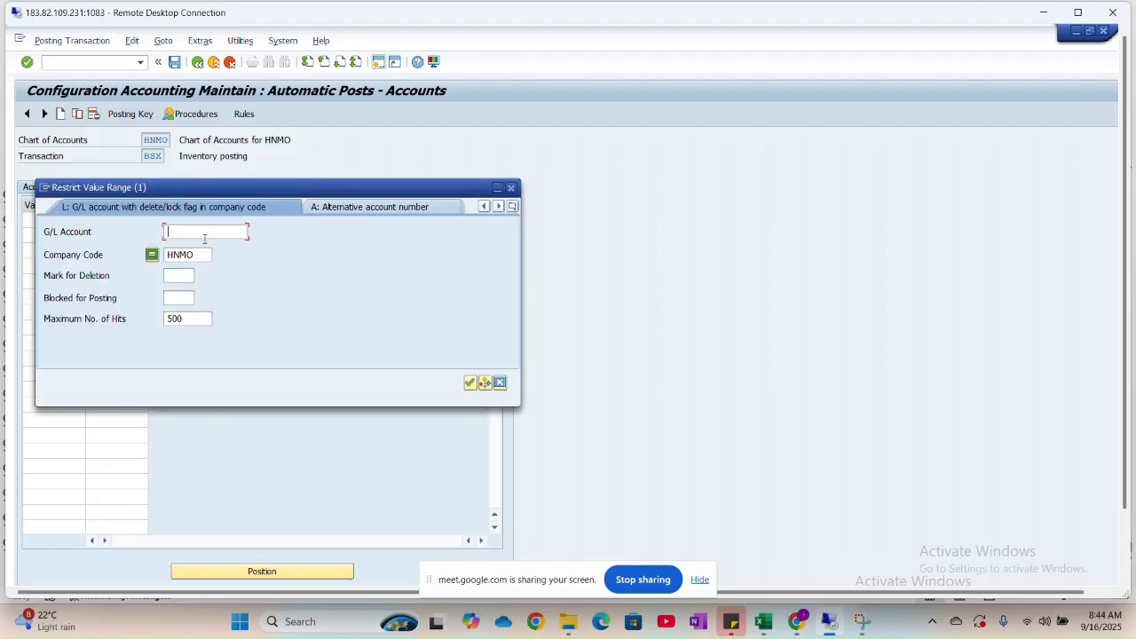
{"action": "left_click", "coordinate": [203, 258]}
{"action": "key", "text": "Return"}
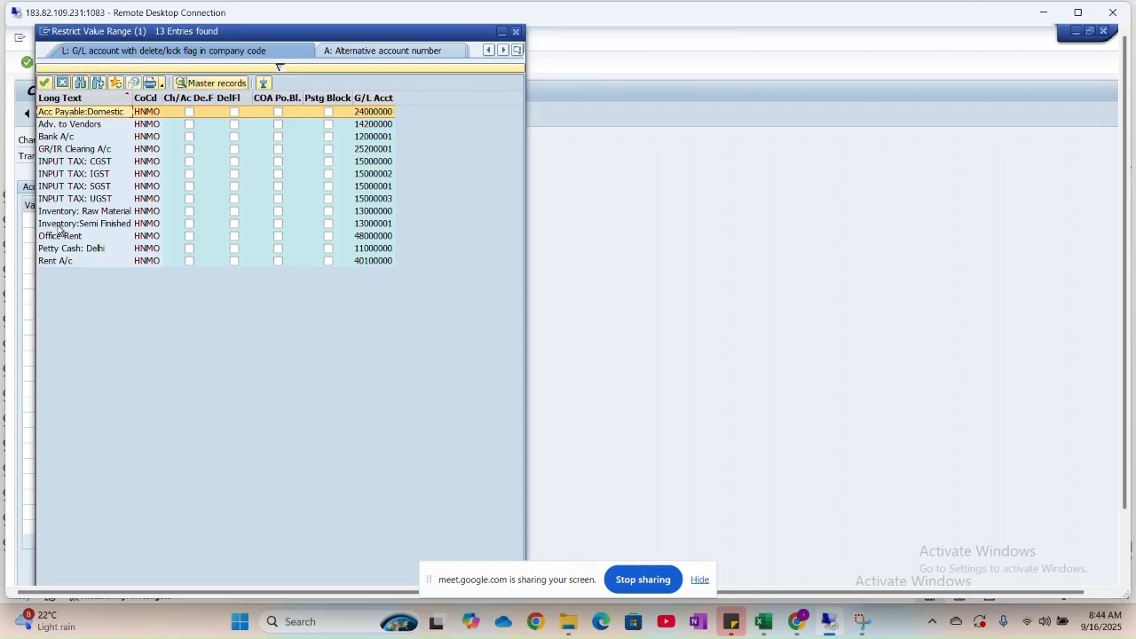
{"action": "left_click", "coordinate": [106, 224]}
{"action": "double_click", "coordinate": [106, 224]}
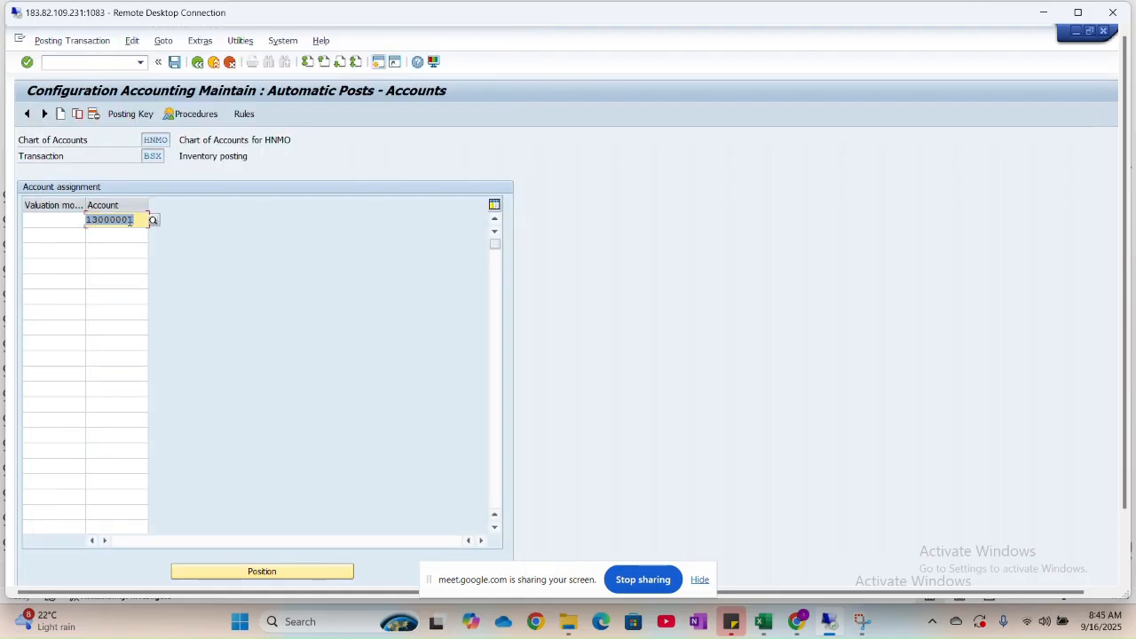
{"action": "left_click", "coordinate": [63, 220]}
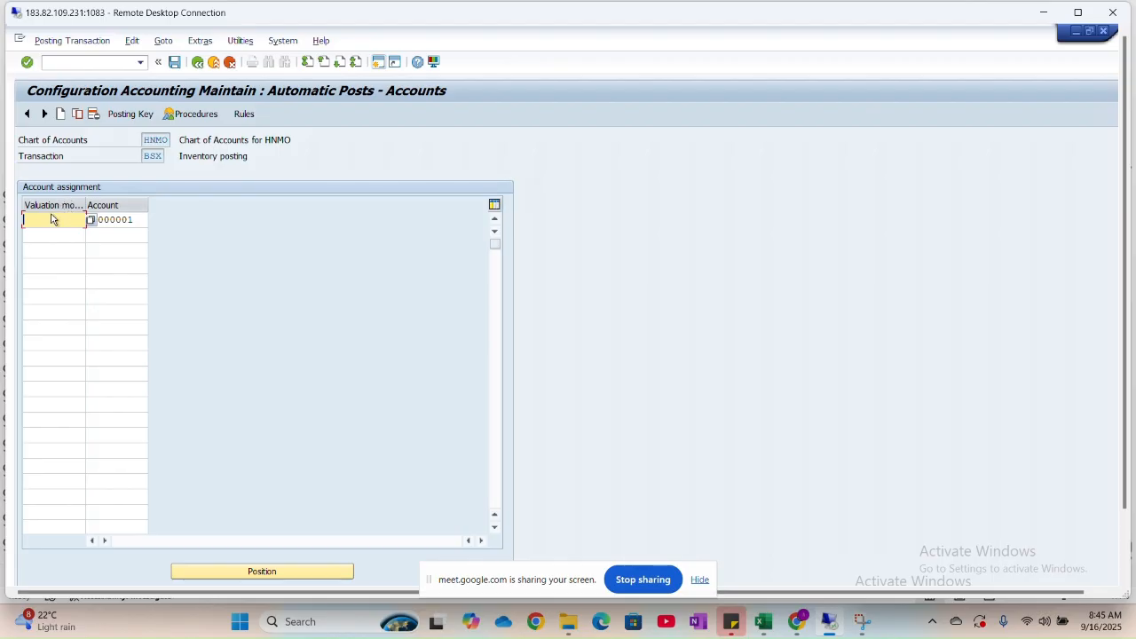
{"action": "type", "text": "x"}
Switch to Excel and start a note in row 941, column 1, of the Concepts sheet with the term "Valuation Modifier".
{"action": "left_click", "coordinate": [762, 621]}
{"action": "scroll", "coordinate": [415, 517], "scroll_direction": "down", "scroll_amount": 1}
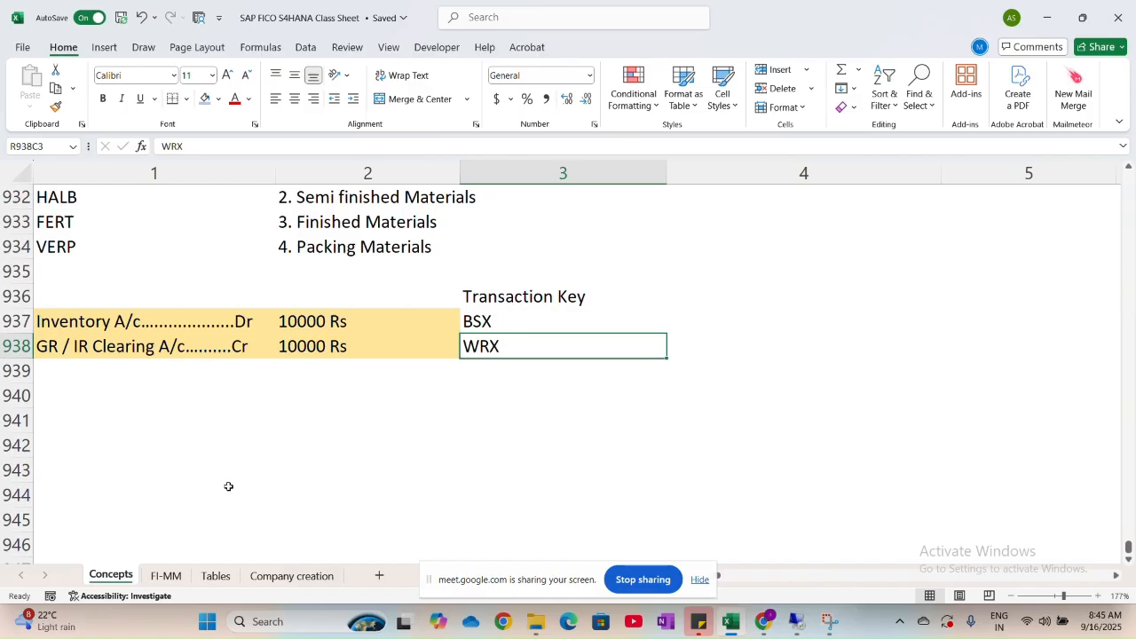
{"action": "left_click", "coordinate": [74, 426]}
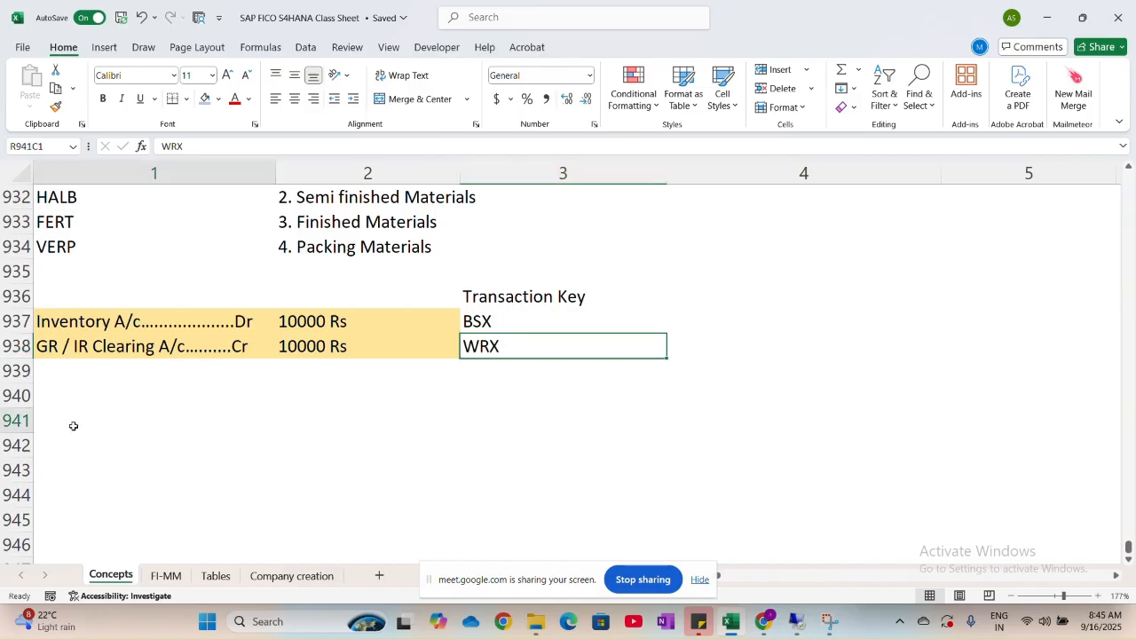
{"action": "type", "text": "V"}
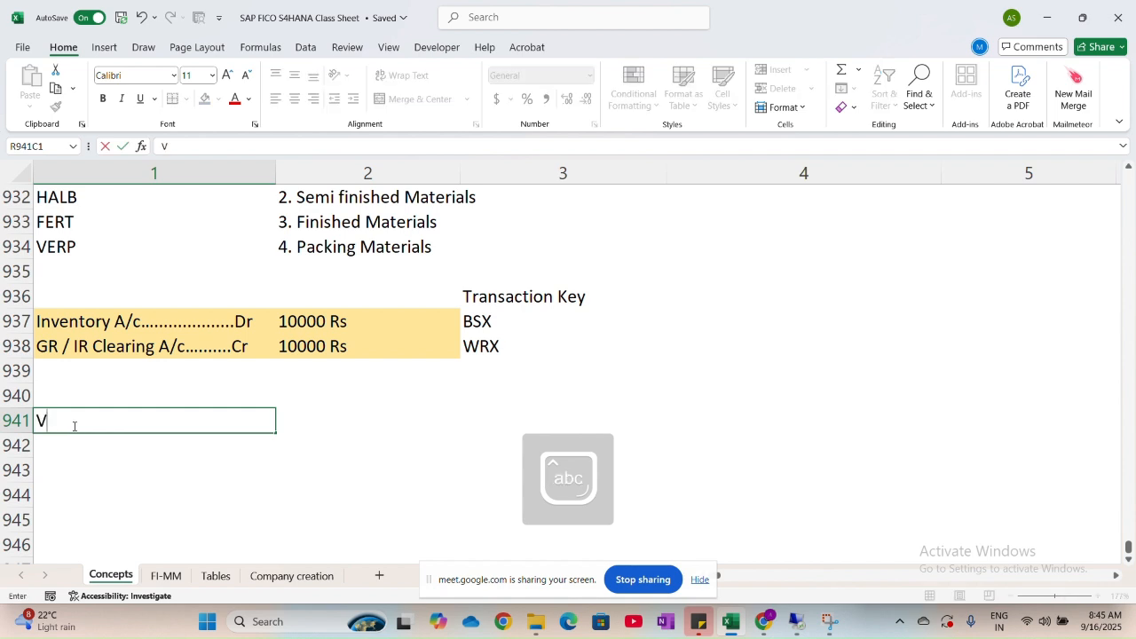
{"action": "type", "text": "aluation"}
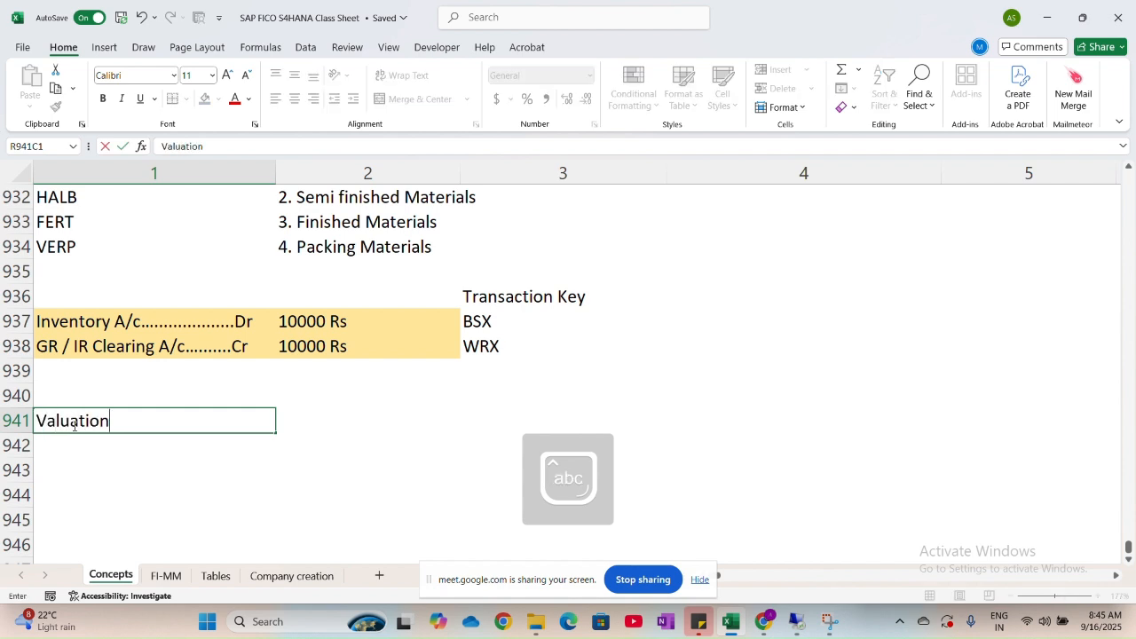
{"action": "type", "text": " Modifier"}
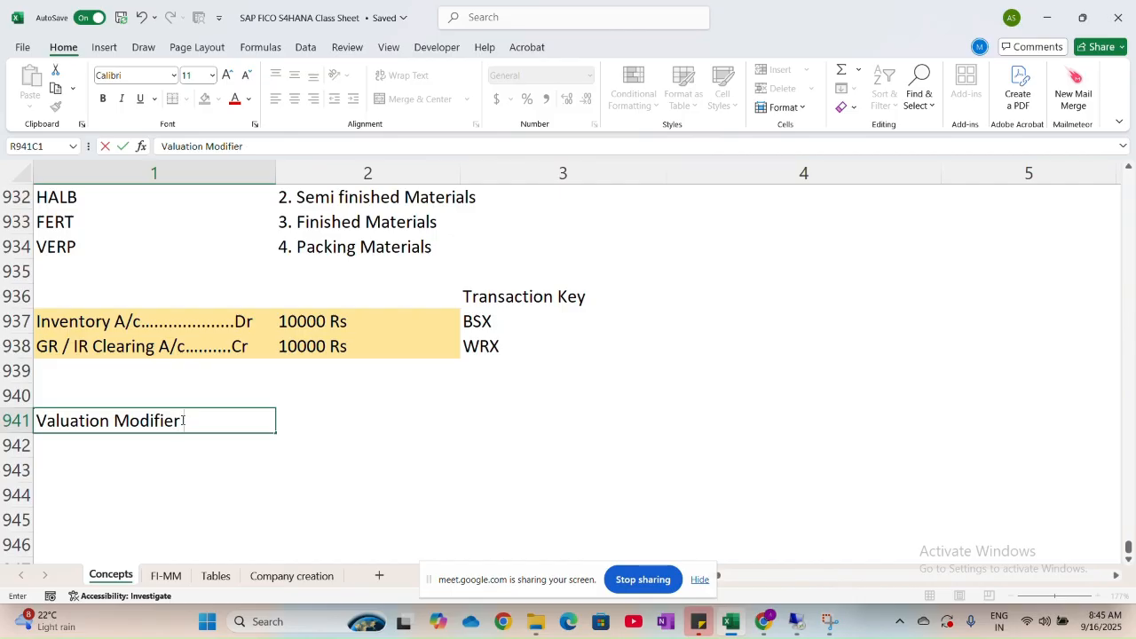
Continue the row 941 note with " - It is used as Valuation".
{"action": "type", "text": " -"}
{"action": "key", "text": "Caps_Lock"}
{"action": "type", "text": "I"}
{"action": "key", "text": "Caps_Lock"}
{"action": "type", "text": "t"}
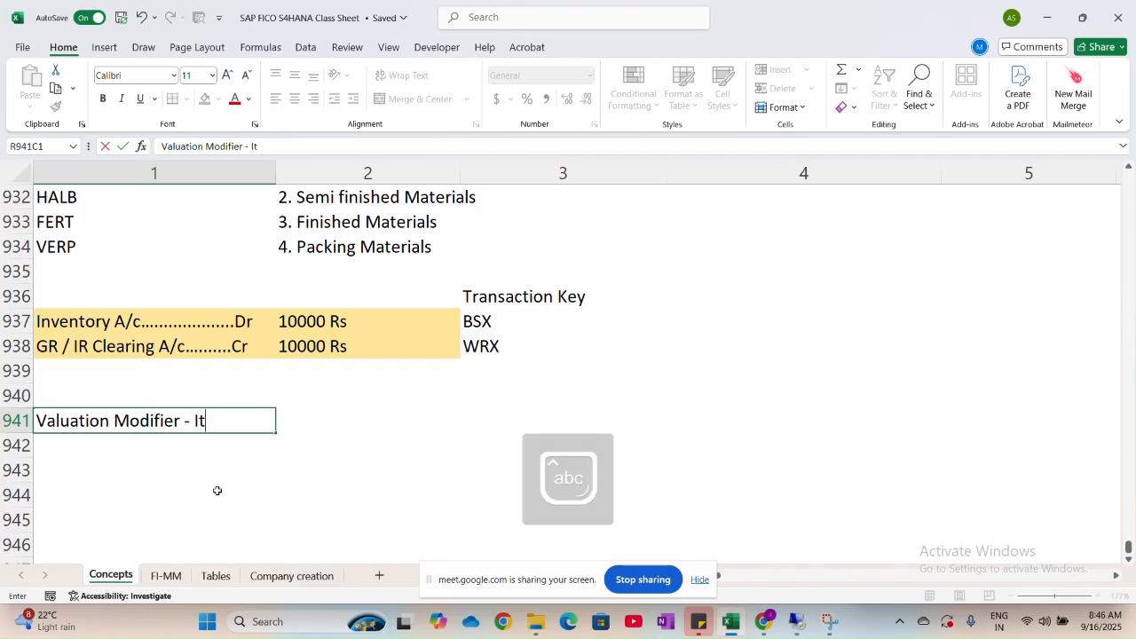
{"action": "type", "text": " is used"}
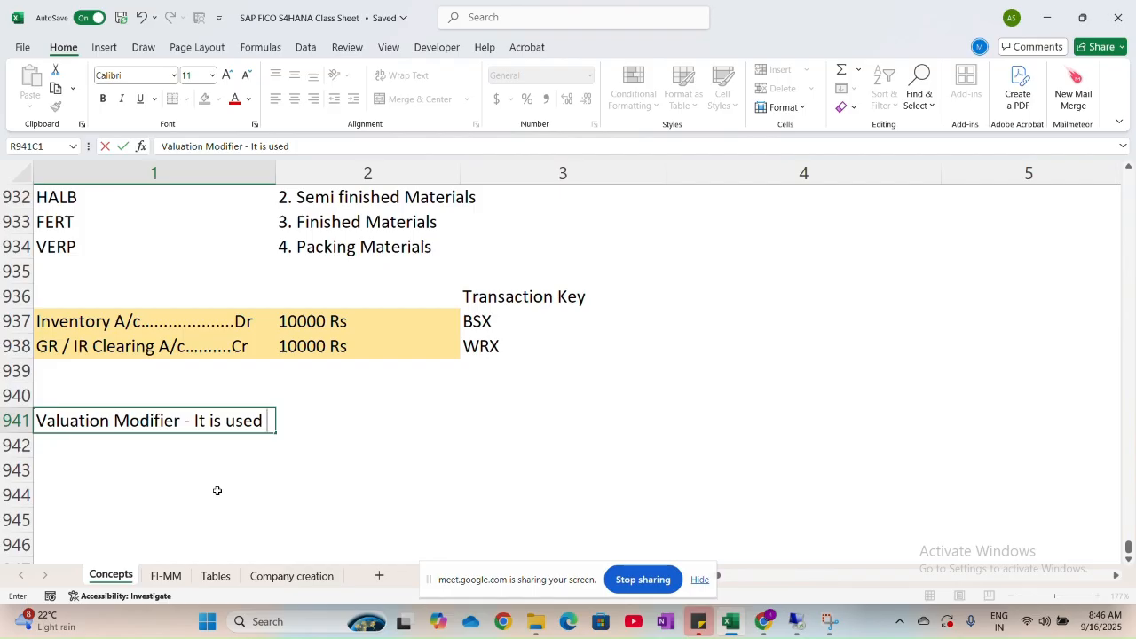
{"action": "key", "text": "Caps_Lock"}
{"action": "type", "text": "A"}
{"action": "key", "text": "BackSpace"}
{"action": "key", "text": "Caps_Lock"}
{"action": "type", "text": "as Valuation"}
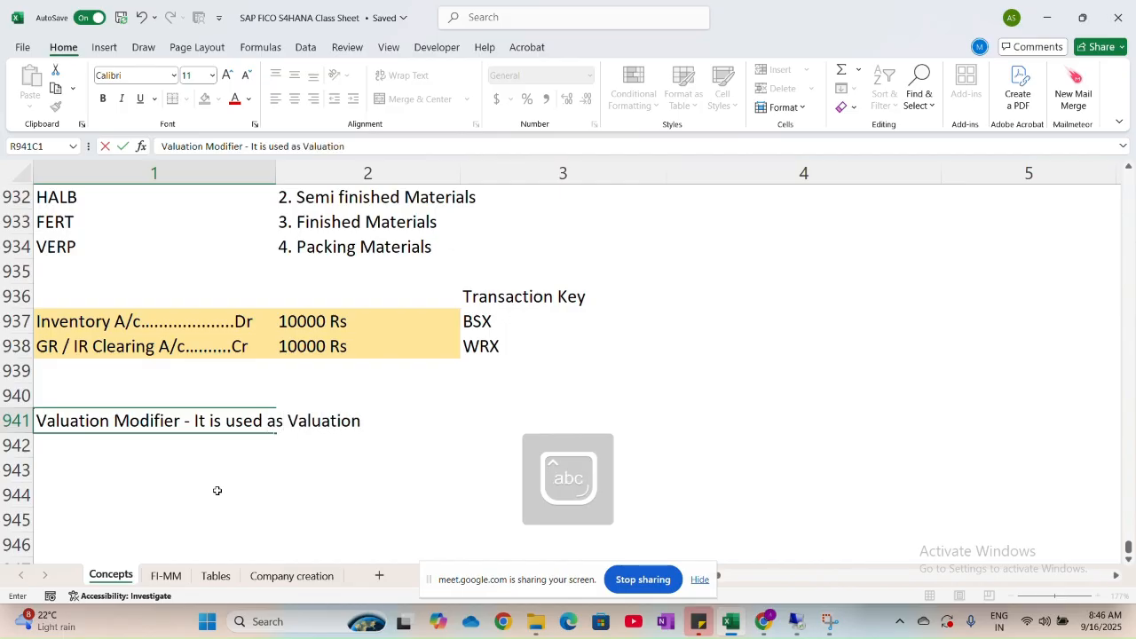
Complete the row 941 definition with "Group to define whether company wants to use same GL A/c or separate GL A/c for each Plant".
{"action": "type", "text": " Group to def"}
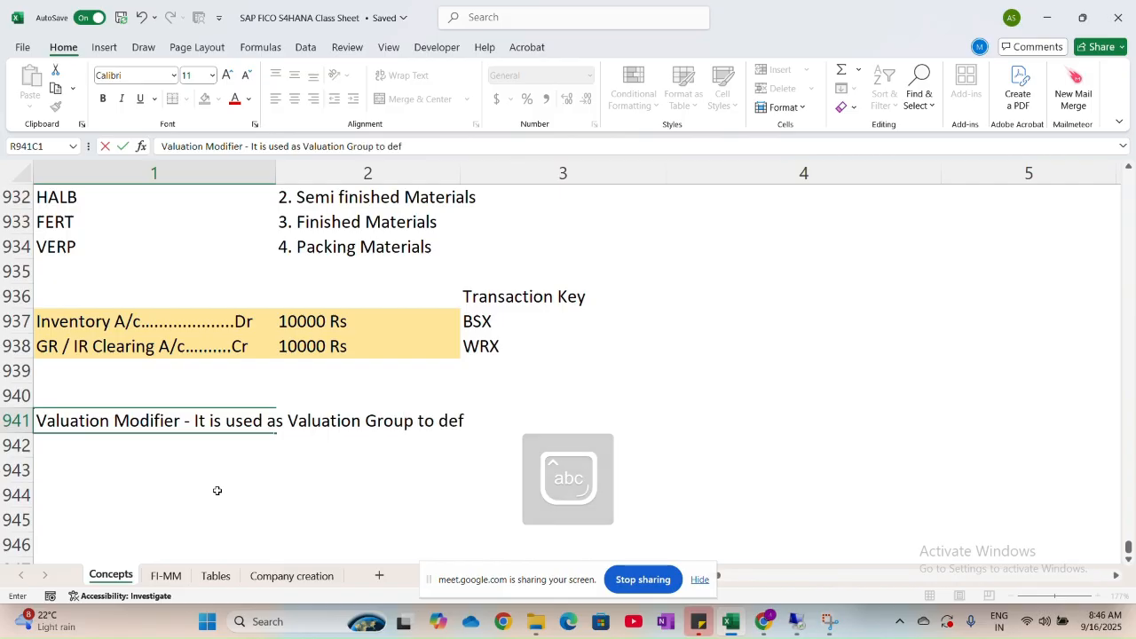
{"action": "type", "text": "ine whether company wants to use"}
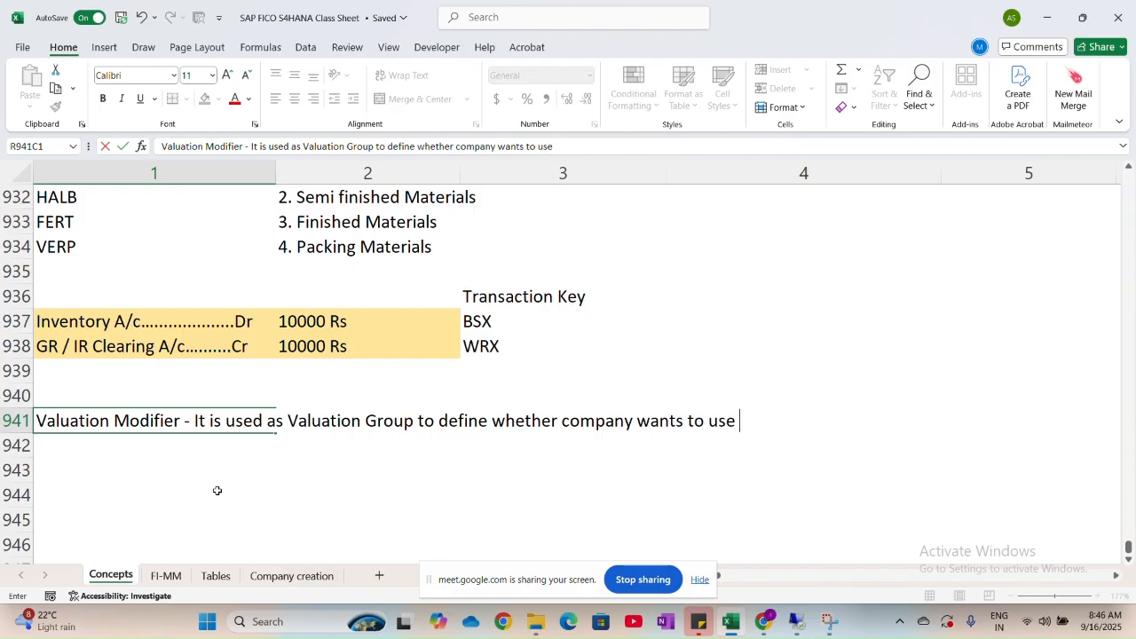
{"action": "type", "text": " same"}
{"action": "key", "text": "Caps_Lock"}
{"action": "type", "text": "GL A"}
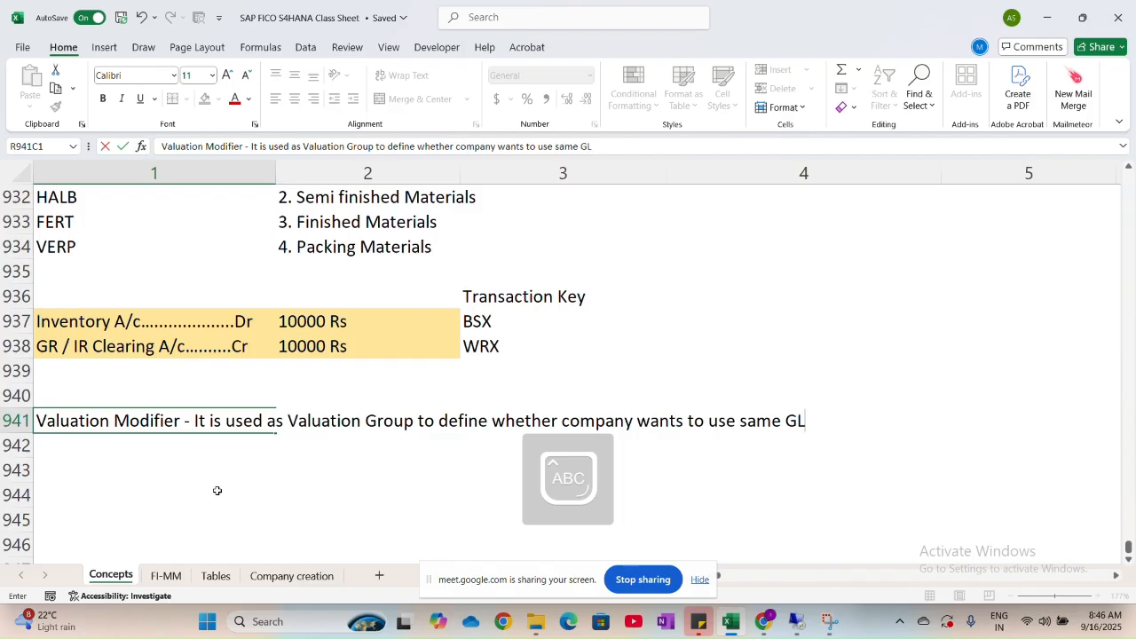
{"action": "key", "text": "Caps_Lock"}
{"action": "type", "text": "/c or"}
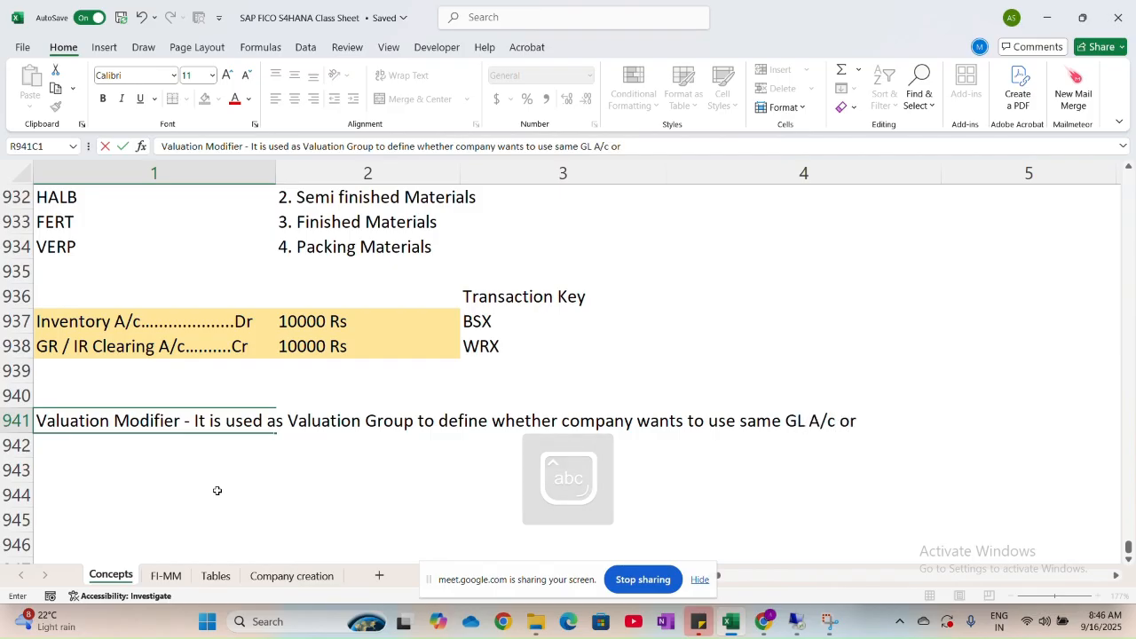
{"action": "type", "text": " seper"}
{"action": "type", "text": "ate"}
{"action": "key", "text": "Caps_Lock"}
{"action": "type", "text": "GL A"}
{"action": "key", "text": "Caps_Lock"}
{"action": "type", "text": "/c"}
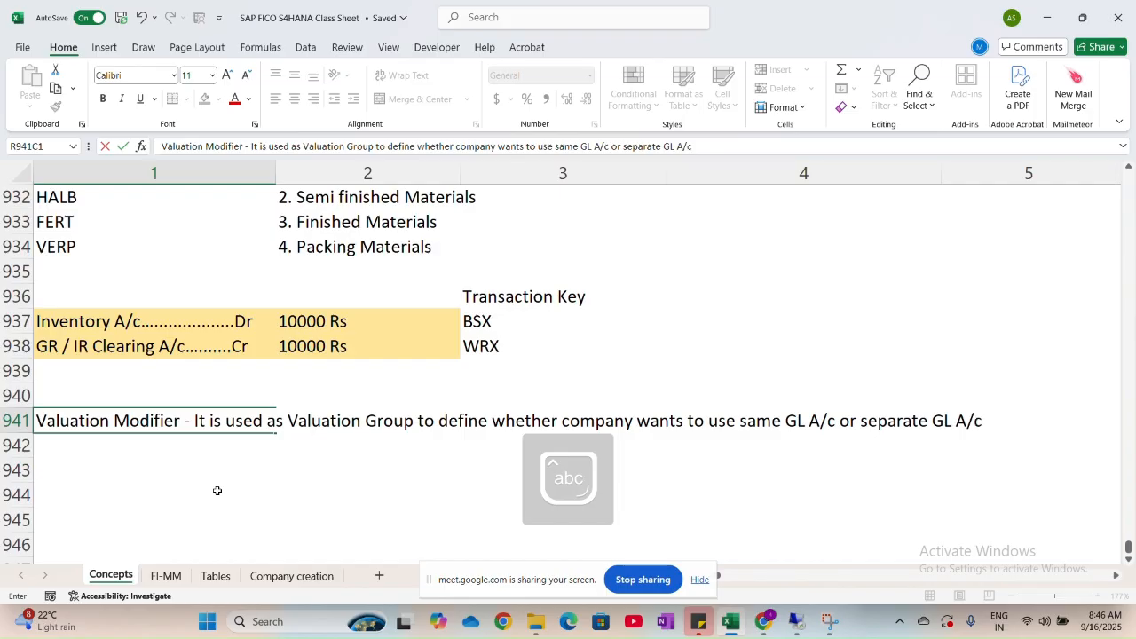
{"action": "type", "text": " for each Plant"}
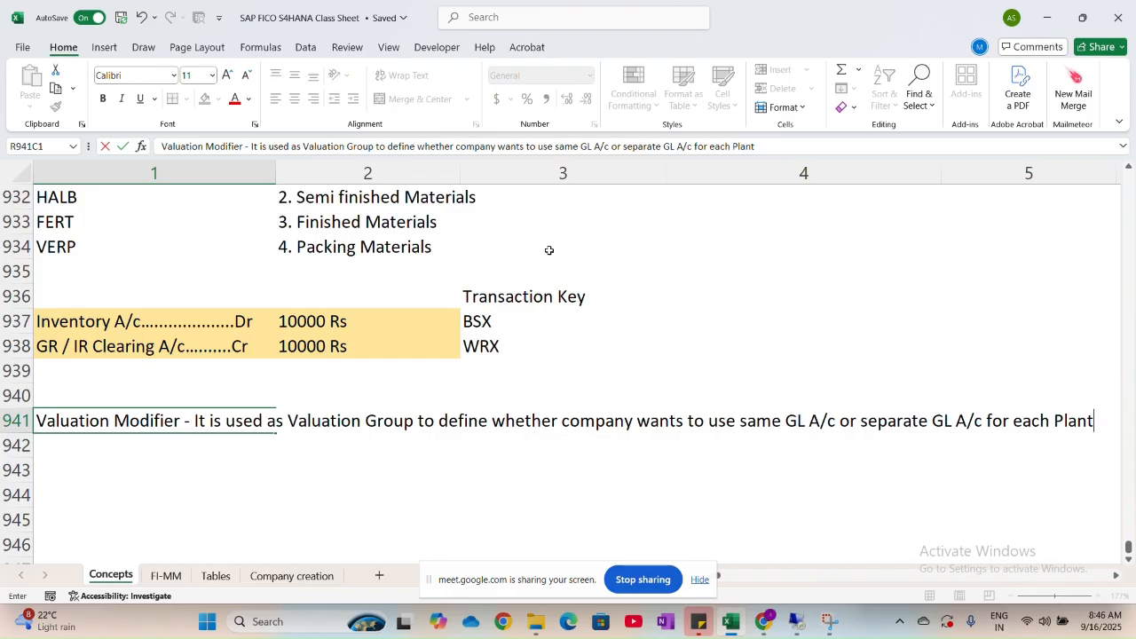
Review the SAP MM Organizational Structure in rows 917-921, especially how Company Code, Plant and Storage Locations relate.
{"action": "scroll", "coordinate": [545, 252], "scroll_direction": "up", "scroll_amount": 8}
{"action": "scroll", "coordinate": [549, 266], "scroll_direction": "down", "scroll_amount": 2}
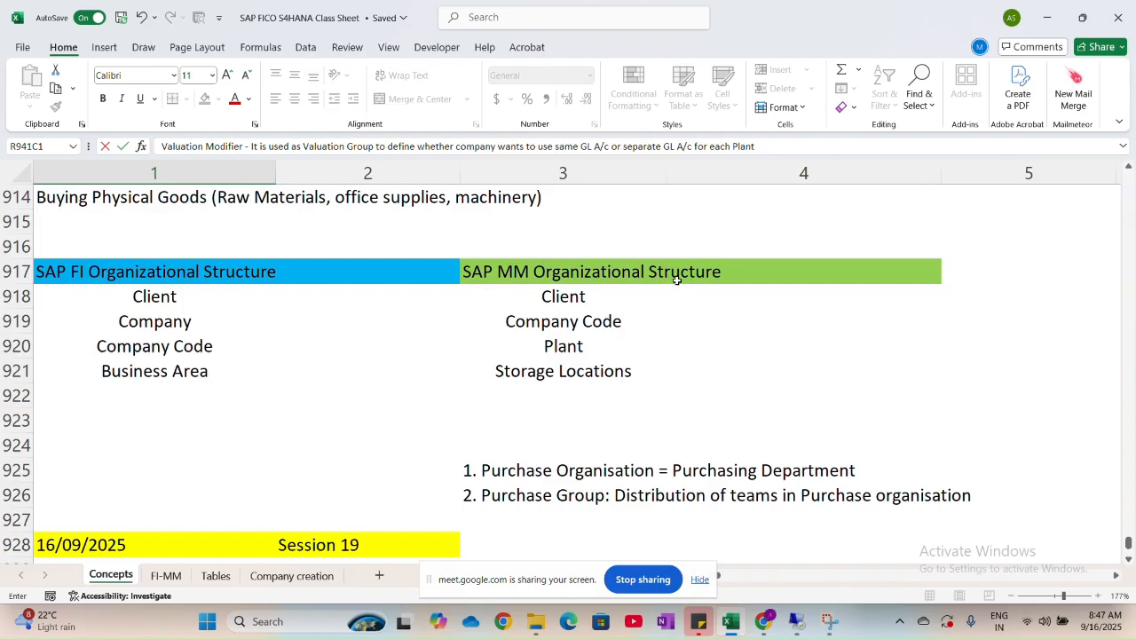
{"action": "left_click", "coordinate": [565, 302]}
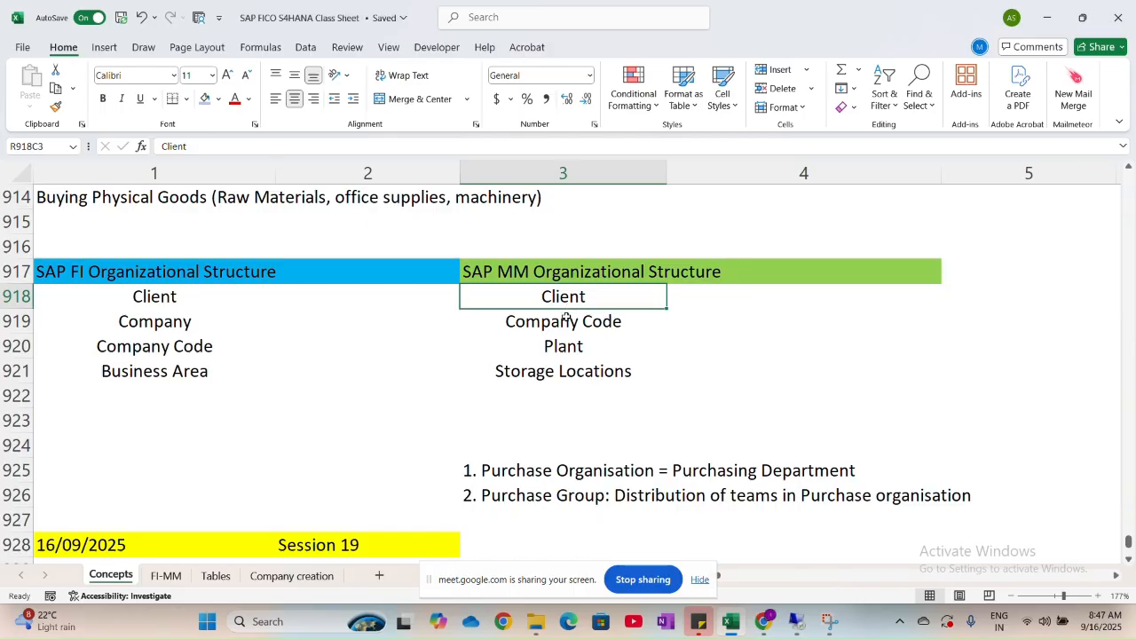
{"action": "left_click", "coordinate": [568, 327]}
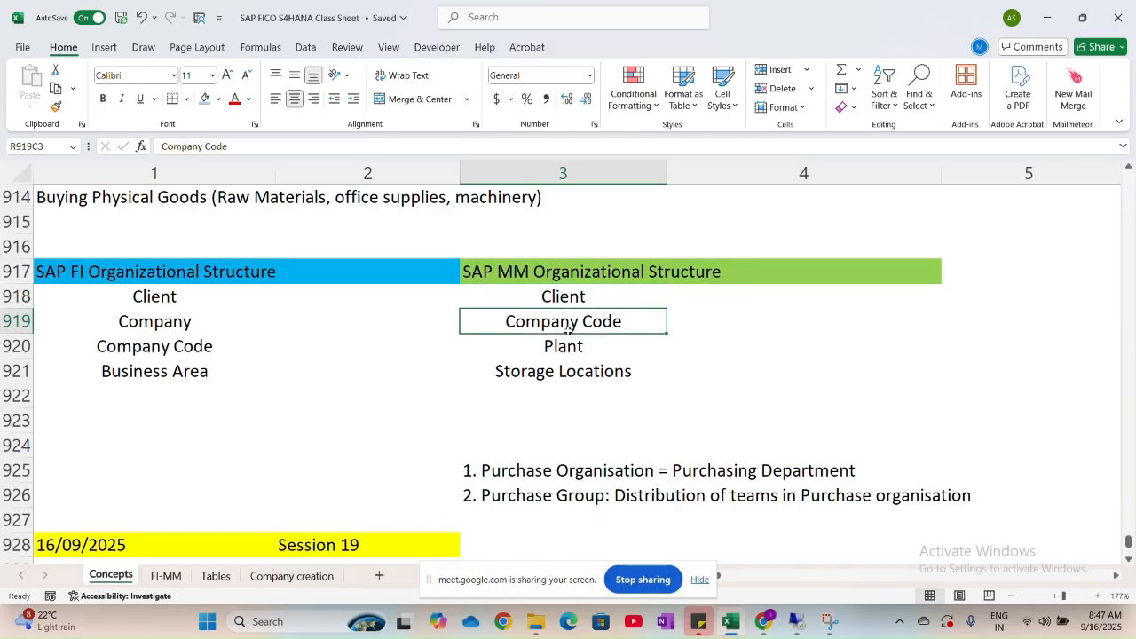
{"action": "left_click", "coordinate": [561, 346]}
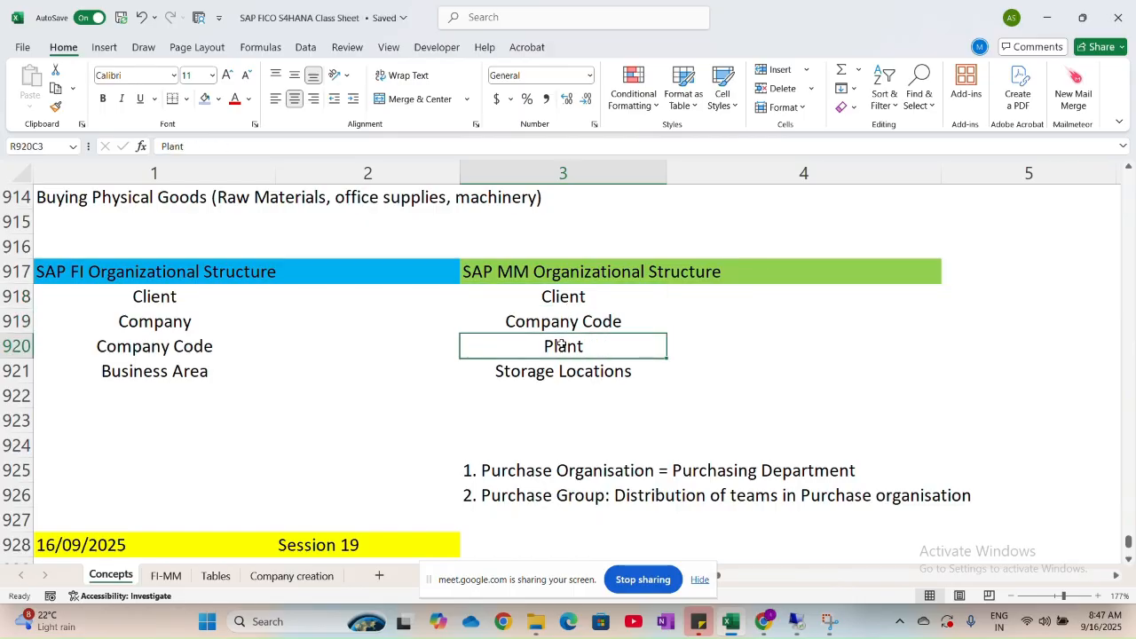
{"action": "left_click", "coordinate": [556, 323]}
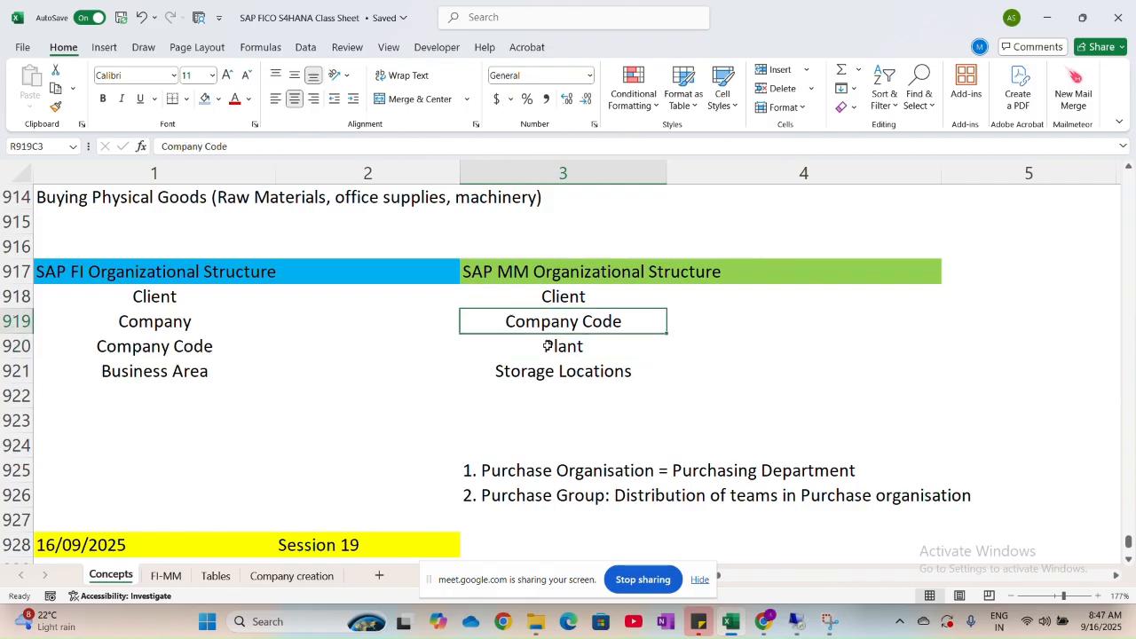
{"action": "left_click", "coordinate": [548, 346]}
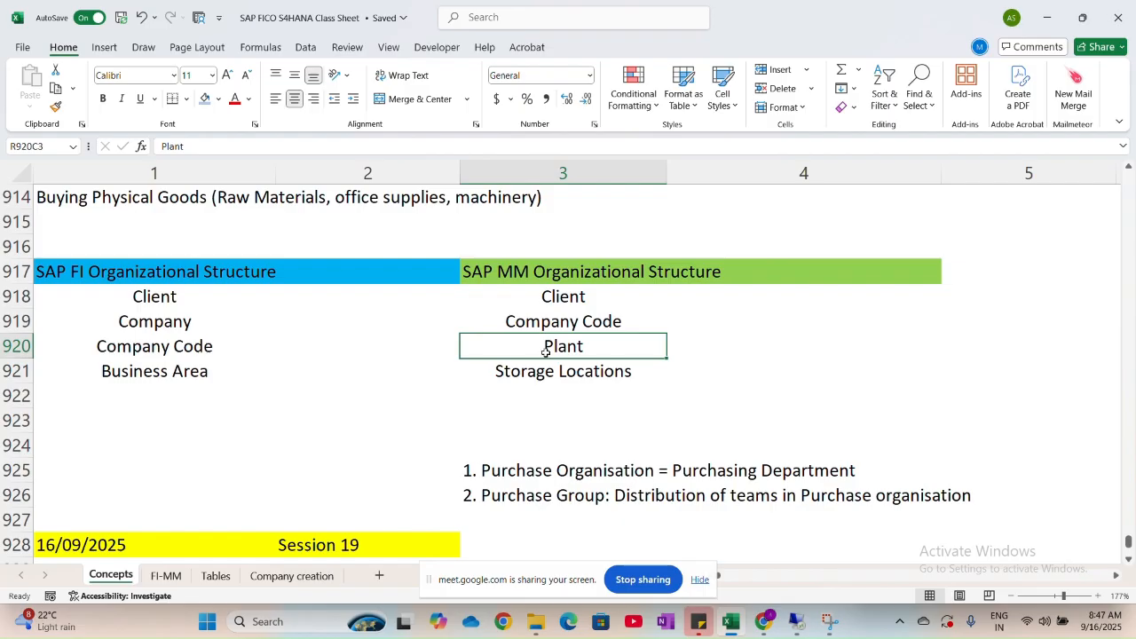
{"action": "left_click", "coordinate": [538, 371]}
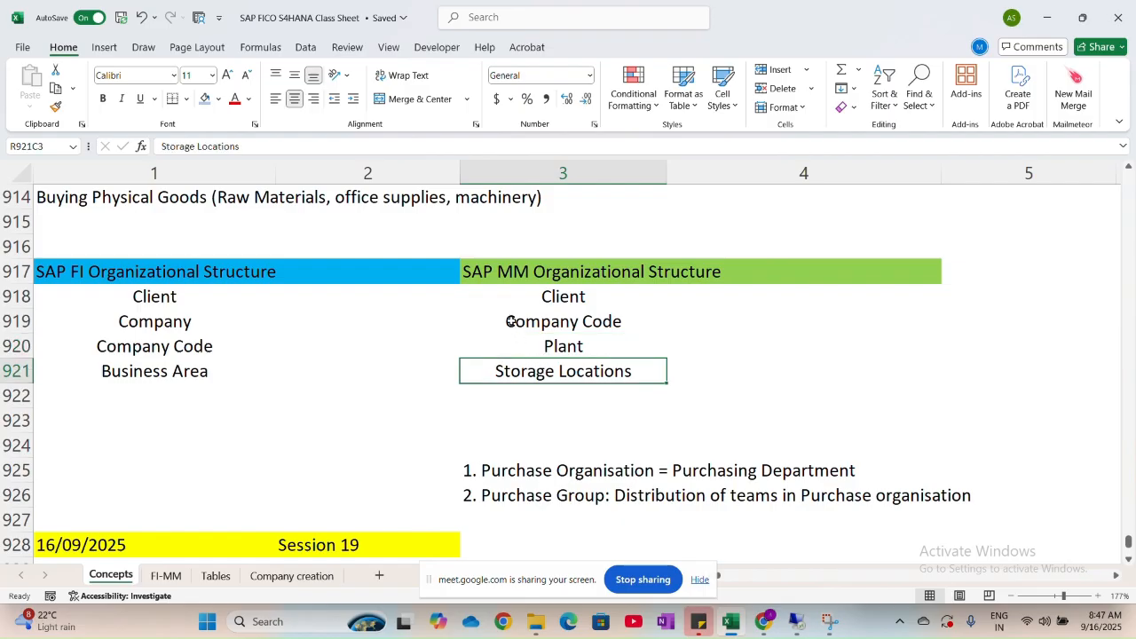
{"action": "left_click_drag", "start_coordinate": [511, 321], "coordinate": [555, 340]}
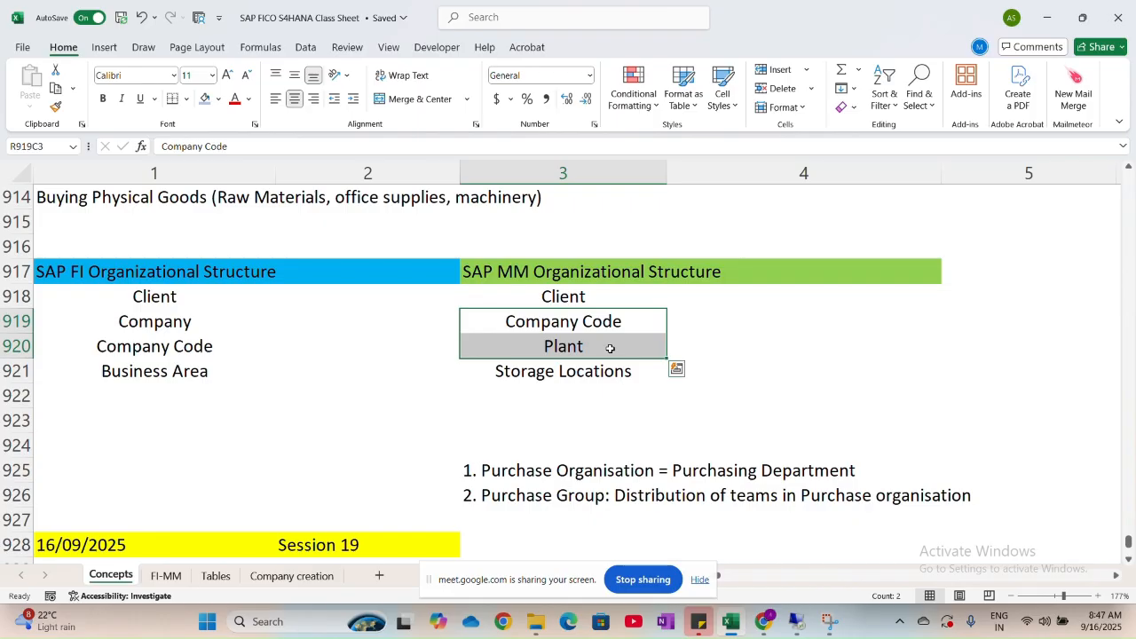
Add the line "For Co.cd HNMO there are 3 Plant" in row 943, column 1, below the Valuation Modifier definition.
{"action": "scroll", "coordinate": [609, 348], "scroll_direction": "down", "scroll_amount": 8}
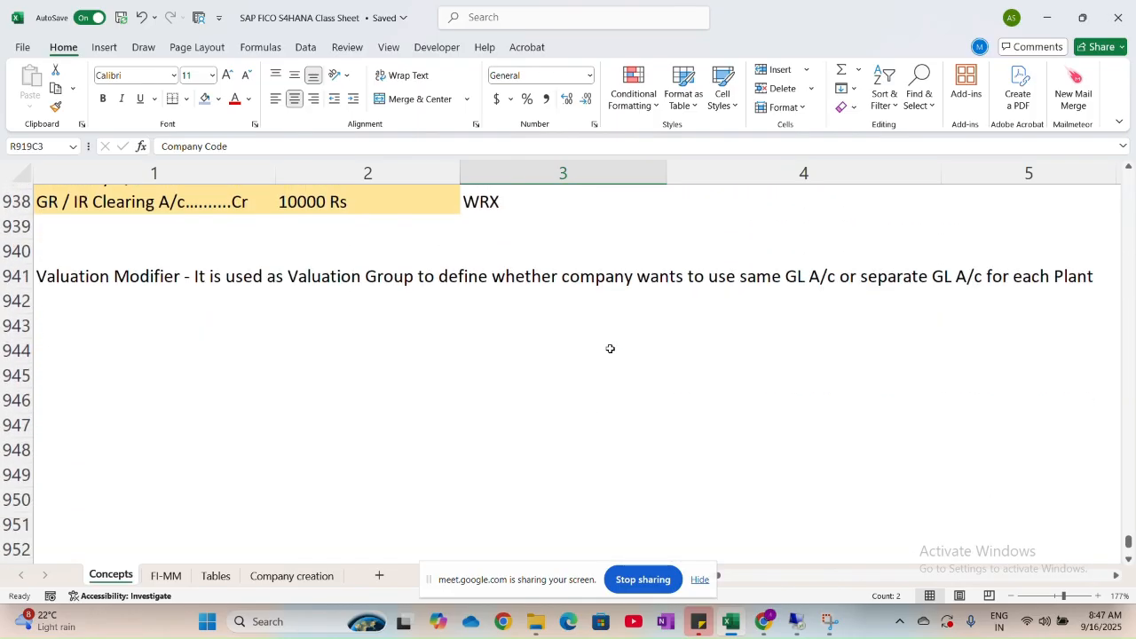
{"action": "double_click", "coordinate": [116, 302]}
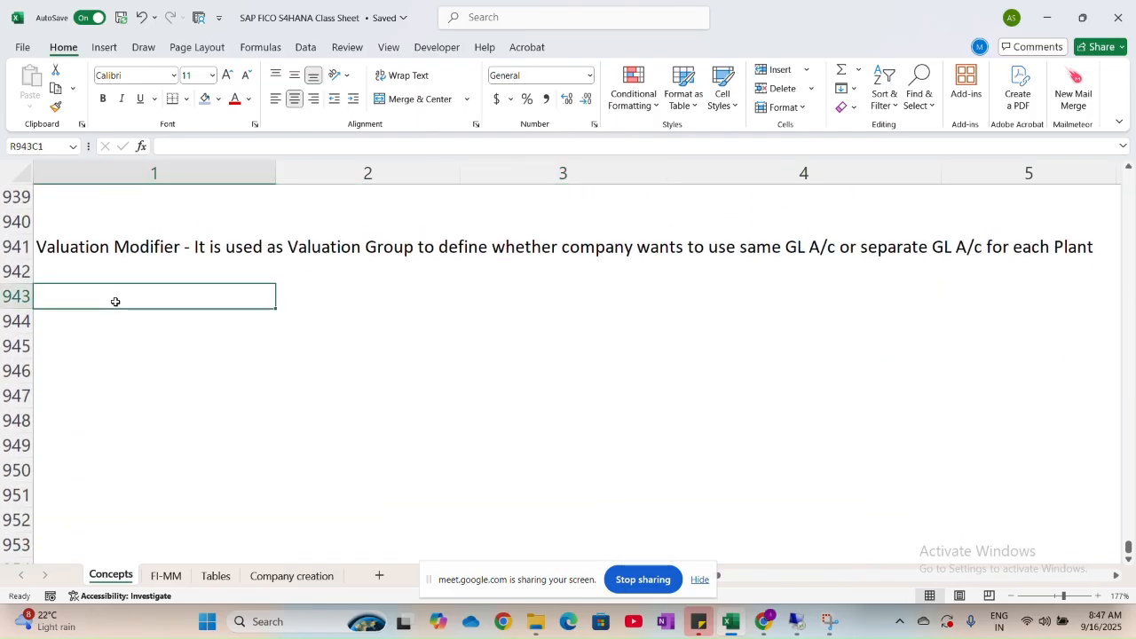
{"action": "type", "text": "For "}
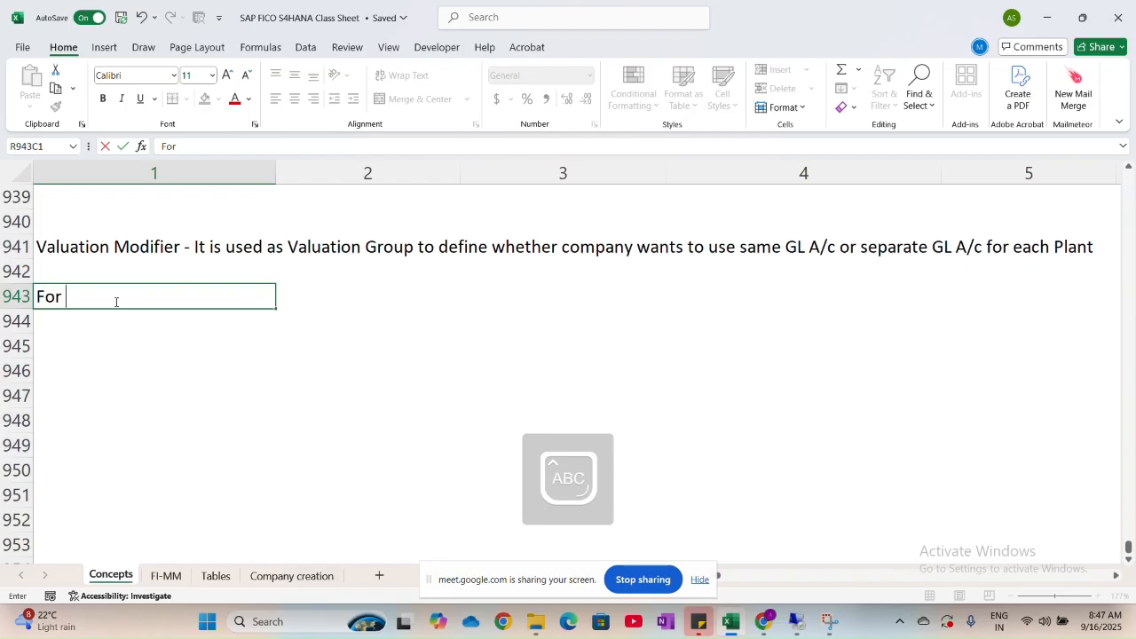
{"action": "type", "text": "Co.cd"}
{"action": "key", "text": "Caps_Lock"}
{"action": "type", "text": "HNMO"}
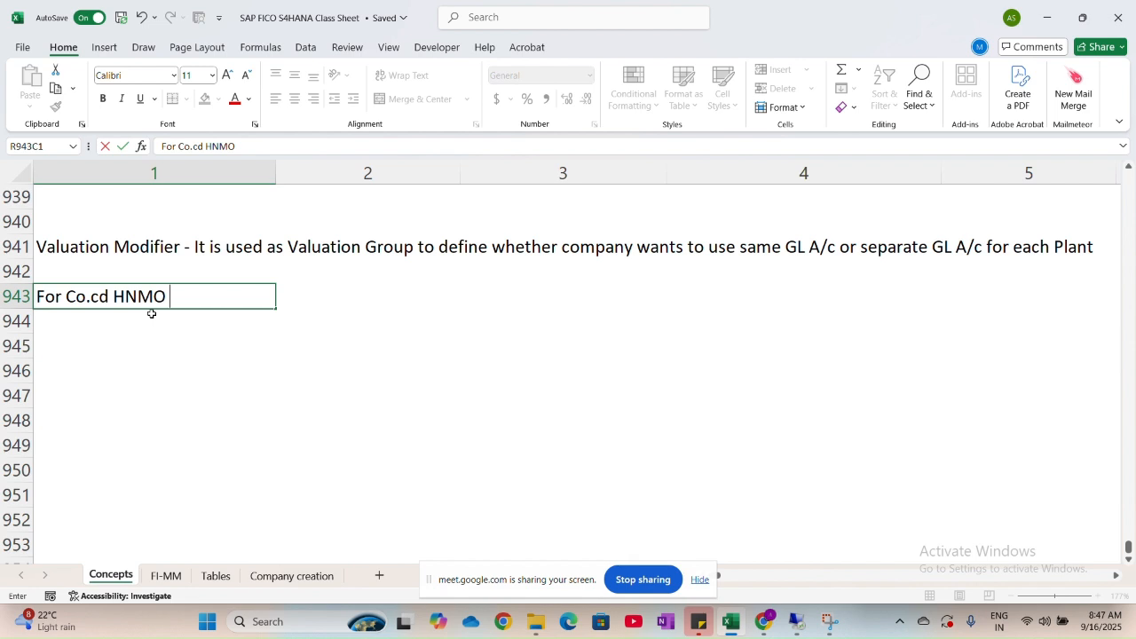
{"action": "key", "text": "Caps_Lock"}
{"action": "type", "text": "there are 2"}
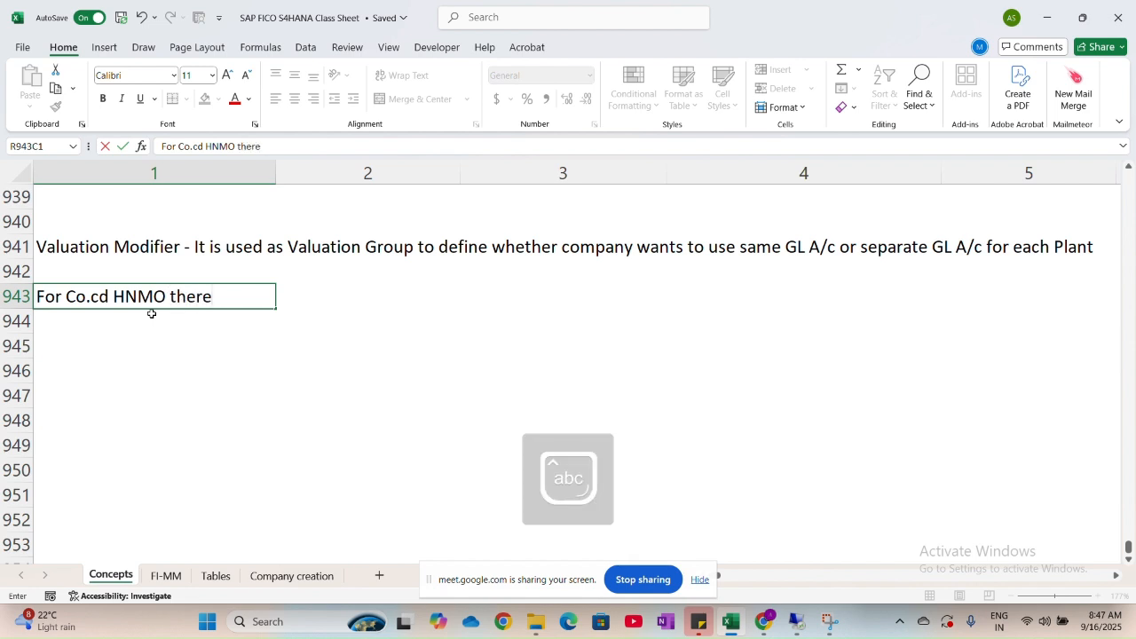
{"action": "key", "text": "Caps_Lock"}
{"action": "type", "text": "P"}
{"action": "key", "text": "Caps_Lock"}
{"action": "type", "text": "lant"}
{"action": "key", "text": "Return"}
List the plants Delhi, Banglore and Chennai in rows 944-946 of column 1, below the "3 Plant" line.
{"action": "key", "text": "Caps_Lock"}
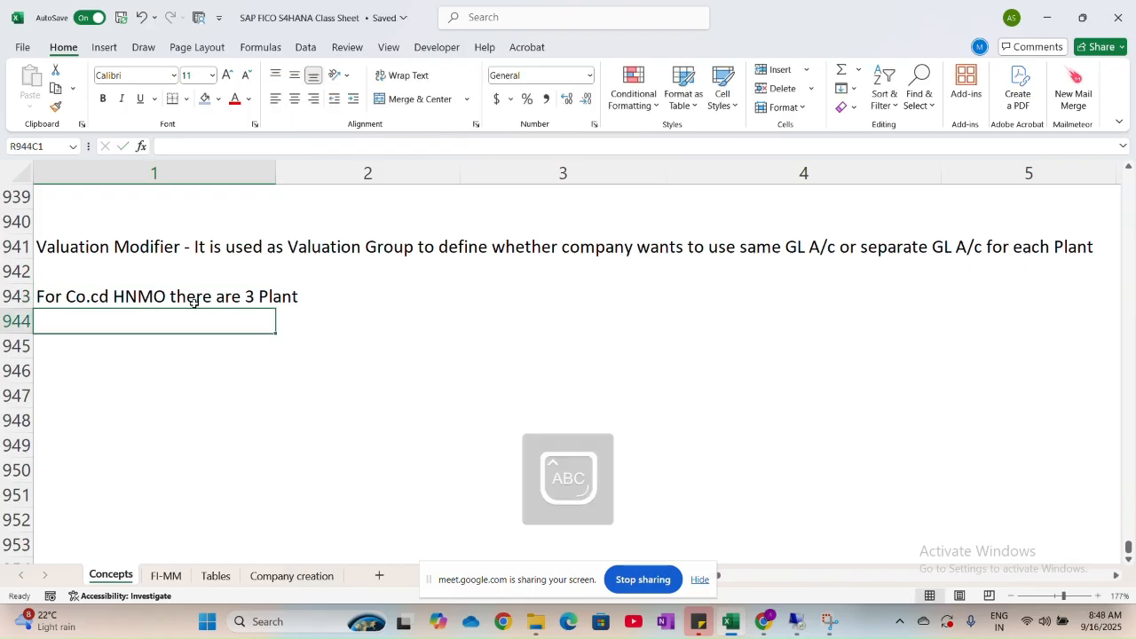
{"action": "type", "text": "D"}
{"action": "key", "text": "Caps_Lock"}
{"action": "type", "text": "elhi"}
{"action": "key", "text": "Return"}
{"action": "key", "text": "Caps_Lock"}
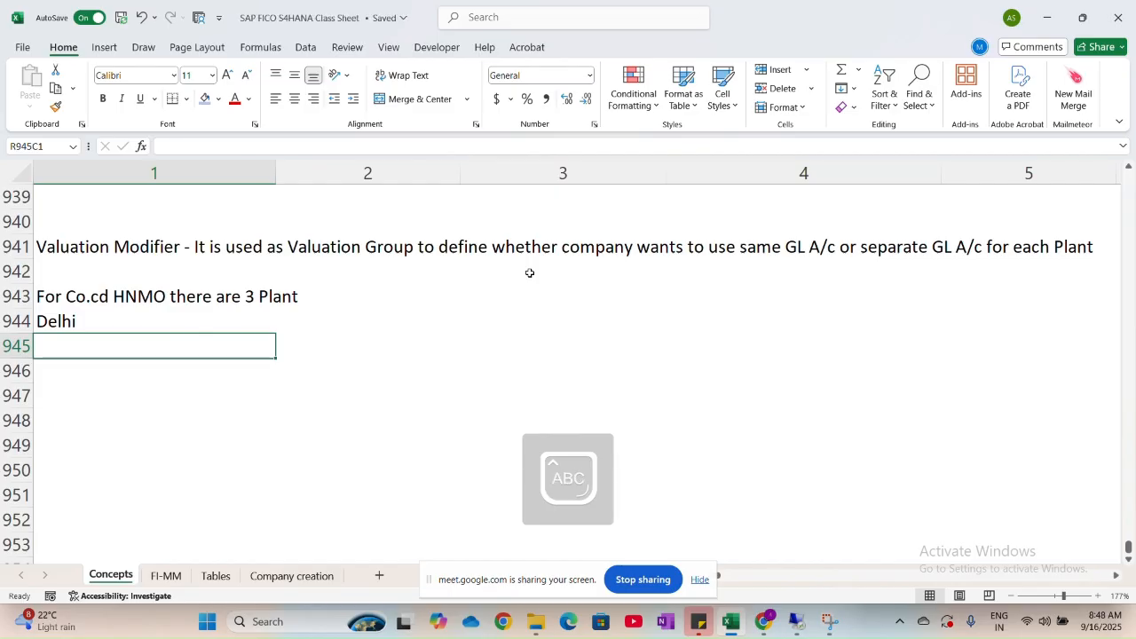
{"action": "type", "text": "B"}
{"action": "key", "text": "Caps_Lock"}
{"action": "type", "text": "anglore"}
{"action": "key", "text": "Return"}
{"action": "key", "text": "Caps_Lock"}
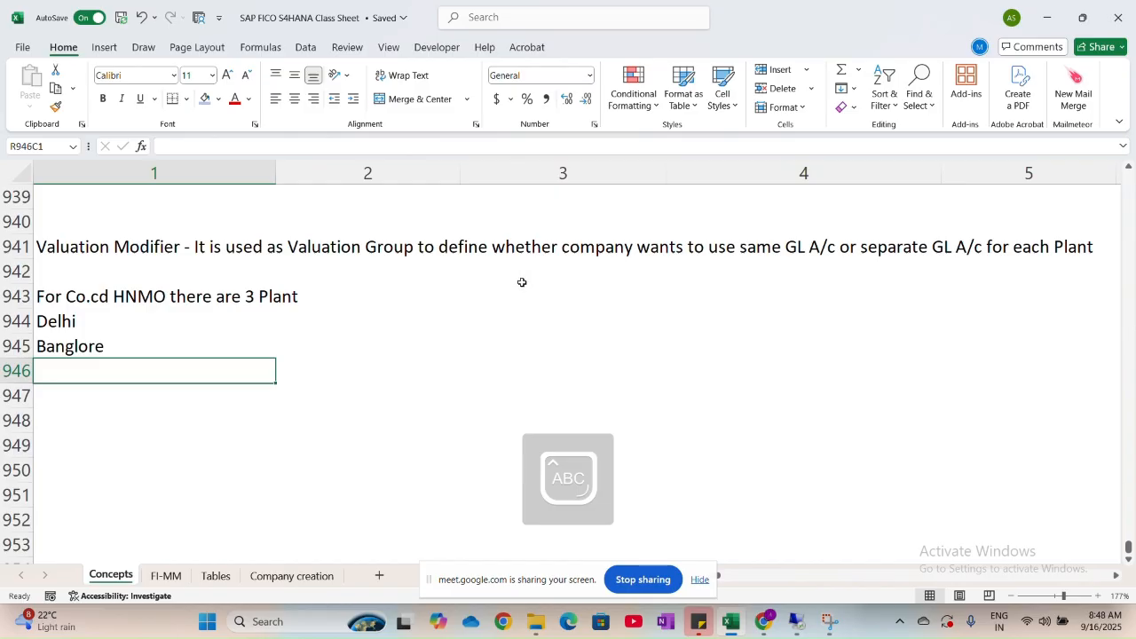
{"action": "key", "text": "Caps_Lock"}
{"action": "key", "text": "Caps_Lock"}
{"action": "type", "text": "C"}
{"action": "key", "text": "Caps_Lock"}
{"action": "type", "text": "hennai"}
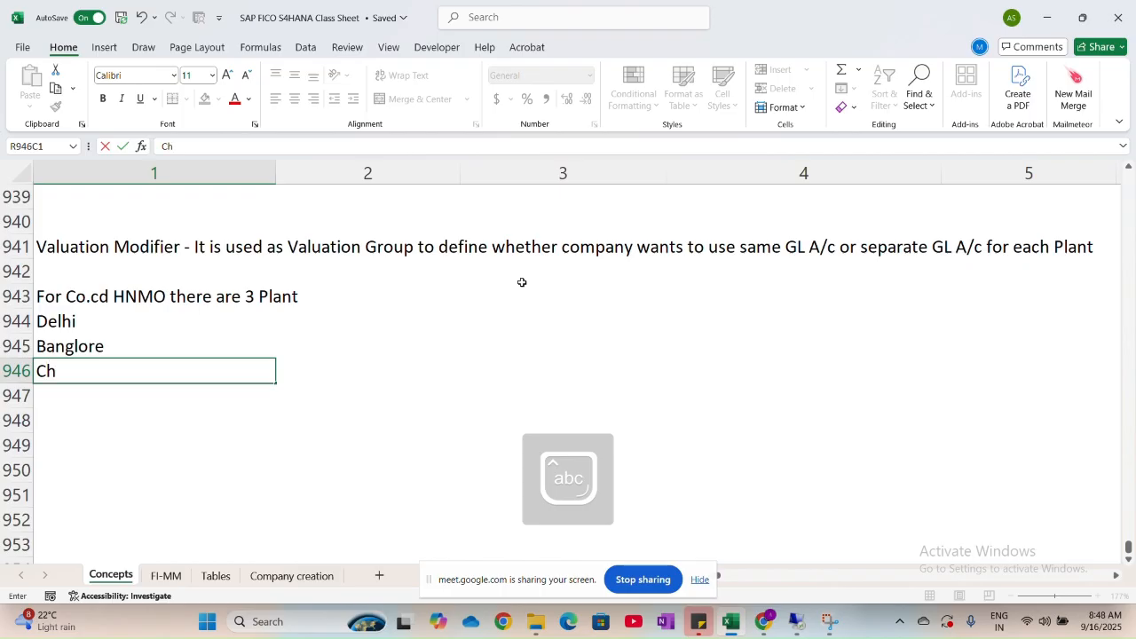
{"action": "left_click", "coordinate": [371, 323]}
Insert two blank rows above Delhi and add the header "Plant" in row 945, column 1.
{"action": "left_click", "coordinate": [19, 321]}
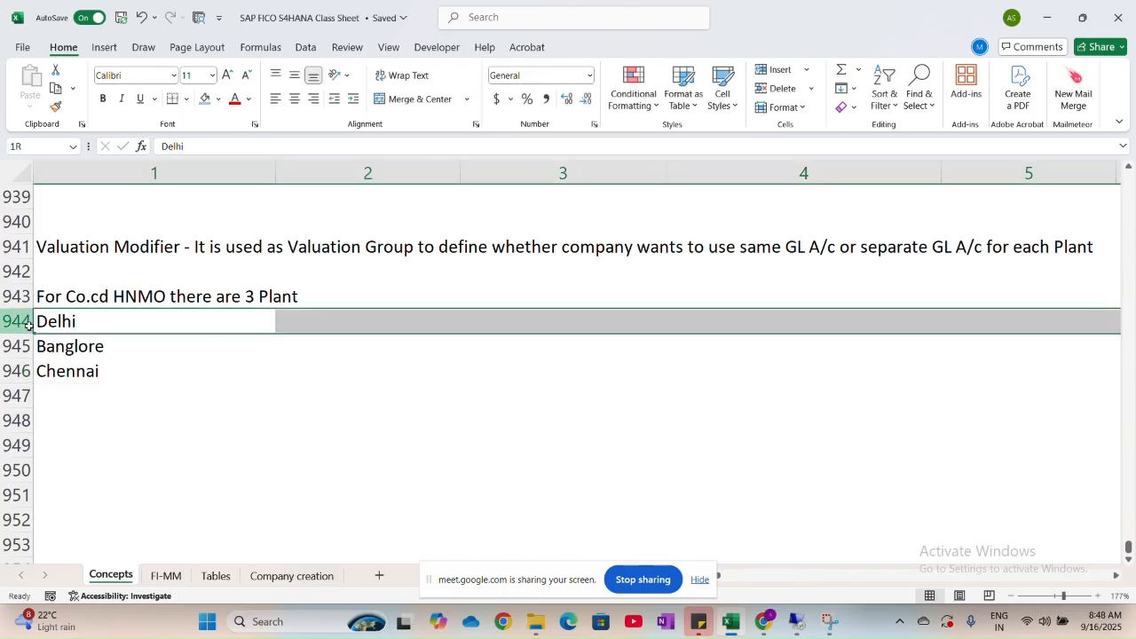
{"action": "key", "text": "ctrl+shift+plus"}
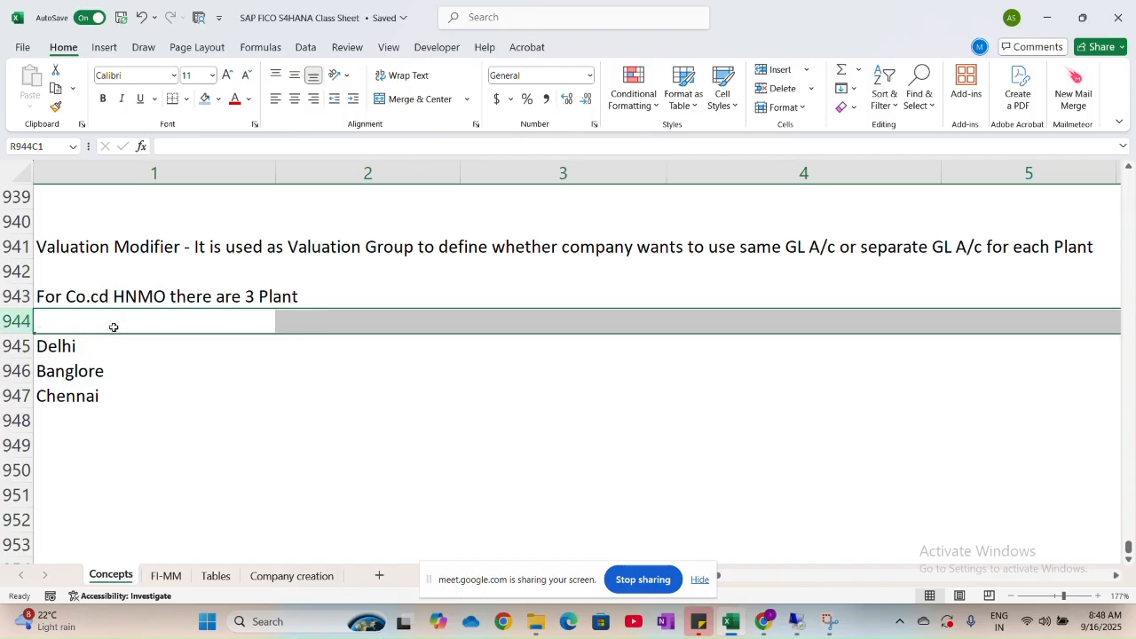
{"action": "key", "text": "ctrl+shift+plus"}
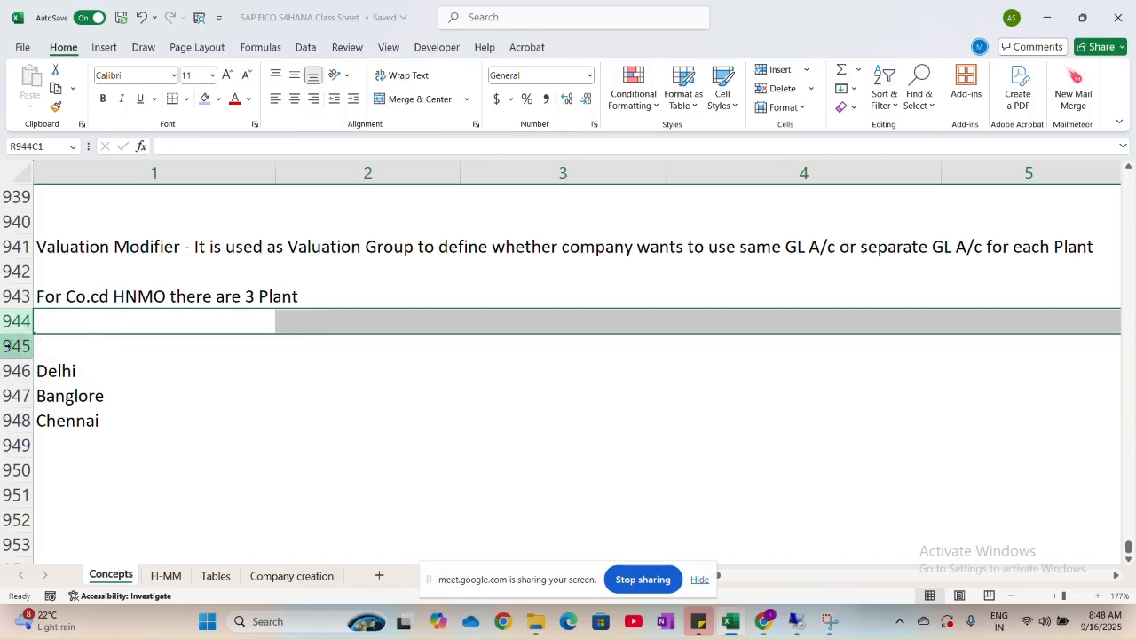
{"action": "left_click", "coordinate": [102, 352]}
{"action": "type", "text": "Plant"}
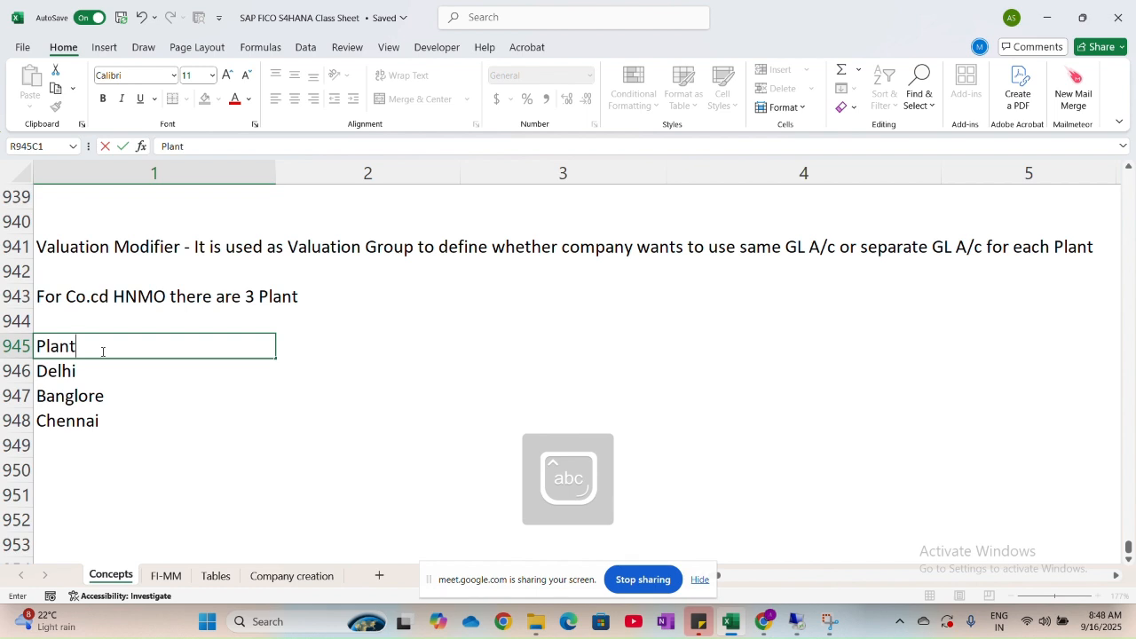
Add the header "GL A/c" in row 945, column 2, beside the Plant header.
{"action": "left_click", "coordinate": [348, 342]}
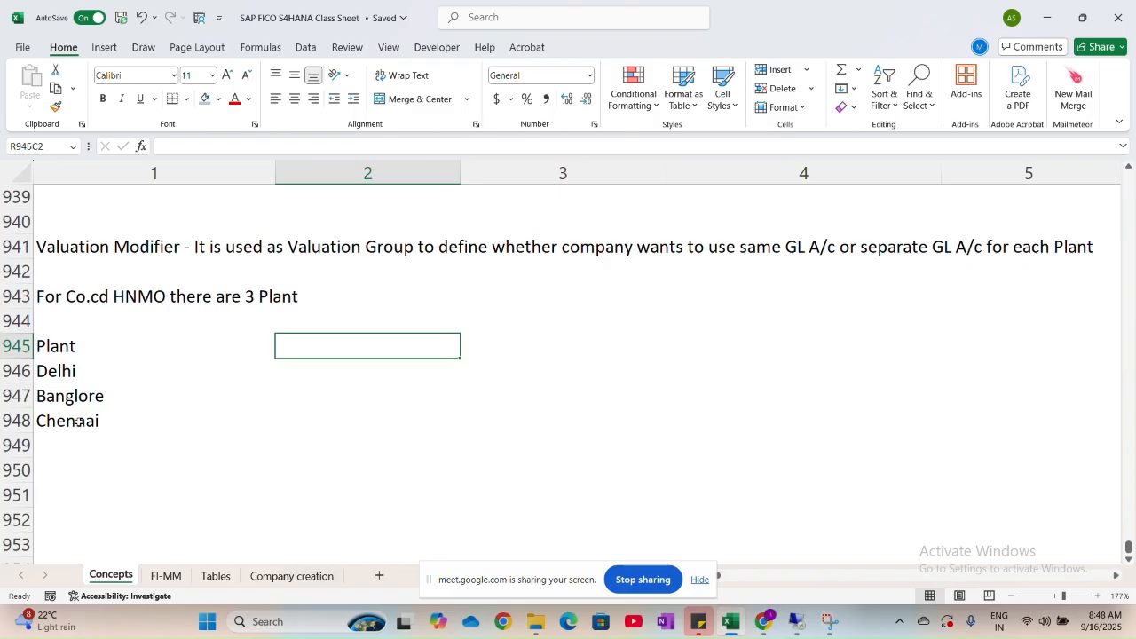
{"action": "key", "text": "Caps_Lock"}
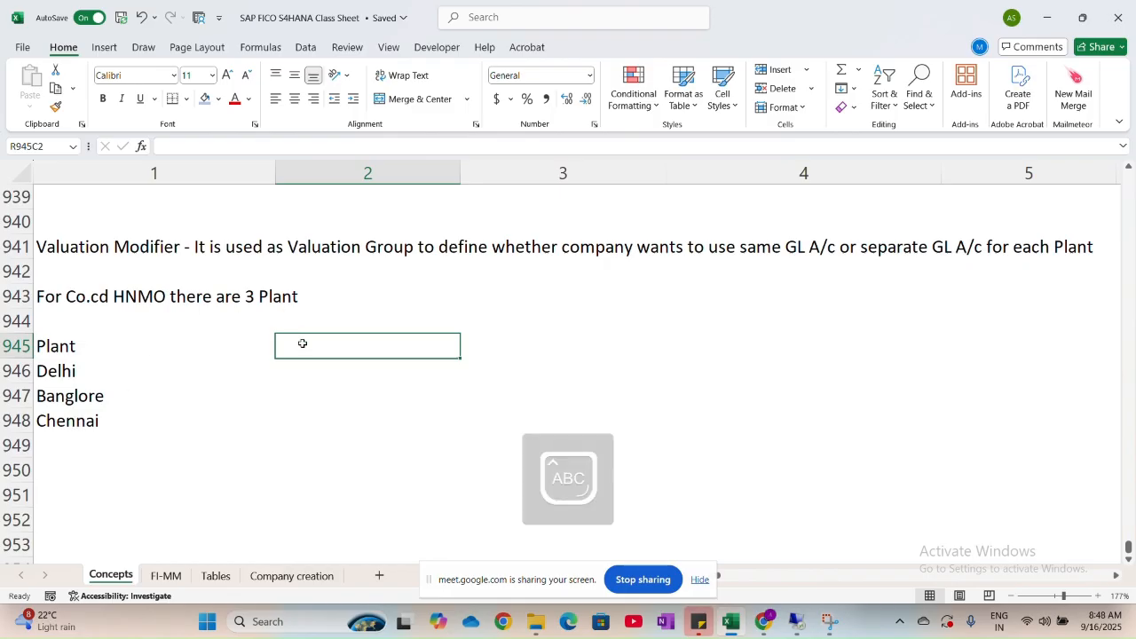
{"action": "type", "text": "GL A"}
{"action": "key", "text": "Caps_Lock"}
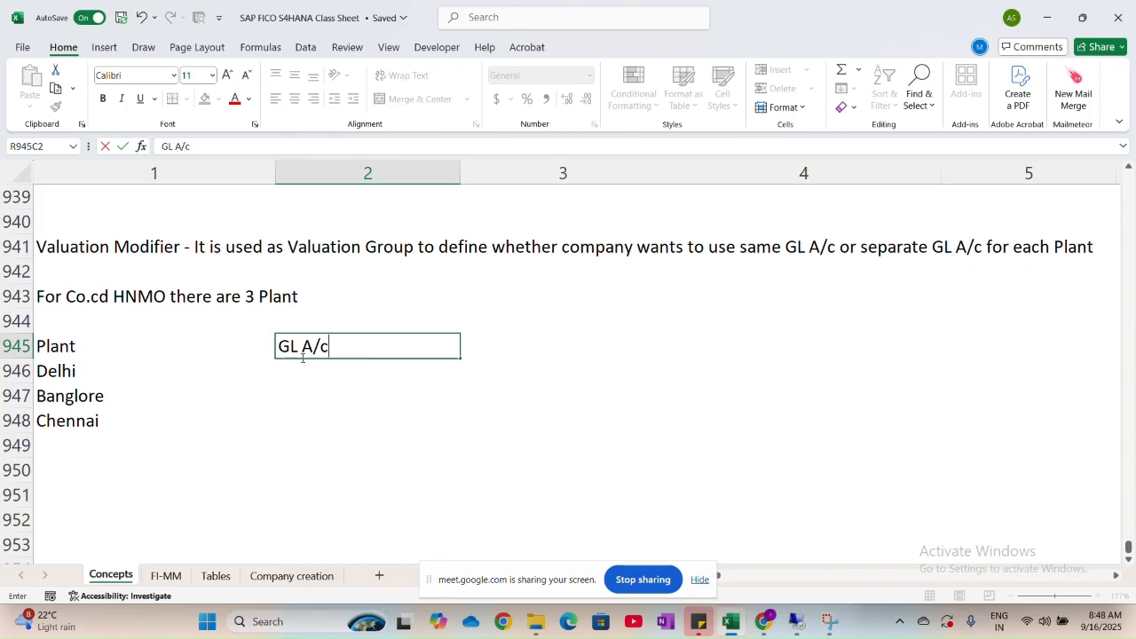
Look up the BSX inventory posting account in SAP and enter 13000001 in Excel as Delhi's GL A/c.
{"action": "scroll", "coordinate": [302, 358], "scroll_direction": "up", "scroll_amount": 3}
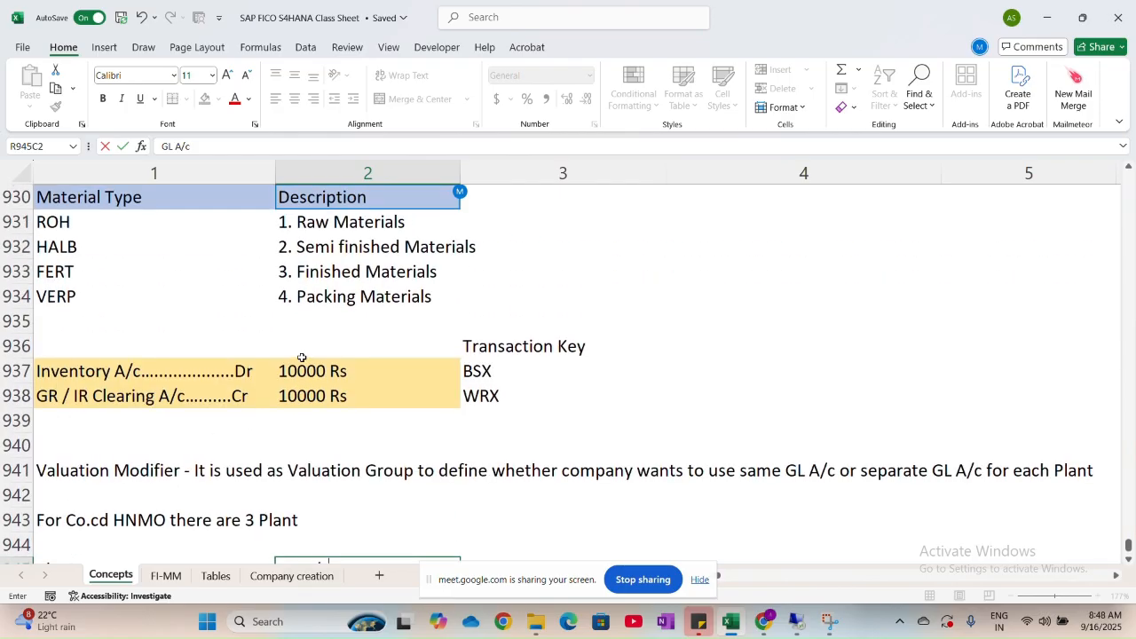
{"action": "key", "text": "alt+Tab"}
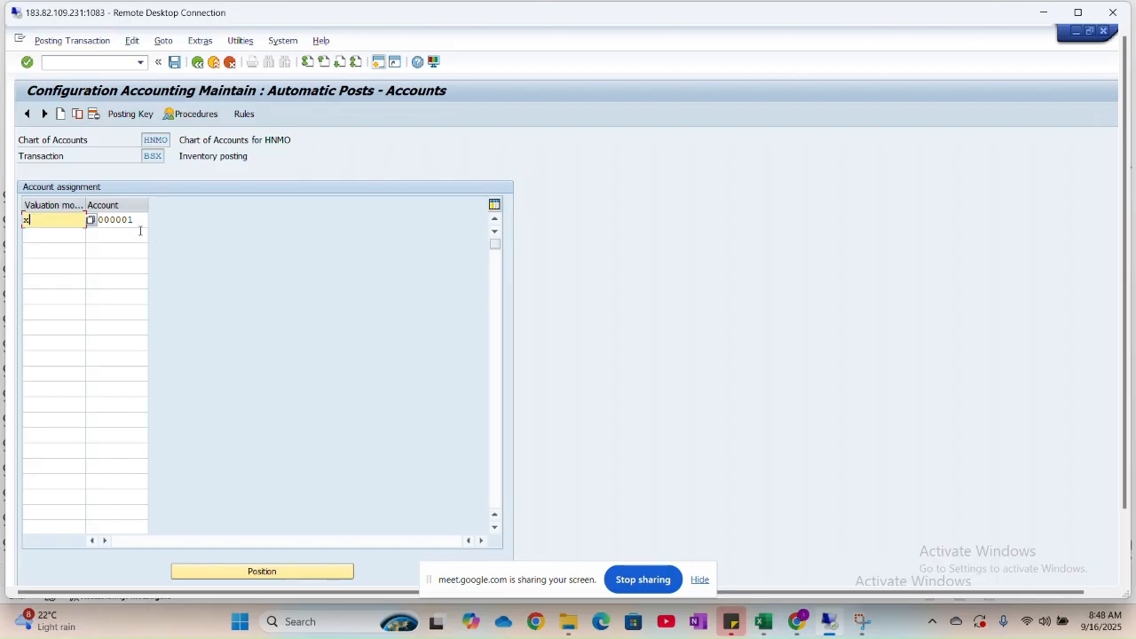
{"action": "key", "text": "Tab"}
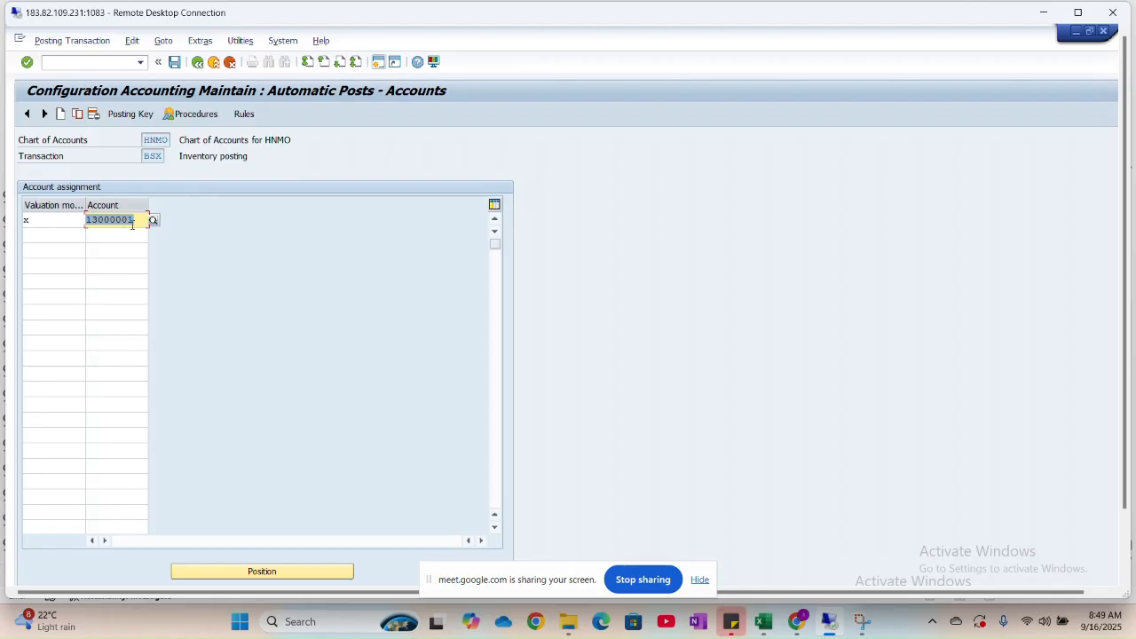
{"action": "key", "text": "alt+Tab"}
{"action": "scroll", "coordinate": [364, 420], "scroll_direction": "down", "scroll_amount": 4}
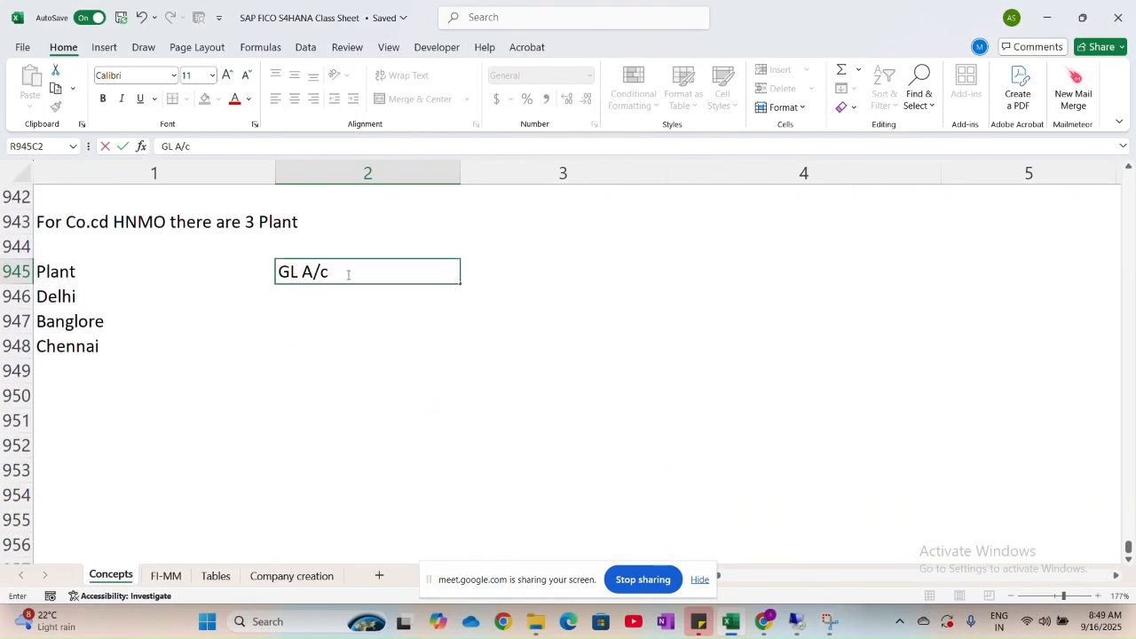
{"action": "left_click", "coordinate": [328, 296]}
{"action": "type", "text": "13"}
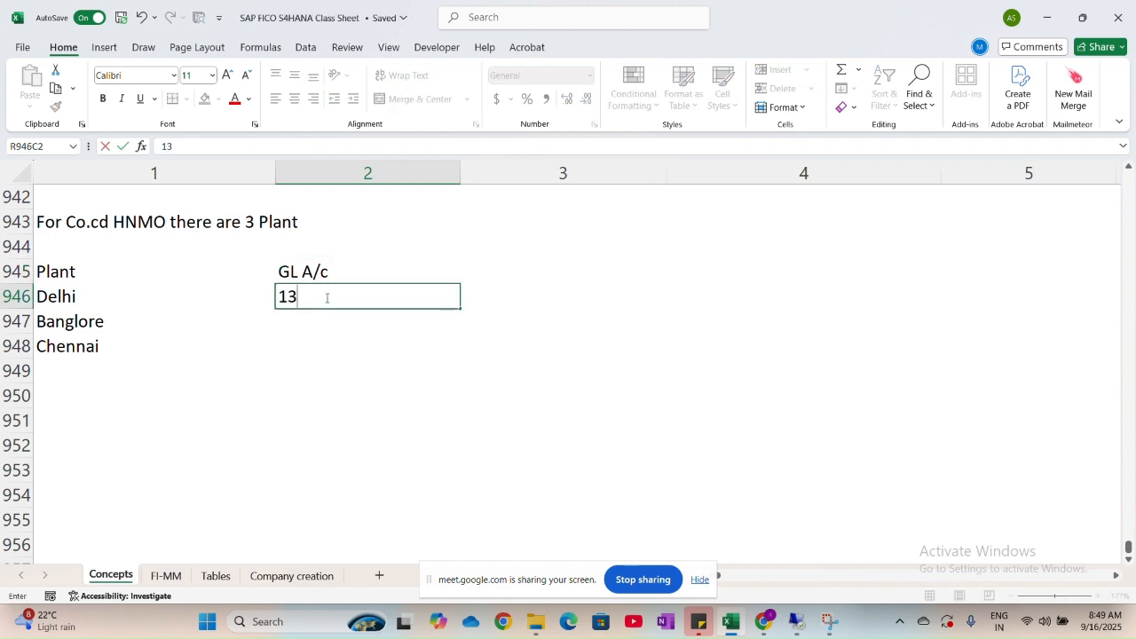
{"action": "type", "text": "00000"}
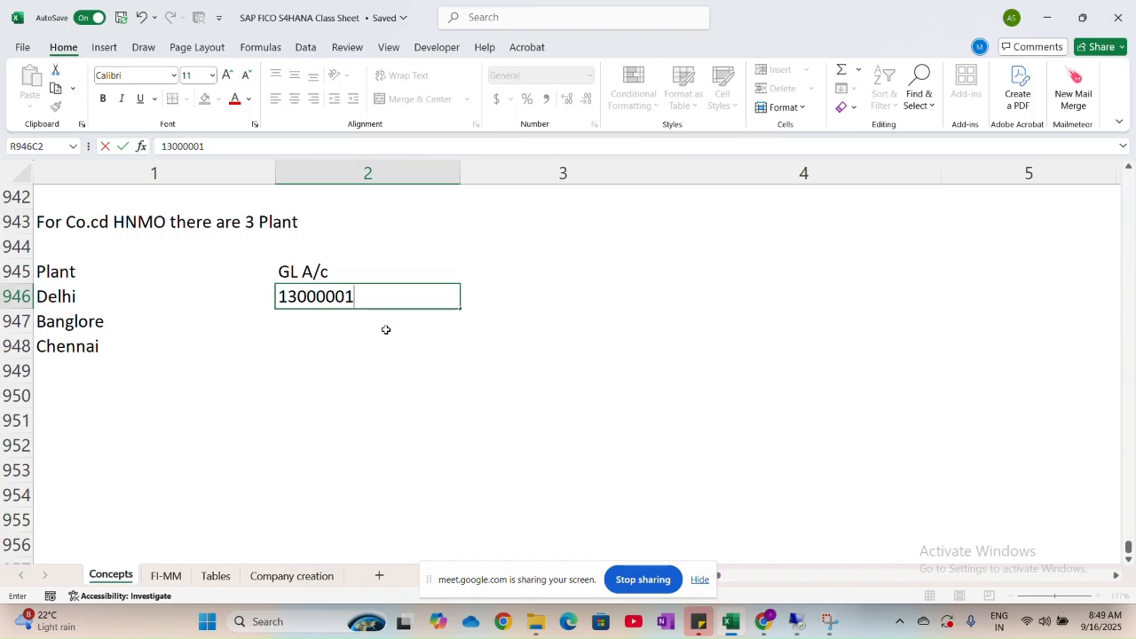
{"action": "key", "text": "Return"}
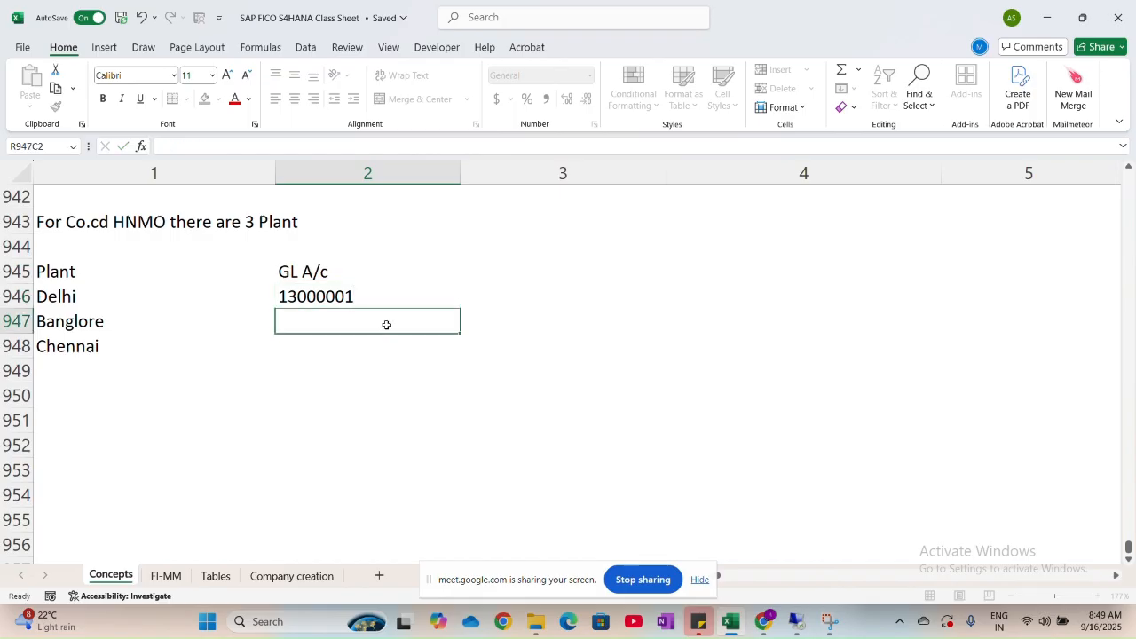
Copy Delhi's GL account 13000001 to the Banglore and Chennai rows in column 2.
{"action": "left_click", "coordinate": [383, 296]}
{"action": "key", "text": "ctrl+c"}
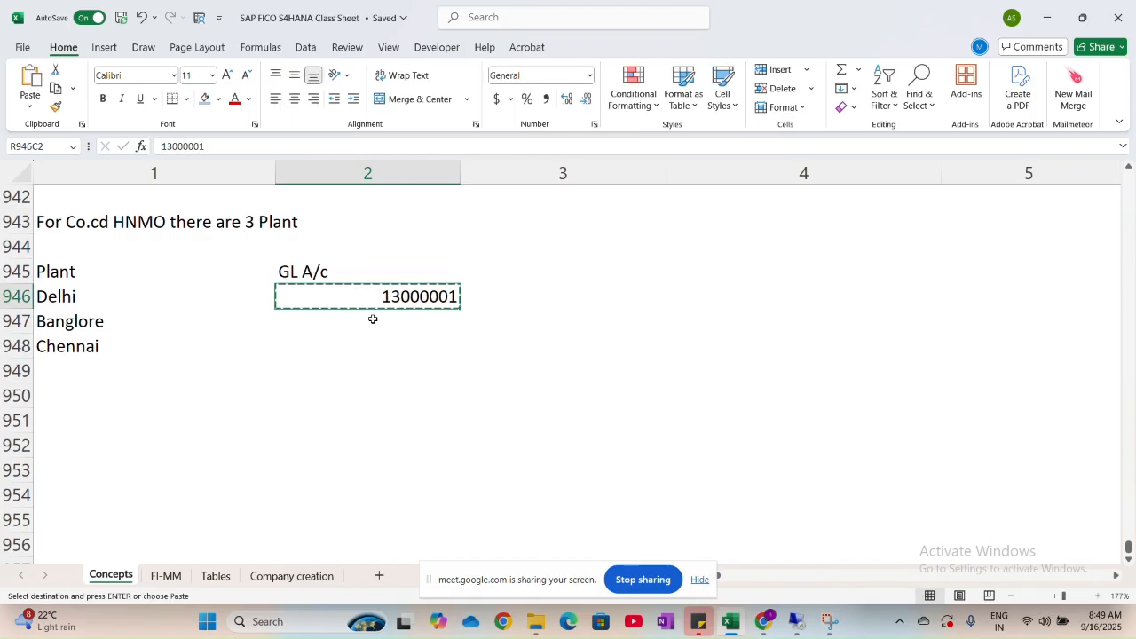
{"action": "left_click", "coordinate": [373, 320]}
{"action": "key", "text": "ctrl+v"}
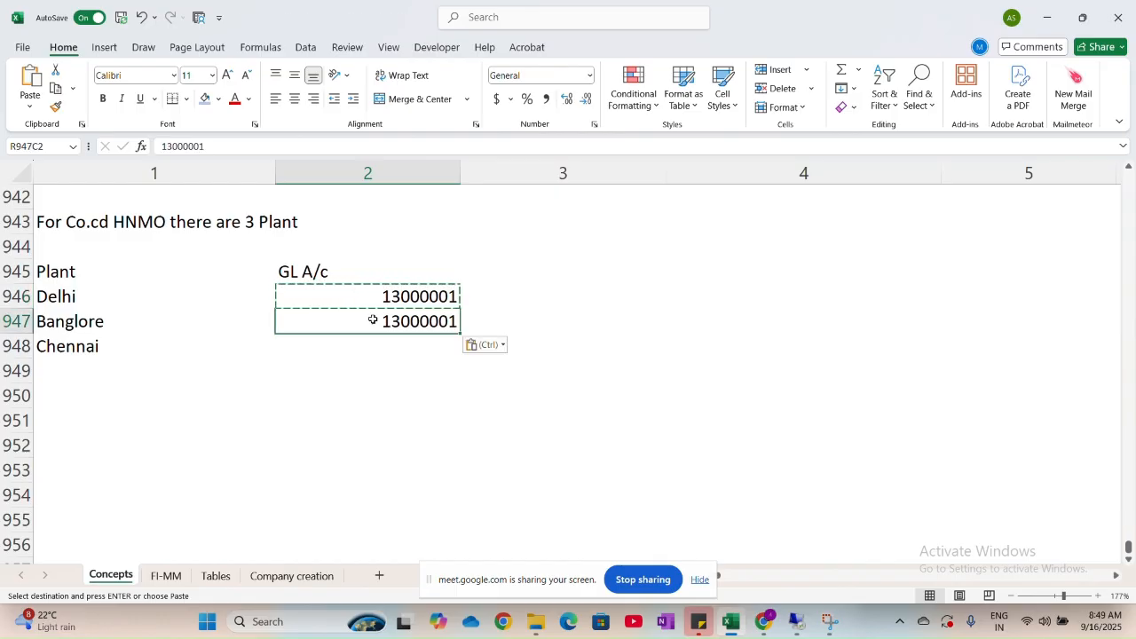
{"action": "left_click", "coordinate": [368, 353]}
{"action": "key", "text": "ctrl+v"}
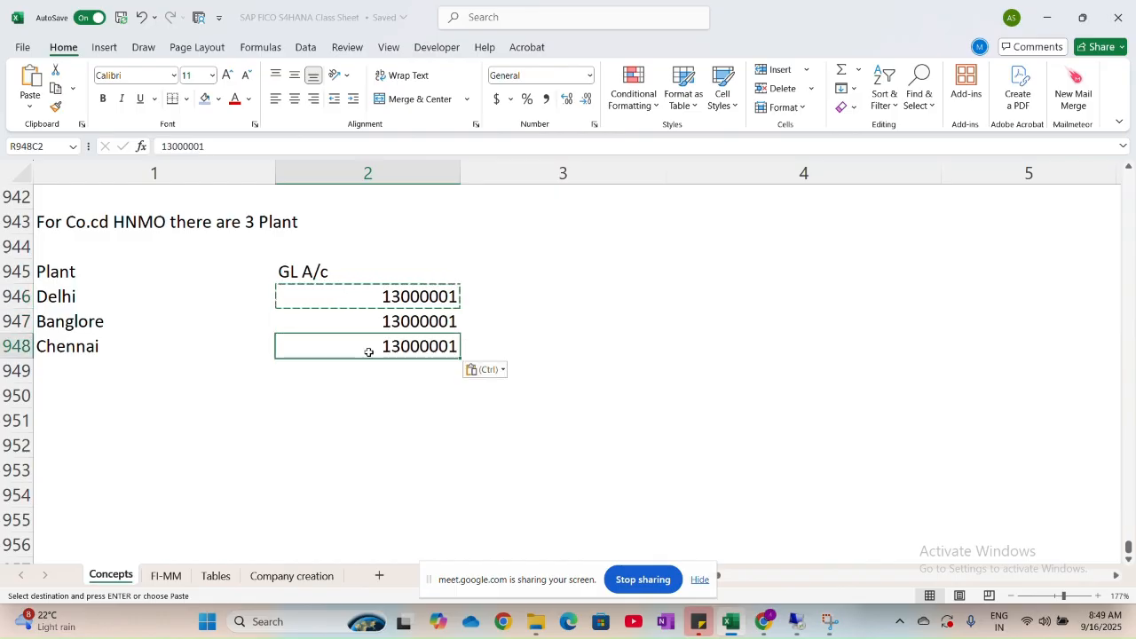
Add the header "Valuation Grp Code" in row 945, column 3, beside the GL A/c header.
{"action": "left_click", "coordinate": [541, 266]}
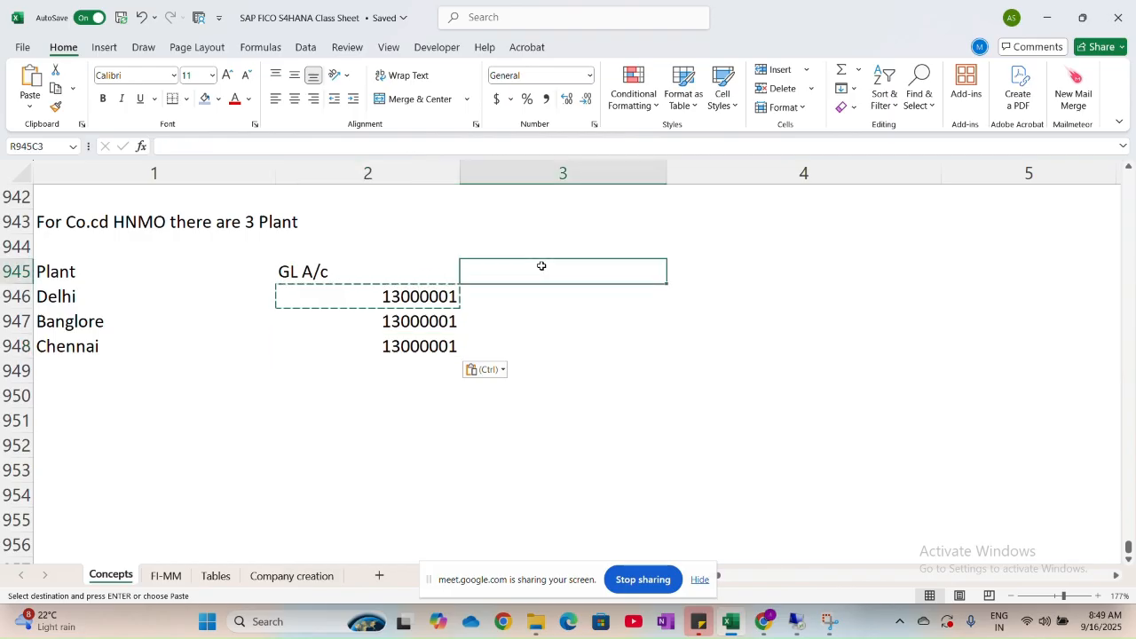
{"action": "key", "text": "Caps_Lock"}
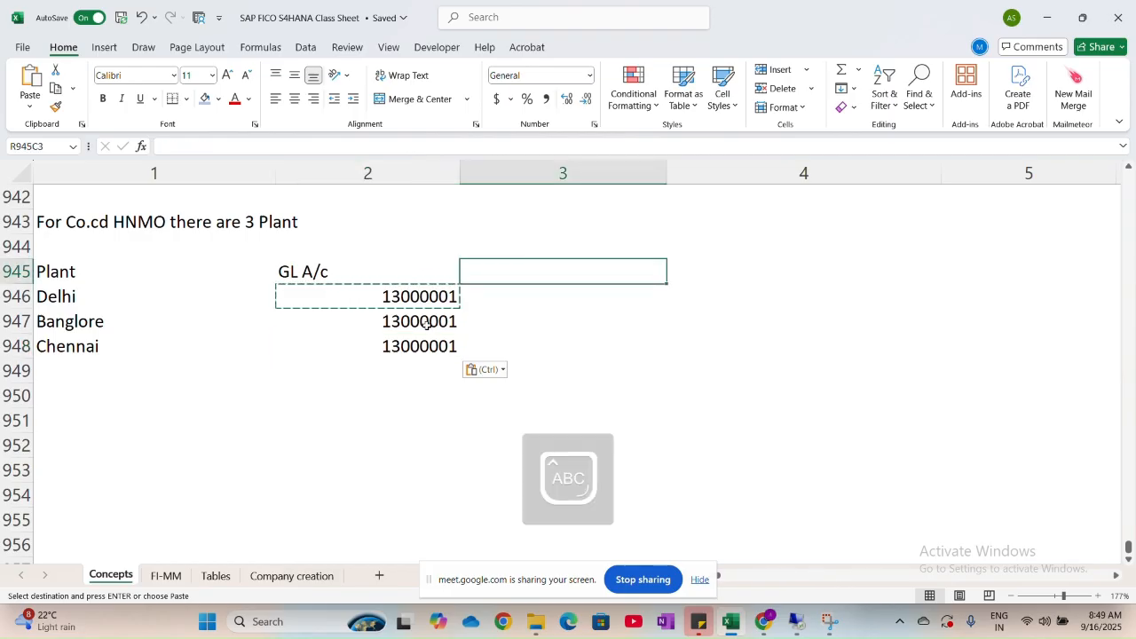
{"action": "type", "text": "V"}
{"action": "key", "text": "Caps_Lock"}
{"action": "type", "text": "aluation"}
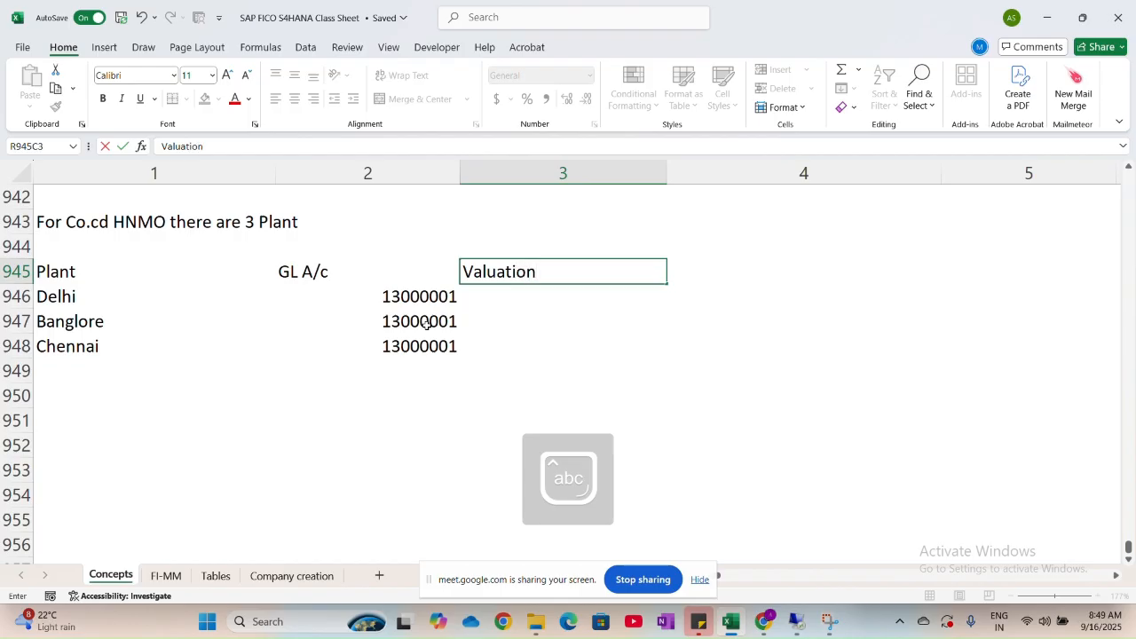
{"action": "key", "text": "Caps_Lock"}
{"action": "type", "text": "G"}
{"action": "key", "text": "Caps_Lock"}
{"action": "type", "text": "rp"}
{"action": "key", "text": "Caps_Lock"}
{"action": "type", "text": "C"}
{"action": "key", "text": "Caps_Lock"}
{"action": "type", "text": "ode"}
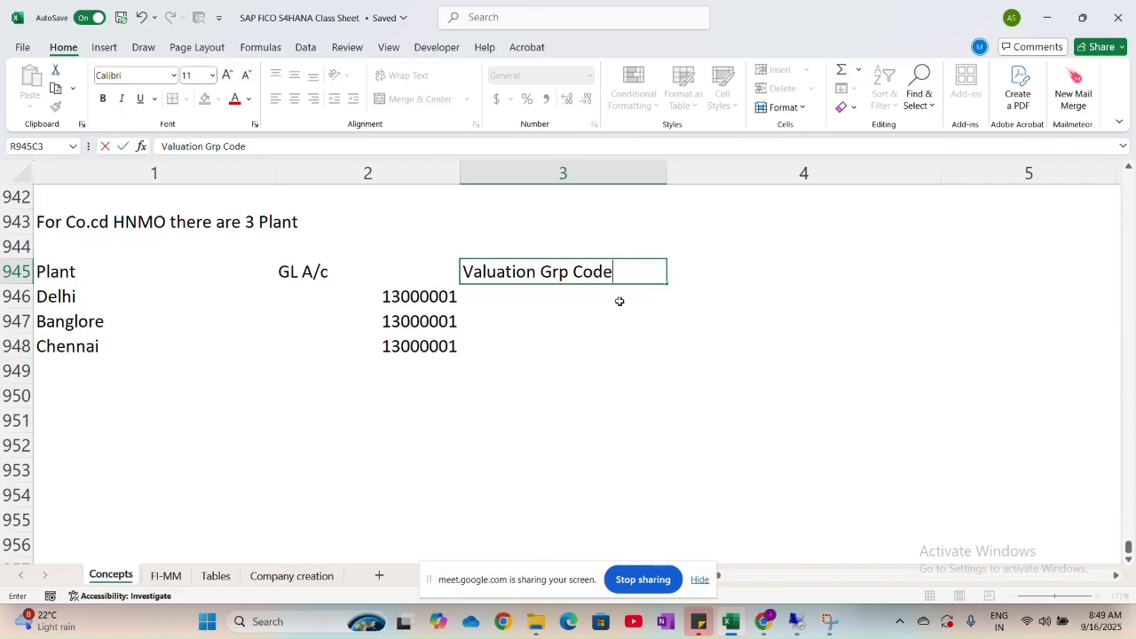
{"action": "key", "text": "Return"}
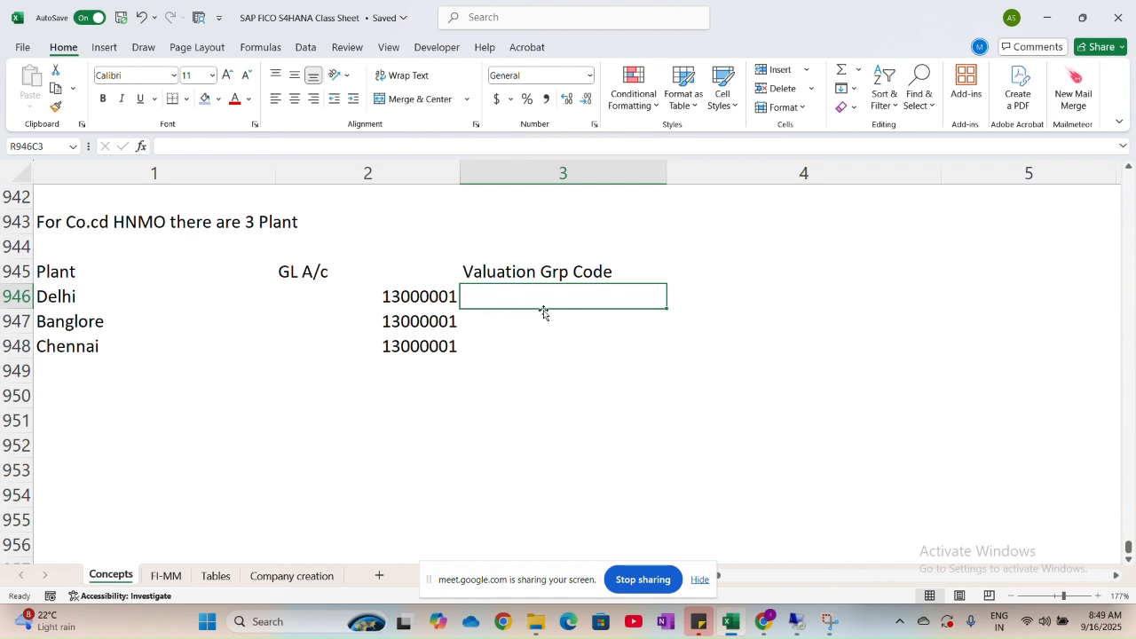
Enter X as the Valuation Grp Code for Delhi, Banglore and Chennai in rows 946-948.
{"action": "key", "text": "Caps_Lock"}
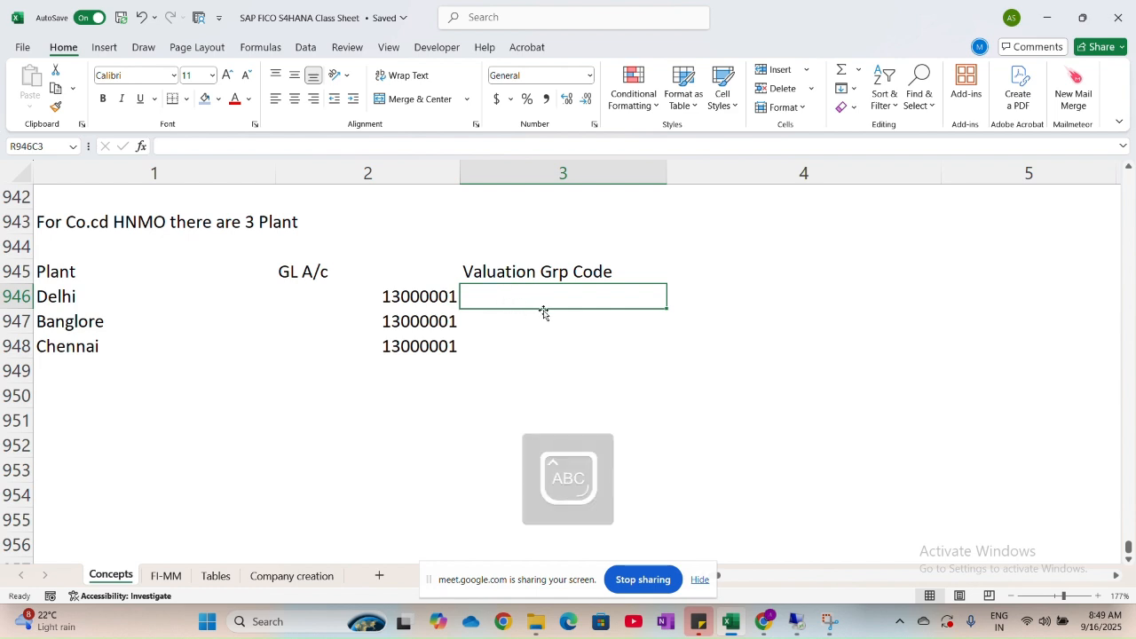
{"action": "type", "text": "X"}
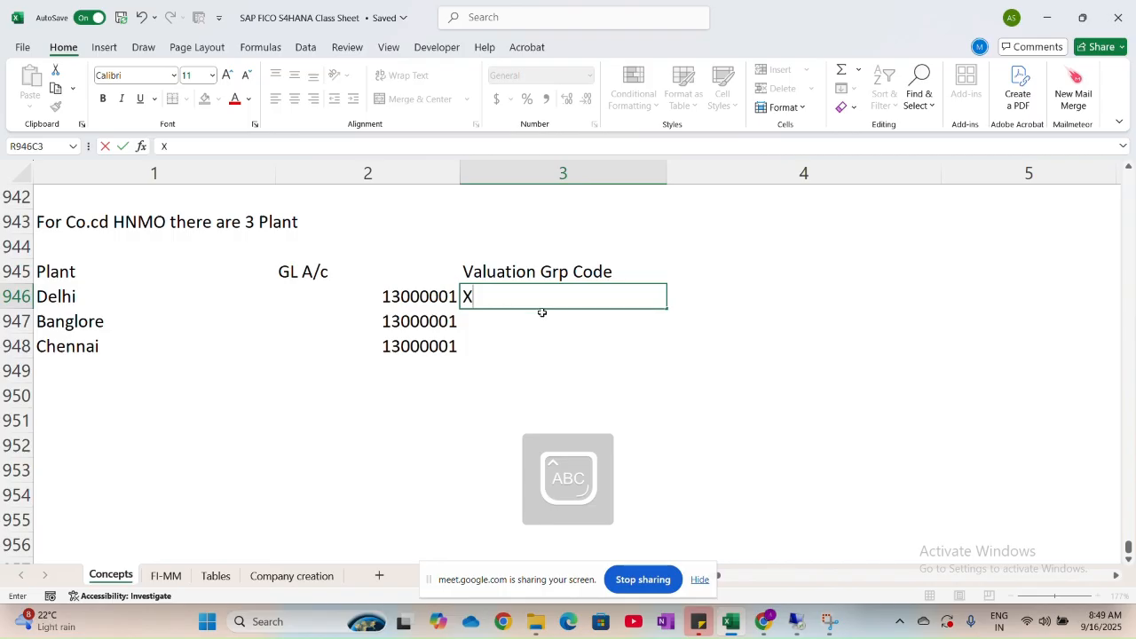
{"action": "key", "text": "Return"}
{"action": "type", "text": "X"}
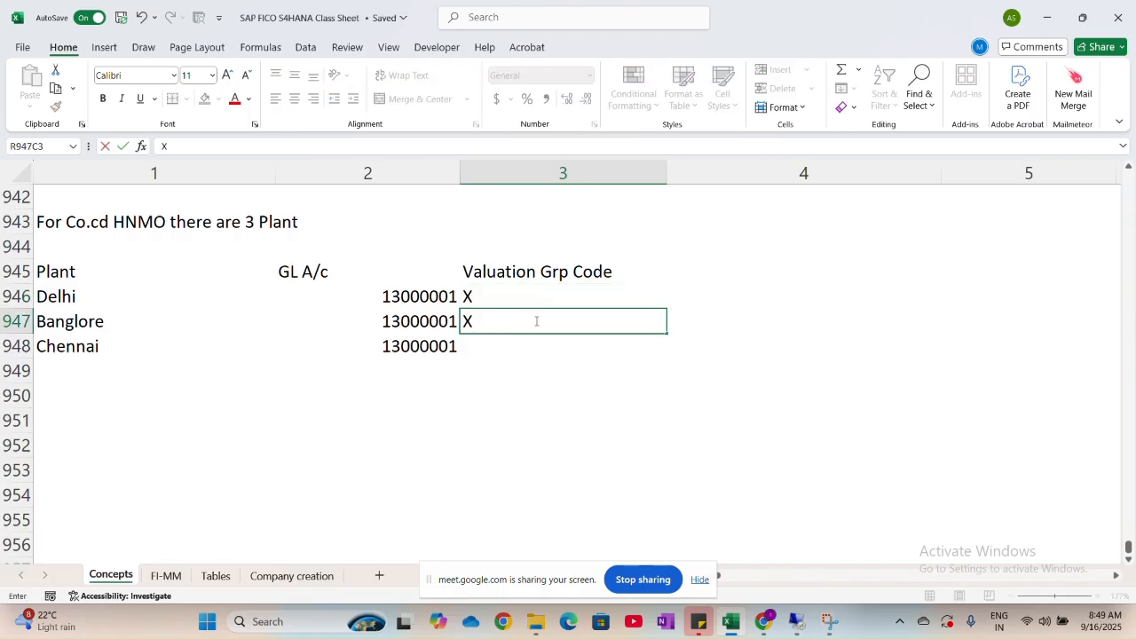
{"action": "key", "text": "Return"}
{"action": "type", "text": "X"}
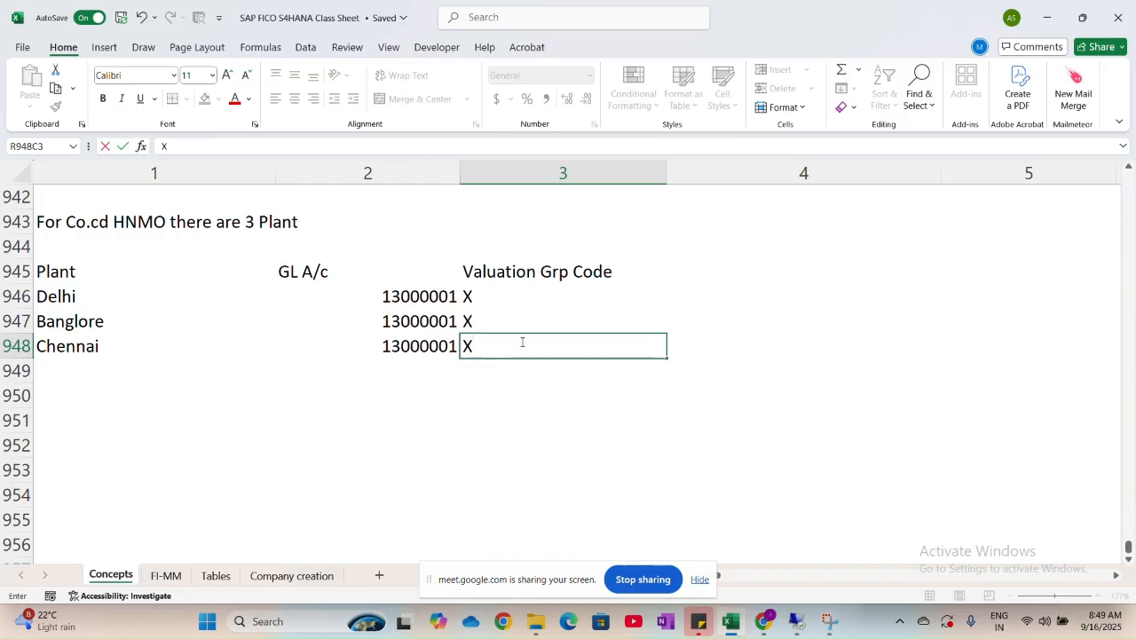
Fill the header cells Plant, GL A/c and Valuation Grp Code in row 945 with light orange.
{"action": "left_click", "coordinate": [55, 275]}
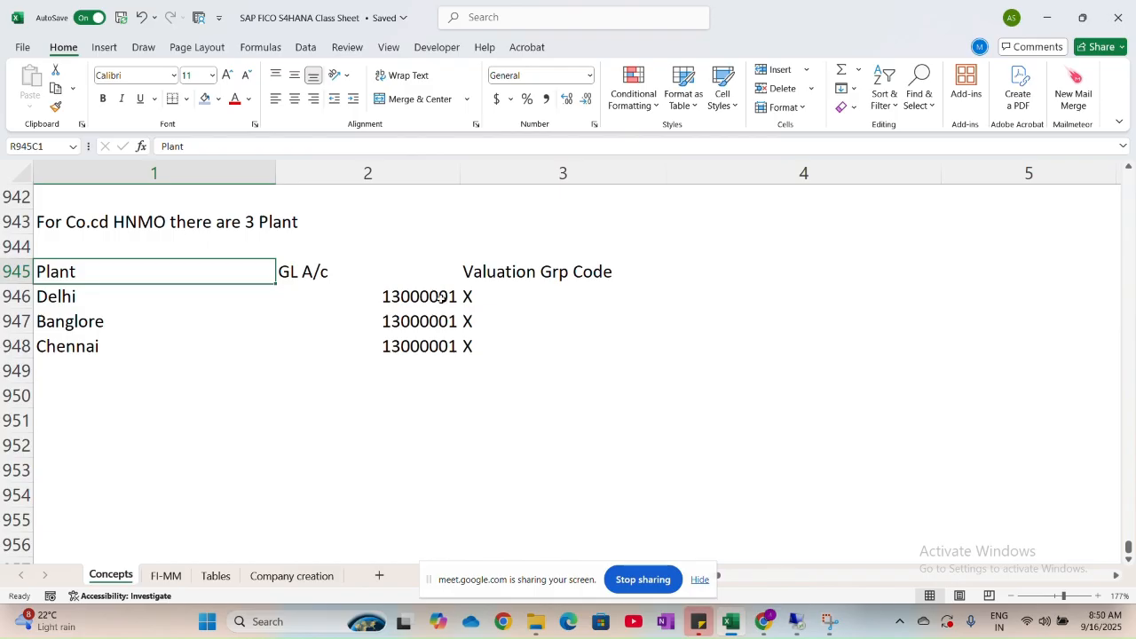
{"action": "left_click_drag", "start_coordinate": [252, 276], "coordinate": [517, 263]}
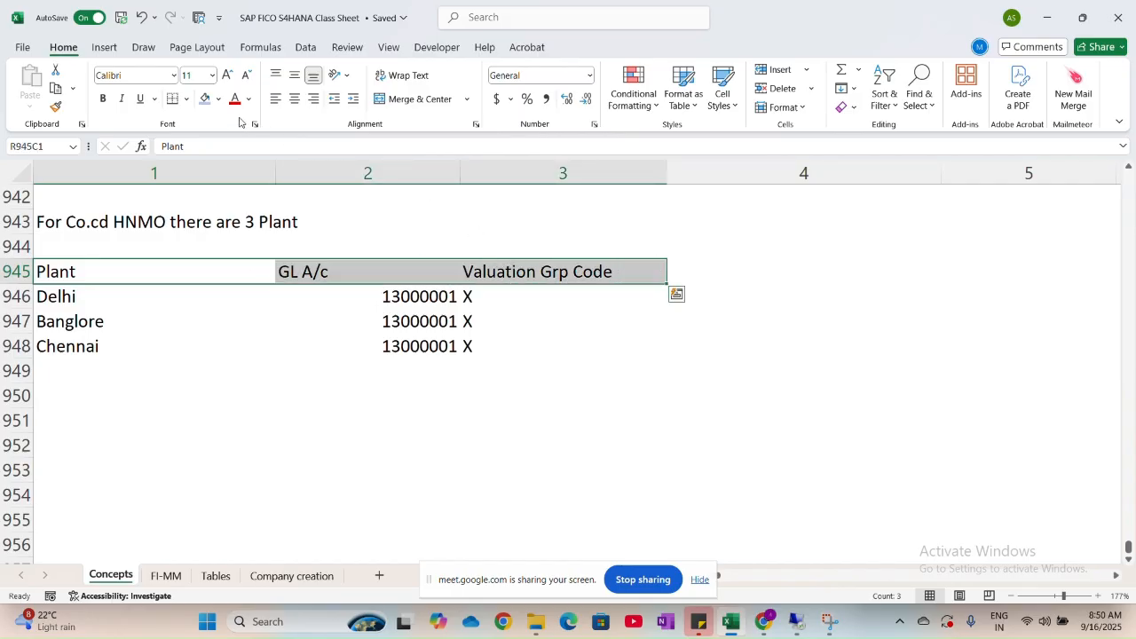
{"action": "left_click", "coordinate": [218, 102]}
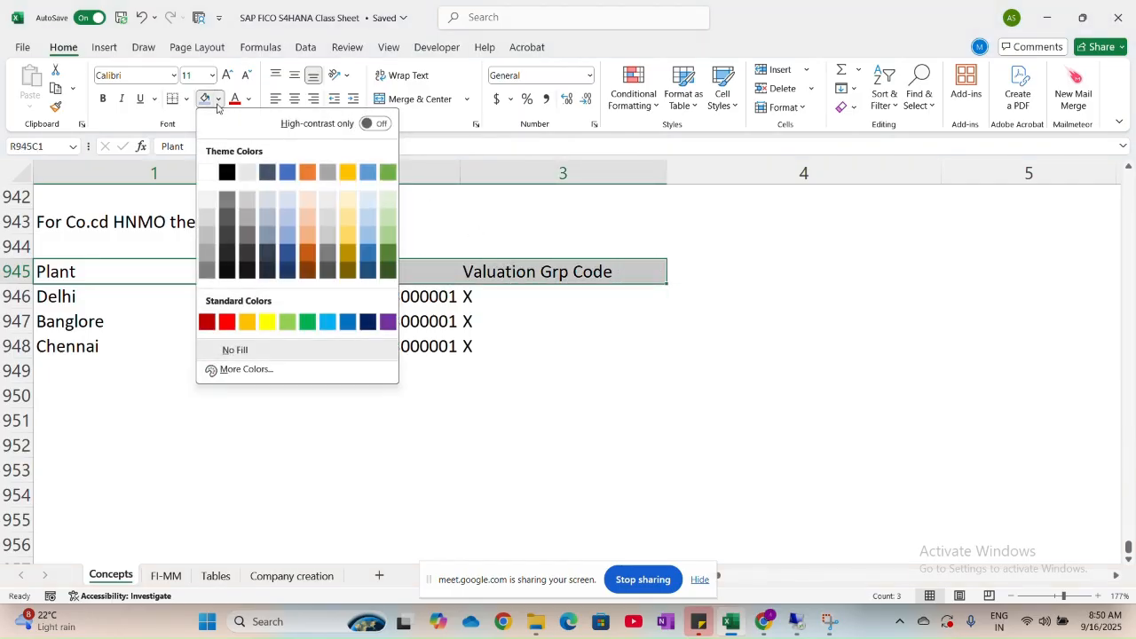
{"action": "left_click", "coordinate": [311, 222]}
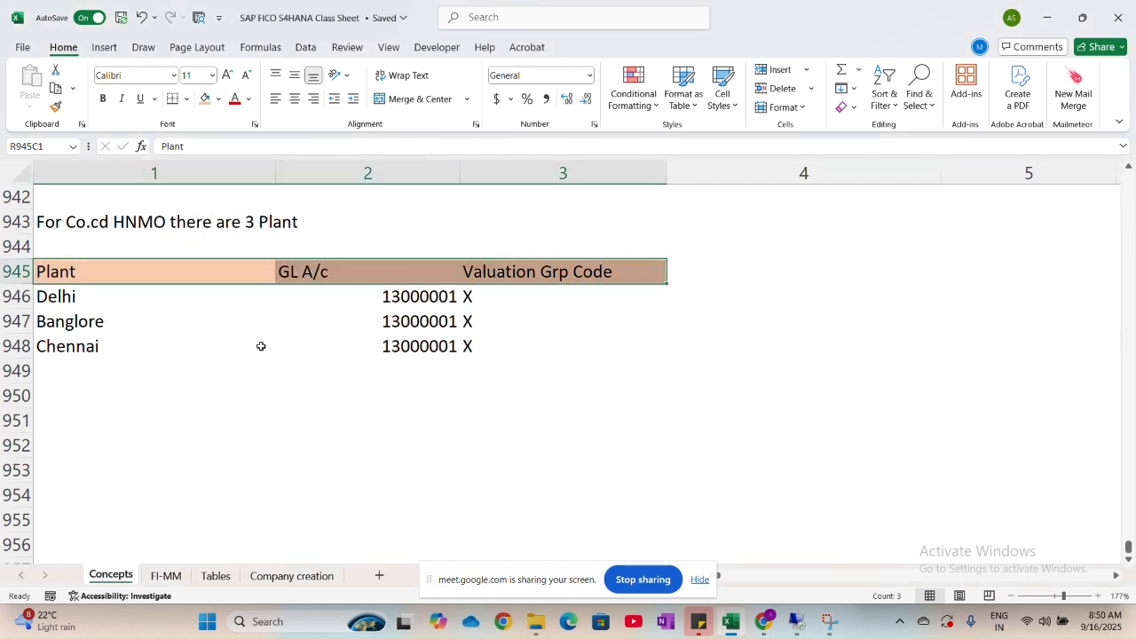
{"action": "left_click", "coordinate": [195, 337]}
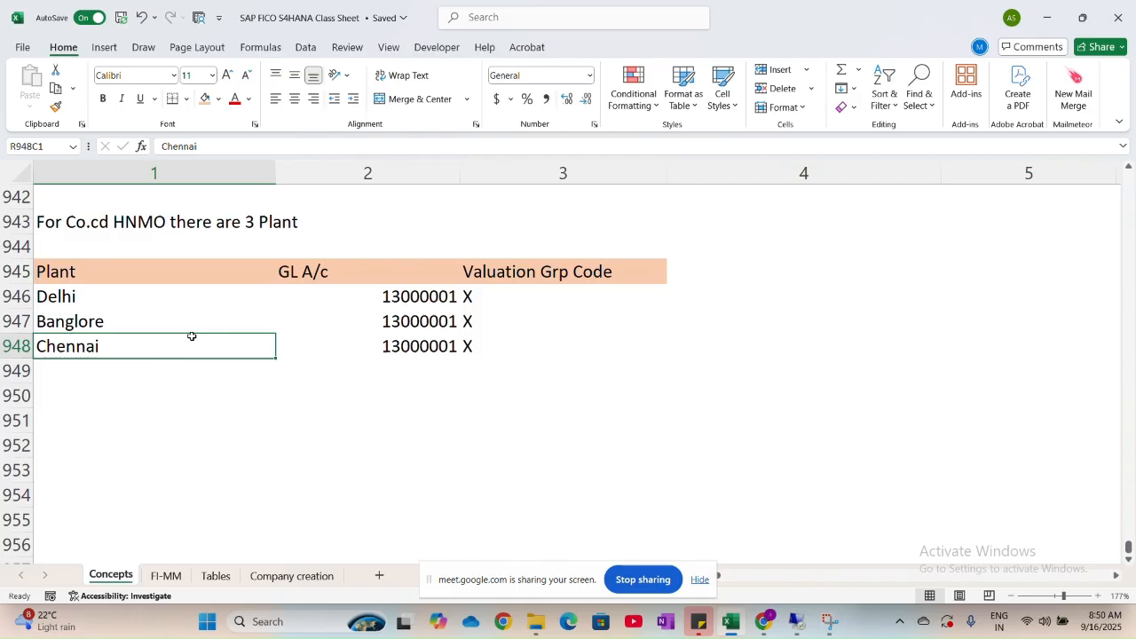
Examine the GL account assigned to each plant, Delhi, Banglore and Chennai, in rows 946-948.
{"action": "left_click", "coordinate": [125, 293]}
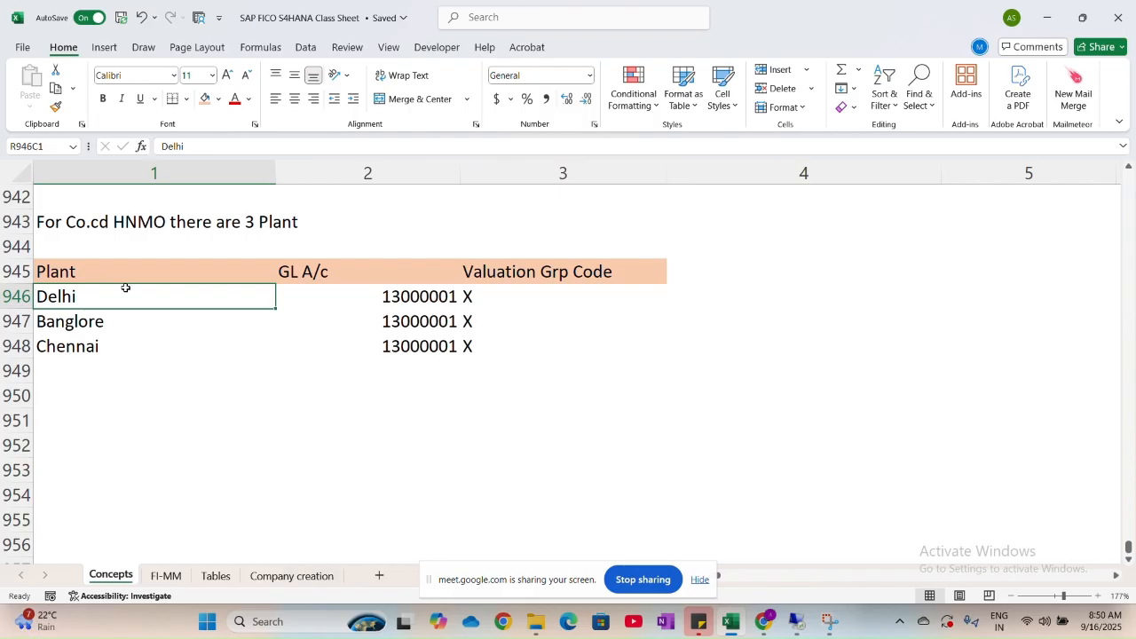
{"action": "left_click", "coordinate": [375, 304]}
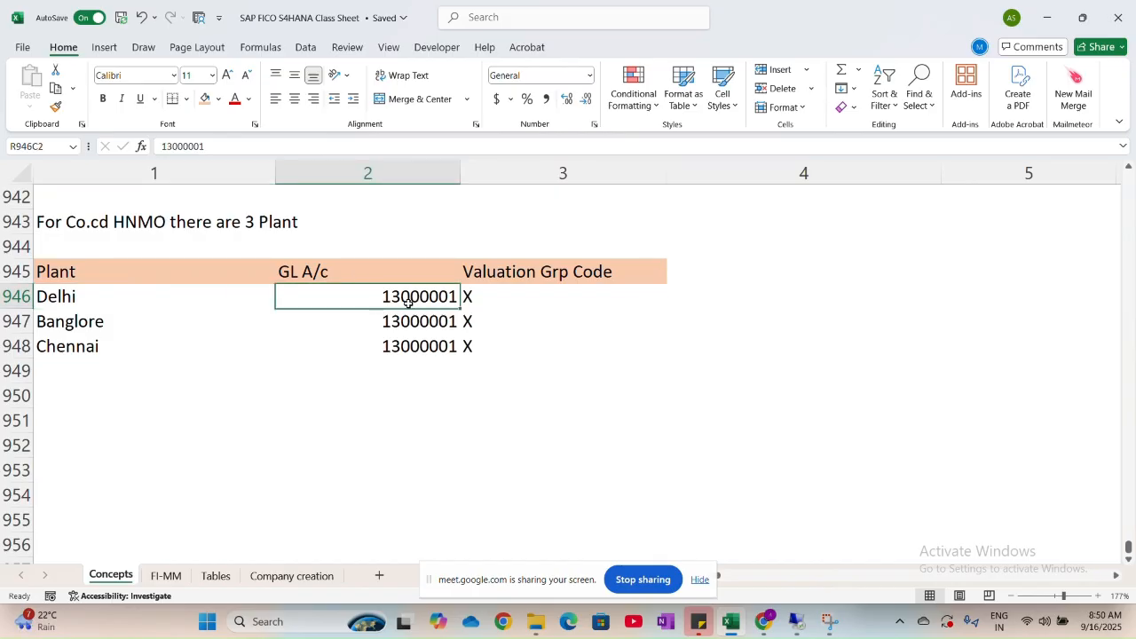
{"action": "left_click", "coordinate": [158, 330]}
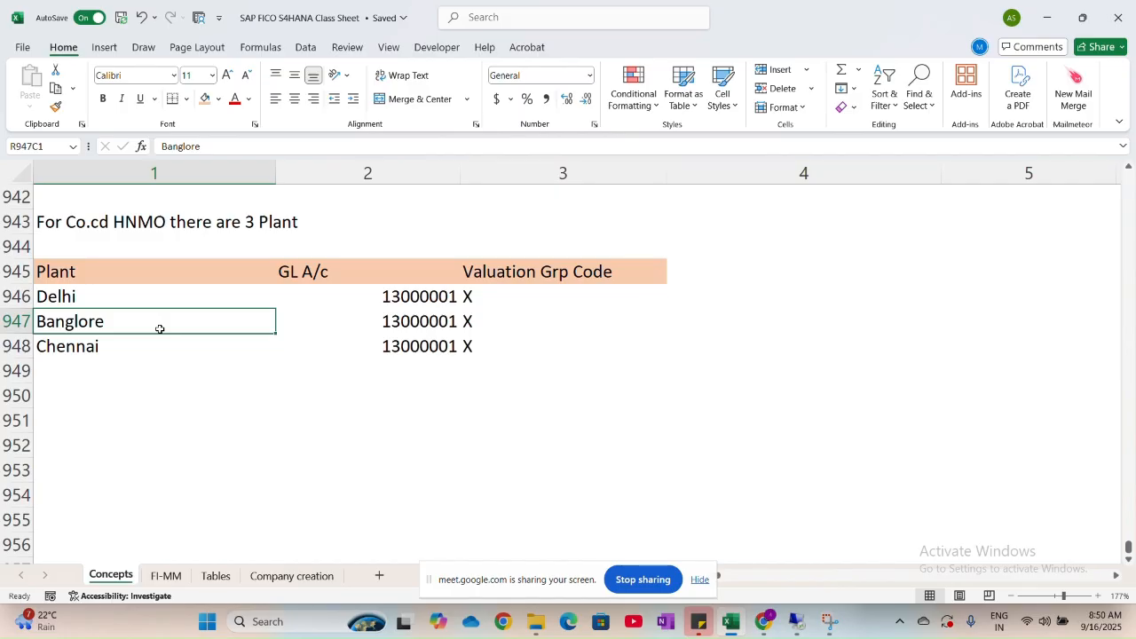
{"action": "left_click", "coordinate": [405, 327]}
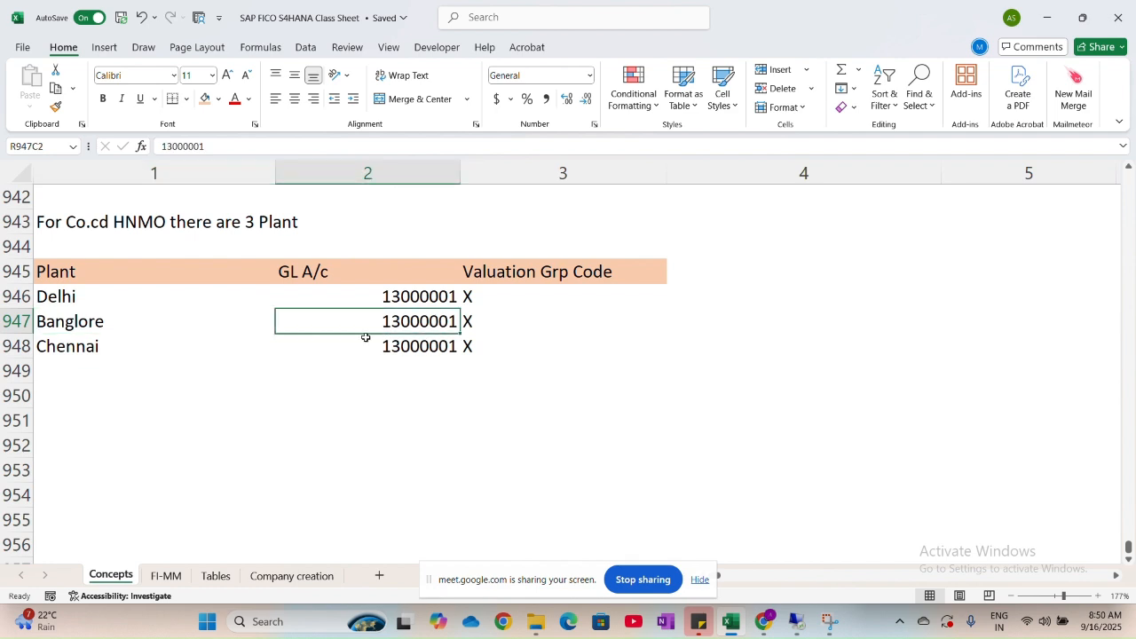
{"action": "left_click", "coordinate": [139, 347]}
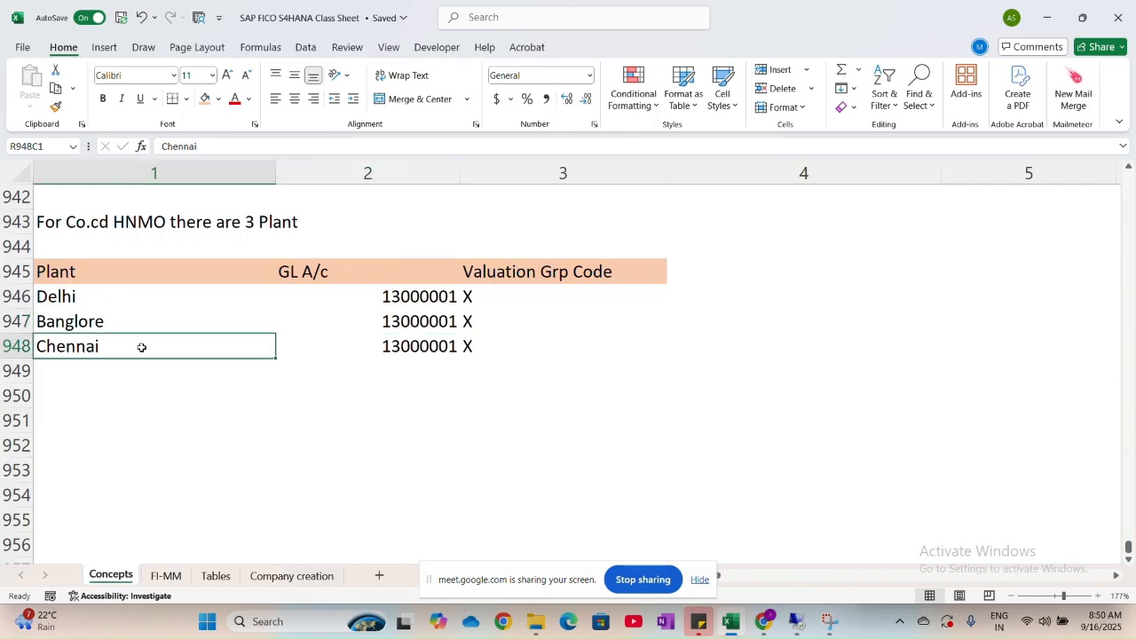
{"action": "left_click", "coordinate": [387, 348]}
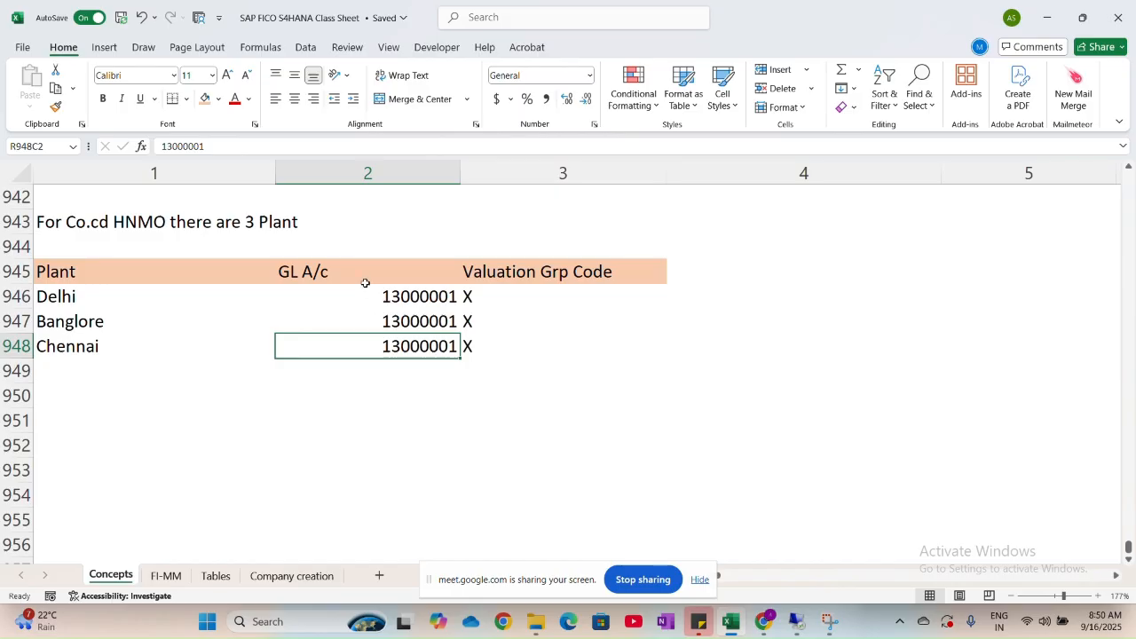
Center the GL A/c header with its three account numbers, and center the three X codes under Valuation Grp Code.
{"action": "left_click_drag", "start_coordinate": [364, 297], "coordinate": [362, 344]}
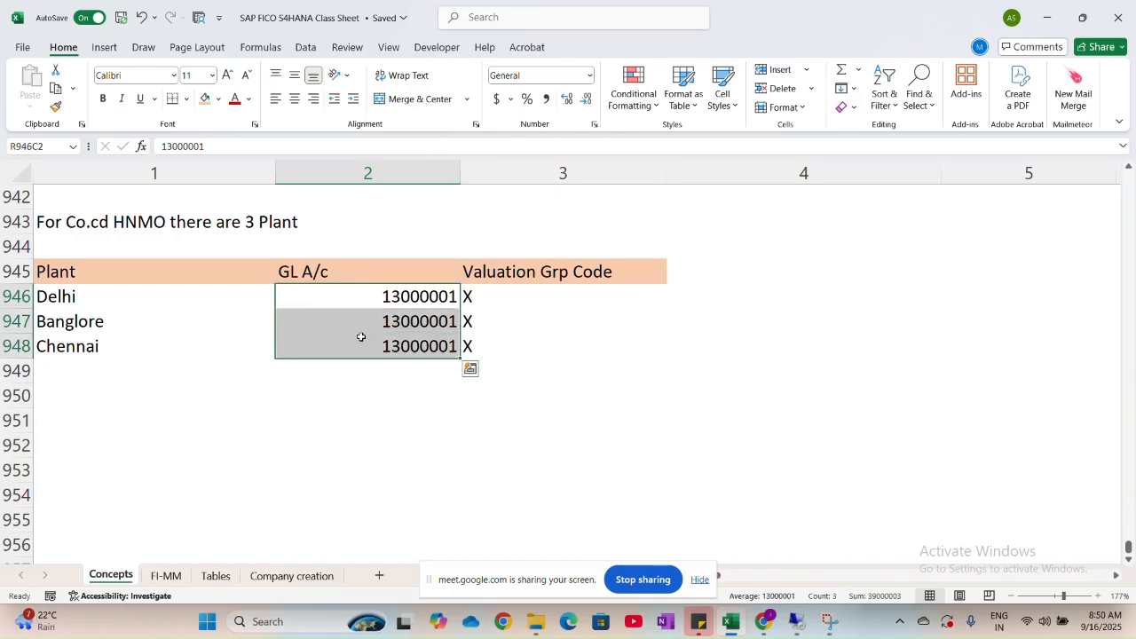
{"action": "left_click", "coordinate": [294, 99]}
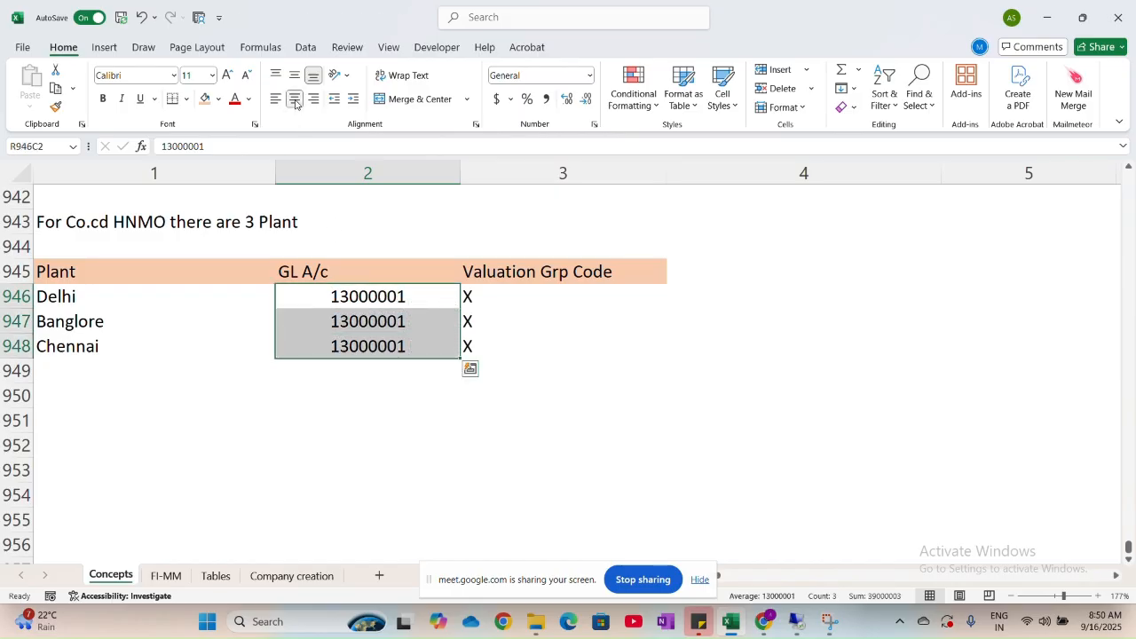
{"action": "left_click", "coordinate": [338, 271]}
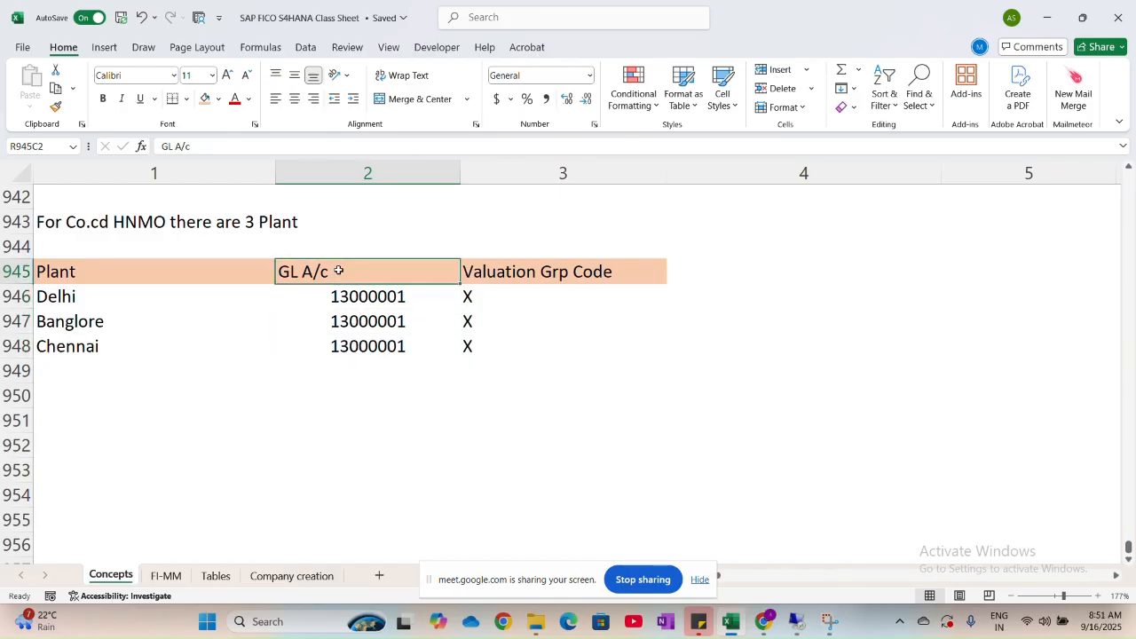
{"action": "left_click", "coordinate": [294, 98]}
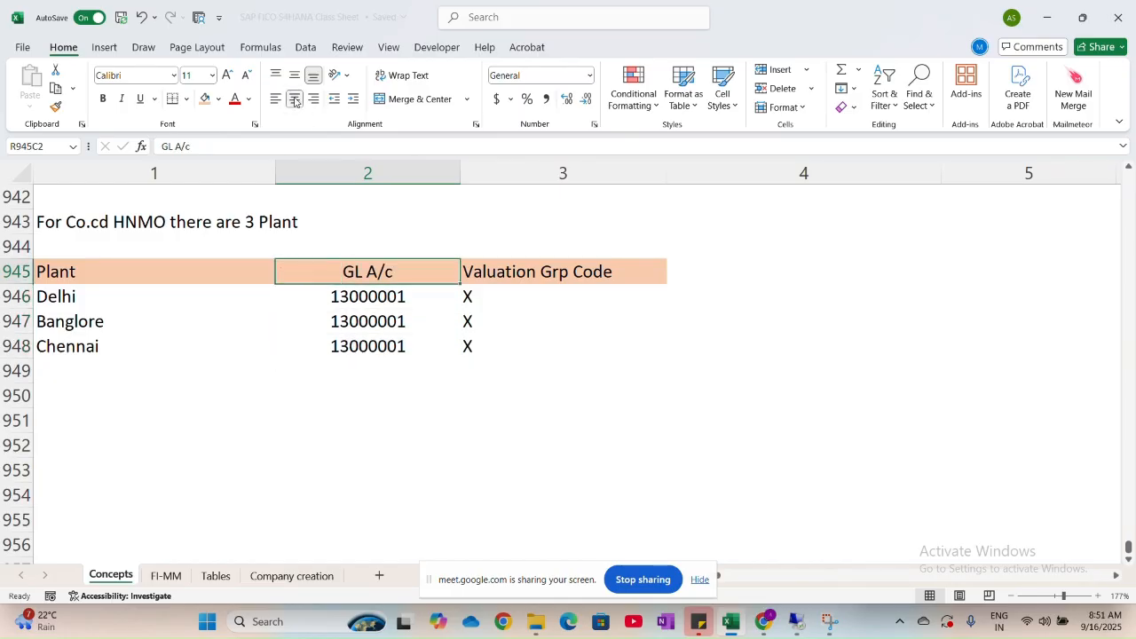
{"action": "left_click_drag", "start_coordinate": [525, 296], "coordinate": [525, 340]}
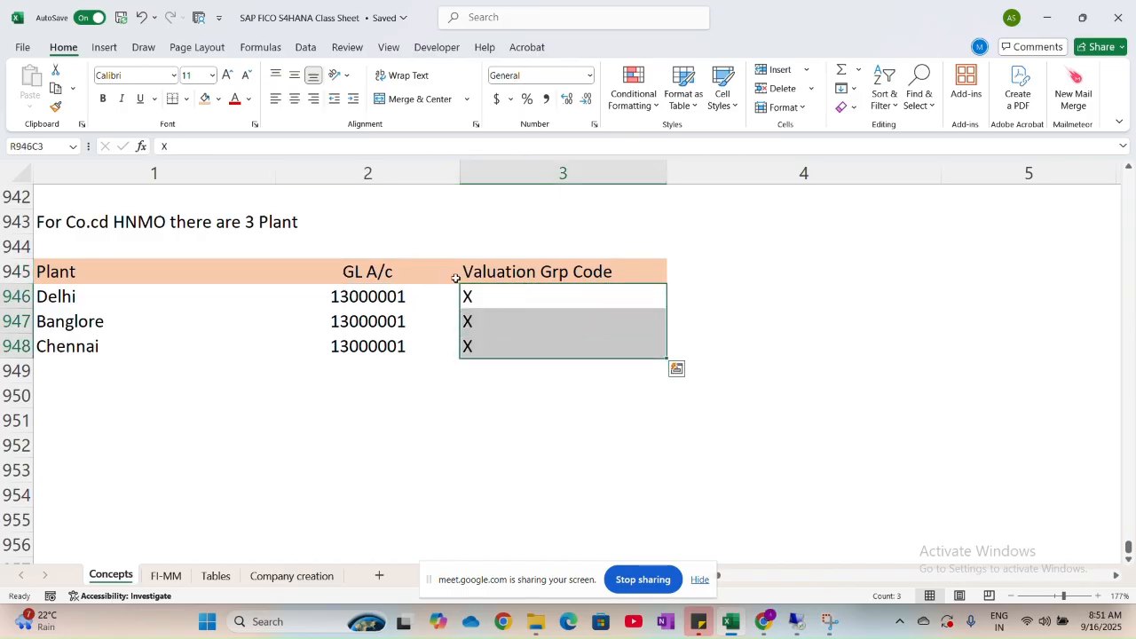
{"action": "left_click", "coordinate": [295, 98]}
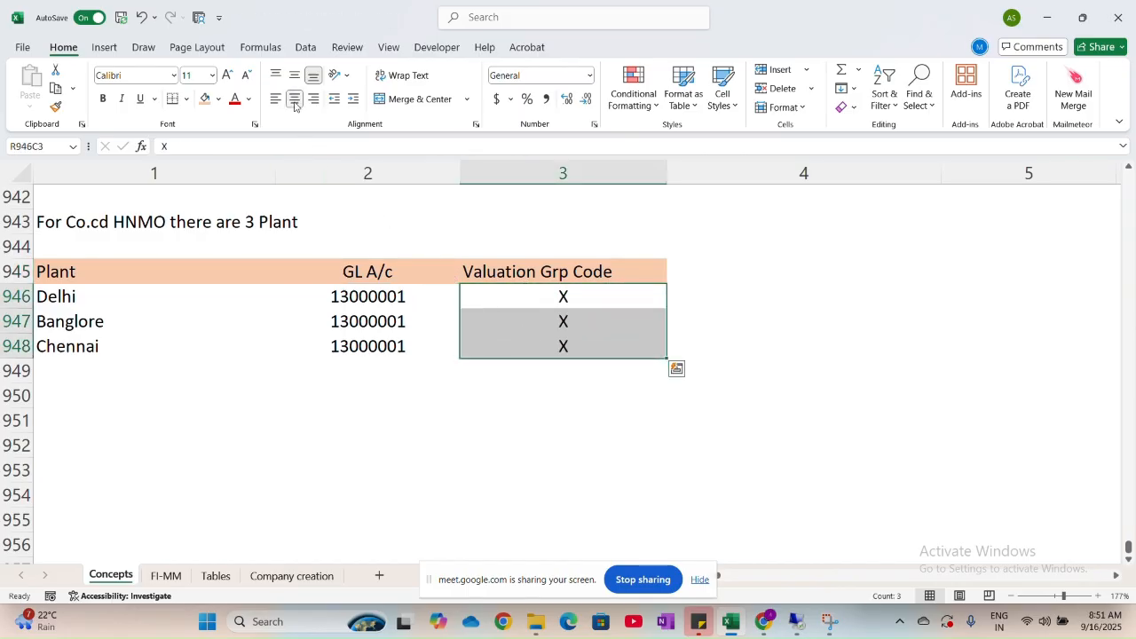
Examine the Company Code and Plant levels of the SAP MM Organizational Structure in relation to the plant table.
{"action": "left_click", "coordinate": [265, 324]}
{"action": "scroll", "coordinate": [265, 324], "scroll_direction": "up", "scroll_amount": 2}
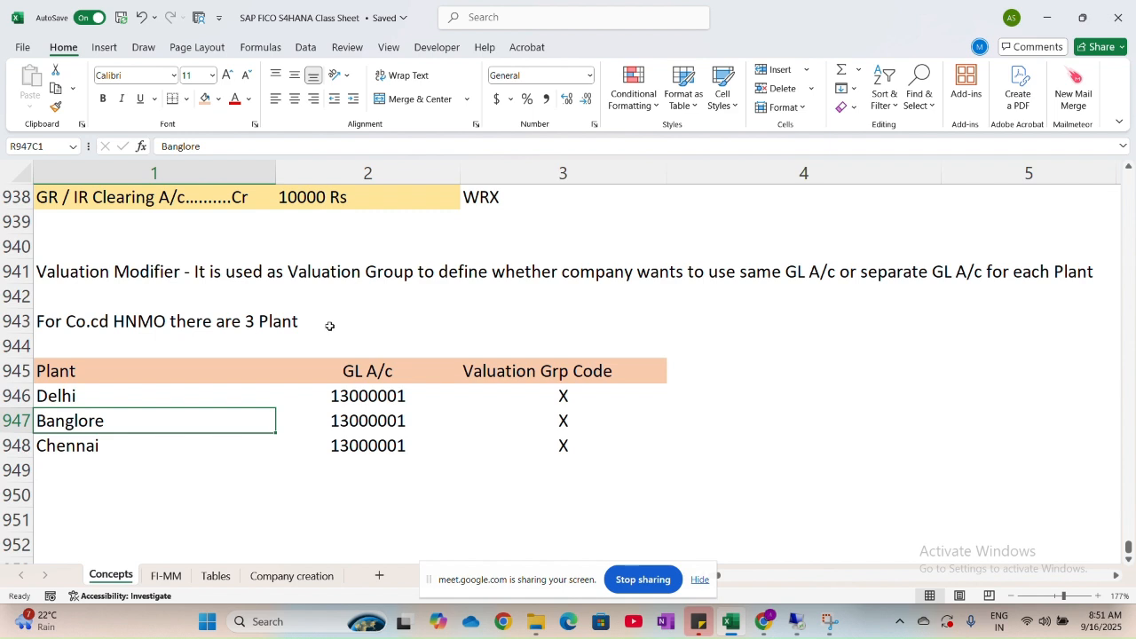
{"action": "scroll", "coordinate": [323, 322], "scroll_direction": "down", "scroll_amount": 1}
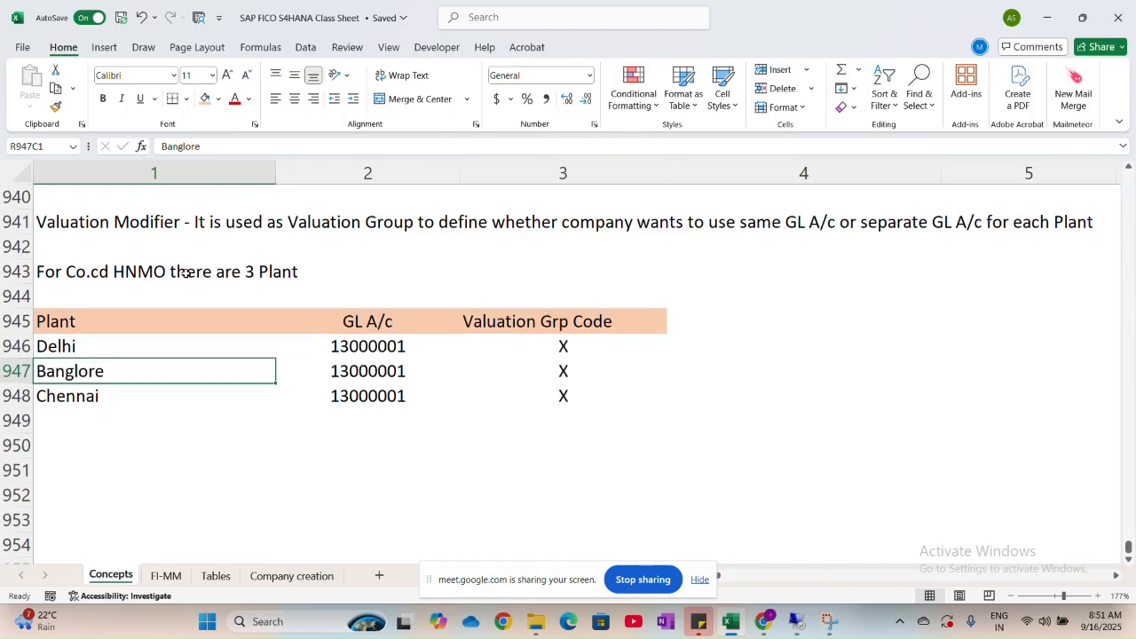
{"action": "scroll", "coordinate": [361, 263], "scroll_direction": "up", "scroll_amount": 10}
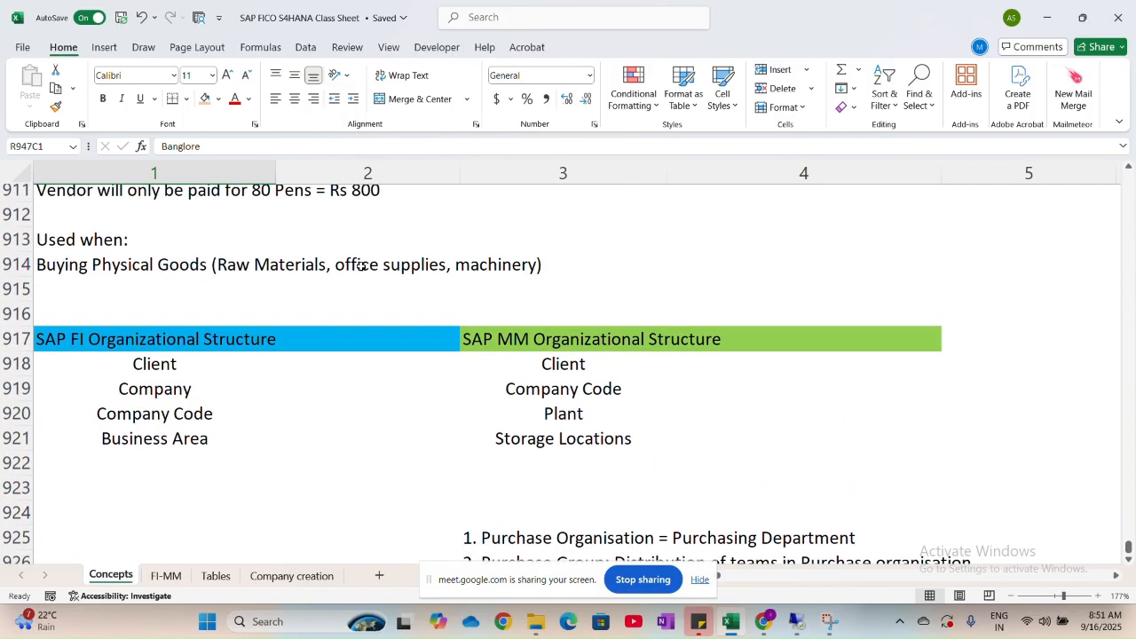
{"action": "scroll", "coordinate": [361, 264], "scroll_direction": "down", "scroll_amount": 1}
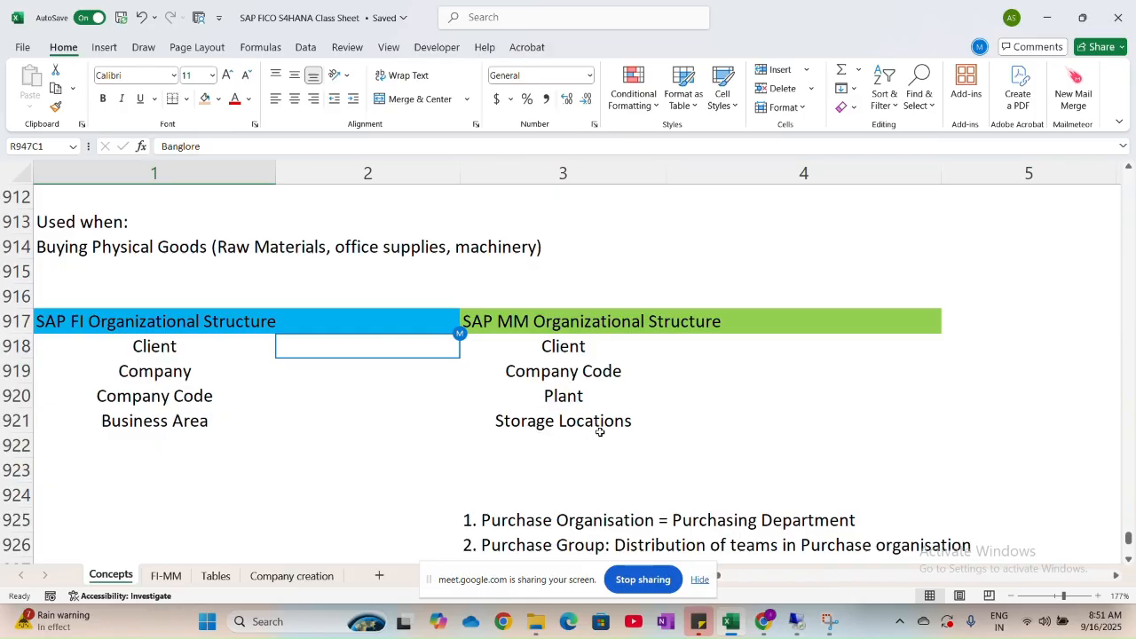
{"action": "left_click_drag", "start_coordinate": [537, 376], "coordinate": [561, 391]}
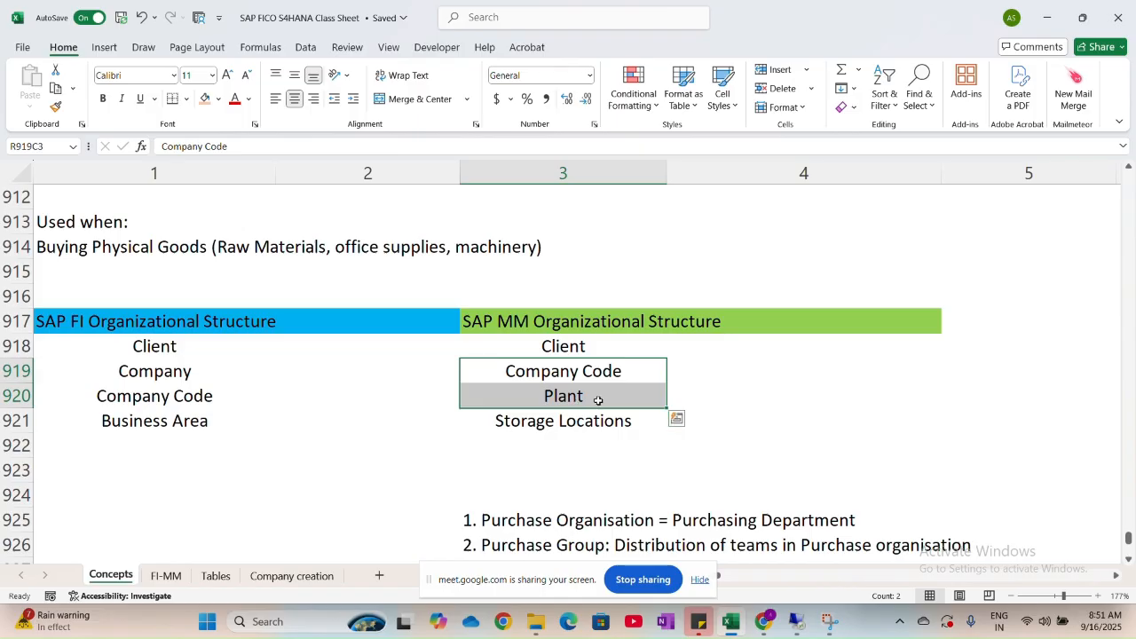
{"action": "scroll", "coordinate": [598, 401], "scroll_direction": "down", "scroll_amount": 10}
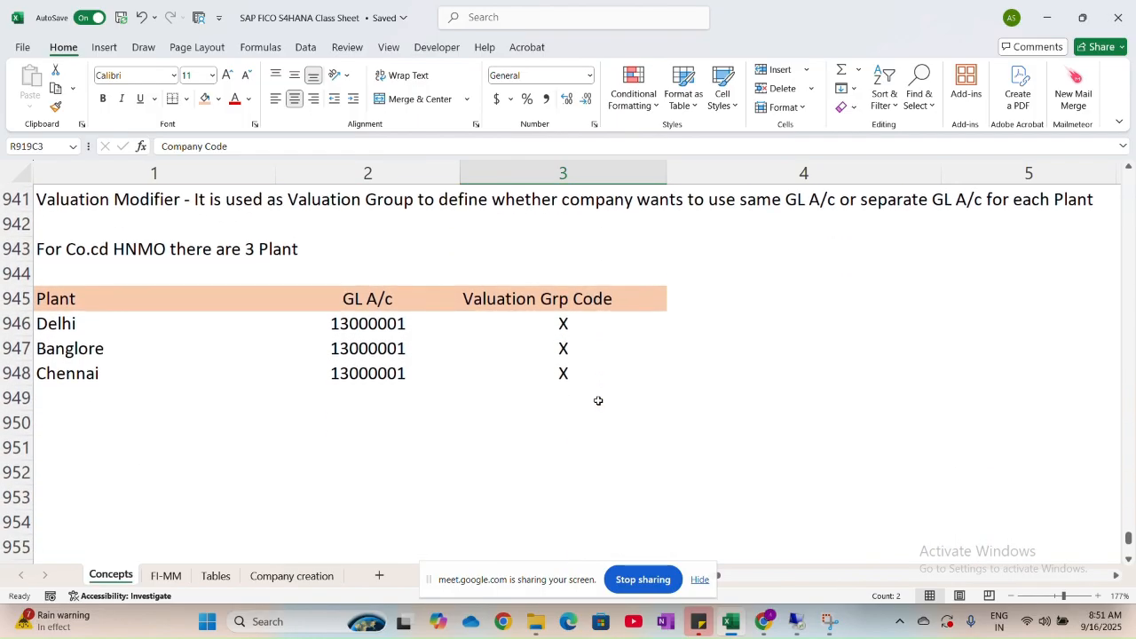
{"action": "scroll", "coordinate": [376, 282], "scroll_direction": "up", "scroll_amount": 1}
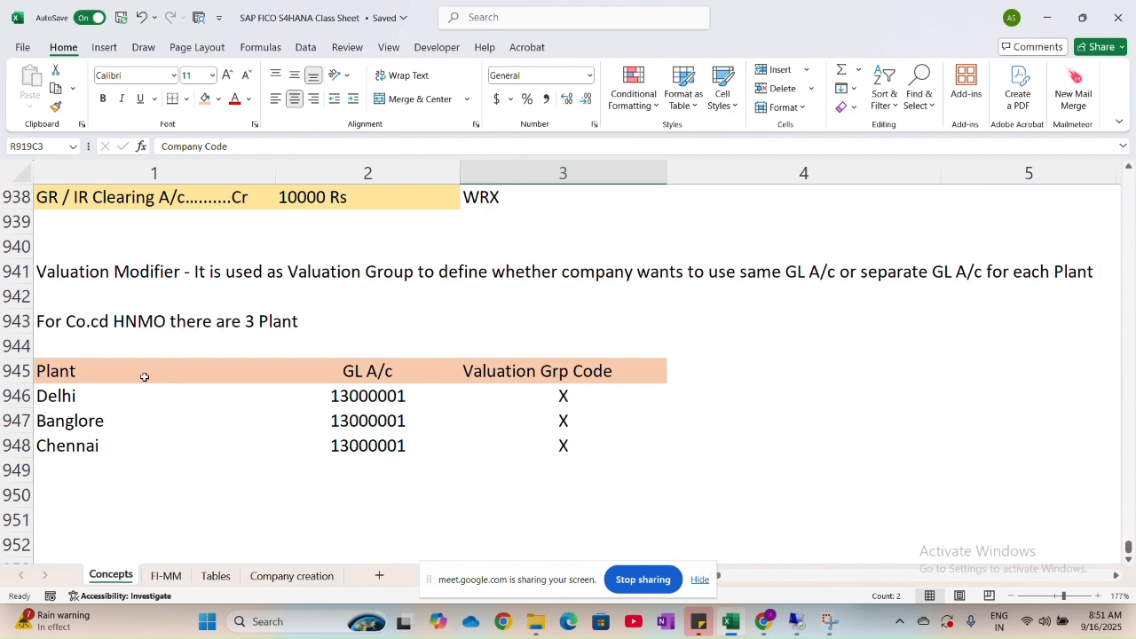
Compare the Inventory and GR / IR Clearing entries in rows 937-938 with the plants and GL accounts in rows 946-948.
{"action": "left_click", "coordinate": [107, 441]}
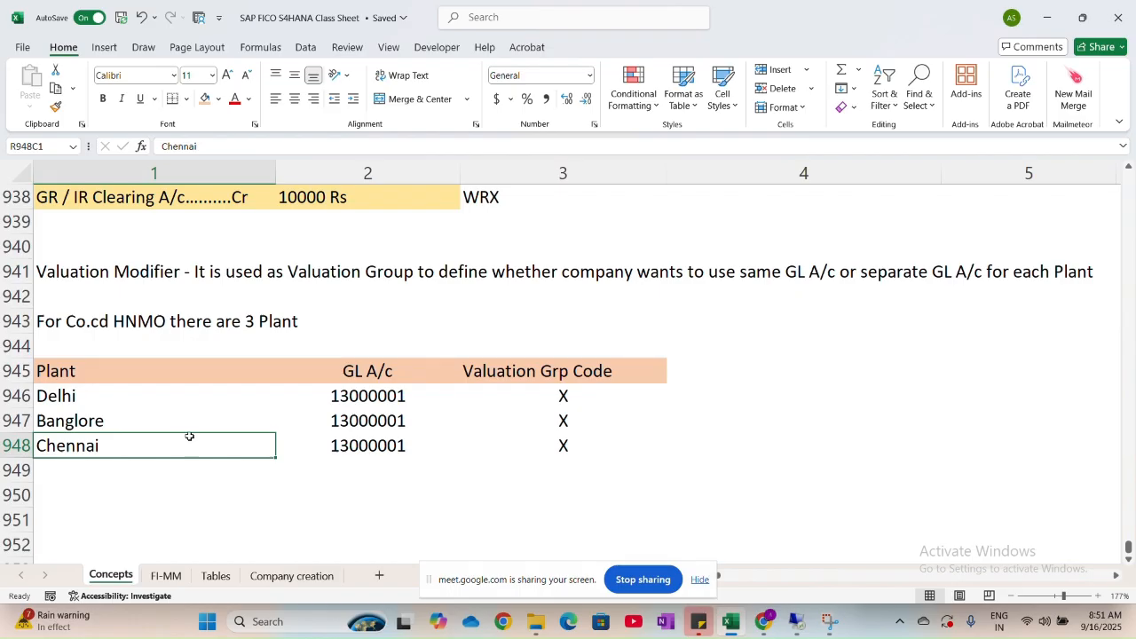
{"action": "left_click", "coordinate": [196, 391]}
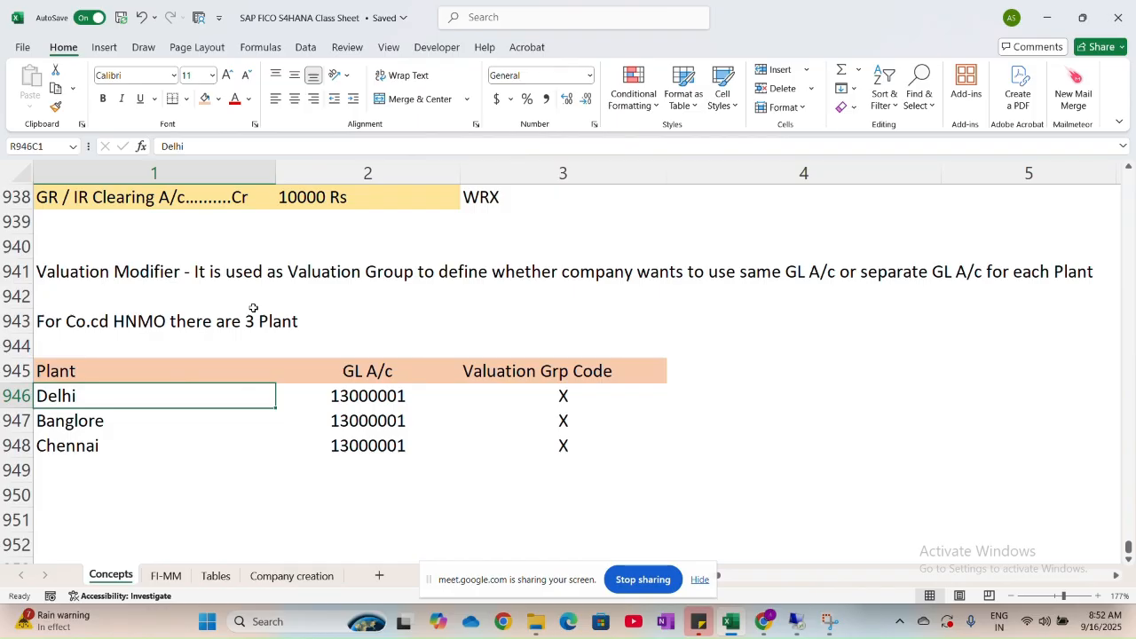
{"action": "scroll", "coordinate": [253, 308], "scroll_direction": "up", "scroll_amount": 1}
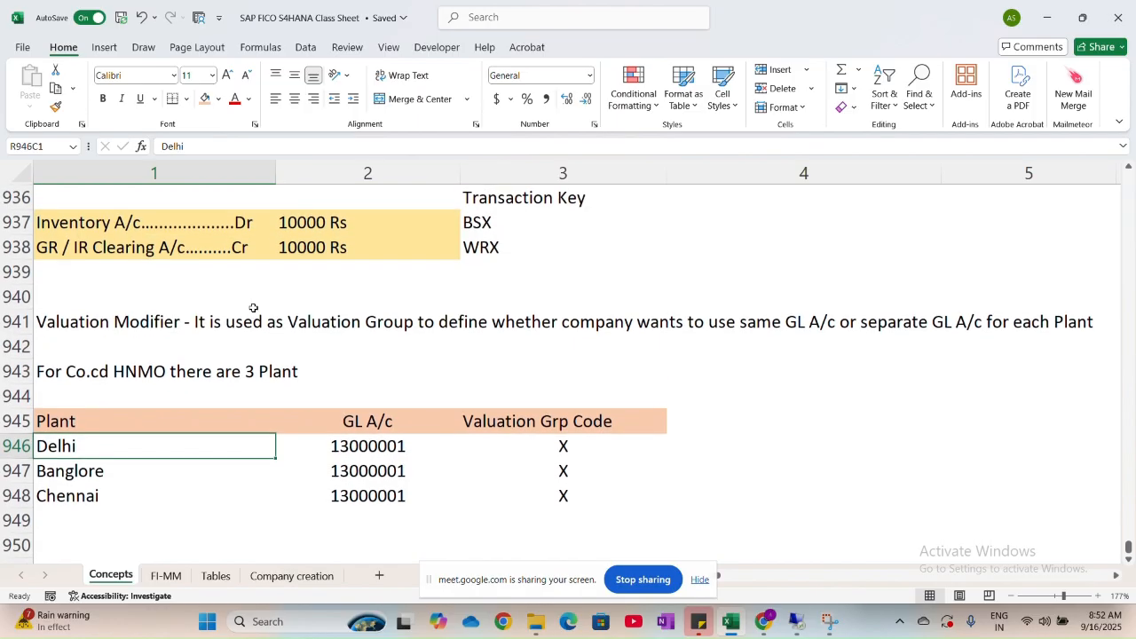
{"action": "left_click", "coordinate": [106, 222]}
{"action": "left_click_drag", "start_coordinate": [107, 222], "coordinate": [184, 242]}
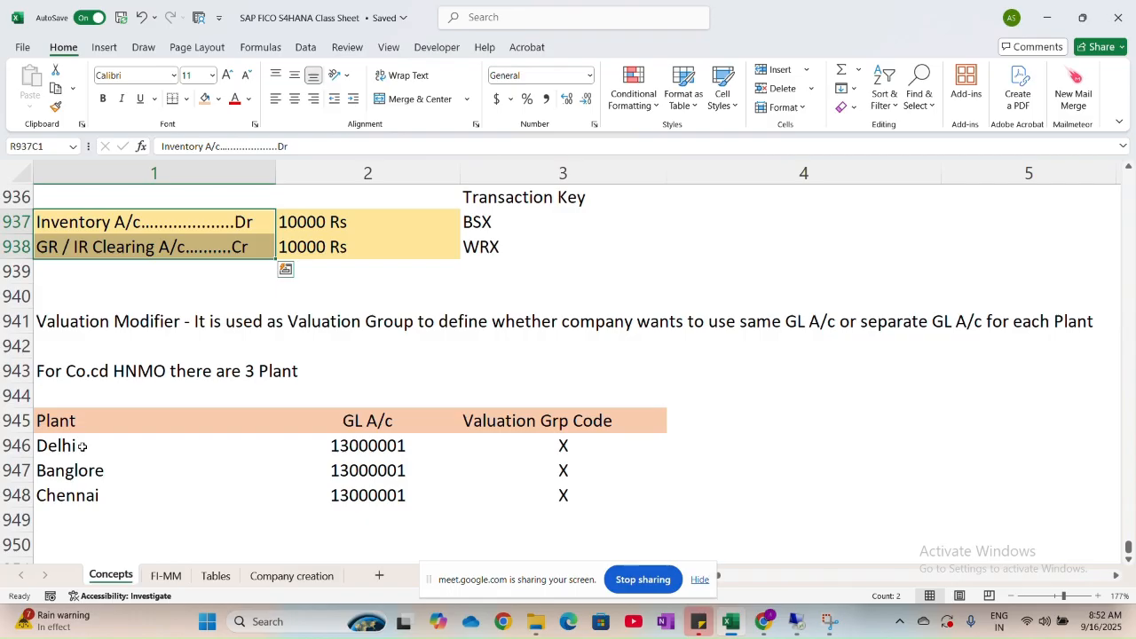
{"action": "left_click_drag", "start_coordinate": [81, 446], "coordinate": [71, 495]}
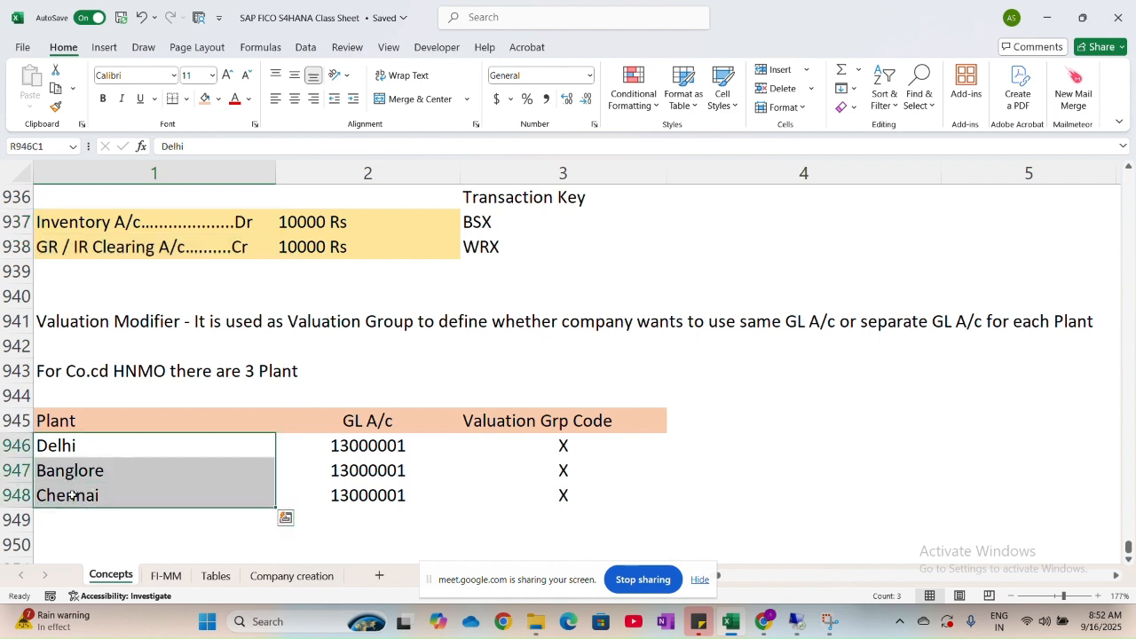
{"action": "left_click", "coordinate": [129, 229]}
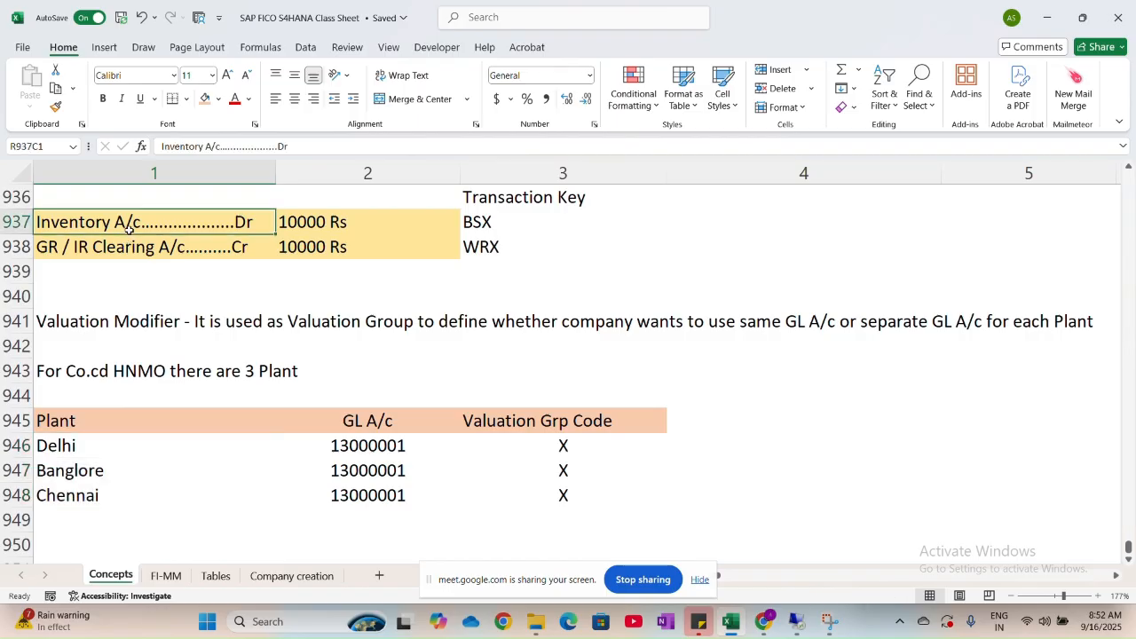
{"action": "left_click", "coordinate": [358, 452]}
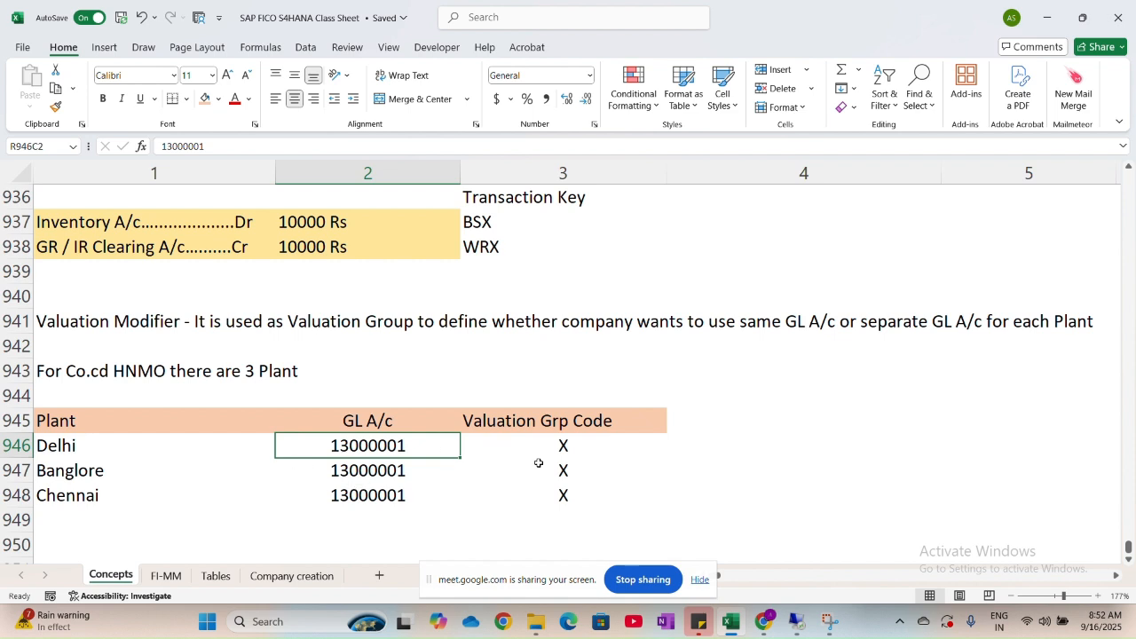
Move the GL A/c header and its account numbers from column 2 to column 3, replacing the Valuation Grp Code data.
{"action": "left_click_drag", "start_coordinate": [553, 422], "coordinate": [553, 496]}
{"action": "key", "text": "ctrl+c"}
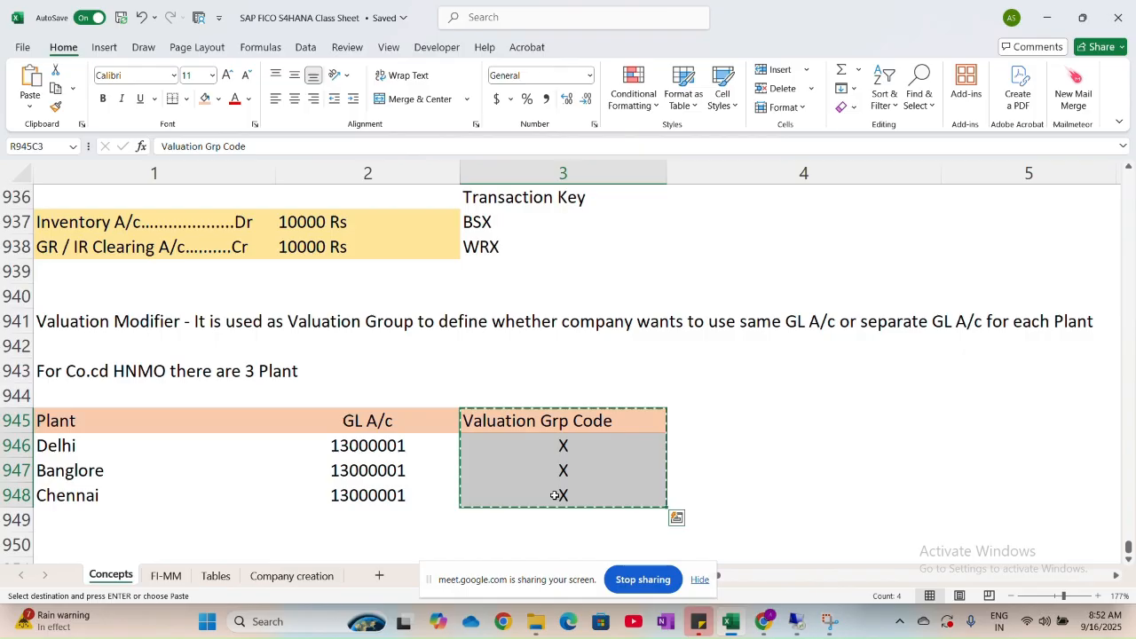
{"action": "left_click_drag", "start_coordinate": [436, 421], "coordinate": [515, 496]}
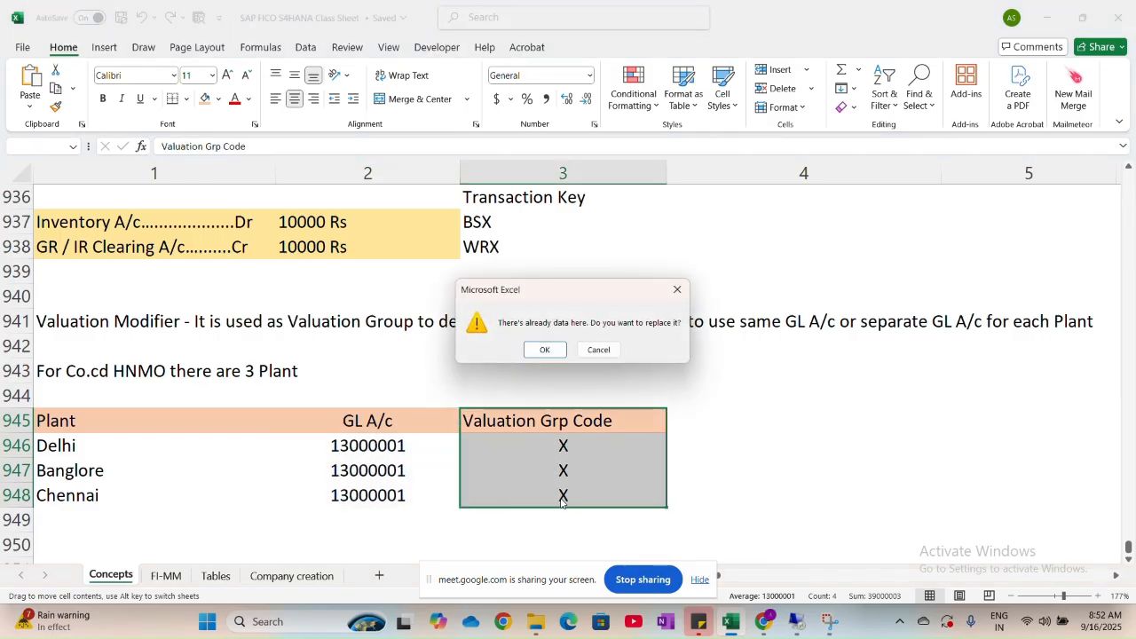
{"action": "left_click", "coordinate": [543, 350]}
Add the header "Valuation Group Code" in row 945, column 2, and fill it with light orange.
{"action": "left_click", "coordinate": [367, 426]}
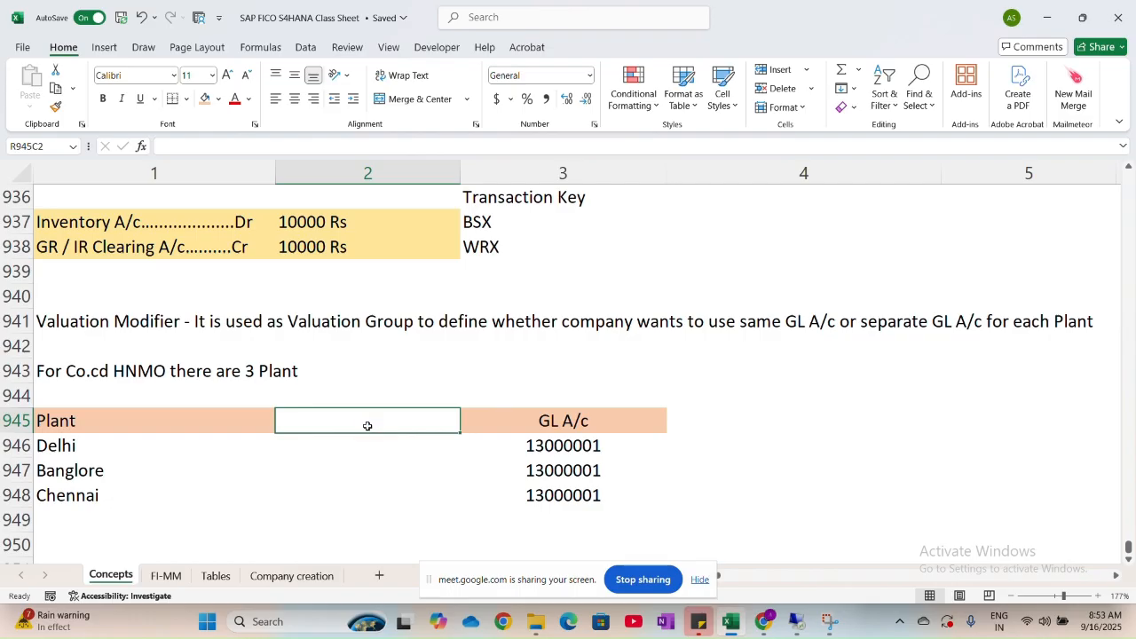
{"action": "type", "text": "Valuat"}
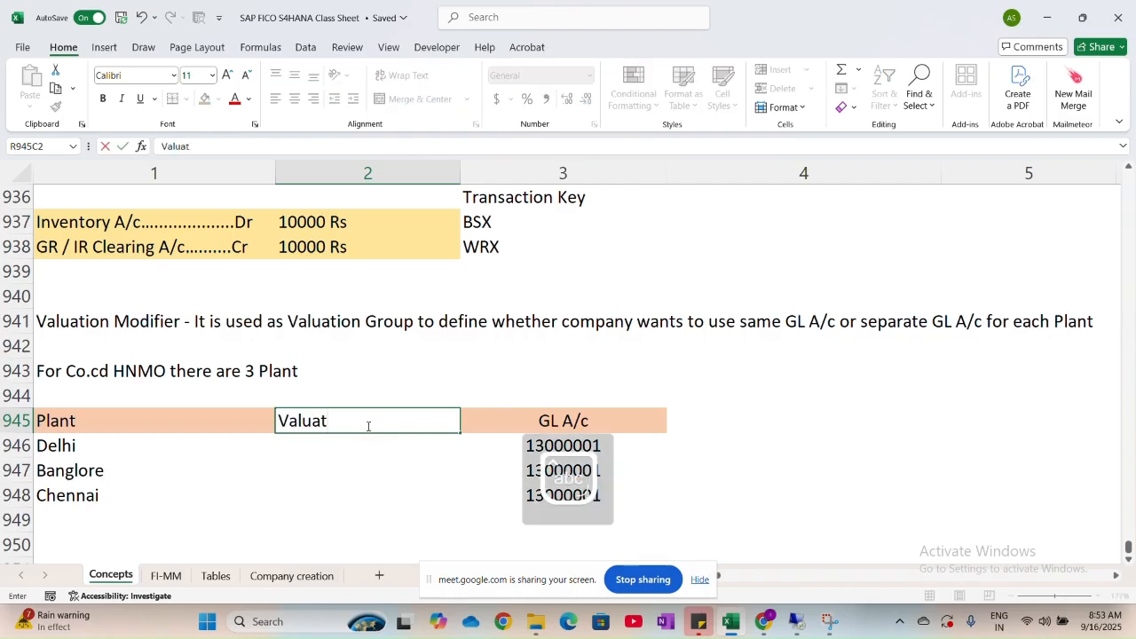
{"action": "type", "text": "ion Groupd"}
{"action": "key", "text": "BackSpace"}
{"action": "type", "text": "Code"}
{"action": "key", "text": "Return"}
{"action": "key", "text": "Up"}
{"action": "left_click", "coordinate": [206, 100]}
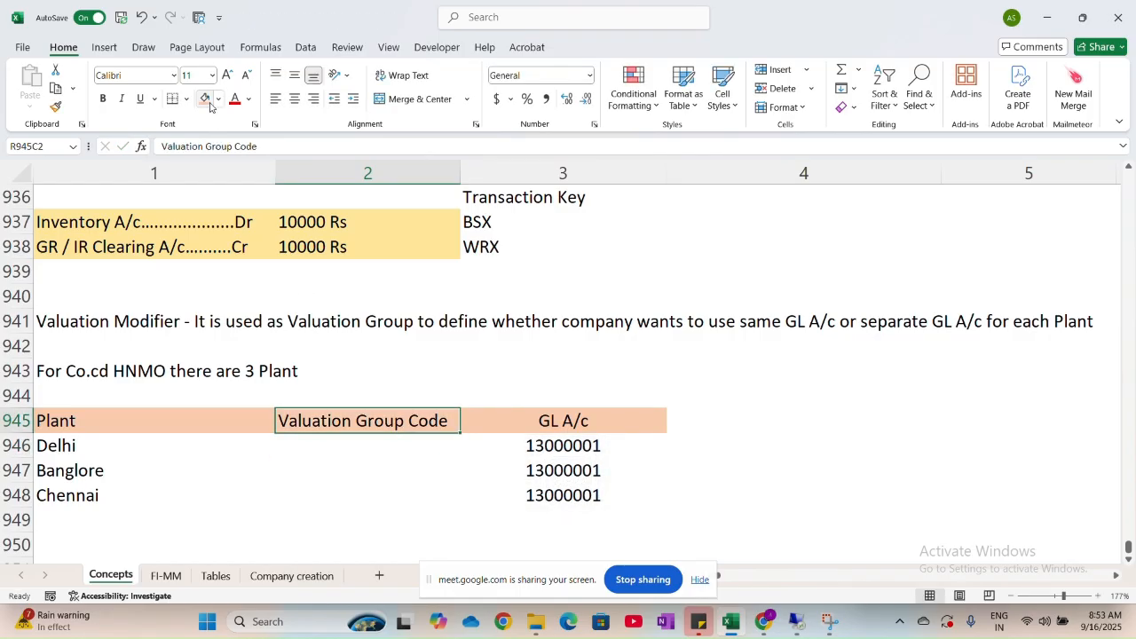
Enter x as the Valuation Group Code for Delhi, Banglore and Chennai in rows 946-948, column 2.
{"action": "left_click", "coordinate": [325, 451]}
{"action": "type", "text": "x"}
{"action": "key", "text": "Return"}
{"action": "type", "text": "x"}
{"action": "key", "text": "Return"}
{"action": "type", "text": "x"}
{"action": "scroll", "coordinate": [480, 469], "scroll_direction": "down", "scroll_amount": 1}
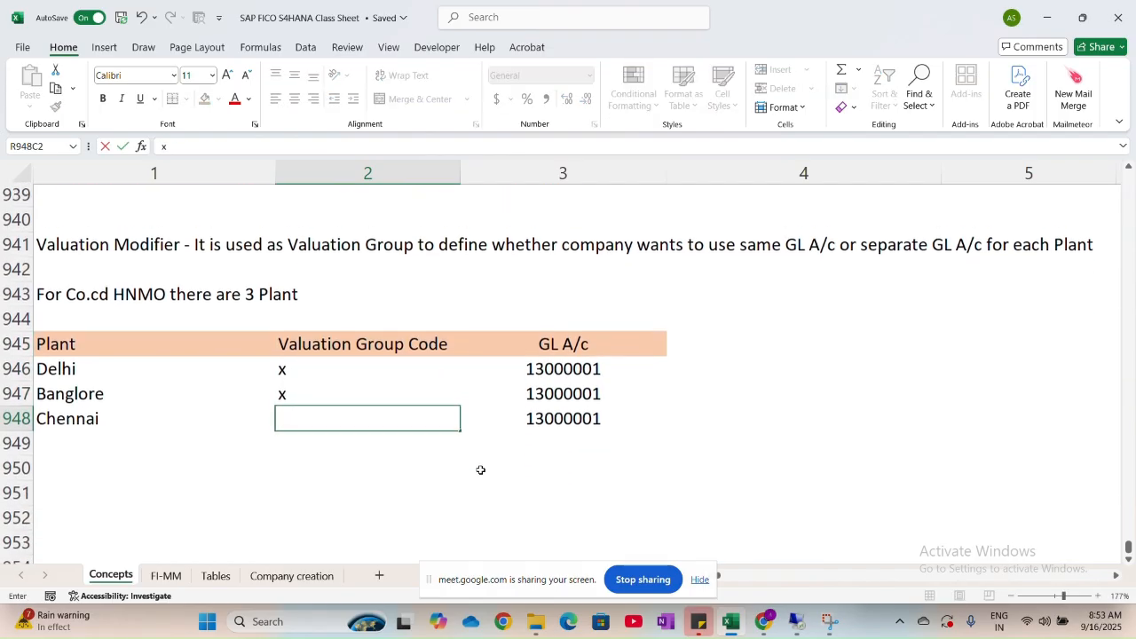
{"action": "left_click", "coordinate": [479, 468]}
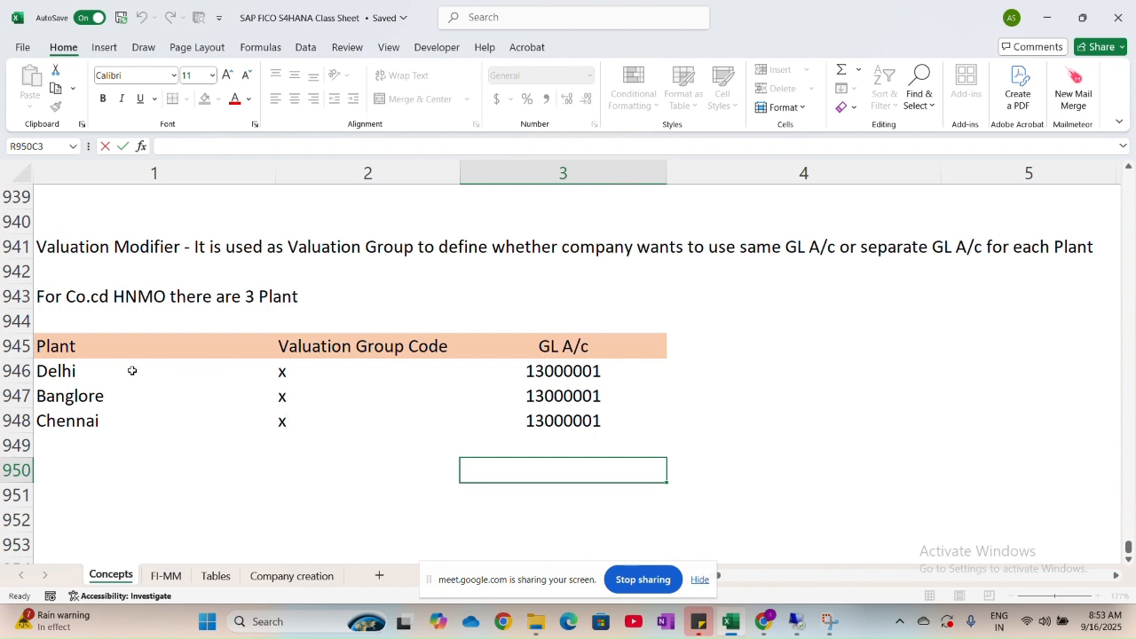
Append the plant code (hnm1) to the Delhi entry in row 946, column 1.
{"action": "left_click", "coordinate": [77, 375]}
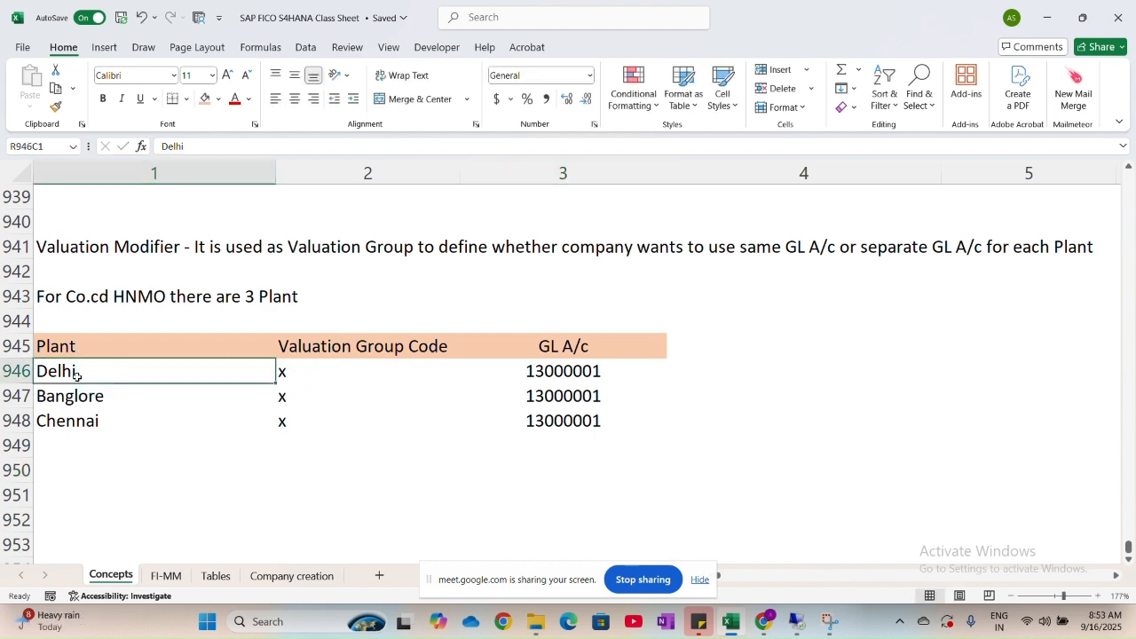
{"action": "double_click", "coordinate": [88, 372]}
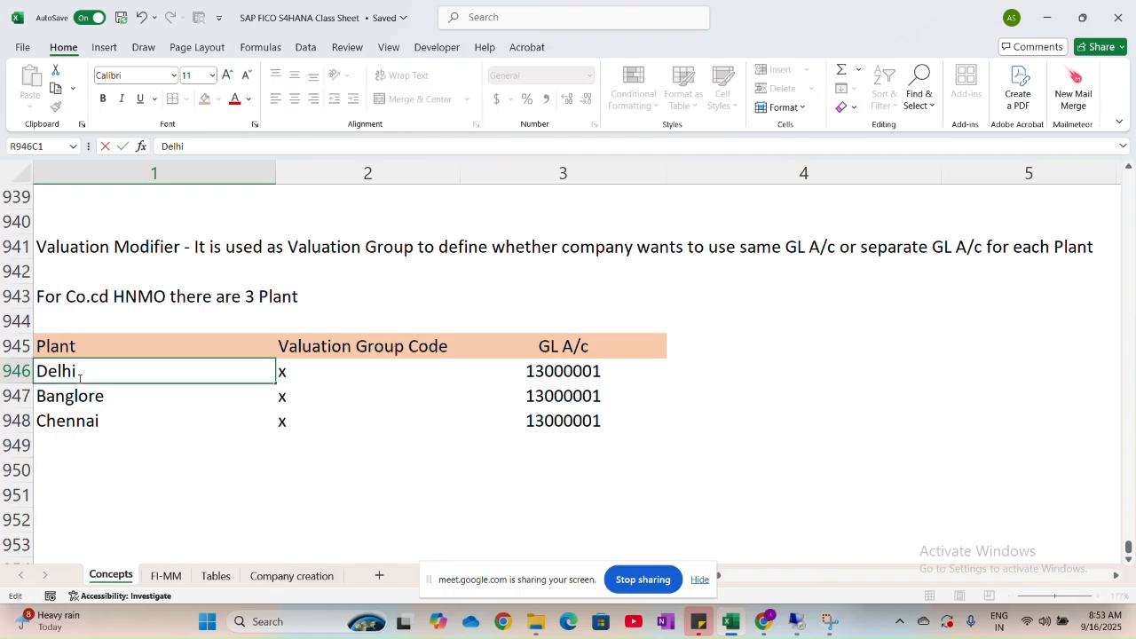
{"action": "type", "text": "(hnm1)"}
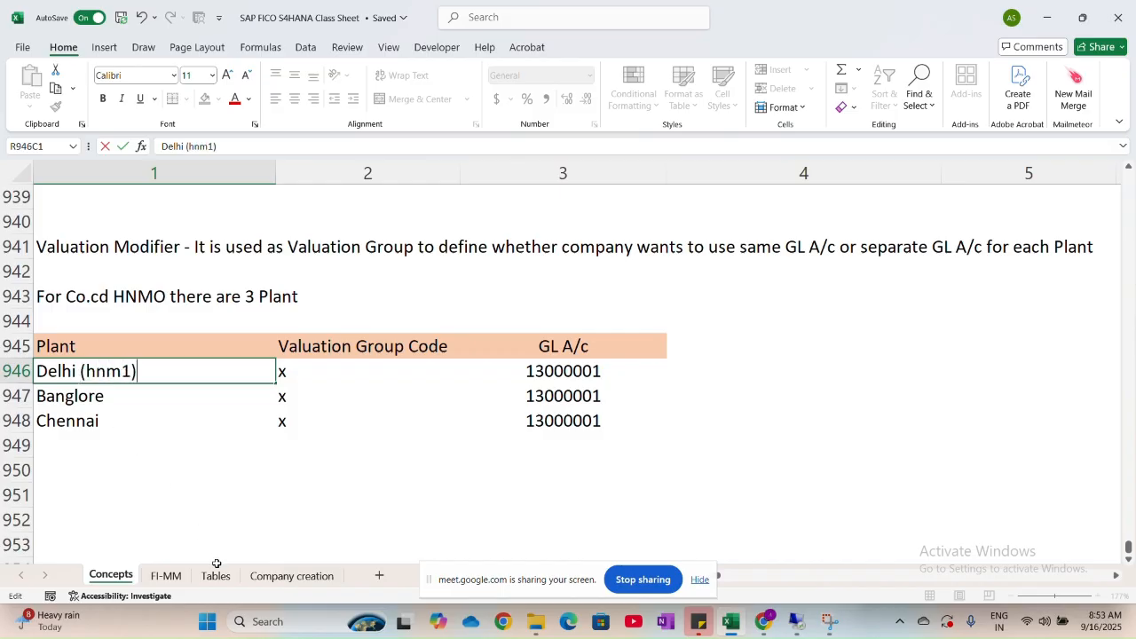
Append the plant codes (HNM2) to Banglore in row 947 and (HNM3) to Chennai in row 948.
{"action": "double_click", "coordinate": [155, 398]}
{"action": "type", "text": "(h"}
{"action": "key", "text": "BackSpace"}
{"action": "key", "text": "Caps_Lock"}
{"action": "type", "text": "H"}
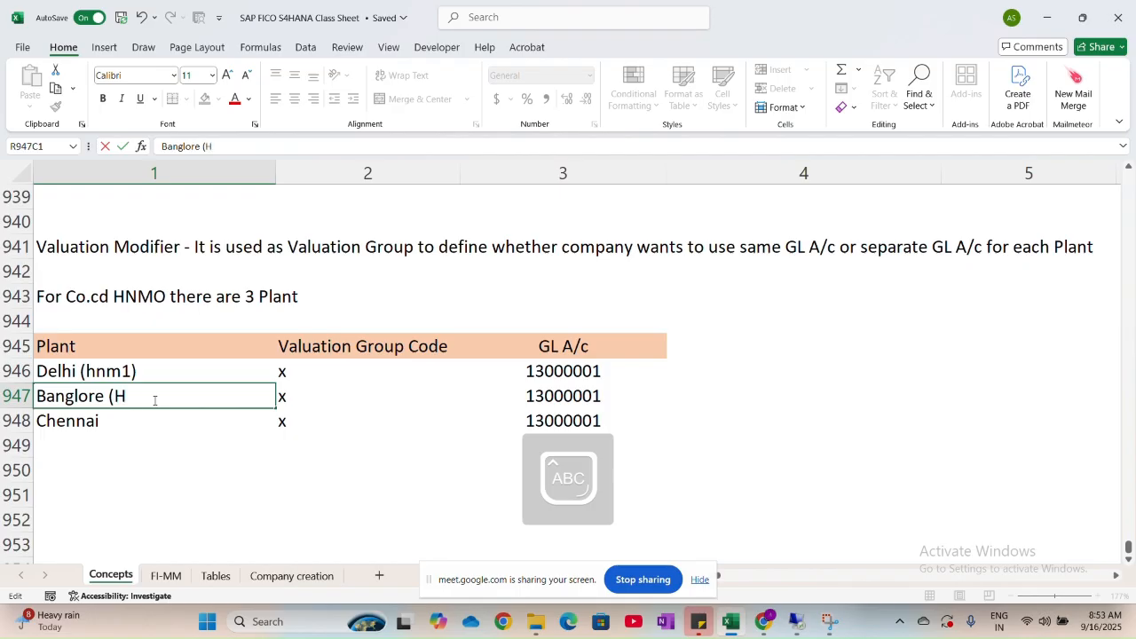
{"action": "type", "text": "NM2)"}
{"action": "left_click", "coordinate": [157, 424]}
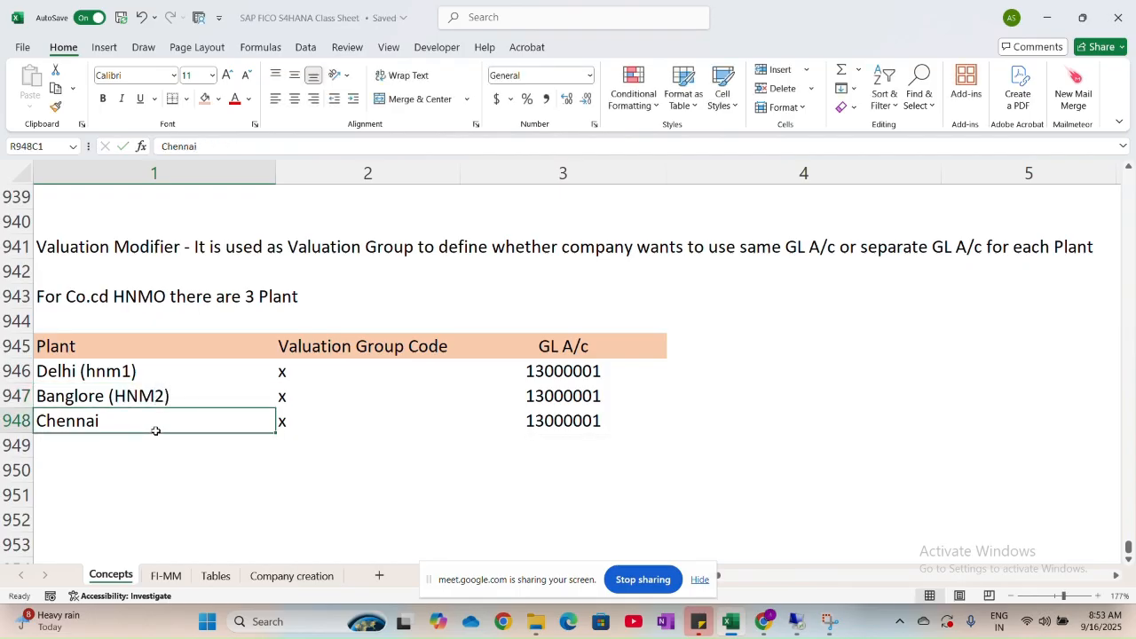
{"action": "double_click", "coordinate": [157, 424]}
{"action": "type", "text": "(HNM3"}
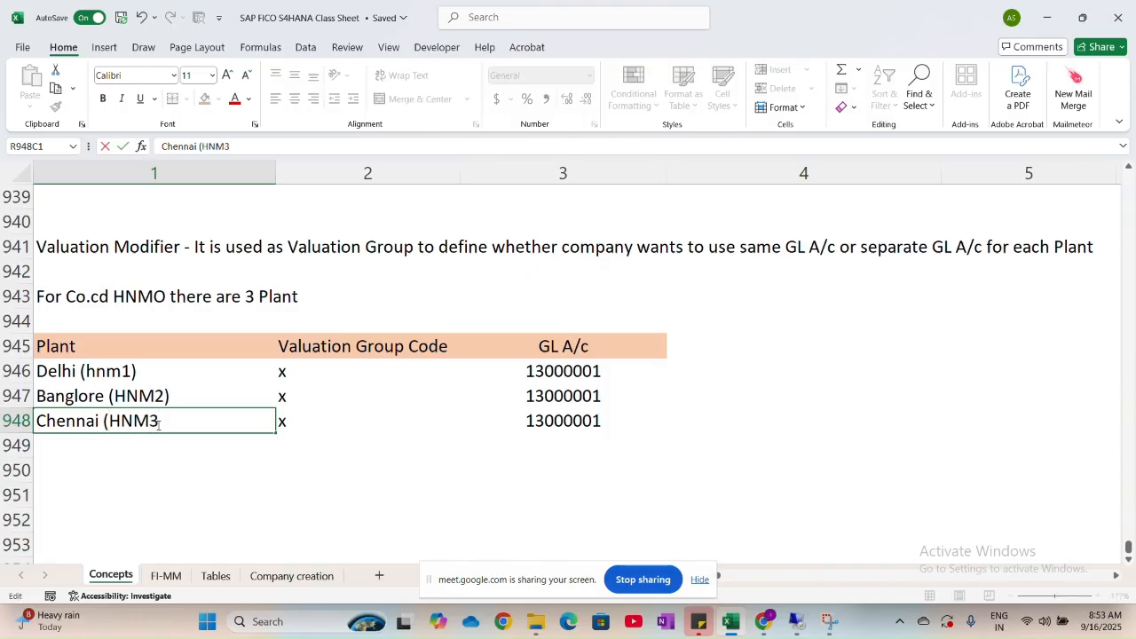
{"action": "type", "text": ")"}
Change Delhi's plant code in row 946 to uppercase so the entry reads Delhi (HNM1).
{"action": "double_click", "coordinate": [107, 374]}
{"action": "key", "text": "BackSpace"}
{"action": "key", "text": "BackSpace"}
{"action": "key", "text": "BackSpace"}
{"action": "type", "text": "HNM"}
{"action": "left_click", "coordinate": [167, 495]}
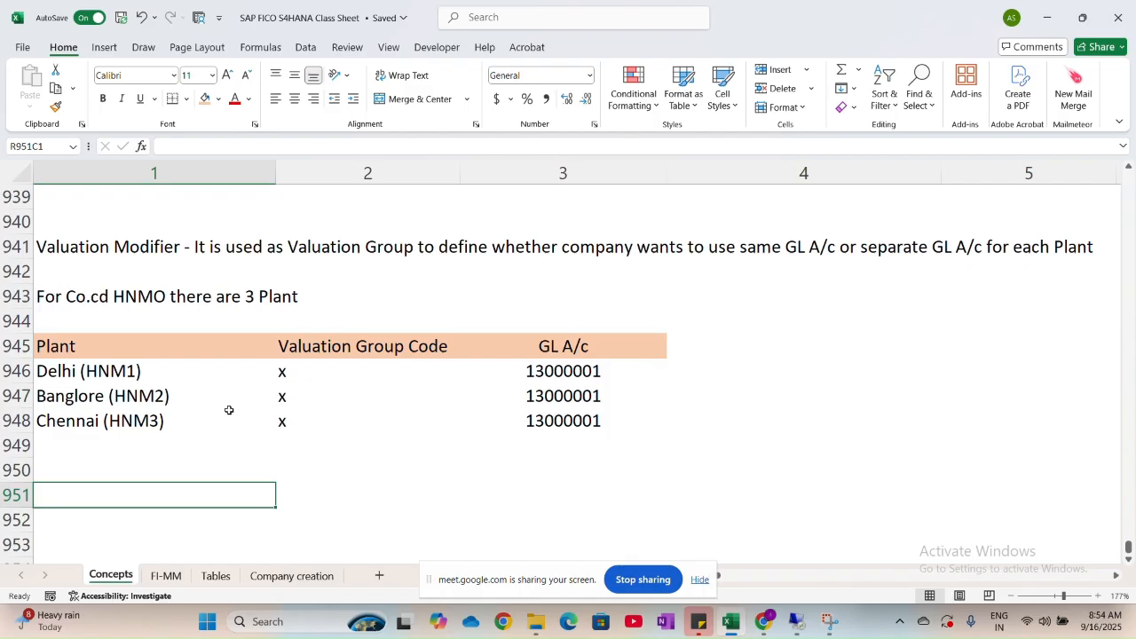
Compare the Valuation Group Codes and GL accounts in rows 946-948 with the valuation modifier and account assigned to BSX in SAP.
{"action": "left_click", "coordinate": [299, 402]}
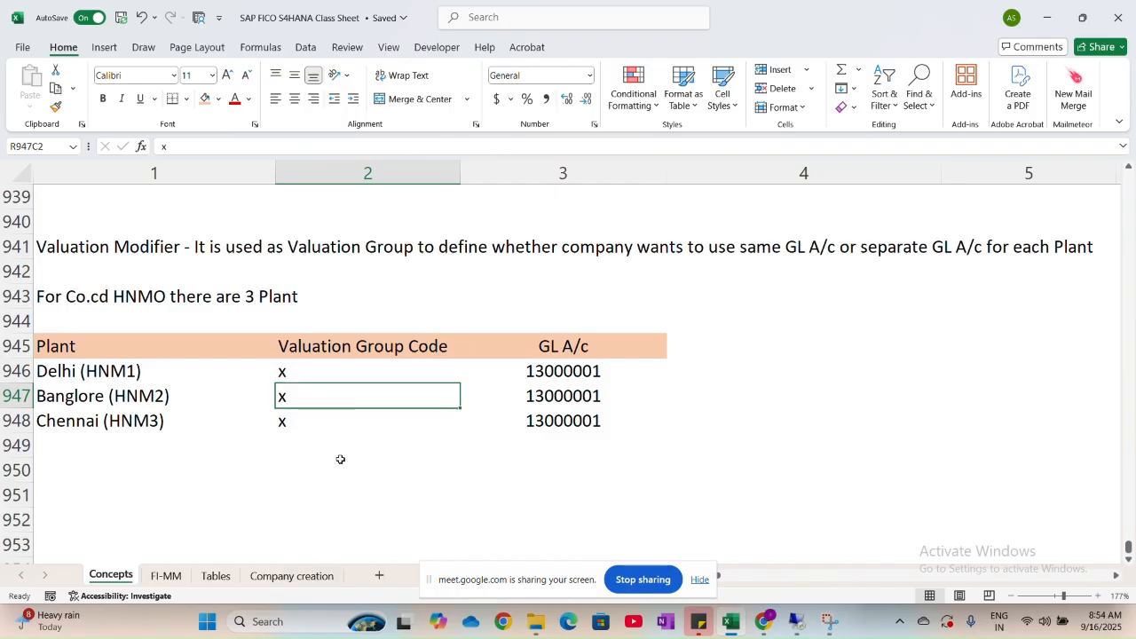
{"action": "left_click", "coordinate": [577, 371]}
{"action": "left_click_drag", "start_coordinate": [578, 371], "coordinate": [589, 422]}
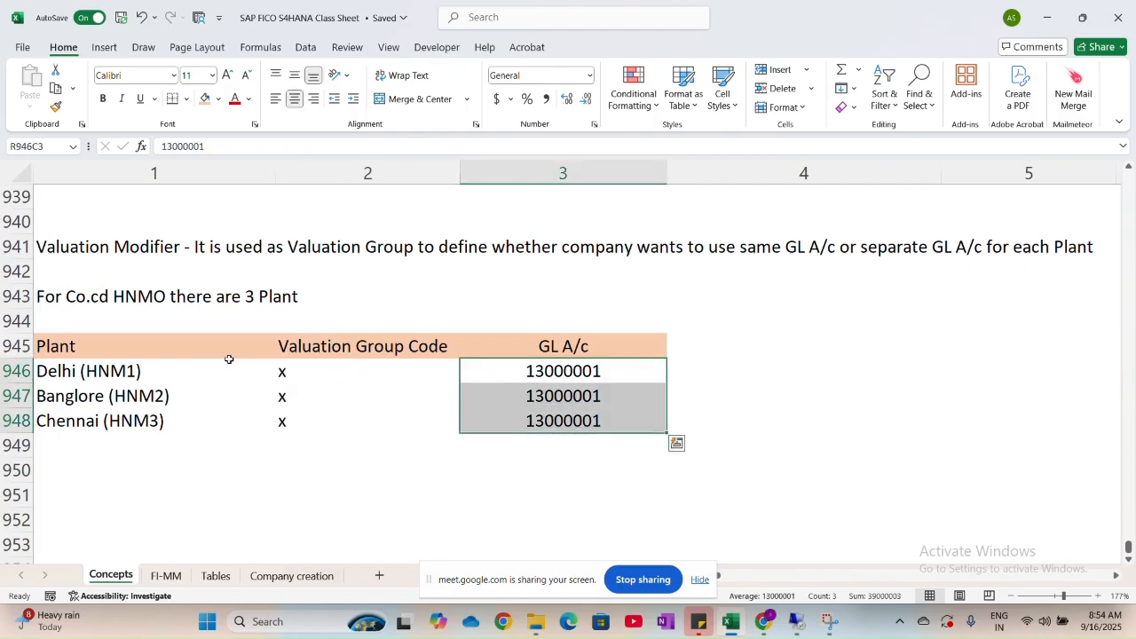
{"action": "key", "text": "alt+Tab"}
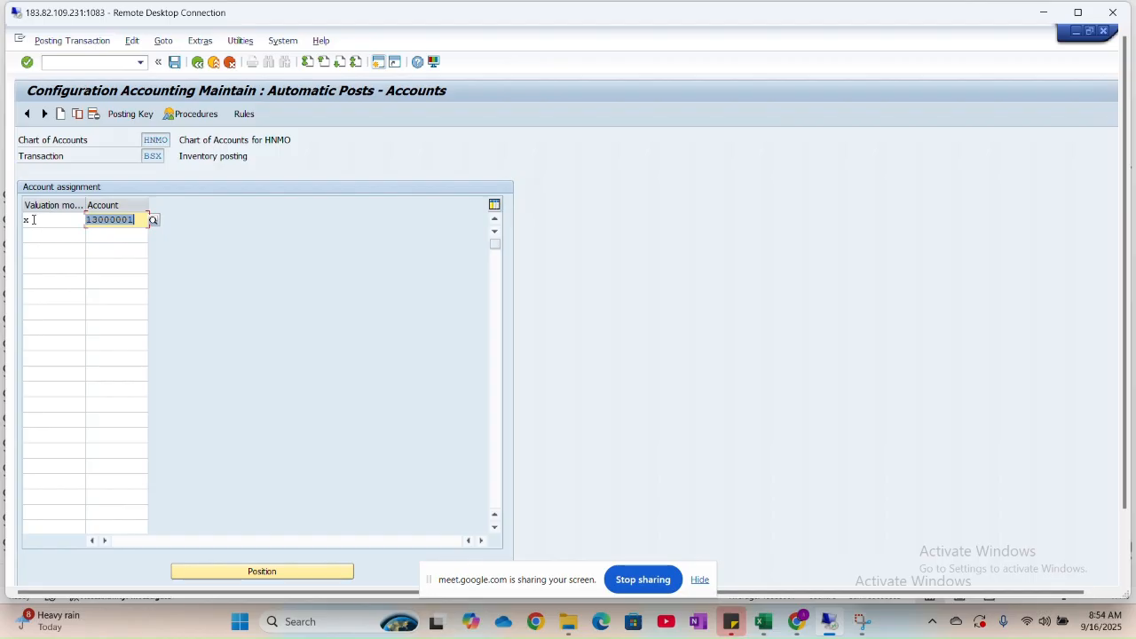
{"action": "left_click", "coordinate": [135, 220]}
{"action": "key", "text": "F10"}
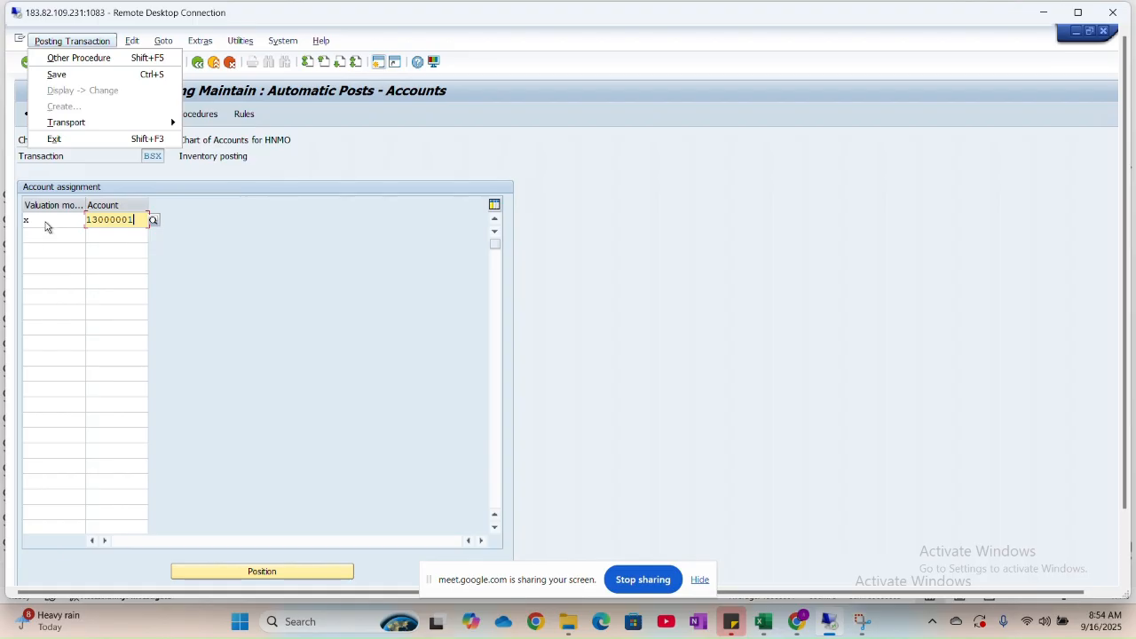
{"action": "left_click", "coordinate": [47, 229]}
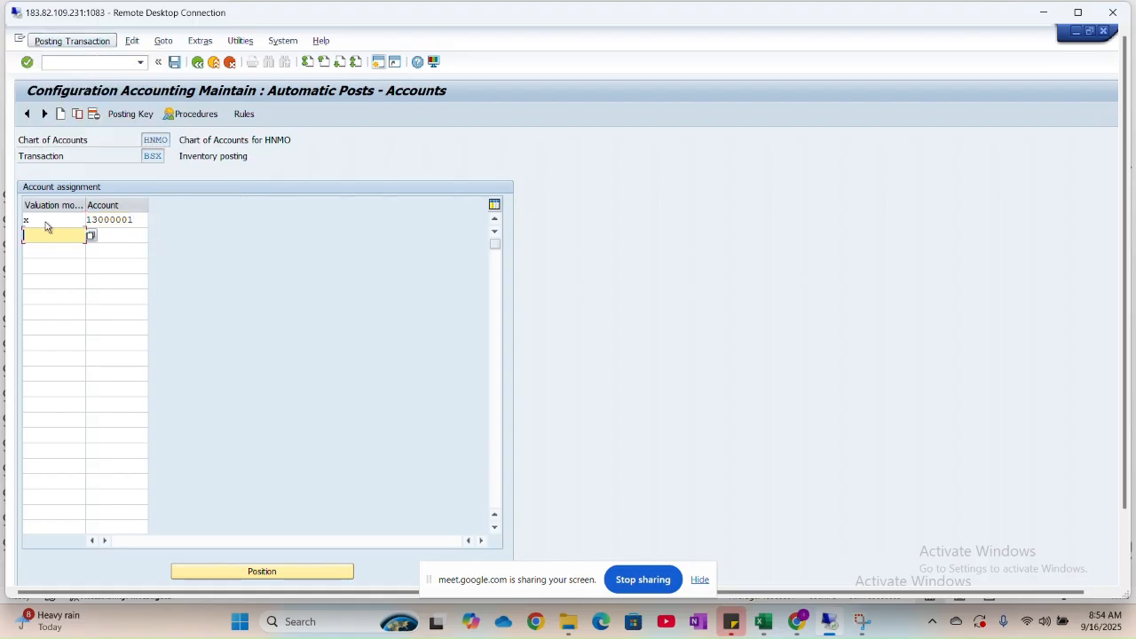
{"action": "left_click", "coordinate": [47, 221]}
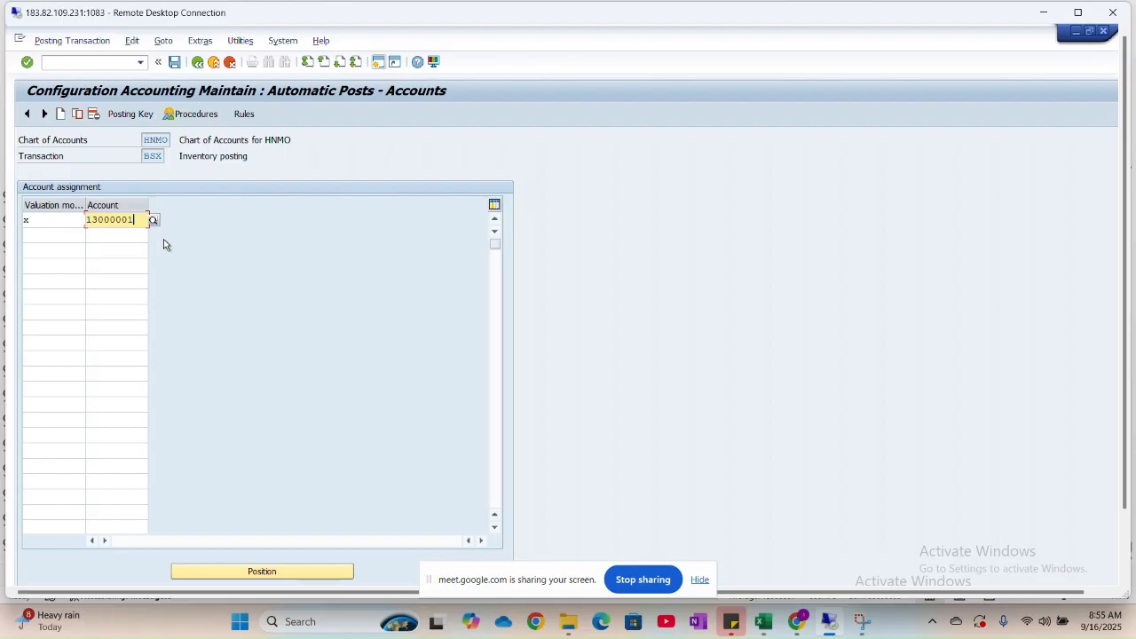
{"action": "key", "text": "alt+Tab"}
{"action": "left_click", "coordinate": [302, 379]}
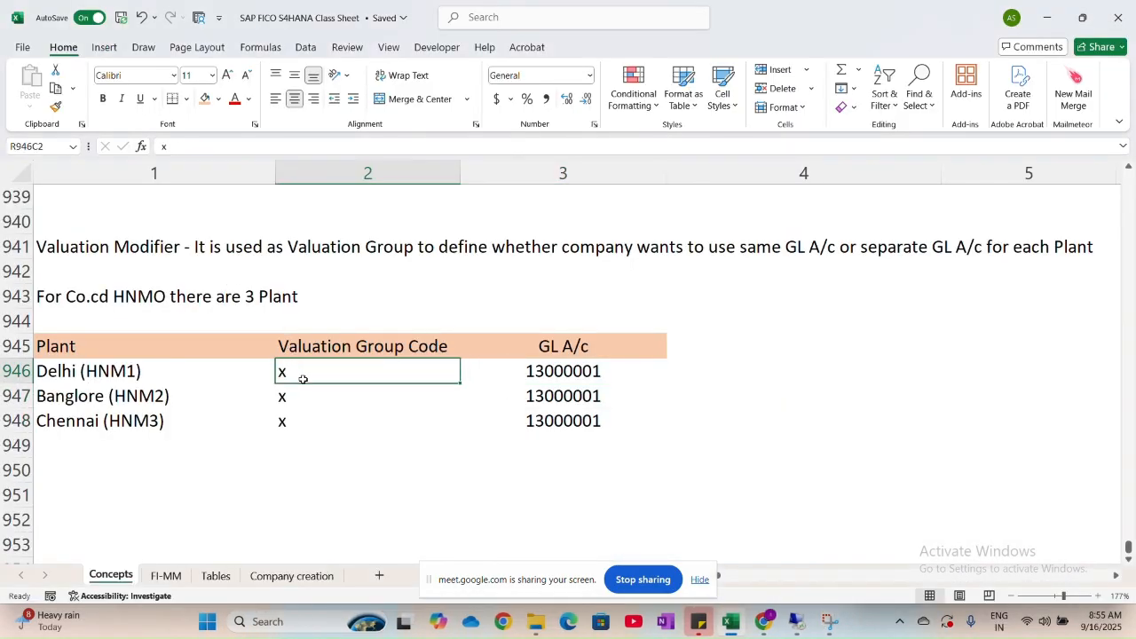
{"action": "left_click_drag", "start_coordinate": [303, 378], "coordinate": [304, 426]}
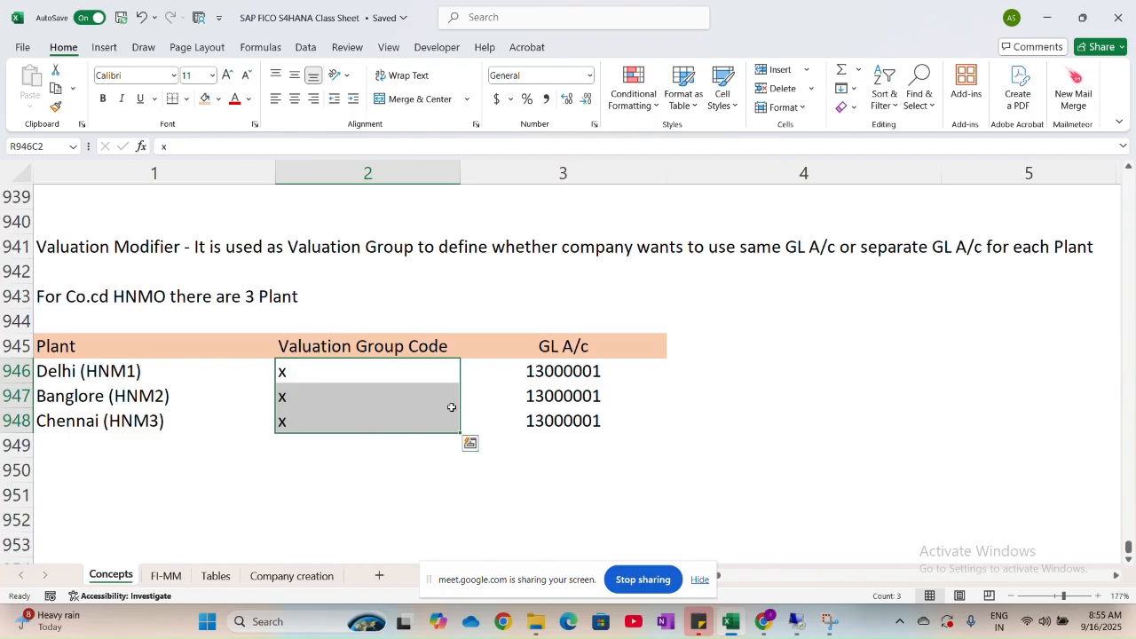
{"action": "left_click_drag", "start_coordinate": [549, 388], "coordinate": [550, 421]}
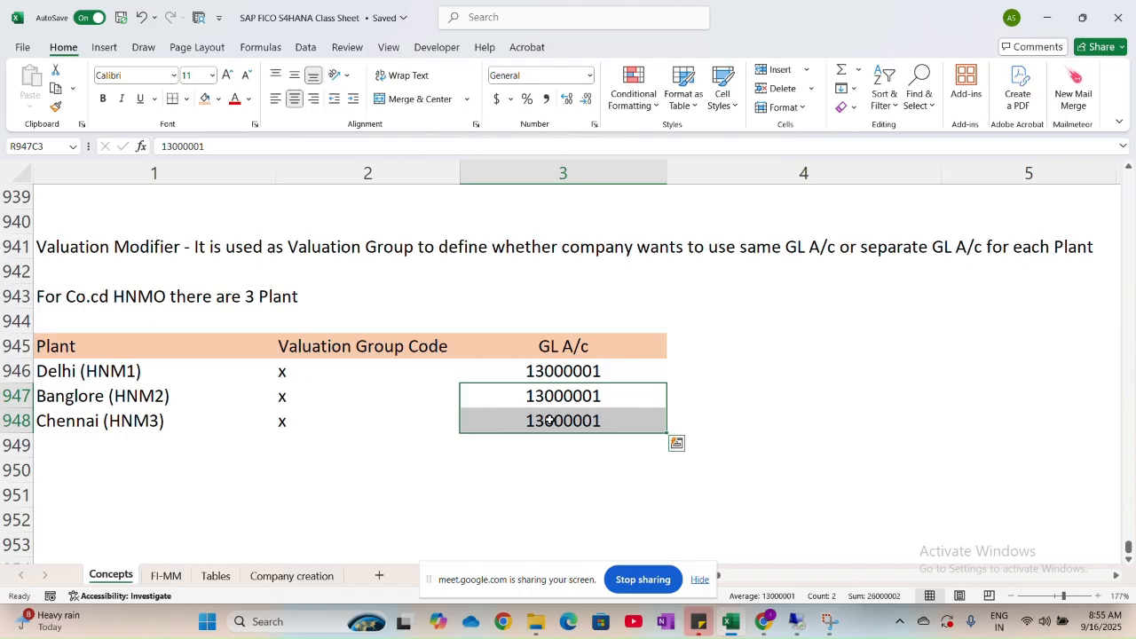
{"action": "scroll", "coordinate": [549, 421], "scroll_direction": "down", "scroll_amount": 1}
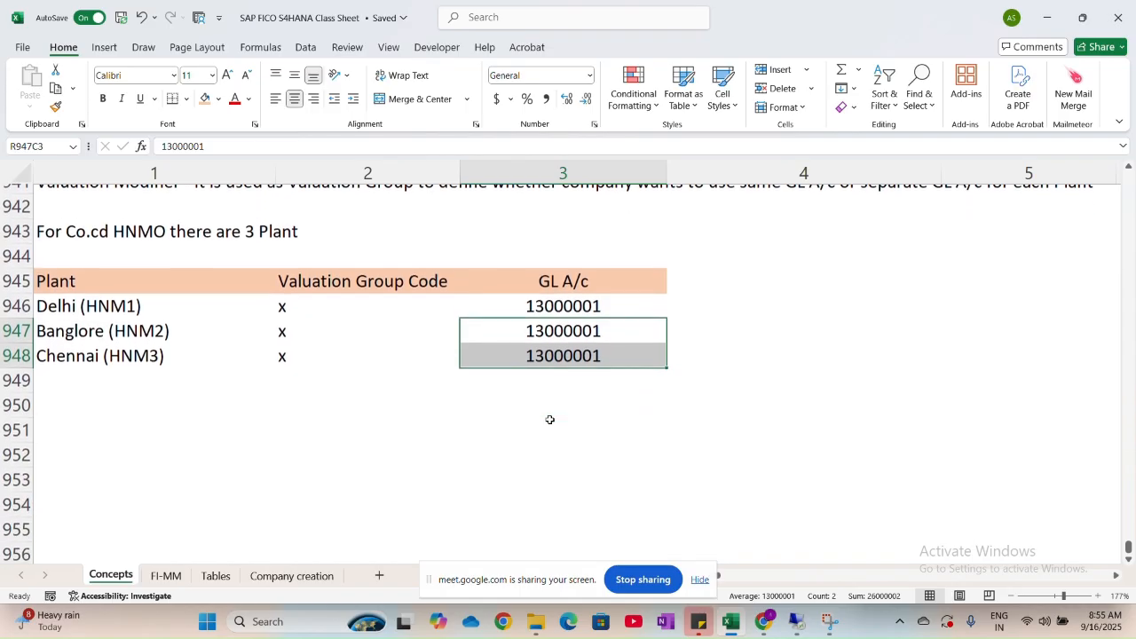
{"action": "scroll", "coordinate": [550, 414], "scroll_direction": "up", "scroll_amount": 1}
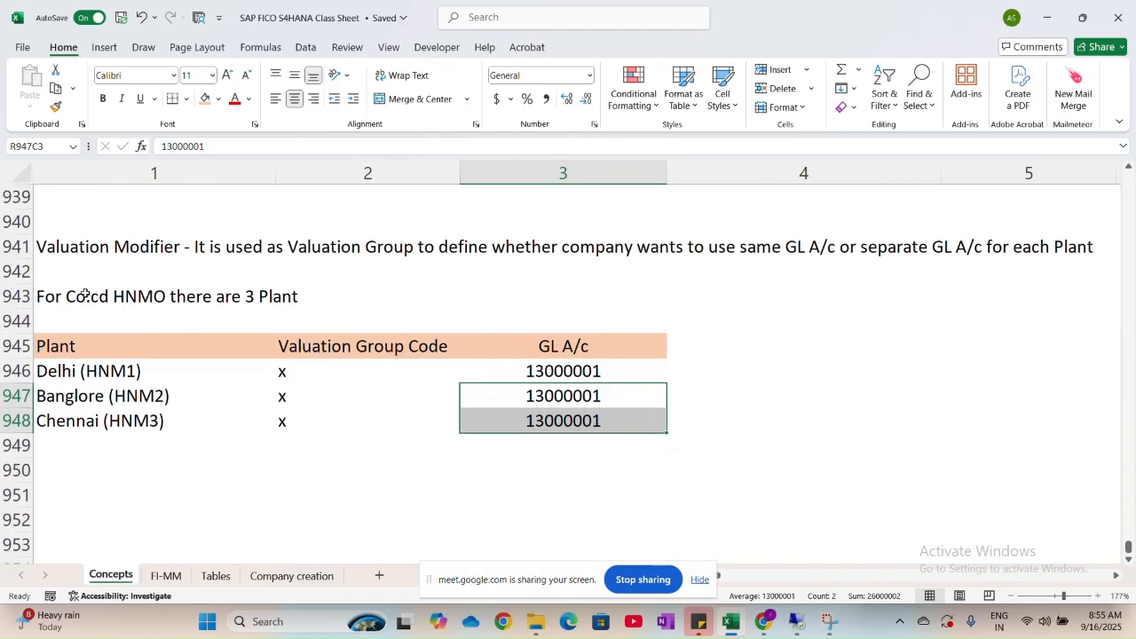
Copy the HNMO plant note and its table from rows 943-948 to a second block starting at row 951, column 1.
{"action": "left_click_drag", "start_coordinate": [57, 290], "coordinate": [527, 420]}
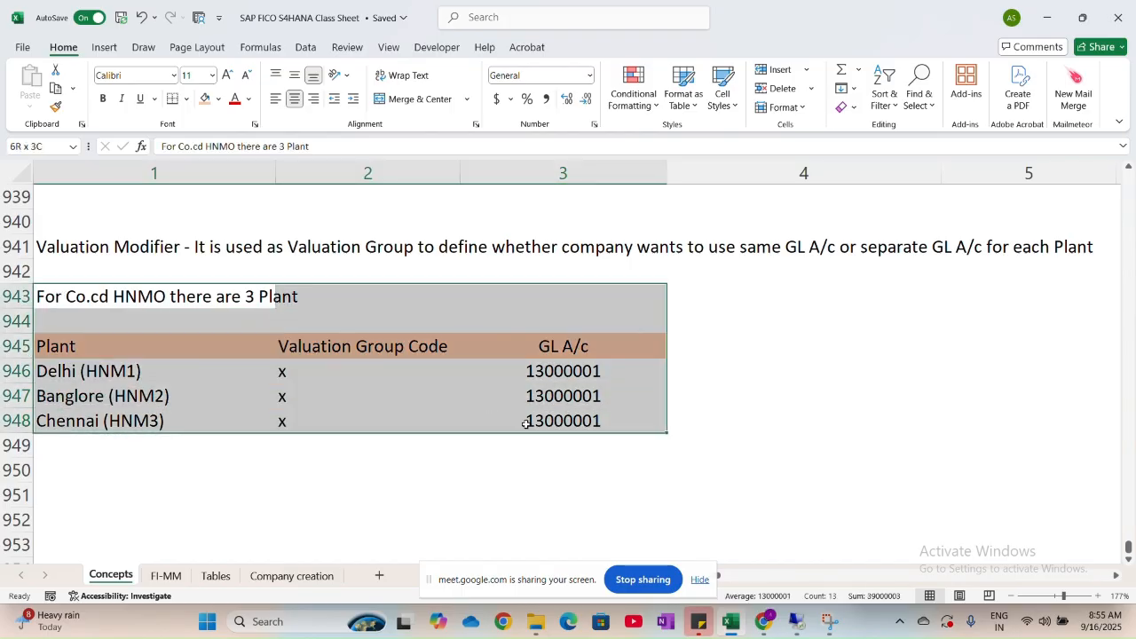
{"action": "key", "text": "ctrl+c"}
{"action": "scroll", "coordinate": [209, 456], "scroll_direction": "down", "scroll_amount": 3}
{"action": "left_click", "coordinate": [54, 275]}
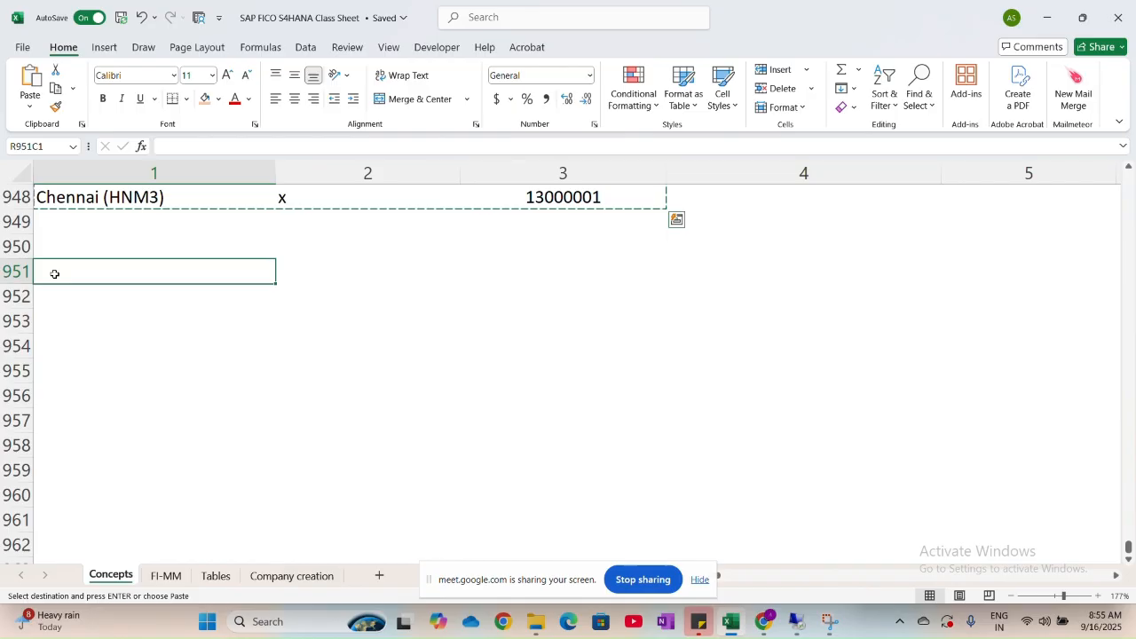
{"action": "key", "text": "ctrl+v"}
Clear the Valuation Group Codes and GL accounts of the copied table in rows 954-956, columns 2 and 3.
{"action": "left_click_drag", "start_coordinate": [335, 349], "coordinate": [559, 397]}
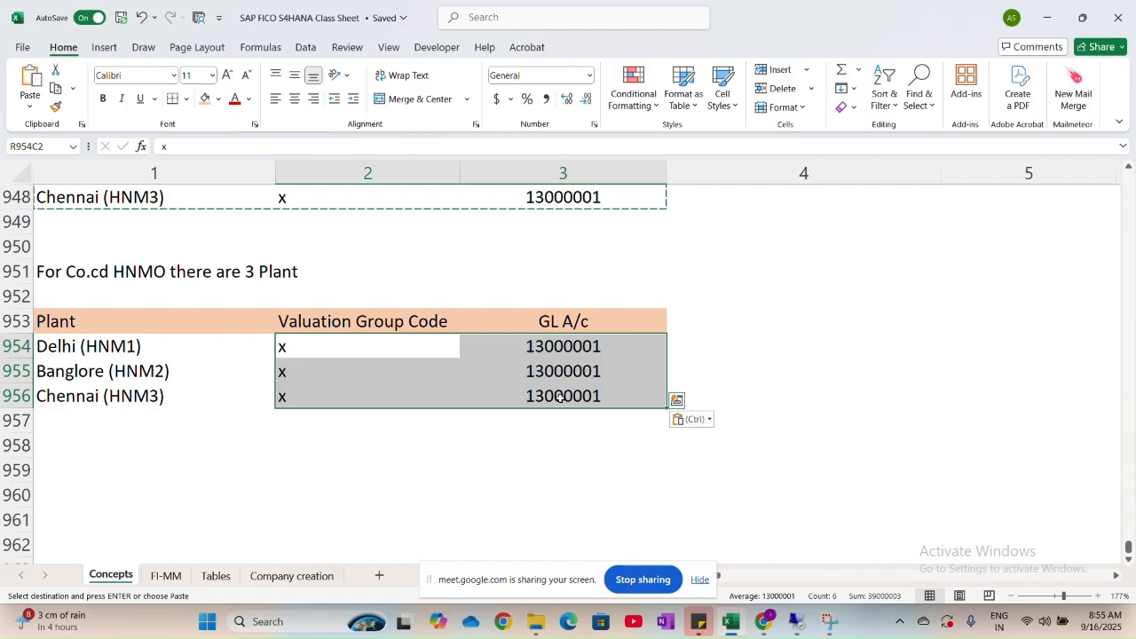
{"action": "key", "text": "ctrl+z"}
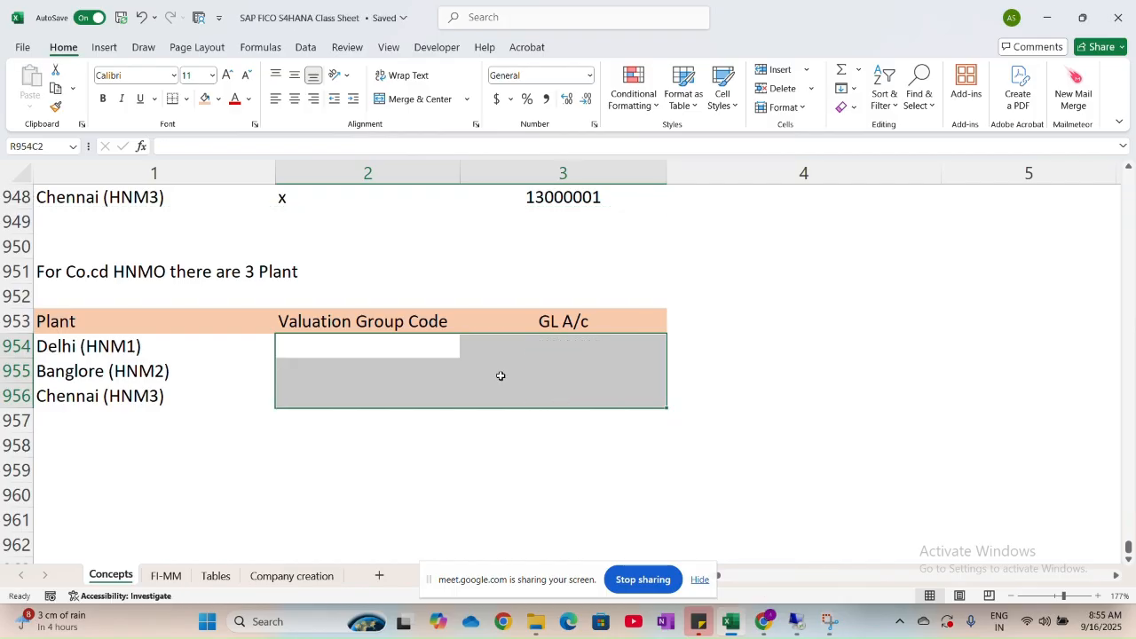
{"action": "left_click", "coordinate": [447, 364]}
Enter the Valuation Group Codes X for Delhi, Y for Banglore and Z for Chennai in rows 954-956, column 2.
{"action": "left_click", "coordinate": [369, 344]}
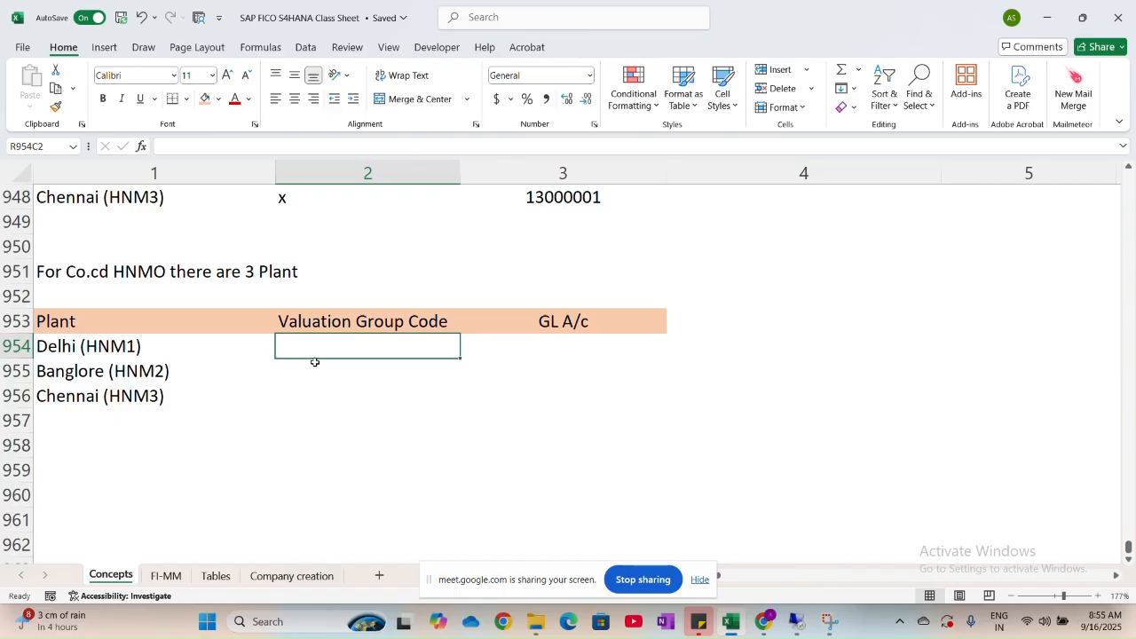
{"action": "type", "text": "X"}
{"action": "key", "text": "Return"}
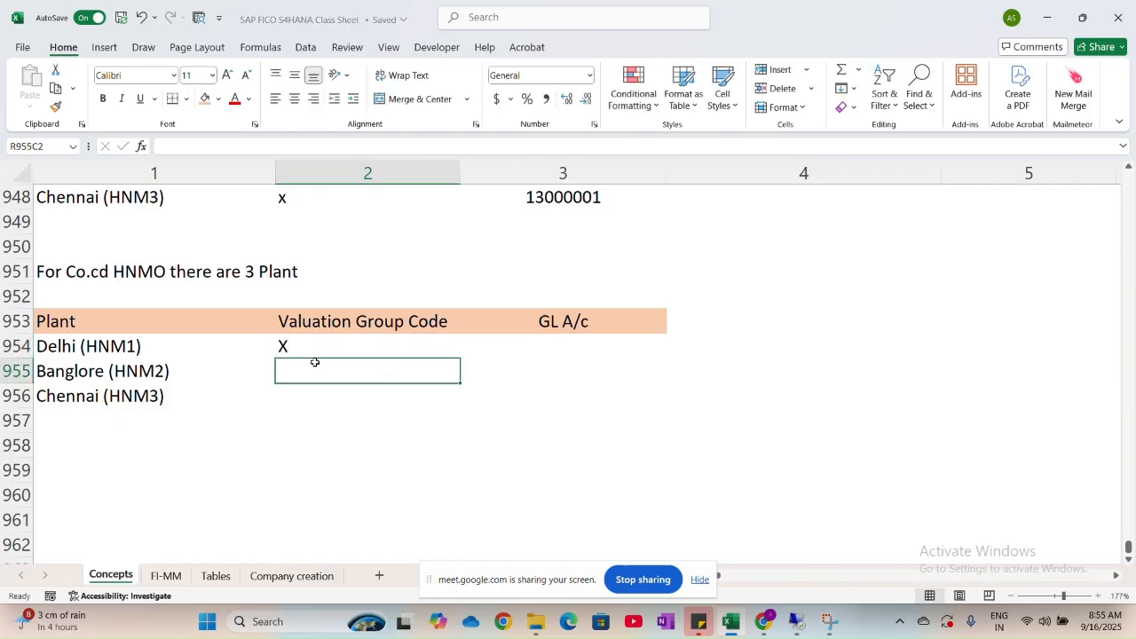
{"action": "type", "text": "Y"}
{"action": "key", "text": "Return"}
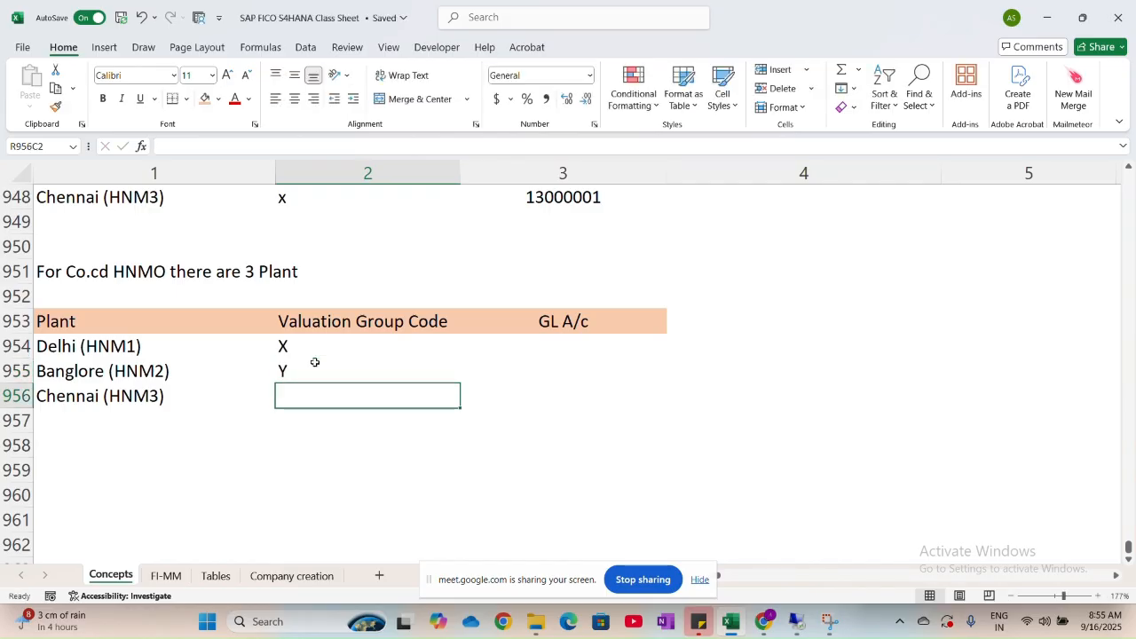
{"action": "type", "text": "Z"}
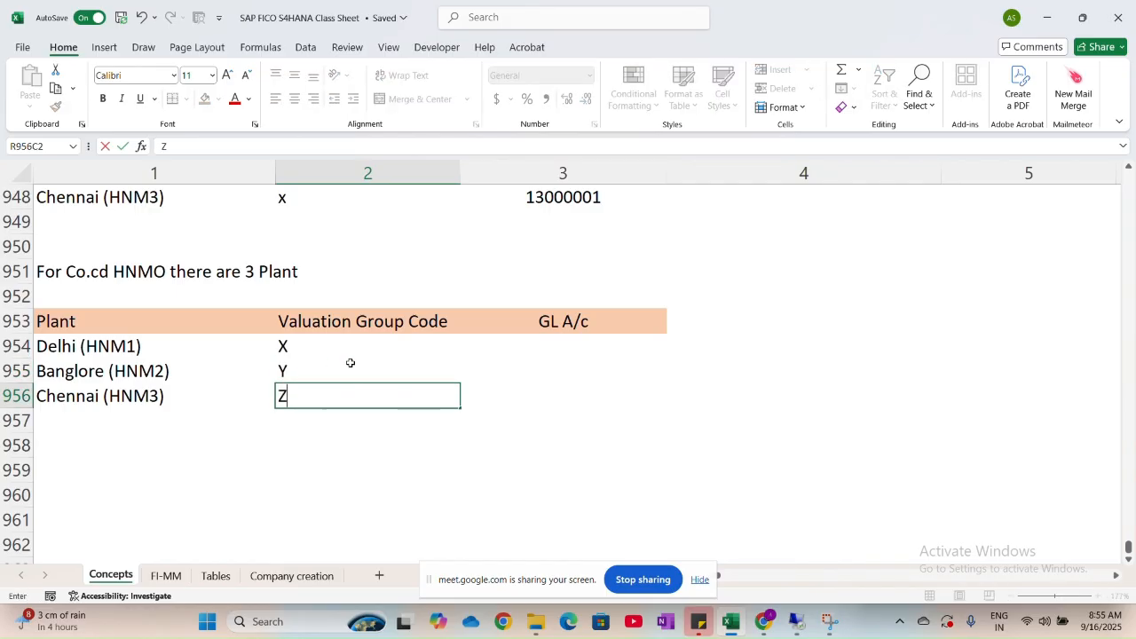
Enter the same GL account as in row 948 as the GL A/c for Delhi (HNM1) in row 954, column 3.
{"action": "left_click", "coordinate": [564, 352]}
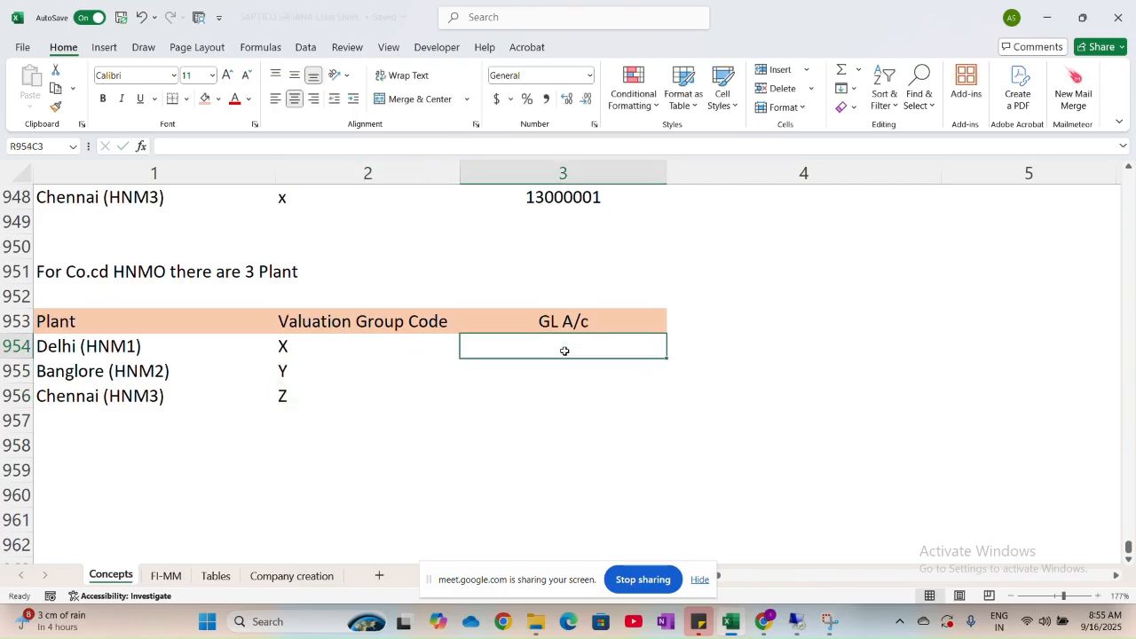
{"action": "type", "text": "130000"}
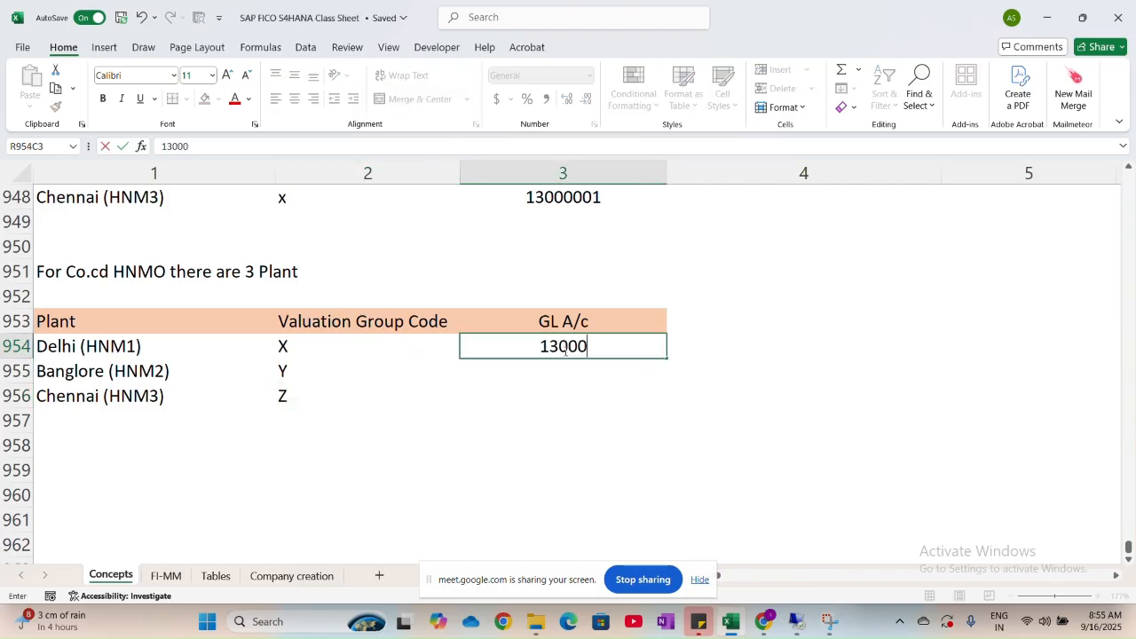
{"action": "type", "text": "001"}
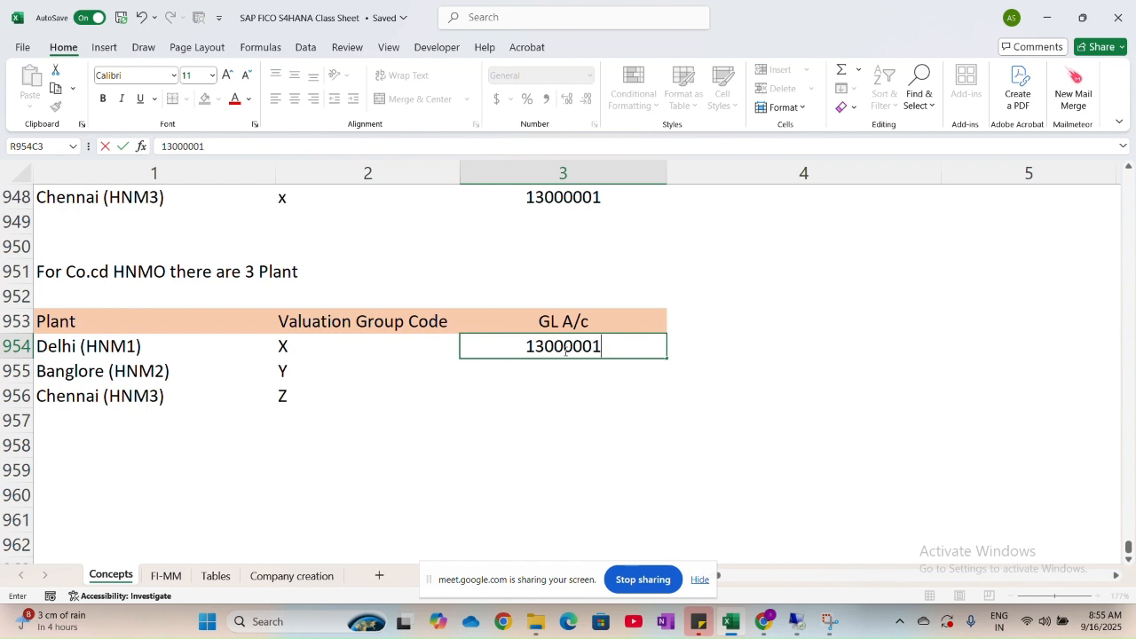
{"action": "key", "text": "Return"}
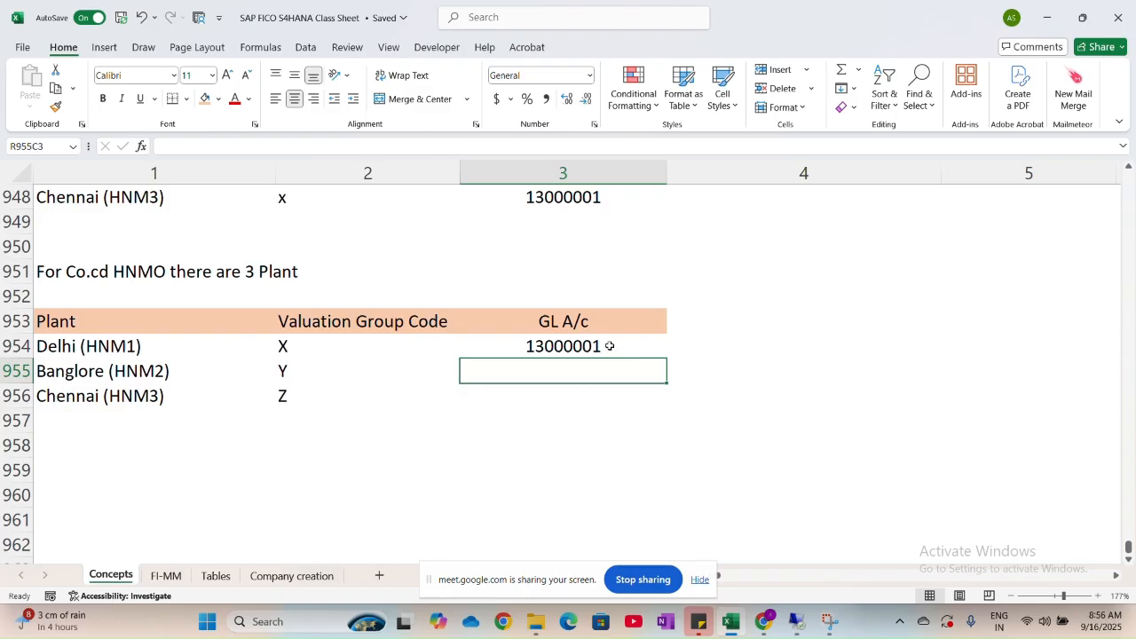
Switch to SAP and review the valuation modifier x and its assigned account for transaction BSX.
{"action": "key", "text": "alt+Tab"}
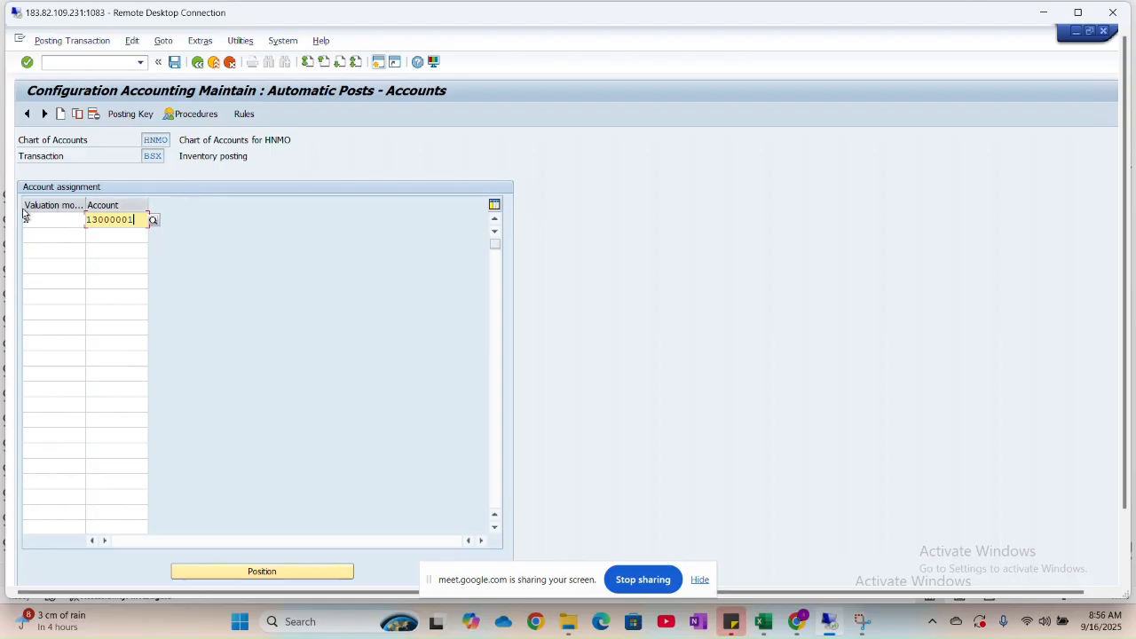
{"action": "left_click", "coordinate": [54, 221]}
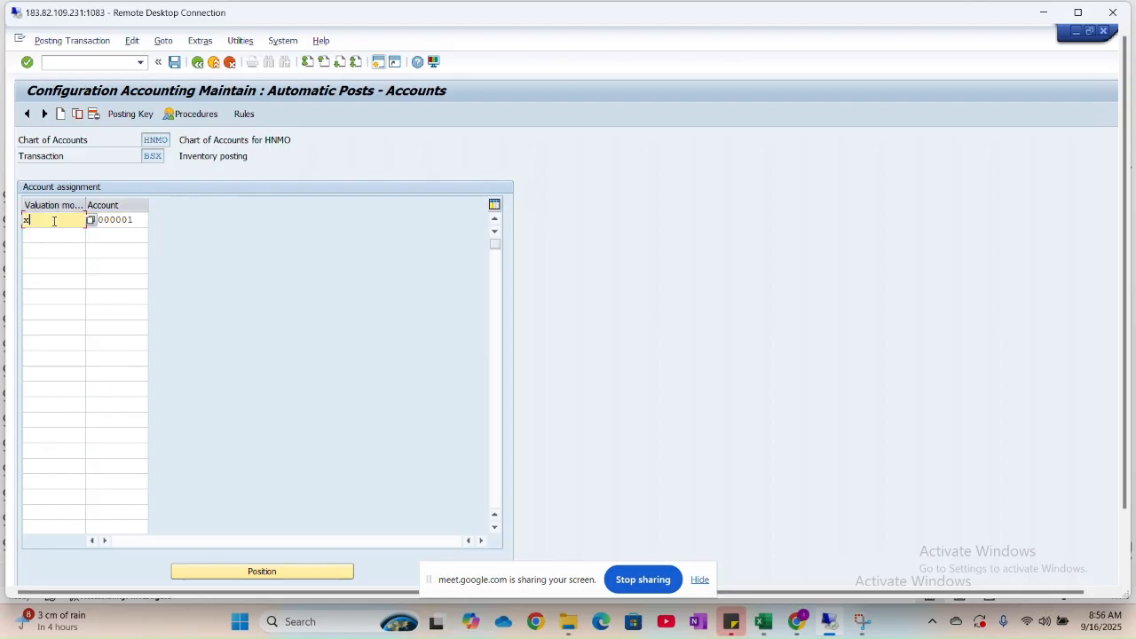
{"action": "left_click", "coordinate": [133, 220]}
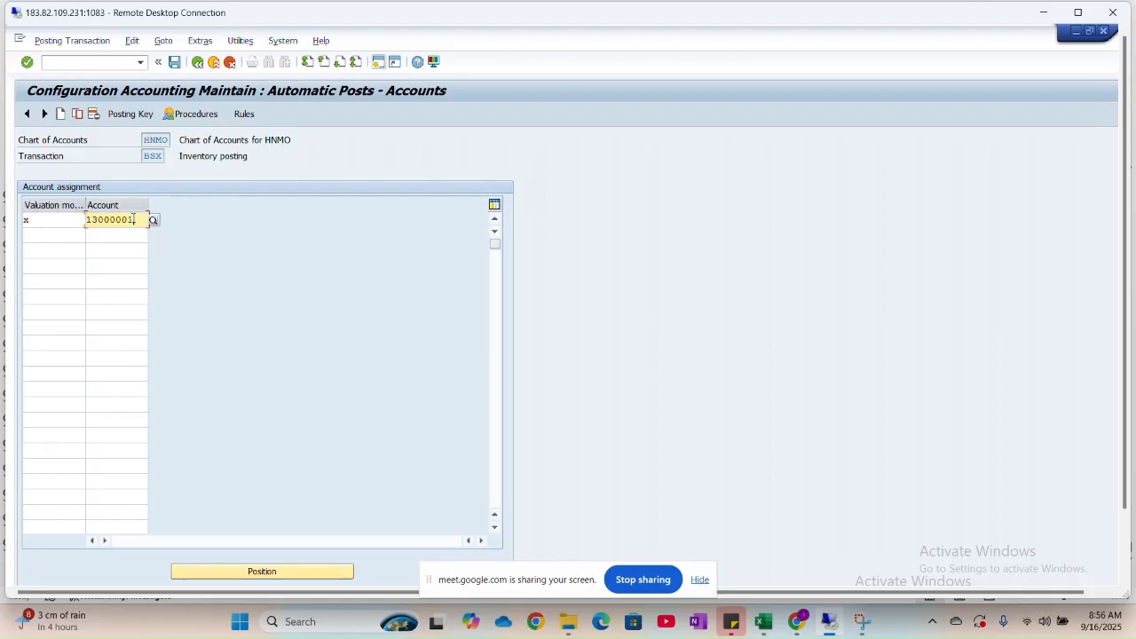
{"action": "left_click", "coordinate": [77, 219]}
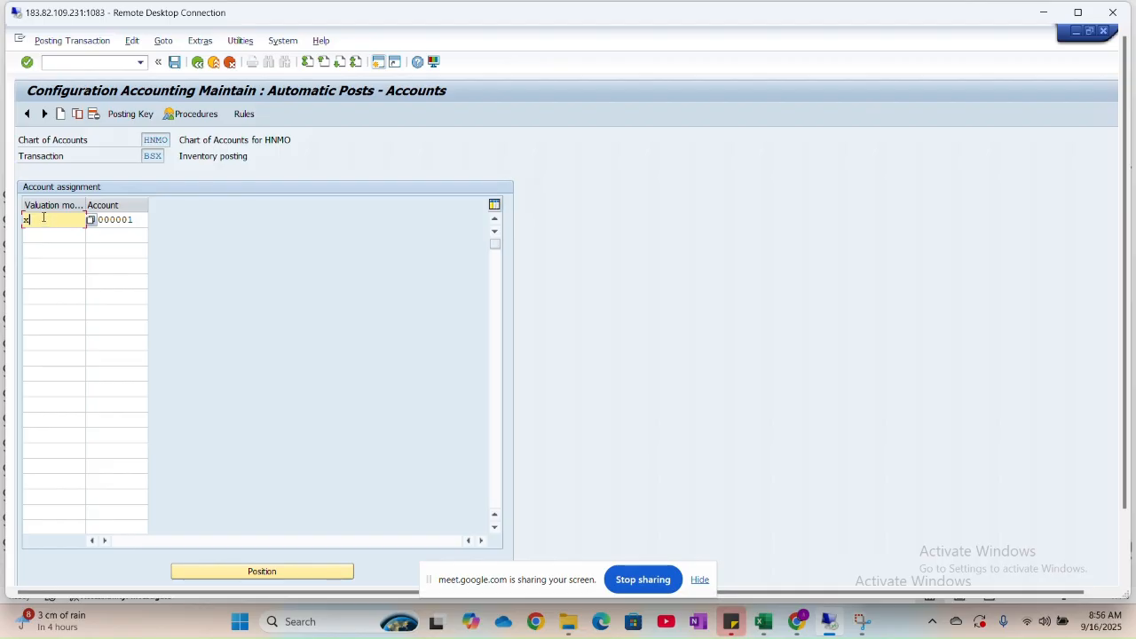
{"action": "left_click", "coordinate": [138, 220]}
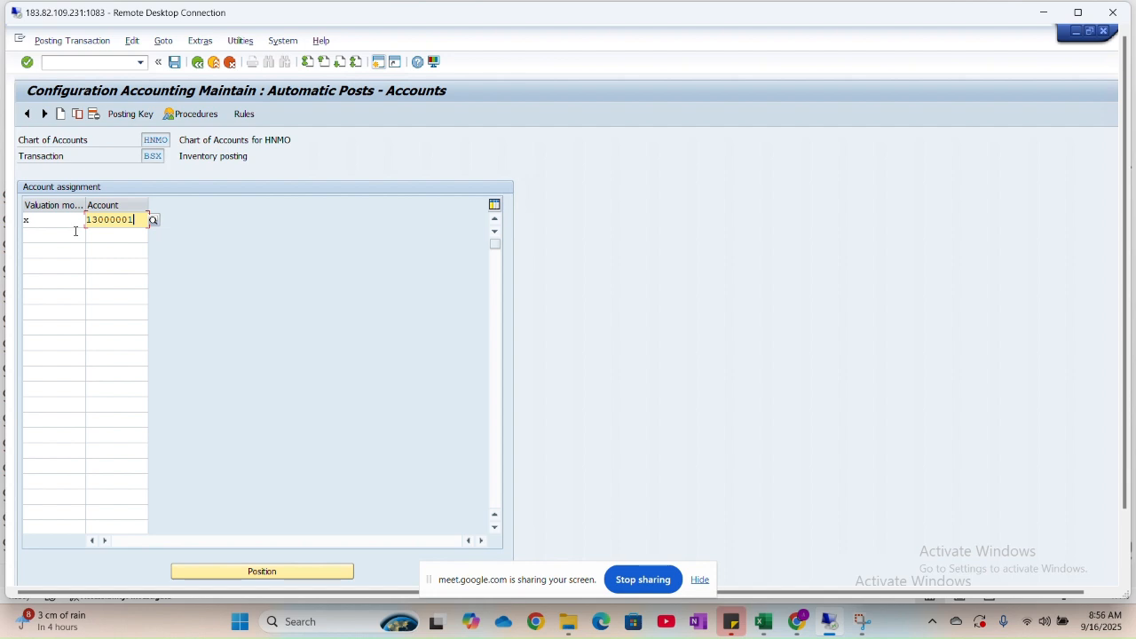
Switch to Excel and enter GL A/c 13000002 for Banglore (HNM2) and 13000003 for Chennai (HNM3) in rows 955-956, column 3.
{"action": "key", "text": "alt+Tab"}
{"action": "type", "text": "1300000"}
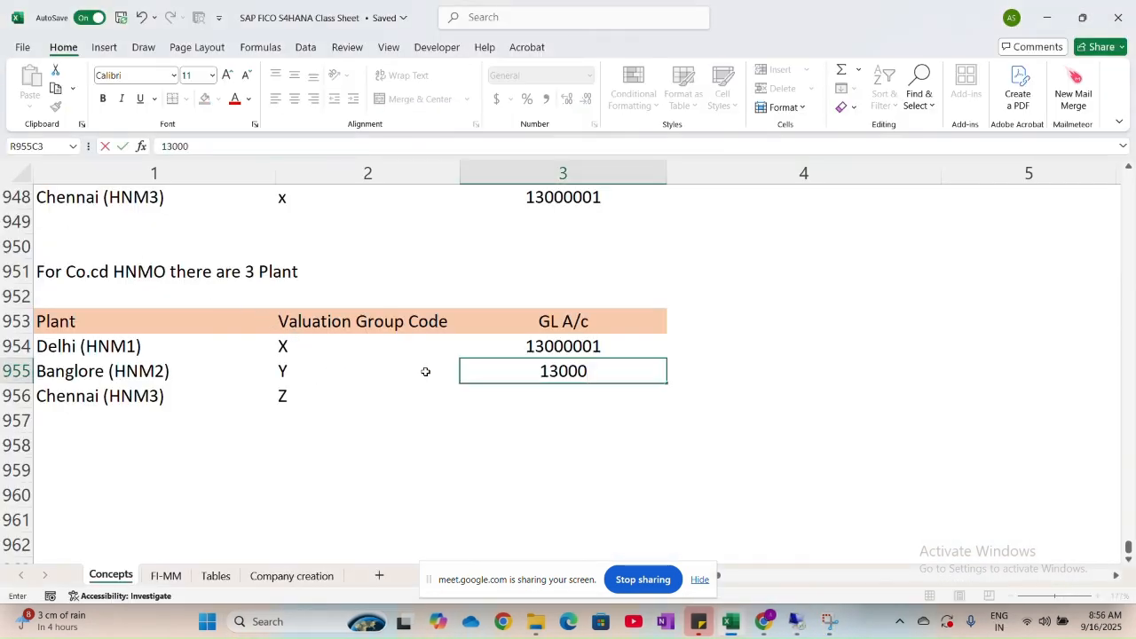
{"action": "type", "text": "02"}
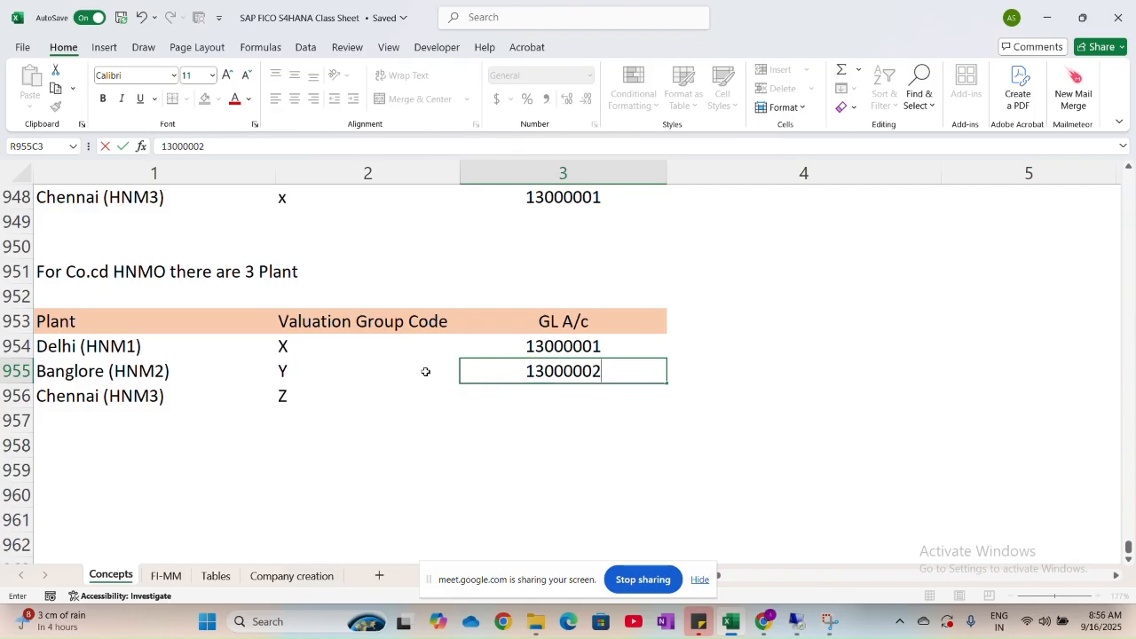
{"action": "key", "text": "Return"}
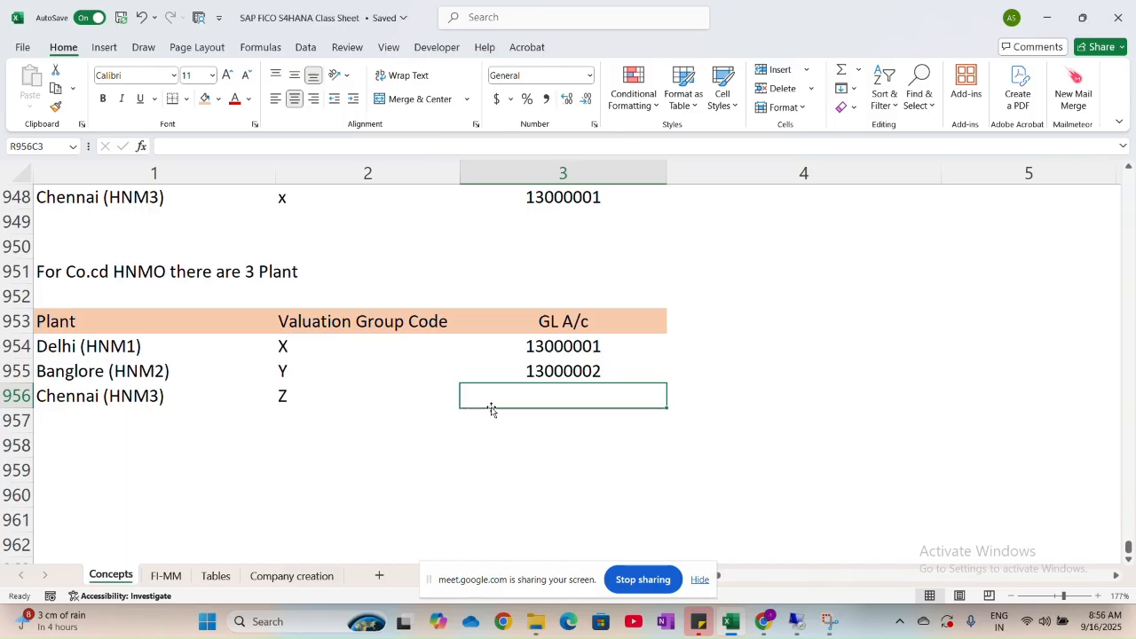
{"action": "type", "text": "13"}
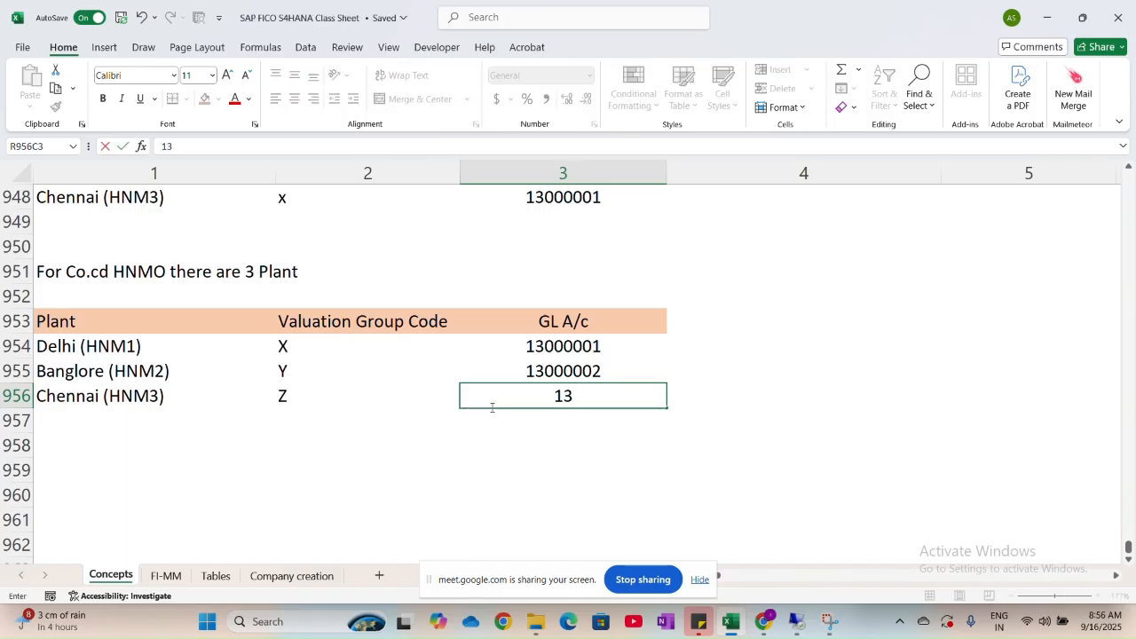
{"action": "type", "text": "000003"}
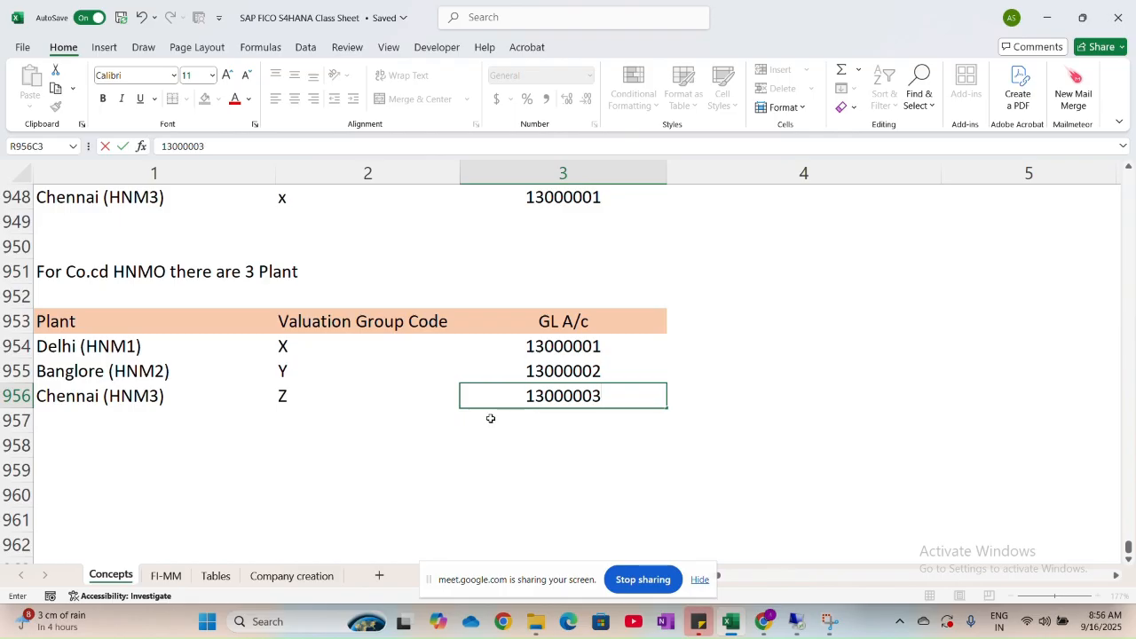
{"action": "key", "text": "Return"}
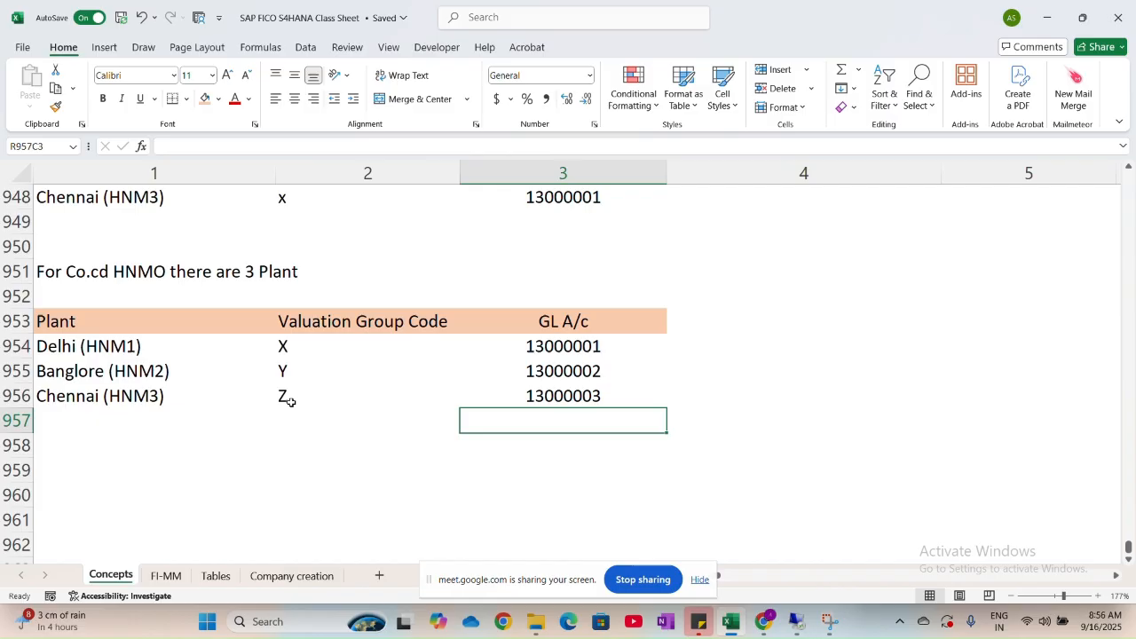
Switch to SAP and add BSX valuation modifiers Y with account 13000002 and Z with account 13000003.
{"action": "key", "text": "alt+Tab"}
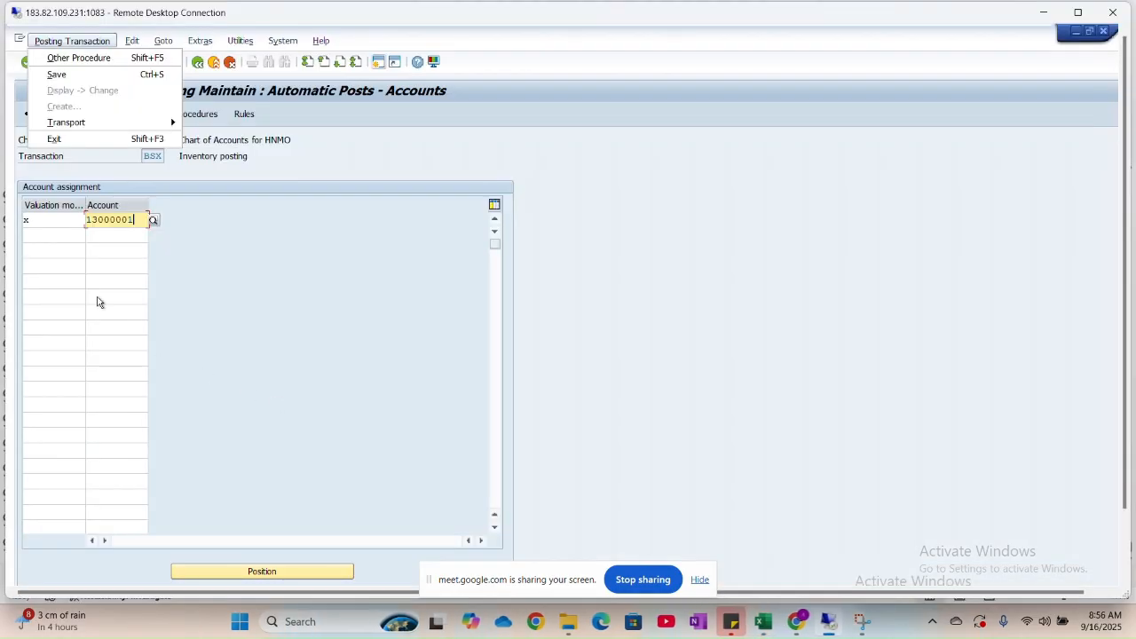
{"action": "left_click", "coordinate": [39, 233]}
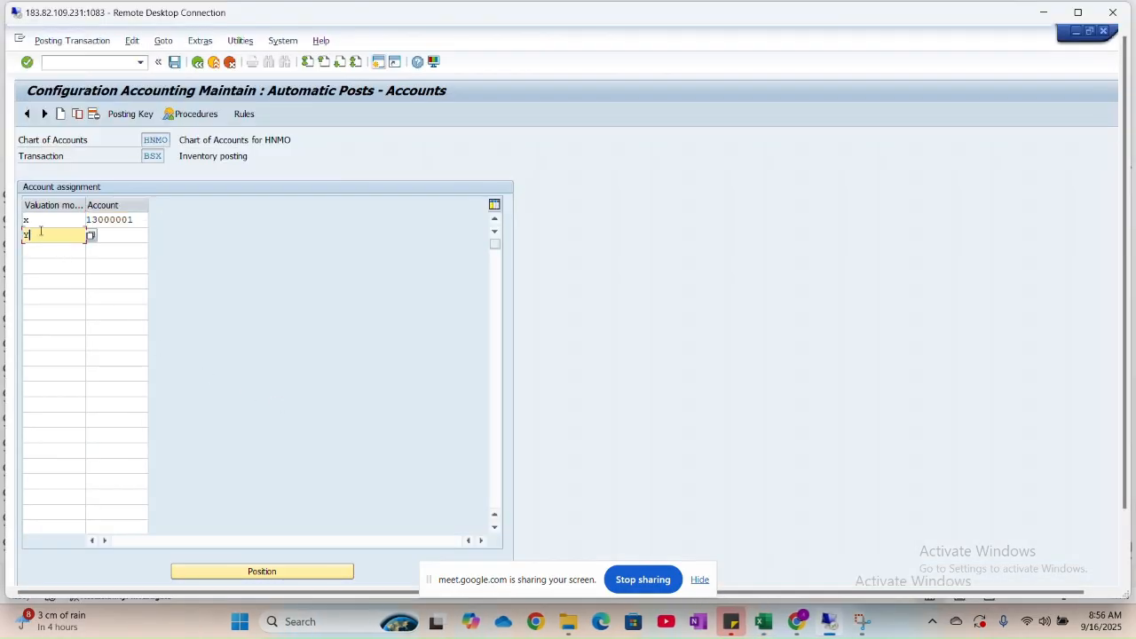
{"action": "type", "text": "Y"}
{"action": "left_click", "coordinate": [110, 233]}
{"action": "type", "text": "13000002"}
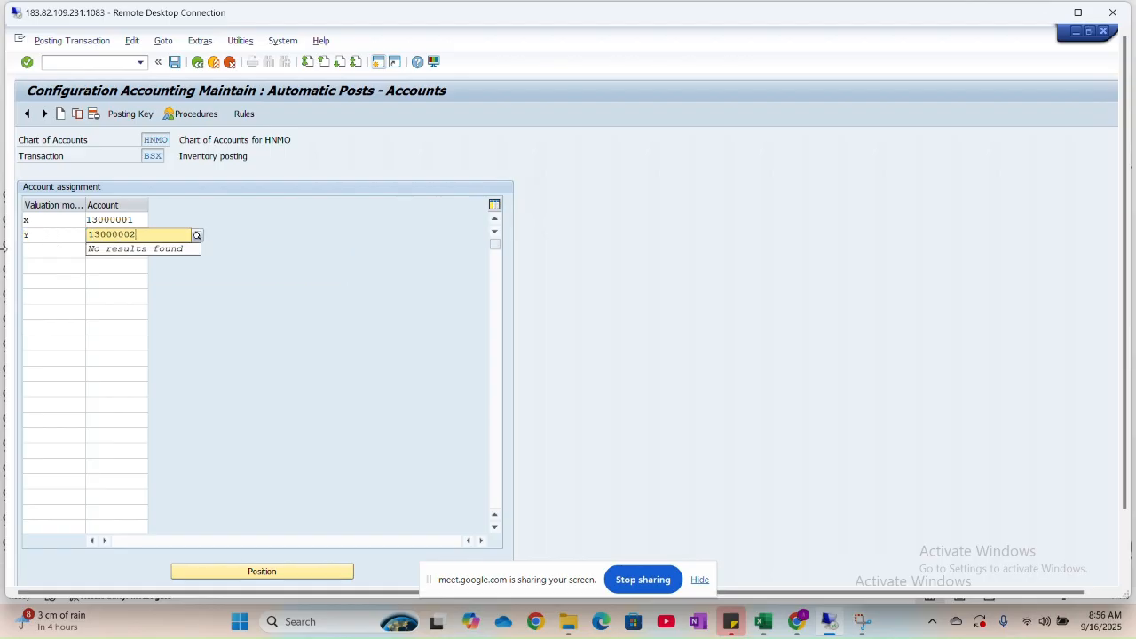
{"action": "left_click", "coordinate": [44, 249]}
{"action": "type", "text": "Z"}
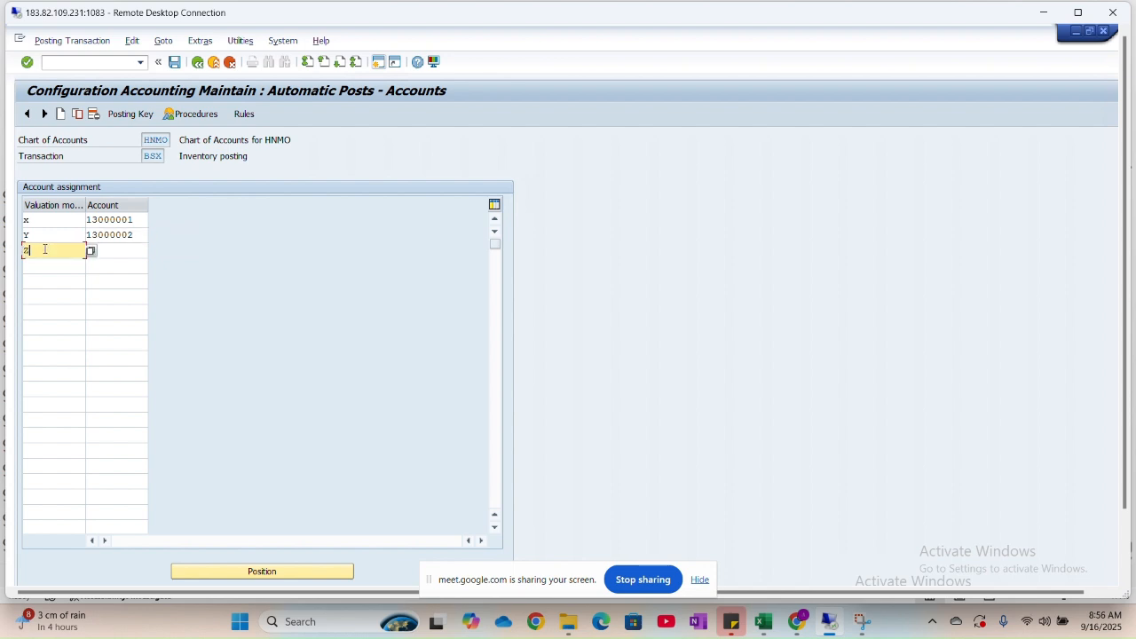
{"action": "left_click", "coordinate": [119, 249]}
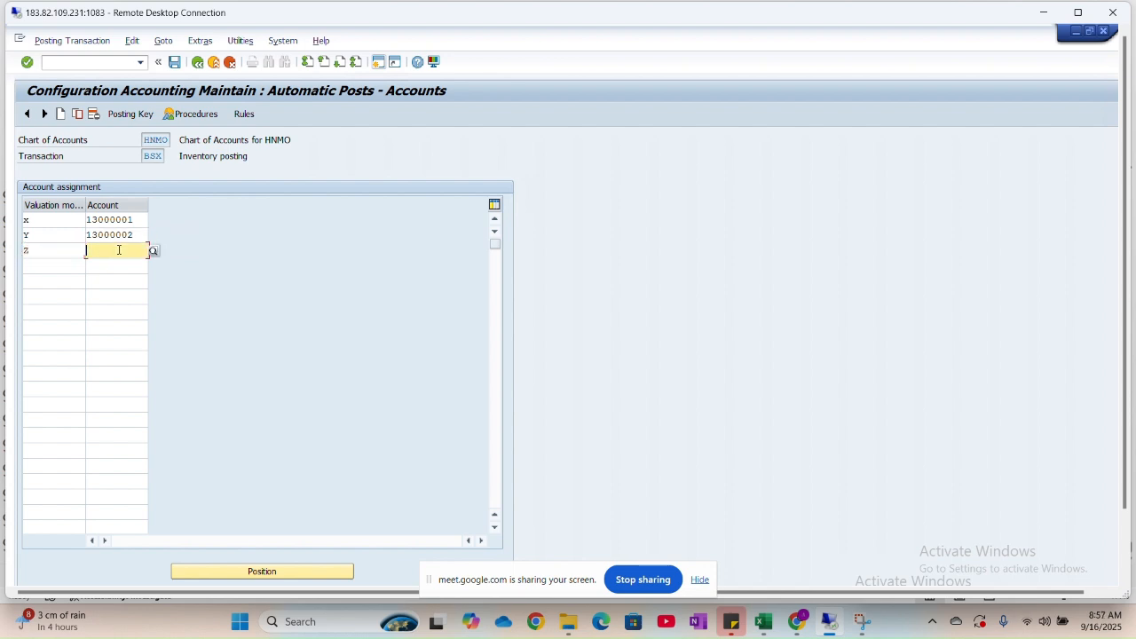
{"action": "type", "text": "13000003"}
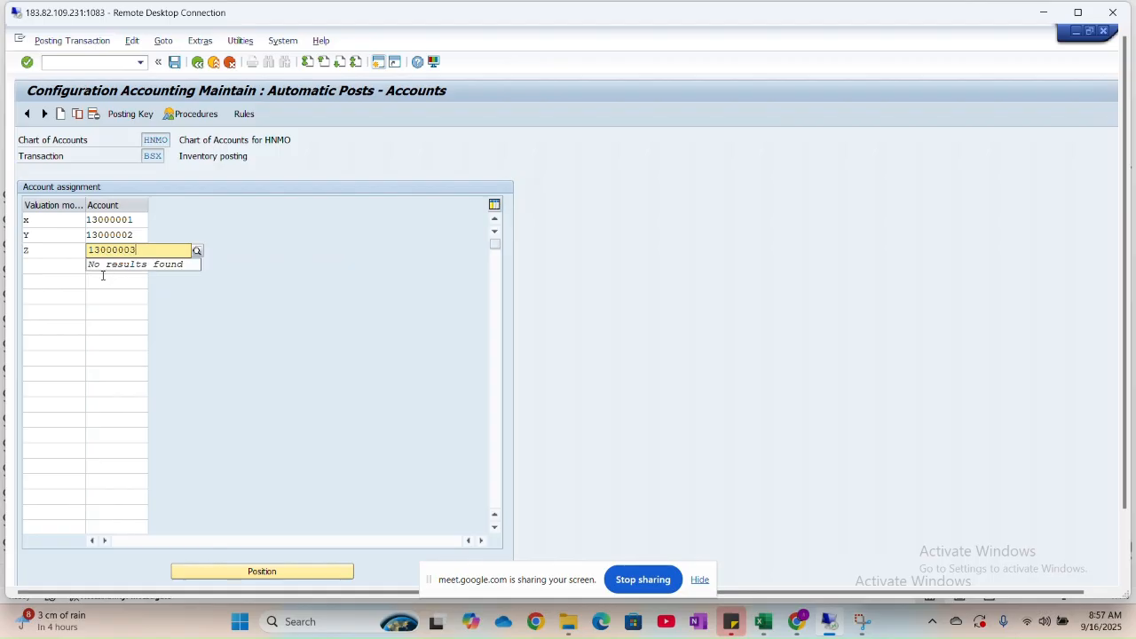
Delete the Y and Z rows from the BSX account assignment.
{"action": "left_click", "coordinate": [100, 278]}
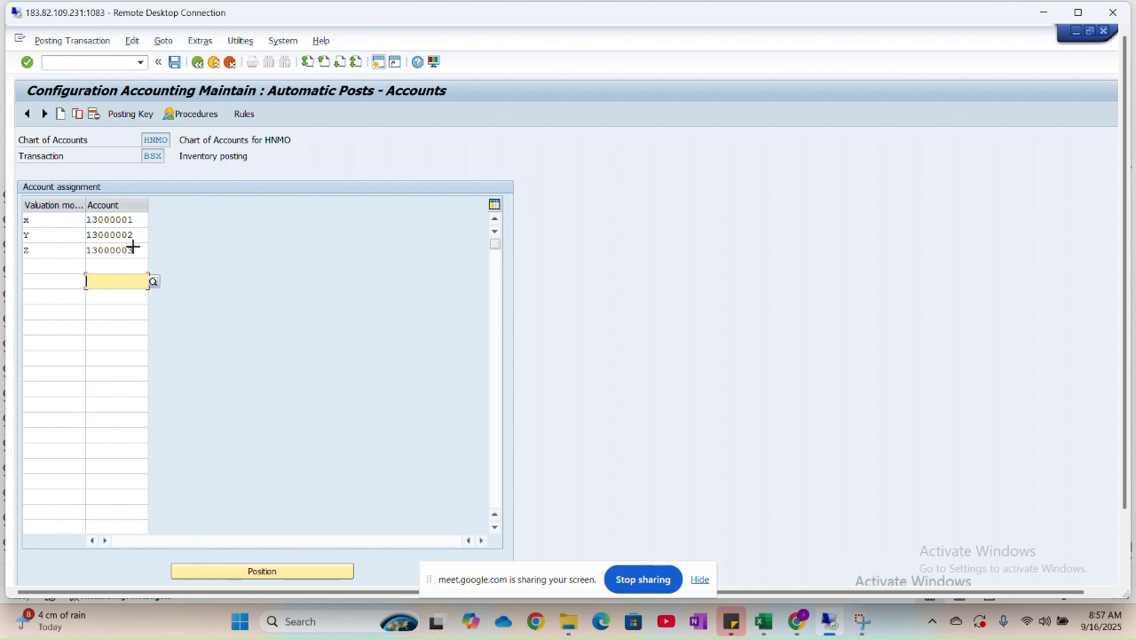
{"action": "left_click_drag", "start_coordinate": [134, 249], "coordinate": [48, 235]}
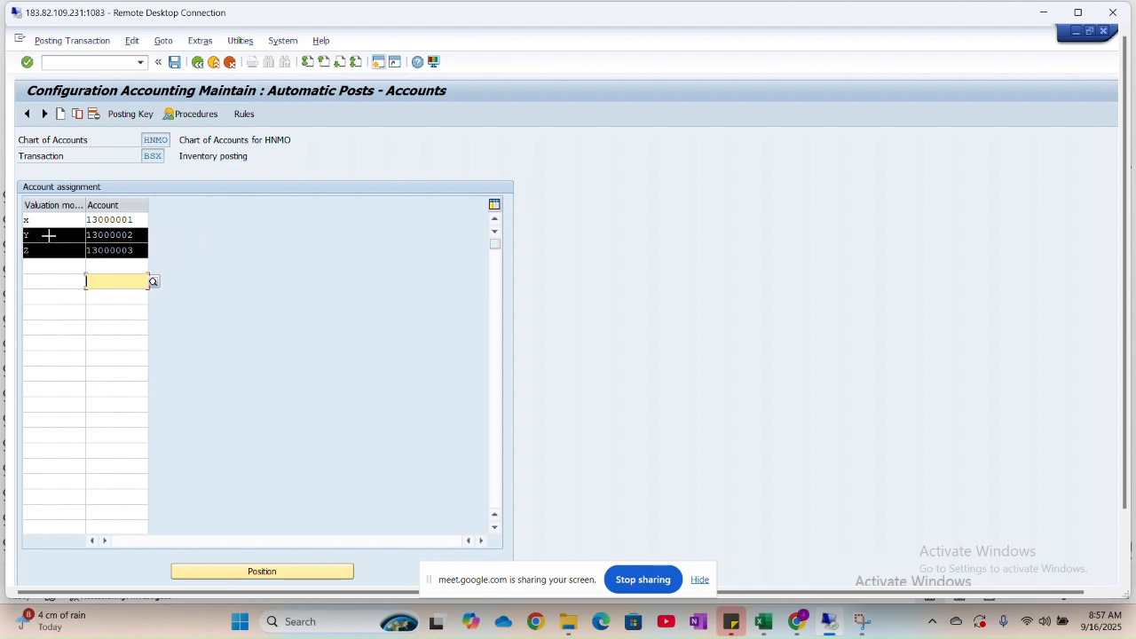
{"action": "key", "text": "Delete"}
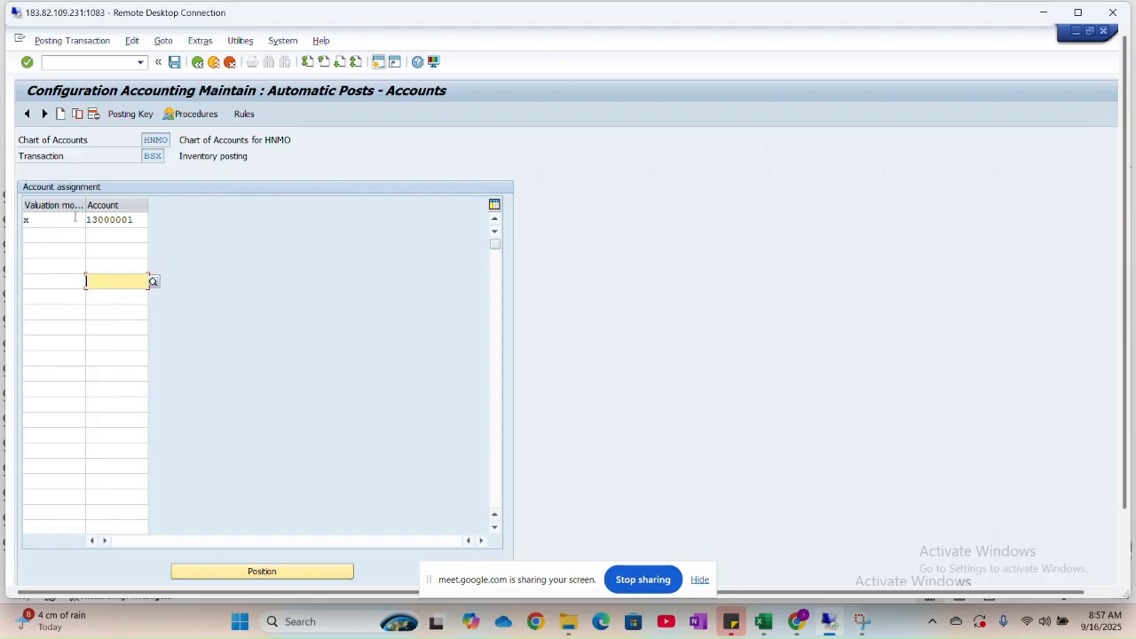
Re-enter the BSX valuation modifier as capital X and assign account 13000001, Inventory:Semi Finished, from the G/L accounts found for HNMO.
{"action": "left_click", "coordinate": [36, 219]}
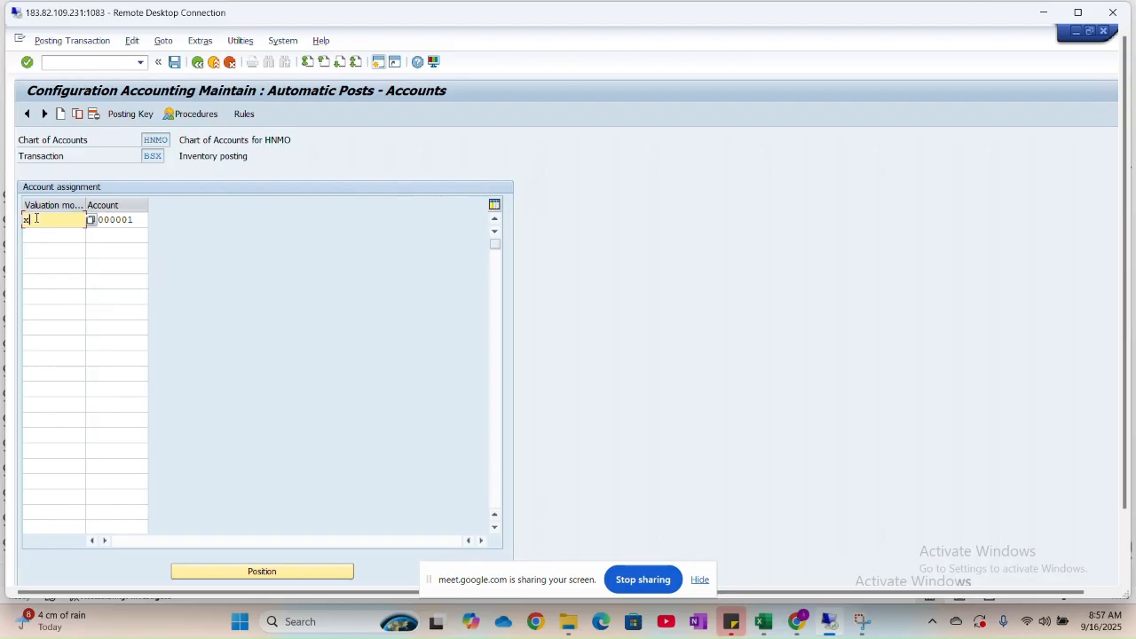
{"action": "key", "text": "BackSpace"}
{"action": "left_click", "coordinate": [134, 219]}
{"action": "left_click", "coordinate": [150, 219]}
{"action": "left_click", "coordinate": [198, 255]}
{"action": "key", "text": "Return"}
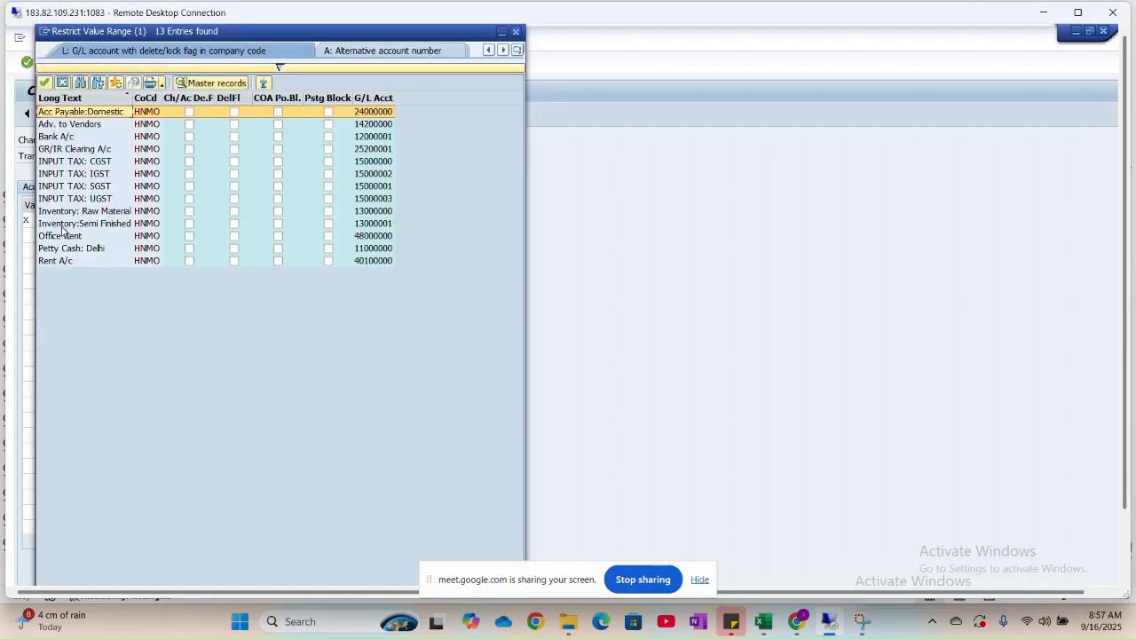
{"action": "left_click", "coordinate": [129, 228]}
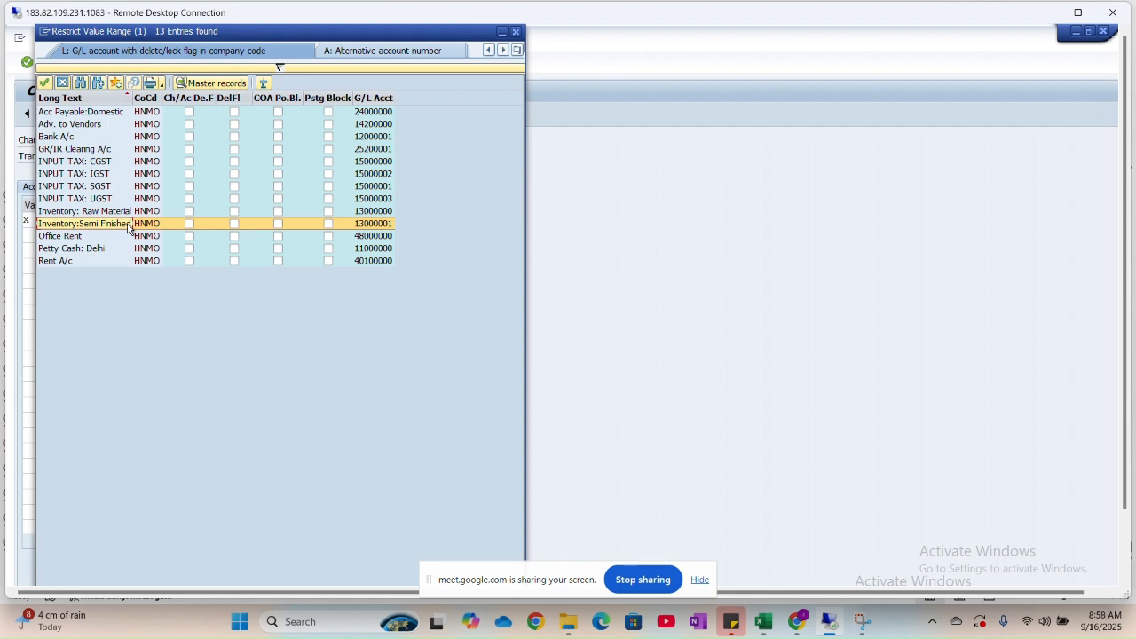
{"action": "double_click", "coordinate": [129, 226]}
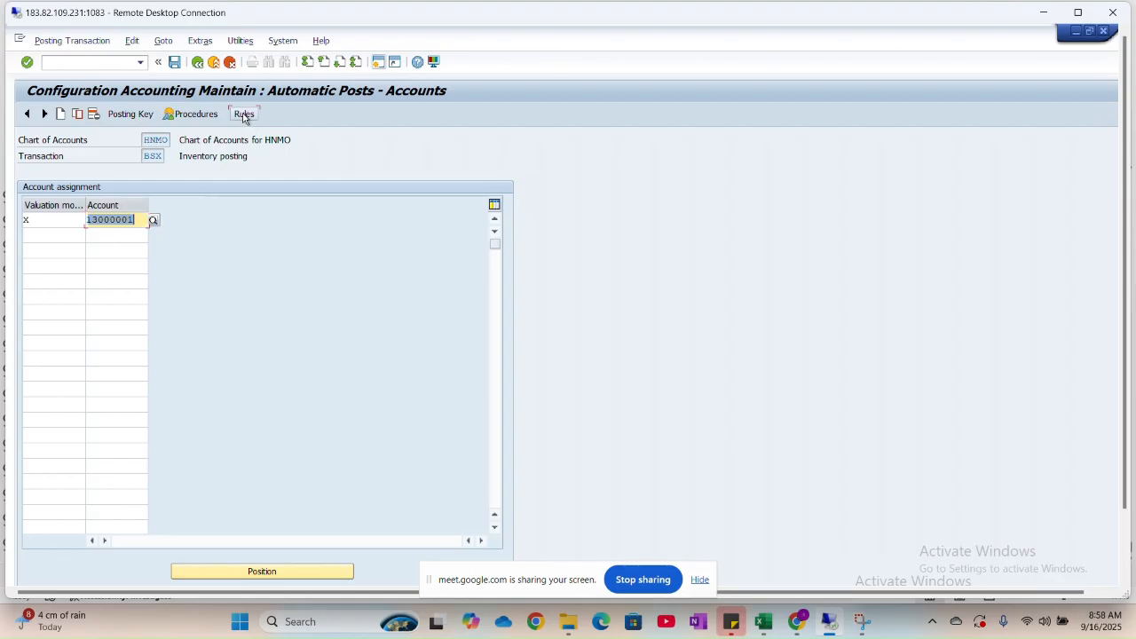
Save the BSX account assignment in the proposed customizing request, check its account determination rules, and return to the accounts.
{"action": "left_click", "coordinate": [244, 114]}
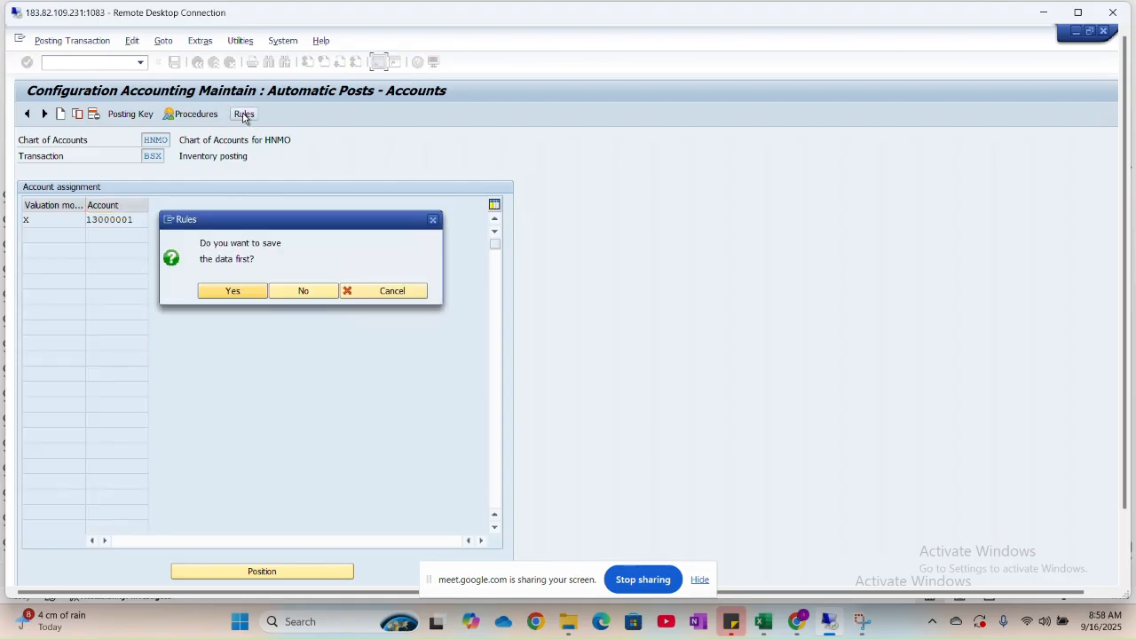
{"action": "left_click", "coordinate": [228, 296]}
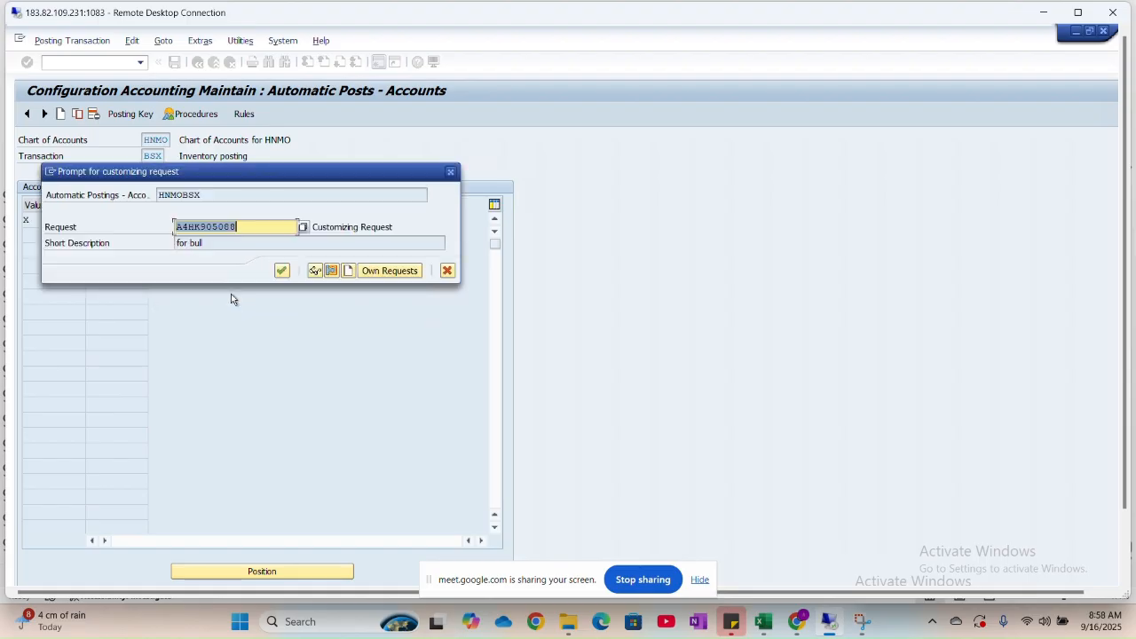
{"action": "left_click", "coordinate": [280, 272]}
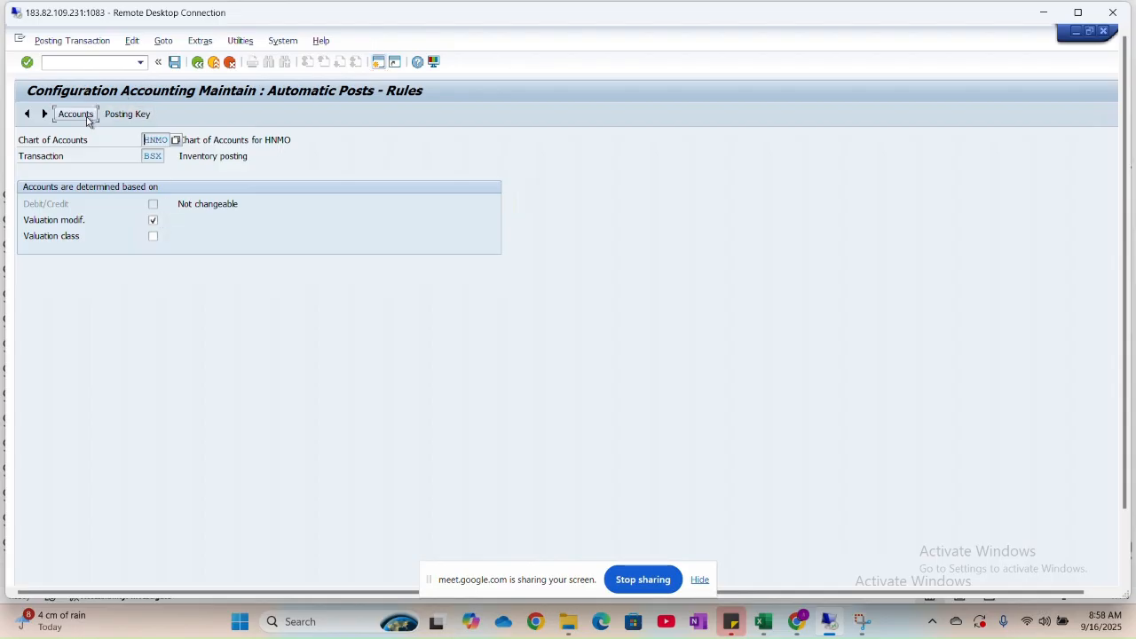
{"action": "left_click", "coordinate": [76, 115]}
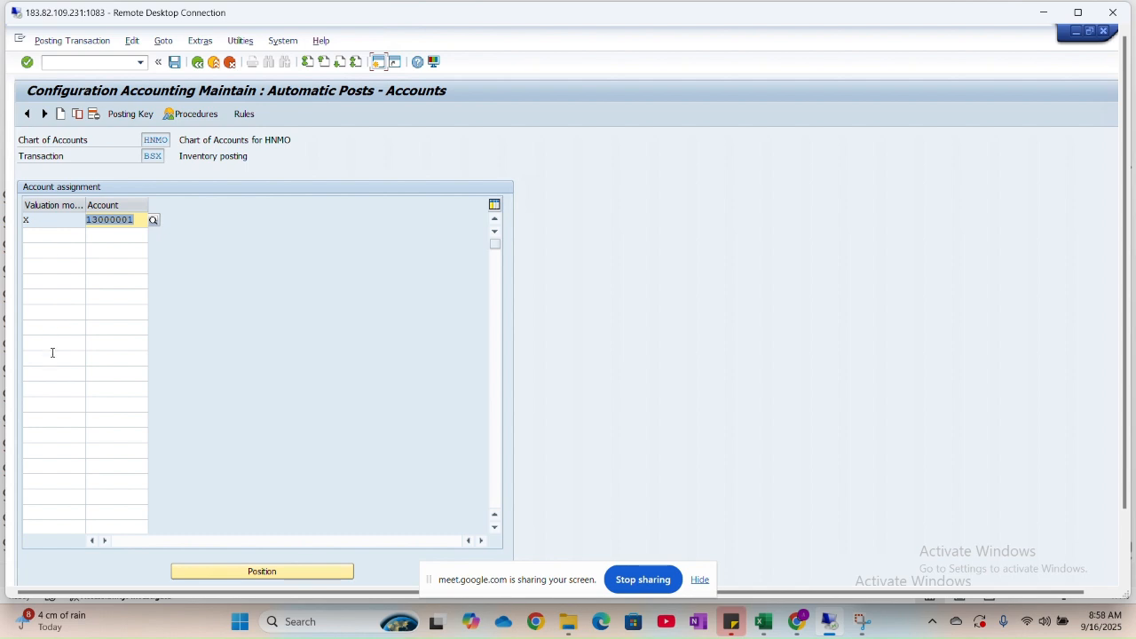
Disable the Valuation modif. rule for BSX, accept deleting the current account determination, and save in the proposed customizing request.
{"action": "left_click", "coordinate": [247, 115]}
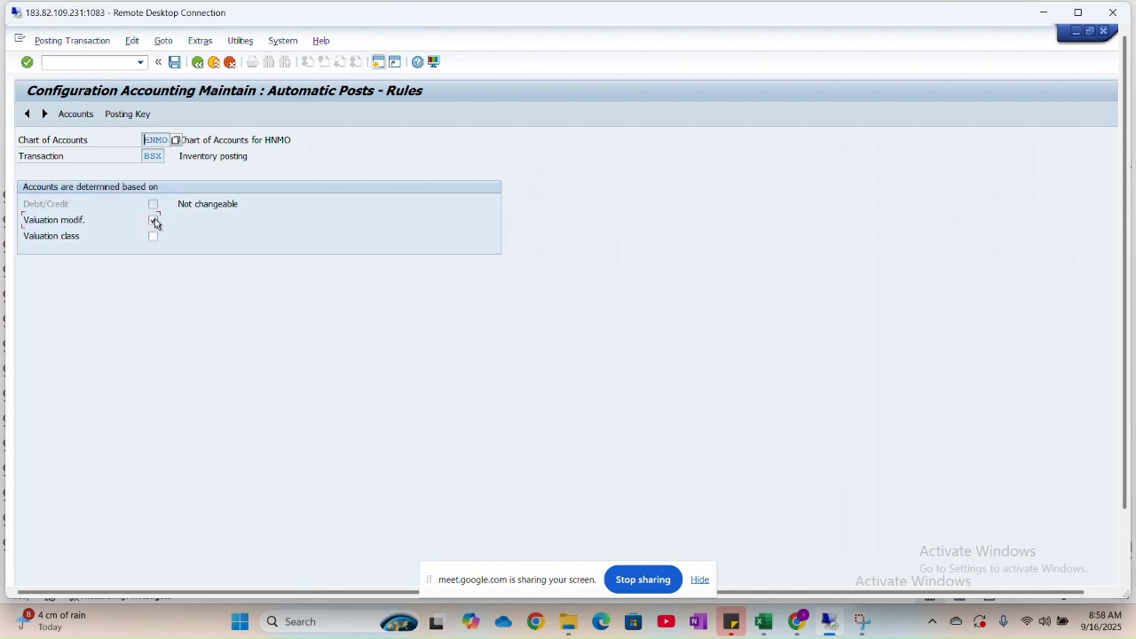
{"action": "left_click", "coordinate": [154, 221]}
{"action": "left_click", "coordinate": [87, 115]}
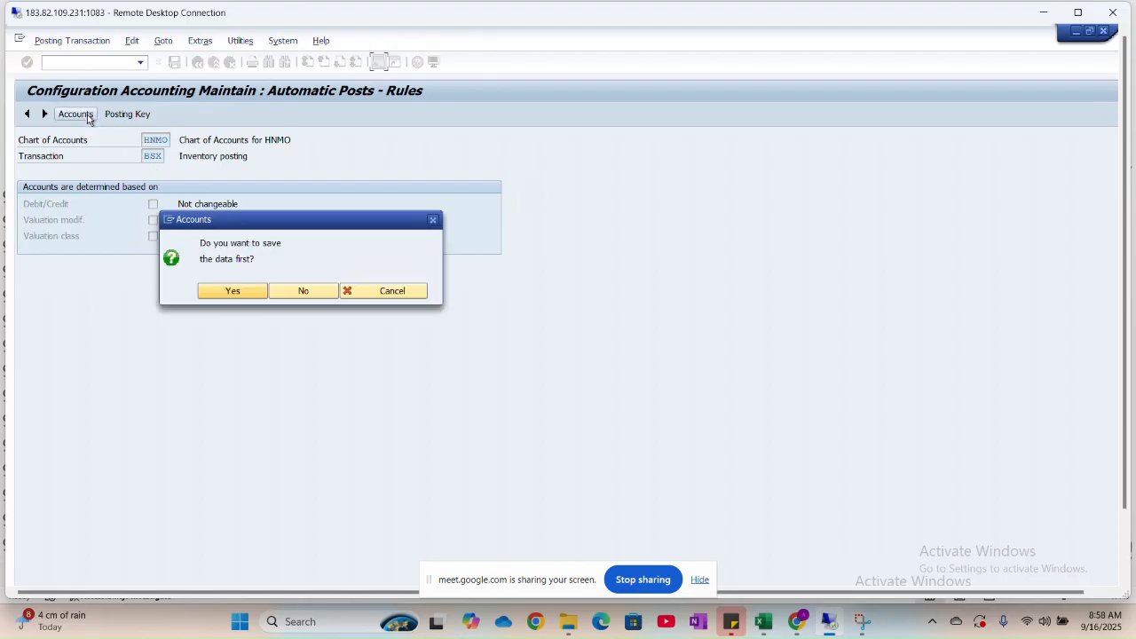
{"action": "left_click", "coordinate": [232, 299]}
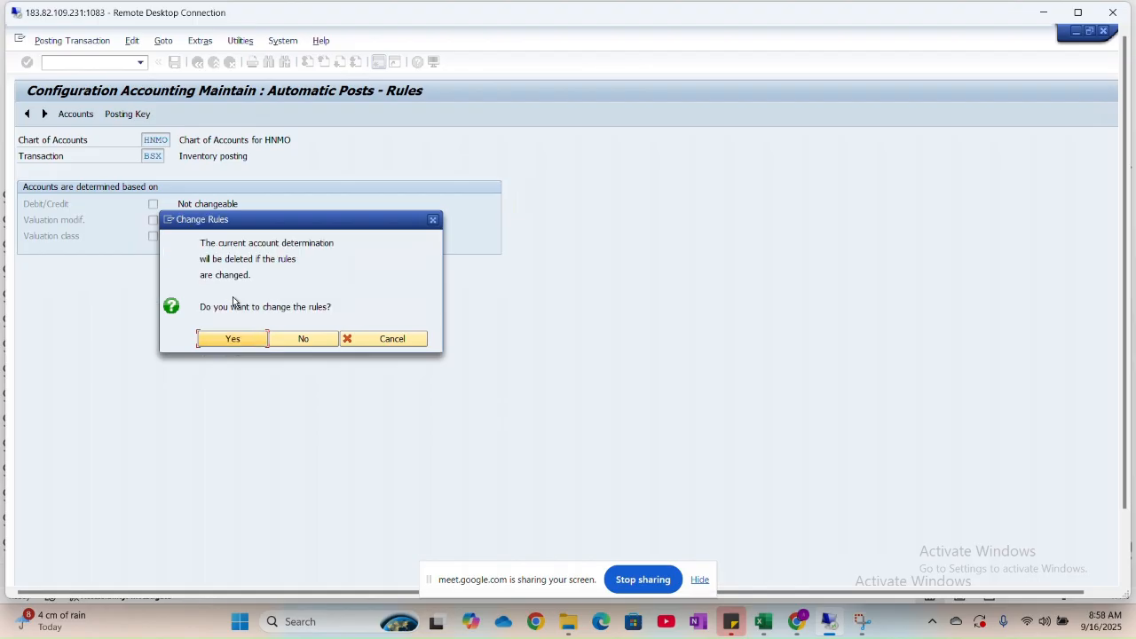
{"action": "left_click", "coordinate": [257, 346]}
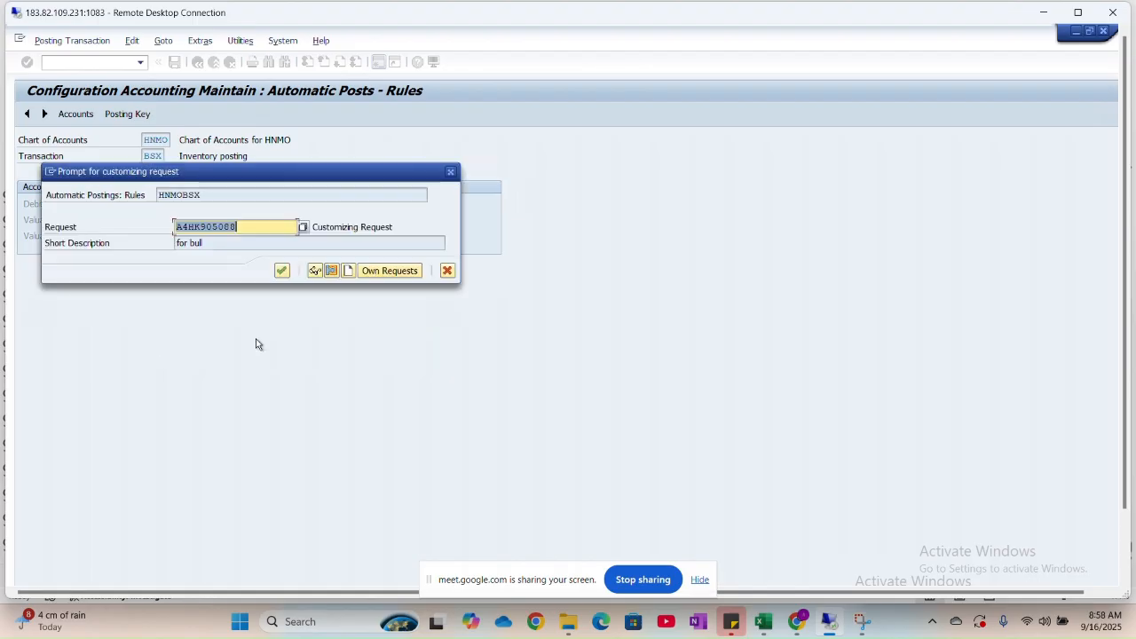
{"action": "left_click", "coordinate": [282, 270]}
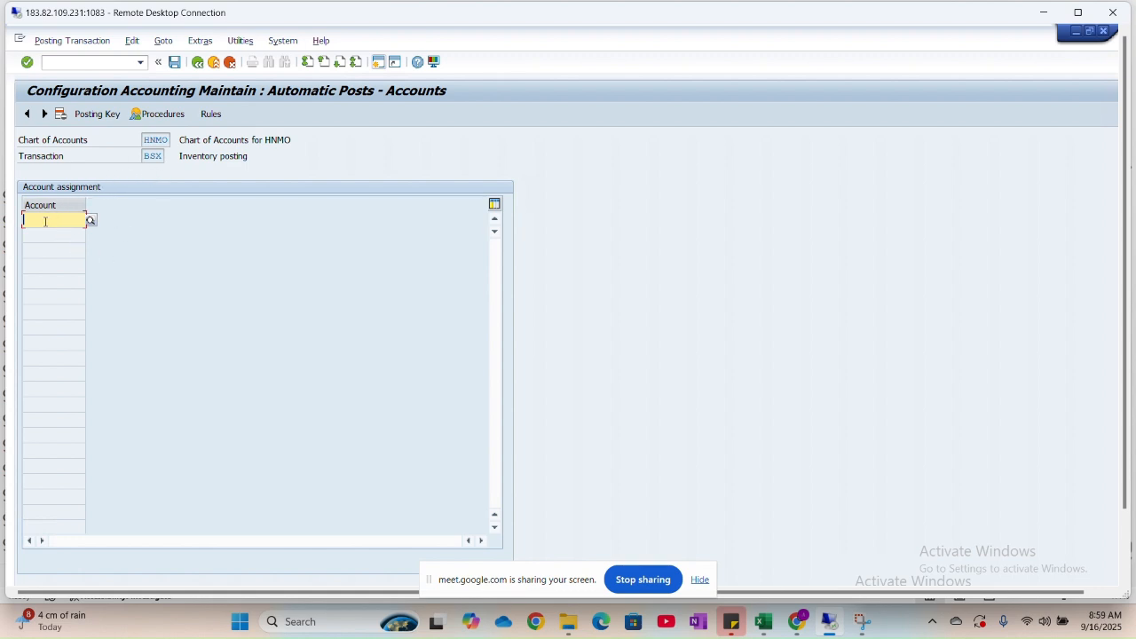
Enable the Valuation modif. rule for BSX again and save the rule change in the proposed customizing request.
{"action": "left_click", "coordinate": [220, 118]}
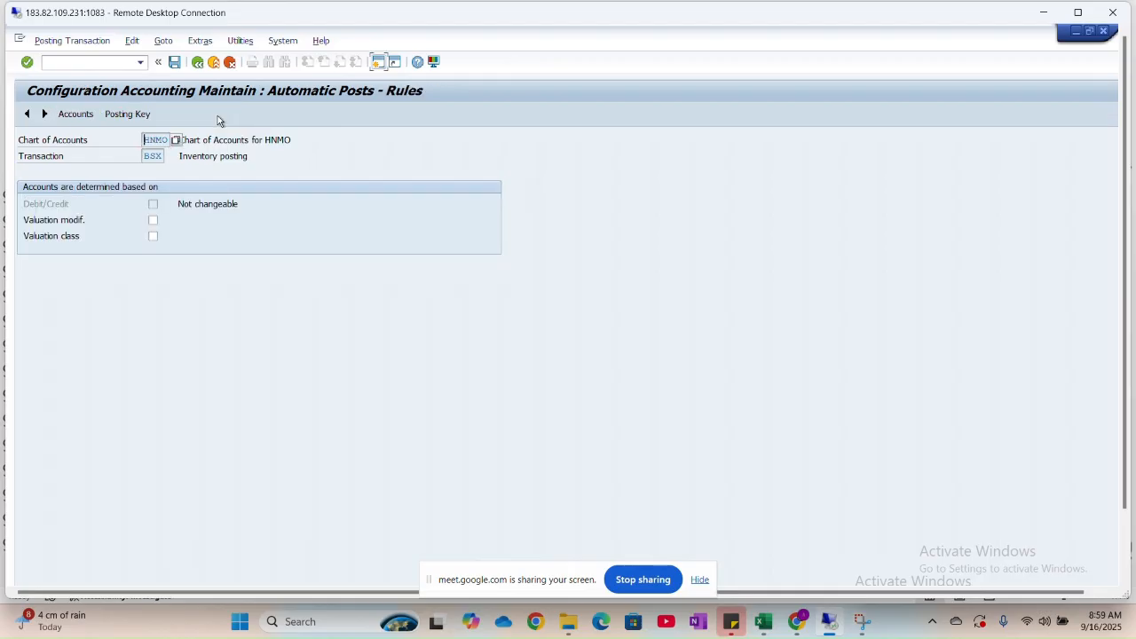
{"action": "left_click", "coordinate": [151, 224]}
{"action": "left_click", "coordinate": [90, 116]}
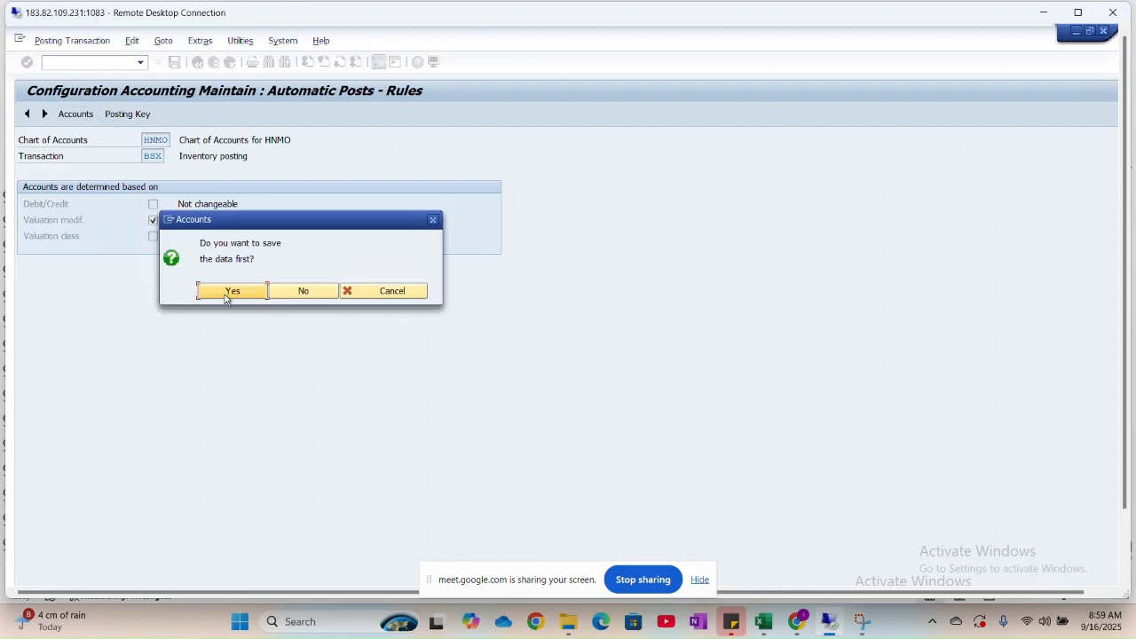
{"action": "left_click", "coordinate": [225, 299]}
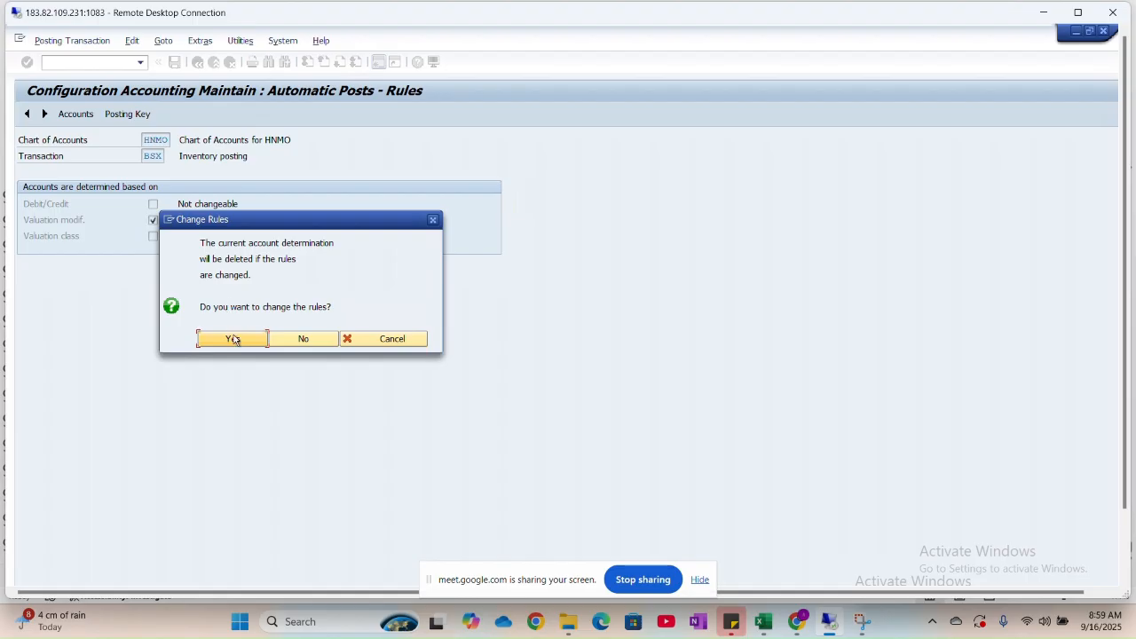
{"action": "left_click", "coordinate": [233, 337]}
{"action": "left_click", "coordinate": [282, 270]}
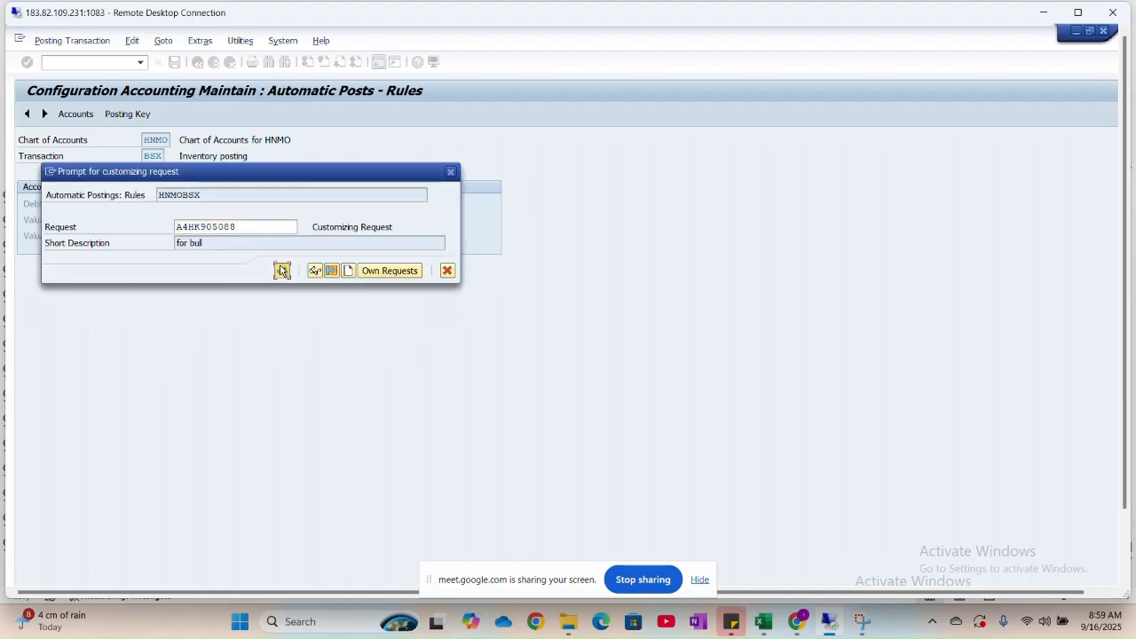
Assign valuation modifier X to account 13000001, Inventory:Semi Finished, for transaction BSX.
{"action": "type", "text": "x"}
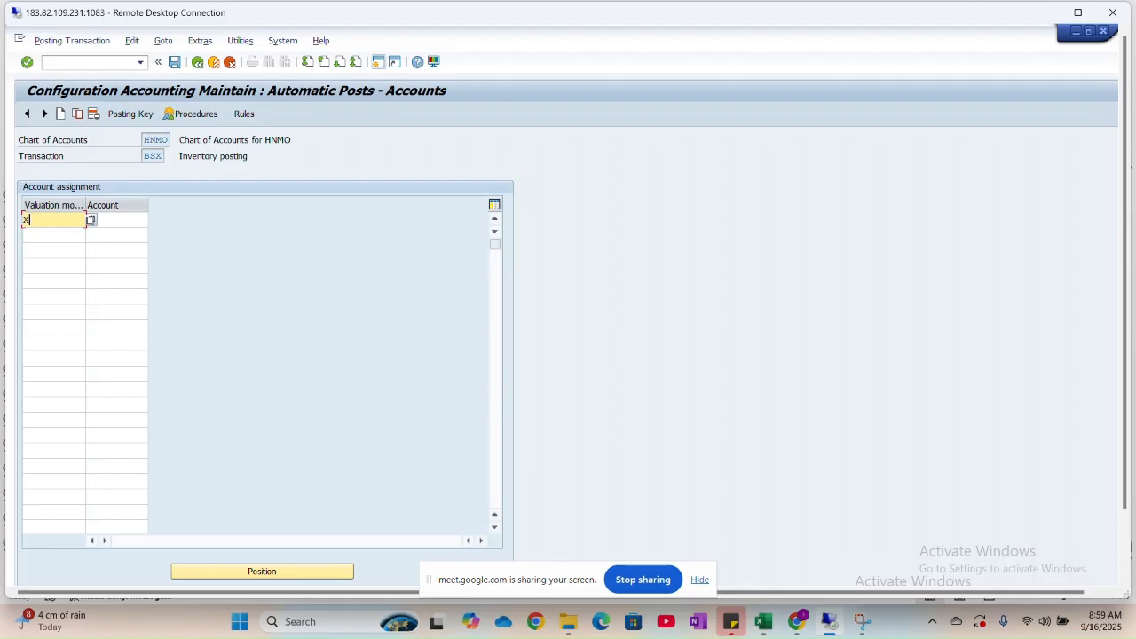
{"action": "left_click", "coordinate": [92, 220]}
{"action": "type", "text": "13"}
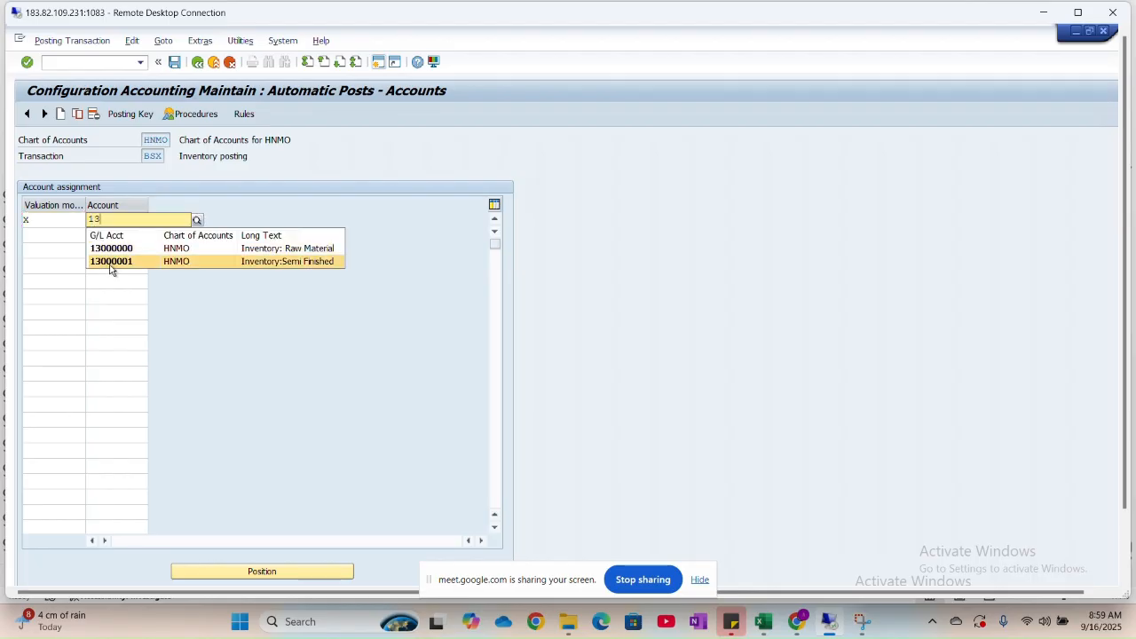
{"action": "left_click", "coordinate": [111, 261]}
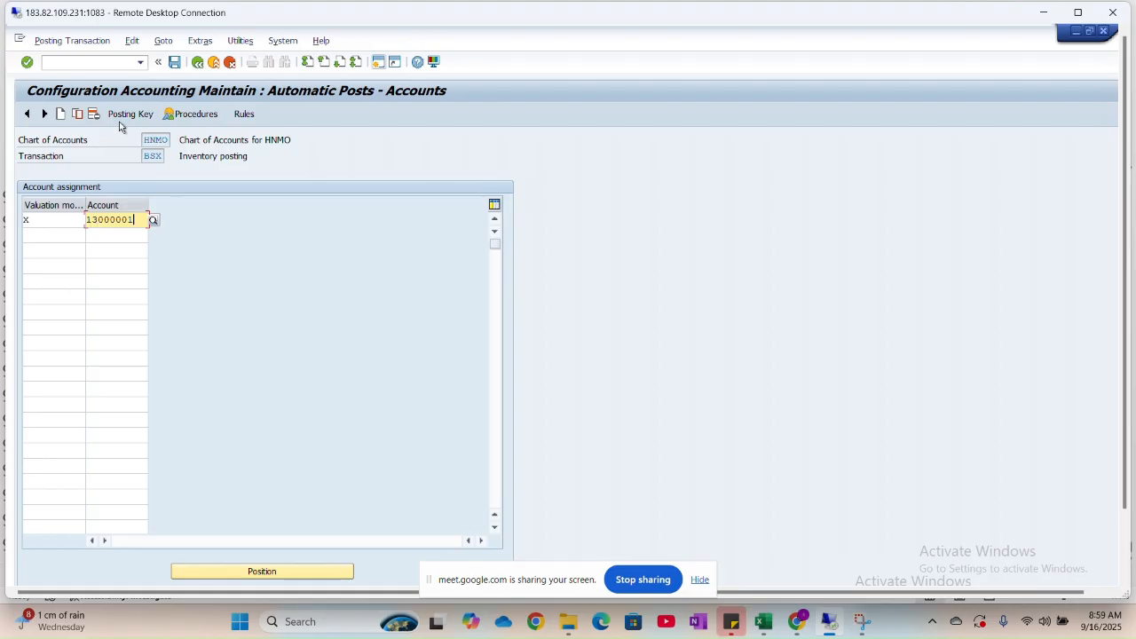
Save the BSX account assignment in the proposed customizing request and open its account determination rules.
{"action": "left_click", "coordinate": [176, 63]}
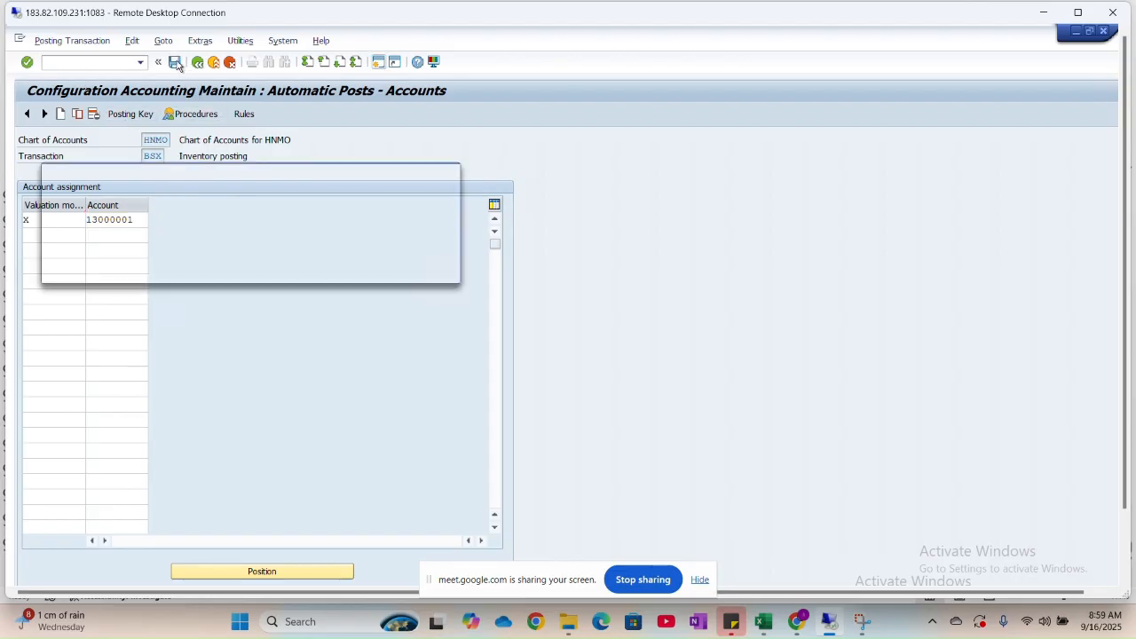
{"action": "left_click", "coordinate": [281, 271]}
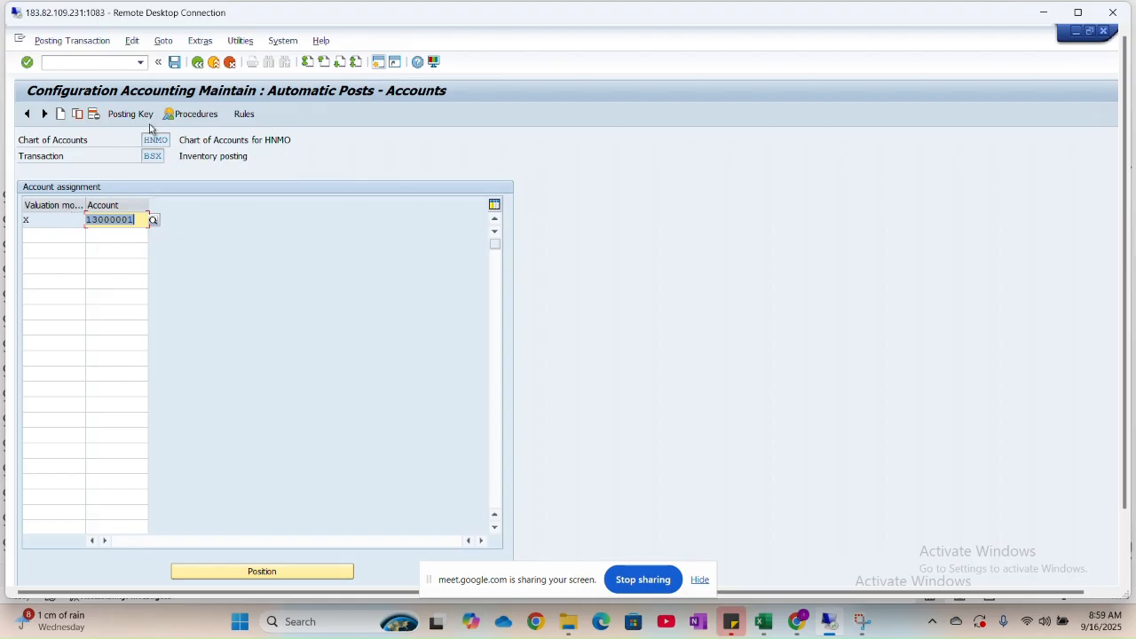
{"action": "left_click", "coordinate": [240, 120]}
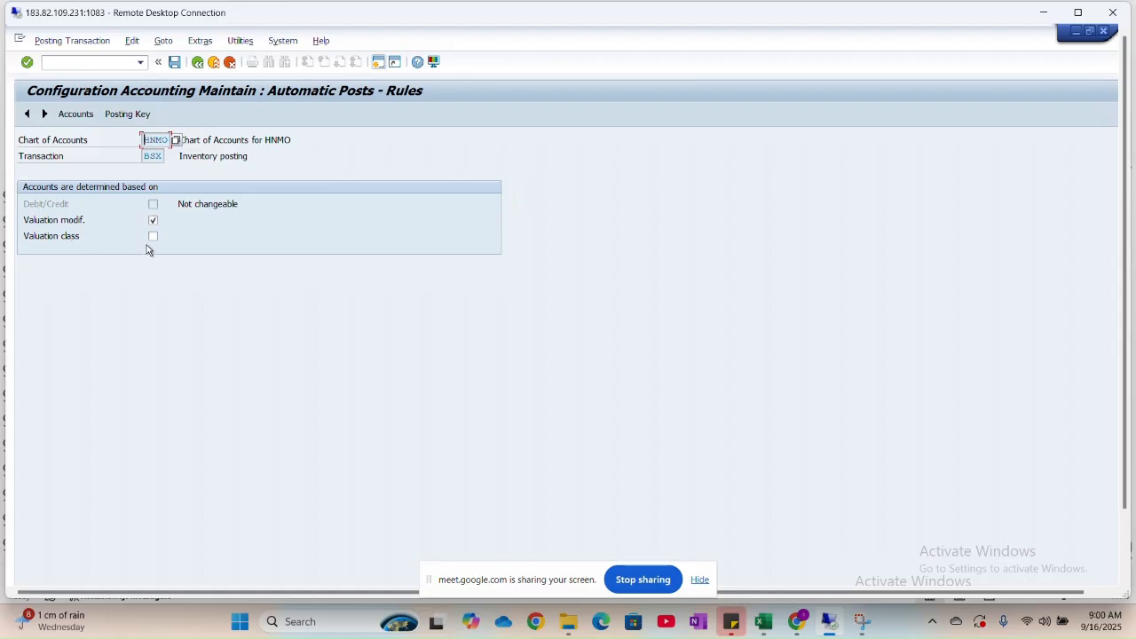
Switch to the Excel class sheet and widen column 2 so the Session 19 material type descriptions fit.
{"action": "key", "text": "alt+Tab"}
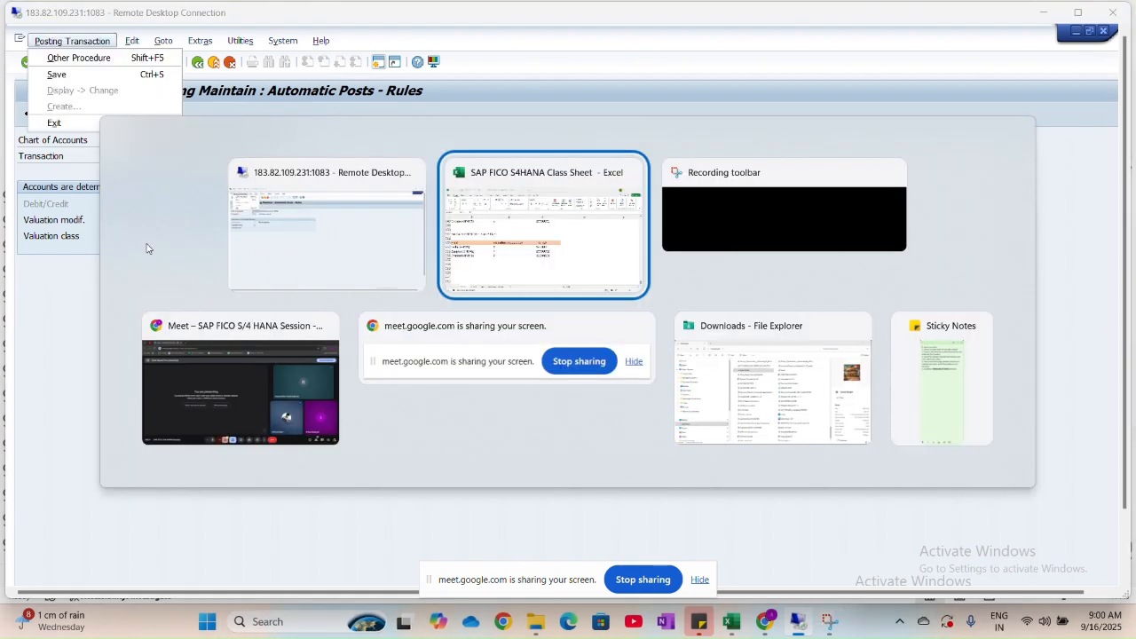
{"action": "scroll", "coordinate": [170, 243], "scroll_direction": "up", "scroll_amount": 6}
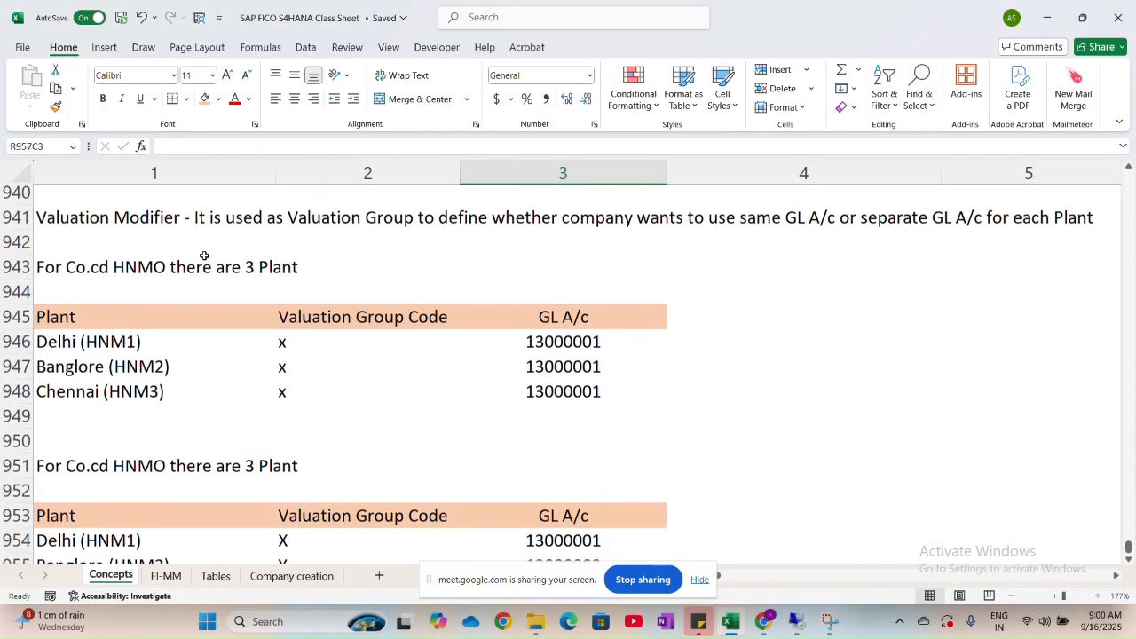
{"action": "scroll", "coordinate": [203, 256], "scroll_direction": "up", "scroll_amount": 3}
{"action": "scroll", "coordinate": [203, 255], "scroll_direction": "down", "scroll_amount": 1}
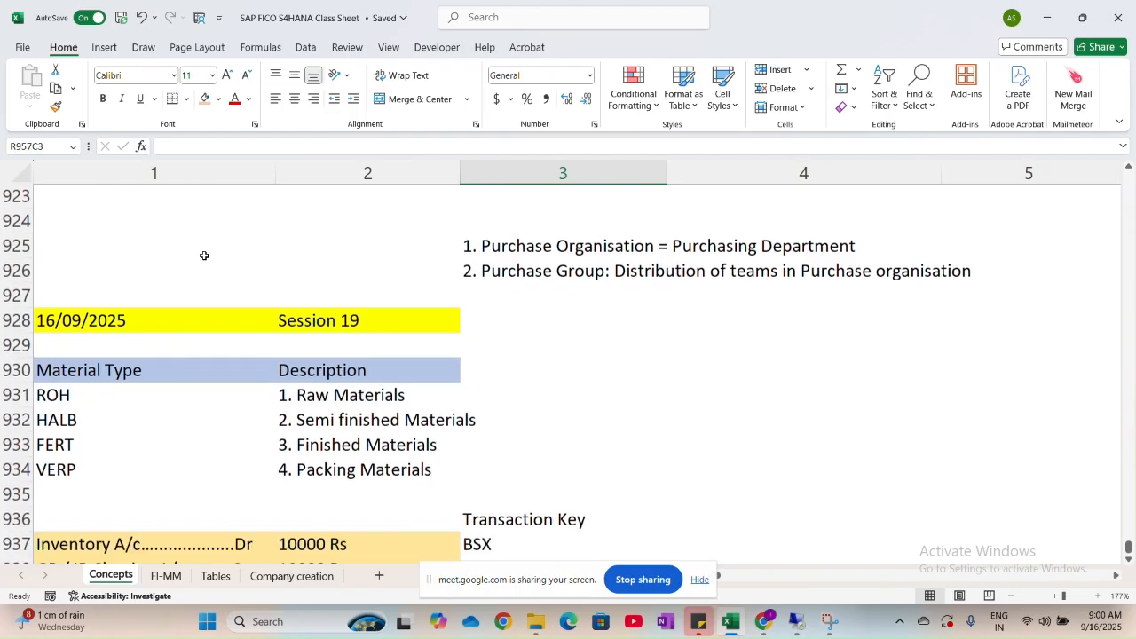
{"action": "left_click_drag", "start_coordinate": [74, 366], "coordinate": [339, 441]}
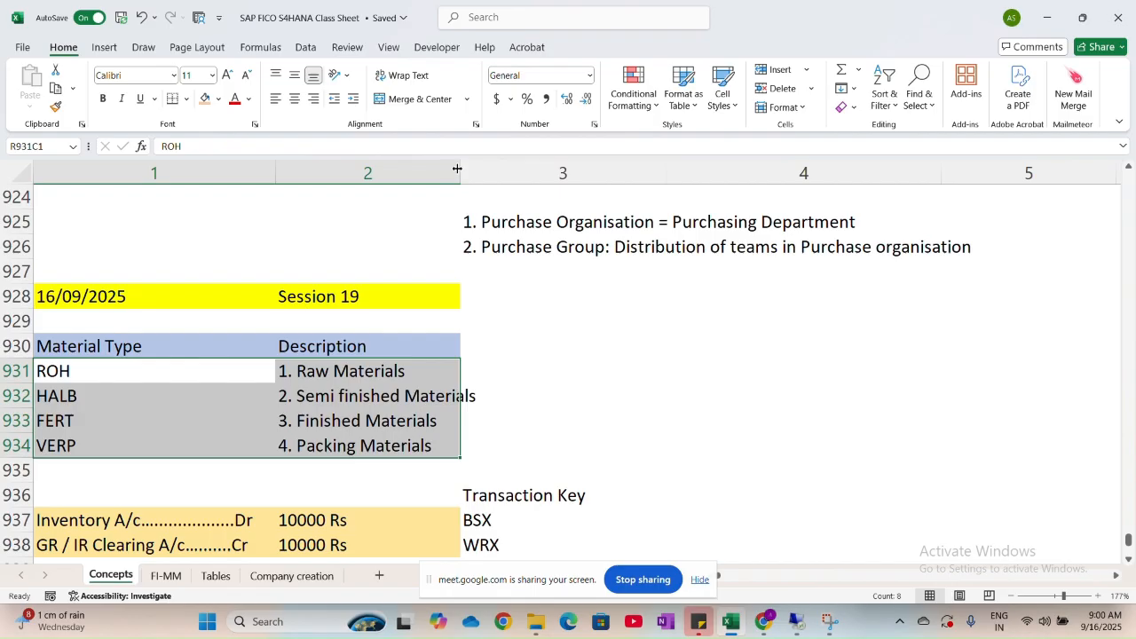
{"action": "left_click_drag", "start_coordinate": [457, 167], "coordinate": [480, 167]}
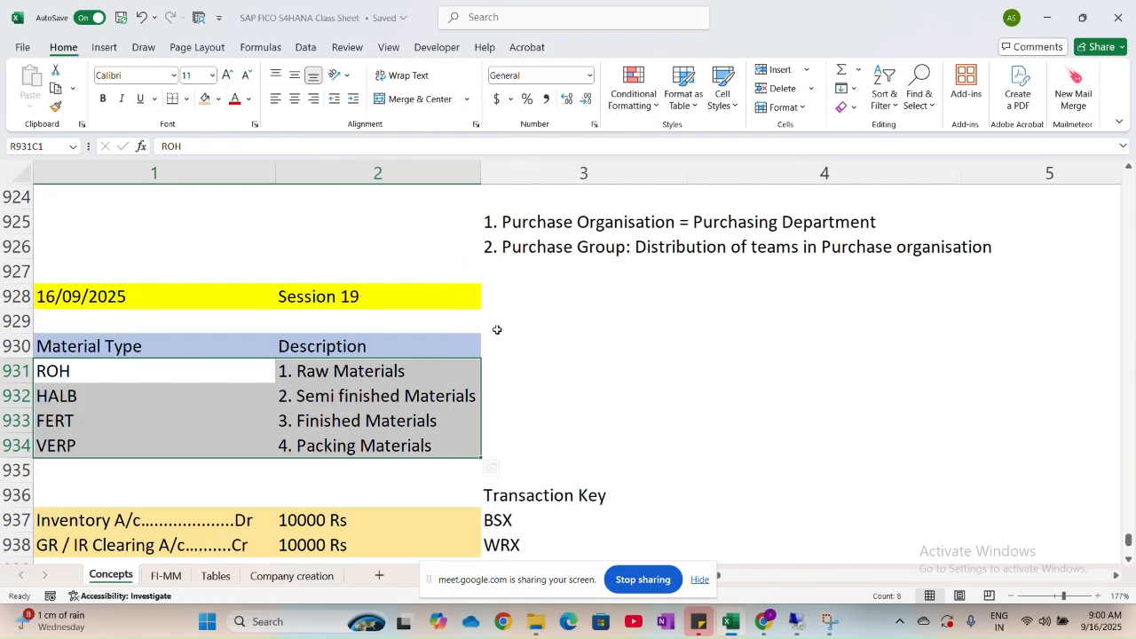
Add a Valuation Class heading beside Description in the material type table and give it a light blue fill.
{"action": "left_click", "coordinate": [521, 348]}
{"action": "key", "text": "Caps_Lock"}
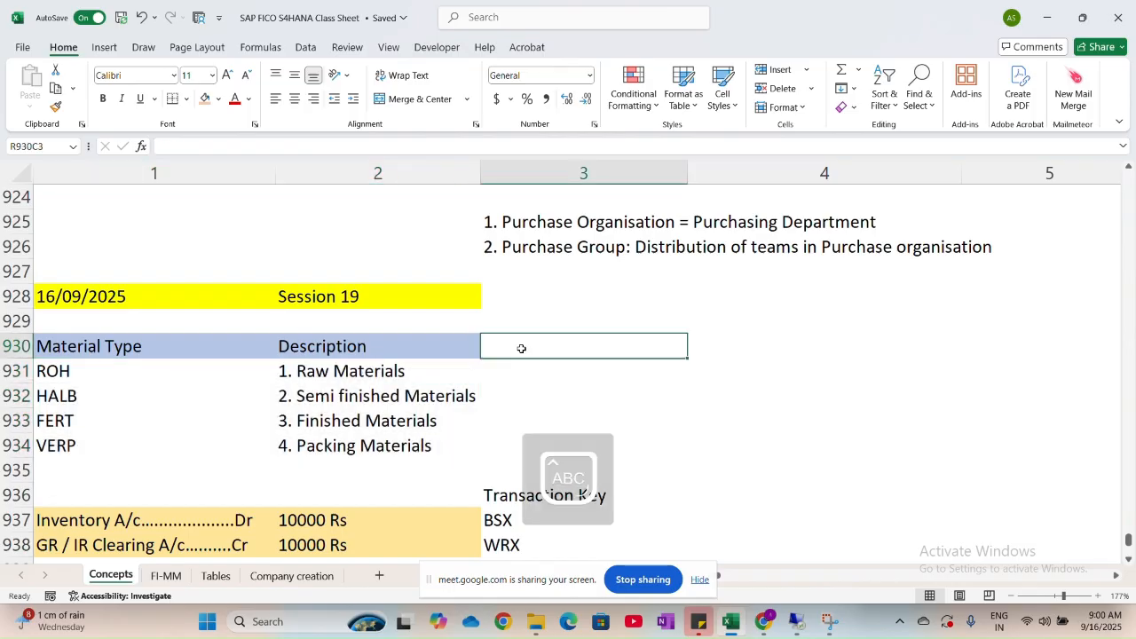
{"action": "type", "text": "V"}
{"action": "key", "text": "Caps_Lock"}
{"action": "type", "text": "aluation Class"}
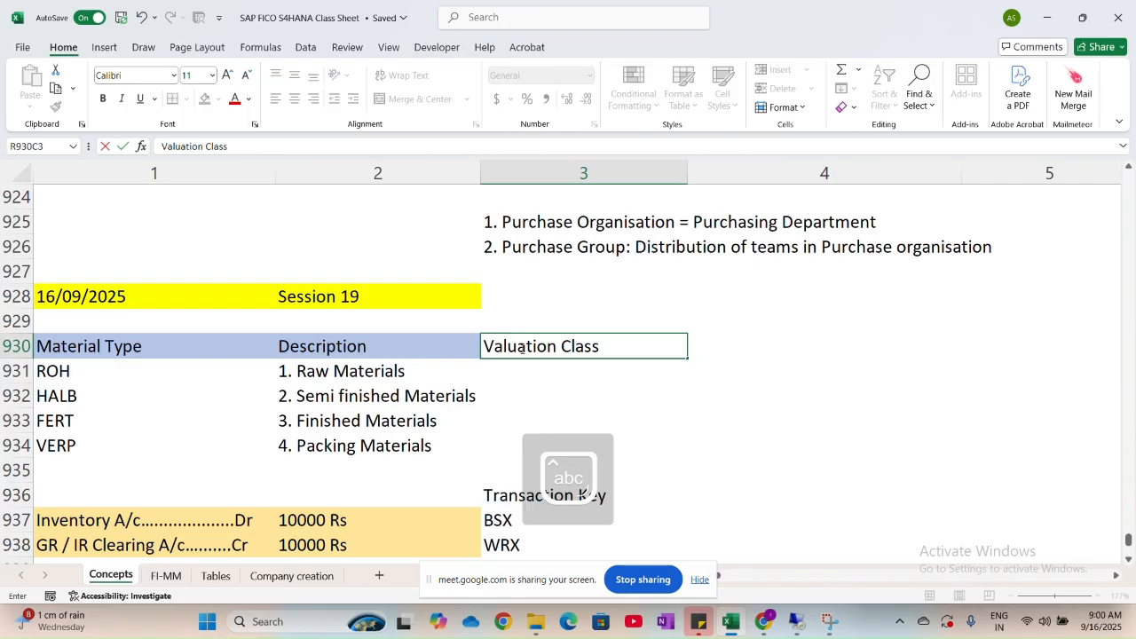
{"action": "left_click", "coordinate": [578, 369]}
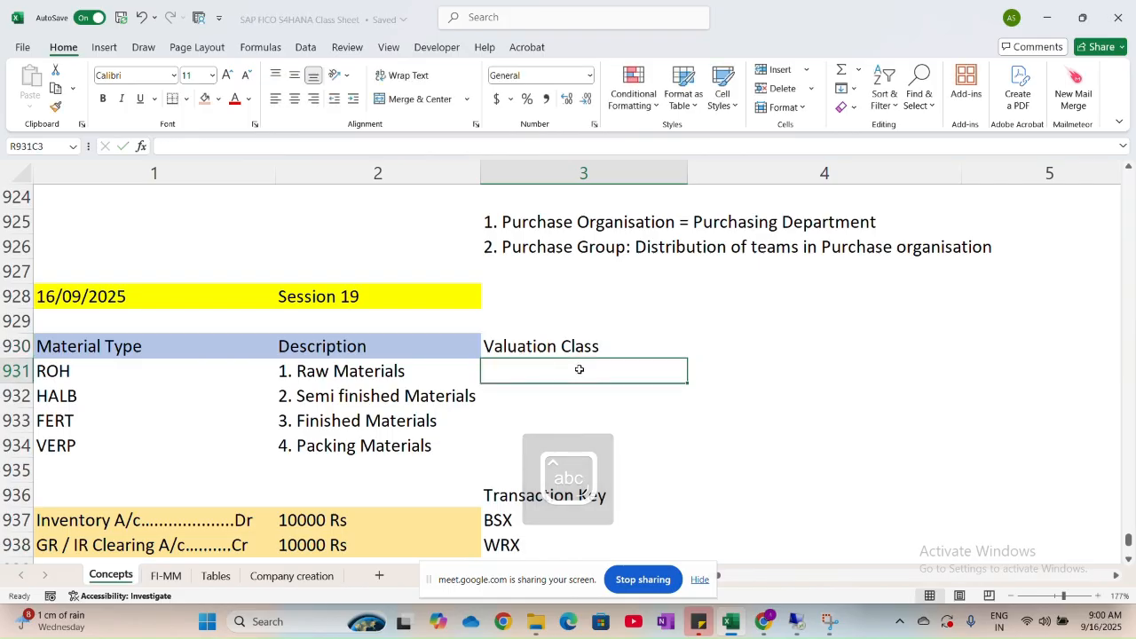
{"action": "left_click", "coordinate": [577, 346]}
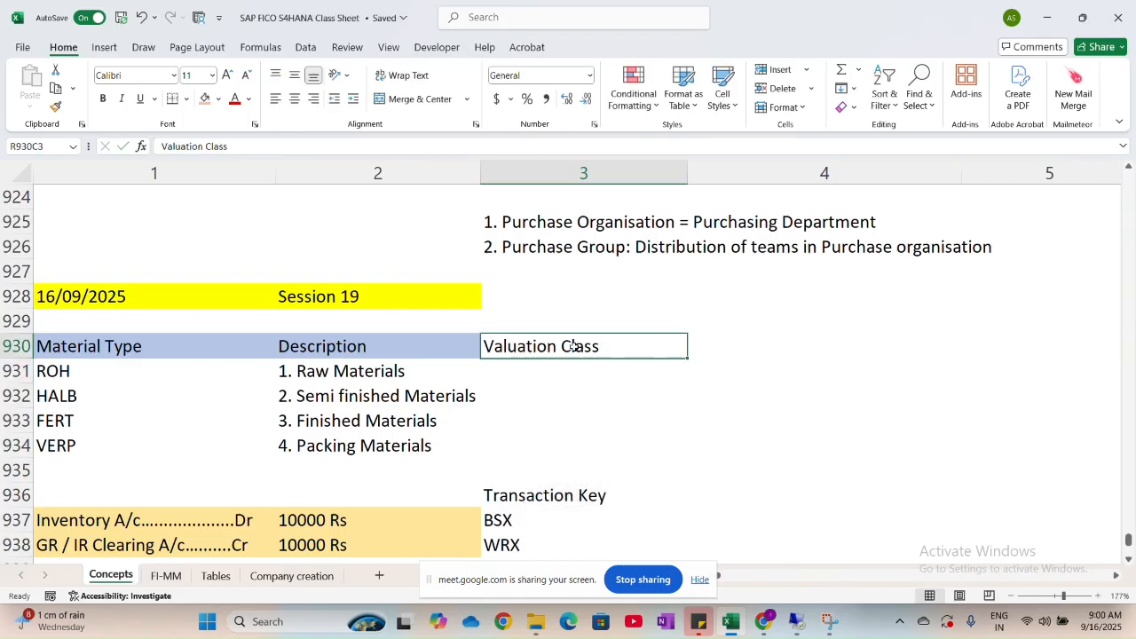
{"action": "left_click", "coordinate": [218, 99]}
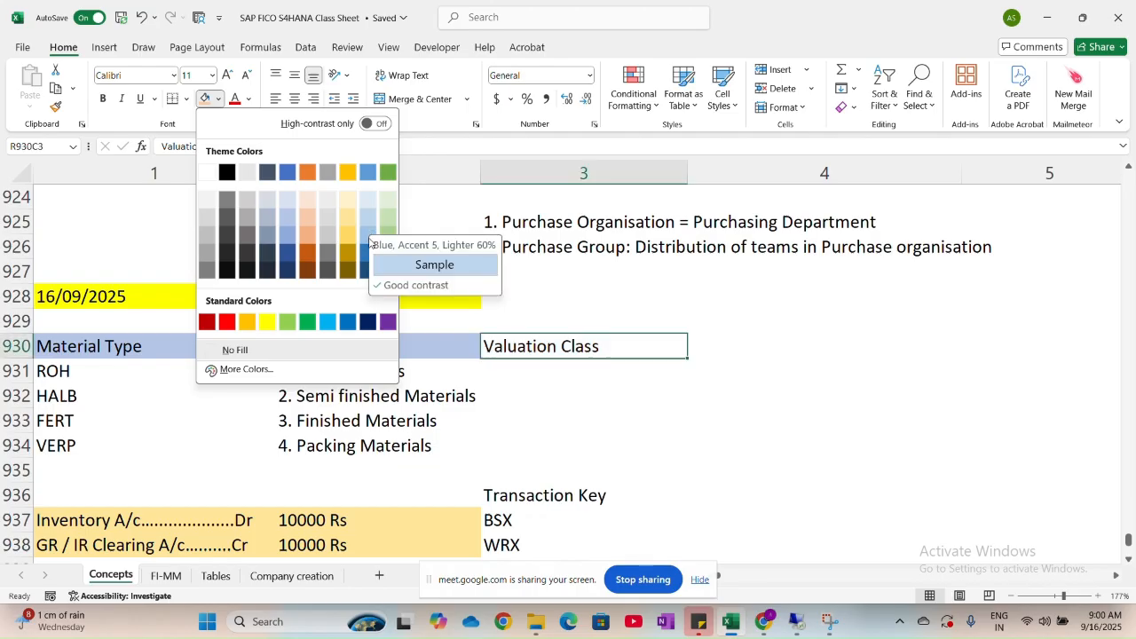
{"action": "left_click", "coordinate": [365, 233]}
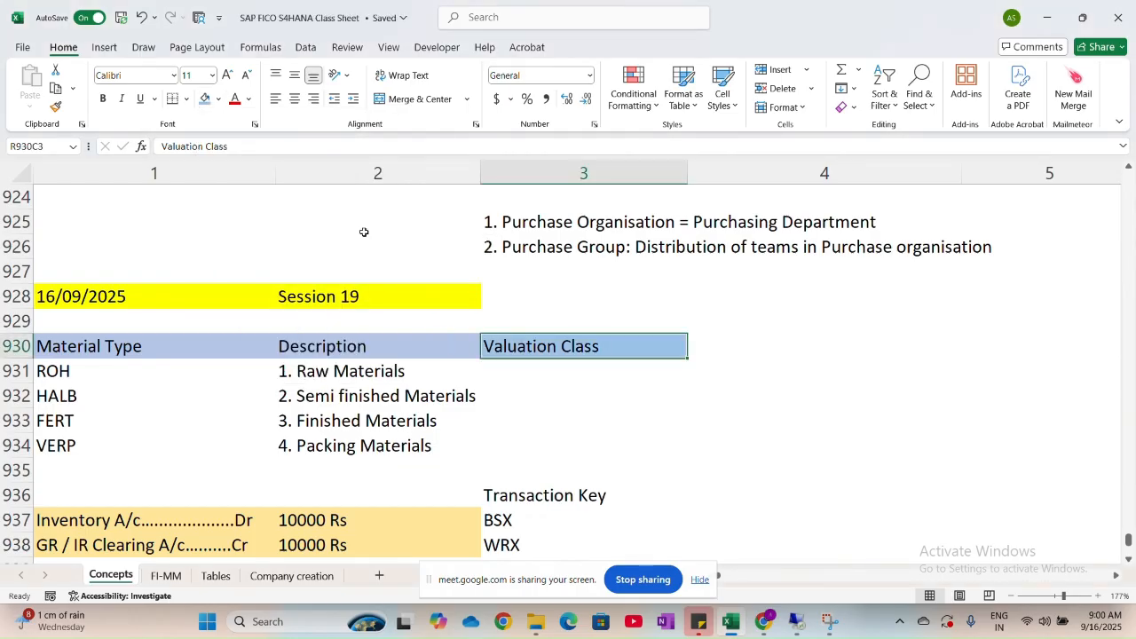
Enter valuation class 3000 for ROH and 7900 for HALB in the material type table.
{"action": "left_click", "coordinate": [568, 381]}
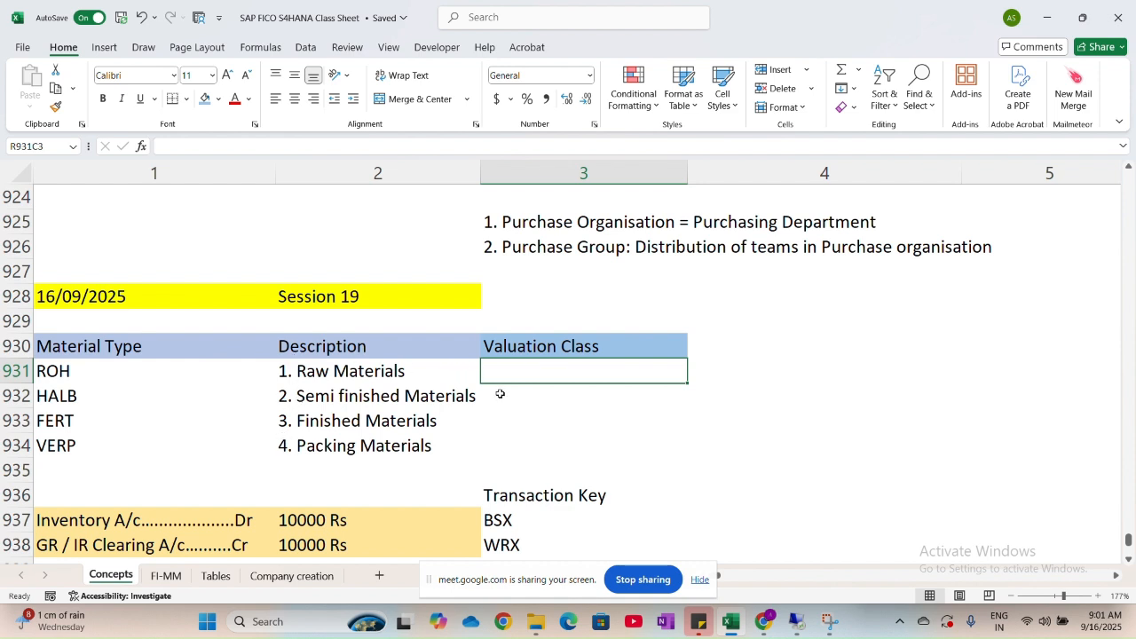
{"action": "type", "text": "3000"}
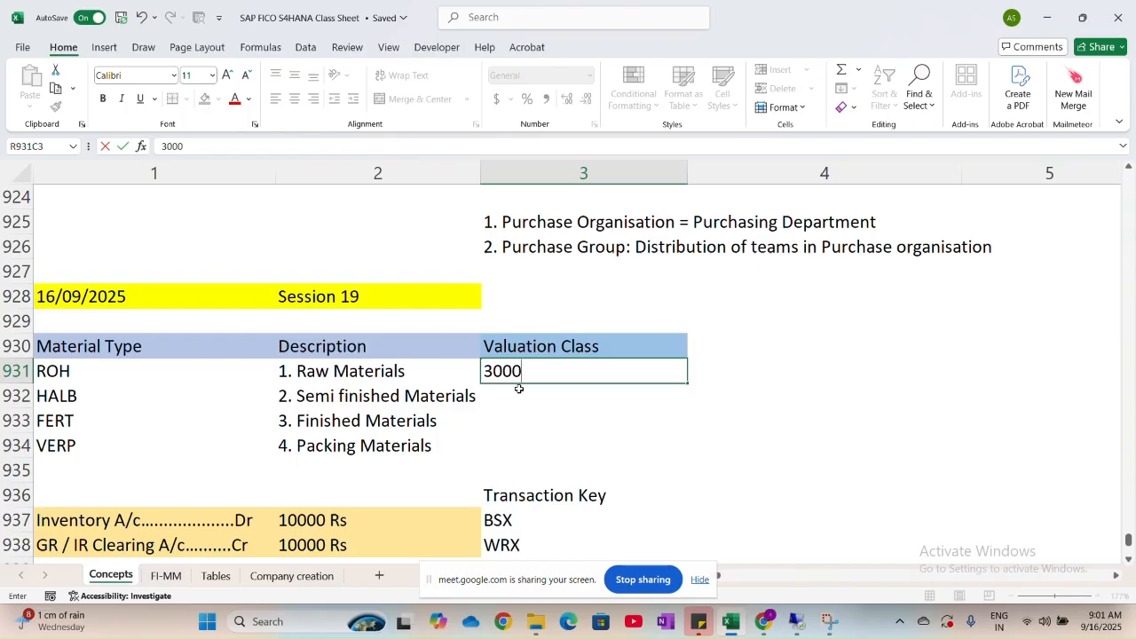
{"action": "left_click", "coordinate": [518, 390]}
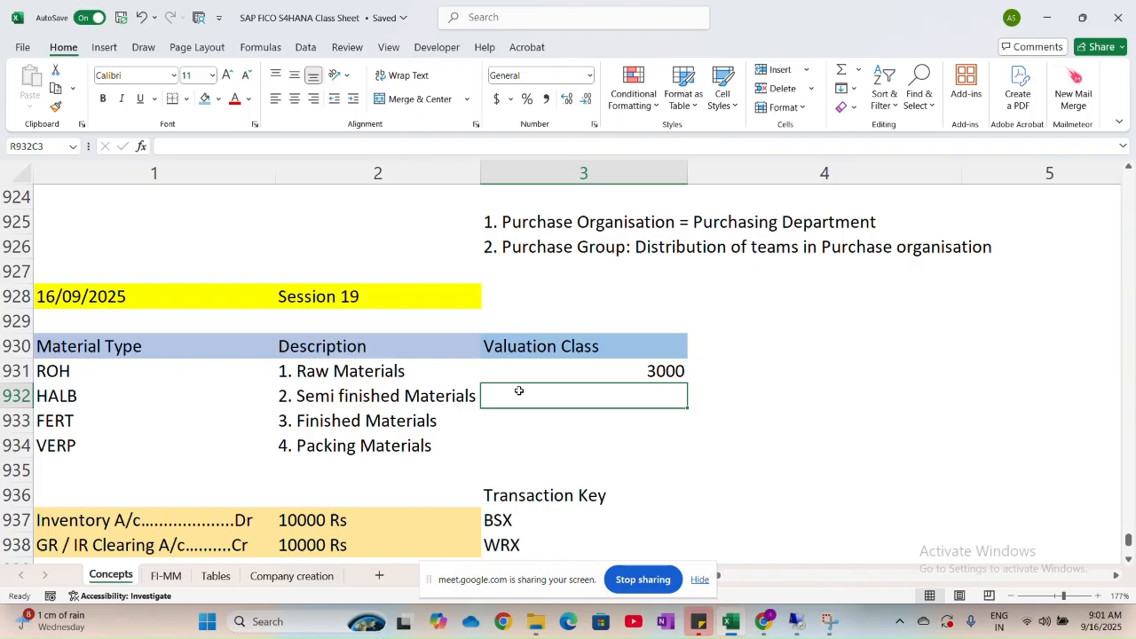
{"action": "type", "text": "7900"}
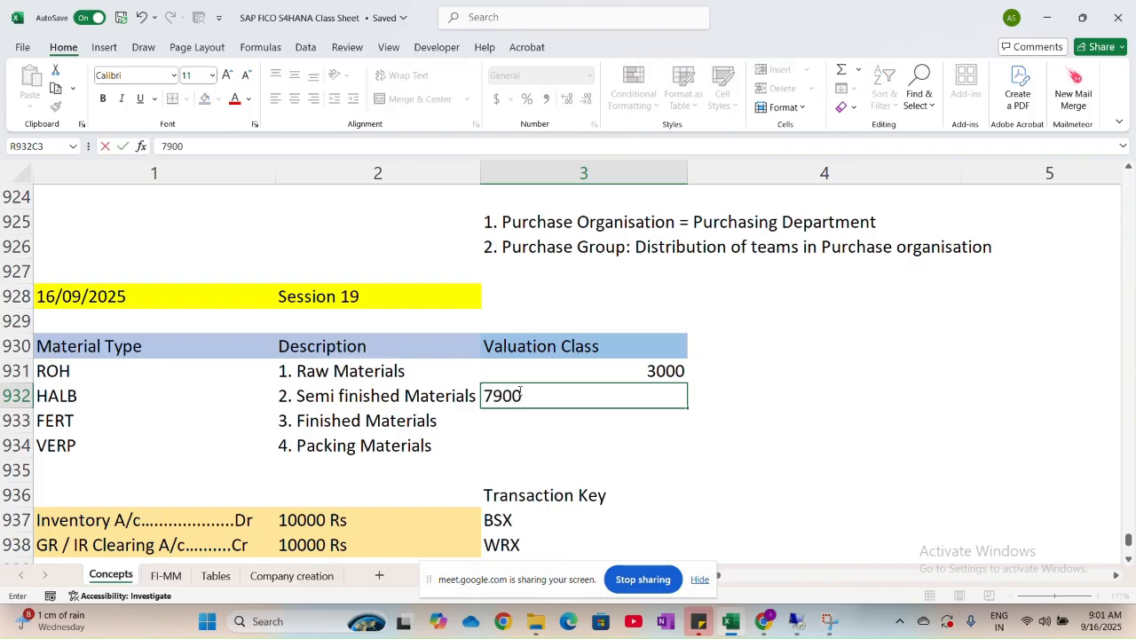
Switch to the SAP remote session, maximize it, and open the Valuation Class list through transaction OMSK.
{"action": "key", "text": "alt+Tab"}
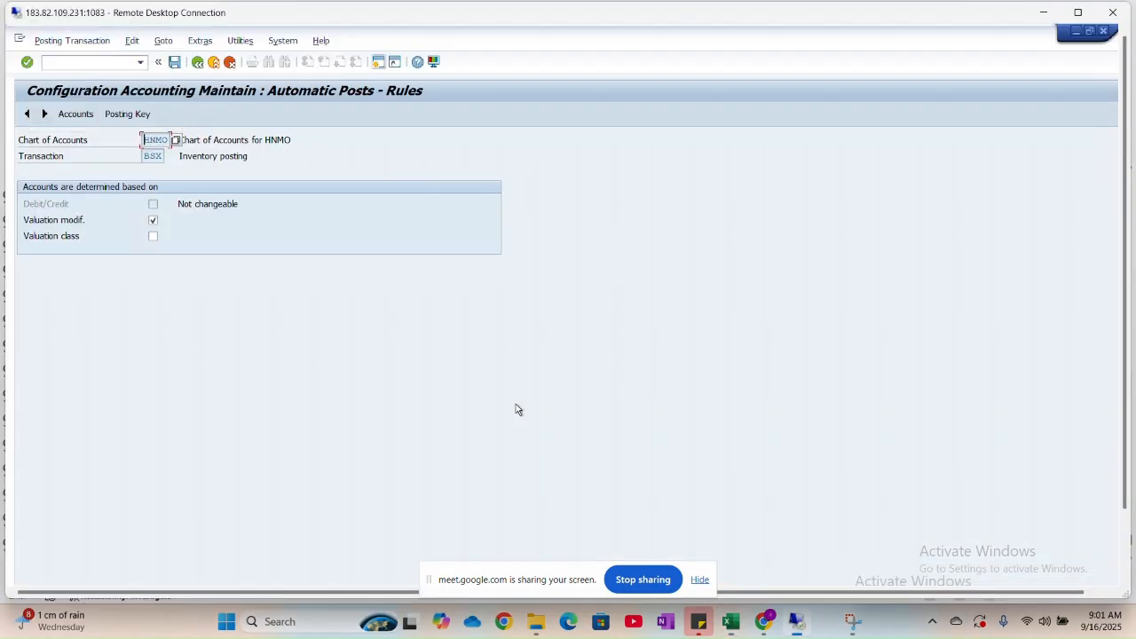
{"action": "left_click", "coordinate": [93, 61]}
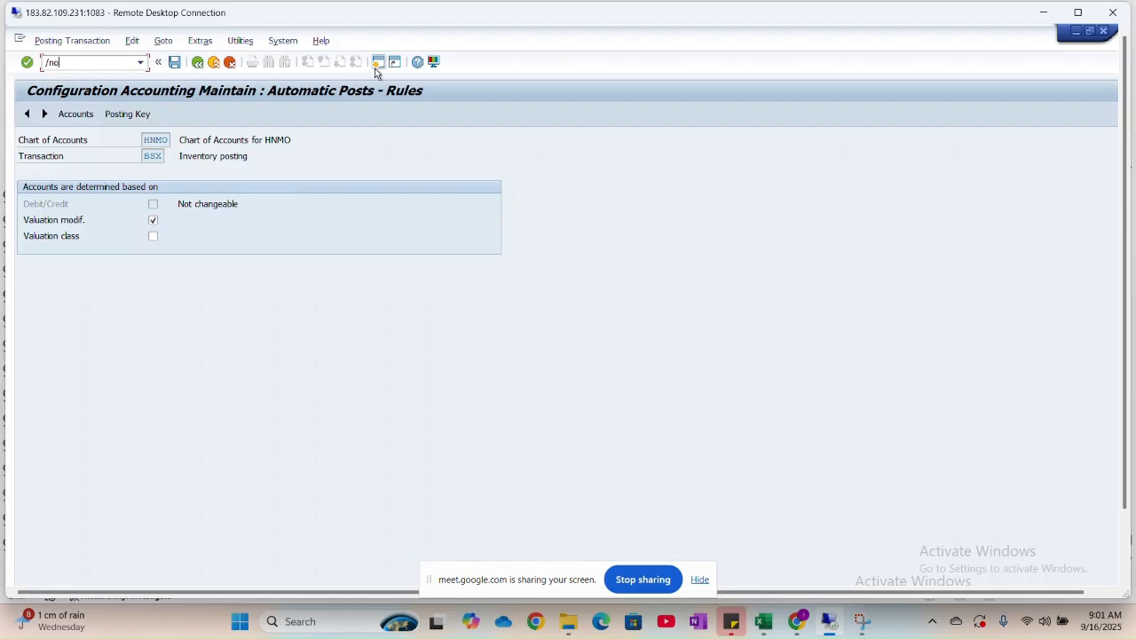
{"action": "key", "text": "alt+Tab"}
{"action": "key", "text": "alt+Tab"}
{"action": "left_click", "coordinate": [1079, 13]}
{"action": "key", "text": "alt+Tab"}
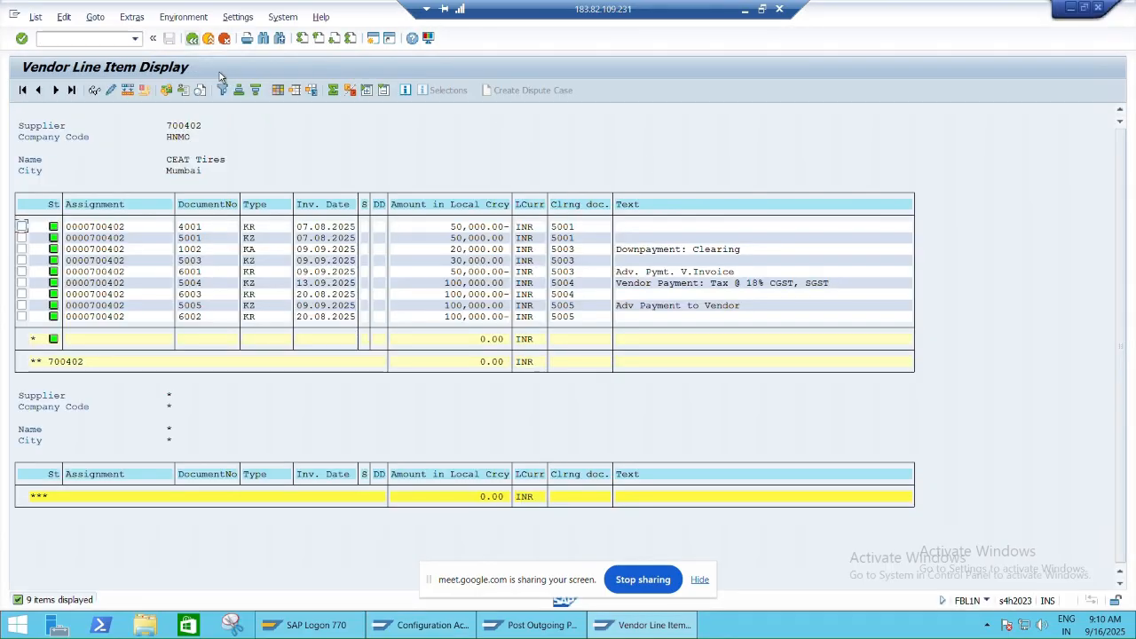
{"action": "left_click", "coordinate": [112, 40]}
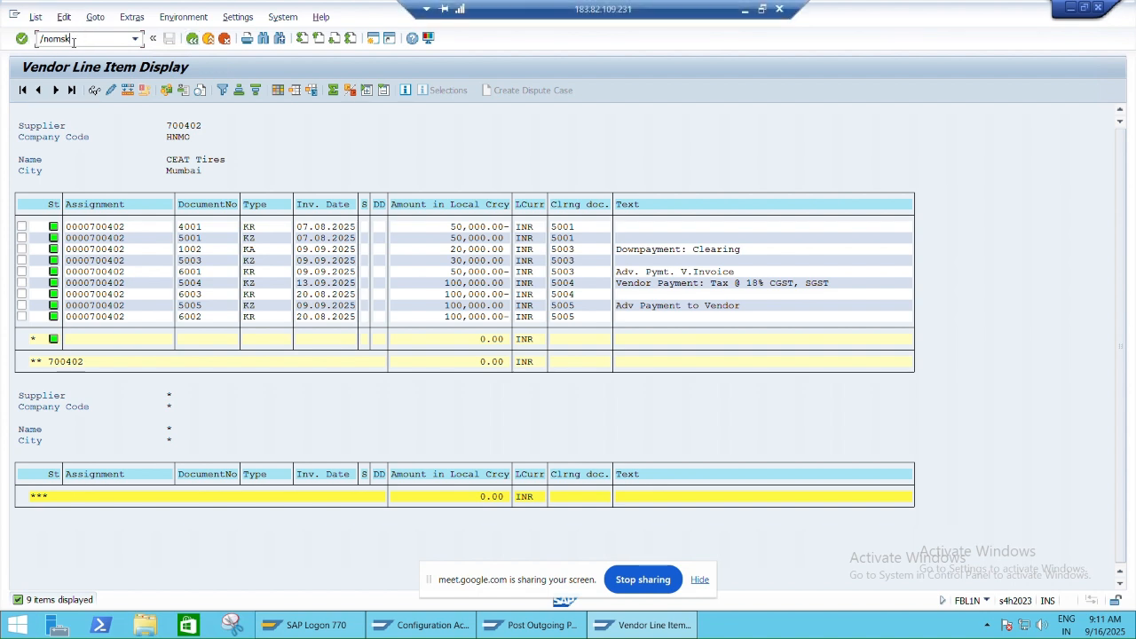
{"action": "key", "text": "Return"}
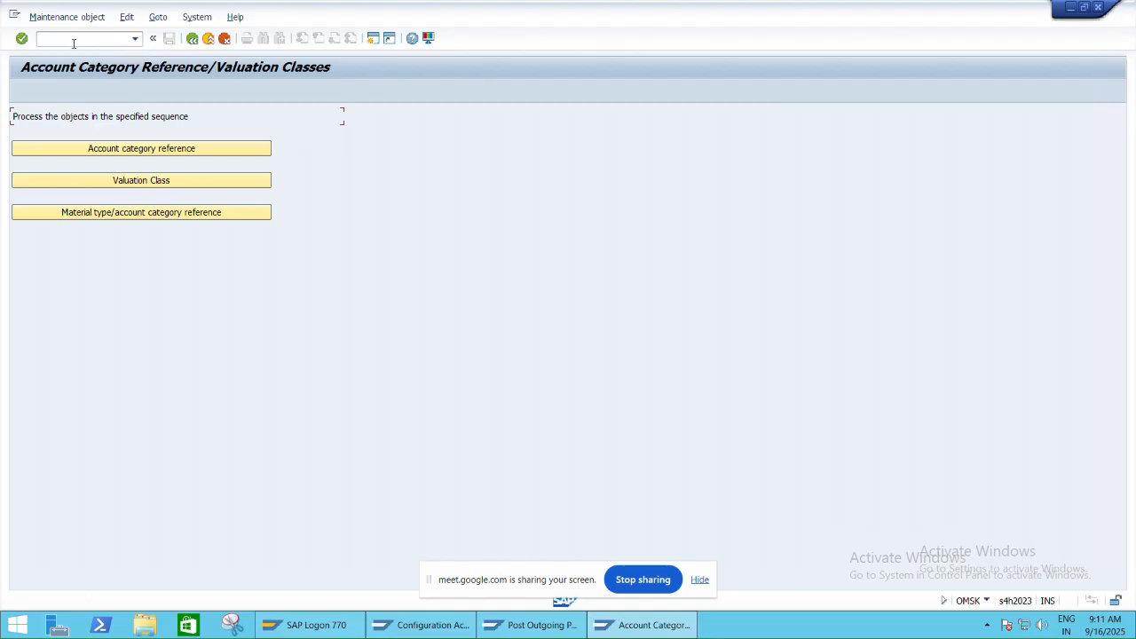
{"action": "left_click", "coordinate": [105, 182]}
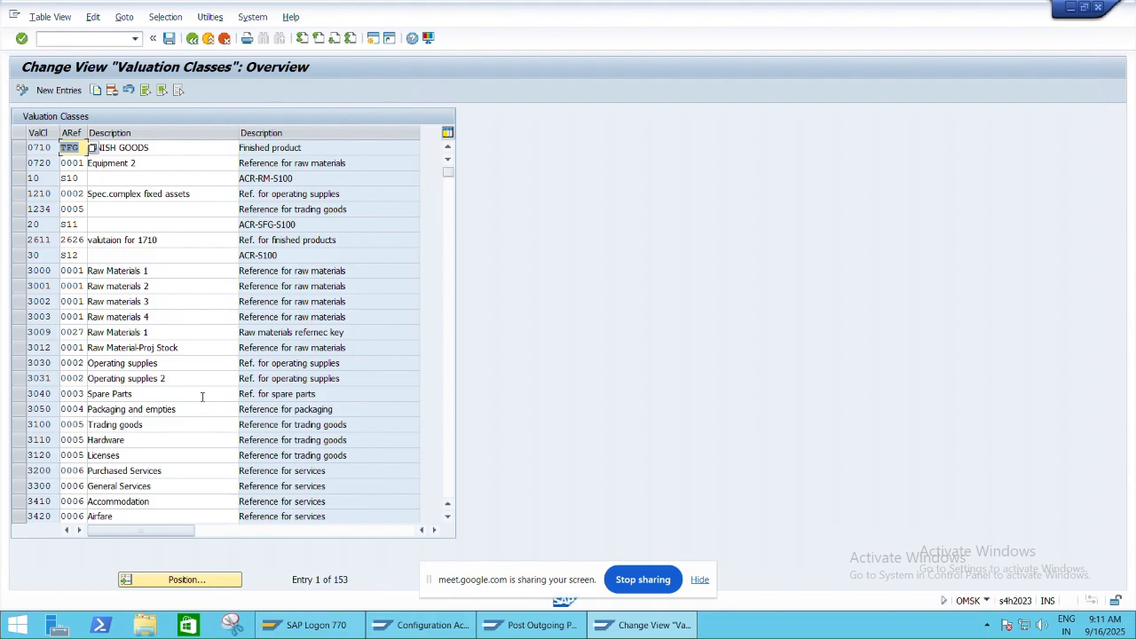
Locate valuation classes 3000 for raw materials and 7900 for semi-finished products in the Valuation Classes list.
{"action": "left_click", "coordinate": [20, 270]}
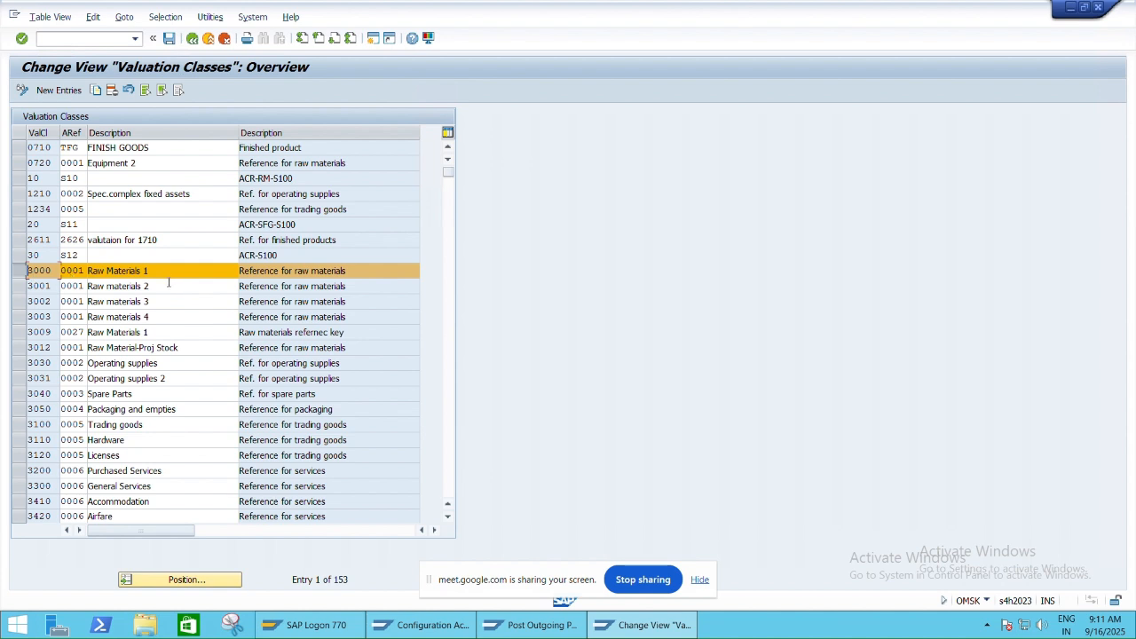
{"action": "left_click", "coordinate": [19, 271]}
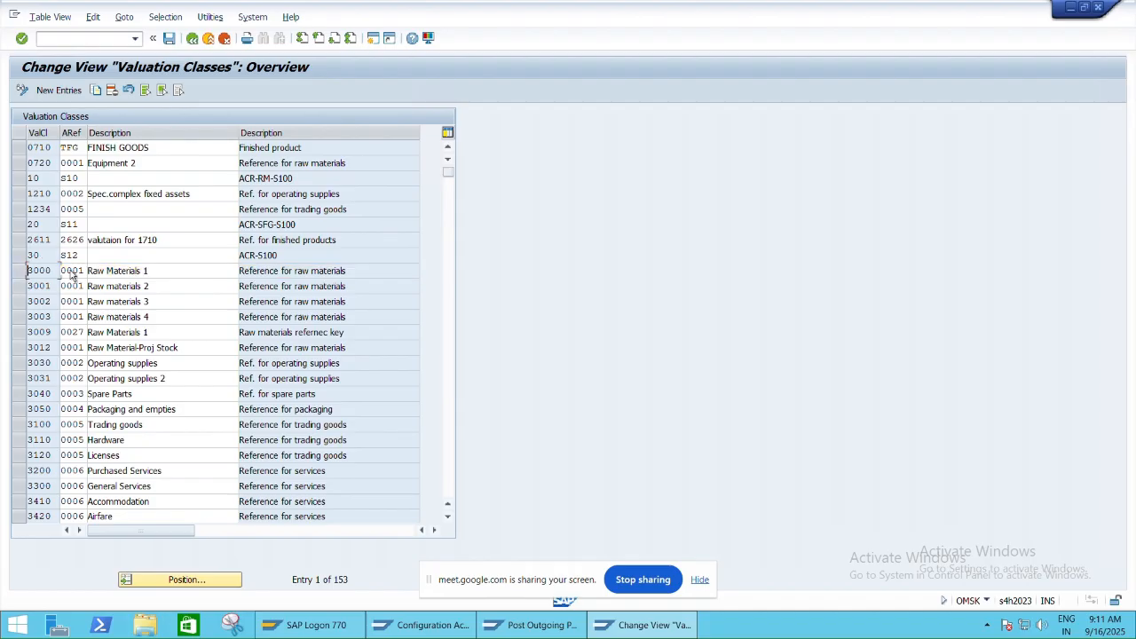
{"action": "scroll", "coordinate": [160, 324], "scroll_direction": "down", "scroll_amount": 13}
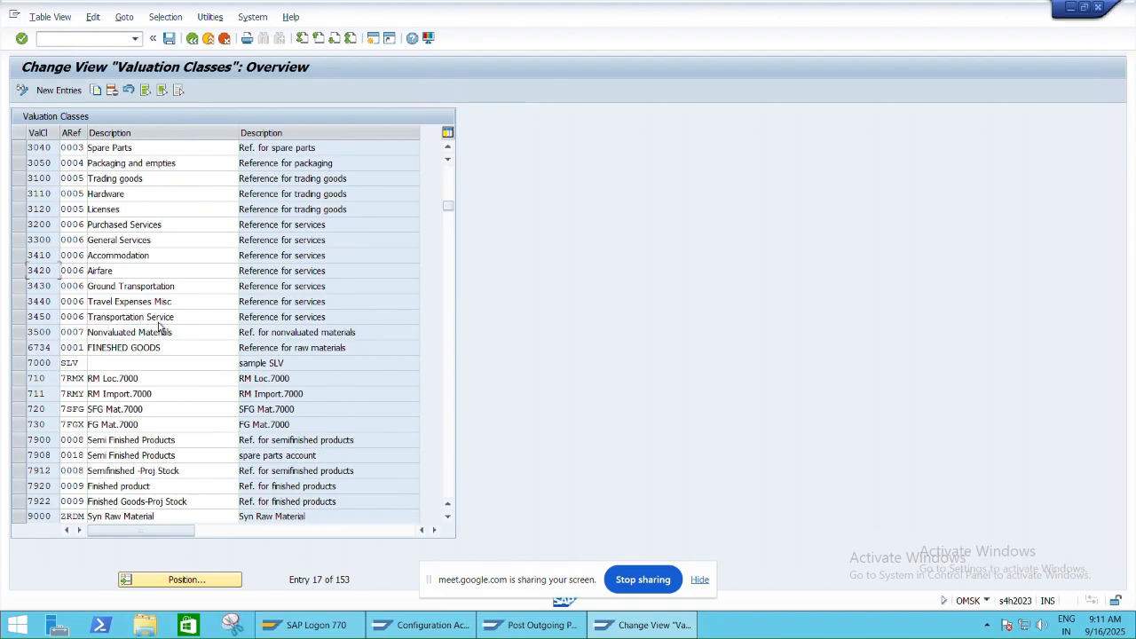
{"action": "scroll", "coordinate": [159, 324], "scroll_direction": "up", "scroll_amount": 3}
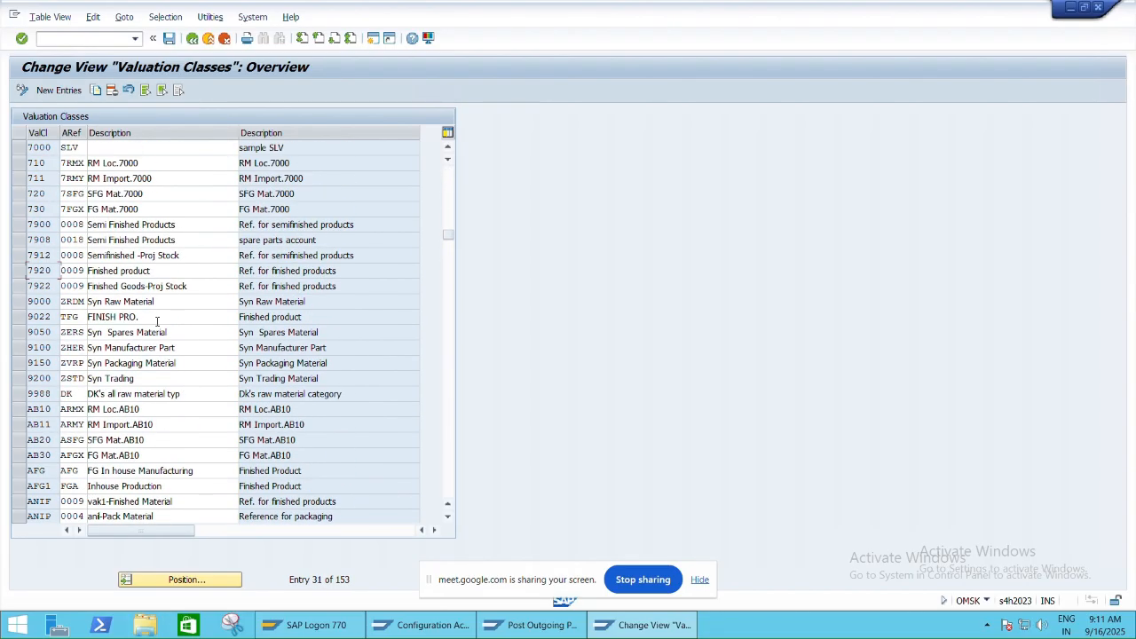
{"action": "left_click", "coordinate": [21, 225]}
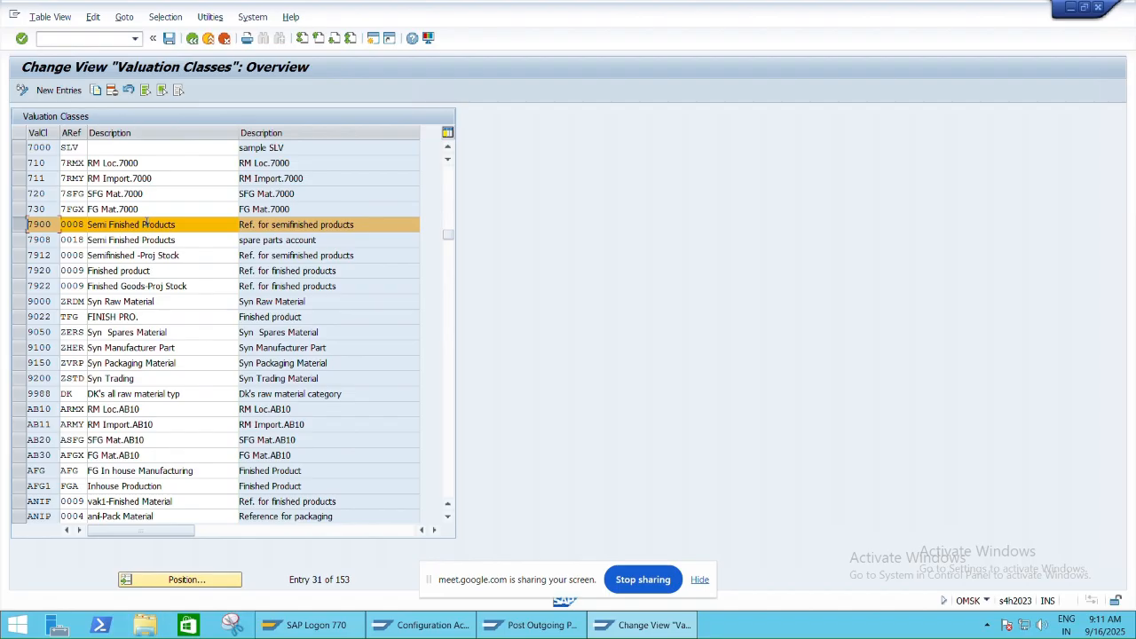
Restore the remote session to a window, switch to Excel, and confirm the 7900 entry for HALB.
{"action": "key", "text": "alt+Tab"}
{"action": "key", "text": "alt+Tab"}
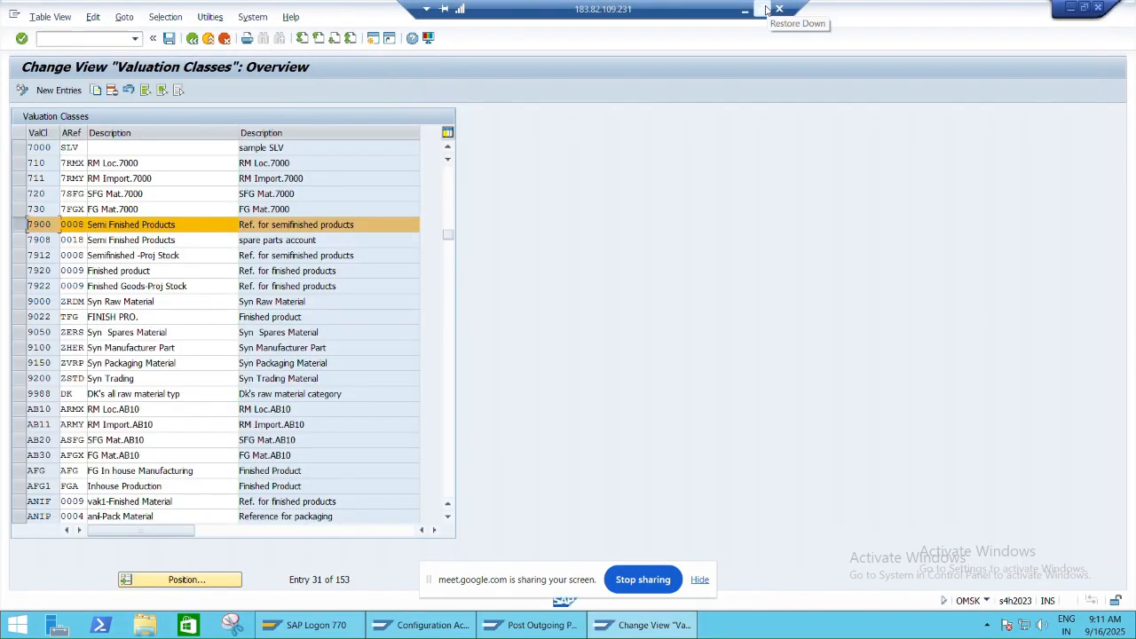
{"action": "left_click", "coordinate": [765, 9]}
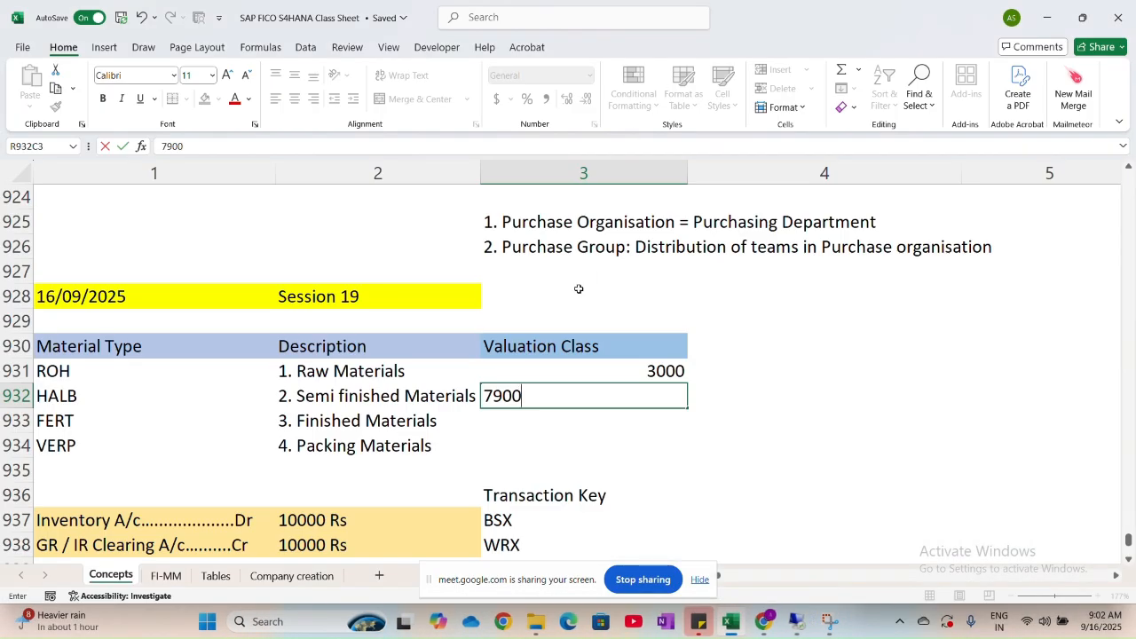
{"action": "left_click", "coordinate": [560, 417]}
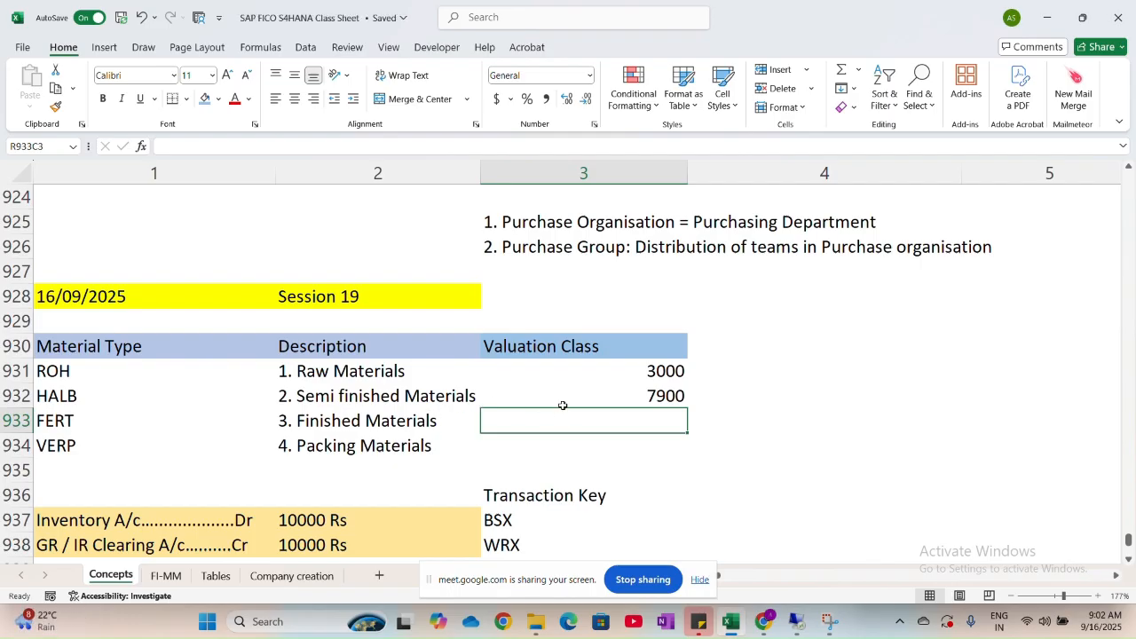
Switch back to the SAP valuation class list and deselect the 7900 Semi Finished Products entry.
{"action": "key", "text": "alt+Tab"}
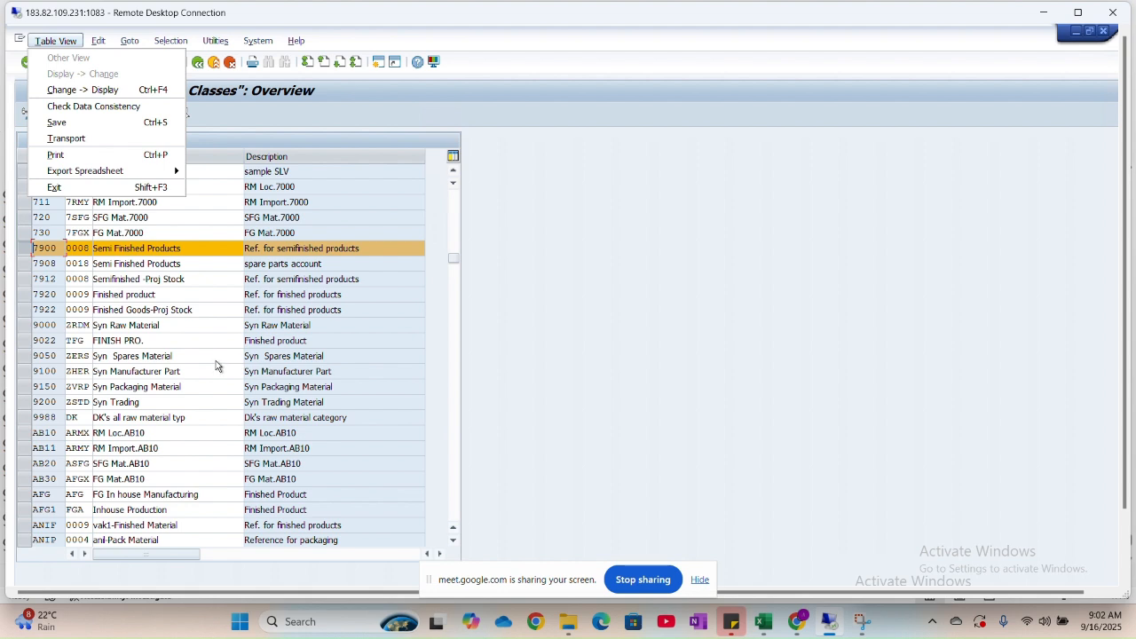
{"action": "left_click", "coordinate": [532, 321]}
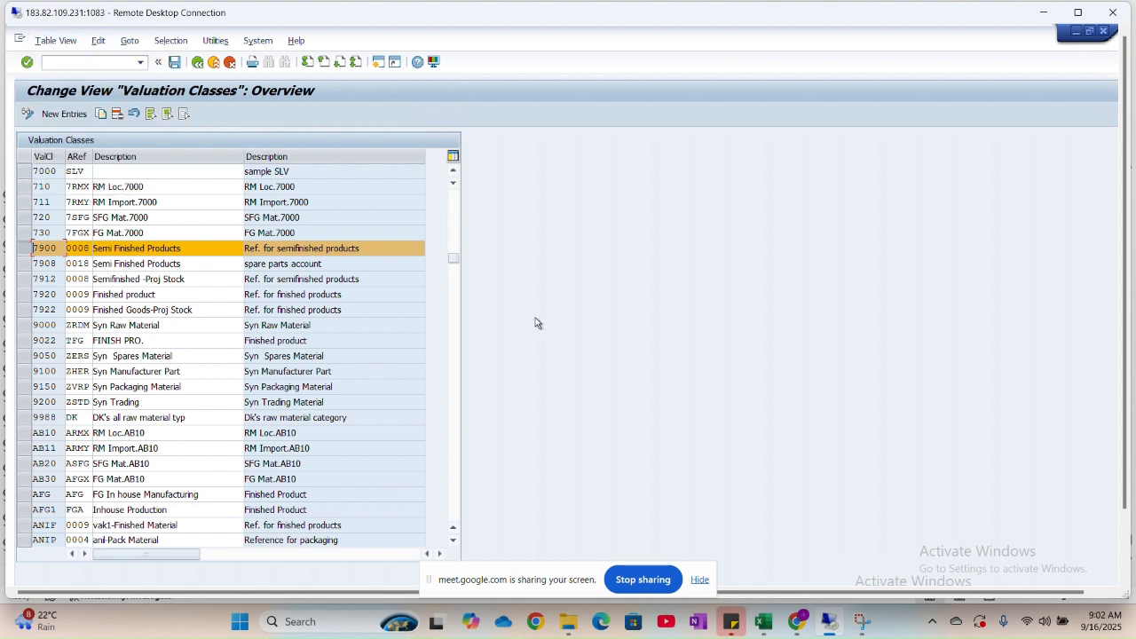
{"action": "left_click", "coordinate": [25, 248]}
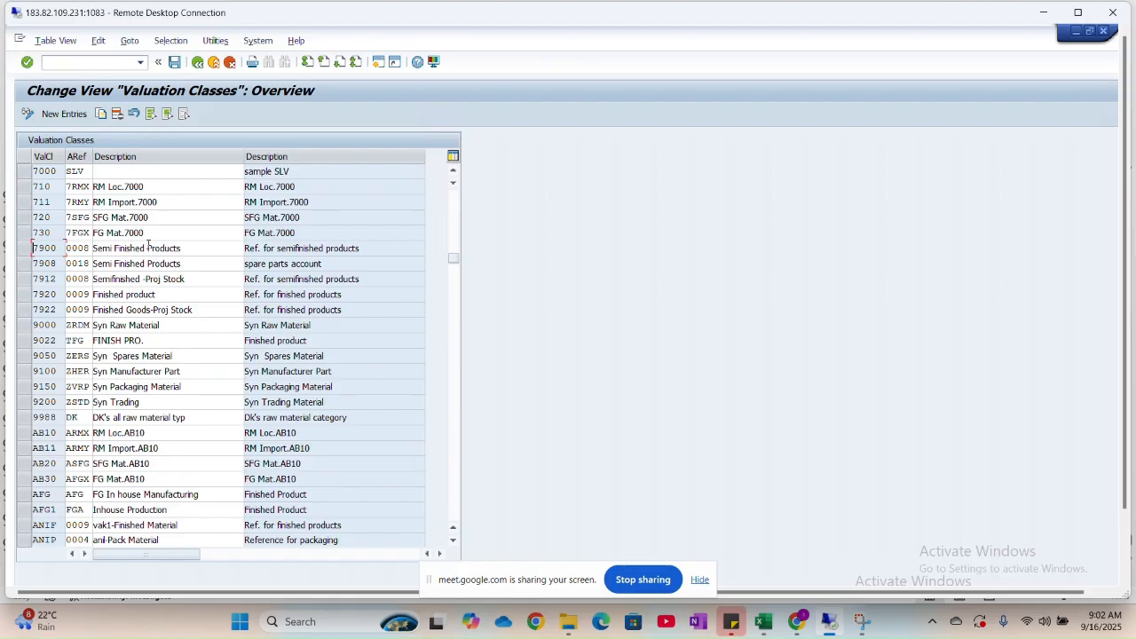
Select the 7920 Finished product valuation class in the list, then switch to Excel and enter 7920 as the FERT valuation class.
{"action": "left_click", "coordinate": [161, 294]}
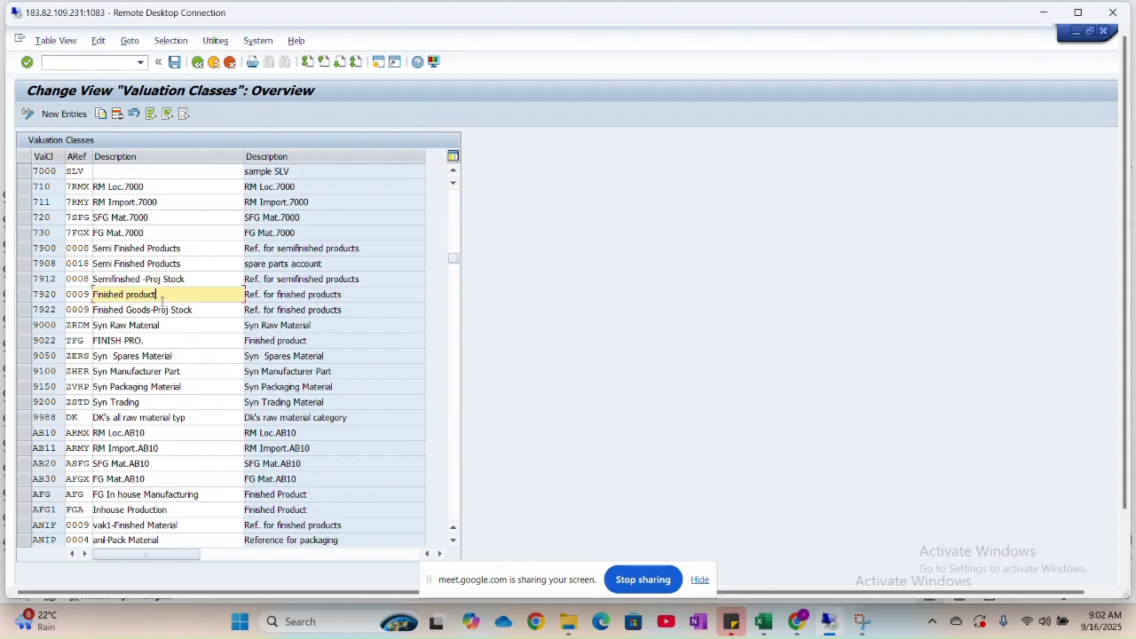
{"action": "left_click", "coordinate": [29, 294]}
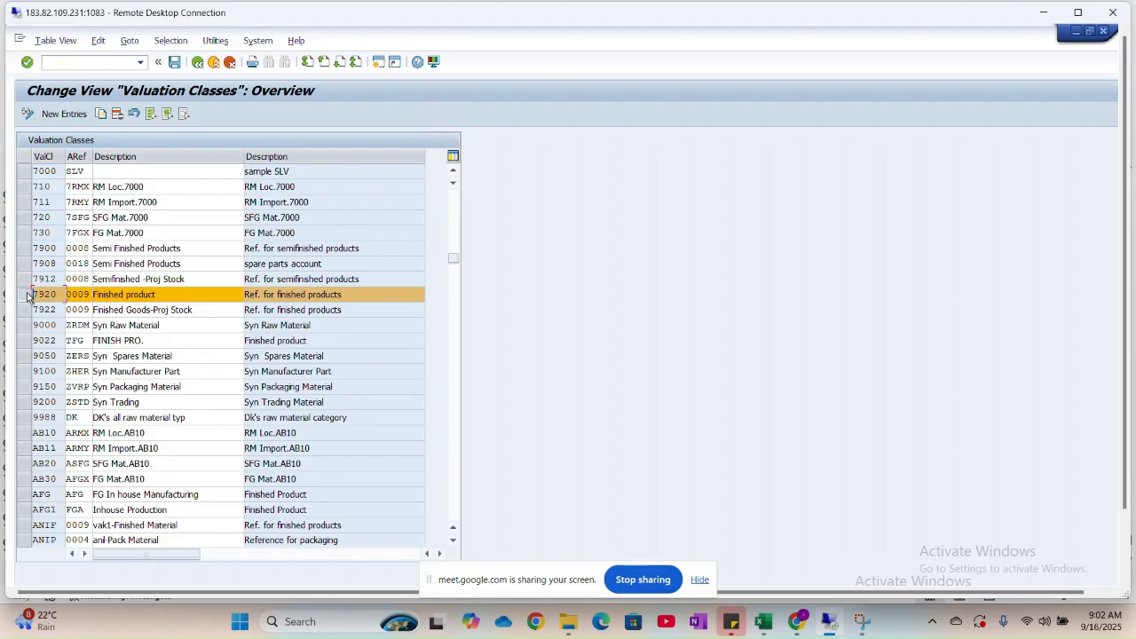
{"action": "key", "text": "alt+Tab"}
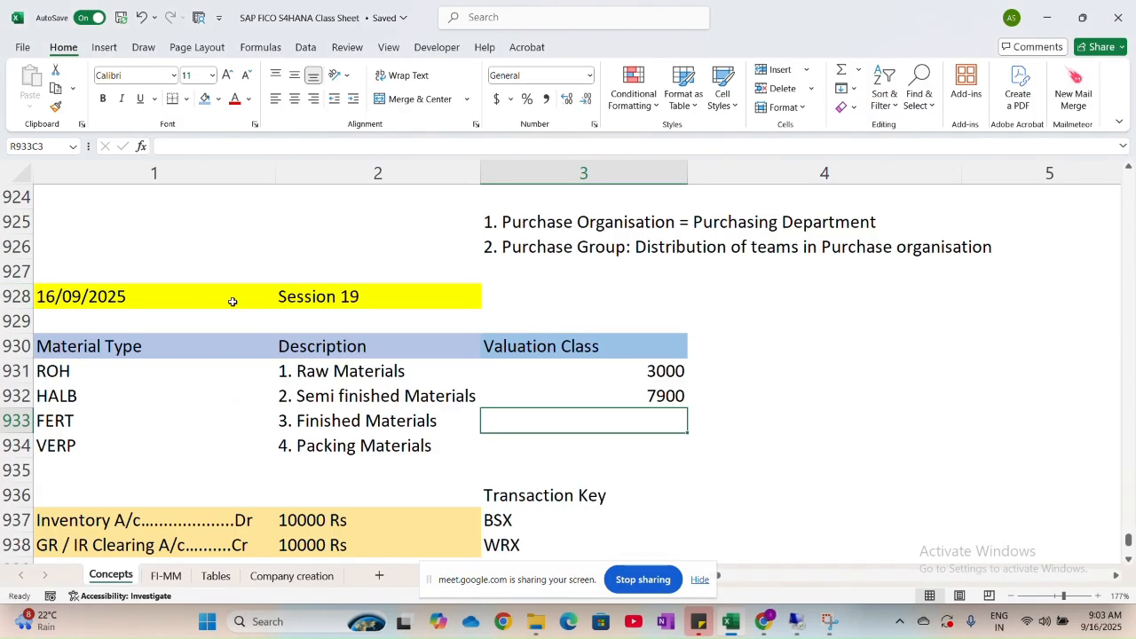
{"action": "type", "text": "7920"}
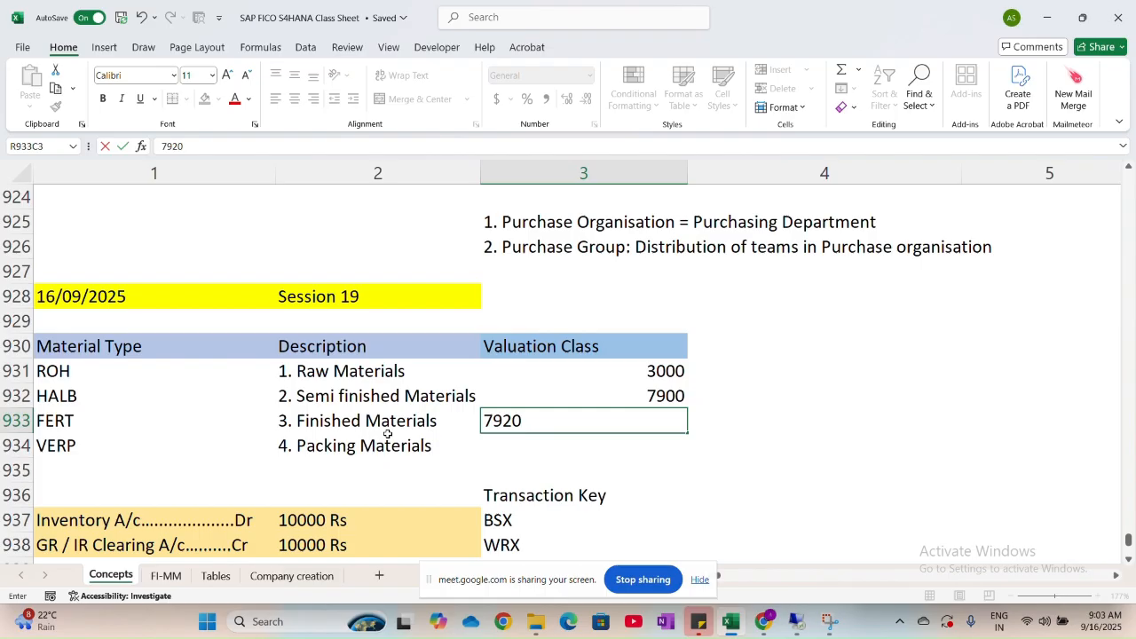
{"action": "left_click", "coordinate": [628, 449]}
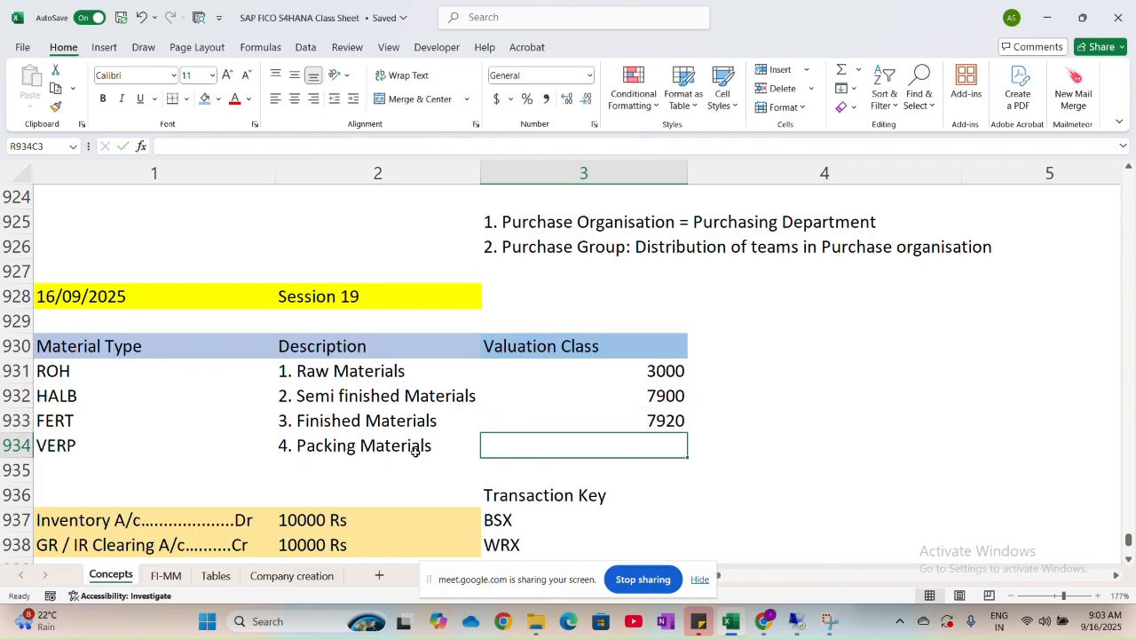
Switch back to the SAP valuation class list, deselect entry 7920, and select 3050 Packaging and empties.
{"action": "key", "text": "alt+Tab"}
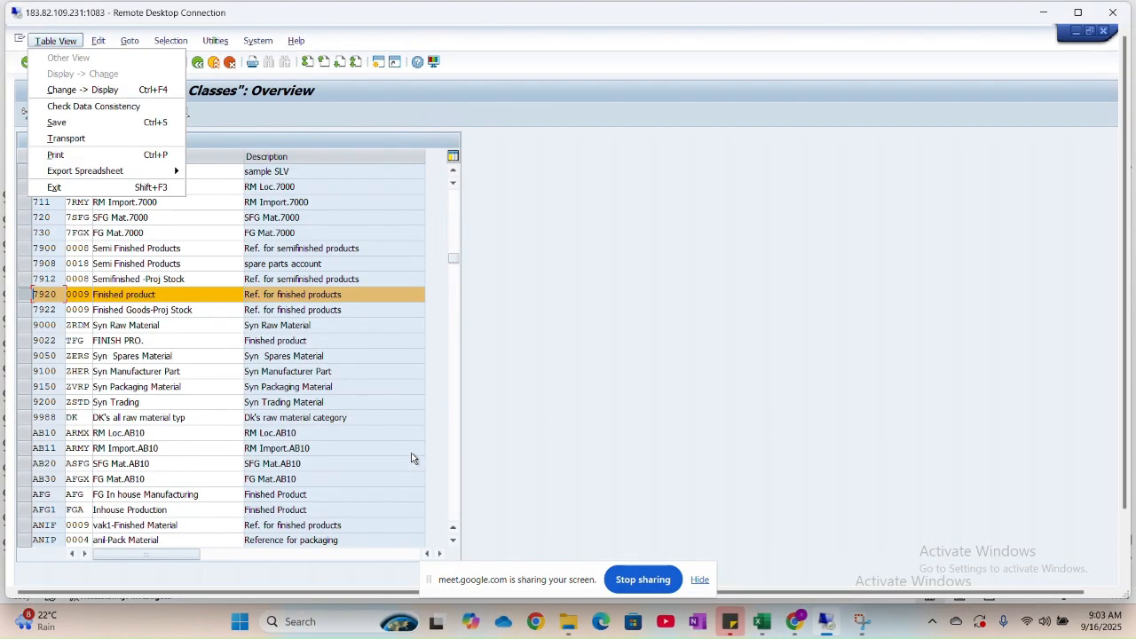
{"action": "left_click", "coordinate": [506, 374]}
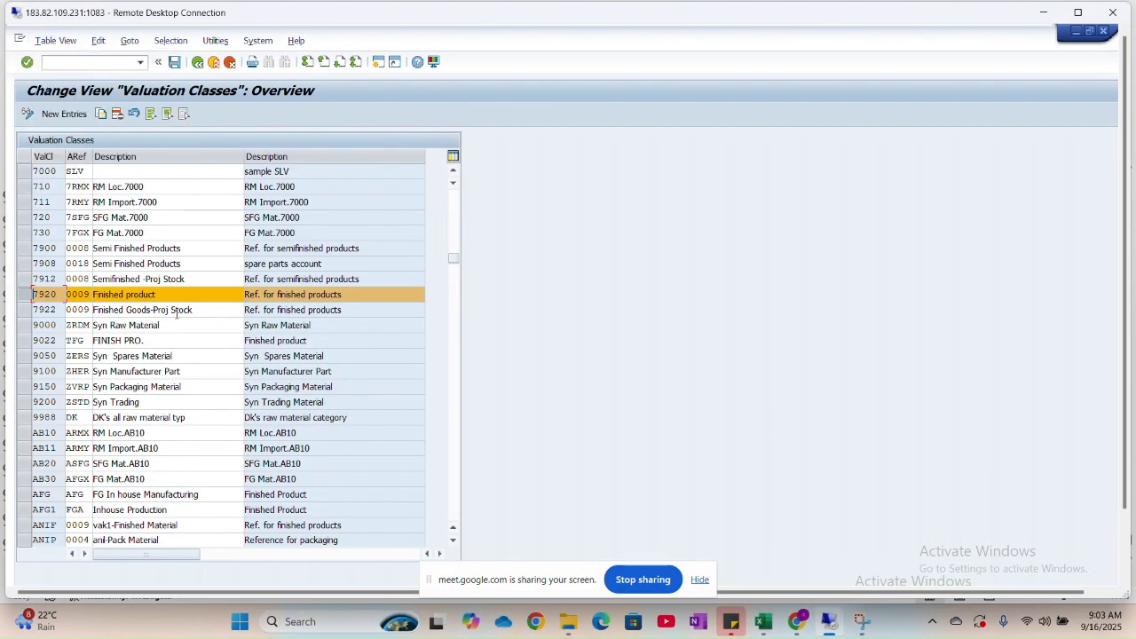
{"action": "left_click", "coordinate": [23, 300]}
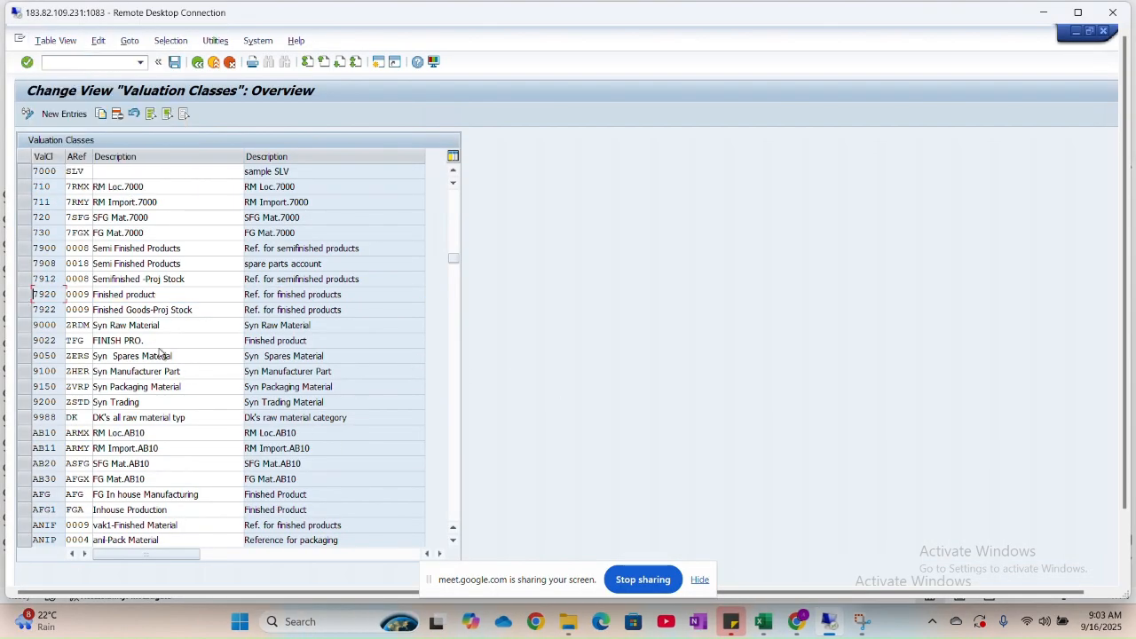
{"action": "scroll", "coordinate": [160, 353], "scroll_direction": "up", "scroll_amount": 4}
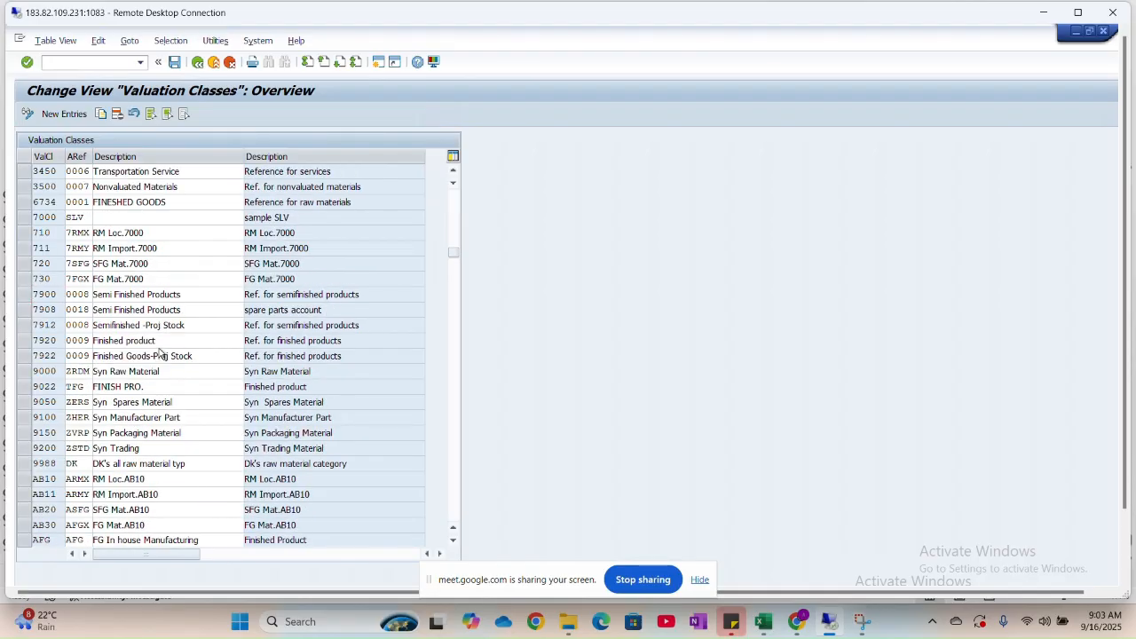
{"action": "scroll", "coordinate": [160, 353], "scroll_direction": "up", "scroll_amount": 1}
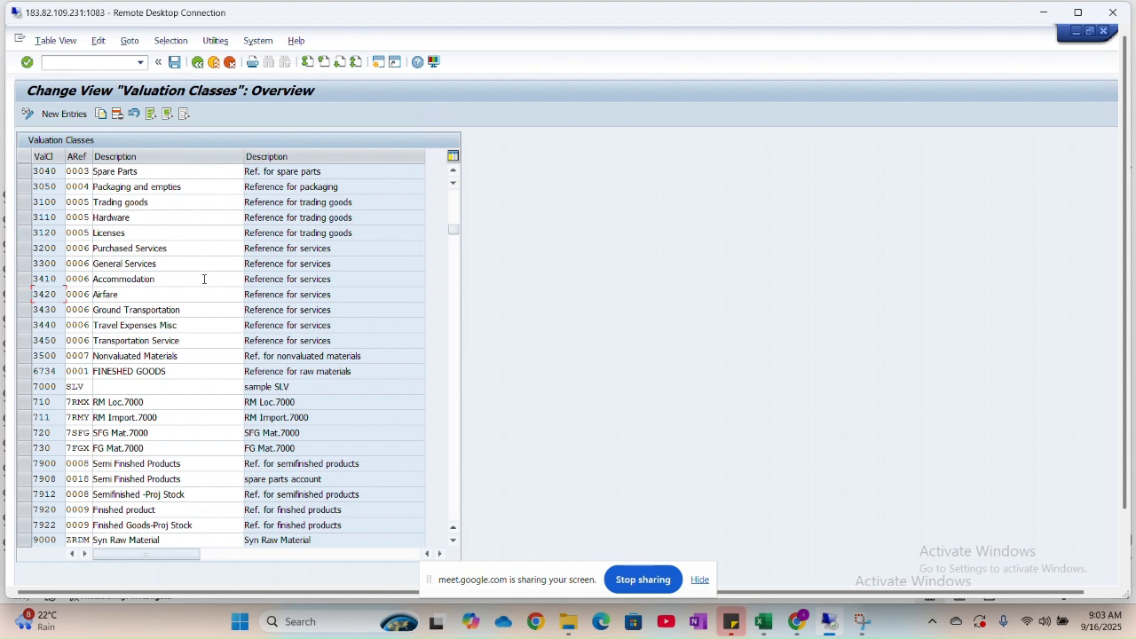
{"action": "left_click", "coordinate": [26, 188]}
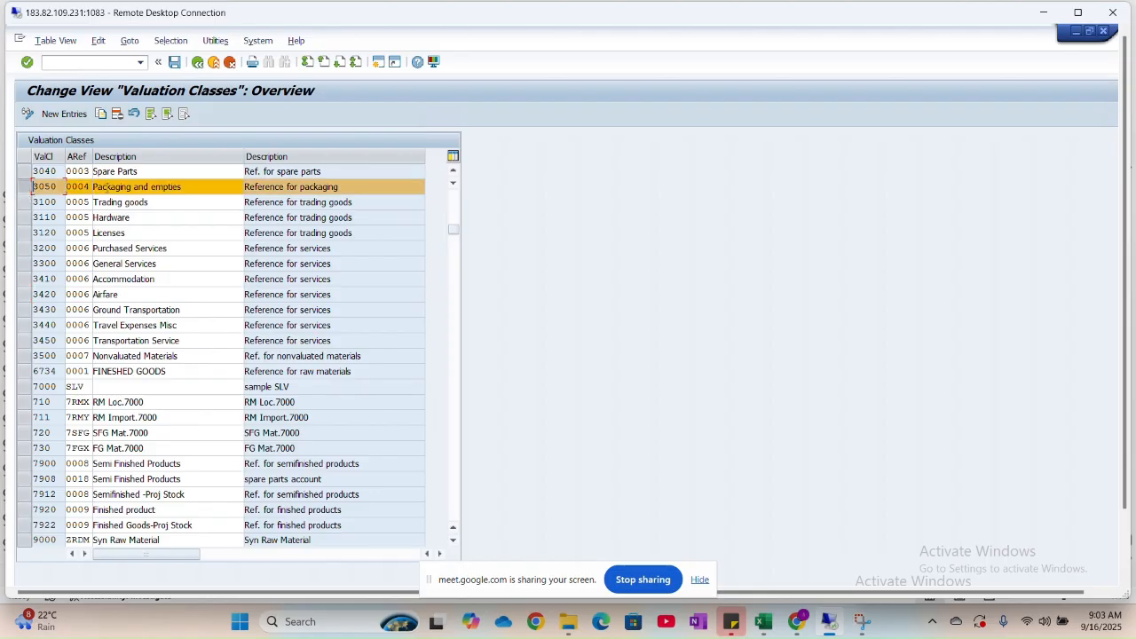
Switch to Excel and enter 3050 as the valuation class for VERP Packing Materials.
{"action": "key", "text": "alt+Tab"}
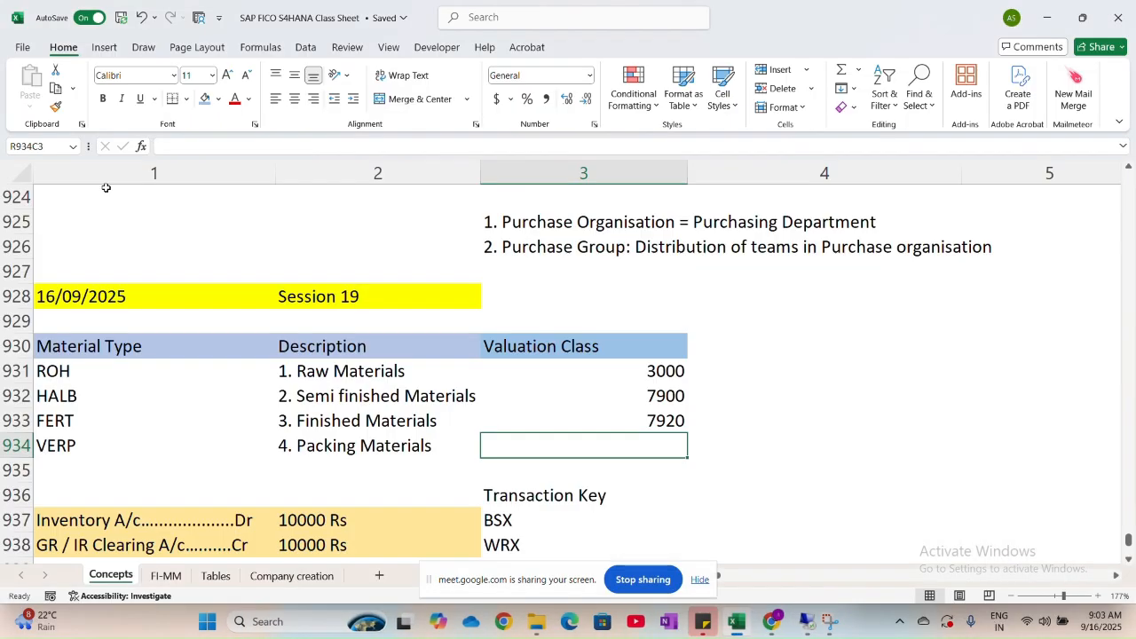
{"action": "type", "text": "30"}
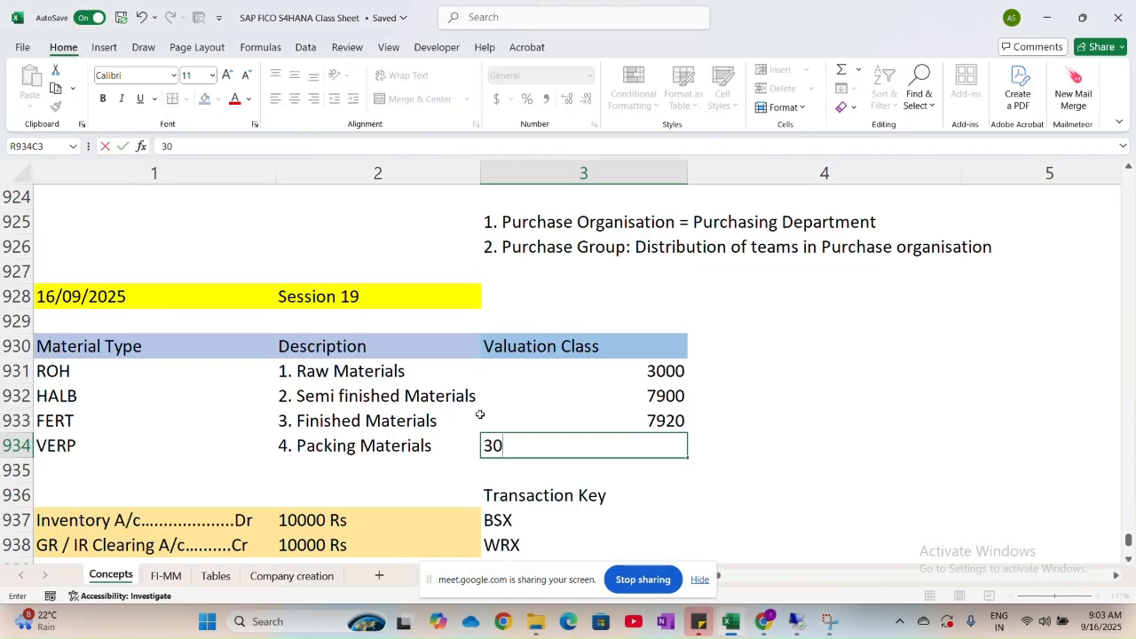
{"action": "type", "text": "50"}
{"action": "left_click", "coordinate": [830, 453]}
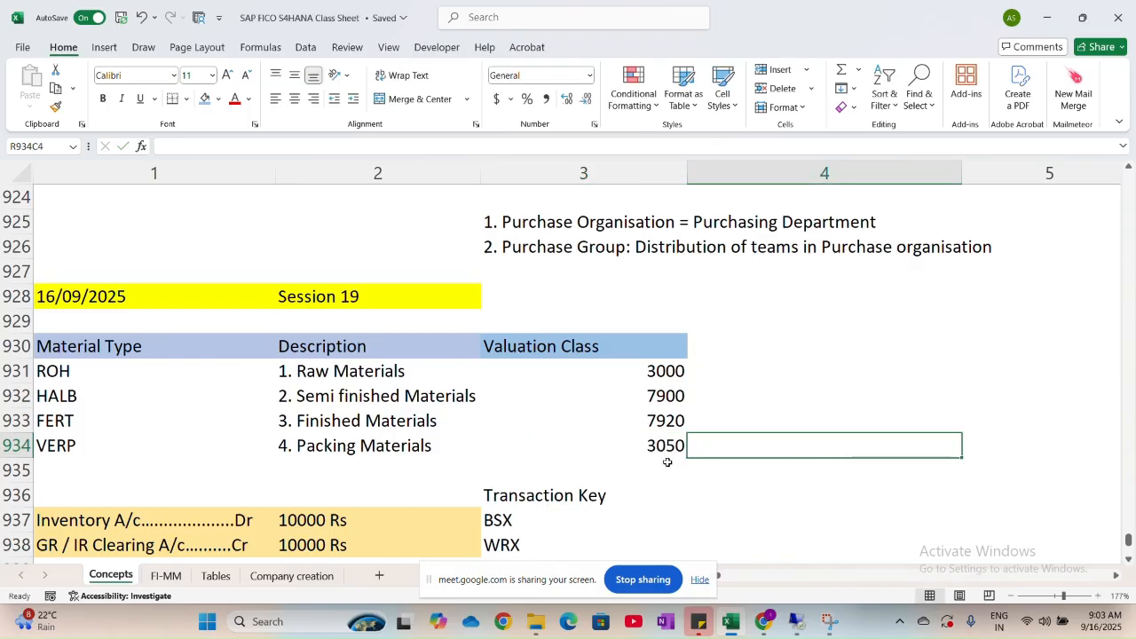
Return to the OBYC rules in the maximized SAP session, enable Valuation class for BSX, and accept the rule change.
{"action": "key", "text": "alt+Tab"}
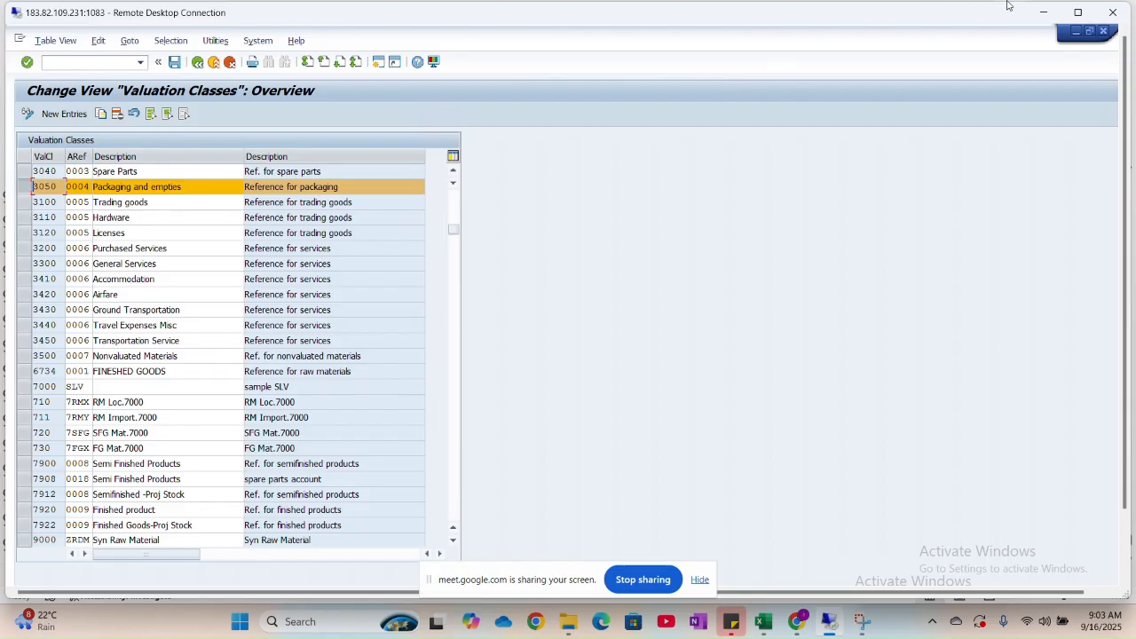
{"action": "left_click", "coordinate": [1077, 13]}
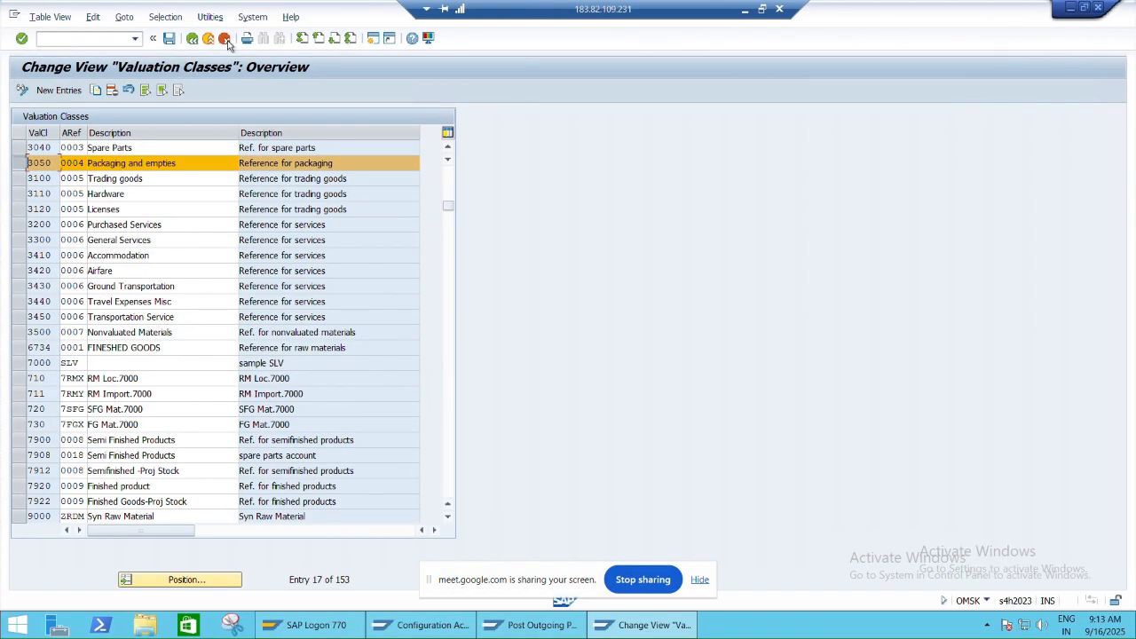
{"action": "key", "text": "alt+Tab"}
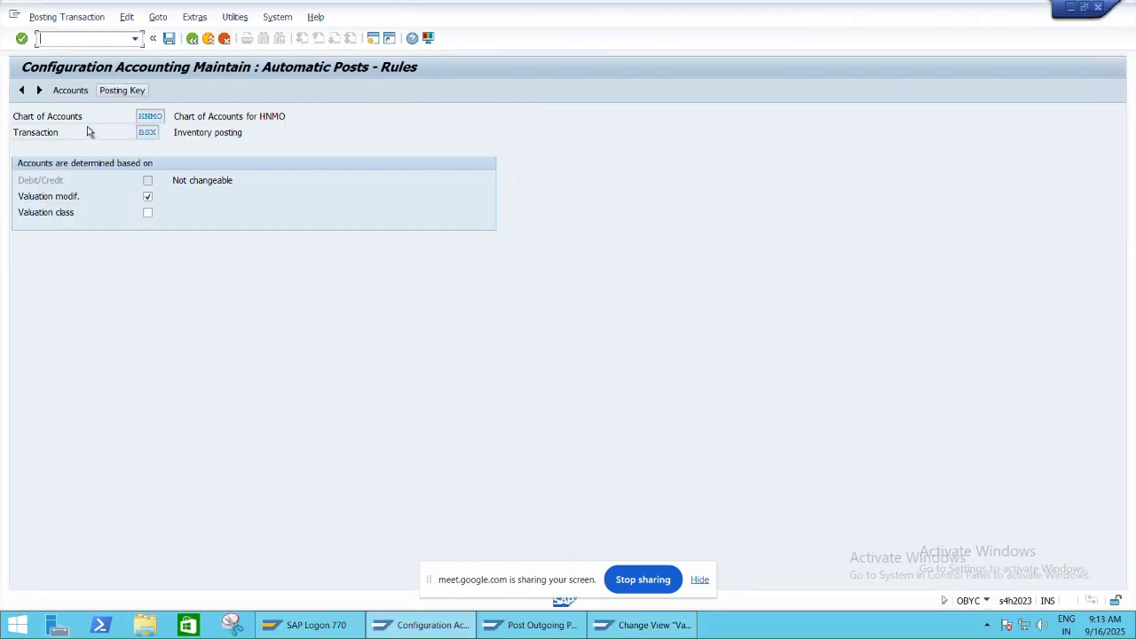
{"action": "left_click", "coordinate": [147, 213]}
{"action": "left_click", "coordinate": [67, 93]}
{"action": "left_click", "coordinate": [200, 267]}
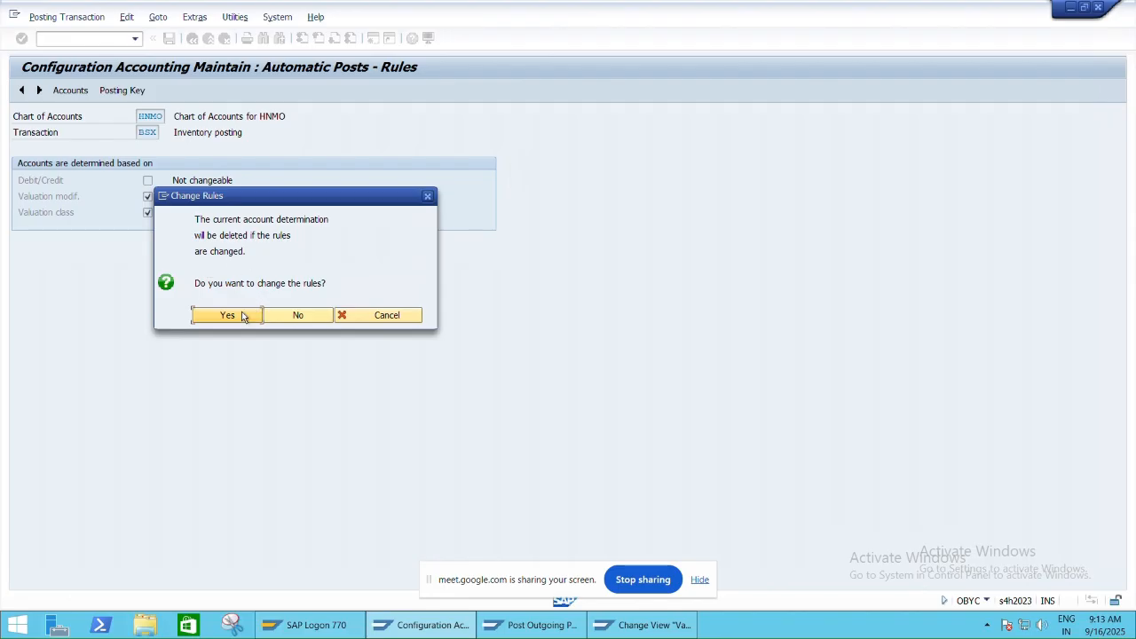
{"action": "left_click", "coordinate": [243, 313]}
{"action": "left_click", "coordinate": [276, 247]}
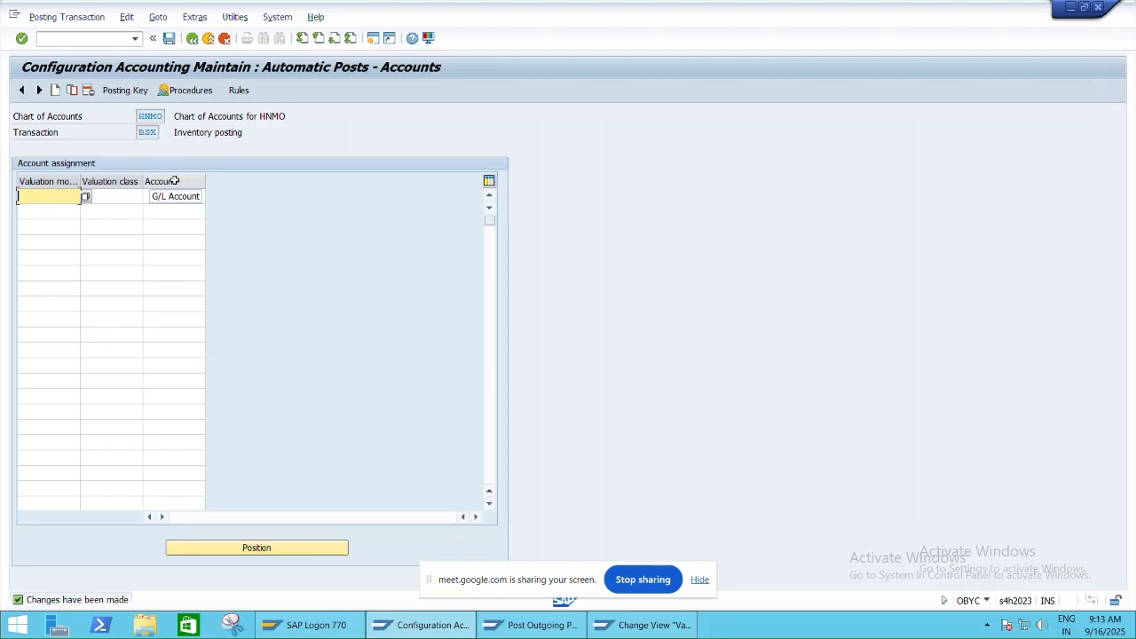
Enter valuation modifier X in the first BSX account assignment row and pick valuation class 7900 by searching the value list.
{"action": "left_click", "coordinate": [122, 197]}
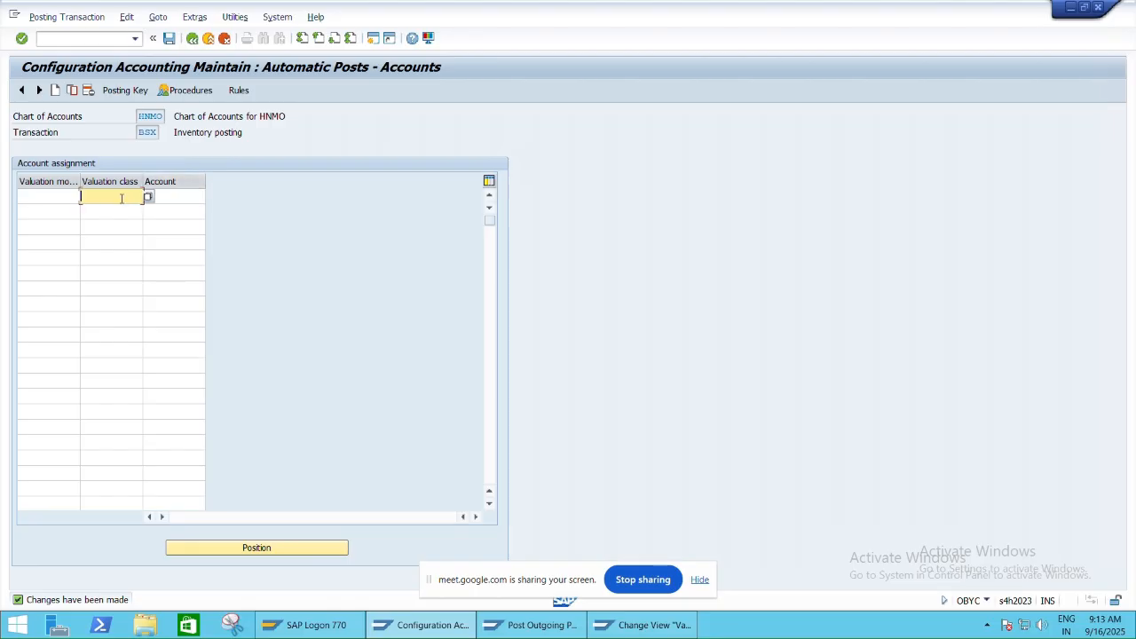
{"action": "left_click", "coordinate": [67, 197]}
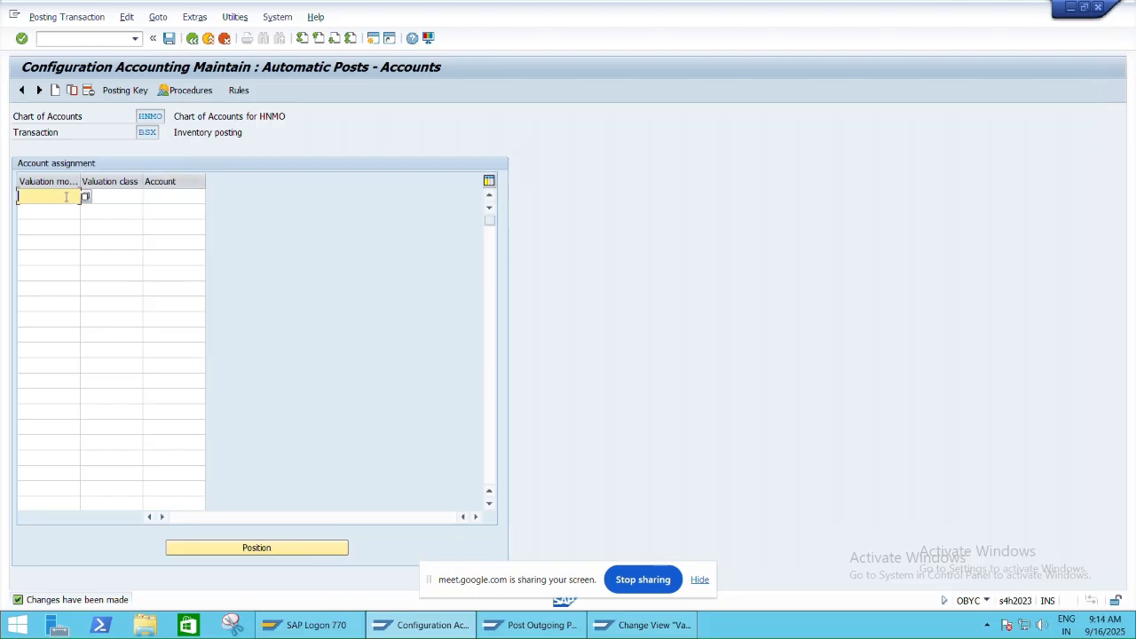
{"action": "key", "text": "Caps_Lock"}
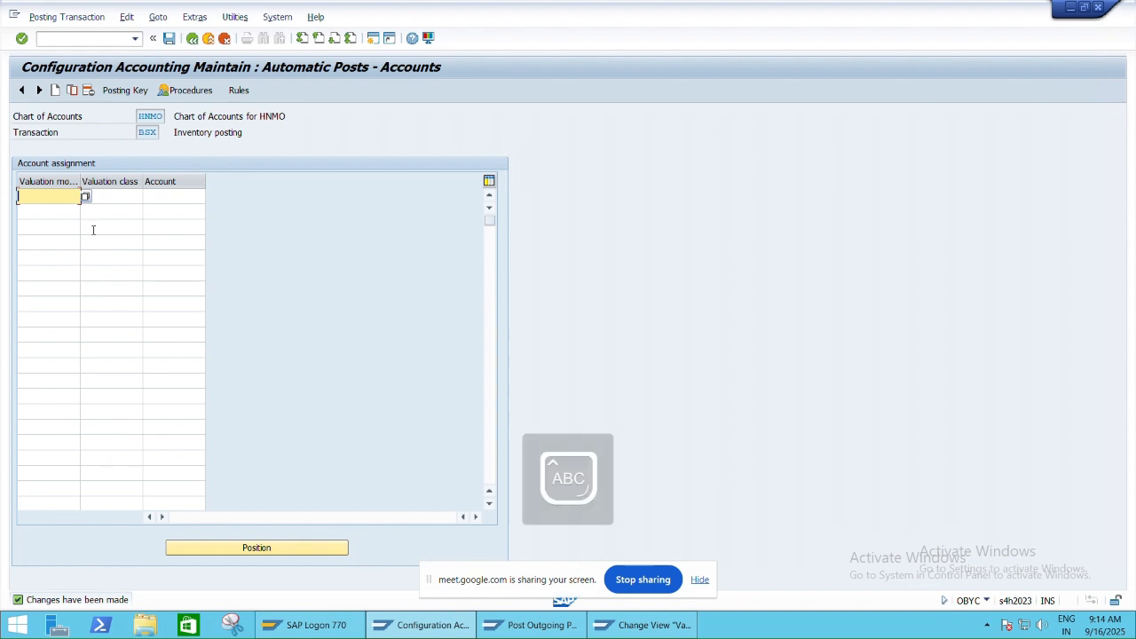
{"action": "type", "text": "X"}
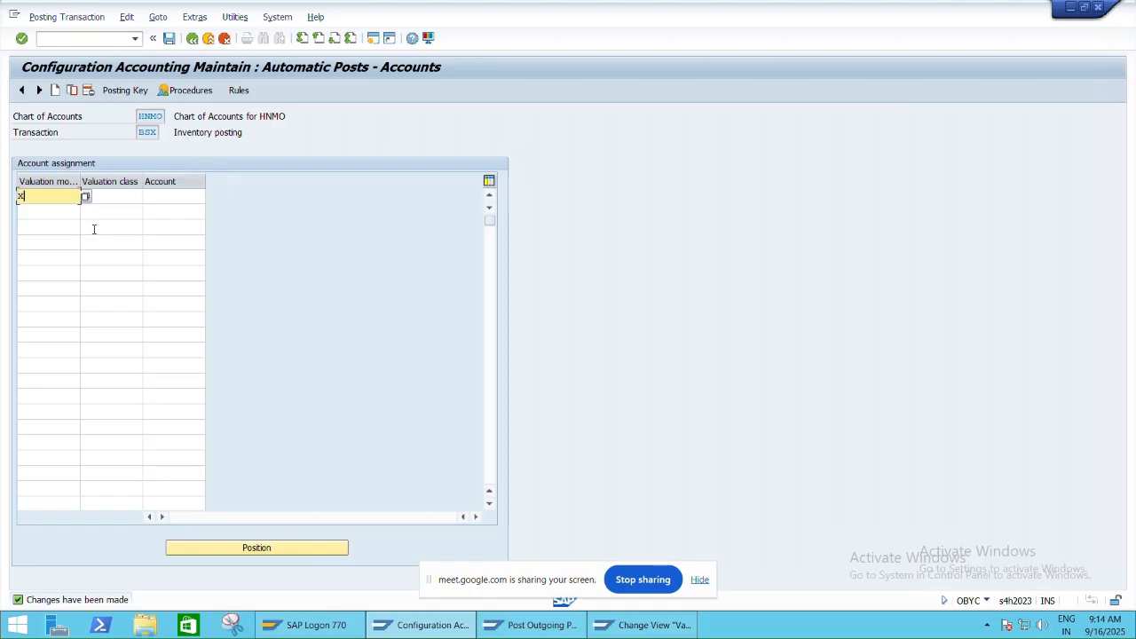
{"action": "key", "text": "Tab"}
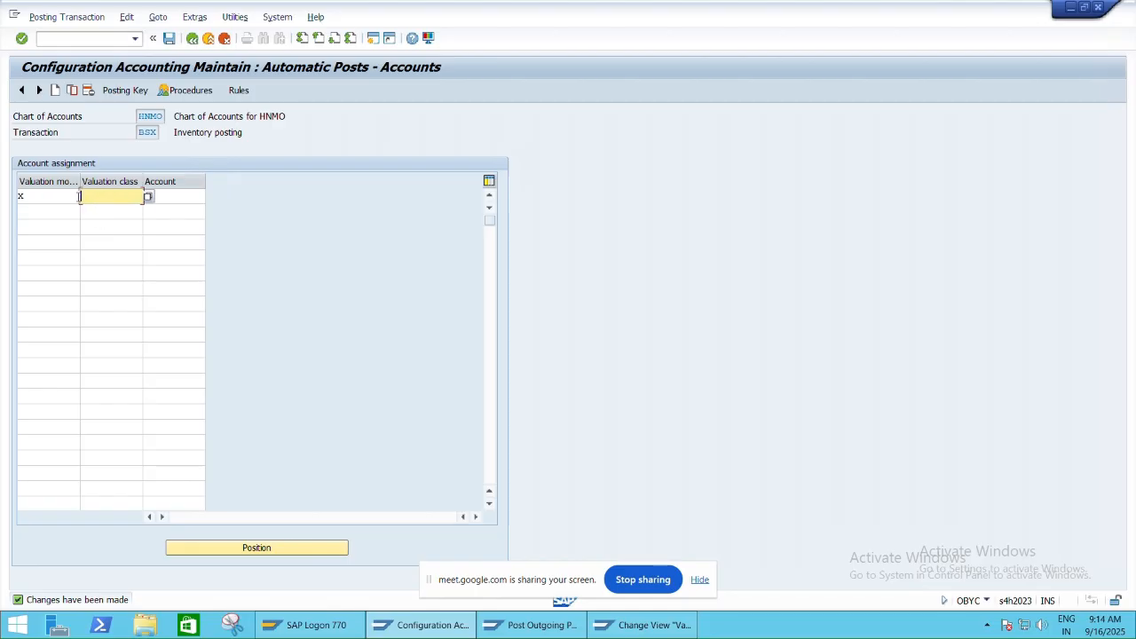
{"action": "left_click", "coordinate": [147, 196]}
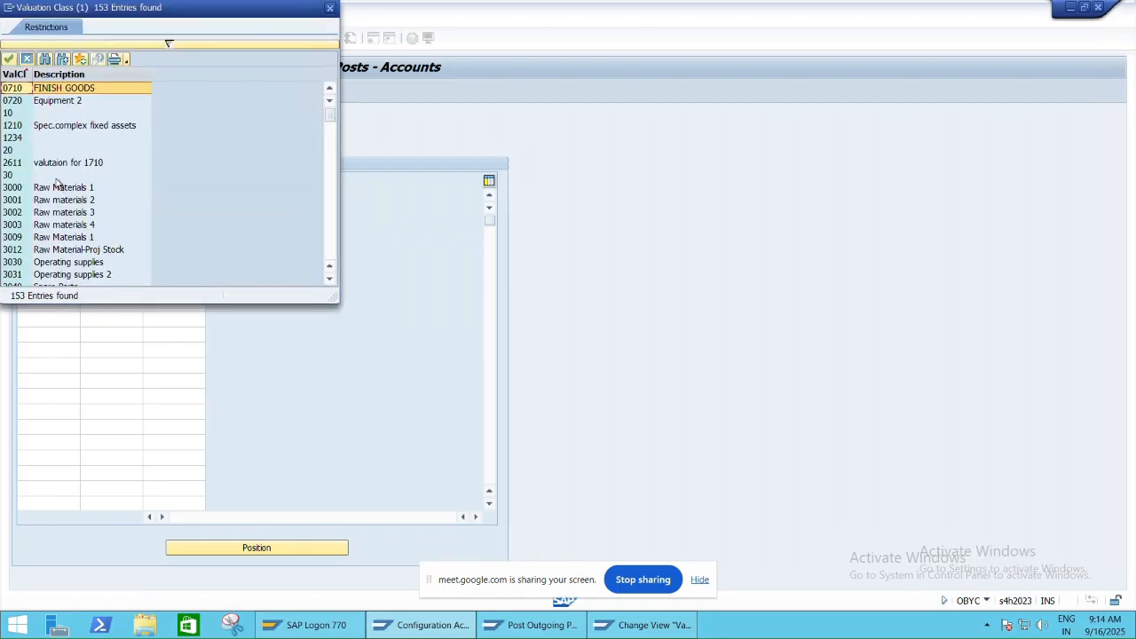
{"action": "left_click", "coordinate": [45, 58]}
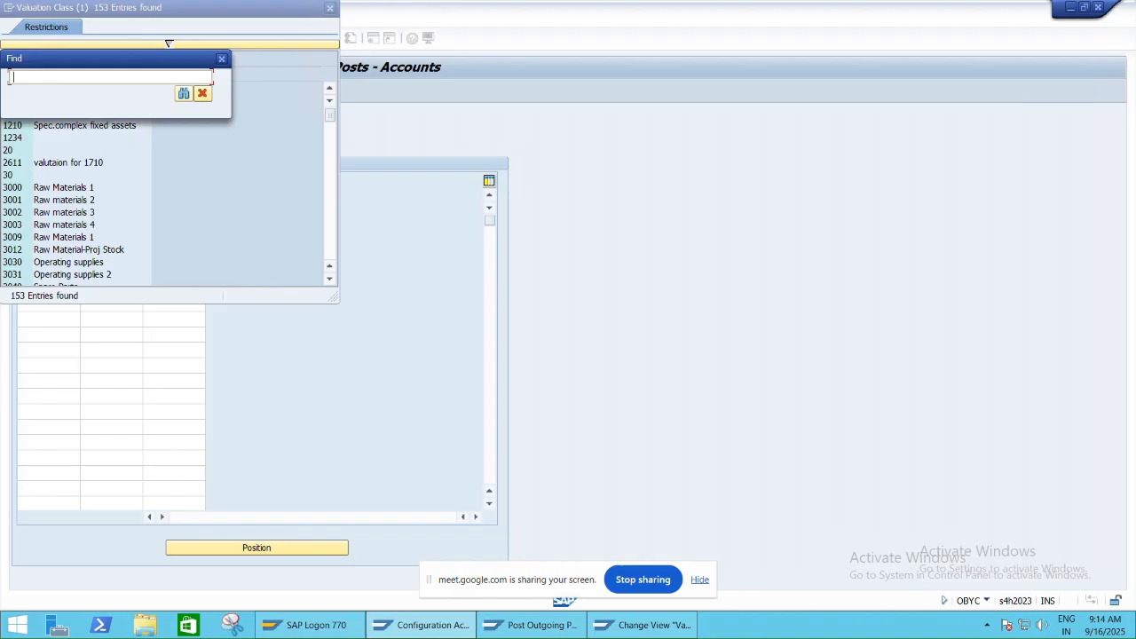
{"action": "type", "text": "7900"}
{"action": "key", "text": "Return"}
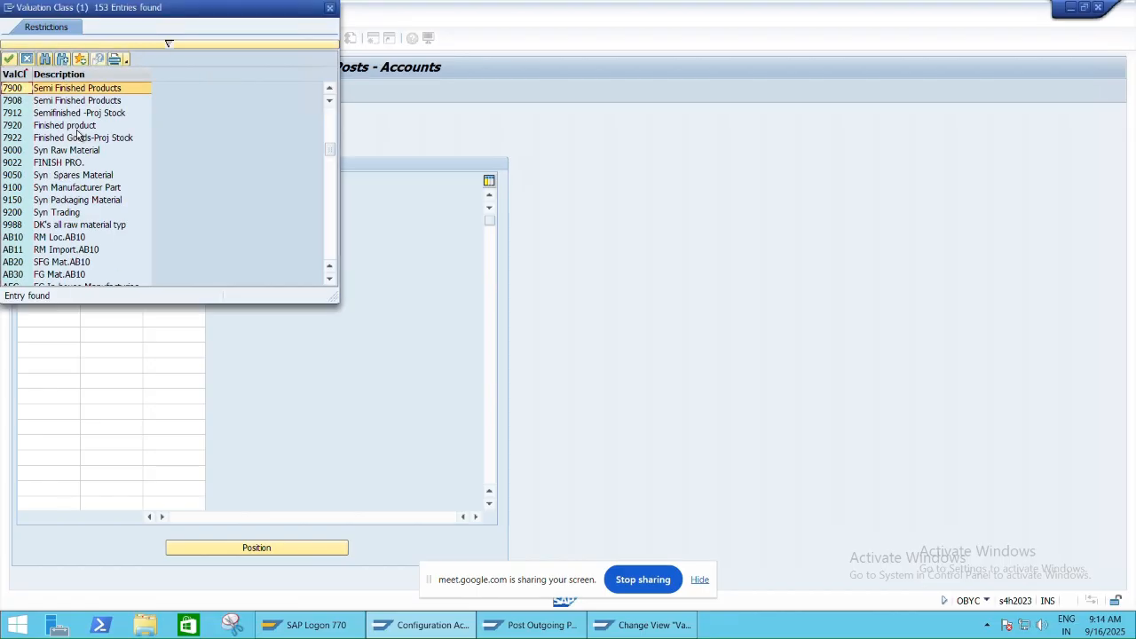
{"action": "double_click", "coordinate": [45, 89]}
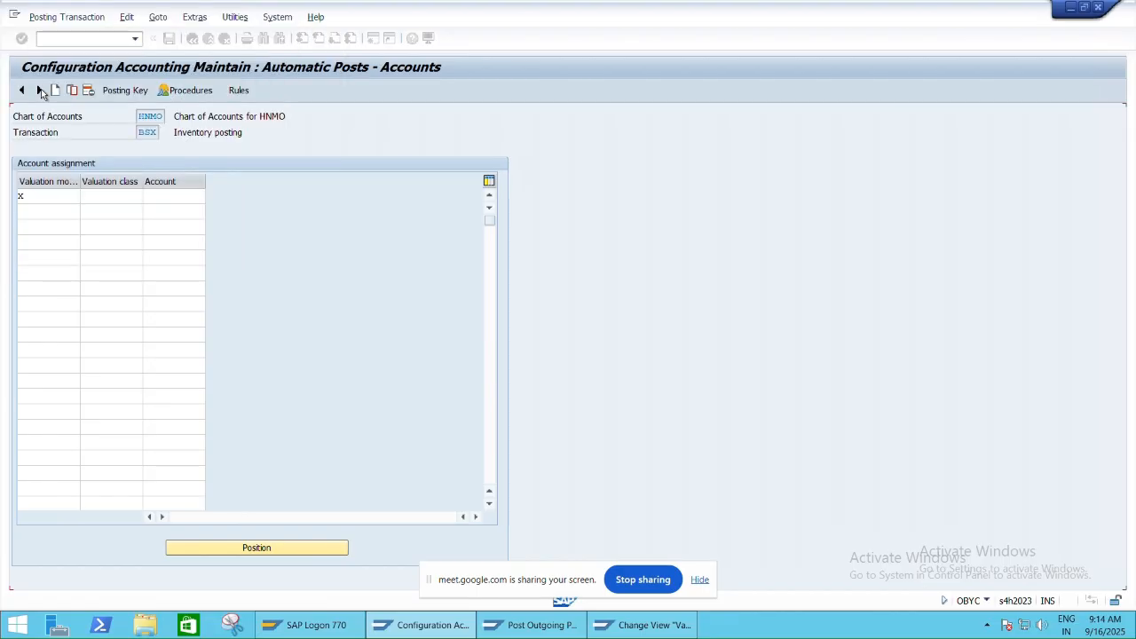
Assign the Inventory:Semi Finished G/L account of chart HNMO to the 7900 row.
{"action": "left_click", "coordinate": [192, 198]}
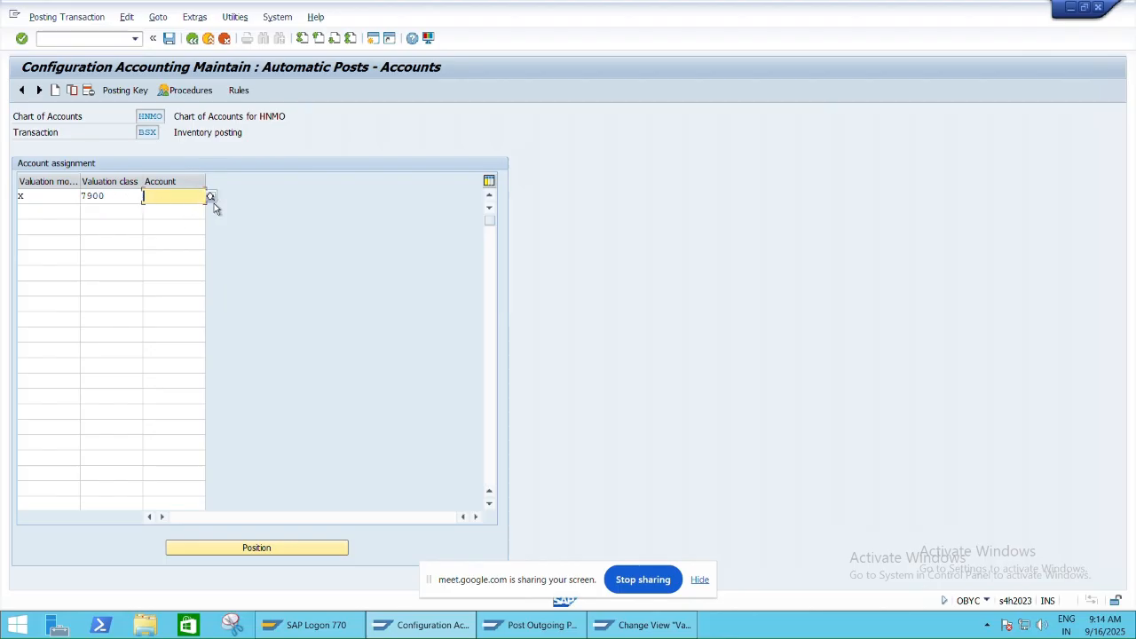
{"action": "left_click", "coordinate": [211, 198]}
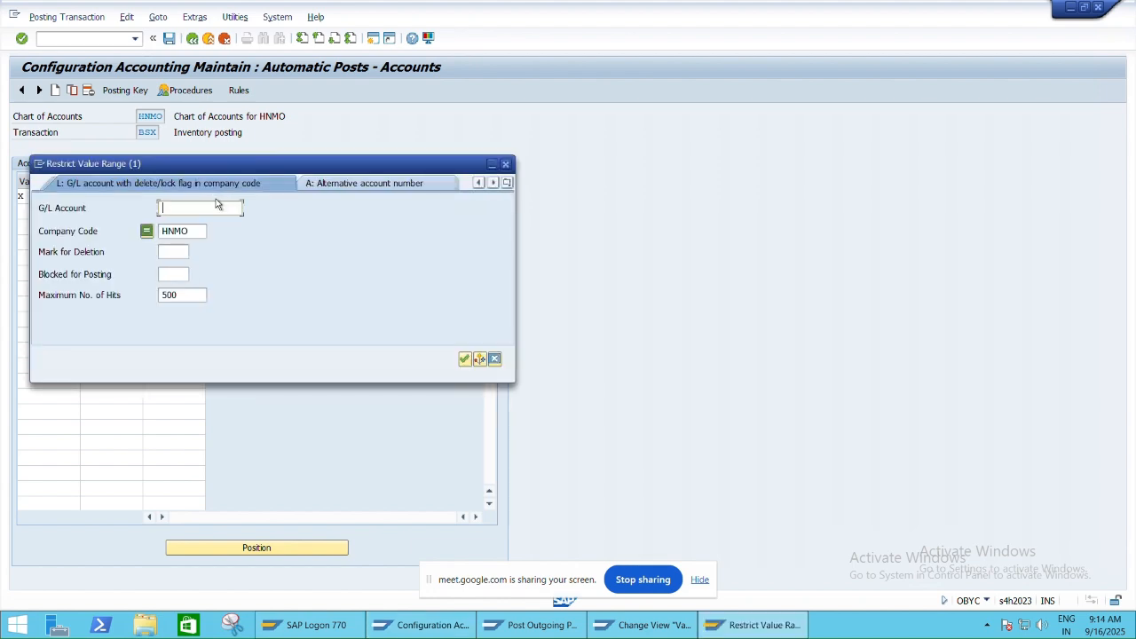
{"action": "left_click", "coordinate": [505, 164]}
{"action": "type", "text": "130"}
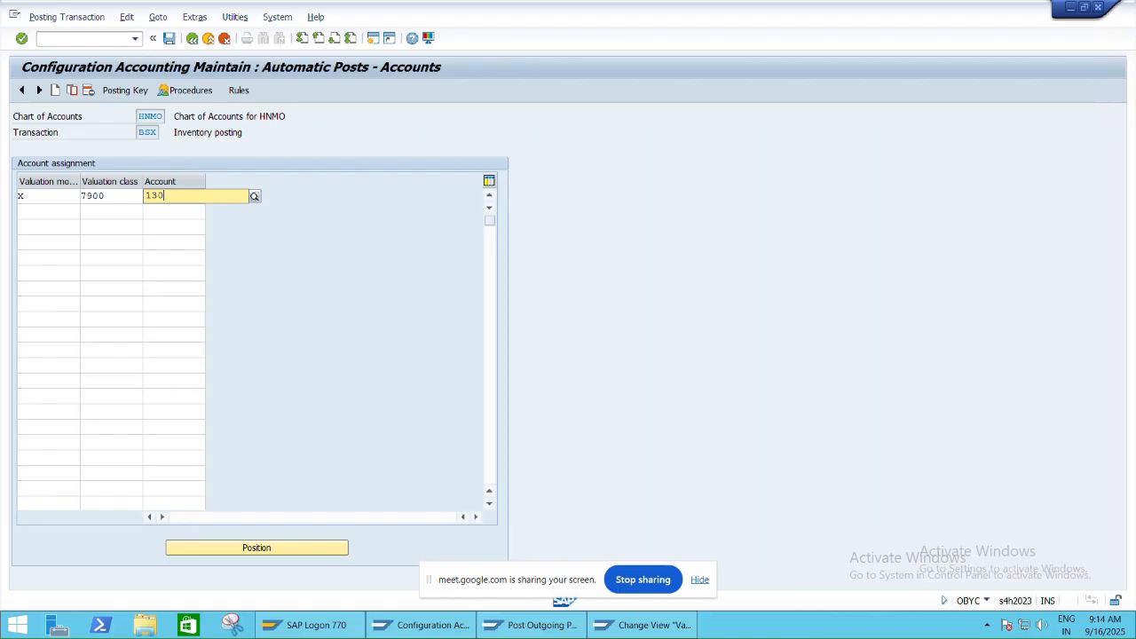
{"action": "type", "text": "00"}
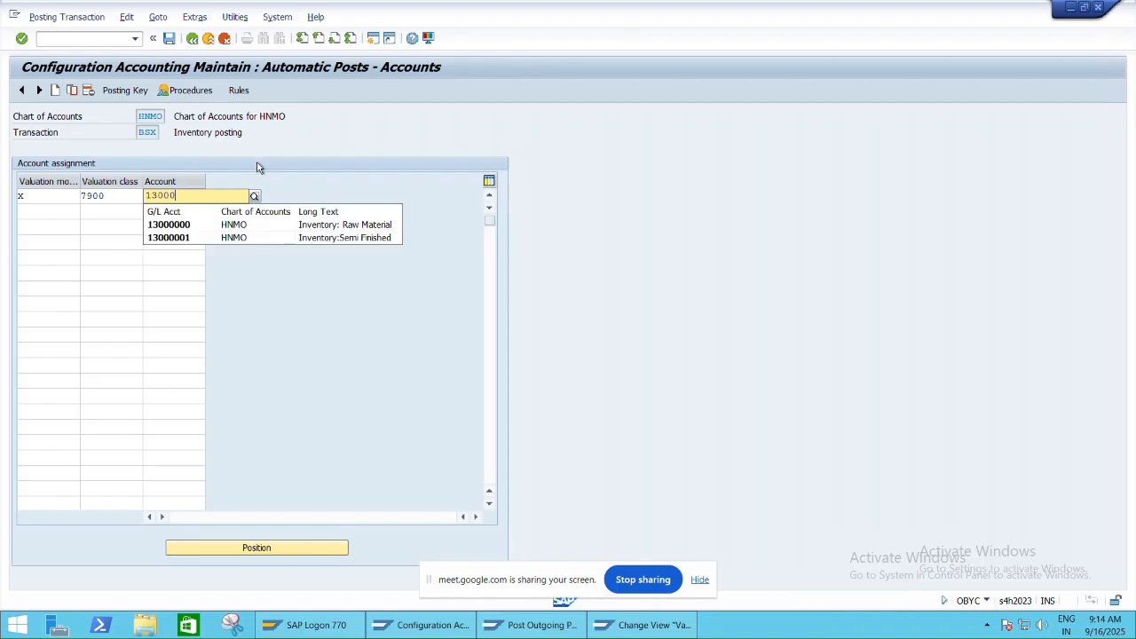
{"action": "left_click", "coordinate": [262, 238]}
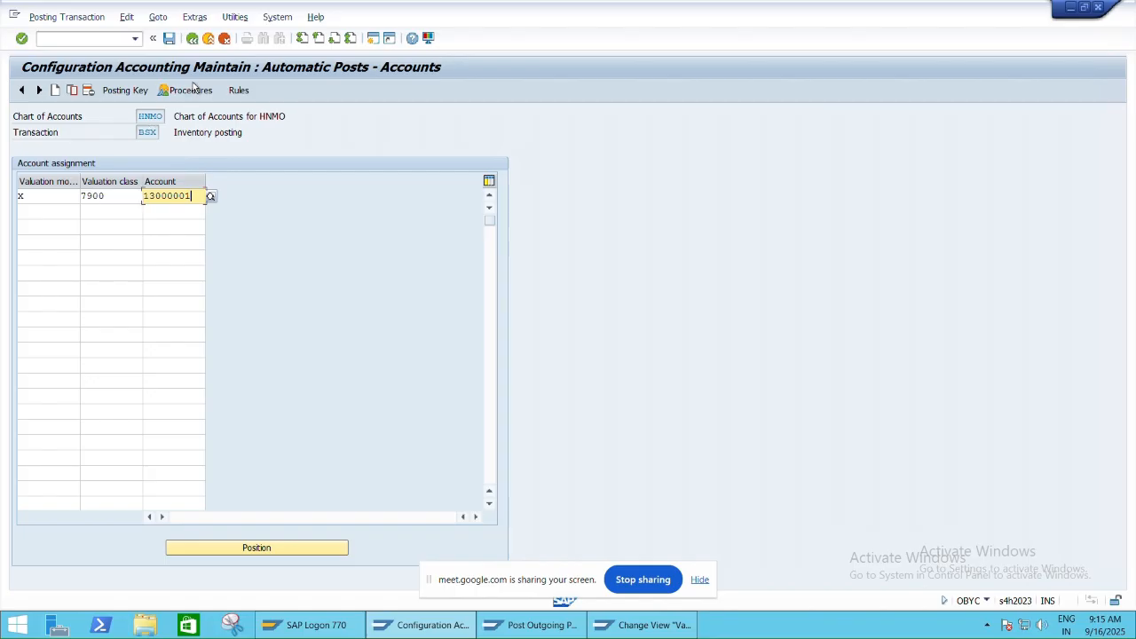
Exit the BSX account assignment to SAP Easy Access and reopen transaction OBYC.
{"action": "key", "text": "shift+F3"}
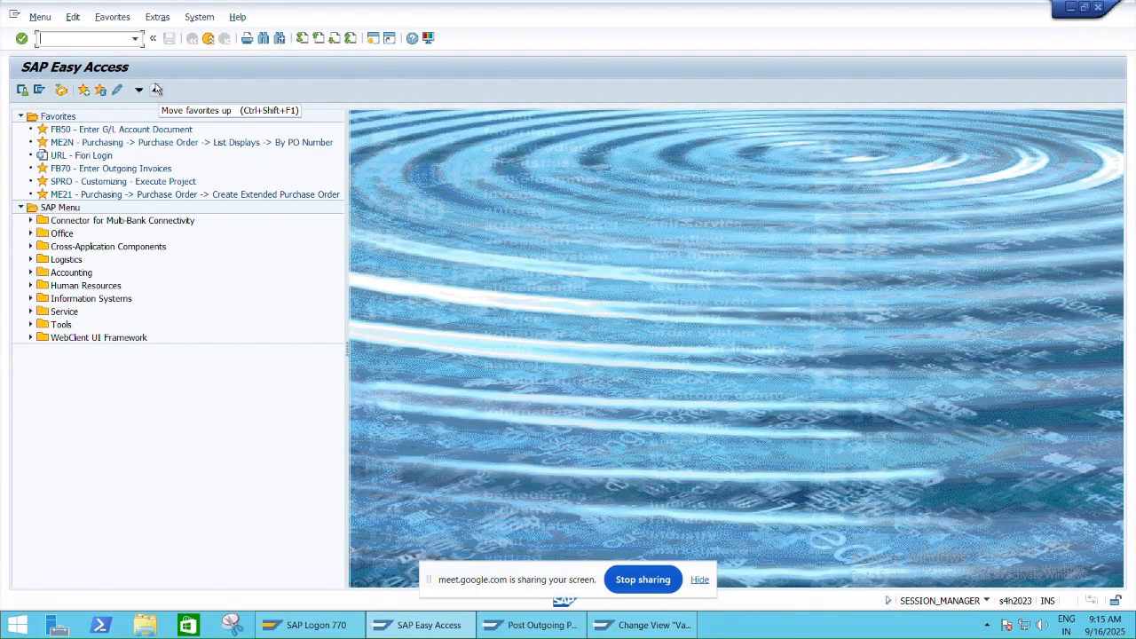
{"action": "type", "text": "OBYC"}
{"action": "key", "text": "Return"}
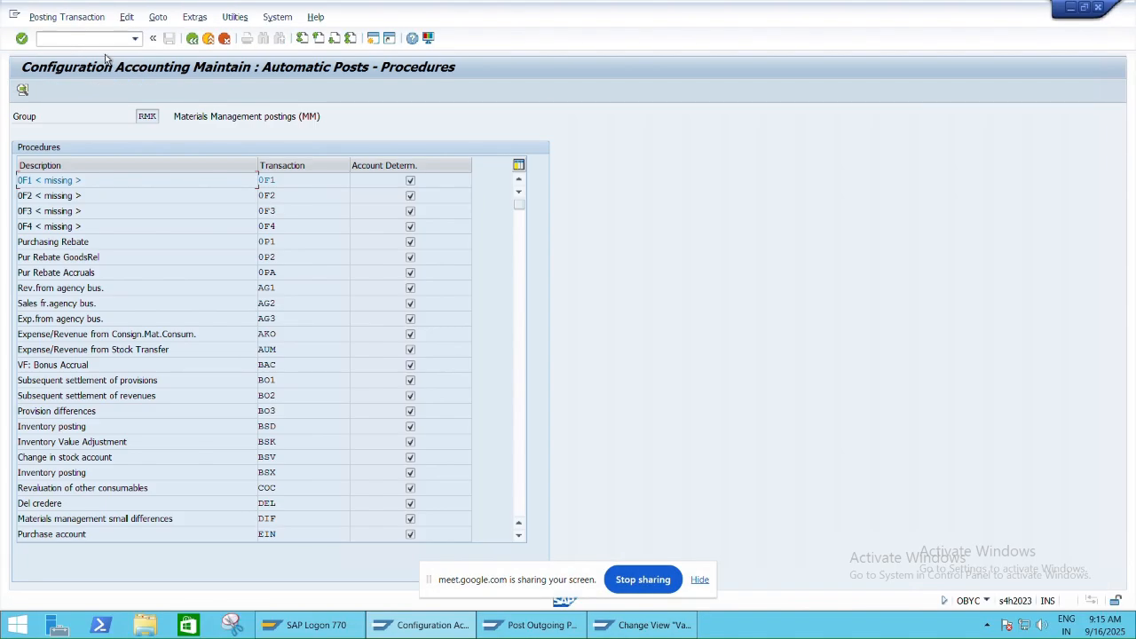
Open the account determination rules of Inventory posting BSX for chart of accounts HNMO.
{"action": "double_click", "coordinate": [284, 476]}
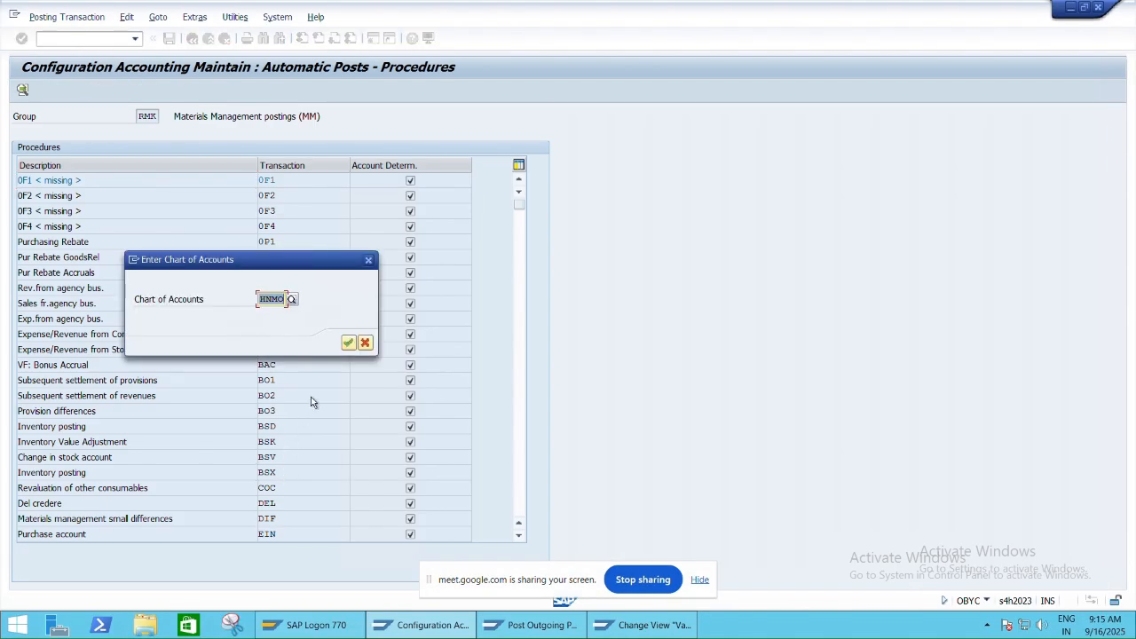
{"action": "left_click", "coordinate": [347, 342]}
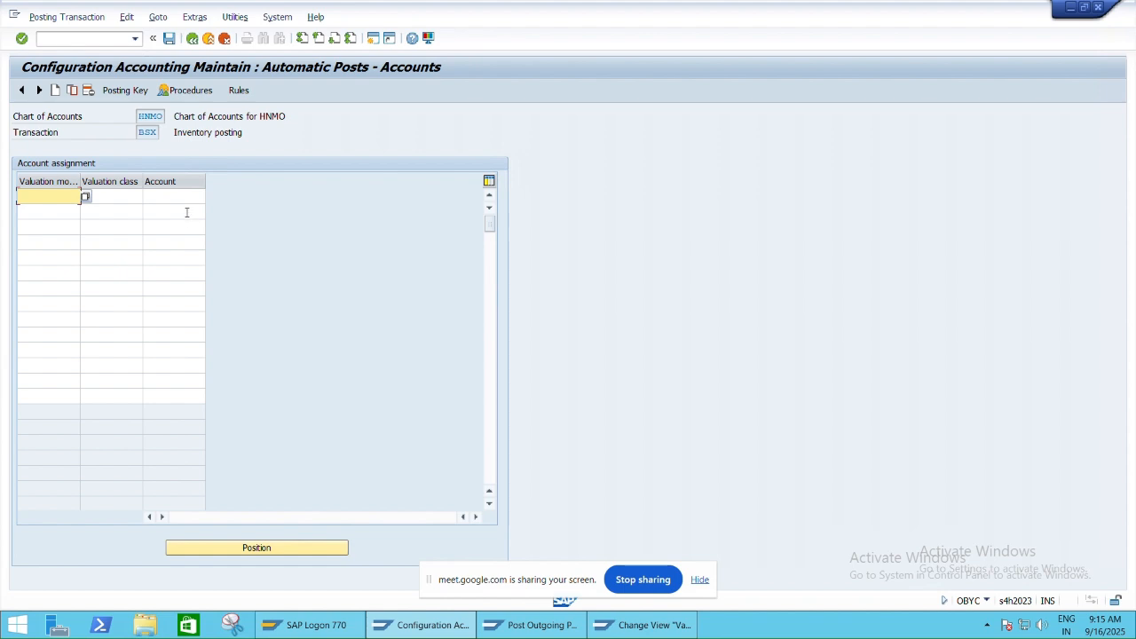
{"action": "left_click", "coordinate": [241, 91]}
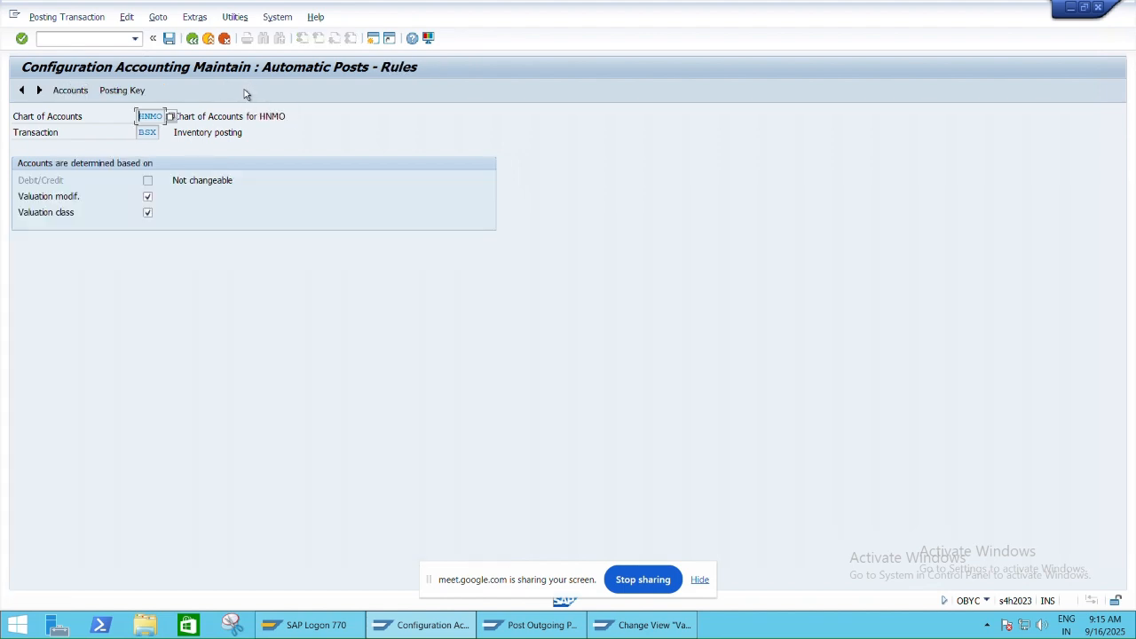
Disable Valuation class for BSX and save the rule change to the proposed customizing request, continuing to the account assignment.
{"action": "left_click", "coordinate": [148, 213]}
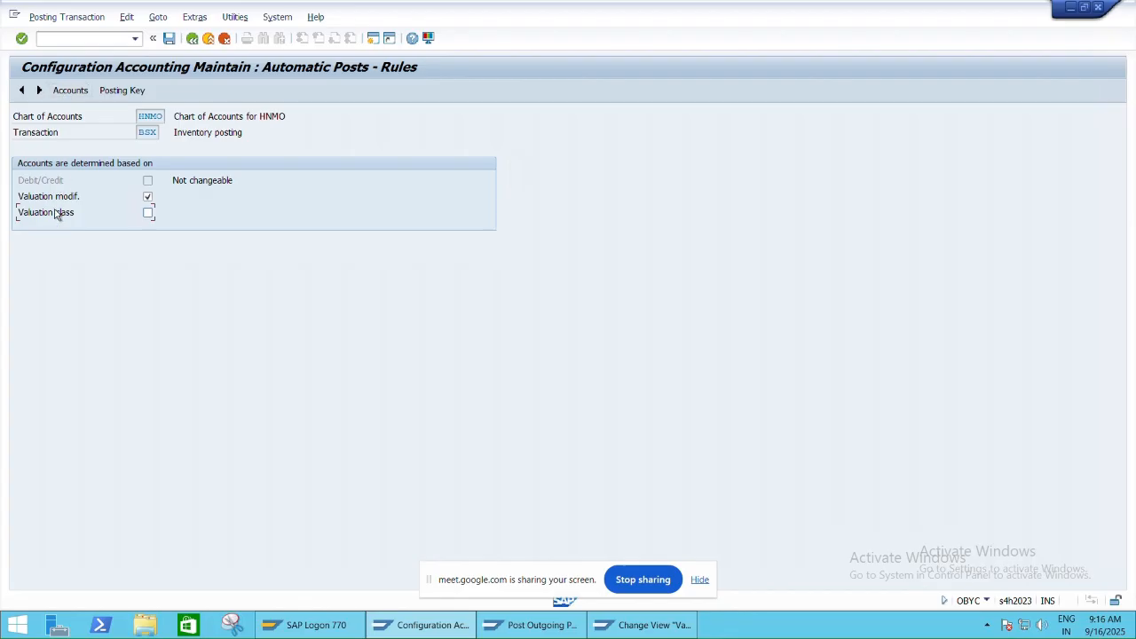
{"action": "left_click", "coordinate": [64, 93]}
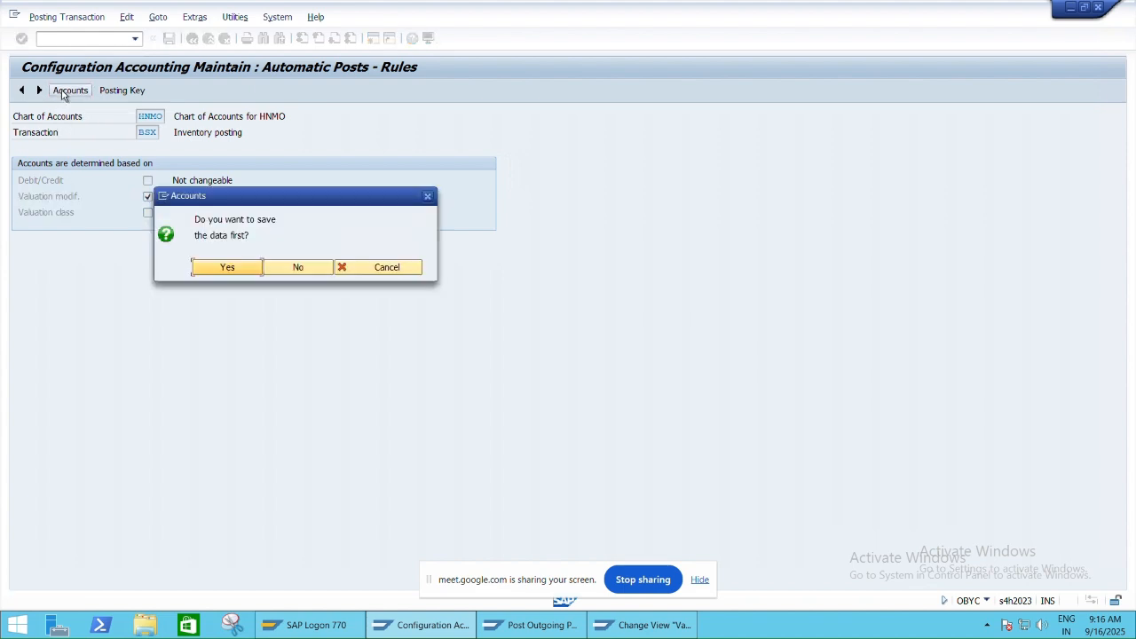
{"action": "left_click", "coordinate": [215, 266]}
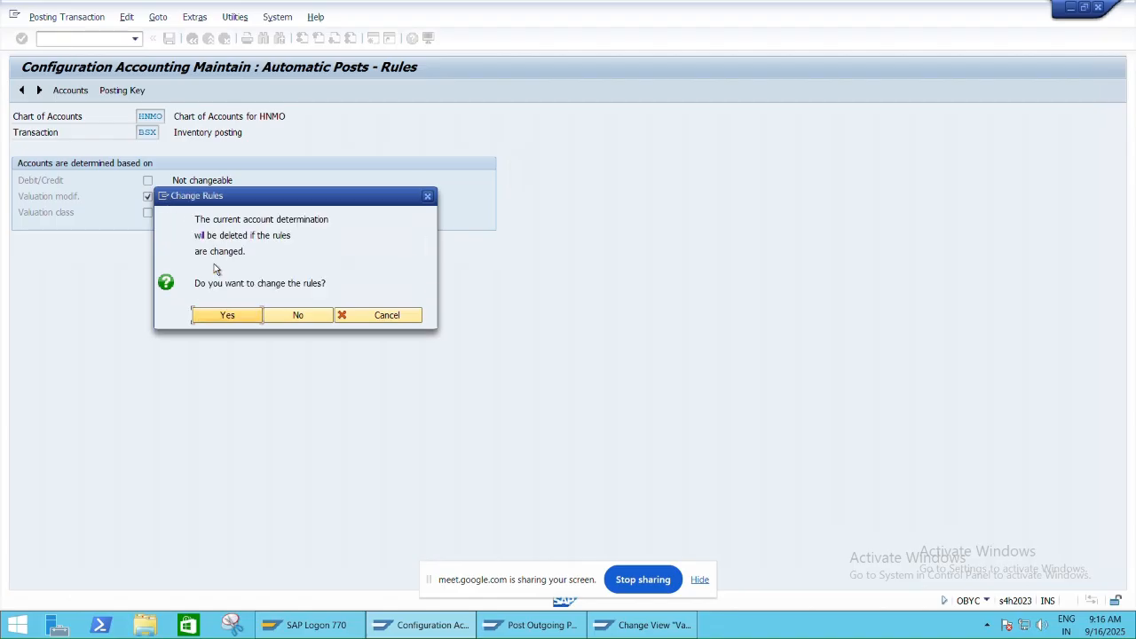
{"action": "left_click", "coordinate": [225, 322]}
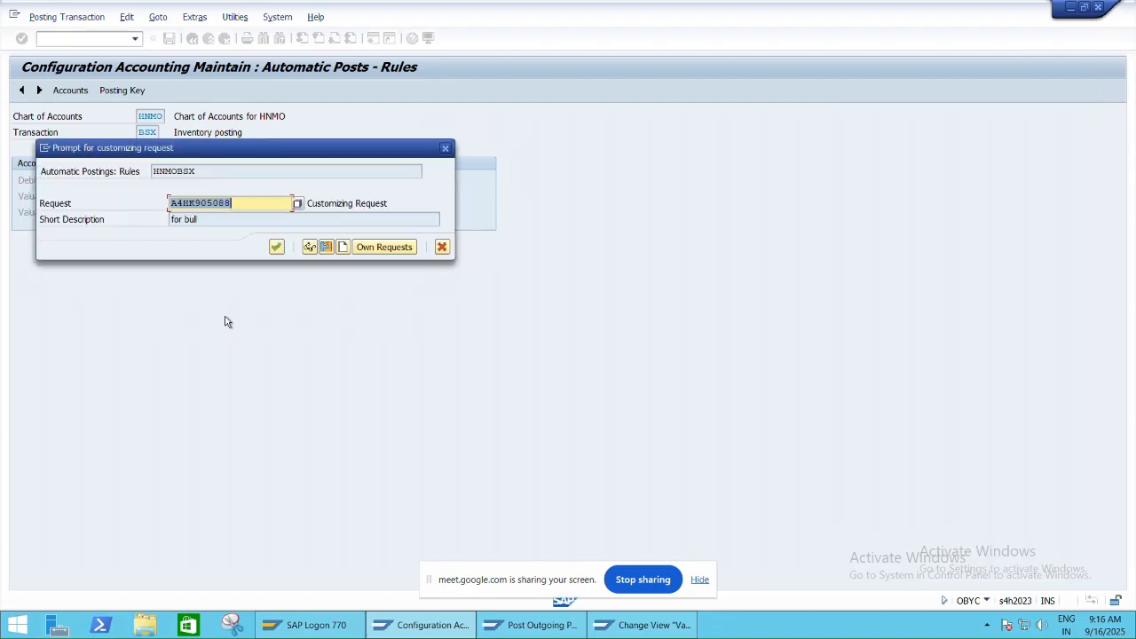
{"action": "left_click", "coordinate": [276, 248]}
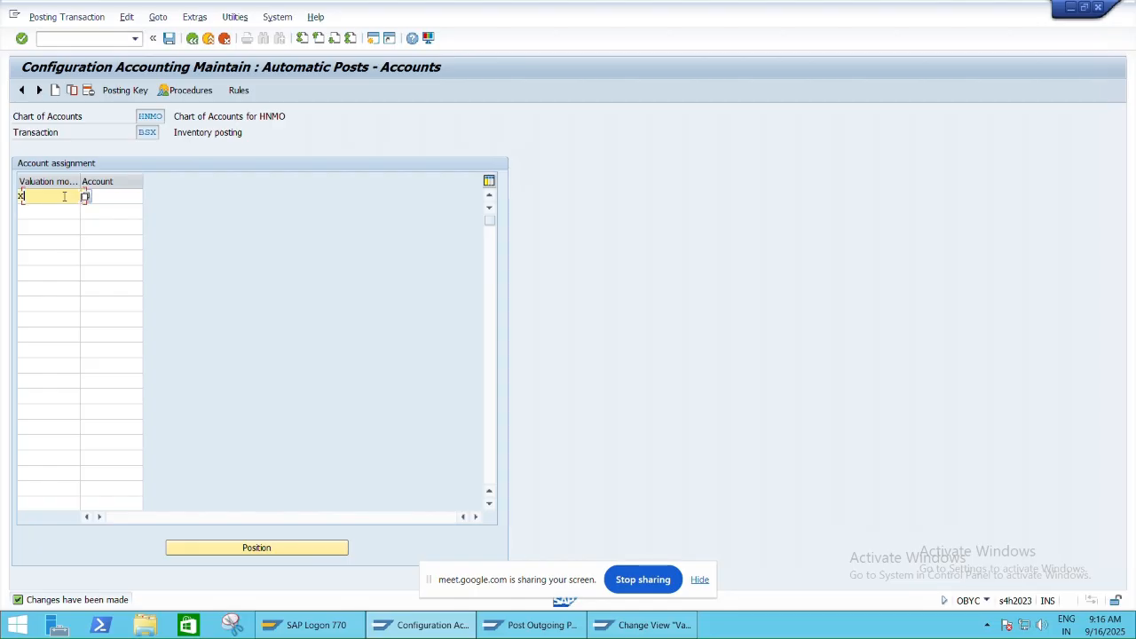
Enter valuation modifier x in the first BSX row and assign it the suggested semi-finished inventory G/L account.
{"action": "type", "text": "x"}
{"action": "key", "text": "Tab"}
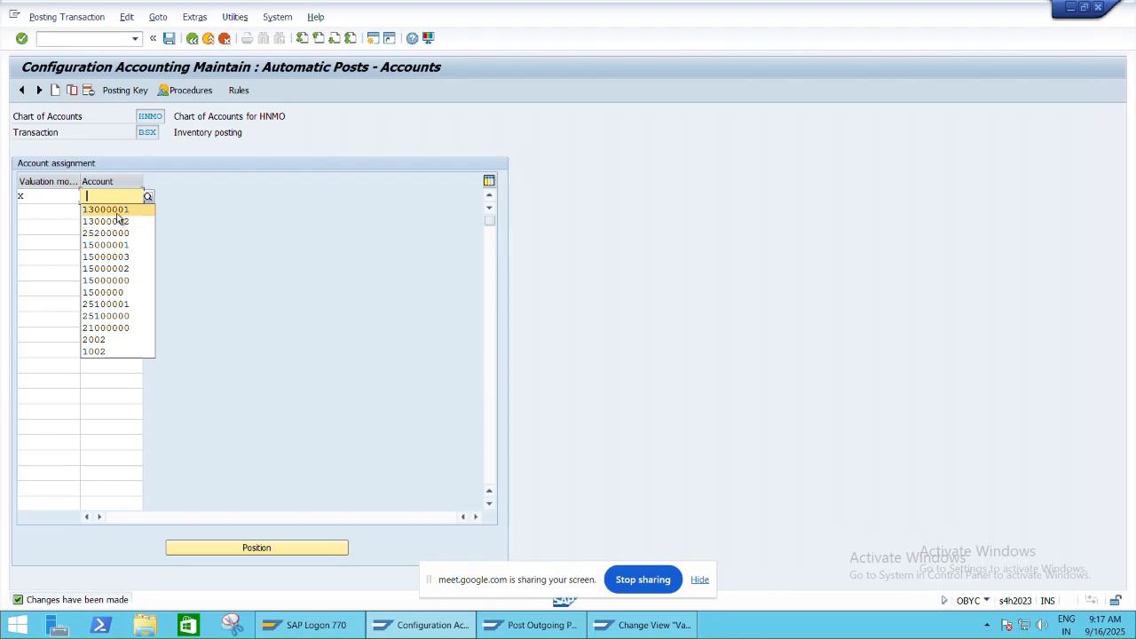
{"action": "type", "text": "130"}
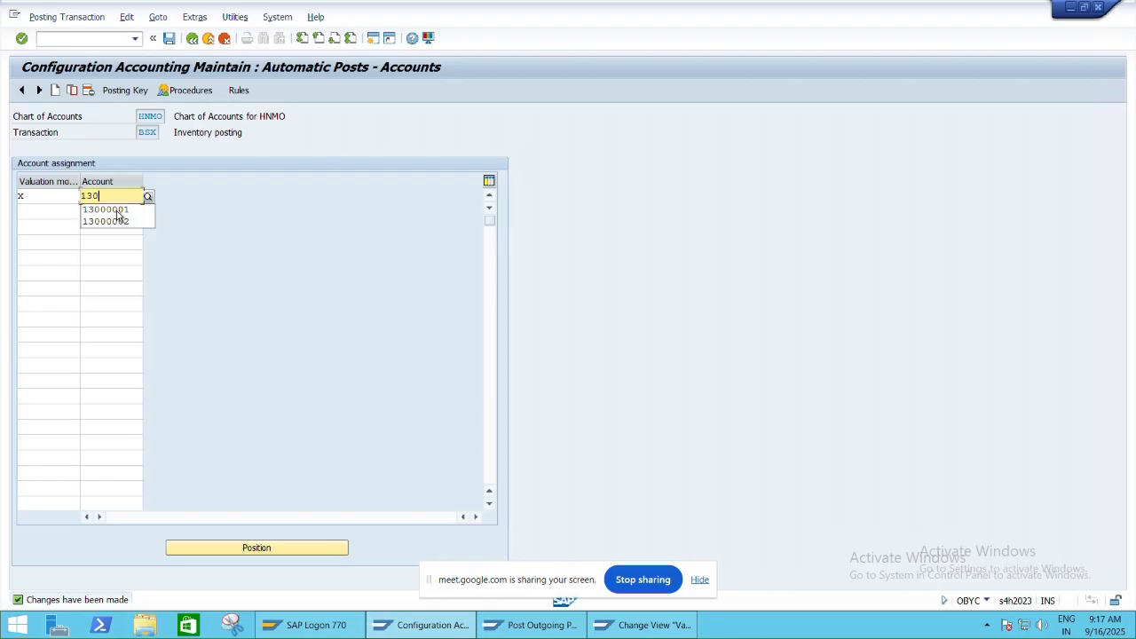
{"action": "type", "text": "0000"}
{"action": "left_click", "coordinate": [117, 210]}
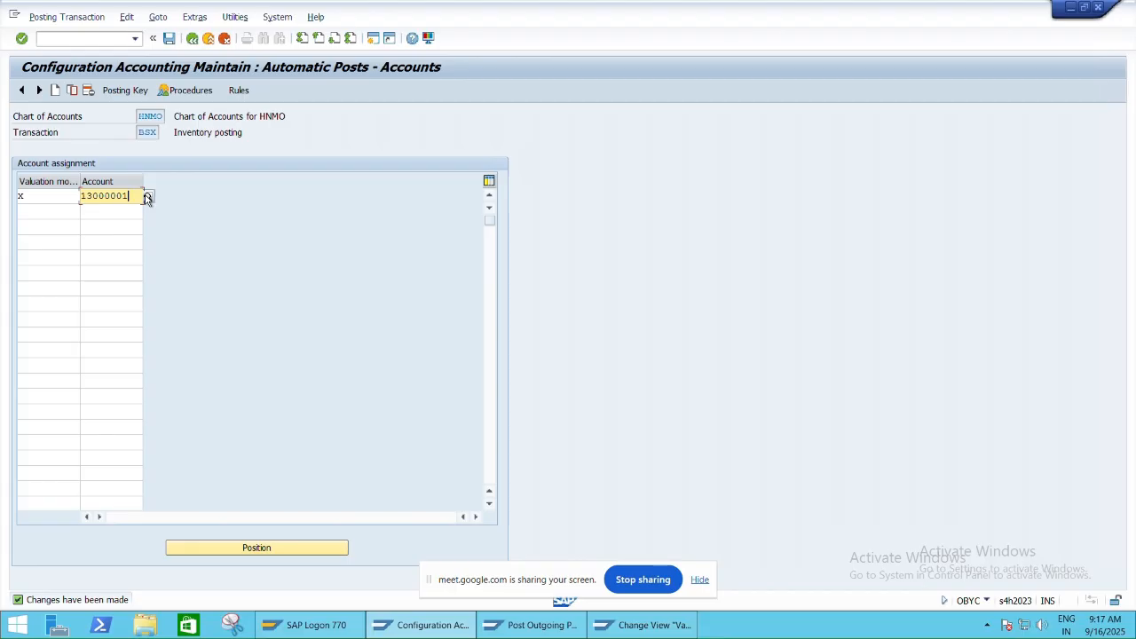
Reselect the Inventory:Semi Finished account from company code HNMO's G/L account list and save the BSX assignment to the customizing request.
{"action": "left_click", "coordinate": [148, 197]}
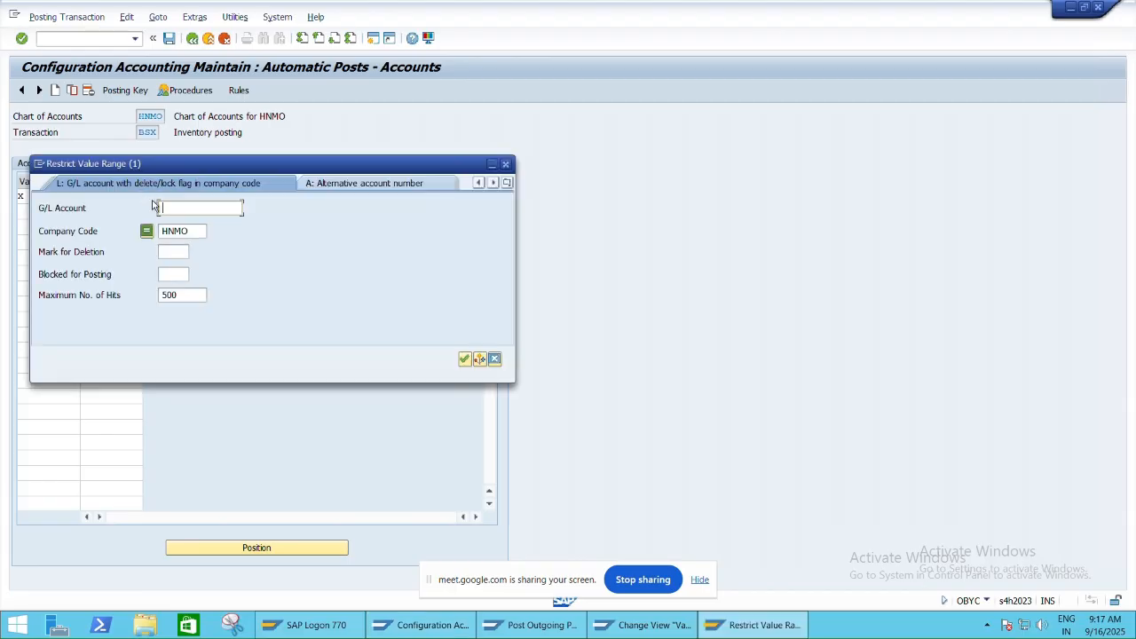
{"action": "type", "text": "1"}
{"action": "key", "text": "BackSpace"}
{"action": "left_click_drag", "start_coordinate": [189, 230], "coordinate": [163, 230]}
{"action": "left_click", "coordinate": [182, 232]}
{"action": "key", "text": "Return"}
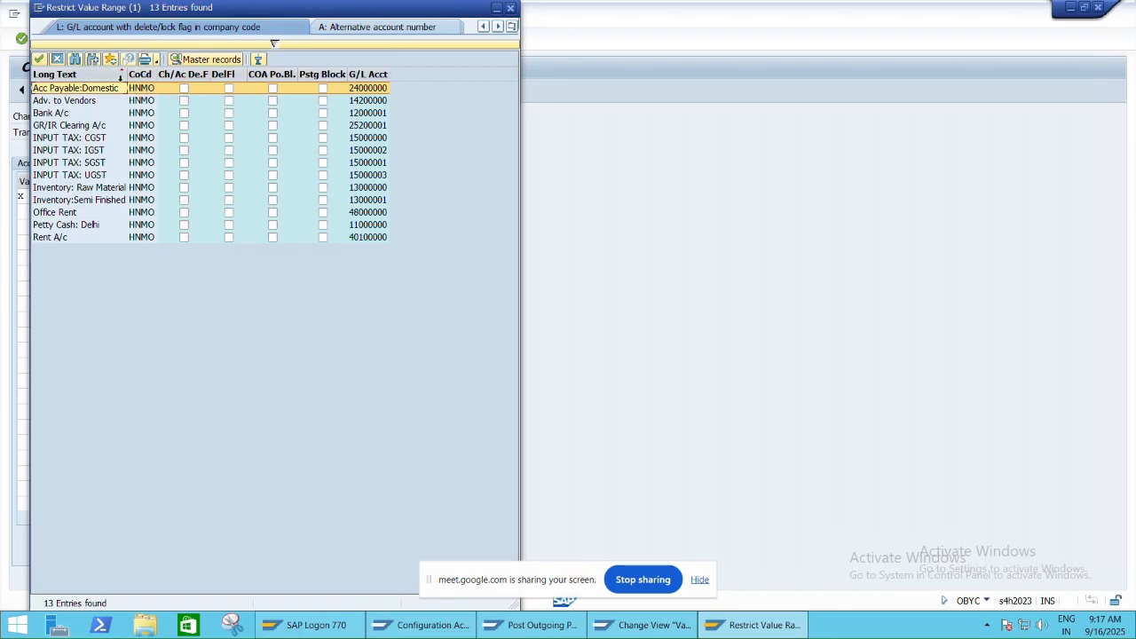
{"action": "double_click", "coordinate": [103, 201]}
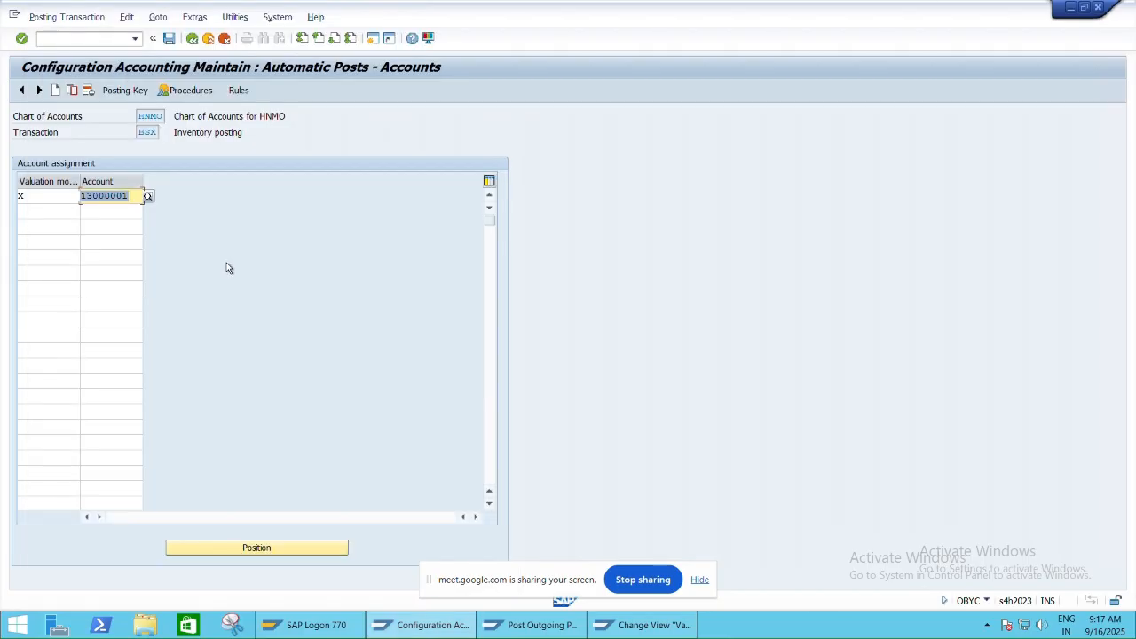
{"action": "left_click", "coordinate": [169, 38]}
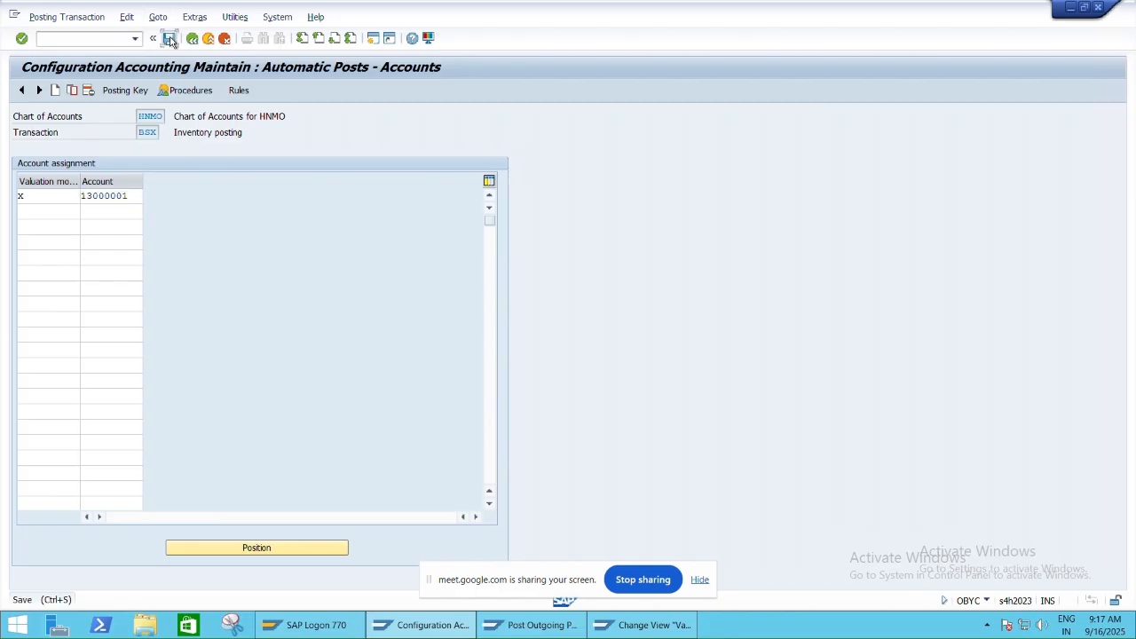
{"action": "left_click", "coordinate": [277, 248]}
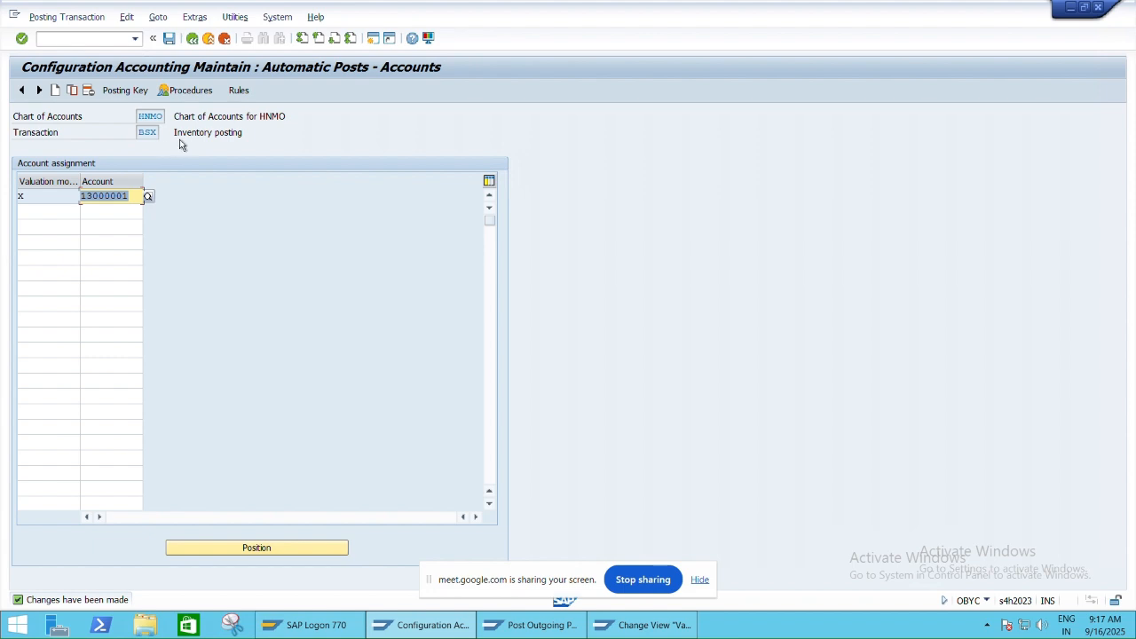
Switch to the class sheet in Excel and fill the BSX and WRX transaction key cells light green.
{"action": "key", "text": "alt+Tab"}
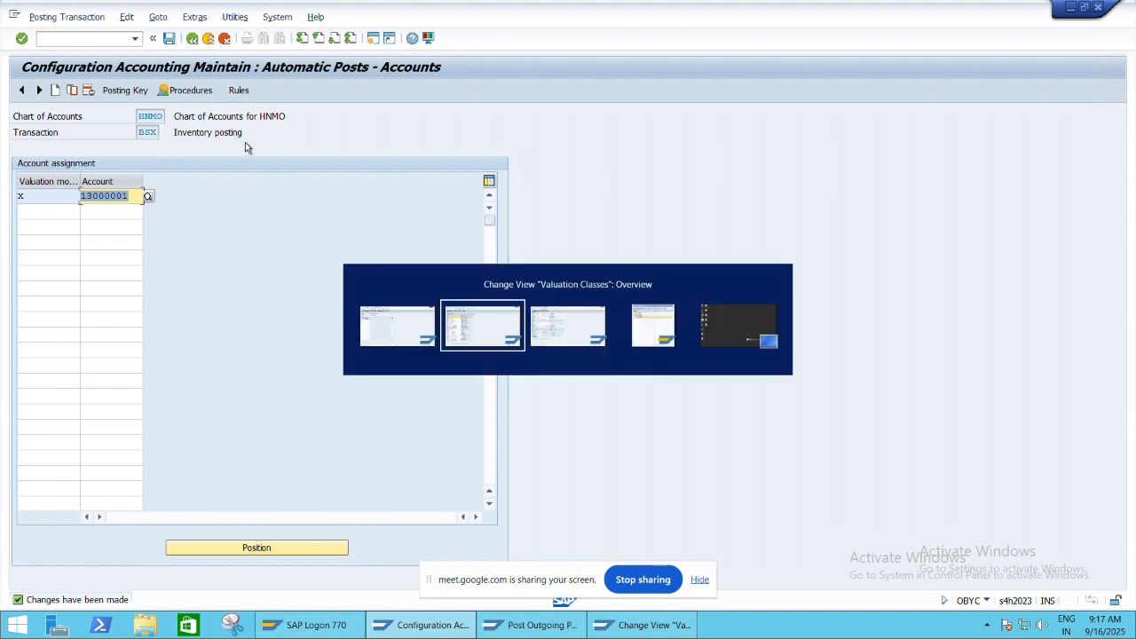
{"action": "key", "text": "alt+Tab"}
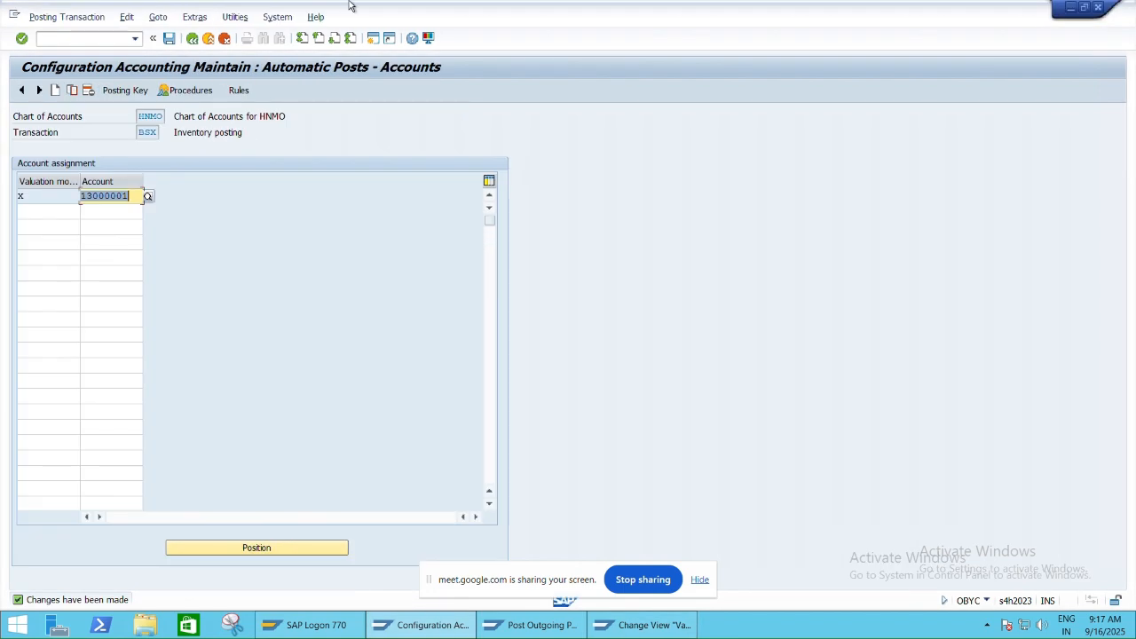
{"action": "left_click", "coordinate": [760, 8]}
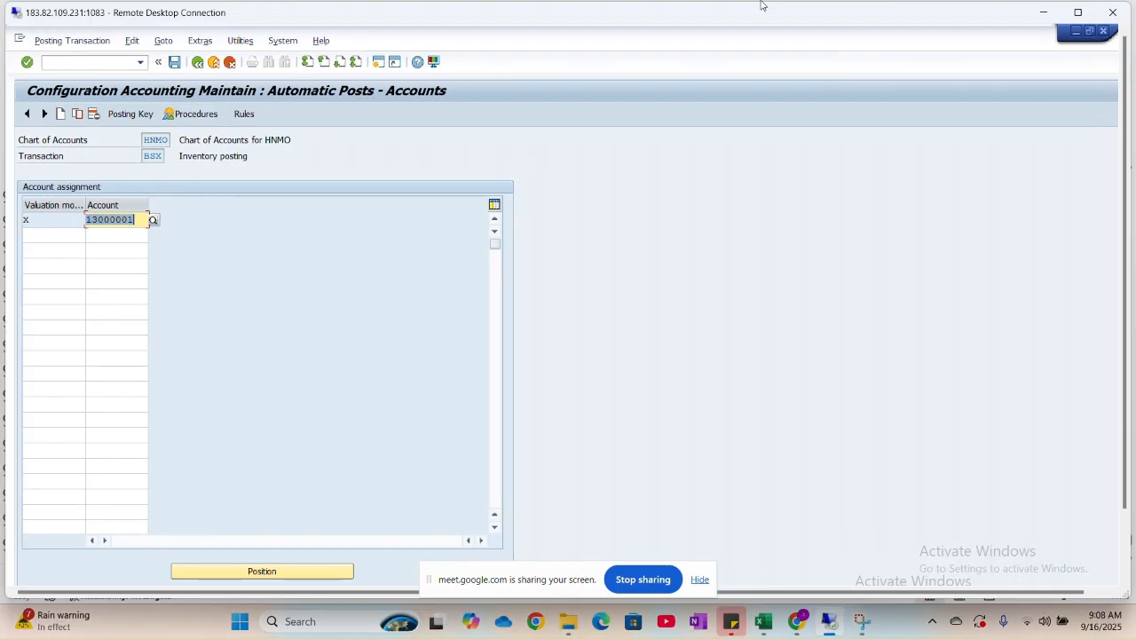
{"action": "key", "text": "alt+Tab"}
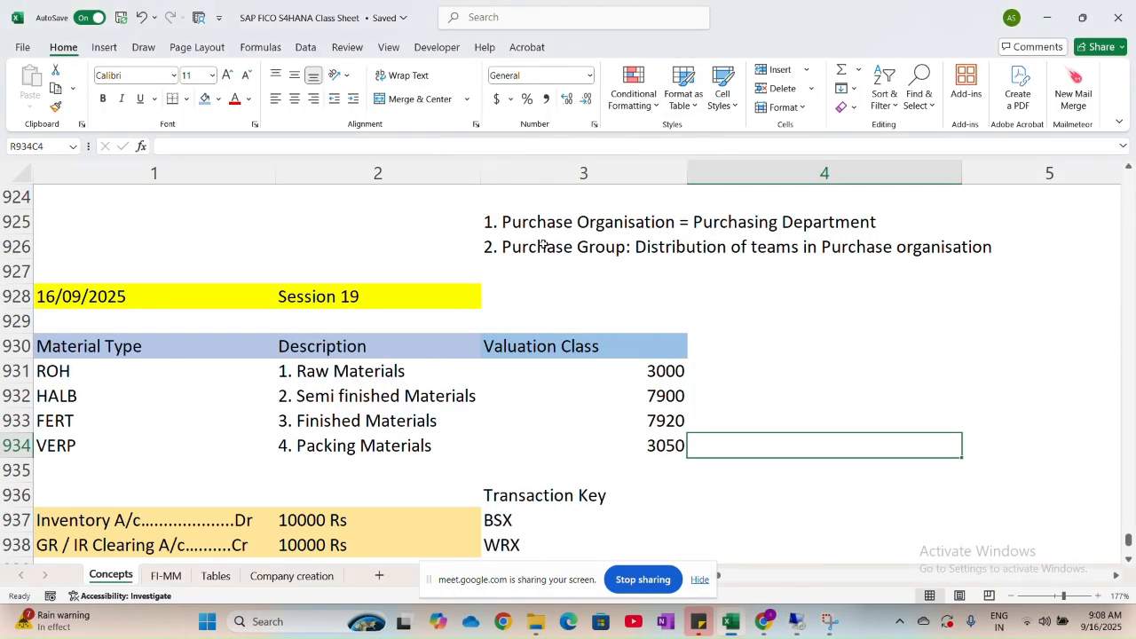
{"action": "scroll", "coordinate": [415, 410], "scroll_direction": "down", "scroll_amount": 2}
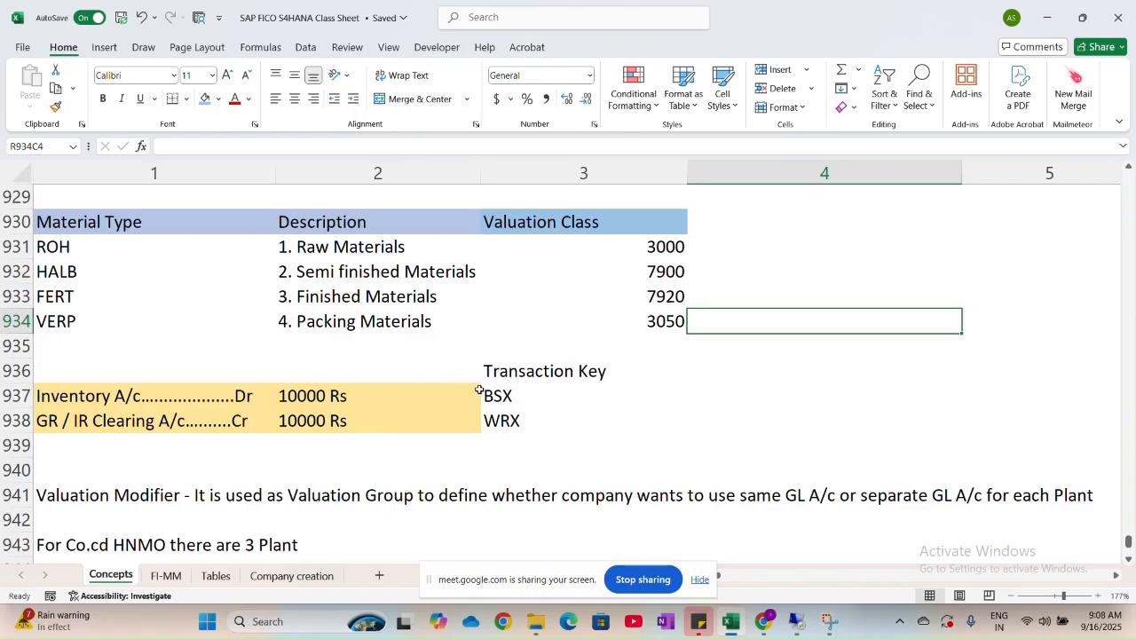
{"action": "left_click_drag", "start_coordinate": [495, 393], "coordinate": [497, 414]}
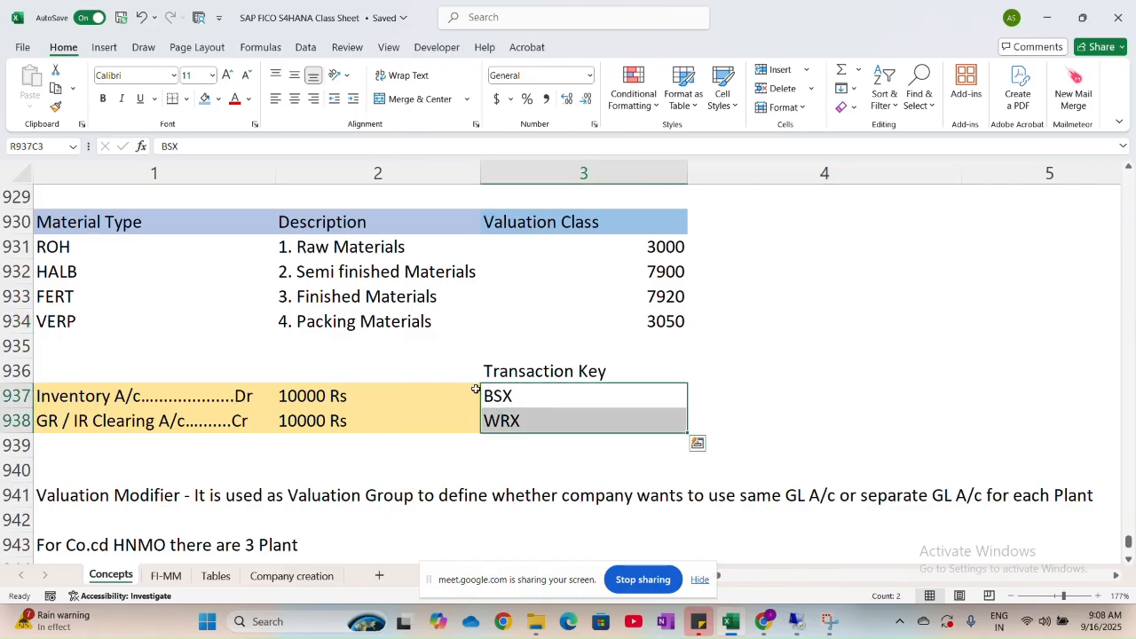
{"action": "left_click", "coordinate": [218, 98]}
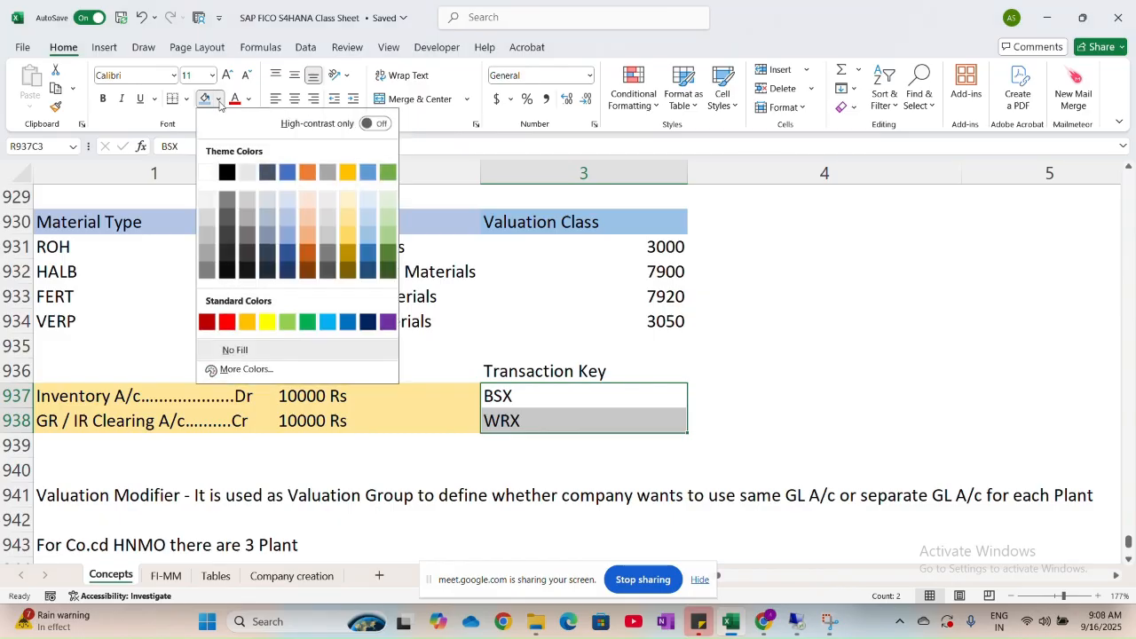
{"action": "left_click", "coordinate": [389, 219]}
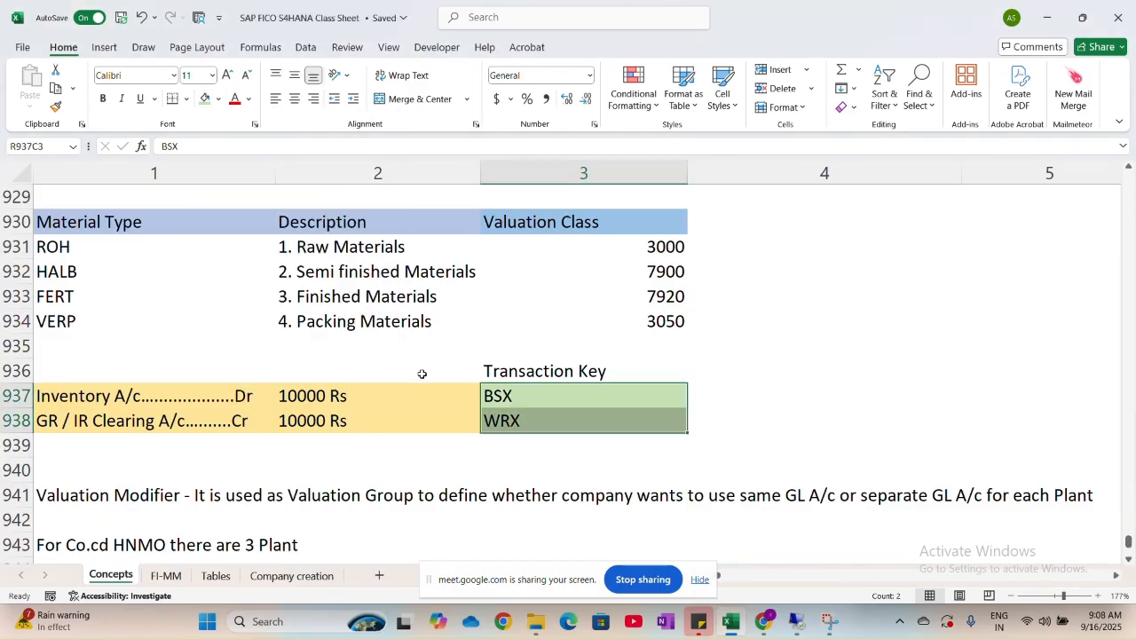
Return to the SAP session, go back to the OBYC procedures list, and open the GR/IR clearing account procedure WRX.
{"action": "key", "text": "alt+Tab"}
{"action": "left_click", "coordinate": [310, 154]}
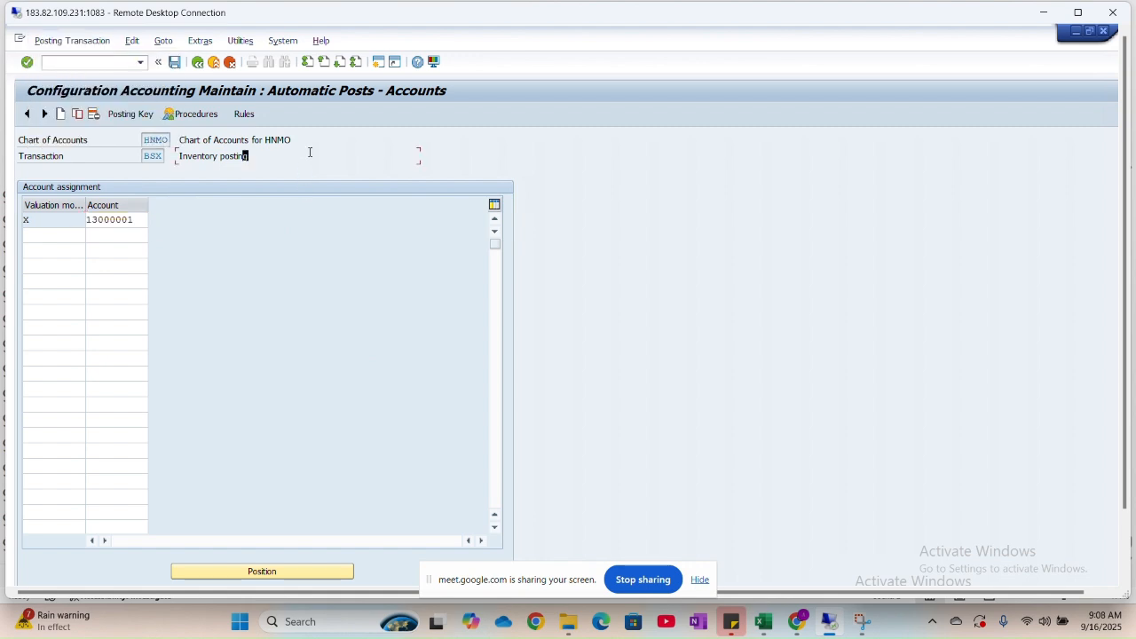
{"action": "left_click", "coordinate": [198, 62]}
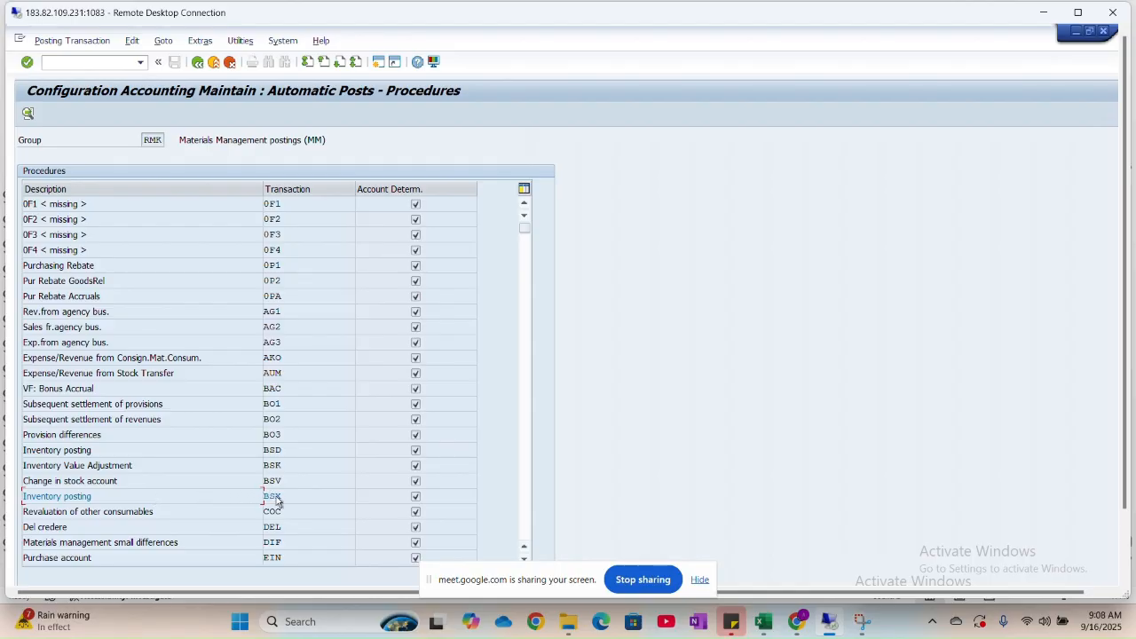
{"action": "scroll", "coordinate": [276, 499], "scroll_direction": "down", "scroll_amount": 2}
{"action": "scroll", "coordinate": [276, 498], "scroll_direction": "down", "scroll_amount": 3}
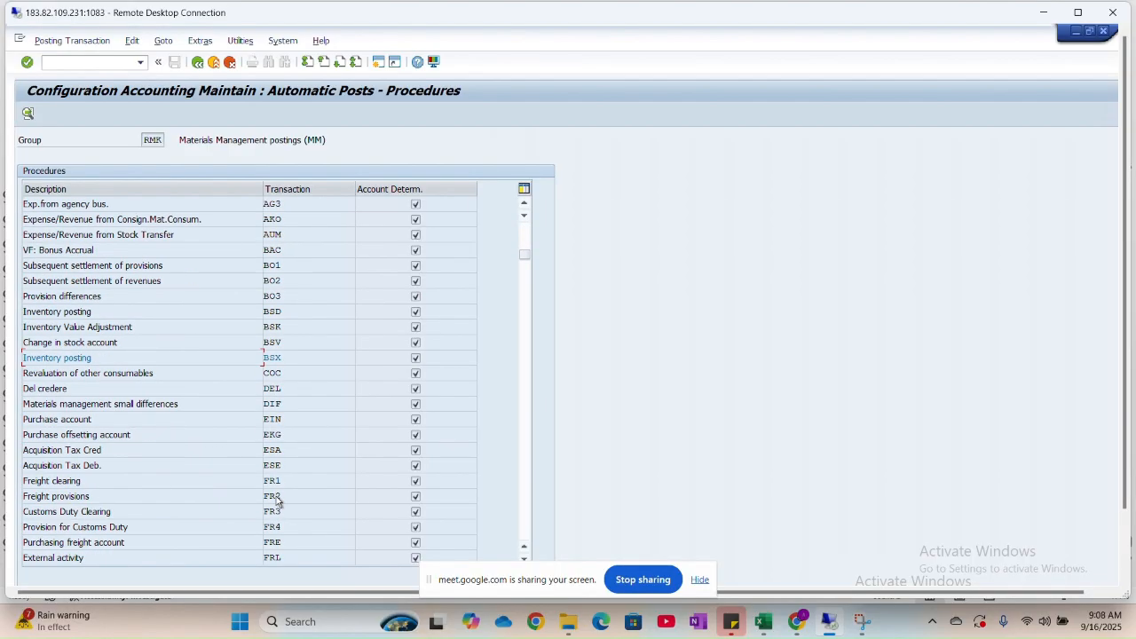
{"action": "scroll", "coordinate": [276, 499], "scroll_direction": "down", "scroll_amount": 2}
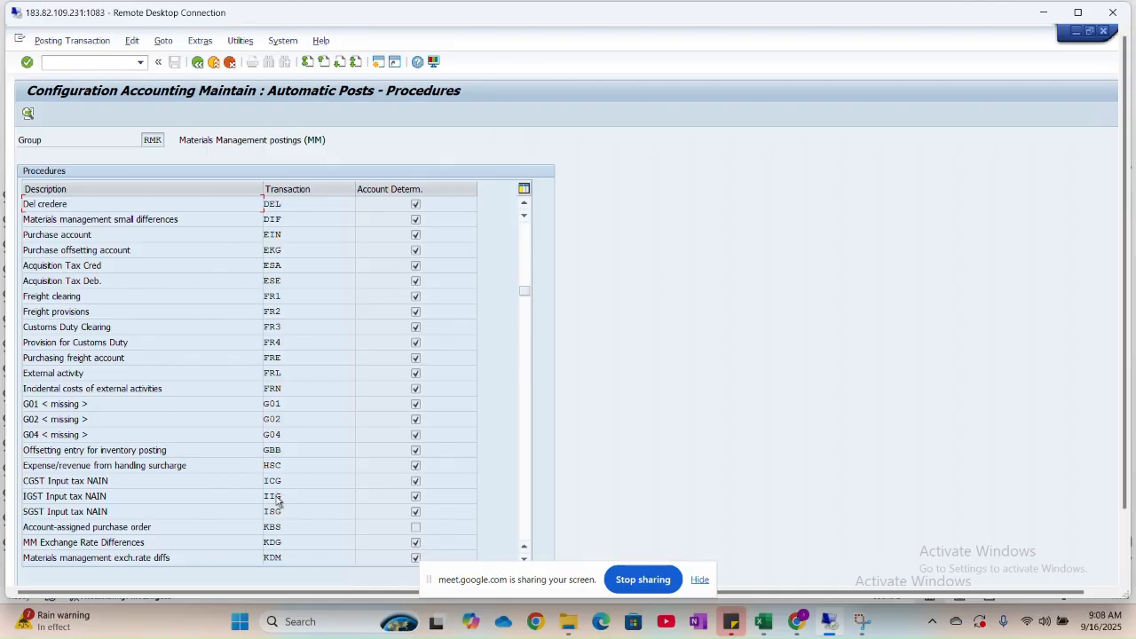
{"action": "scroll", "coordinate": [276, 499], "scroll_direction": "down", "scroll_amount": 1}
{"action": "scroll", "coordinate": [276, 499], "scroll_direction": "down", "scroll_amount": 5}
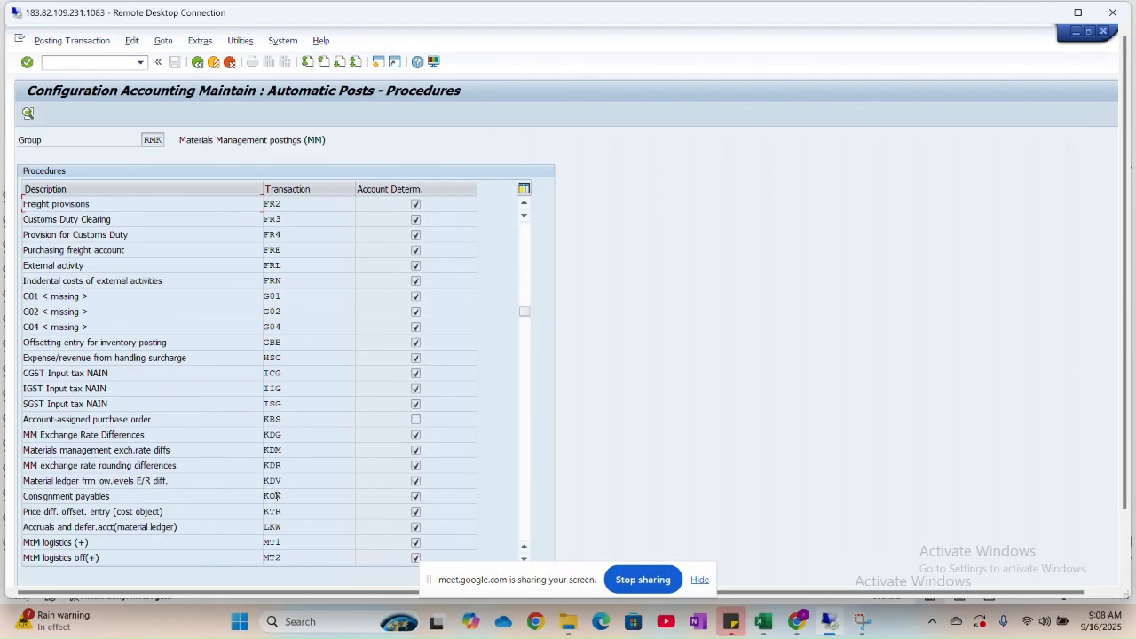
{"action": "scroll", "coordinate": [276, 498], "scroll_direction": "down", "scroll_amount": 7}
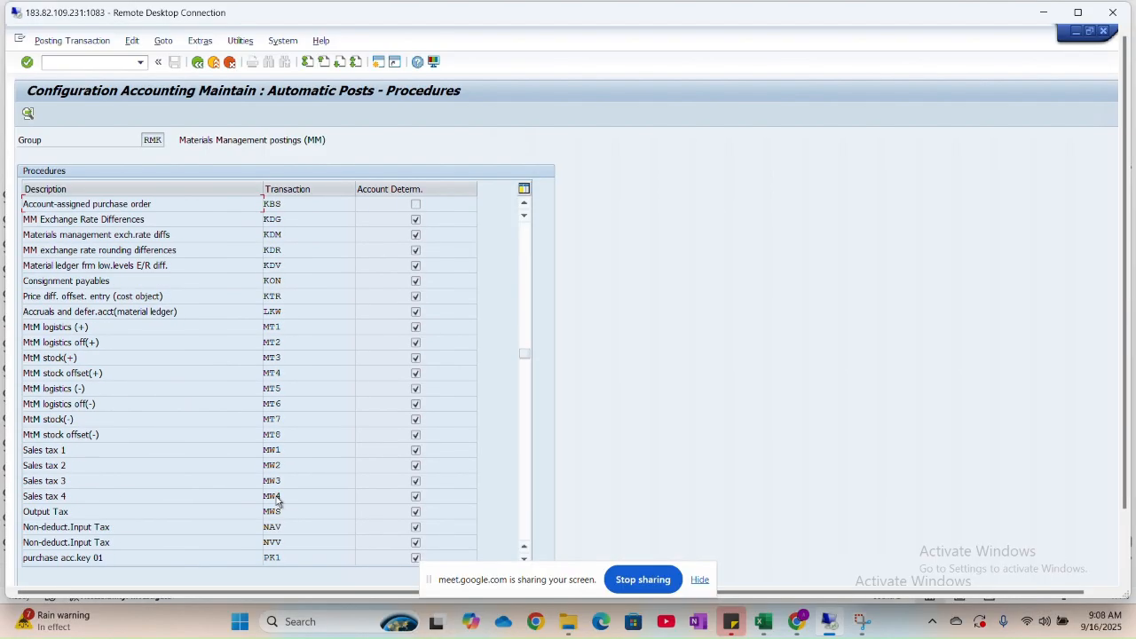
{"action": "scroll", "coordinate": [275, 500], "scroll_direction": "down", "scroll_amount": 8}
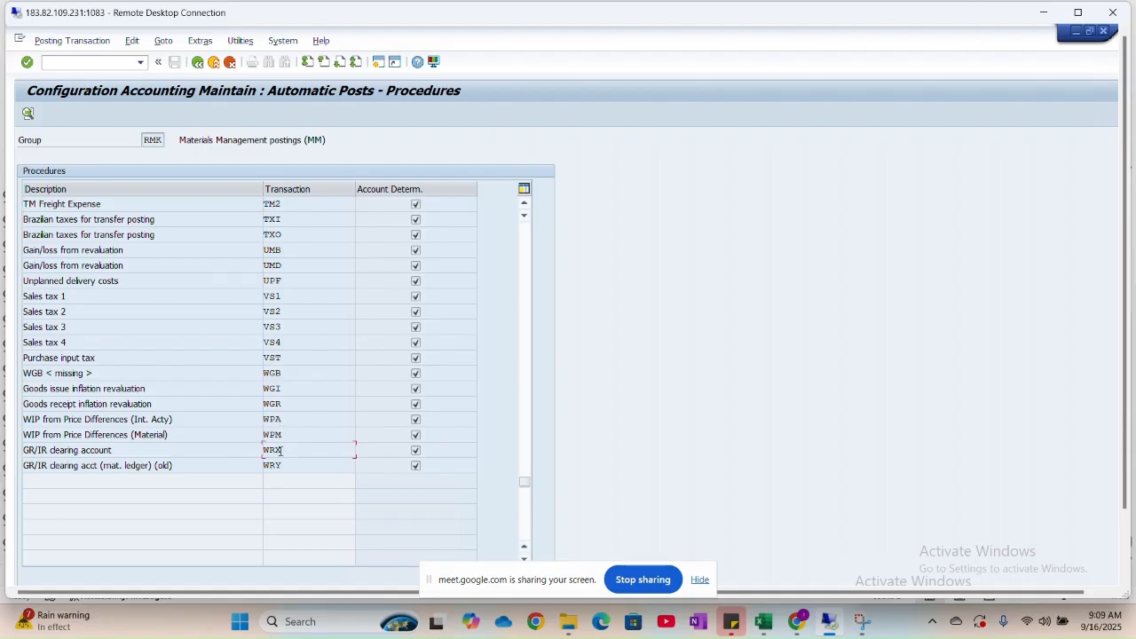
{"action": "double_click", "coordinate": [279, 451]}
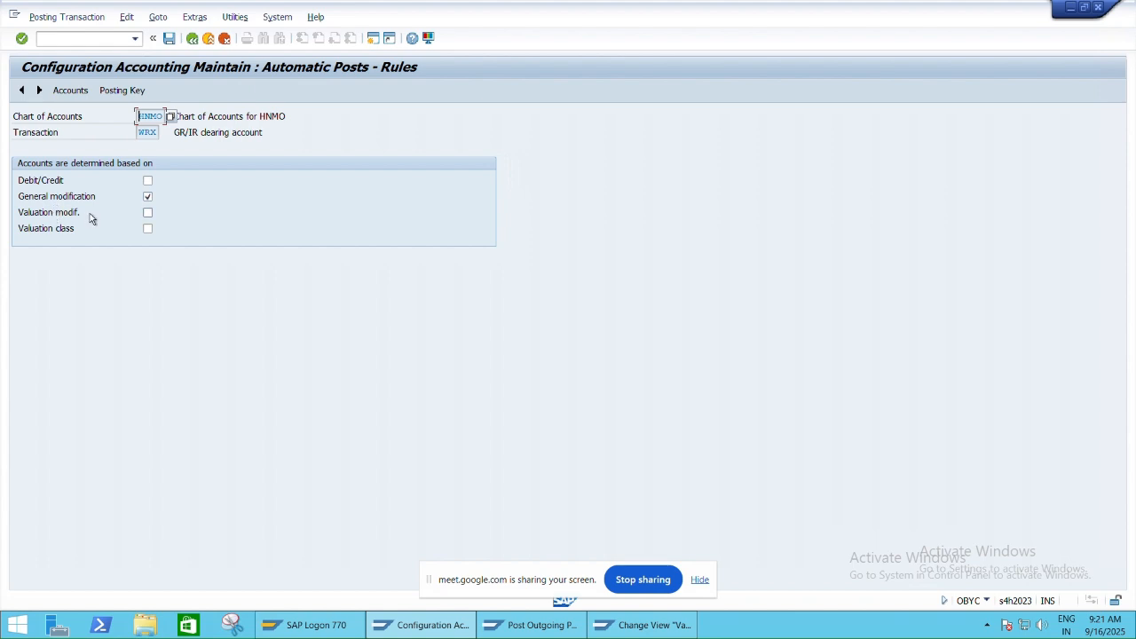
Base WRX account determination on the valuation modifier only, accept the rule change, and save it to the proposed customizing request.
{"action": "left_click", "coordinate": [147, 196]}
{"action": "left_click", "coordinate": [147, 196]}
{"action": "left_click", "coordinate": [149, 213]}
{"action": "left_click", "coordinate": [148, 211]}
{"action": "left_click", "coordinate": [148, 212]}
{"action": "left_click", "coordinate": [81, 94]}
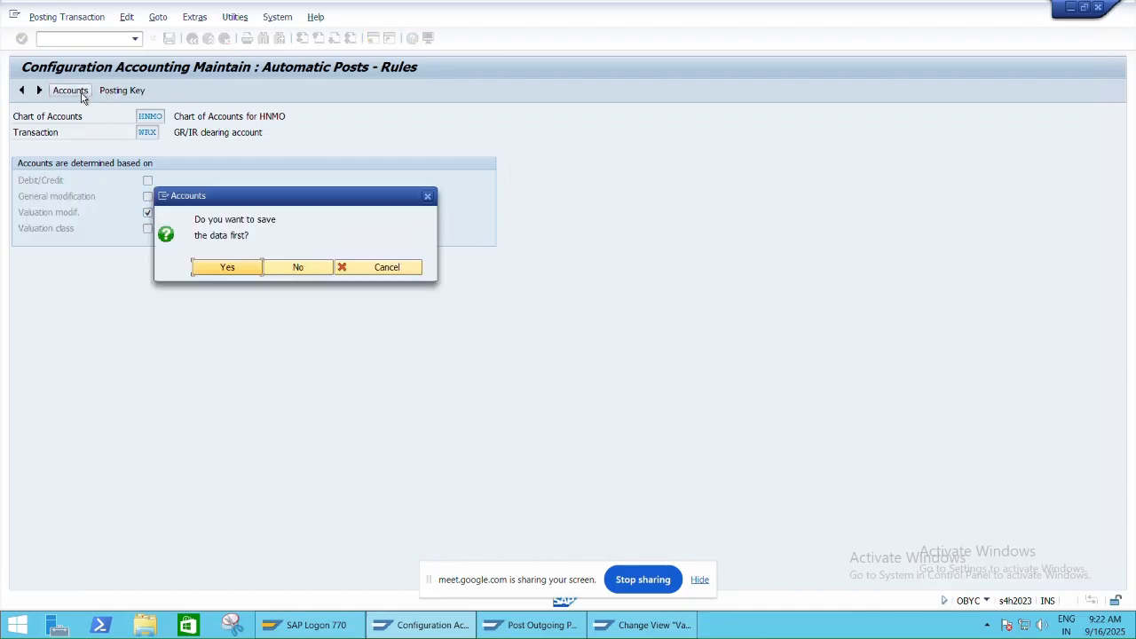
{"action": "left_click", "coordinate": [221, 266]}
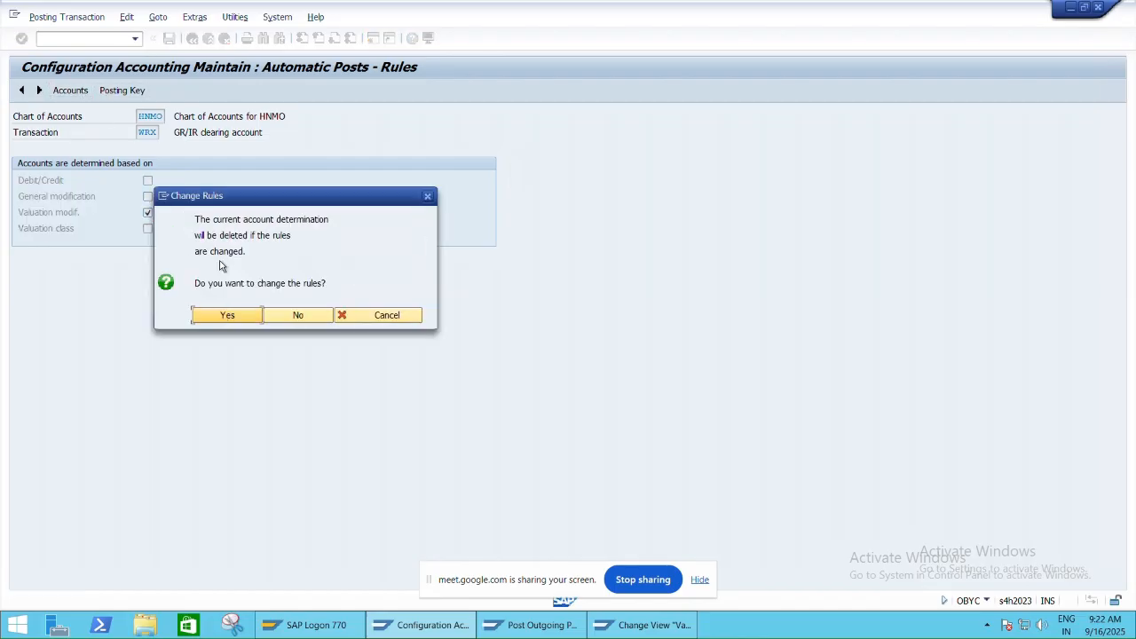
{"action": "left_click", "coordinate": [248, 319]}
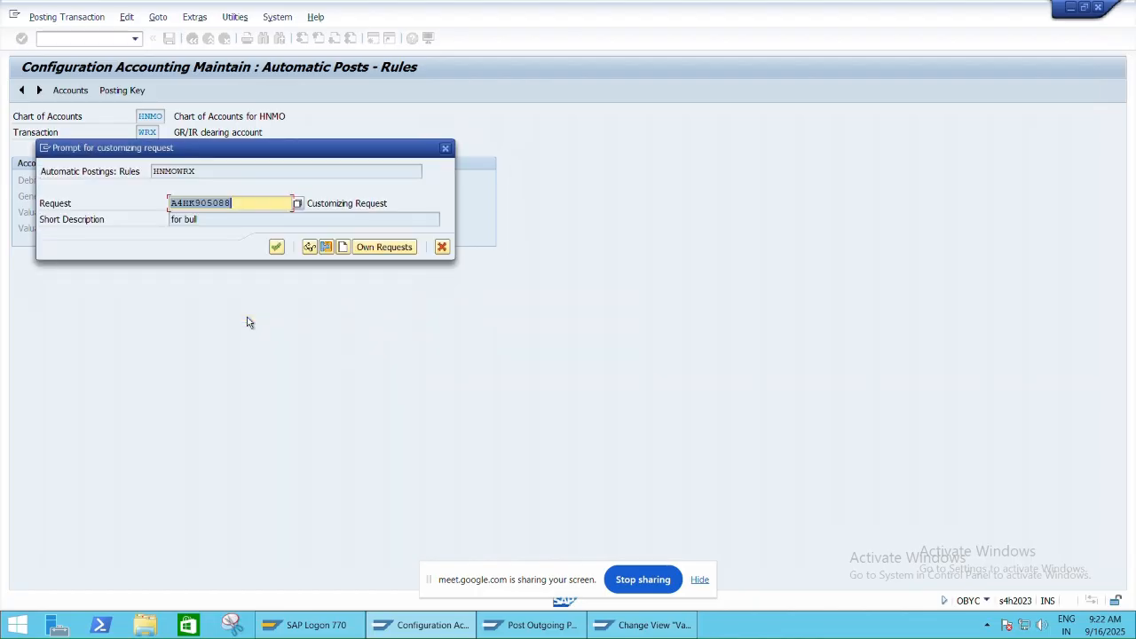
{"action": "left_click", "coordinate": [276, 247]}
Assign valuation modifier x the GR/IR Clearing A/c from company code HNMO, save it to the customizing request, and exit OBYC.
{"action": "type", "text": "x"}
{"action": "key", "text": "Tab"}
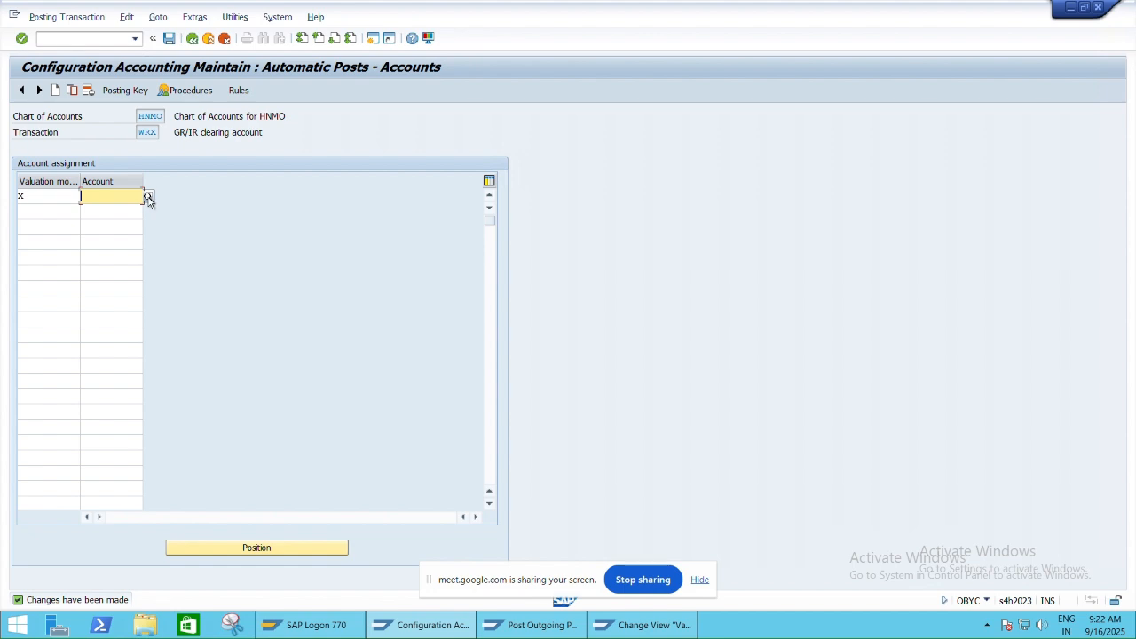
{"action": "left_click", "coordinate": [149, 197]}
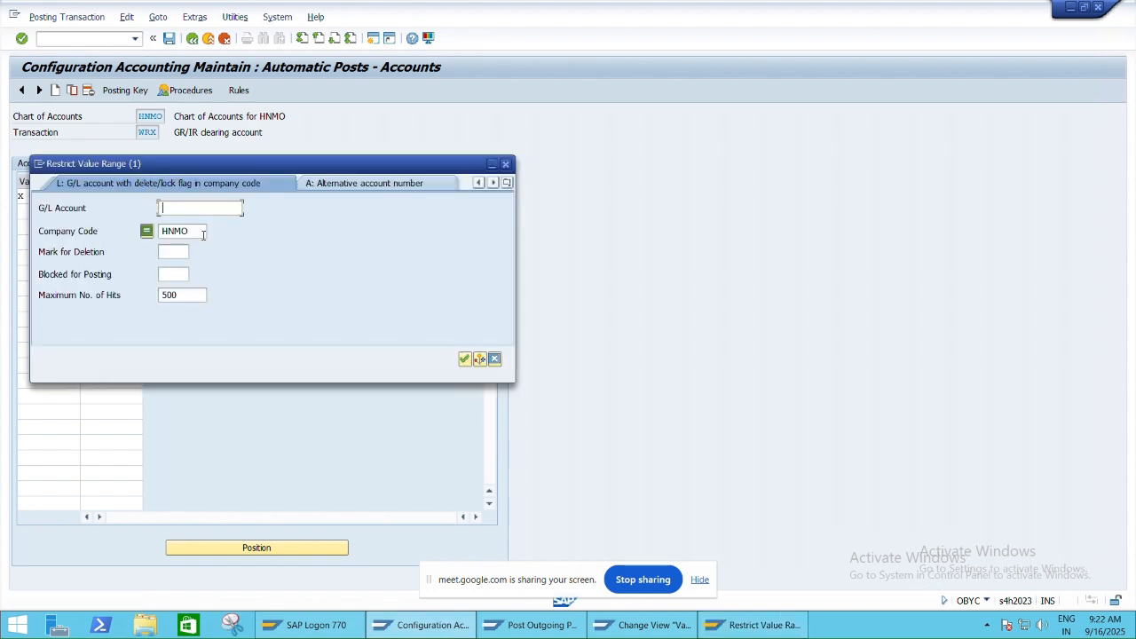
{"action": "key", "text": "Return"}
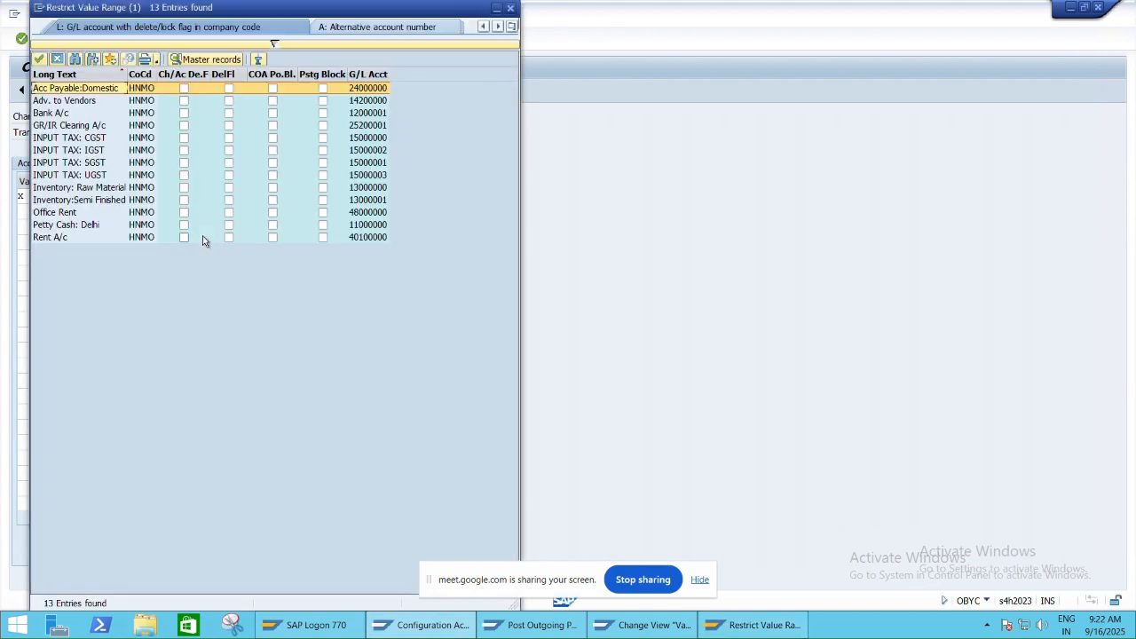
{"action": "left_click", "coordinate": [83, 128]}
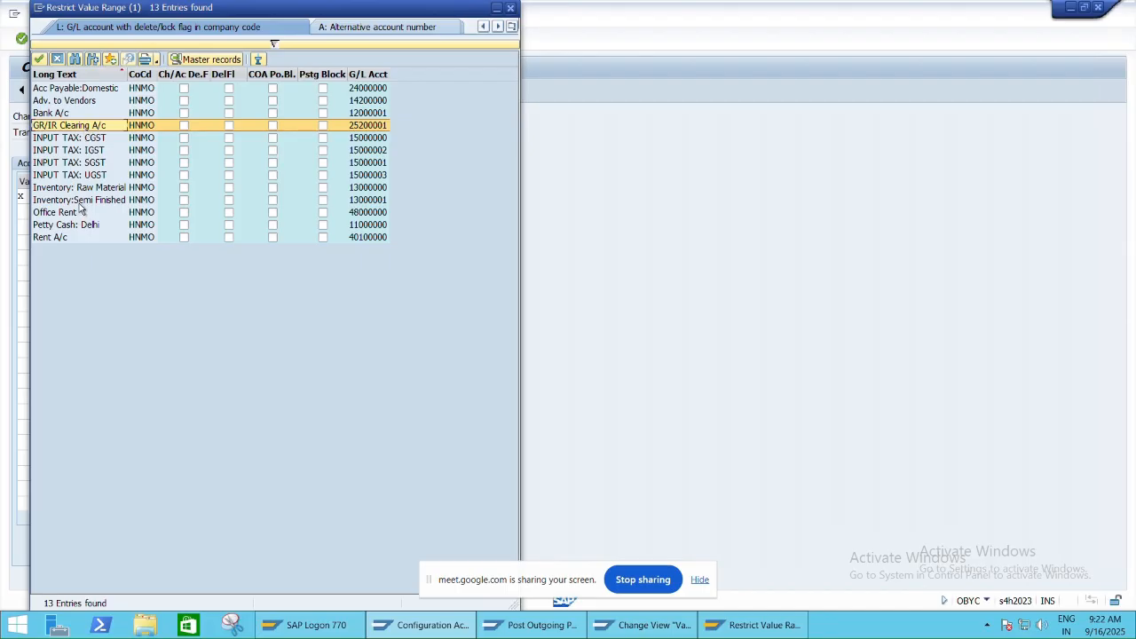
{"action": "double_click", "coordinate": [80, 129]}
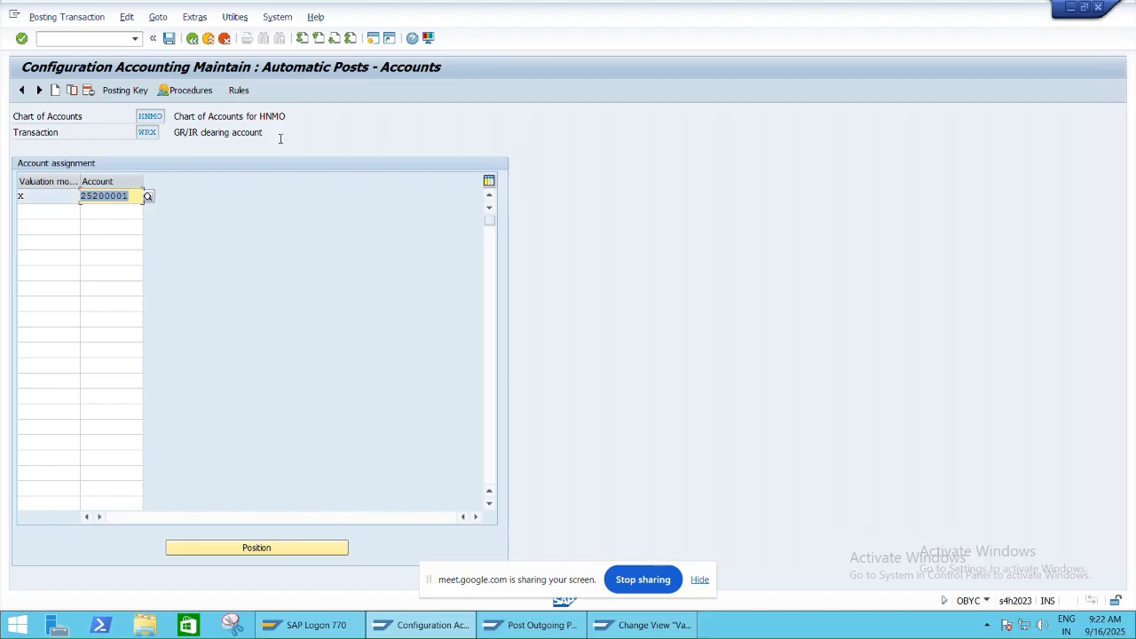
{"action": "key", "text": "ctrl+s"}
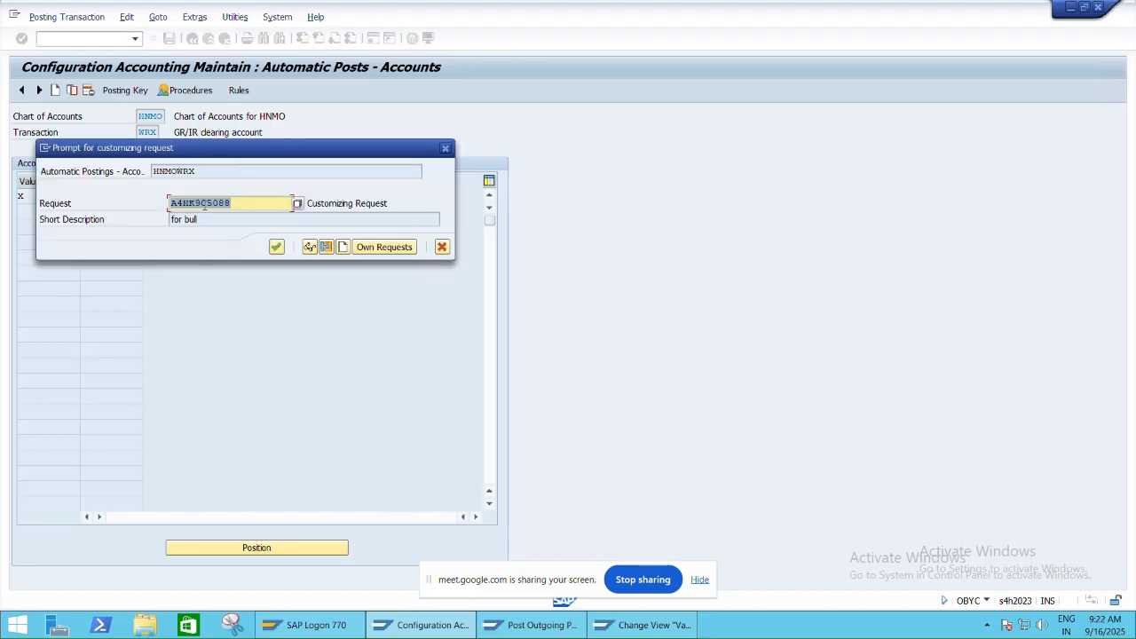
{"action": "left_click", "coordinate": [276, 246]}
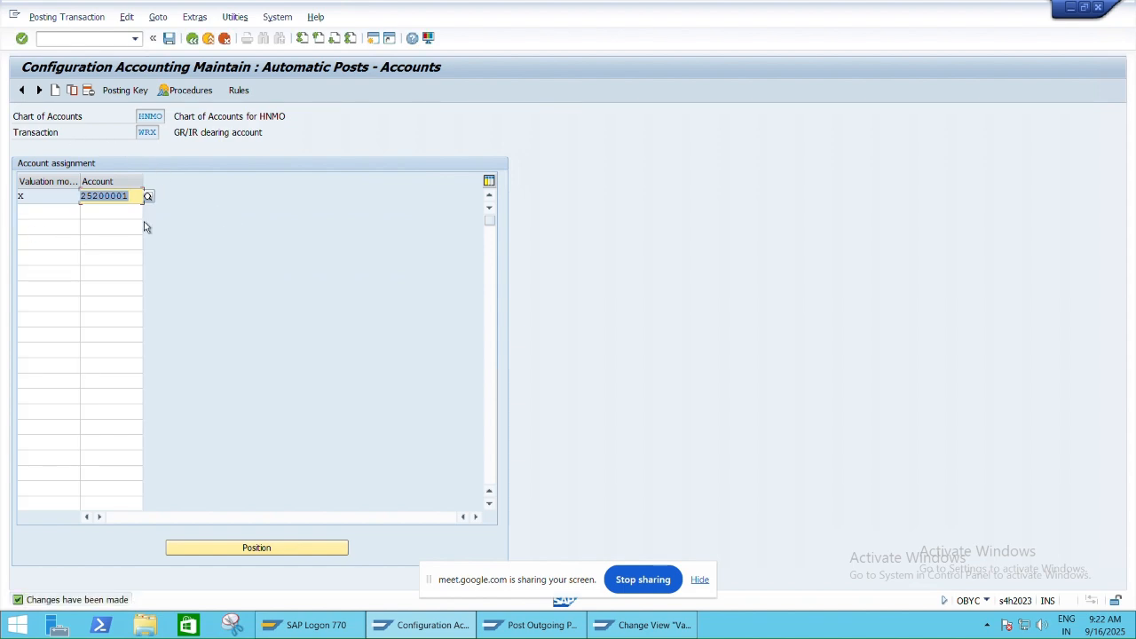
{"action": "left_click", "coordinate": [193, 40]}
{"action": "left_click", "coordinate": [192, 40]}
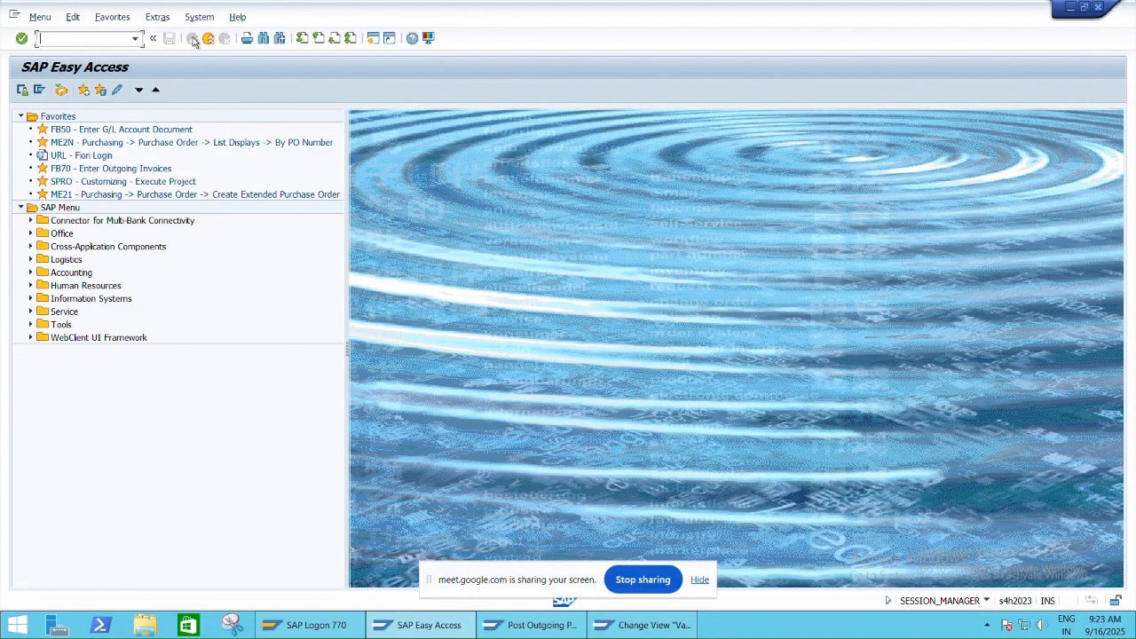
Switch to Excel, review material ledger steps 22 to 25 on the FI-MM sheet, and return to the SAP session.
{"action": "mouse_move", "coordinate": [681, 5]}
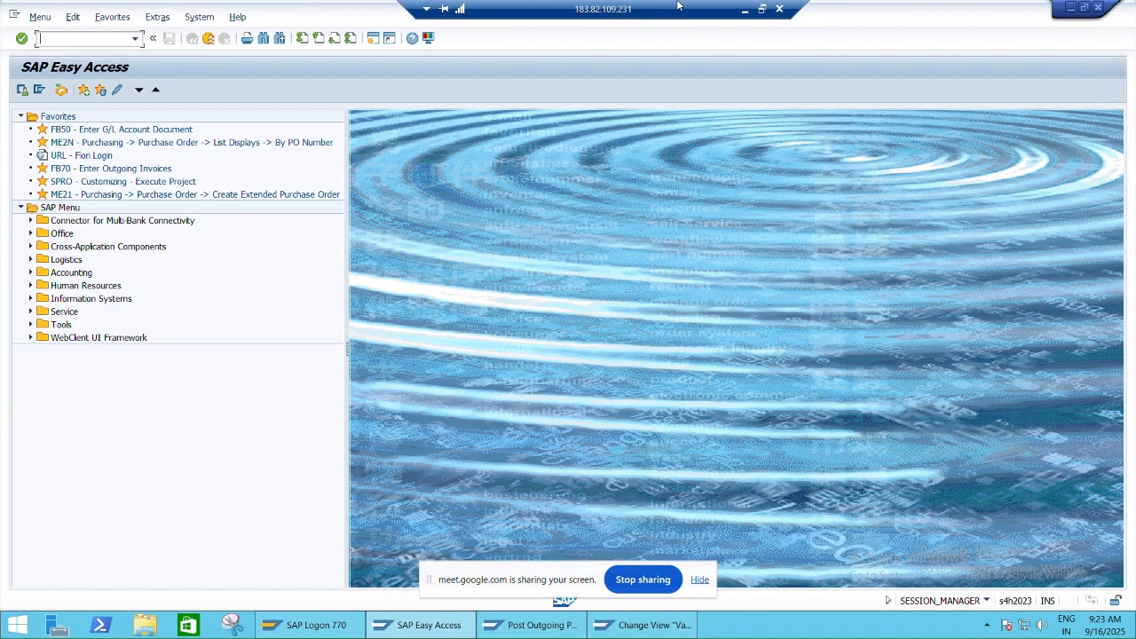
{"action": "left_click", "coordinate": [761, 8]}
{"action": "key", "text": "alt+Tab"}
{"action": "key", "text": "Tab"}
{"action": "left_click", "coordinate": [798, 210]}
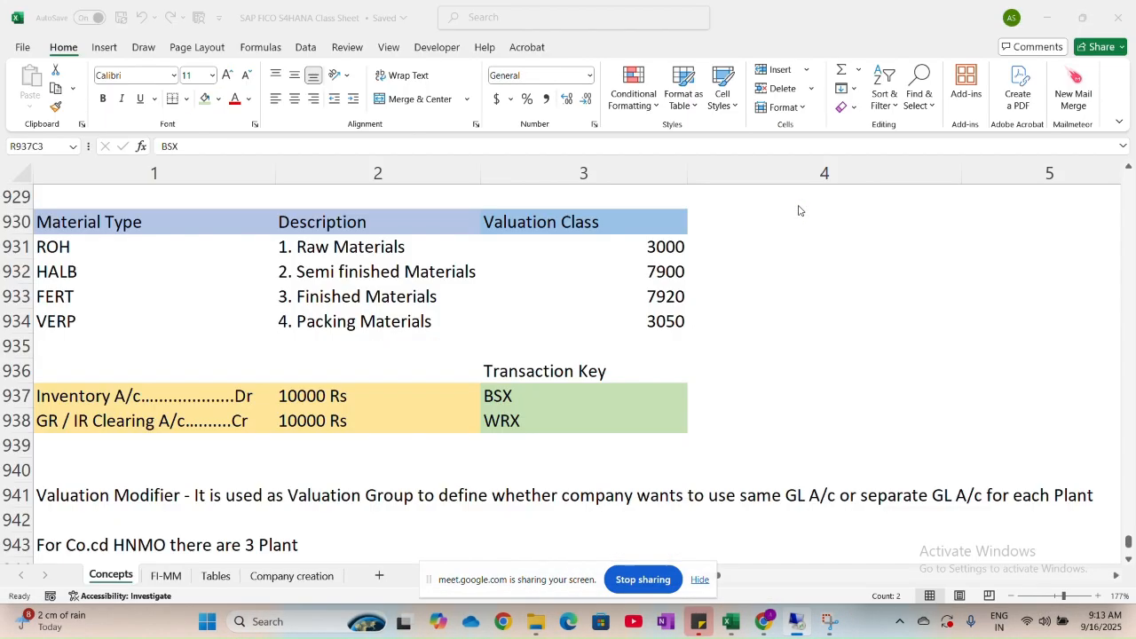
{"action": "left_click", "coordinate": [167, 576]}
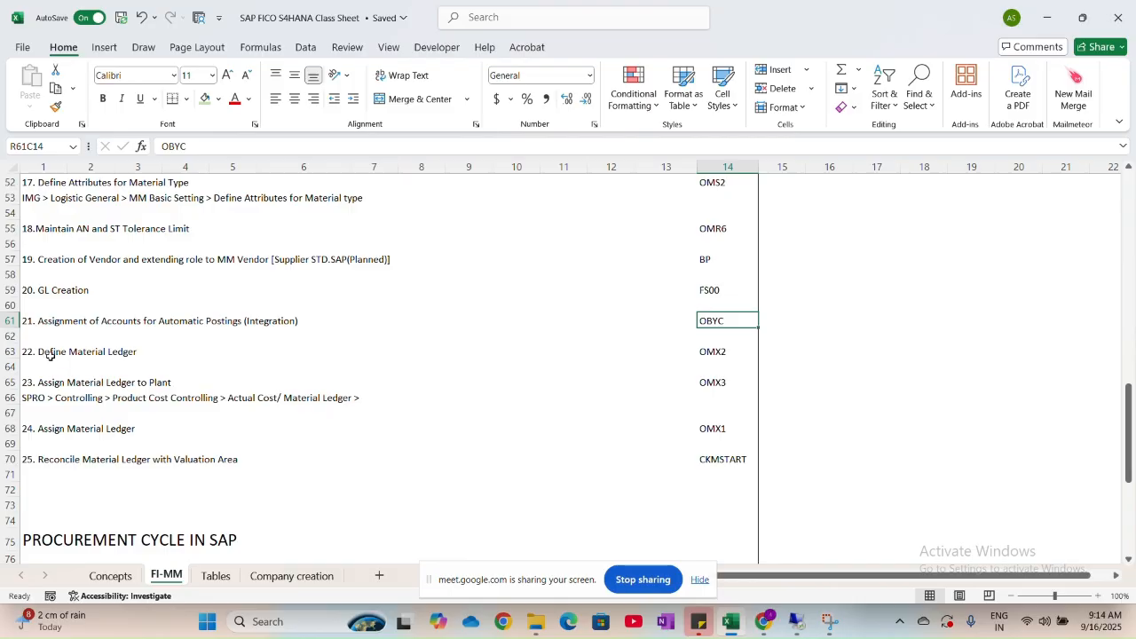
{"action": "left_click_drag", "start_coordinate": [31, 353], "coordinate": [713, 460]}
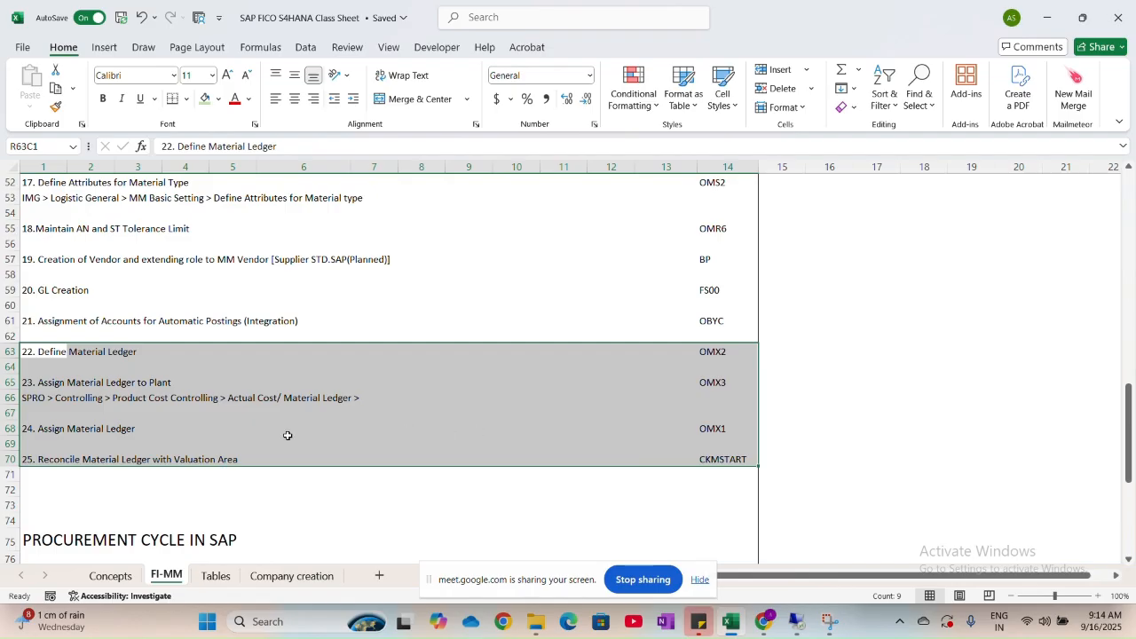
{"action": "key", "text": "alt+Tab"}
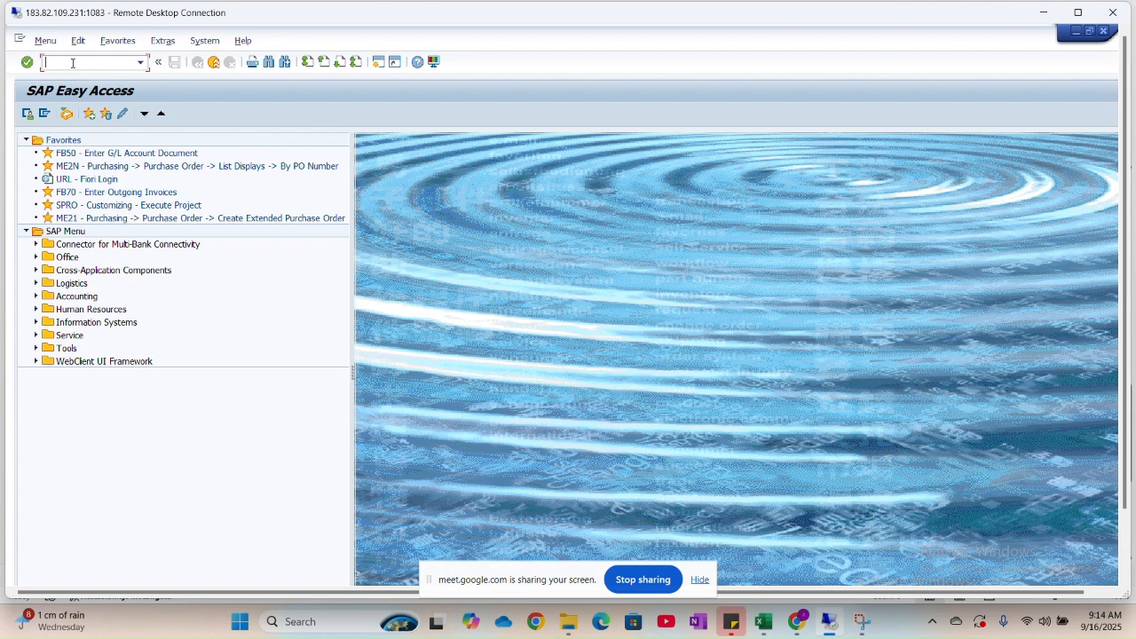
{"action": "type", "text": "MM01"}
{"action": "key", "text": "BackSpace"}
{"action": "key", "text": "BackSpace"}
{"action": "key", "text": "BackSpace"}
{"action": "key", "text": "BackSpace"}
Find MM01 in the SAP menu tree and open the transaction for creating a material immediately.
{"action": "key", "text": "ctrl+f"}
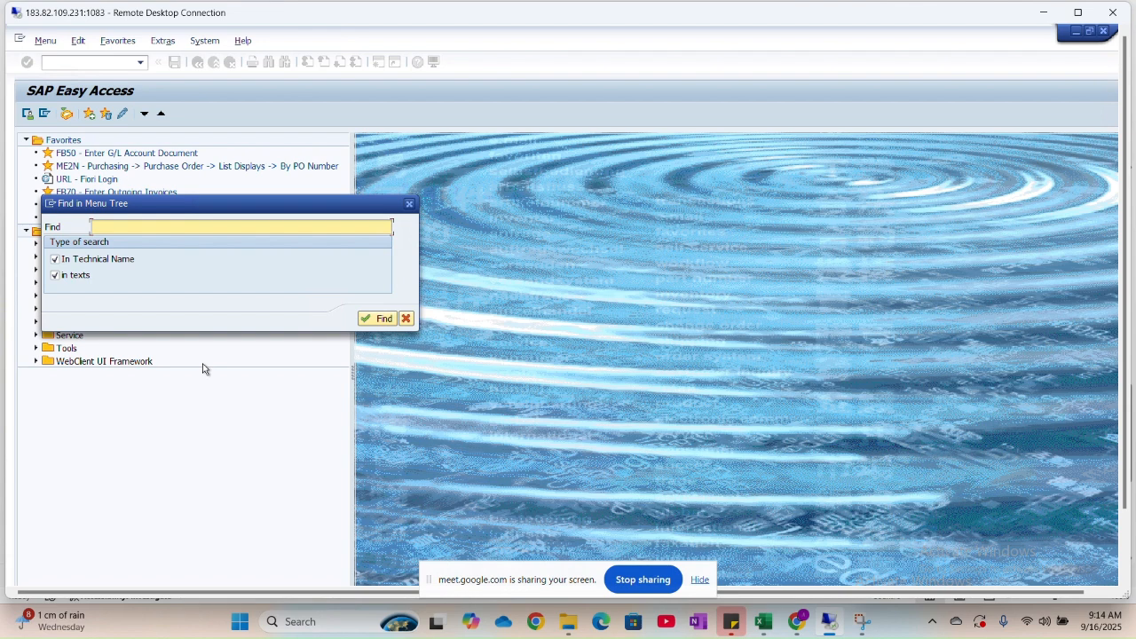
{"action": "left_click", "coordinate": [167, 224]}
{"action": "type", "text": "MM01"}
{"action": "key", "text": "Return"}
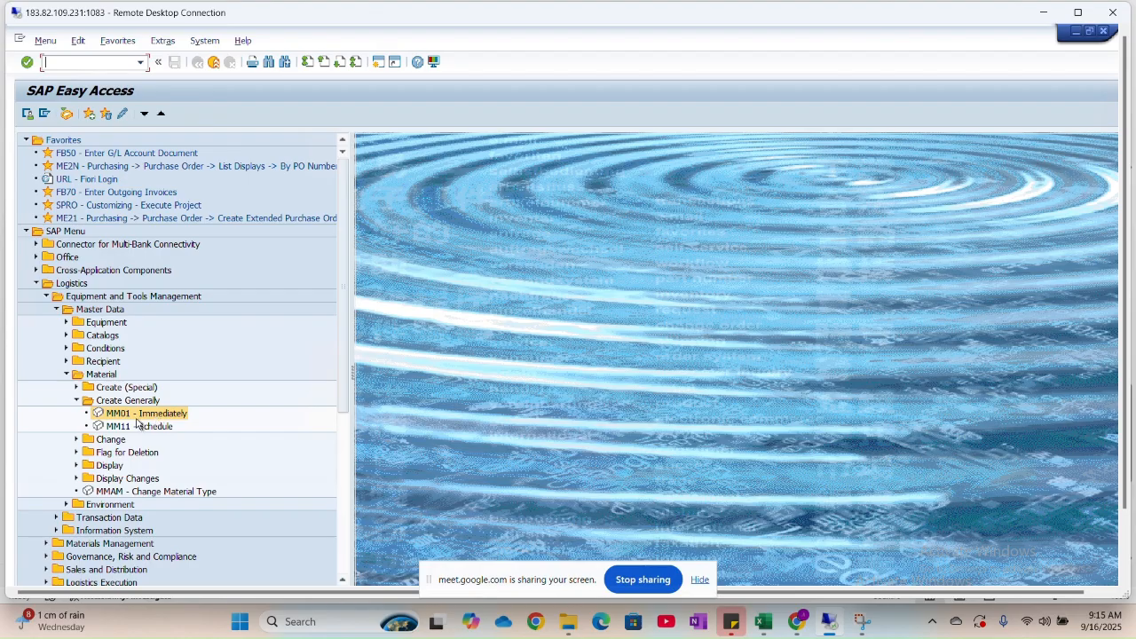
{"action": "left_click", "coordinate": [122, 415]}
{"action": "double_click", "coordinate": [122, 414]}
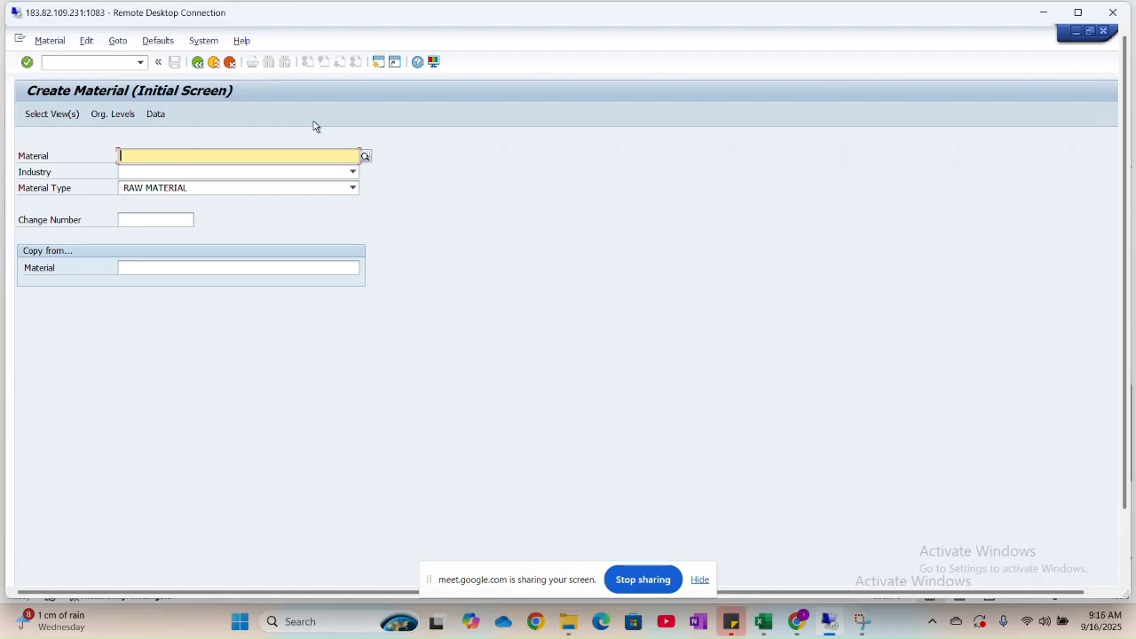
Leave the material number search and choose A Automobile industry as the industry for the new material.
{"action": "left_click", "coordinate": [366, 157]}
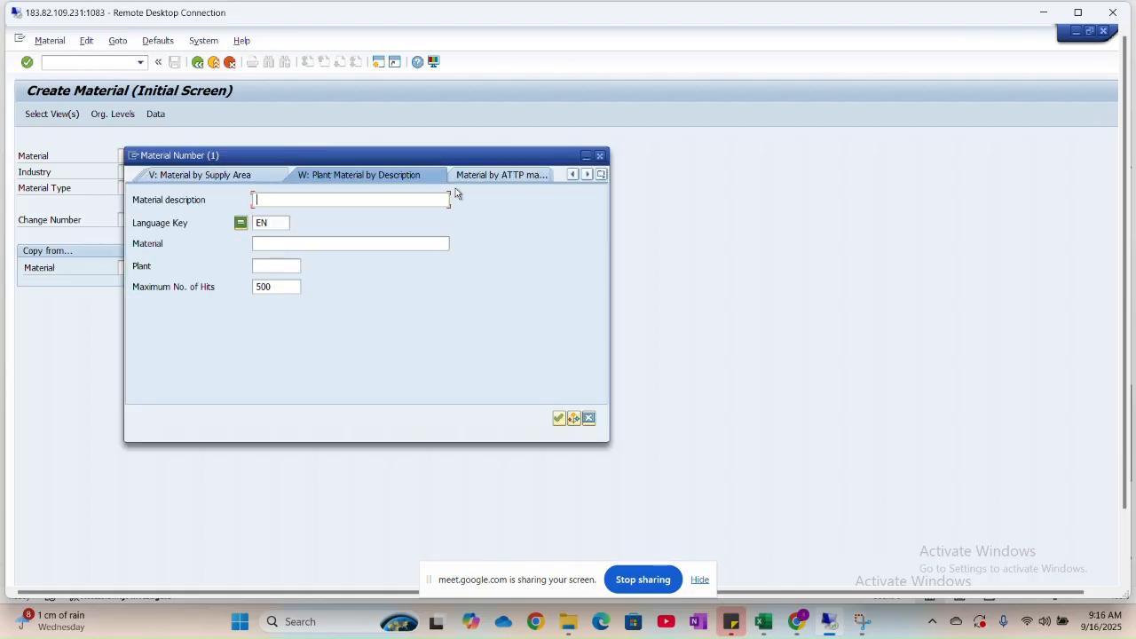
{"action": "left_click", "coordinate": [598, 157]}
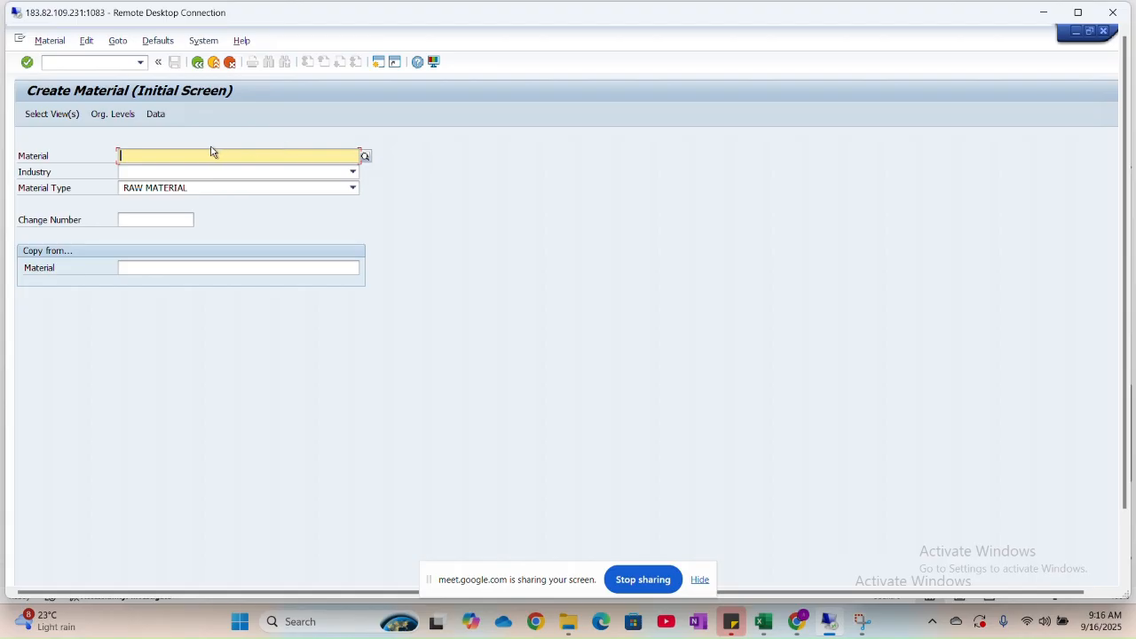
{"action": "left_click", "coordinate": [168, 172]}
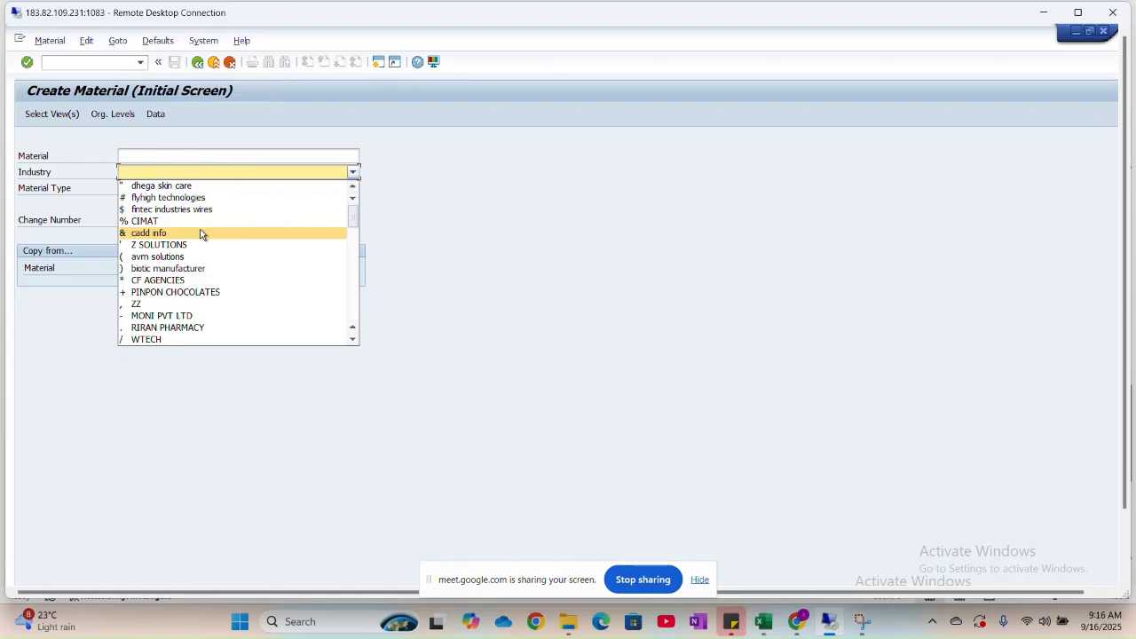
{"action": "scroll", "coordinate": [200, 234], "scroll_direction": "down", "scroll_amount": 2}
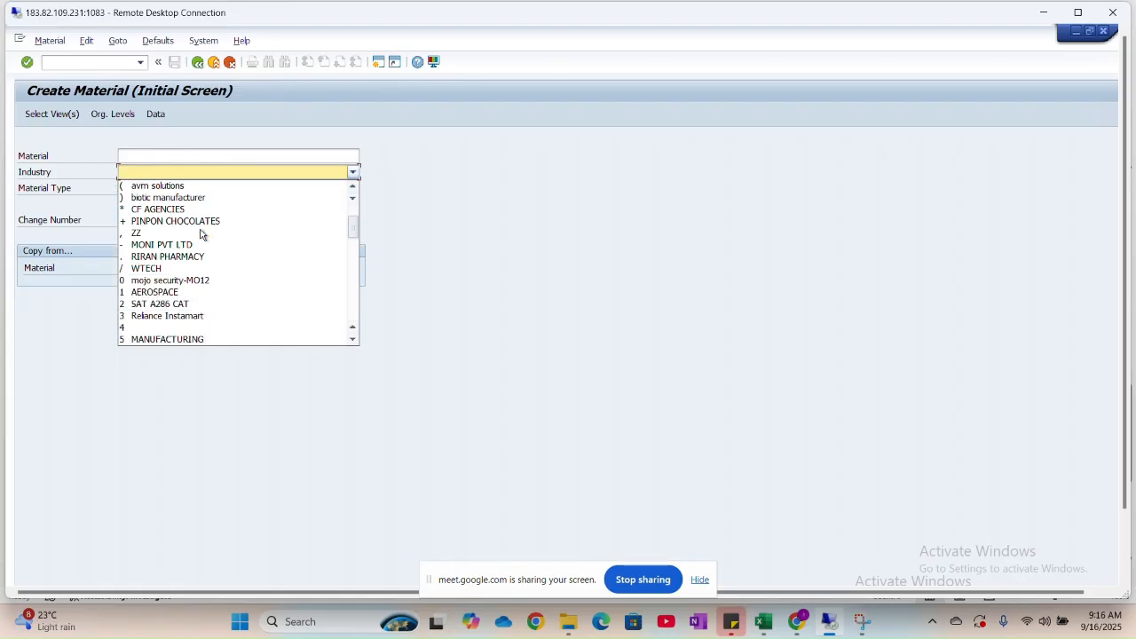
{"action": "scroll", "coordinate": [201, 234], "scroll_direction": "down", "scroll_amount": 3}
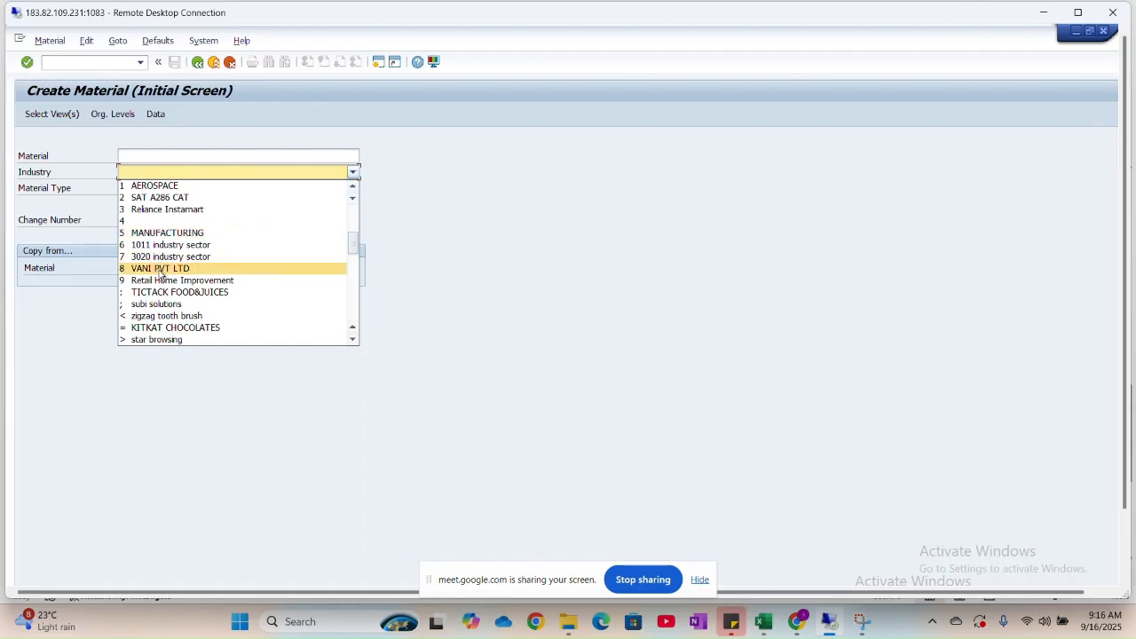
{"action": "scroll", "coordinate": [160, 275], "scroll_direction": "down", "scroll_amount": 1}
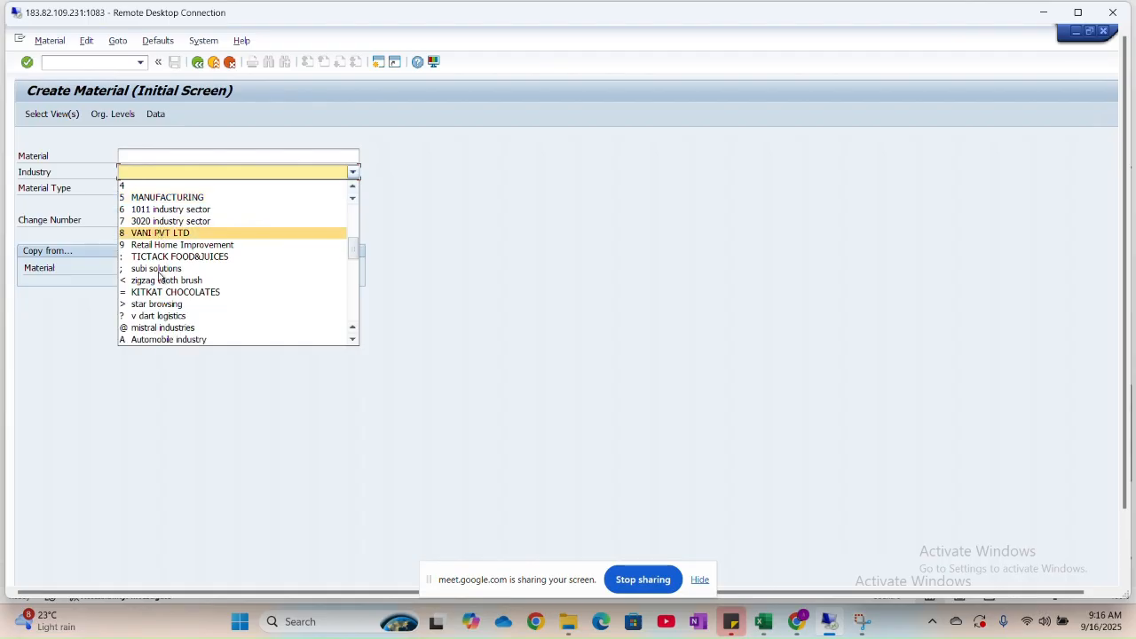
{"action": "left_click", "coordinate": [147, 340]}
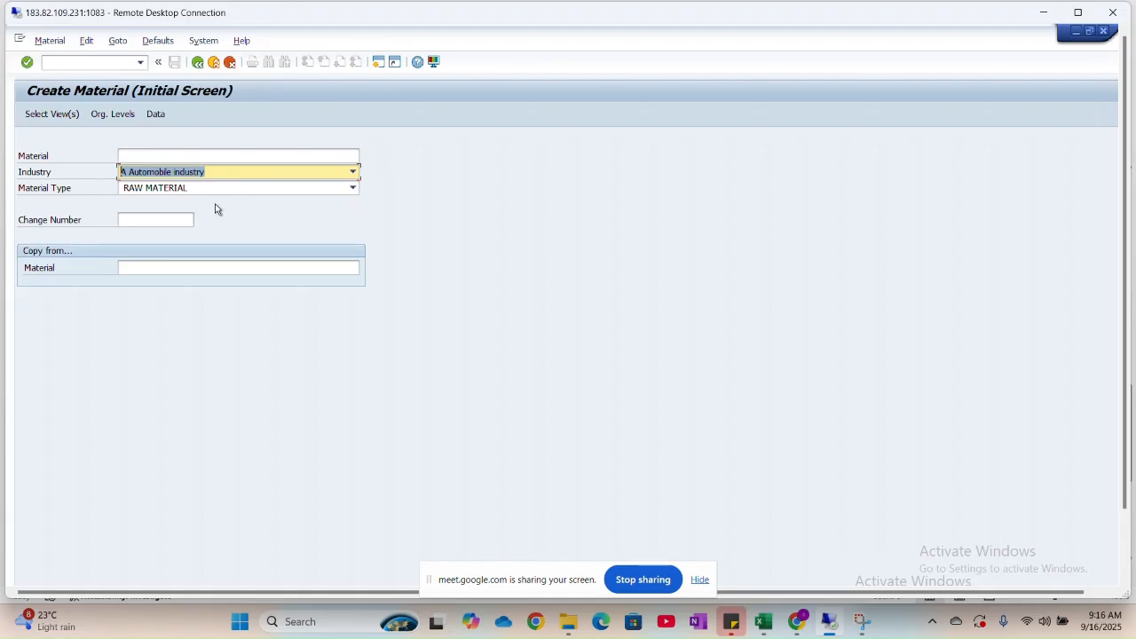
Set the new material's type to HALB CPJ Semifinished Material.
{"action": "left_click", "coordinate": [354, 189]}
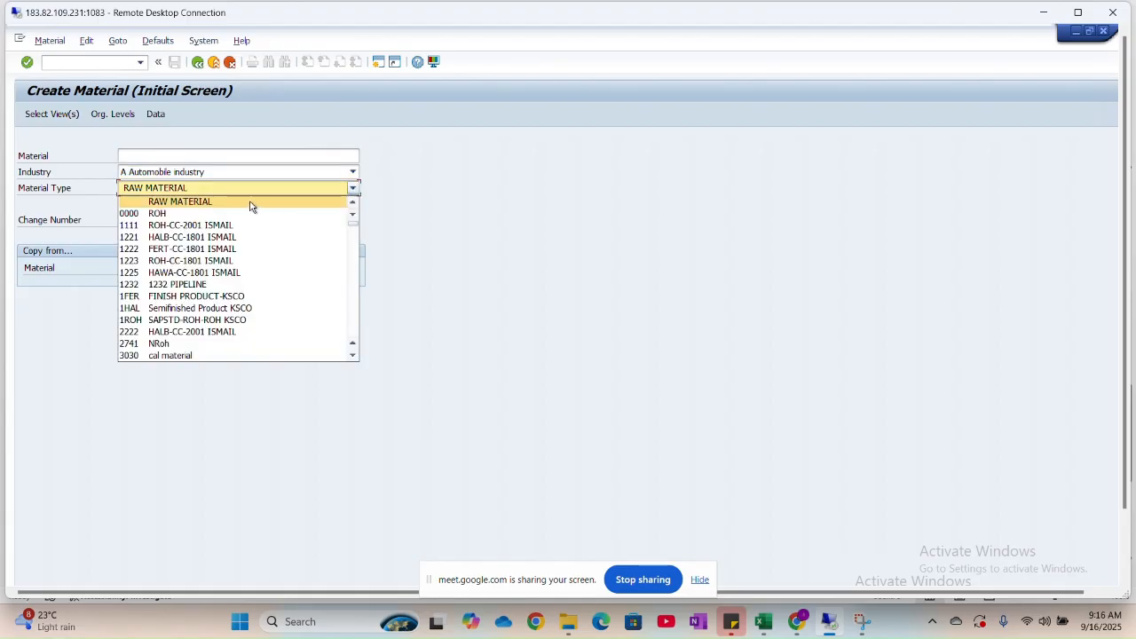
{"action": "scroll", "coordinate": [229, 315], "scroll_direction": "down", "scroll_amount": 1}
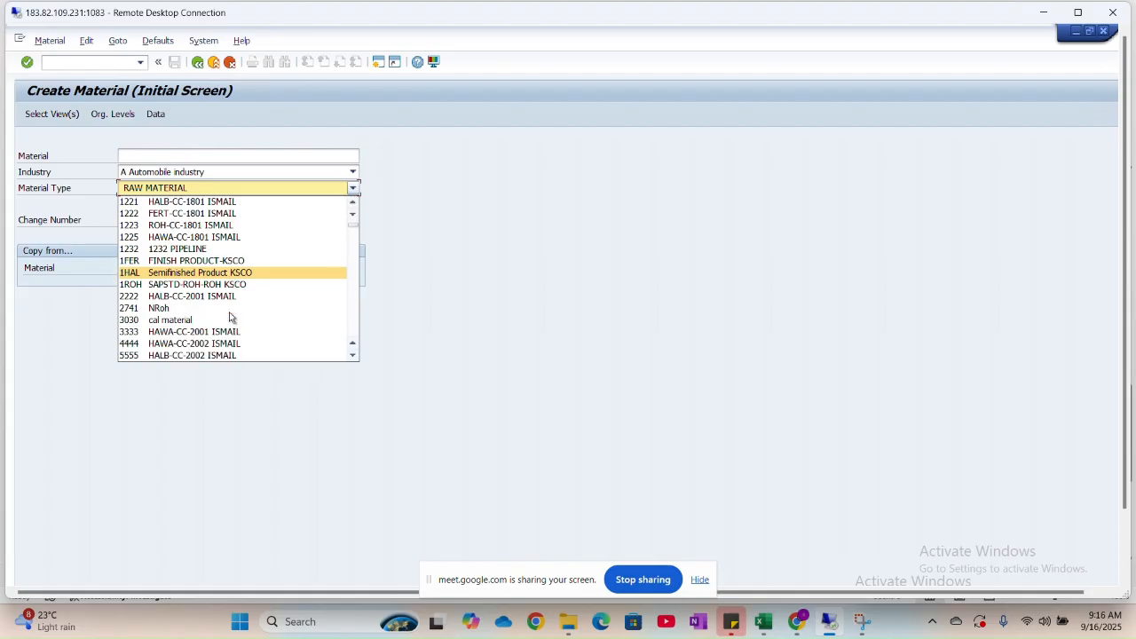
{"action": "scroll", "coordinate": [229, 317], "scroll_direction": "up", "scroll_amount": 1}
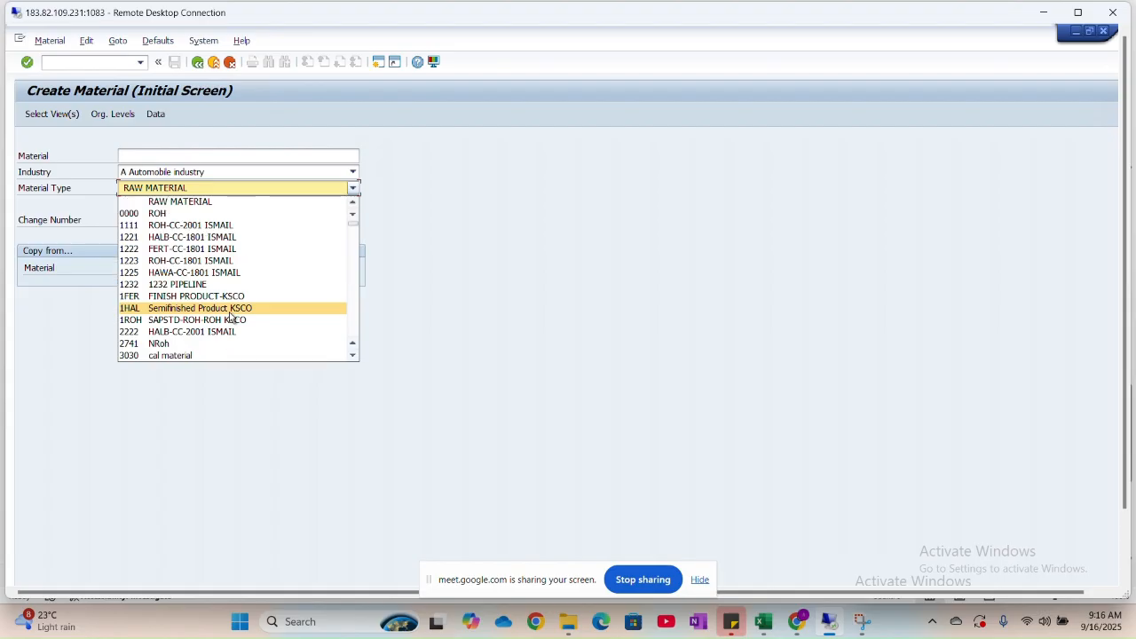
{"action": "scroll", "coordinate": [229, 317], "scroll_direction": "down", "scroll_amount": 1}
{"action": "scroll", "coordinate": [229, 316], "scroll_direction": "down", "scroll_amount": 1}
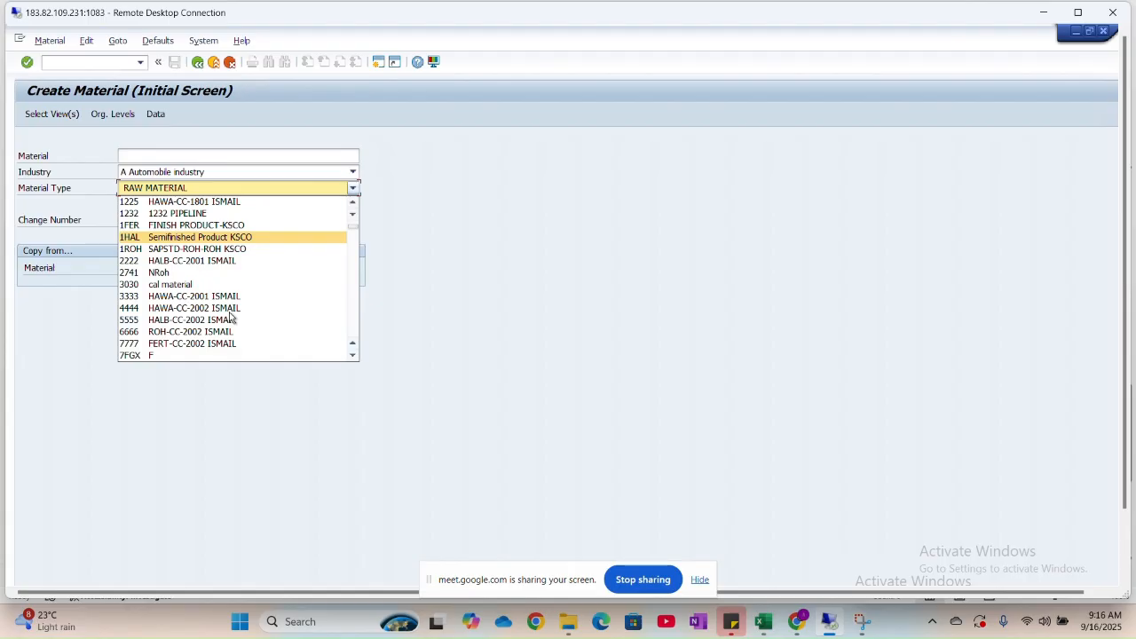
{"action": "scroll", "coordinate": [229, 317], "scroll_direction": "down", "scroll_amount": 2}
{"action": "scroll", "coordinate": [229, 317], "scroll_direction": "down", "scroll_amount": 1}
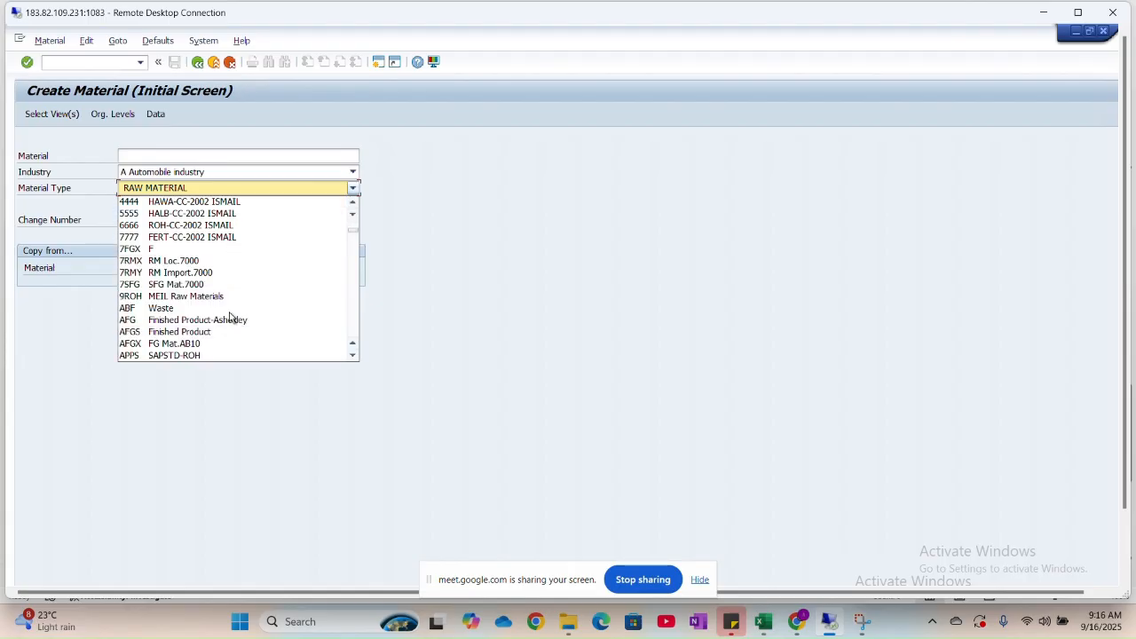
{"action": "scroll", "coordinate": [229, 317], "scroll_direction": "down", "scroll_amount": 1}
{"action": "scroll", "coordinate": [229, 317], "scroll_direction": "down", "scroll_amount": 1}
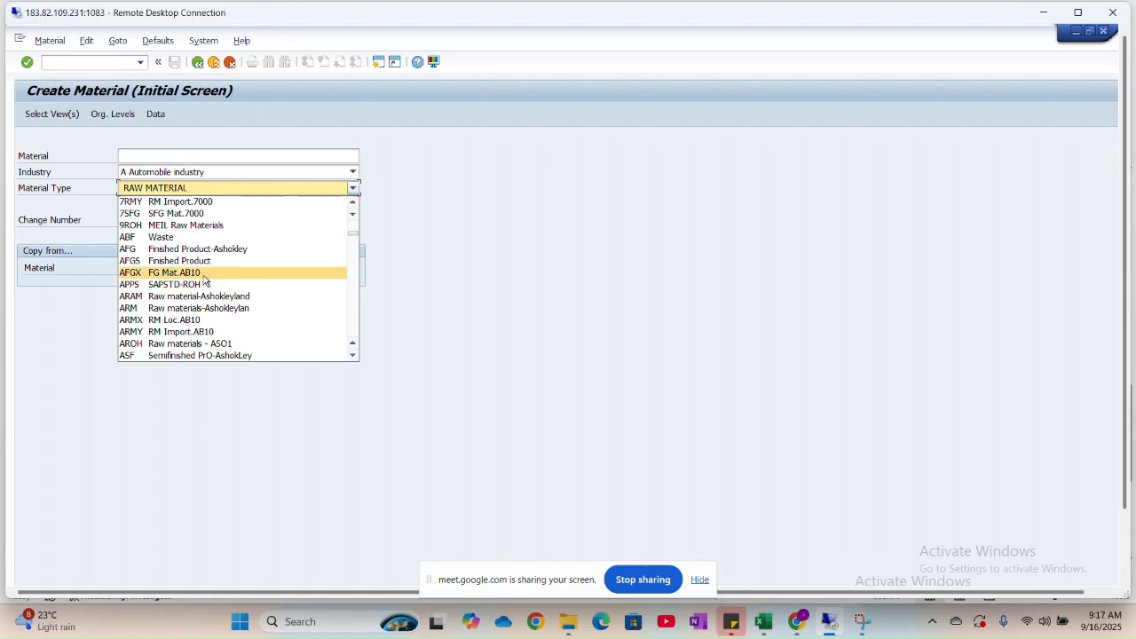
{"action": "scroll", "coordinate": [252, 236], "scroll_direction": "down", "scroll_amount": 4}
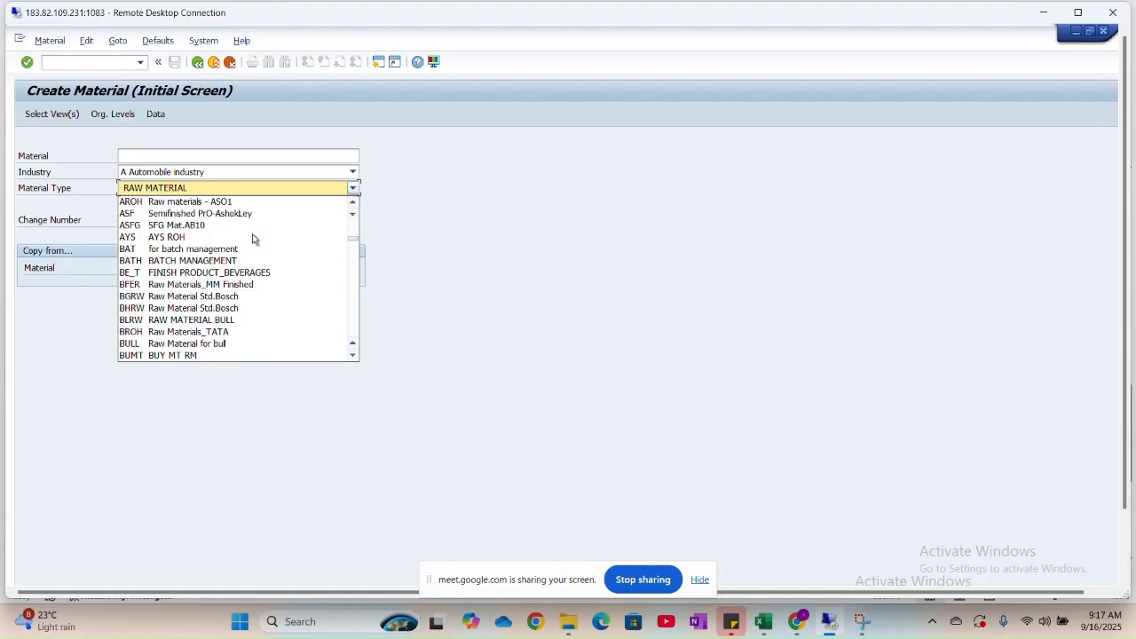
{"action": "key", "text": "h"}
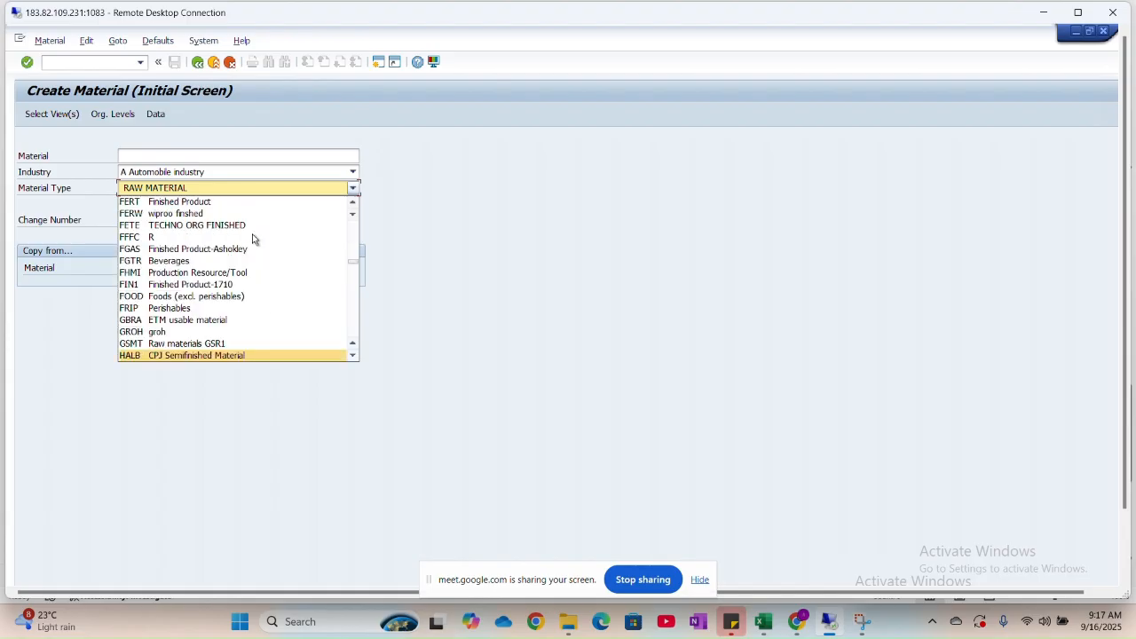
{"action": "left_click", "coordinate": [197, 355]}
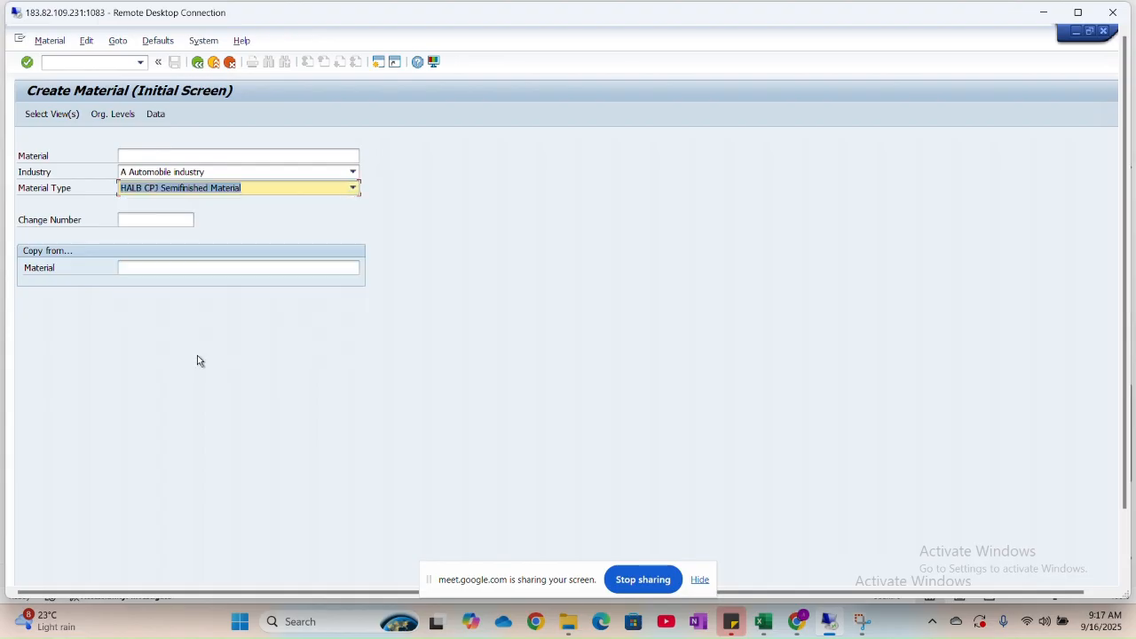
Keep the chosen HALB material type and submit the initial Create Material data.
{"action": "left_click", "coordinate": [245, 192]}
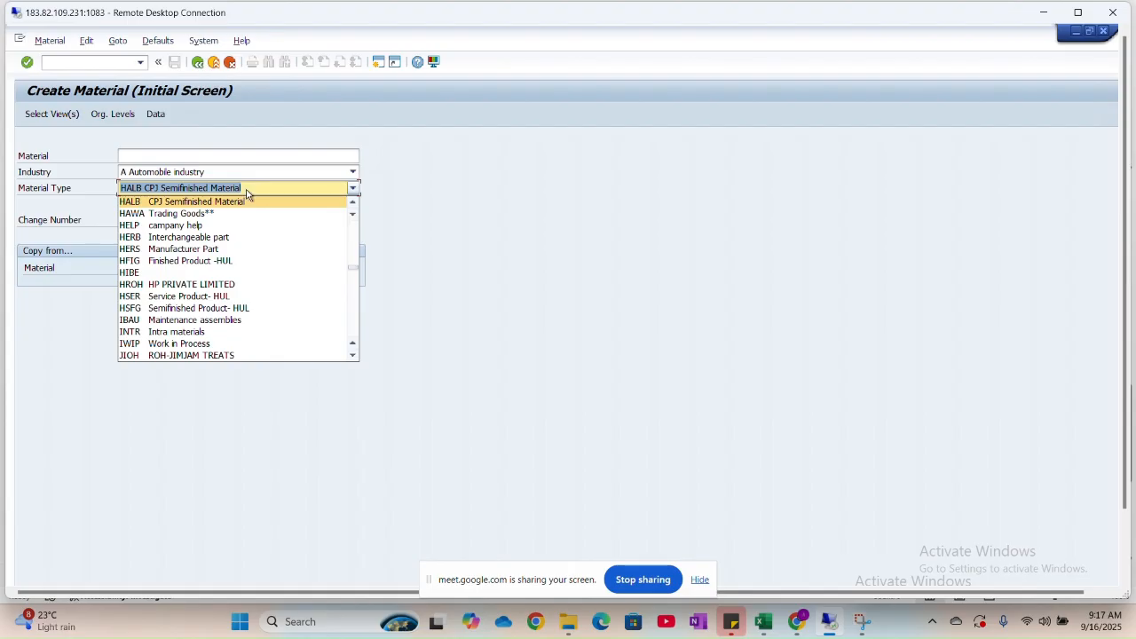
{"action": "left_click", "coordinate": [247, 189]}
{"action": "key", "text": "Return"}
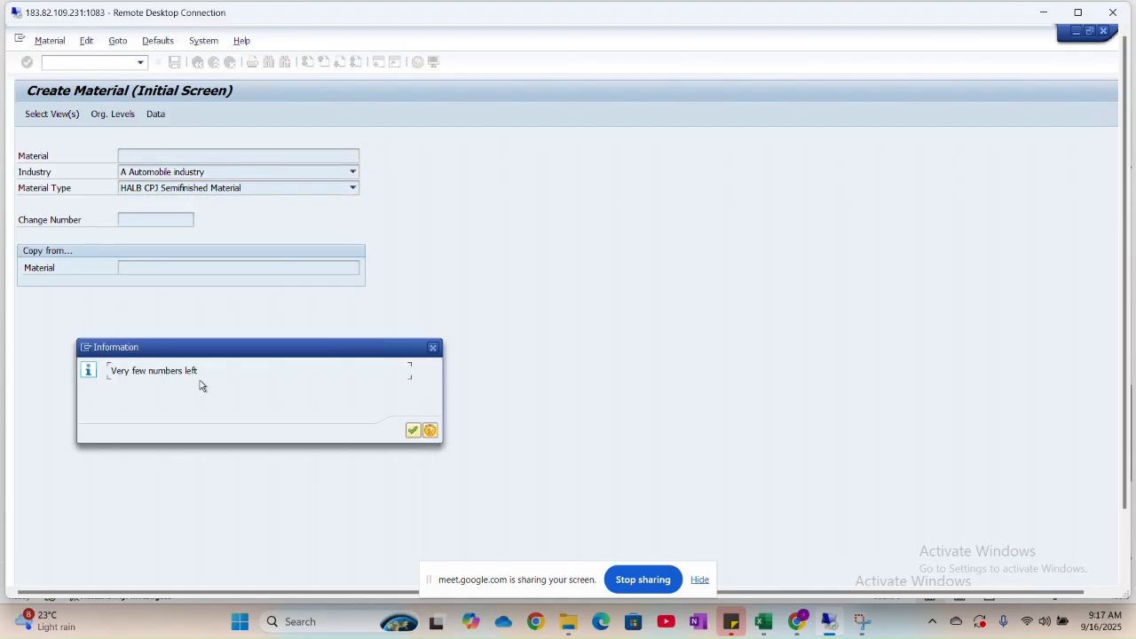
Dismiss the information message and select the Purchasing and Accounting 1 views for the new material.
{"action": "left_click", "coordinate": [413, 431]}
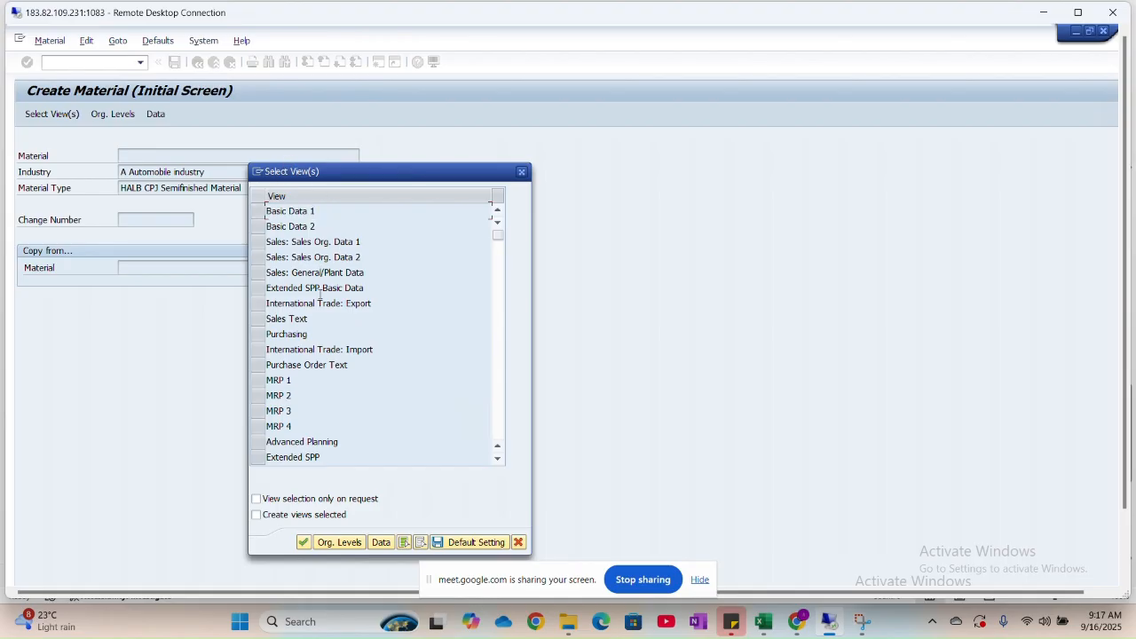
{"action": "left_click", "coordinate": [260, 335]}
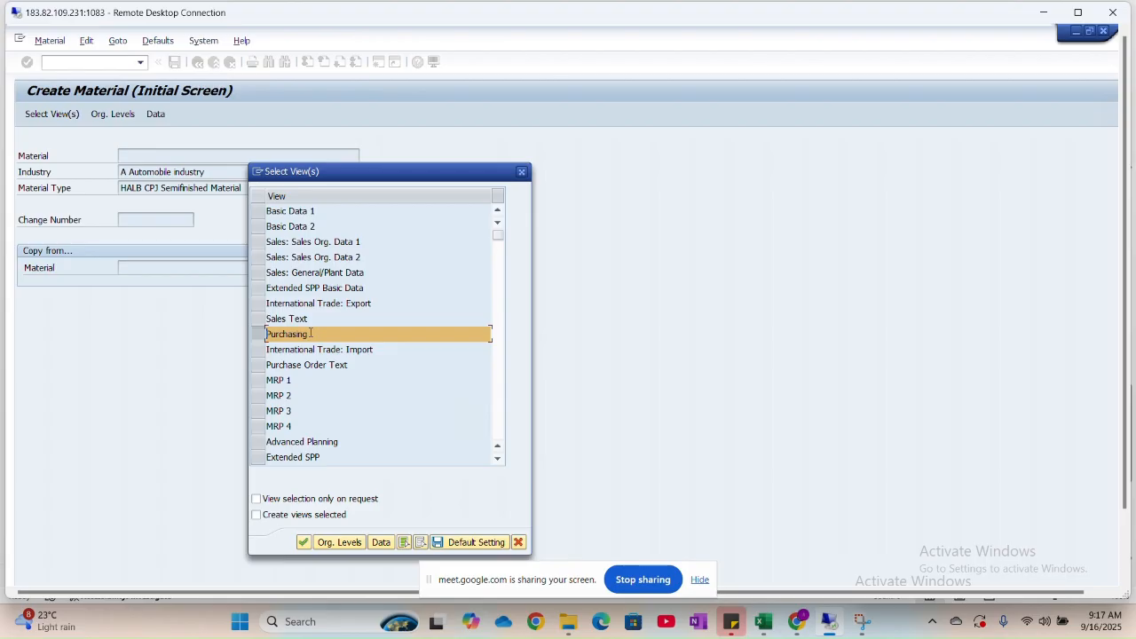
{"action": "left_click", "coordinate": [496, 460]}
{"action": "left_click", "coordinate": [497, 460]}
{"action": "left_click", "coordinate": [497, 460]}
{"action": "left_click", "coordinate": [497, 459]}
{"action": "left_click", "coordinate": [497, 459]}
{"action": "left_click", "coordinate": [497, 460]}
{"action": "left_click", "coordinate": [497, 459]}
{"action": "left_click", "coordinate": [496, 460]}
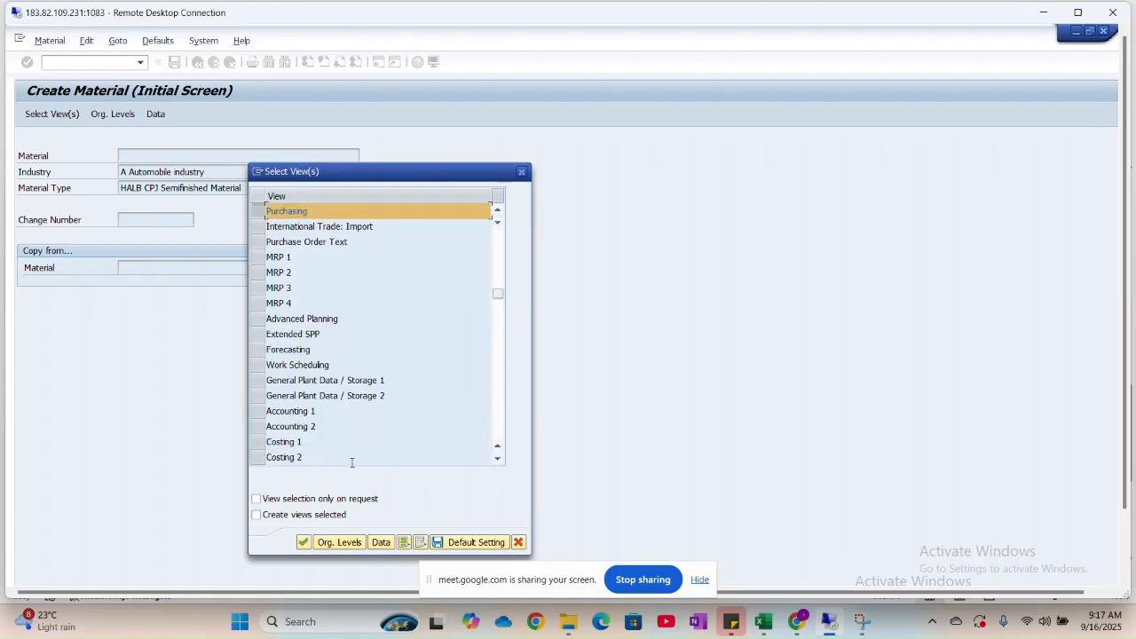
{"action": "left_click", "coordinate": [262, 415]}
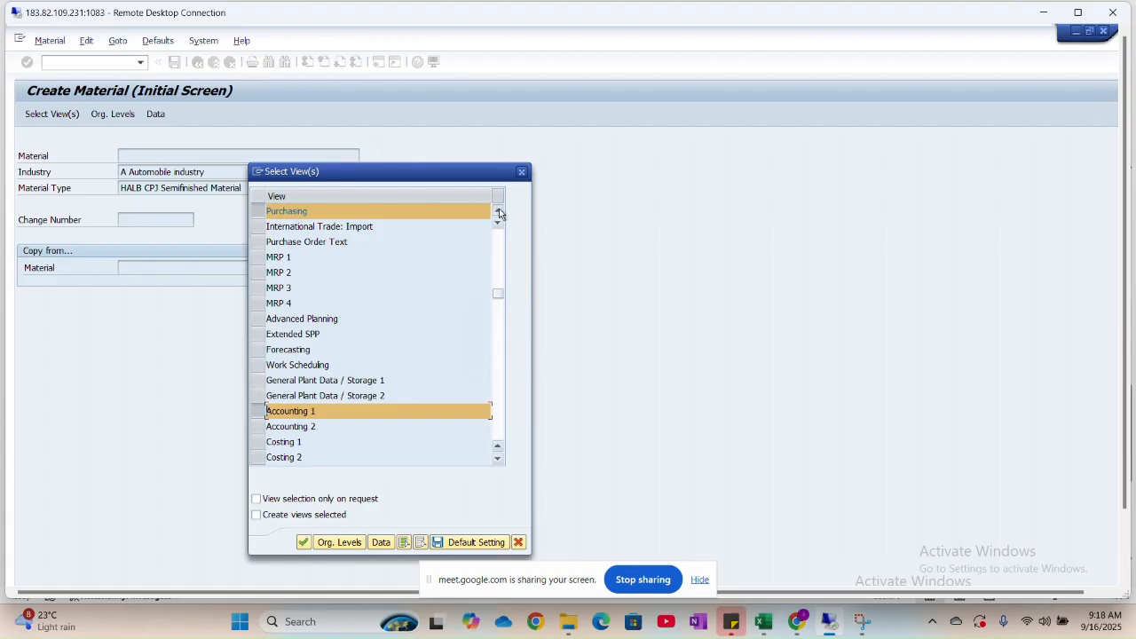
Add the Basic Data 1 and Basic Data 2 views to the material's view selection.
{"action": "left_click", "coordinate": [498, 211]}
{"action": "left_click", "coordinate": [498, 211]}
{"action": "left_click", "coordinate": [498, 212]}
{"action": "left_click", "coordinate": [497, 211]}
{"action": "left_click", "coordinate": [497, 211]}
{"action": "left_click", "coordinate": [498, 211]}
{"action": "left_click", "coordinate": [498, 211]}
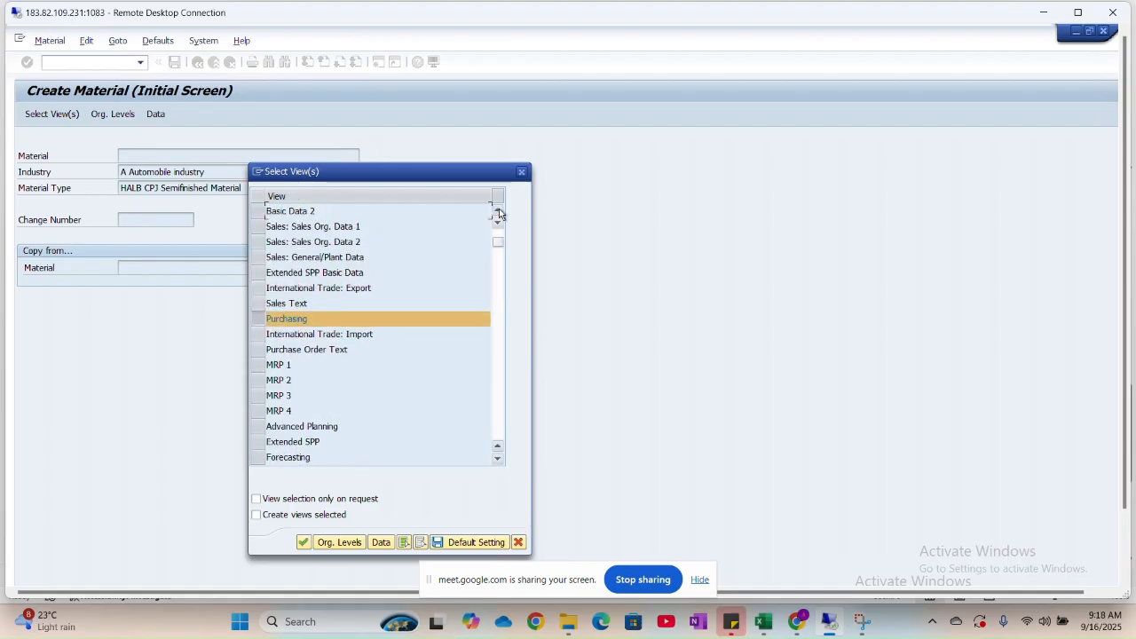
{"action": "left_click", "coordinate": [498, 212]}
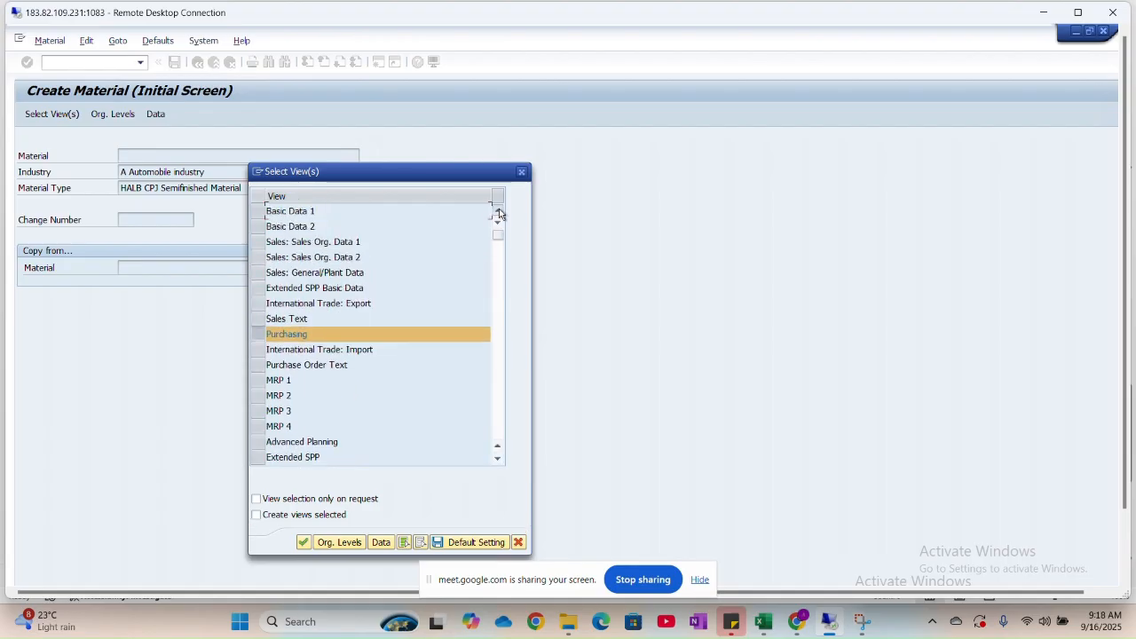
{"action": "left_click", "coordinate": [256, 211]}
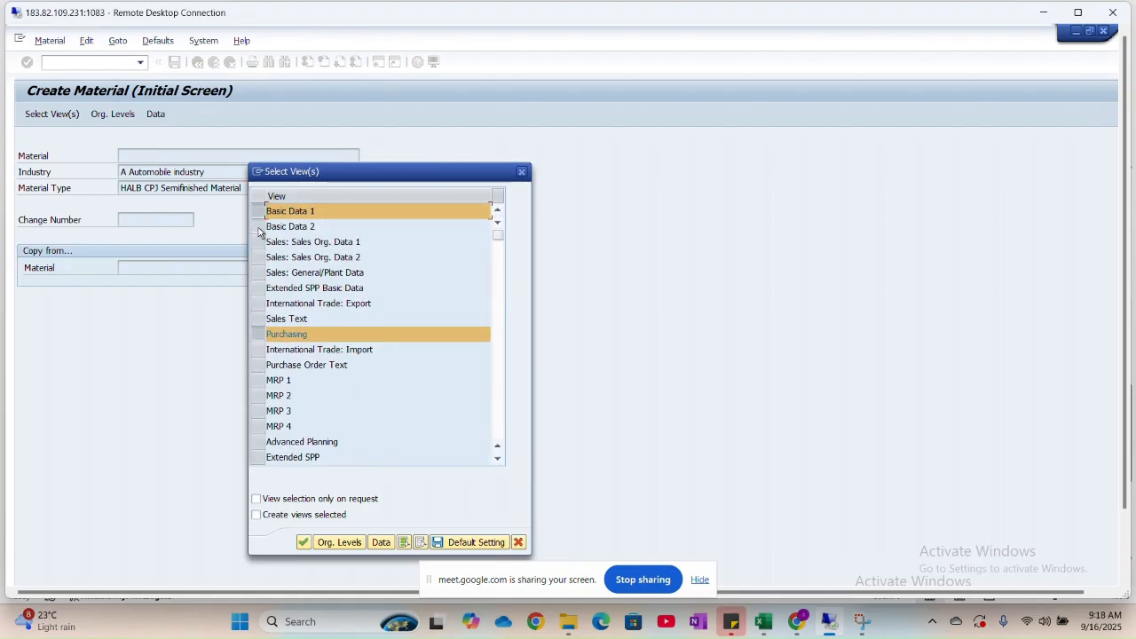
{"action": "left_click", "coordinate": [257, 226]}
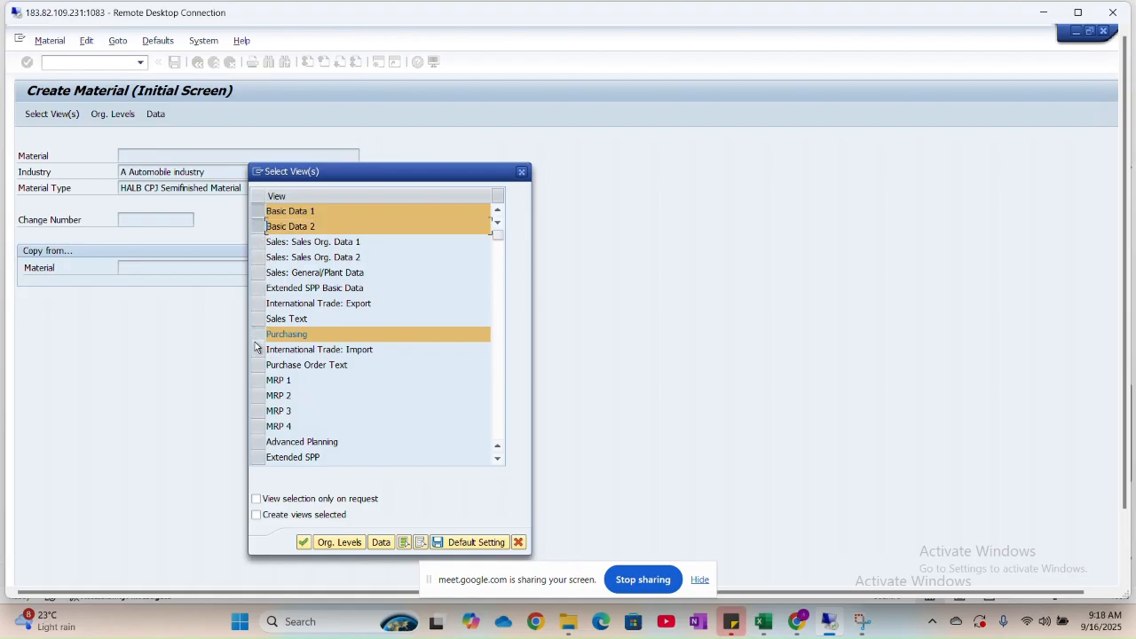
Add the Accounting 2 view to the selection and confirm the chosen views.
{"action": "left_click", "coordinate": [498, 460]}
{"action": "left_click", "coordinate": [498, 460]}
{"action": "left_click", "coordinate": [498, 461]}
{"action": "left_click", "coordinate": [498, 461]}
{"action": "left_click", "coordinate": [498, 460]}
{"action": "left_click", "coordinate": [499, 461]}
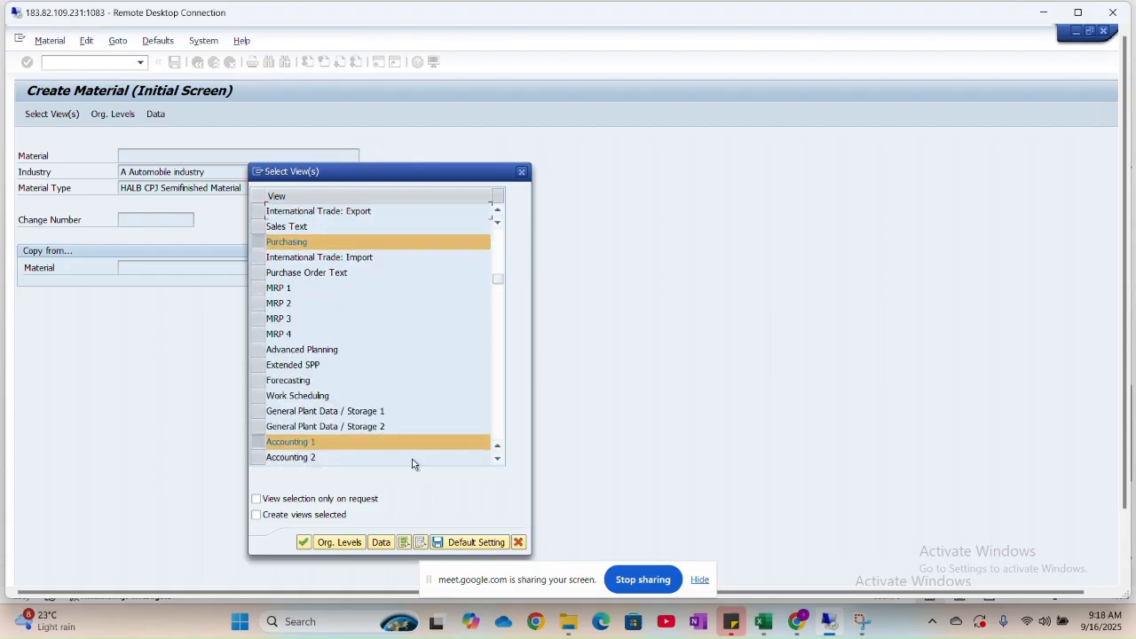
{"action": "left_click", "coordinate": [499, 461]}
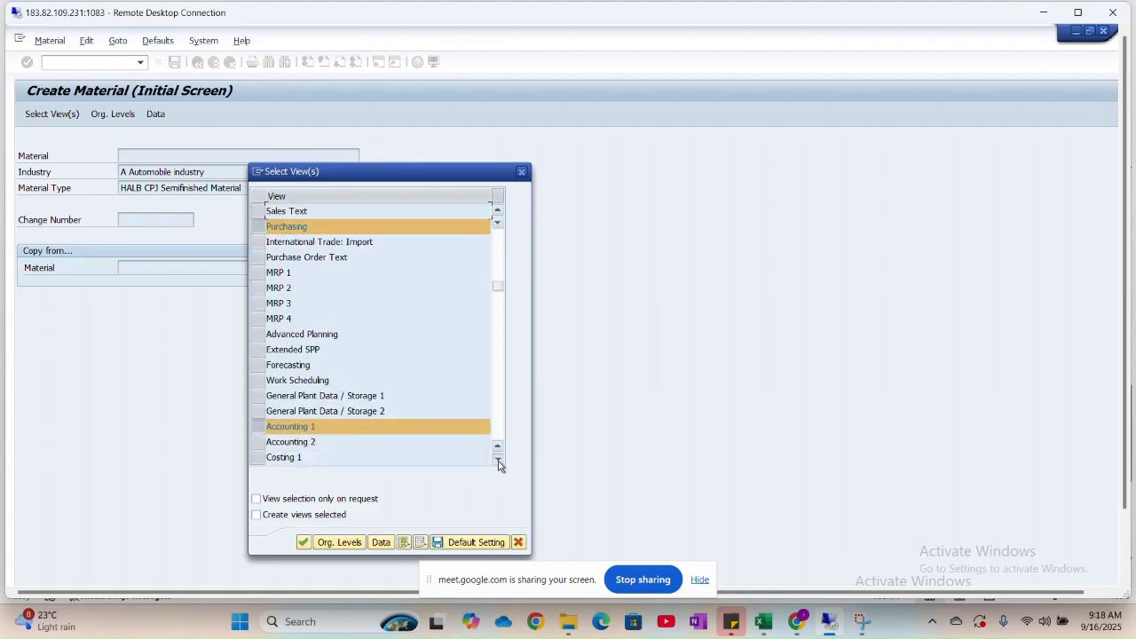
{"action": "left_click", "coordinate": [498, 460]}
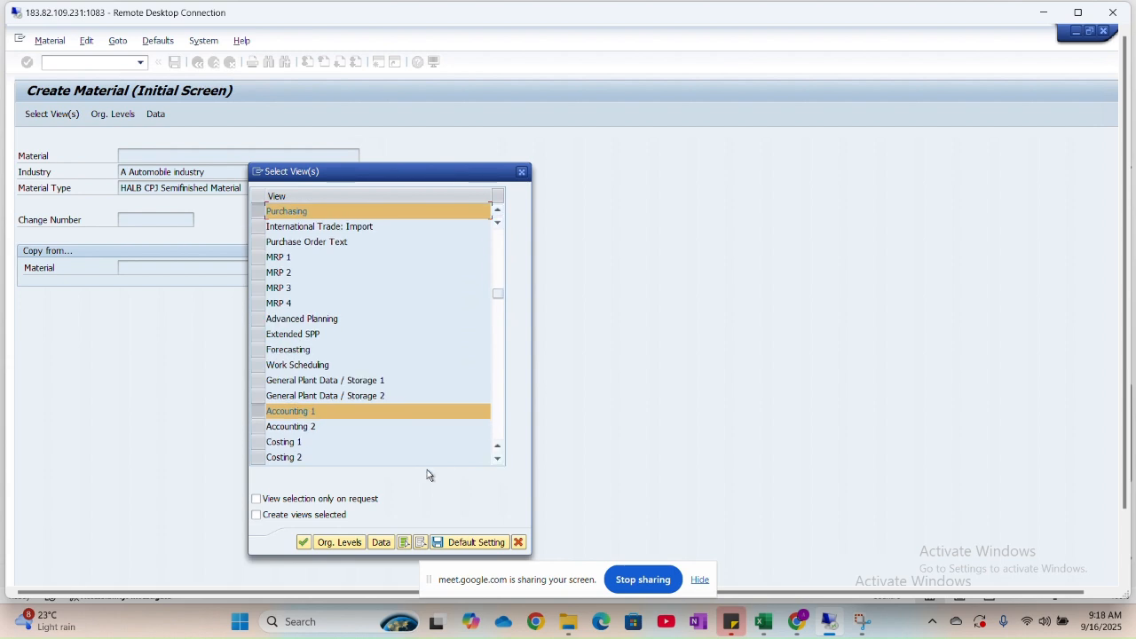
{"action": "left_click", "coordinate": [264, 430]}
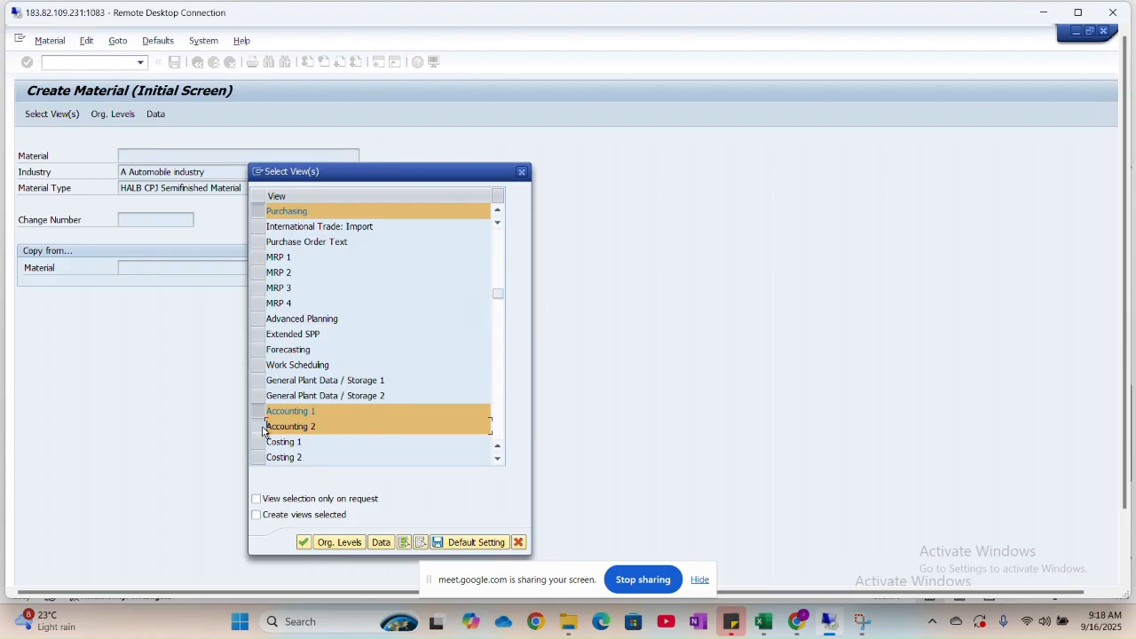
{"action": "left_click", "coordinate": [302, 542]}
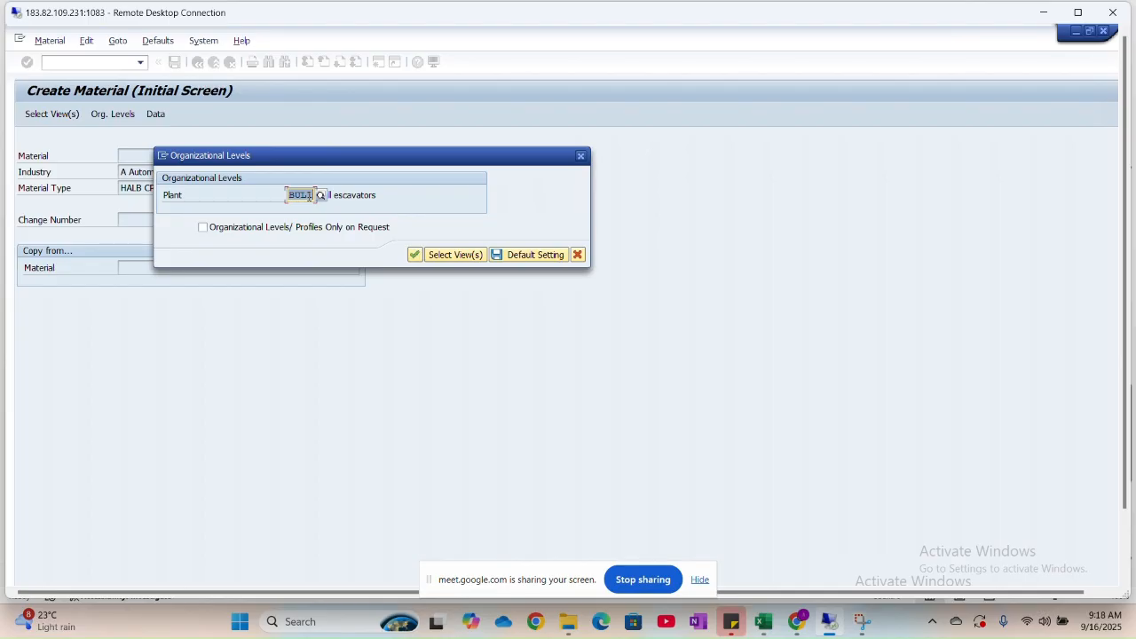
Set the plant to HNM1 in the organizational levels and try to continue creating the material.
{"action": "key", "text": "BackSpace"}
{"action": "type", "text": "HNM1"}
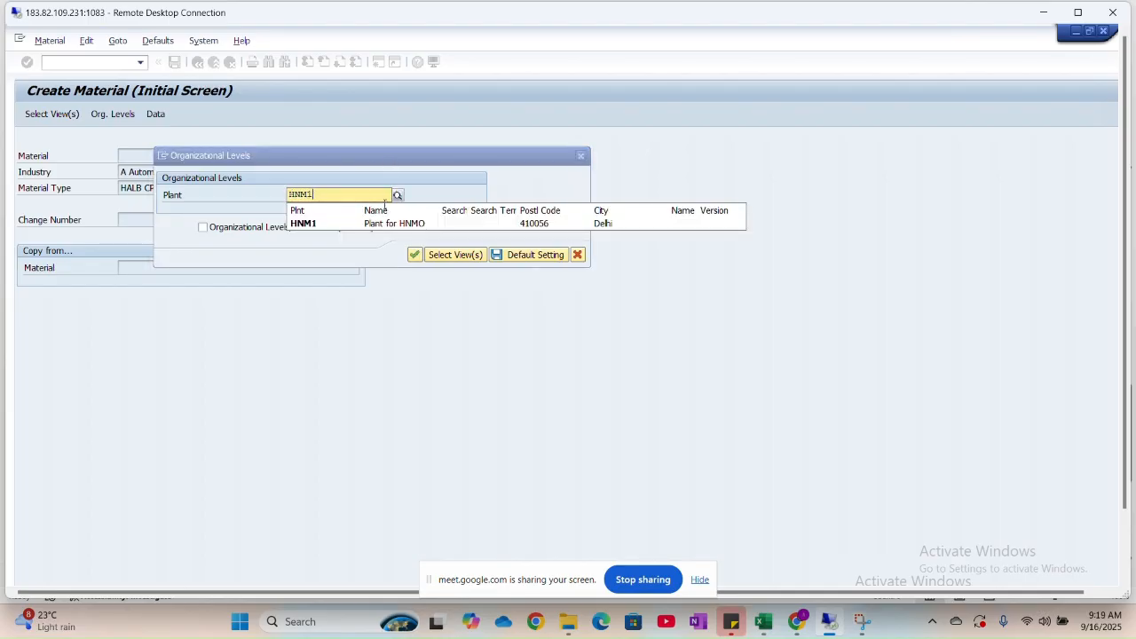
{"action": "left_click", "coordinate": [387, 225]}
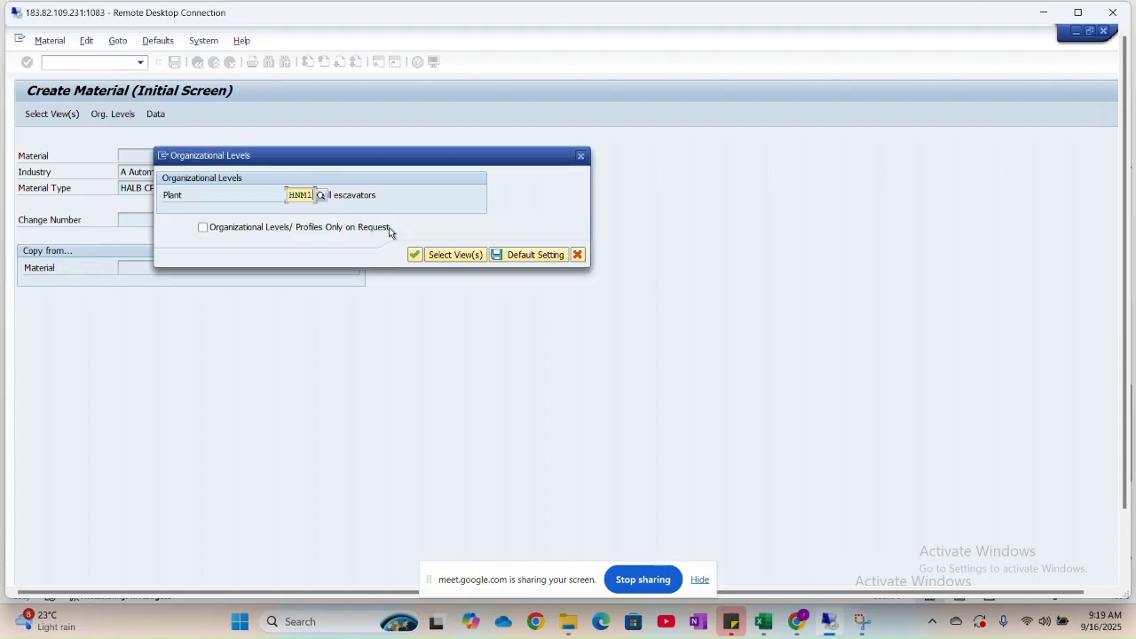
{"action": "left_click", "coordinate": [418, 256]}
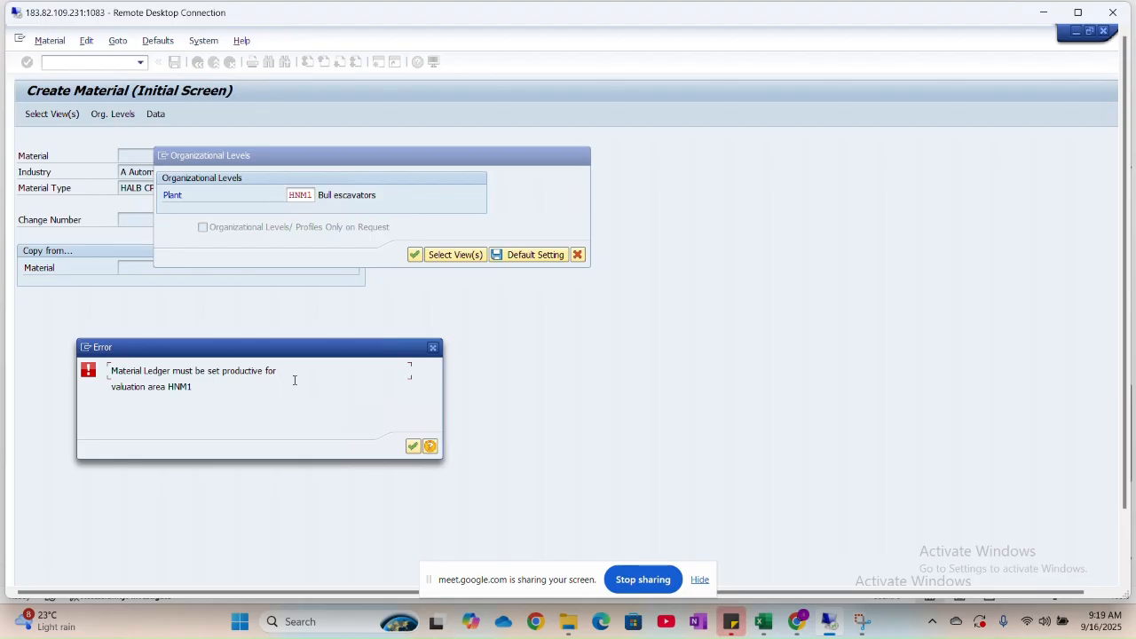
Open the error's long text and compare its required transactions with material ledger steps 22 to 25 in the Excel class sheet.
{"action": "left_click", "coordinate": [431, 447]}
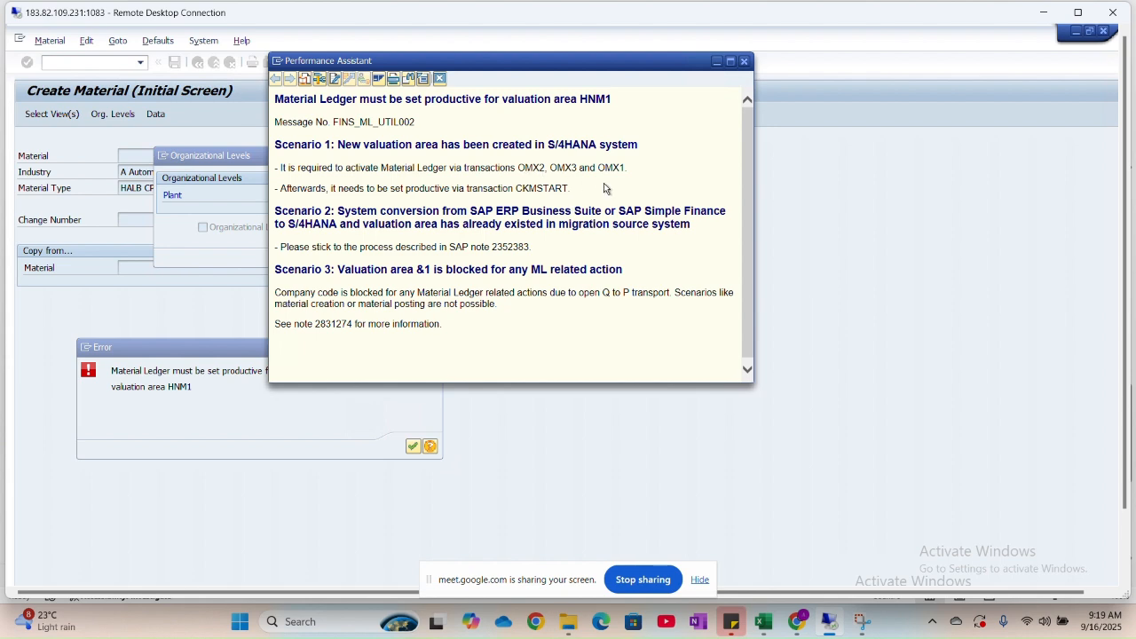
{"action": "key", "text": "alt+Tab"}
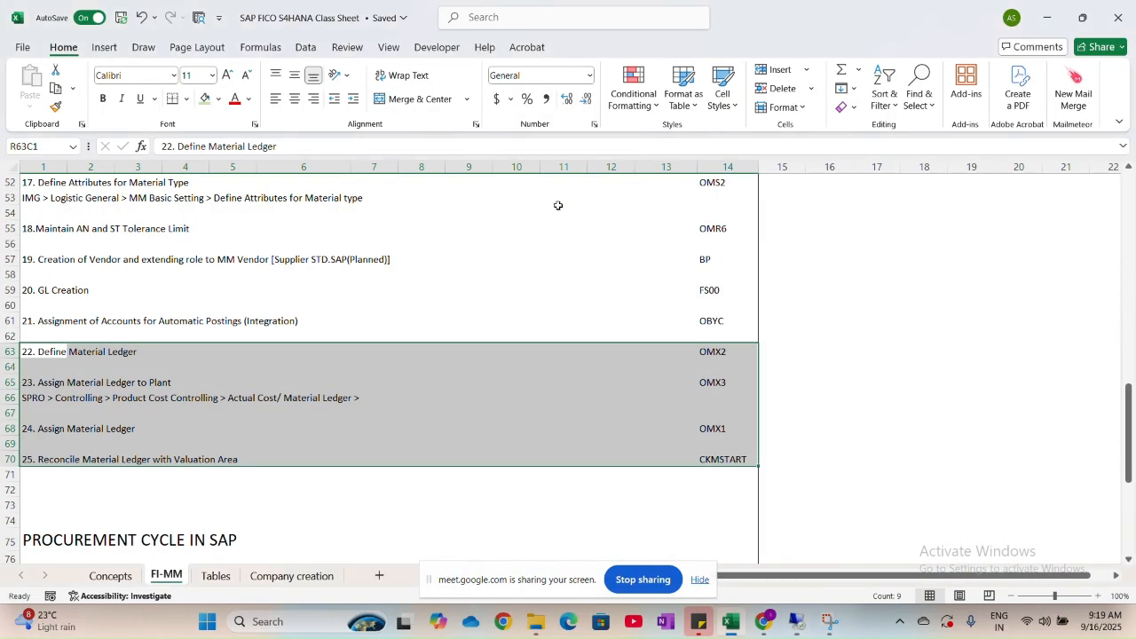
{"action": "left_click", "coordinate": [337, 349]}
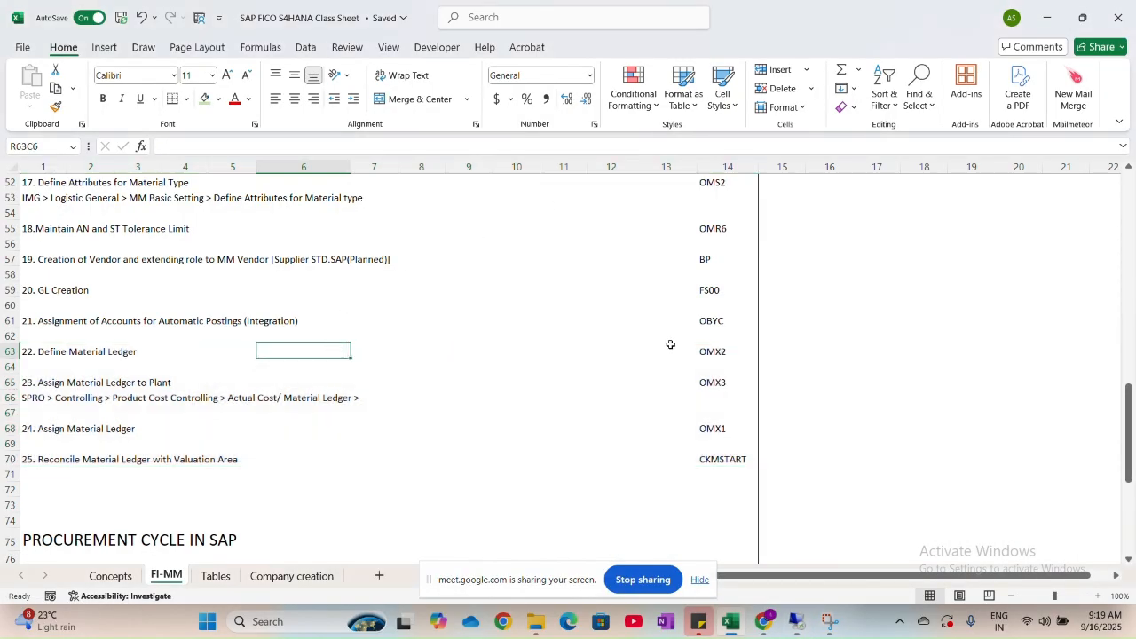
{"action": "left_click", "coordinate": [713, 352]}
{"action": "left_click_drag", "start_coordinate": [713, 352], "coordinate": [721, 461]}
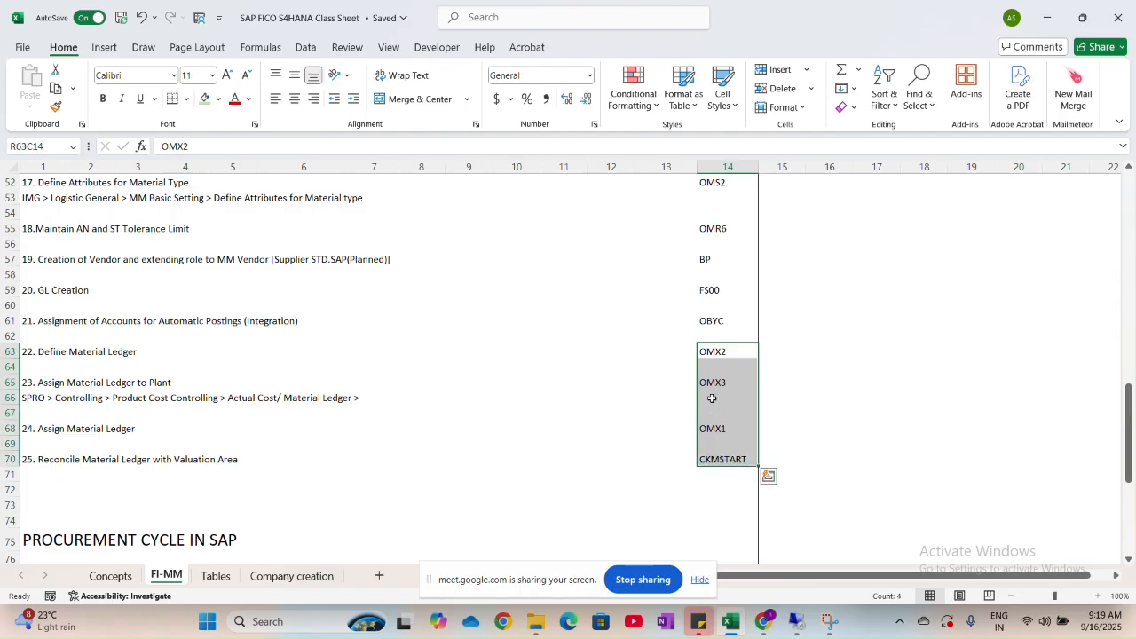
{"action": "left_click", "coordinate": [724, 355]}
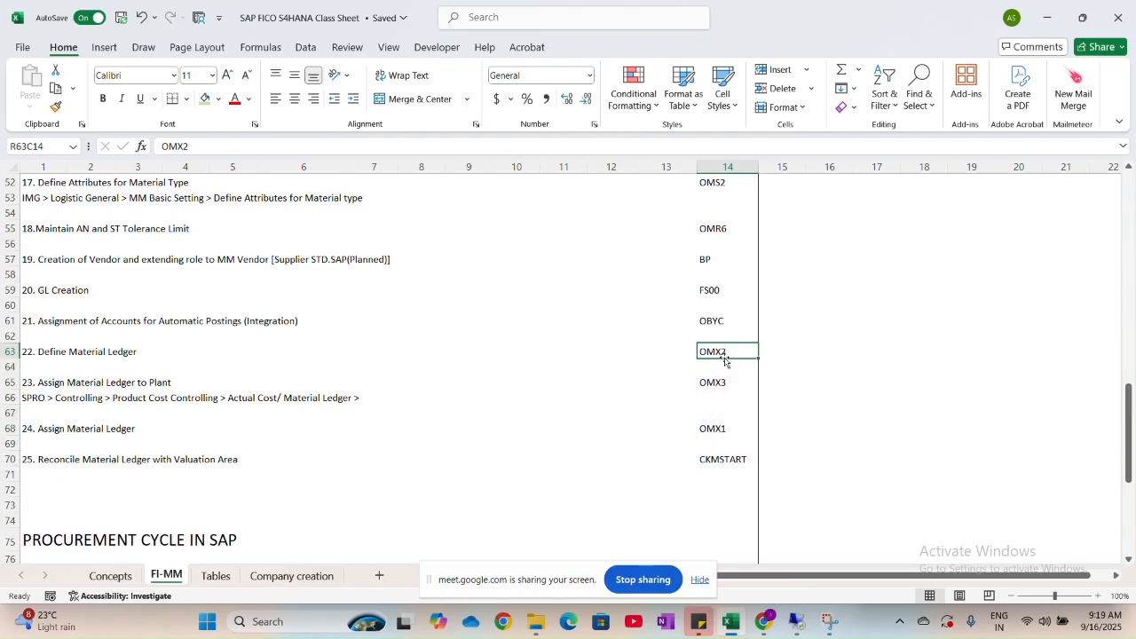
{"action": "key", "text": "alt+Tab"}
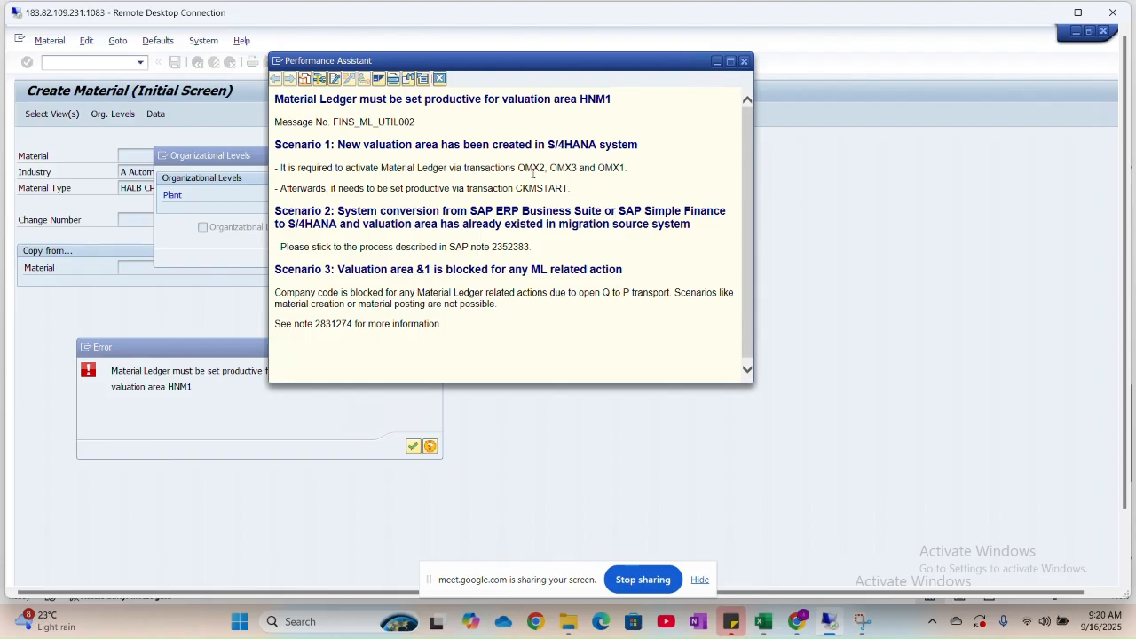
{"action": "key", "text": "alt+Tab"}
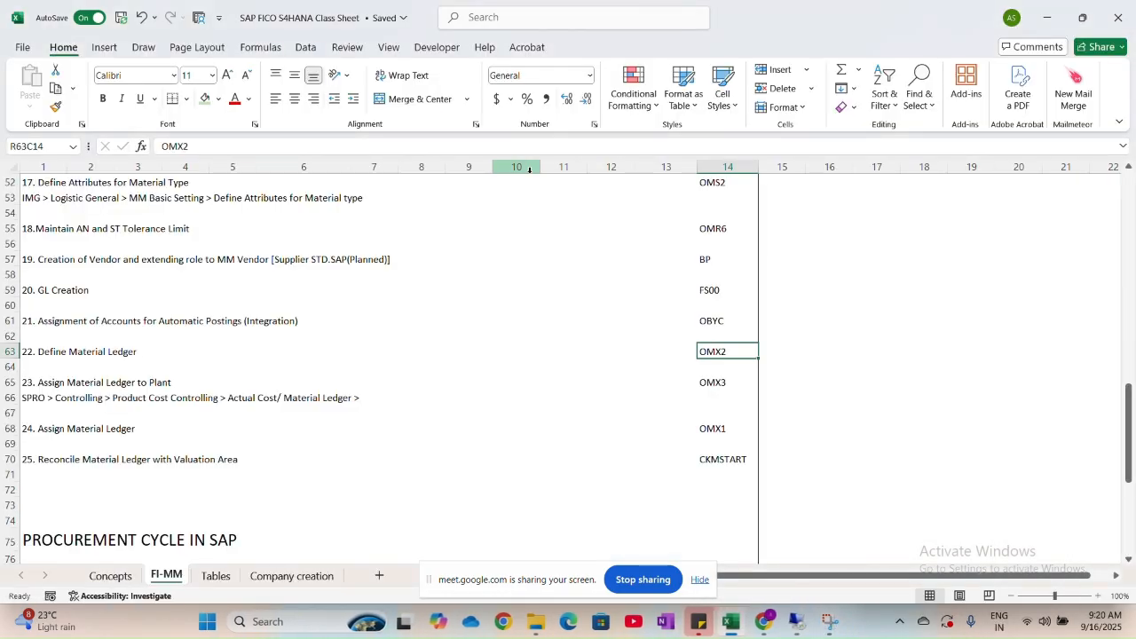
{"action": "key", "text": "alt+Tab"}
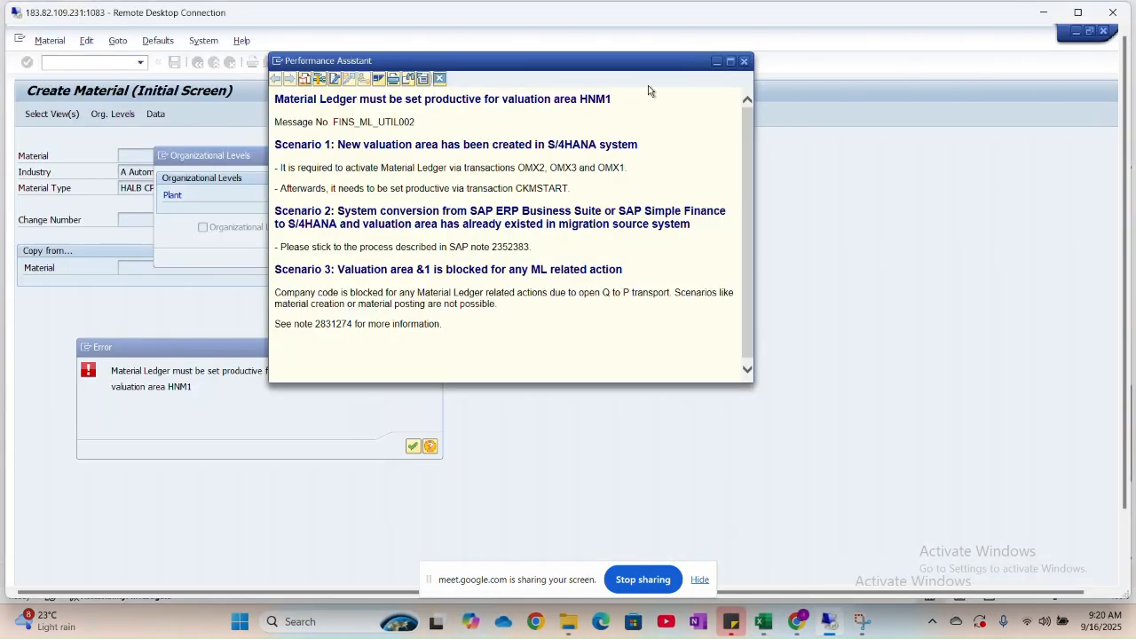
Close the help text and the error message, and cancel the organizational levels dialog.
{"action": "left_click", "coordinate": [744, 62]}
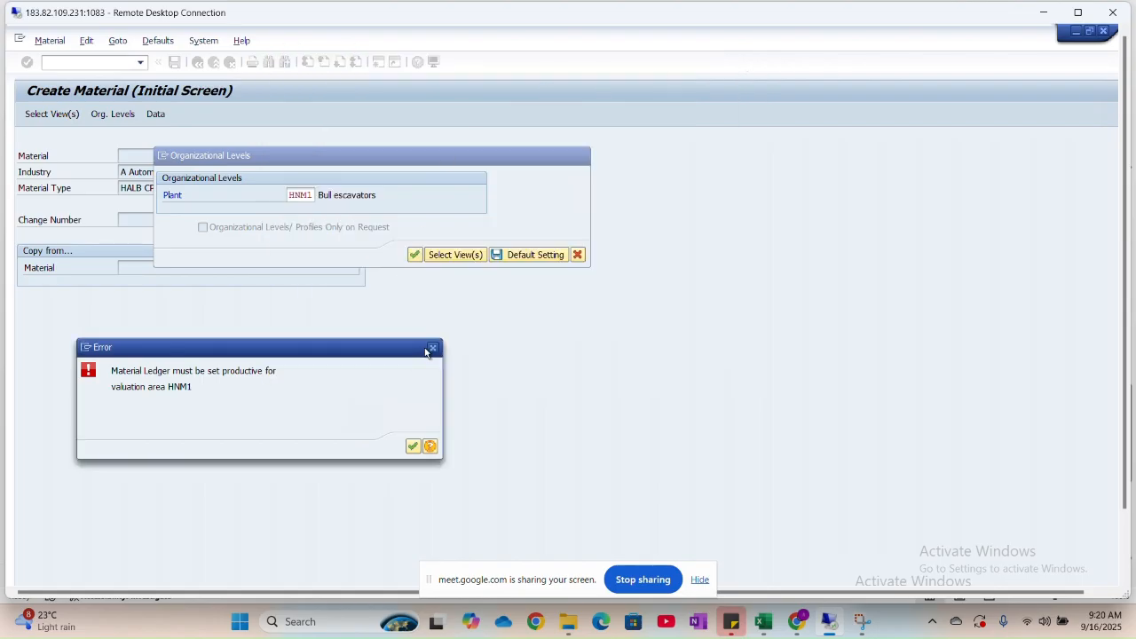
{"action": "left_click", "coordinate": [432, 348]}
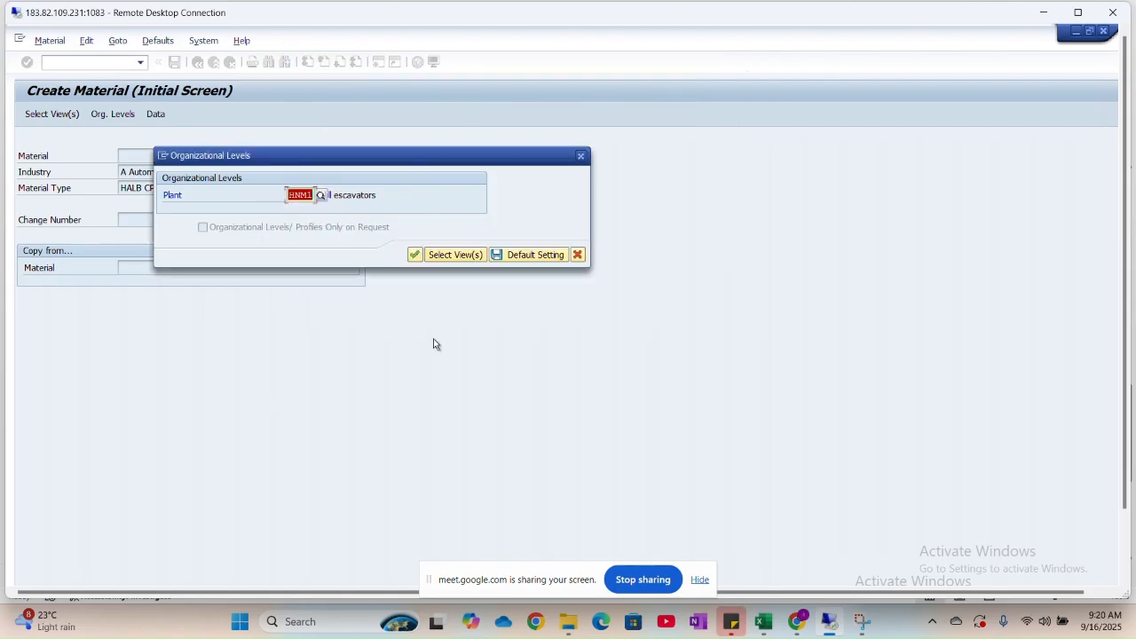
{"action": "left_click", "coordinate": [580, 156]}
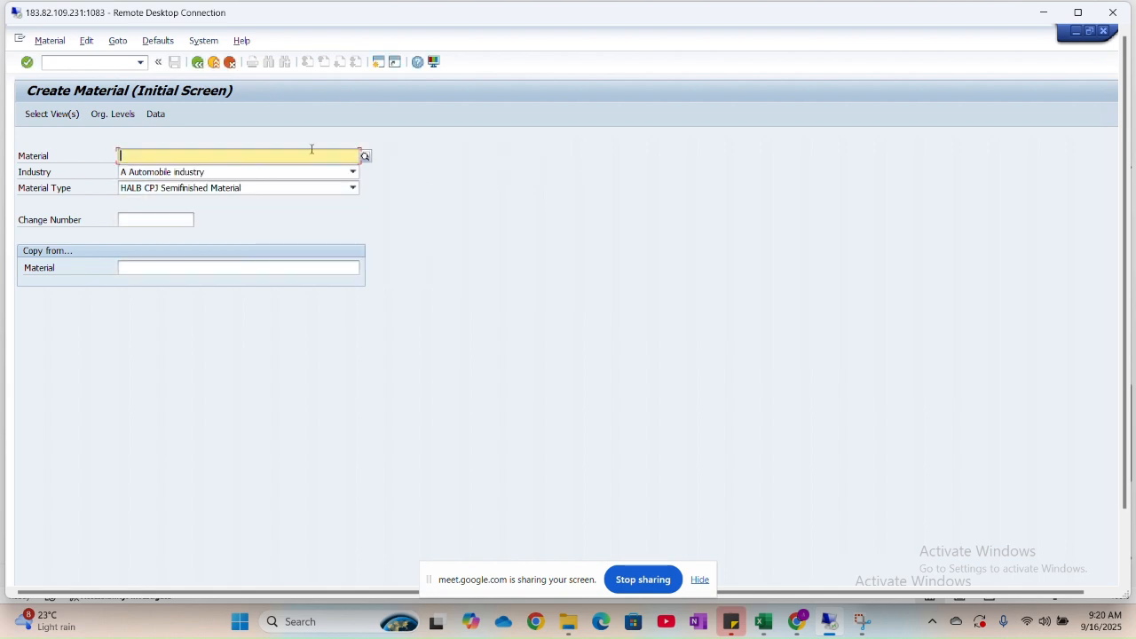
Open the material ledger type definition with transaction /NOMX2 and maximize the remote desktop window.
{"action": "left_click", "coordinate": [87, 64]}
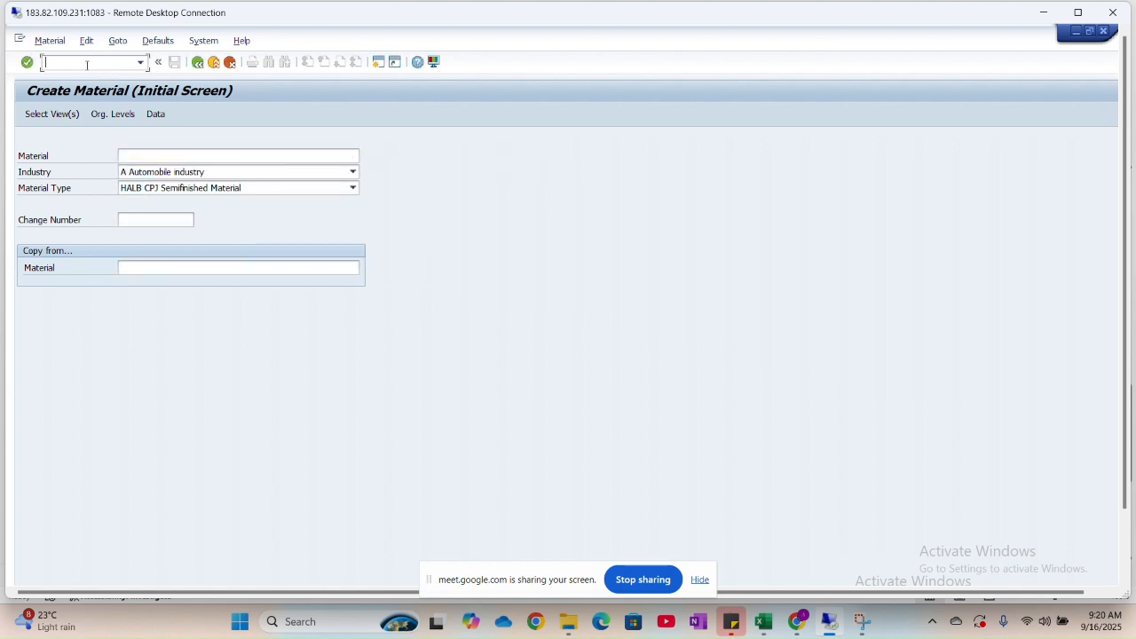
{"action": "type", "text": "/NOMX2"}
{"action": "key", "text": "Return"}
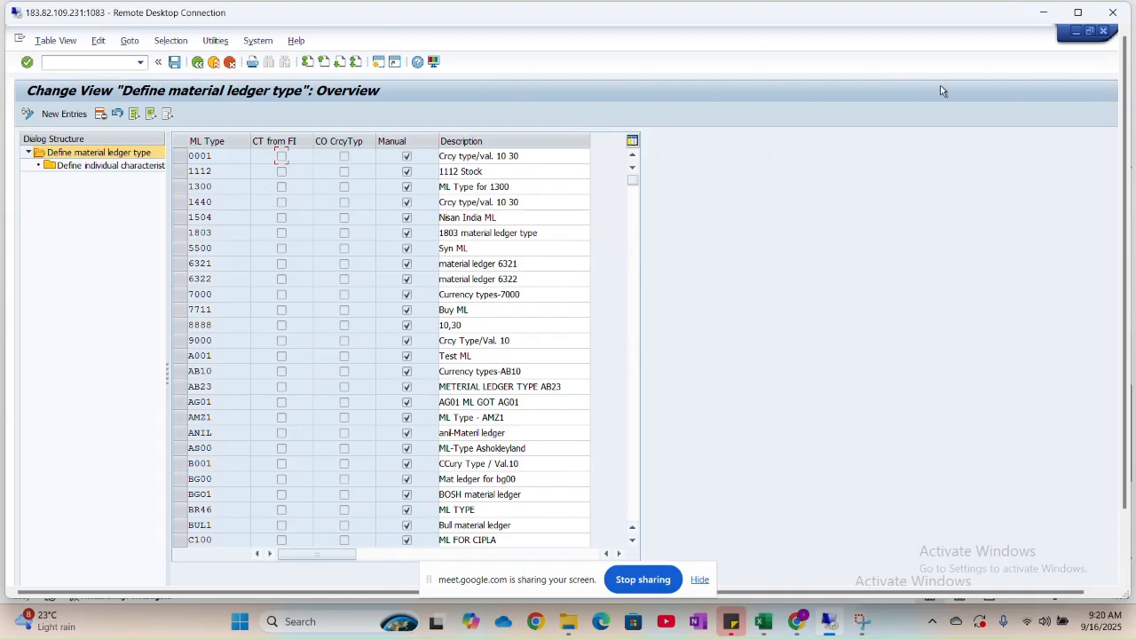
{"action": "left_click", "coordinate": [1079, 16]}
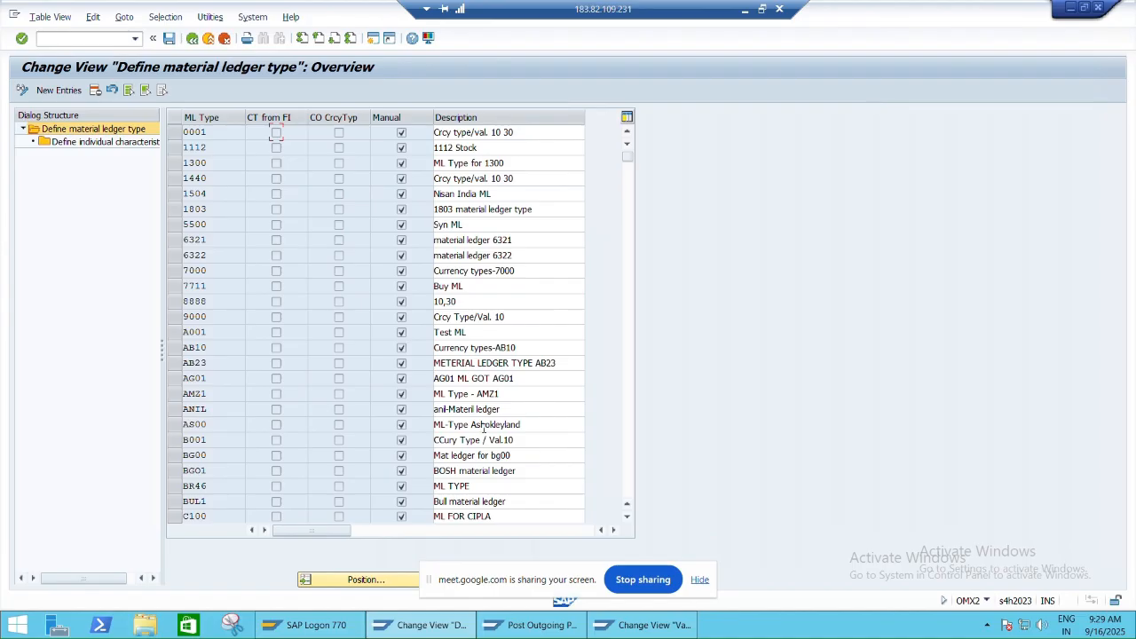
Find material ledger type 9000, inspect its individual characteristics, and return to the ledger type overview.
{"action": "left_click", "coordinate": [367, 580]}
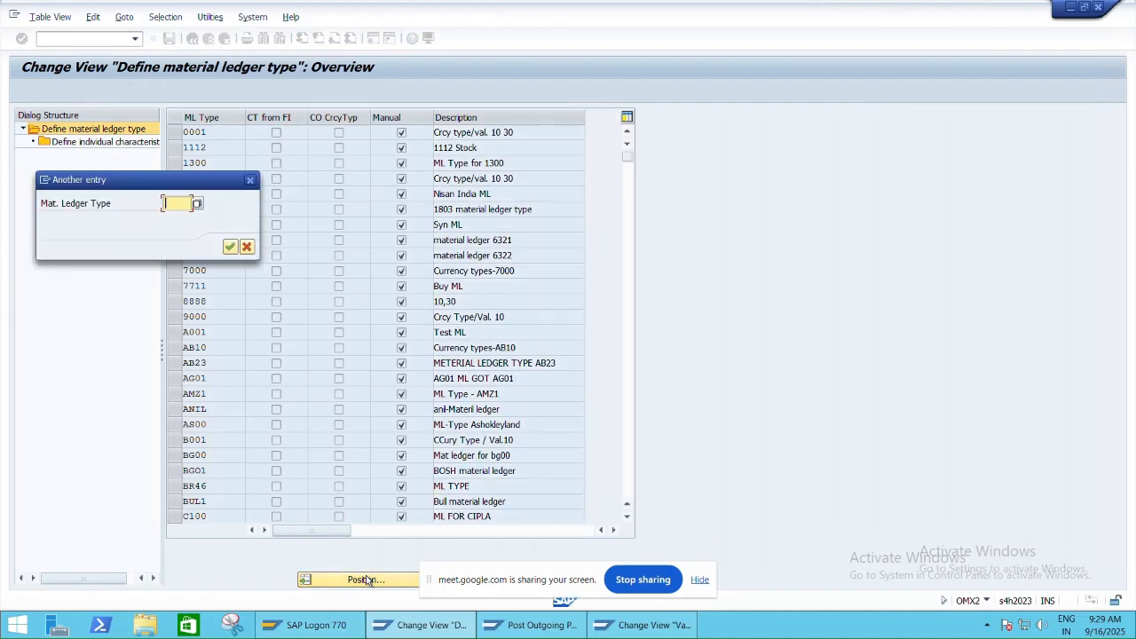
{"action": "type", "text": "9000"}
{"action": "key", "text": "Return"}
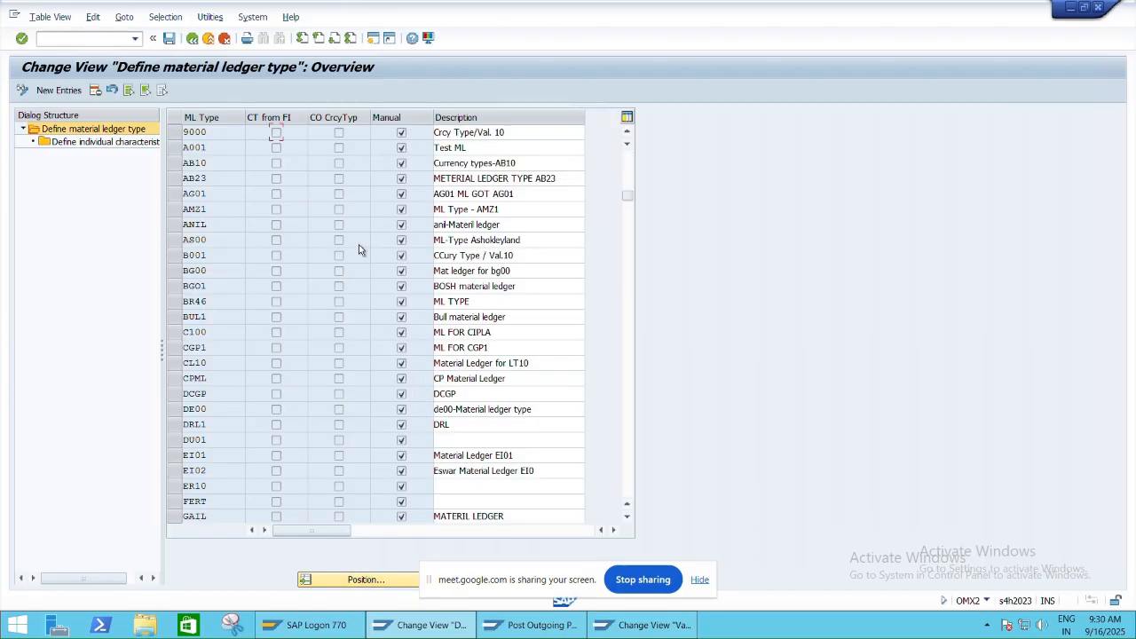
{"action": "left_click", "coordinate": [177, 134]}
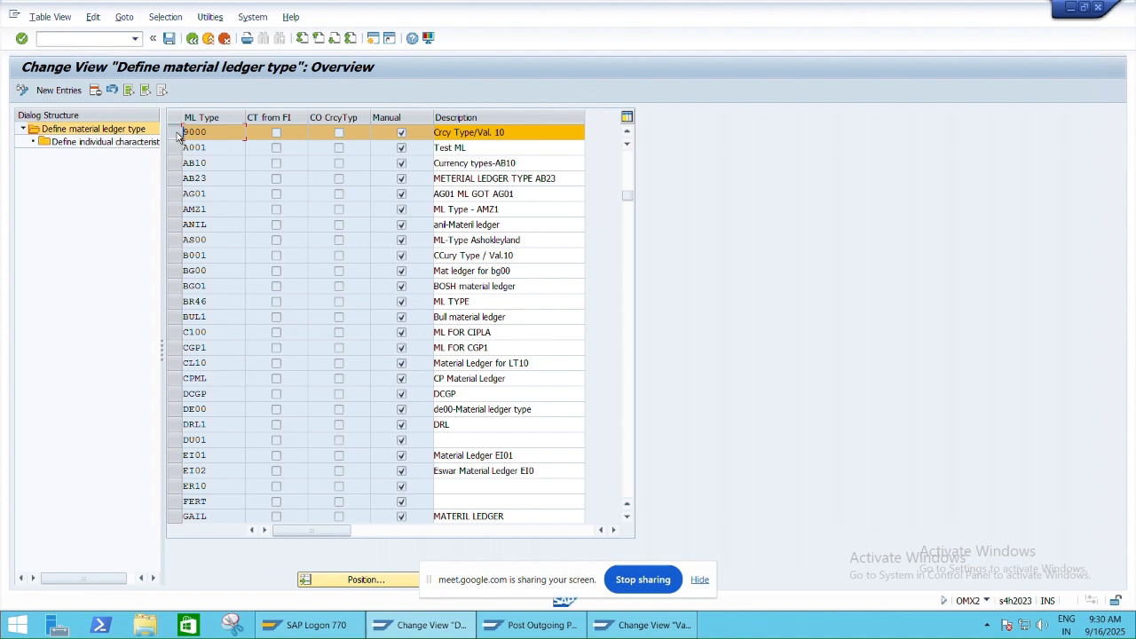
{"action": "double_click", "coordinate": [132, 147]}
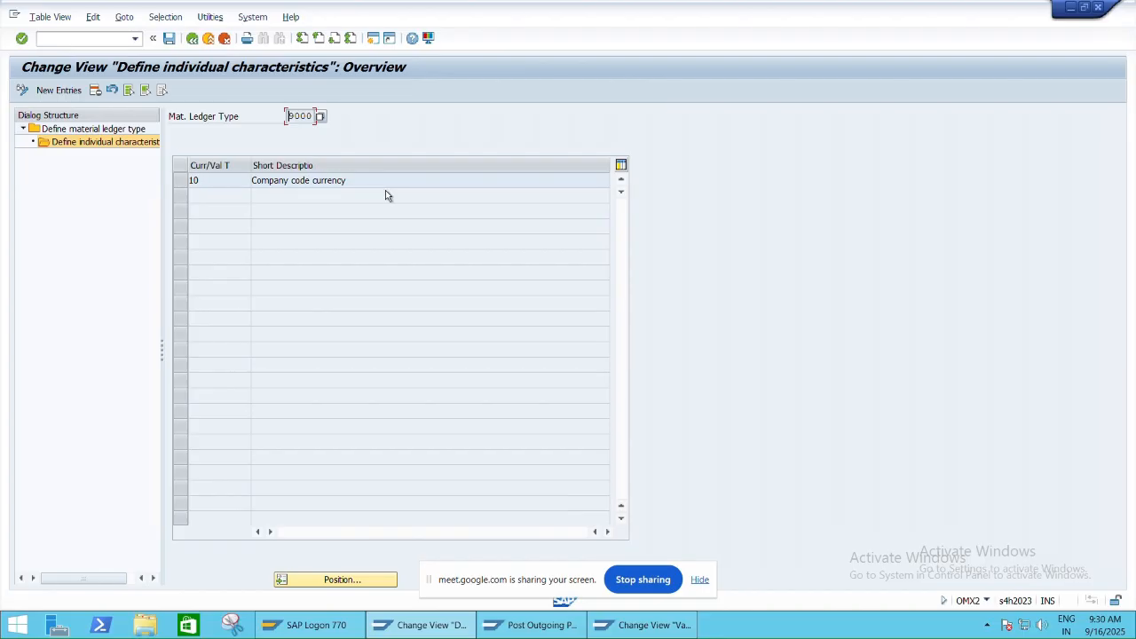
{"action": "left_click", "coordinate": [194, 39]}
Open the assignment of material ledger types to valuation areas with transaction /NOMX3.
{"action": "left_click", "coordinate": [90, 39]}
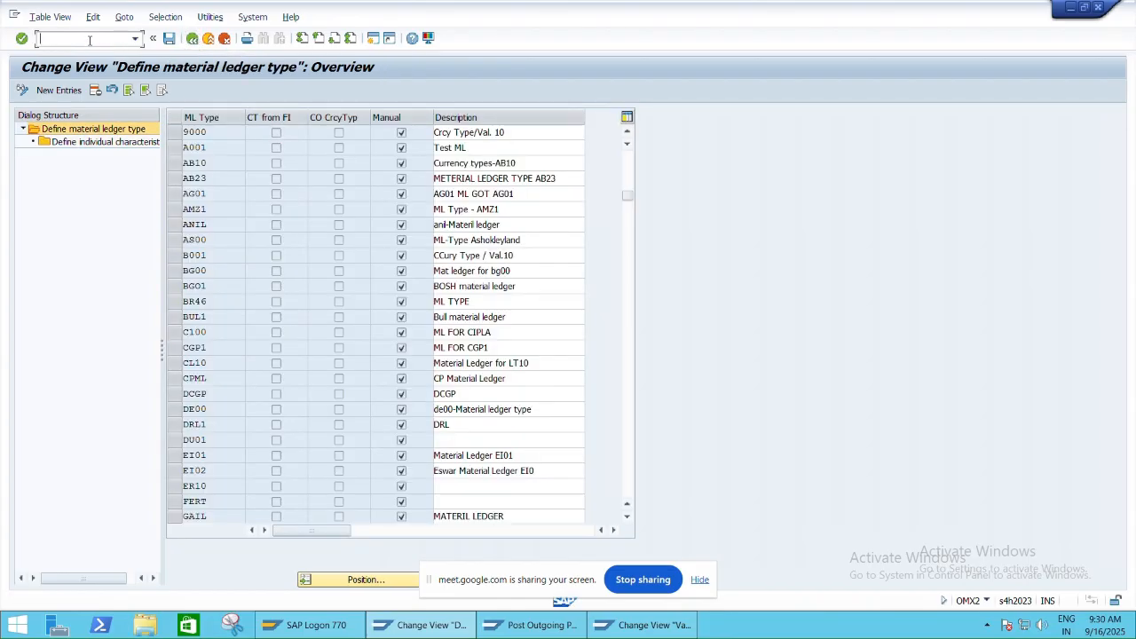
{"action": "type", "text": "/NOMX3"}
{"action": "key", "text": "Return"}
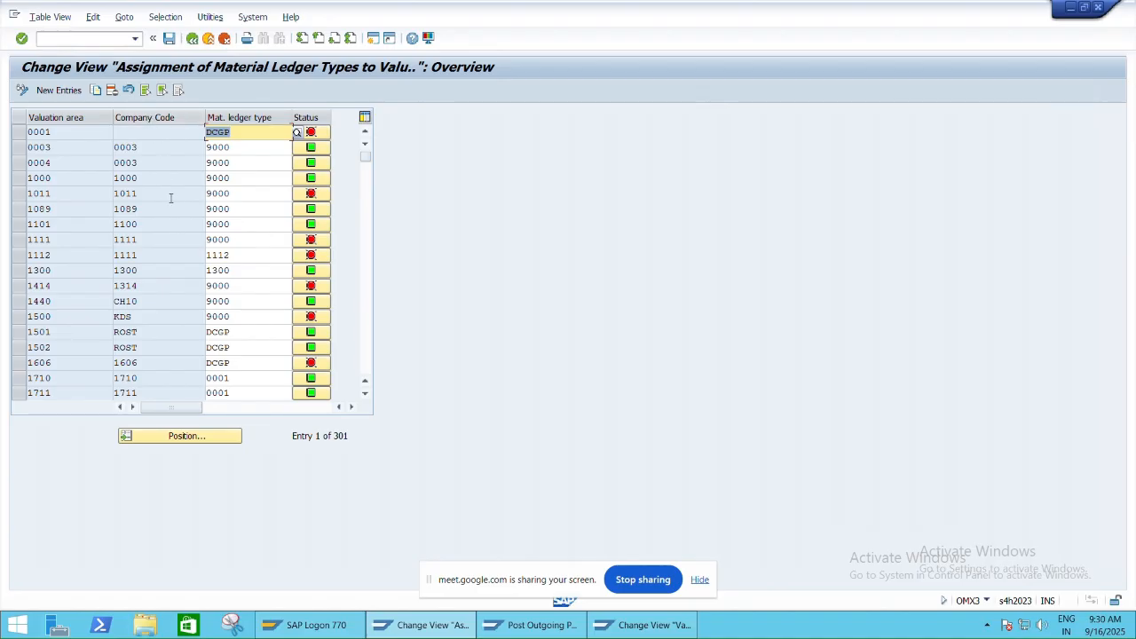
Look up valuation area HNM1 in the list of material ledger type assignments.
{"action": "left_click", "coordinate": [201, 437]}
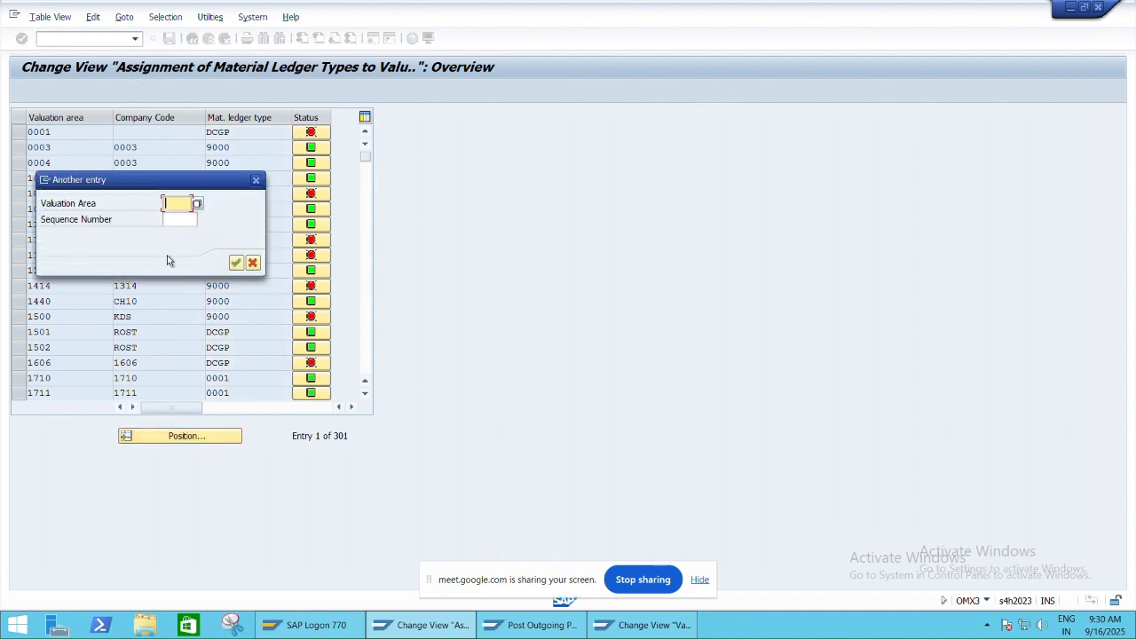
{"action": "type", "text": "HNM"}
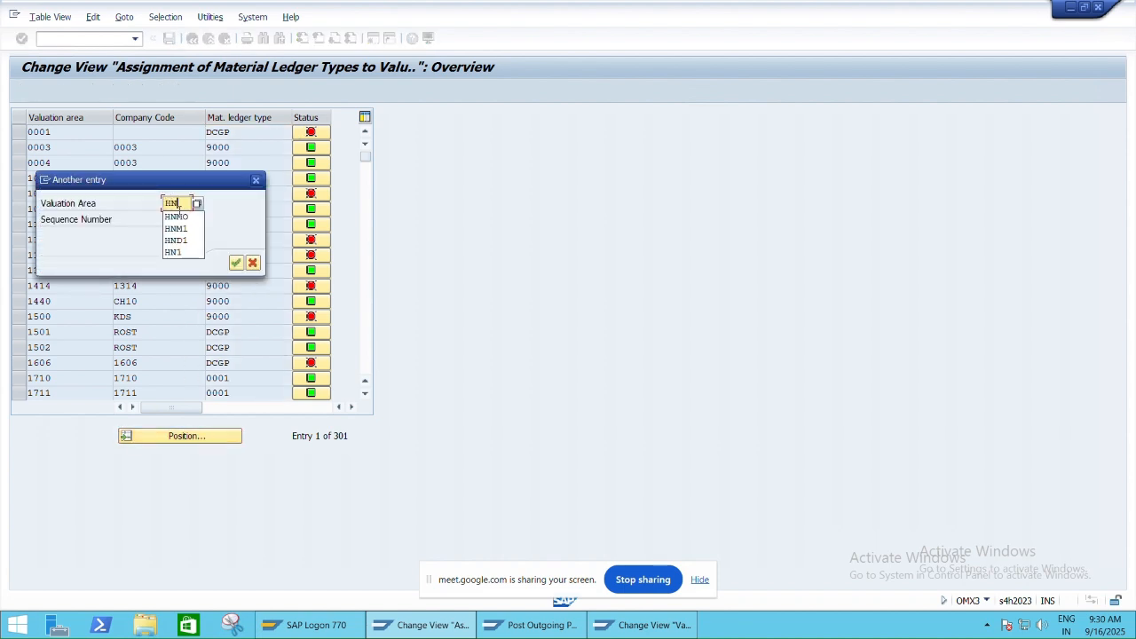
{"action": "type", "text": "1"}
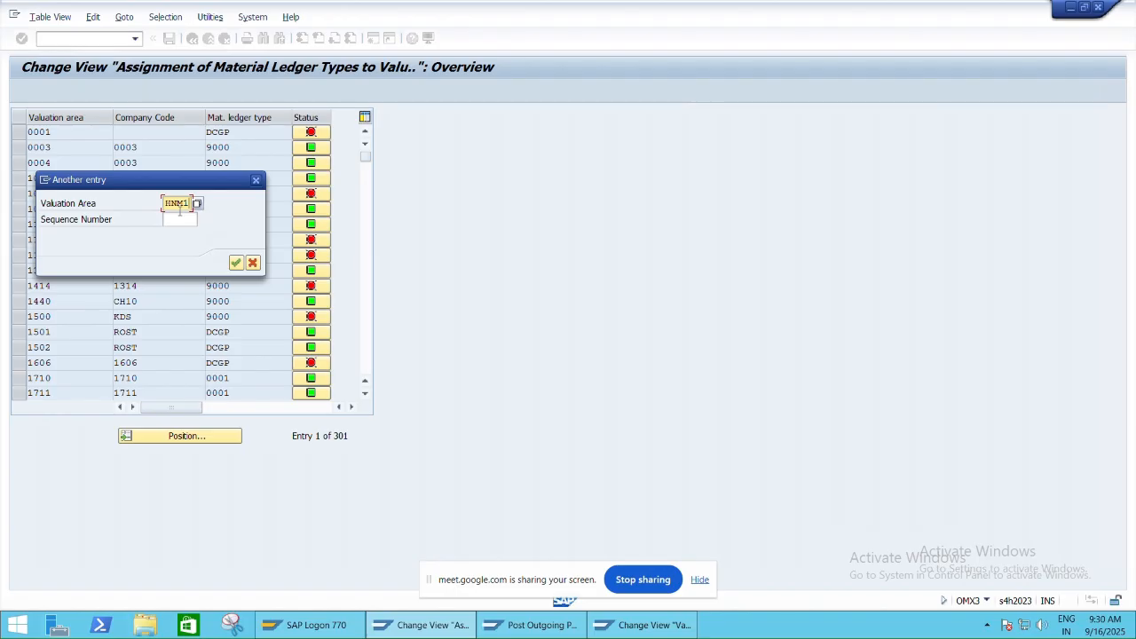
{"action": "left_click", "coordinate": [239, 264]}
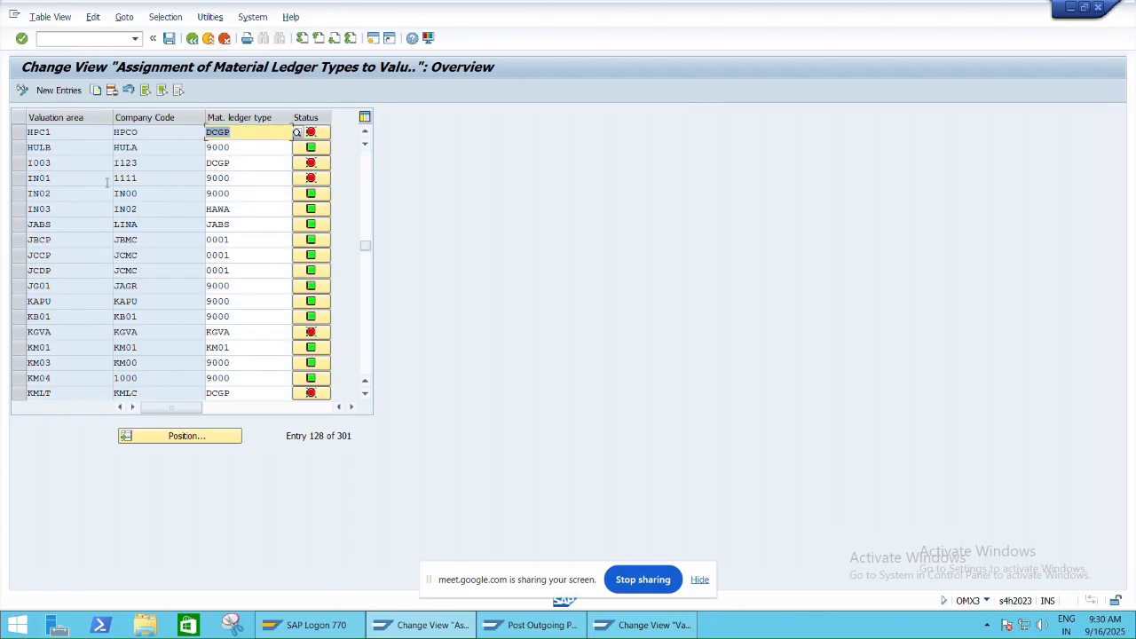
{"action": "scroll", "coordinate": [107, 182], "scroll_direction": "up", "scroll_amount": 2}
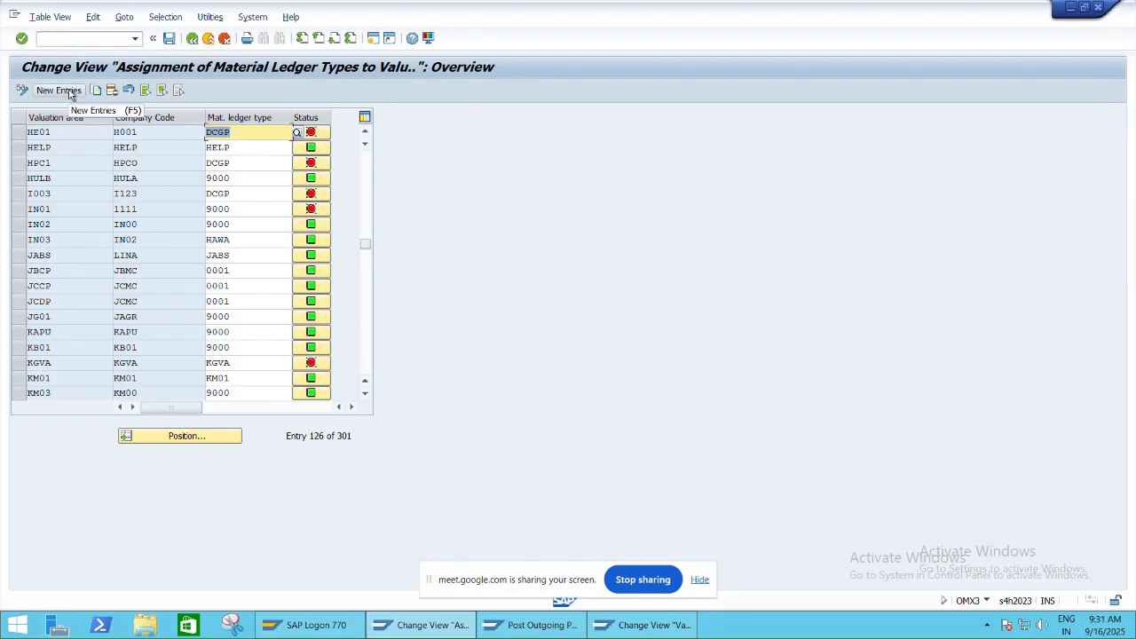
Add a new entry assigning material ledger type 9000 to valuation area HNM1, and save it to the proposed customizing request.
{"action": "left_click", "coordinate": [71, 92]}
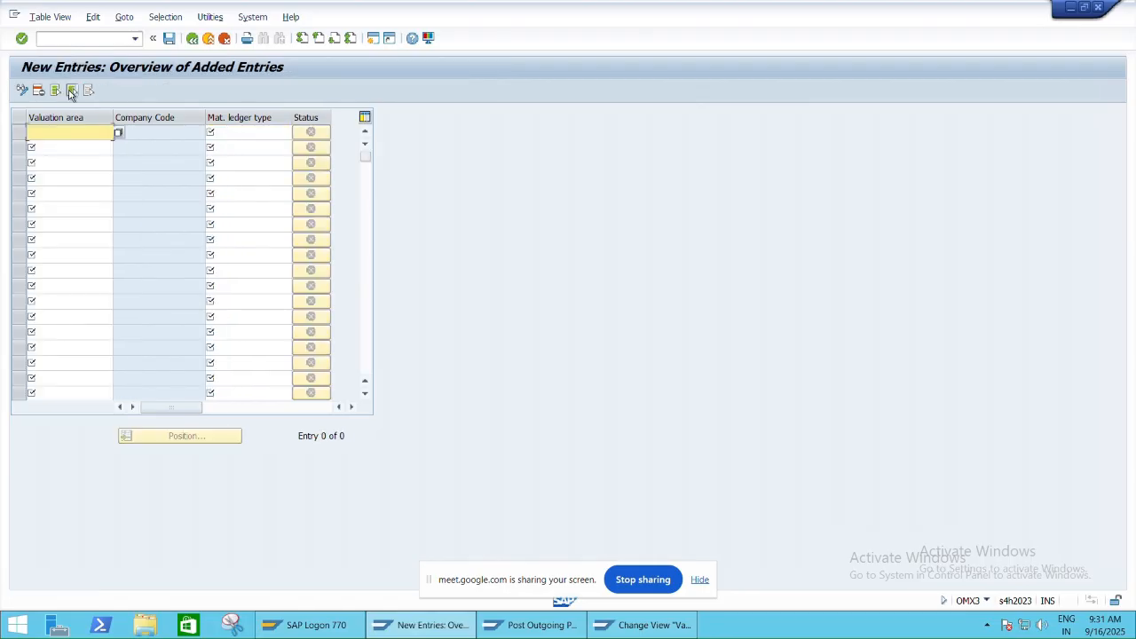
{"action": "type", "text": "HNM1"}
{"action": "left_click", "coordinate": [235, 131]}
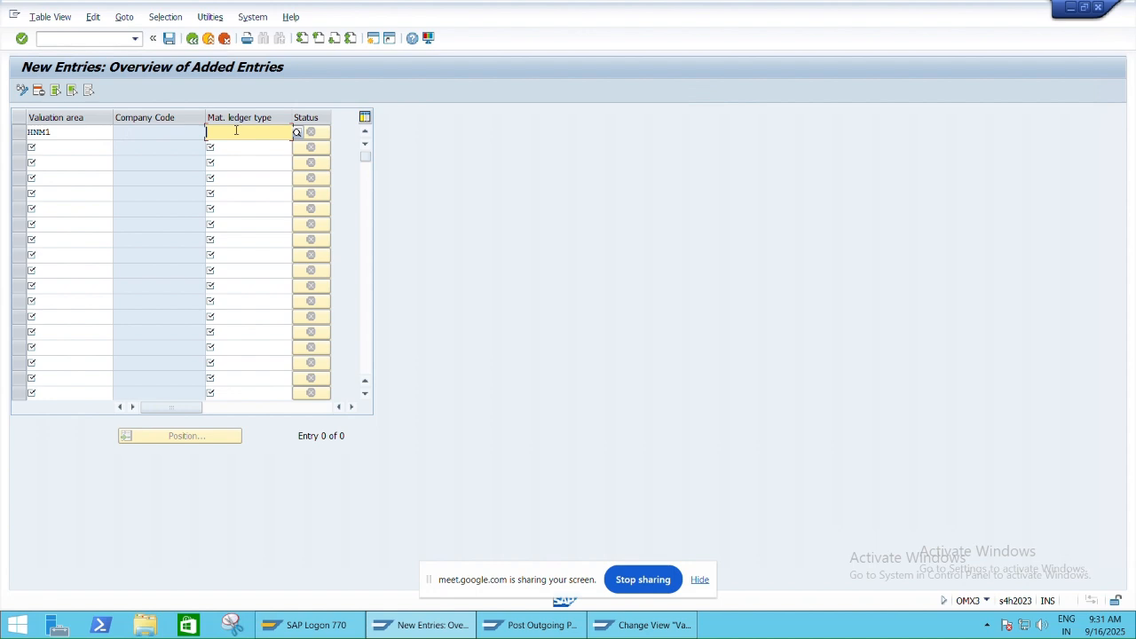
{"action": "type", "text": "9"}
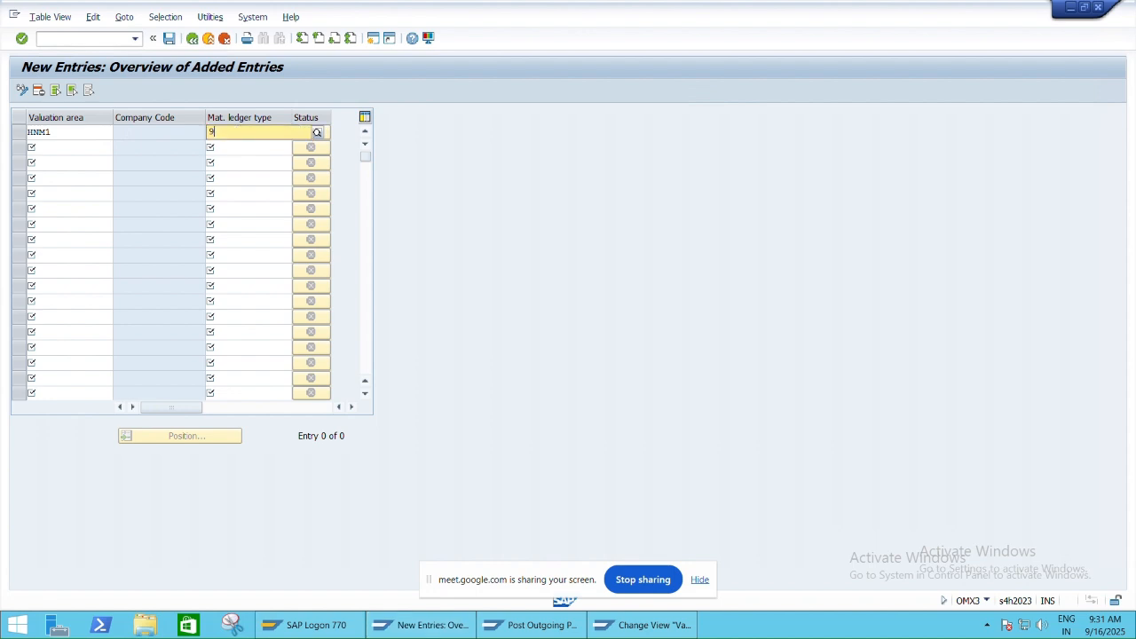
{"action": "type", "text": "000"}
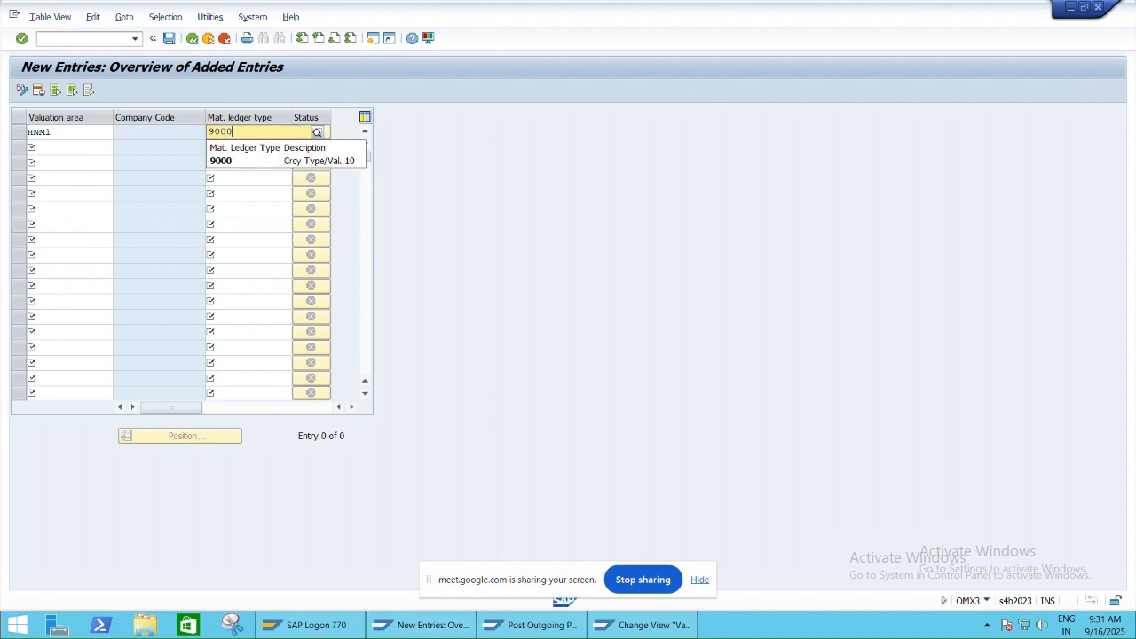
{"action": "left_click", "coordinate": [253, 162]}
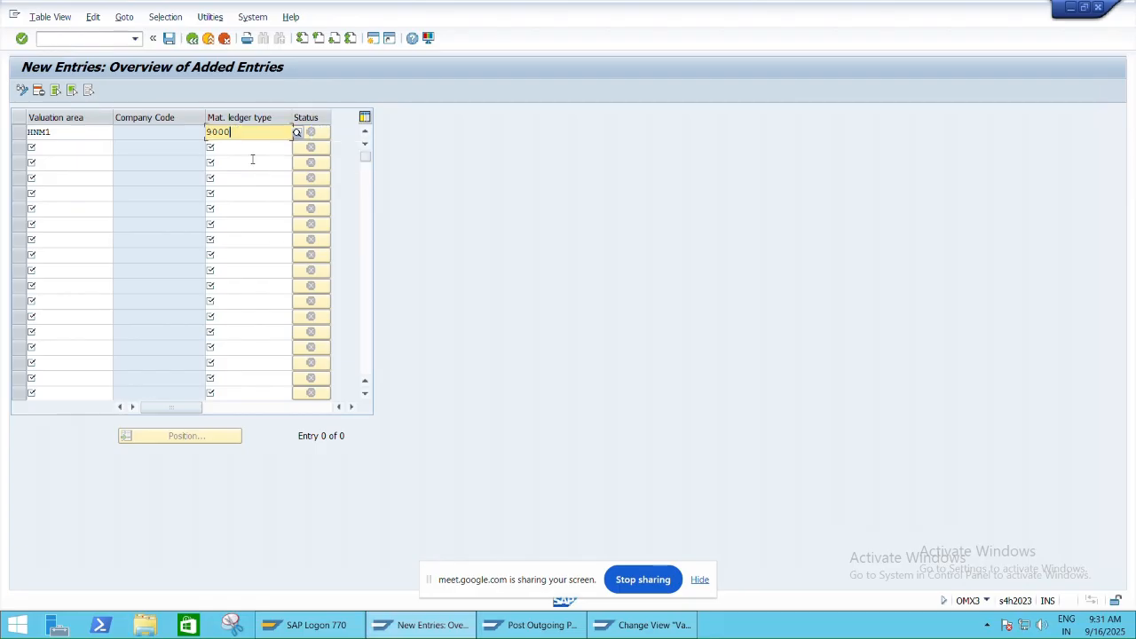
{"action": "key", "text": "Return"}
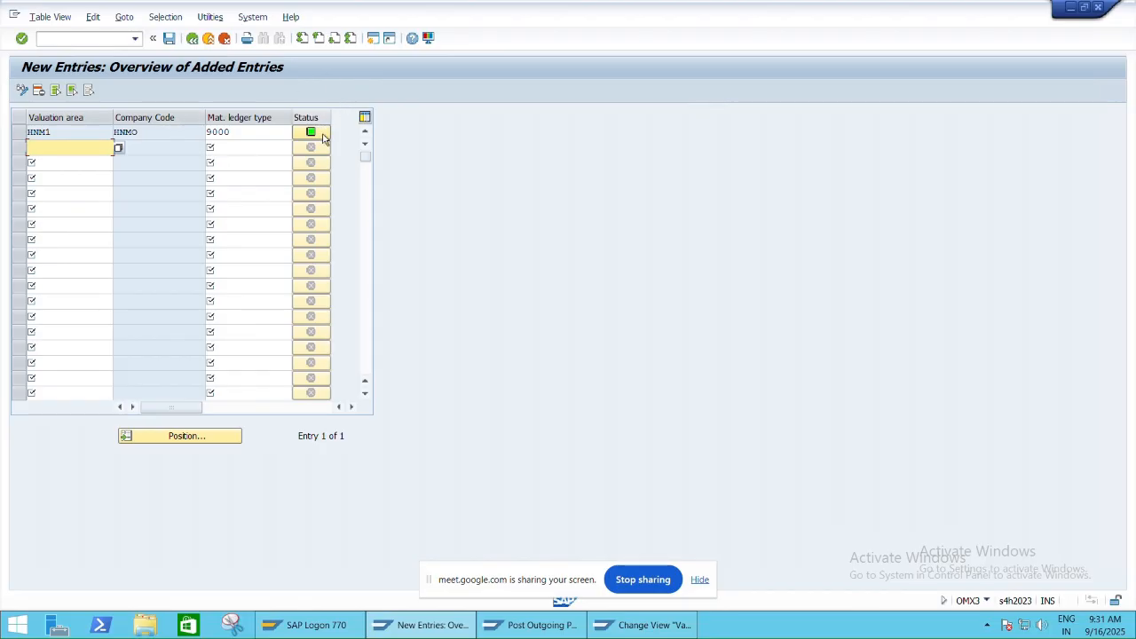
{"action": "mouse_move", "coordinate": [324, 137]}
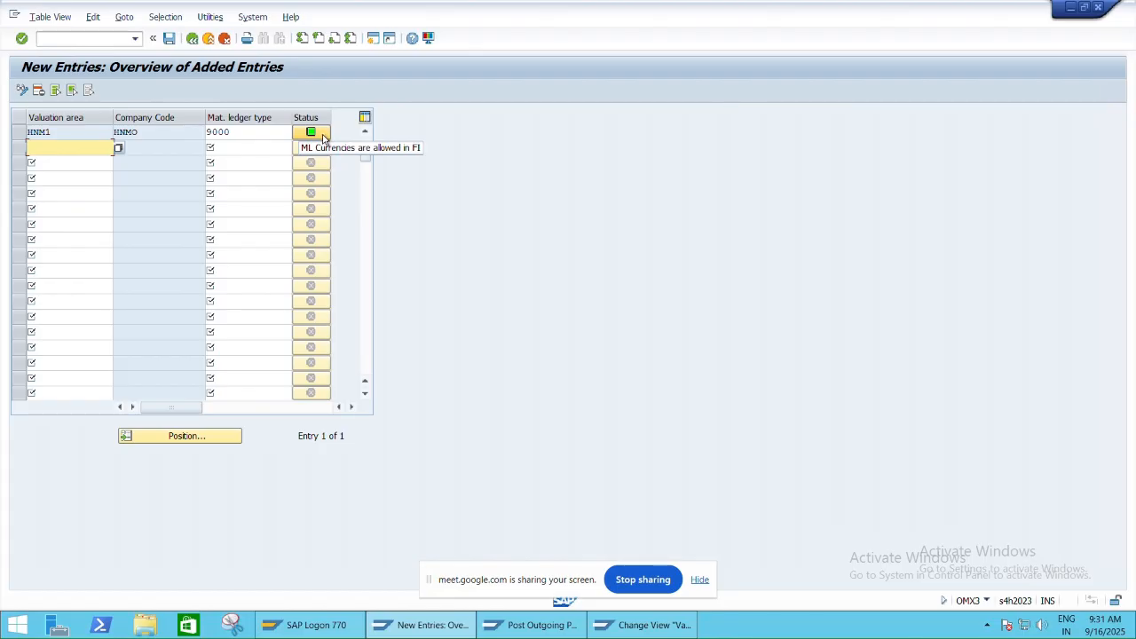
{"action": "left_click", "coordinate": [172, 37]}
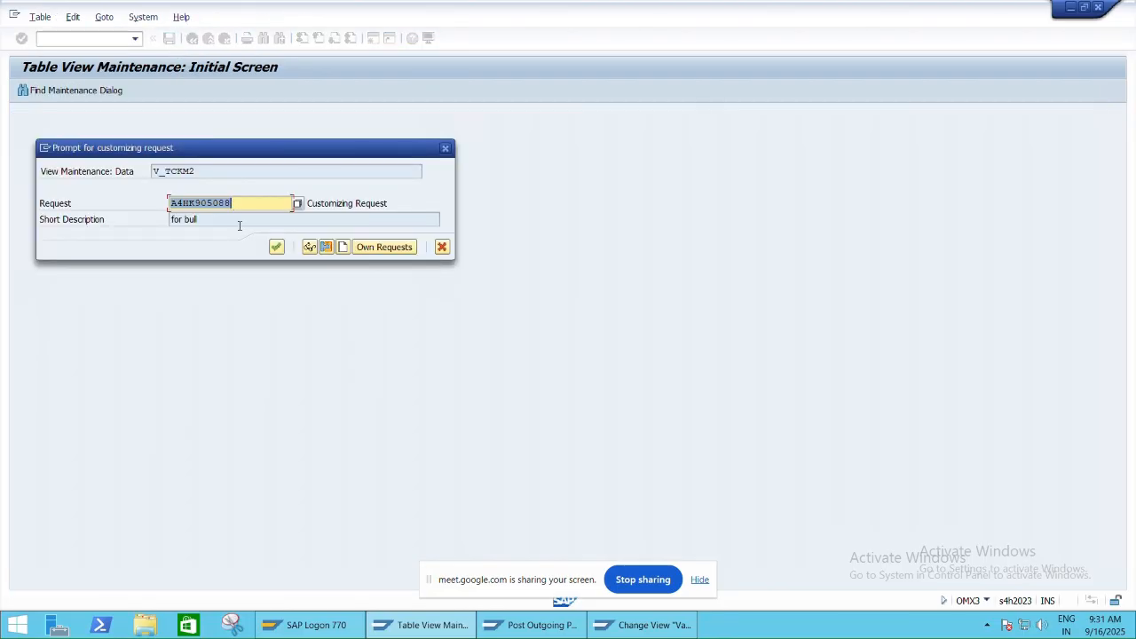
{"action": "left_click", "coordinate": [276, 247]}
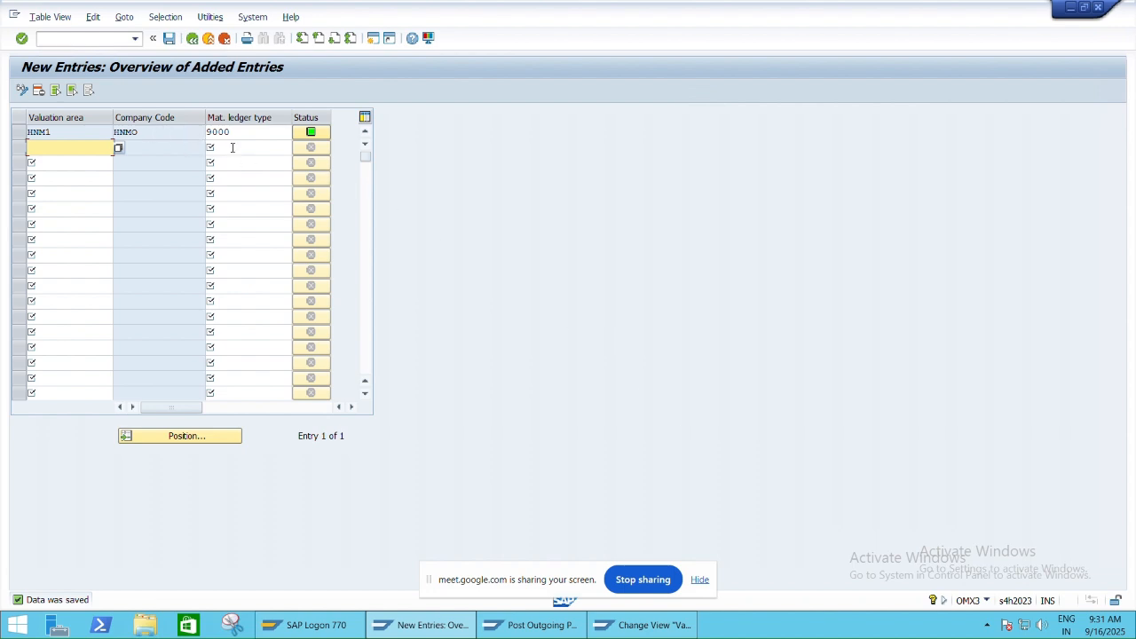
Open material ledger activation with transaction /NOMX1 and position the list at valuation area HNM1.
{"action": "left_click", "coordinate": [37, 38]}
{"action": "type", "text": "/NOMX1"}
{"action": "key", "text": "Return"}
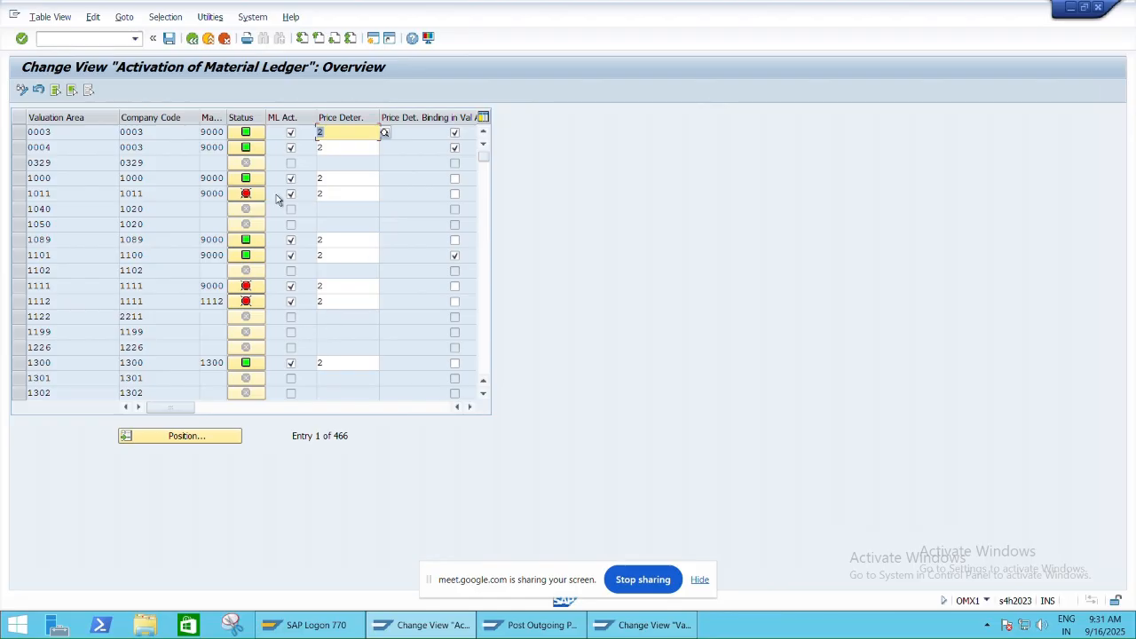
{"action": "left_click", "coordinate": [213, 439]}
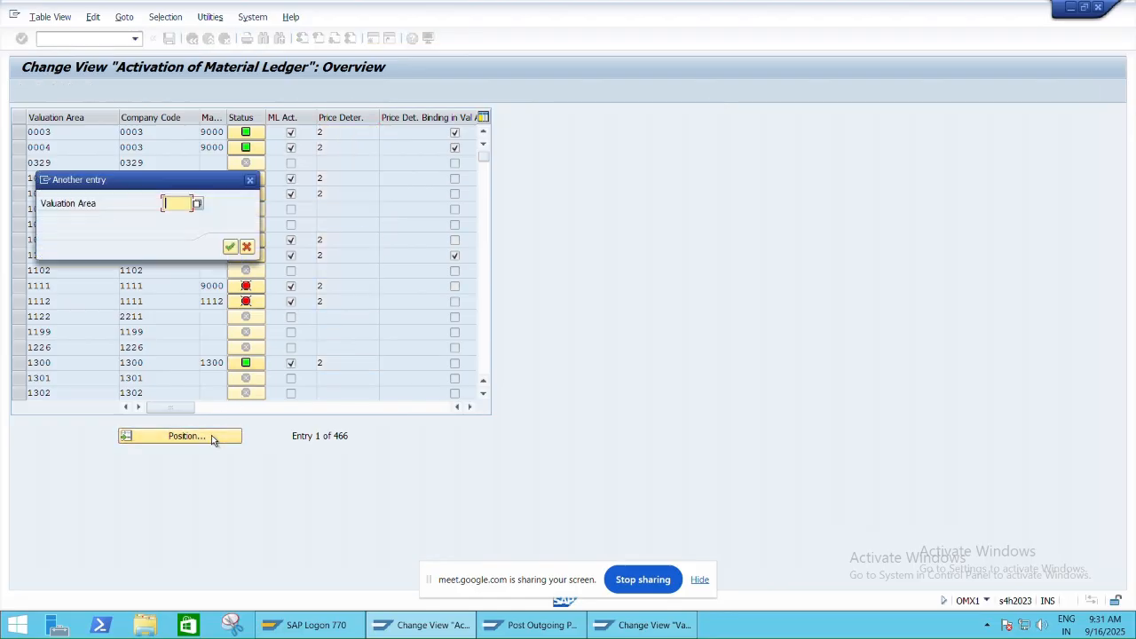
{"action": "type", "text": "HNM1"}
{"action": "left_click", "coordinate": [231, 247]}
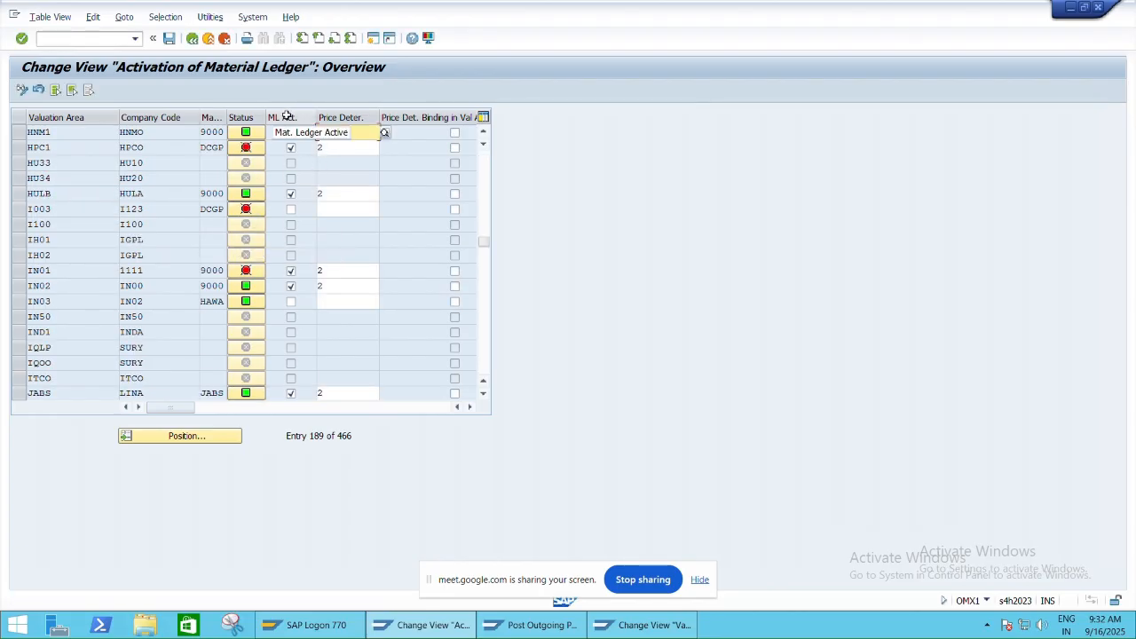
Activate the material ledger for HNM1 with transaction-based price determination 2, and save it to the customizing request.
{"action": "left_click", "coordinate": [290, 134]}
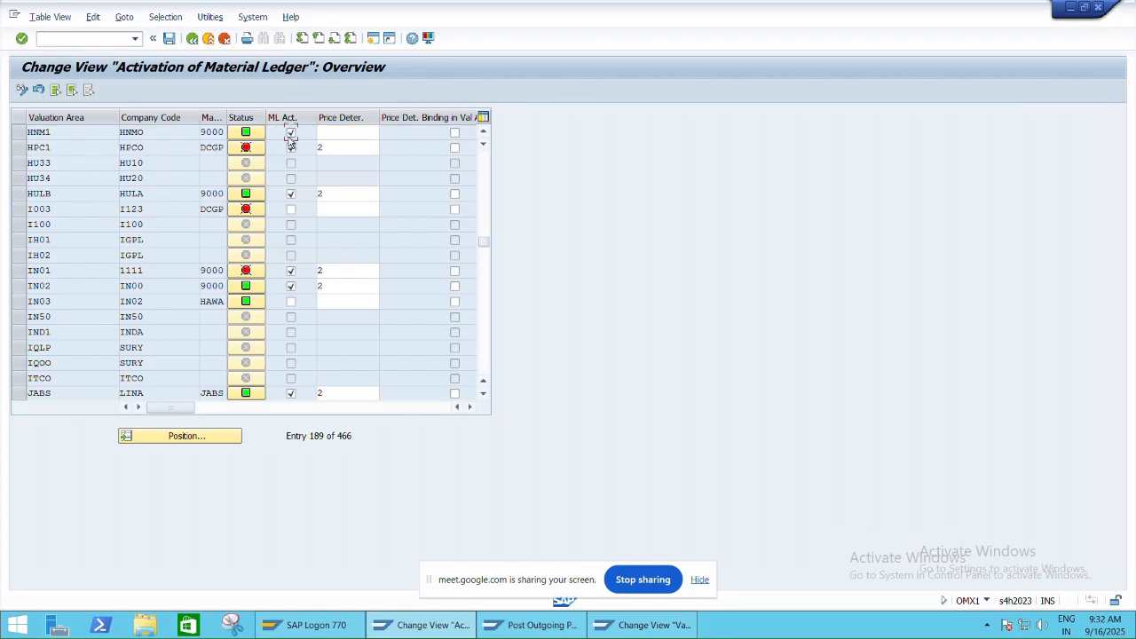
{"action": "left_click", "coordinate": [358, 134]}
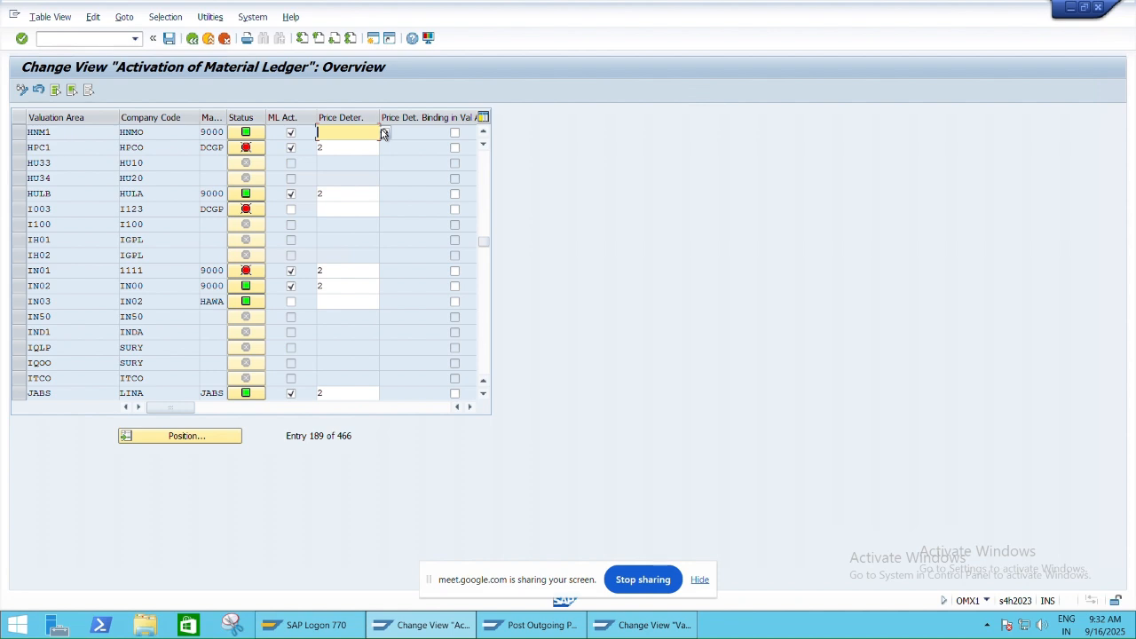
{"action": "left_click", "coordinate": [384, 133]}
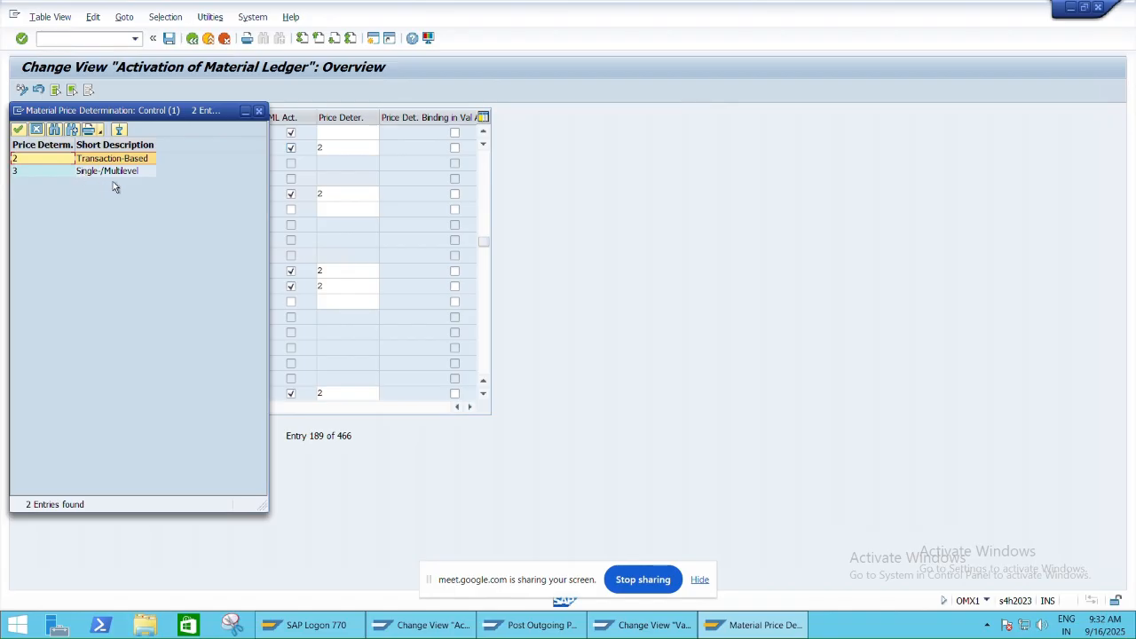
{"action": "double_click", "coordinate": [62, 161]}
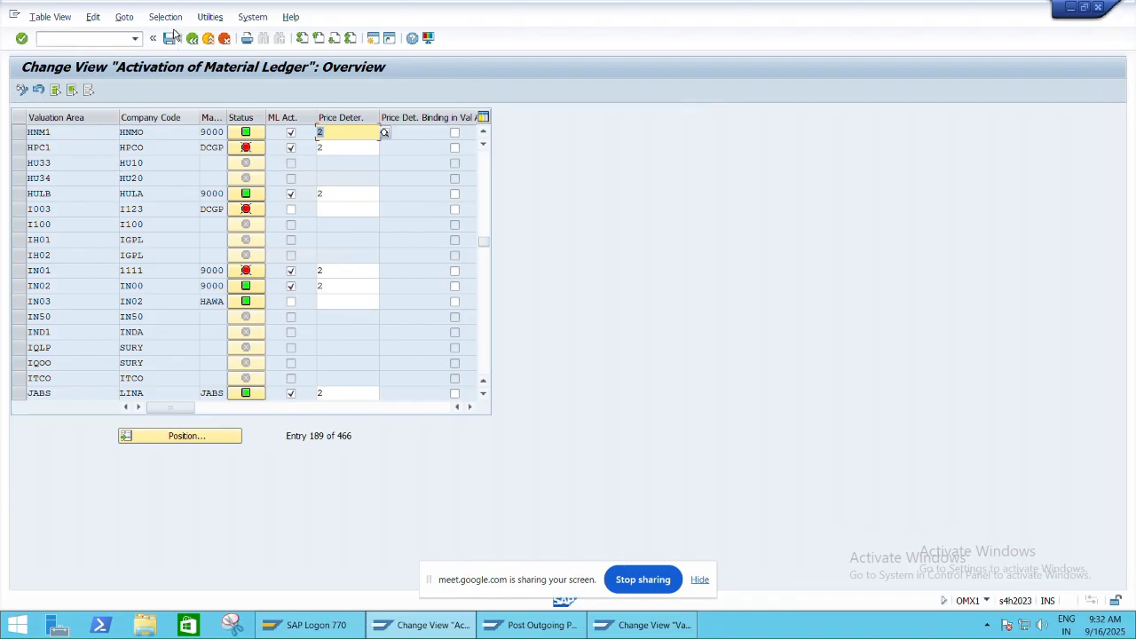
{"action": "left_click", "coordinate": [169, 38]}
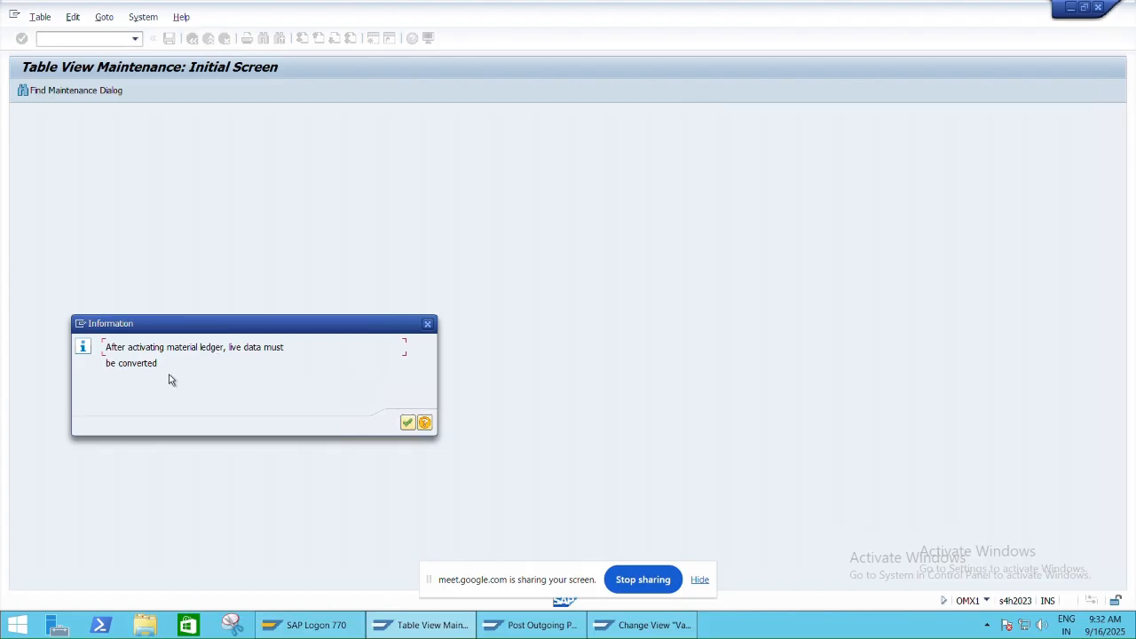
{"action": "left_click", "coordinate": [406, 422]}
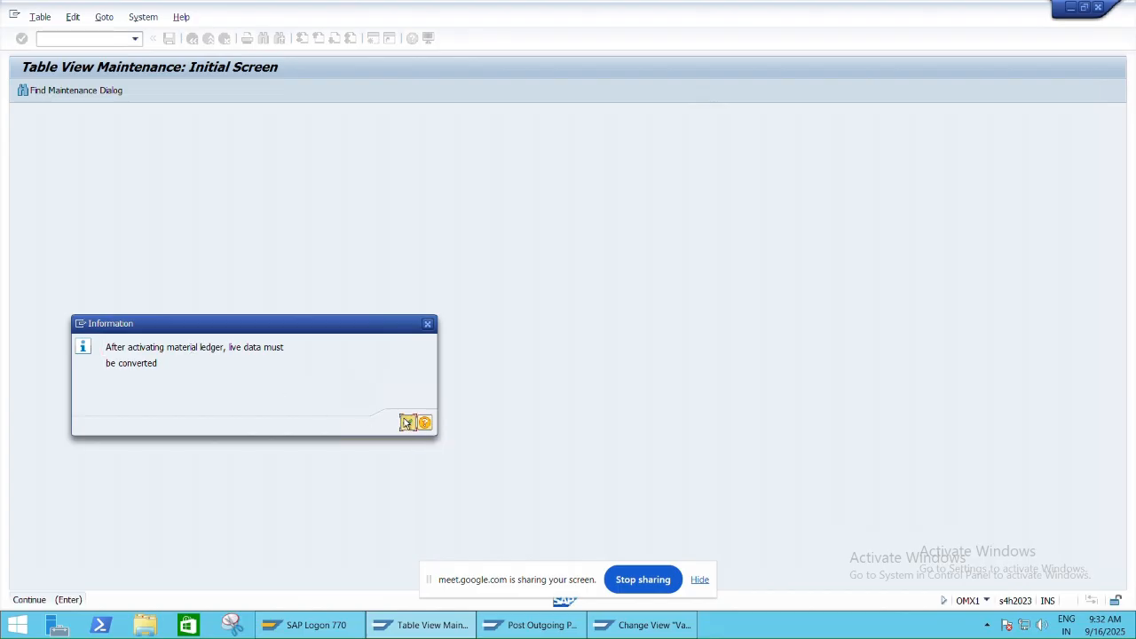
{"action": "left_click", "coordinate": [276, 247]}
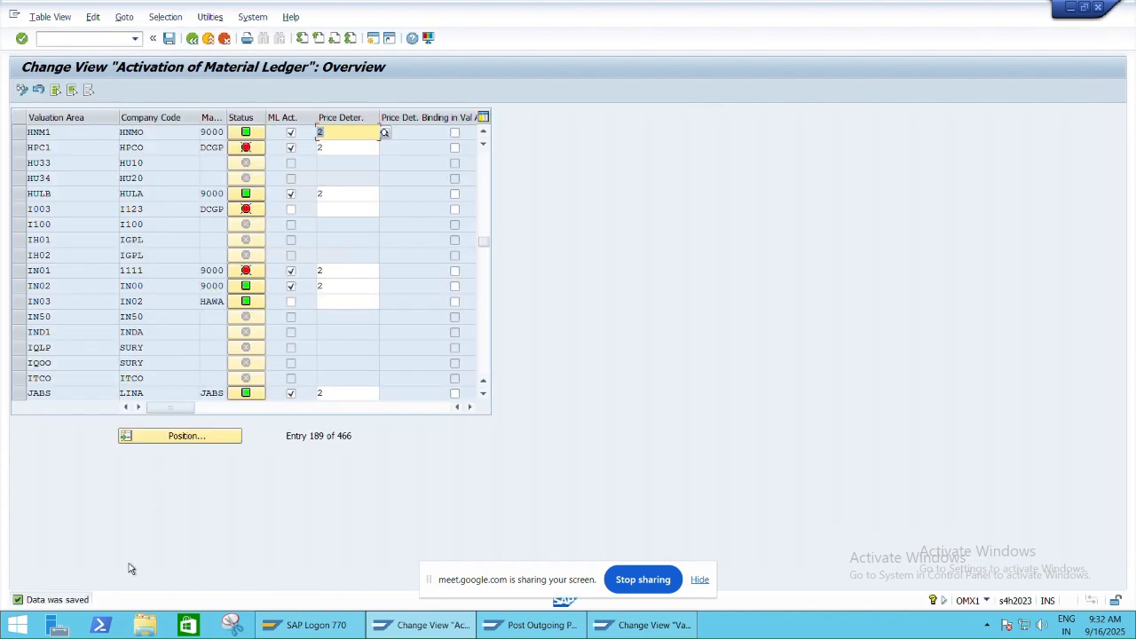
Open transaction /NCKMSTART and execute a test run for plant HNM1 with background processing turned off.
{"action": "left_click", "coordinate": [86, 40]}
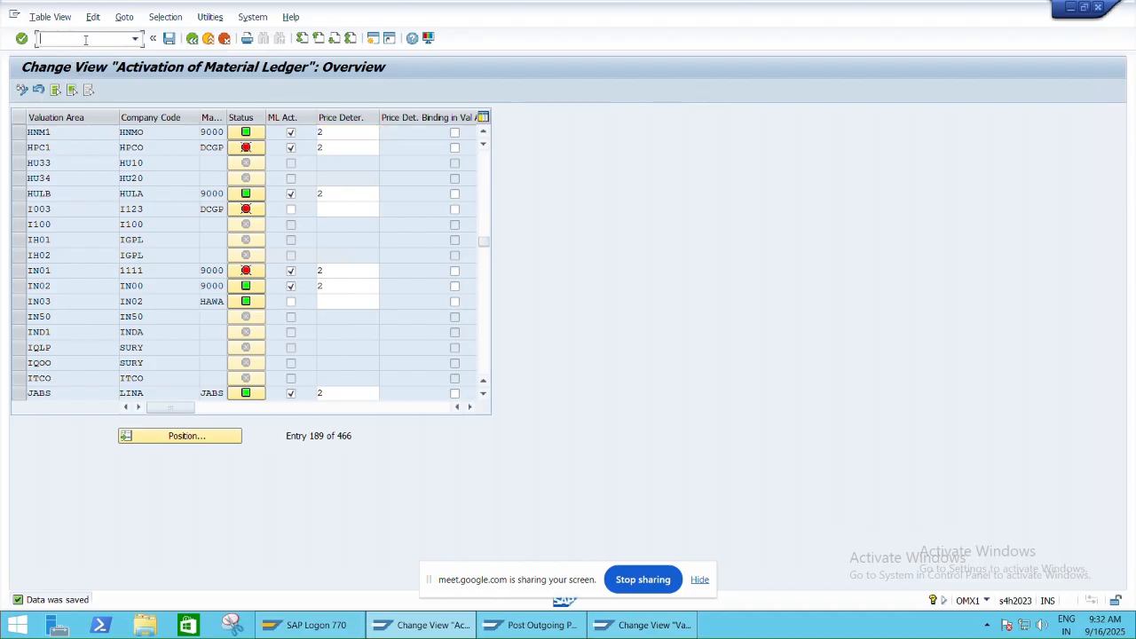
{"action": "type", "text": "/NCKMSTART"}
{"action": "key", "text": "Return"}
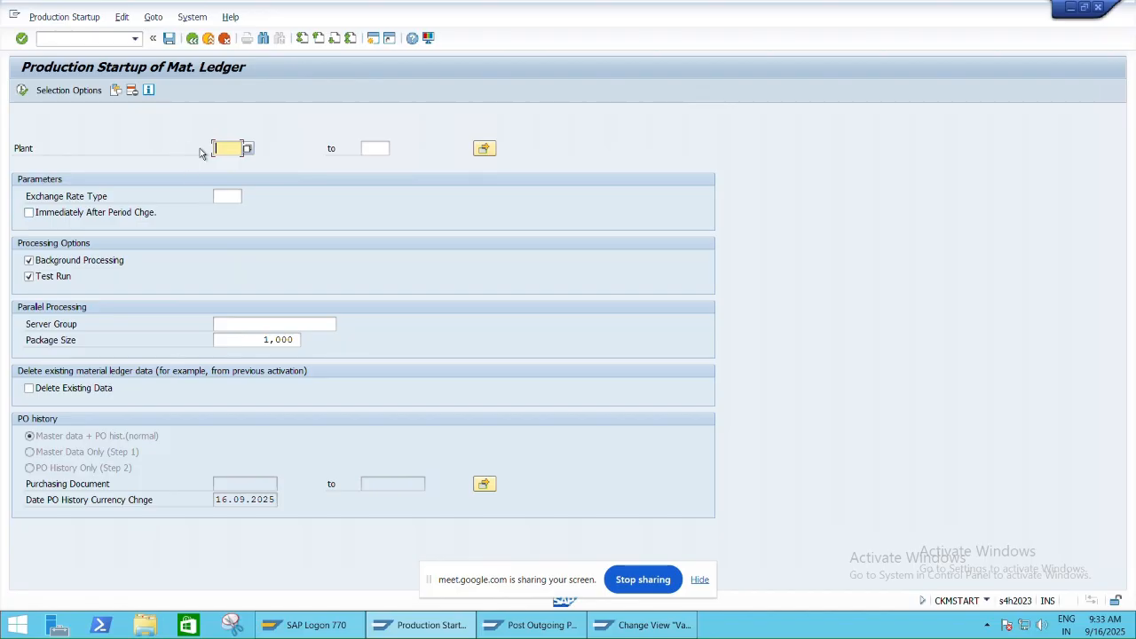
{"action": "type", "text": "HNM1"}
{"action": "left_click", "coordinate": [30, 261]}
{"action": "left_click", "coordinate": [23, 91]}
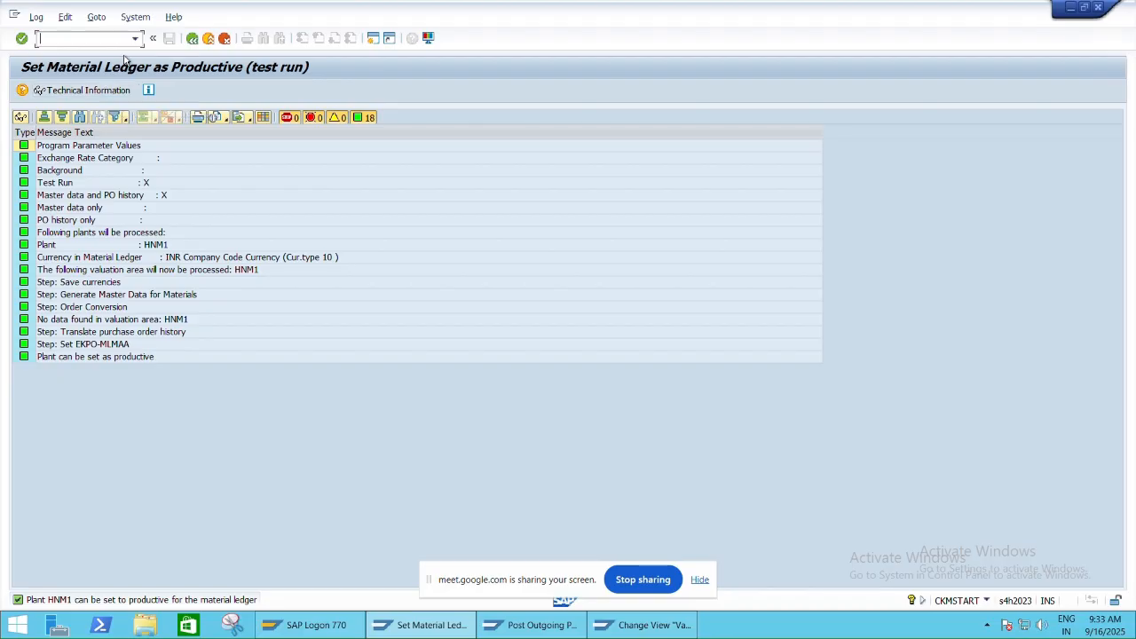
Return to the startup selection, turn off Test Run, execute the productive startup for plant HNM1 and leave its log.
{"action": "left_click", "coordinate": [187, 44]}
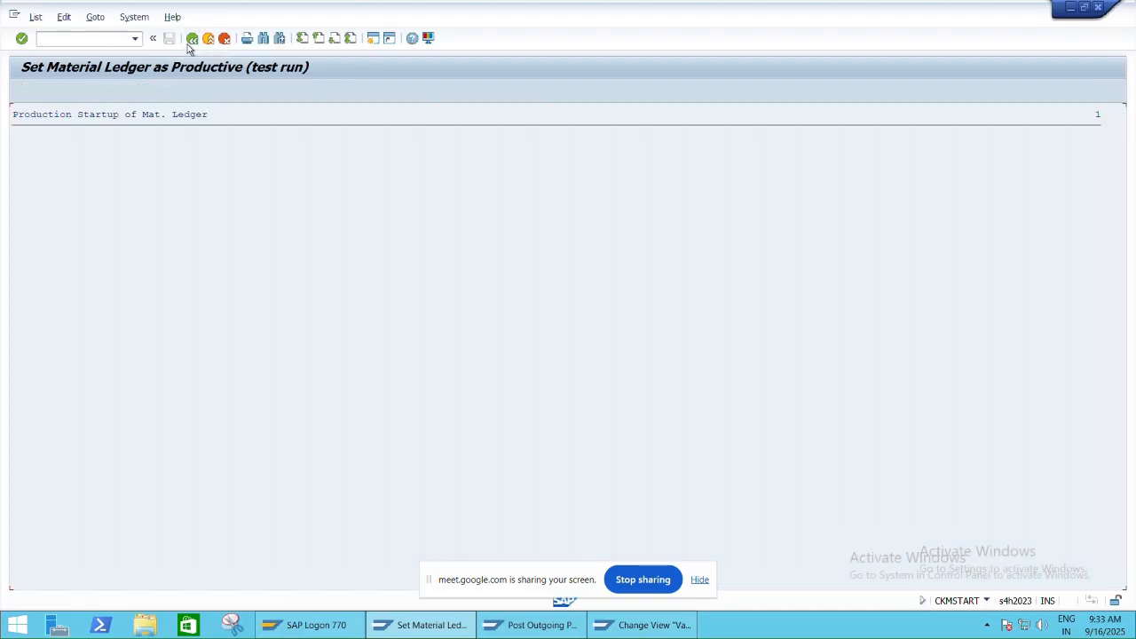
{"action": "left_click", "coordinate": [192, 39]}
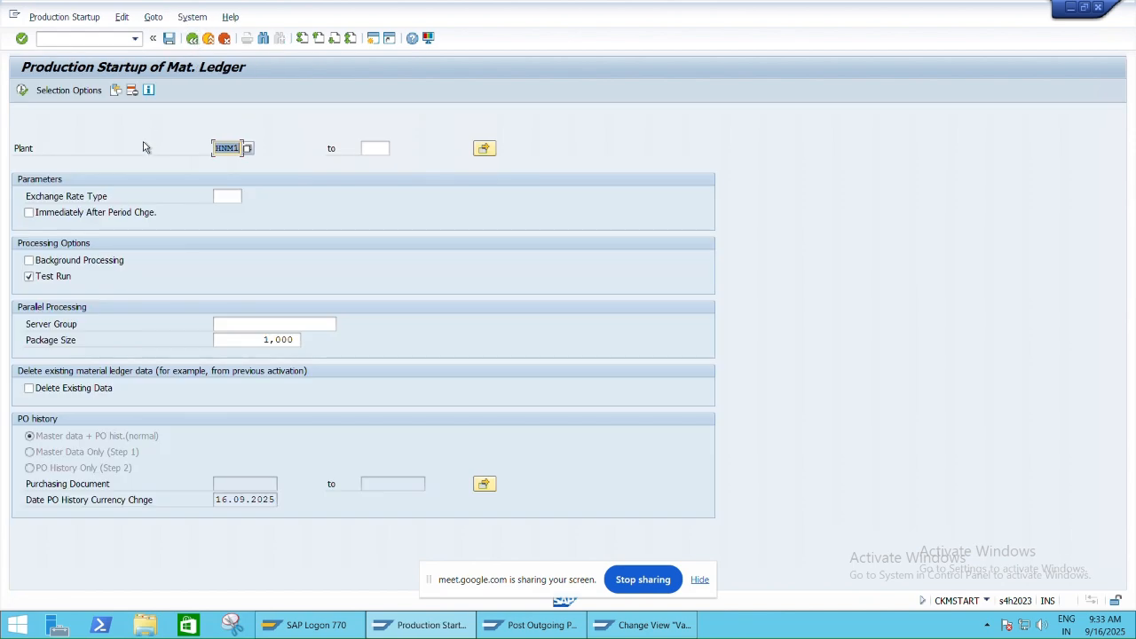
{"action": "left_click", "coordinate": [30, 278]}
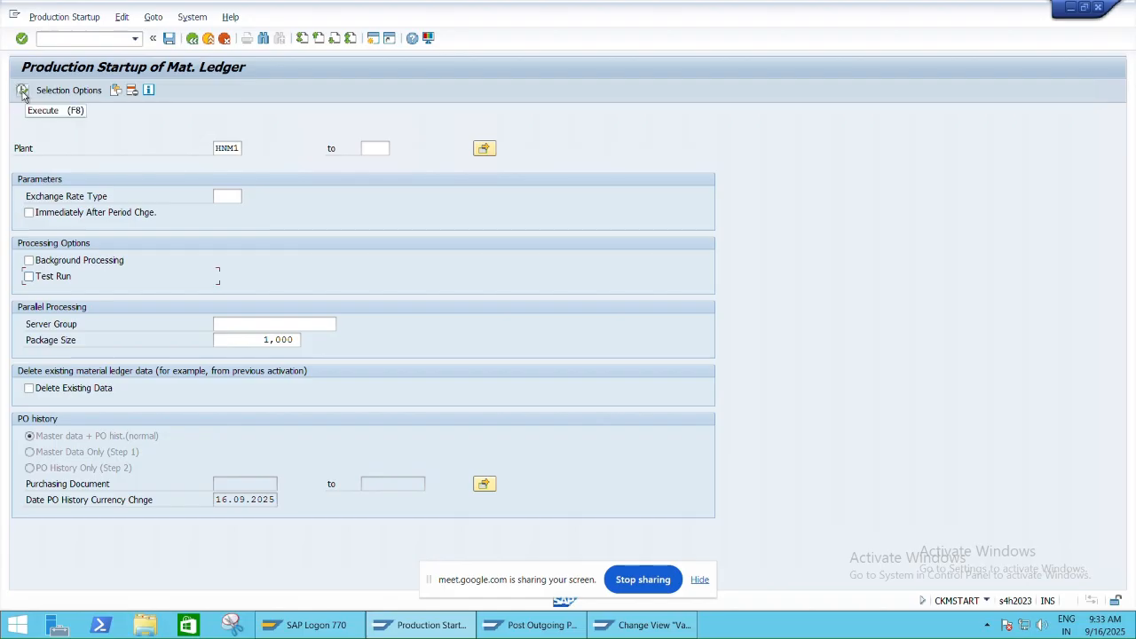
{"action": "left_click", "coordinate": [22, 91]}
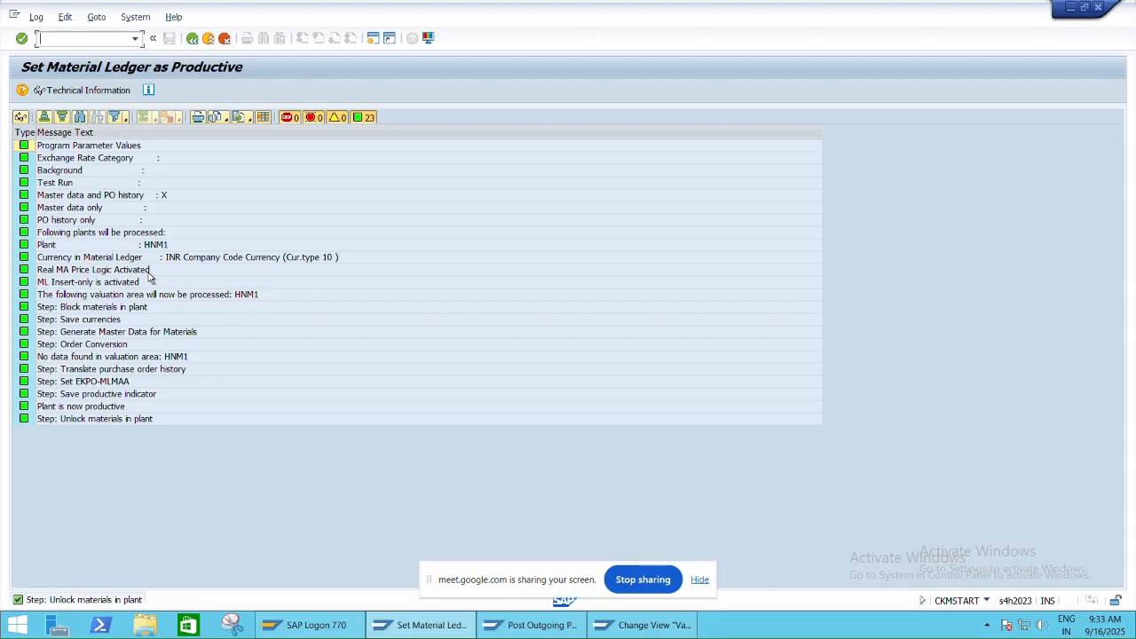
{"action": "left_click", "coordinate": [193, 40]}
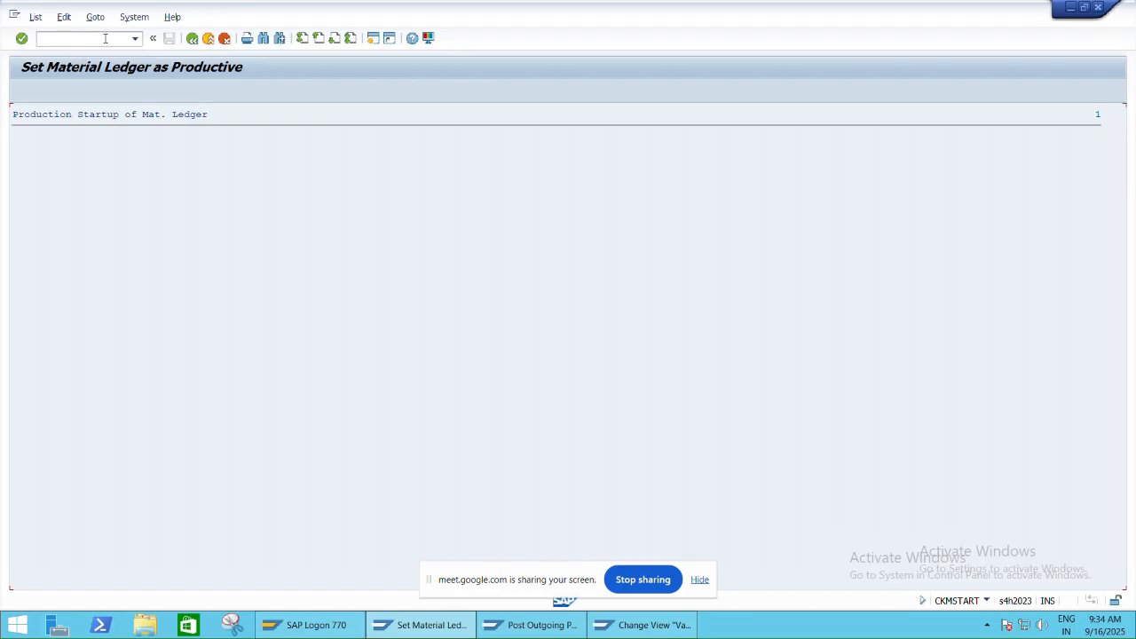
Open a new session with transaction MM01 and proceed to view selection for a HALB CPJ Semifinished Material in the Automobile industry.
{"action": "left_click", "coordinate": [373, 40]}
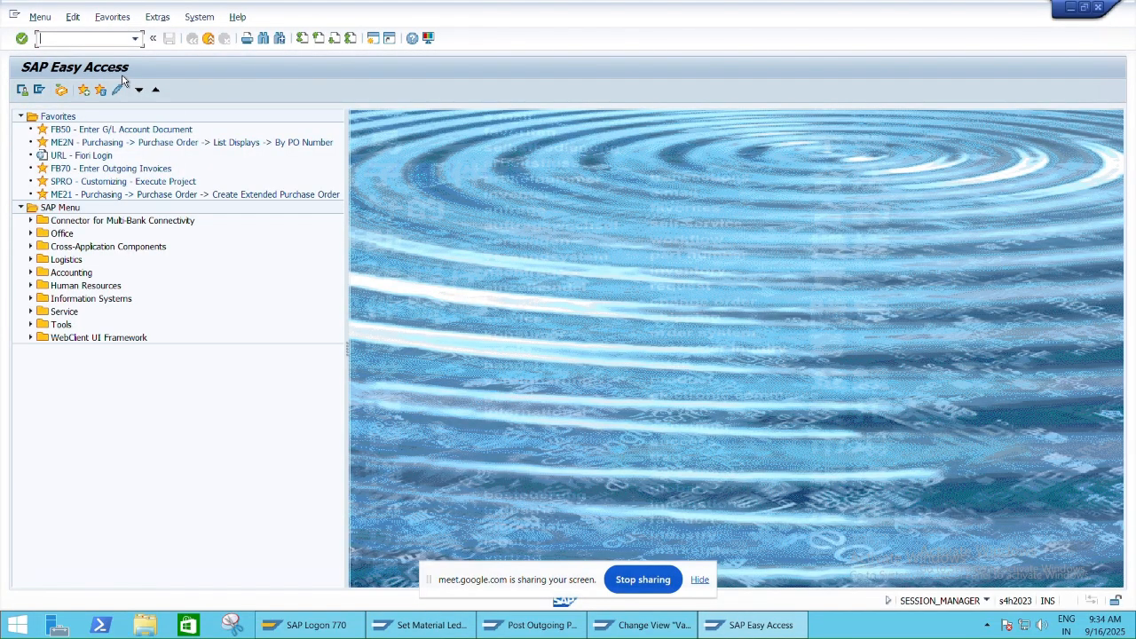
{"action": "type", "text": "MM01"}
{"action": "key", "text": "Return"}
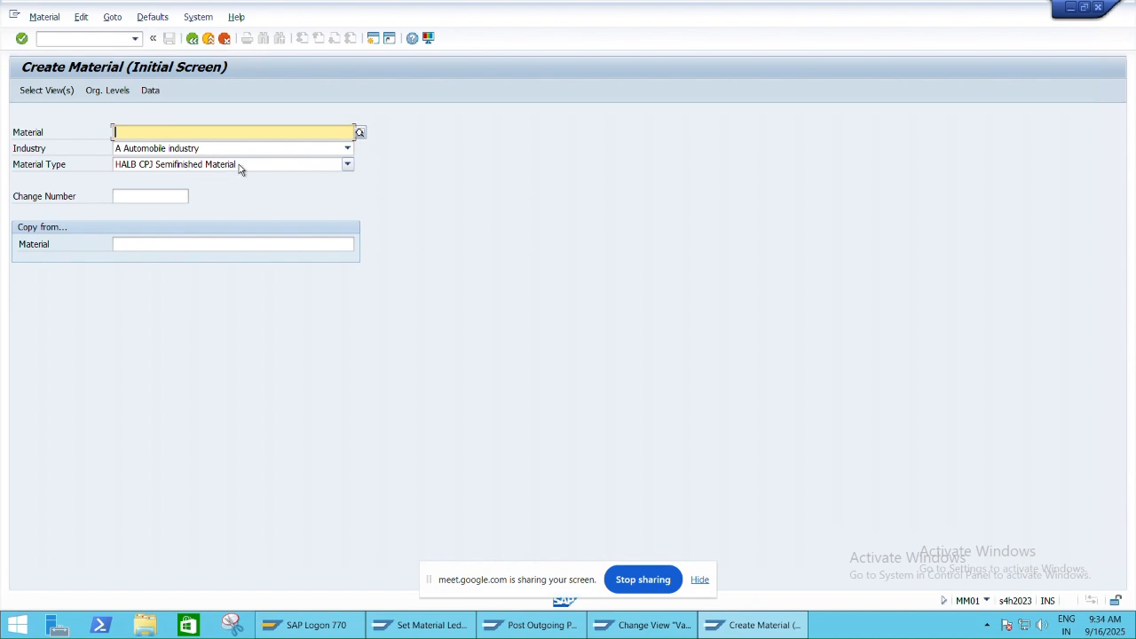
{"action": "key", "text": "Return"}
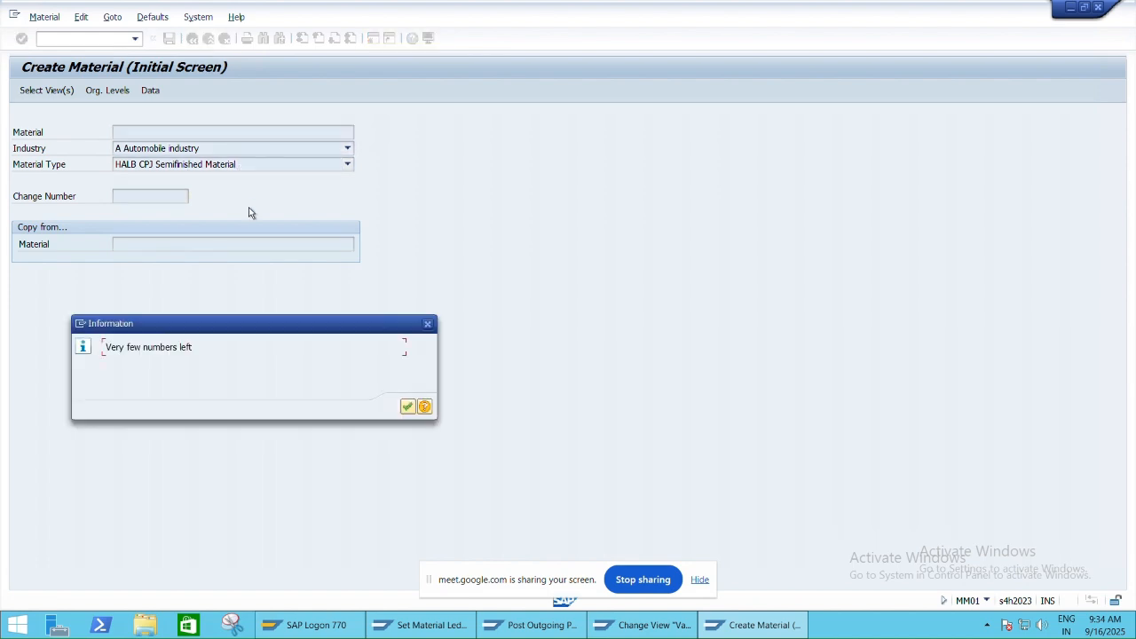
{"action": "left_click", "coordinate": [407, 406]}
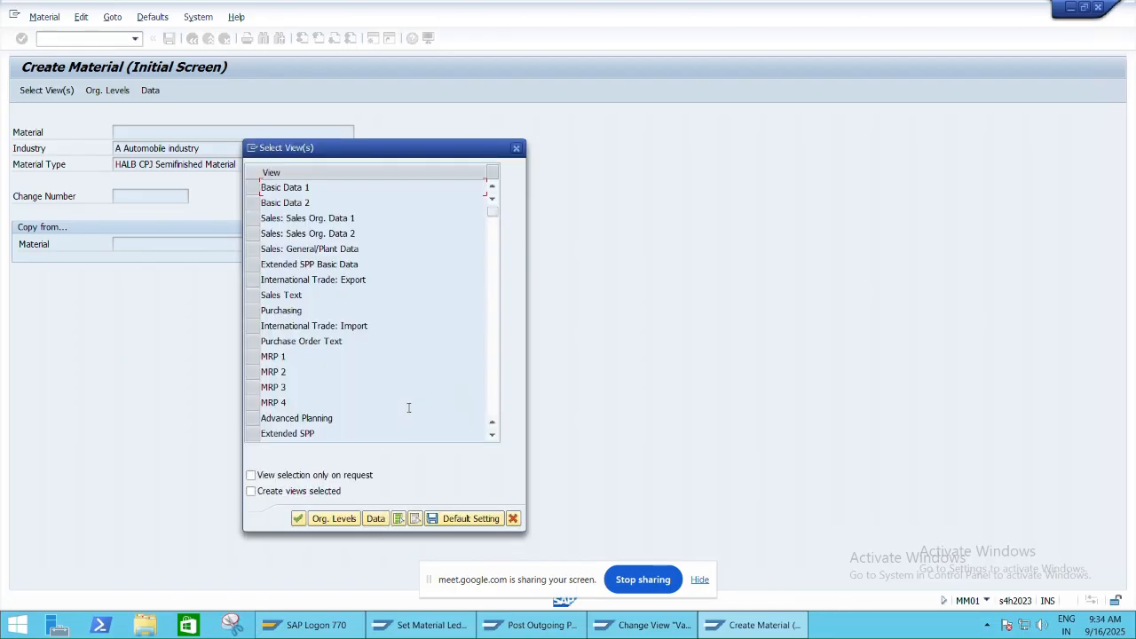
Select the views Basic Data 1, Basic Data 2, Purchasing, Accounting 1 and Accounting 2 for the new material and accept the selection.
{"action": "left_click", "coordinate": [251, 187]}
{"action": "left_click", "coordinate": [252, 203]}
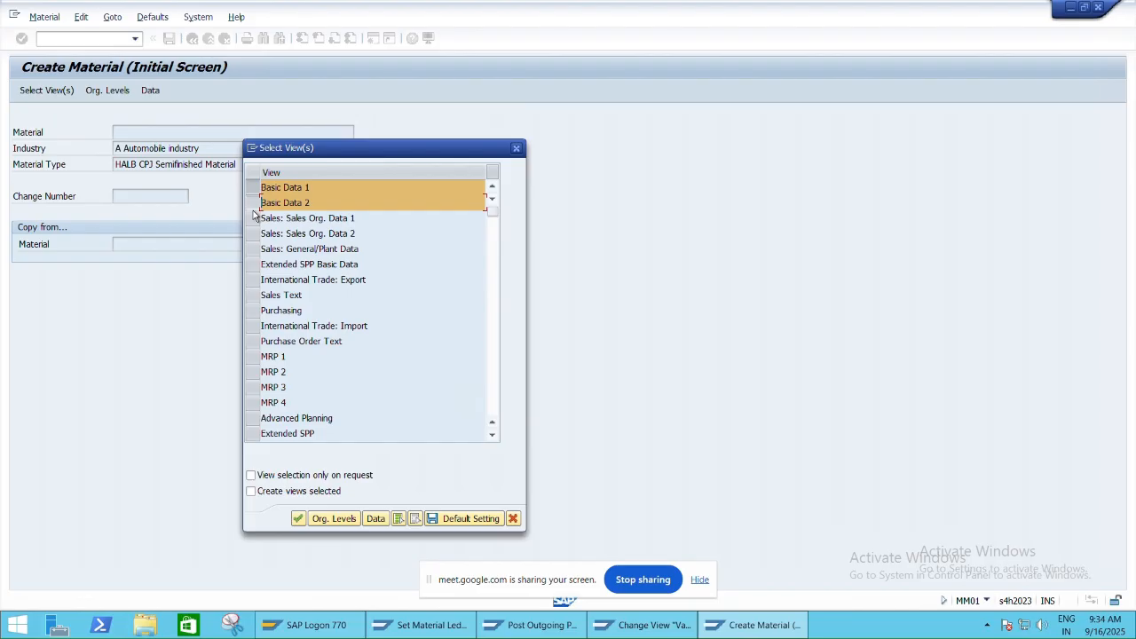
{"action": "left_click", "coordinate": [252, 311]}
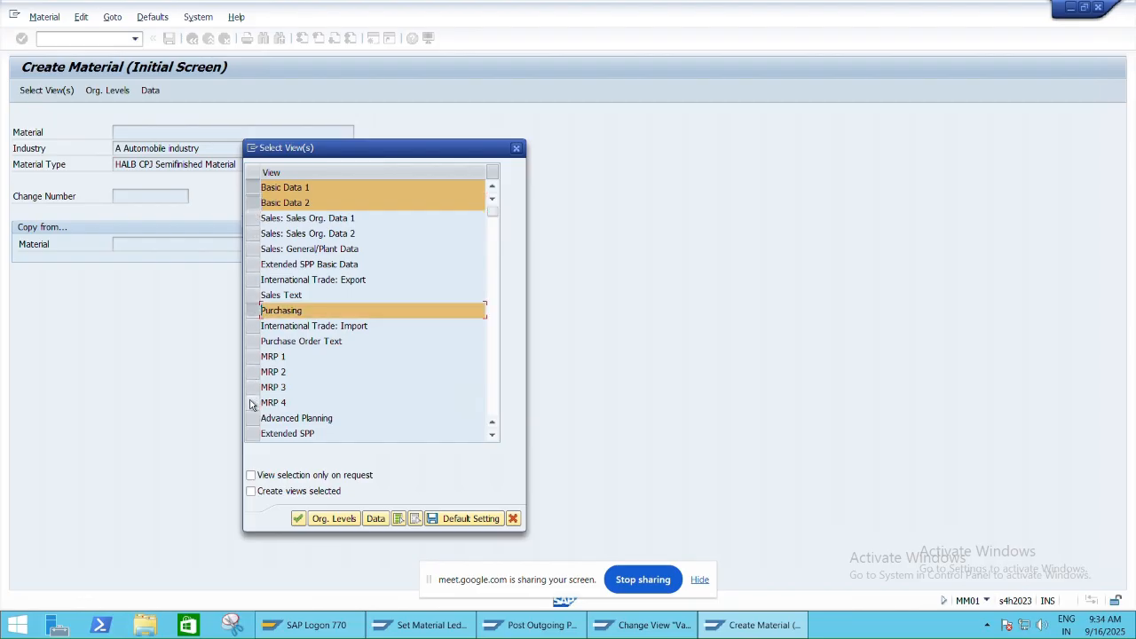
{"action": "scroll", "coordinate": [252, 404], "scroll_direction": "down", "scroll_amount": 2}
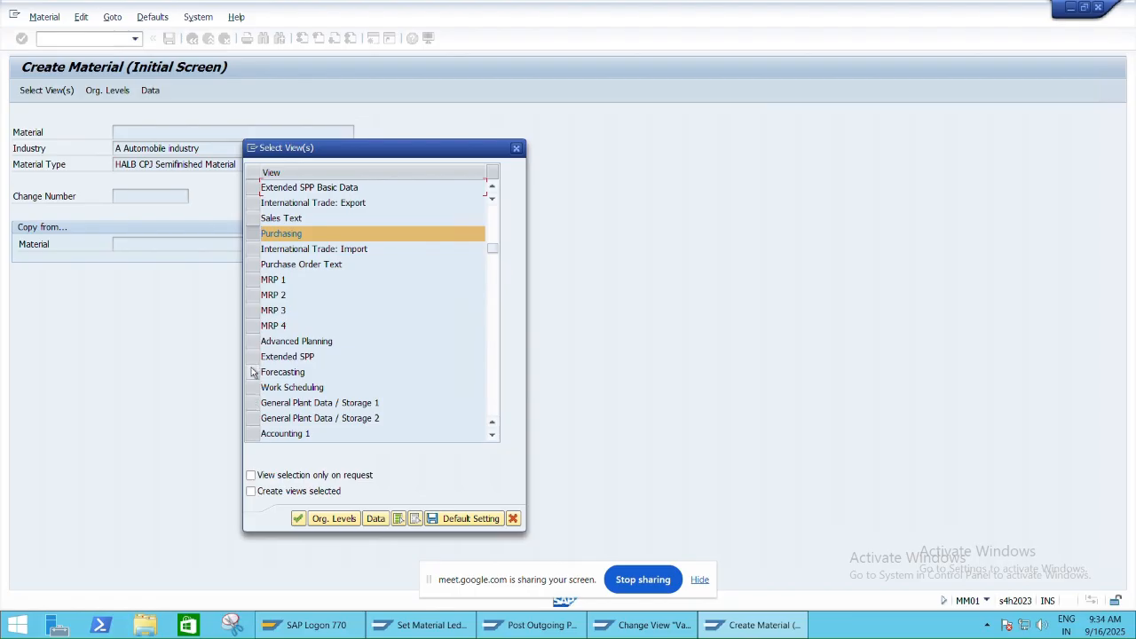
{"action": "left_click", "coordinate": [252, 435]}
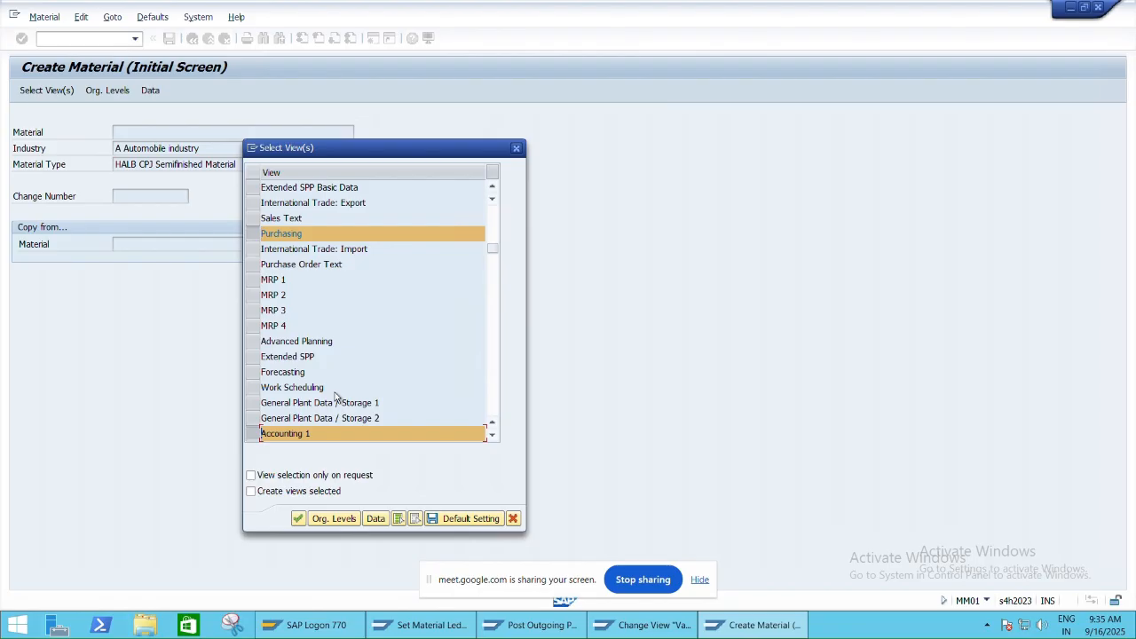
{"action": "scroll", "coordinate": [336, 391], "scroll_direction": "down", "scroll_amount": 2}
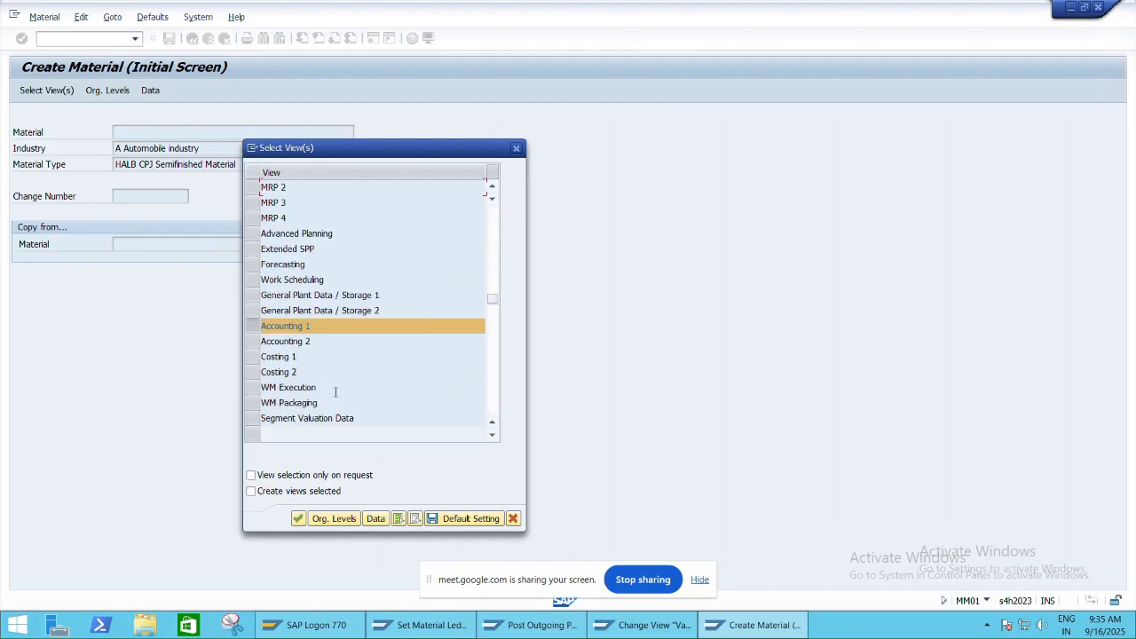
{"action": "left_click", "coordinate": [251, 344]}
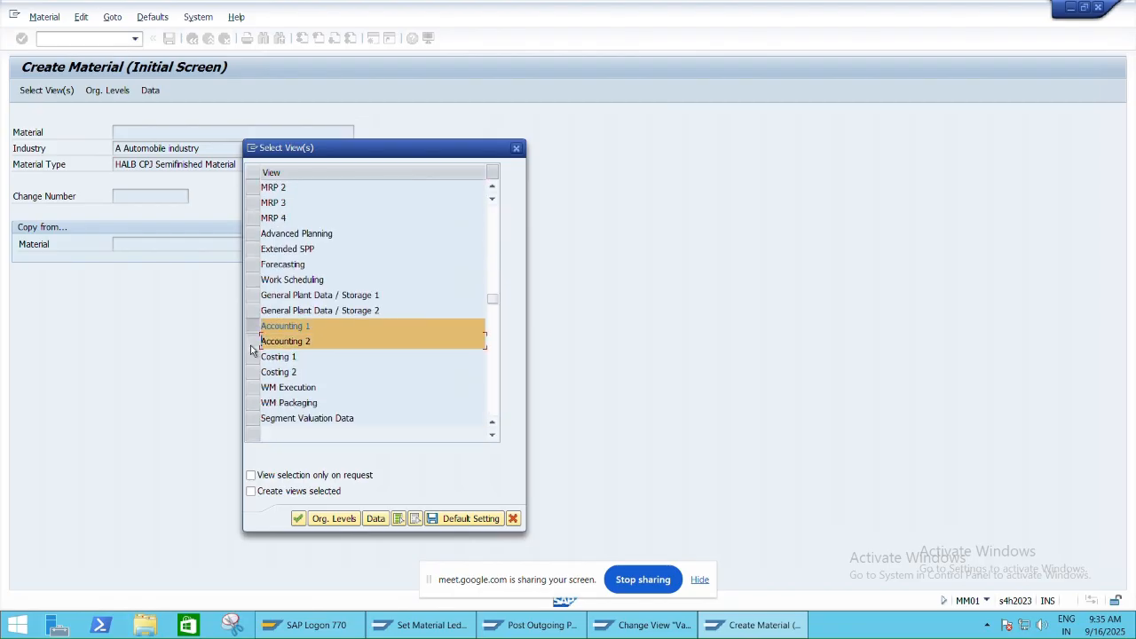
{"action": "left_click", "coordinate": [298, 519]}
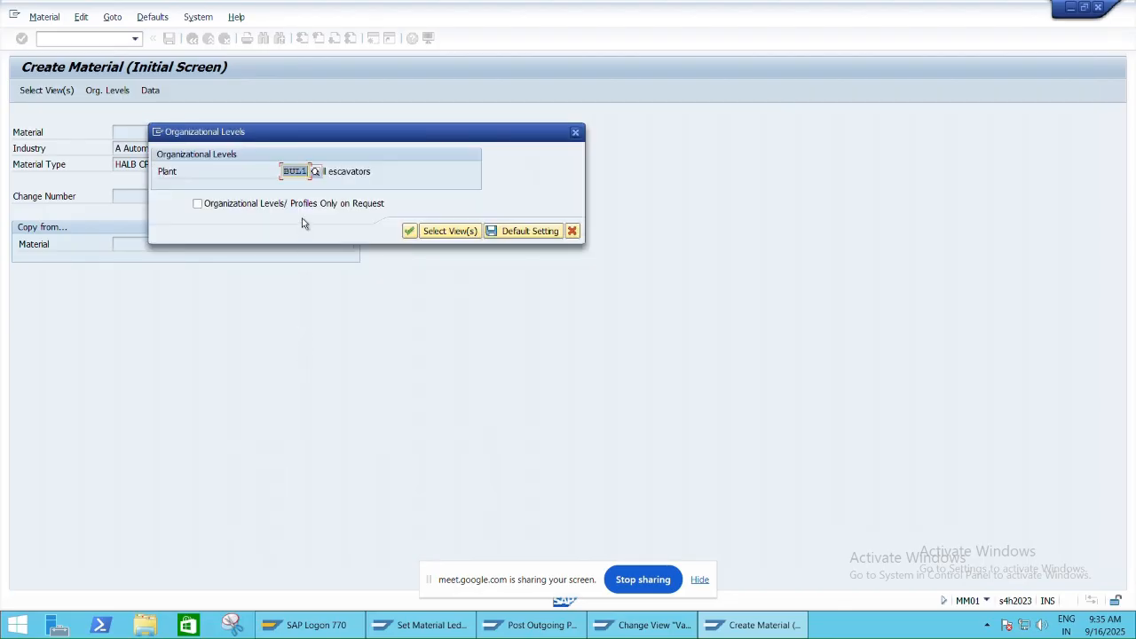
Set the organizational level to plant HNM1 and continue to the material's basic data.
{"action": "key", "text": "Return"}
{"action": "type", "text": "HNM1"}
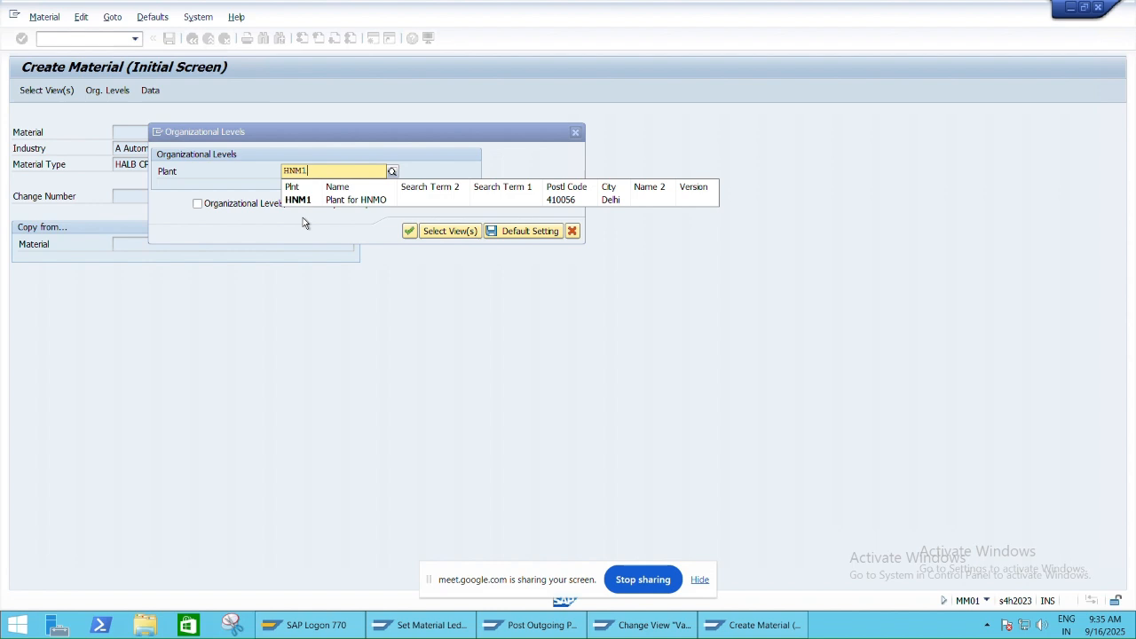
{"action": "left_click", "coordinate": [381, 202]}
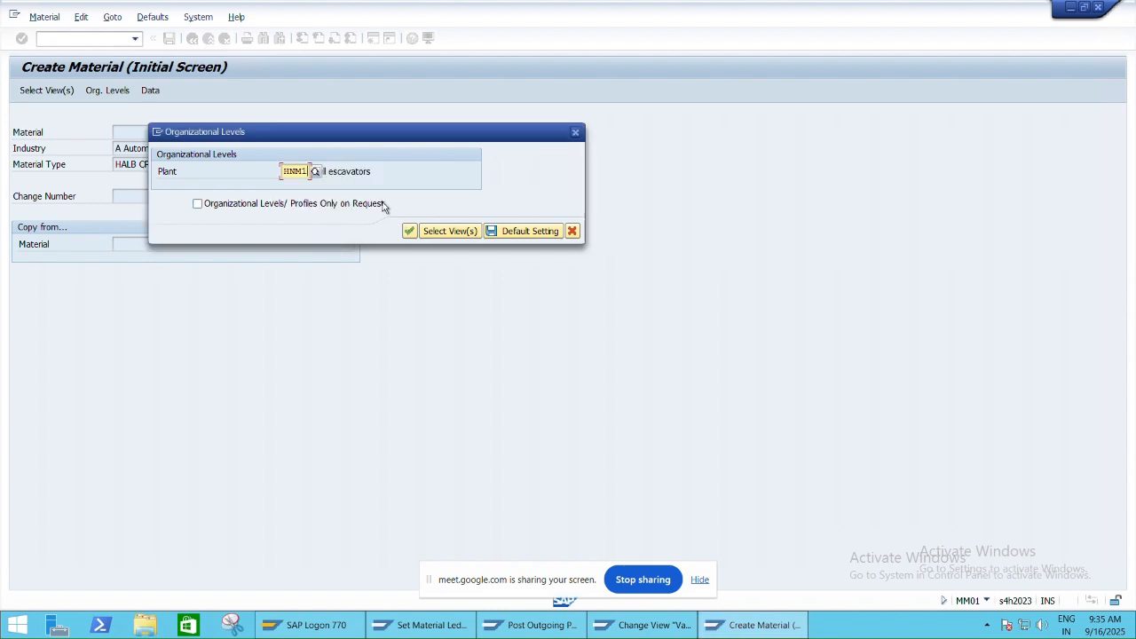
{"action": "left_click", "coordinate": [410, 231]}
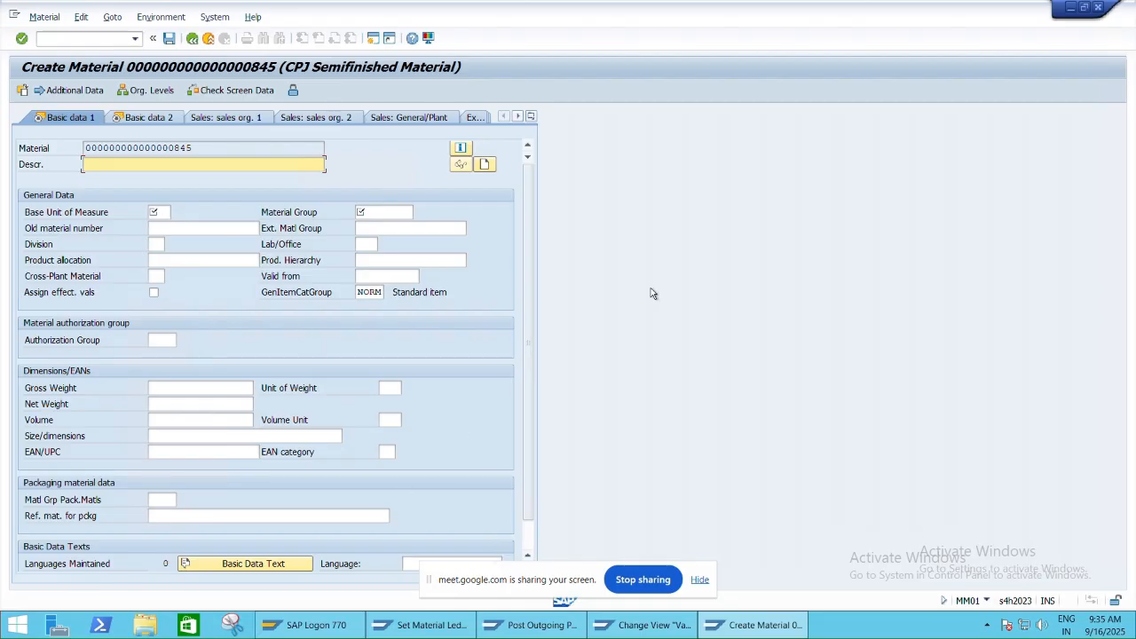
Switch to the Excel class sheet, highlight the transaction codes from OMX2 through CKMSTART, and return to the material creation screen.
{"action": "mouse_move", "coordinate": [676, 3]}
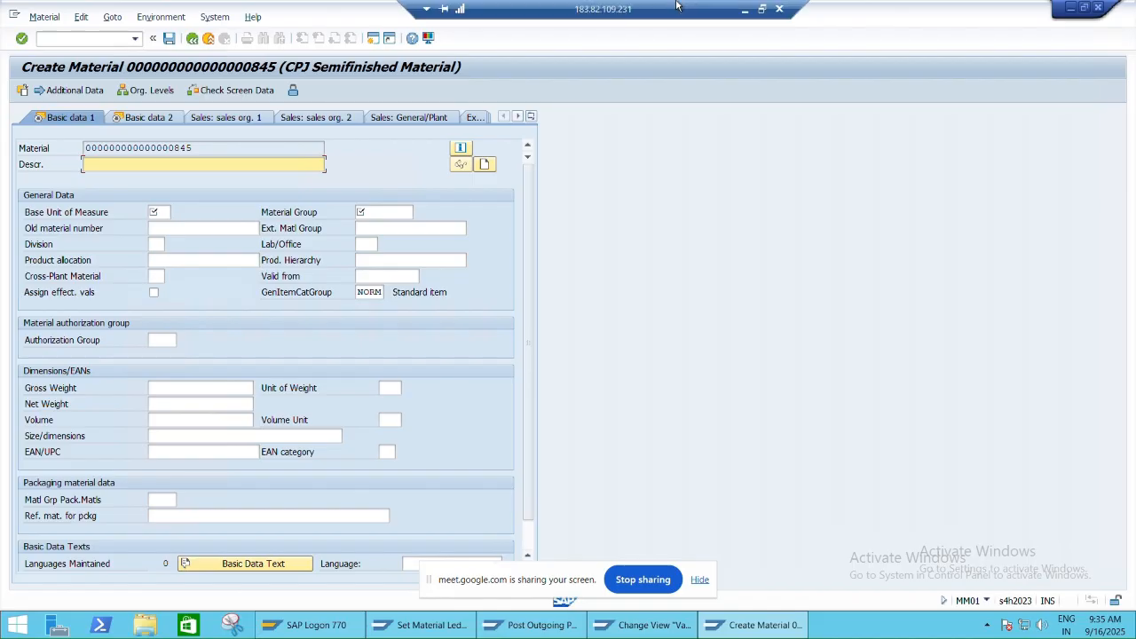
{"action": "left_click", "coordinate": [760, 6]}
{"action": "key", "text": "alt+Tab"}
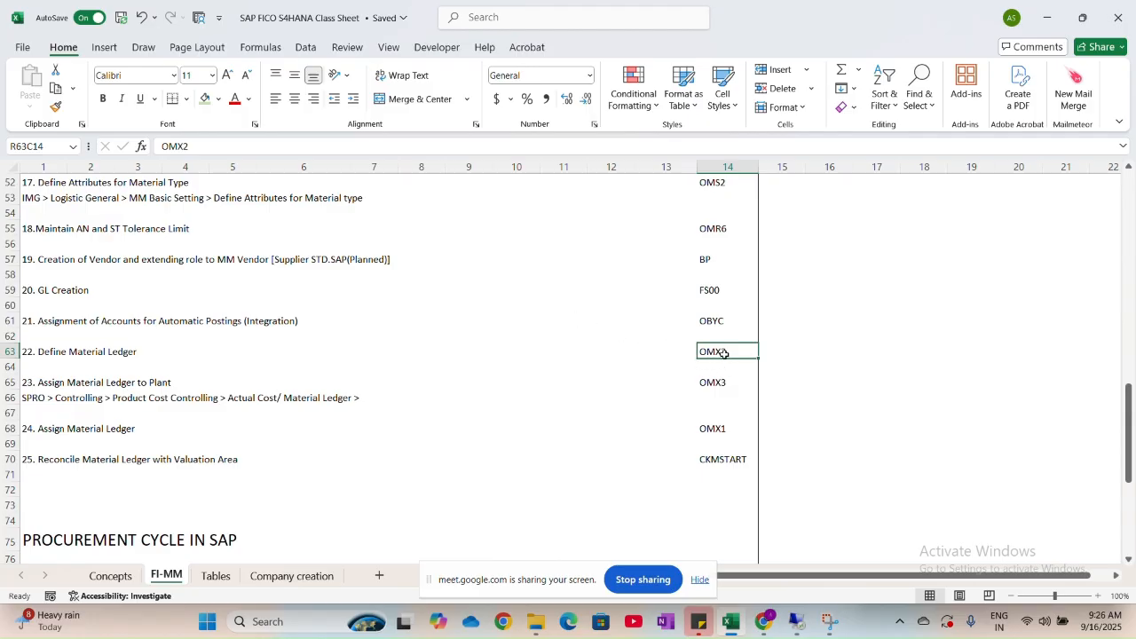
{"action": "left_click_drag", "start_coordinate": [720, 355], "coordinate": [711, 457]}
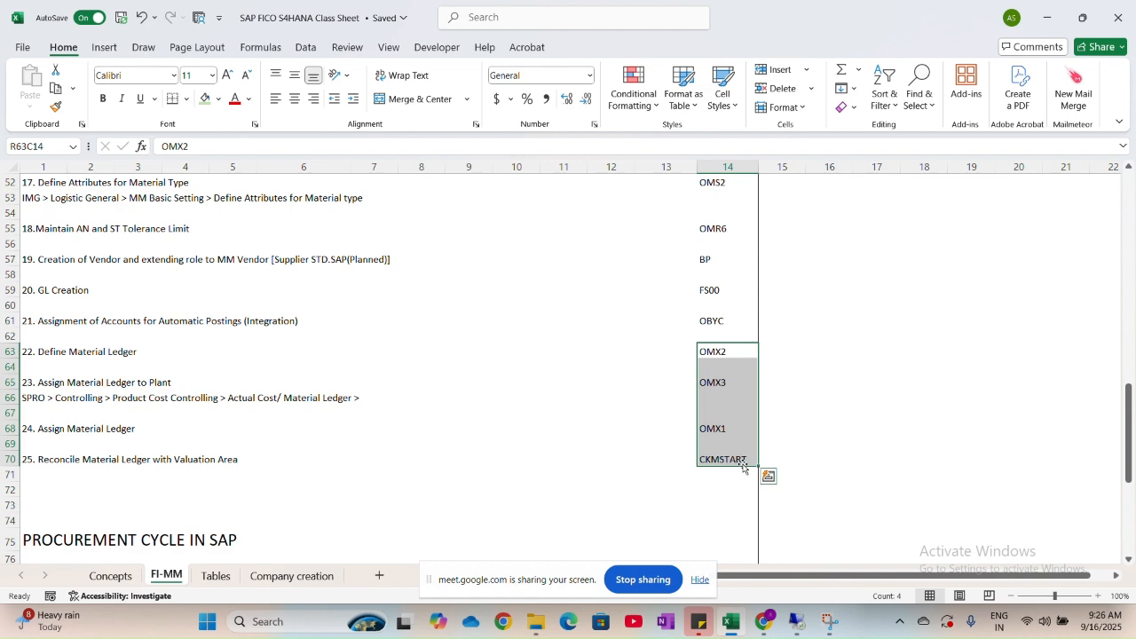
{"action": "key", "text": "alt+Tab"}
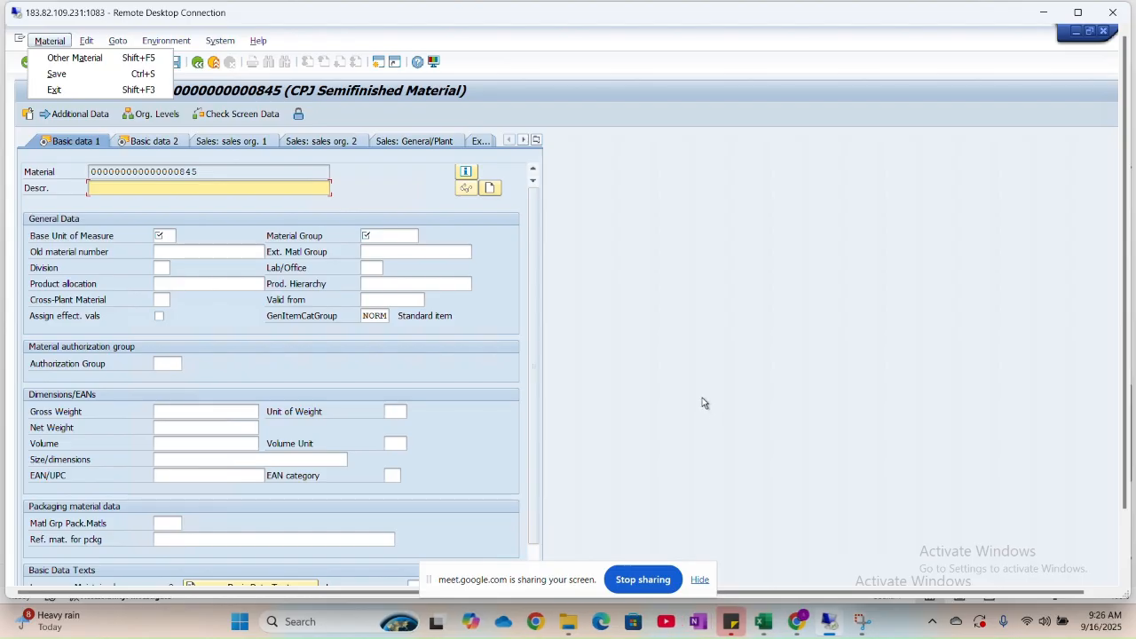
{"action": "key", "text": "Escape"}
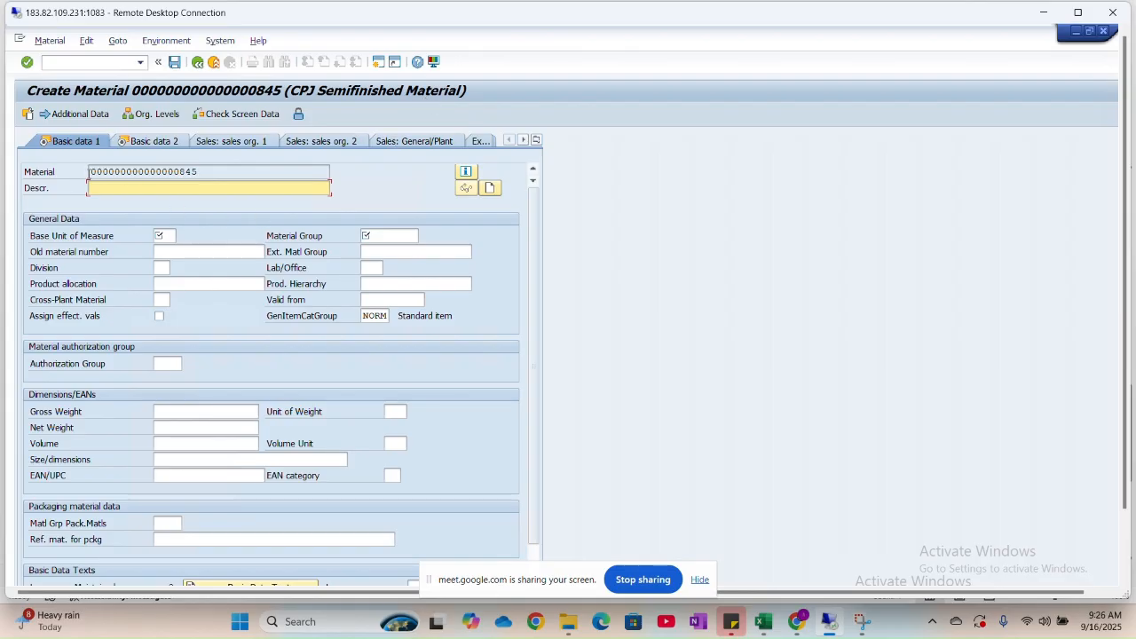
Highlight the new material's number and bring up the suggested entries for its description.
{"action": "left_click_drag", "start_coordinate": [93, 171], "coordinate": [210, 173]}
{"action": "left_click", "coordinate": [215, 171]}
{"action": "left_click", "coordinate": [210, 187]}
{"action": "key", "text": "BackSpace"}
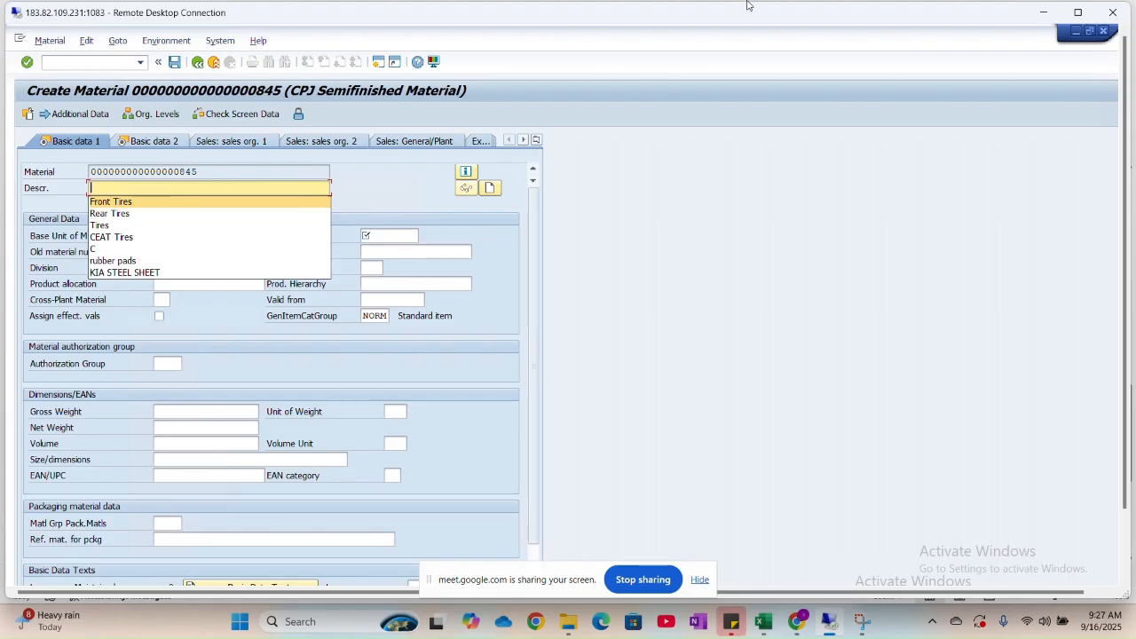
Switch to Chrome and search the web for CEAT Tires in a new tab.
{"action": "key", "text": "alt+Tab"}
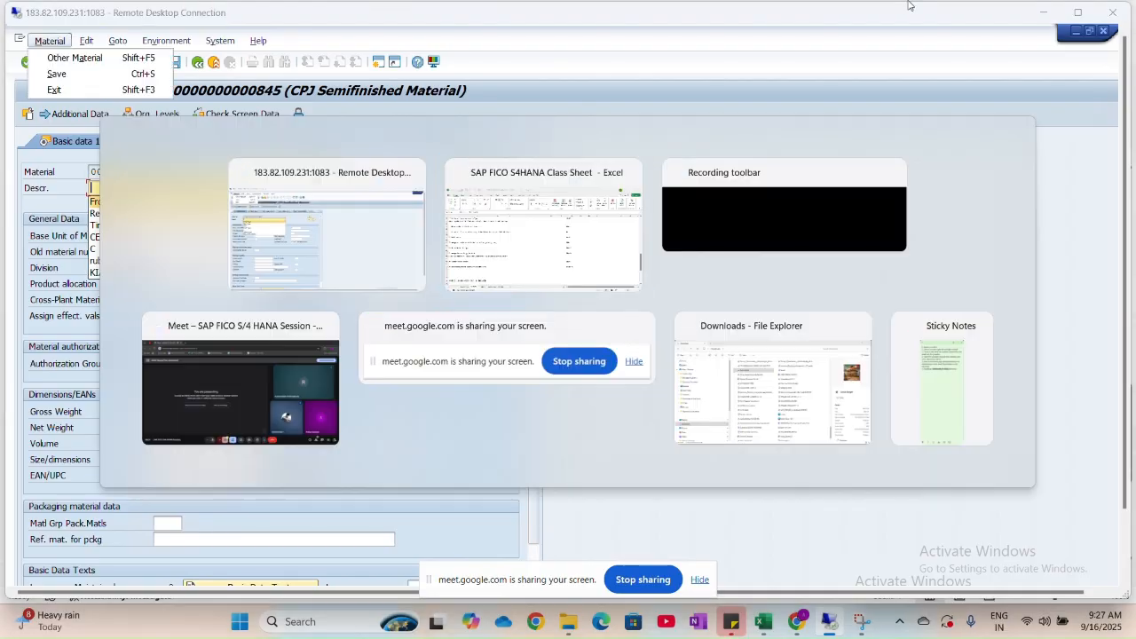
{"action": "key", "text": "alt+Tab"}
{"action": "key", "text": "alt+Tab"}
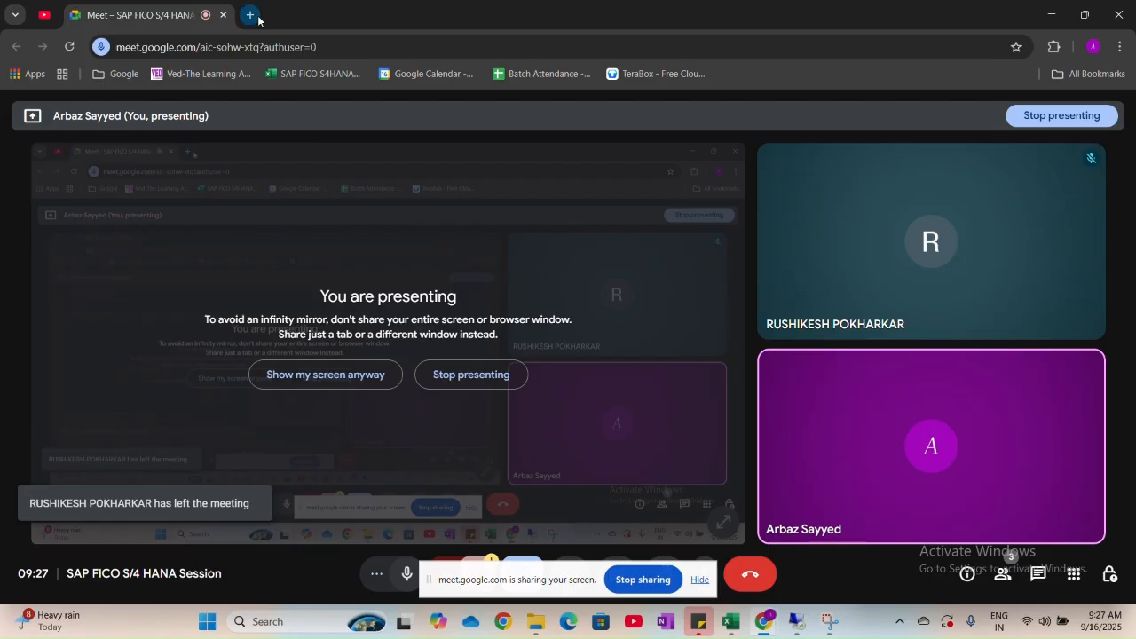
{"action": "left_click", "coordinate": [249, 15]}
{"action": "type", "text": "C"}
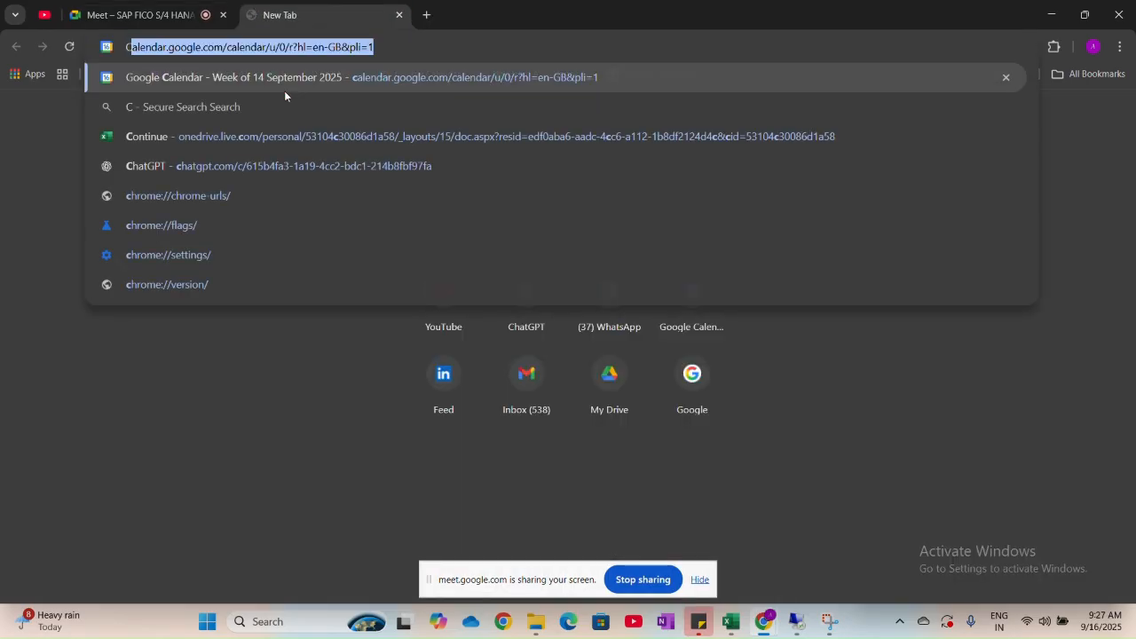
{"action": "type", "text": "EAT Tires"}
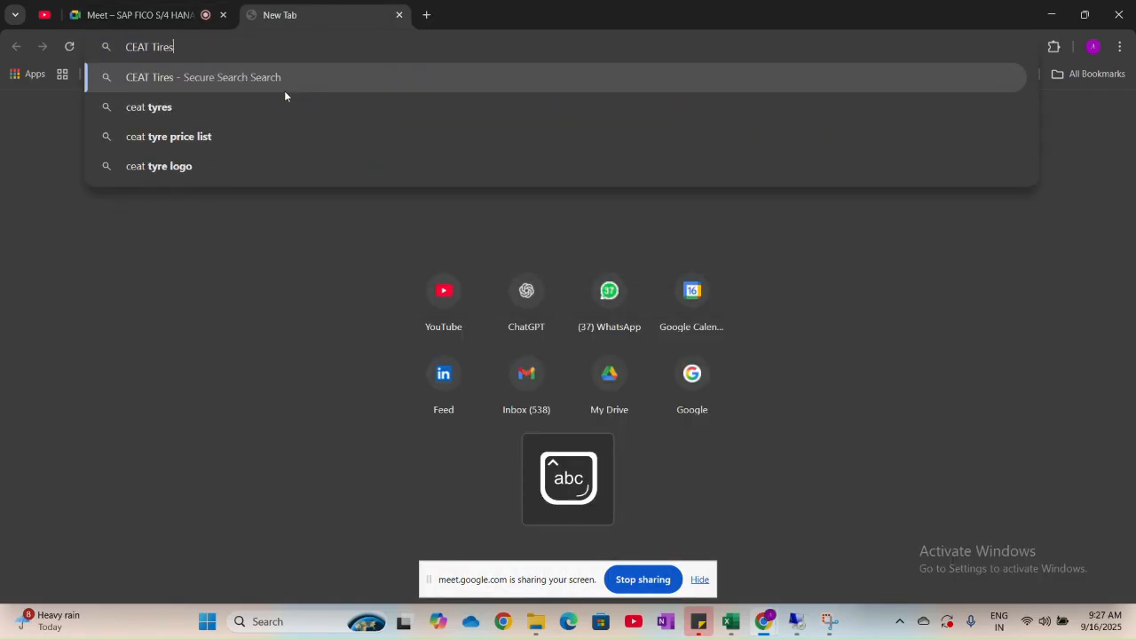
{"action": "key", "text": "Return"}
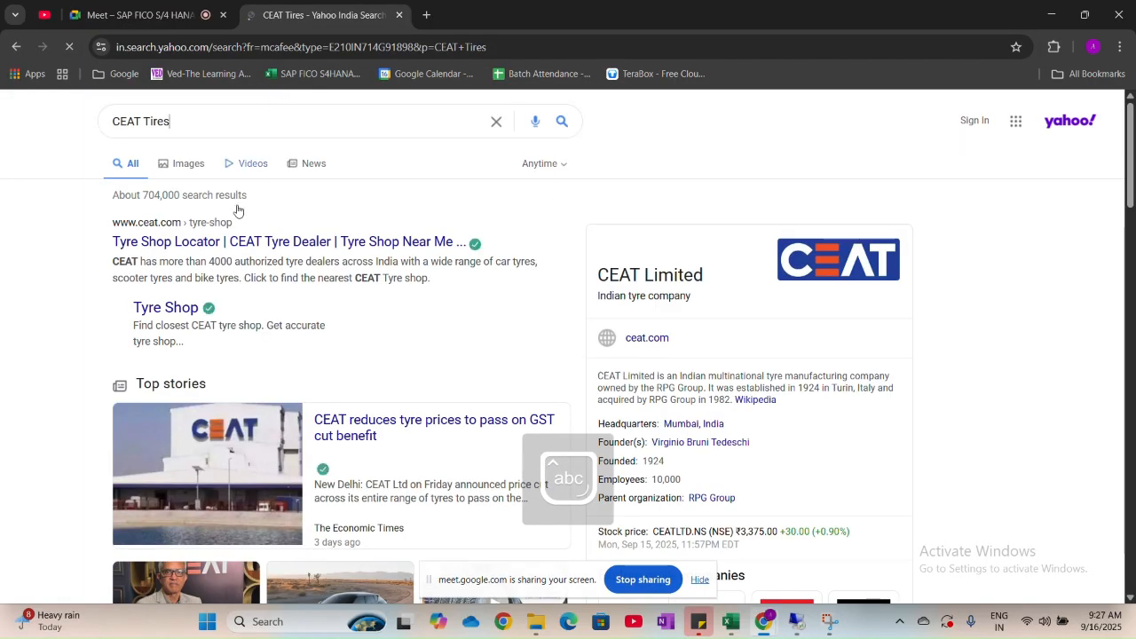
Open the CEAT Tyre Shop Locator result and dismiss its callback form, notification request and offer pop-up.
{"action": "left_click", "coordinate": [231, 241]}
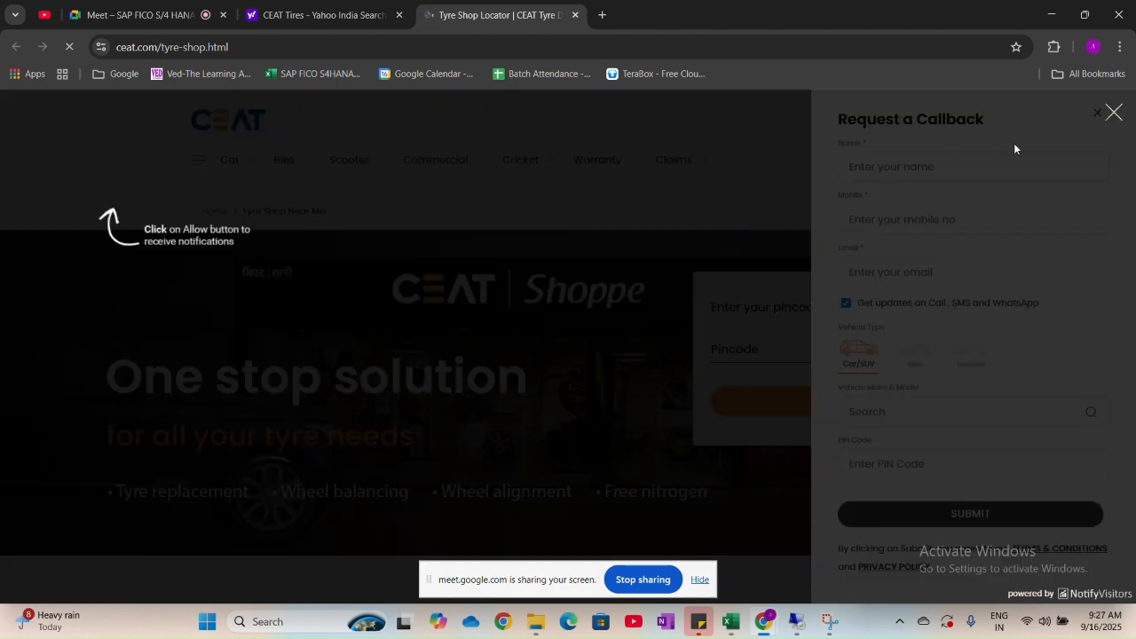
{"action": "left_click", "coordinate": [1110, 115]}
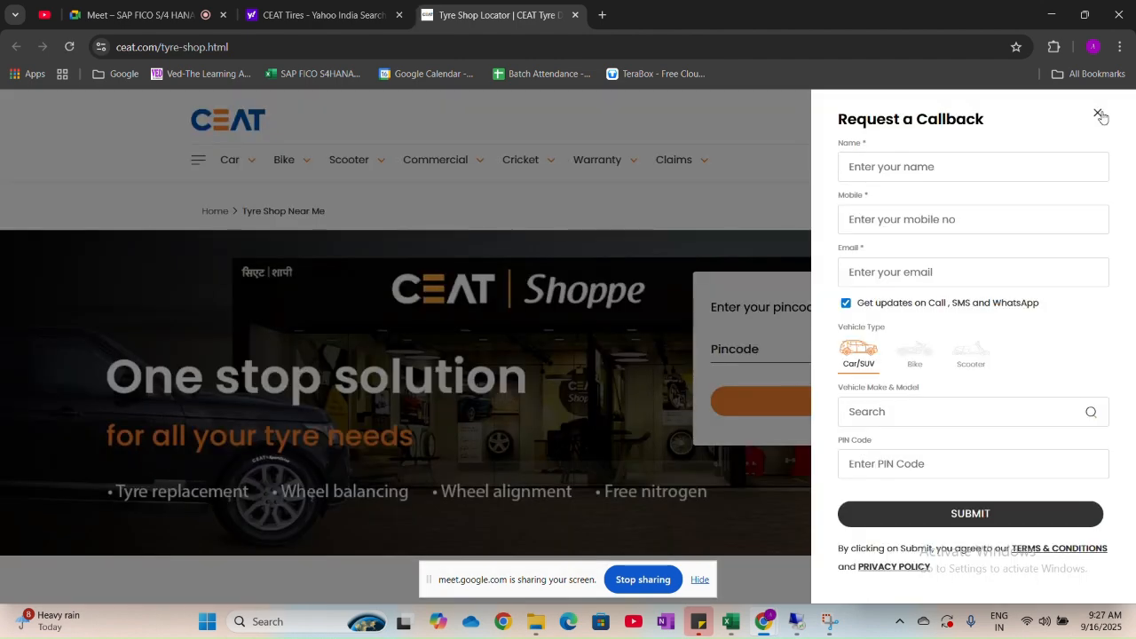
{"action": "left_click", "coordinate": [1098, 114]}
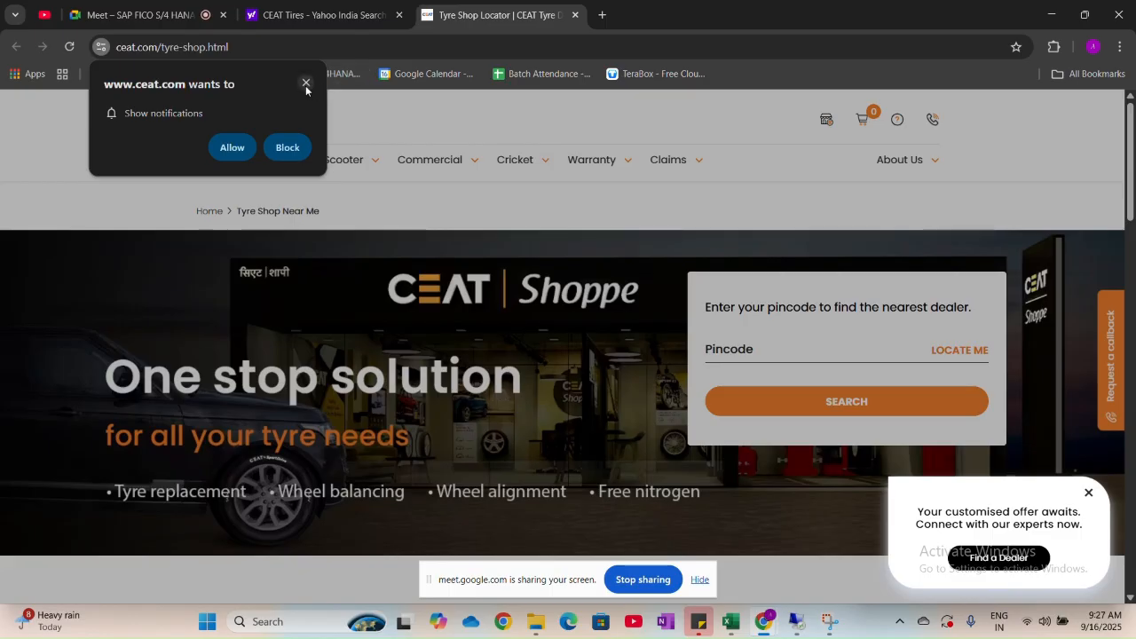
{"action": "left_click", "coordinate": [305, 84]}
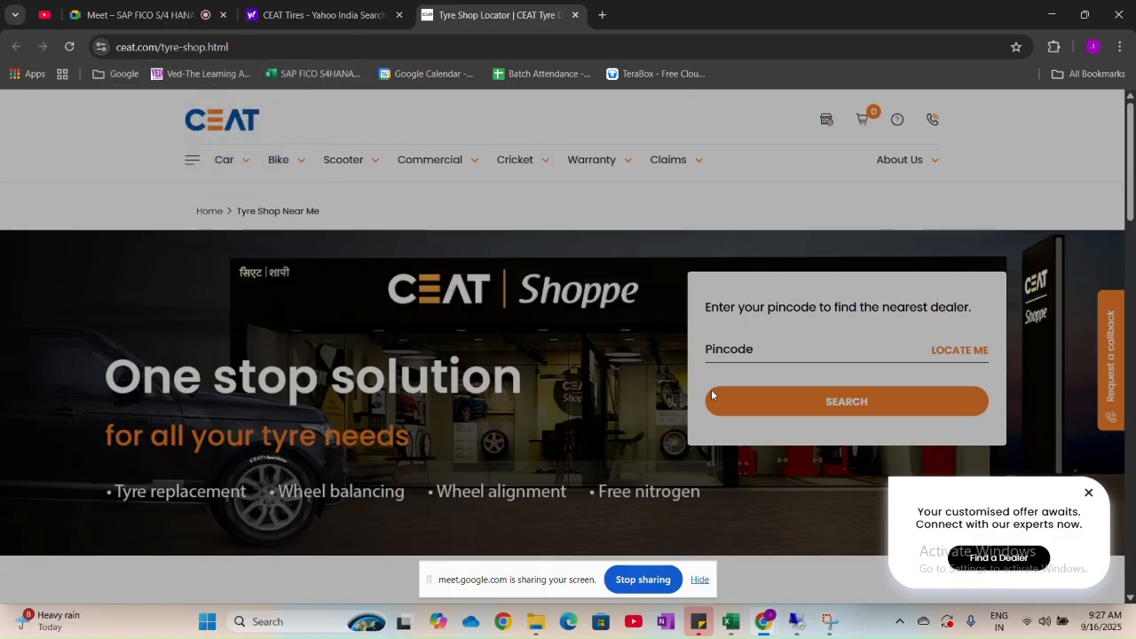
{"action": "left_click", "coordinate": [1087, 495]}
Open the Crossrad Sportrad range under CEAT's bike tyres and examine the page for tyre features, sizes and product names.
{"action": "scroll", "coordinate": [608, 399], "scroll_direction": "down", "scroll_amount": 3}
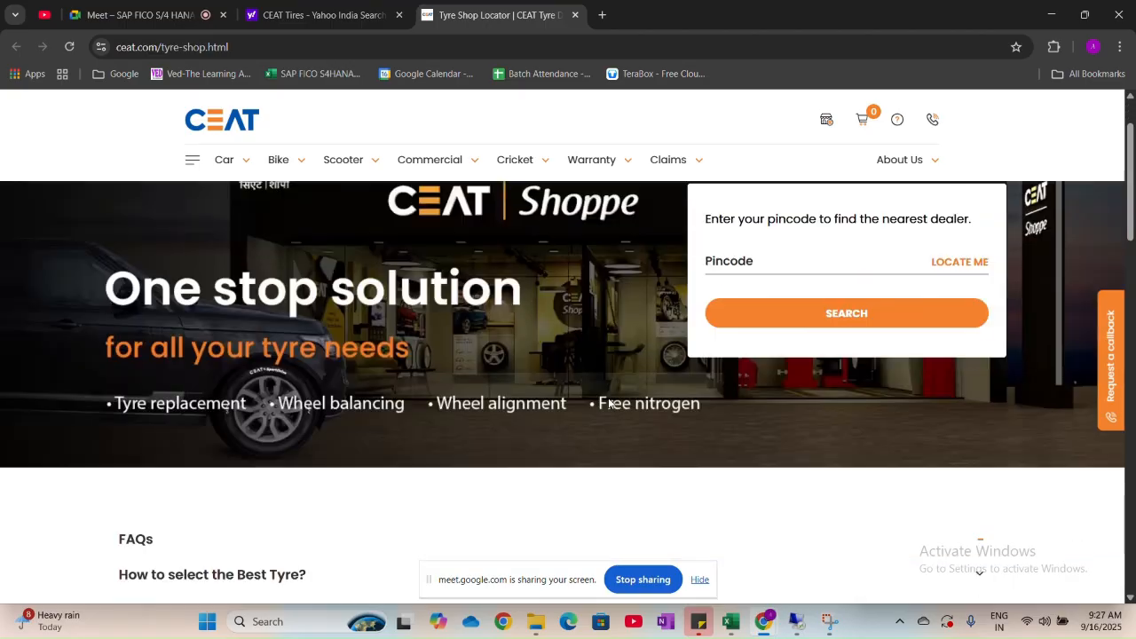
{"action": "scroll", "coordinate": [609, 405], "scroll_direction": "down", "scroll_amount": 8}
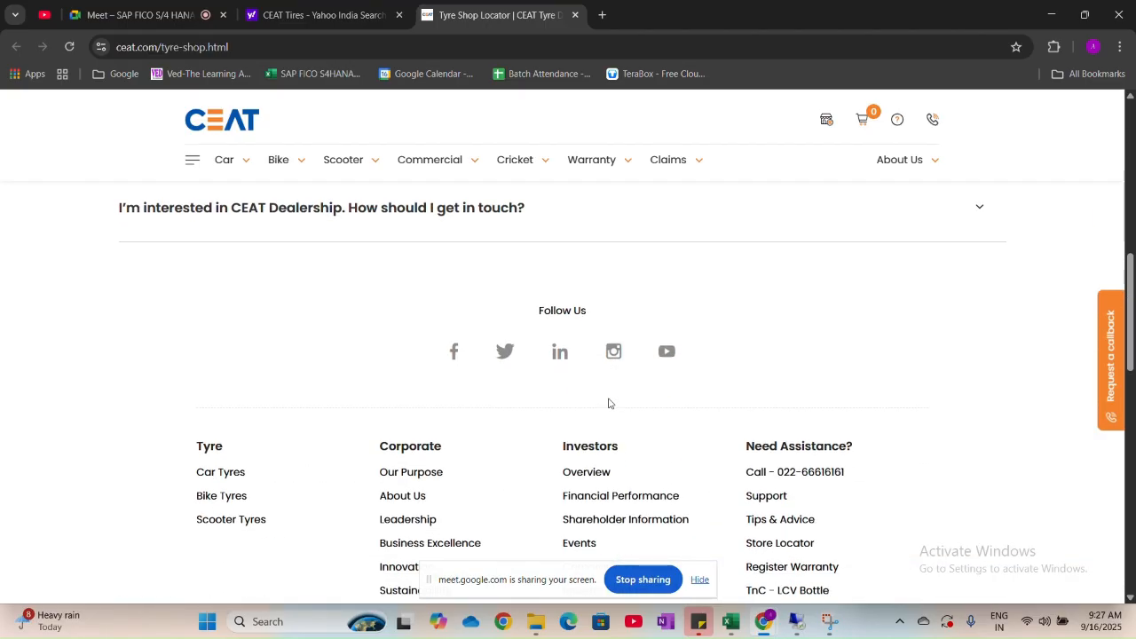
{"action": "scroll", "coordinate": [609, 404], "scroll_direction": "up", "scroll_amount": 3}
{"action": "mouse_move", "coordinate": [274, 162]}
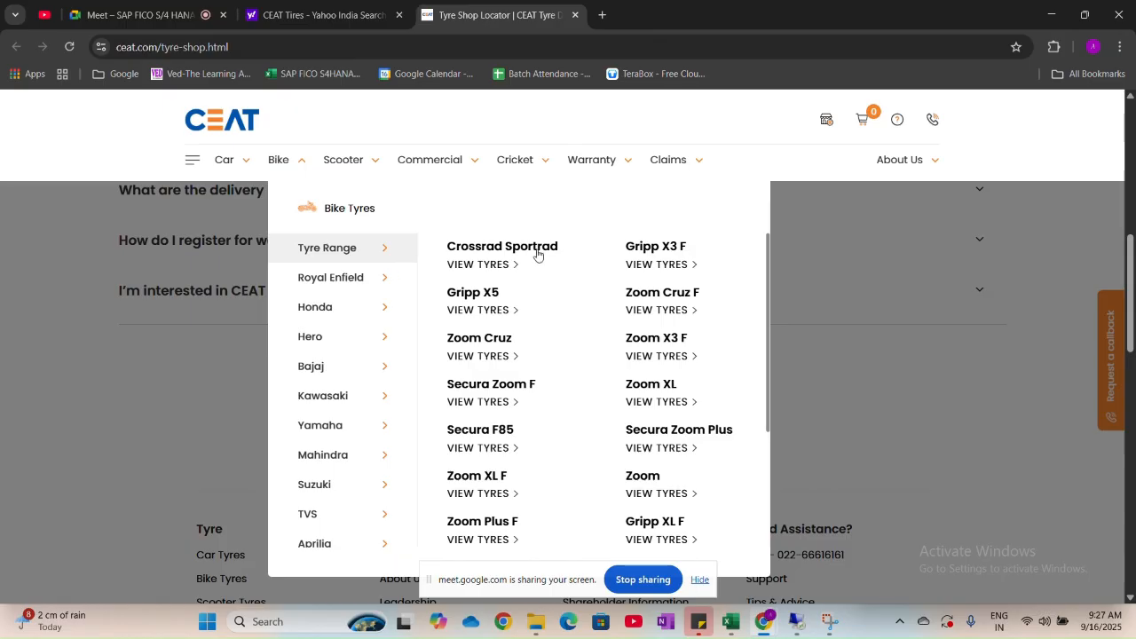
{"action": "left_click", "coordinate": [479, 267]}
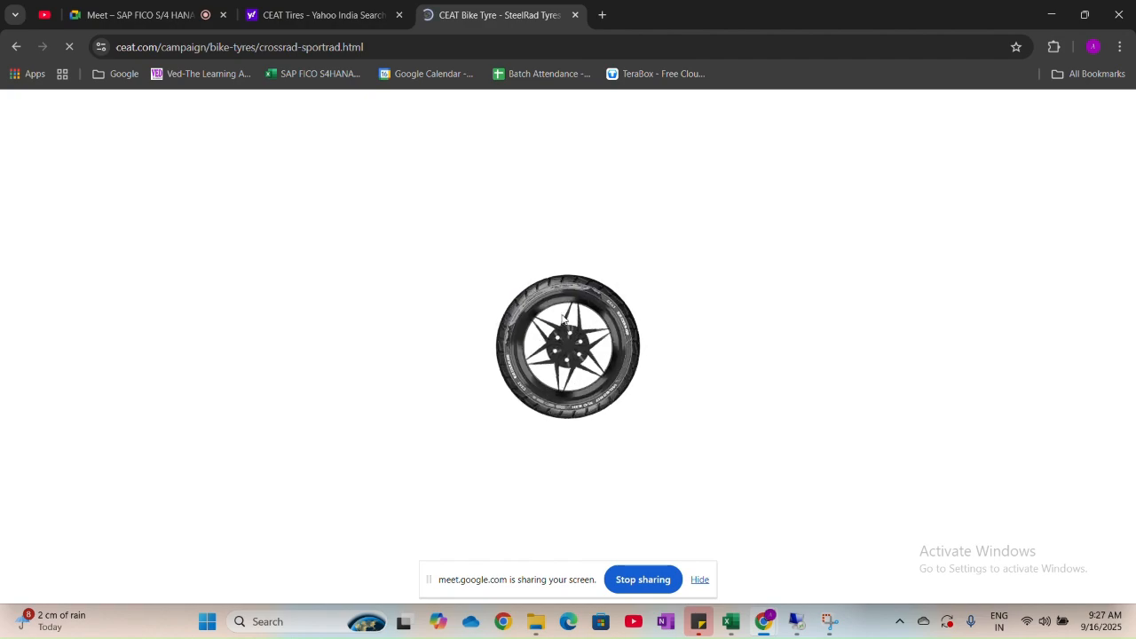
{"action": "scroll", "coordinate": [431, 340], "scroll_direction": "down", "scroll_amount": 12}
{"action": "scroll", "coordinate": [430, 340], "scroll_direction": "down", "scroll_amount": 8}
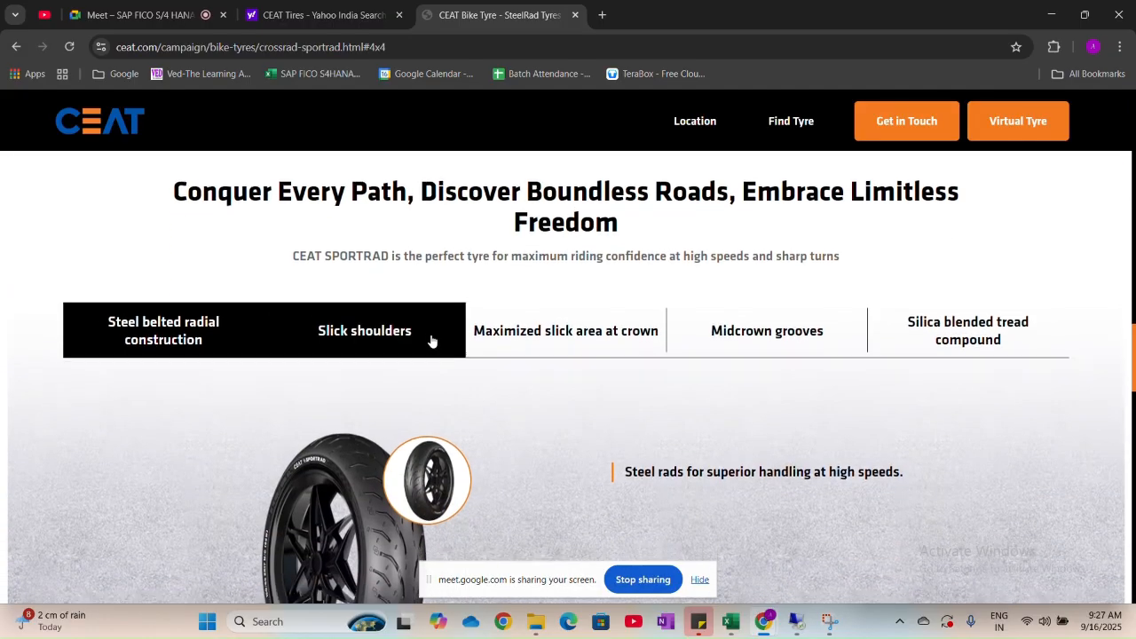
{"action": "scroll", "coordinate": [430, 340], "scroll_direction": "down", "scroll_amount": 5}
{"action": "scroll", "coordinate": [432, 336], "scroll_direction": "down", "scroll_amount": 10}
{"action": "scroll", "coordinate": [430, 337], "scroll_direction": "down", "scroll_amount": 2}
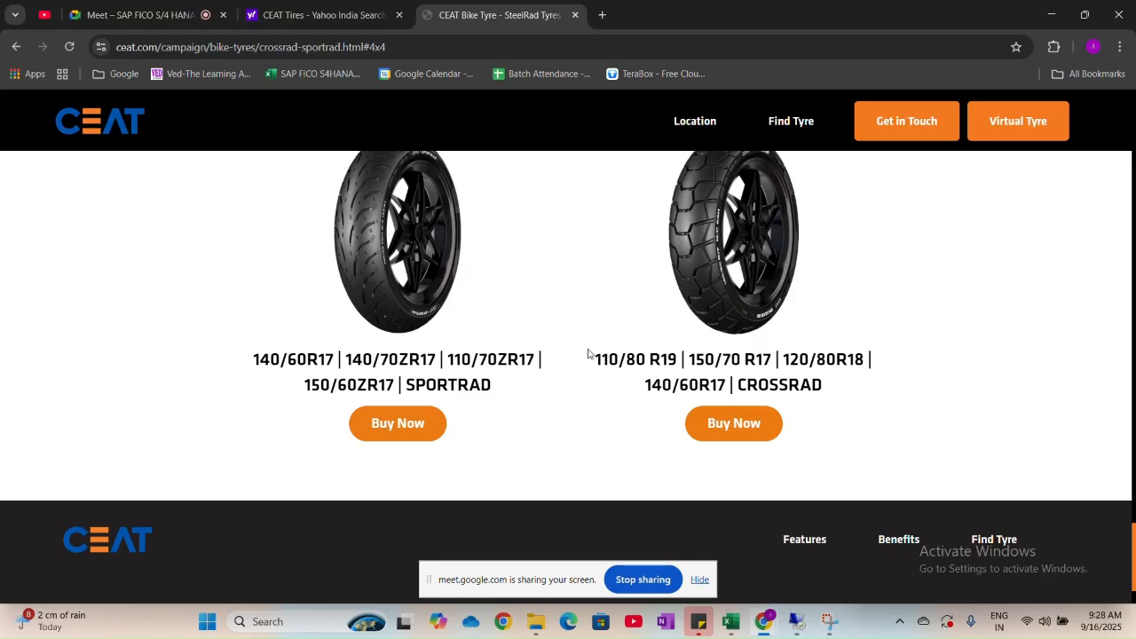
Switch back from the CEAT page to the SAP material record and set the material's description to Rear Tires.
{"action": "scroll", "coordinate": [506, 357], "scroll_direction": "up", "scroll_amount": 1}
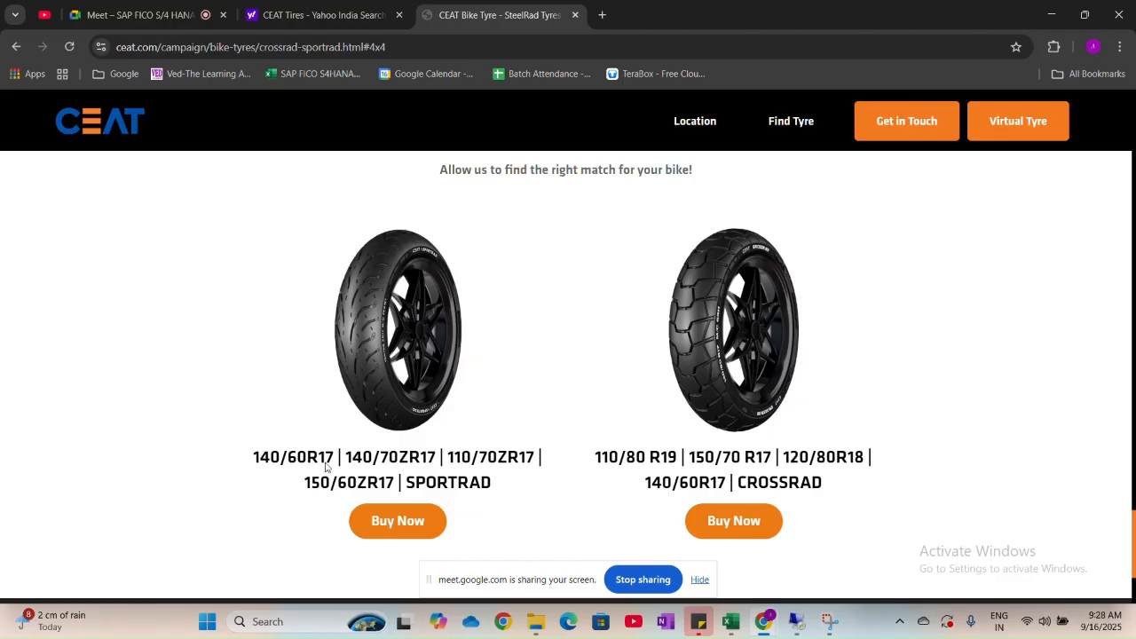
{"action": "key", "text": "alt+Tab"}
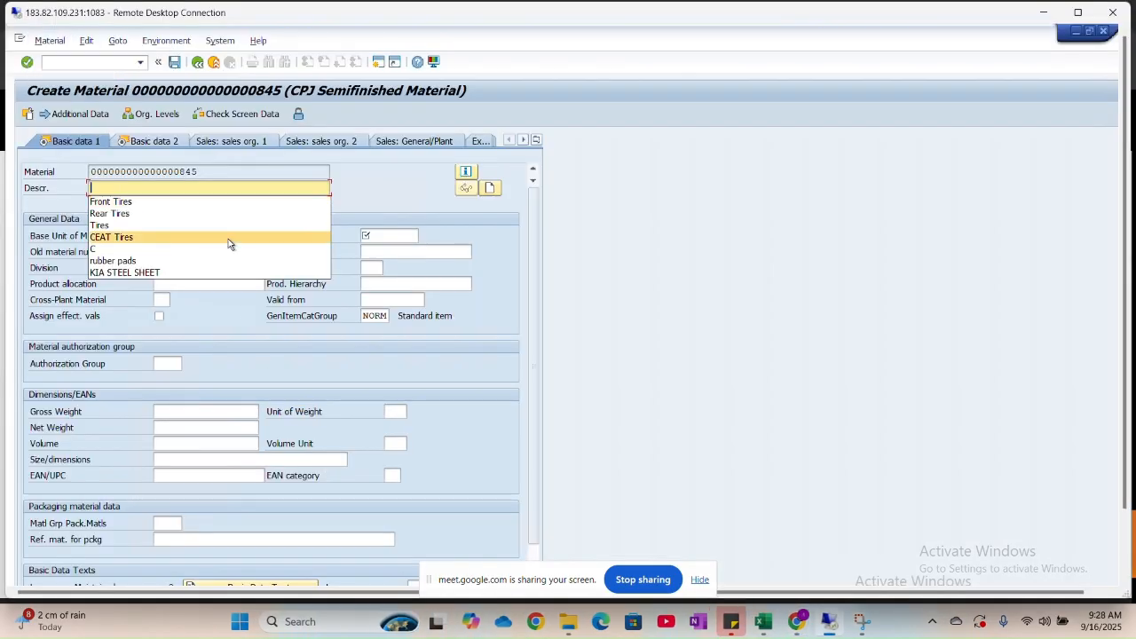
{"action": "left_click", "coordinate": [184, 213]}
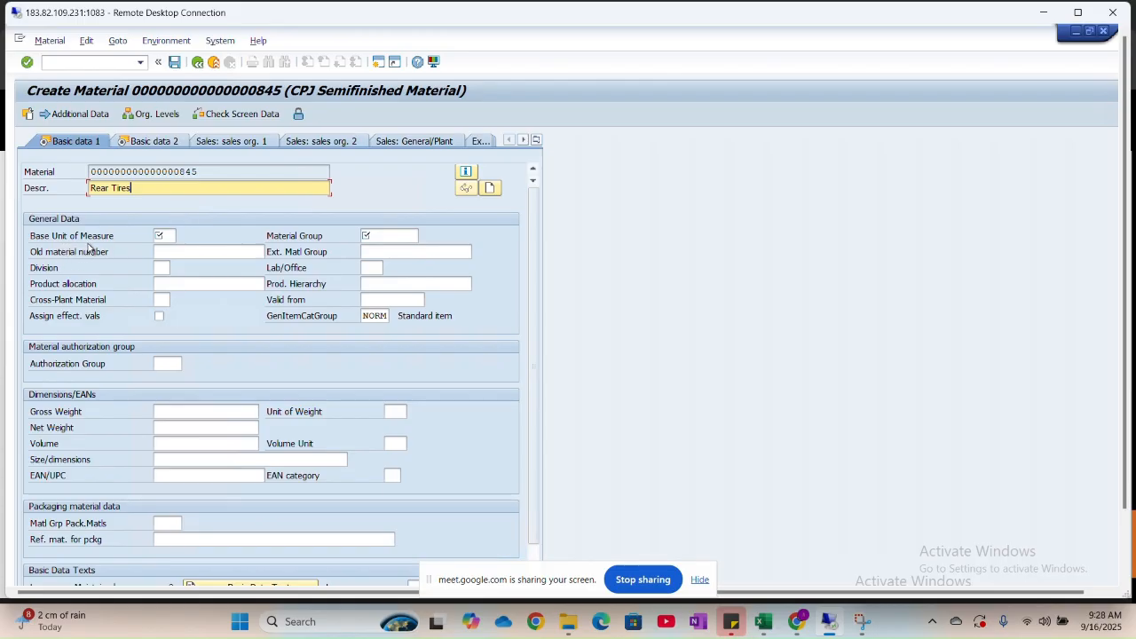
Bring up the available units for the base unit of measure and search them for cop.
{"action": "left_click", "coordinate": [166, 237]}
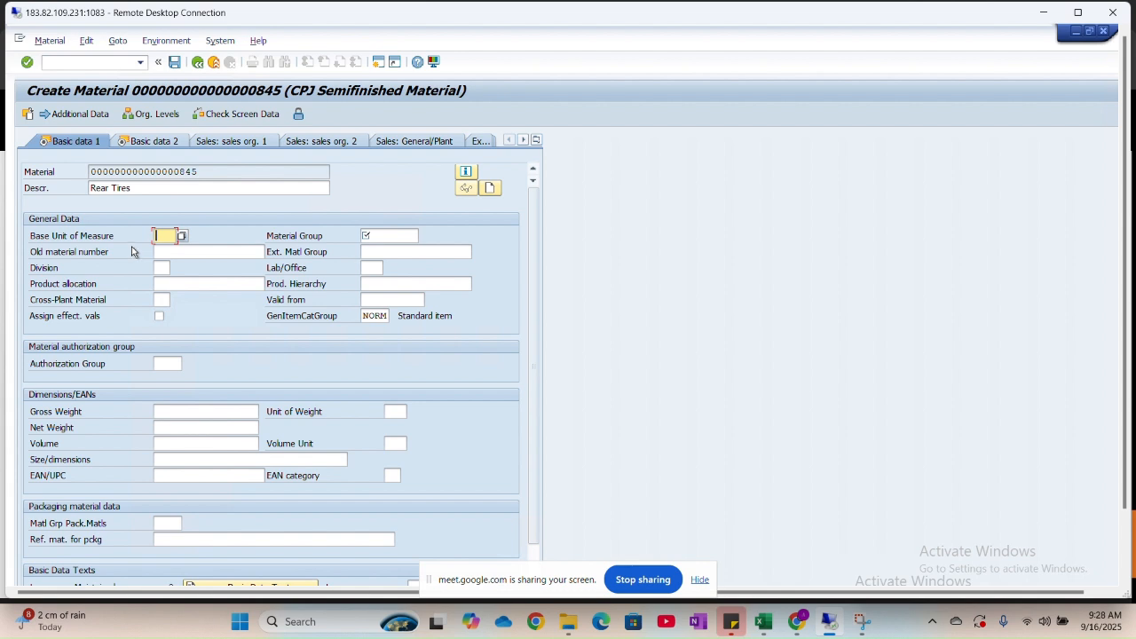
{"action": "left_click", "coordinate": [181, 236]}
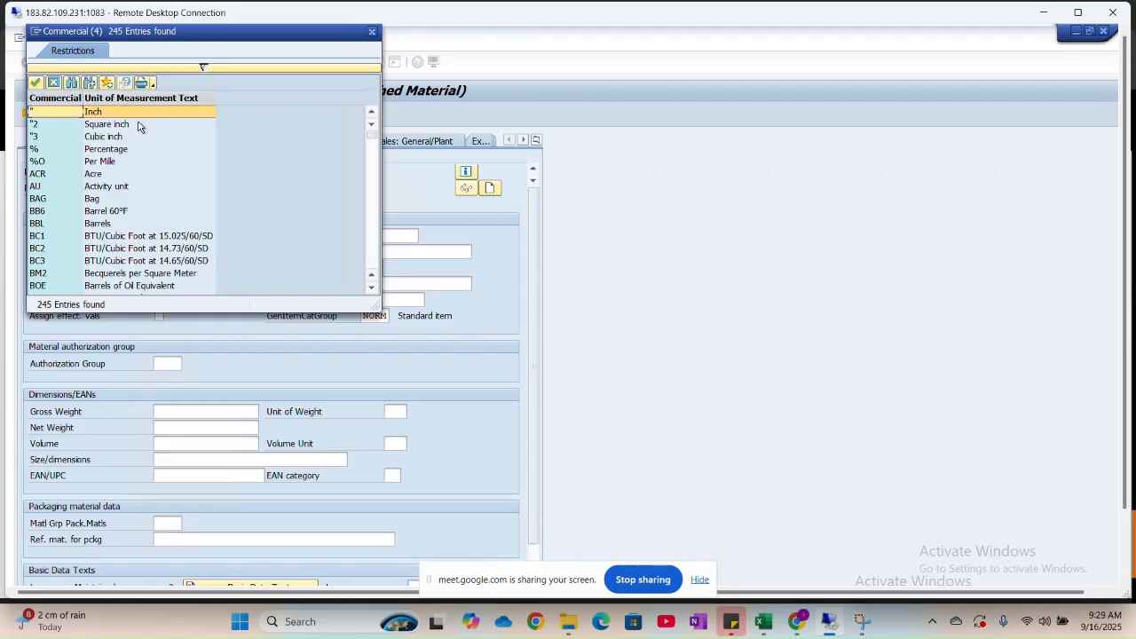
{"action": "left_click", "coordinate": [114, 163]}
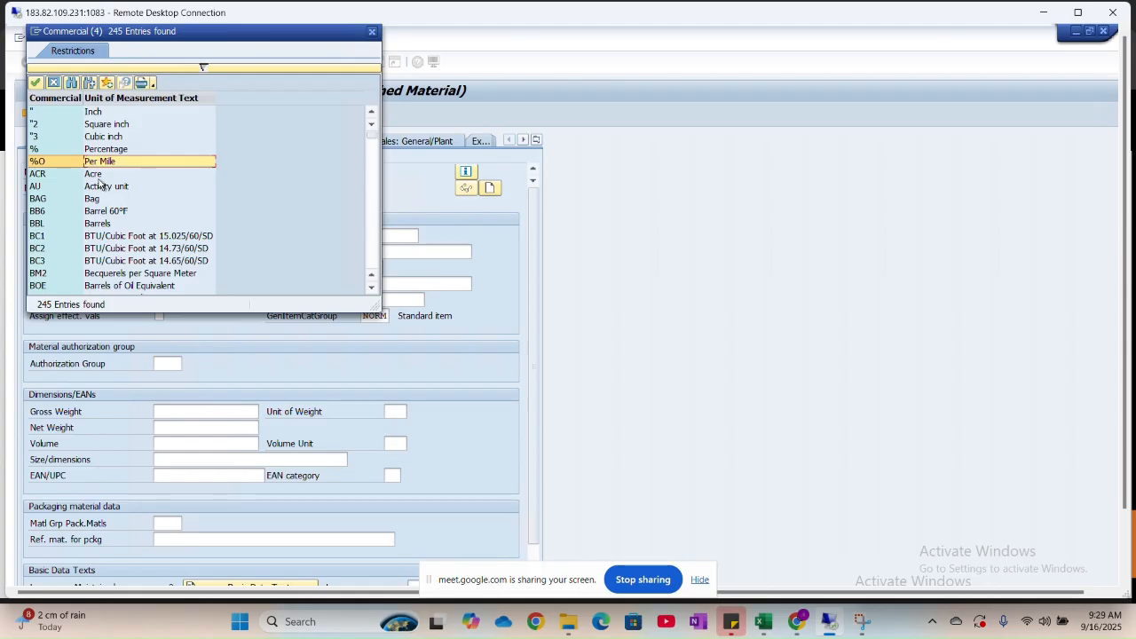
{"action": "left_click", "coordinate": [72, 93]}
{"action": "left_click", "coordinate": [72, 84]}
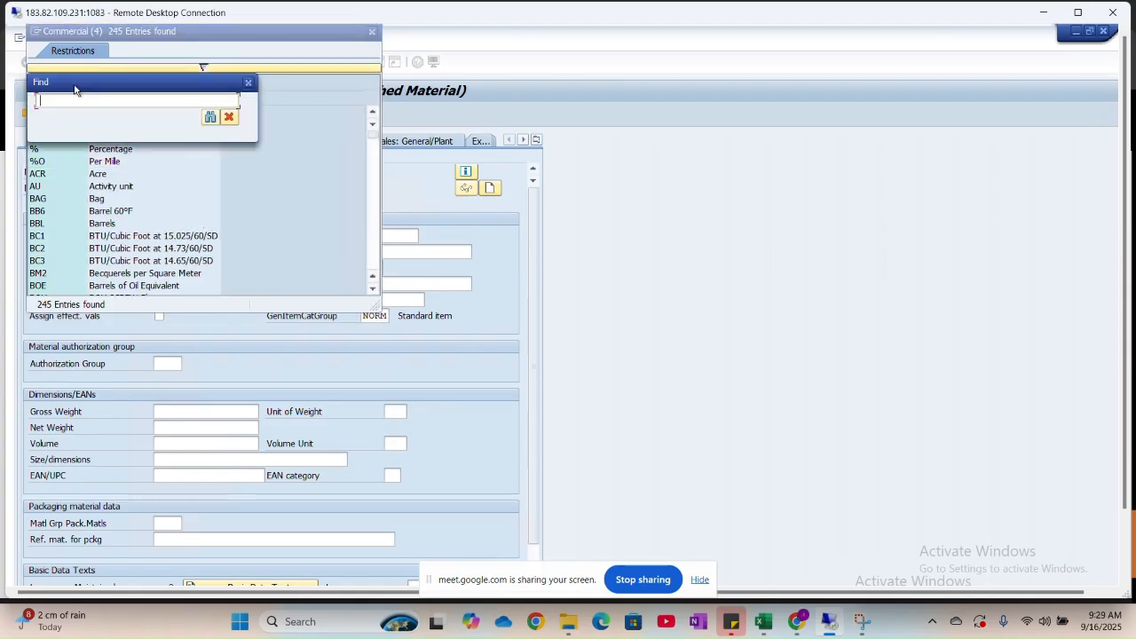
{"action": "type", "text": "cop"}
{"action": "key", "text": "Return"}
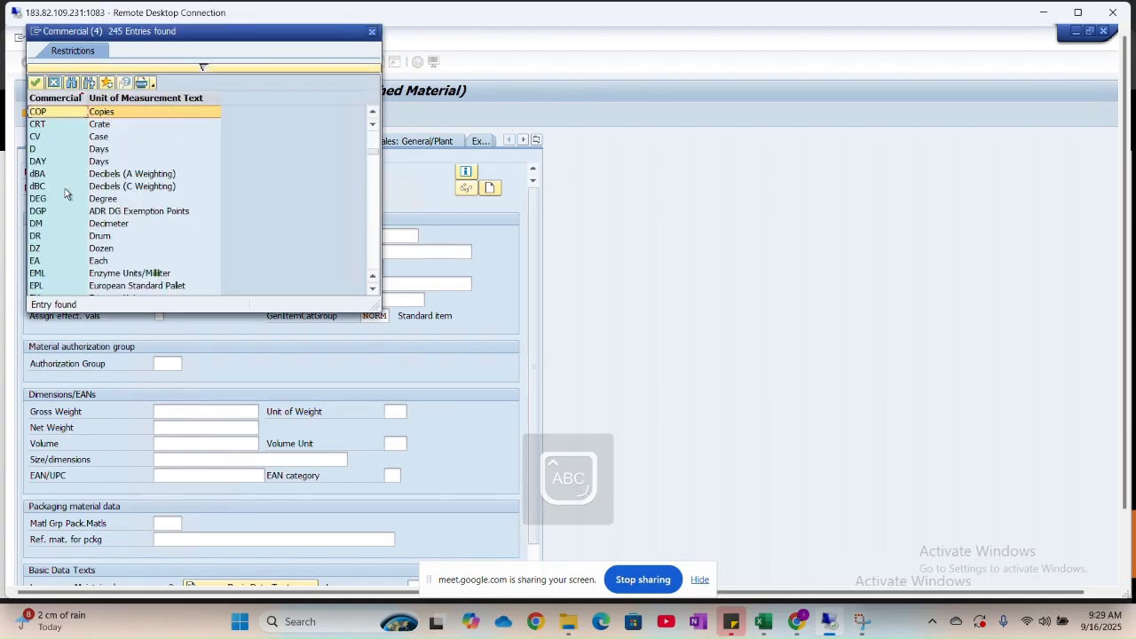
Set the base unit of measure to PC (Piece) from the available units.
{"action": "scroll", "coordinate": [65, 188], "scroll_direction": "down", "scroll_amount": 5}
{"action": "scroll", "coordinate": [64, 194], "scroll_direction": "down", "scroll_amount": 5}
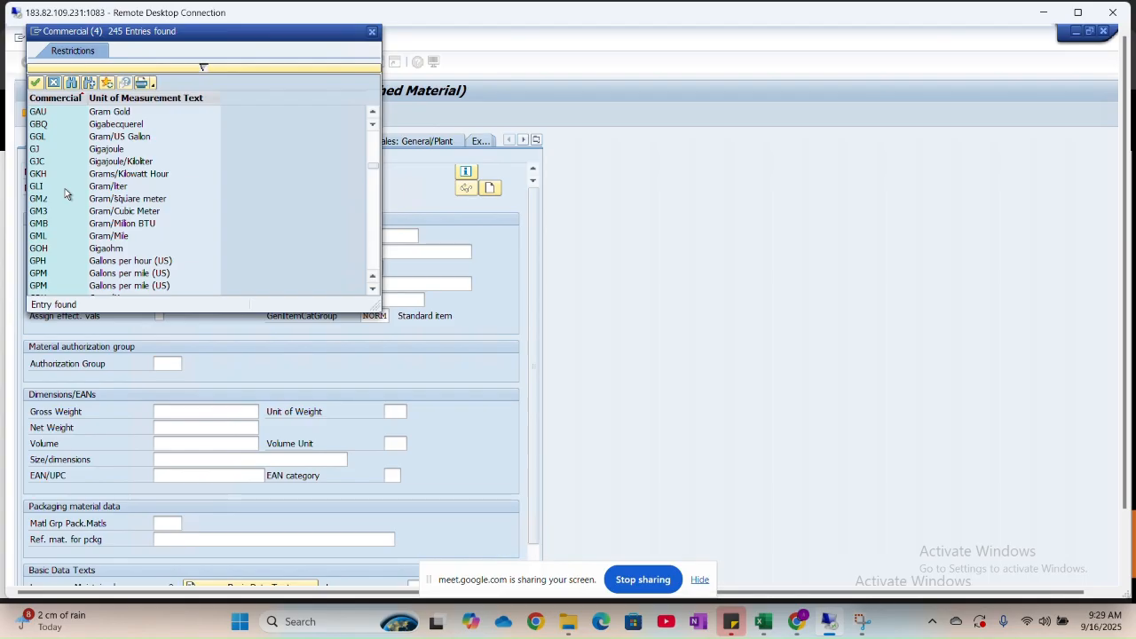
{"action": "scroll", "coordinate": [65, 191], "scroll_direction": "down", "scroll_amount": 10}
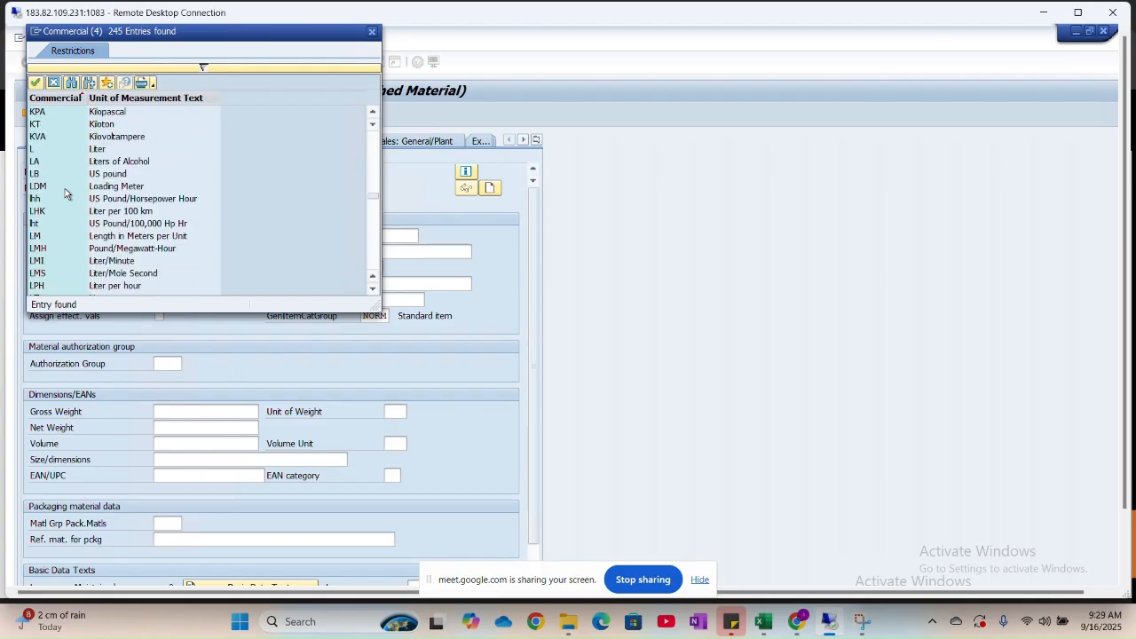
{"action": "scroll", "coordinate": [64, 188], "scroll_direction": "down", "scroll_amount": 10}
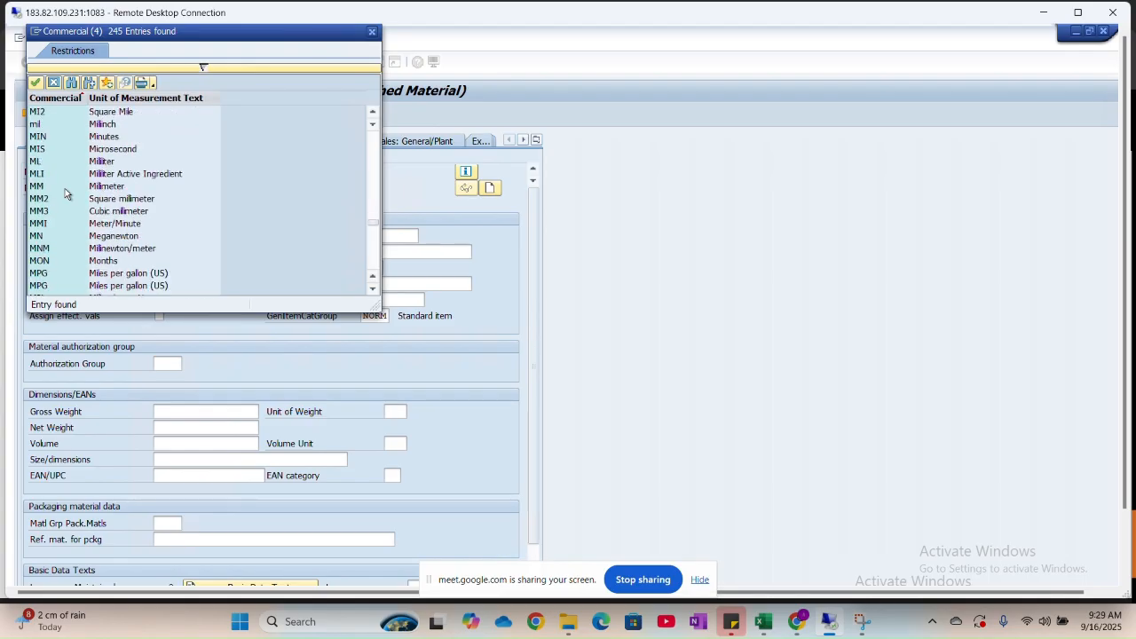
{"action": "scroll", "coordinate": [65, 188], "scroll_direction": "down", "scroll_amount": 5}
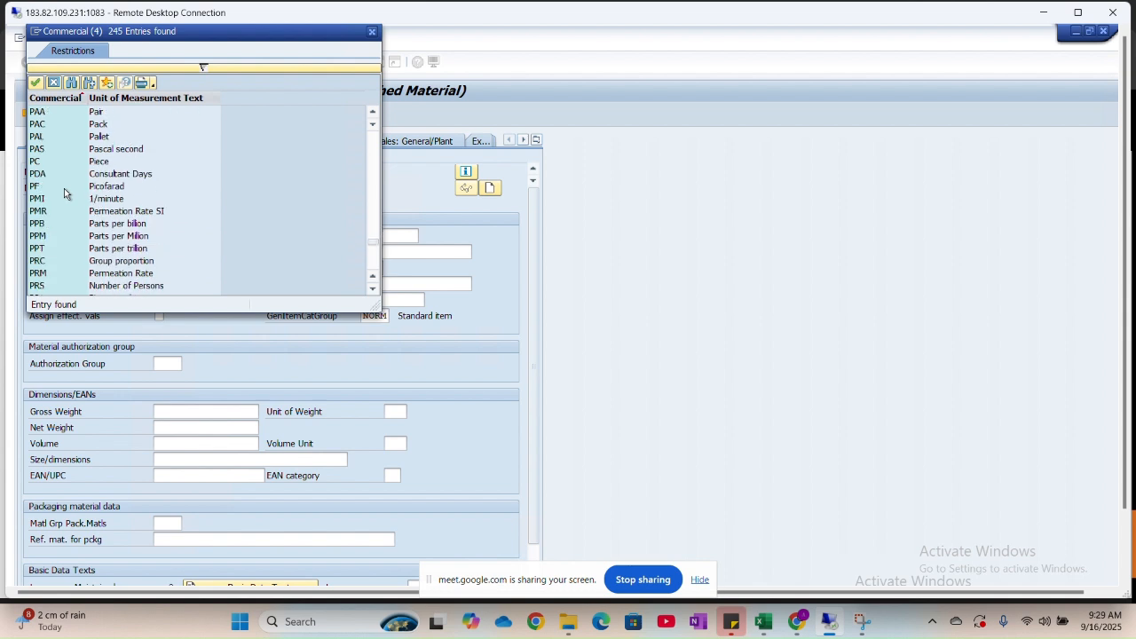
{"action": "left_click", "coordinate": [42, 164]}
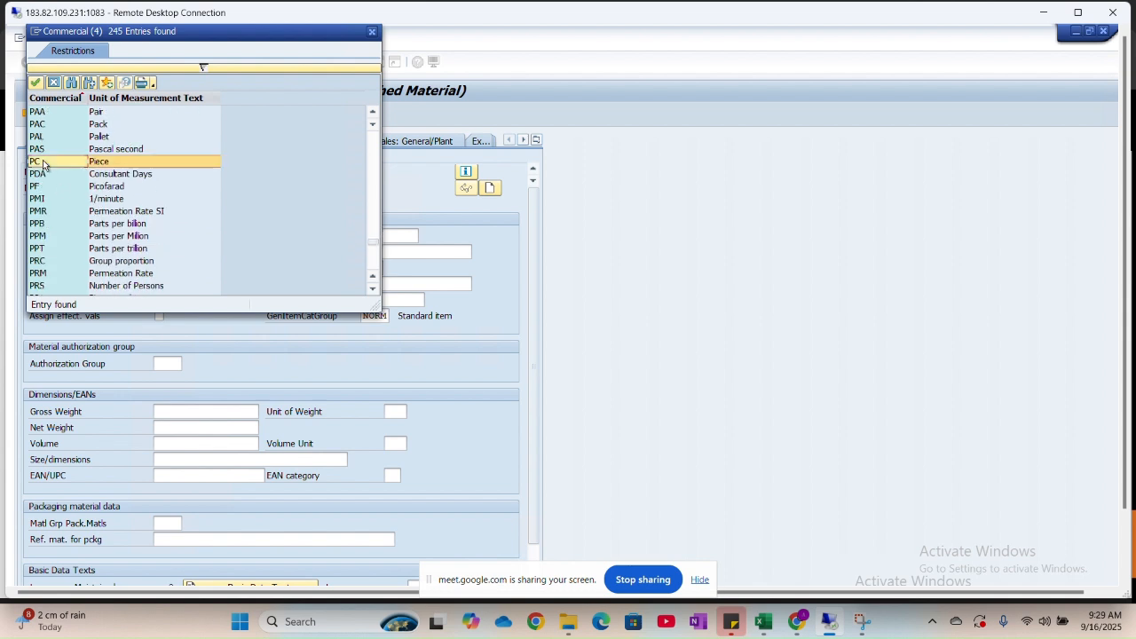
{"action": "left_click", "coordinate": [135, 162]}
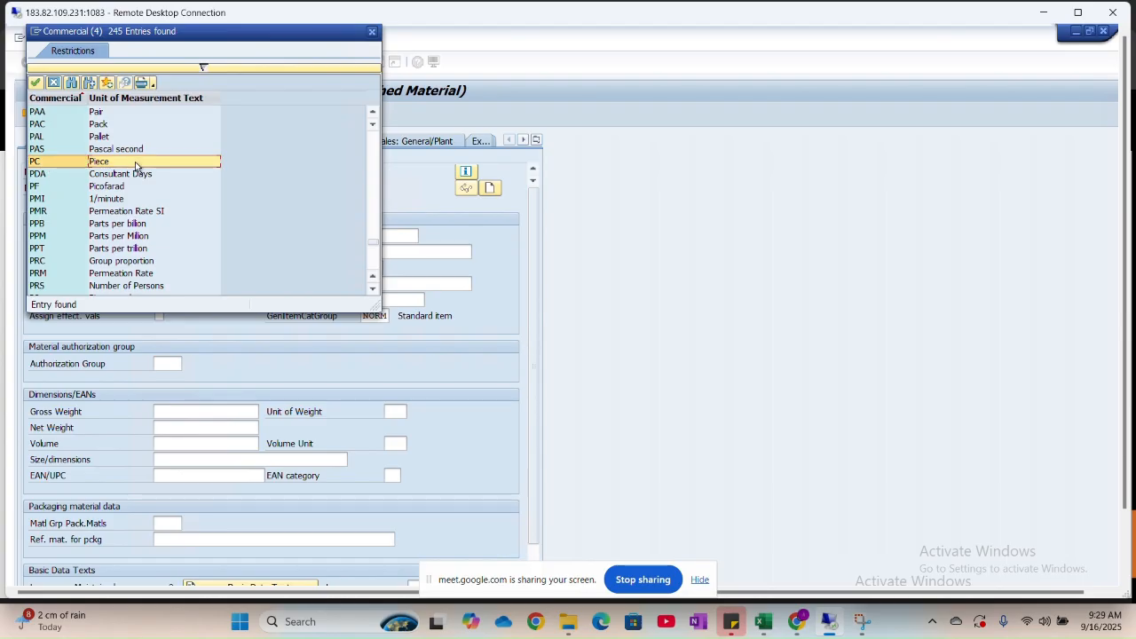
{"action": "double_click", "coordinate": [74, 165]}
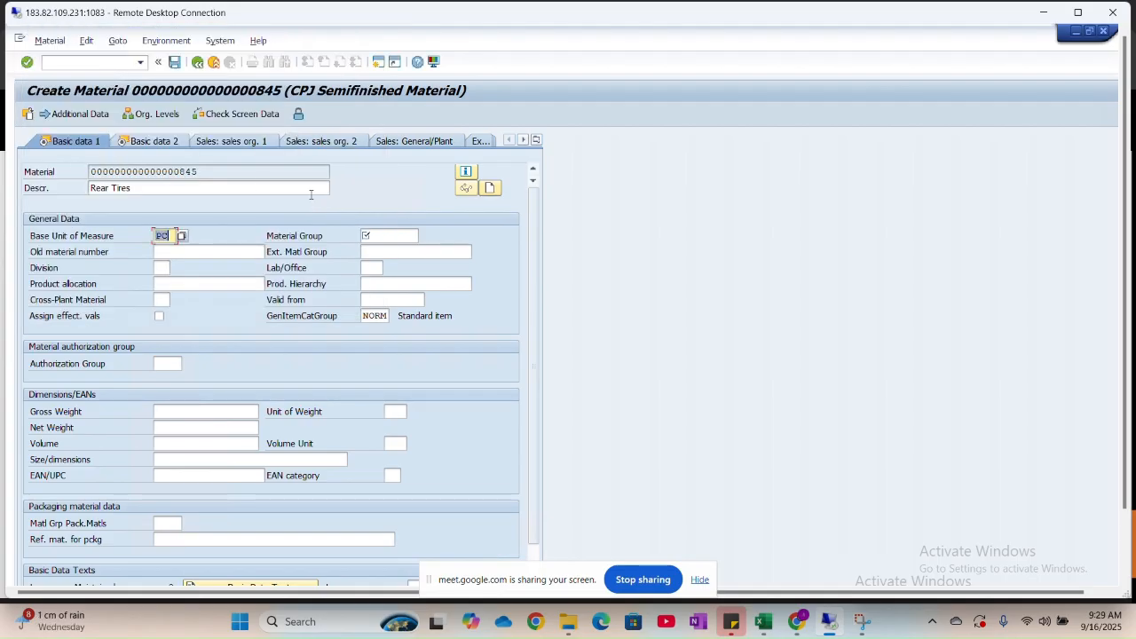
Assign the material to material group 2001 (bikes) from the available groups.
{"action": "left_click", "coordinate": [393, 238]}
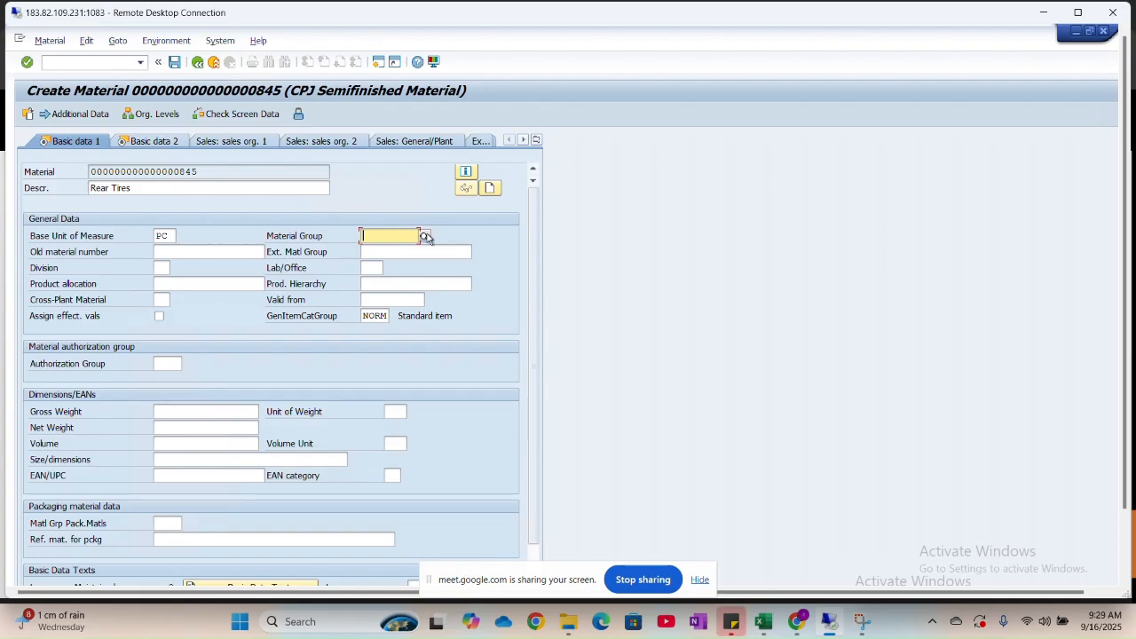
{"action": "left_click", "coordinate": [425, 237]}
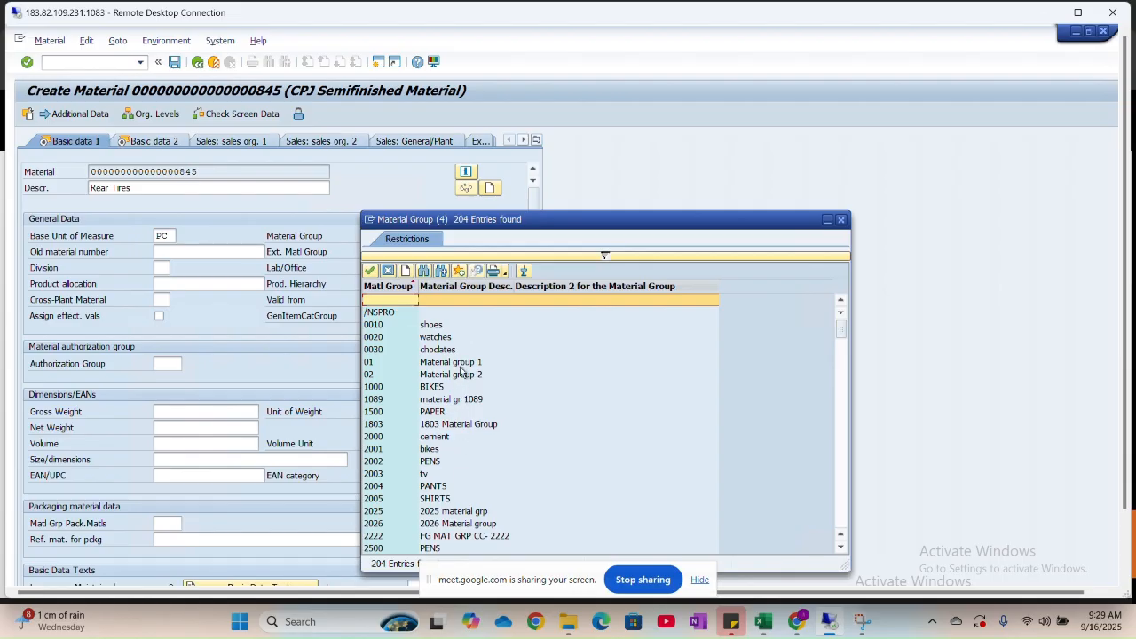
{"action": "left_click", "coordinate": [421, 451]}
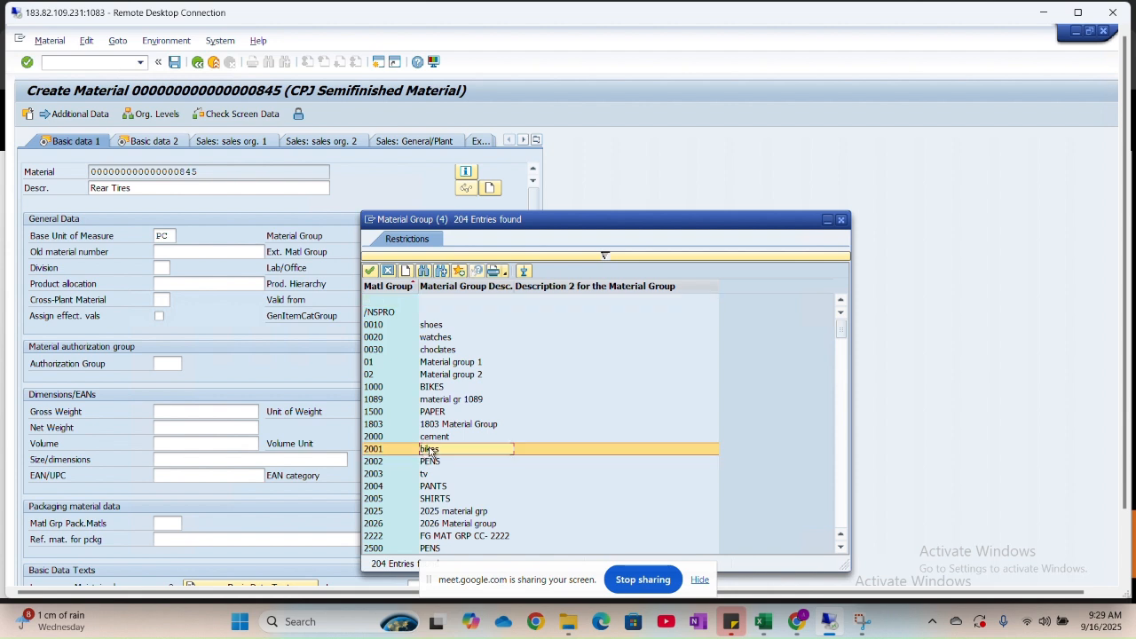
{"action": "double_click", "coordinate": [430, 450]}
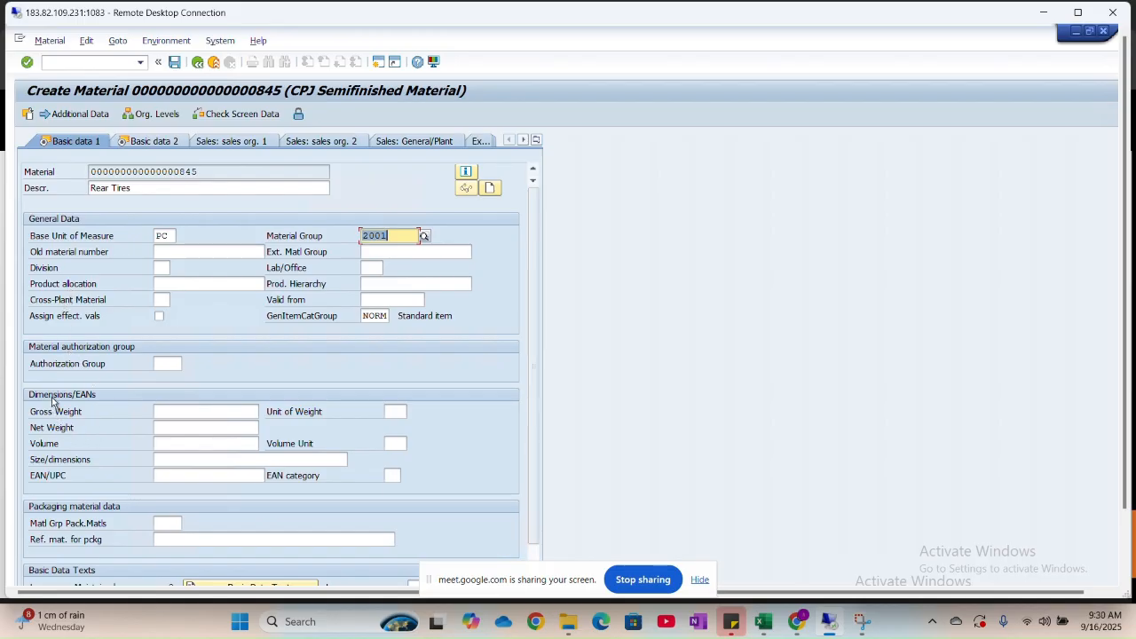
Set the material's gross weight to 6, its unit of weight to KG and its net weight to 5.
{"action": "scroll", "coordinate": [54, 405], "scroll_direction": "down", "scroll_amount": 1}
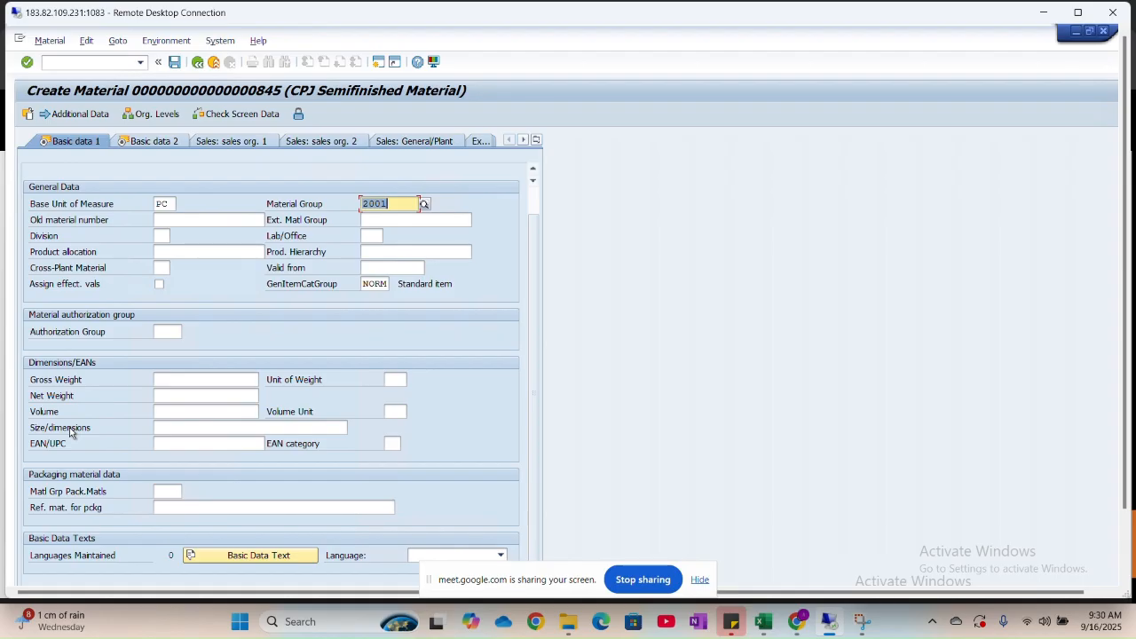
{"action": "left_click", "coordinate": [207, 378]}
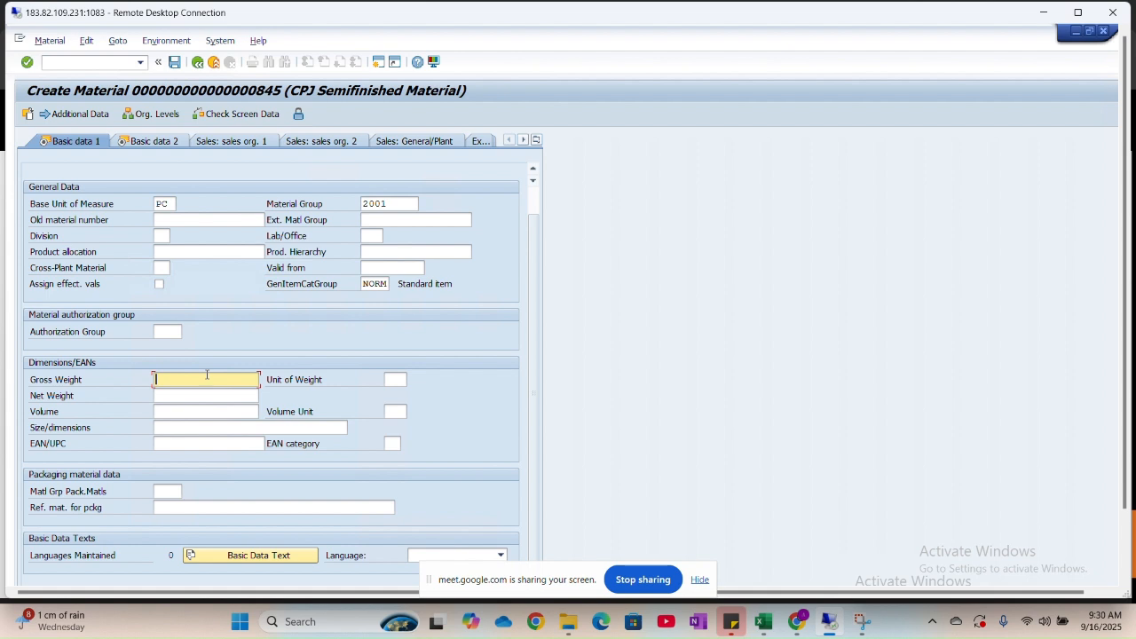
{"action": "type", "text": "5"}
{"action": "key", "text": "BackSpace"}
{"action": "type", "text": "6"}
{"action": "left_click", "coordinate": [396, 379]}
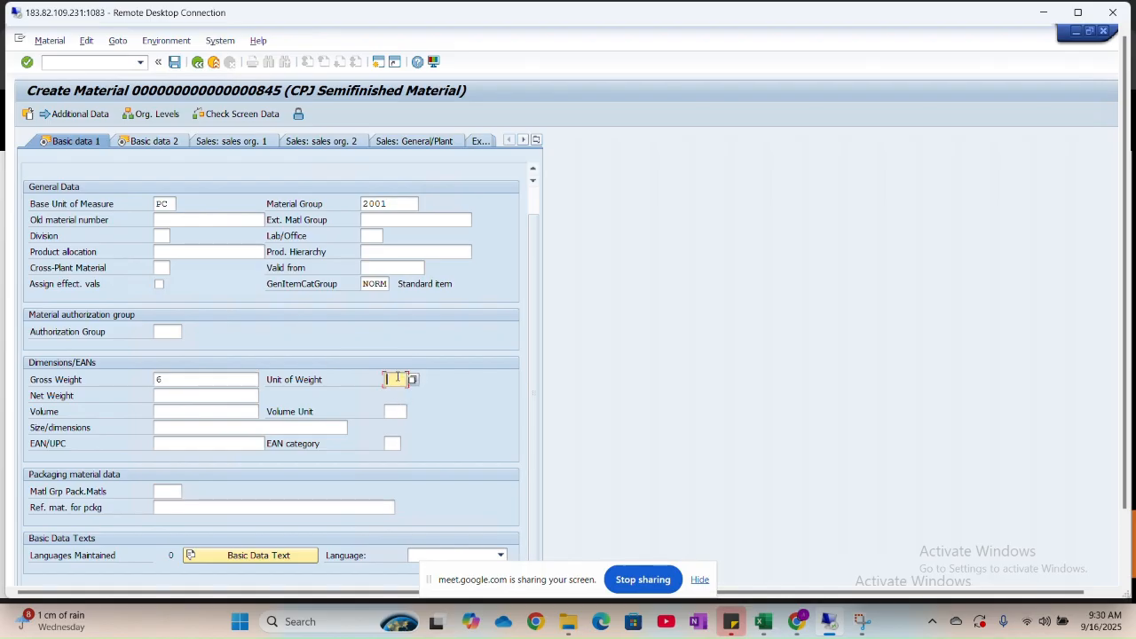
{"action": "type", "text": "KG"}
{"action": "left_click", "coordinate": [233, 395]}
{"action": "type", "text": "5"}
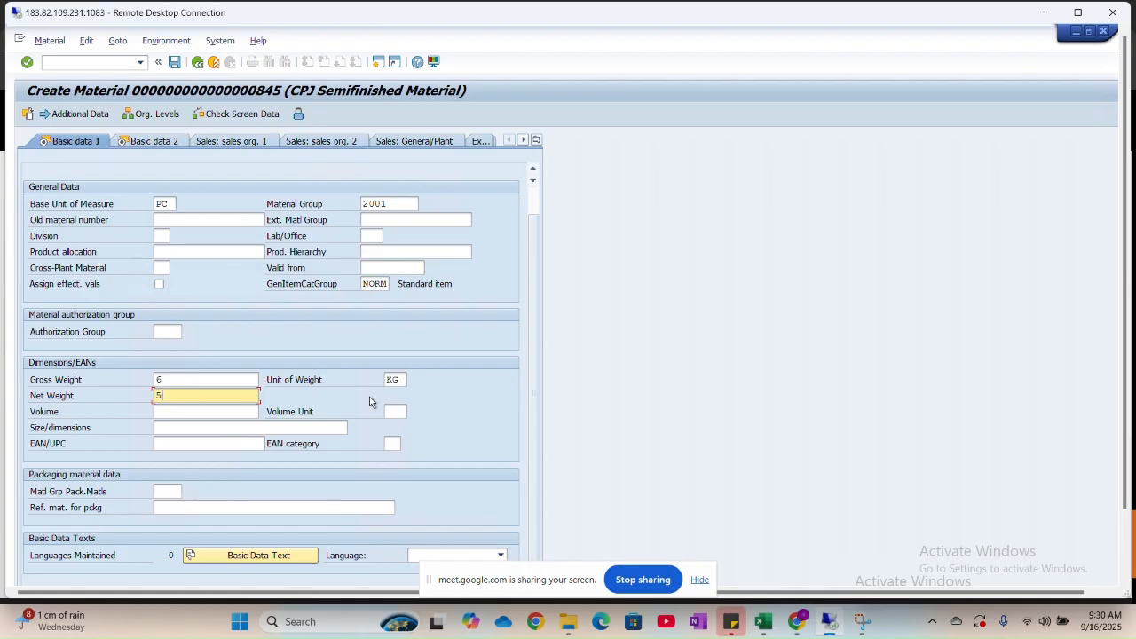
Check the tyre sizes on the CEAT page in Chrome, return to SAP and enter 140/60 as the material's size/dimensions.
{"action": "left_click", "coordinate": [155, 429]}
{"action": "key", "text": "alt+Tab"}
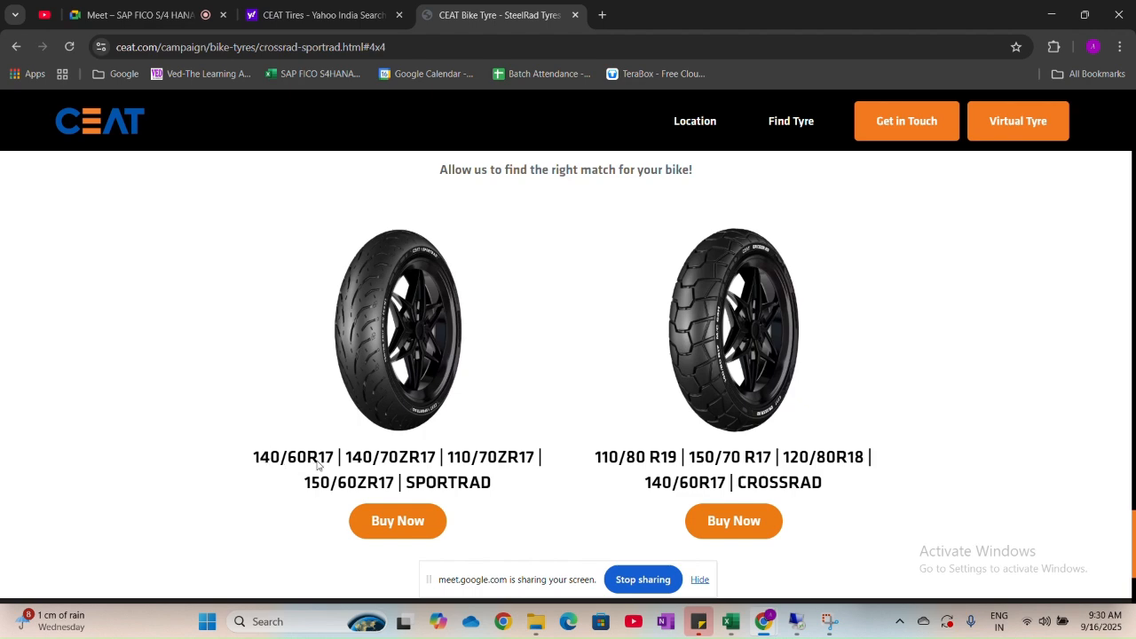
{"action": "key", "text": "alt+Tab"}
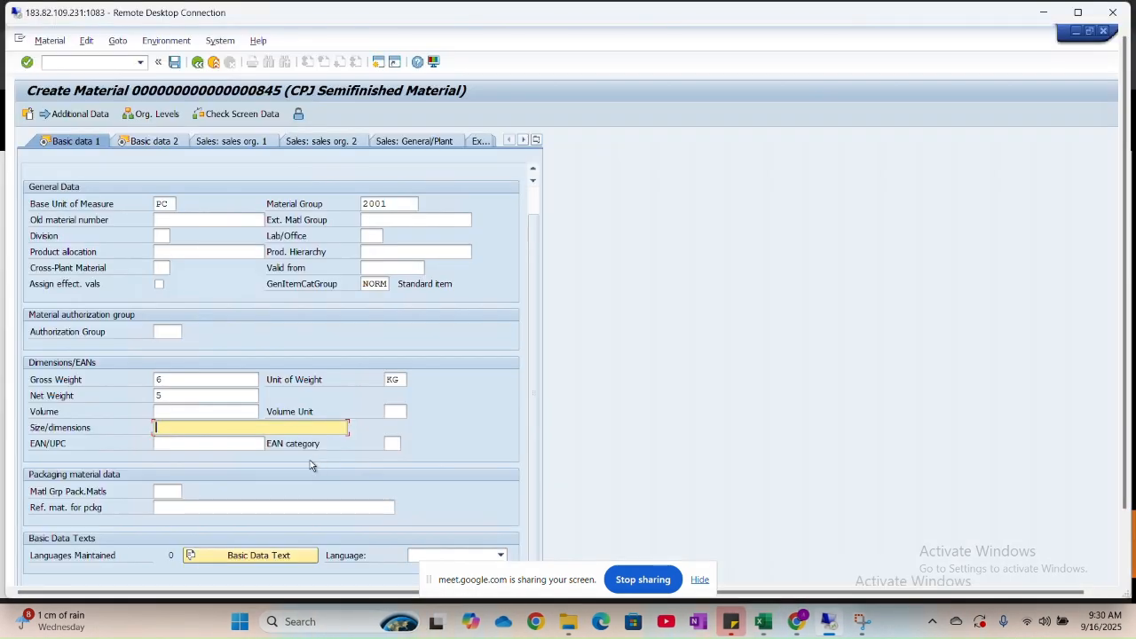
{"action": "type", "text": "140/60"}
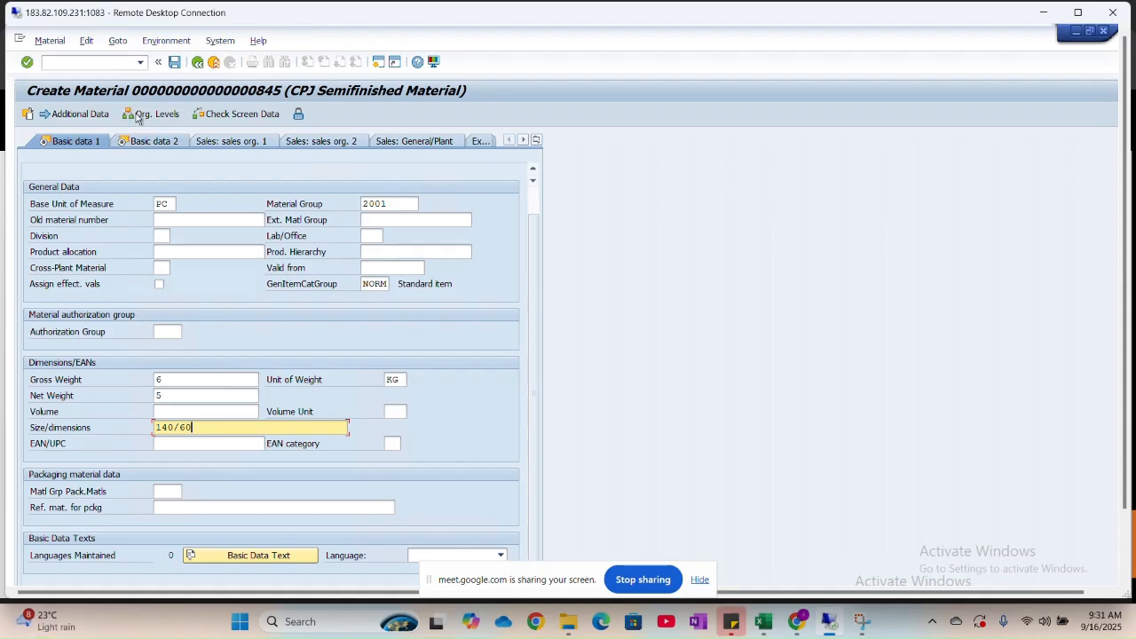
Look through the material's Basic data 2 view and proceed to the Purchasing view for plant HNM1.
{"action": "left_click", "coordinate": [152, 145]}
{"action": "left_click", "coordinate": [152, 143]}
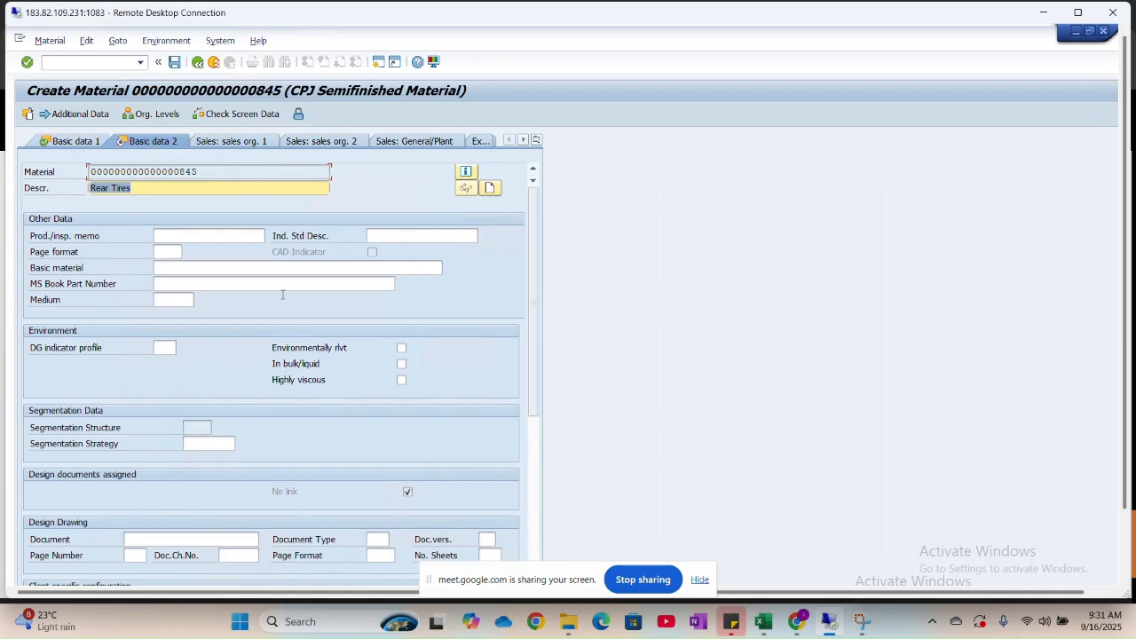
{"action": "scroll", "coordinate": [282, 300], "scroll_direction": "down", "scroll_amount": 3}
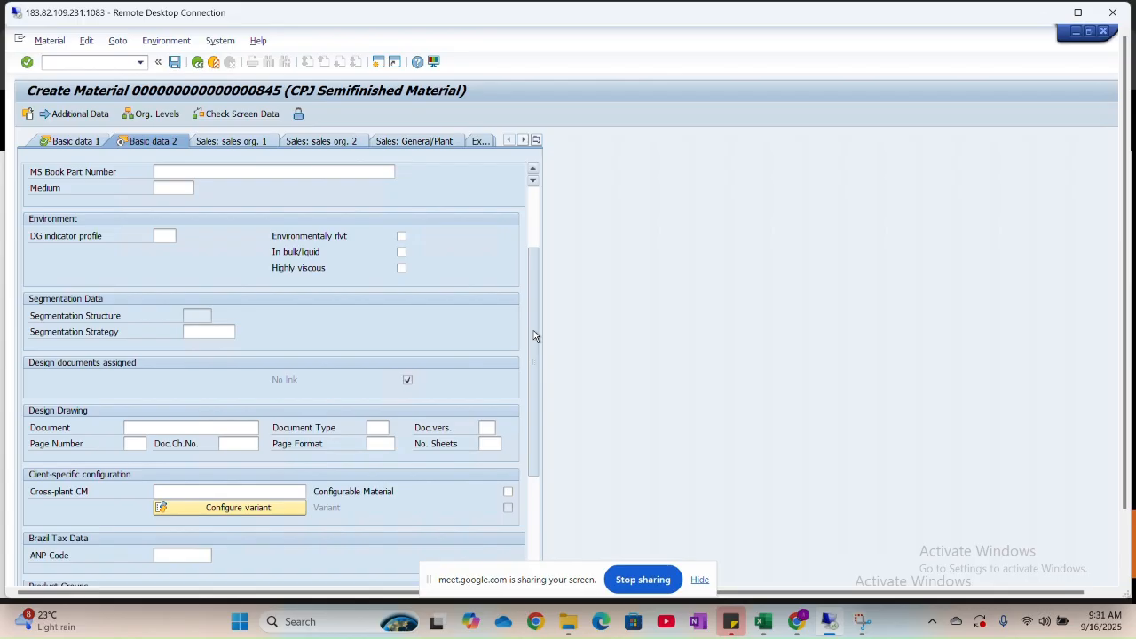
{"action": "left_click_drag", "start_coordinate": [533, 331], "coordinate": [536, 246]}
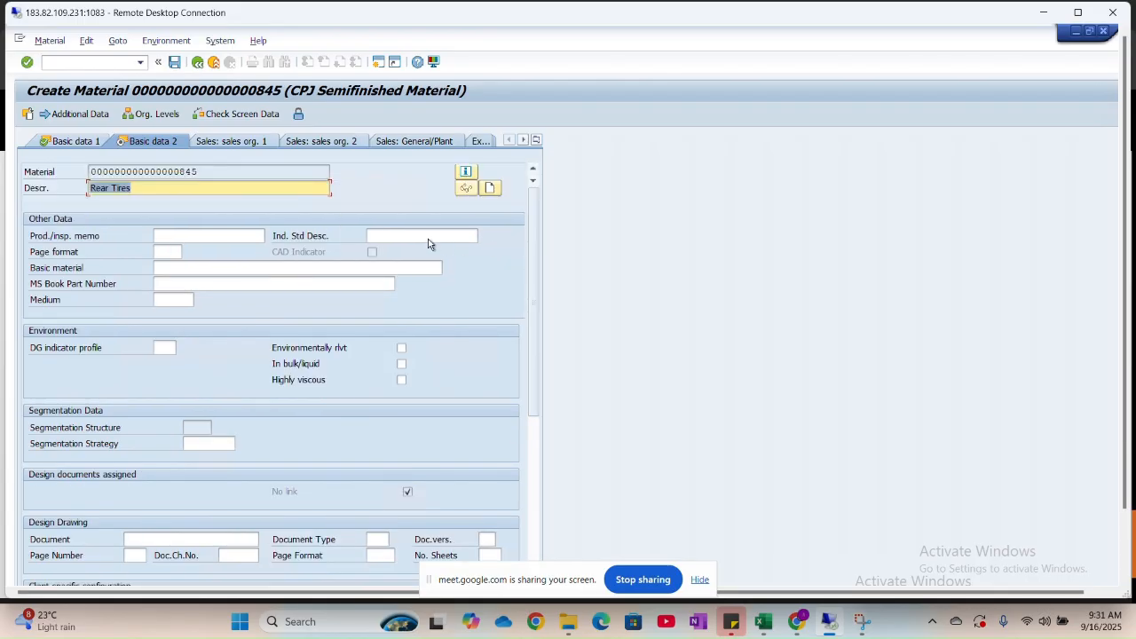
{"action": "key", "text": "Return"}
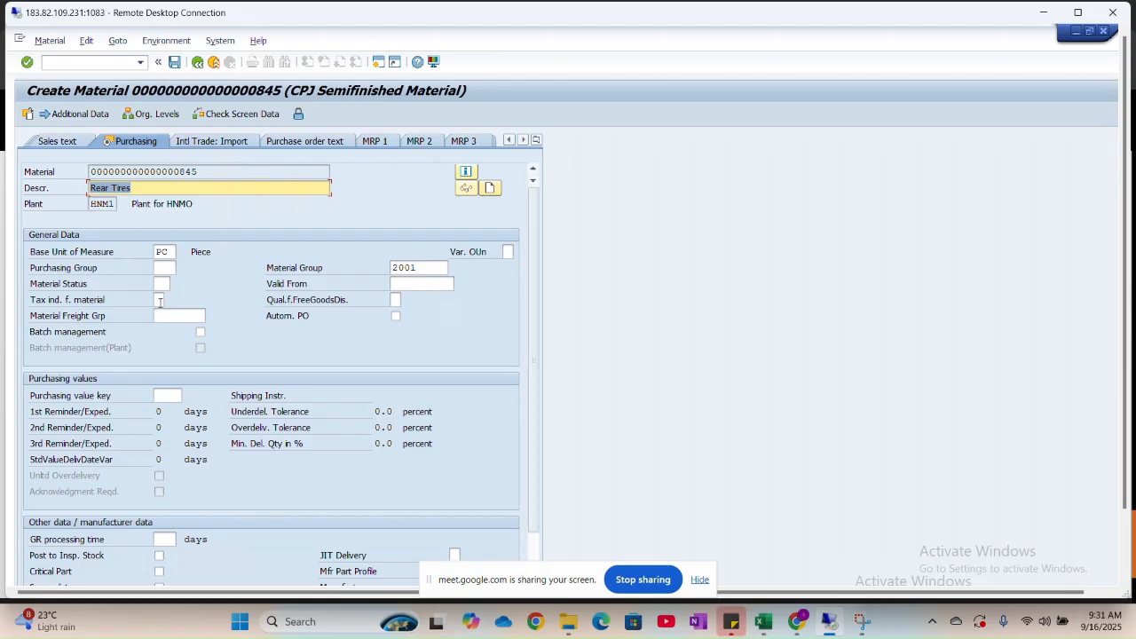
Set the purchasing group to HN1 in the material's purchasing data and review the purchasing values below it.
{"action": "left_click", "coordinate": [165, 268]}
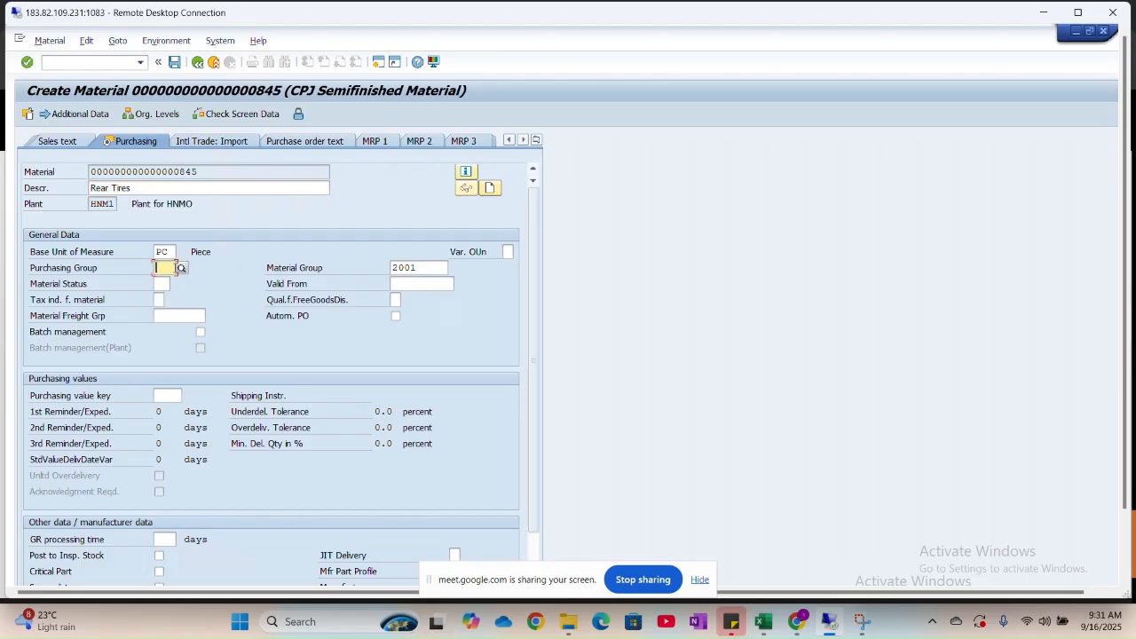
{"action": "key", "text": "Caps_Lock"}
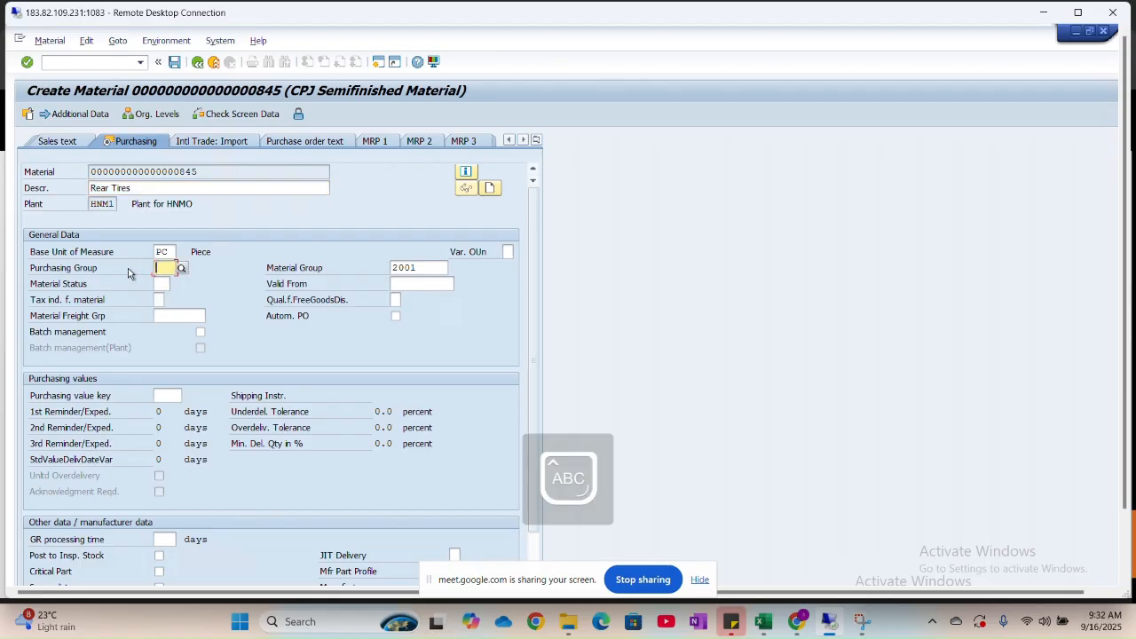
{"action": "type", "text": "J"}
{"action": "key", "text": "BackSpace"}
{"action": "type", "text": "HN1"}
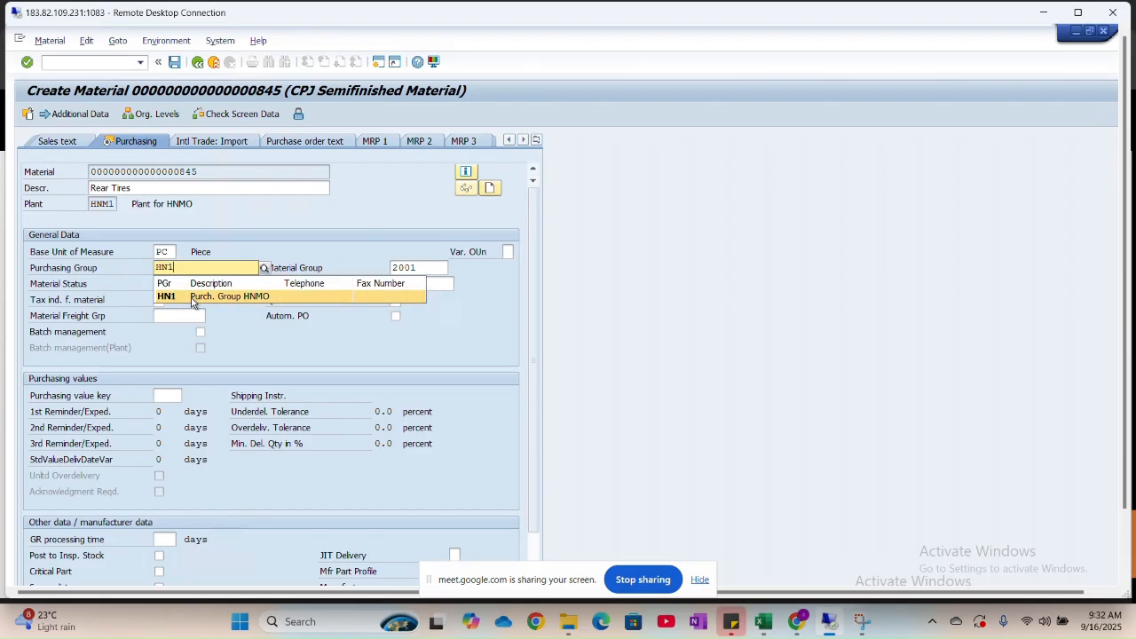
{"action": "left_click", "coordinate": [192, 302]}
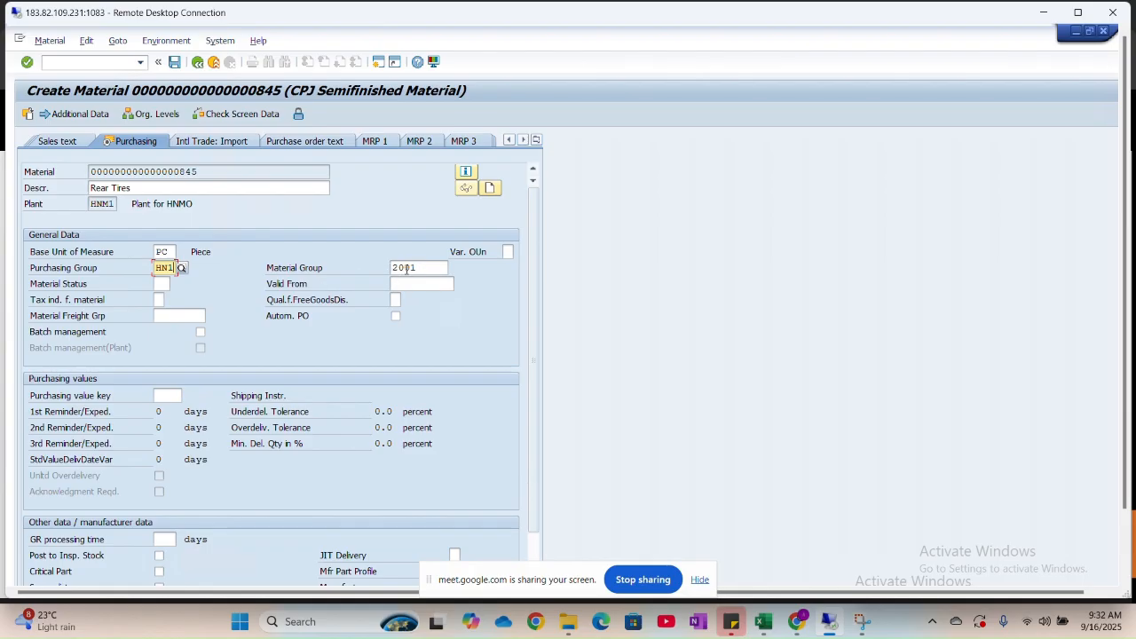
{"action": "left_click", "coordinate": [47, 383]}
{"action": "scroll", "coordinate": [47, 383], "scroll_direction": "down", "scroll_amount": 1}
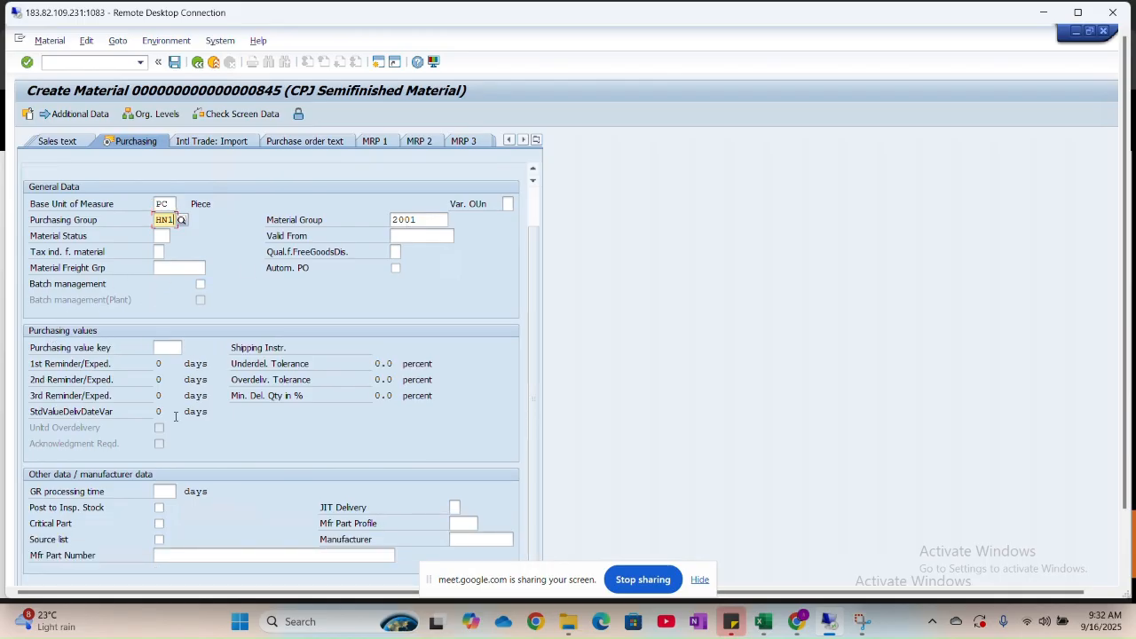
Proceed from the Purchasing view to Accounting 1 and set the valuation class to 7900, Semi Finished Products.
{"action": "scroll", "coordinate": [315, 328], "scroll_direction": "up", "scroll_amount": 1}
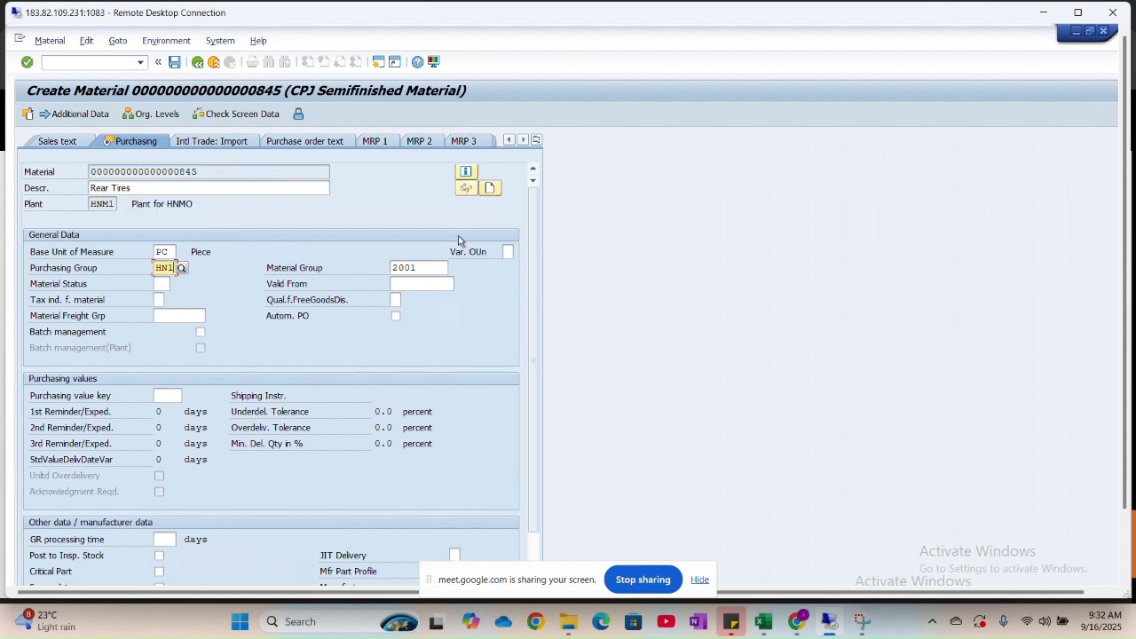
{"action": "key", "text": "Return"}
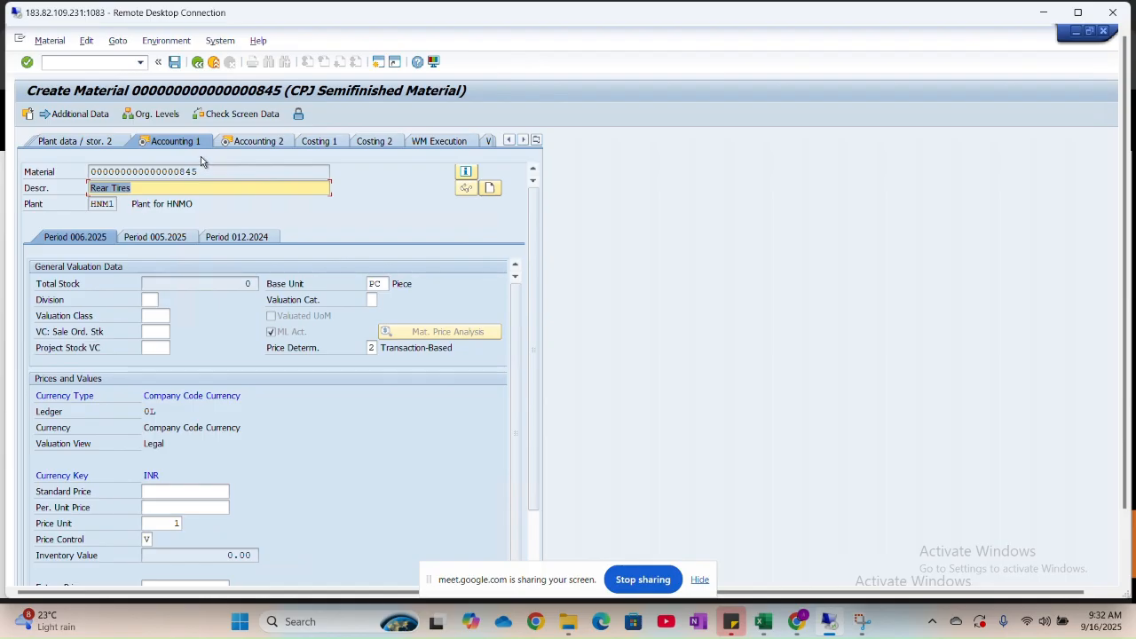
{"action": "left_click", "coordinate": [153, 316]}
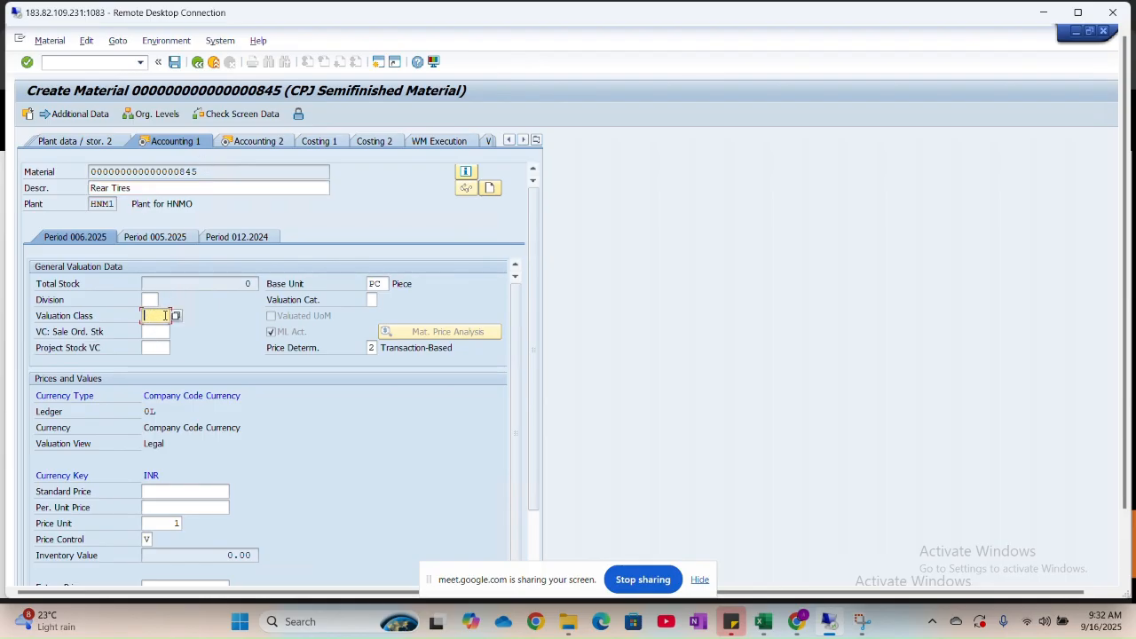
{"action": "left_click", "coordinate": [179, 317]}
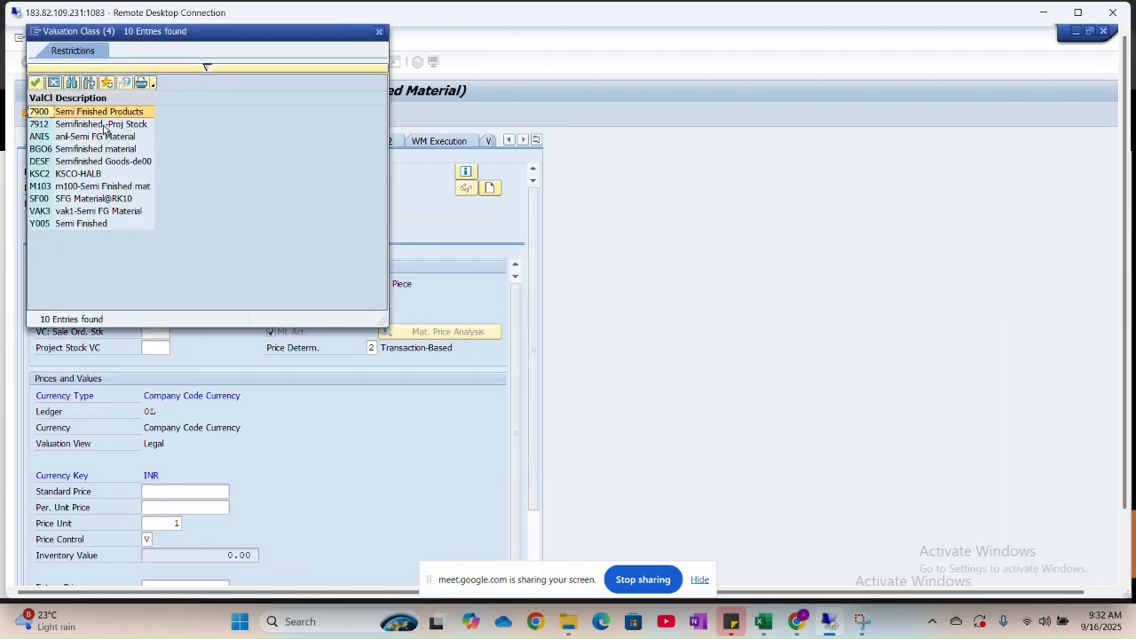
{"action": "double_click", "coordinate": [47, 115]}
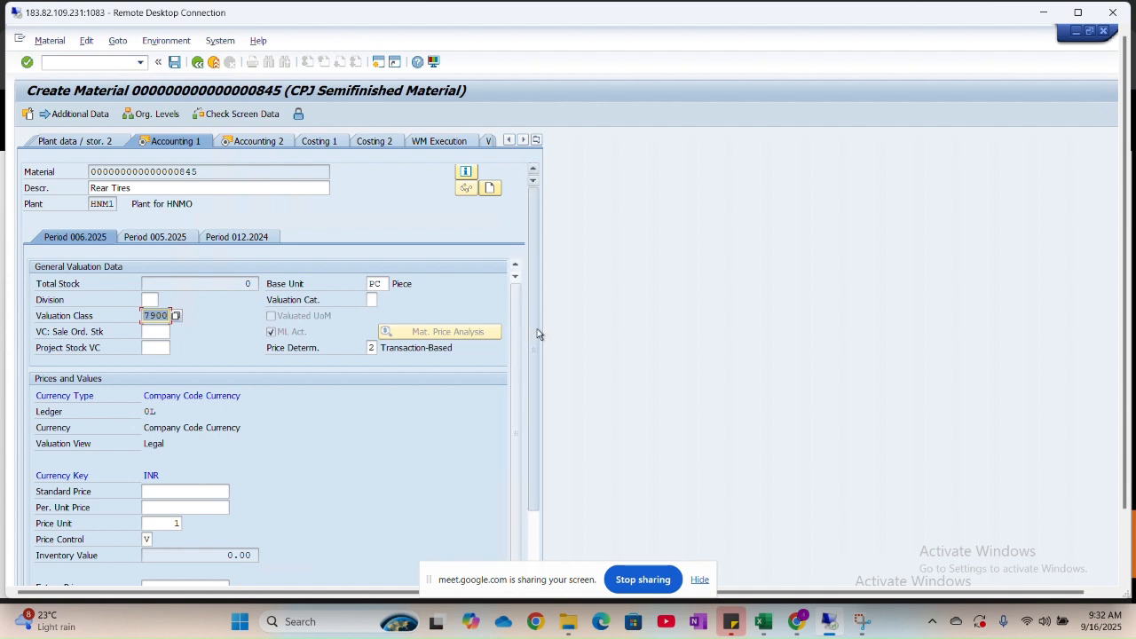
Set the material's standard price to 1000 INR and its price control to S, Standard price.
{"action": "scroll", "coordinate": [537, 328], "scroll_direction": "down", "scroll_amount": 3}
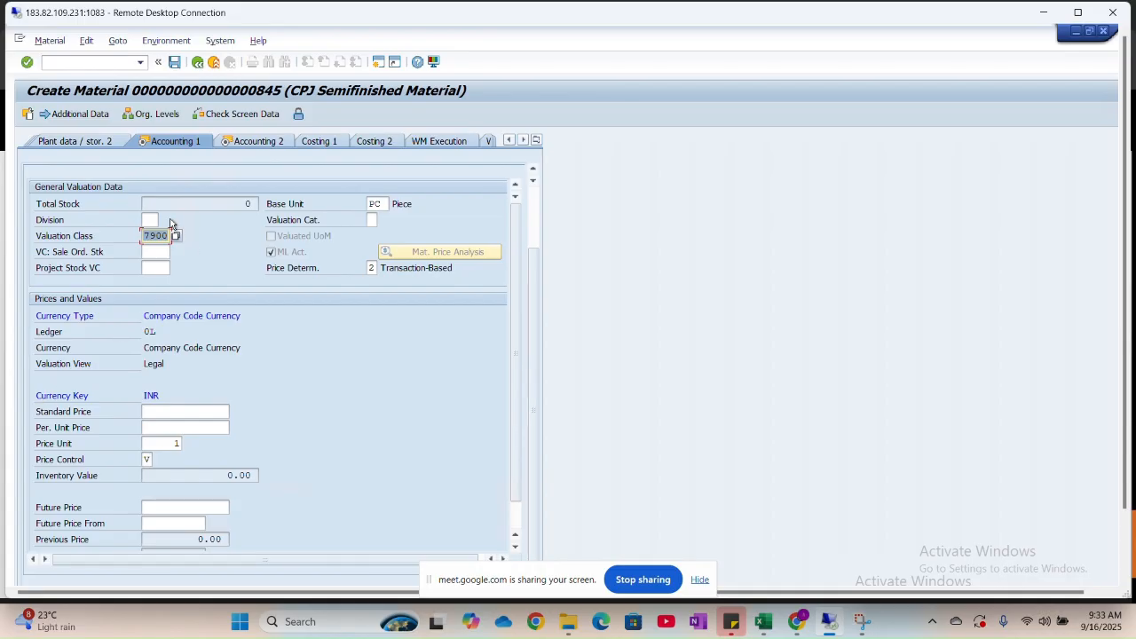
{"action": "left_click", "coordinate": [201, 411]}
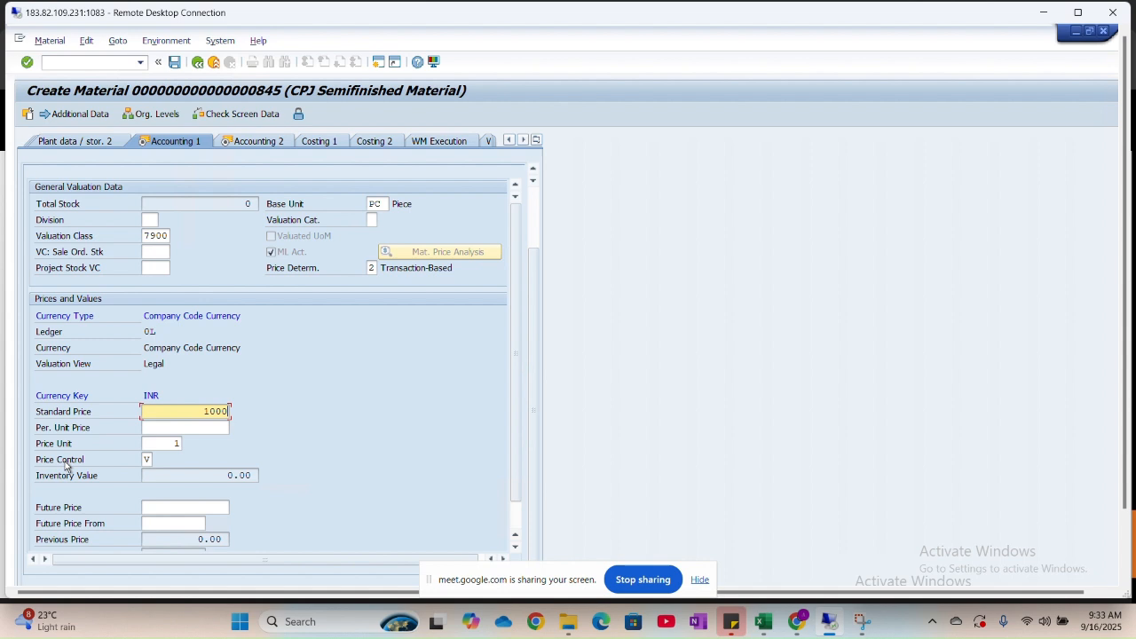
{"action": "left_click", "coordinate": [146, 458]}
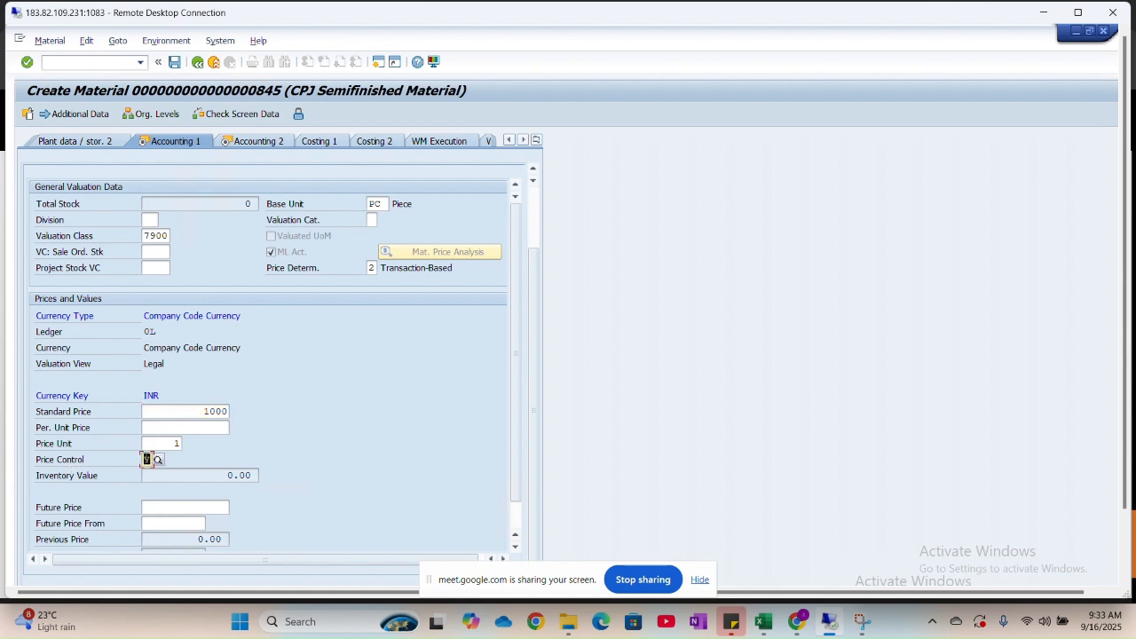
{"action": "left_click", "coordinate": [157, 458]}
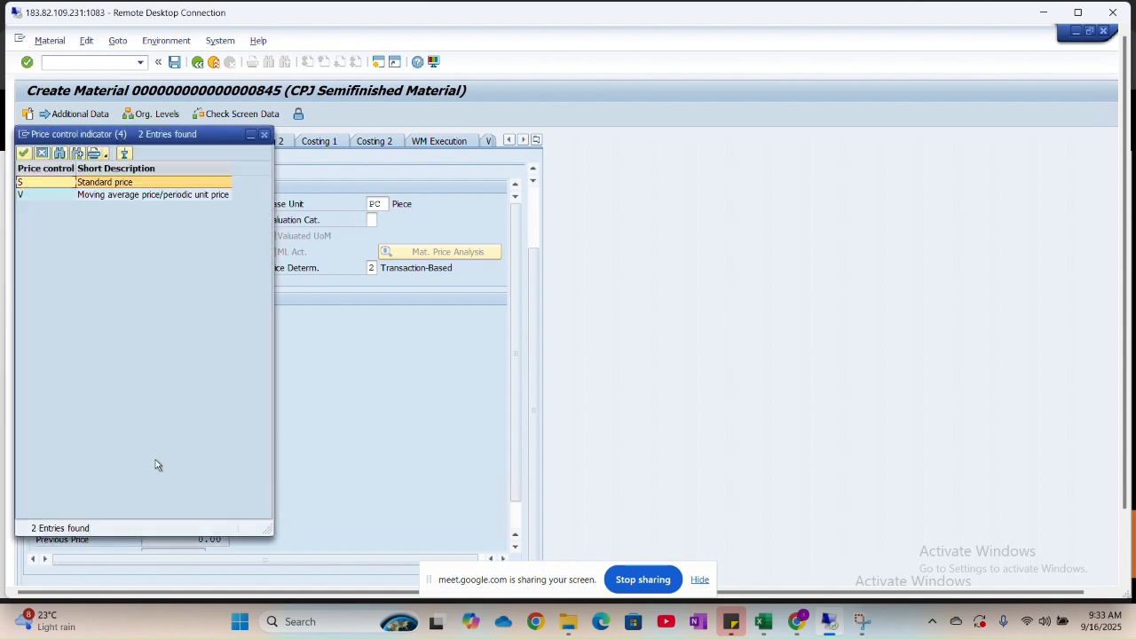
{"action": "double_click", "coordinate": [71, 184]}
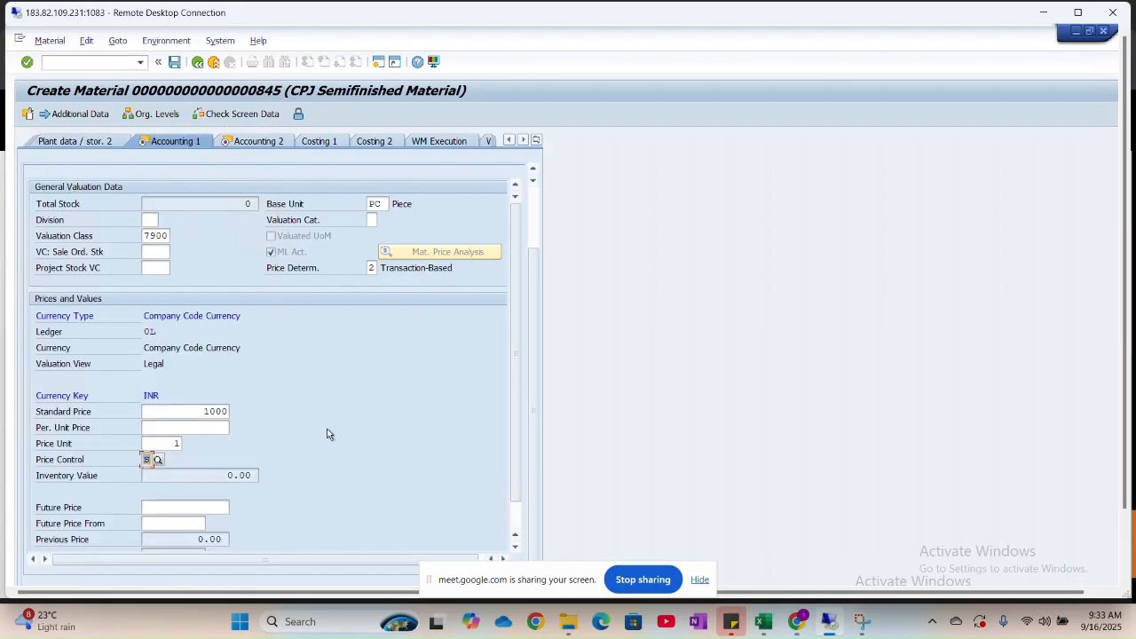
{"action": "scroll", "coordinate": [326, 433], "scroll_direction": "down", "scroll_amount": 1}
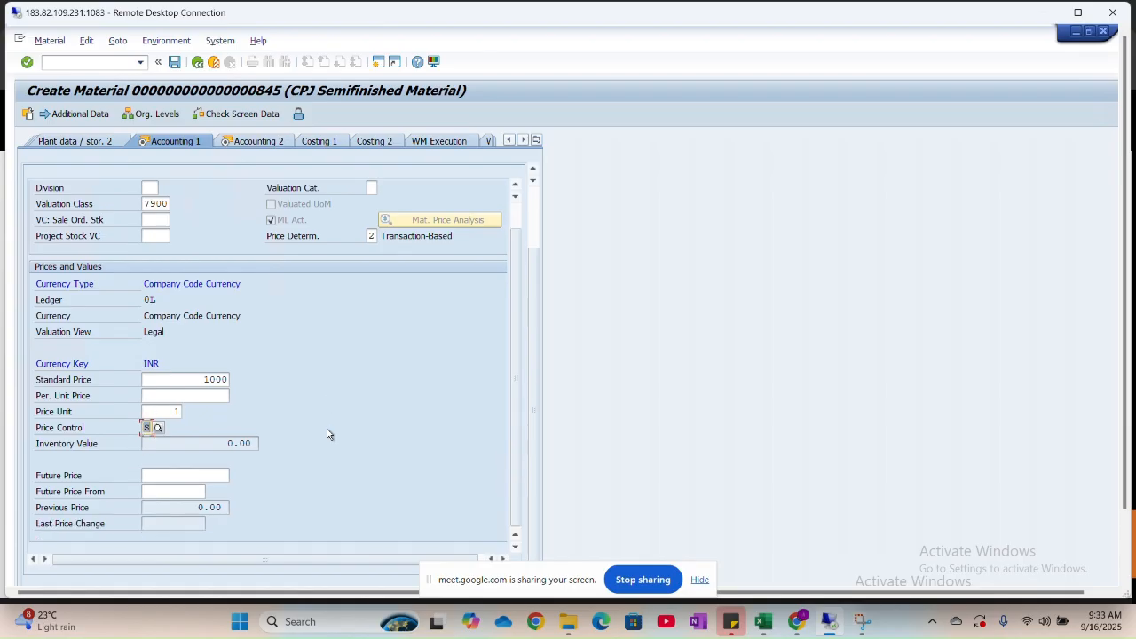
{"action": "scroll", "coordinate": [327, 429], "scroll_direction": "up", "scroll_amount": 3}
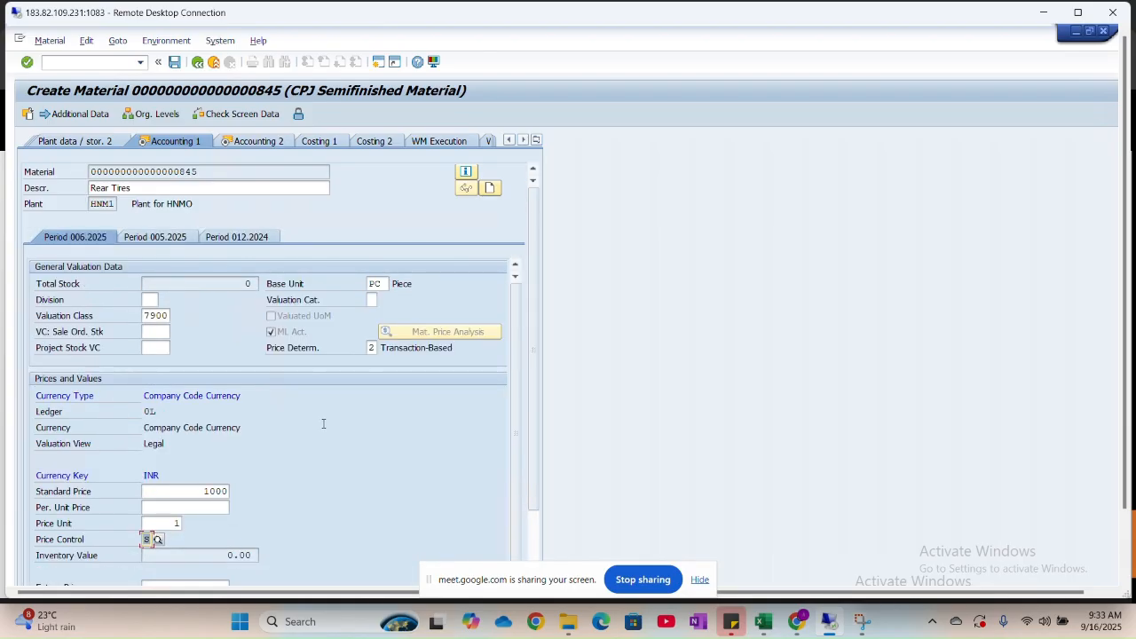
Save the Rear Tires material, leaving the accounting view and agreeing to save its data.
{"action": "left_click", "coordinate": [175, 66]}
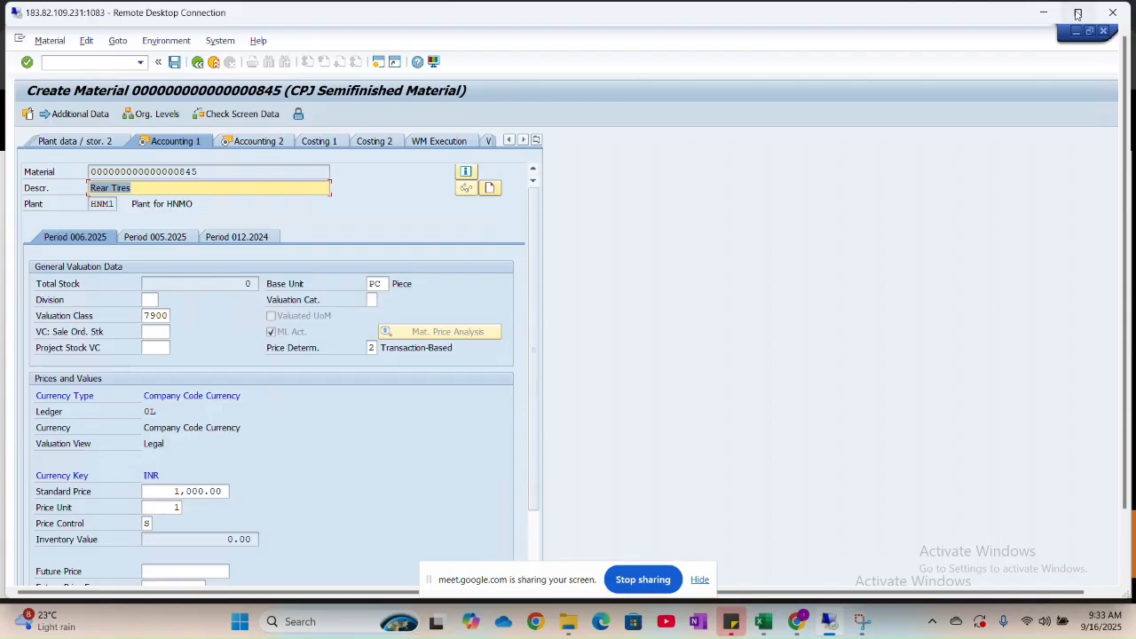
{"action": "left_click", "coordinate": [1077, 14]}
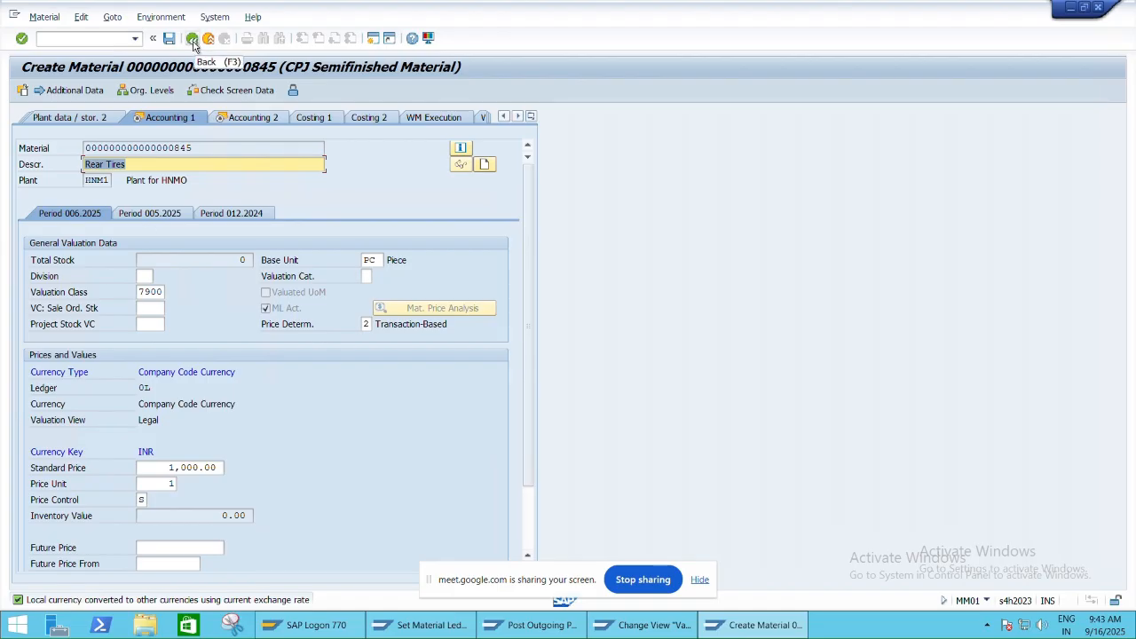
{"action": "left_click", "coordinate": [134, 165]}
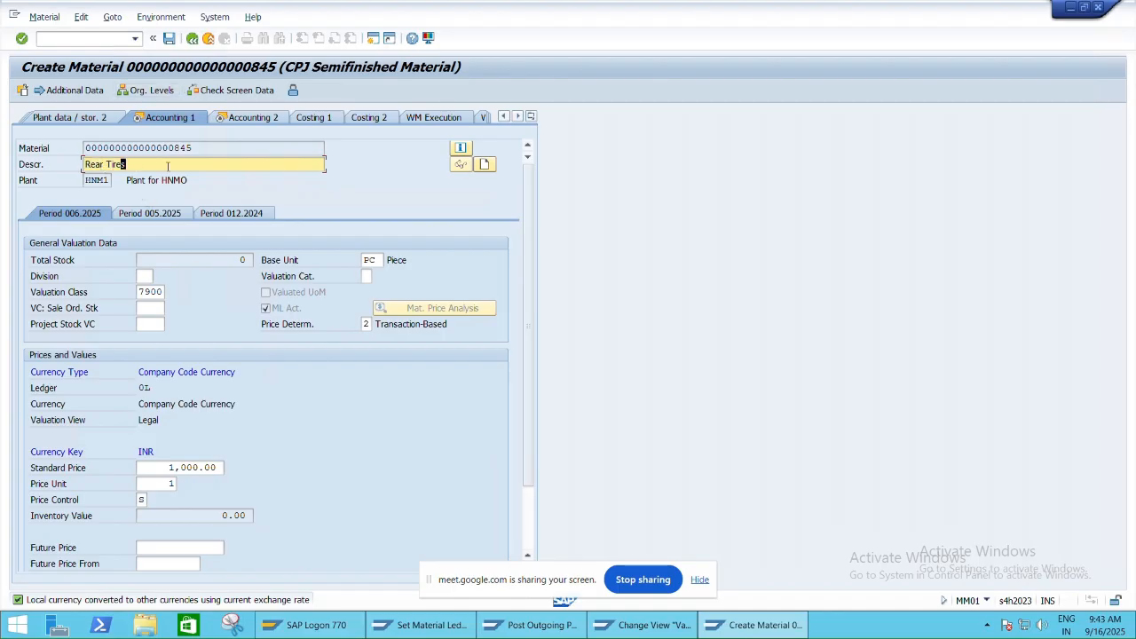
{"action": "left_click", "coordinate": [192, 42]}
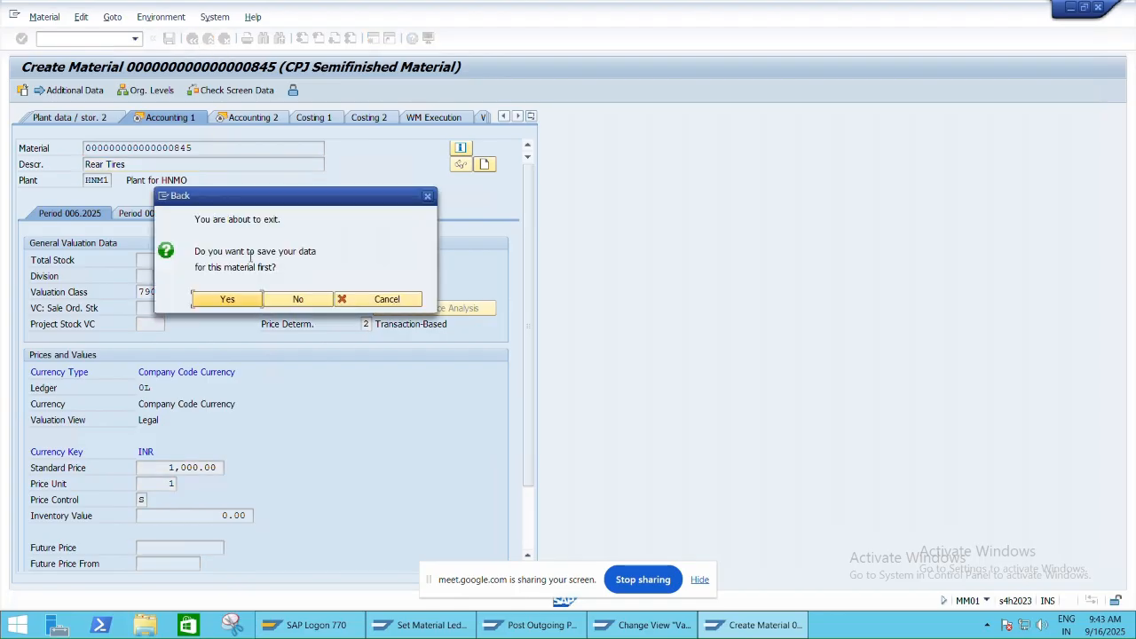
{"action": "left_click", "coordinate": [249, 301]}
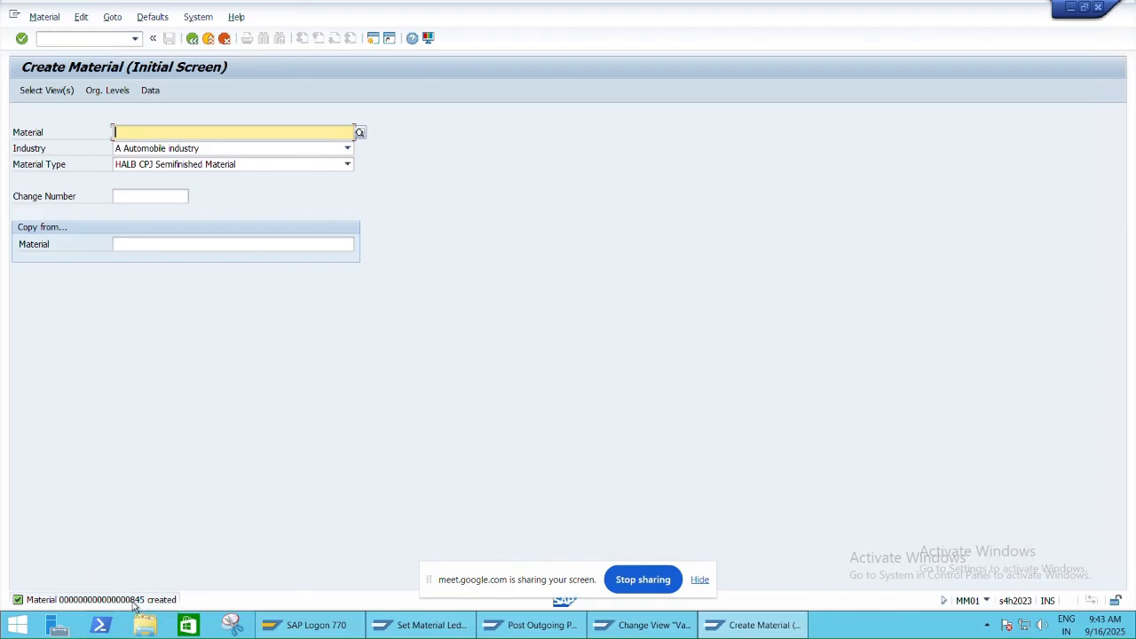
Switch to the SAP FICO S4HANA Class Sheet in Excel and insert two rows above Purchase Order in the procurement cycle list.
{"action": "key", "text": "alt+Tab"}
{"action": "left_click", "coordinate": [778, 9]}
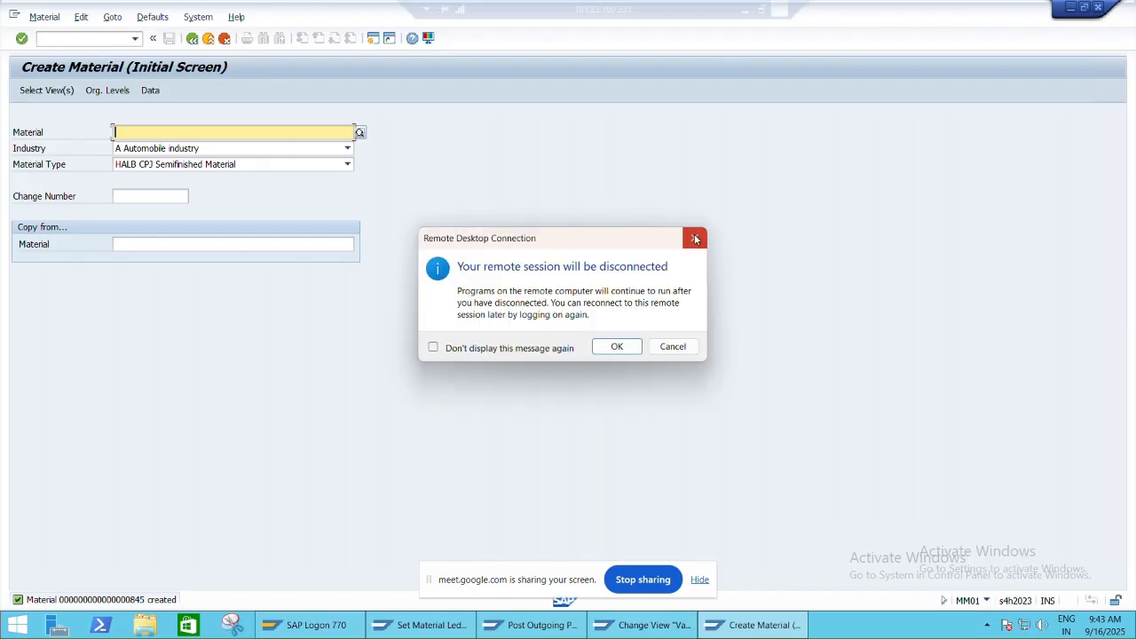
{"action": "left_click", "coordinate": [694, 236]}
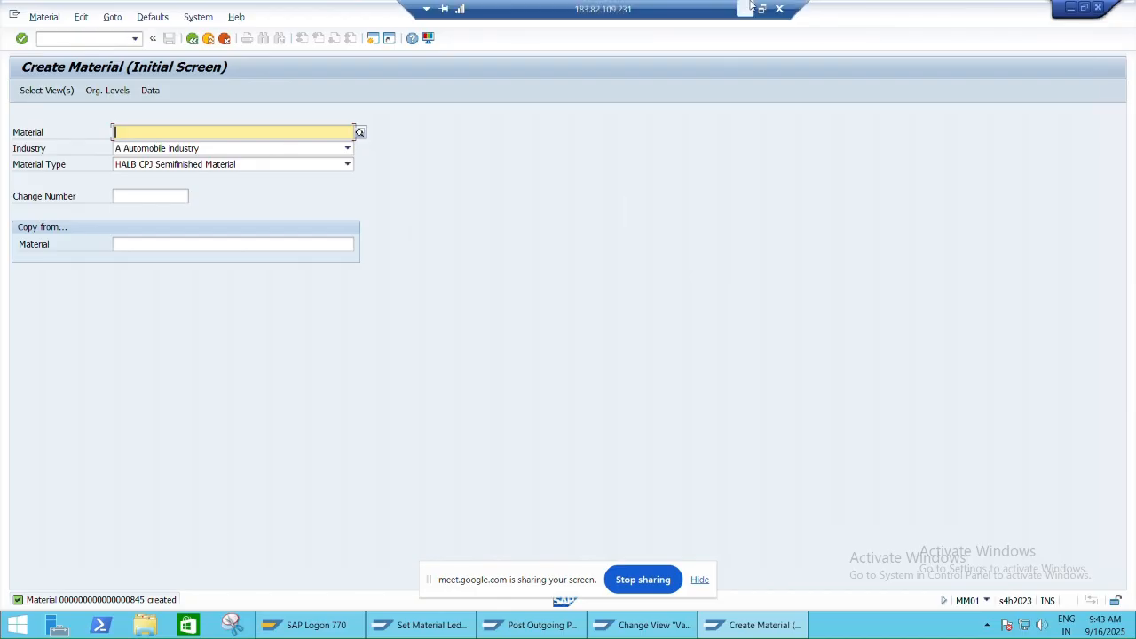
{"action": "left_click", "coordinate": [761, 9]}
{"action": "key", "text": "alt+Tab"}
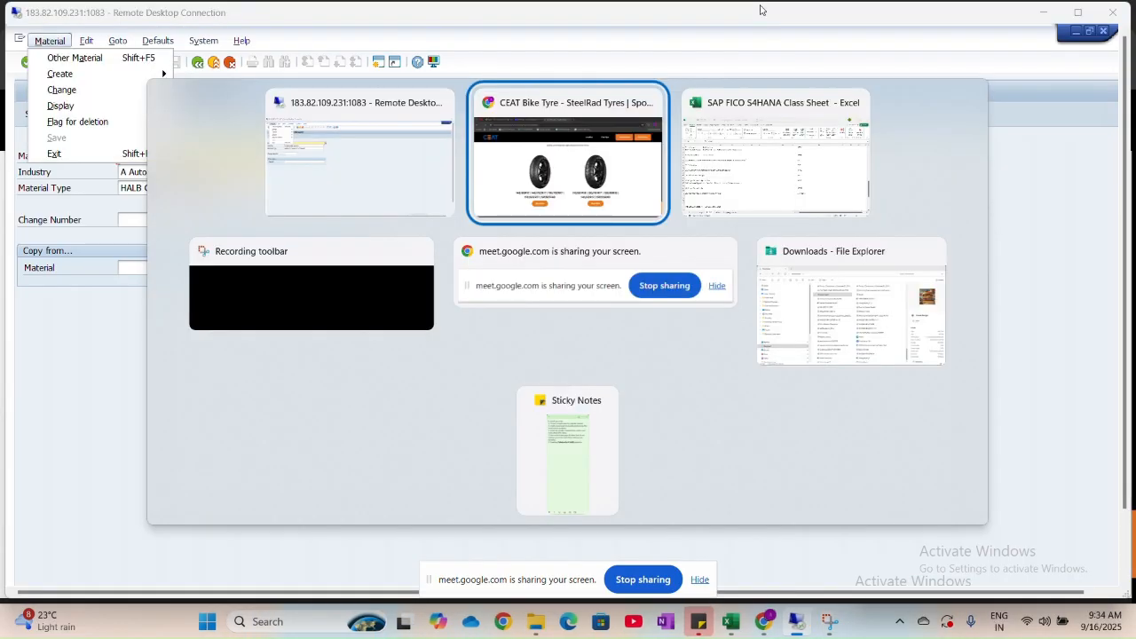
{"action": "key", "text": "alt+Tab"}
{"action": "scroll", "coordinate": [241, 338], "scroll_direction": "down", "scroll_amount": 3}
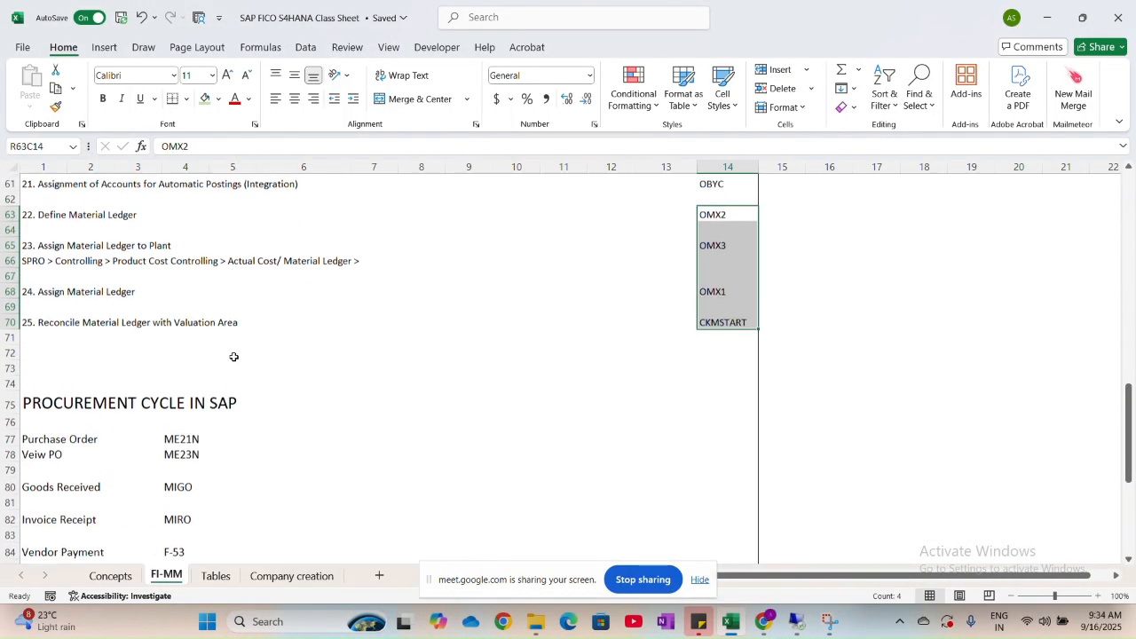
{"action": "scroll", "coordinate": [168, 414], "scroll_direction": "down", "scroll_amount": 1}
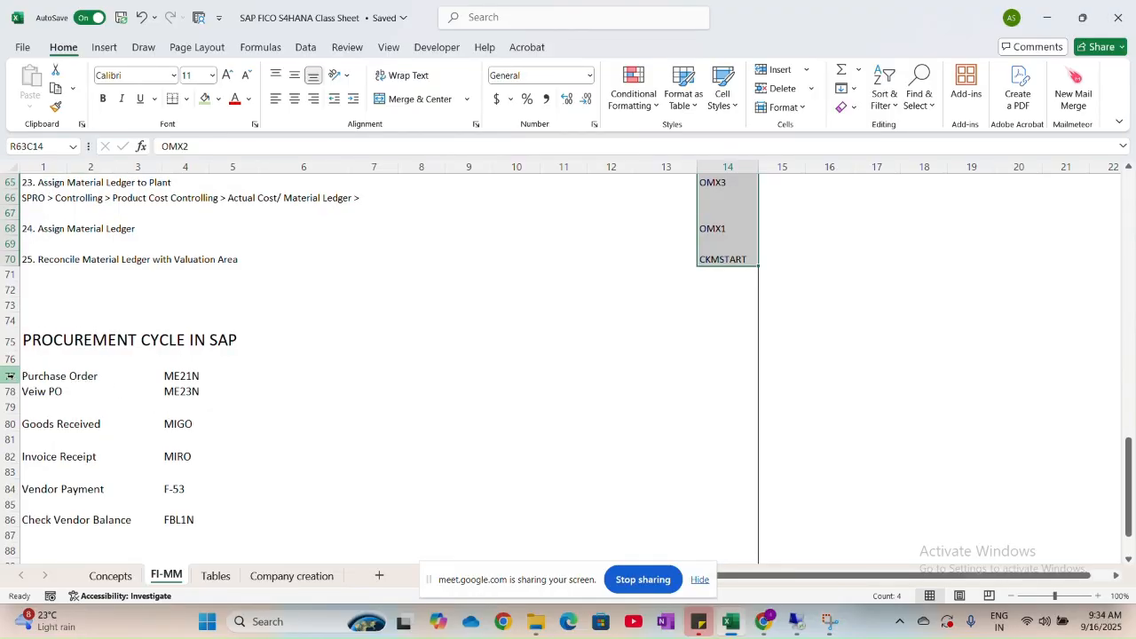
{"action": "left_click", "coordinate": [12, 376]}
{"action": "key", "text": "ctrl+shift+plus"}
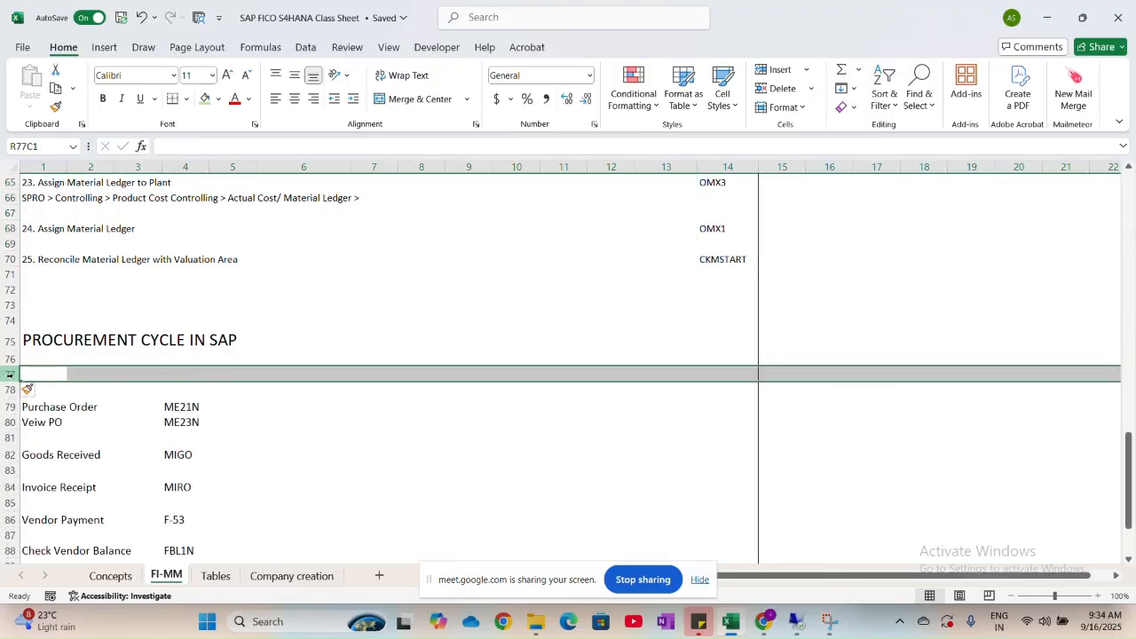
Enter Material in row 77 with its number 845 and place that number in column 6 in bold.
{"action": "left_click", "coordinate": [38, 374]}
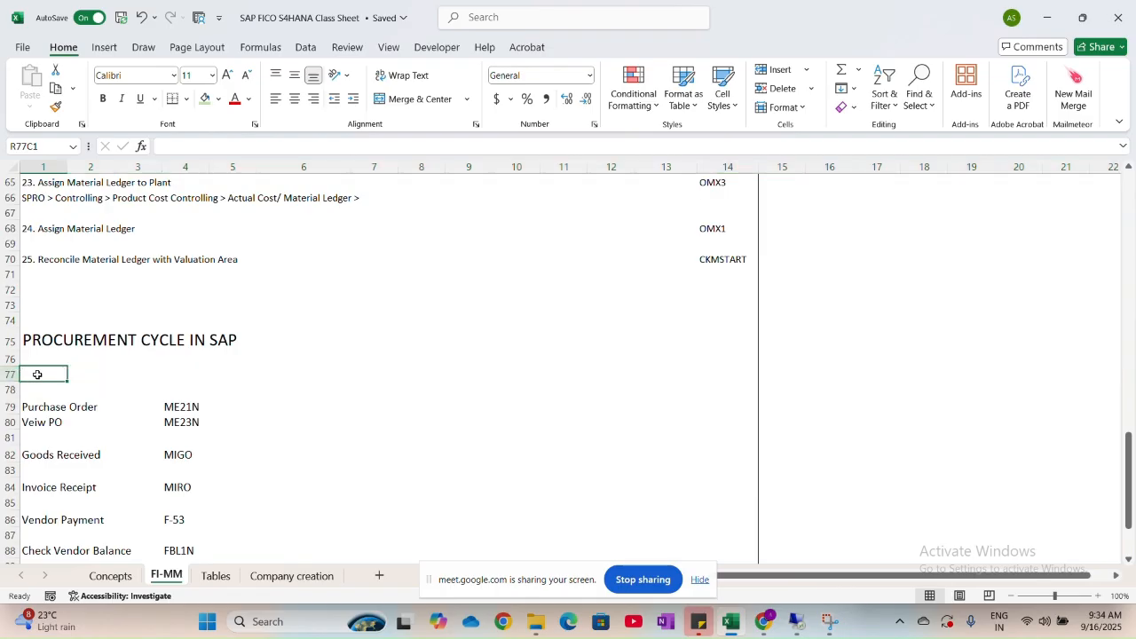
{"action": "type", "text": "Material"}
{"action": "key", "text": "Tab"}
{"action": "key", "text": "Tab"}
{"action": "key", "text": "Tab"}
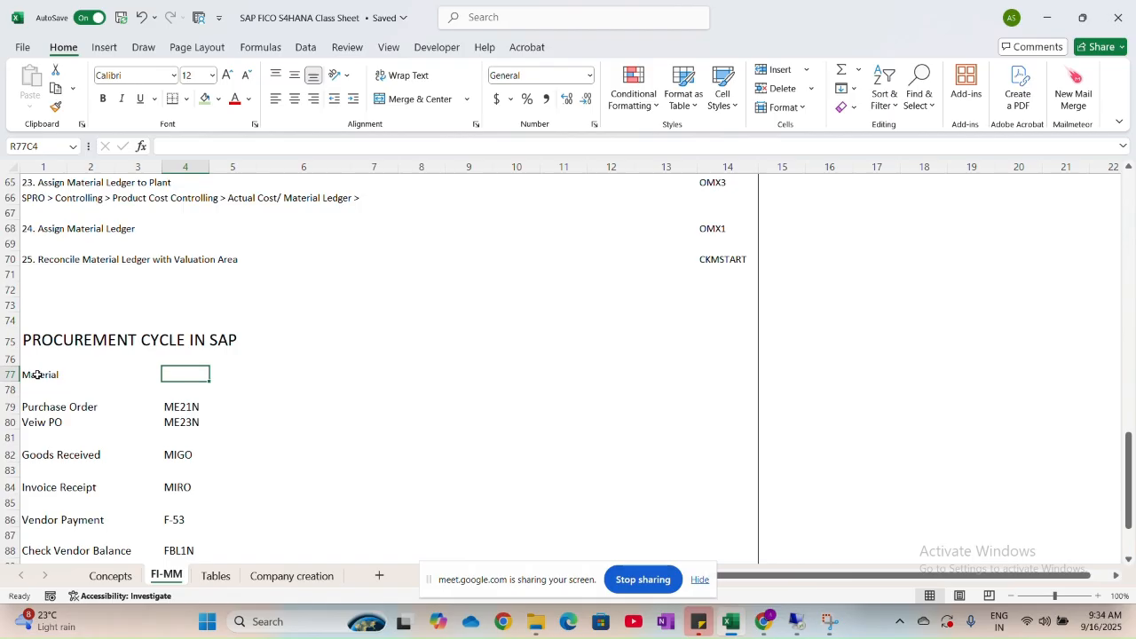
{"action": "type", "text": "845"}
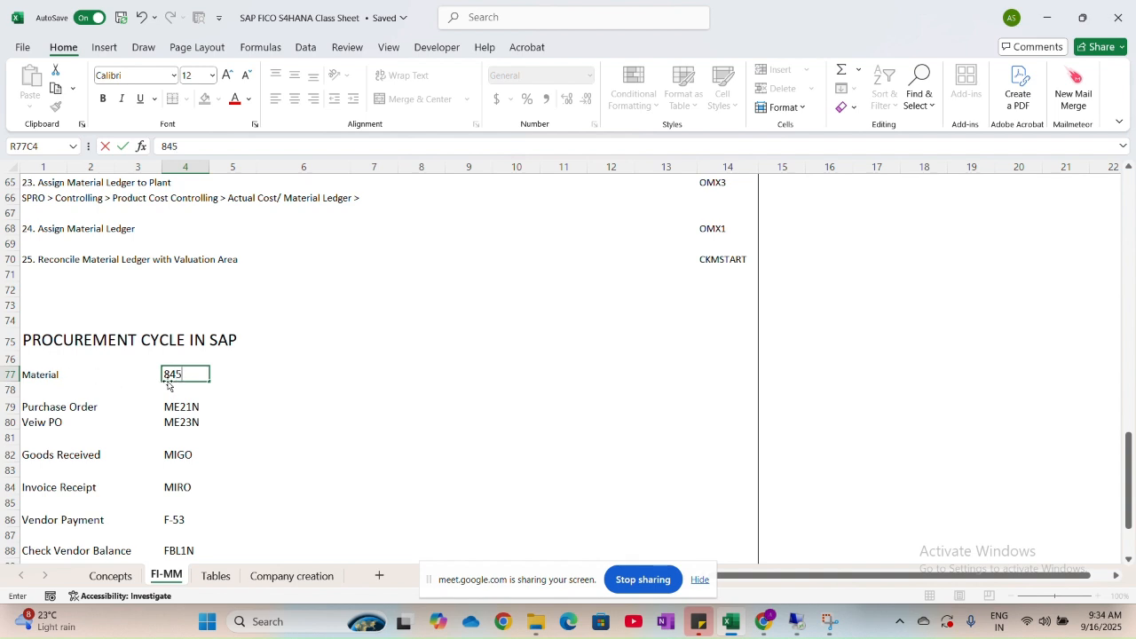
{"action": "left_click_drag", "start_coordinate": [169, 383], "coordinate": [261, 381]}
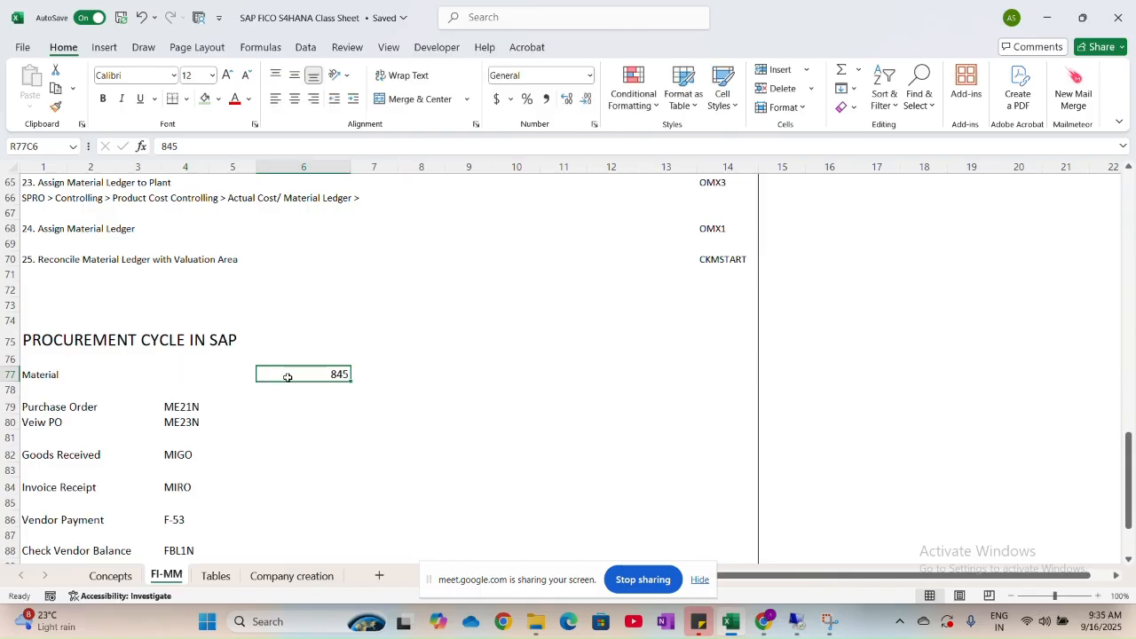
{"action": "key", "text": "ctrl+b"}
{"action": "left_click", "coordinate": [359, 417]}
{"action": "scroll", "coordinate": [275, 416], "scroll_direction": "down", "scroll_amount": 3}
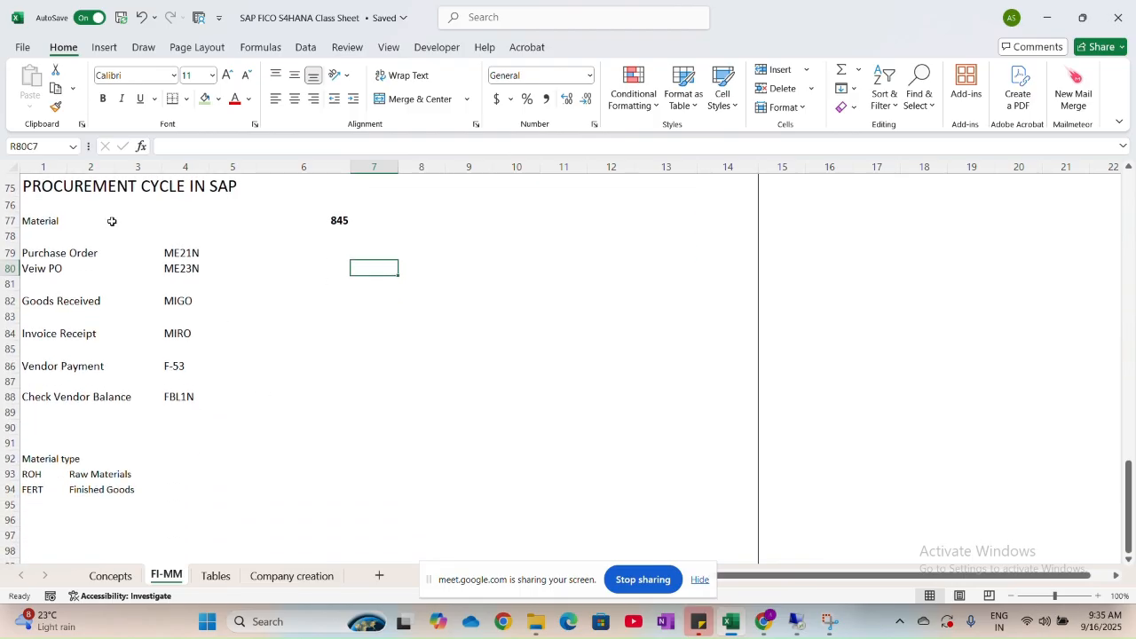
{"action": "left_click", "coordinate": [41, 225]}
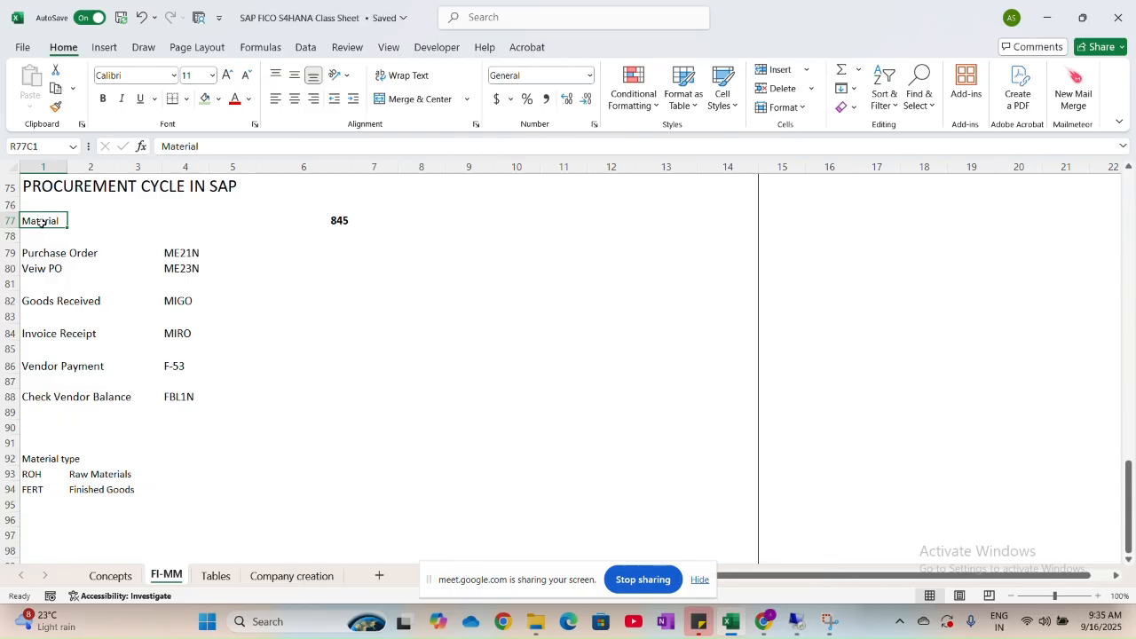
Copy the Inventory and GR / IR Clearing entry lines with their 10000 Rs amounts from the Concepts sheet.
{"action": "left_click", "coordinate": [119, 576]}
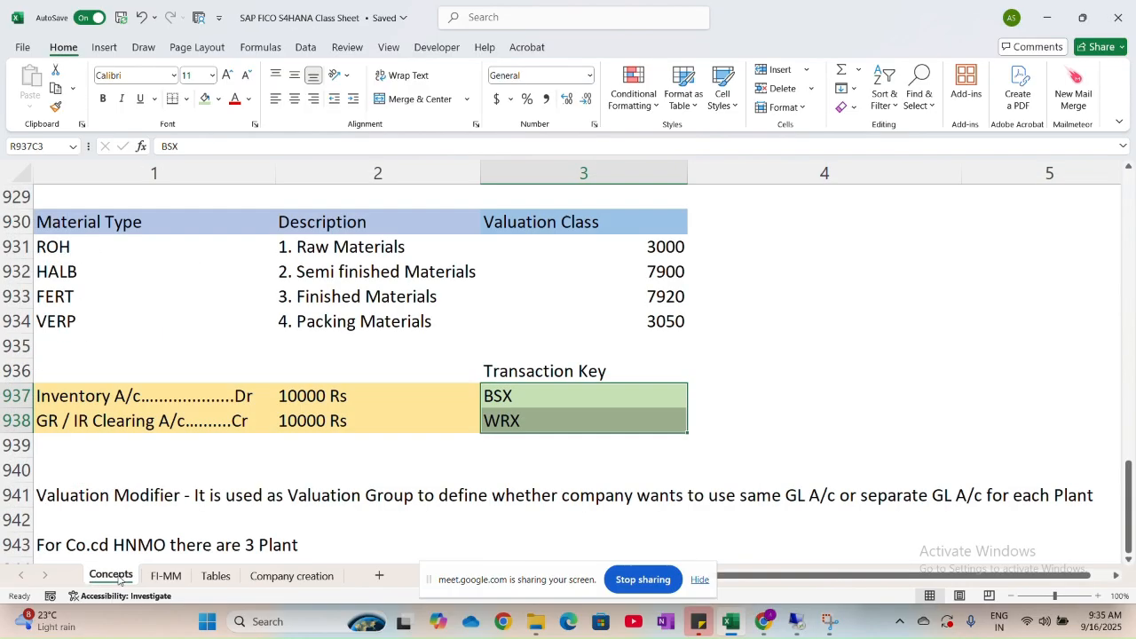
{"action": "left_click", "coordinate": [170, 457]}
{"action": "scroll", "coordinate": [169, 458], "scroll_direction": "down", "scroll_amount": 4}
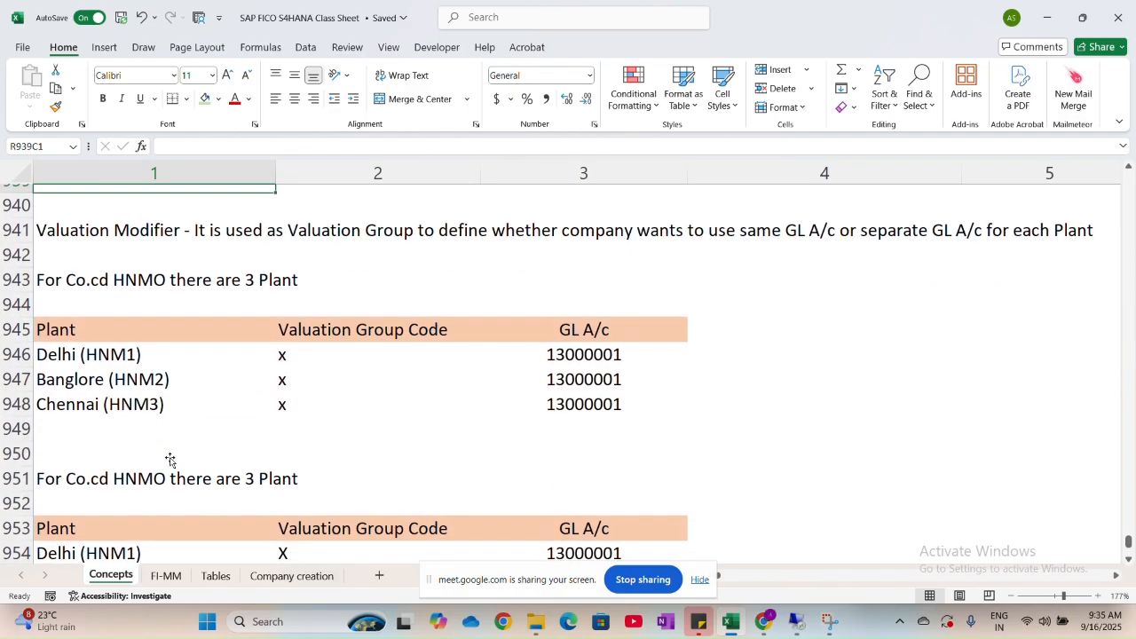
{"action": "scroll", "coordinate": [170, 457], "scroll_direction": "up", "scroll_amount": 2}
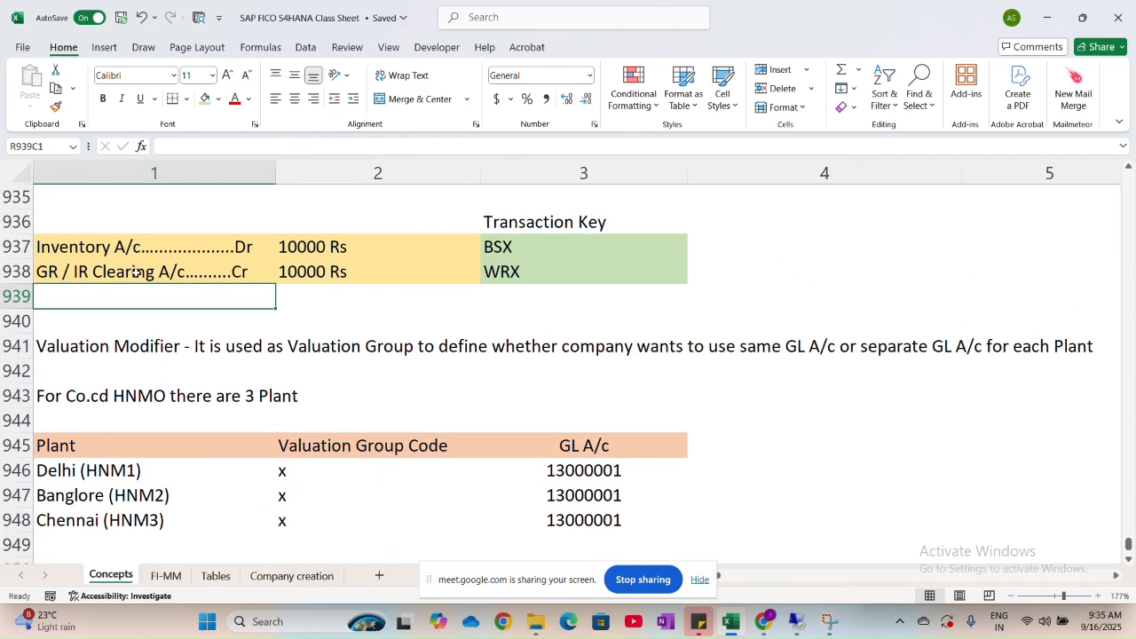
{"action": "left_click_drag", "start_coordinate": [94, 252], "coordinate": [296, 277]}
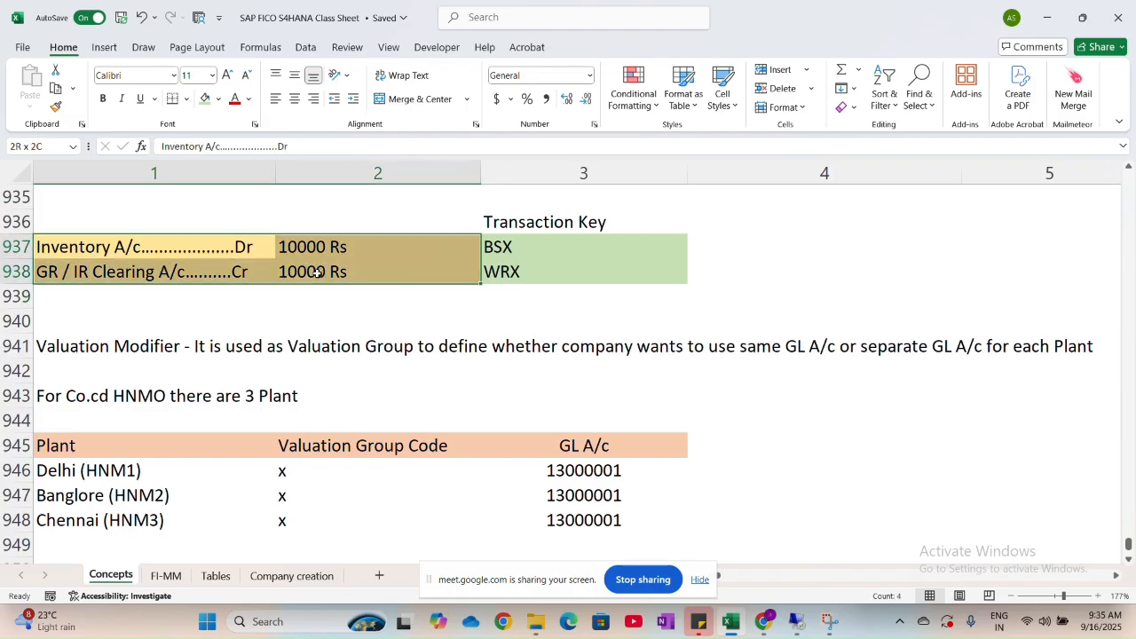
{"action": "key", "text": "ctrl+c"}
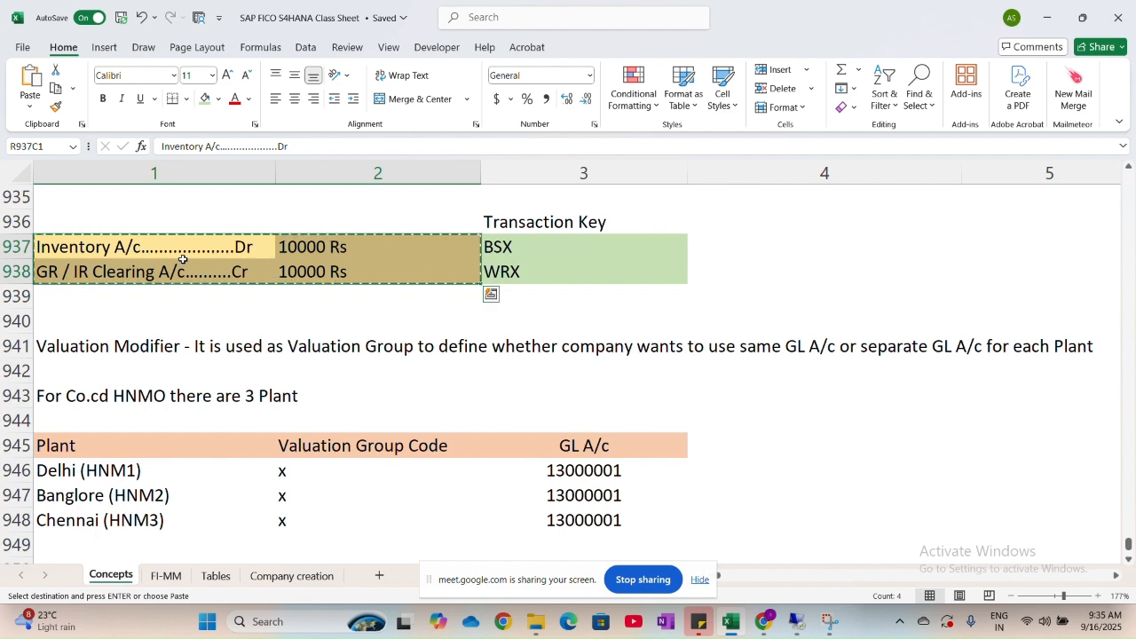
Write "Honda Motors purchased 100 PC of Rear Tires worth Rs 1000" in row 960, column 1 of the Concepts sheet.
{"action": "scroll", "coordinate": [183, 260], "scroll_direction": "down", "scroll_amount": 6}
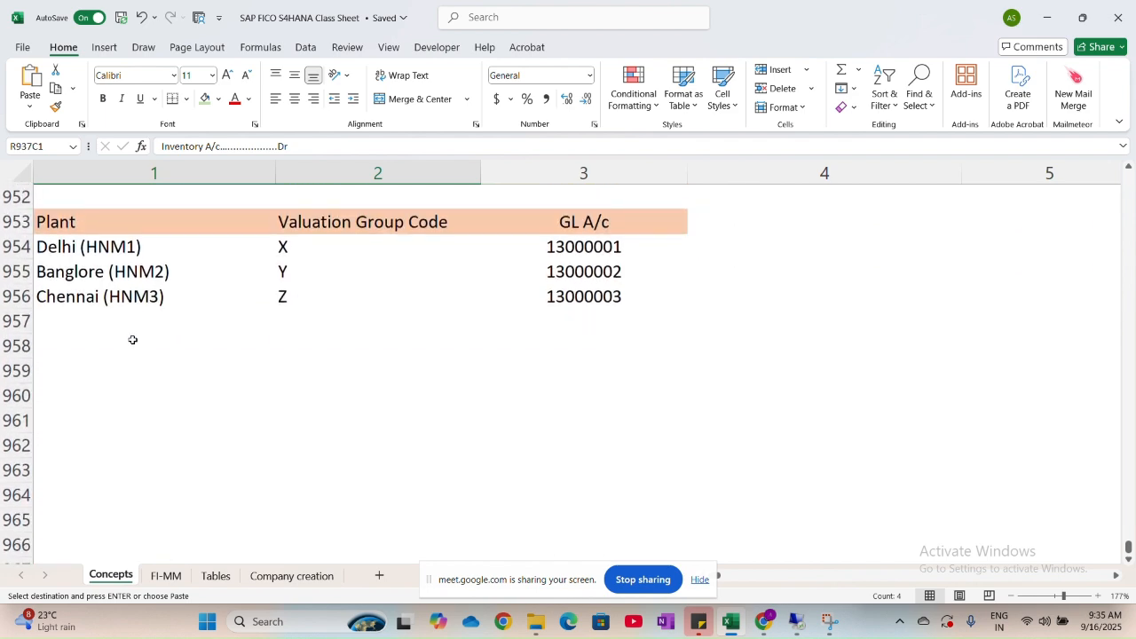
{"action": "left_click", "coordinate": [111, 390]}
{"action": "key", "text": "Caps_Lock"}
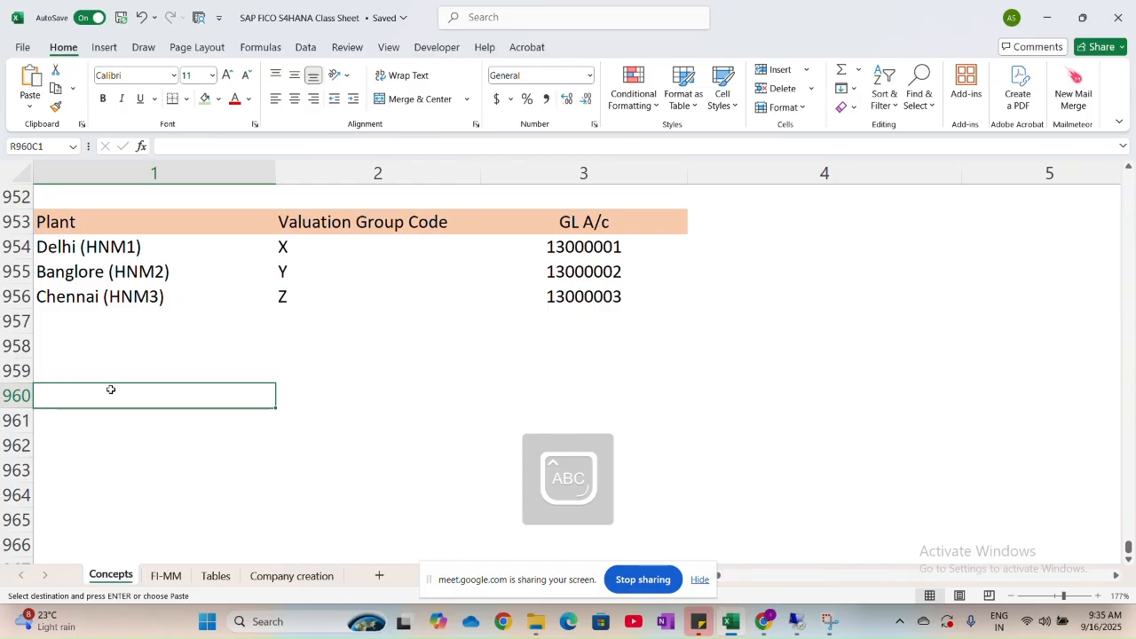
{"action": "type", "text": "H"}
{"action": "key", "text": "Caps_Lock"}
{"action": "type", "text": "o"}
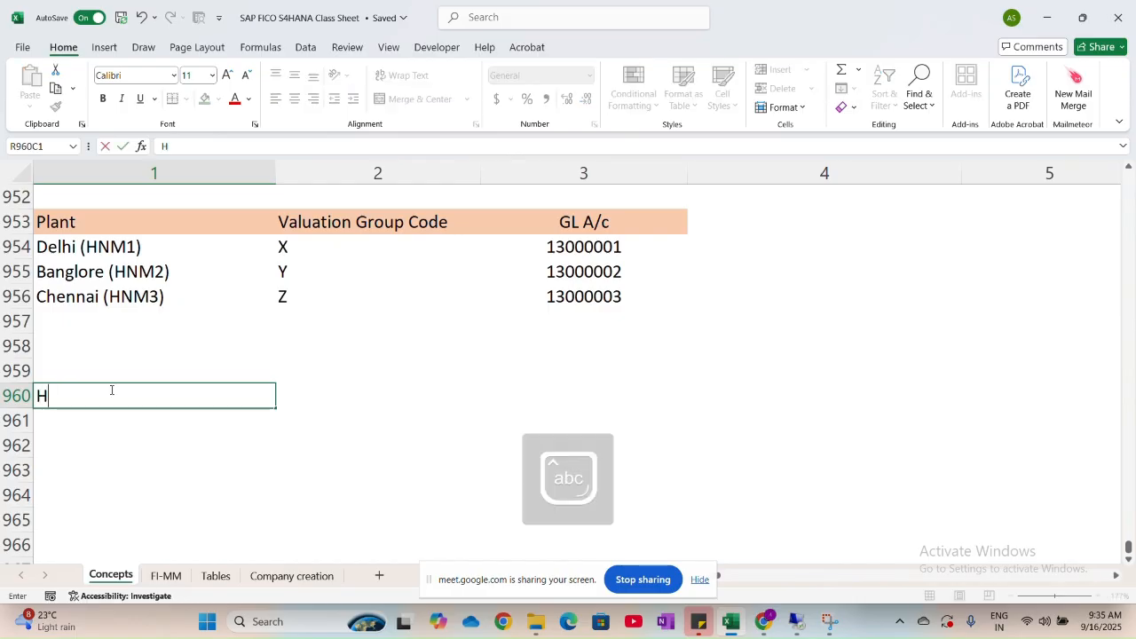
{"action": "type", "text": "nda Mo"}
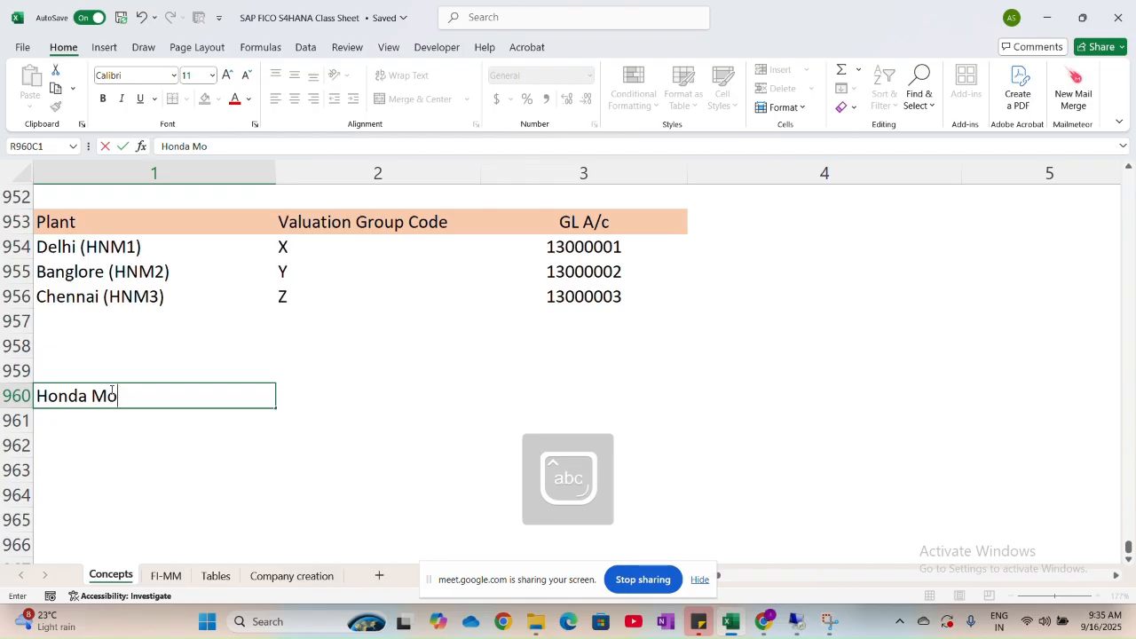
{"action": "type", "text": "tors"}
{"action": "key", "text": "Caps_Lock"}
{"action": "key", "text": "Caps_Lock"}
{"action": "type", "text": "purchased"}
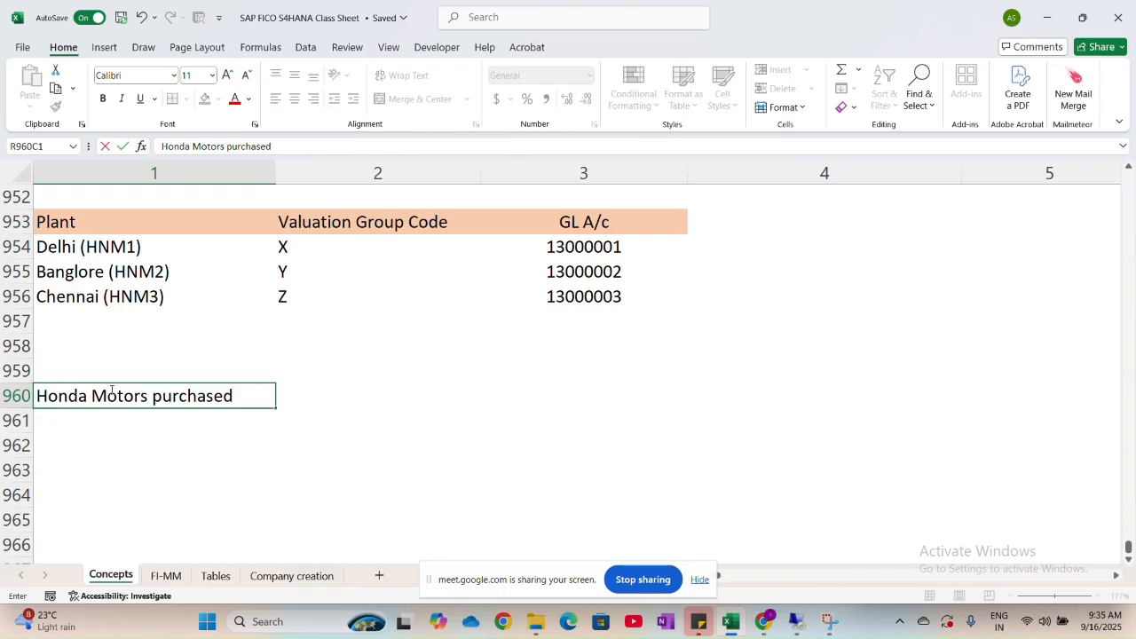
{"action": "type", "text": "100"}
{"action": "key", "text": "Caps_Lock"}
{"action": "type", "text": "PC"}
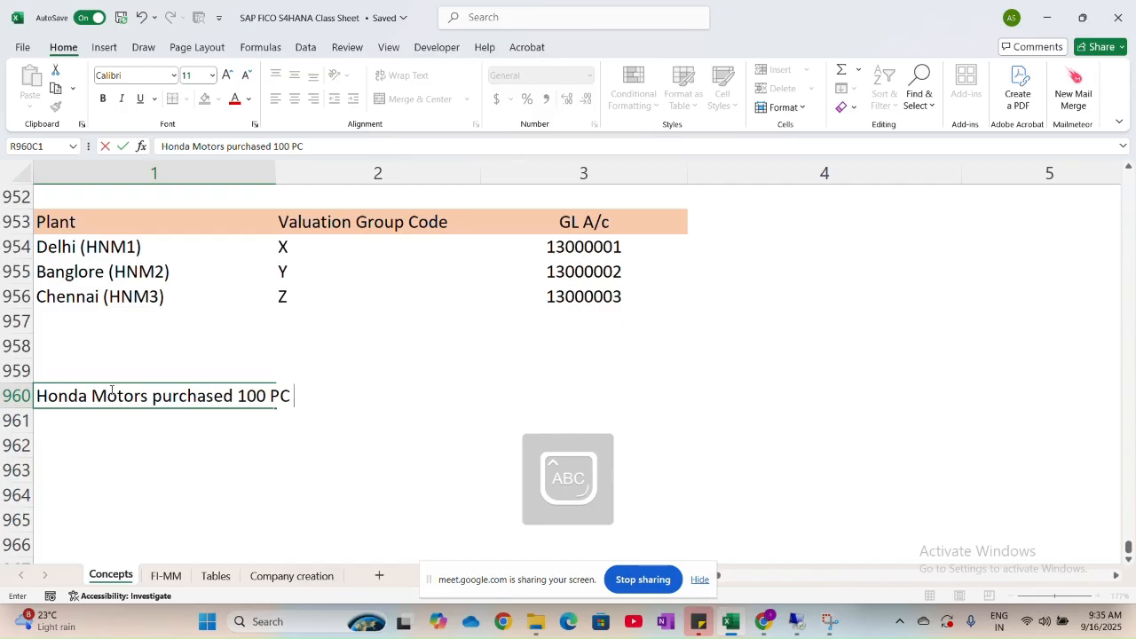
{"action": "key", "text": "Caps_Lock"}
{"action": "type", "text": "of"}
{"action": "key", "text": "Caps_Lock"}
{"action": "type", "text": "R"}
{"action": "key", "text": "Caps_Lock"}
{"action": "type", "text": "ear"}
{"action": "key", "text": "Caps_Lock"}
{"action": "type", "text": "T"}
{"action": "key", "text": "Caps_Lock"}
{"action": "type", "text": "ires"}
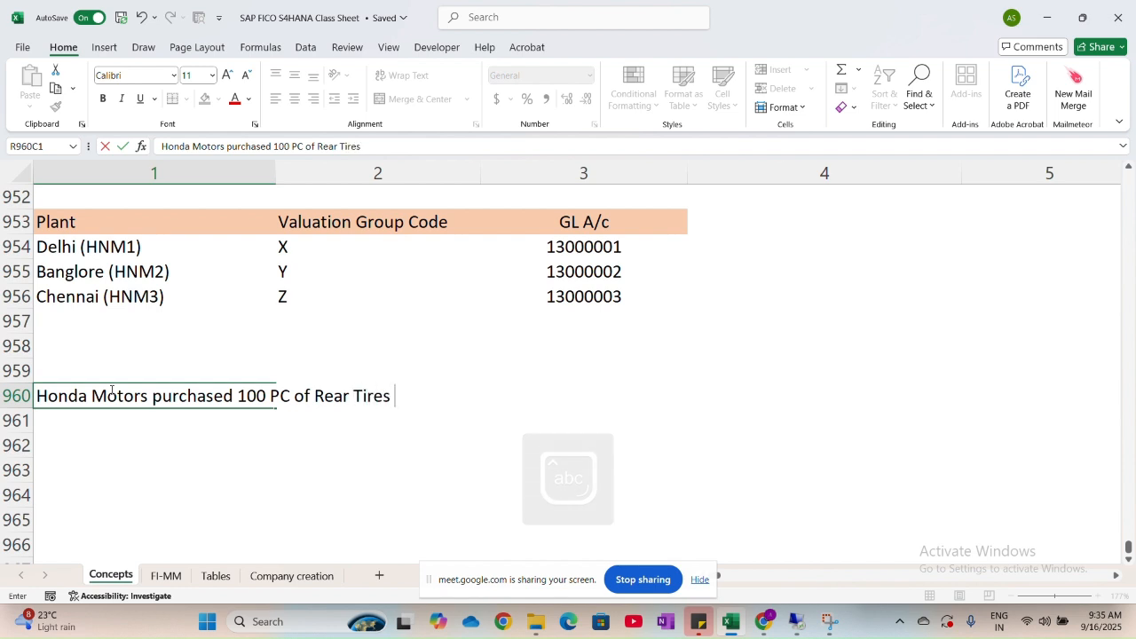
{"action": "type", "text": " wot"}
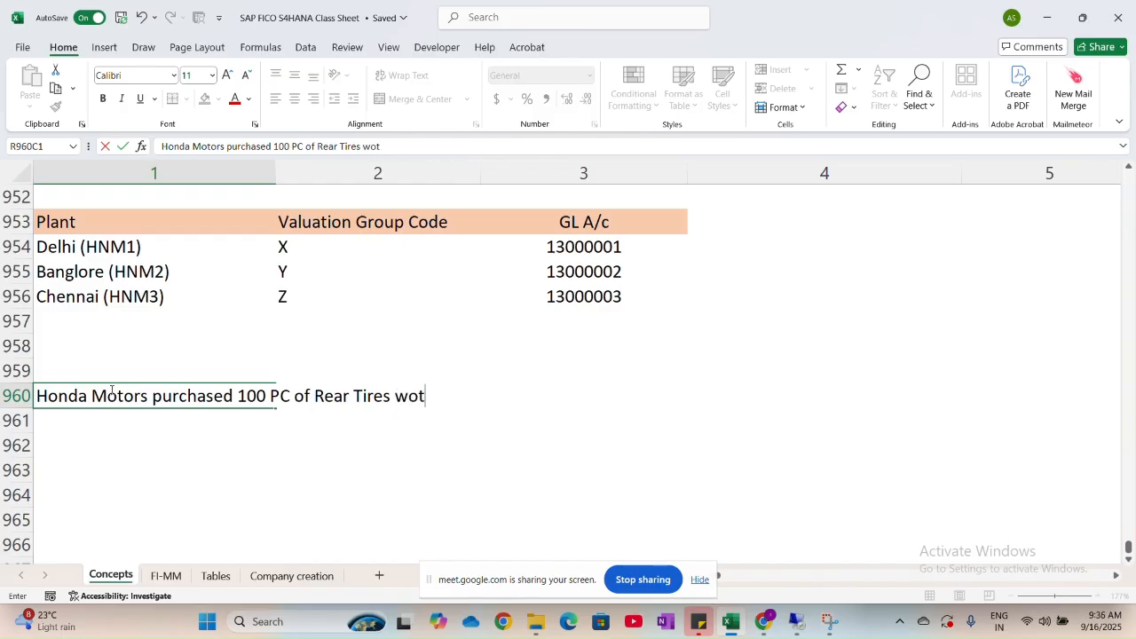
{"action": "key", "text": "BackSpace"}
{"action": "type", "text": "rth"}
{"action": "key", "text": "Caps_Lock"}
{"action": "type", "text": "R"}
{"action": "key", "text": "Caps_Lock"}
{"action": "type", "text": "s"}
{"action": "type", "text": "1000"}
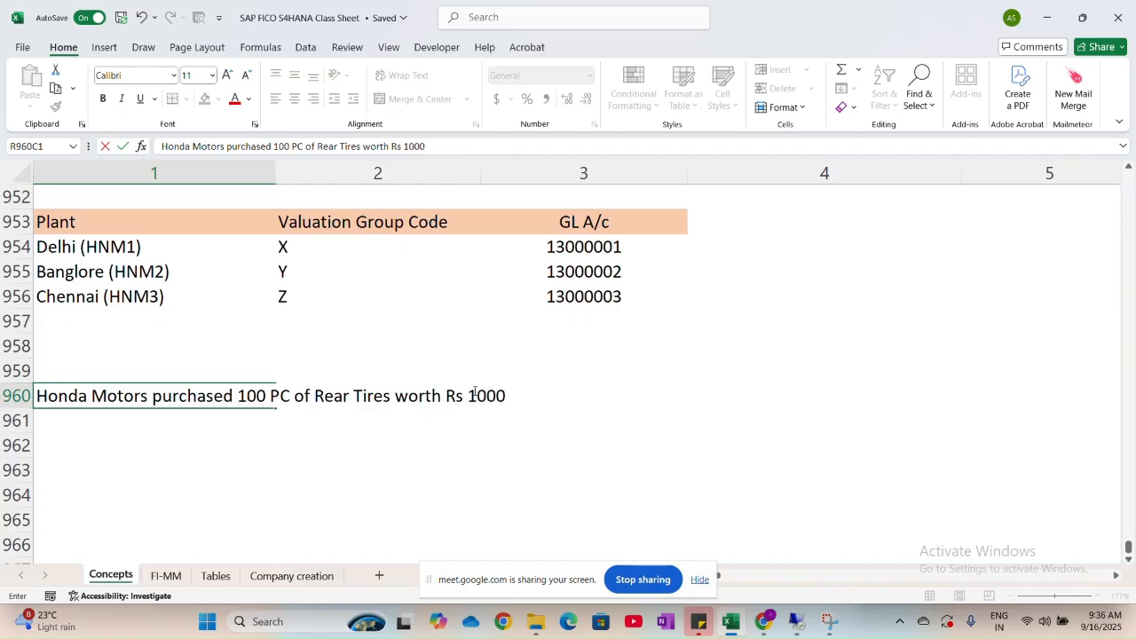
{"action": "key", "text": "alt+Tab"}
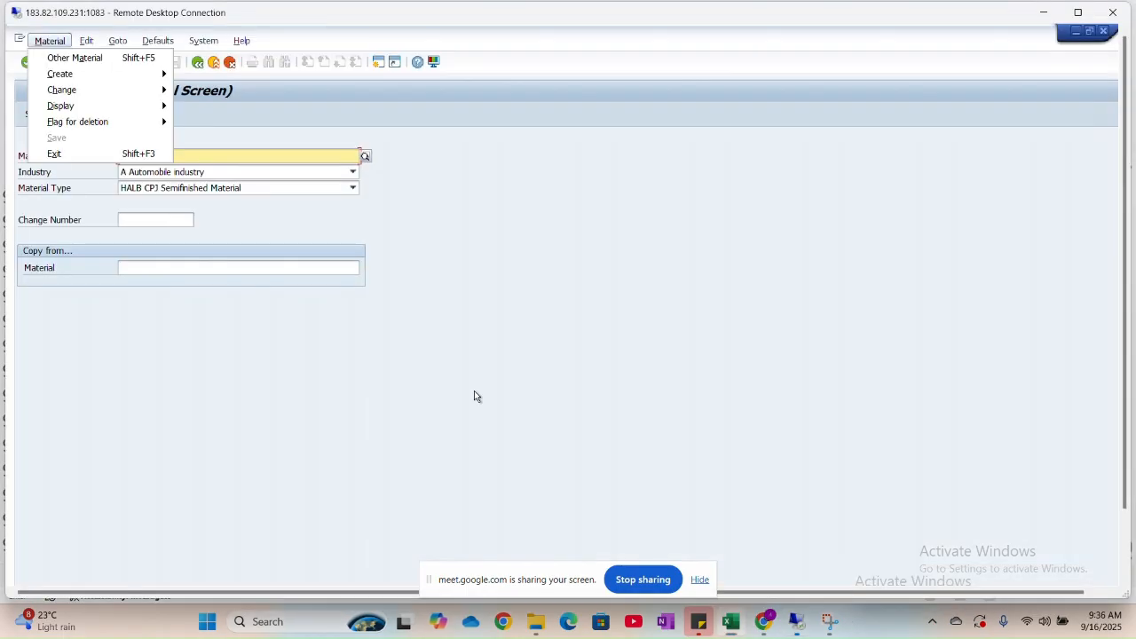
{"action": "key", "text": "Return"}
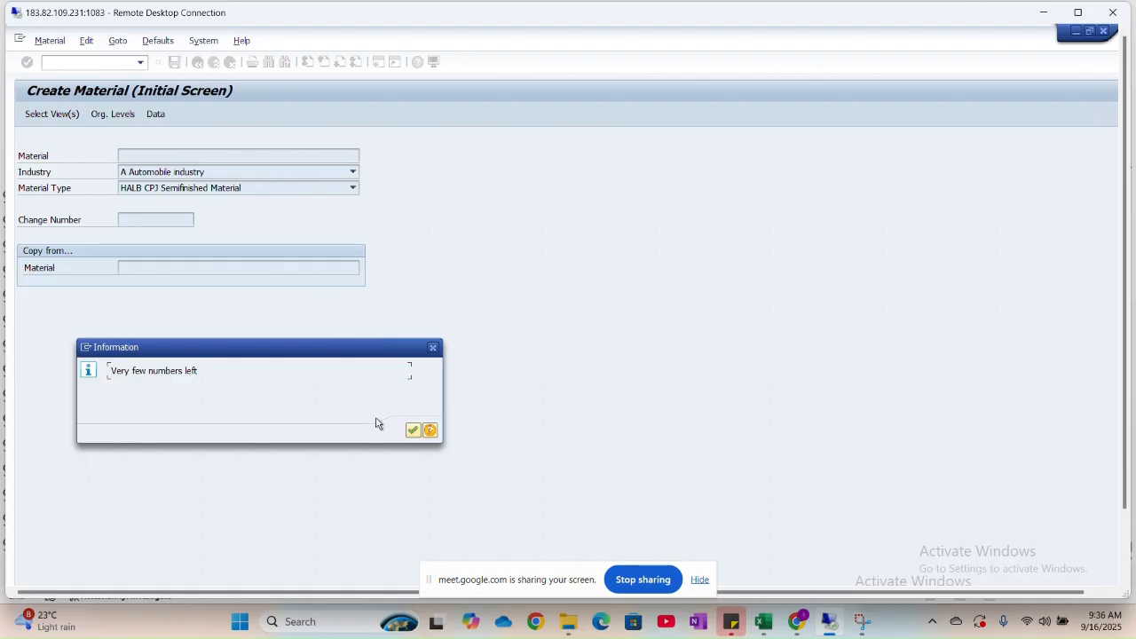
{"action": "left_click", "coordinate": [412, 430]}
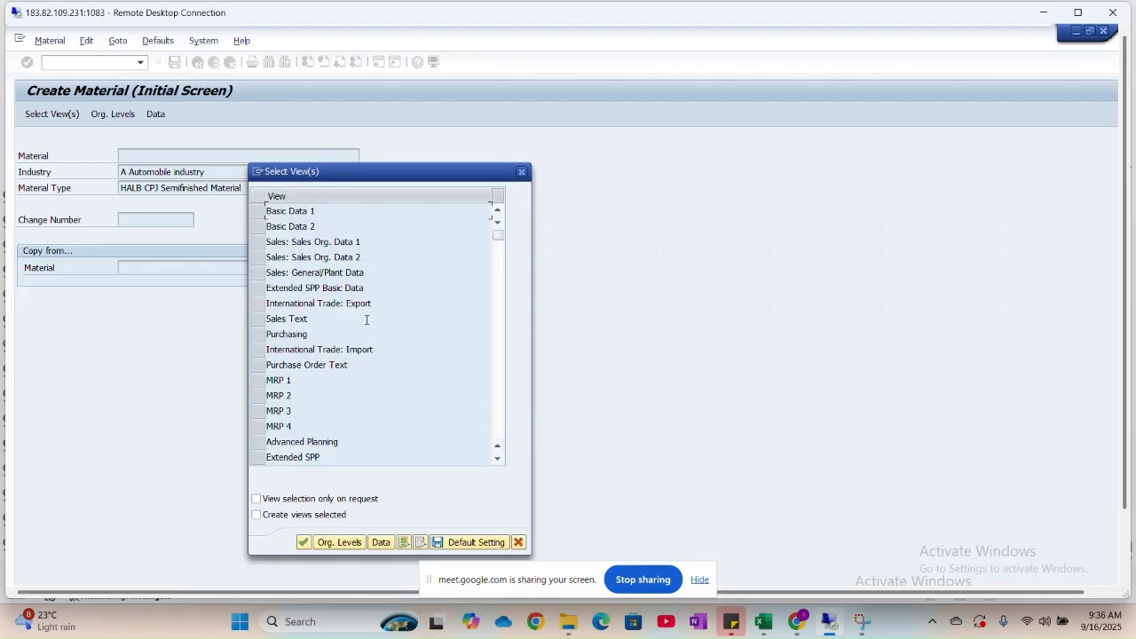
{"action": "scroll", "coordinate": [495, 377], "scroll_direction": "down", "scroll_amount": 3}
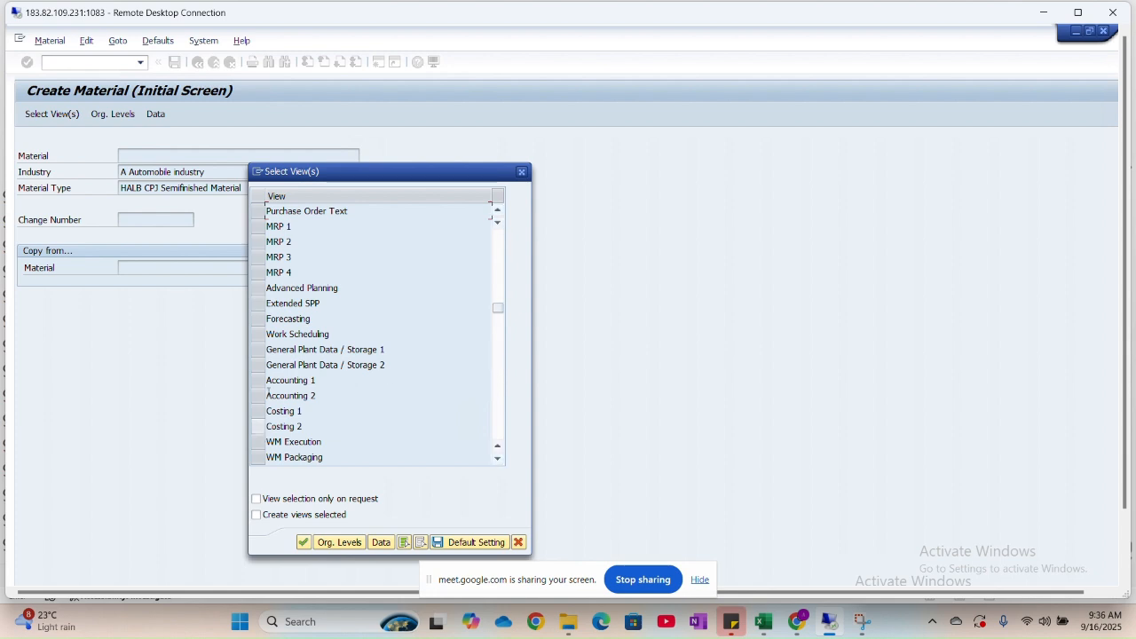
{"action": "left_click", "coordinate": [262, 382]}
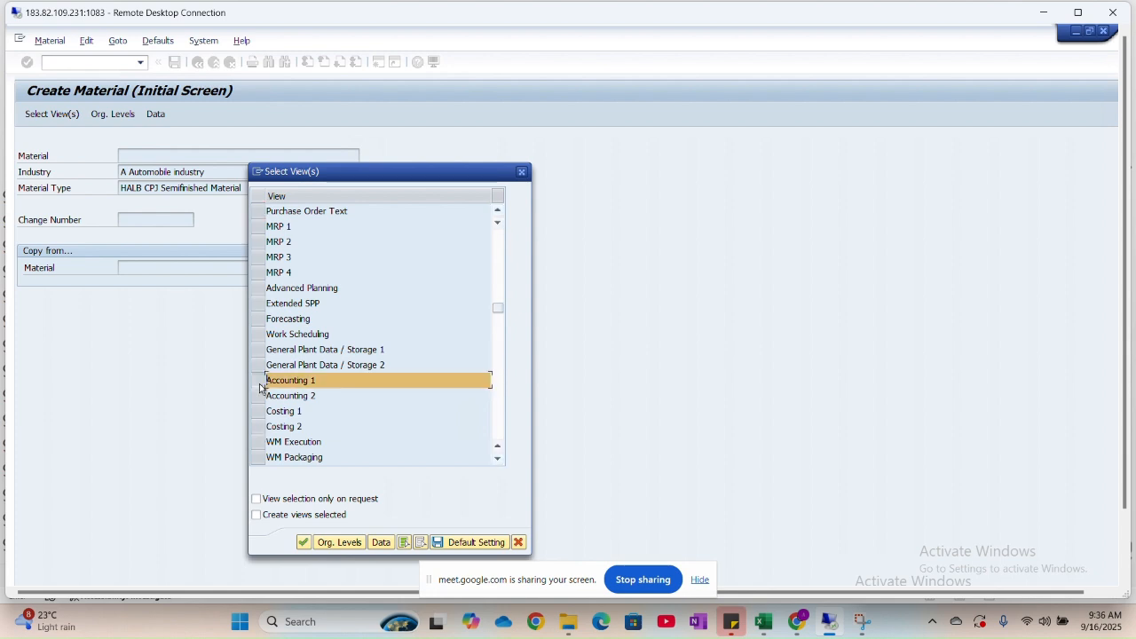
{"action": "left_click", "coordinate": [303, 543]}
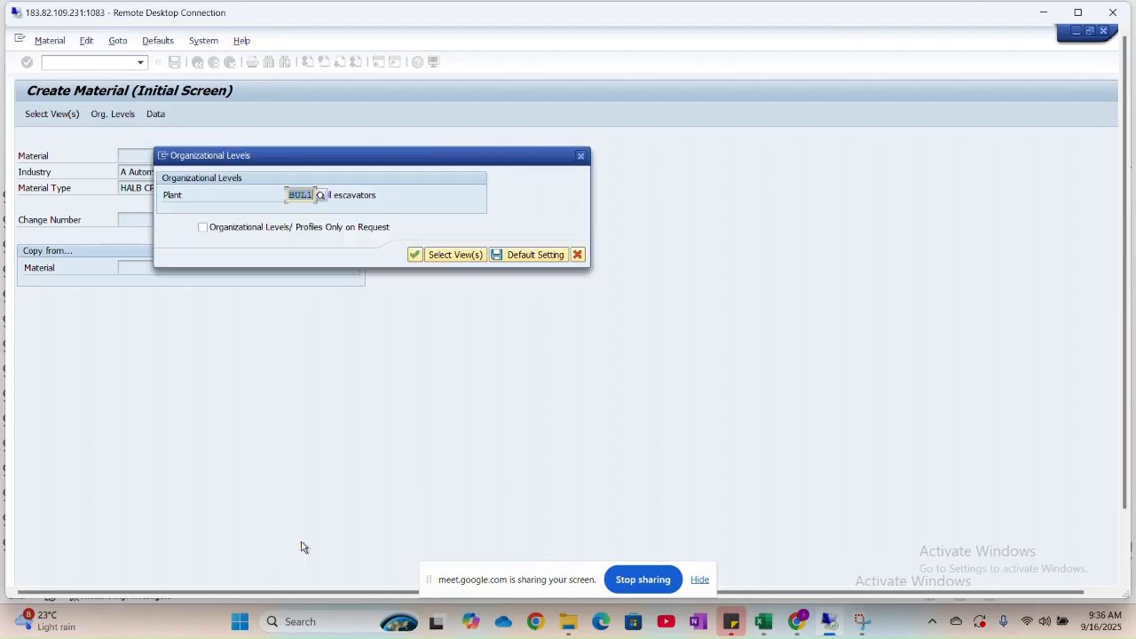
{"action": "left_click", "coordinate": [414, 255]}
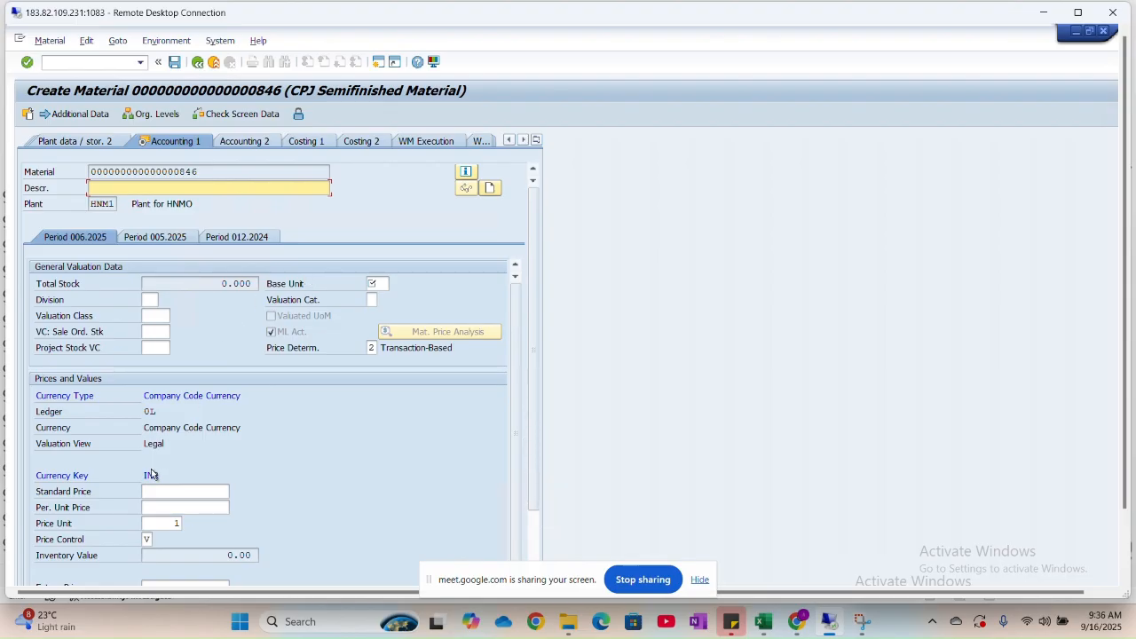
{"action": "left_click", "coordinate": [181, 491]}
{"action": "type", "text": "1000"}
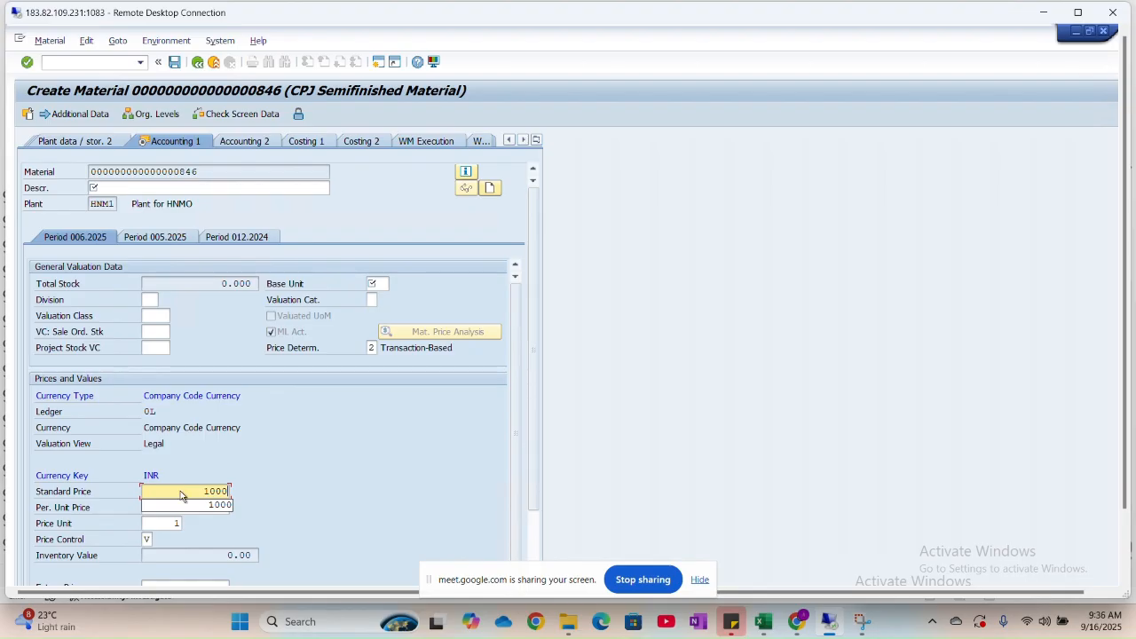
{"action": "key", "text": "Return"}
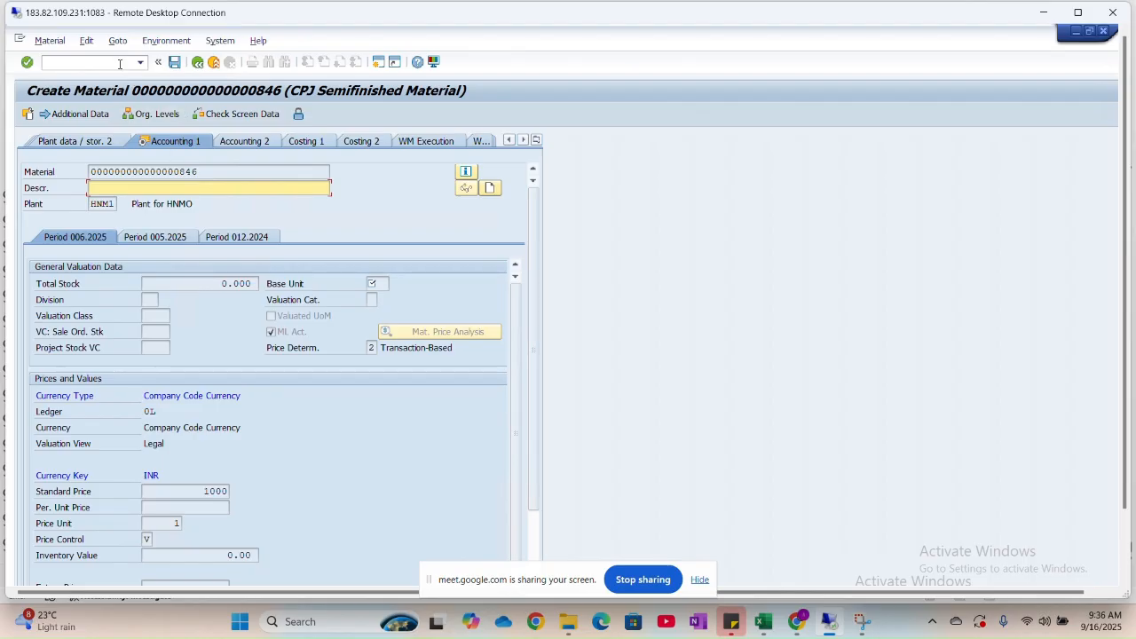
{"action": "left_click", "coordinate": [38, 41]}
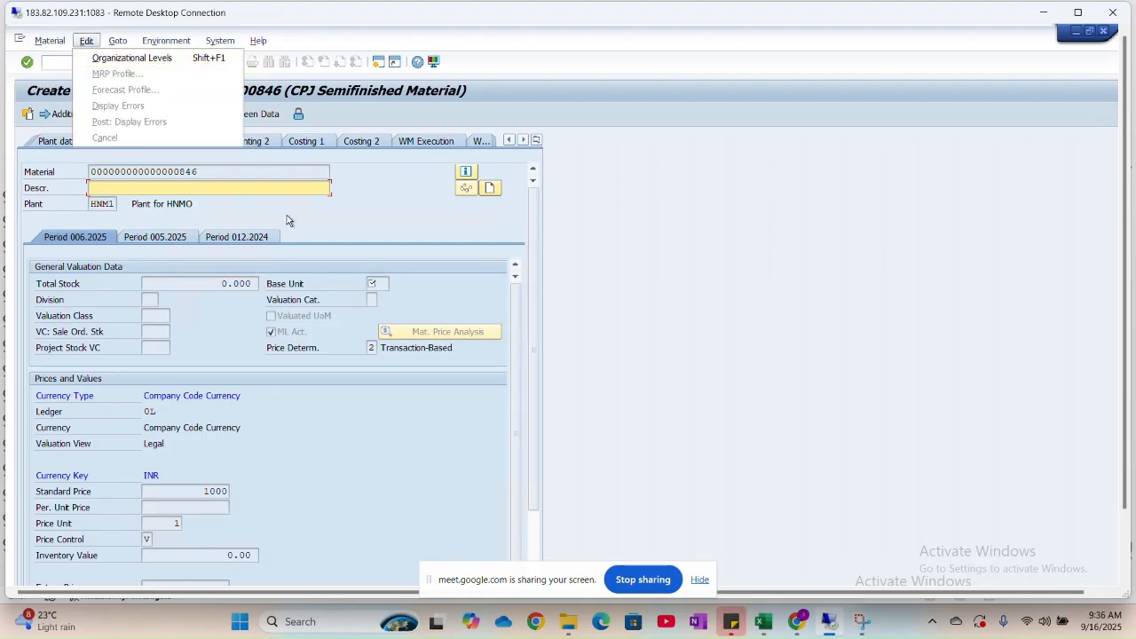
{"action": "left_click", "coordinate": [312, 230]}
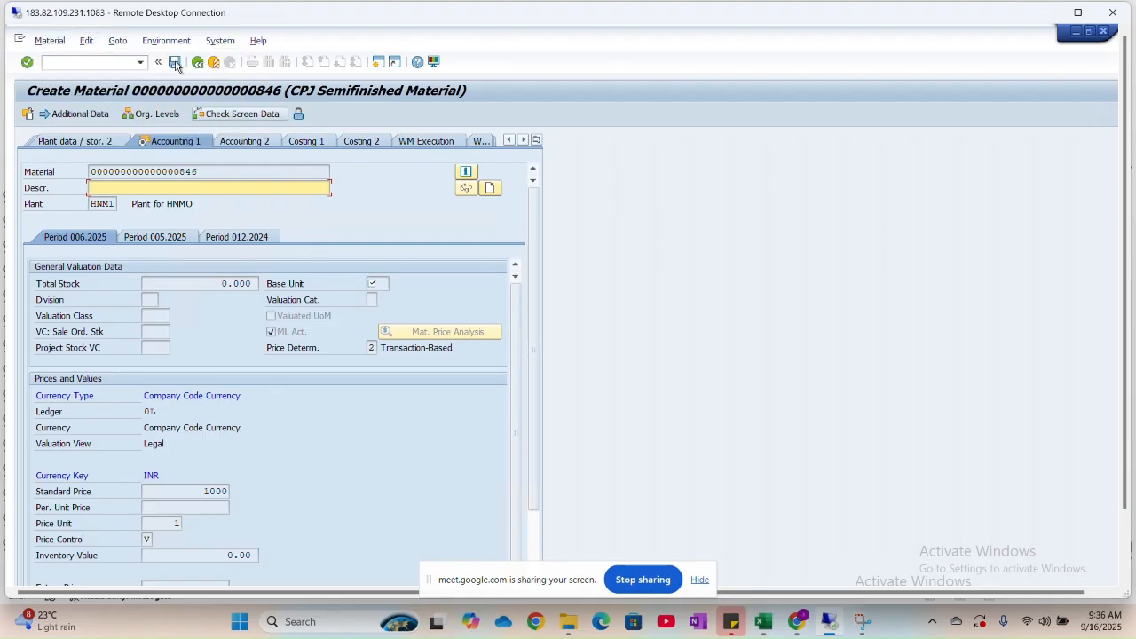
In SAP, leave material creation, start Change Material and call up material 845.
{"action": "left_click", "coordinate": [105, 64]}
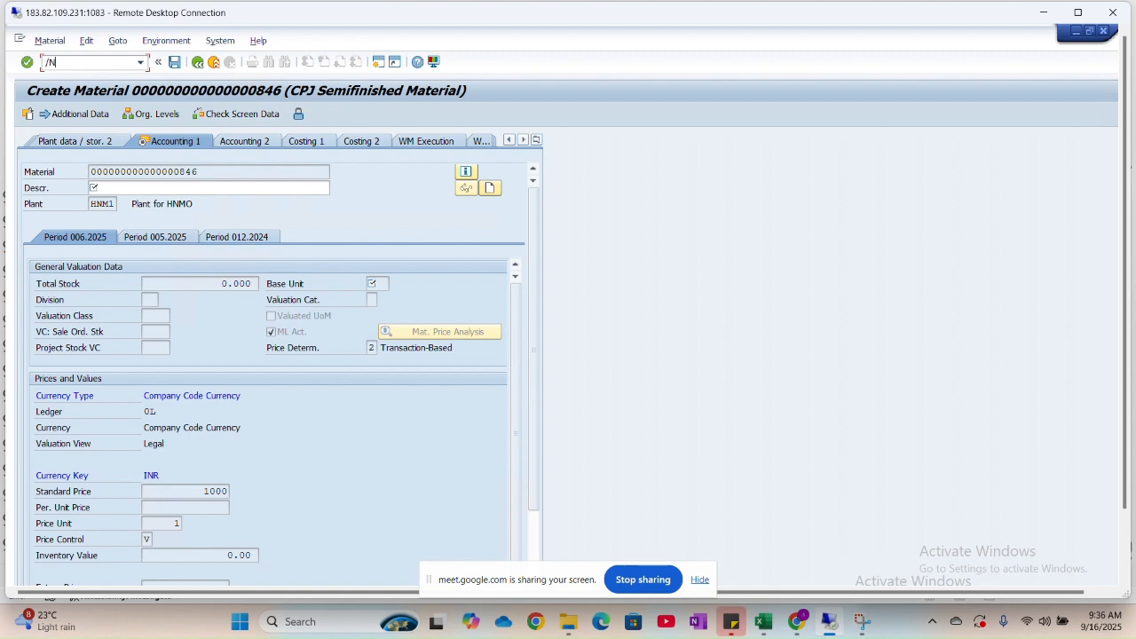
{"action": "key", "text": "Return"}
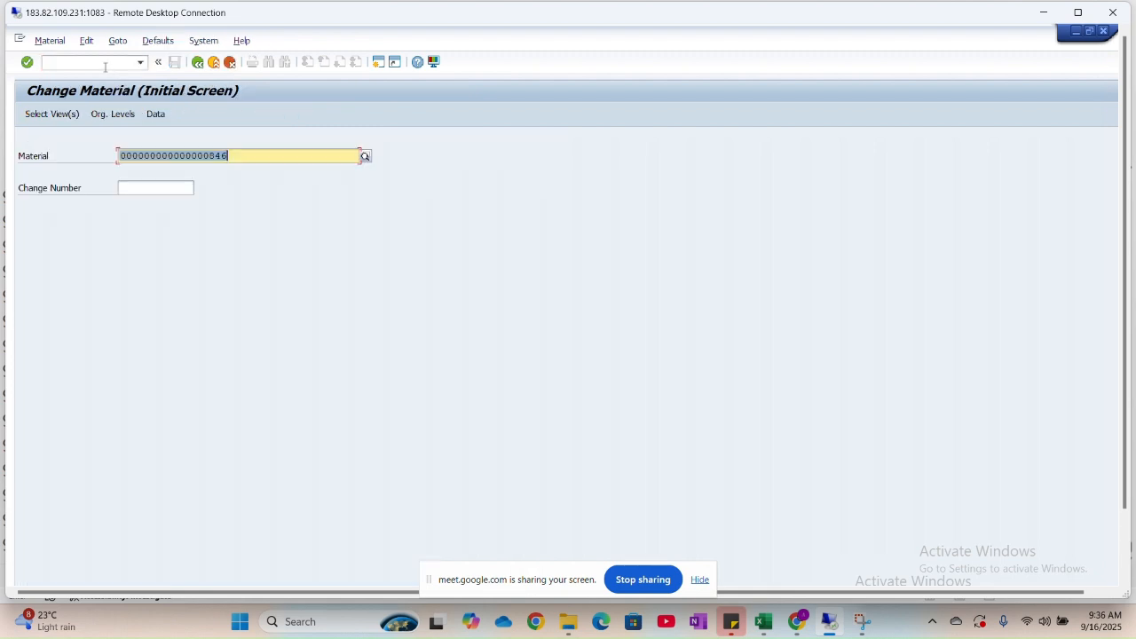
{"action": "left_click", "coordinate": [235, 162]}
{"action": "key", "text": "BackSpace"}
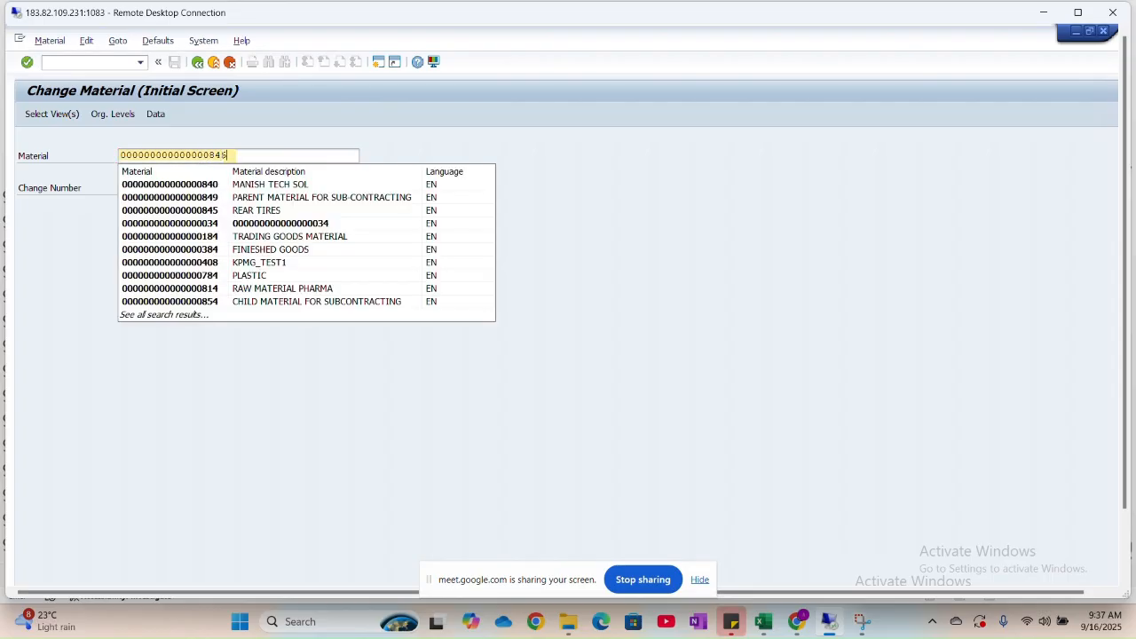
{"action": "type", "text": "5"}
{"action": "left_click", "coordinate": [167, 364]}
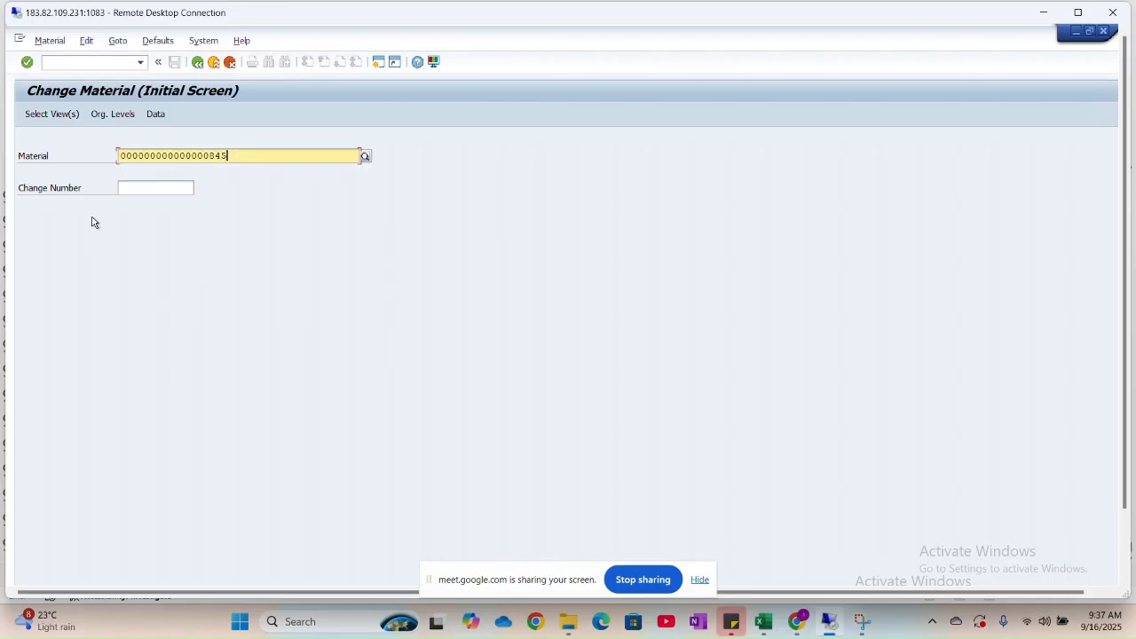
{"action": "key", "text": "Return"}
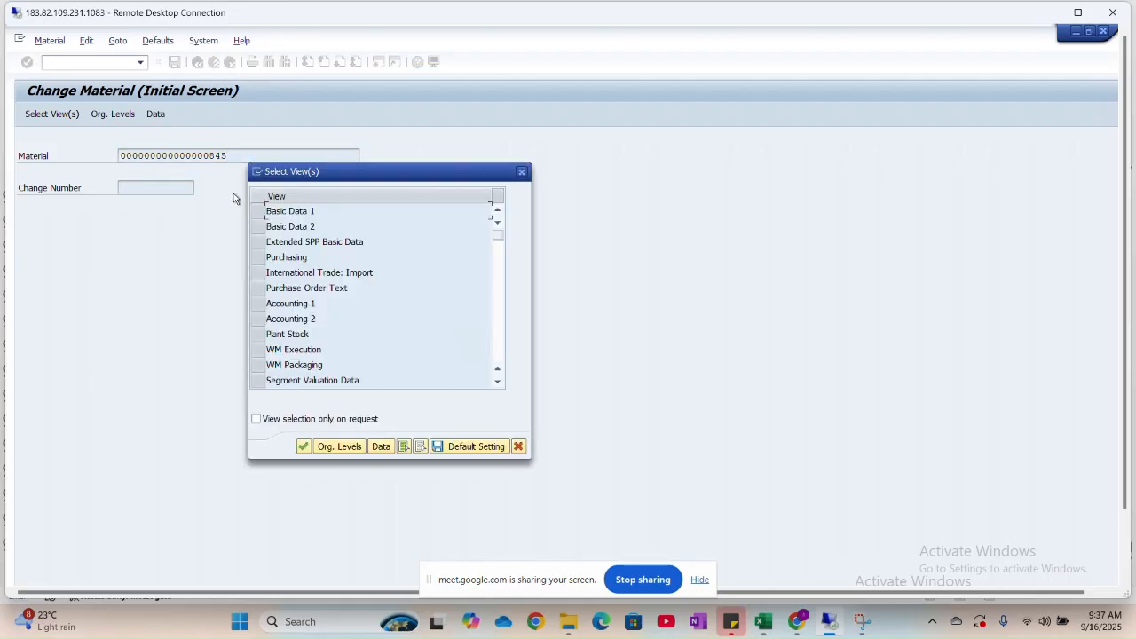
Open the Accounting 1 view of material 845 for plant HNM1 to check its data.
{"action": "left_click", "coordinate": [498, 382]}
{"action": "double_click", "coordinate": [499, 383]}
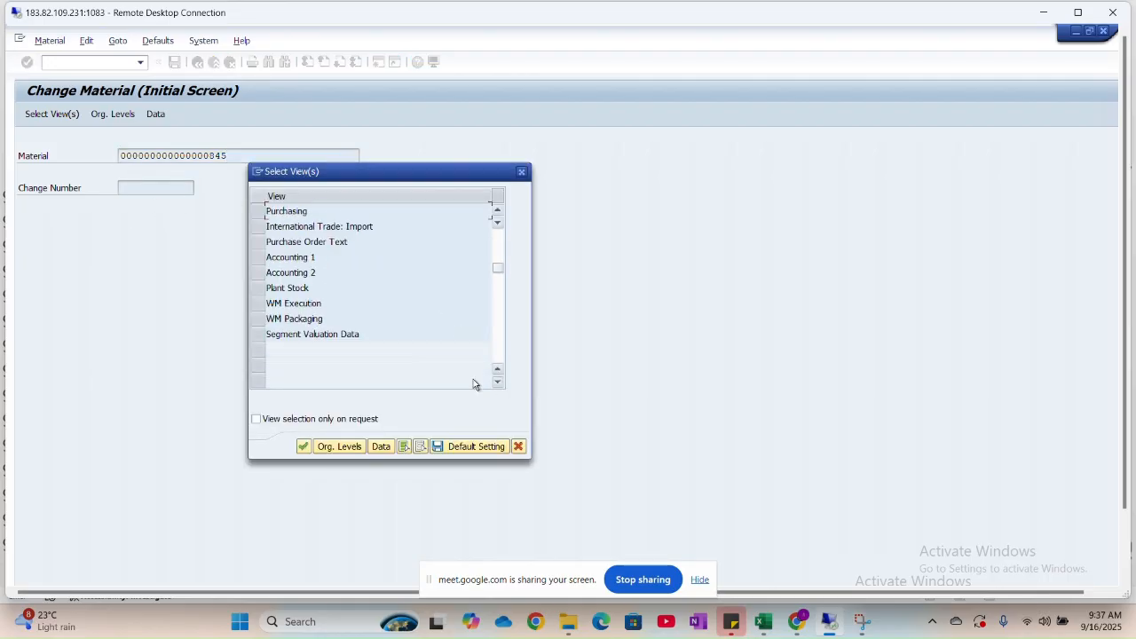
{"action": "left_click", "coordinate": [259, 257]}
{"action": "left_click", "coordinate": [305, 446]}
{"action": "type", "text": "HNM1"}
{"action": "key", "text": "Return"}
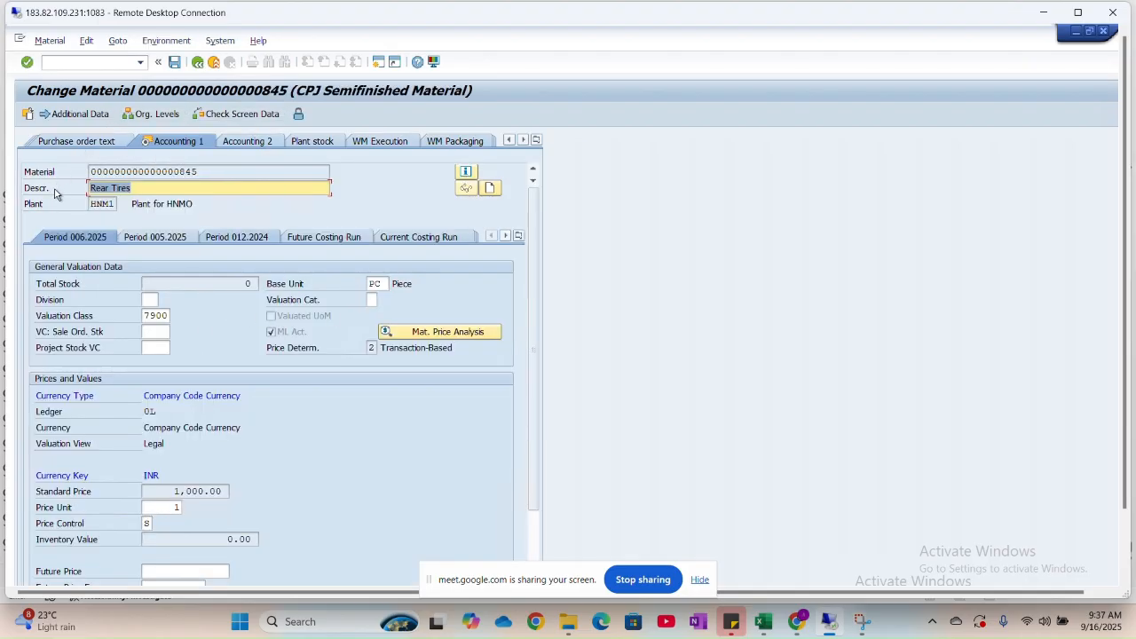
Switch back to the class sheet in Excel, finish the row 960 entry and open the FI-MM sheet.
{"action": "key", "text": "alt+Tab"}
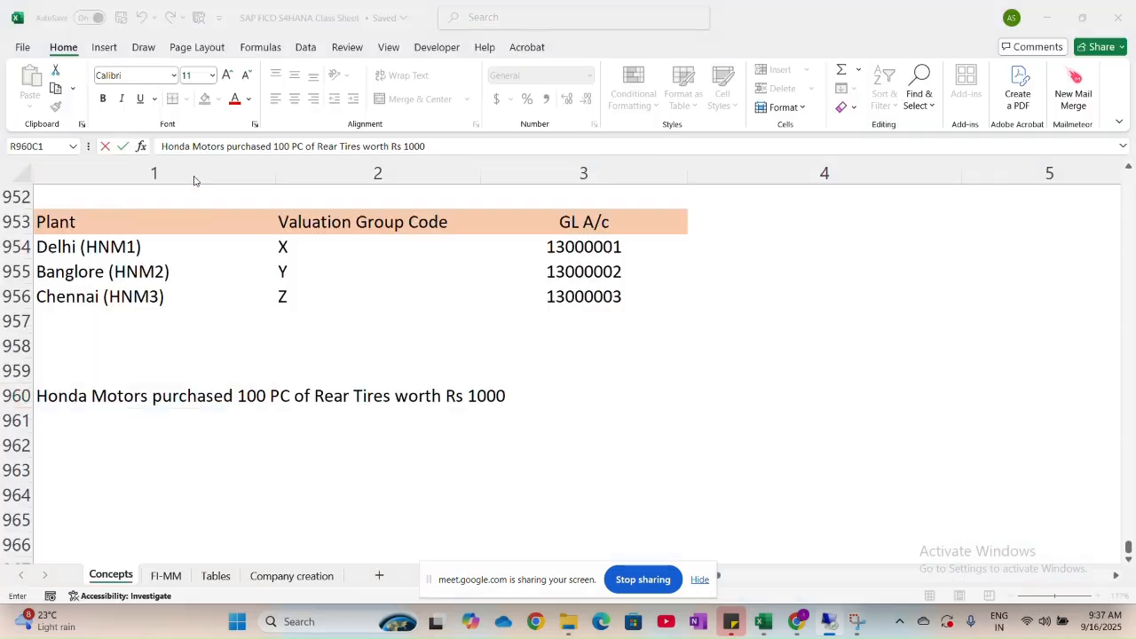
{"action": "scroll", "coordinate": [241, 317], "scroll_direction": "up", "scroll_amount": 1}
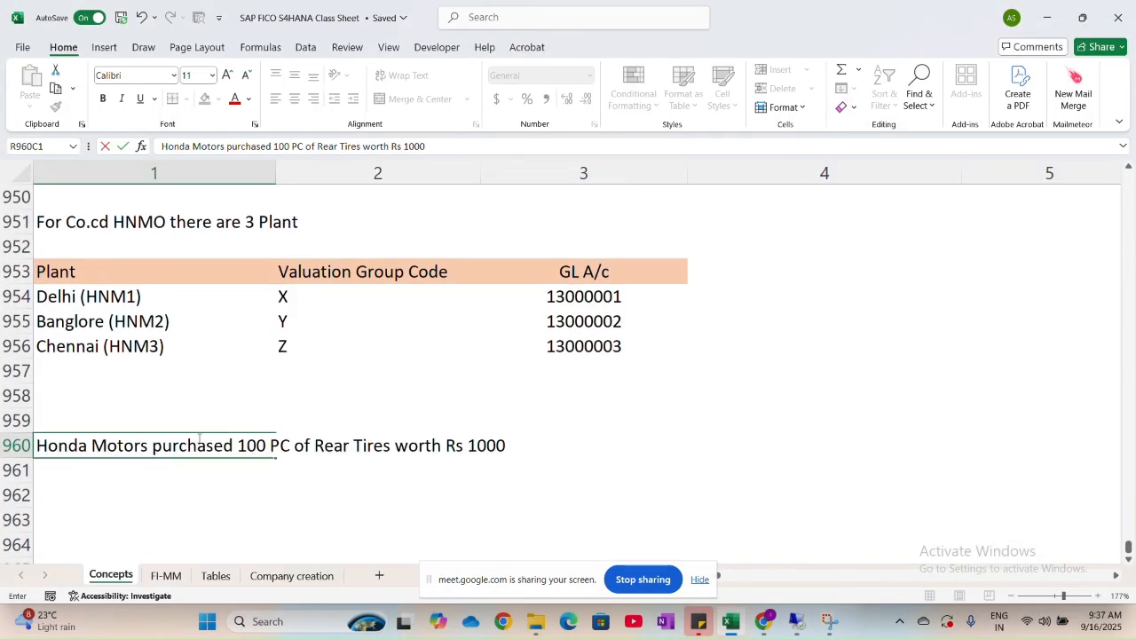
{"action": "left_click", "coordinate": [169, 577]}
{"action": "left_click", "coordinate": [168, 576]}
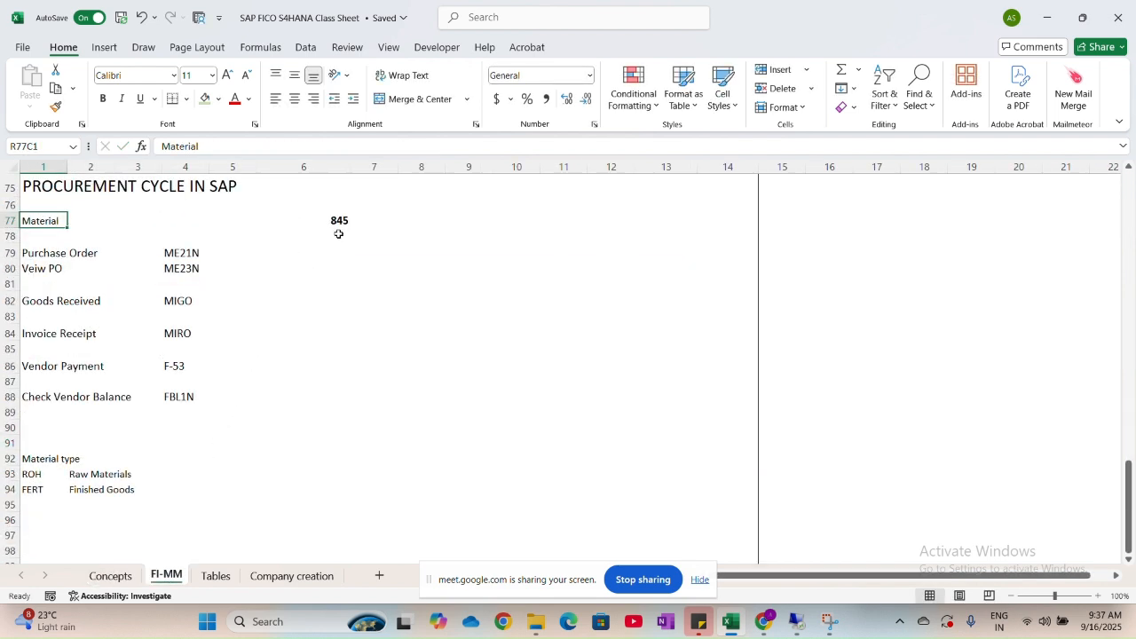
{"action": "key", "text": "alt+Tab"}
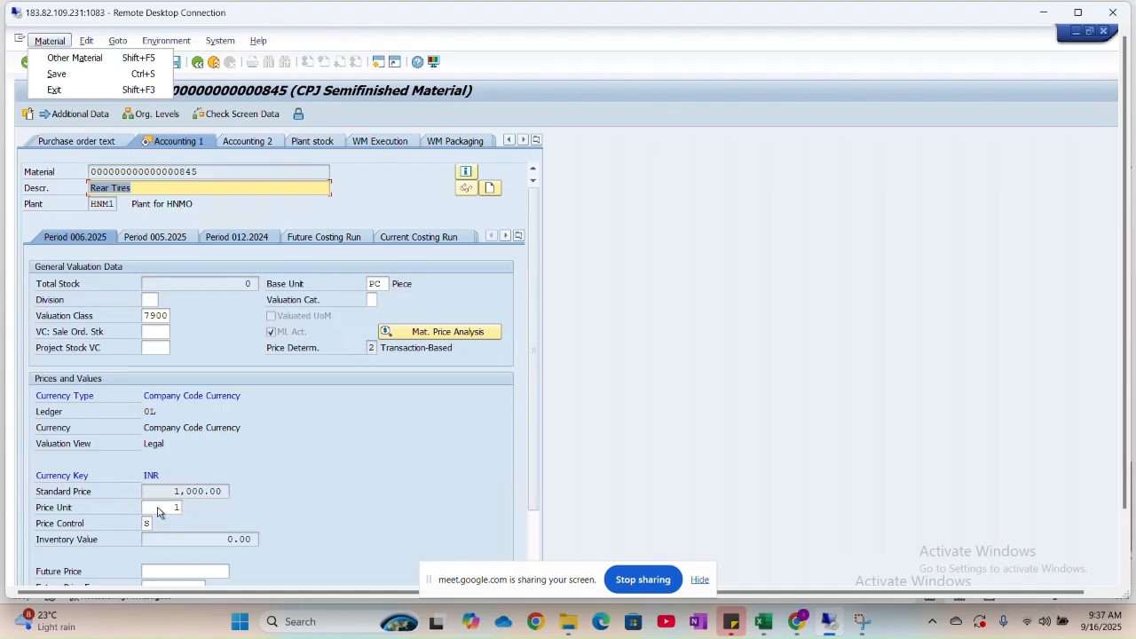
{"action": "key", "text": "alt+Tab"}
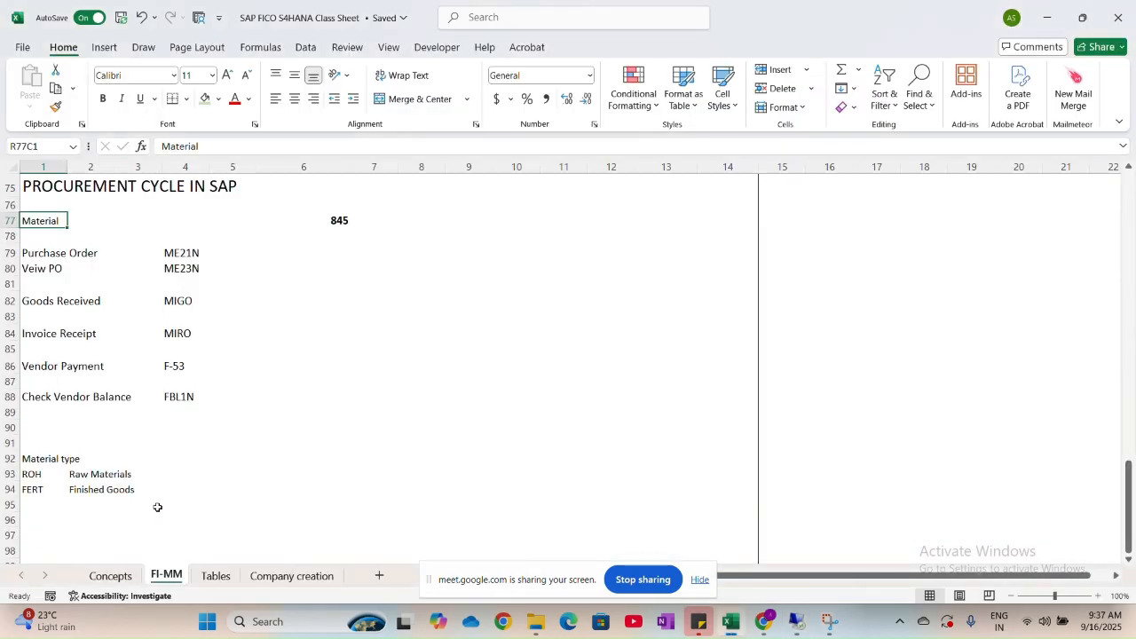
Append "from CEAT Tires" to the Honda Motors purchase sentence in row 960 of the Concepts sheet.
{"action": "left_click", "coordinate": [111, 576]}
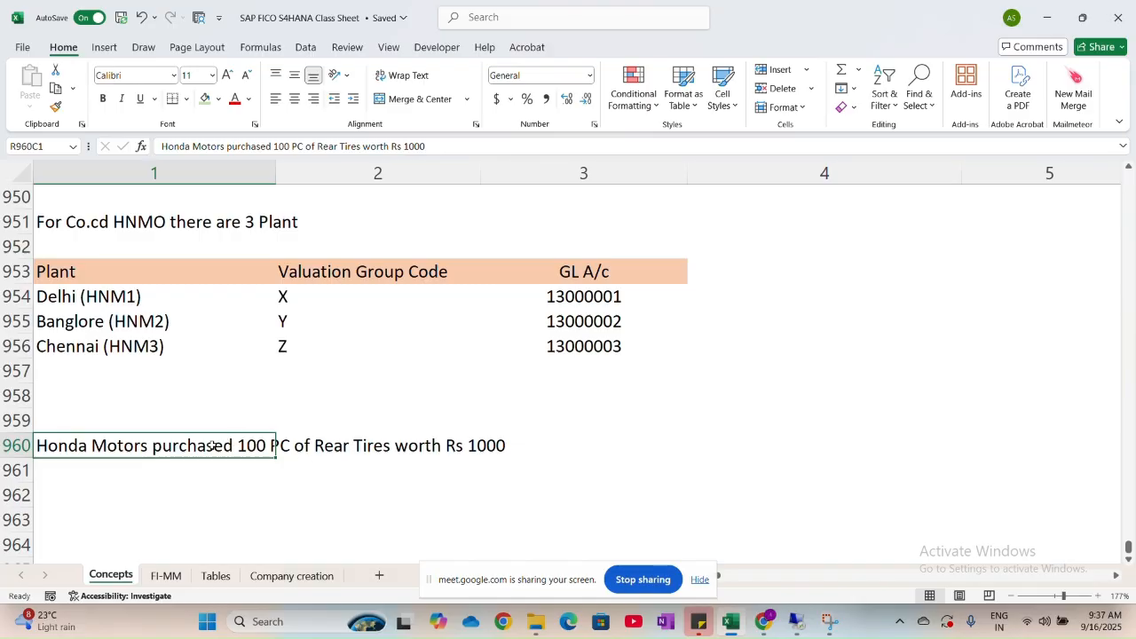
{"action": "double_click", "coordinate": [214, 445]}
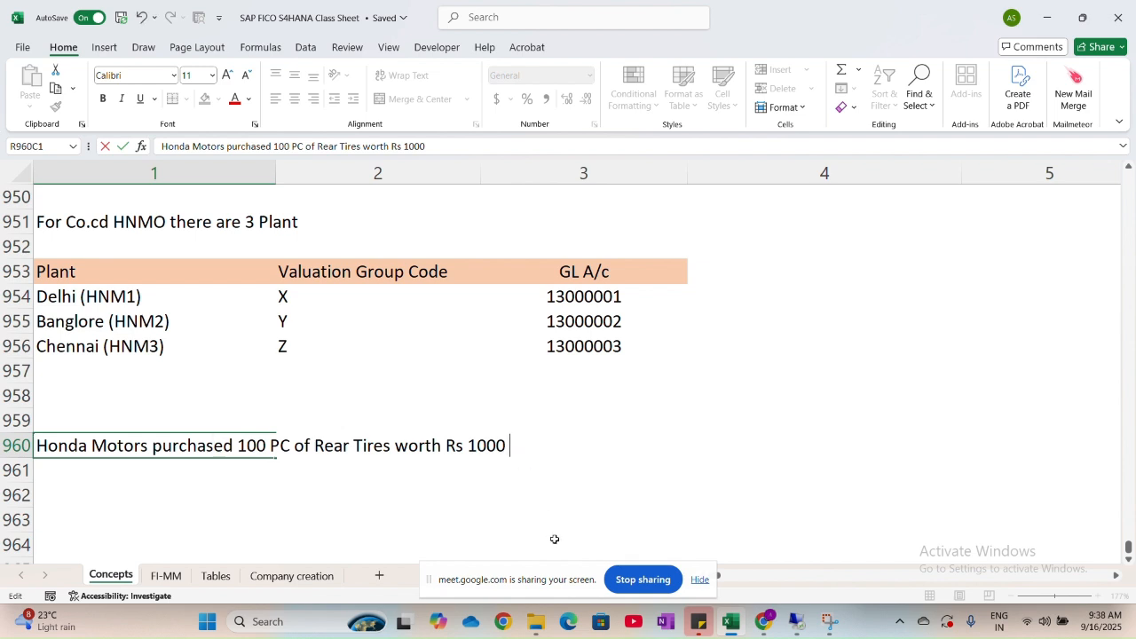
{"action": "type", "text": "fro"}
{"action": "key", "text": "BackSpace"}
{"action": "type", "text": "rom"}
{"action": "key", "text": "Caps_Lock"}
{"action": "type", "text": "CEAT"}
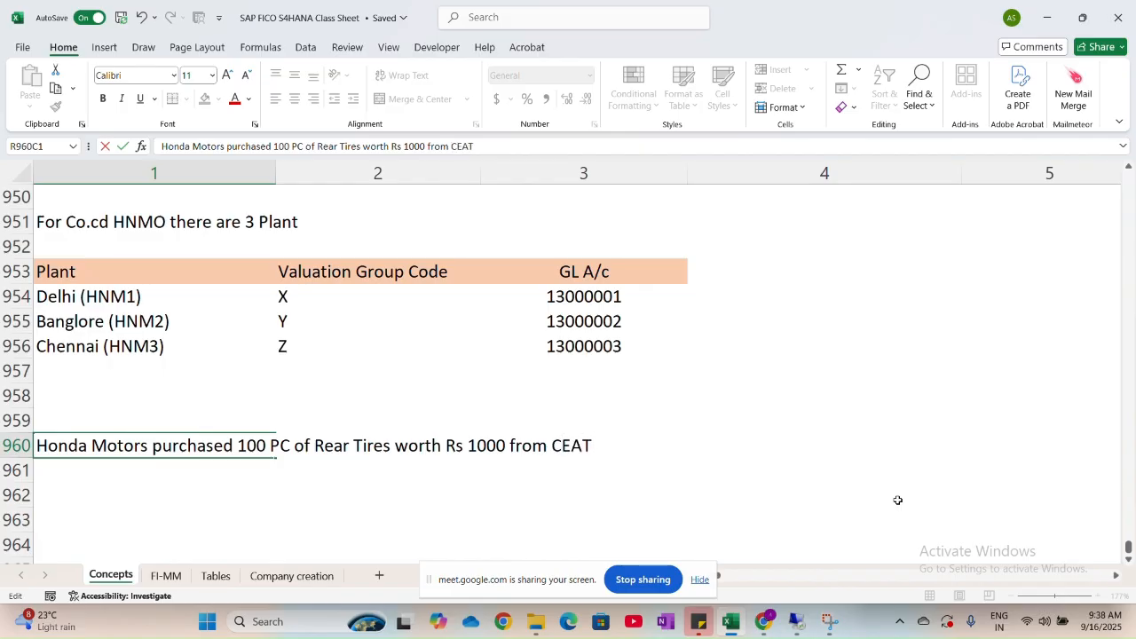
{"action": "type", "text": " T"}
{"action": "key", "text": "Caps_Lock"}
{"action": "type", "text": "ires"}
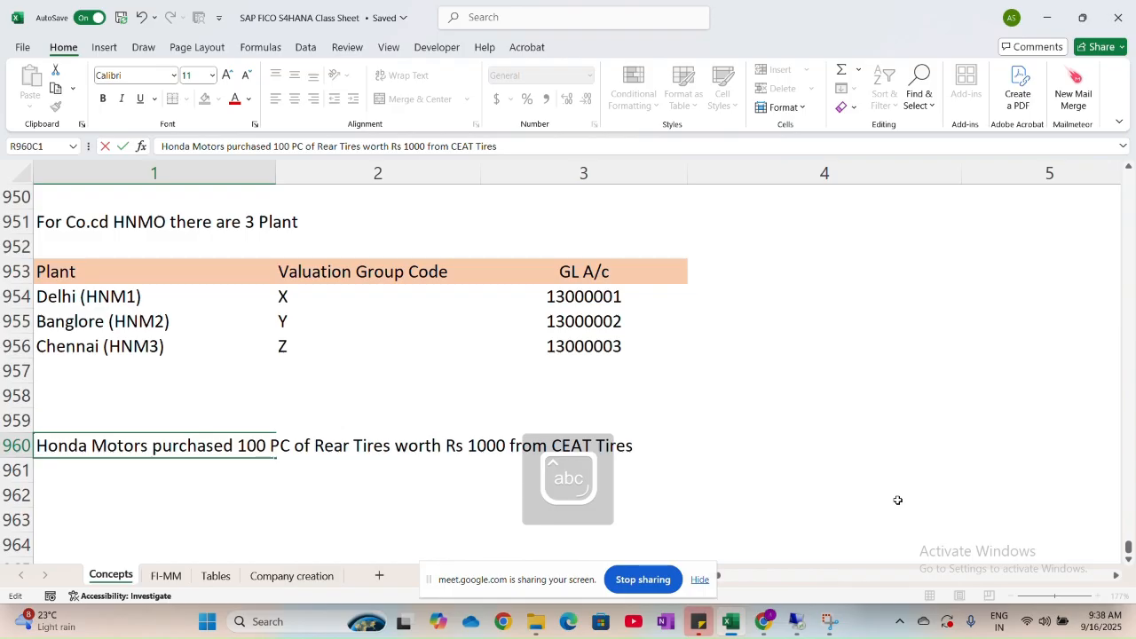
Copy the Inventory A/c Dr and GR / IR Clearing A/c Cr lines from rows 937–938 into column 1 from row 962.
{"action": "scroll", "coordinate": [731, 434], "scroll_direction": "down", "scroll_amount": 1}
{"action": "scroll", "coordinate": [731, 433], "scroll_direction": "up", "scroll_amount": 2}
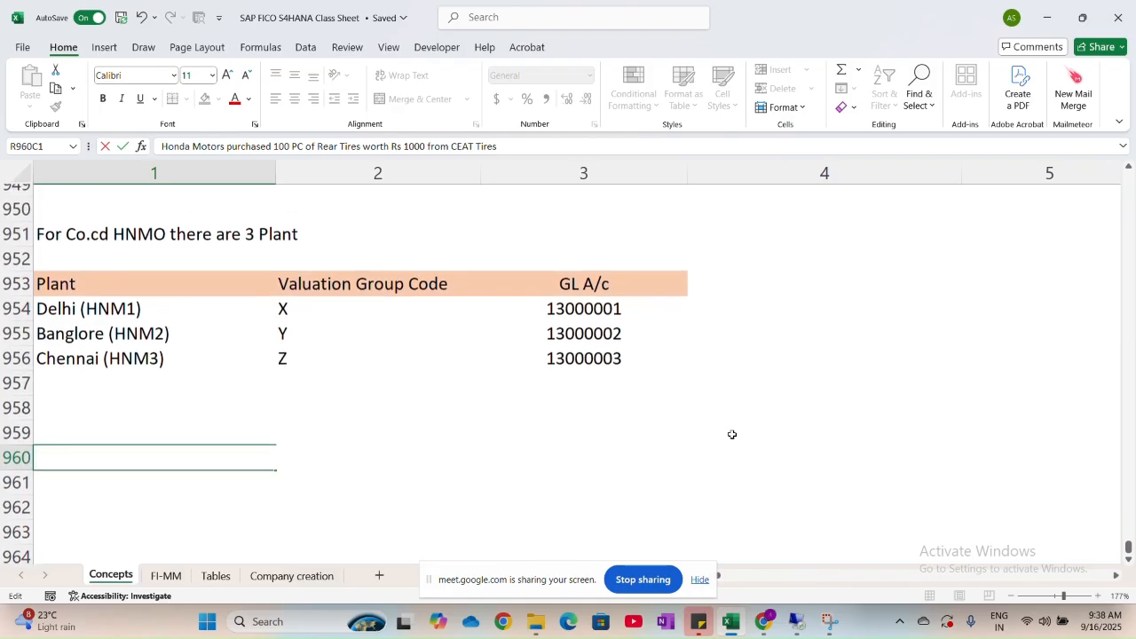
{"action": "scroll", "coordinate": [444, 365], "scroll_direction": "up", "scroll_amount": 4}
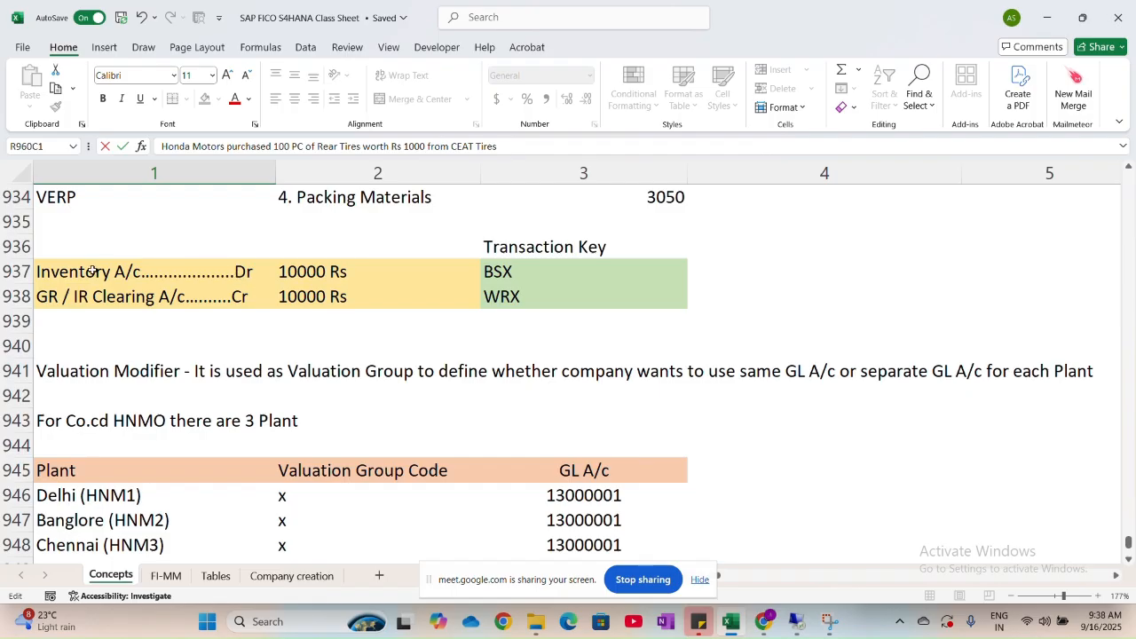
{"action": "left_click", "coordinate": [92, 272]}
{"action": "left_click_drag", "start_coordinate": [91, 272], "coordinate": [176, 291]}
{"action": "key", "text": "ctrl+c"}
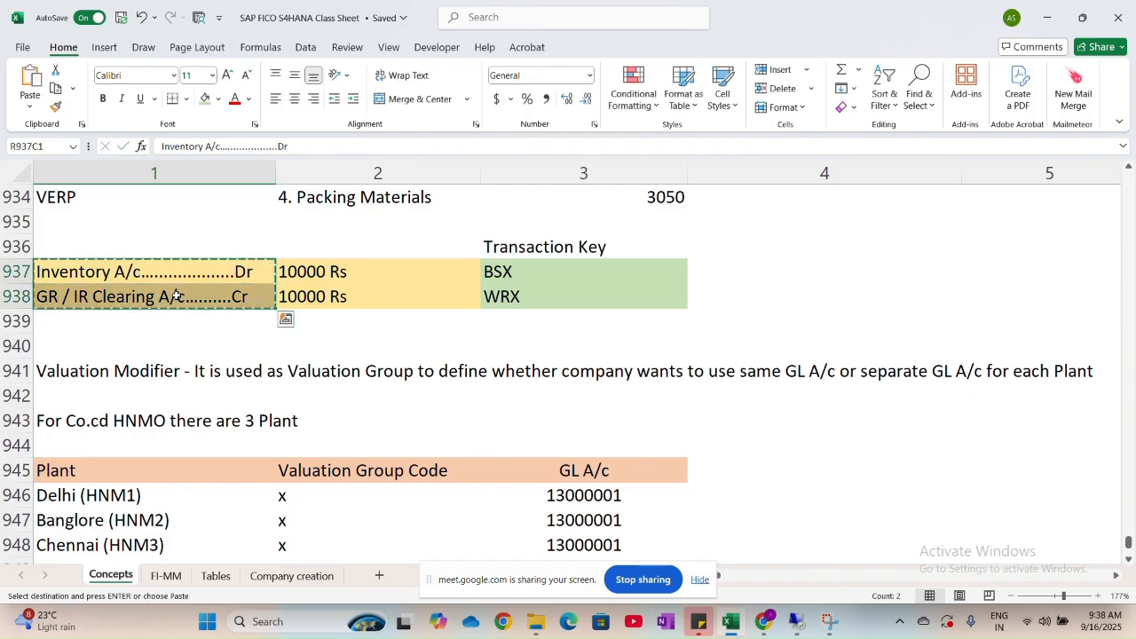
{"action": "scroll", "coordinate": [175, 268], "scroll_direction": "down", "scroll_amount": 2}
{"action": "scroll", "coordinate": [176, 269], "scroll_direction": "down", "scroll_amount": 5}
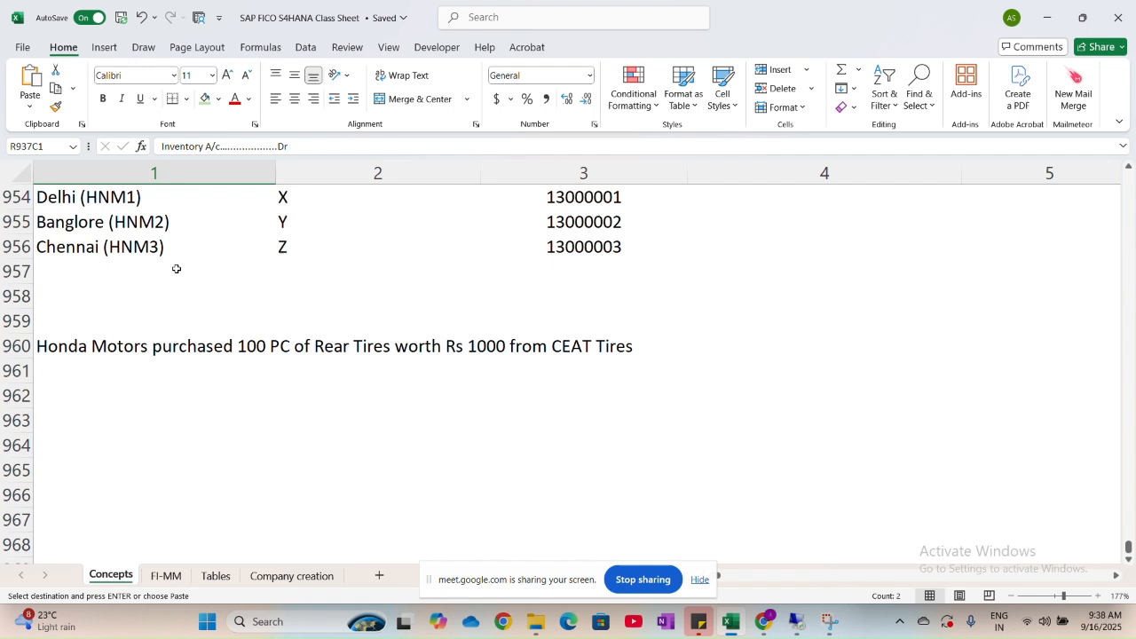
{"action": "left_click", "coordinate": [66, 394]}
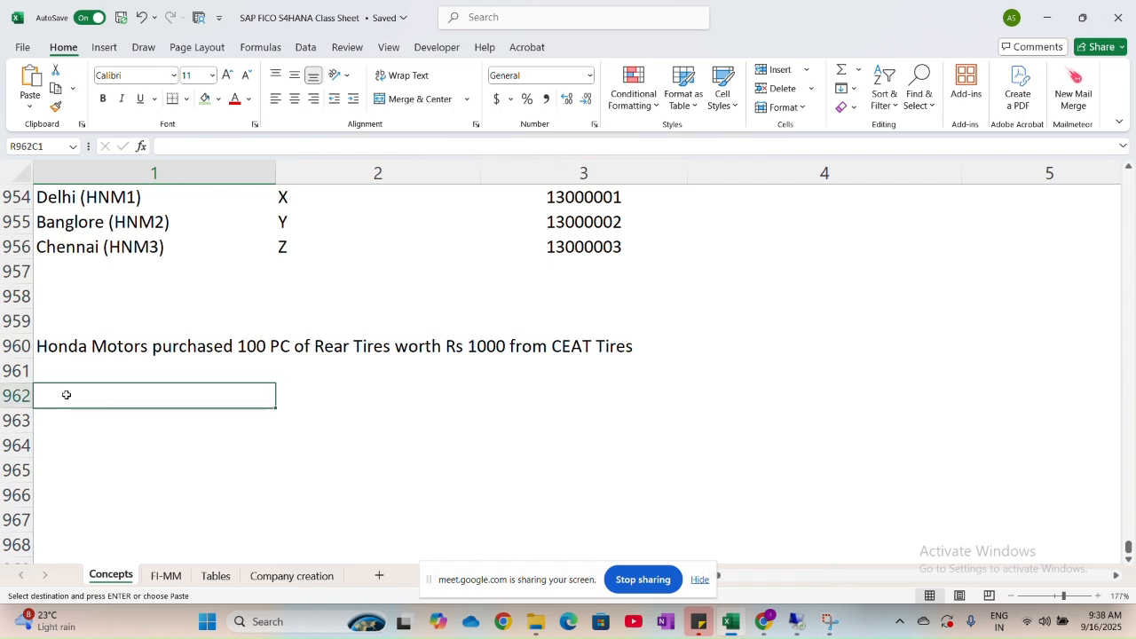
{"action": "key", "text": "ctrl+v"}
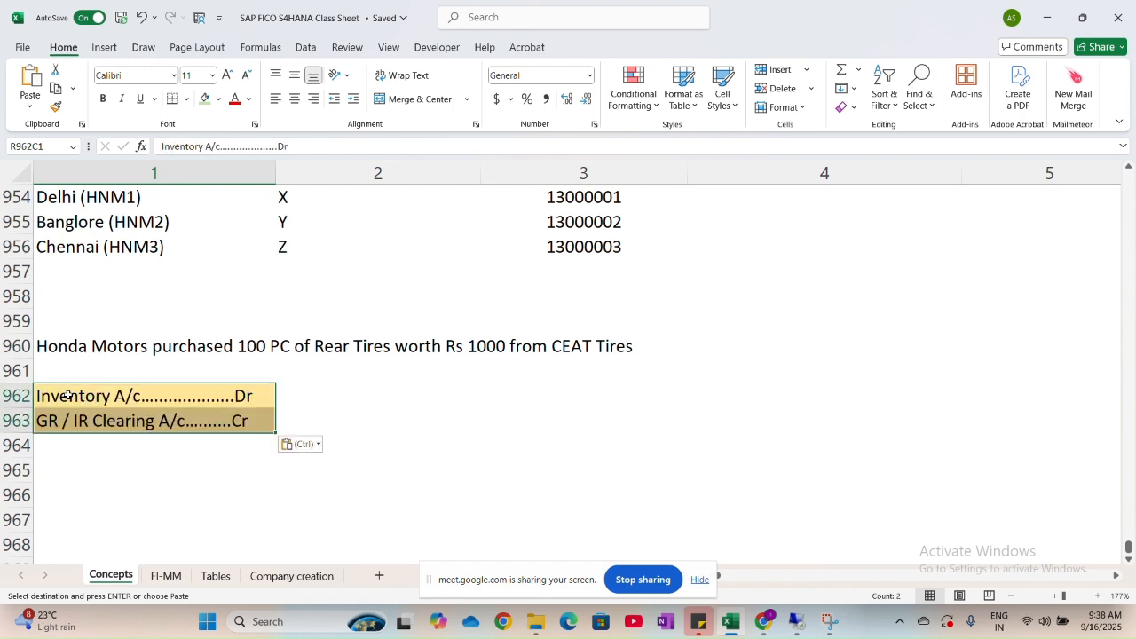
Enter the formula =100*1000 as the Inventory A/c amount in row 962, column 2.
{"action": "left_click", "coordinate": [297, 399]}
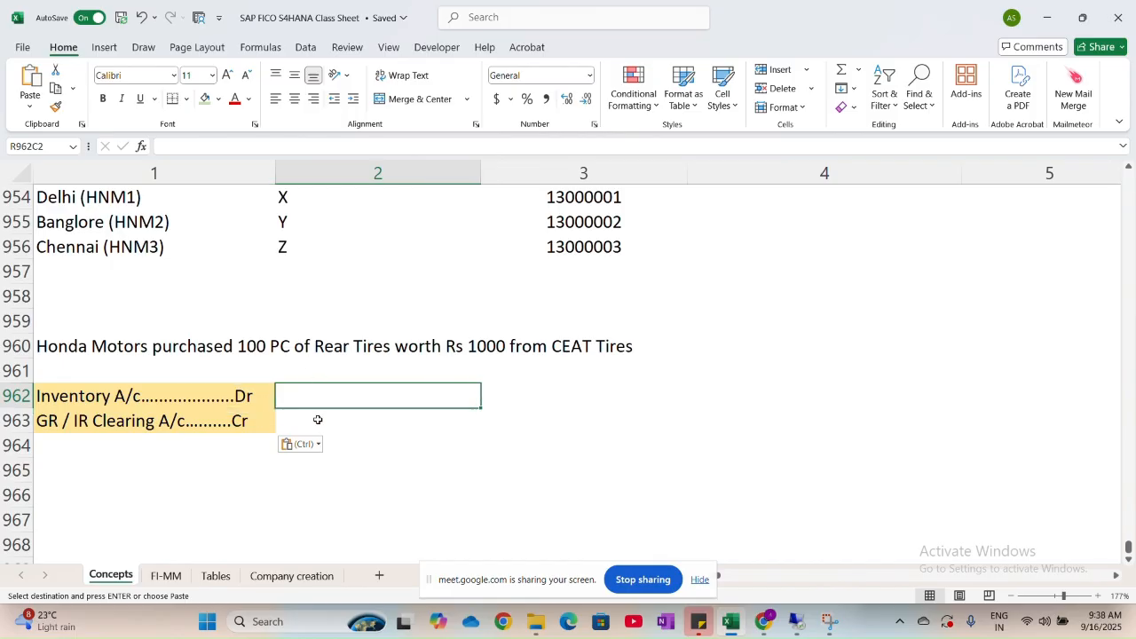
{"action": "type", "text": "="}
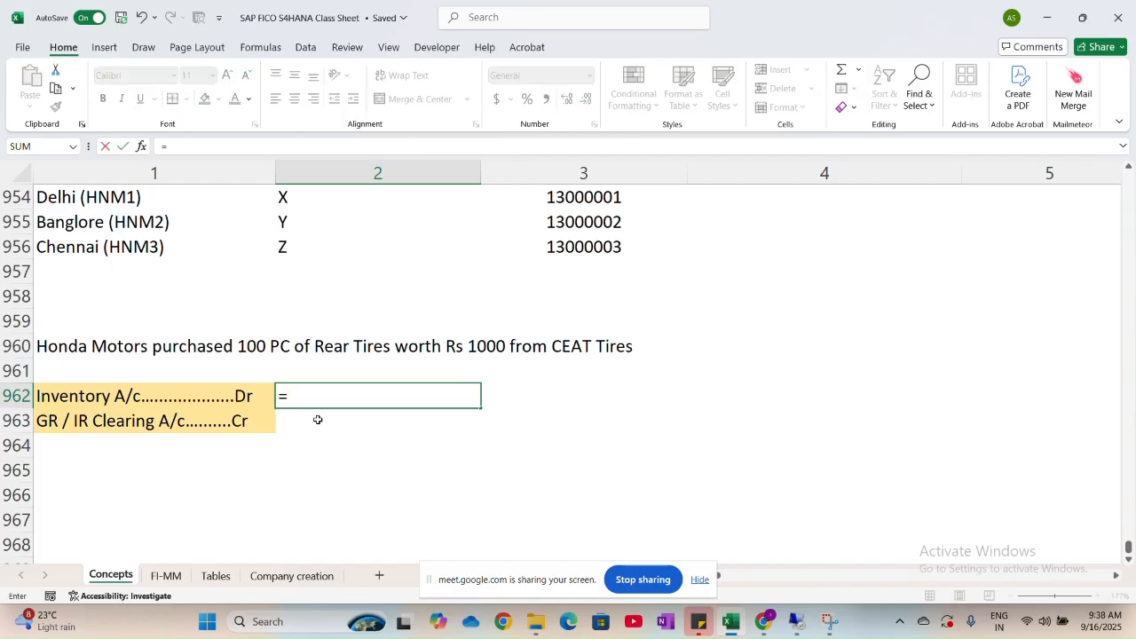
{"action": "type", "text": "100"}
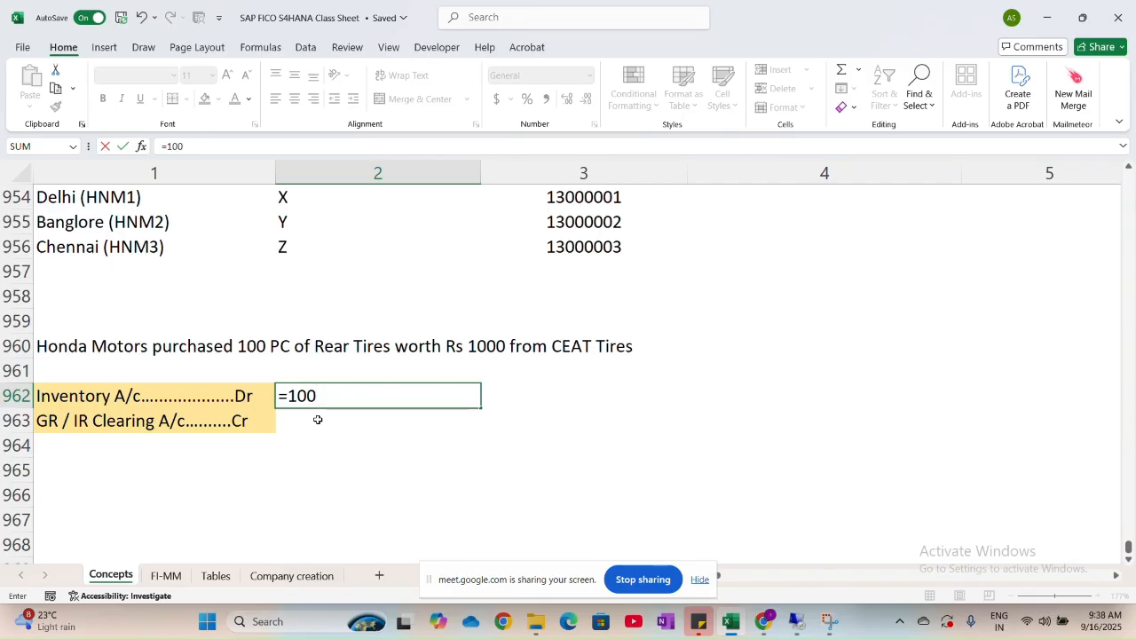
{"action": "type", "text": "*1000"}
{"action": "key", "text": "Return"}
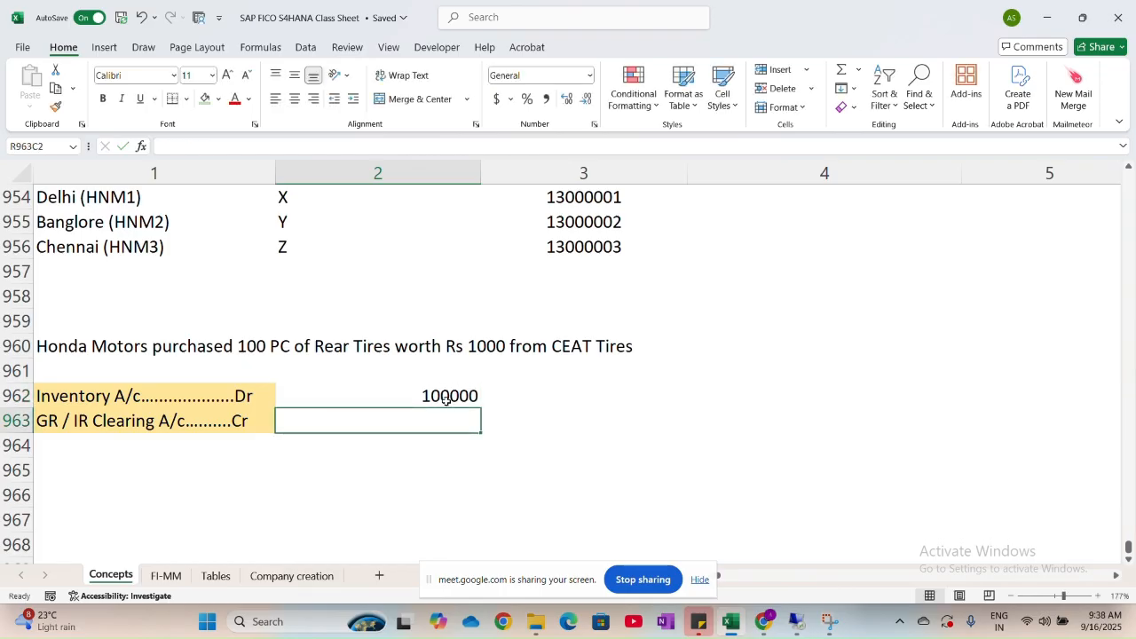
Copy the Inventory A/c amount formula to the GR / IR Clearing A/c line in row 963, column 2.
{"action": "left_click", "coordinate": [477, 401]}
{"action": "key", "text": "ctrl+c"}
{"action": "left_click", "coordinate": [463, 422]}
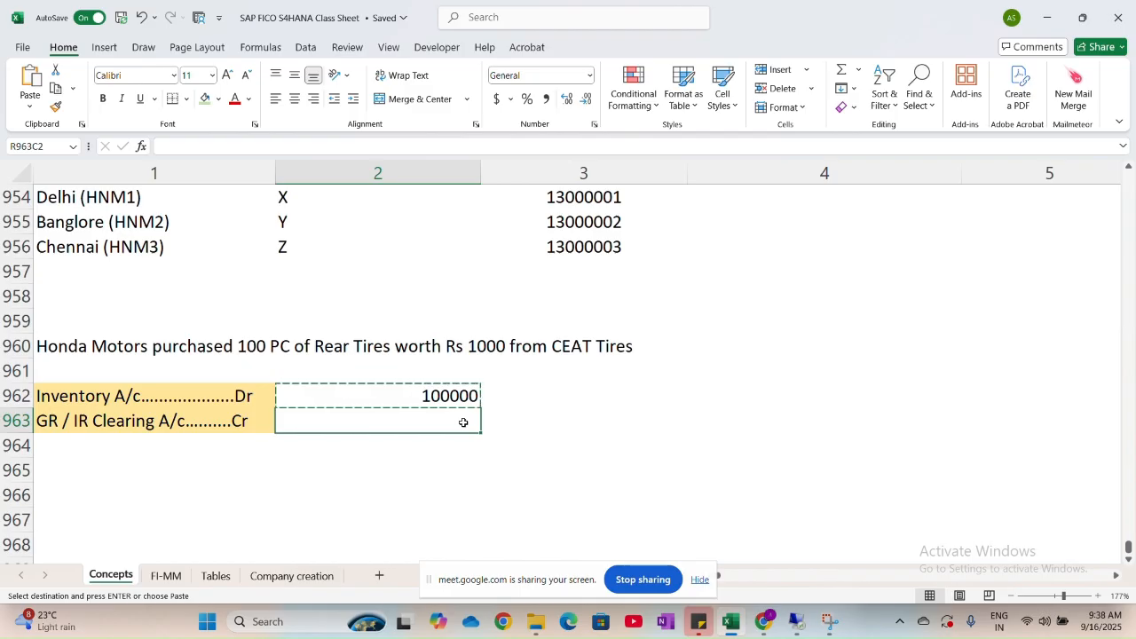
{"action": "key", "text": "ctrl+v"}
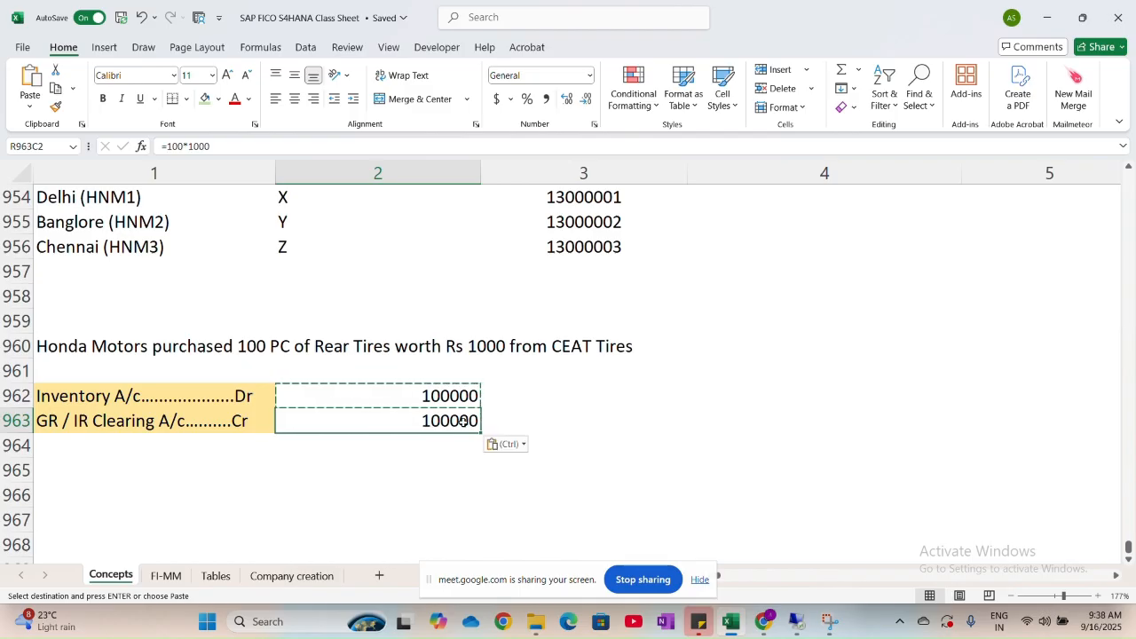
{"action": "double_click", "coordinate": [412, 419]}
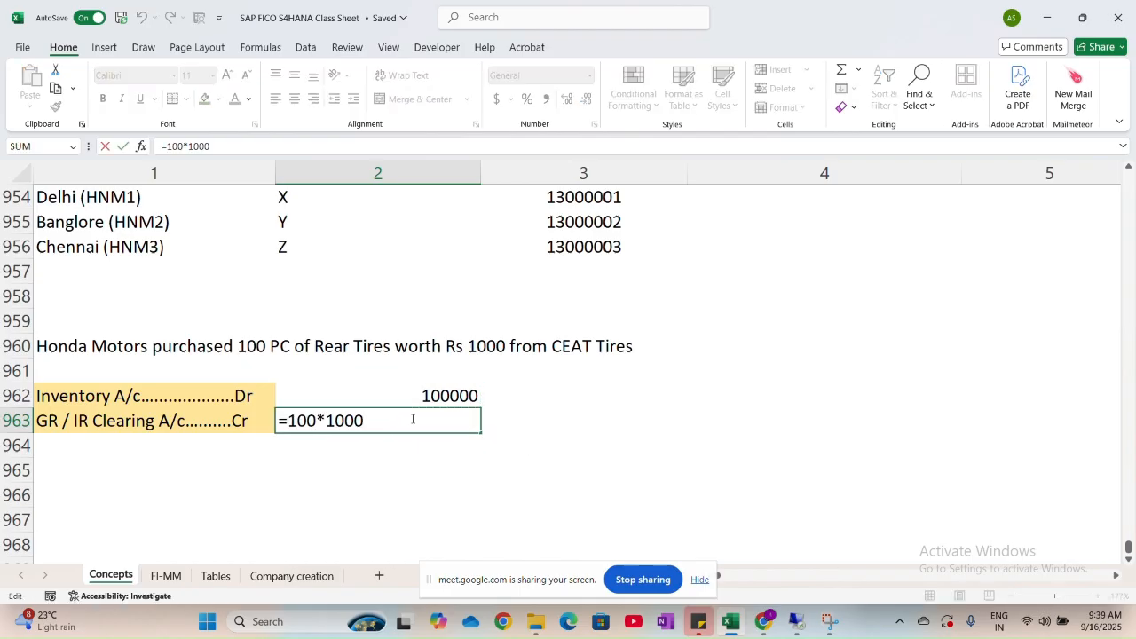
{"action": "key", "text": "Return"}
{"action": "left_click", "coordinate": [376, 514]}
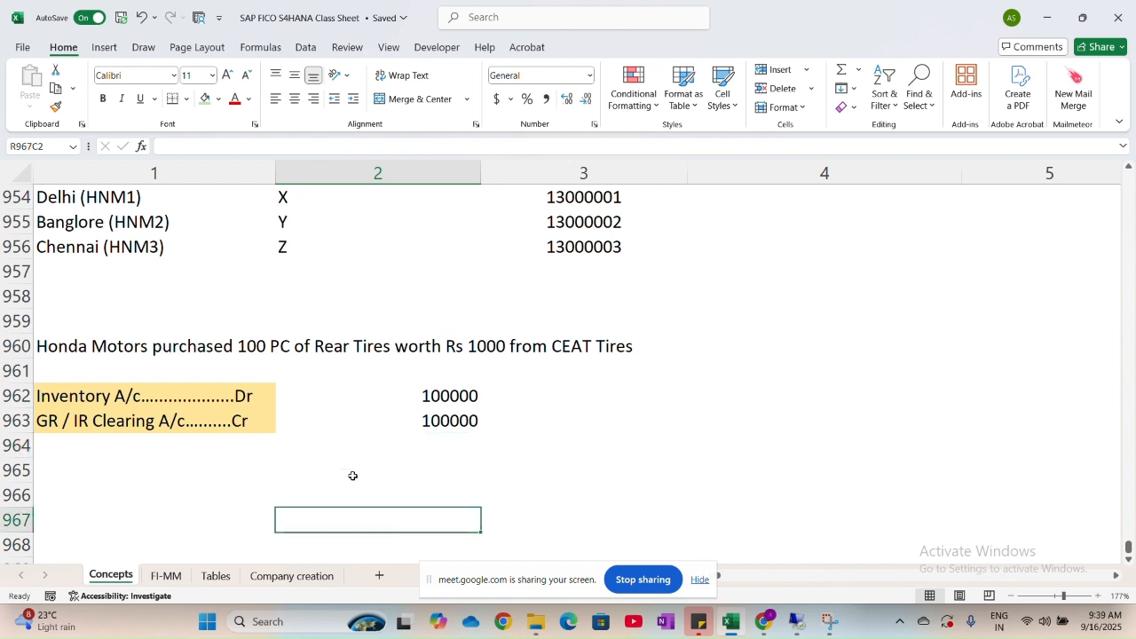
Switch to SAP and leave Change Material, returning to the SAP Easy Access screen.
{"action": "key", "text": "alt+Tab"}
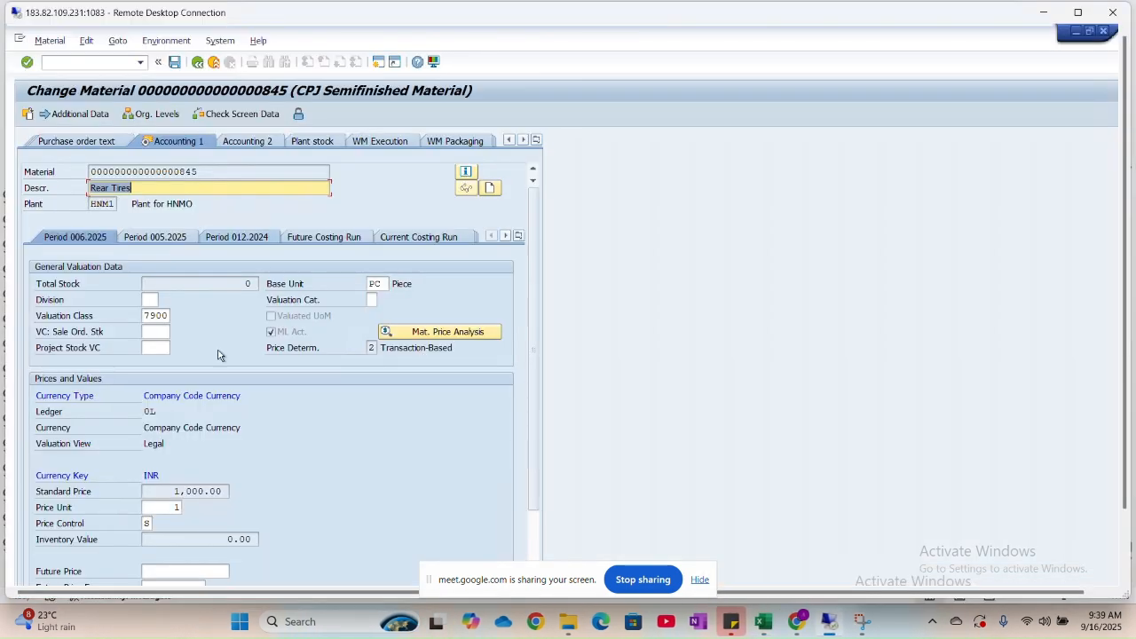
{"action": "left_click", "coordinate": [198, 64]}
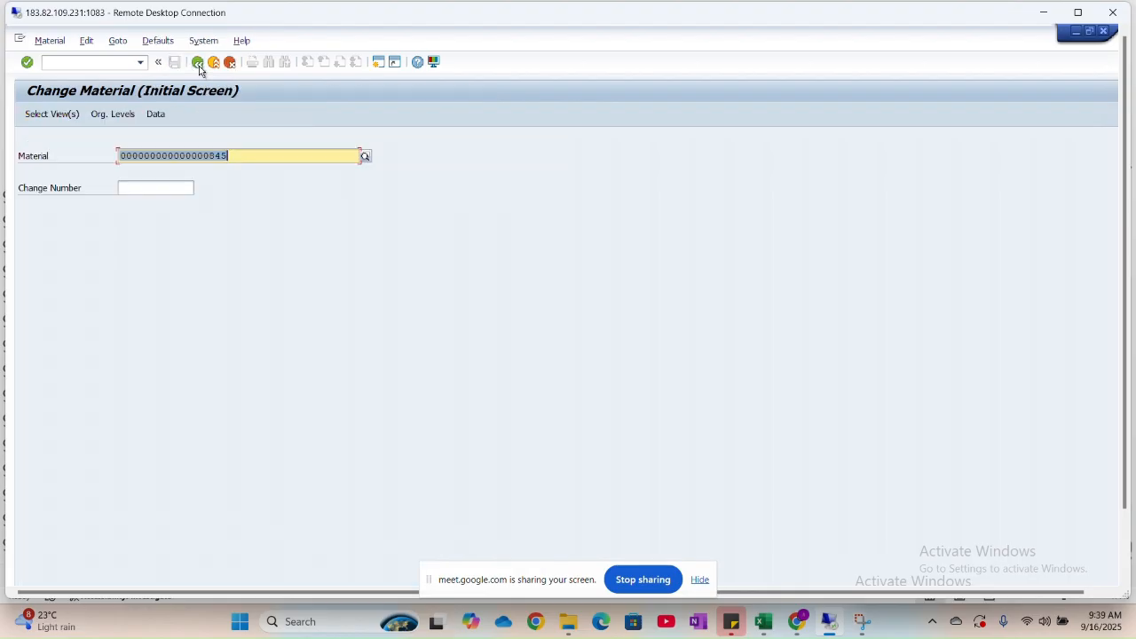
{"action": "left_click", "coordinate": [198, 63]}
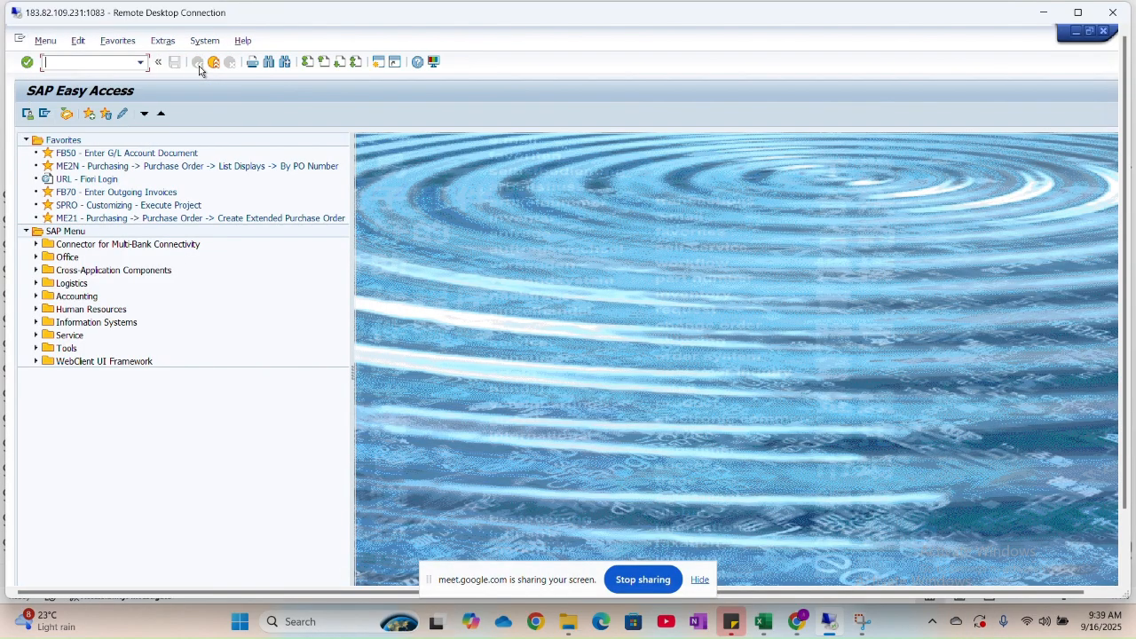
Switch to the class sheet in Excel and enter ME21N beside the Purchase Order (PO) heading in row 834, column 2.
{"action": "key", "text": "alt+Tab"}
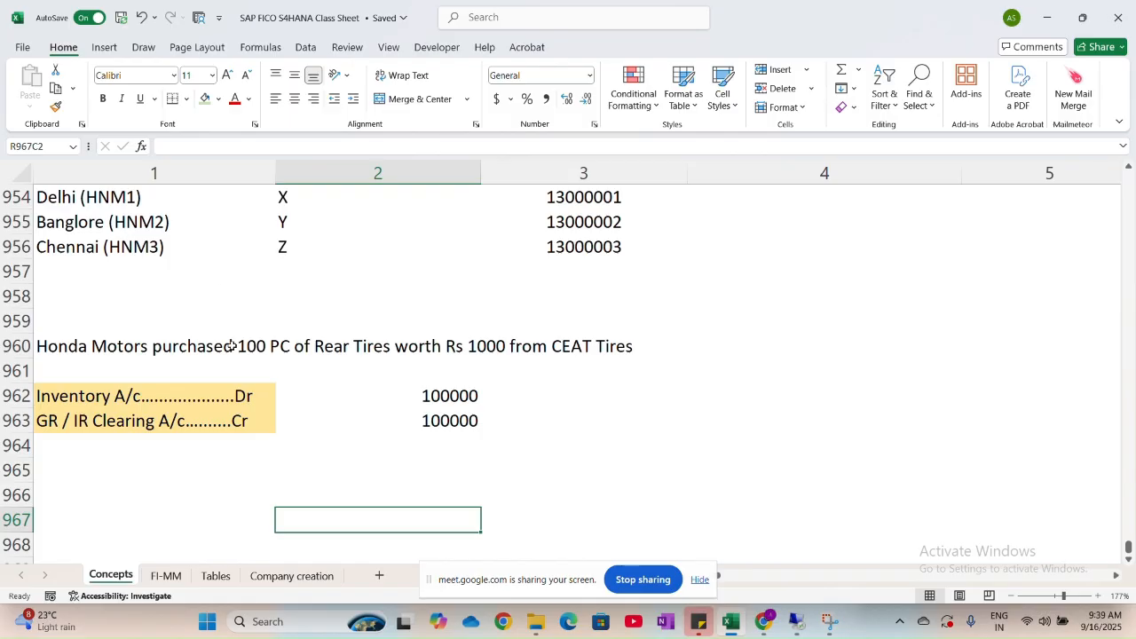
{"action": "scroll", "coordinate": [231, 345], "scroll_direction": "up", "scroll_amount": 12}
{"action": "scroll", "coordinate": [232, 346], "scroll_direction": "up", "scroll_amount": 10}
{"action": "scroll", "coordinate": [232, 346], "scroll_direction": "up", "scroll_amount": 5}
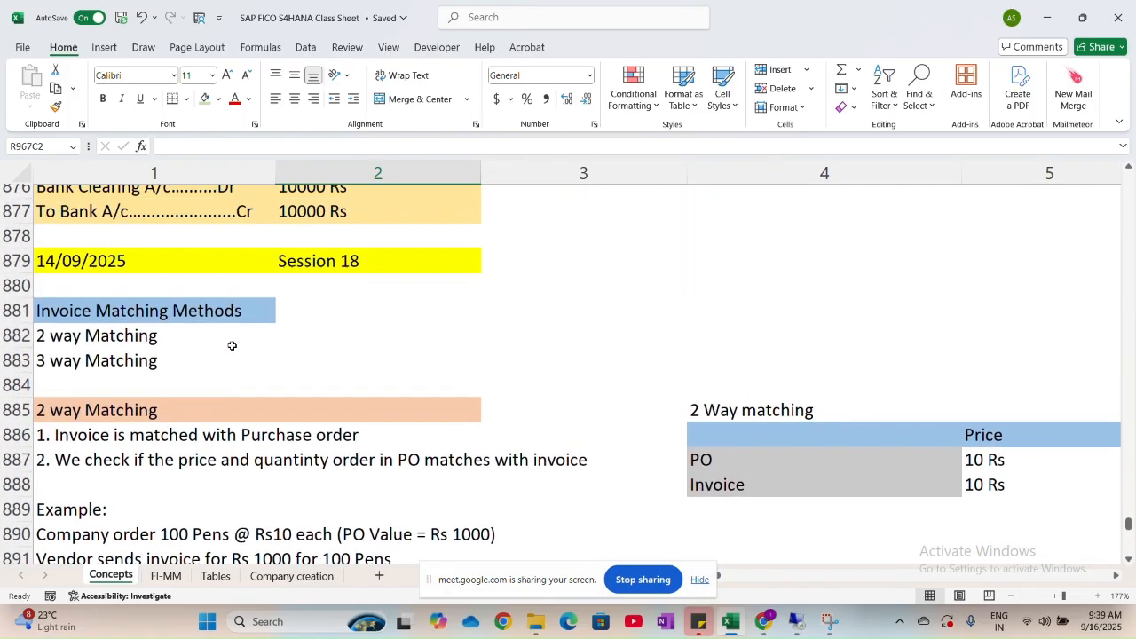
{"action": "scroll", "coordinate": [206, 344], "scroll_direction": "up", "scroll_amount": 3}
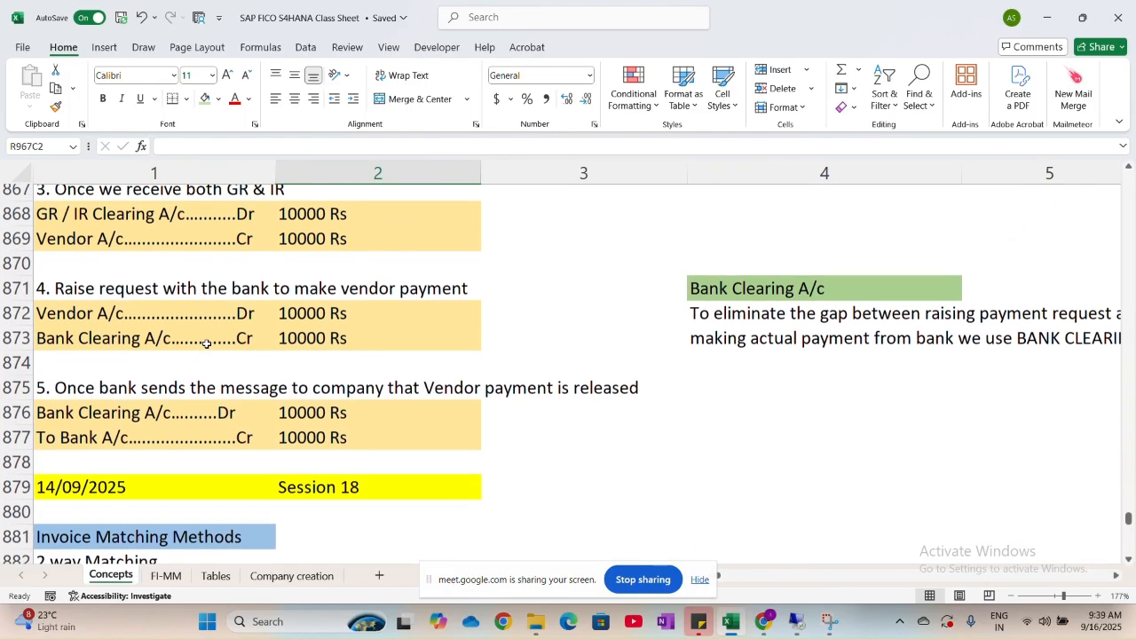
{"action": "scroll", "coordinate": [206, 344], "scroll_direction": "up", "scroll_amount": 11}
{"action": "scroll", "coordinate": [206, 343], "scroll_direction": "up", "scroll_amount": 2}
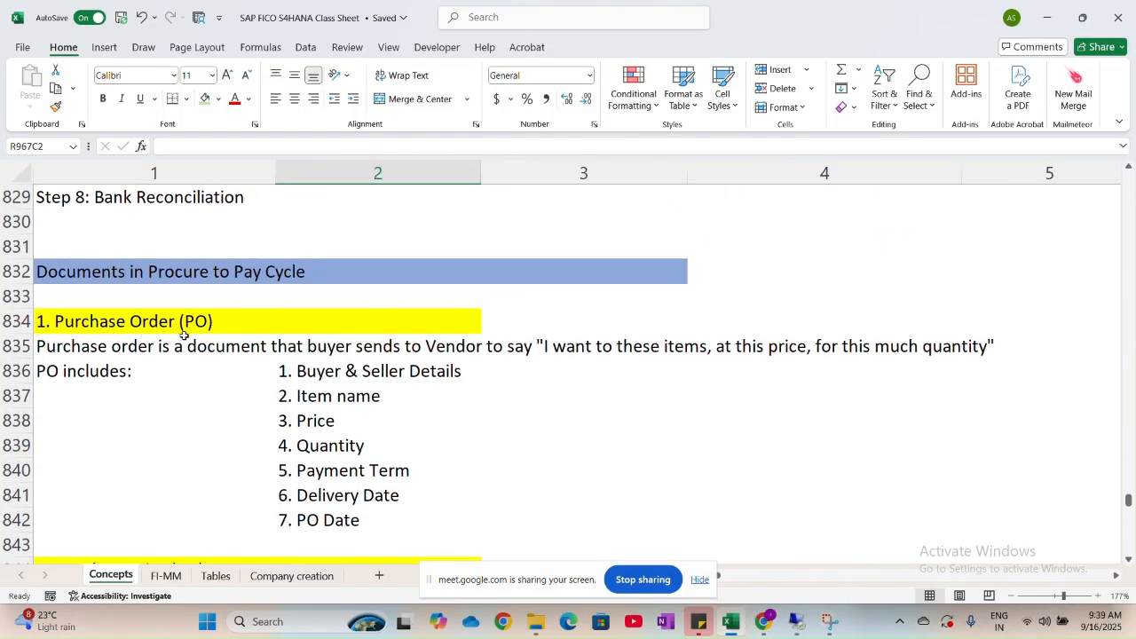
{"action": "left_click", "coordinate": [247, 323]}
{"action": "left_click", "coordinate": [341, 321]}
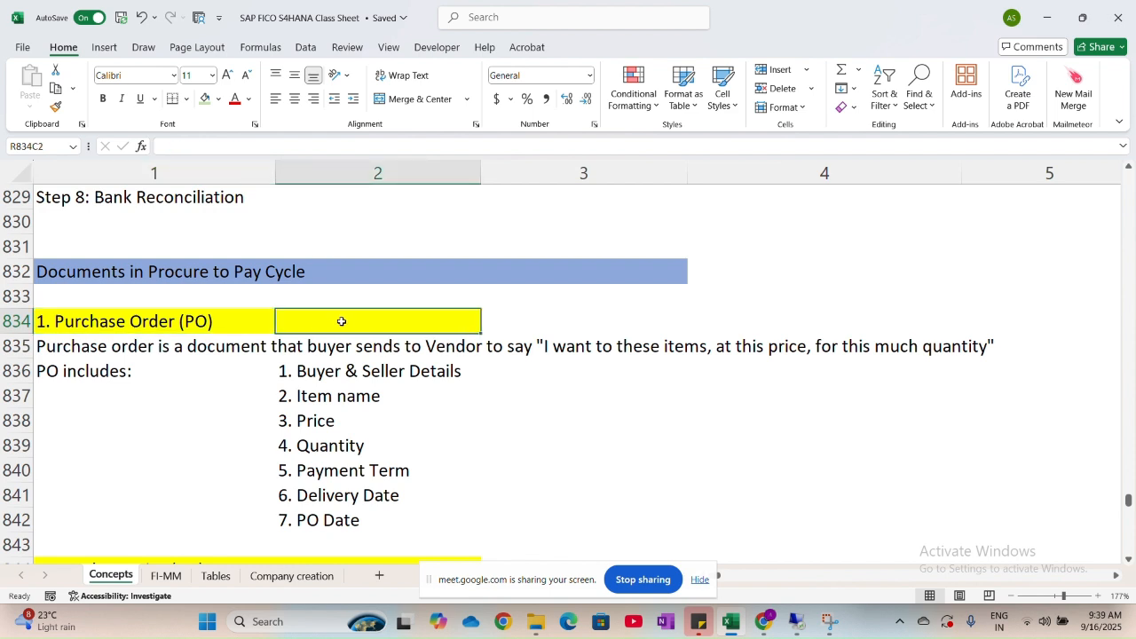
{"action": "key", "text": "Caps_Lock"}
{"action": "type", "text": "ME21"}
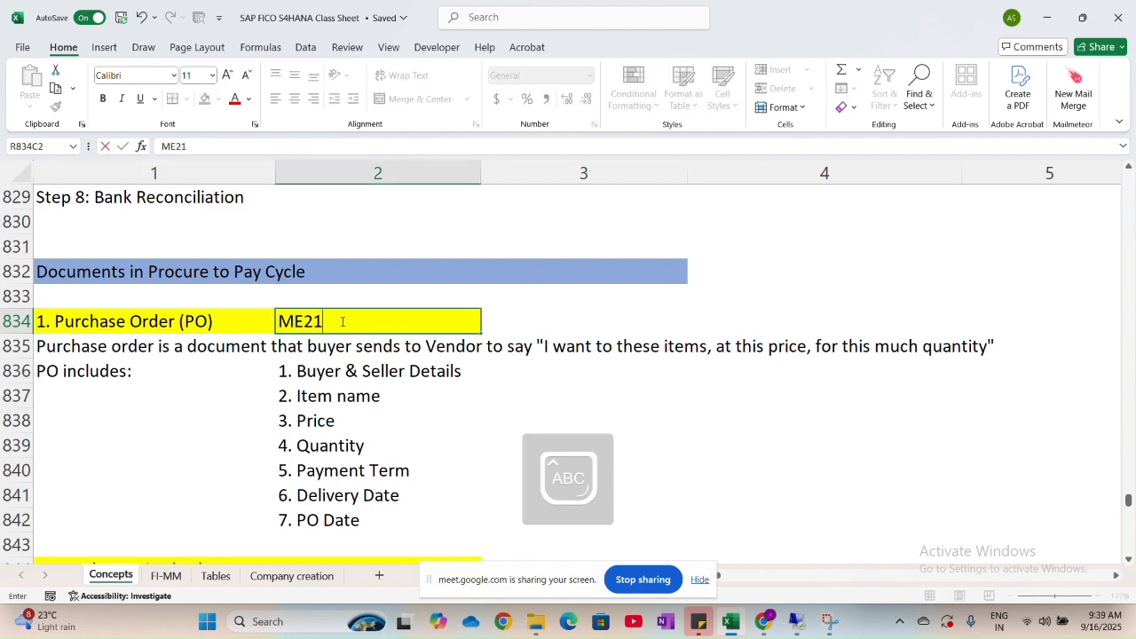
{"action": "type", "text": "N"}
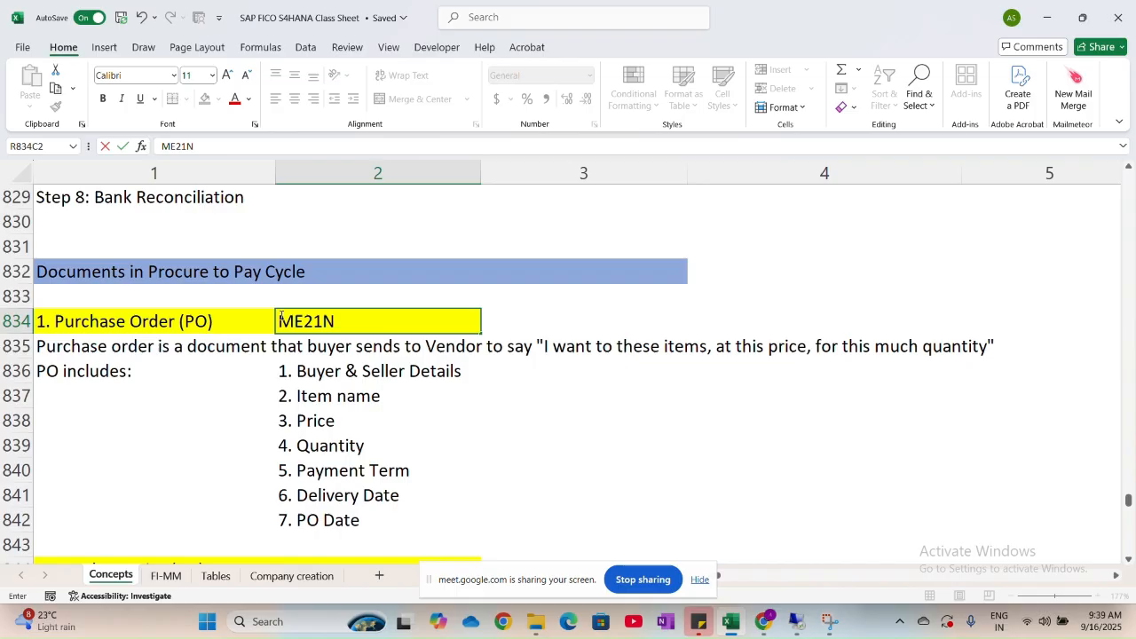
Prefix the entry beside the Purchase Order (PO) heading so it reads "Tcode - ME21N".
{"action": "type", "text": "T"}
{"action": "key", "text": "Caps_Lock"}
{"action": "type", "text": "code"}
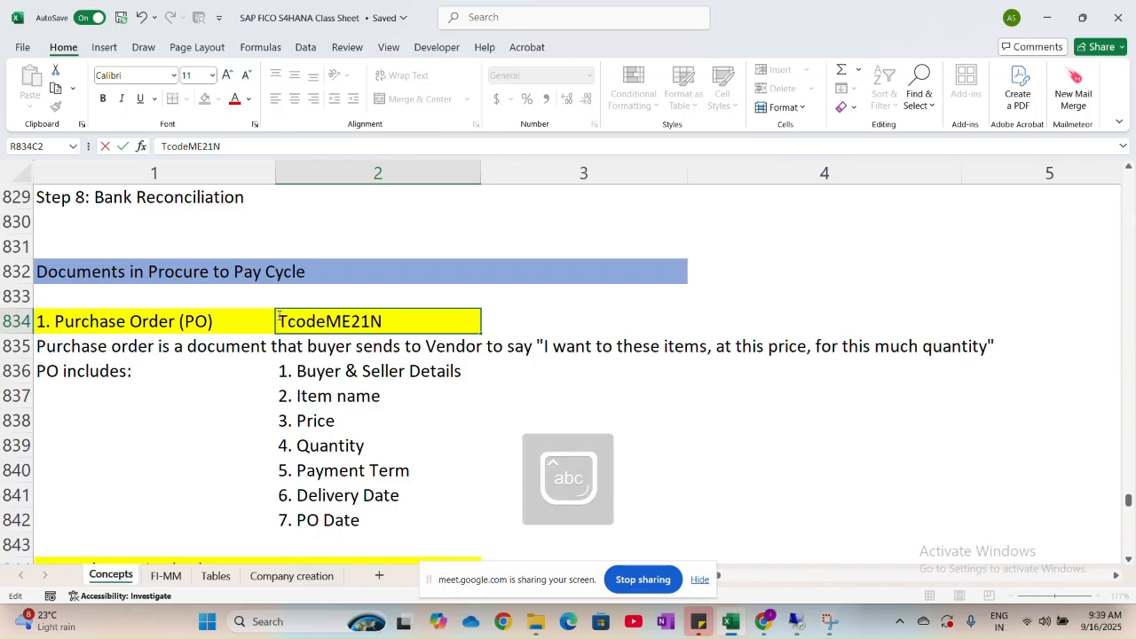
{"action": "type", "text": " -"}
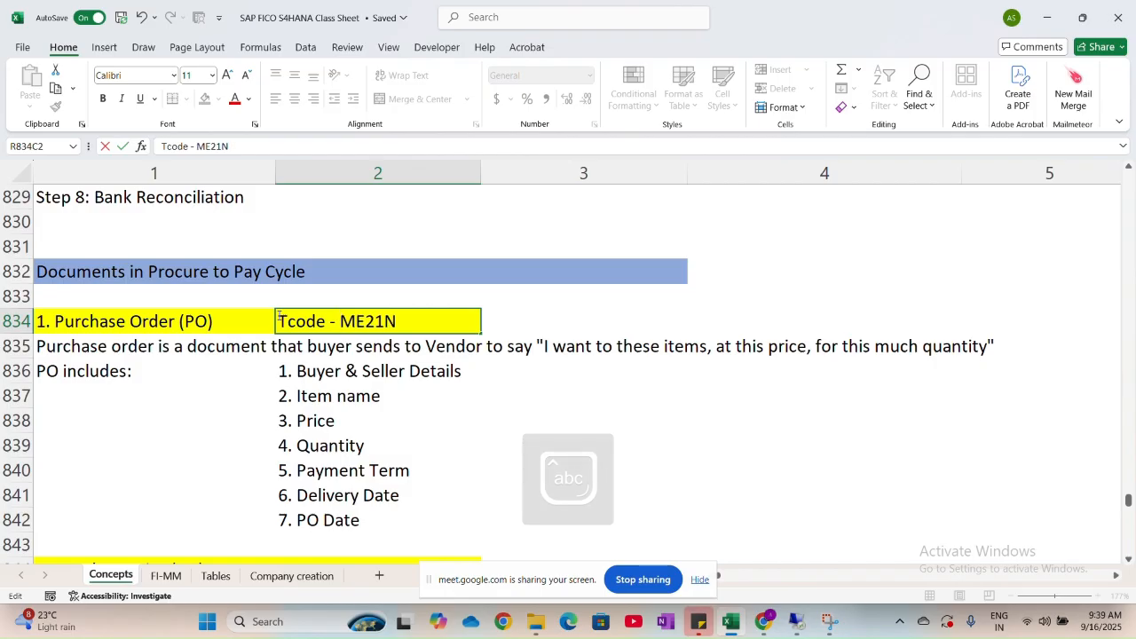
Switch to SAP, start a purchase order with transaction ME21N and choose the order type NB Standard PO.
{"action": "key", "text": "alt+Tab"}
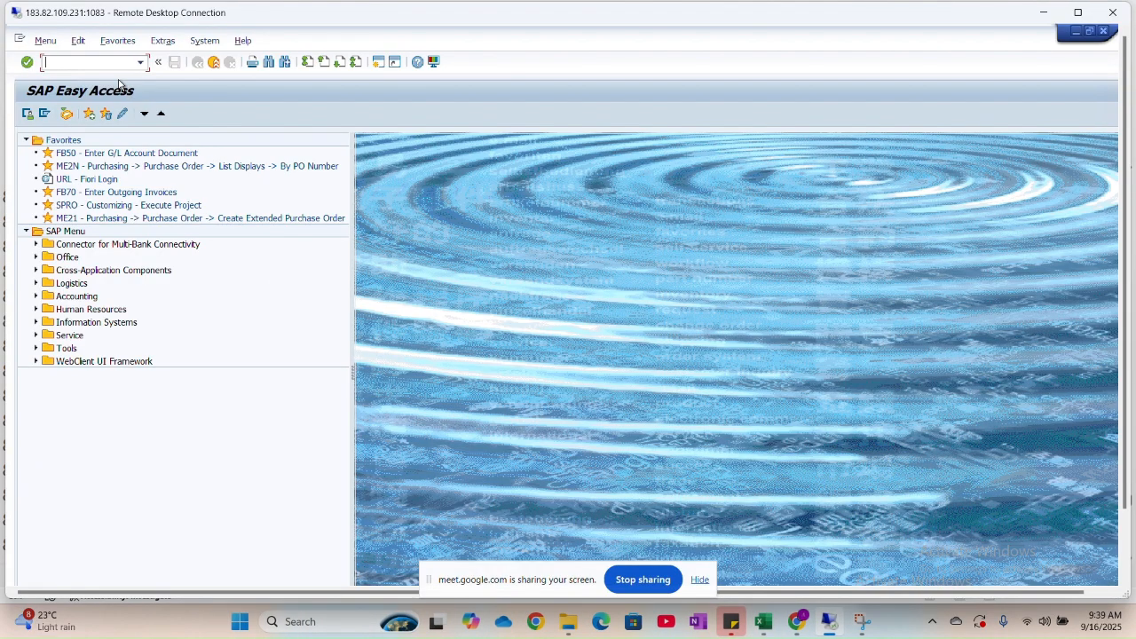
{"action": "key", "text": "Caps_Lock"}
{"action": "type", "text": "ME21N"}
{"action": "key", "text": "Return"}
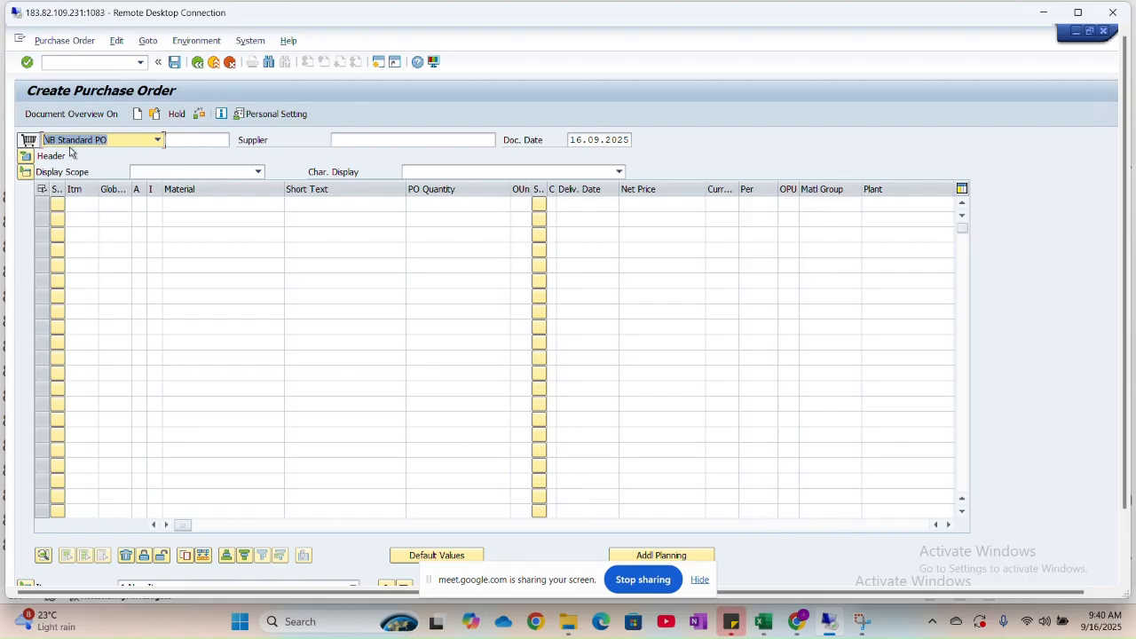
{"action": "left_click", "coordinate": [159, 141]}
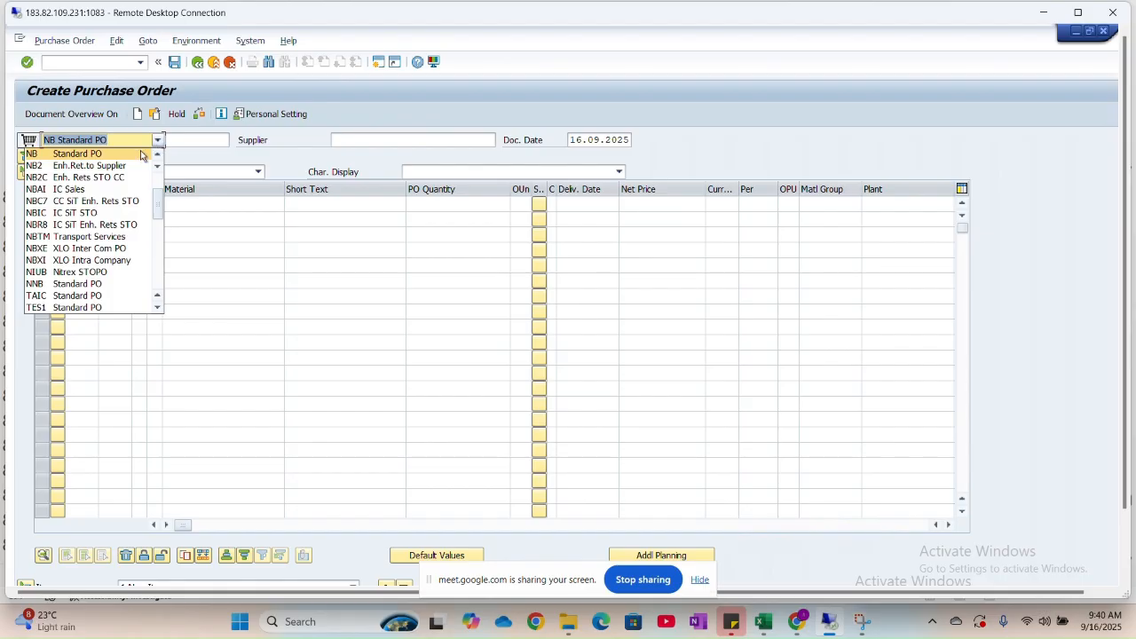
{"action": "left_click", "coordinate": [137, 154]}
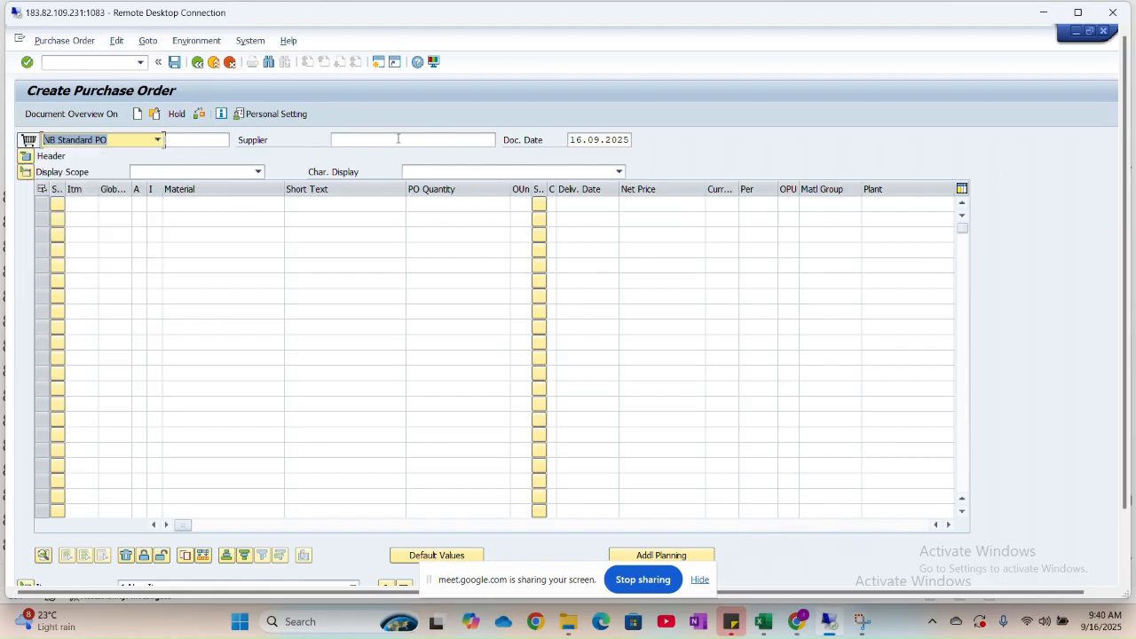
Choose CEAT Tires as the supplier by searching company code HNMO, and exit the purchase order without saving it.
{"action": "left_click", "coordinate": [353, 141]}
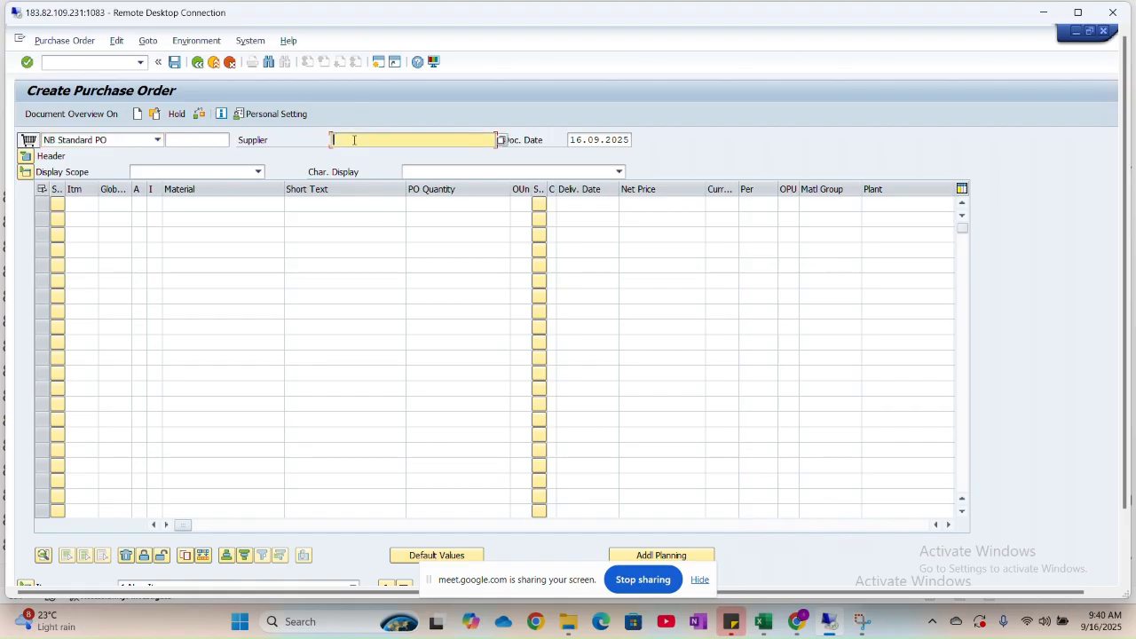
{"action": "left_click", "coordinate": [501, 140]}
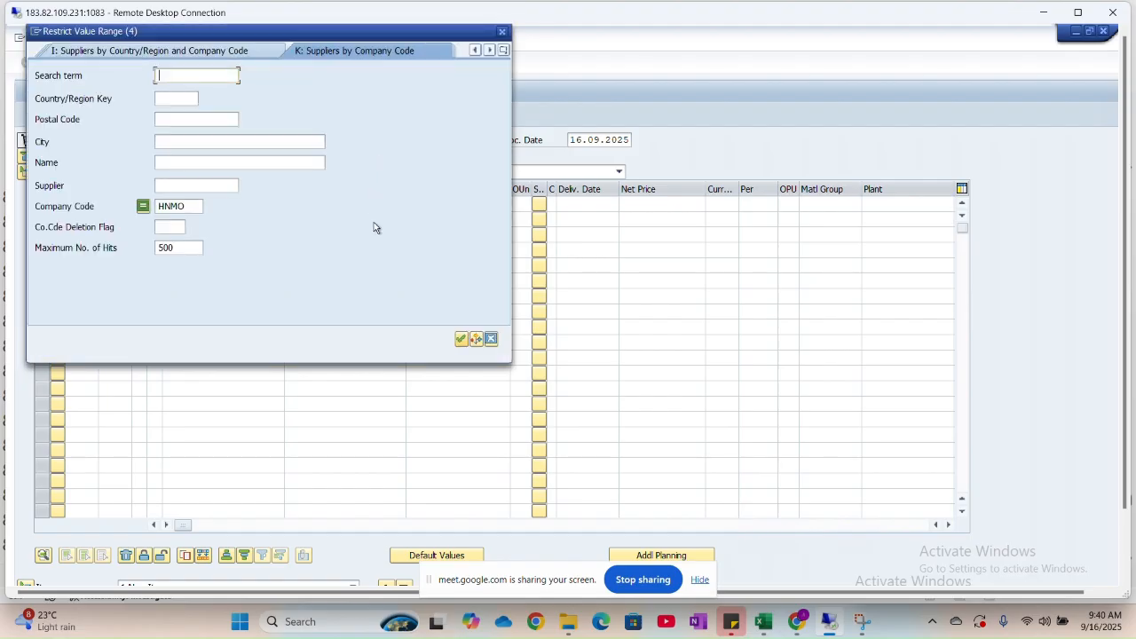
{"action": "left_click", "coordinate": [199, 206]}
{"action": "key", "text": "Return"}
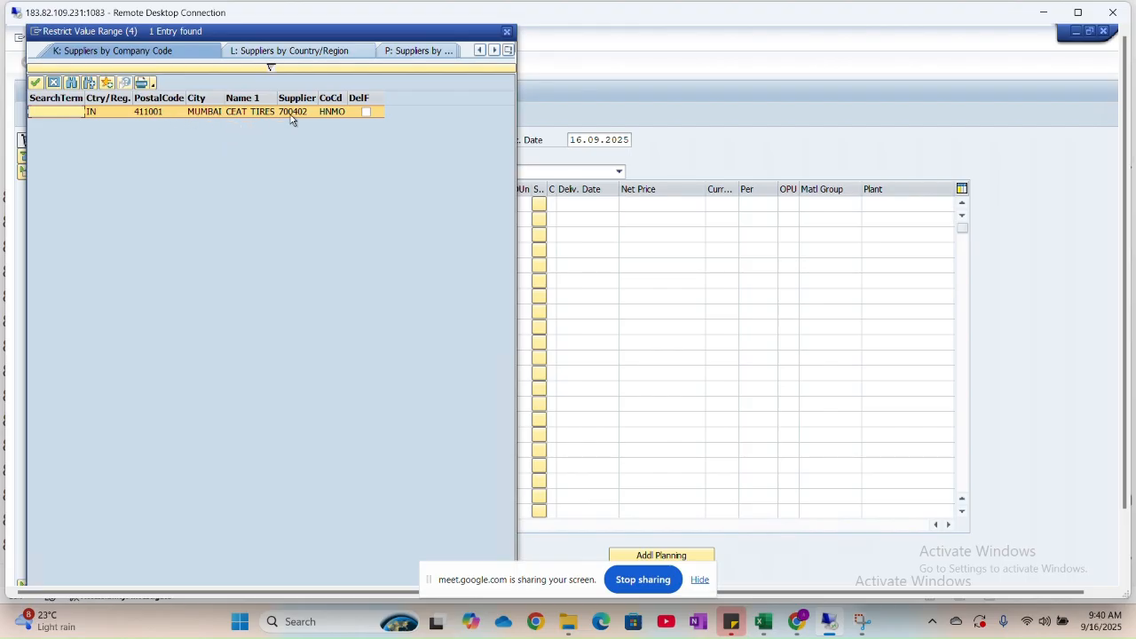
{"action": "double_click", "coordinate": [232, 115]}
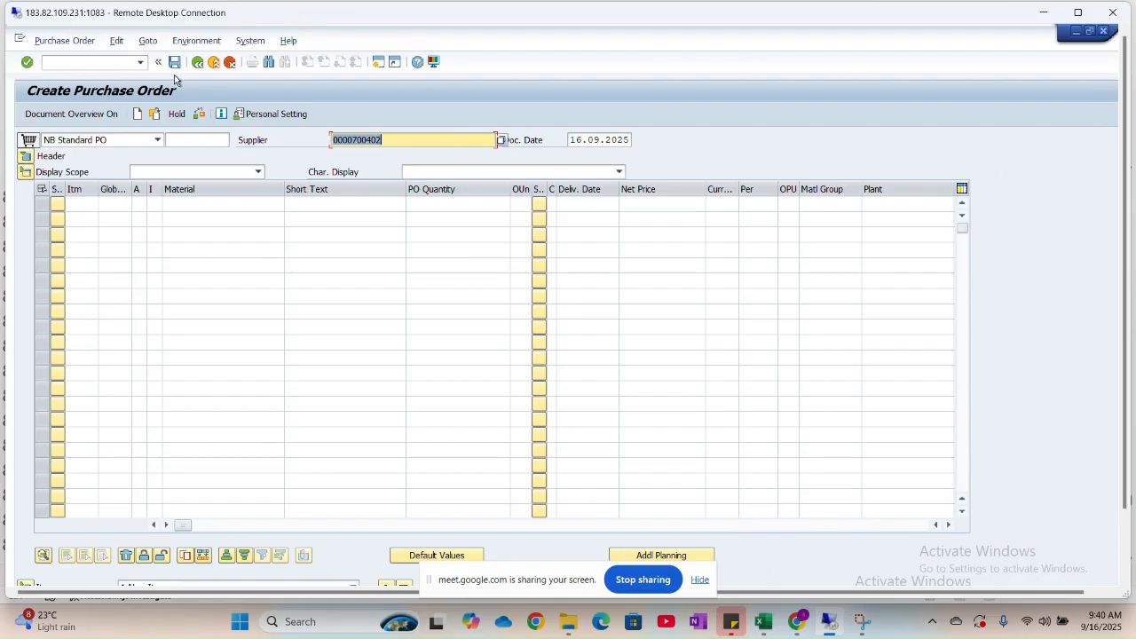
{"action": "left_click", "coordinate": [197, 61]}
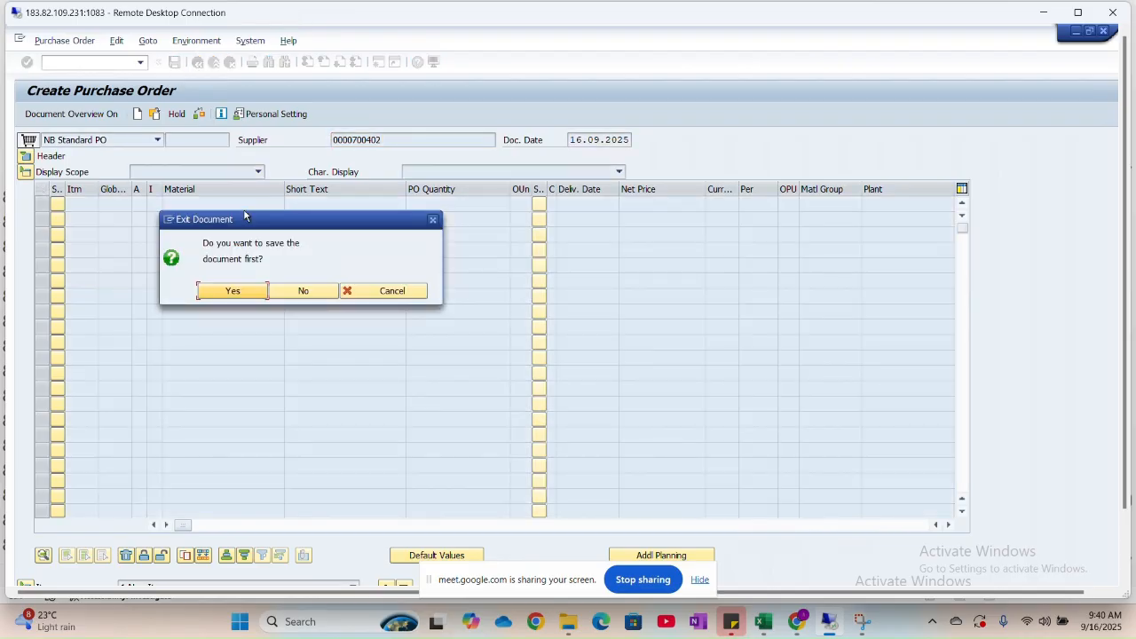
{"action": "left_click", "coordinate": [300, 291]}
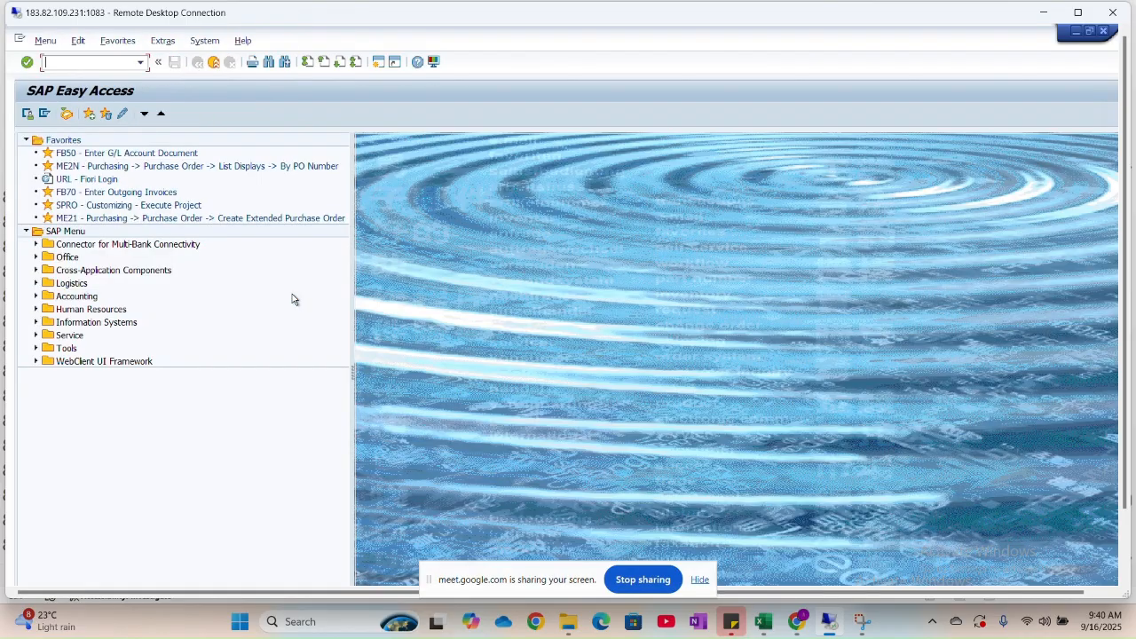
Switch to the class sheet in Excel and look up the transaction code for maintaining the Materials Management company code on the FI-MM sheet.
{"action": "key", "text": "alt+Tab"}
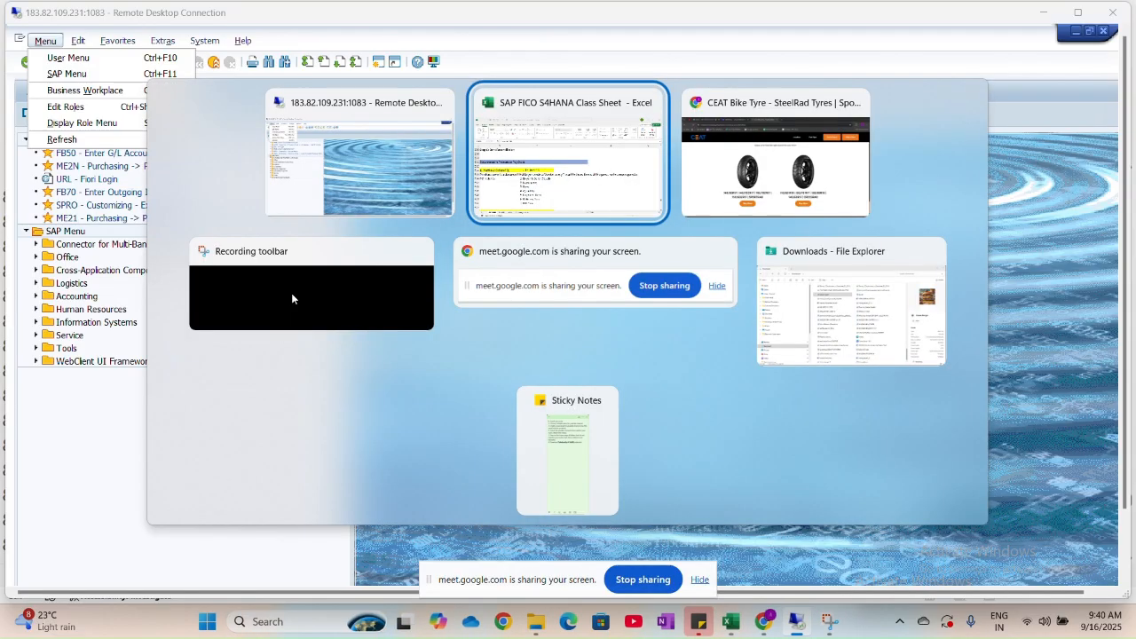
{"action": "key", "text": "alt+Tab"}
{"action": "key", "text": "alt+Tab"}
{"action": "key", "text": "alt+Tab"}
{"action": "key", "text": "alt+Tab"}
{"action": "key", "text": "alt+Tab"}
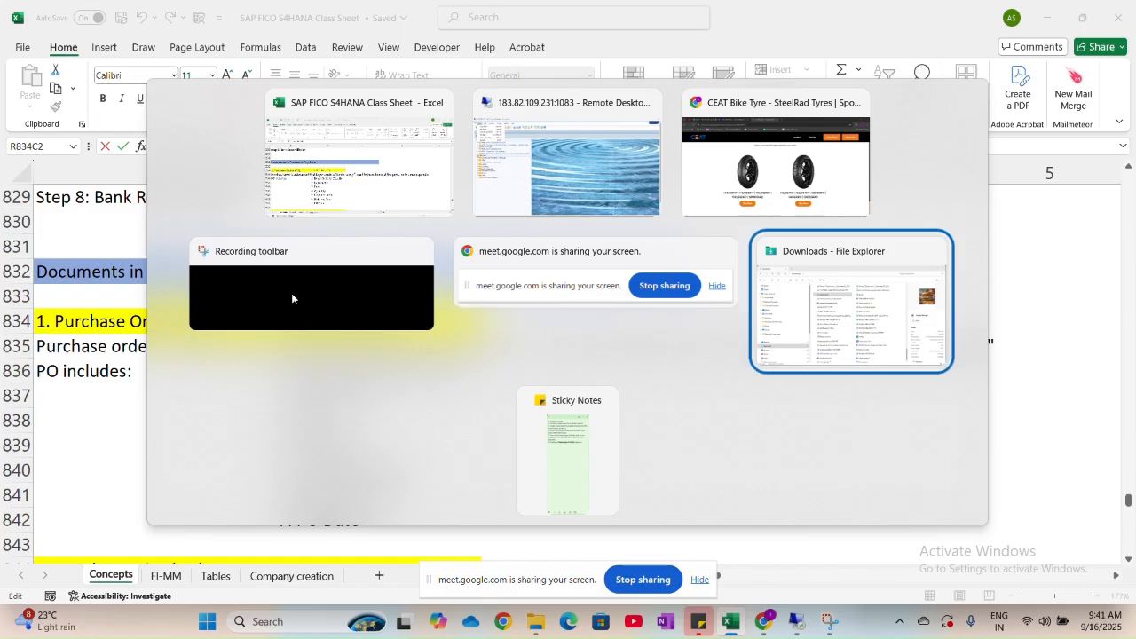
{"action": "left_click", "coordinate": [302, 194]}
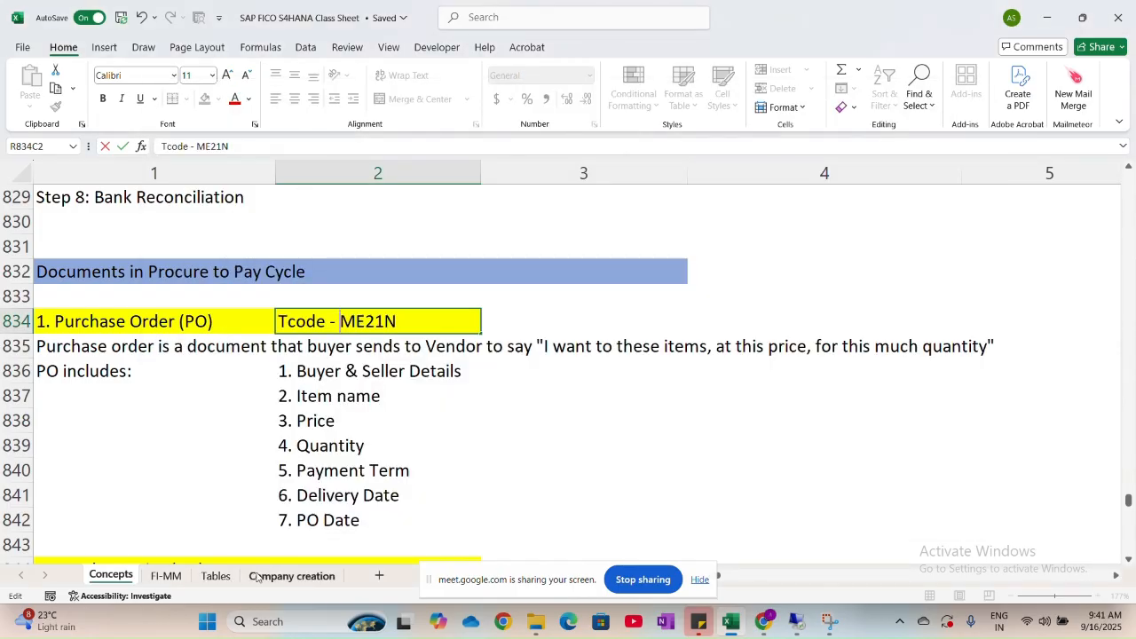
{"action": "left_click", "coordinate": [173, 583]}
{"action": "scroll", "coordinate": [282, 381], "scroll_direction": "up", "scroll_amount": 7}
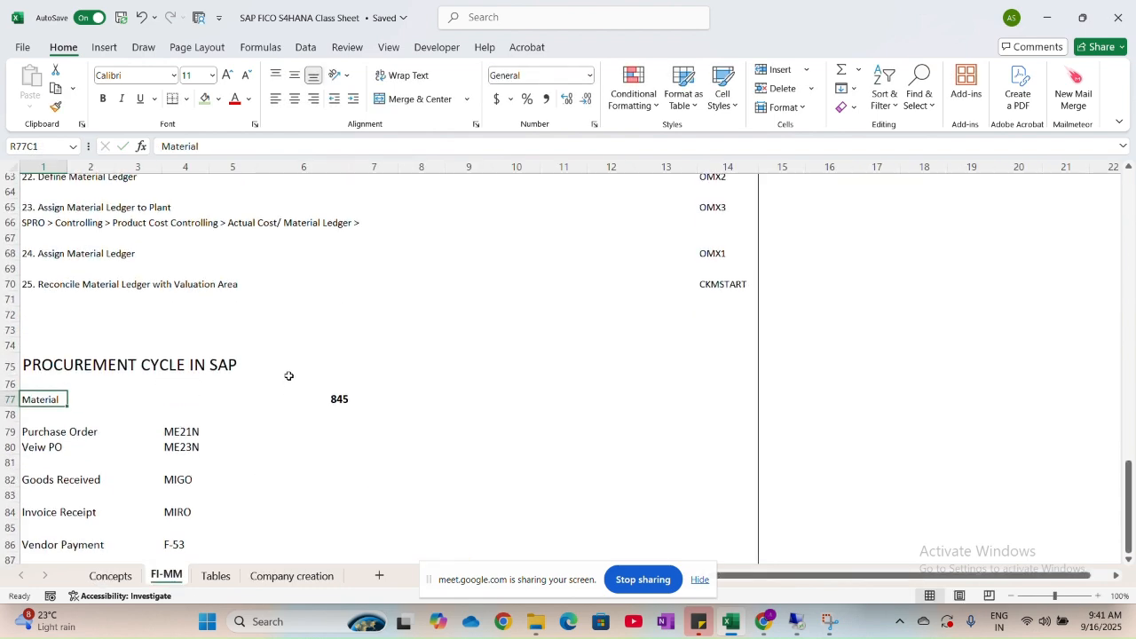
{"action": "scroll", "coordinate": [290, 376], "scroll_direction": "up", "scroll_amount": 3}
{"action": "scroll", "coordinate": [289, 376], "scroll_direction": "down", "scroll_amount": 1}
{"action": "scroll", "coordinate": [289, 376], "scroll_direction": "up", "scroll_amount": 8}
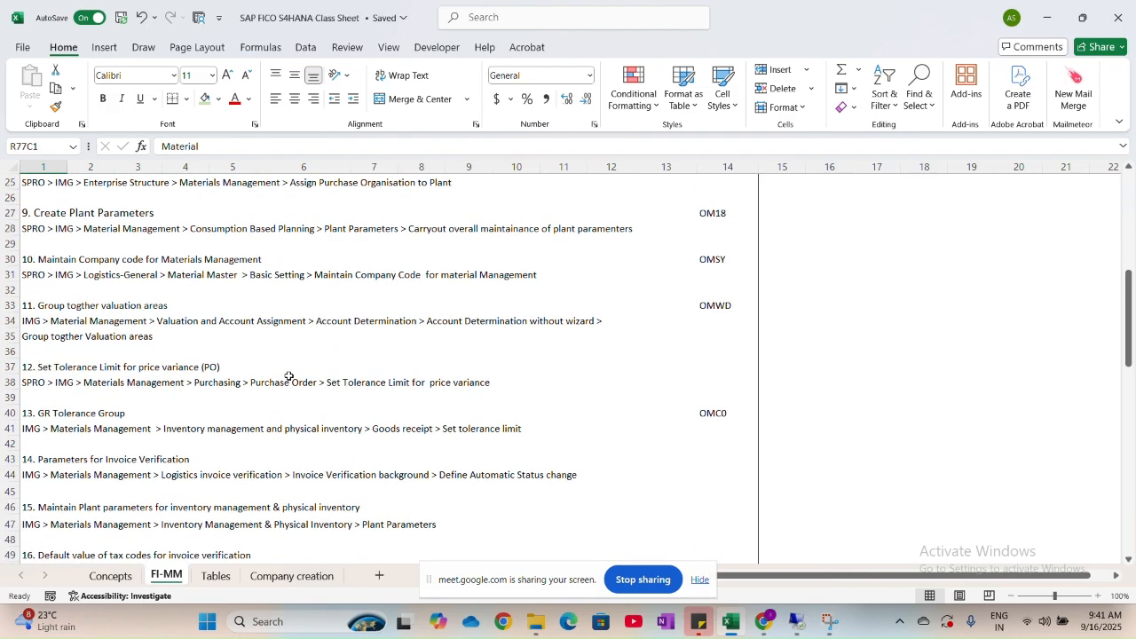
Switch to SAP, run OMSY and find company code HNMO to check its current Materials Management year and period.
{"action": "key", "text": "alt+Tab"}
{"action": "type", "text": "OMSY"}
{"action": "key", "text": "Return"}
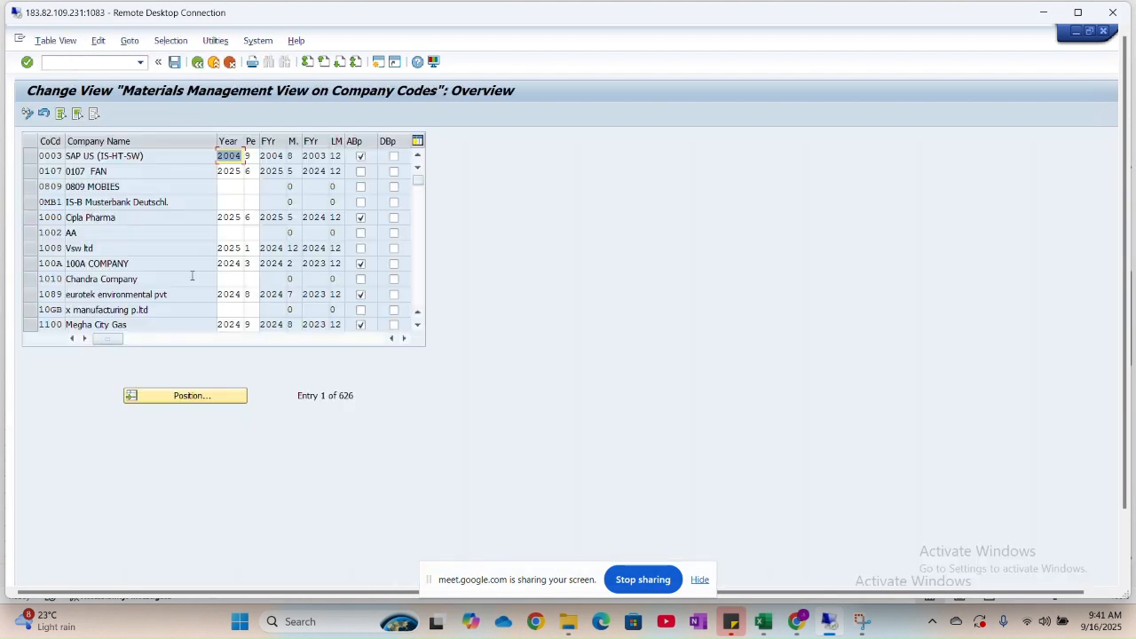
{"action": "left_click", "coordinate": [193, 396]}
{"action": "type", "text": "HNMO"}
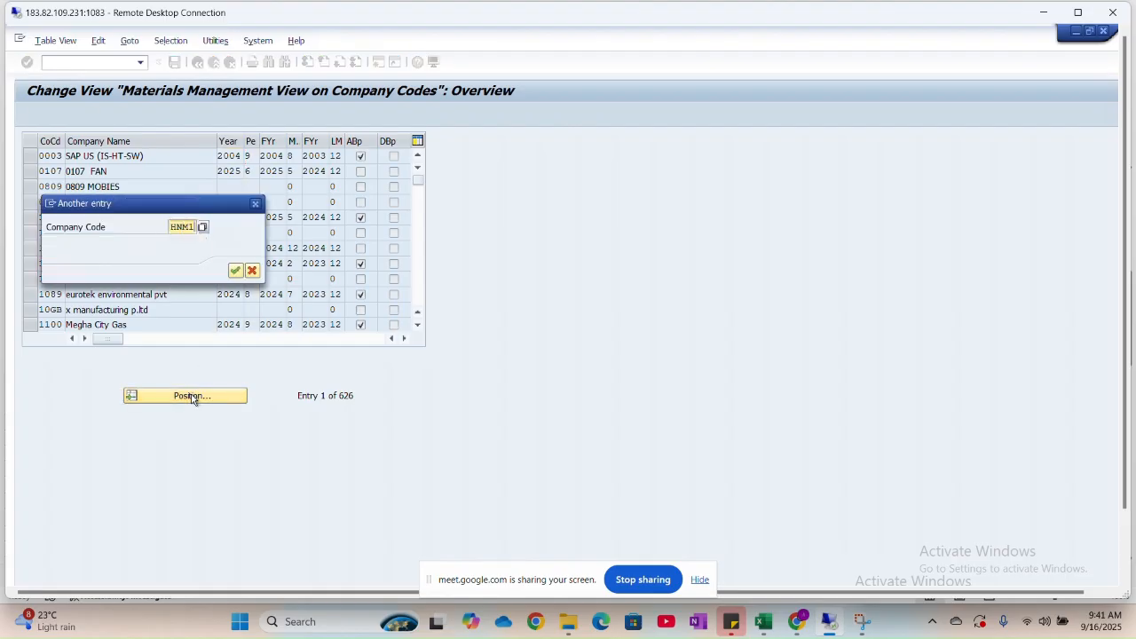
{"action": "key", "text": "Return"}
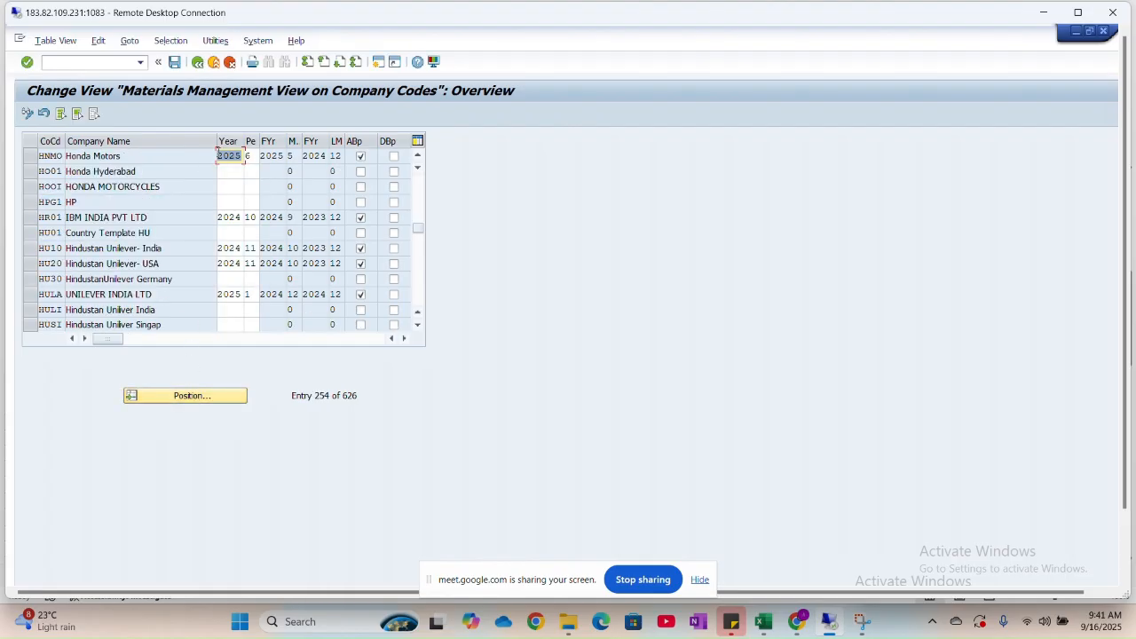
{"action": "left_click", "coordinate": [253, 157]}
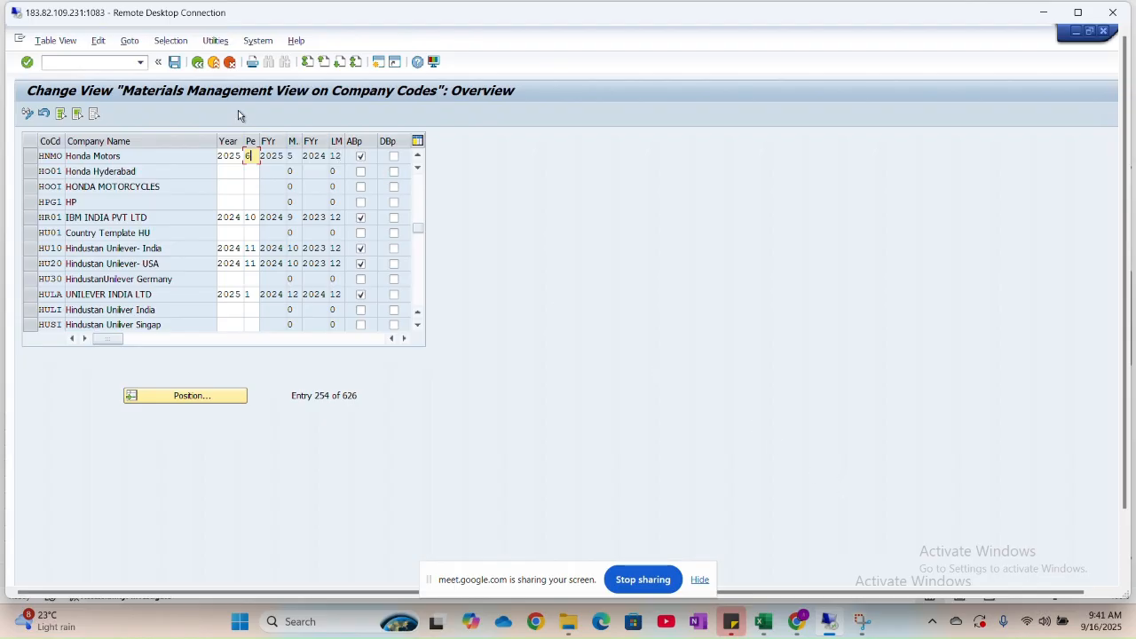
Leave the company code view and start a new purchase order with transaction ME21N.
{"action": "left_click", "coordinate": [112, 59]}
{"action": "type", "text": "/NME21N"}
{"action": "key", "text": "Return"}
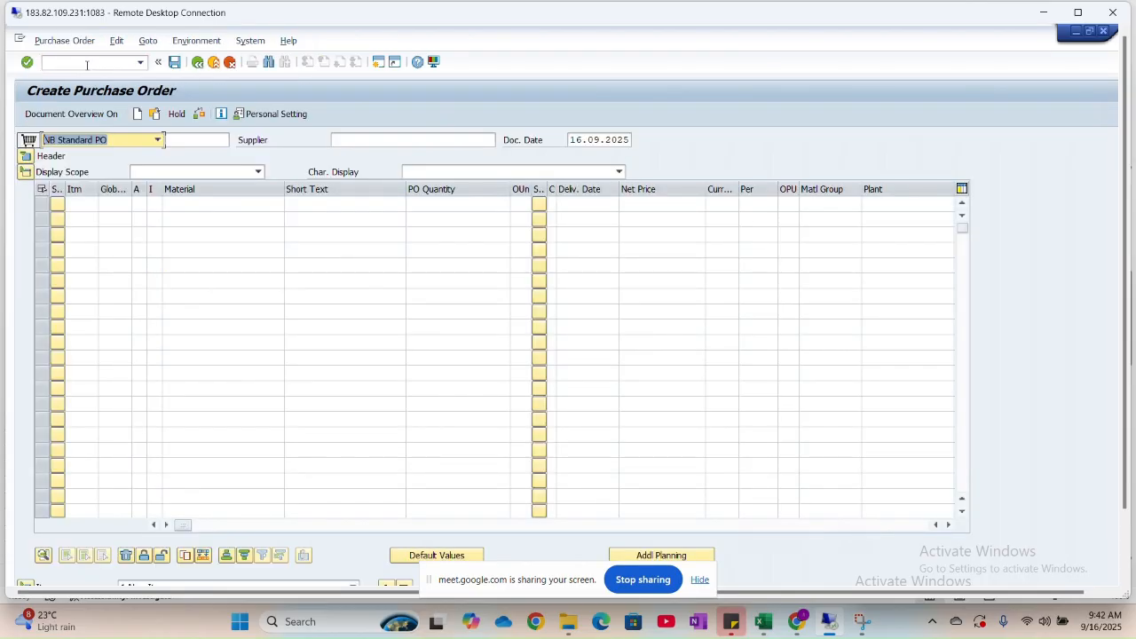
Set CEAT Tires as the purchase order's supplier, found by searching suppliers of company code HNMO.
{"action": "left_click", "coordinate": [360, 140]}
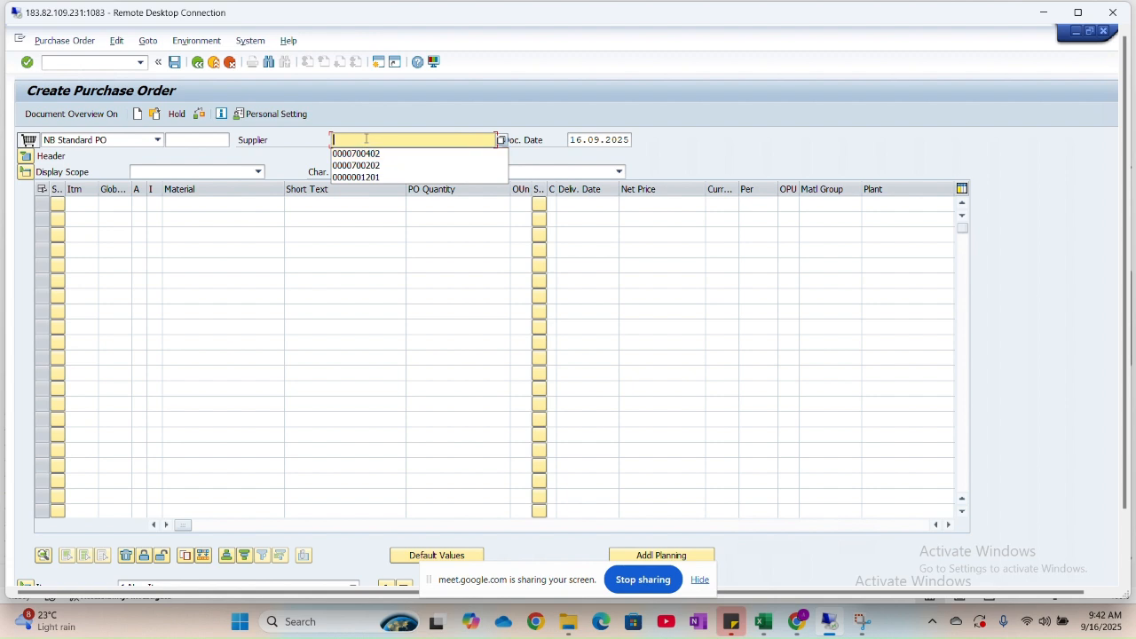
{"action": "left_click", "coordinate": [502, 140]}
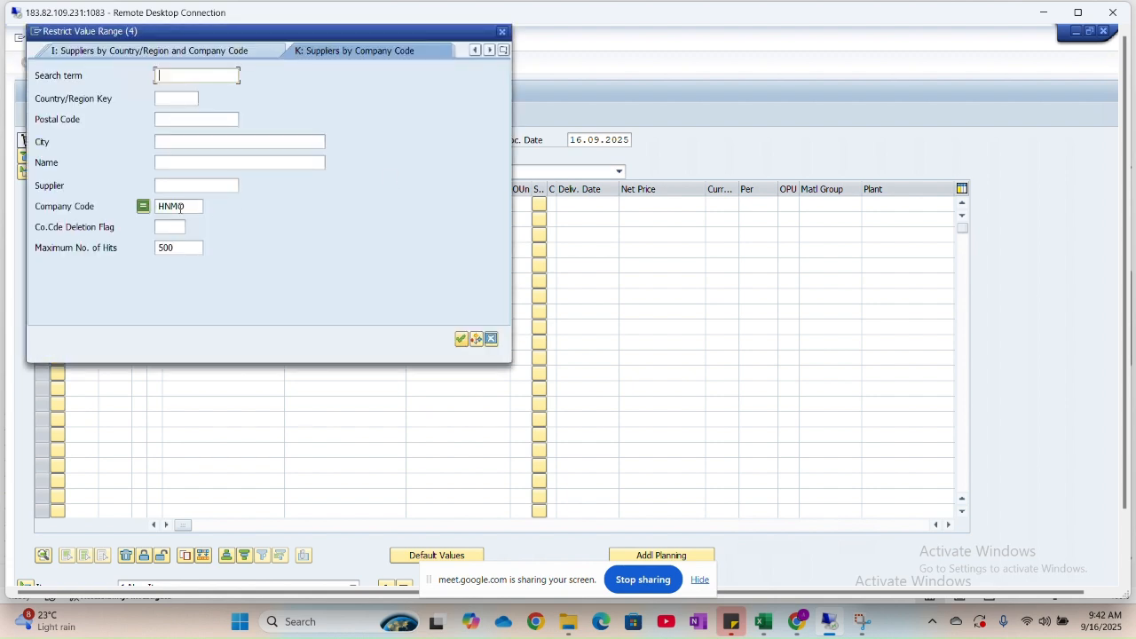
{"action": "key", "text": "Return"}
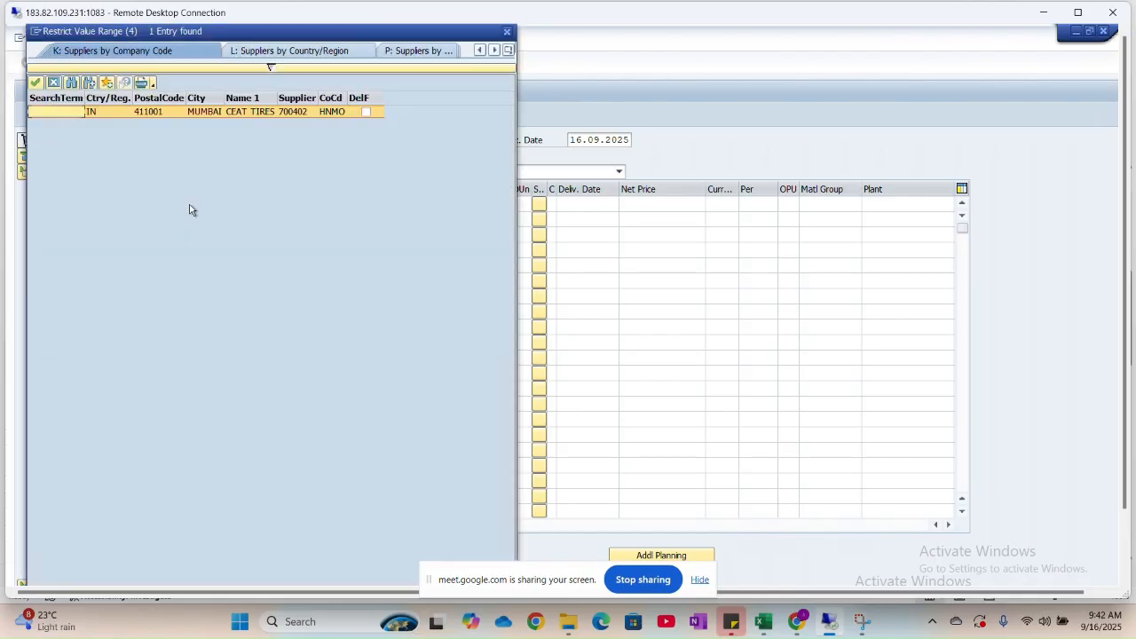
{"action": "double_click", "coordinate": [270, 112]}
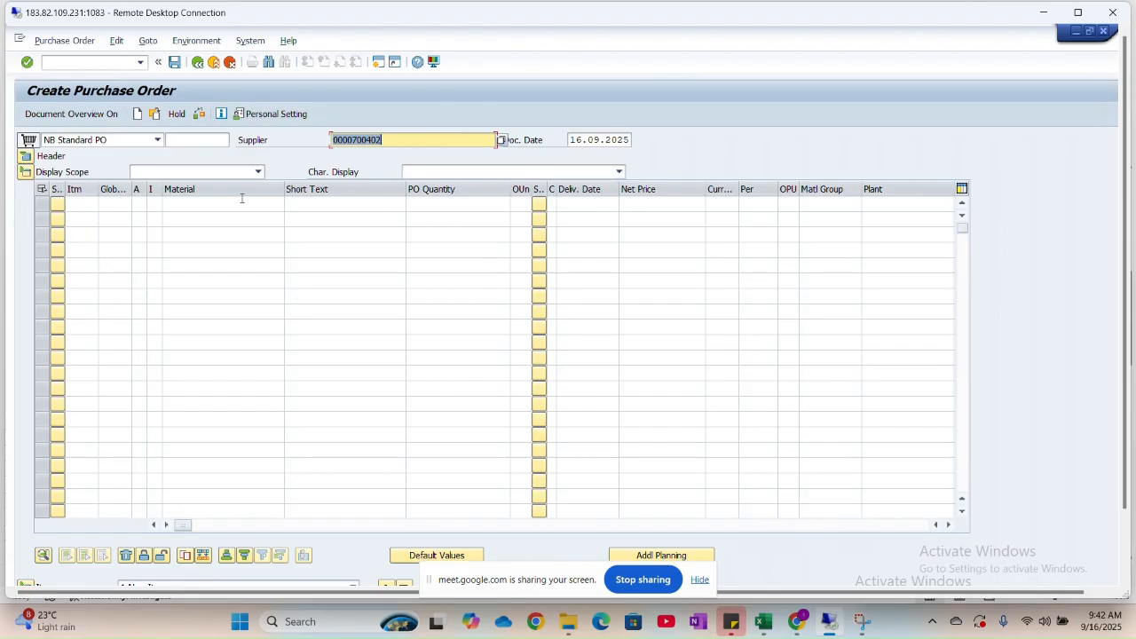
{"action": "key", "text": "Return"}
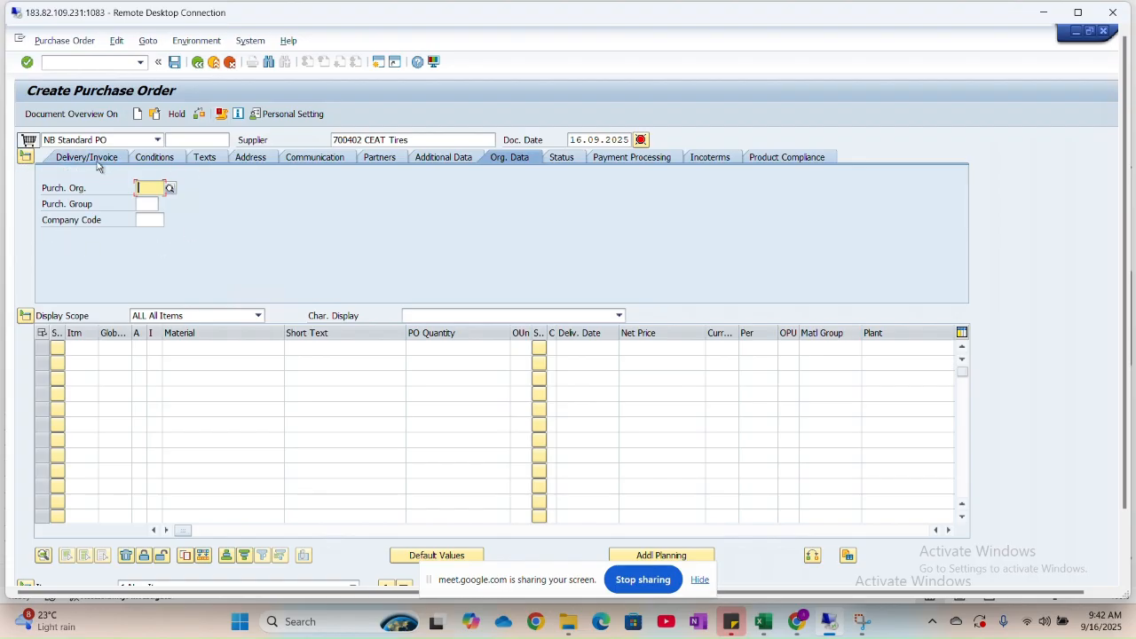
In the header's organizational data, set purchasing organization HNM1, purchasing group HN1 and company code HNMO, and review the accepted entries.
{"action": "left_click", "coordinate": [28, 158]}
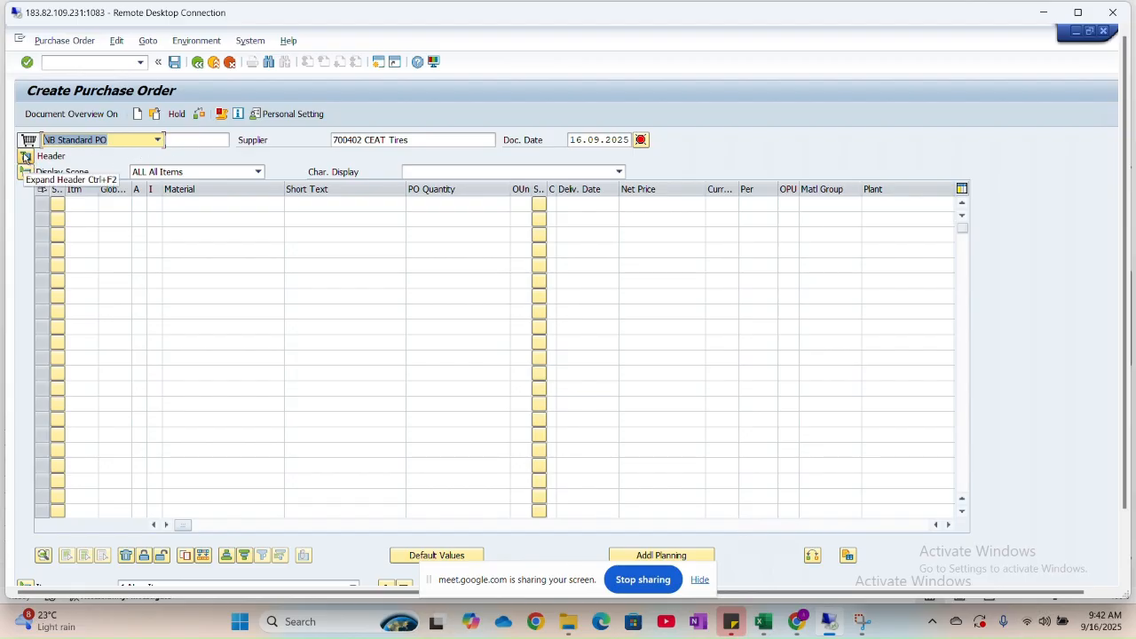
{"action": "left_click", "coordinate": [26, 157]}
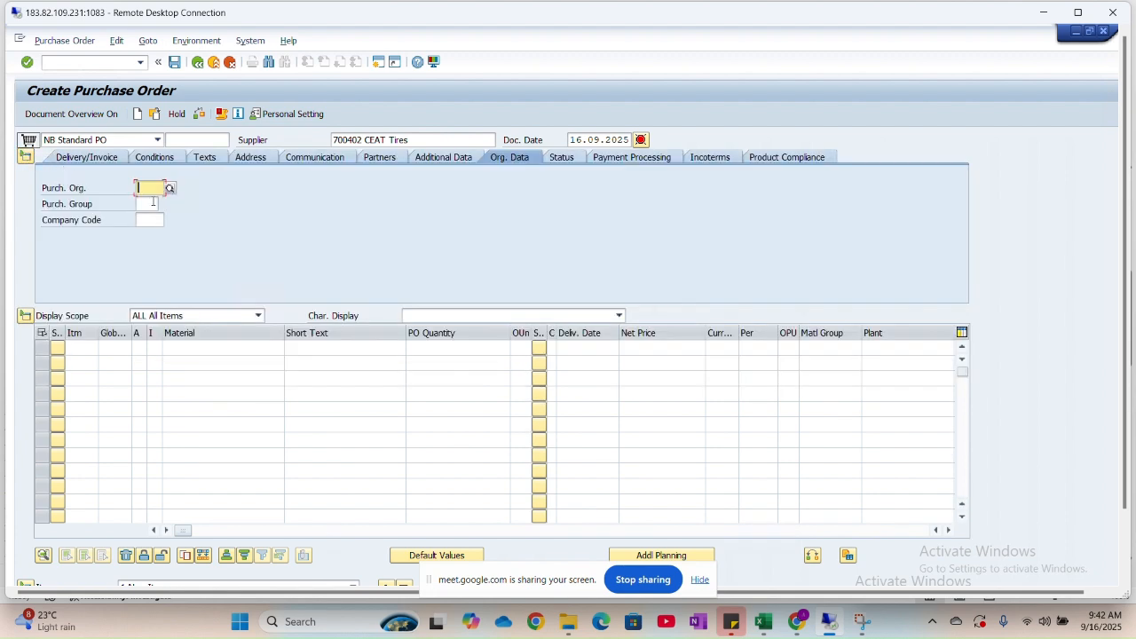
{"action": "type", "text": "0002"}
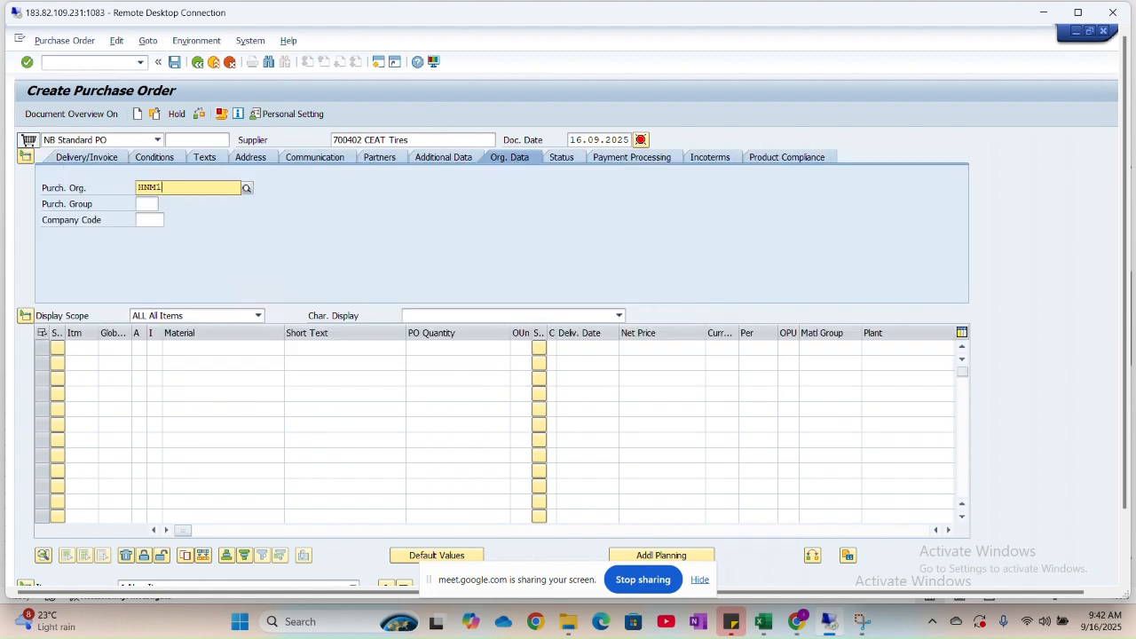
{"action": "key", "text": "Return"}
{"action": "left_click", "coordinate": [152, 204]}
{"action": "type", "text": "HN1"}
{"action": "key", "text": "Tab"}
{"action": "type", "text": "HNM0"}
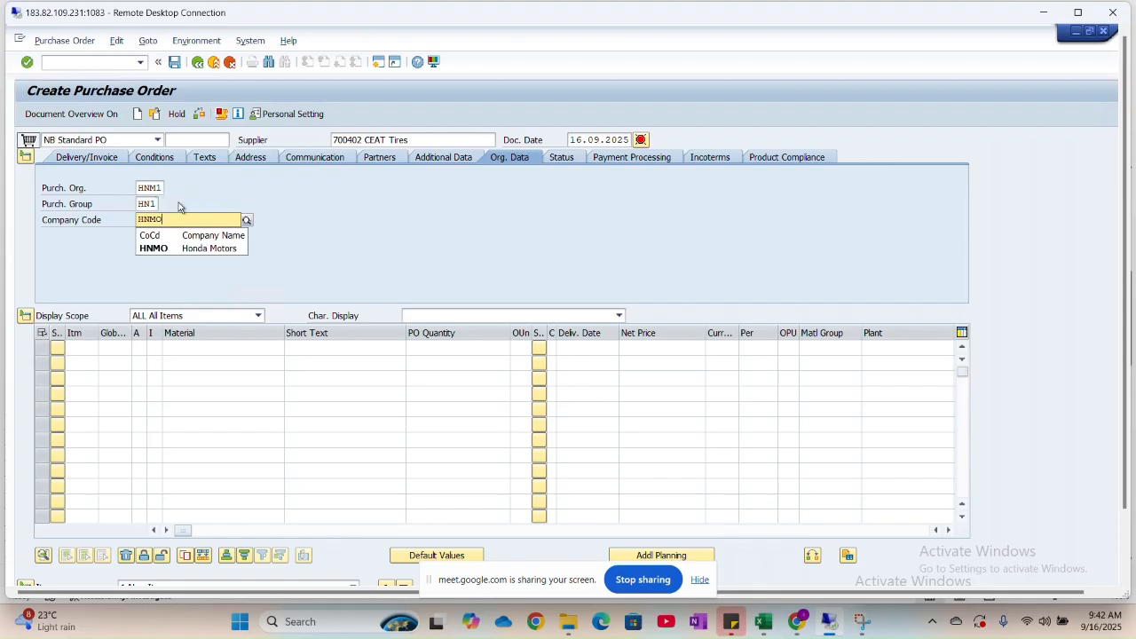
{"action": "left_click", "coordinate": [300, 235]}
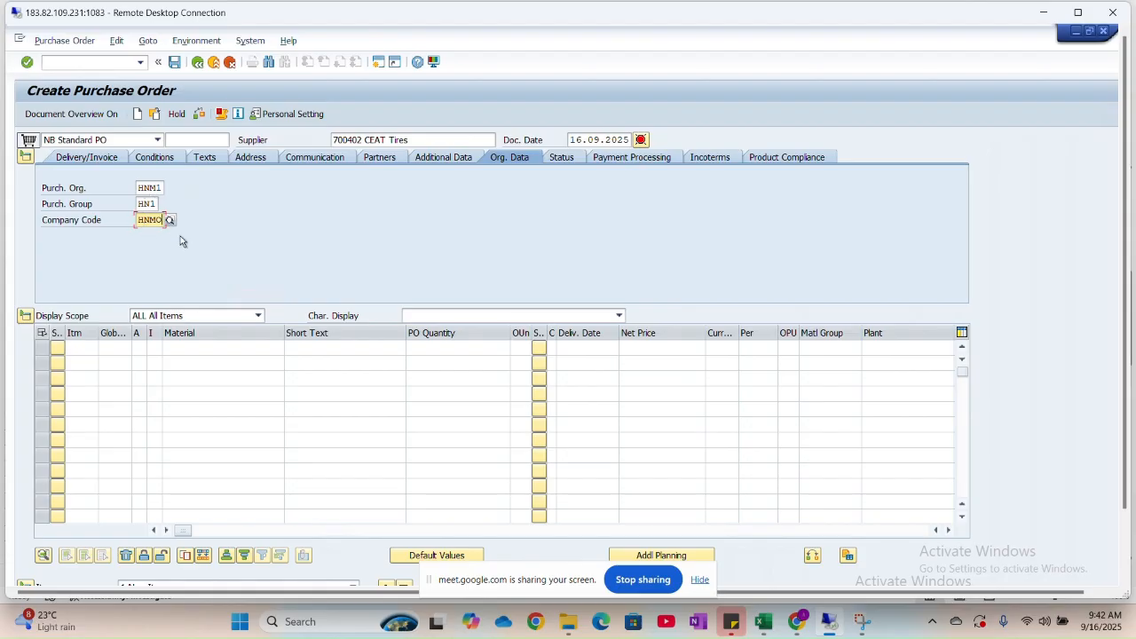
{"action": "key", "text": "Return"}
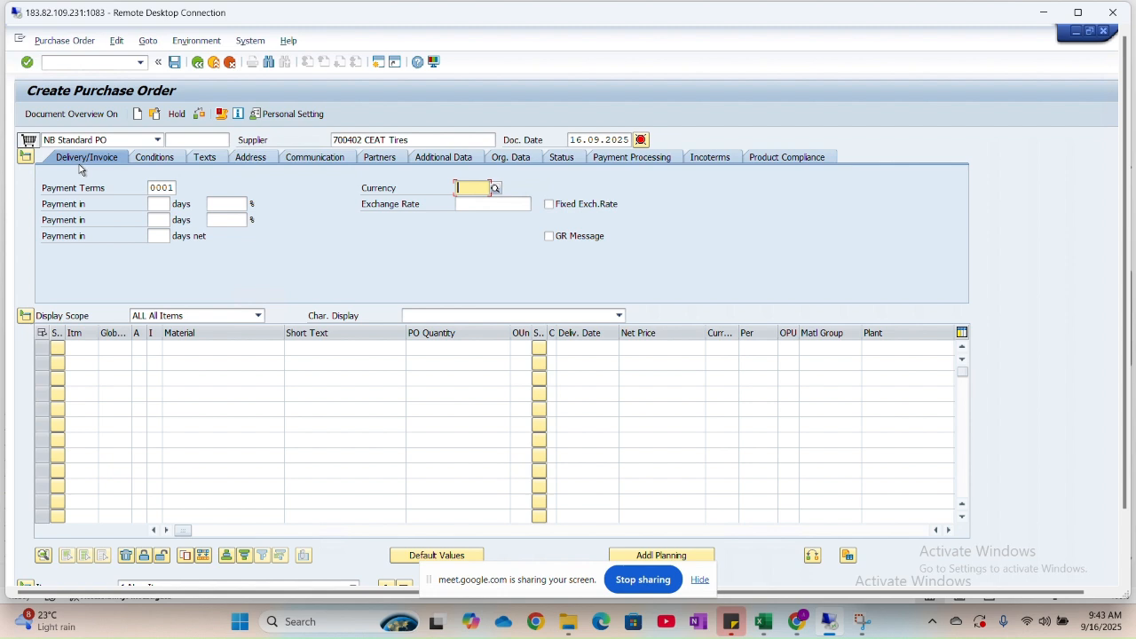
{"action": "left_click", "coordinate": [526, 161]}
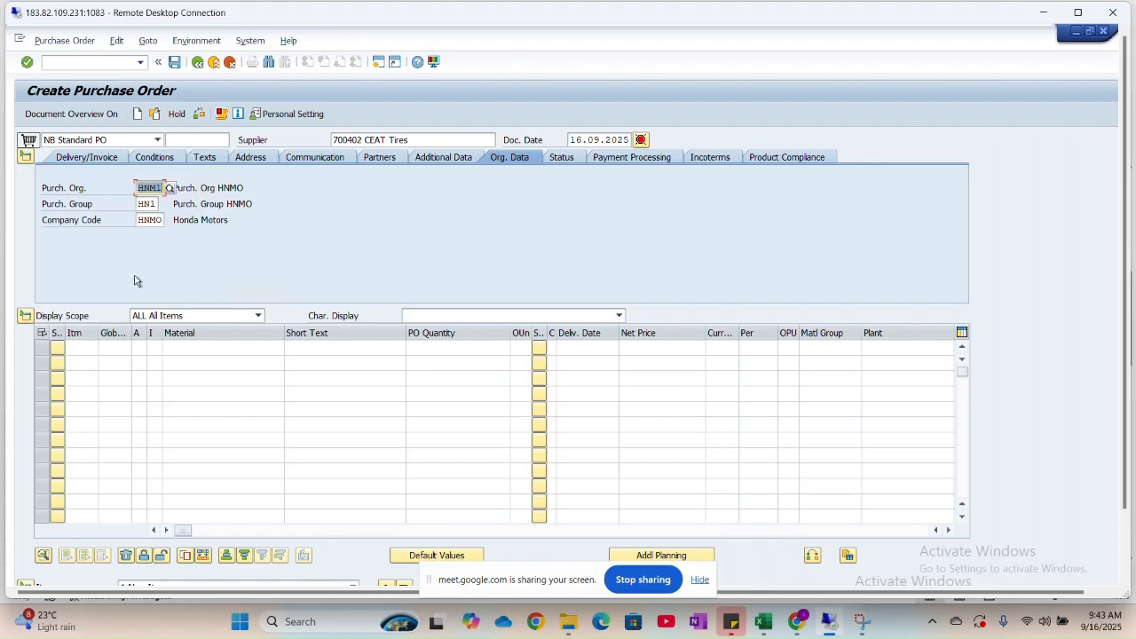
Set the first item's material to the REAR TIRES material of plant HNM1, found by searching plant materials by description.
{"action": "left_click", "coordinate": [89, 347]}
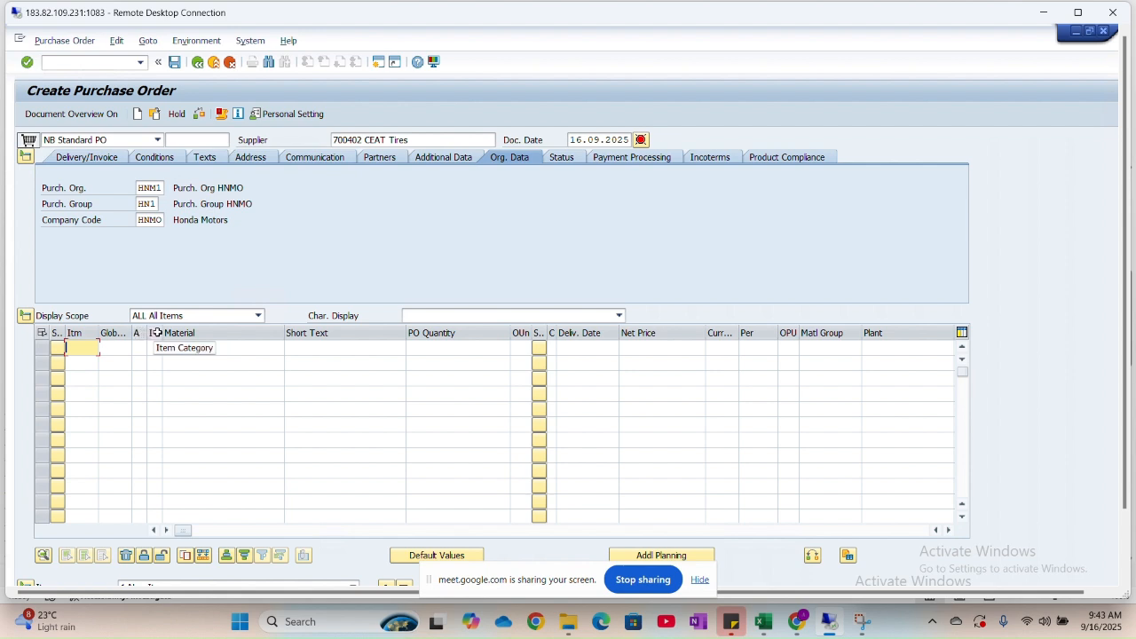
{"action": "left_click", "coordinate": [225, 350]}
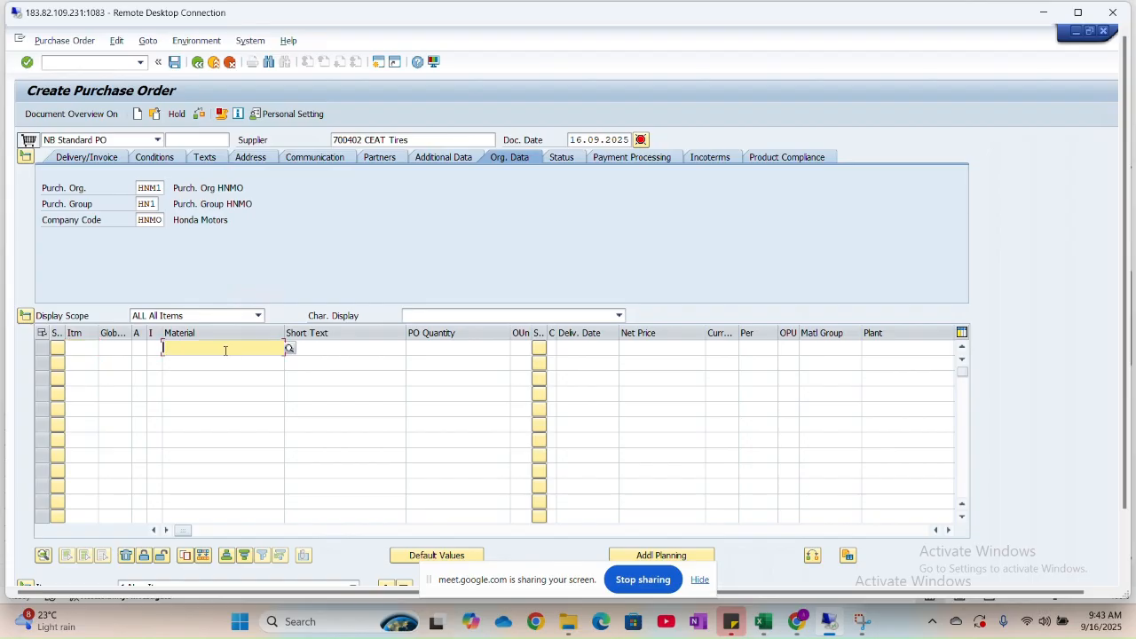
{"action": "left_click", "coordinate": [289, 349]}
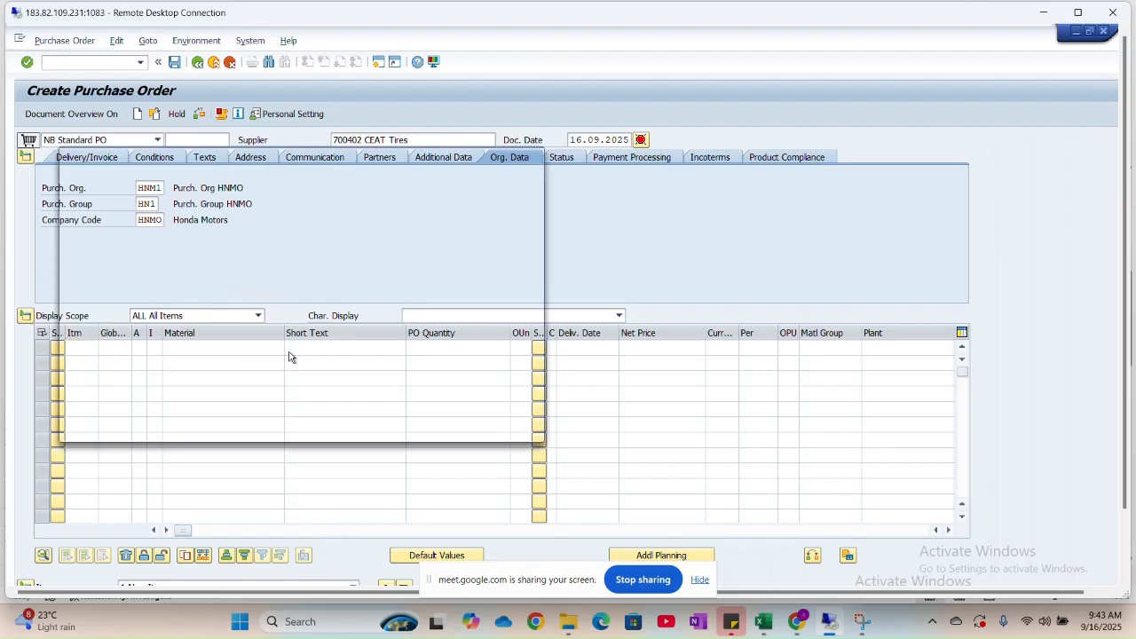
{"action": "left_click", "coordinate": [220, 263]}
{"action": "key", "text": "Return"}
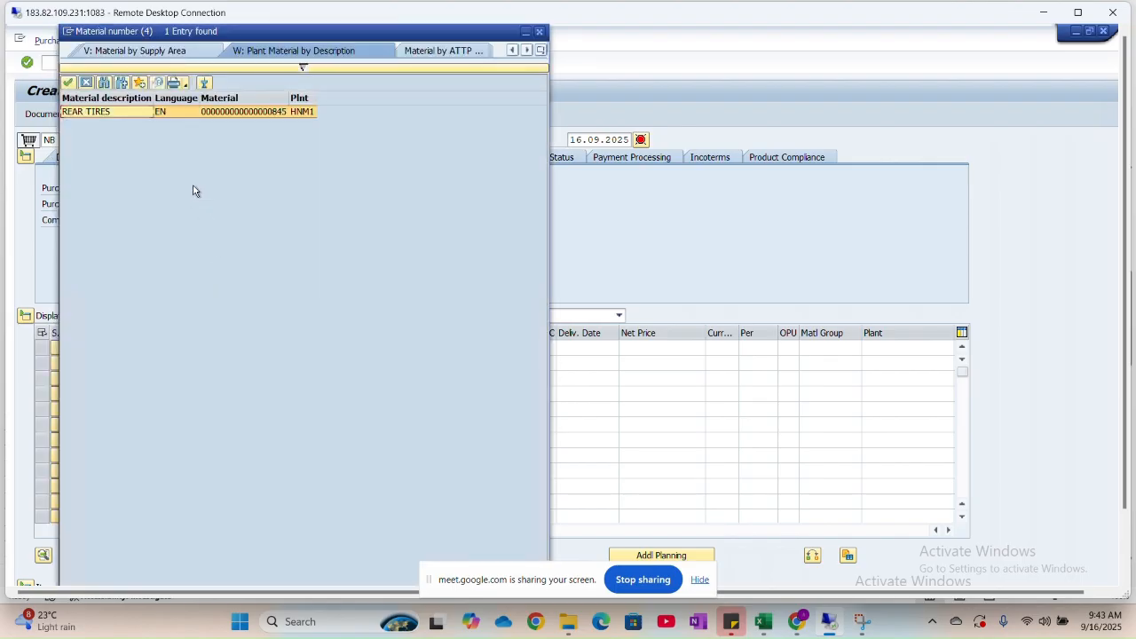
{"action": "double_click", "coordinate": [180, 110]}
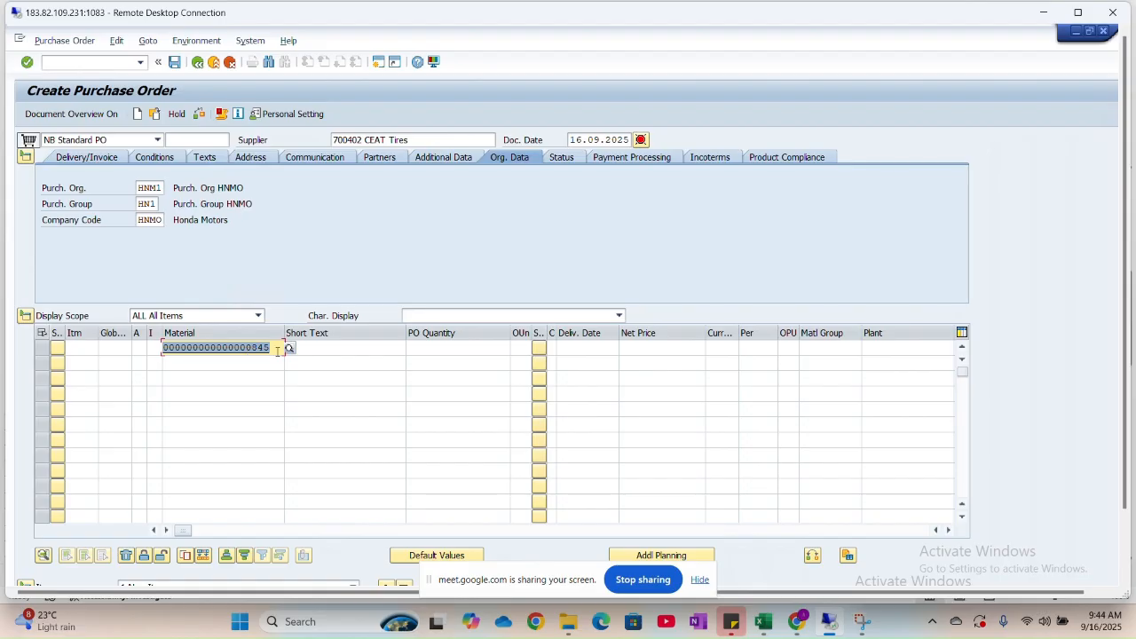
Enter Rear Tires as the short text of the first purchase order item.
{"action": "left_click", "coordinate": [323, 347]}
{"action": "type", "text": "Rear"}
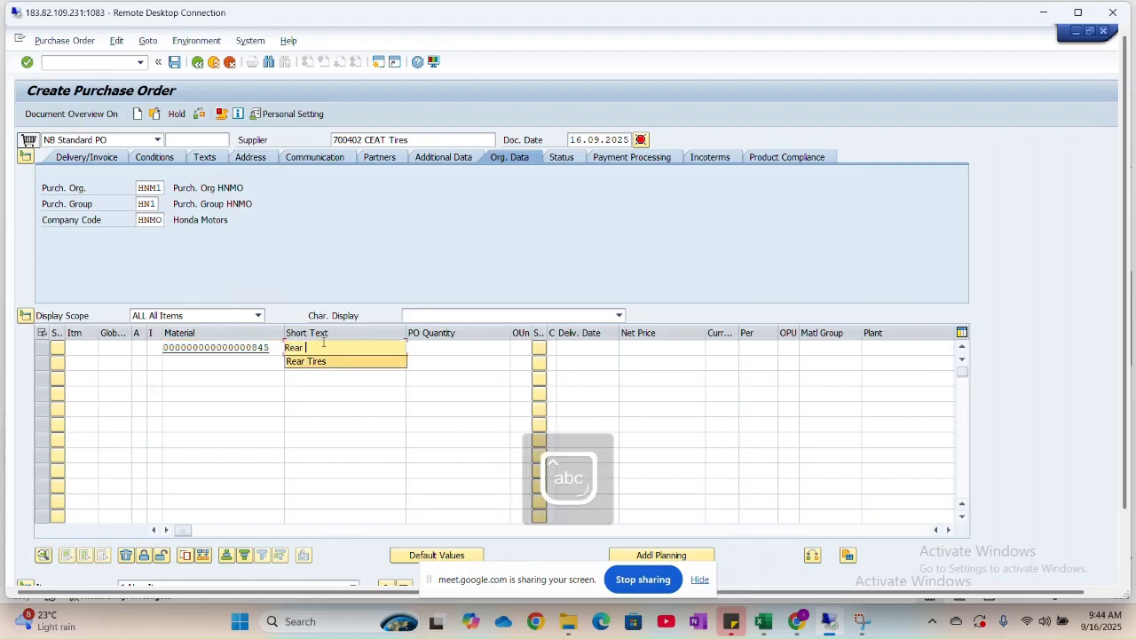
{"action": "key", "text": "Down"}
{"action": "key", "text": "Return"}
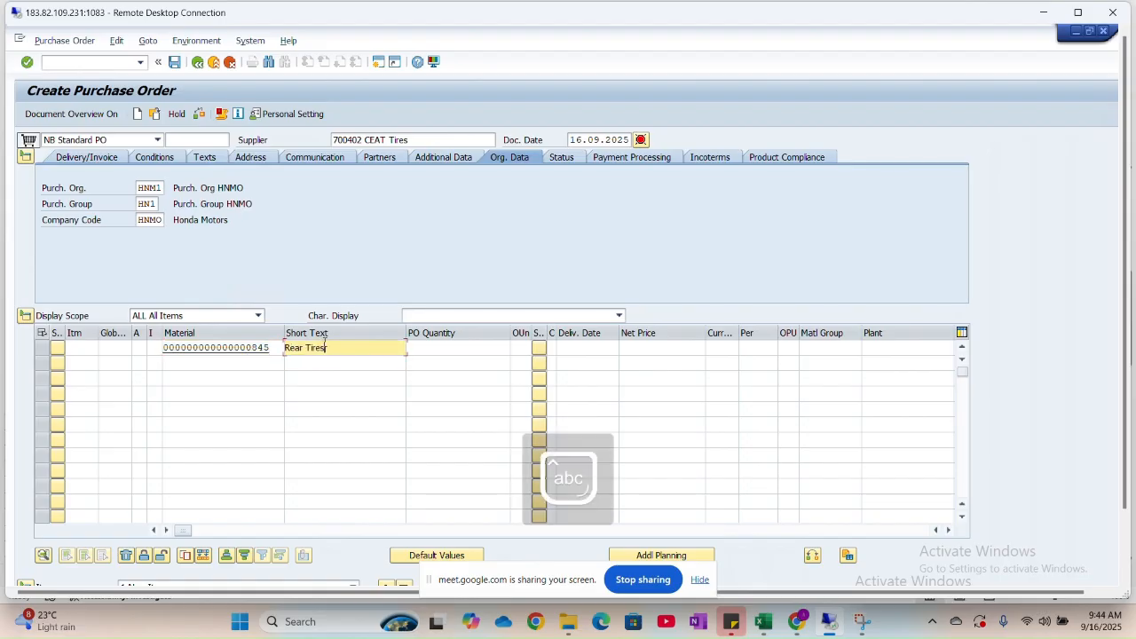
Check the Rear Tires purchase example in the class sheet's Concepts sheet and set the item's order quantity in SAP to 100 PC.
{"action": "left_click", "coordinate": [433, 347]}
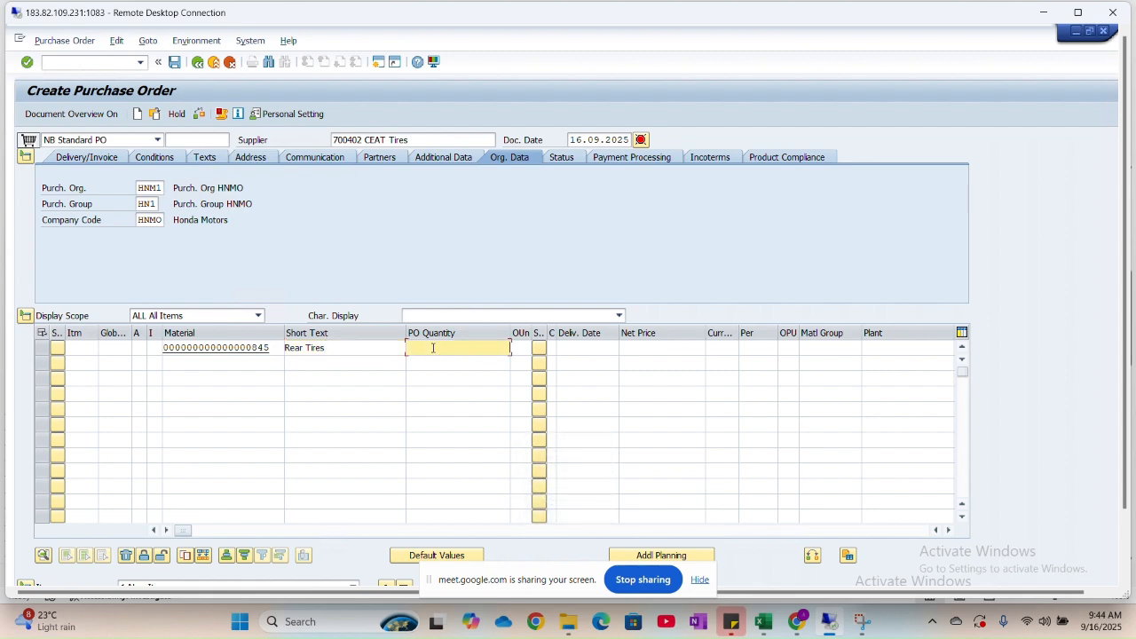
{"action": "key", "text": "alt+Tab"}
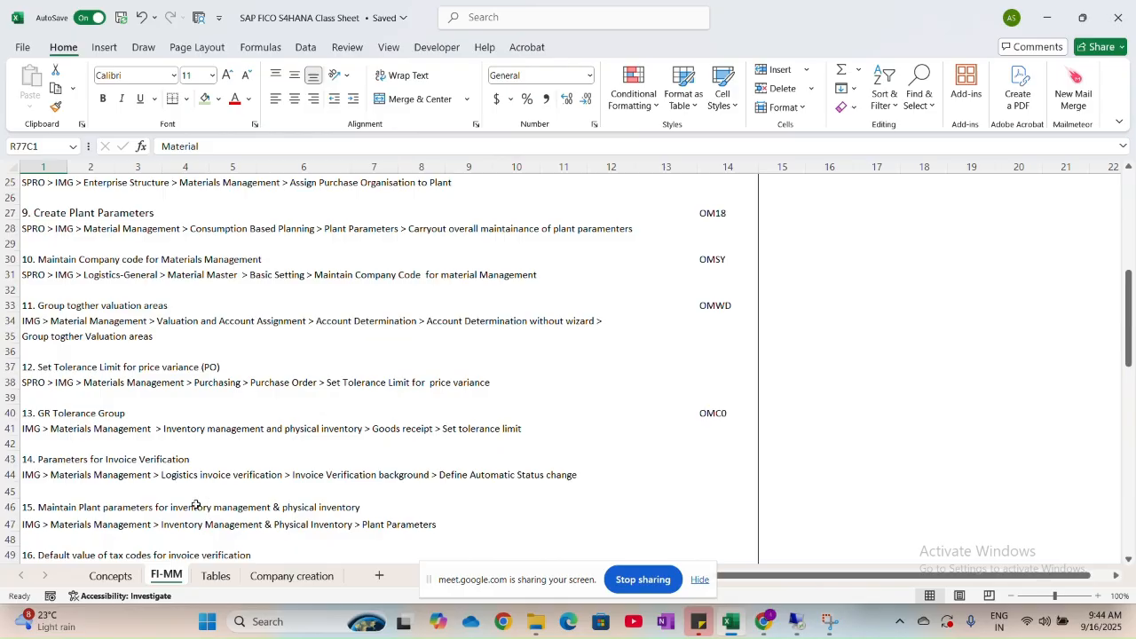
{"action": "left_click", "coordinate": [111, 577]}
{"action": "scroll", "coordinate": [221, 488], "scroll_direction": "down", "scroll_amount": 2}
{"action": "scroll", "coordinate": [221, 488], "scroll_direction": "down", "scroll_amount": 20}
{"action": "scroll", "coordinate": [221, 488], "scroll_direction": "down", "scroll_amount": 10}
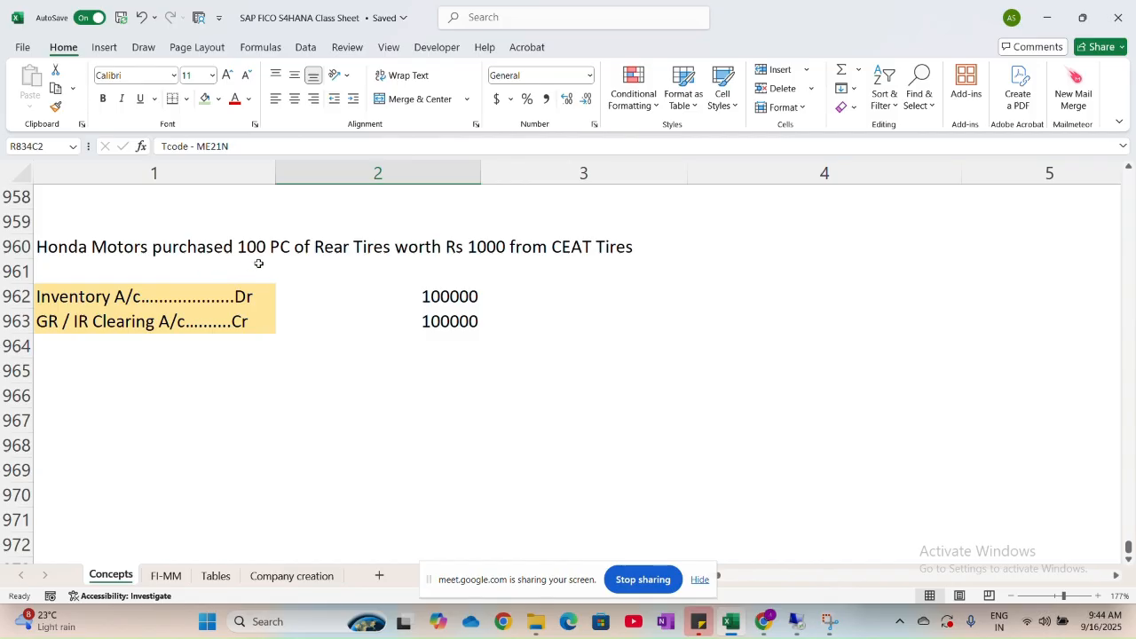
{"action": "key", "text": "alt+Tab"}
{"action": "type", "text": "100"}
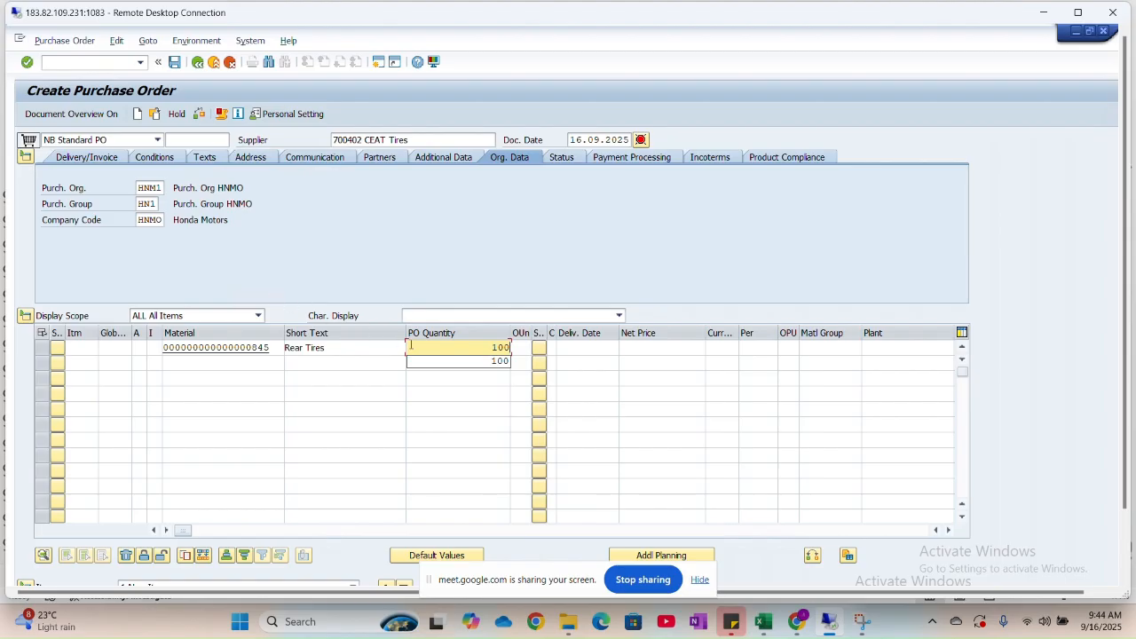
{"action": "left_click", "coordinate": [520, 347]}
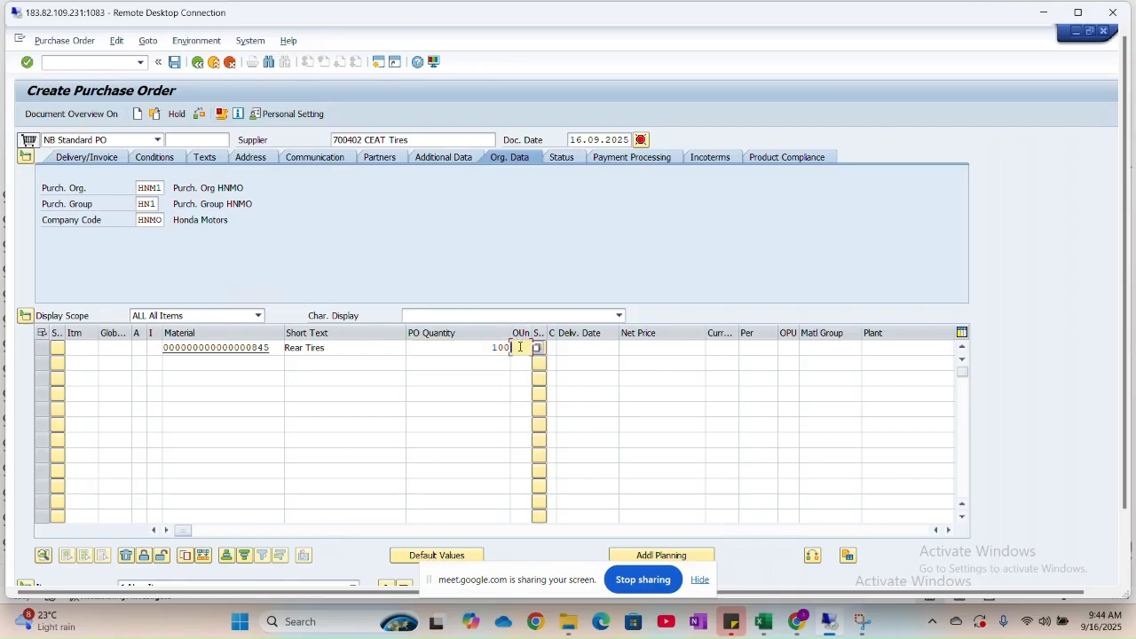
{"action": "key", "text": "Caps_Lock"}
{"action": "type", "text": "PC"}
Set the item's delivery date to 20.09.2025 and its net price to 1000 INR.
{"action": "left_click", "coordinate": [596, 347]}
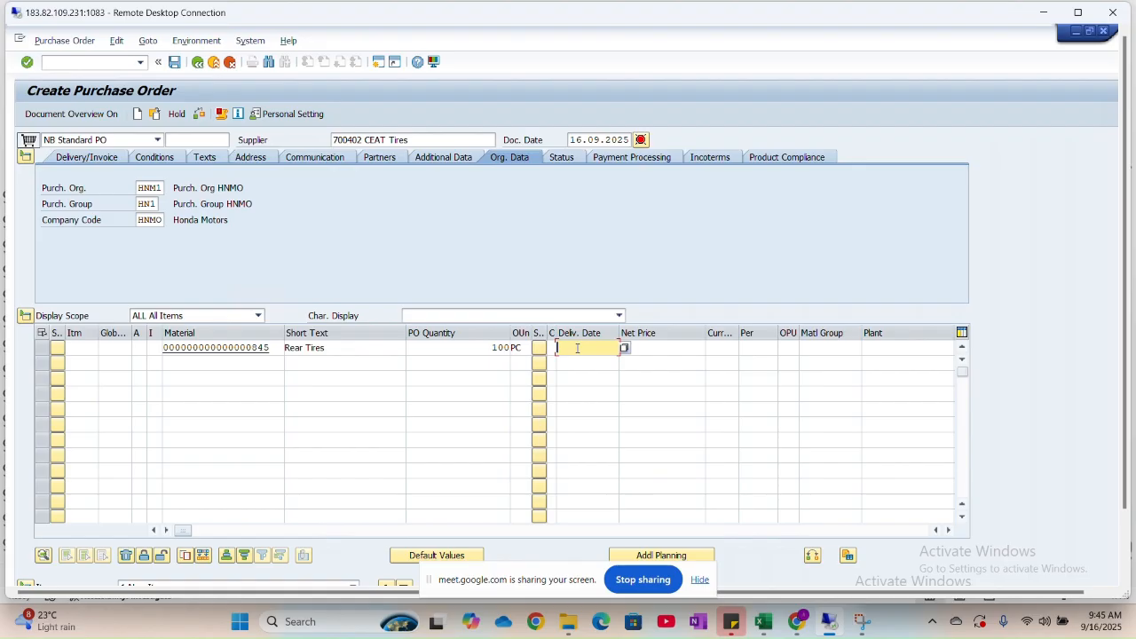
{"action": "type", "text": "20.09.2025"}
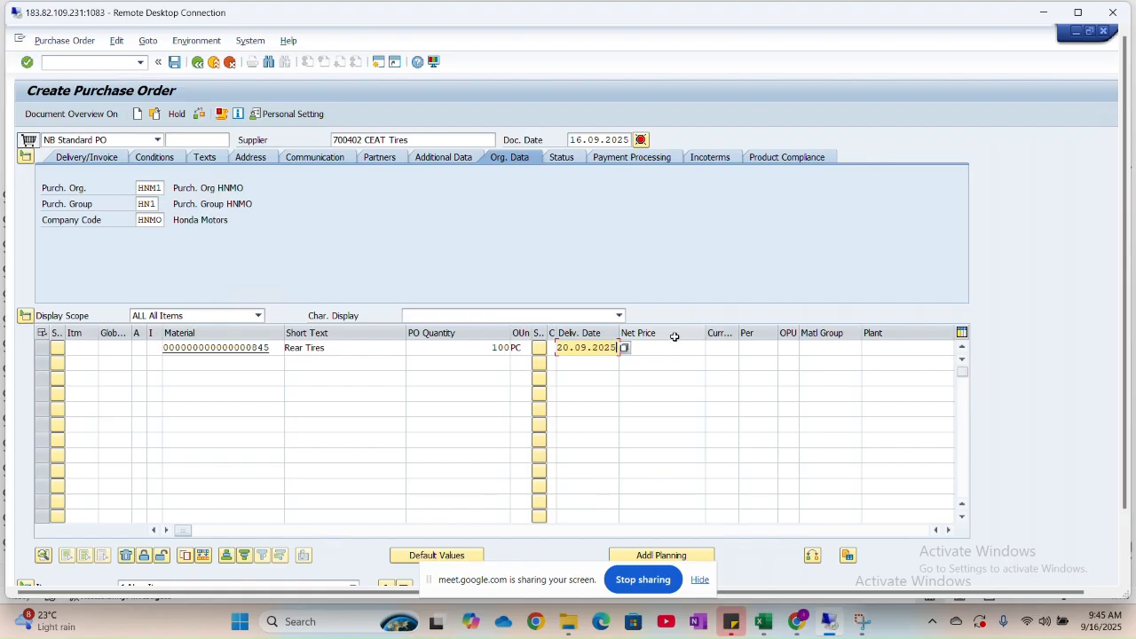
{"action": "left_click", "coordinate": [673, 347]}
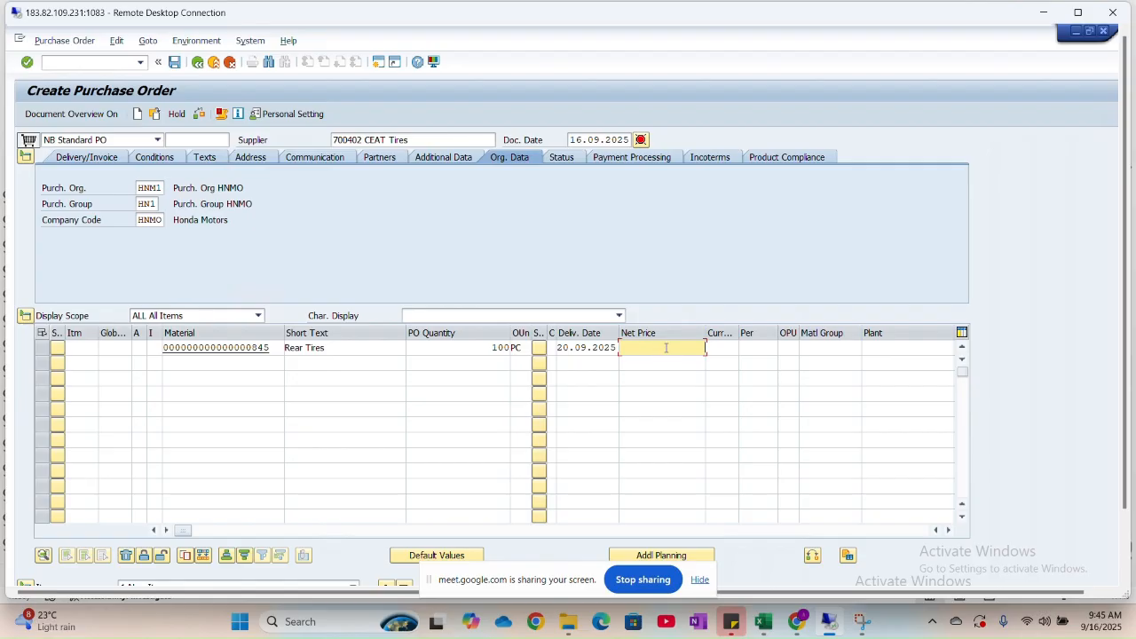
{"action": "type", "text": "1"}
{"action": "key", "text": "BackSpace"}
{"action": "type", "text": "1000"}
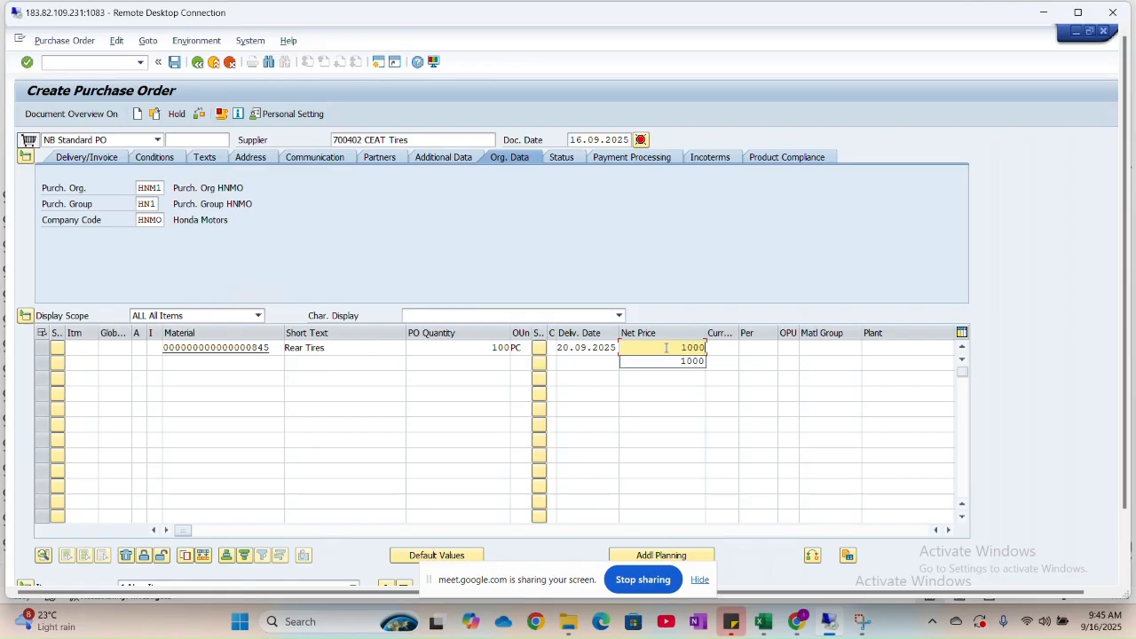
{"action": "key", "text": "Return"}
{"action": "left_click", "coordinate": [717, 348]}
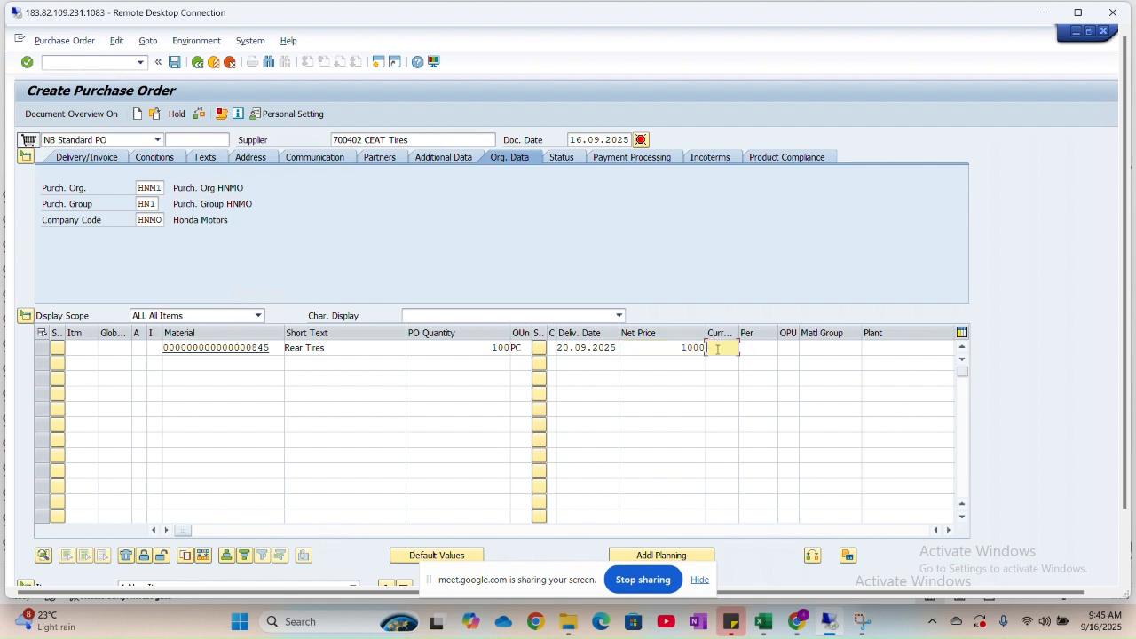
{"action": "type", "text": "INR"}
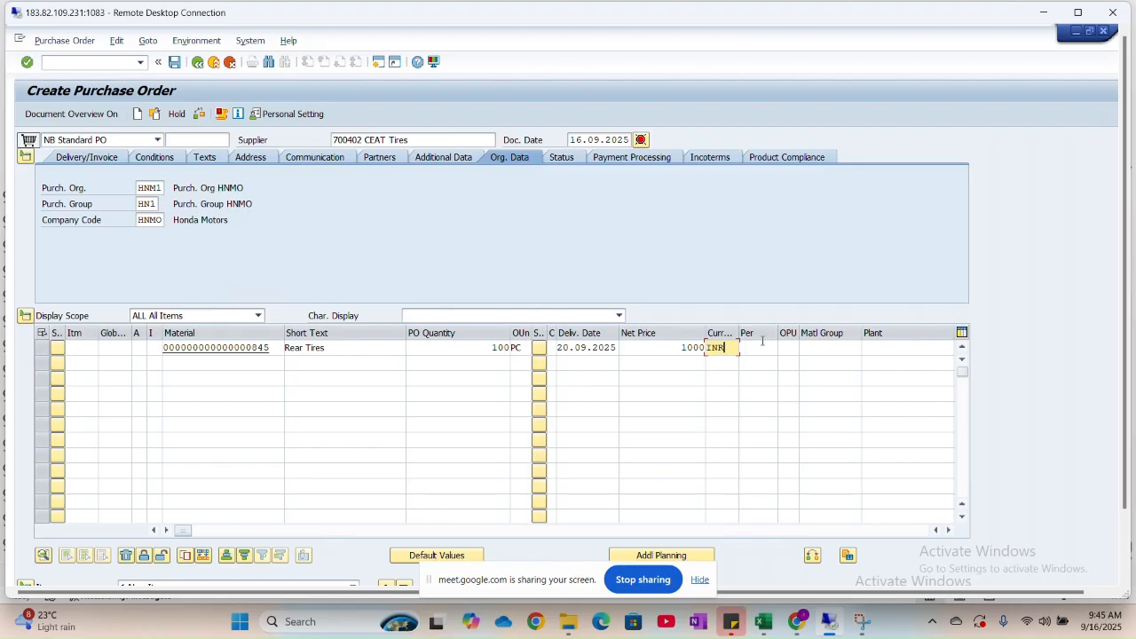
Choose material group 2001 (bikes) for the Rear Tires item from the list of material groups.
{"action": "left_click", "coordinate": [815, 346]}
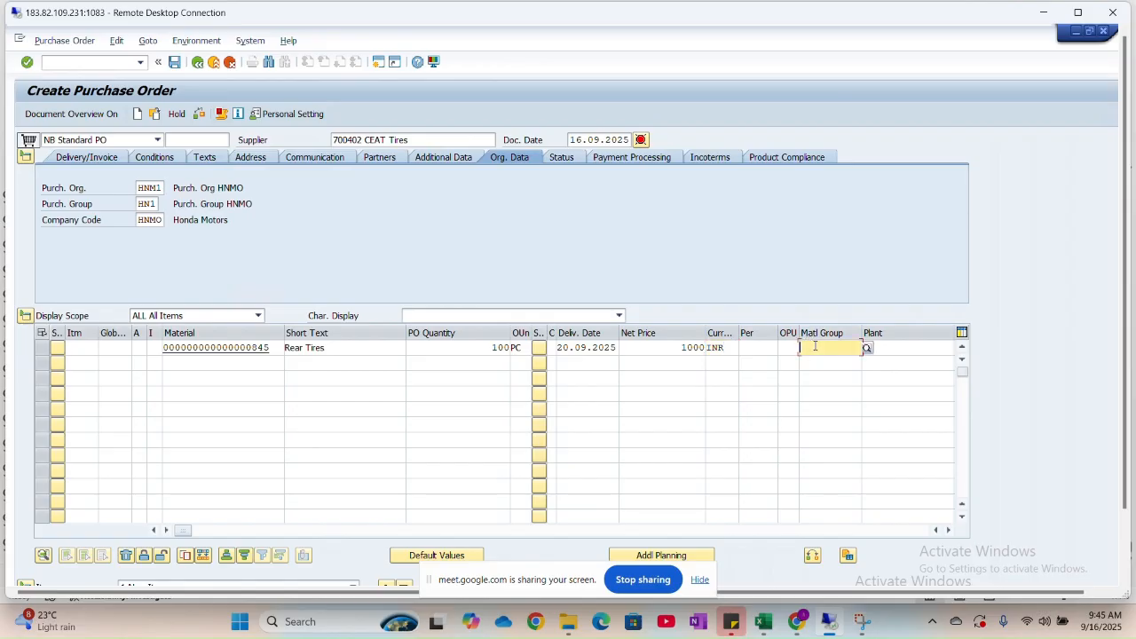
{"action": "left_click", "coordinate": [868, 346]}
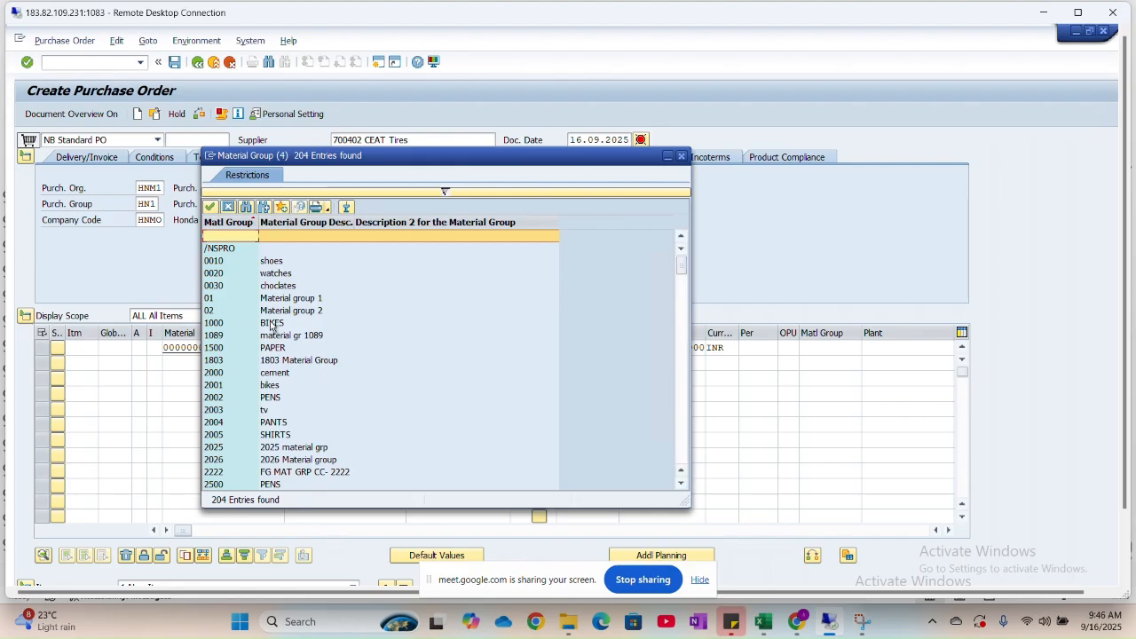
{"action": "double_click", "coordinate": [274, 386]}
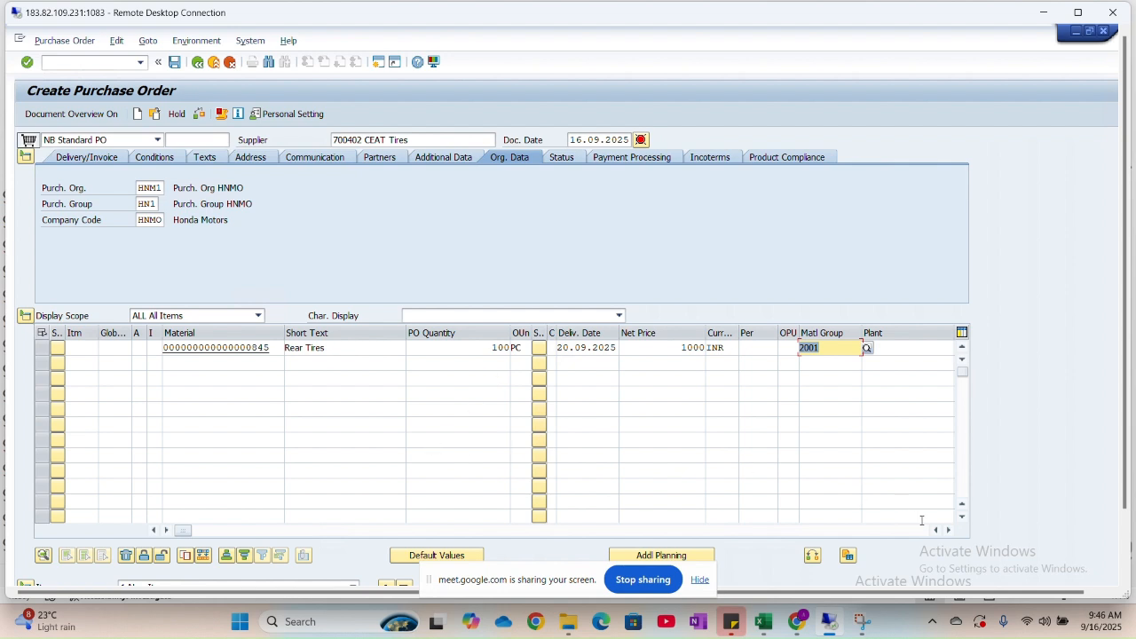
Set both the plant and the storage location of the Rear Tires item to HNM1.
{"action": "left_click", "coordinate": [948, 530]}
{"action": "left_click", "coordinate": [949, 530]}
{"action": "left_click", "coordinate": [948, 529]}
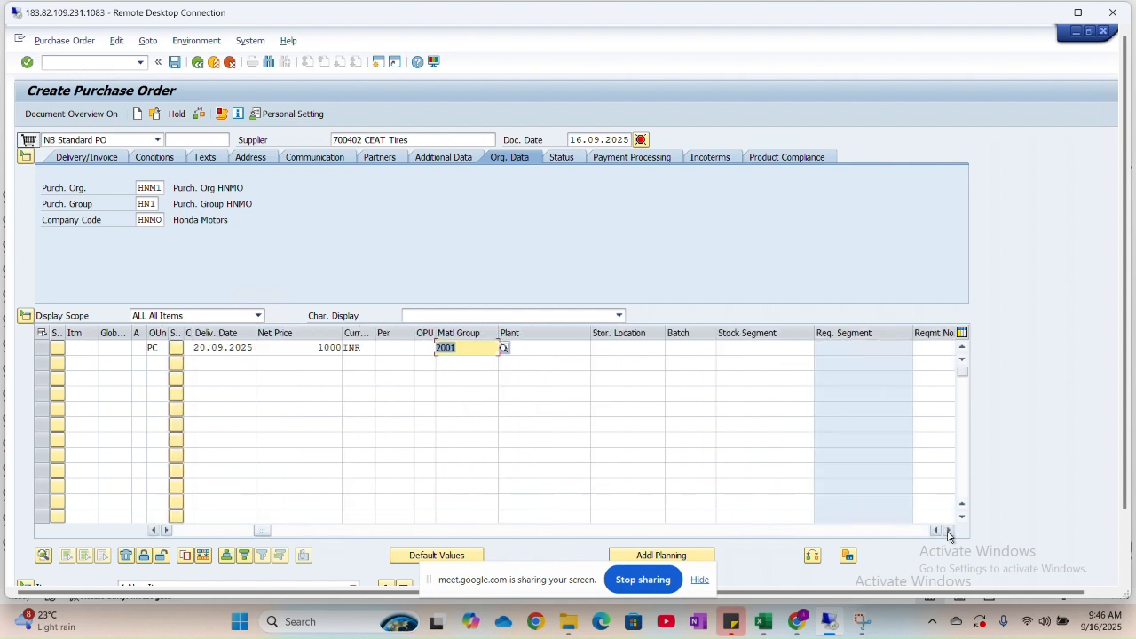
{"action": "left_click", "coordinate": [949, 530]}
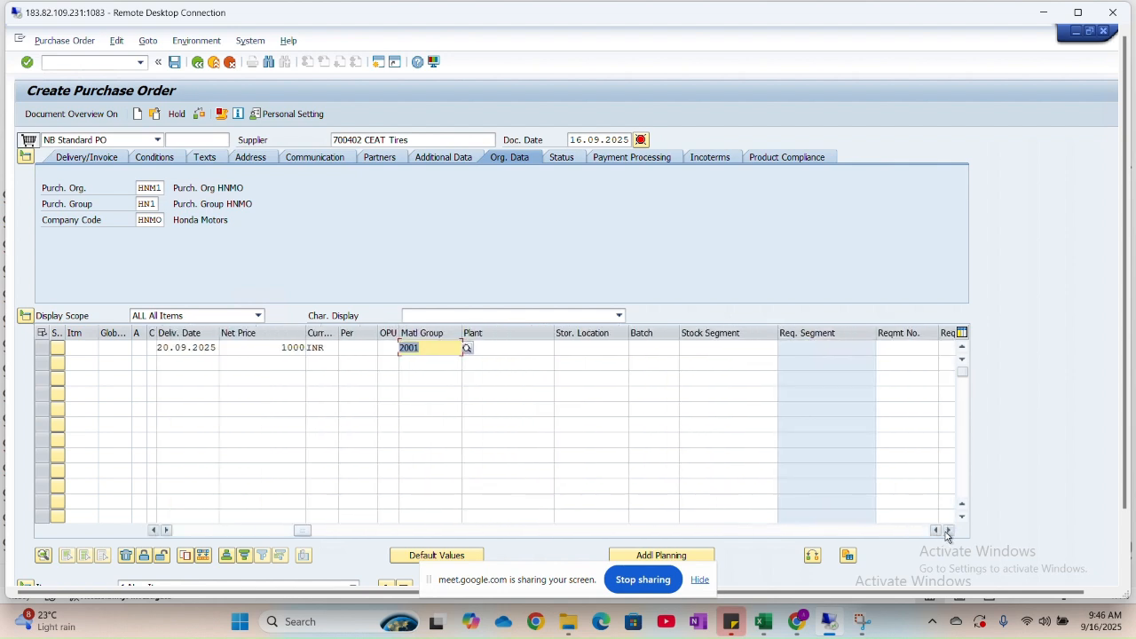
{"action": "left_click", "coordinate": [543, 353]}
{"action": "type", "text": "HNM1"}
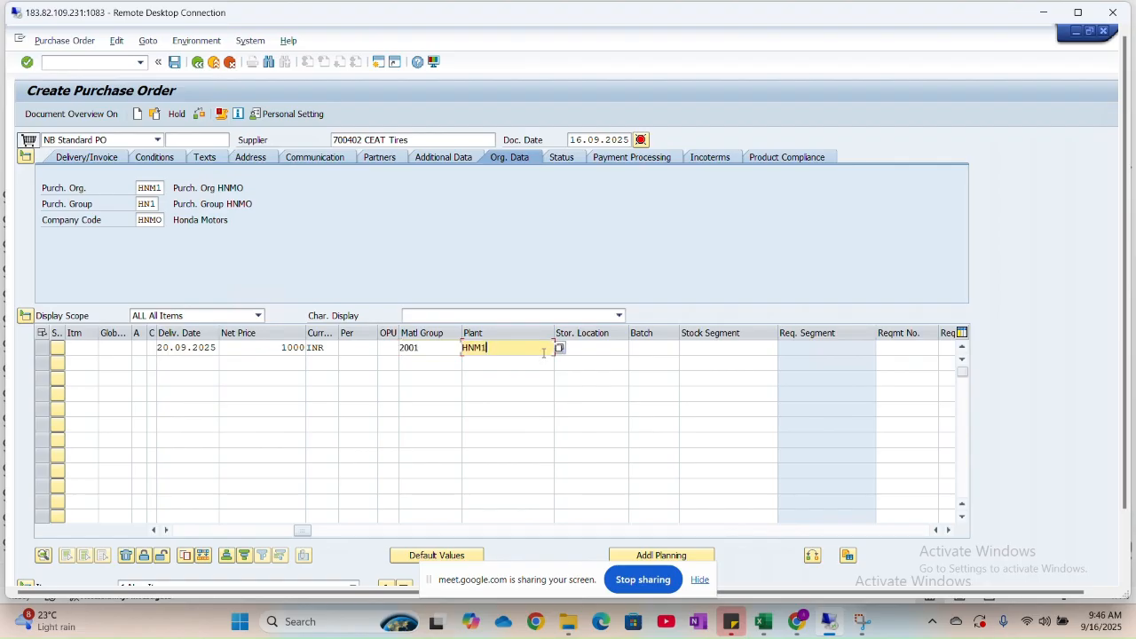
{"action": "key", "text": "Tab"}
{"action": "type", "text": "HNM1"}
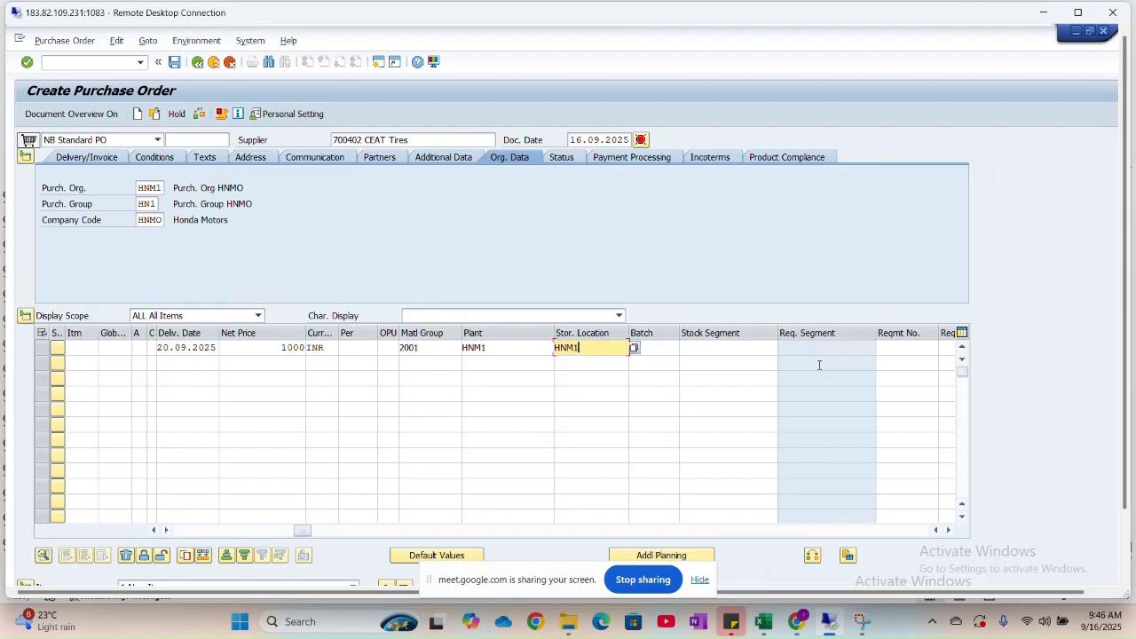
Examine the item's remaining columns, from batch and requisitioner through outline agreement and RFQ, and return to the first columns.
{"action": "left_click", "coordinate": [947, 529]}
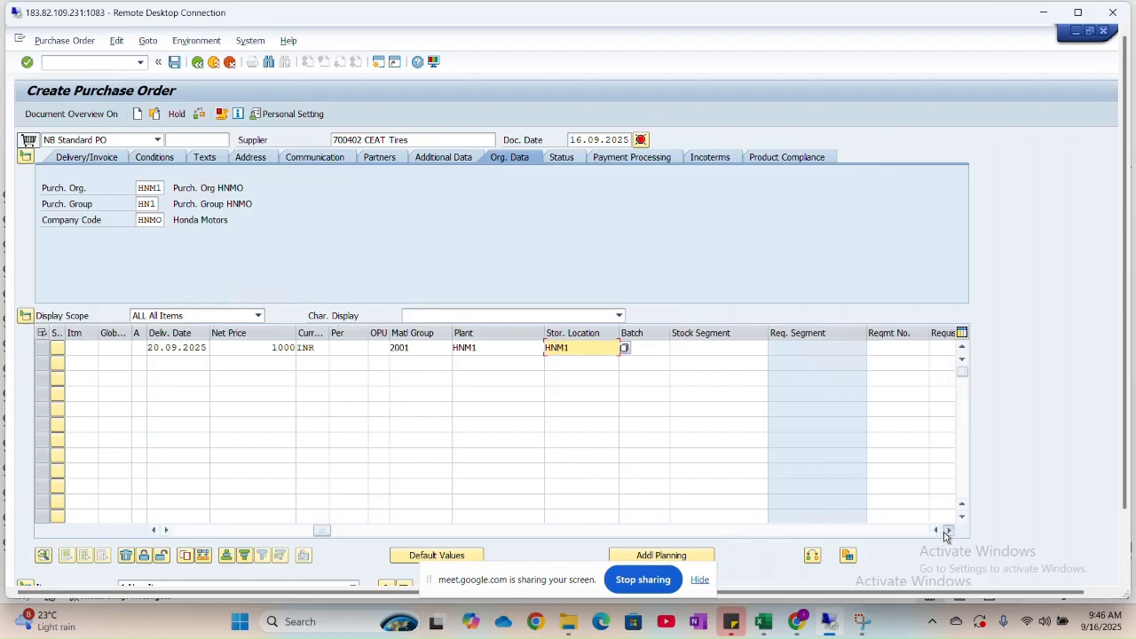
{"action": "left_click", "coordinate": [948, 530]}
{"action": "left_click", "coordinate": [948, 529]}
{"action": "left_click", "coordinate": [946, 531]}
{"action": "left_click", "coordinate": [946, 531]}
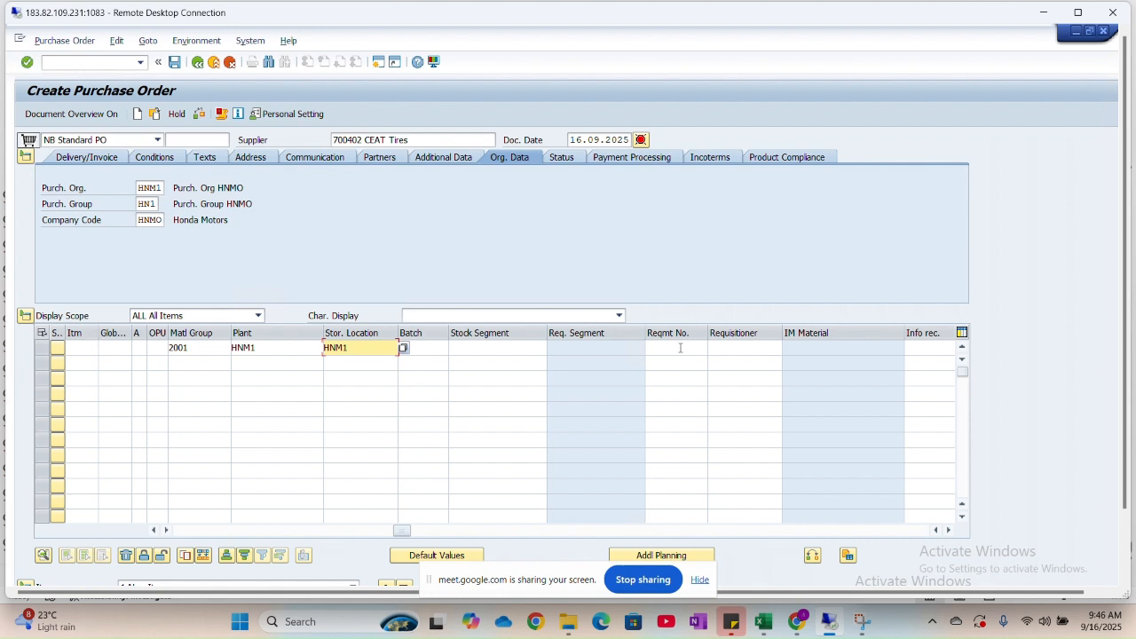
{"action": "left_click", "coordinate": [747, 346]}
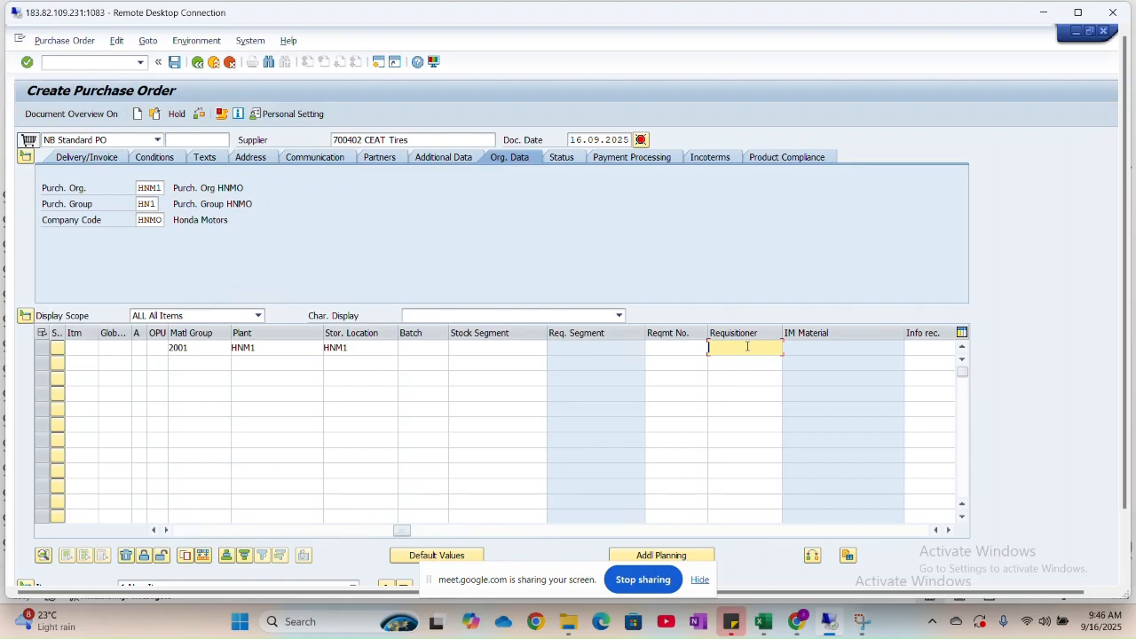
{"action": "left_click", "coordinate": [949, 531]}
{"action": "left_click_drag", "start_coordinate": [950, 530], "coordinate": [943, 532]}
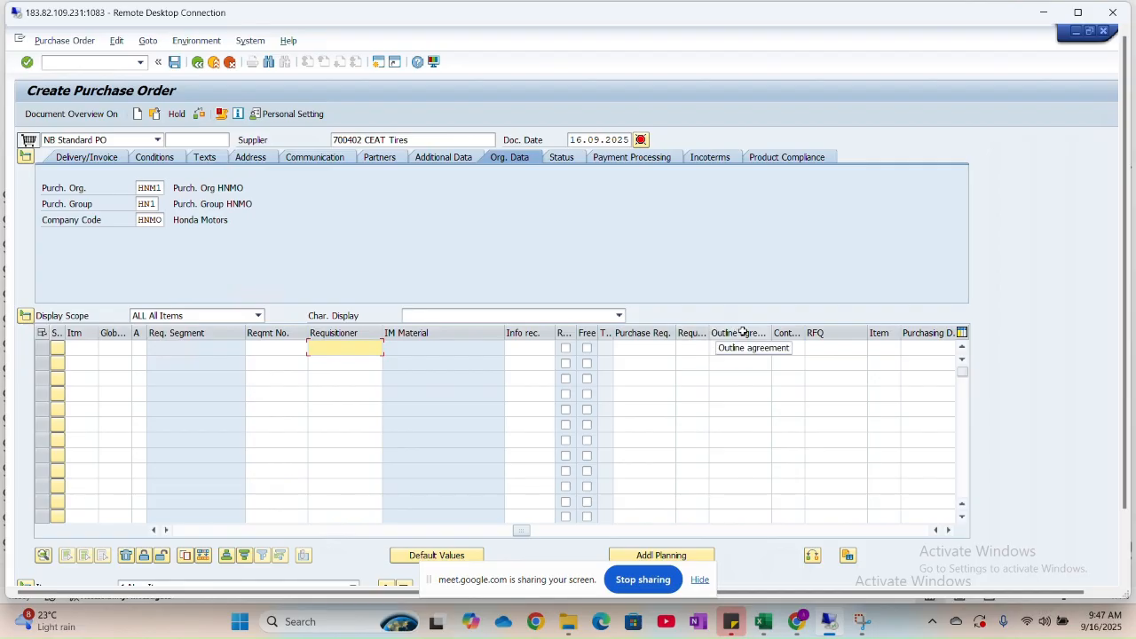
{"action": "left_click_drag", "start_coordinate": [526, 529], "coordinate": [100, 523]}
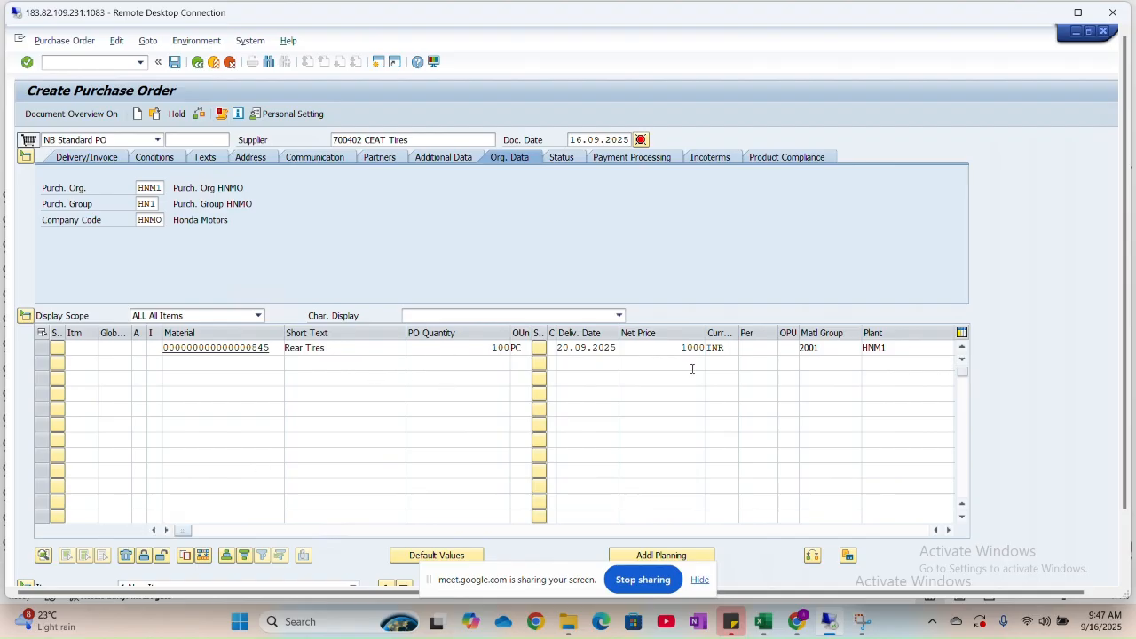
Validate the Rear Tires item and try to re-enter its net price of 1000, enlarging the remote desktop to read the status message.
{"action": "key", "text": "Return"}
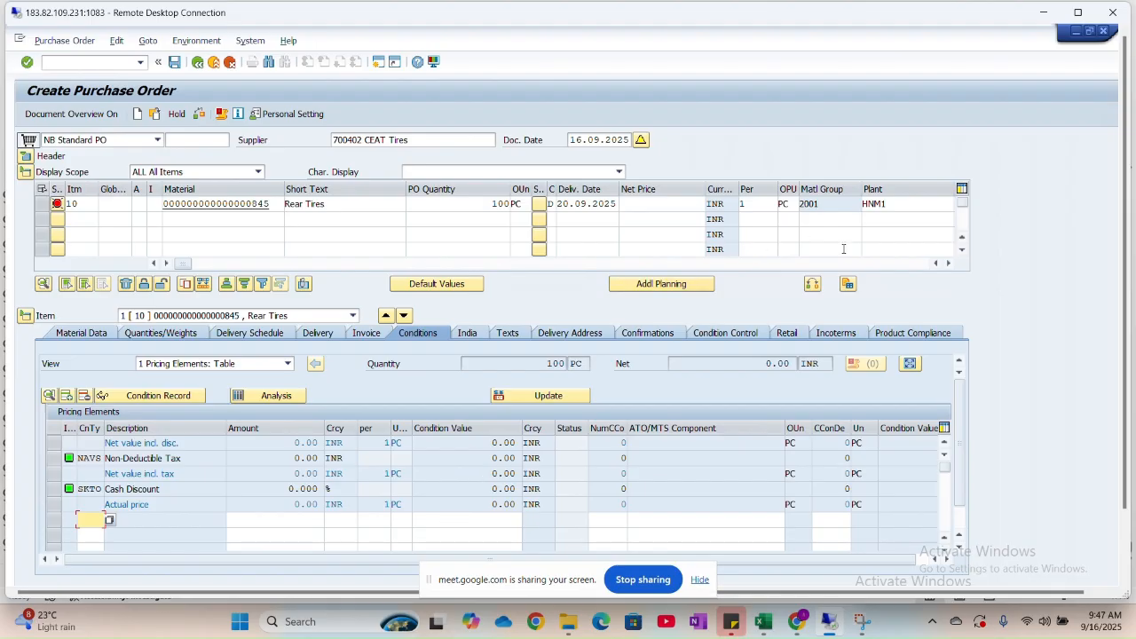
{"action": "left_click", "coordinate": [947, 263]}
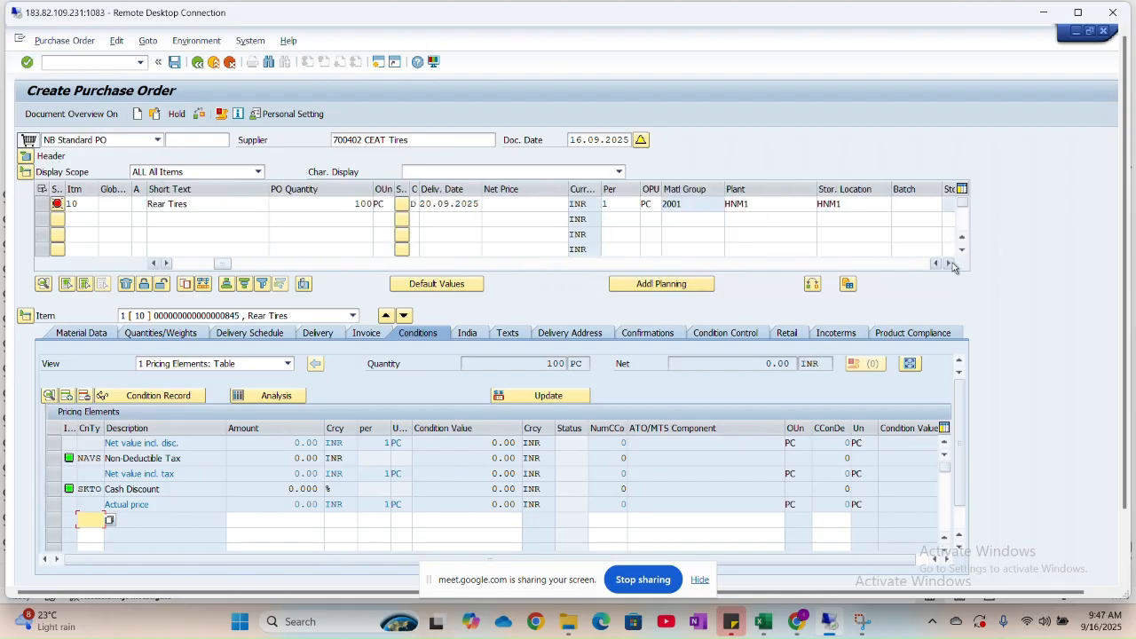
{"action": "left_click", "coordinate": [515, 207]}
{"action": "type", "text": "1000"}
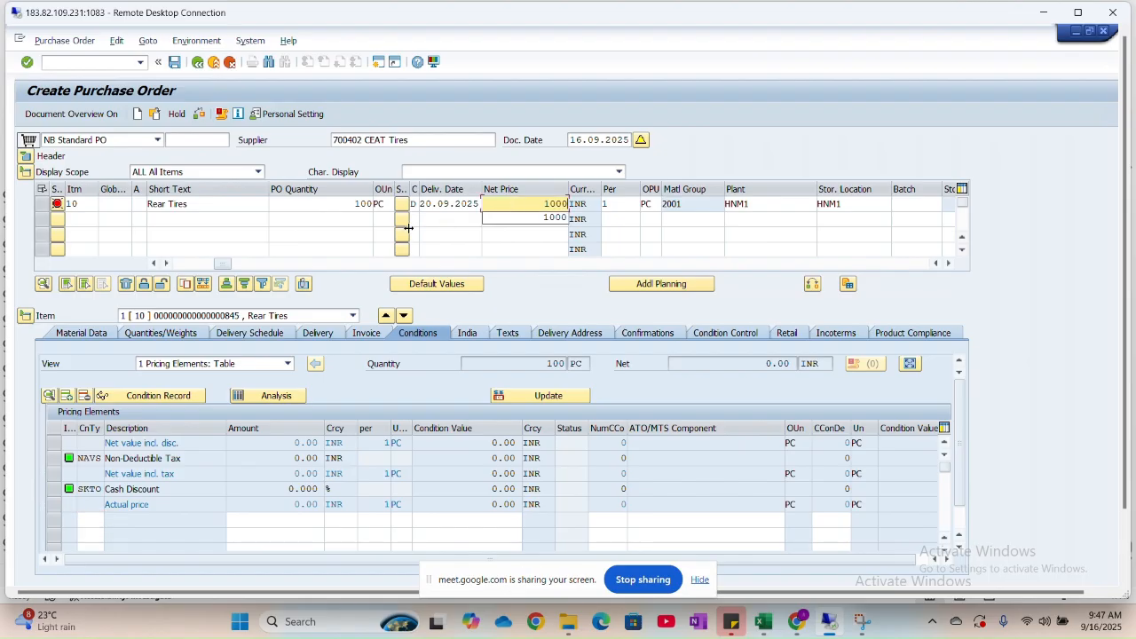
{"action": "key", "text": "Return"}
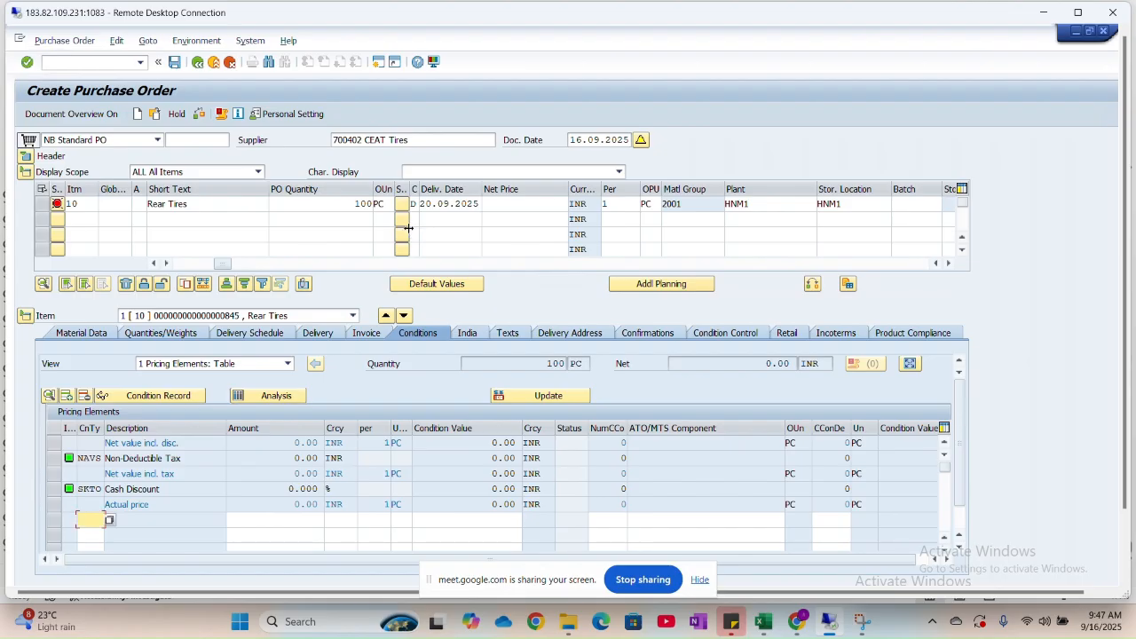
{"action": "left_click", "coordinate": [1077, 13]}
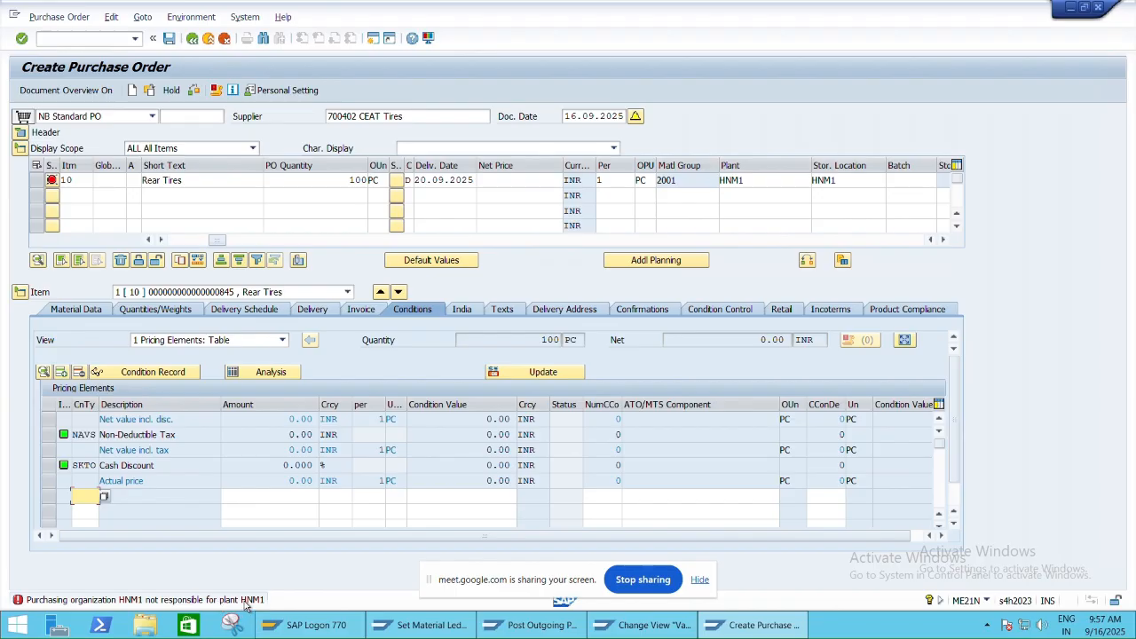
Read the explanation of the purchasing organization error for plant HNM1 and the linked definition of purchasing organization.
{"action": "double_click", "coordinate": [200, 603]}
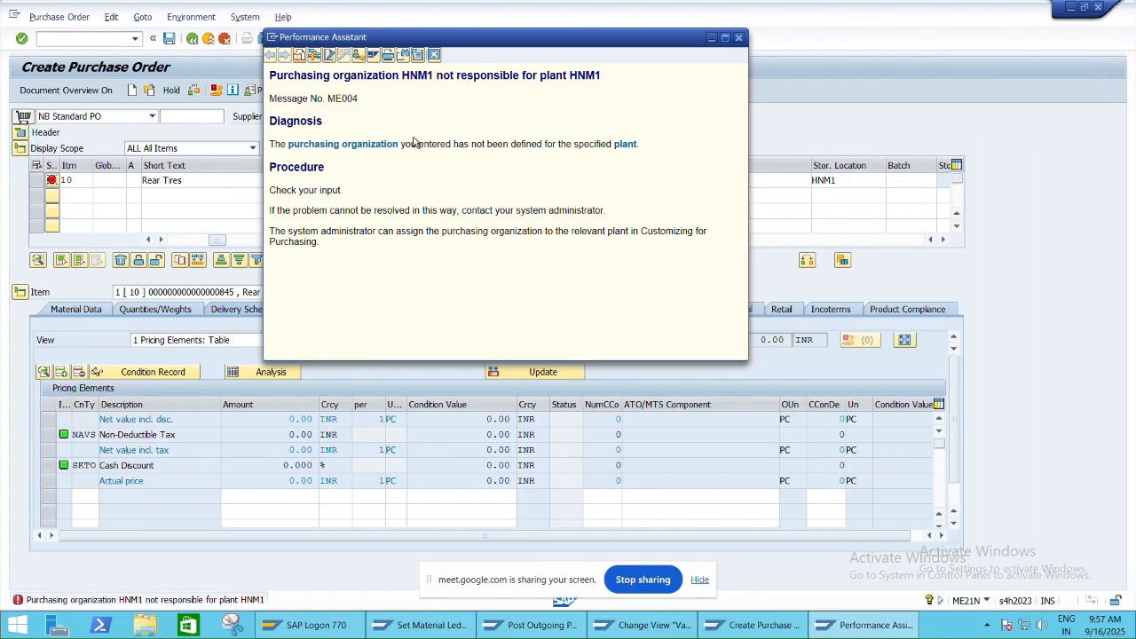
{"action": "left_click", "coordinate": [371, 144]}
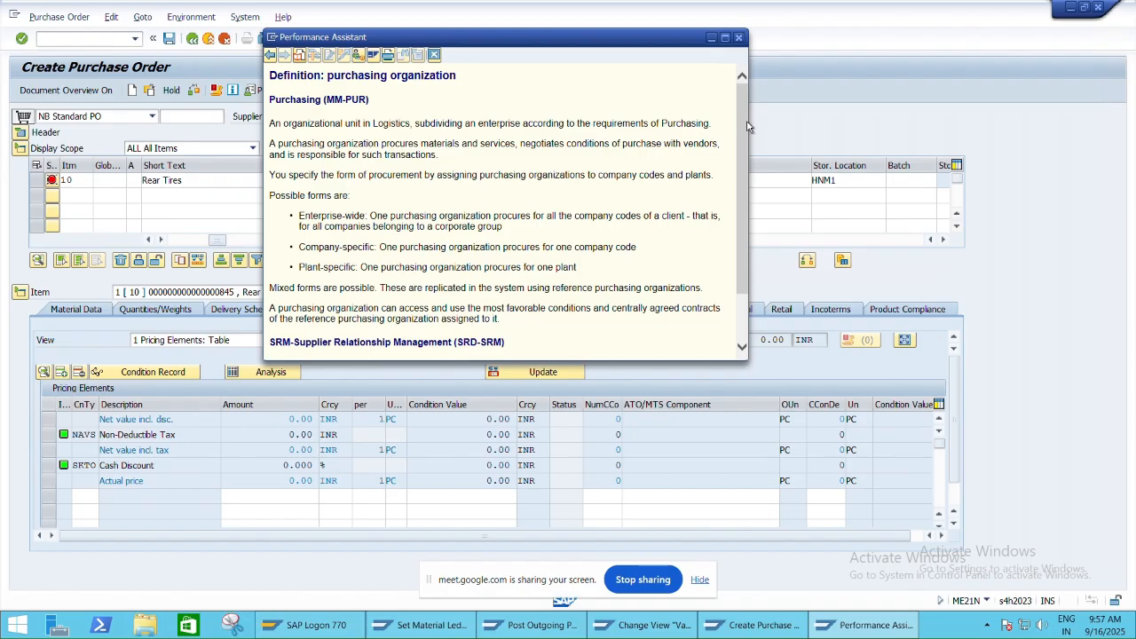
{"action": "left_click", "coordinate": [739, 39]}
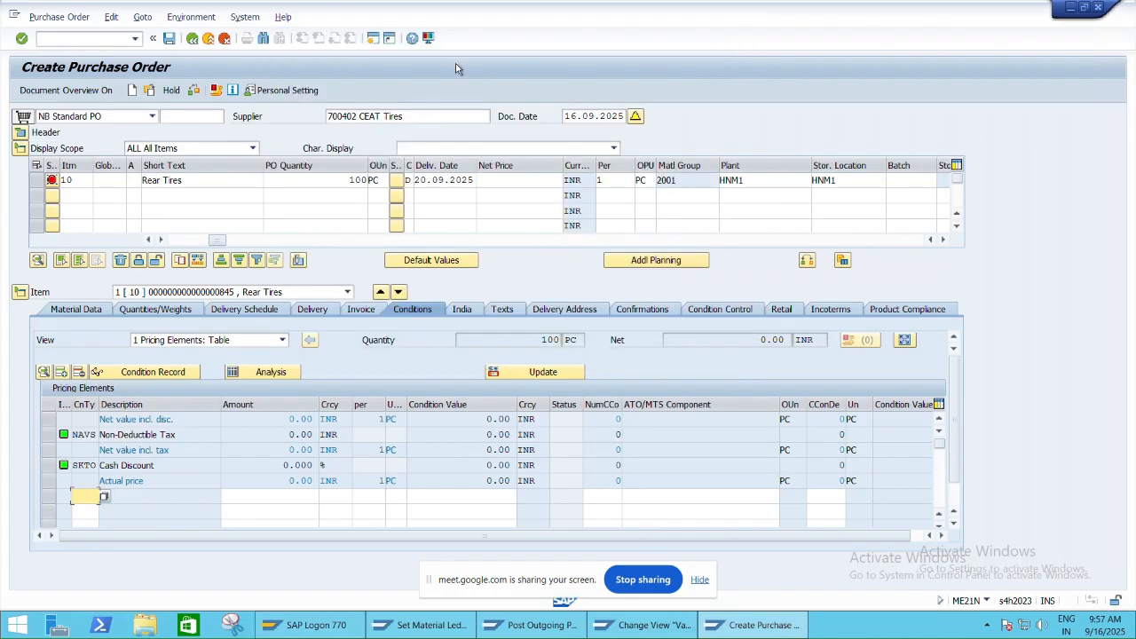
Open an additional SAP session and consult the purchase organisation assignment entries on the FI-MM sheet of the Excel class sheet.
{"action": "left_click", "coordinate": [373, 39]}
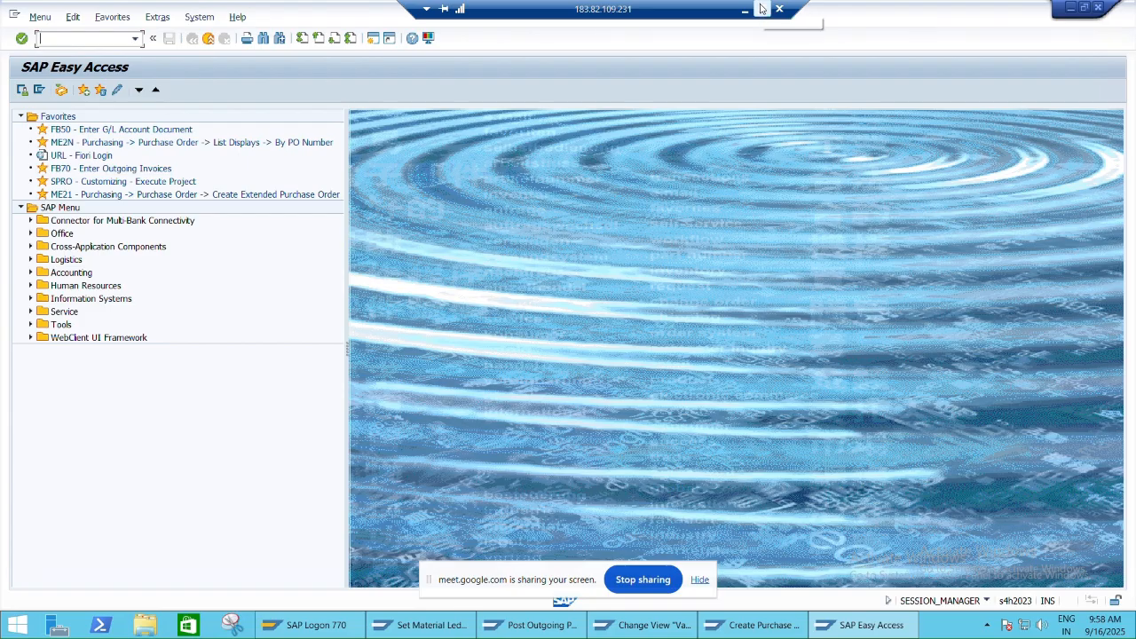
{"action": "left_click", "coordinate": [760, 8]}
{"action": "key", "text": "alt+Tab"}
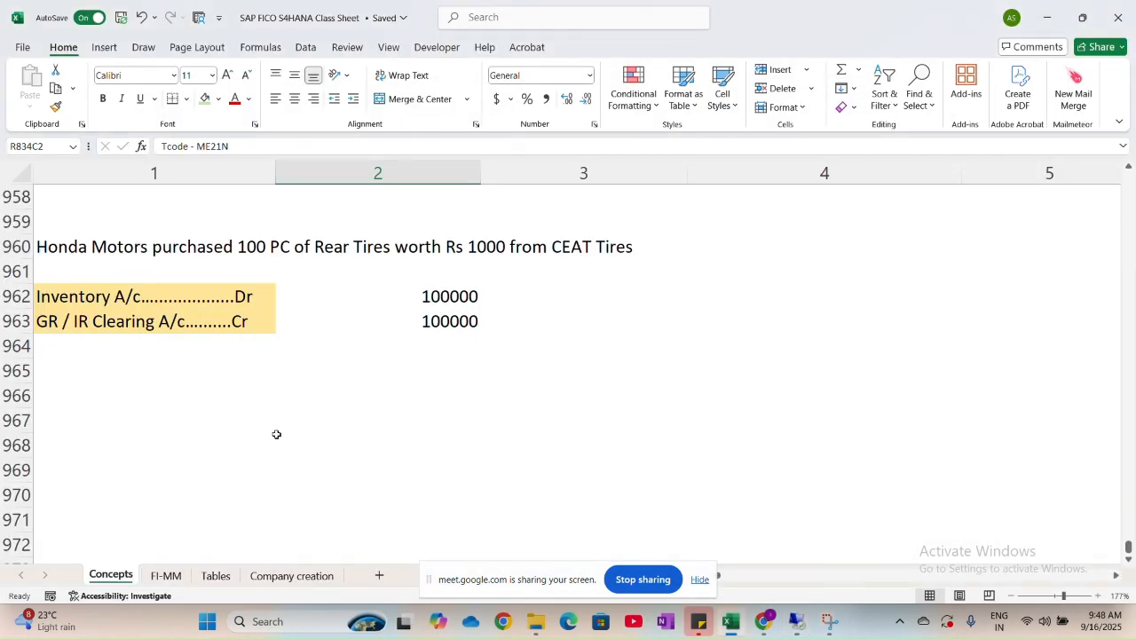
{"action": "left_click", "coordinate": [163, 575]}
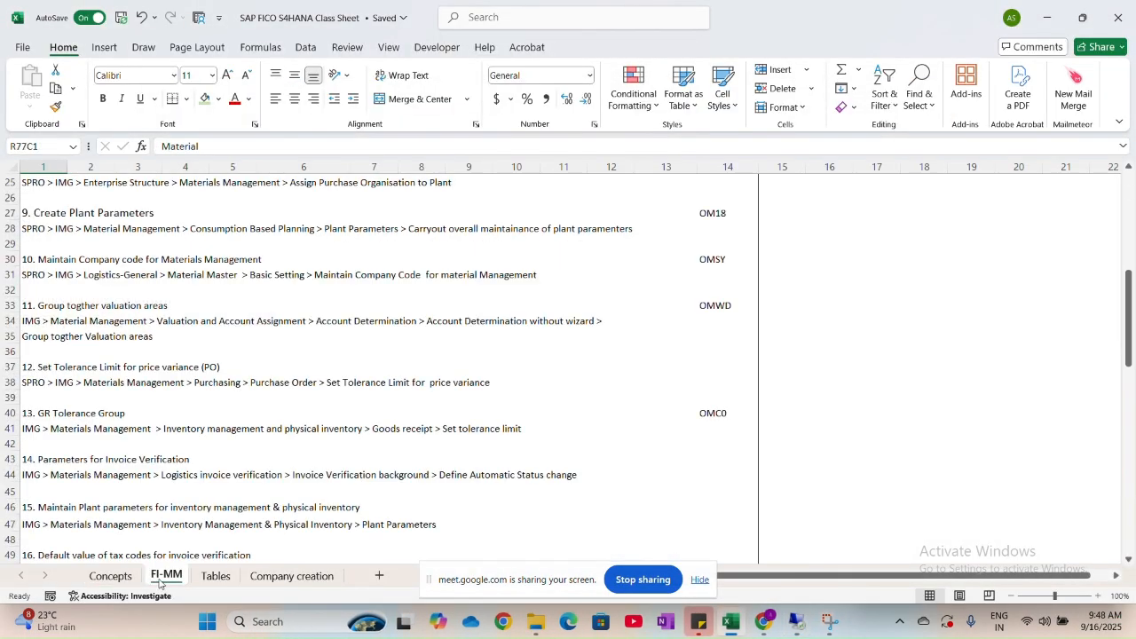
{"action": "scroll", "coordinate": [263, 369], "scroll_direction": "up", "scroll_amount": 8}
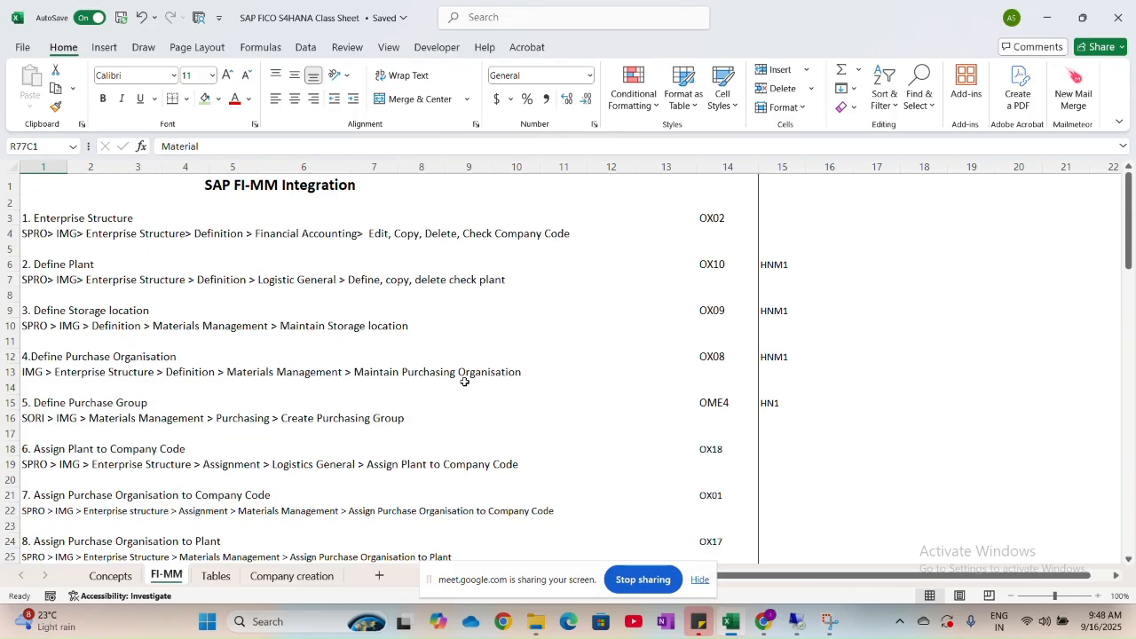
{"action": "left_click", "coordinate": [92, 500]}
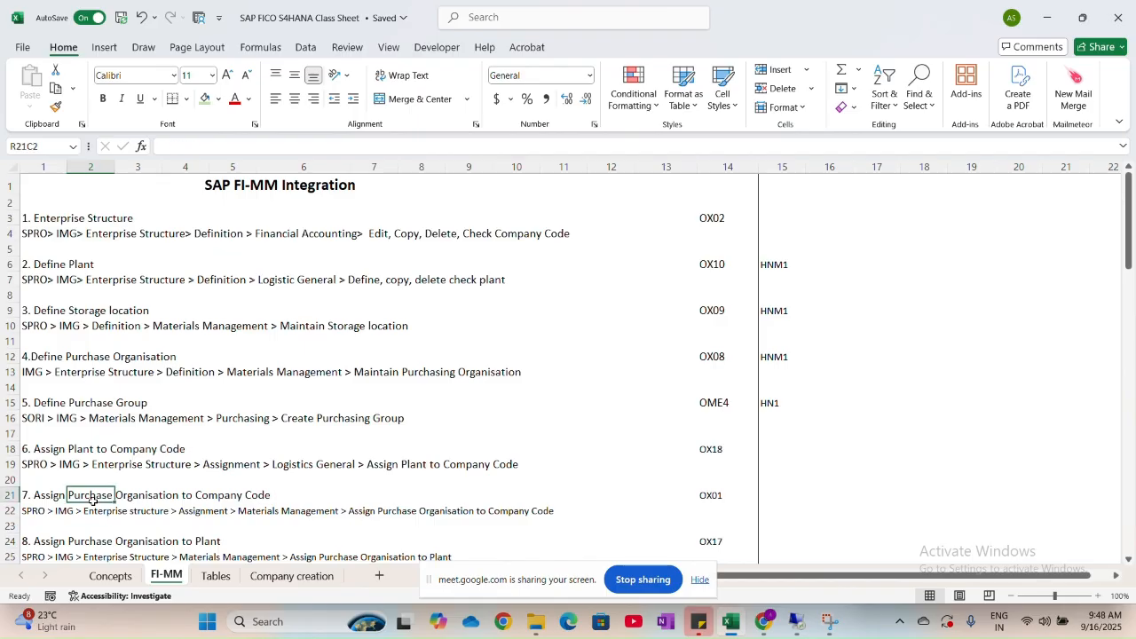
{"action": "left_click", "coordinate": [43, 503]}
{"action": "key", "text": "alt+Tab"}
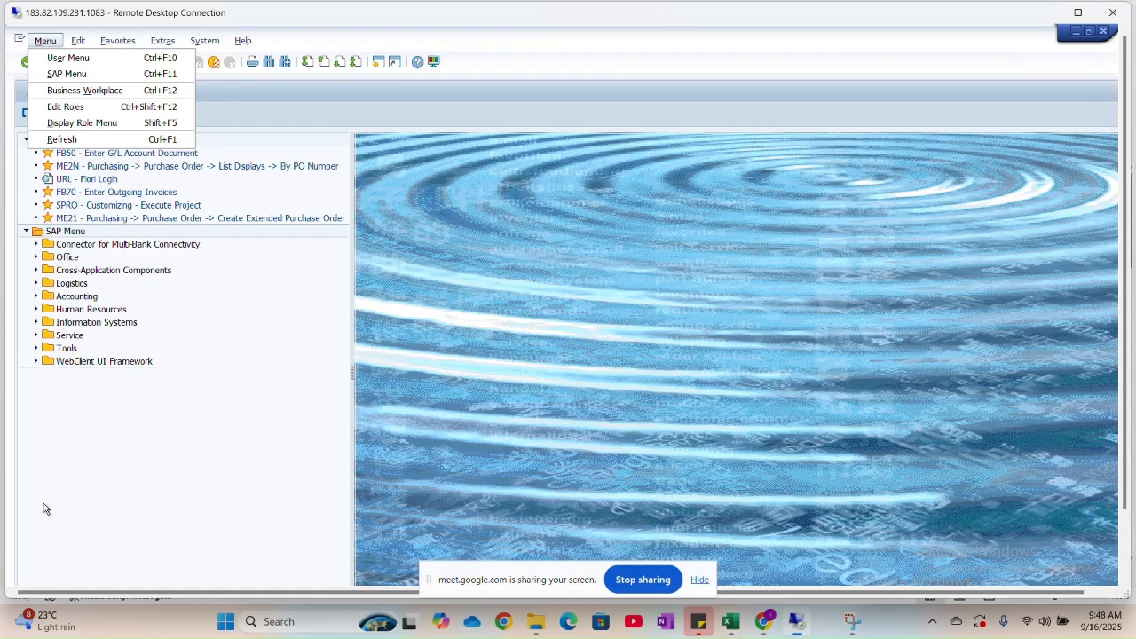
{"action": "left_click", "coordinate": [210, 412]}
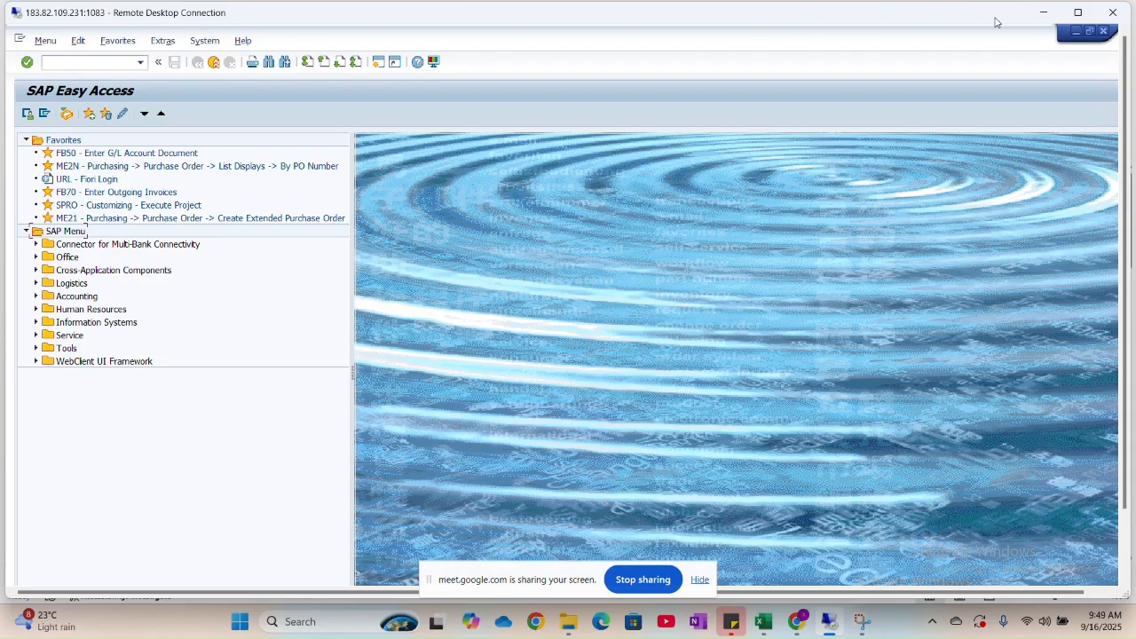
{"action": "left_click", "coordinate": [1076, 17]}
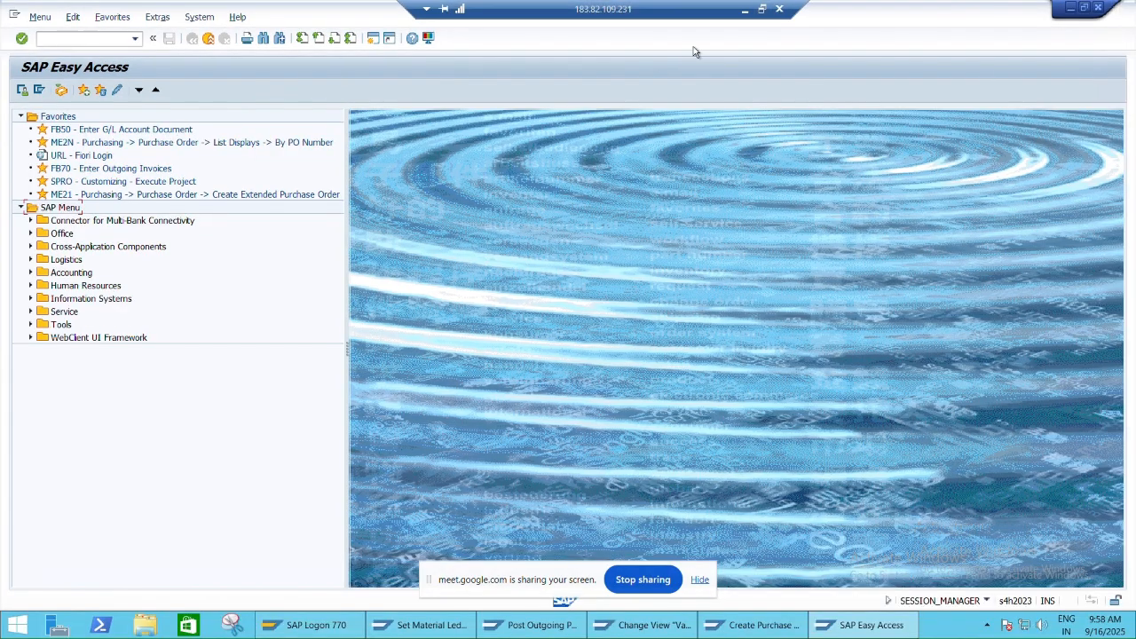
Return to the CEAT Tires purchase order, revalidate it and acknowledge the supplier role and delivery date warnings.
{"action": "key", "text": "alt+Tab"}
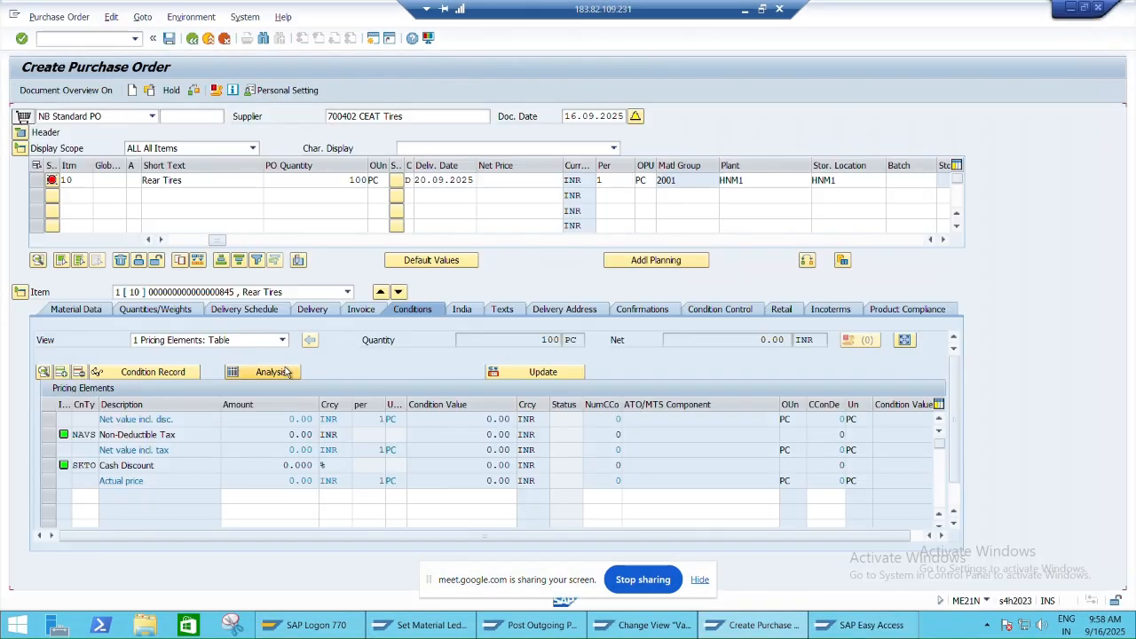
{"action": "key", "text": "Return"}
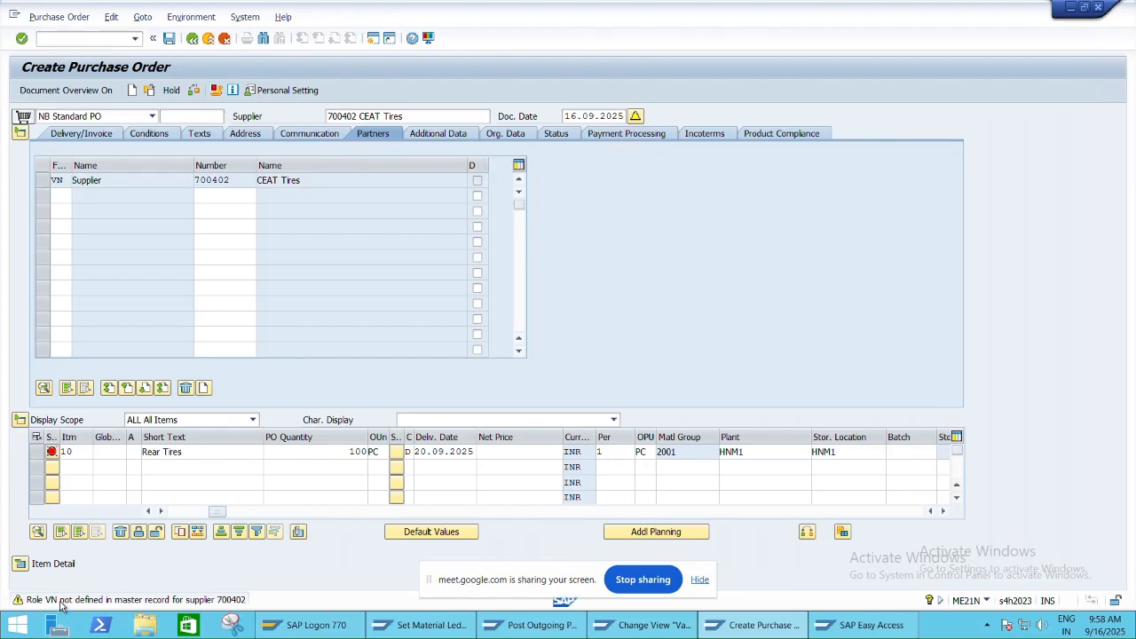
{"action": "key", "text": "Return"}
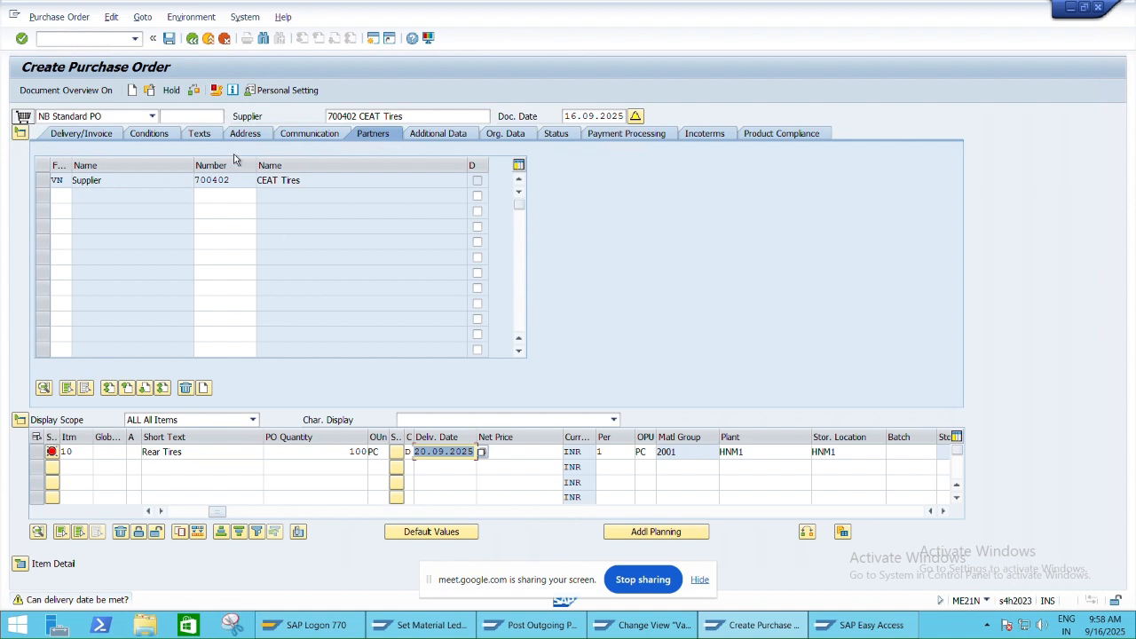
{"action": "key", "text": "Return"}
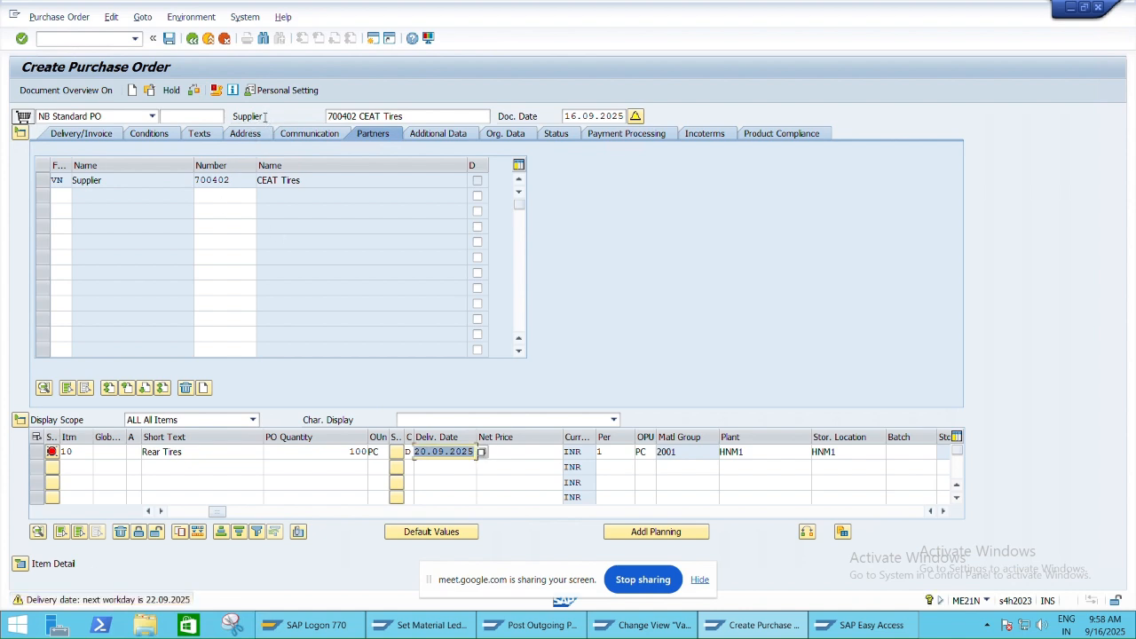
{"action": "key", "text": "Return"}
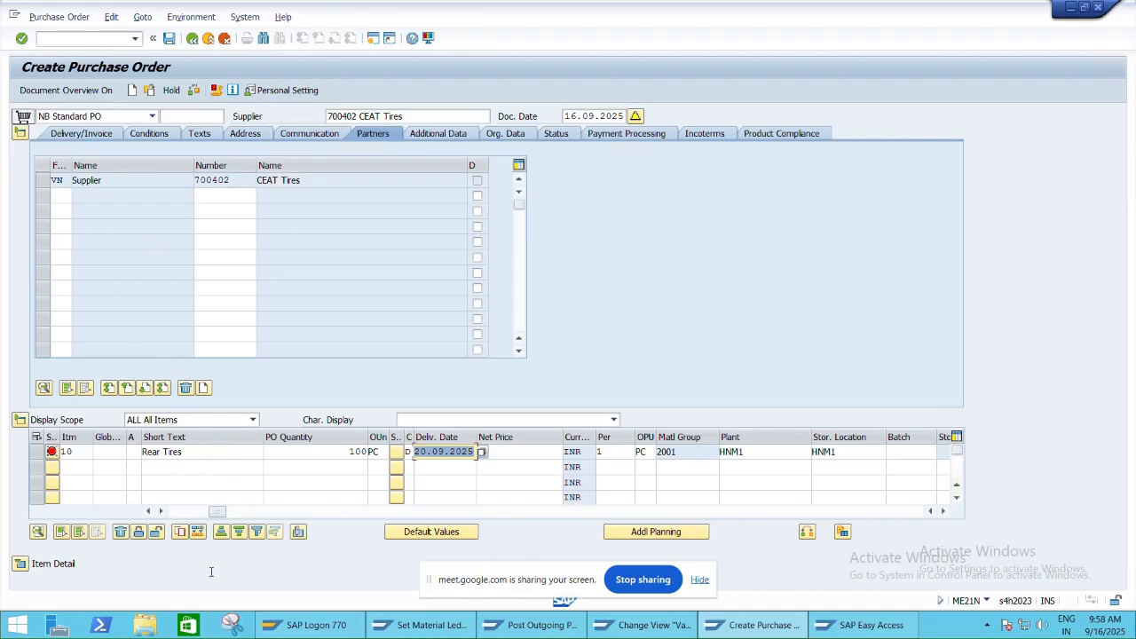
Show the Rear Tires item's details and add condition type PB00 to its pricing elements.
{"action": "left_click", "coordinate": [20, 563]}
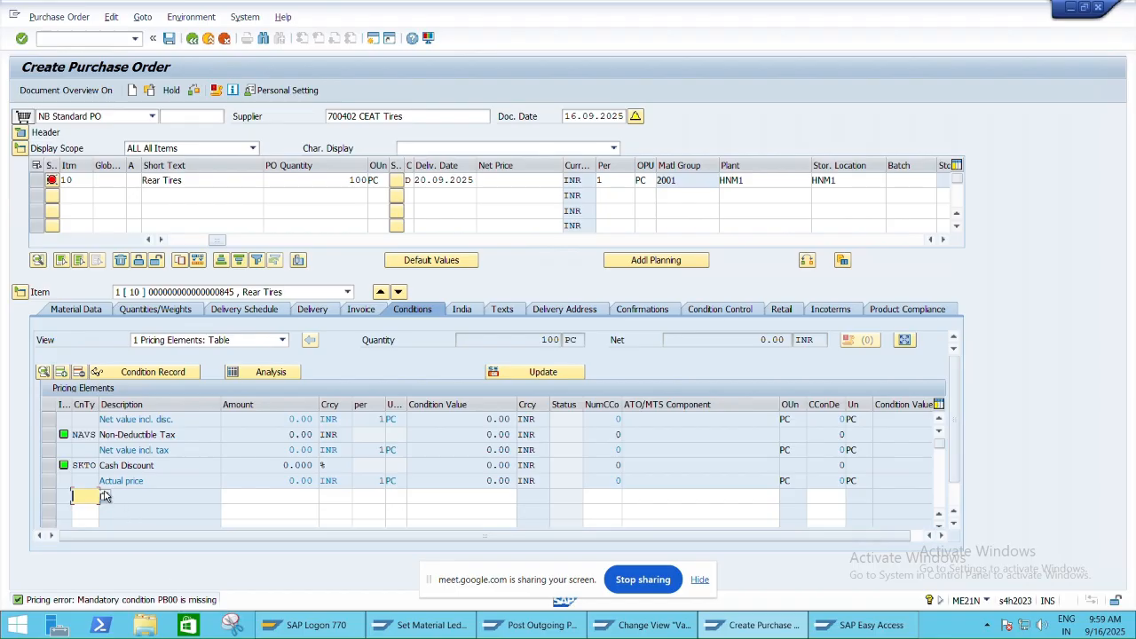
{"action": "type", "text": "PB00"}
{"action": "key", "text": "Return"}
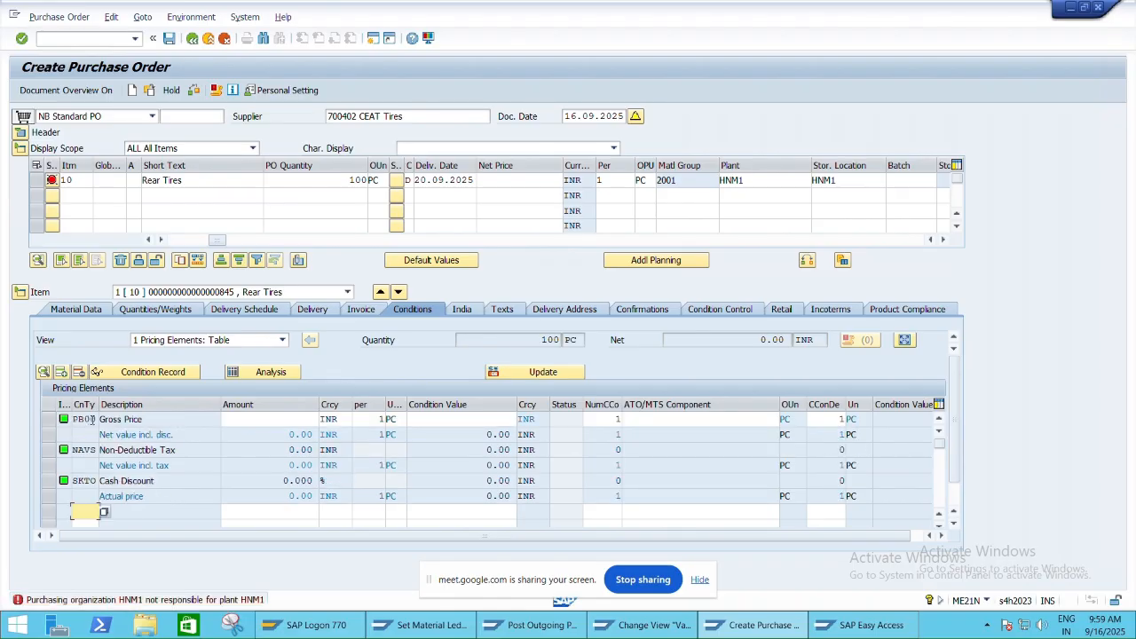
Set the PB00 gross price of the Rear Tires item to 1018 INR.
{"action": "left_click", "coordinate": [237, 419]}
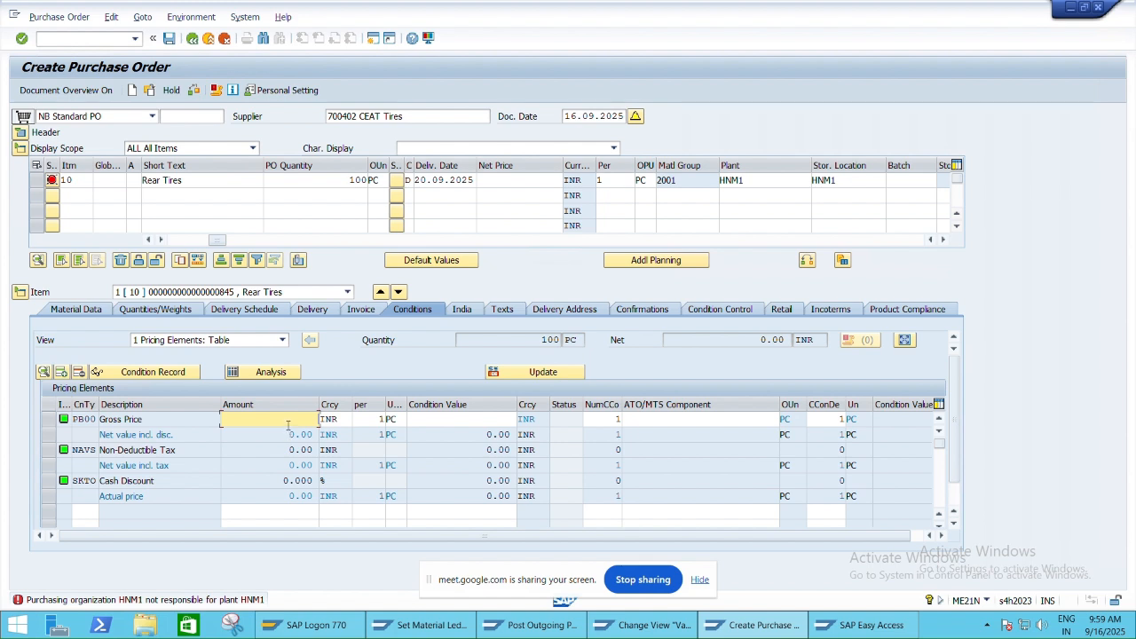
{"action": "type", "text": "1"}
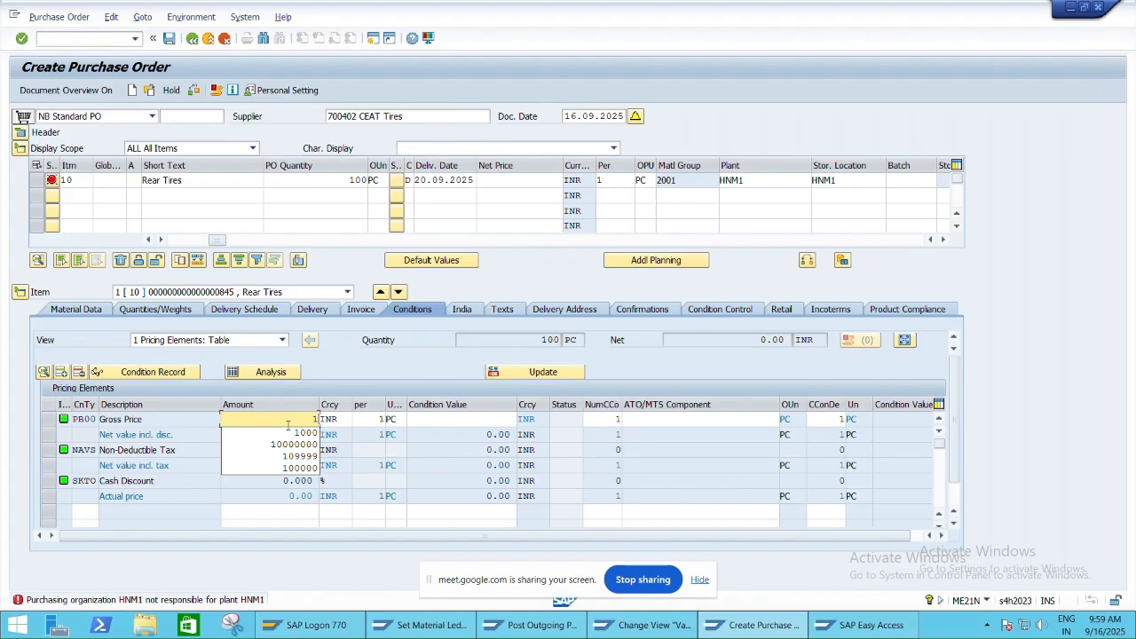
{"action": "type", "text": "018"}
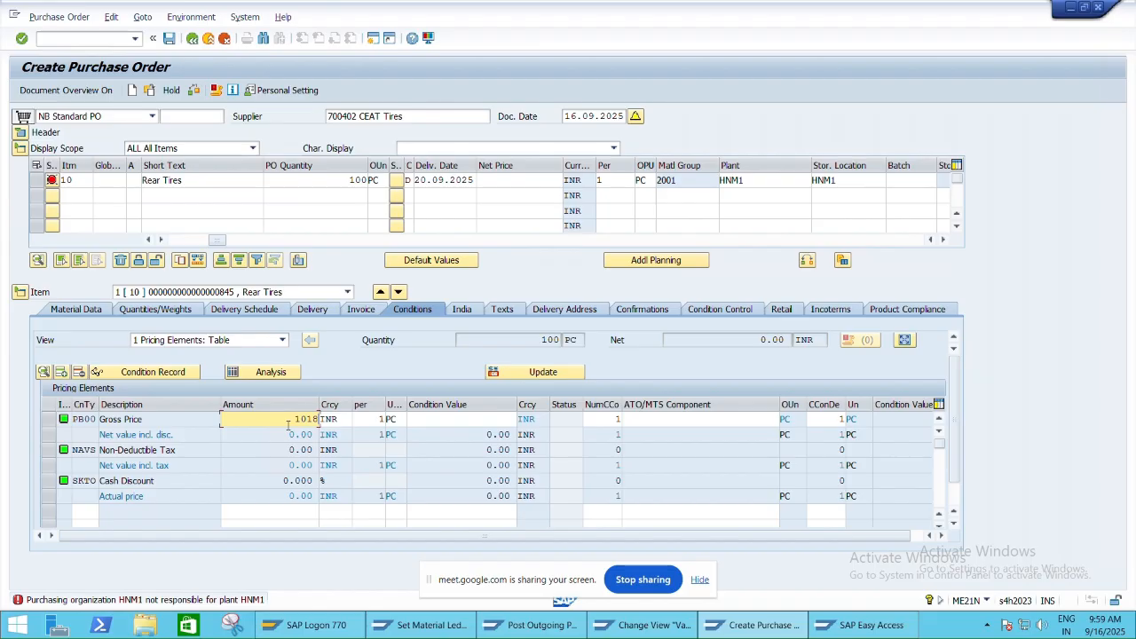
{"action": "left_click", "coordinate": [421, 419]}
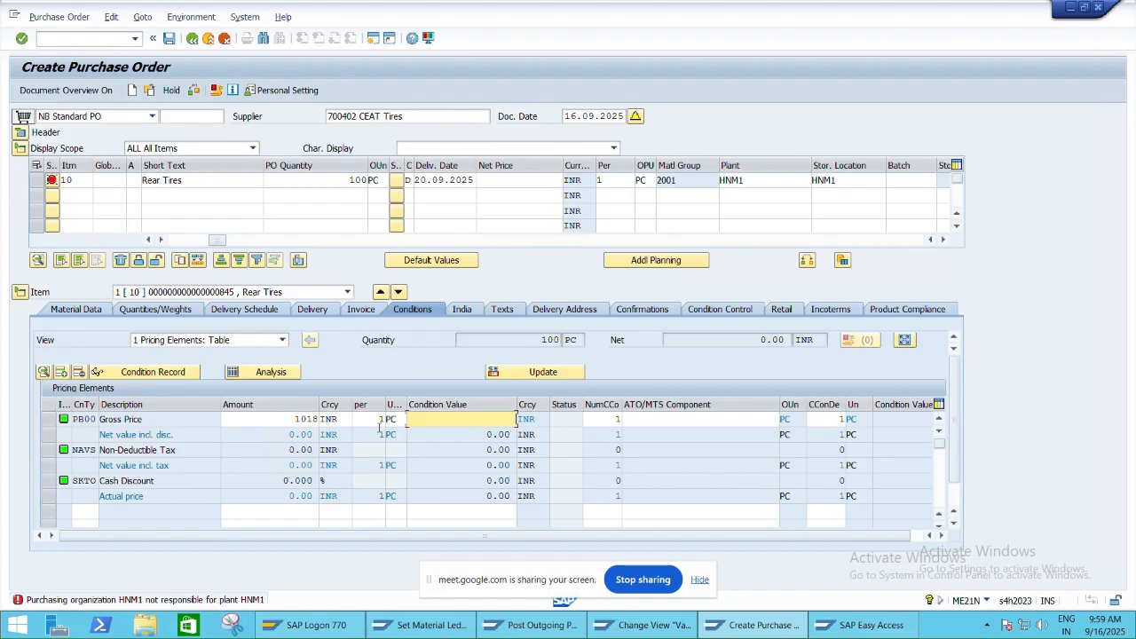
{"action": "left_click", "coordinate": [315, 420]}
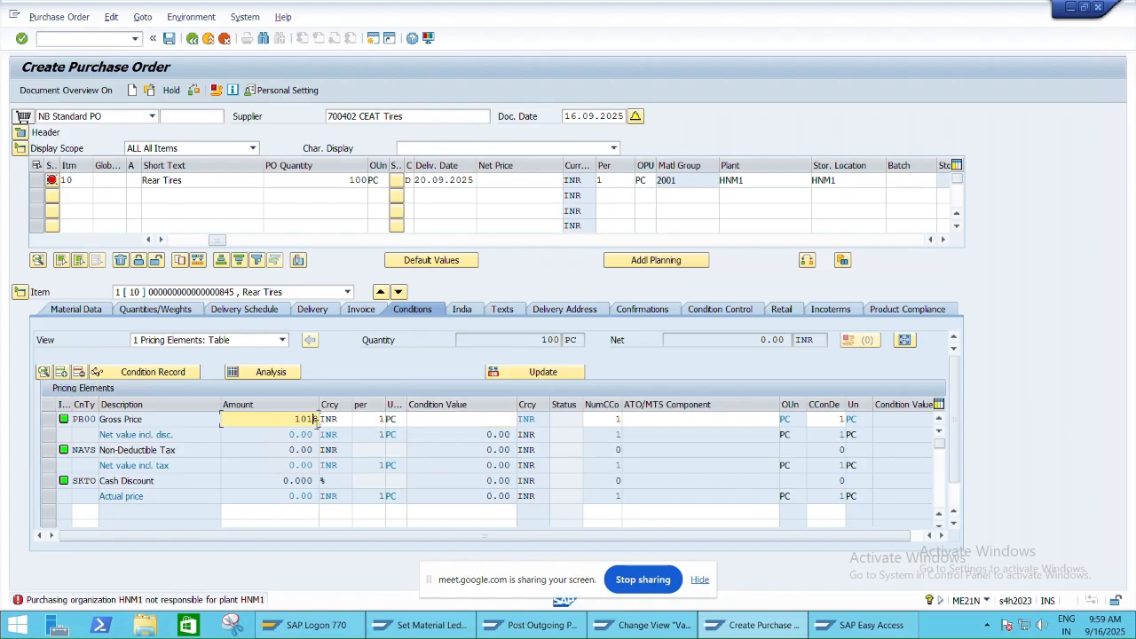
{"action": "key", "text": "Return"}
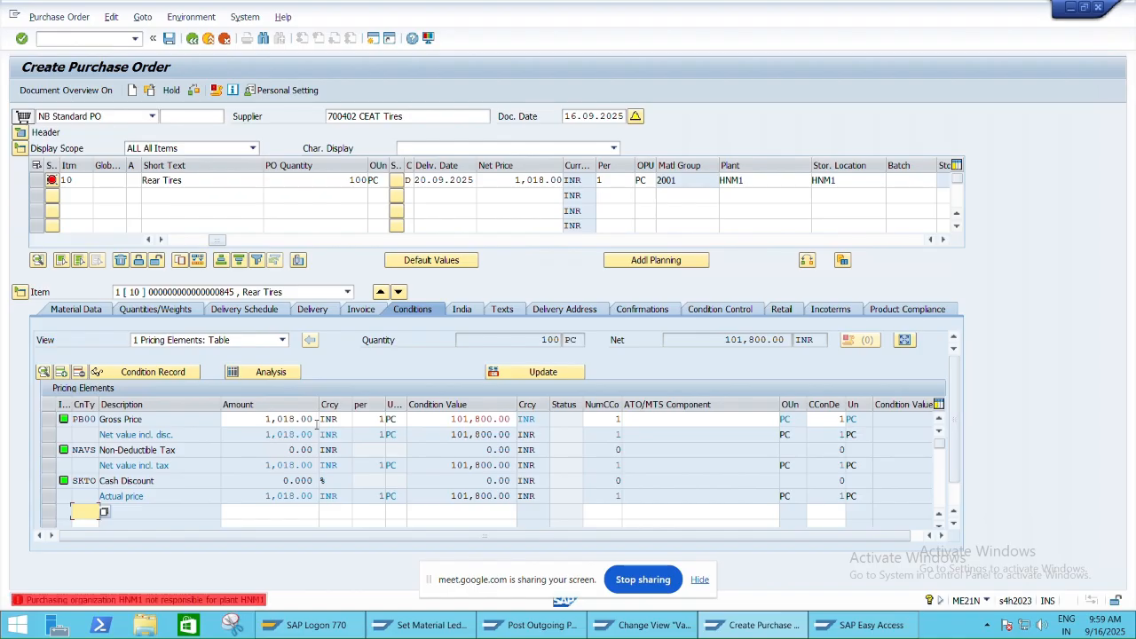
Correct the PB00 gross price of the Rear Tires item to 1000 INR.
{"action": "left_click", "coordinate": [291, 419]}
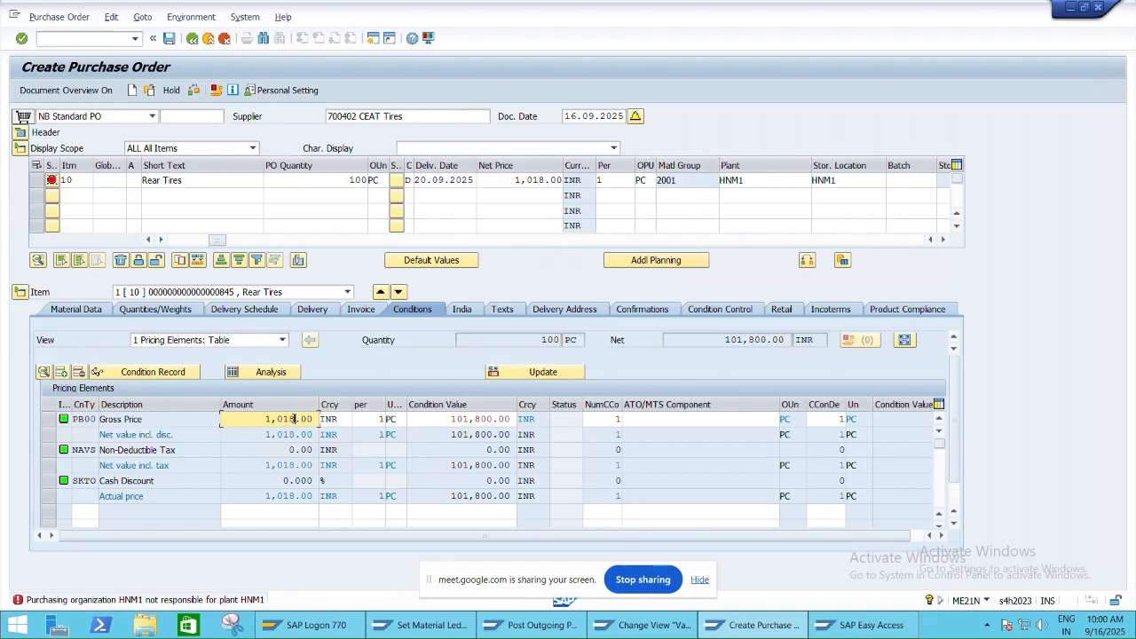
{"action": "key", "text": "BackSpace"}
{"action": "key", "text": "BackSpace"}
{"action": "type", "text": "0"}
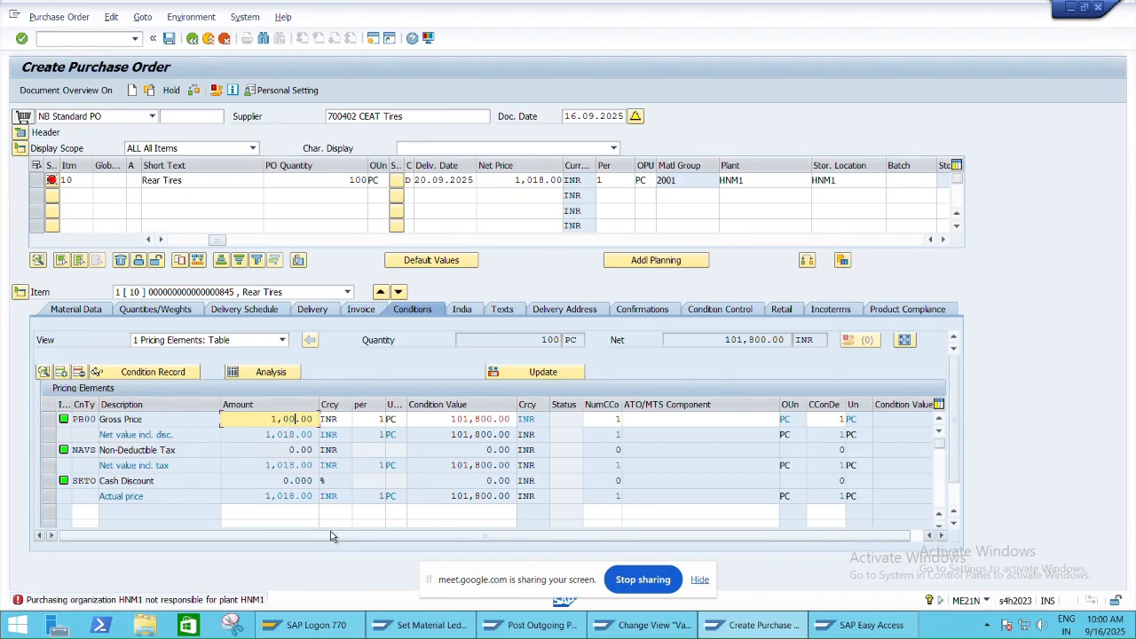
{"action": "type", "text": "0"}
{"action": "key", "text": "Return"}
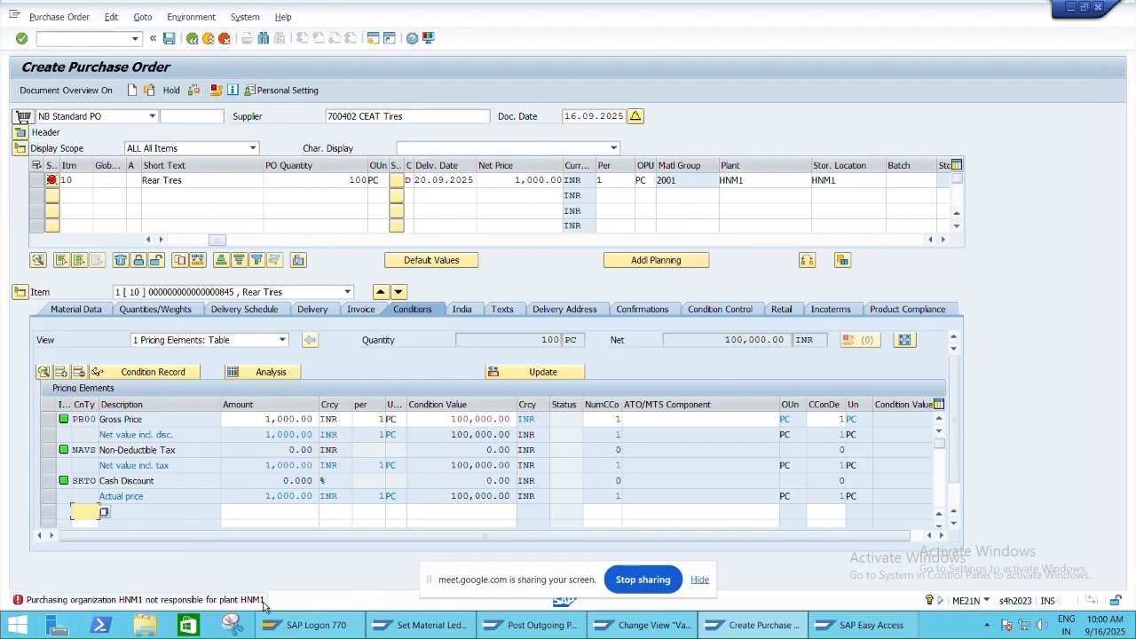
Revalidate the Rear Tires purchase order and try to save it, dismissing the choice to hold or edit the document.
{"action": "key", "text": "Return"}
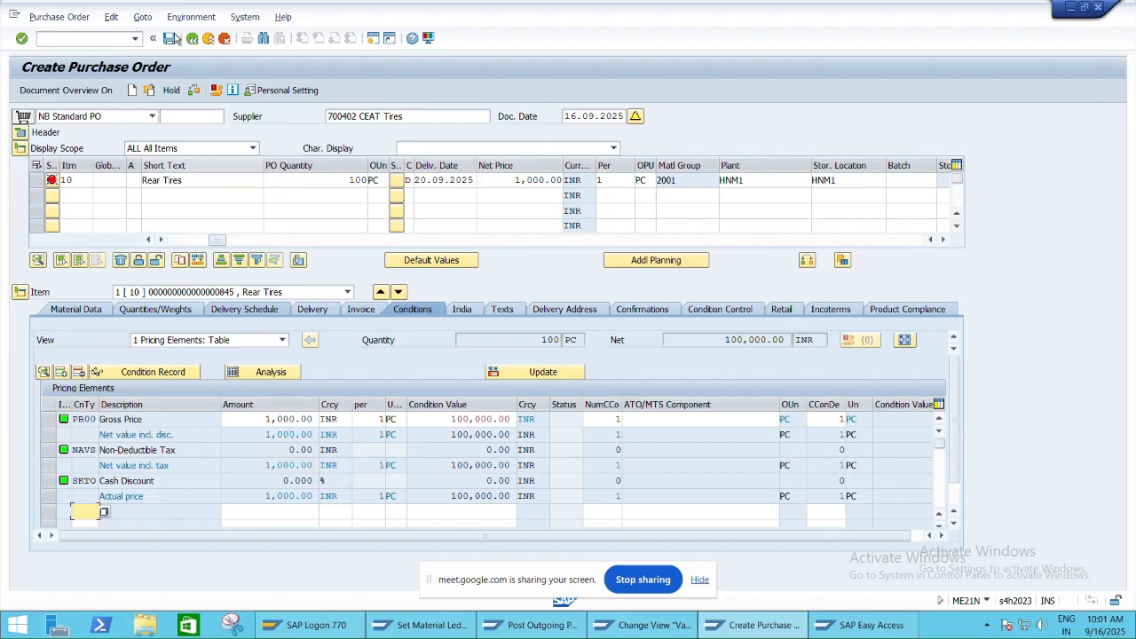
{"action": "left_click", "coordinate": [169, 39]}
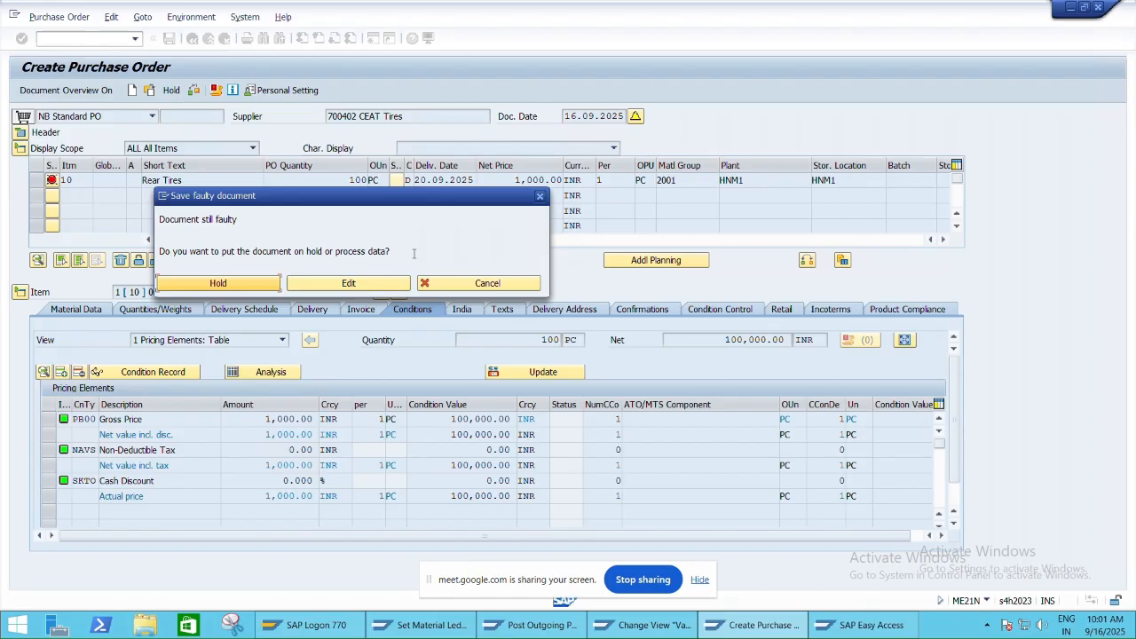
{"action": "left_click", "coordinate": [539, 195]}
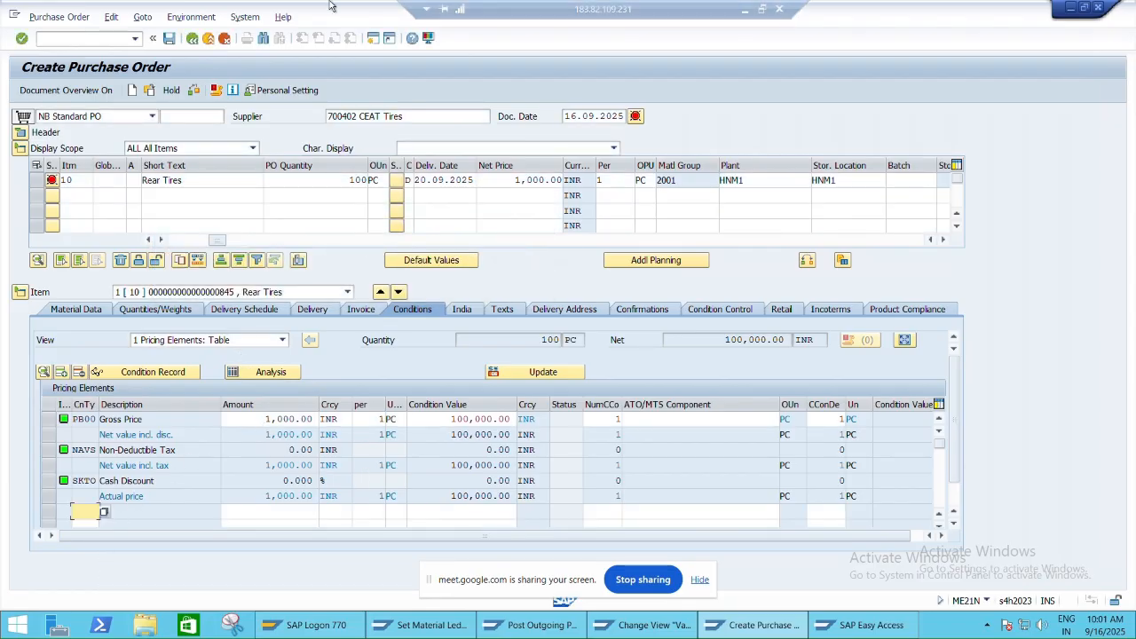
Switch to the SAP FICO S4HANA Class Sheet workbook in Excel and look up the transaction code for assigning a purchase organisation to a plant.
{"action": "key", "text": "alt+Tab"}
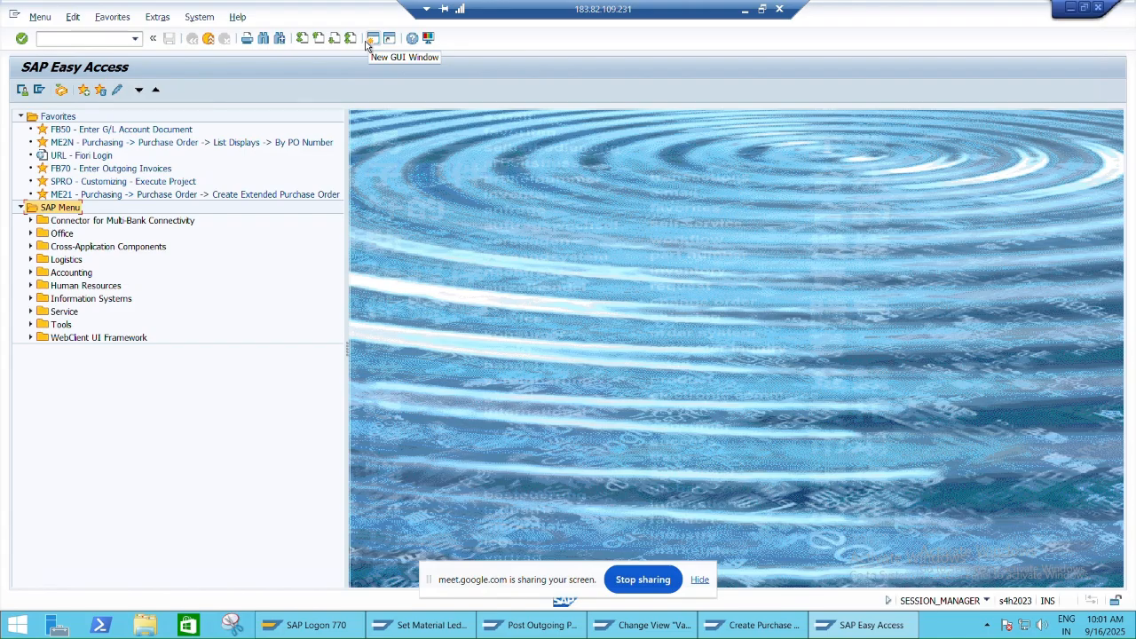
{"action": "left_click", "coordinate": [762, 8]}
{"action": "key", "text": "alt+Tab"}
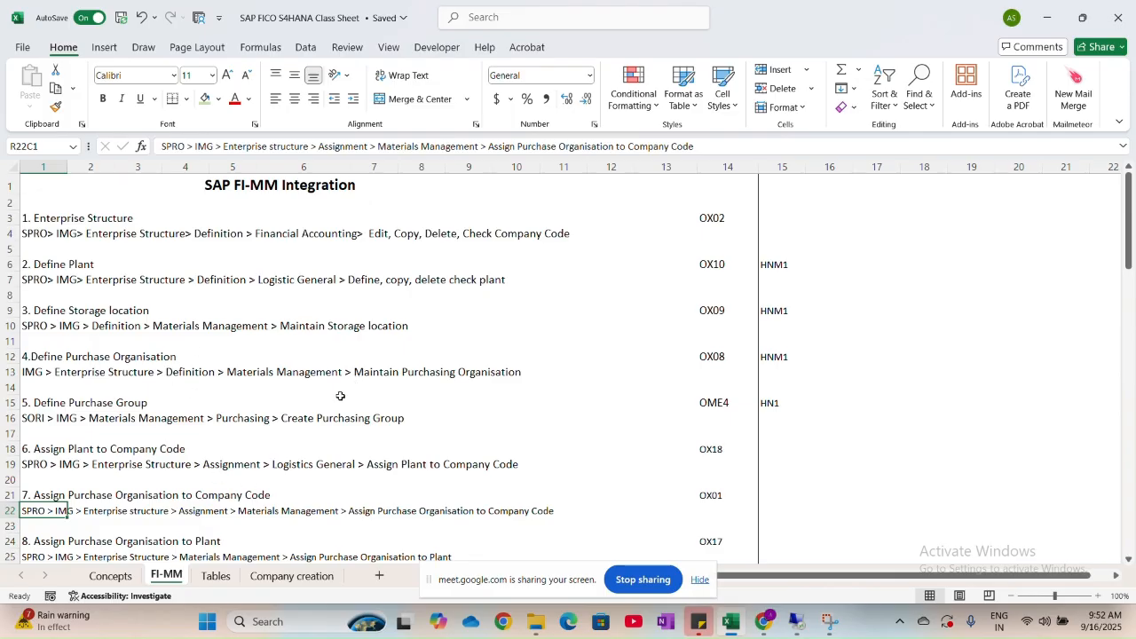
{"action": "scroll", "coordinate": [294, 434], "scroll_direction": "down", "scroll_amount": 3}
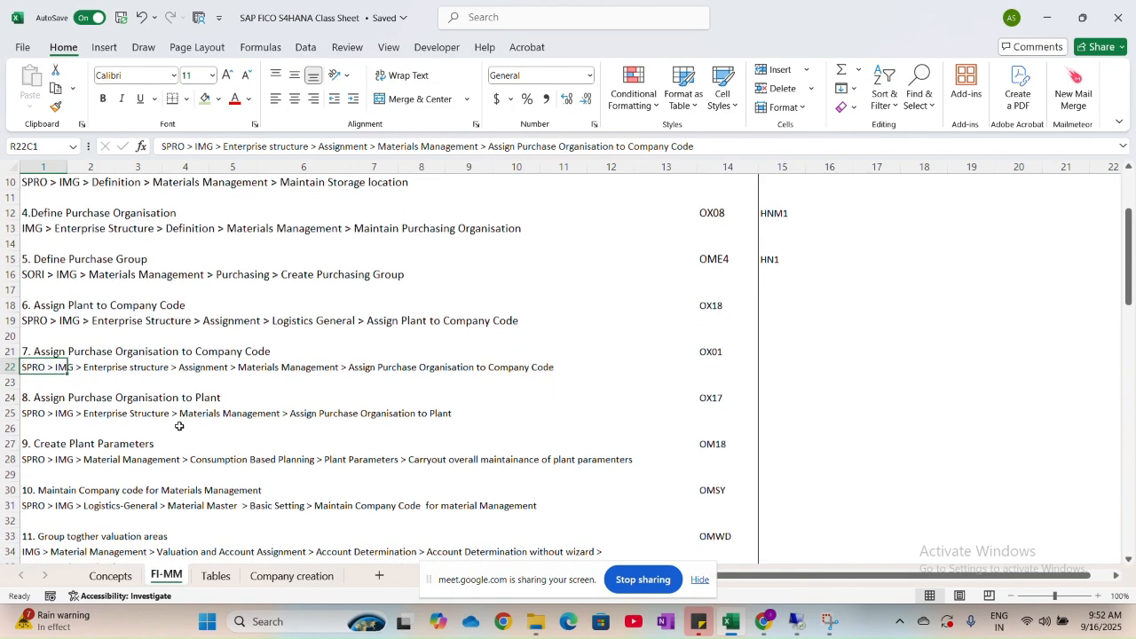
Switch back to the SAP remote session and start transaction OX17 for assigning a purchasing organization to a plant.
{"action": "key", "text": "alt+Tab"}
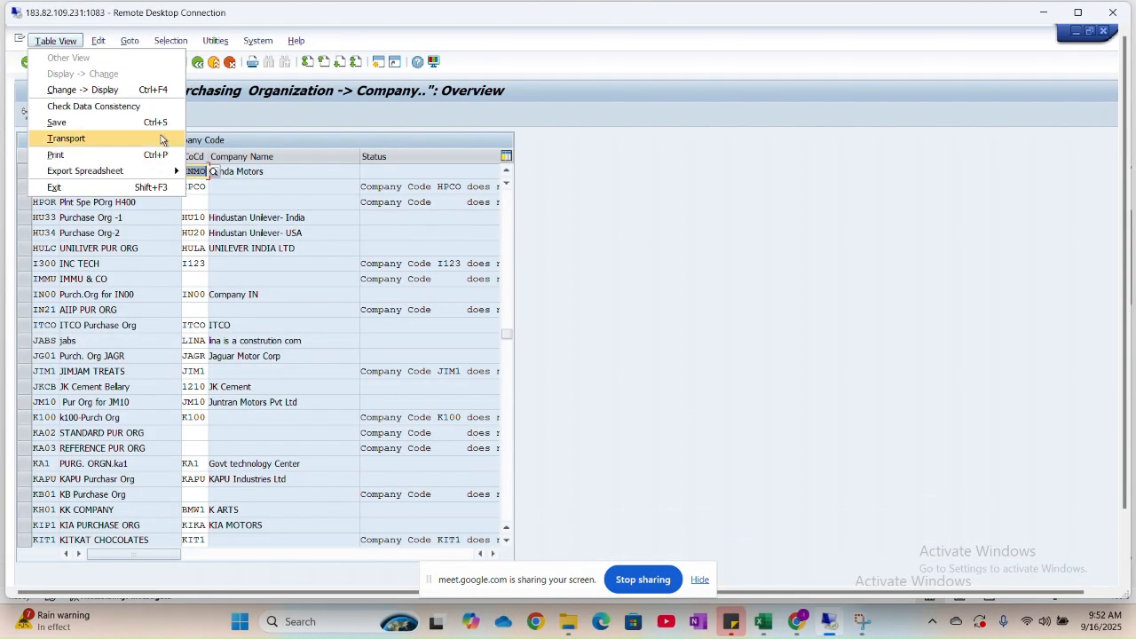
{"action": "left_click", "coordinate": [250, 122]}
{"action": "left_click", "coordinate": [99, 63]}
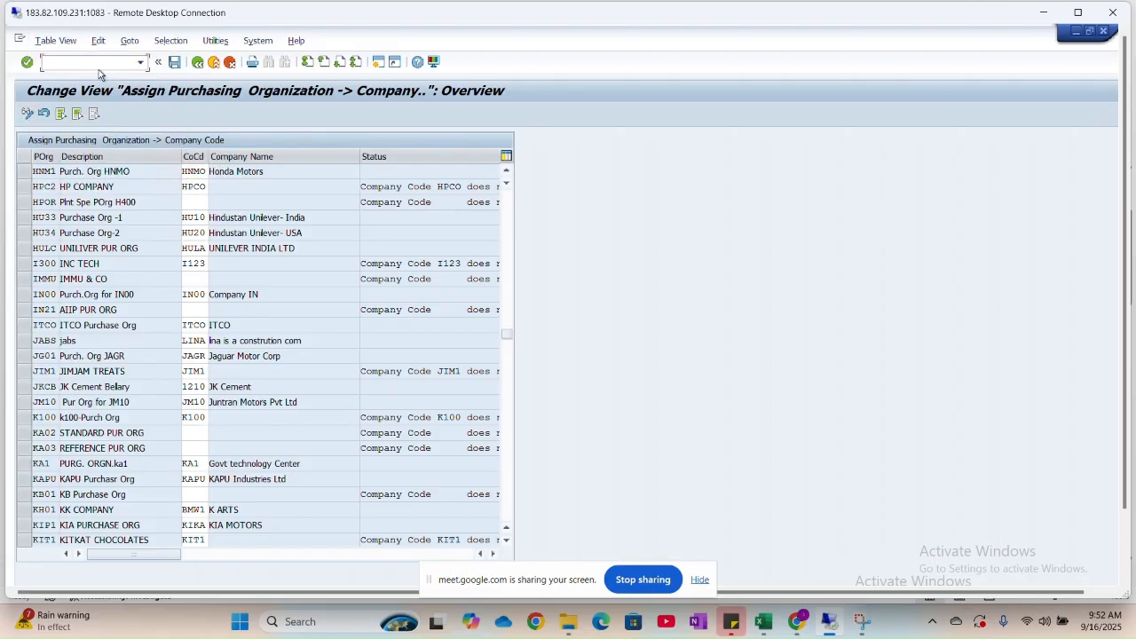
{"action": "type", "text": "/NOX17"}
{"action": "key", "text": "Return"}
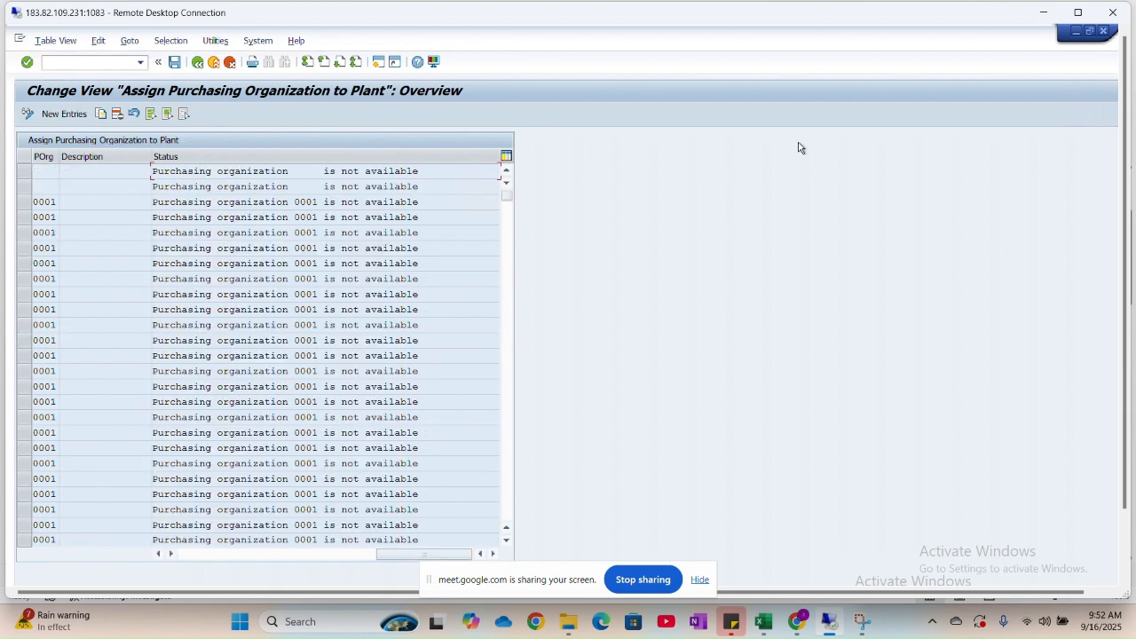
Position the list of plant assignments at purchasing organization HNM1.
{"action": "left_click_drag", "start_coordinate": [1122, 218], "coordinate": [1122, 294]}
{"action": "left_click", "coordinate": [217, 521]}
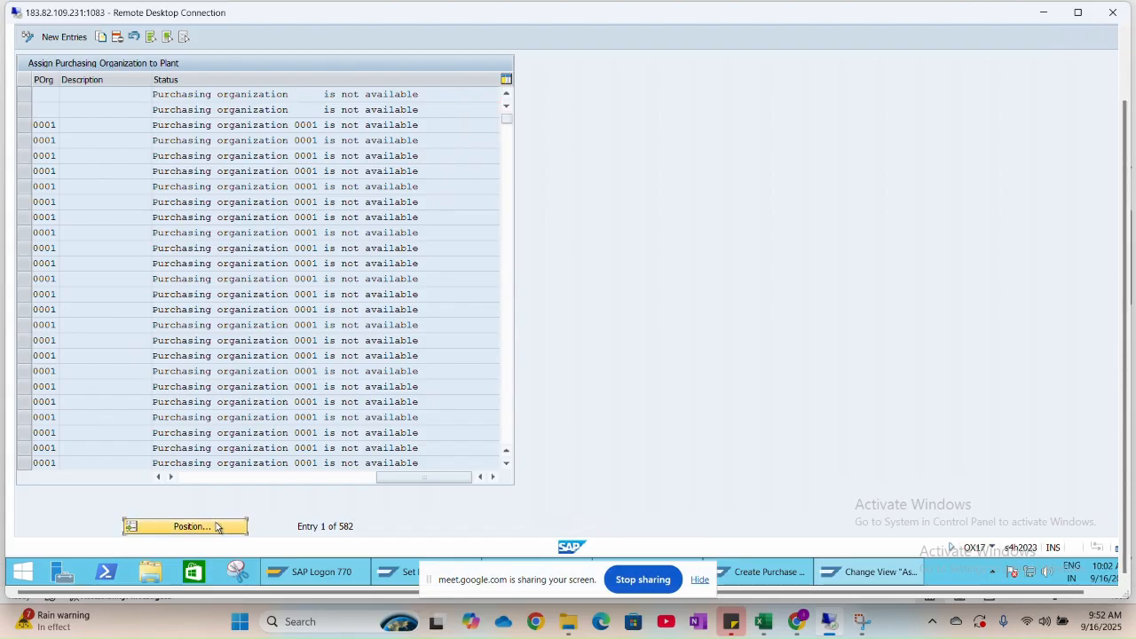
{"action": "type", "text": "HNM1"}
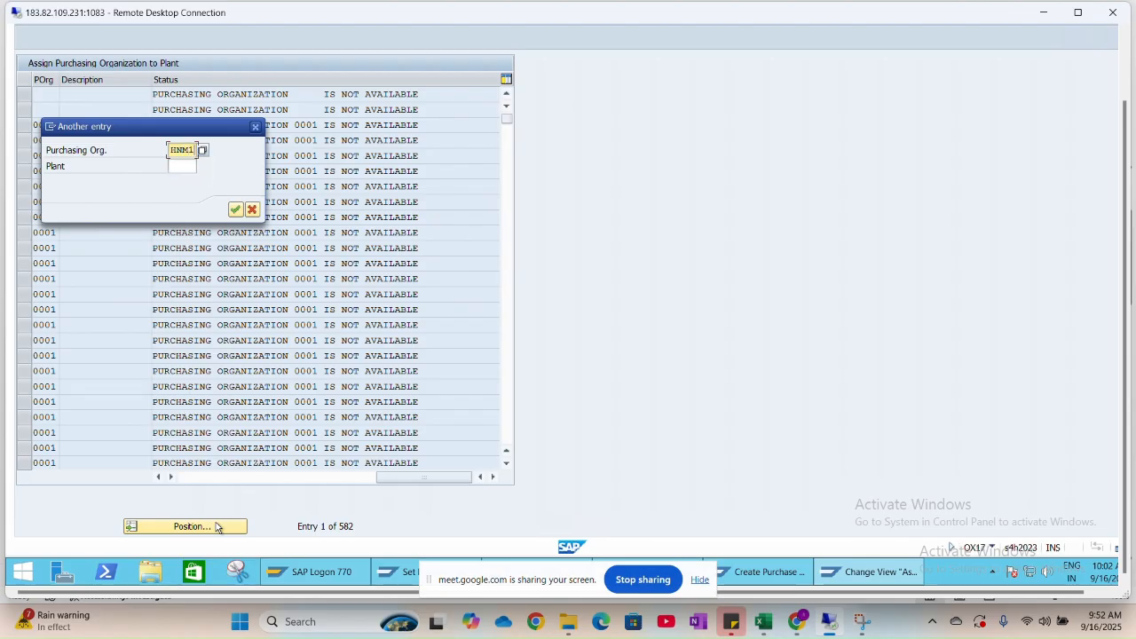
{"action": "key", "text": "Return"}
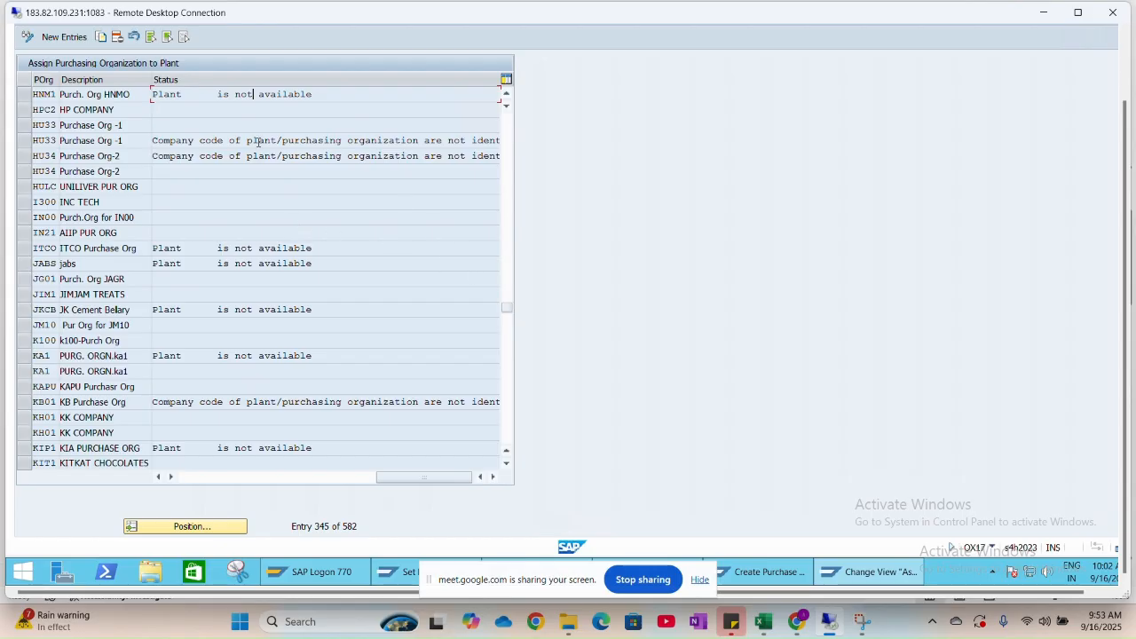
Inspect the blank new-entries table for plant assignments, return to the overview and look through its first entries.
{"action": "left_click", "coordinate": [69, 38]}
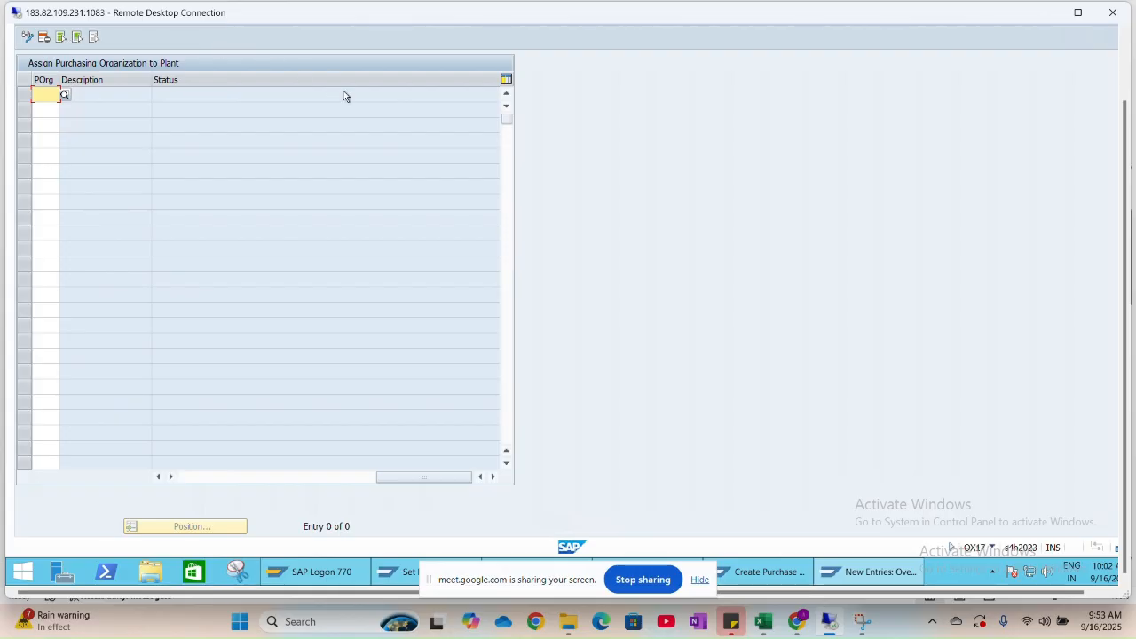
{"action": "key", "text": "F3"}
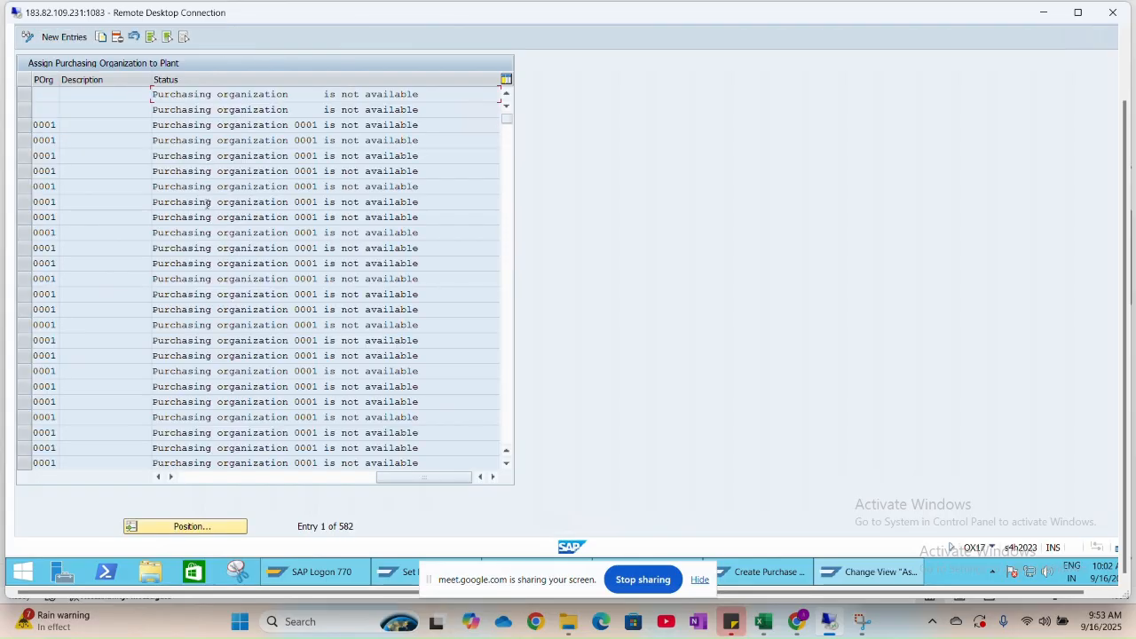
{"action": "left_click", "coordinate": [508, 466]}
{"action": "left_click", "coordinate": [507, 466]}
{"action": "left_click", "coordinate": [507, 466]}
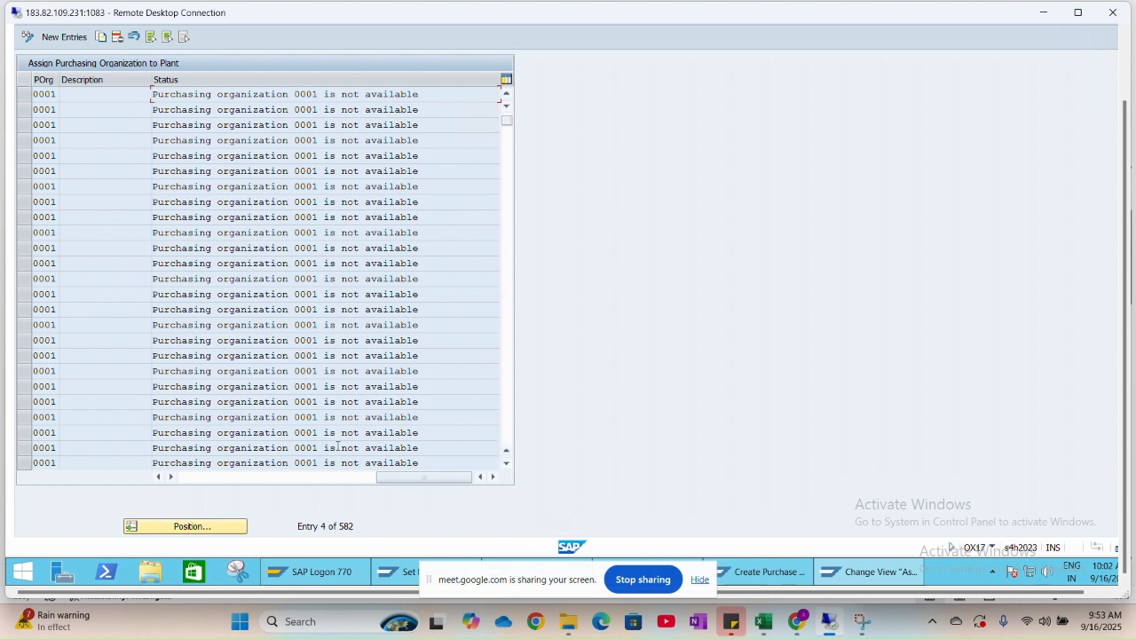